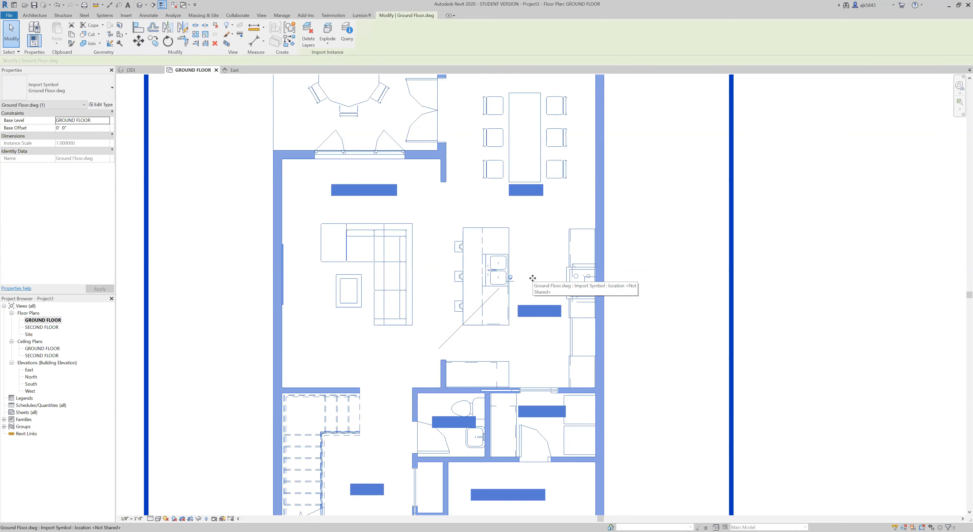
Step: Deselect the imported Ground Floor.dwg, with the whole site plan in view
scroll(533, 278, down, 5)
scroll(533, 278, down, 1)
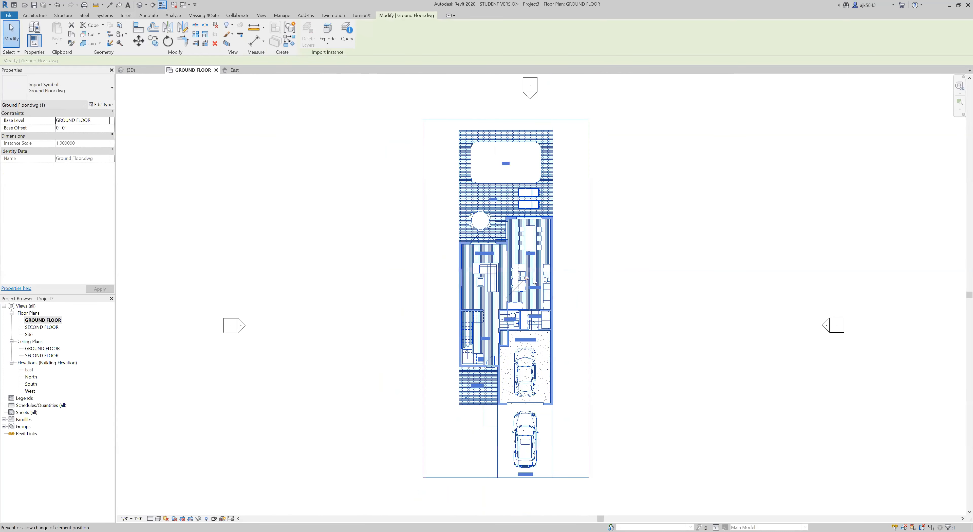
click(636, 270)
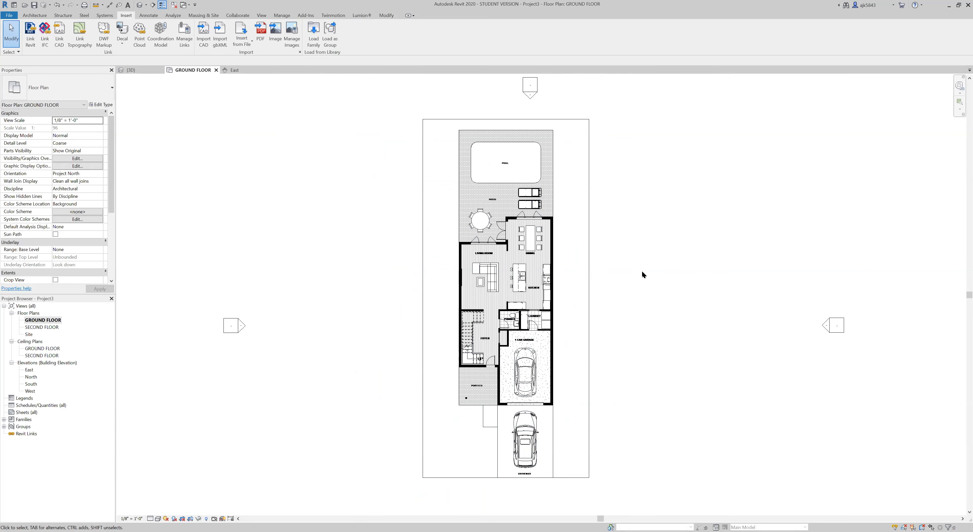
Step: Open the SECOND FLOOR plan view and check its underlay range properties
double_click(43, 327)
scroll(542, 265, down, 1)
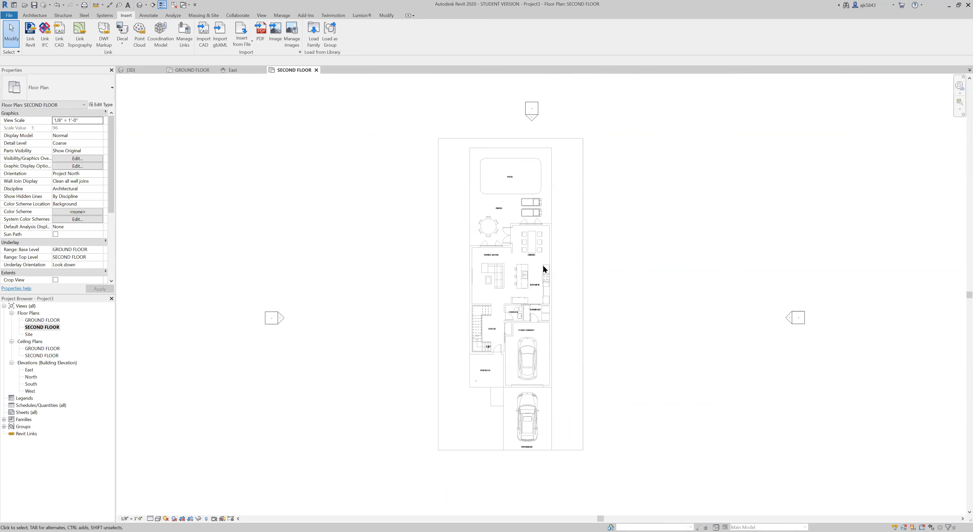
scroll(60, 219, down, 5)
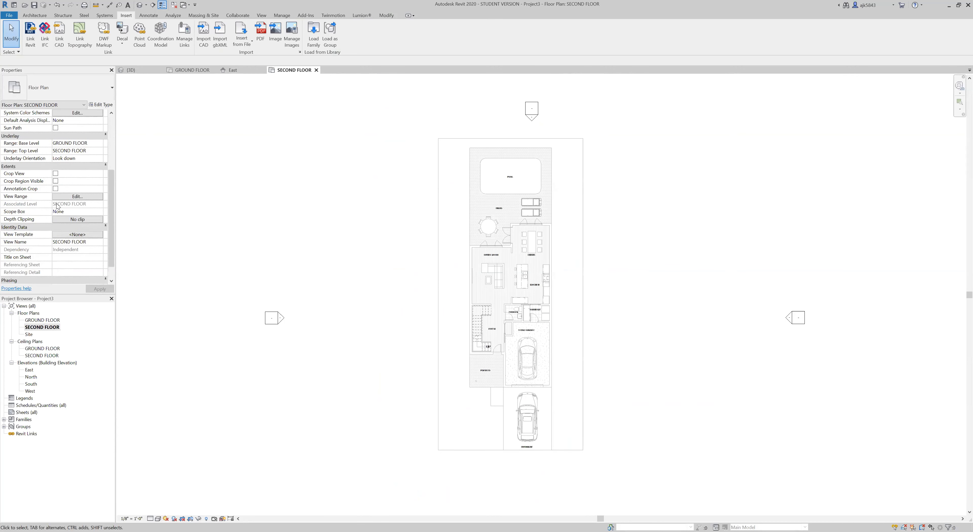
scroll(57, 206, up, 1)
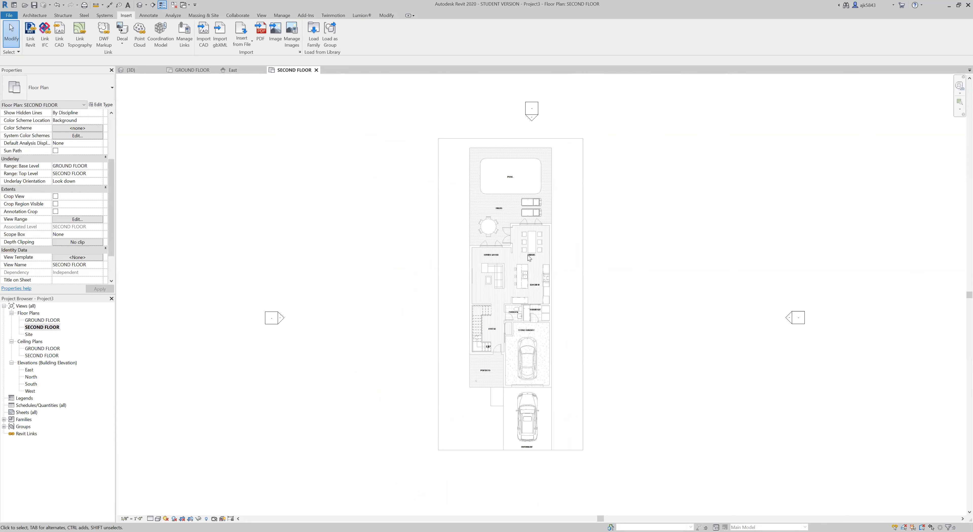
scroll(400, 264, up, 1)
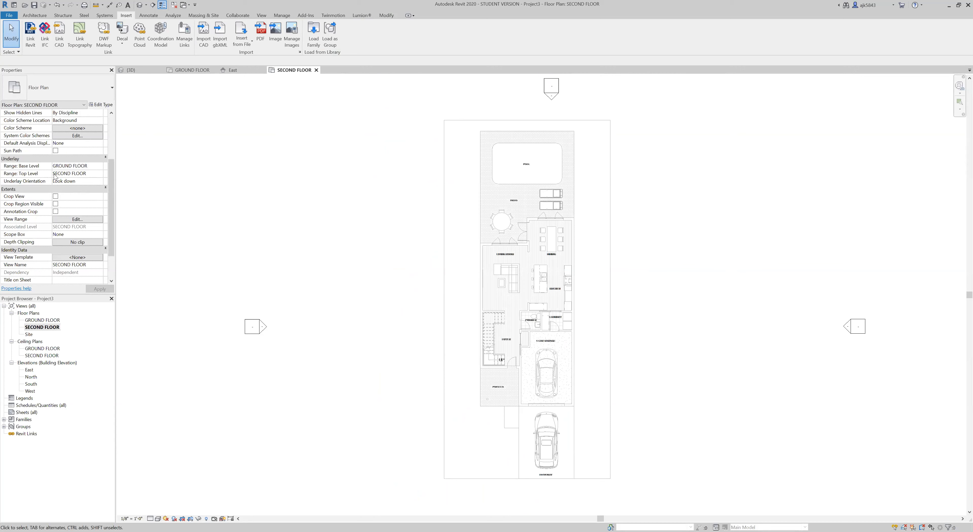
Step: Set the second floor plan's underlay base level to None, and restore it to GROUND FLOOR
click(99, 166)
click(100, 166)
click(69, 173)
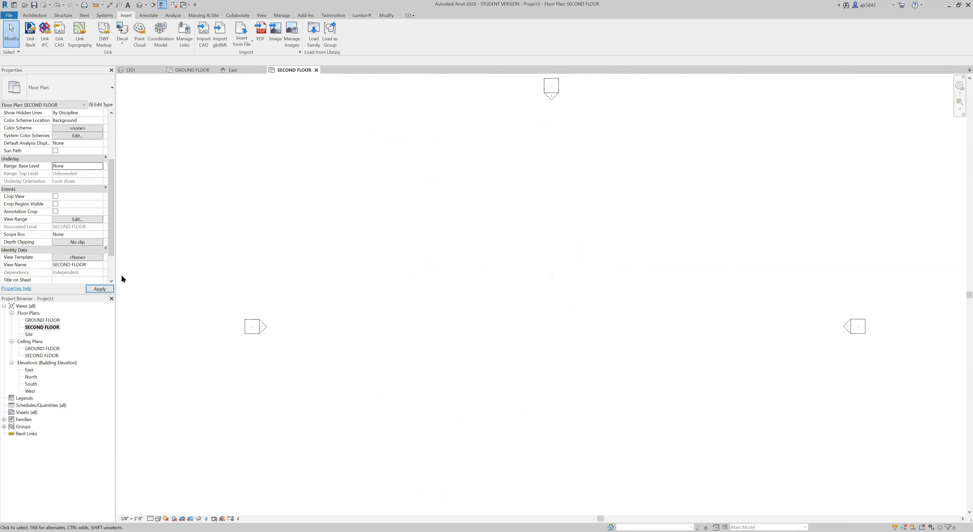
click(100, 167)
click(100, 167)
click(80, 181)
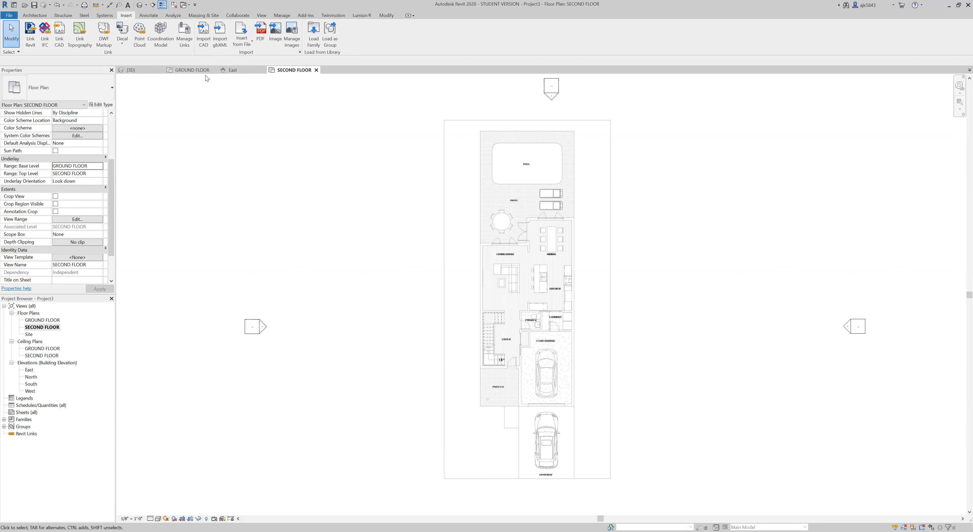
Step: Import Second Floor-Floor Plan - SECOND FLOOR.dwg in black and white, positioned Auto - Origin to Origin and placed at SECOND FLOOR
click(203, 40)
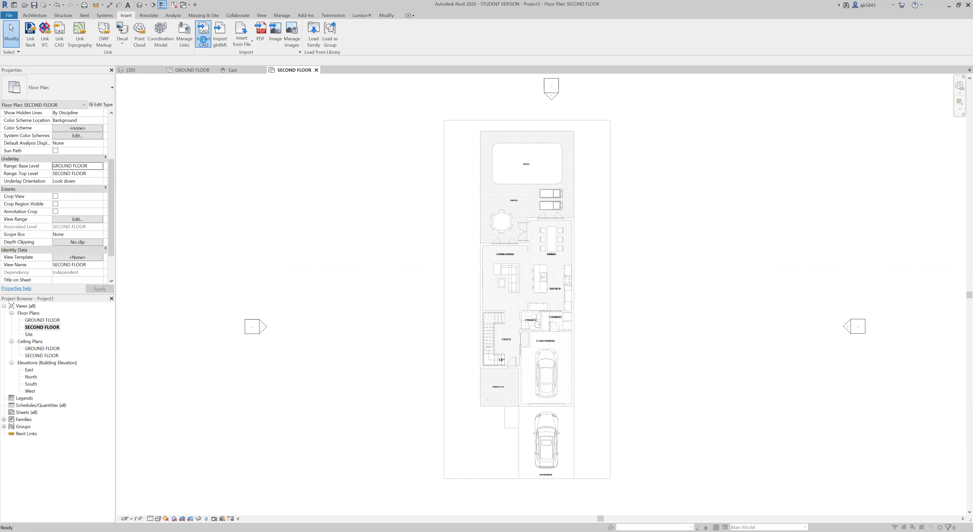
click(447, 197)
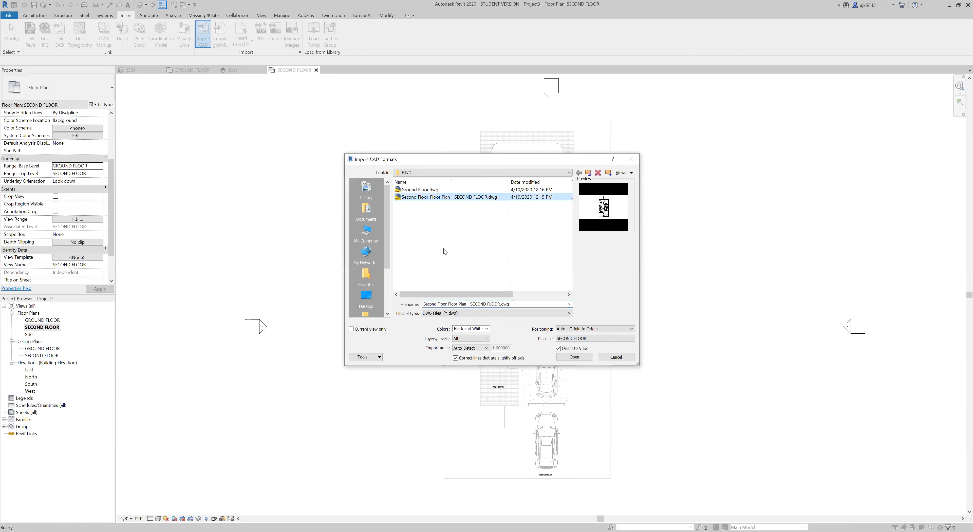
click(574, 357)
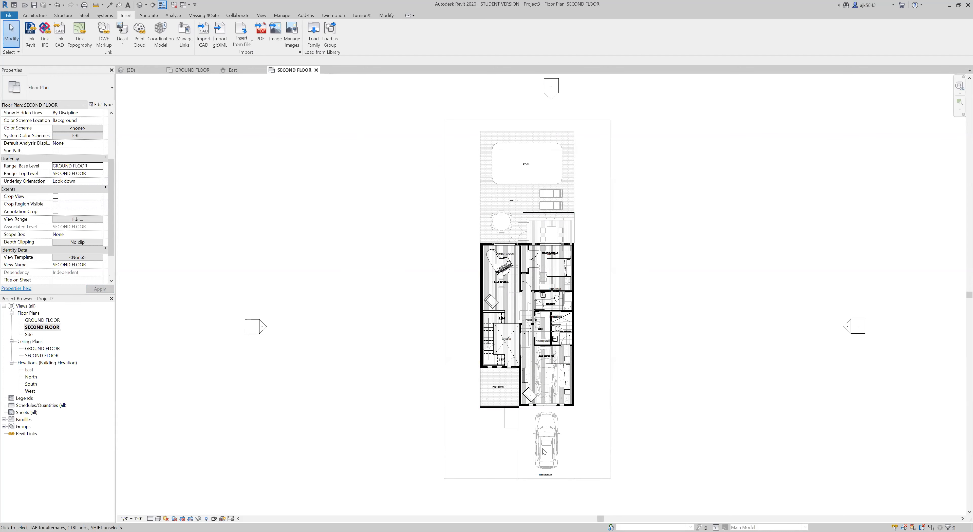
Step: Examine how the imported second floor drawing aligns with the ground floor underlay at the front and rear of the house
scroll(558, 434, up, 2)
scroll(558, 434, up, 4)
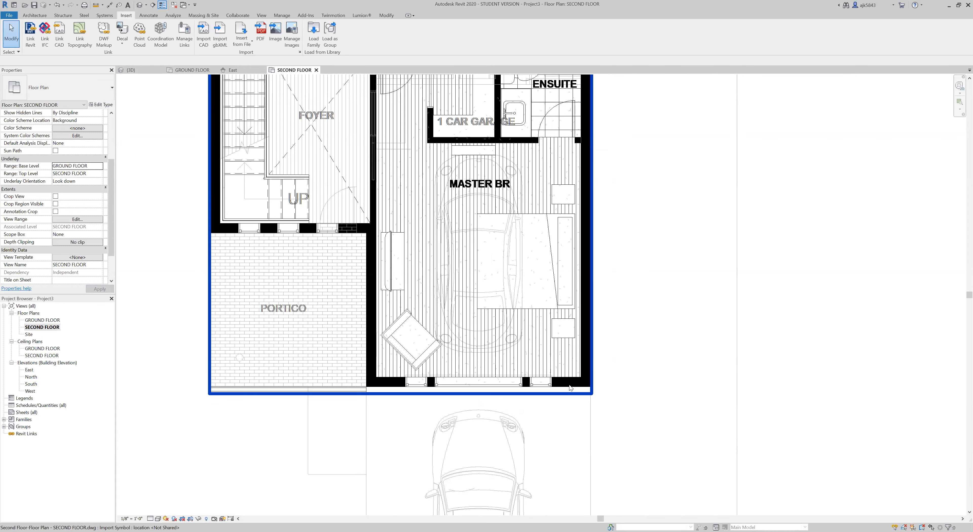
click(568, 385)
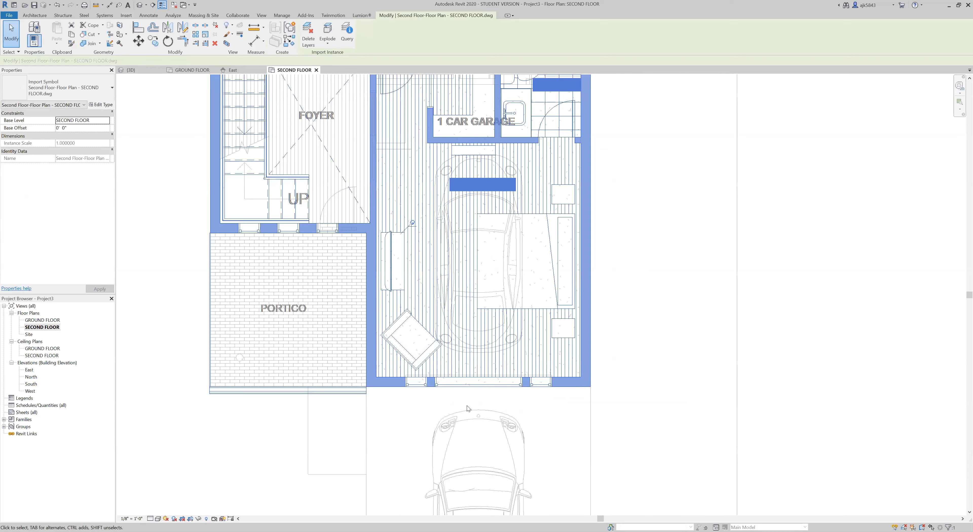
scroll(470, 395, down, 3)
scroll(470, 394, down, 3)
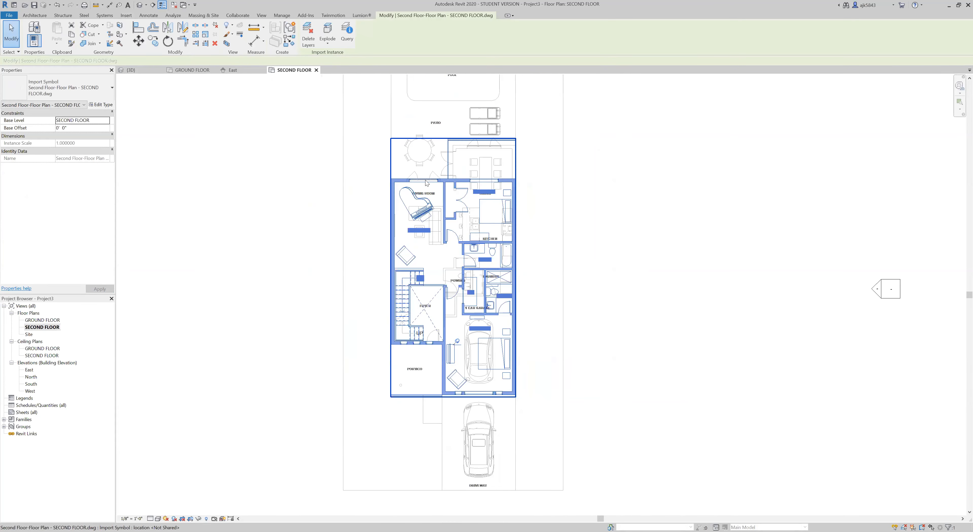
scroll(444, 150, up, 4)
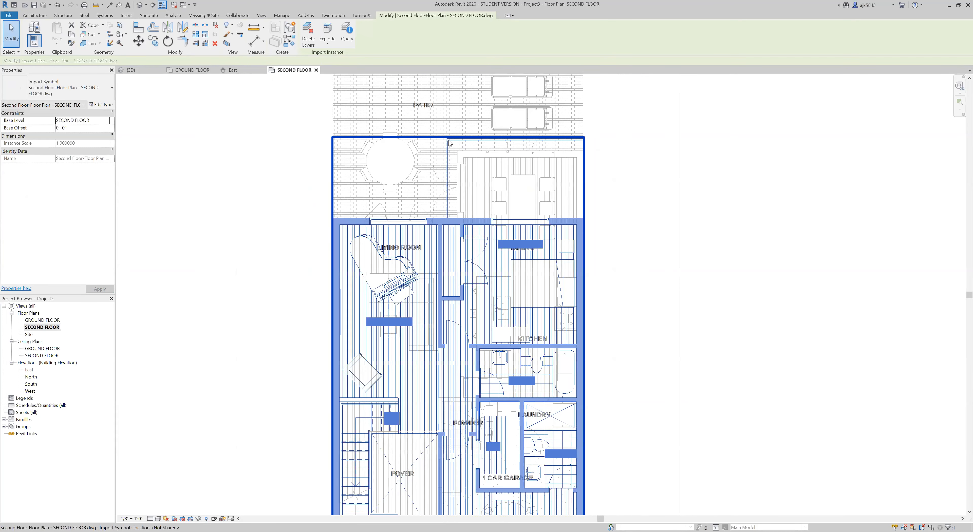
scroll(491, 227, down, 4)
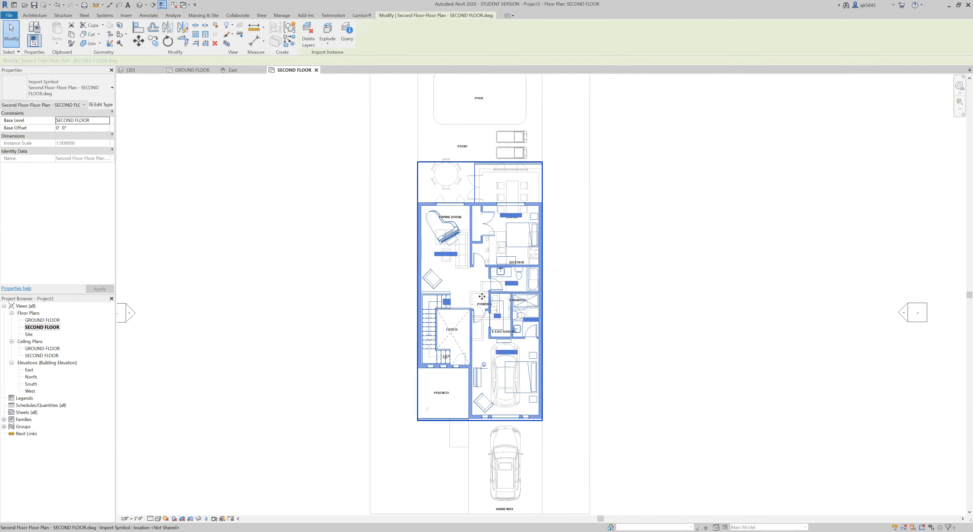
key(Escape)
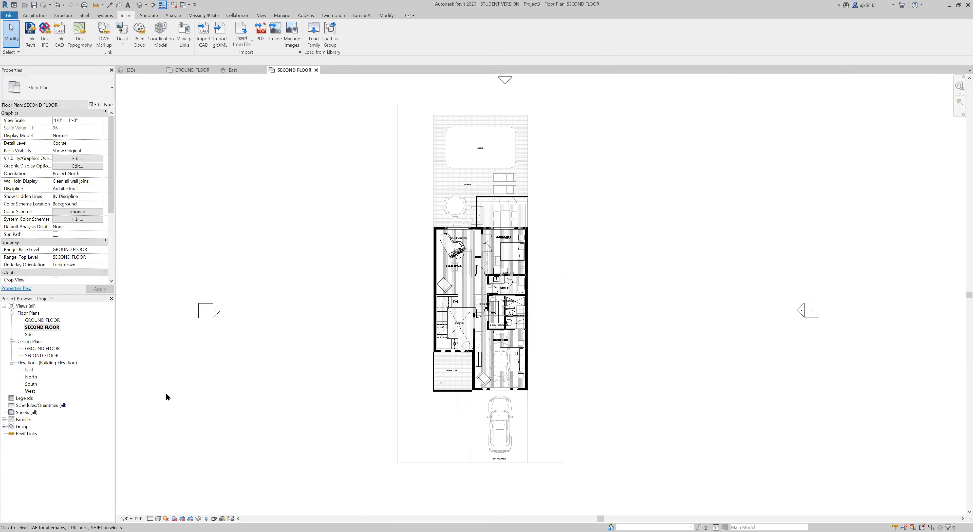
Step: Pin the imported second floor drawing in place and clear the selection
click(432, 286)
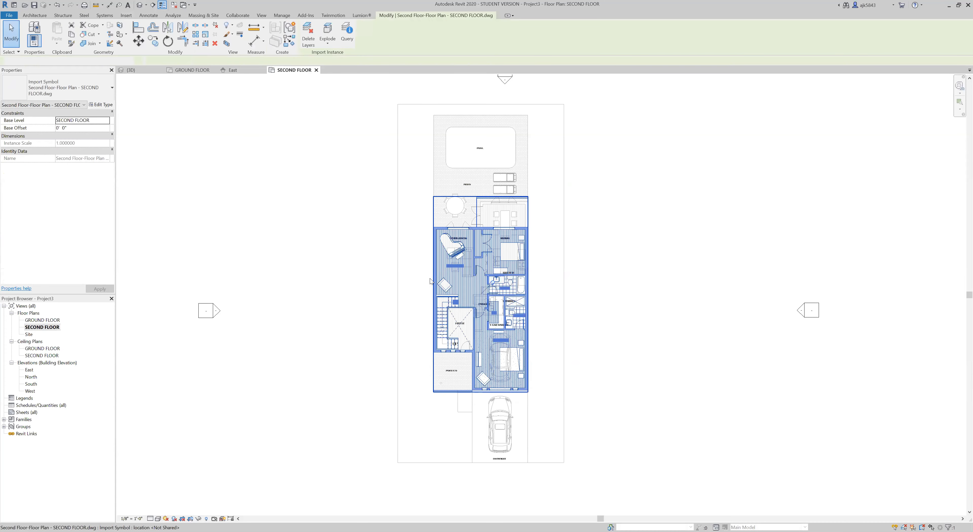
key(Escape)
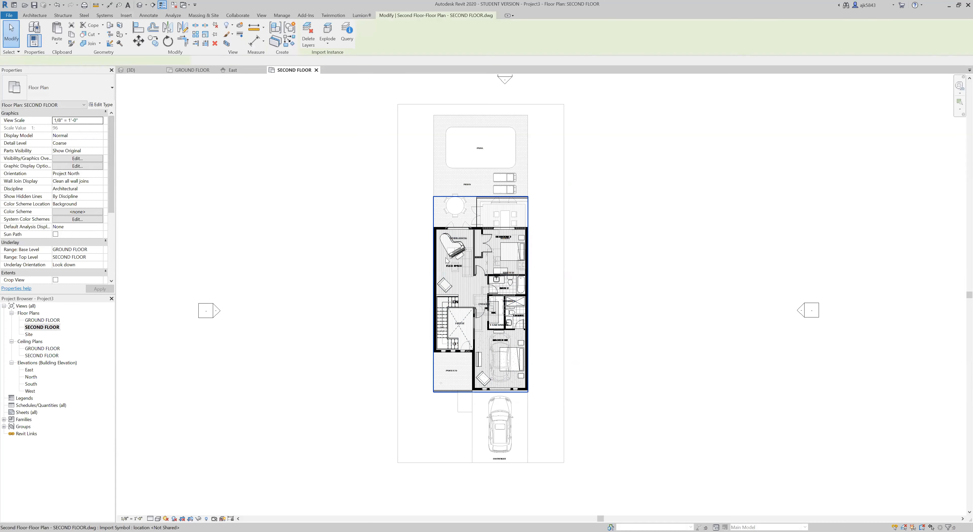
click(447, 260)
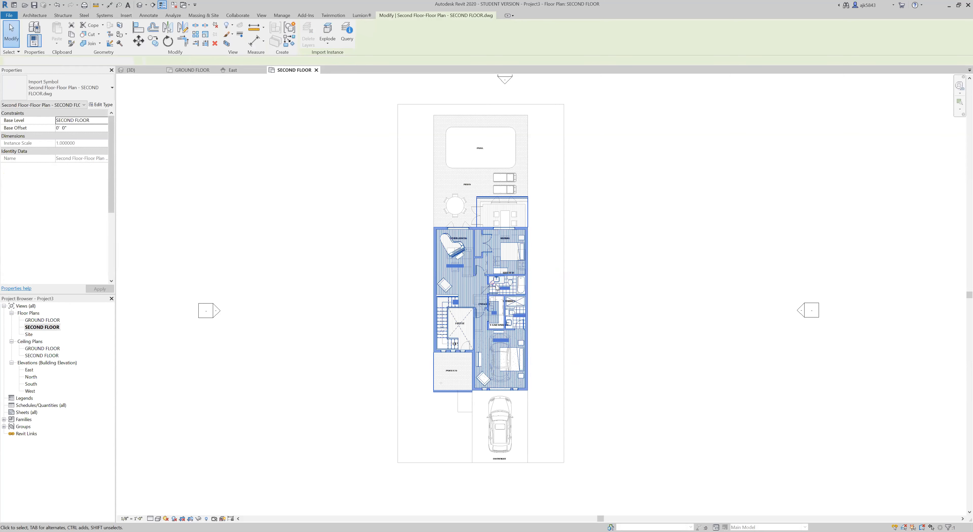
key(Escape)
click(460, 295)
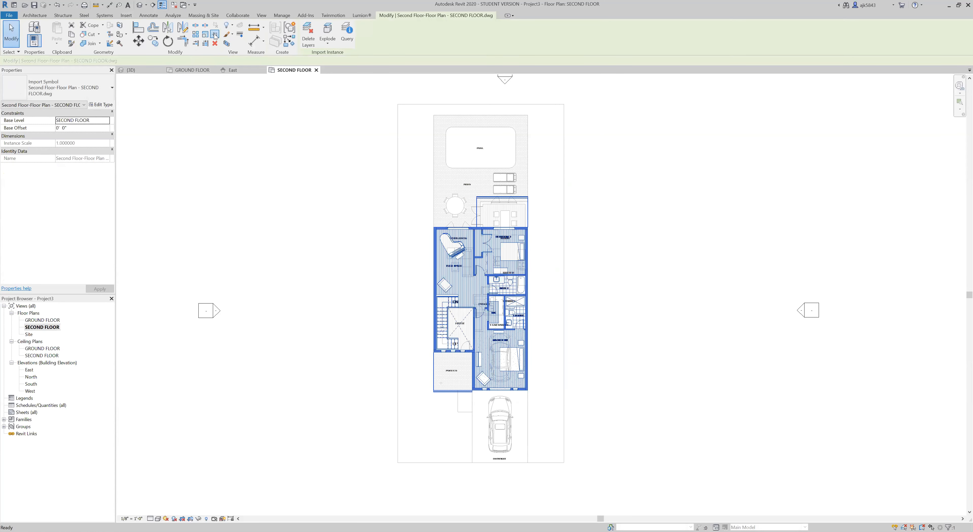
key(Escape)
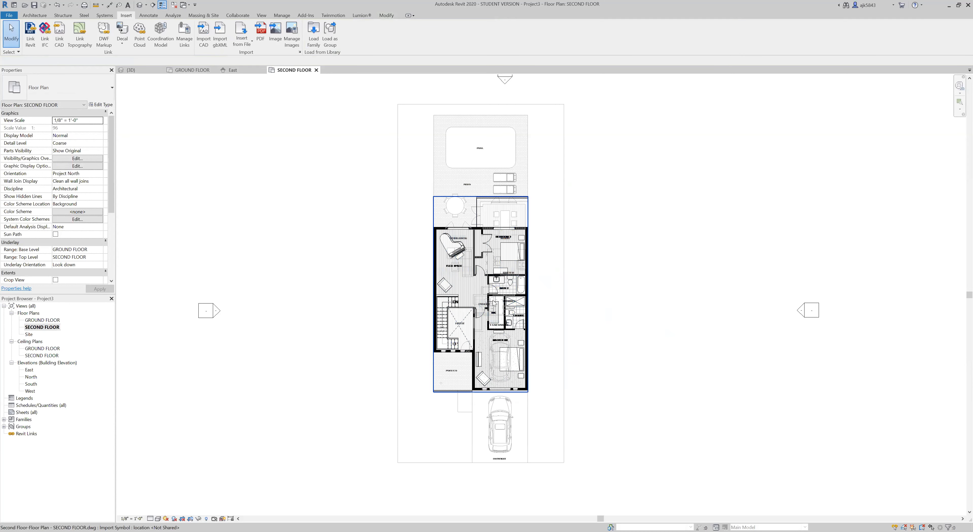
Step: Open the GROUND FLOOR plan and look at the Hide in View options for the imported Ground Floor.dwg
scroll(493, 306, up, 1)
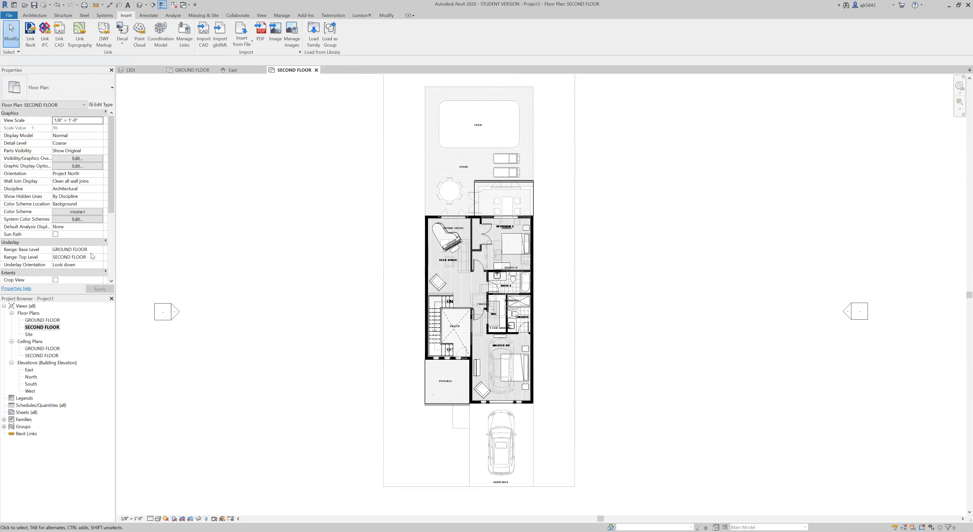
double_click(40, 321)
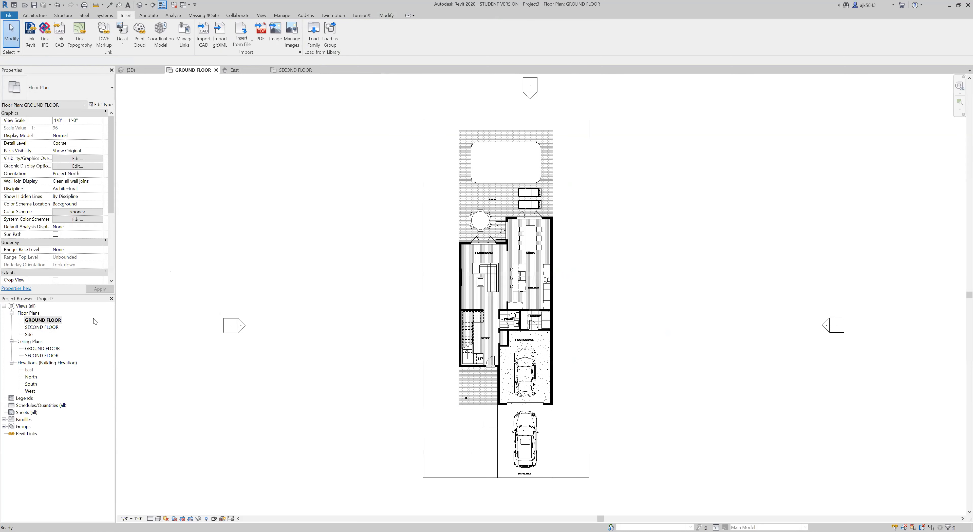
click(525, 299)
right_click(532, 286)
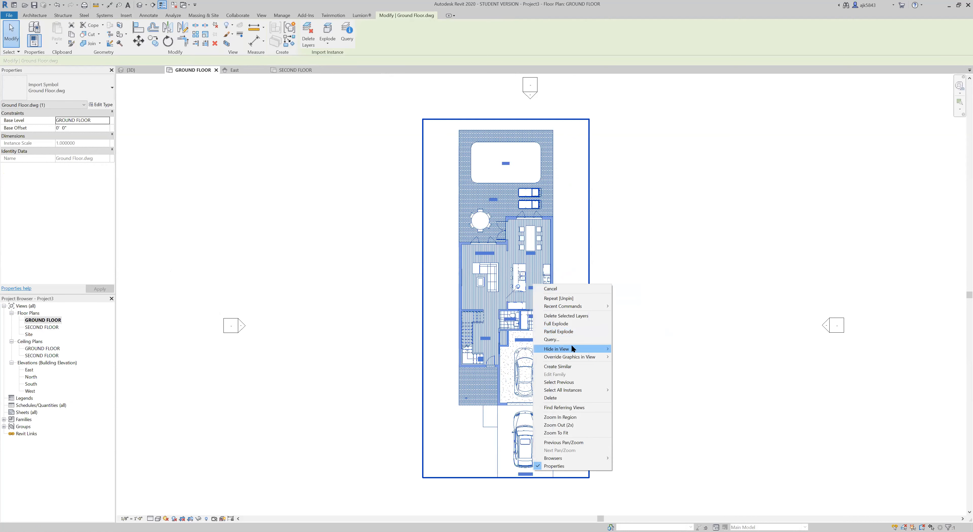
mouse_move(572, 348)
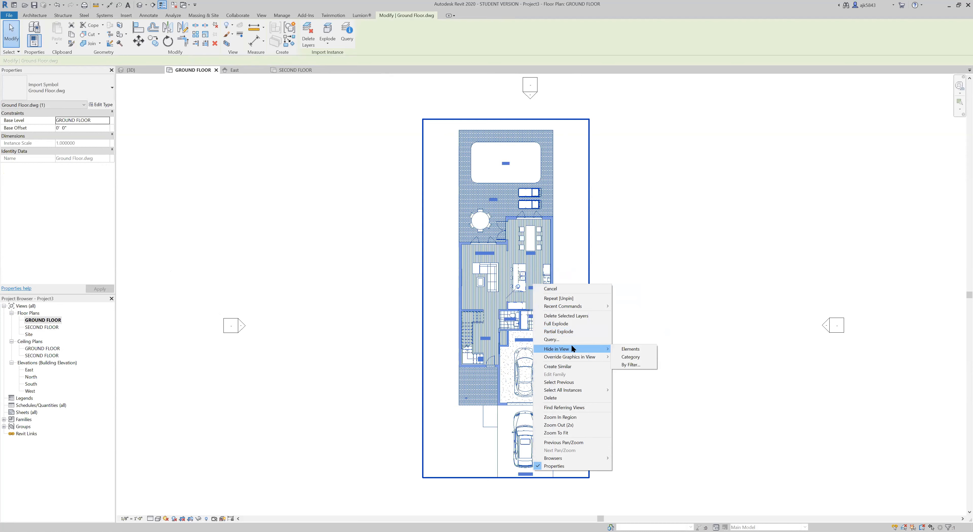
click(626, 332)
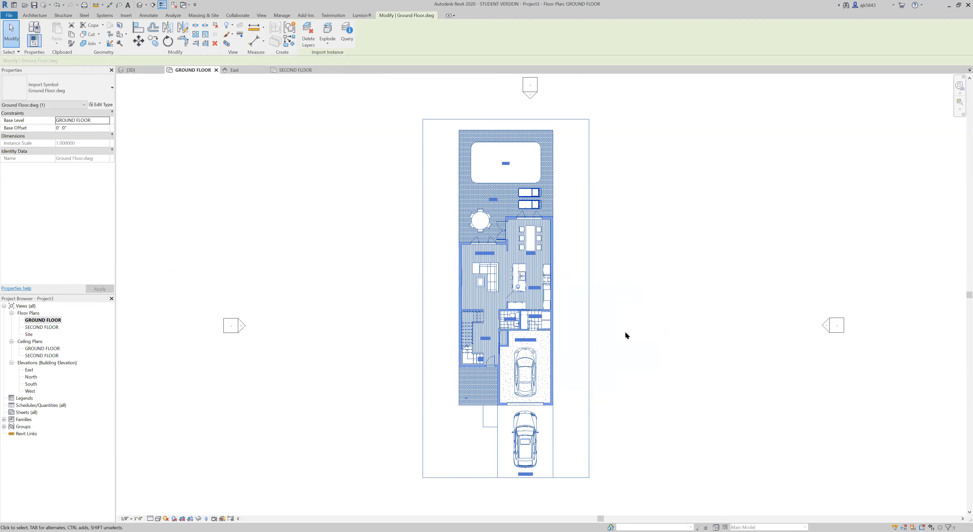
click(619, 307)
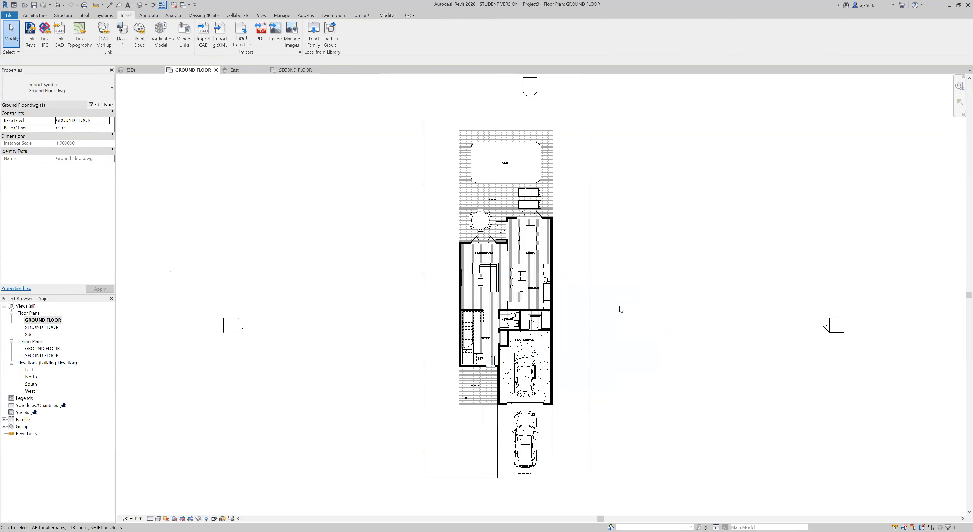
Step: Create a toposurface from points at the four corners of the site boundary, at absolute elevation 0' 0", and finish the surface
click(203, 16)
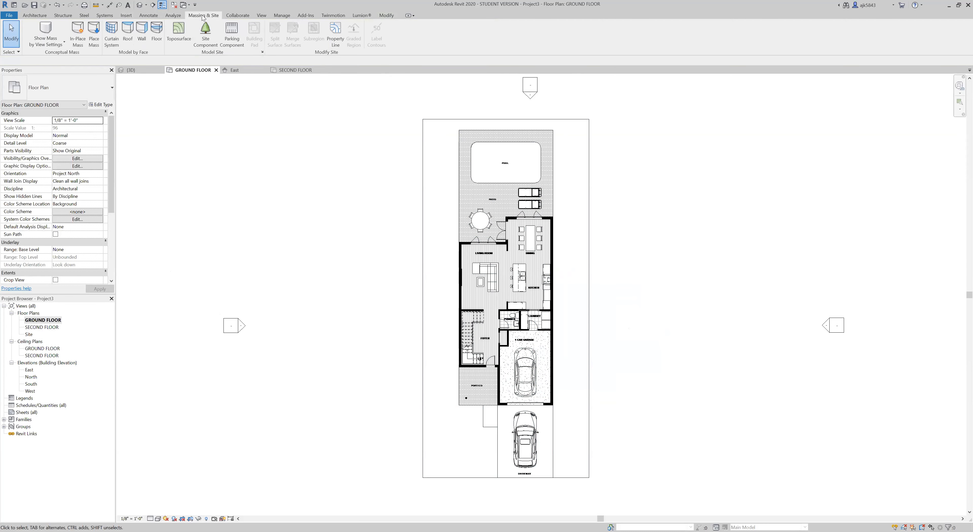
click(179, 34)
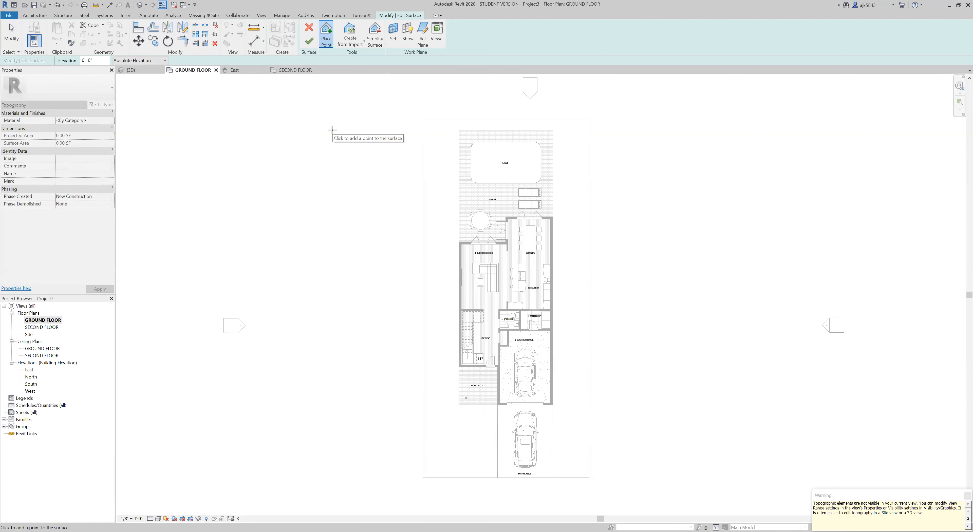
click(423, 118)
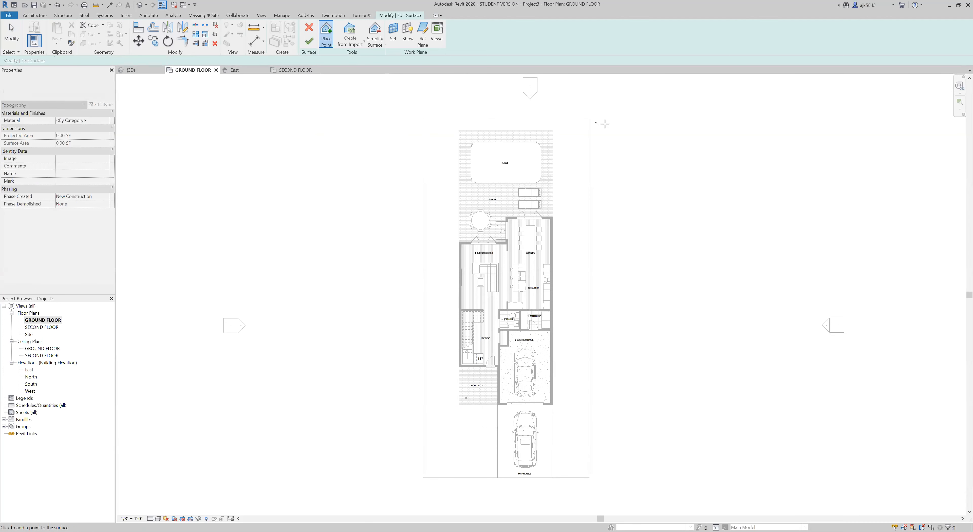
click(587, 477)
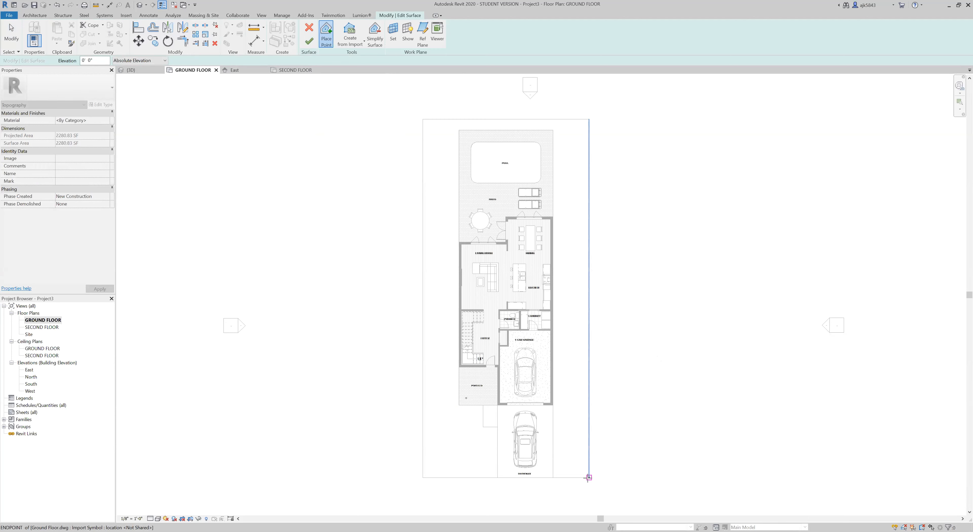
click(423, 477)
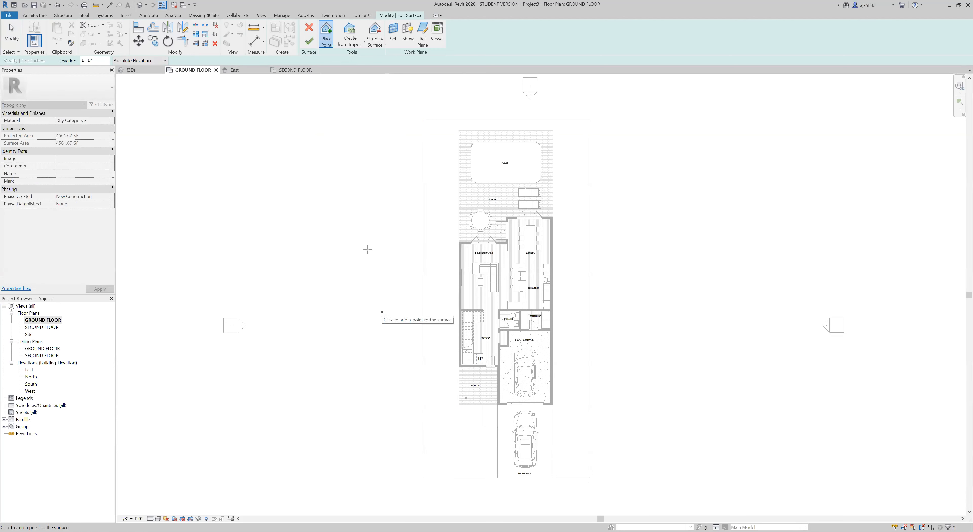
scroll(357, 219, down, 1)
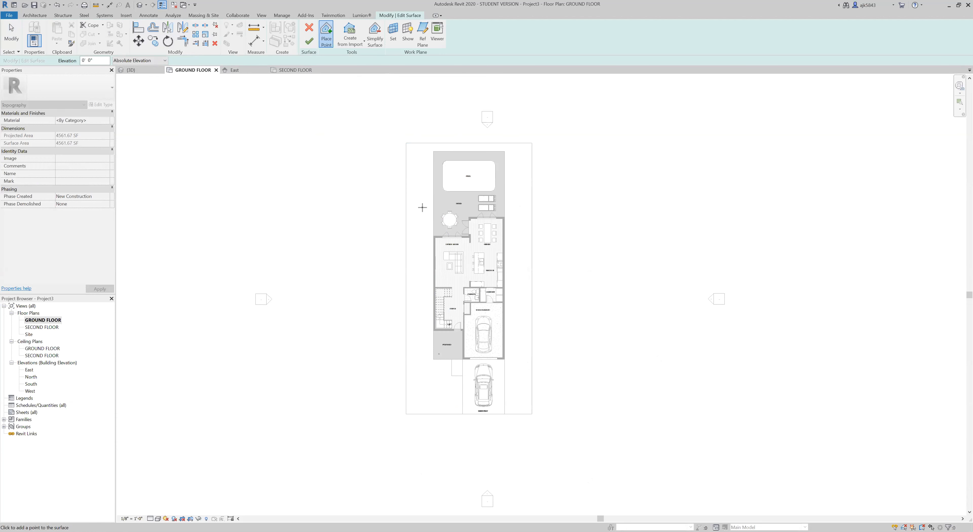
click(309, 40)
click(536, 250)
key(Escape)
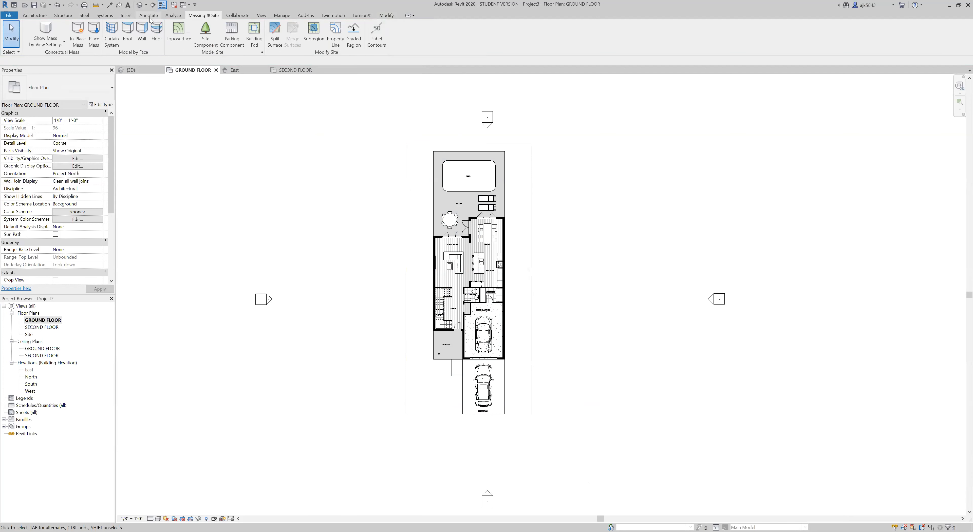
Step: Open the default 3D view and select the toposurface to inspect it beneath the imported floor plans, clearing the selection
click(261, 15)
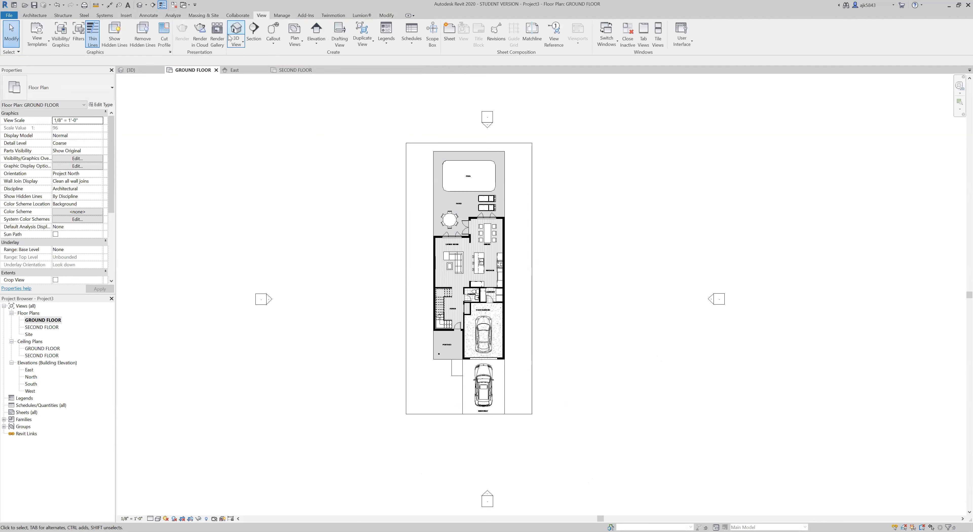
click(239, 47)
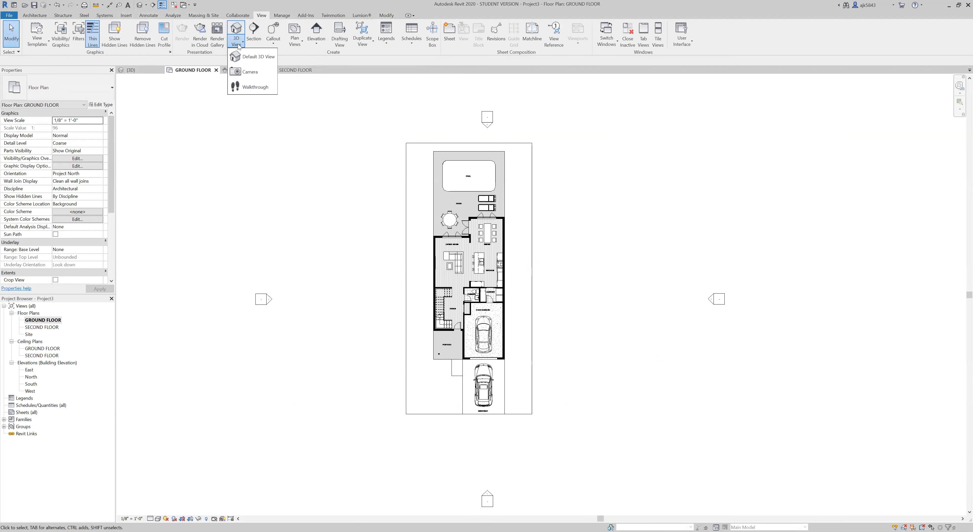
click(254, 56)
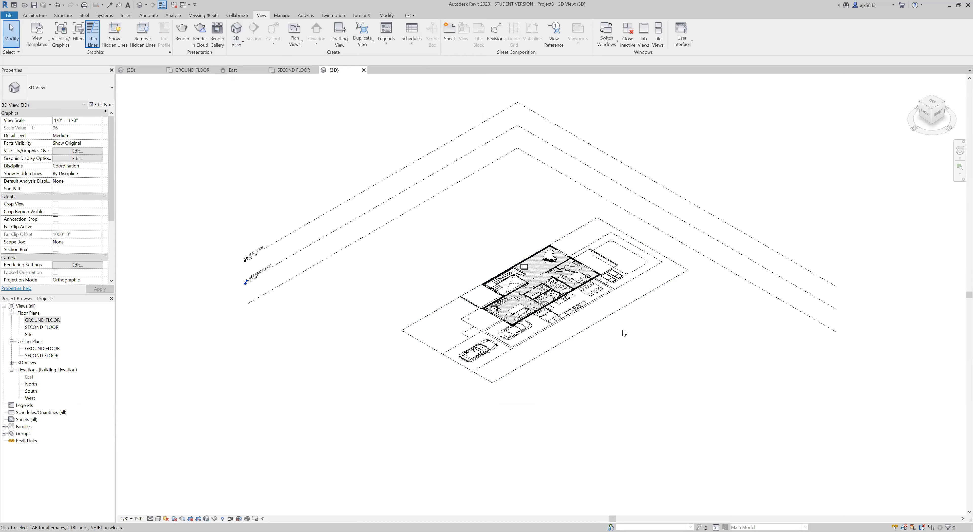
click(680, 258)
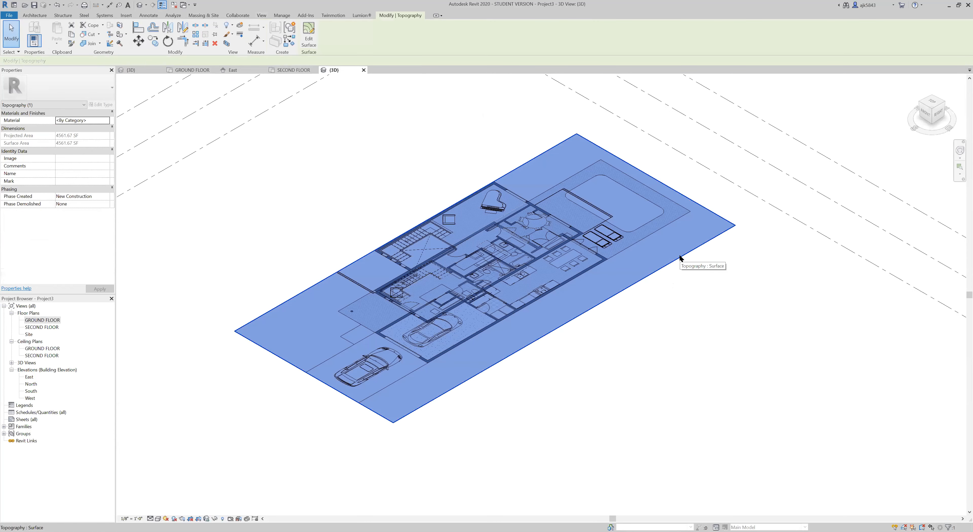
key(Escape)
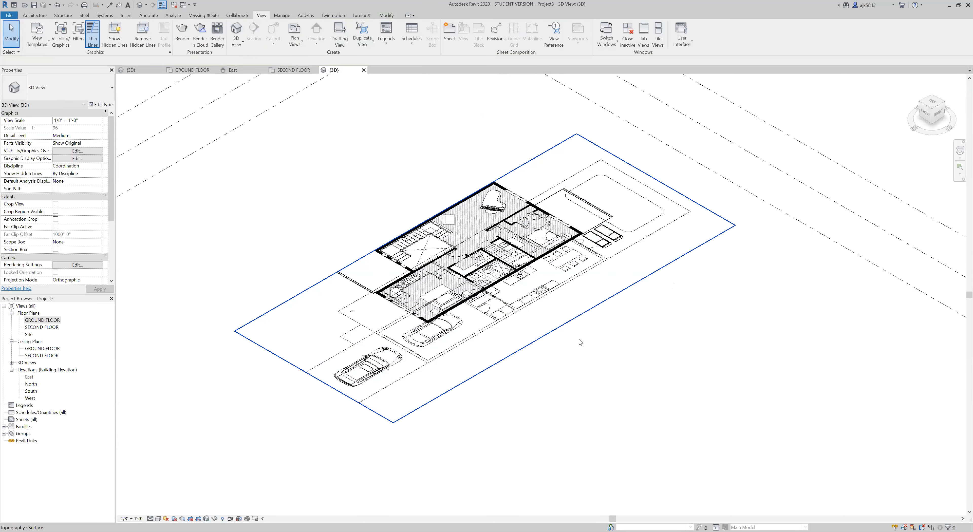
click(483, 209)
key(Escape)
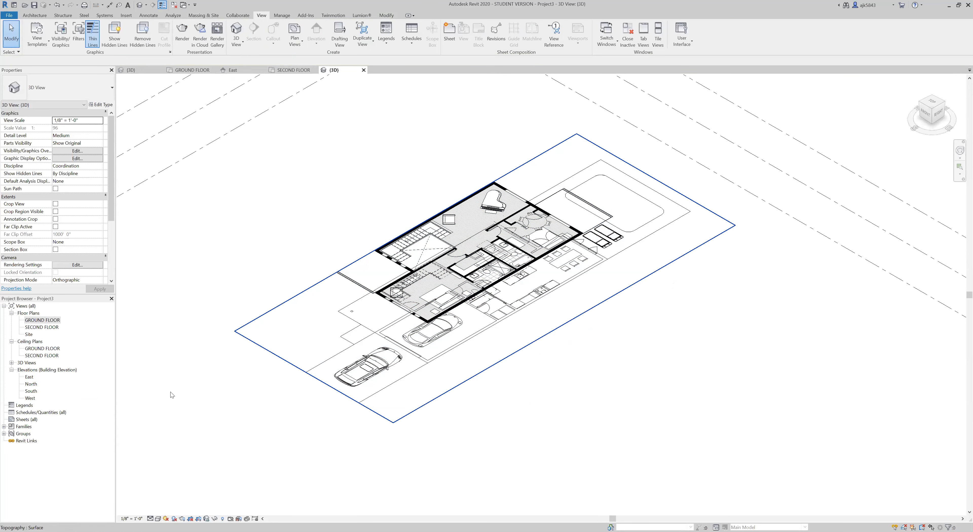
Step: Return to the GROUND FLOOR plan and check which element is selectable at the site boundary
double_click(43, 319)
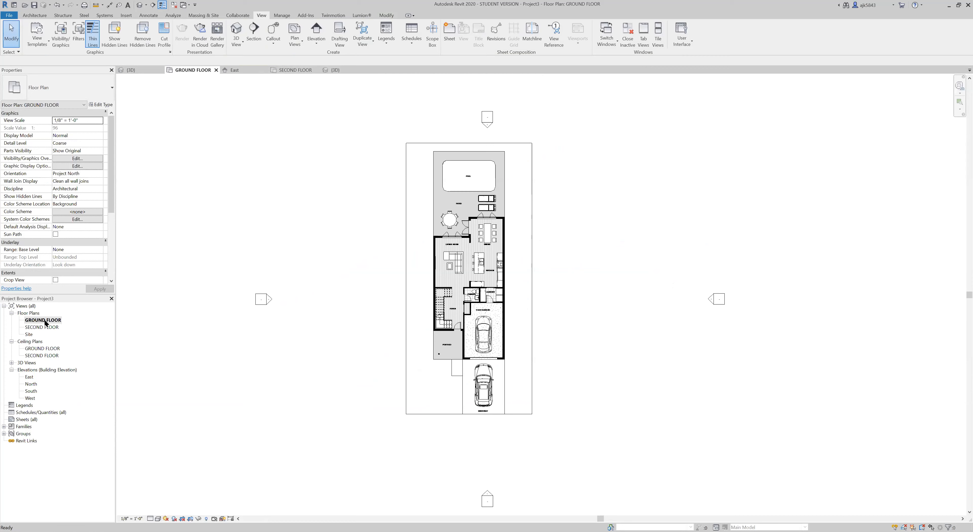
click(534, 220)
key(Escape)
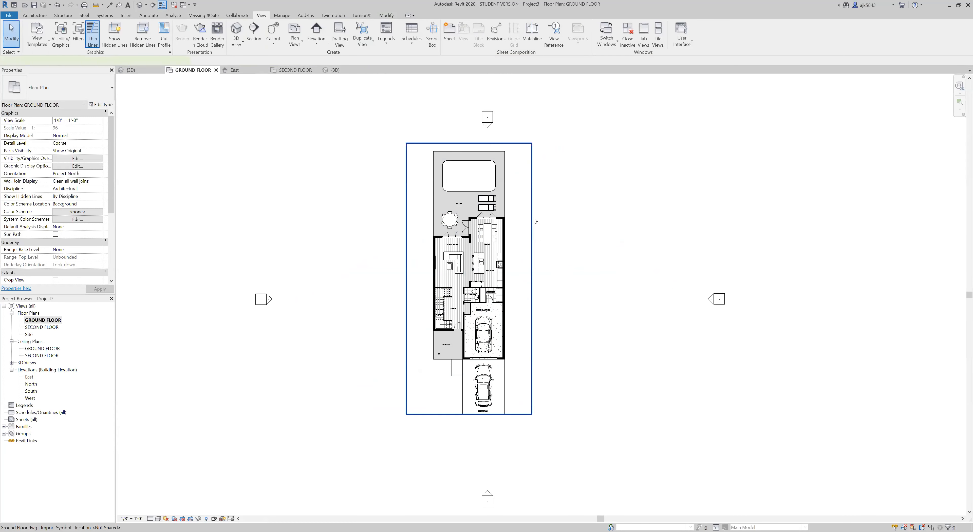
click(534, 220)
right_click(534, 220)
click(586, 193)
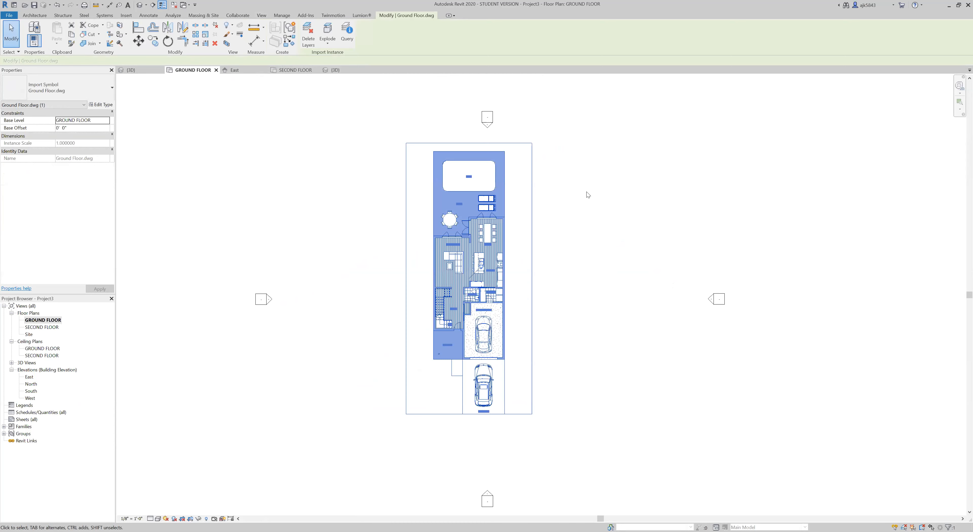
click(639, 247)
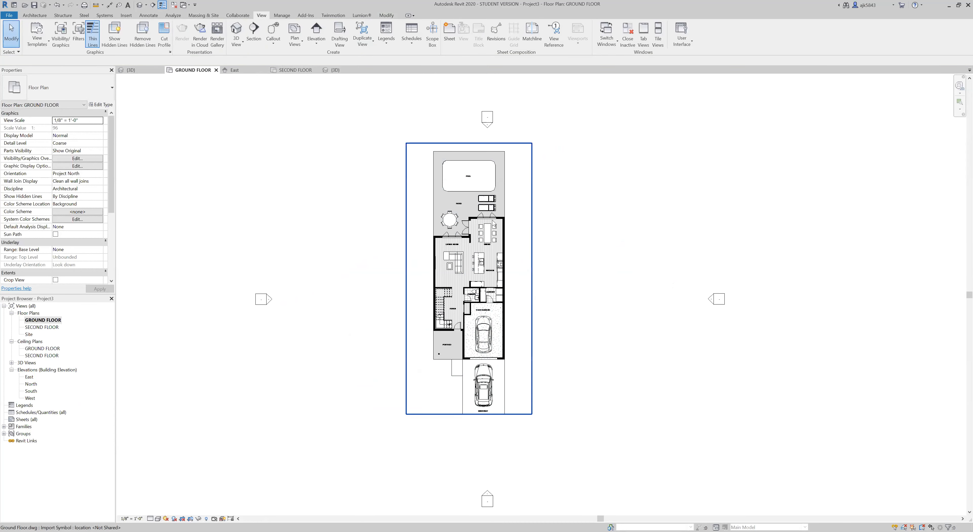
scroll(467, 222, up, 2)
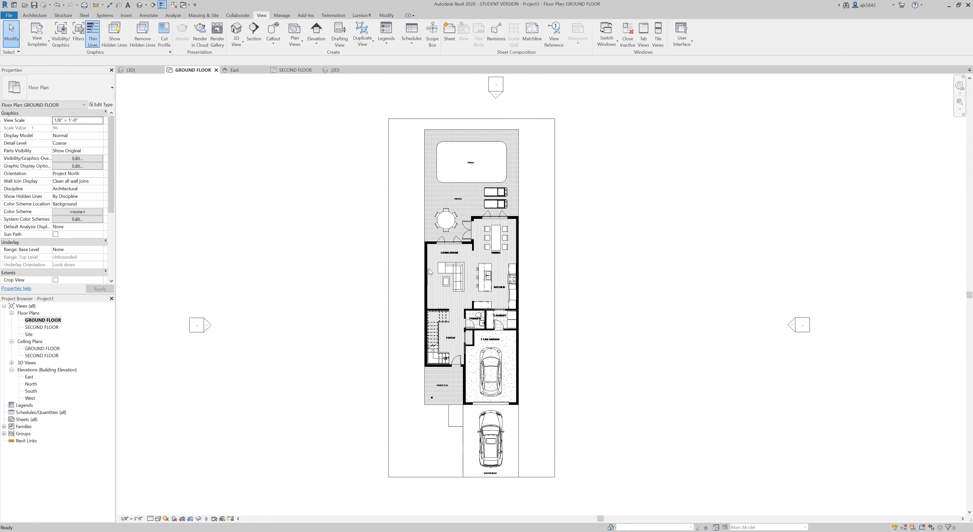
Step: Review the GROUND FLOOR plan's model category visibility down to Topography, close the settings unchanged, and recheck the site boundary selection
key(v)
key(v)
scroll(430, 270, down, 20)
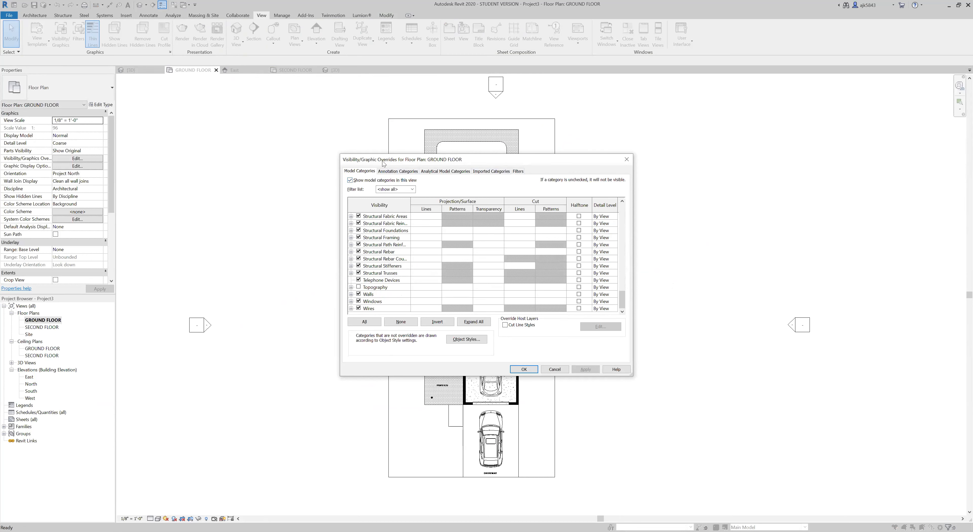
click(627, 163)
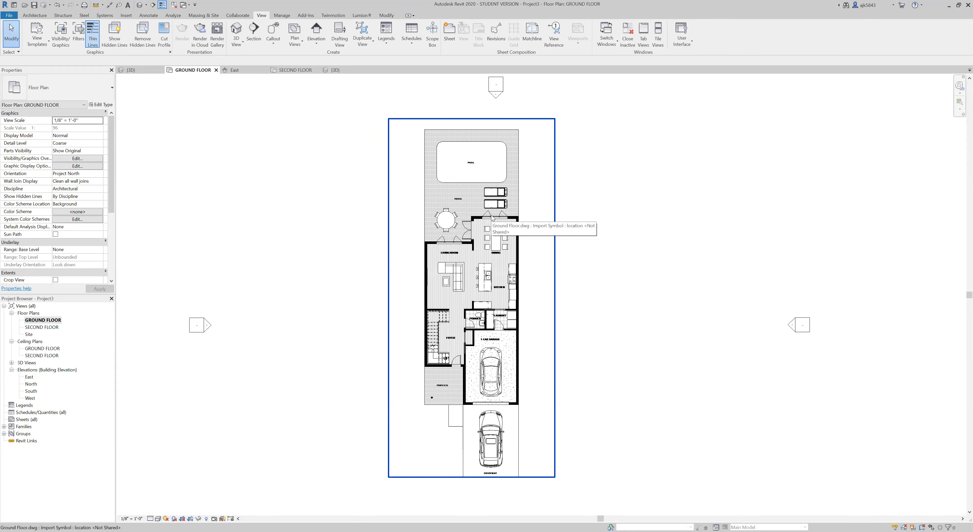
click(554, 205)
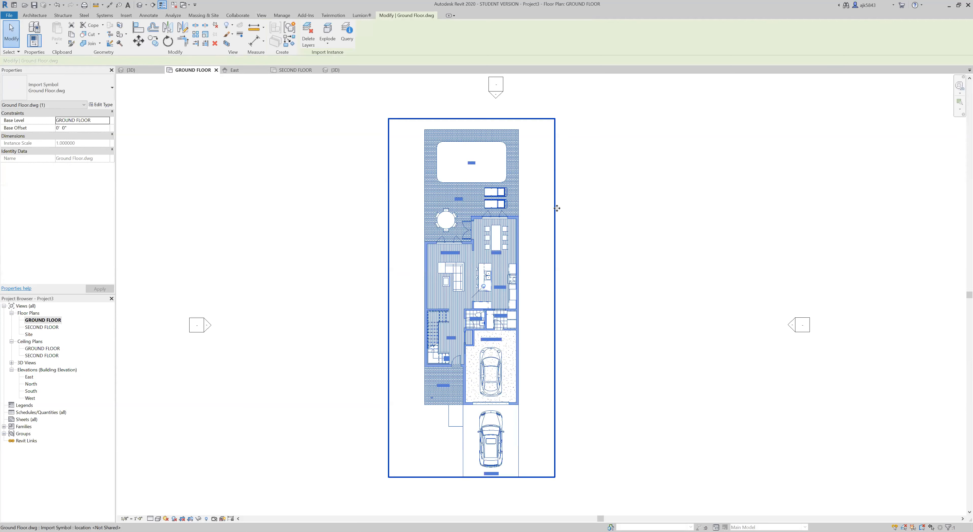
click(579, 211)
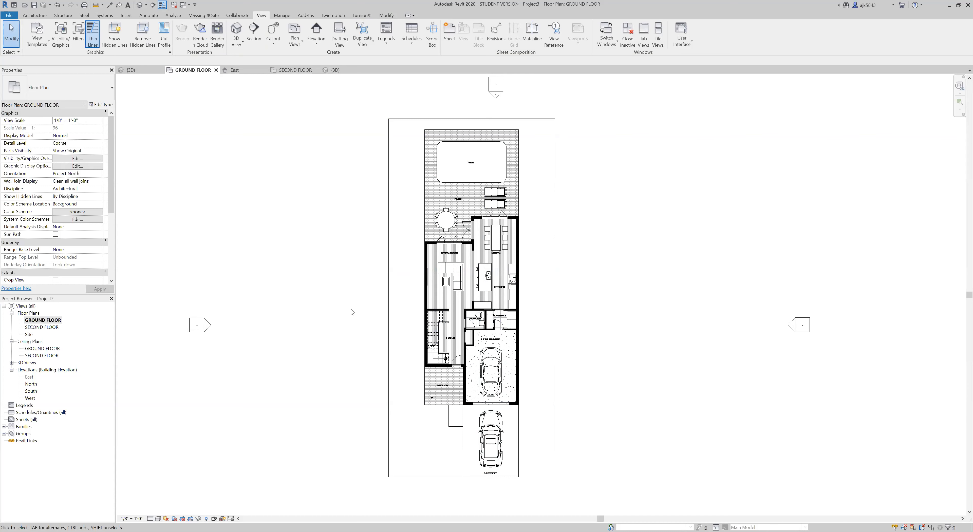
Step: Turn on visibility of the Topography category in the GROUND FLOOR plan's Visibility/Graphic Overrides and apply it
key(v)
key(g)
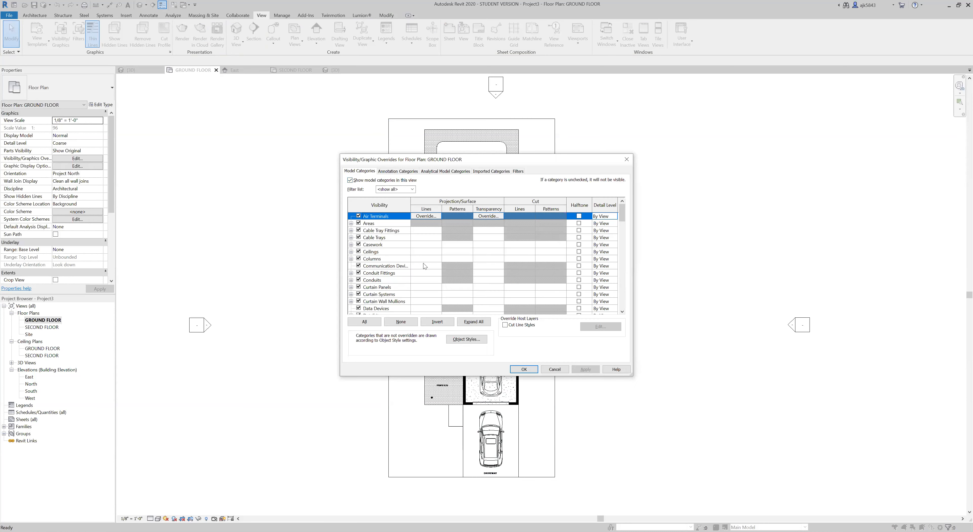
scroll(430, 264, down, 9)
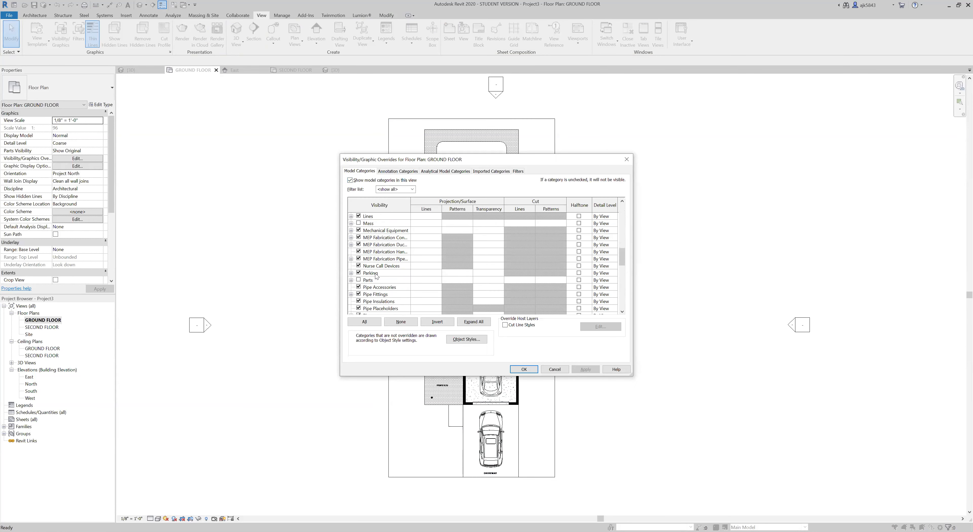
scroll(376, 277, down, 8)
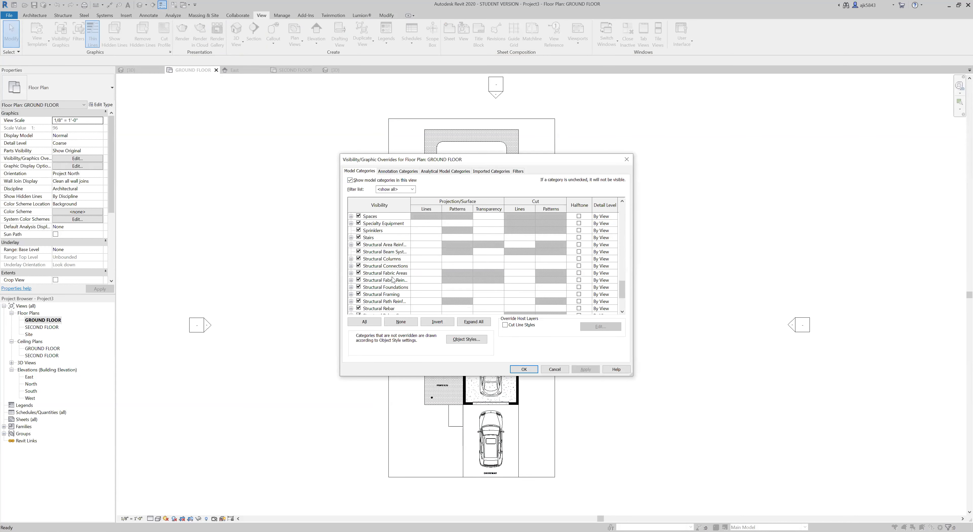
scroll(393, 280, down, 3)
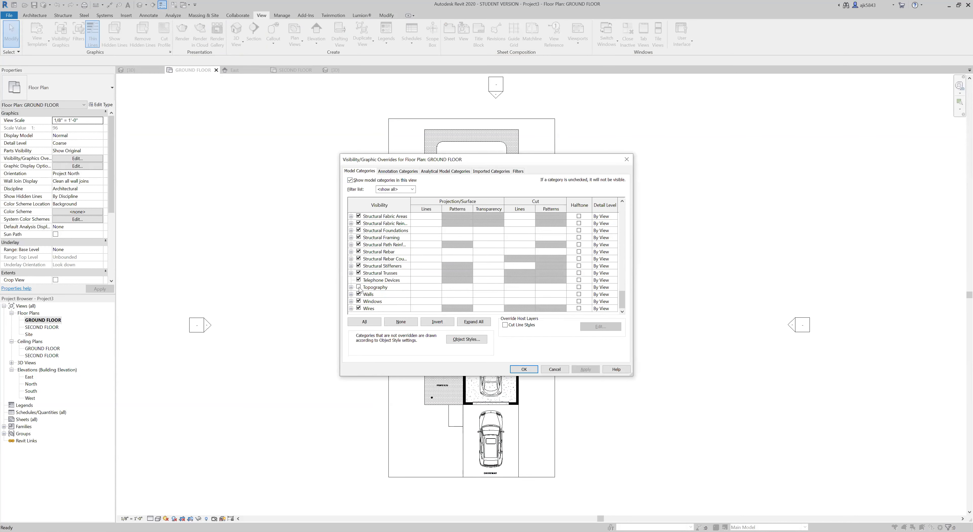
click(358, 287)
click(585, 369)
click(525, 369)
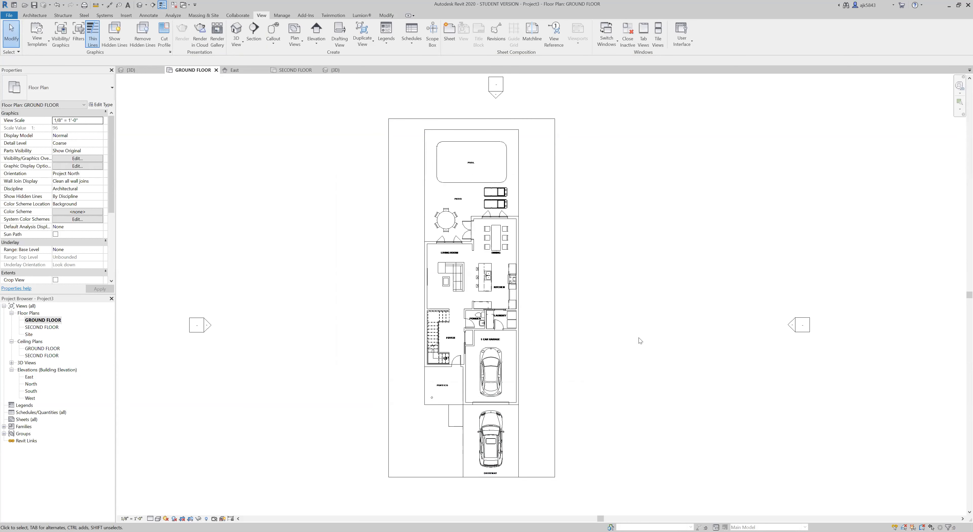
Step: Inspect the toposurface and the imported Ground Floor.dwg in the plan by selecting each one and clearing the selection
click(557, 297)
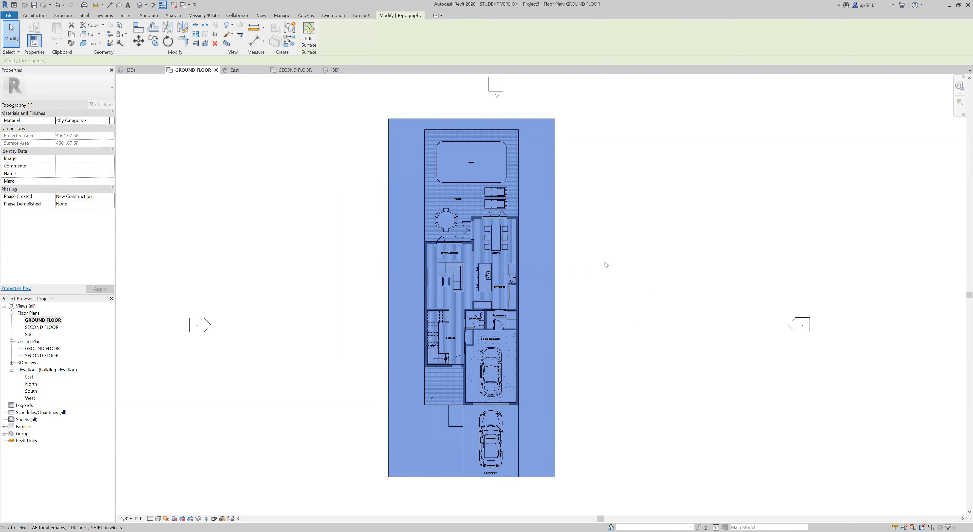
click(615, 235)
scroll(454, 157, up, 3)
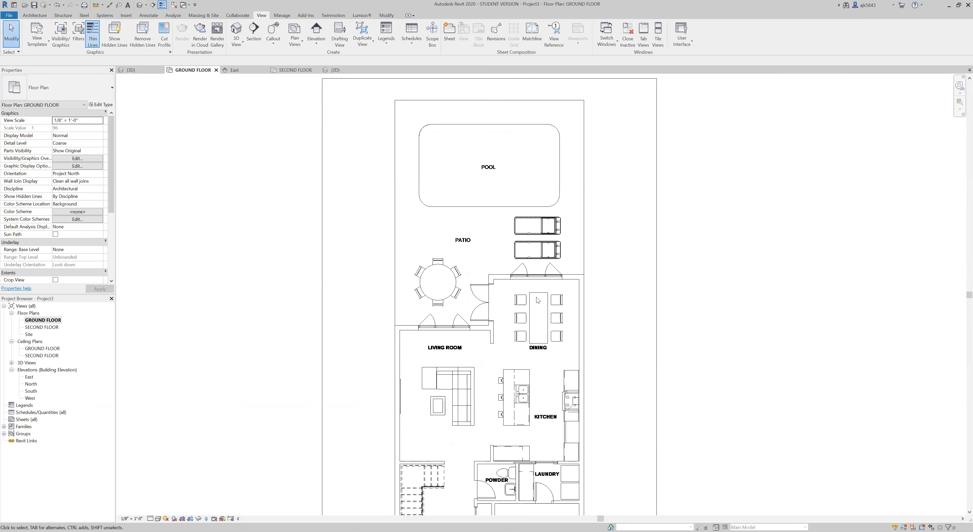
scroll(538, 300, down, 3)
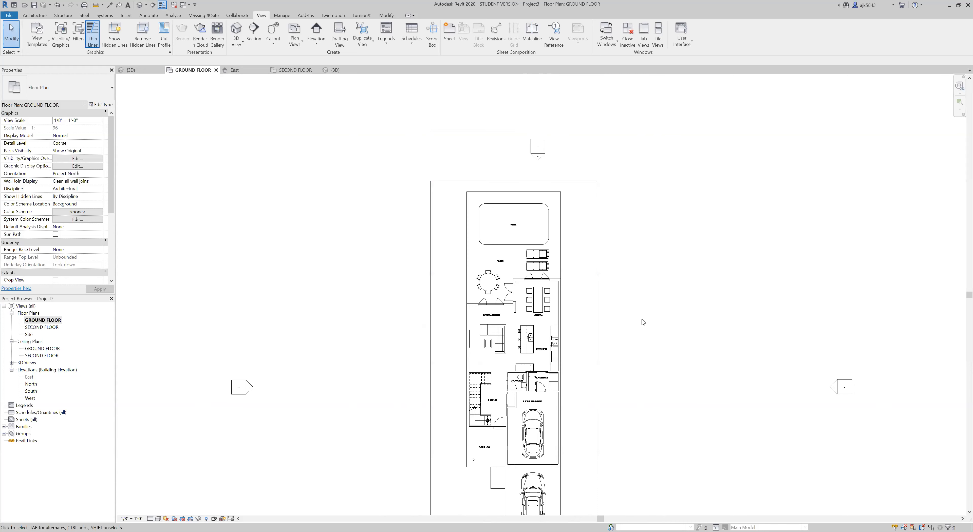
scroll(643, 322, down, 2)
scroll(643, 314, up, 2)
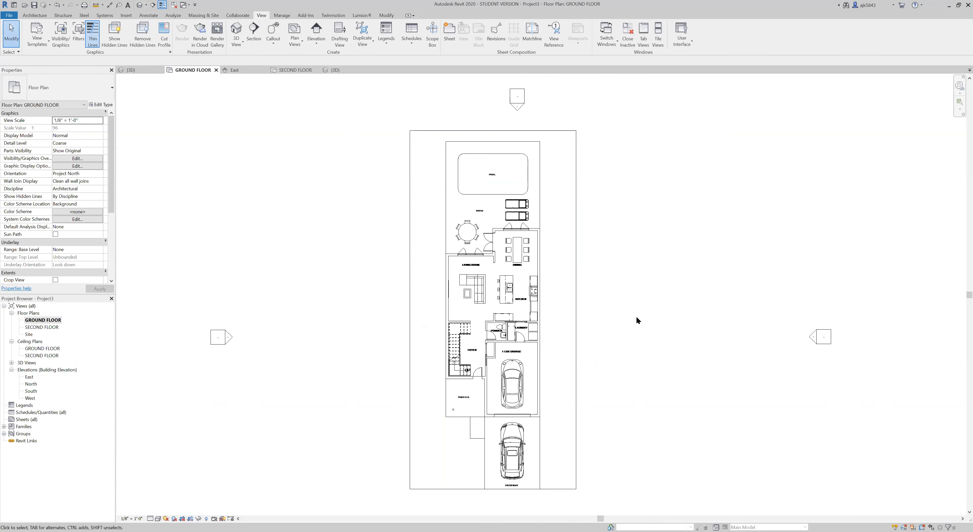
click(533, 335)
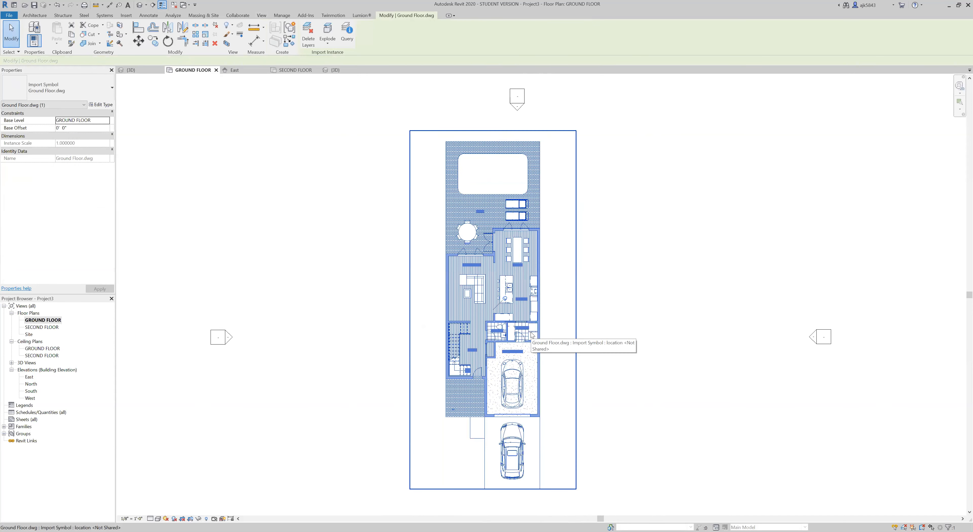
key(Escape)
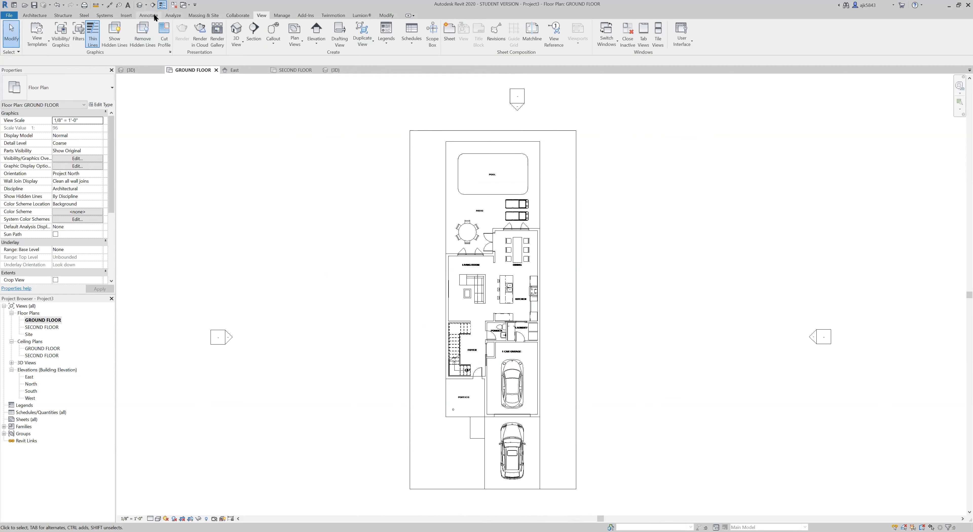
Step: Start a building pad on the GROUND FLOOR level and trace its boundary with chained lines along the rear dining and living room walls
click(204, 15)
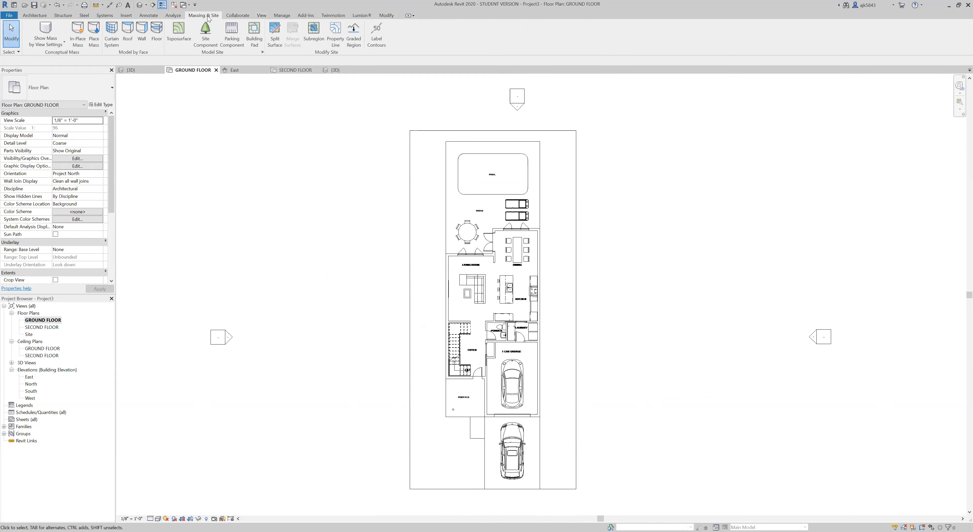
click(255, 36)
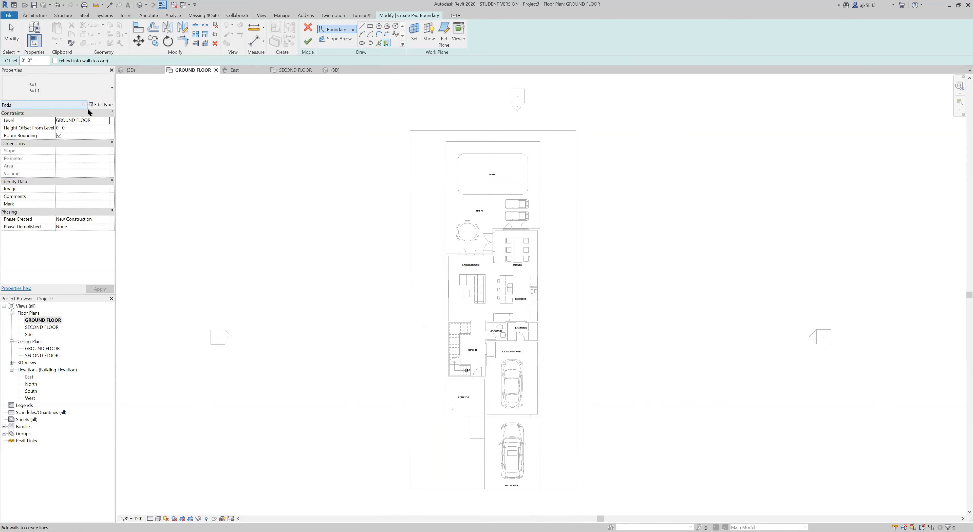
click(364, 28)
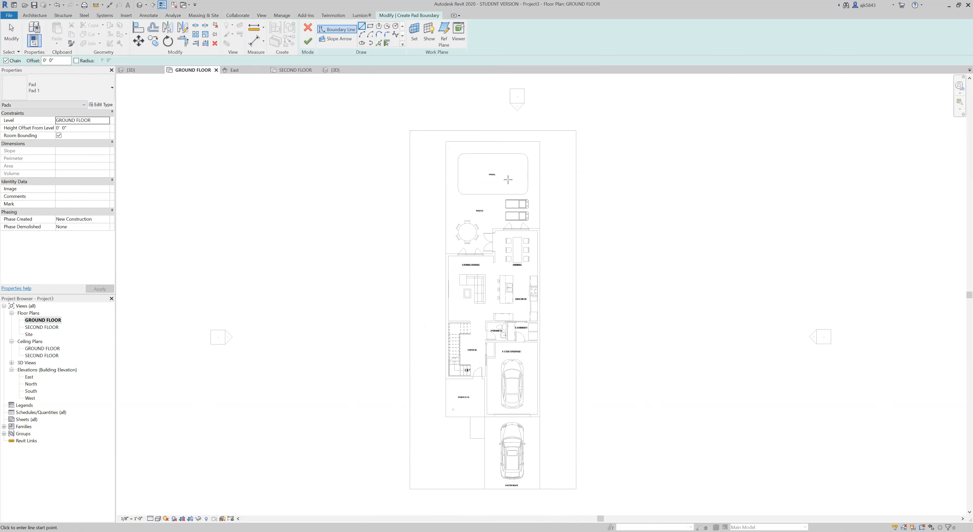
scroll(543, 221, up, 4)
scroll(476, 231, up, 3)
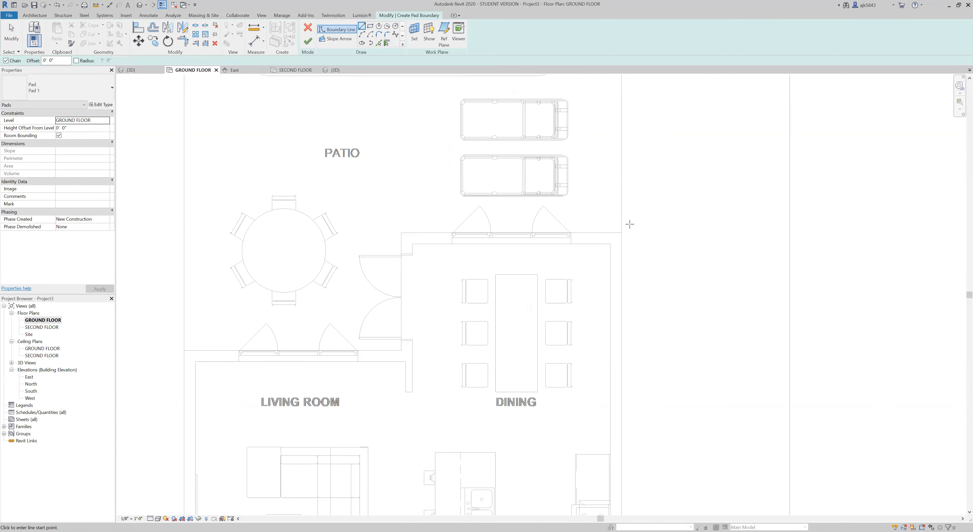
click(621, 233)
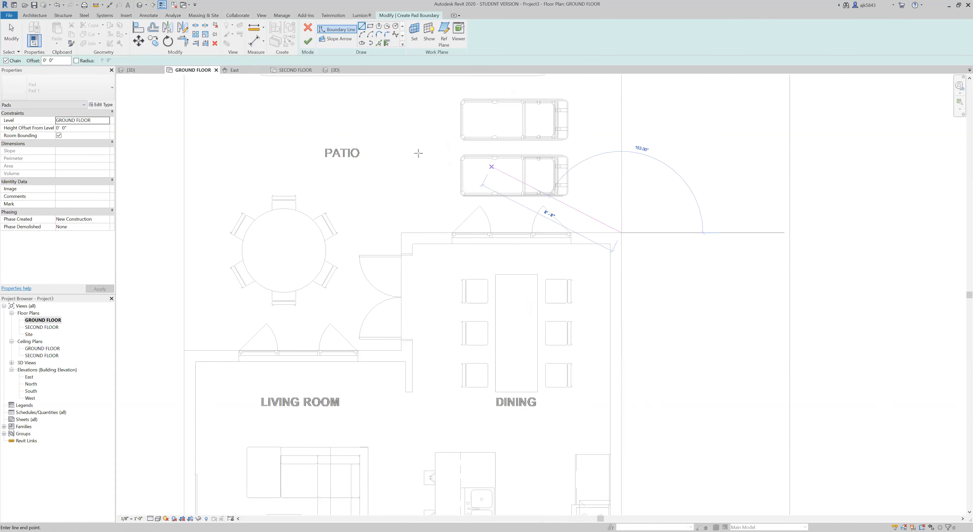
click(401, 233)
click(401, 351)
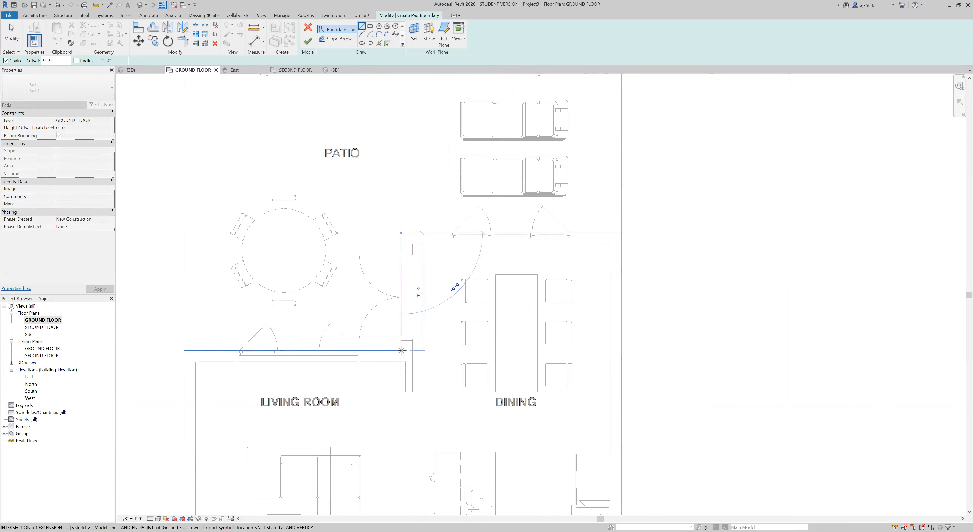
click(184, 350)
Step: Continue the pad boundary along the outer side wall to the foyer front and across the entrance to the portico's garage-side corner
scroll(332, 211, down, 5)
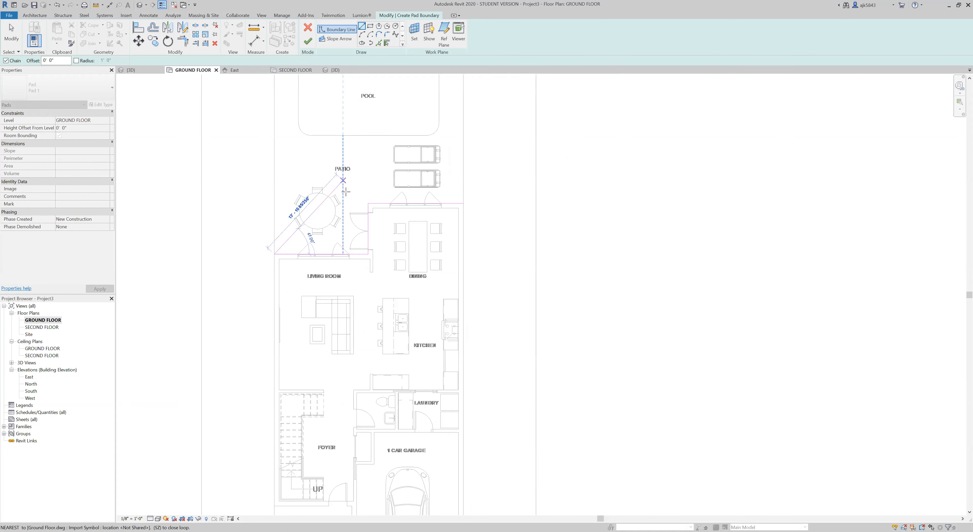
scroll(318, 376, up, 6)
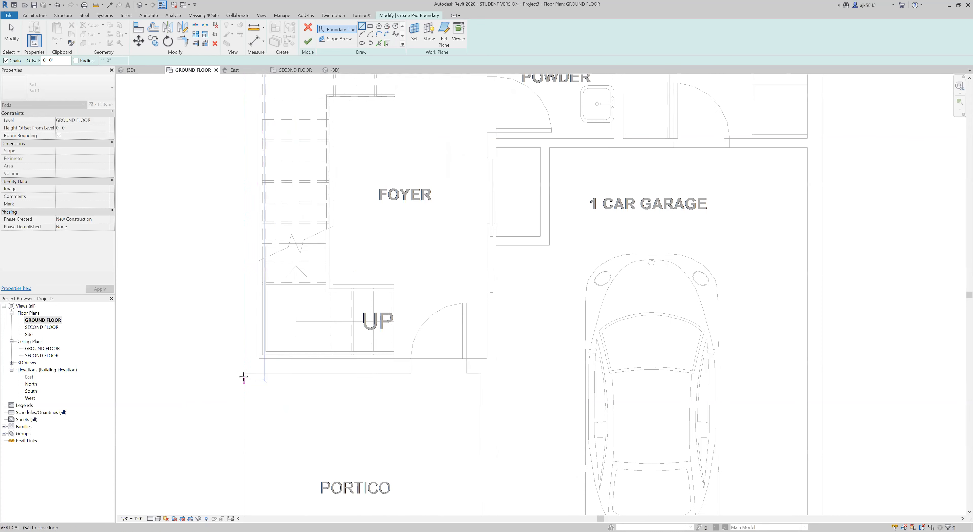
click(243, 373)
click(479, 373)
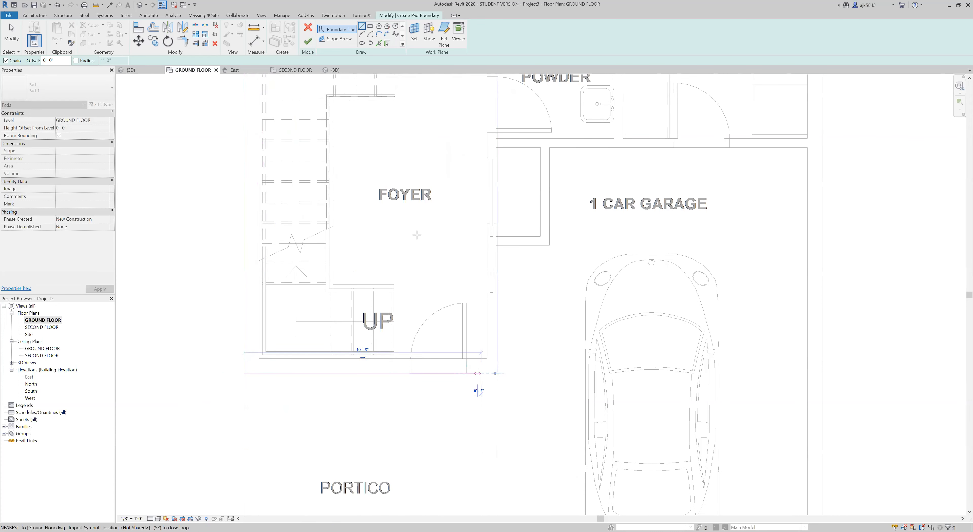
scroll(419, 242, down, 3)
scroll(529, 382, up, 3)
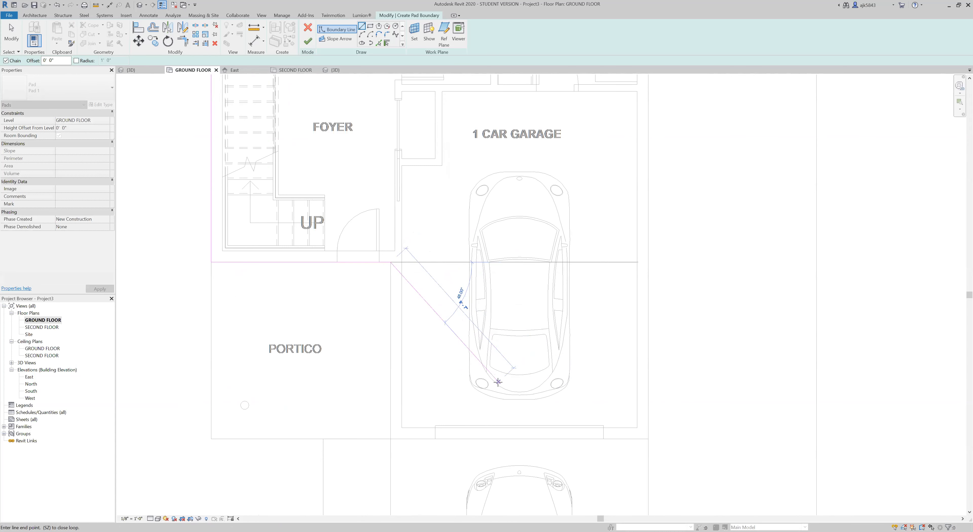
Step: Trace the pad boundary along the garage's portico side and front, and close it along the outer side wall at the dining room corner
scroll(419, 362, down, 5)
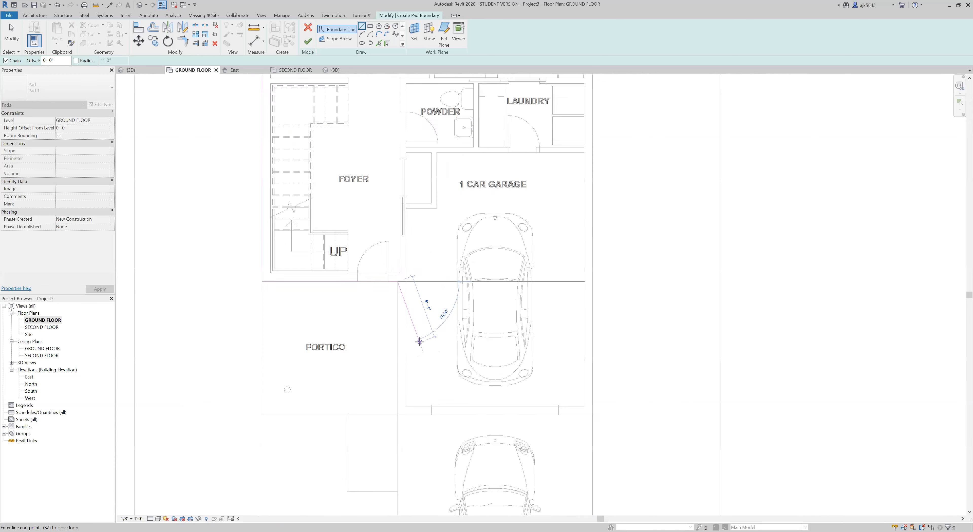
scroll(411, 307, up, 5)
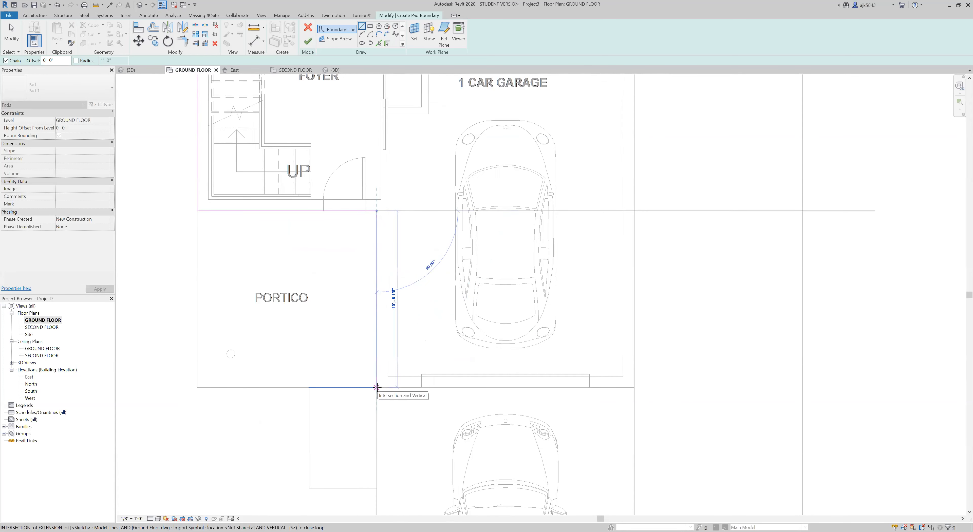
click(376, 386)
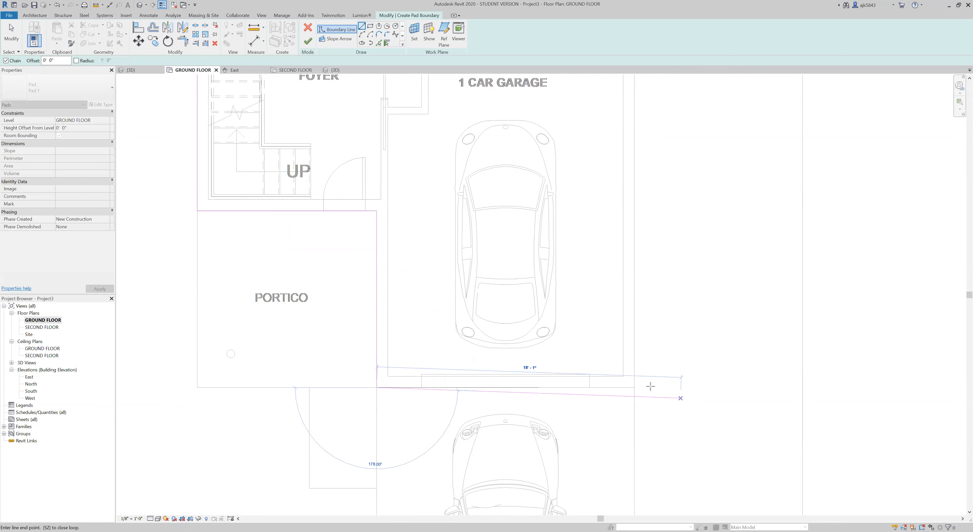
click(634, 387)
scroll(600, 470, down, 5)
scroll(604, 238, up, 4)
scroll(620, 236, up, 2)
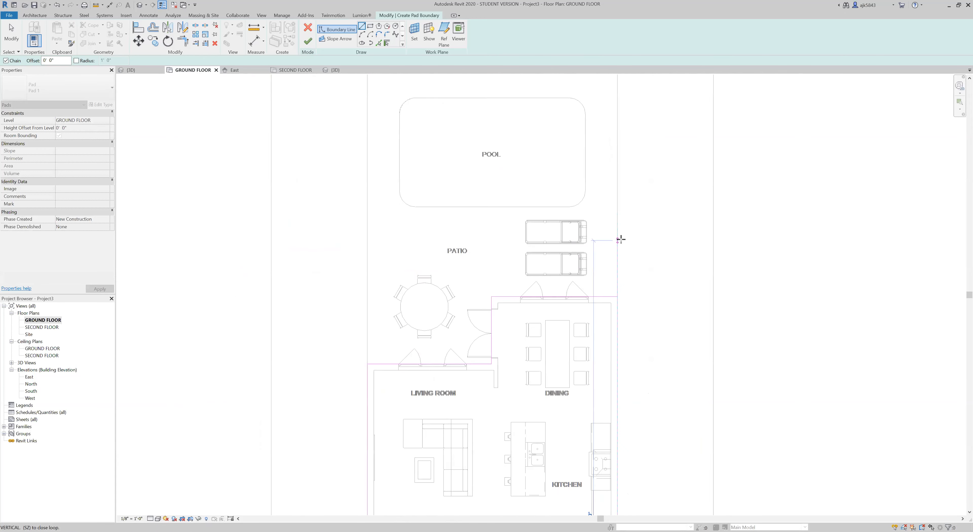
click(618, 289)
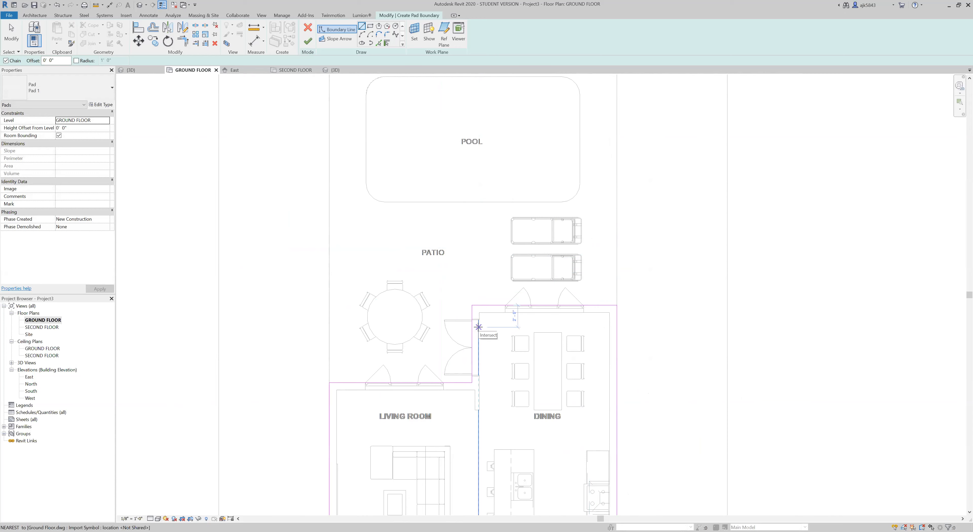
Step: Check the pad boundary's corner near the patio doors and finish the building pad sketch
scroll(461, 344, up, 2)
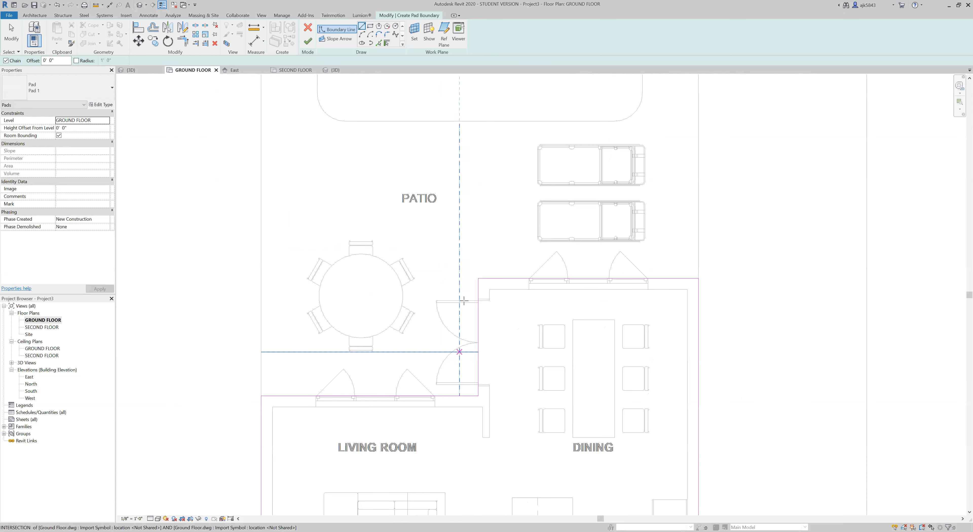
scroll(491, 277, up, 3)
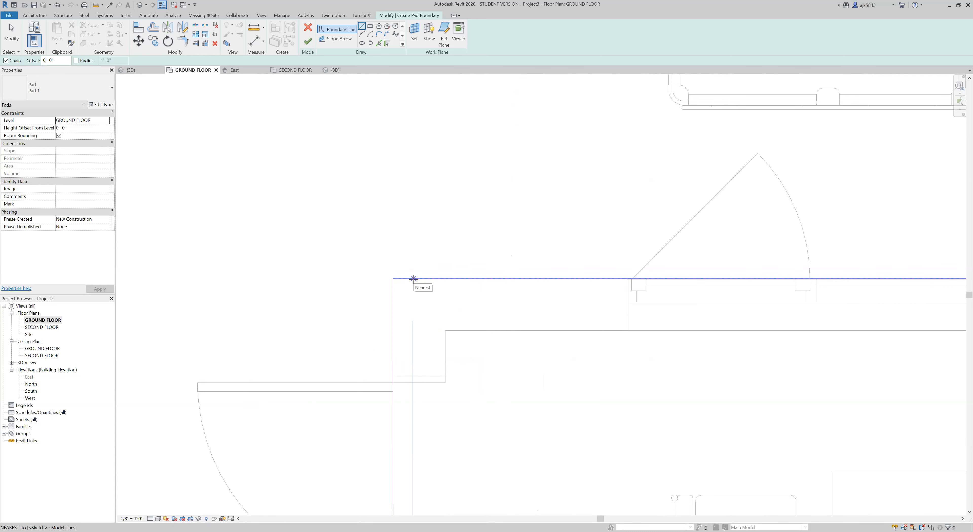
scroll(509, 307, down, 8)
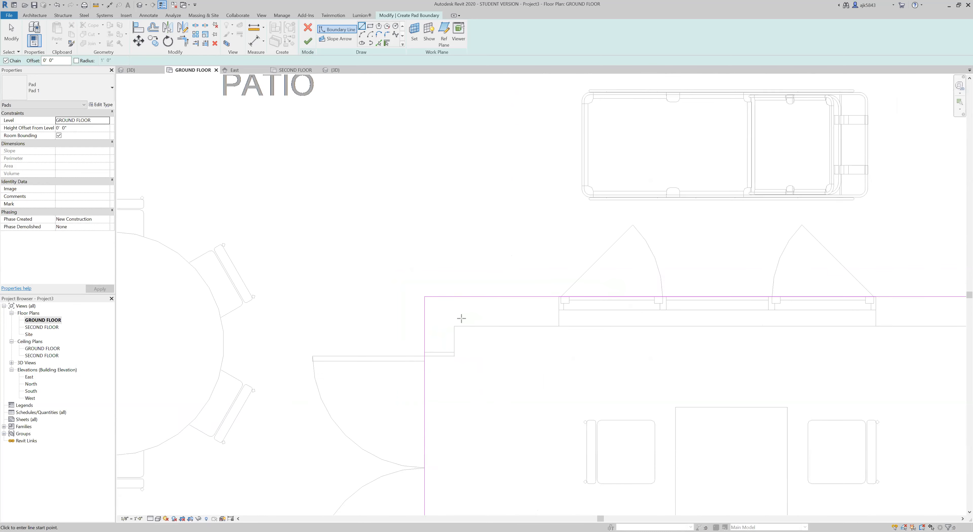
scroll(459, 381, up, 3)
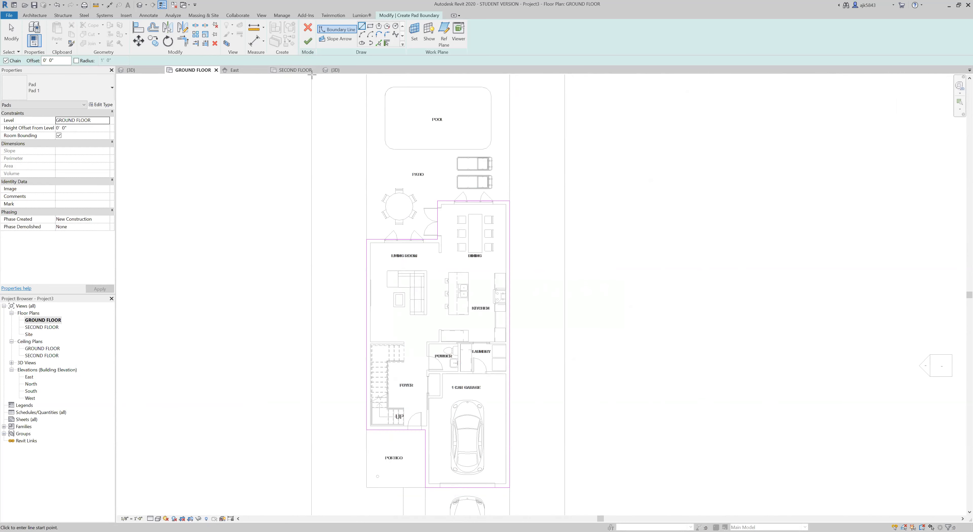
click(308, 41)
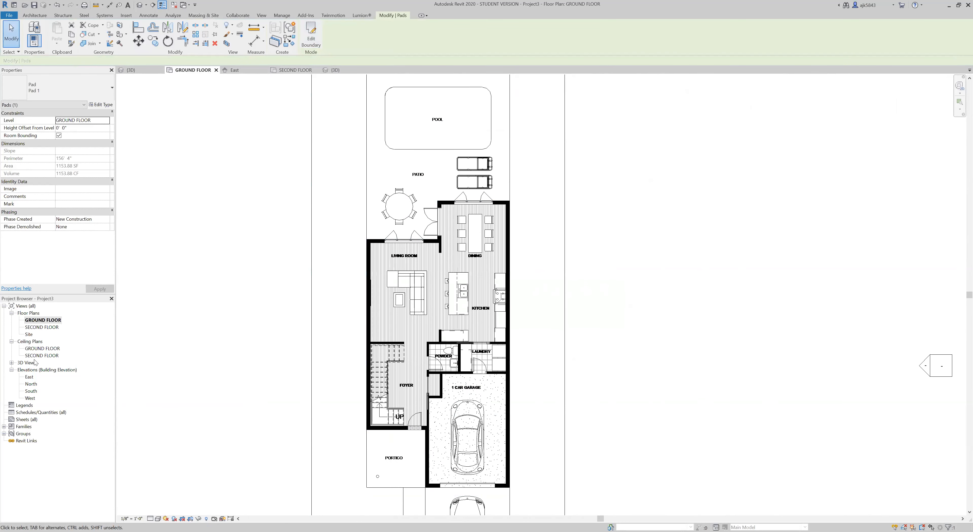
Step: Open the {3D} view and inspect the topography surface under the house pad by selecting it and clearing the selection
click(12, 363)
double_click(29, 369)
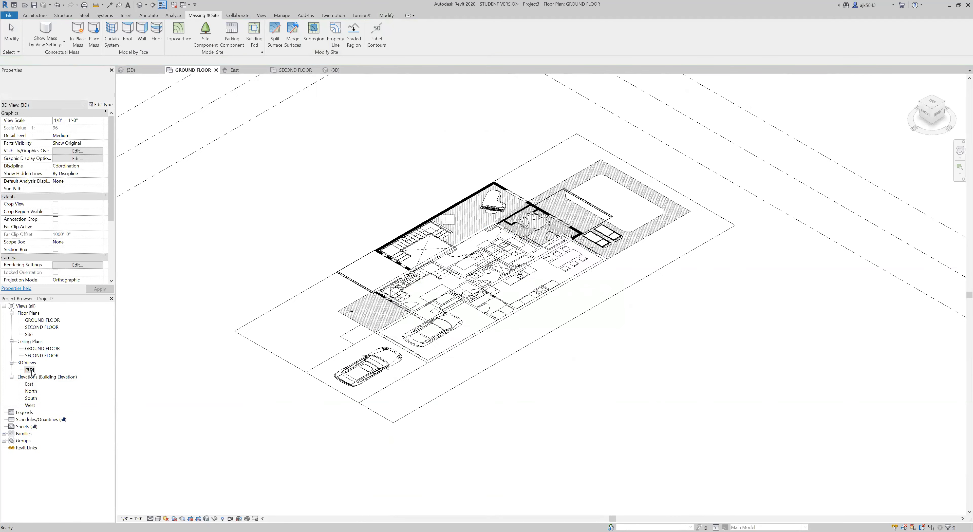
key(Escape)
scroll(487, 316, up, 5)
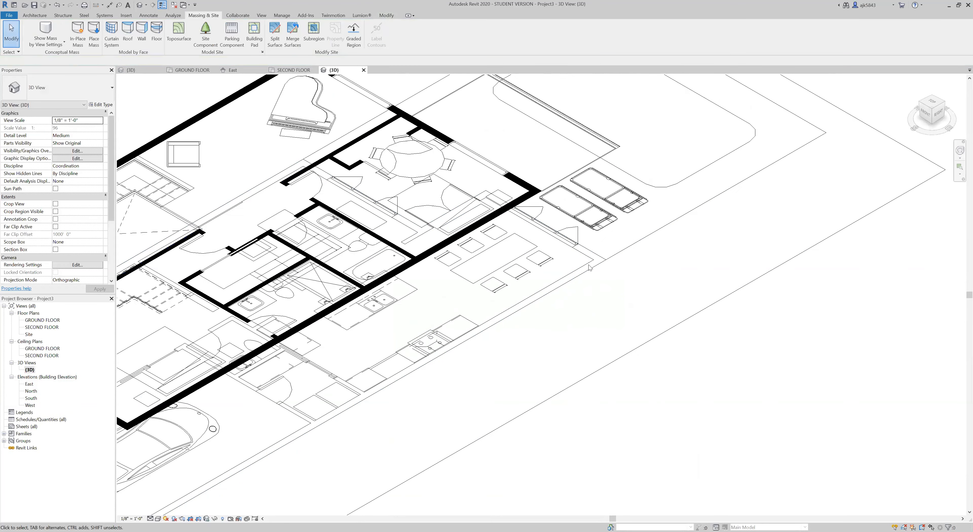
click(596, 271)
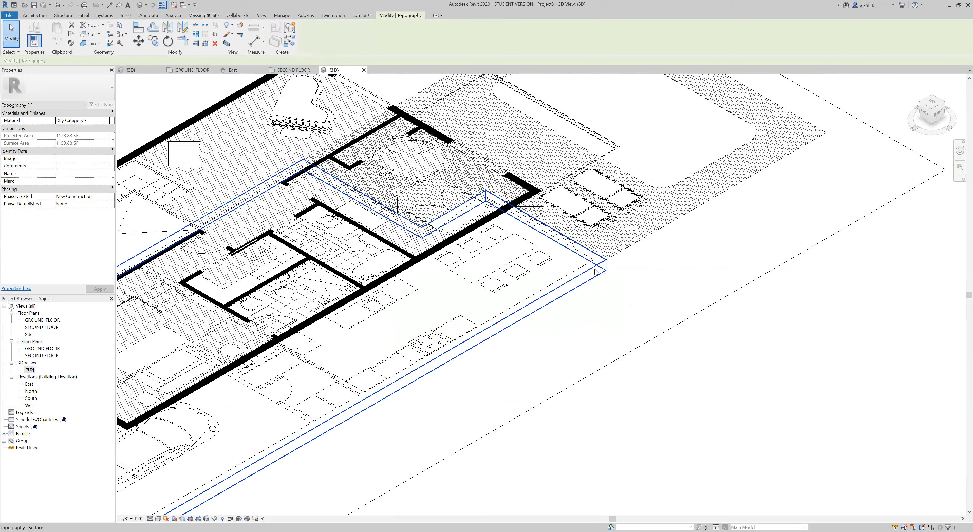
key(Escape)
Step: Examine the building pad and the topography surface beneath it from a low angle in 3D, selecting each one in turn
scroll(604, 314, down, 3)
shift+middle_drag(632, 345, 620, 125)
scroll(604, 365, up, 3)
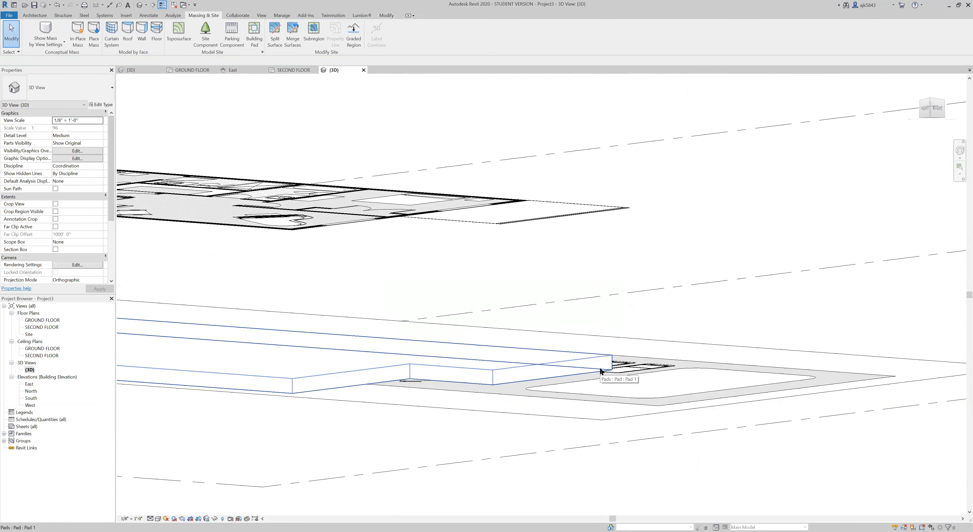
key(Tab)
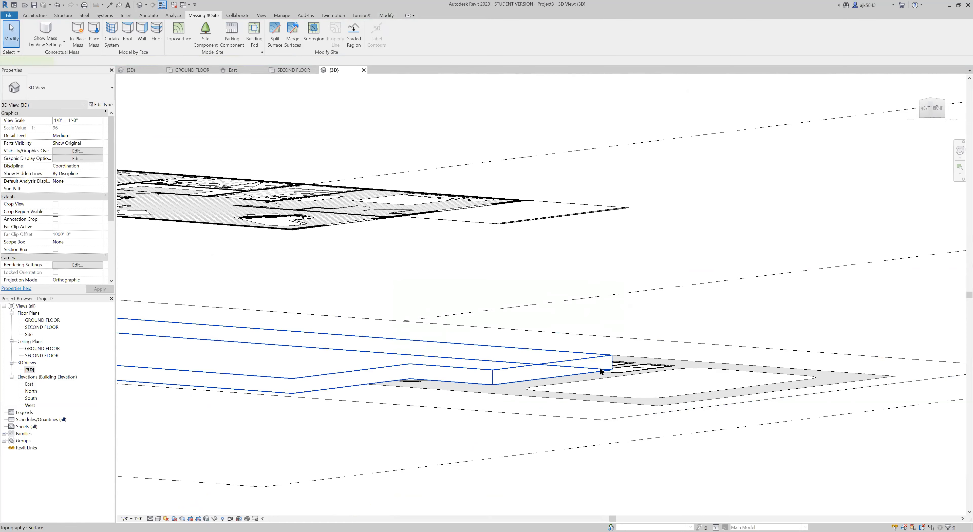
click(601, 371)
key(Escape)
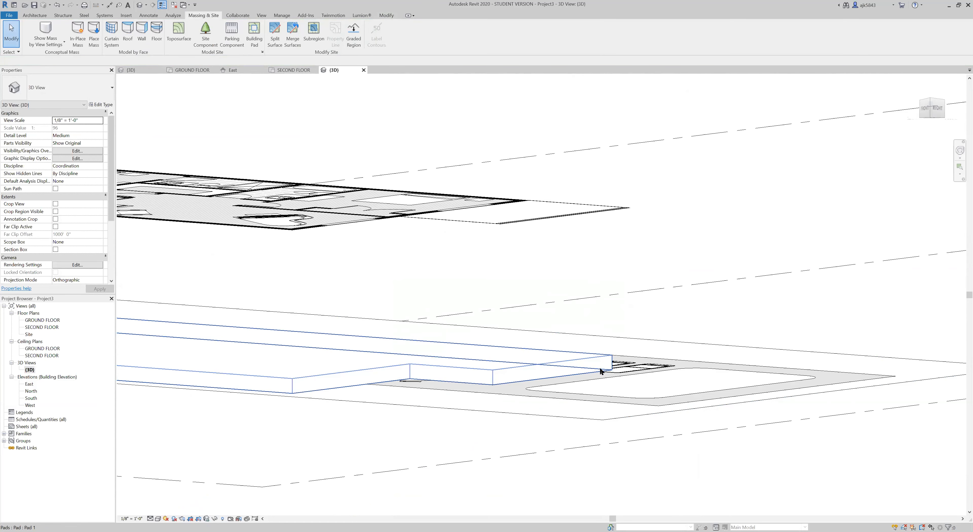
click(593, 371)
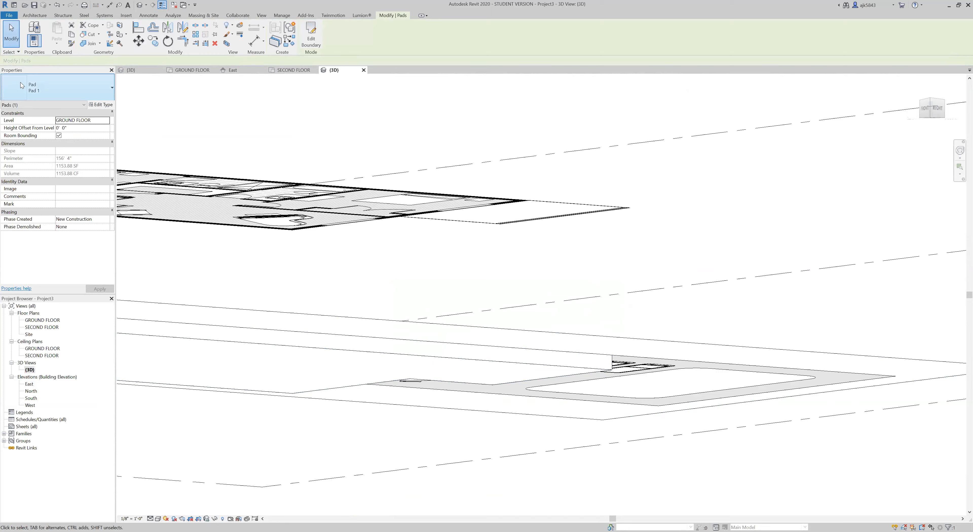
scroll(621, 360, down, 2)
key(Escape)
shift+middle_drag(368, 289, 472, 333)
Step: Return to the GROUND FLOOR plan and inspect the imported Ground Floor.dwg by selecting it and clearing the selection
double_click(34, 321)
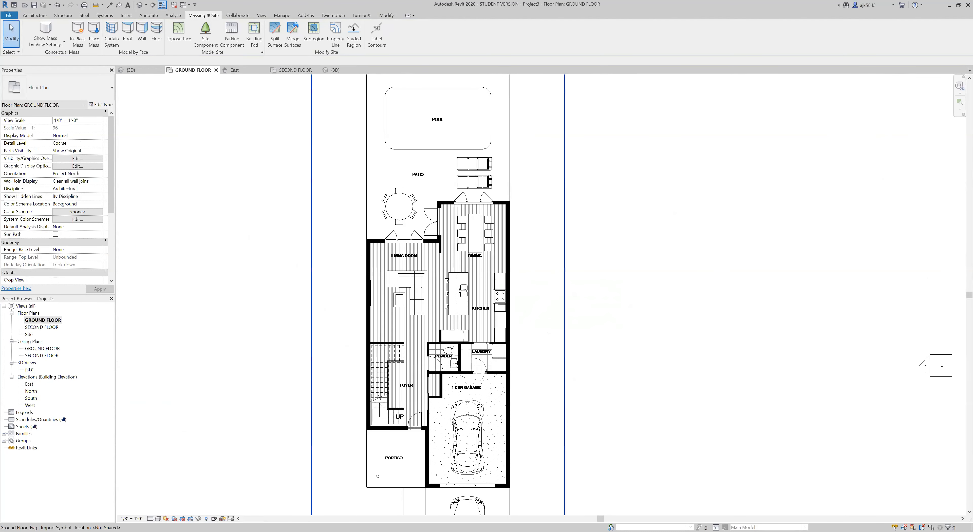
click(464, 288)
right_click(464, 288)
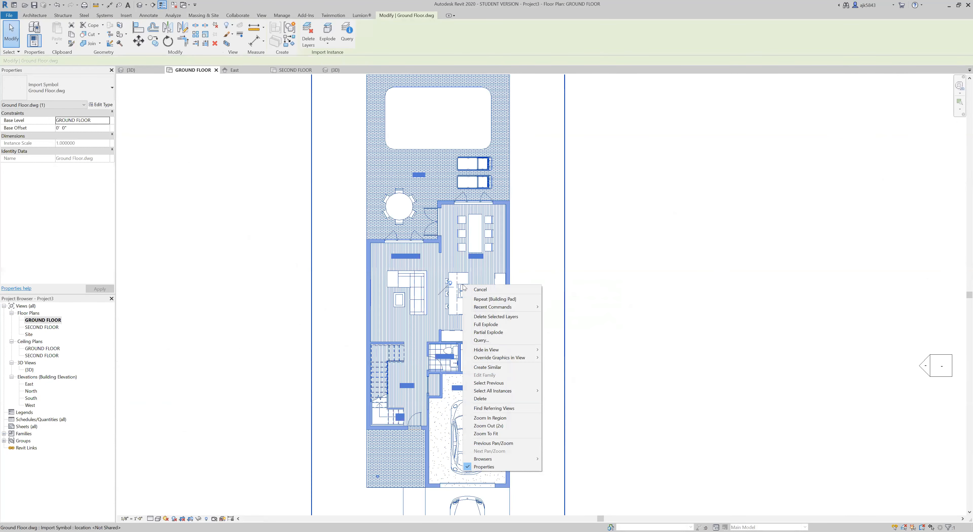
click(461, 298)
scroll(461, 301, down, 3)
click(539, 306)
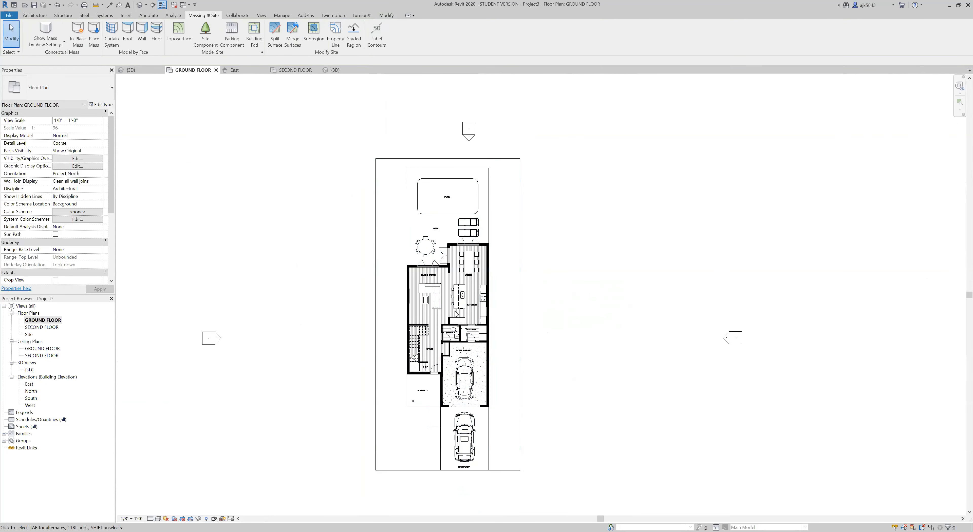
scroll(456, 314, up, 2)
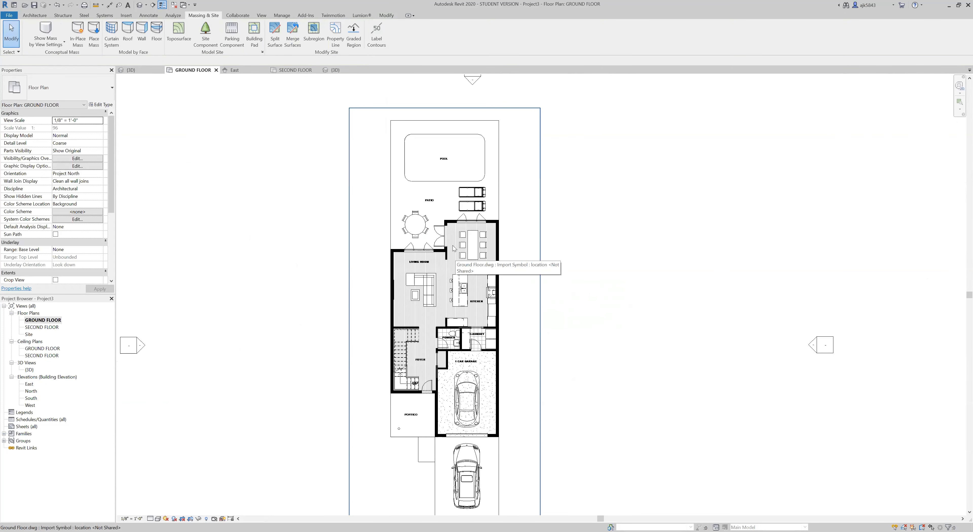
scroll(454, 248, down, 1)
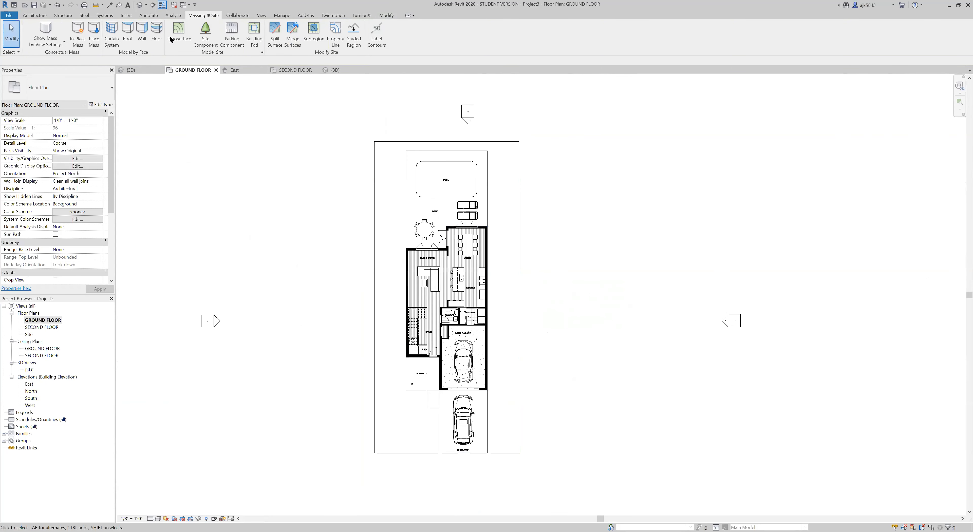
Step: Create a topography subregion tracing the driveway, about 15'-4" wide, plus the 4'-0" by 6'-0" entry path beside it
click(314, 33)
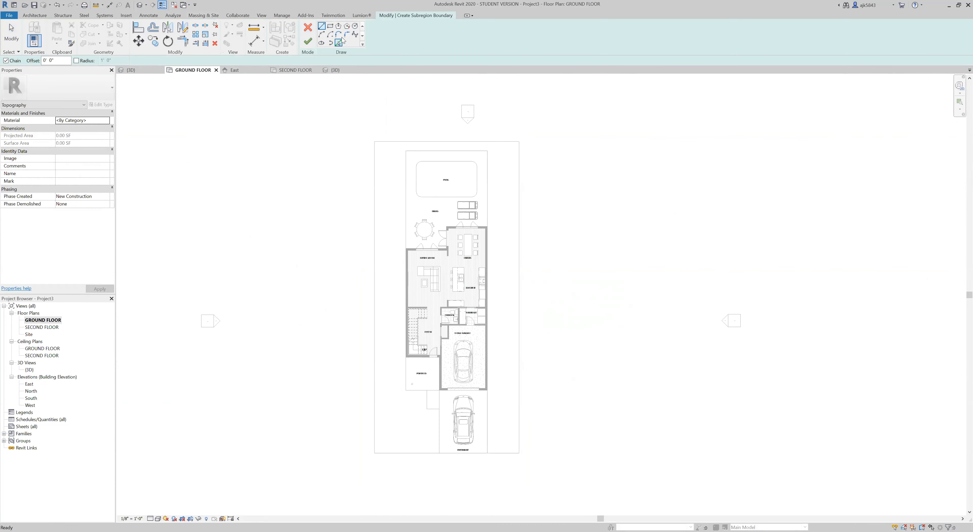
scroll(477, 446, up, 6)
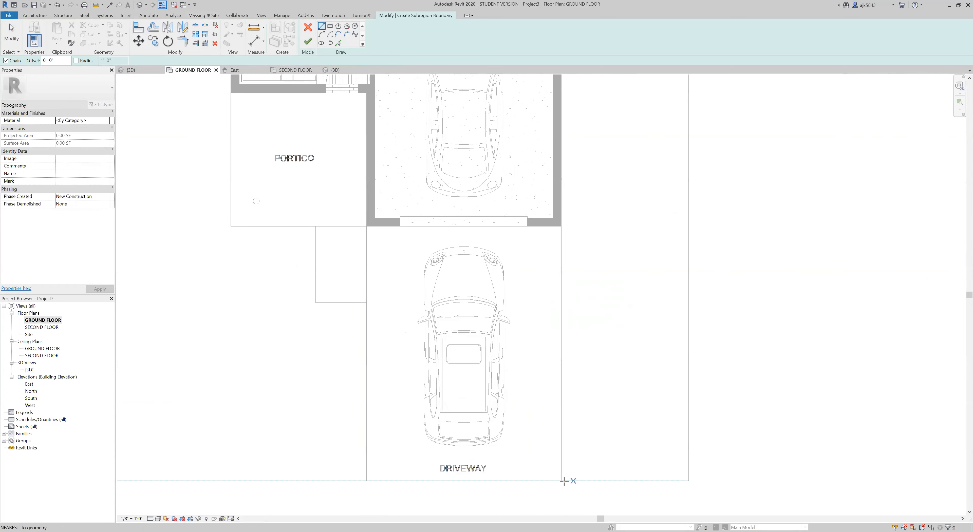
click(561, 480)
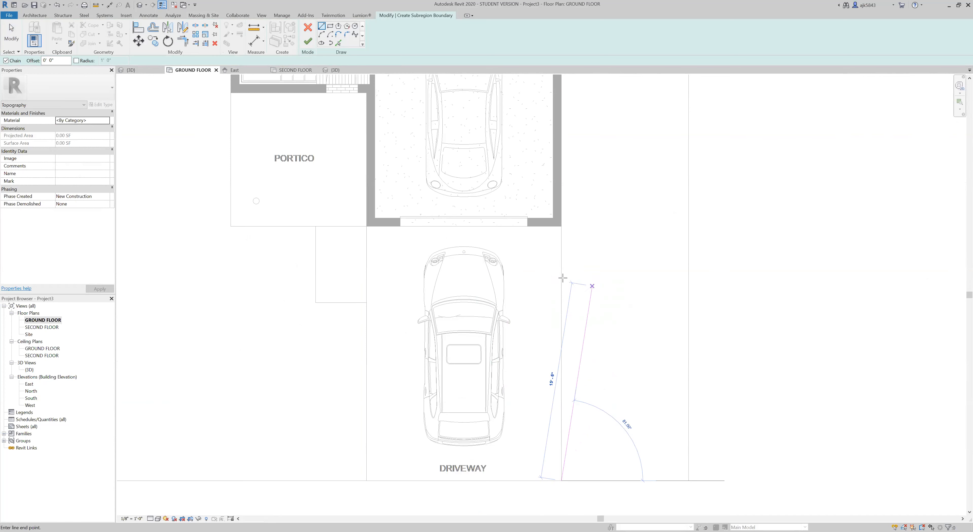
click(561, 226)
click(316, 226)
click(316, 302)
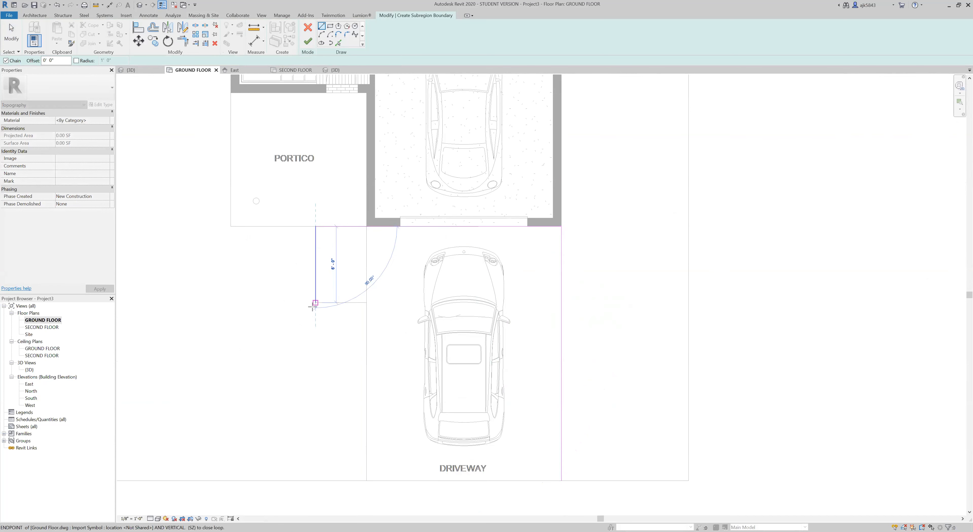
click(367, 302)
click(366, 481)
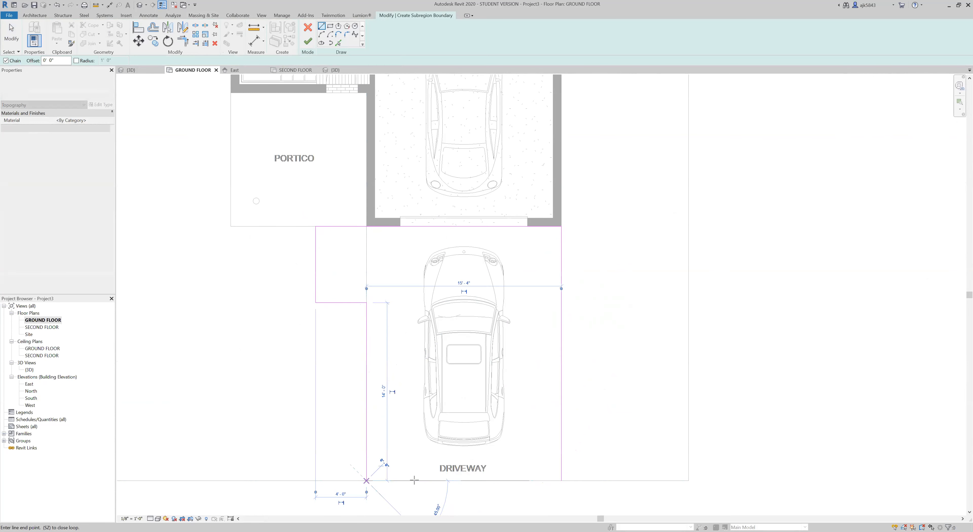
click(562, 480)
key(Escape)
key(Escape)
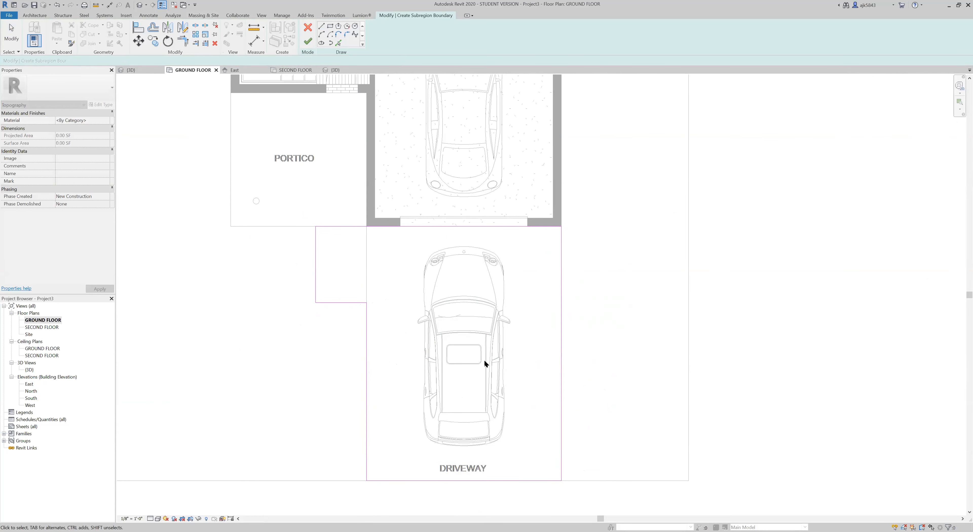
click(307, 41)
Step: Finish the driveway subregion, assign it the Concrete, Cast-in-Place gray material, and check the assignment by reselecting it
click(521, 282)
click(562, 293)
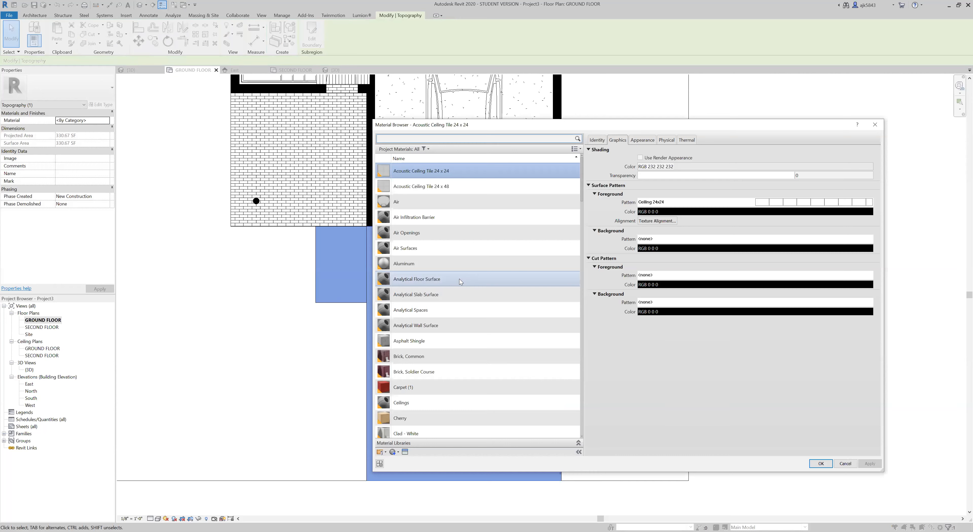
scroll(474, 305, down, 7)
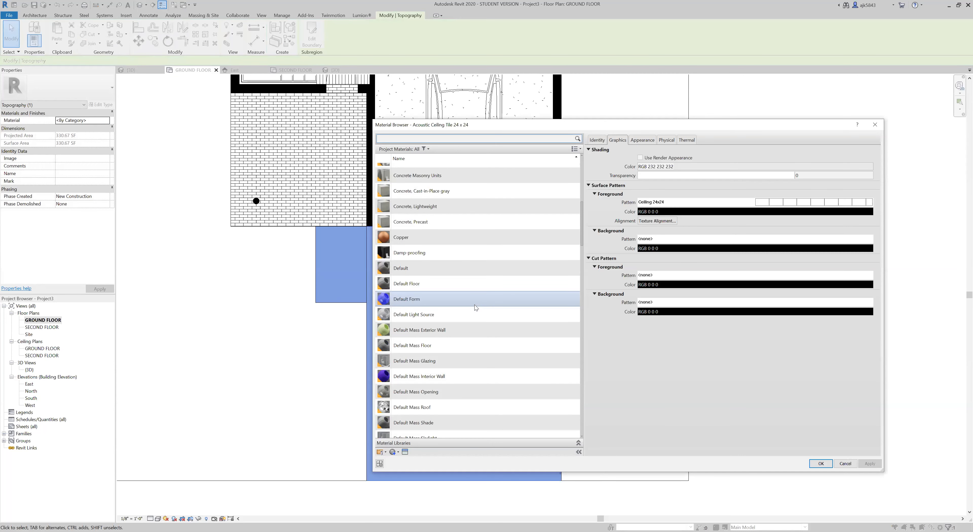
scroll(475, 305, down, 7)
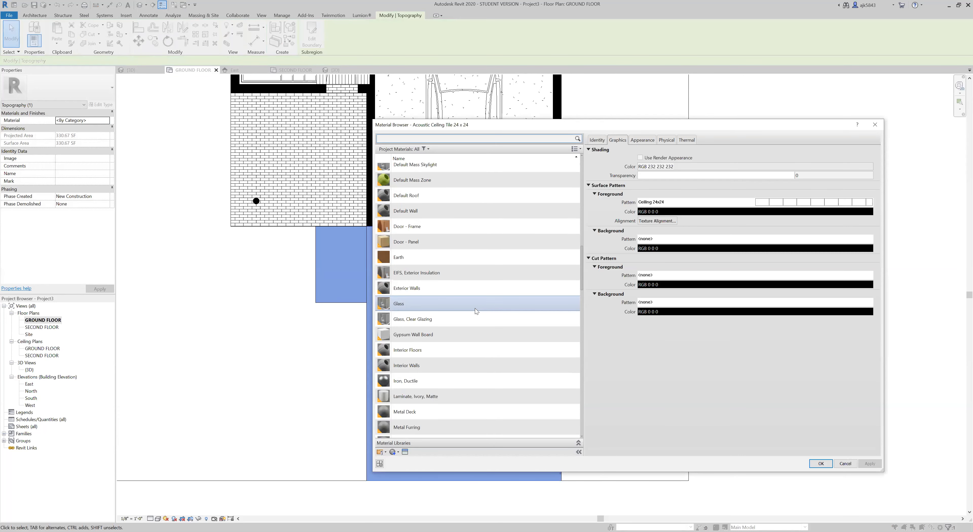
scroll(483, 303, down, 12)
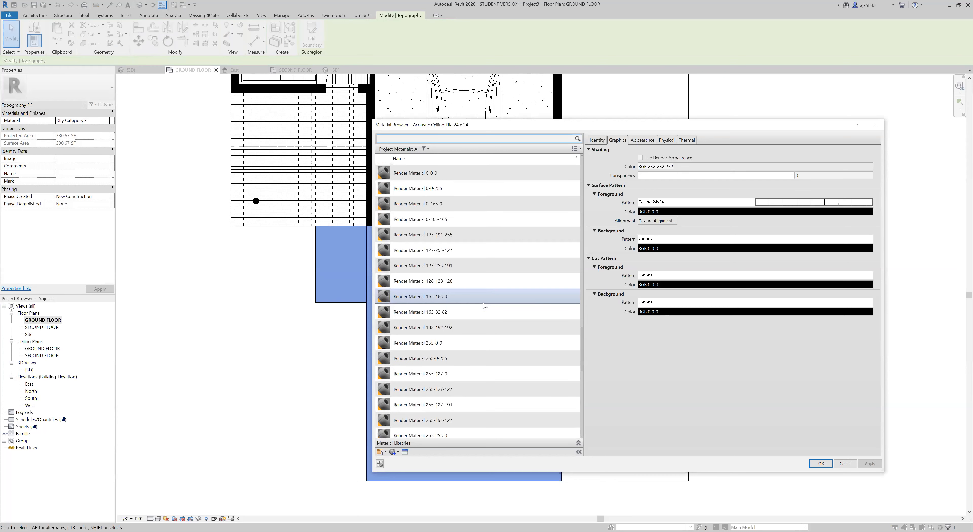
scroll(483, 303, down, 3)
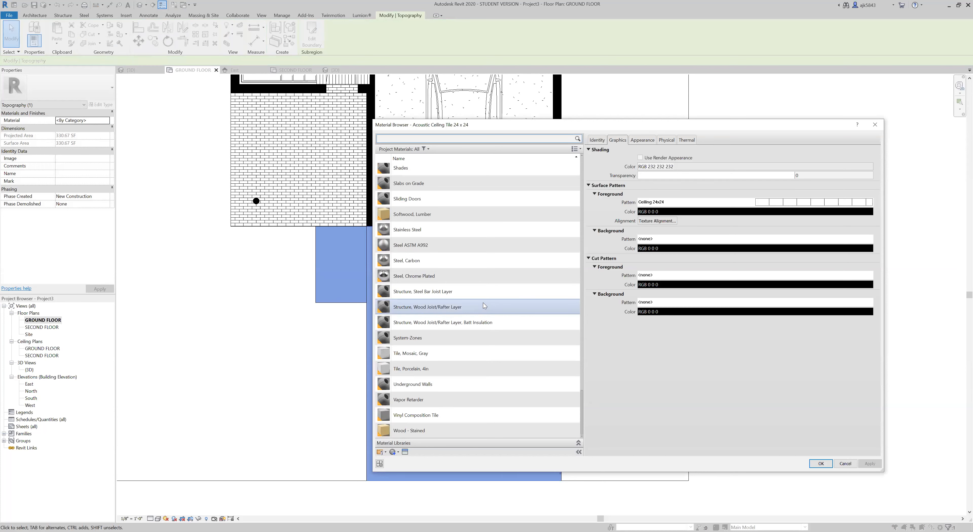
scroll(483, 303, up, 10)
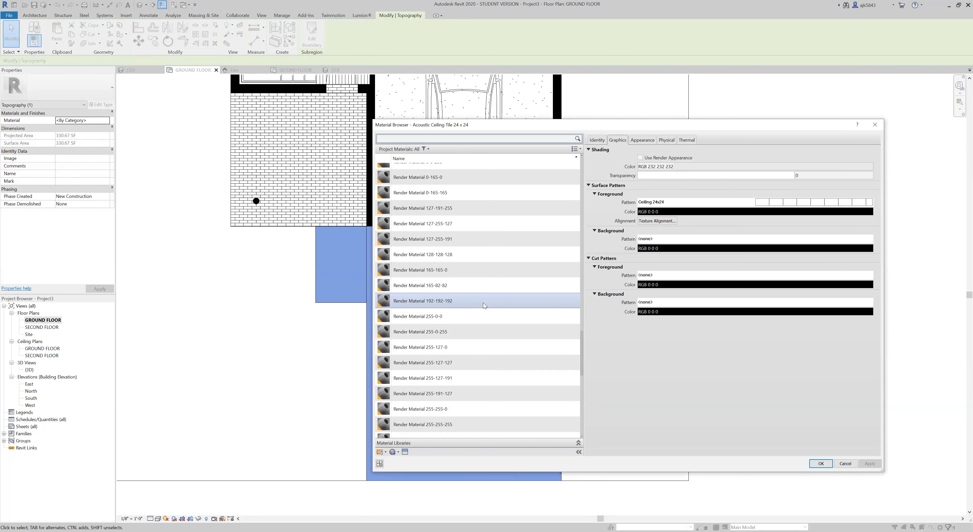
scroll(483, 302, up, 10)
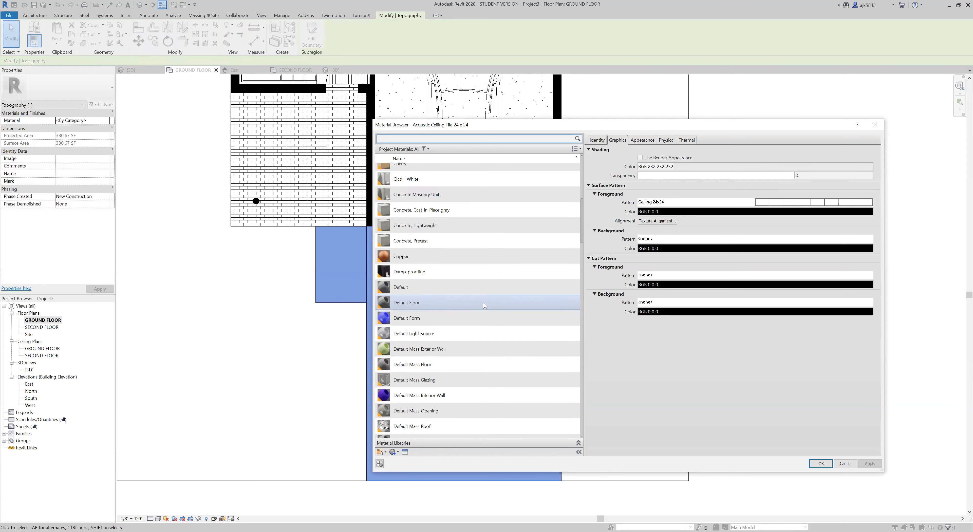
scroll(483, 303, up, 3)
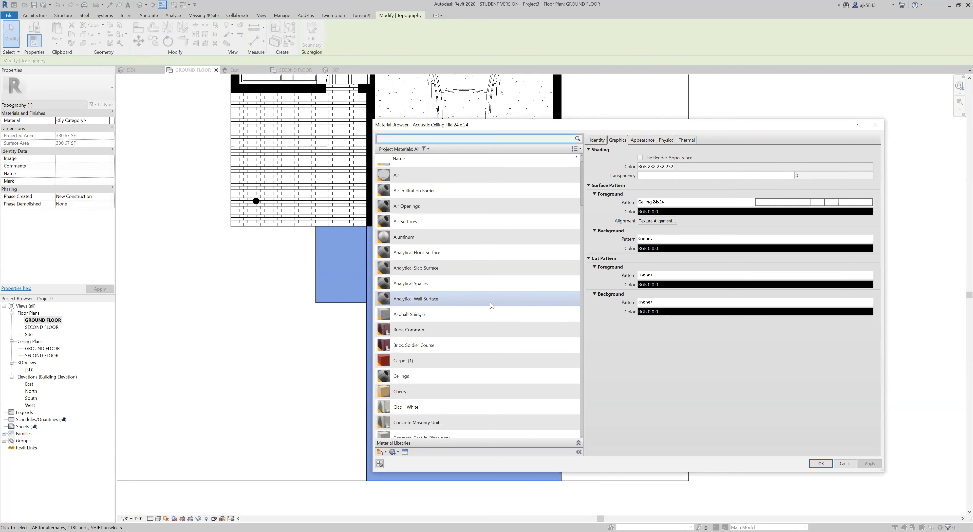
scroll(446, 252, down, 3)
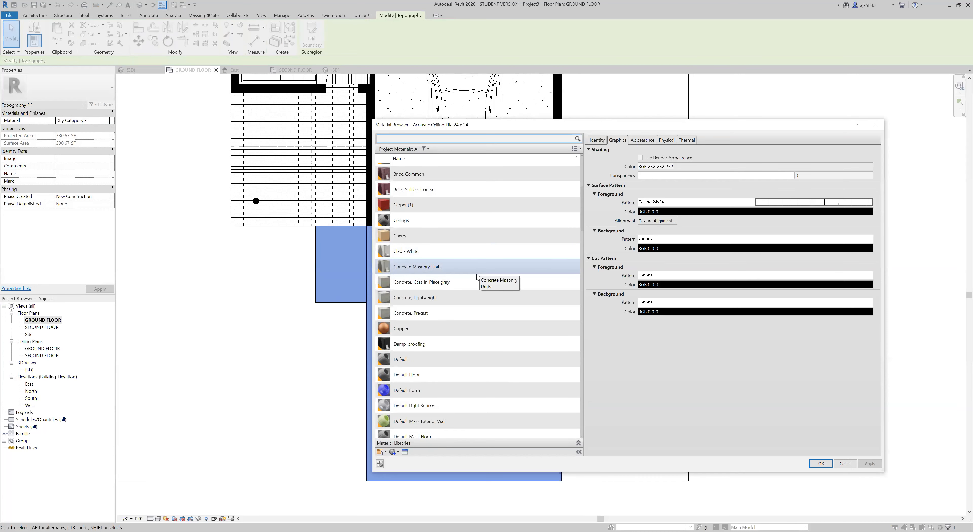
scroll(475, 275, down, 3)
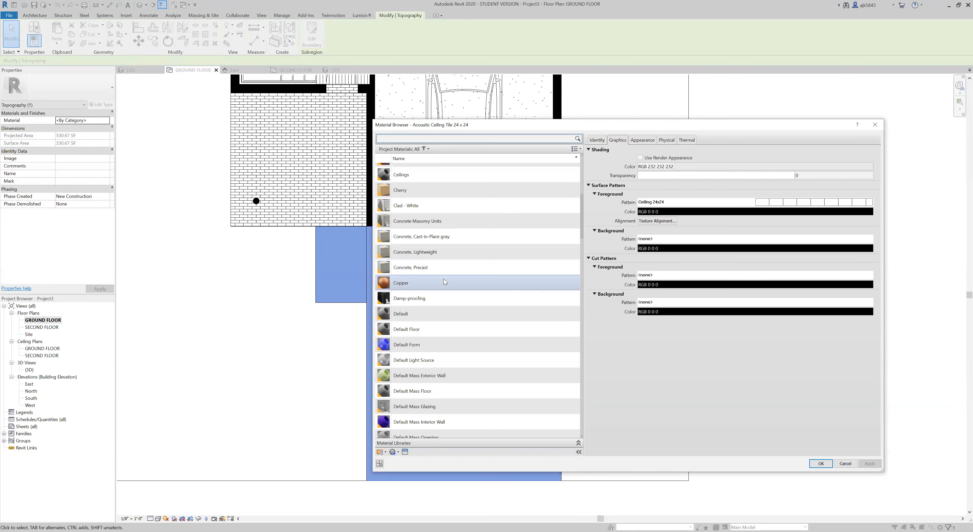
scroll(443, 279, up, 3)
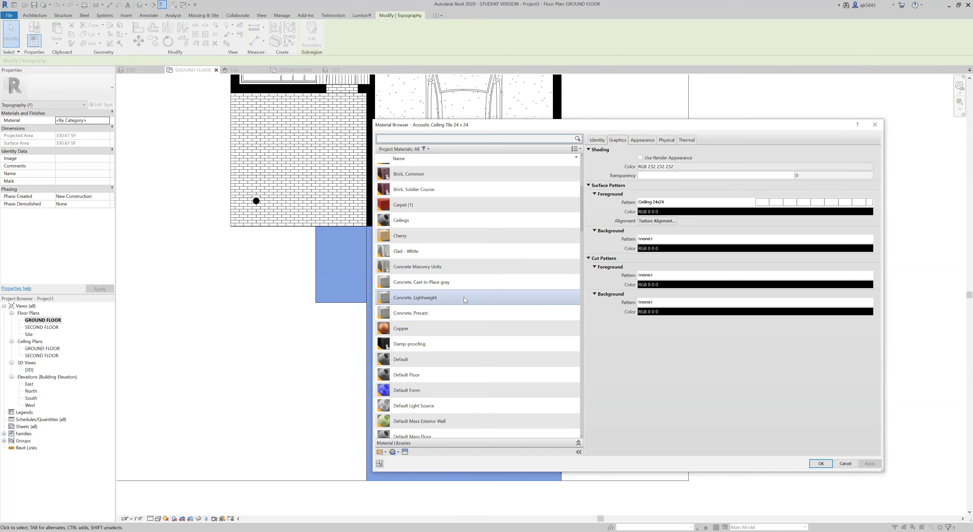
click(418, 284)
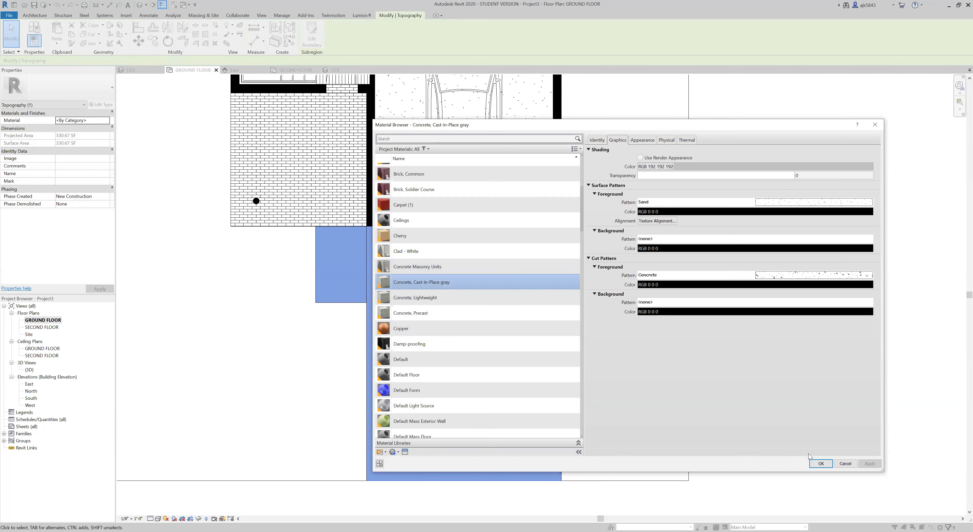
click(826, 467)
click(553, 337)
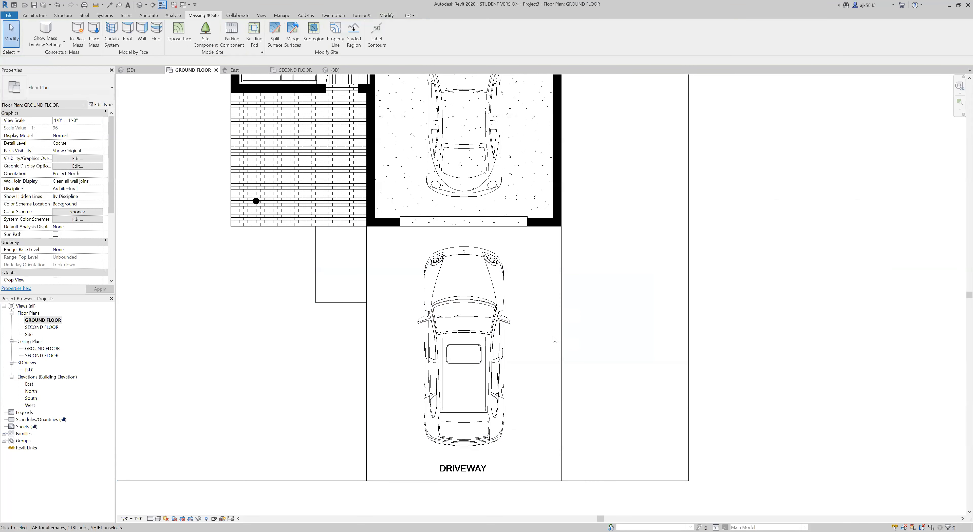
click(560, 328)
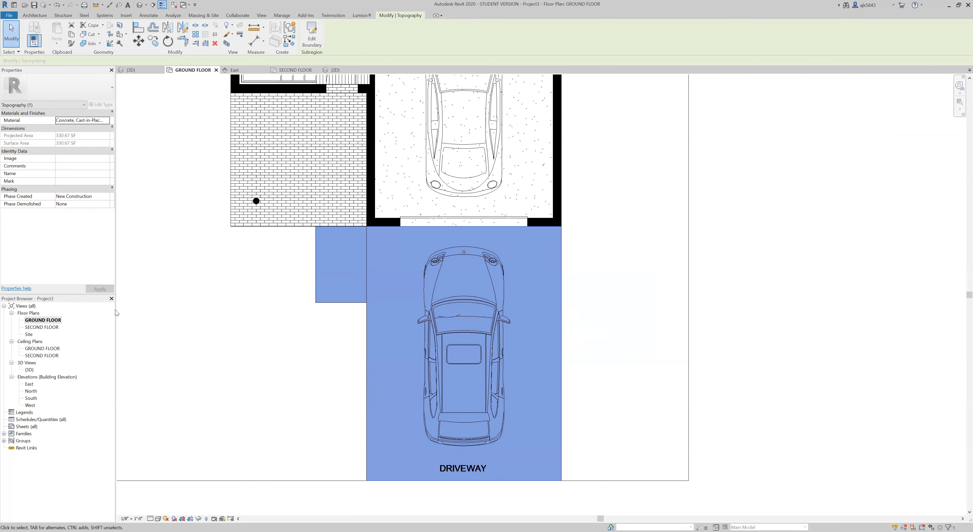
key(Escape)
Step: Open the {3D} view, orbit around to the driveway side of the site, and set the visual style to Shaded
double_click(29, 370)
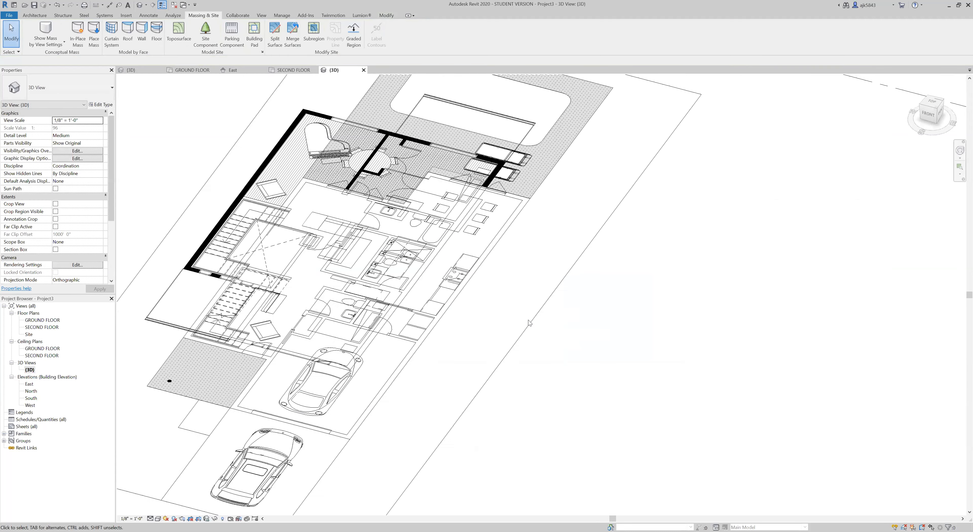
scroll(528, 324, down, 2)
shift+middle_drag(649, 371, 604, 366)
scroll(334, 437, up, 3)
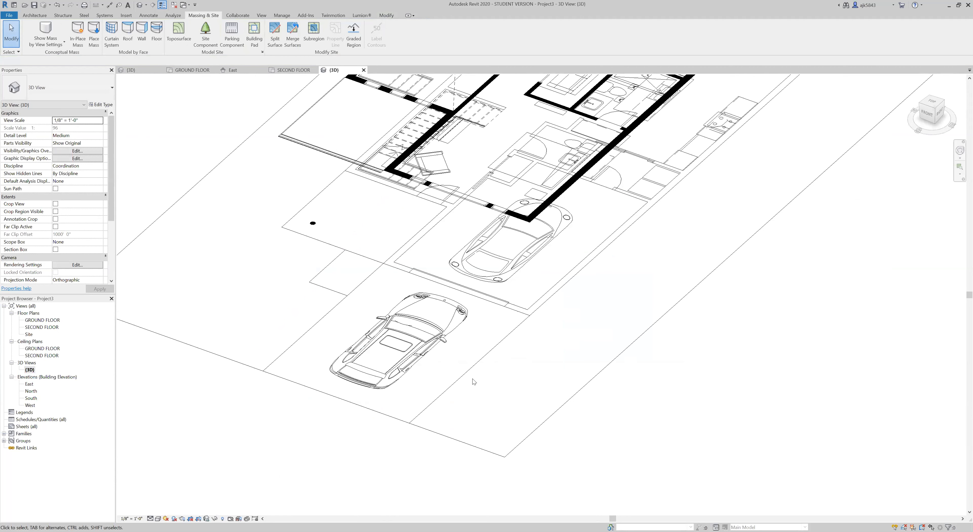
click(475, 385)
click(163, 507)
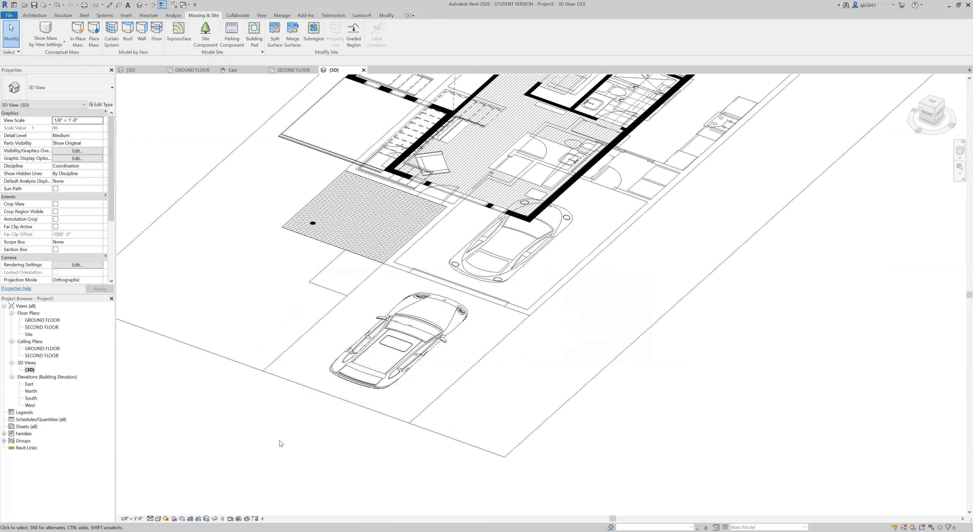
click(157, 519)
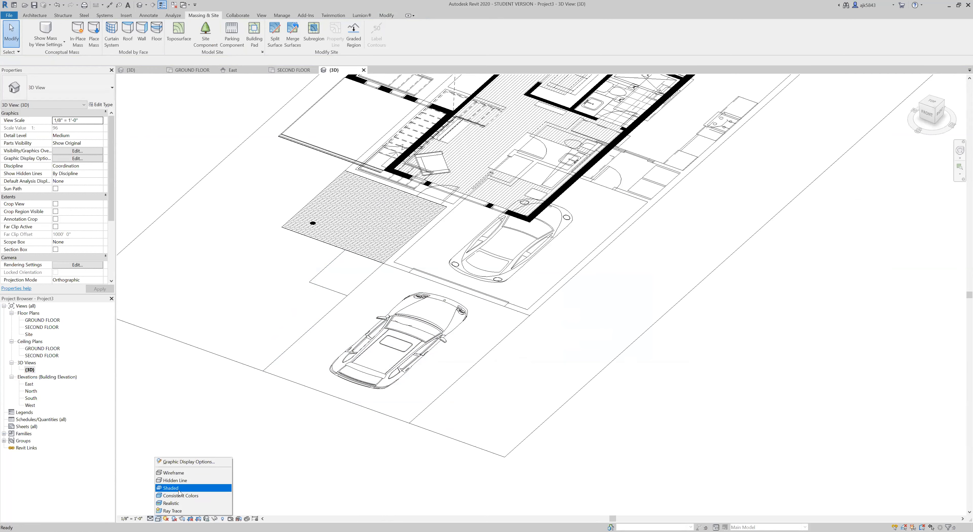
click(179, 491)
Step: Inspect the shaded topography surface and the concrete driveway subregion by selecting each one and clearing the selection
scroll(489, 458, down, 3)
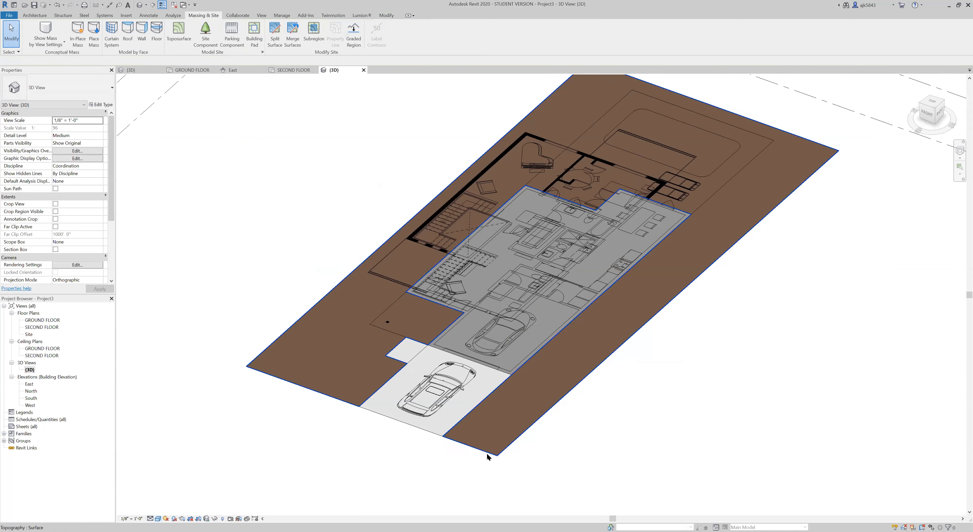
click(645, 327)
key(Escape)
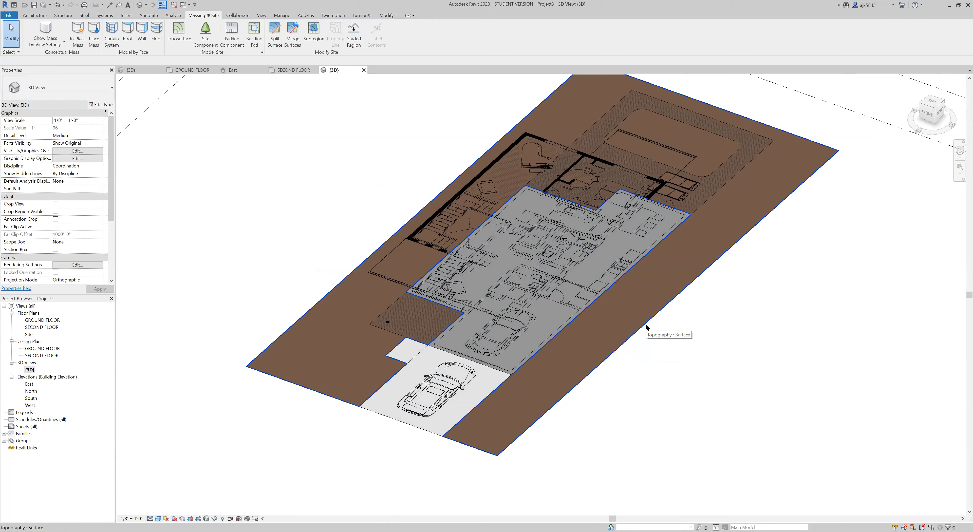
click(646, 328)
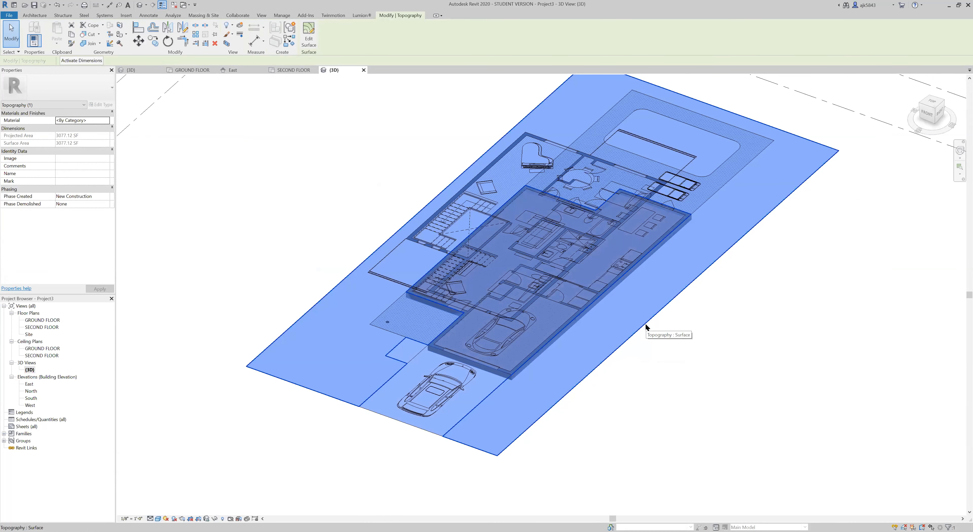
key(Escape)
scroll(435, 440, up, 3)
click(433, 426)
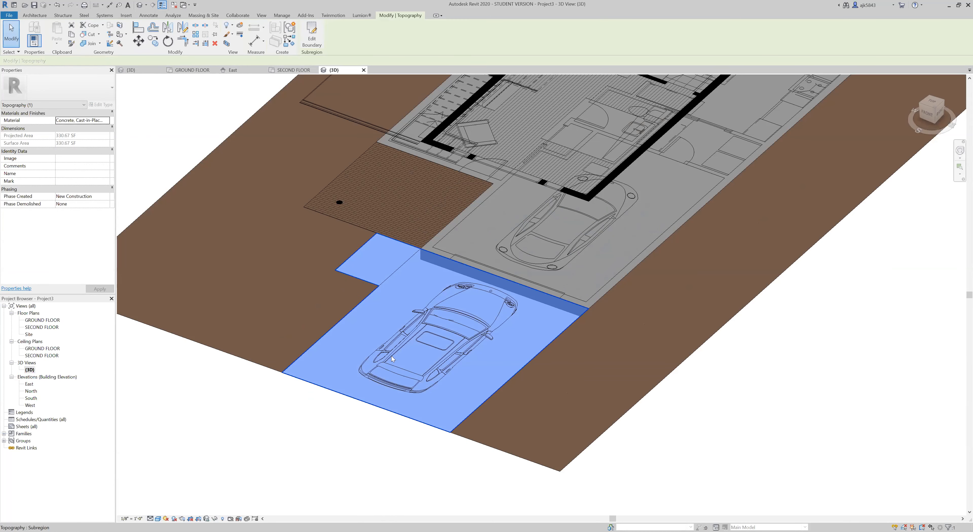
key(Escape)
scroll(433, 397, down, 5)
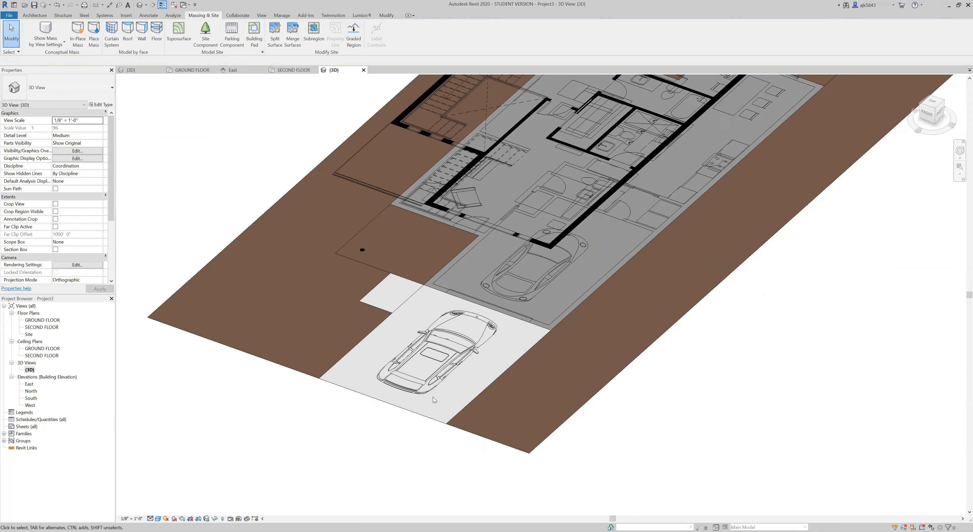
scroll(430, 394, down, 1)
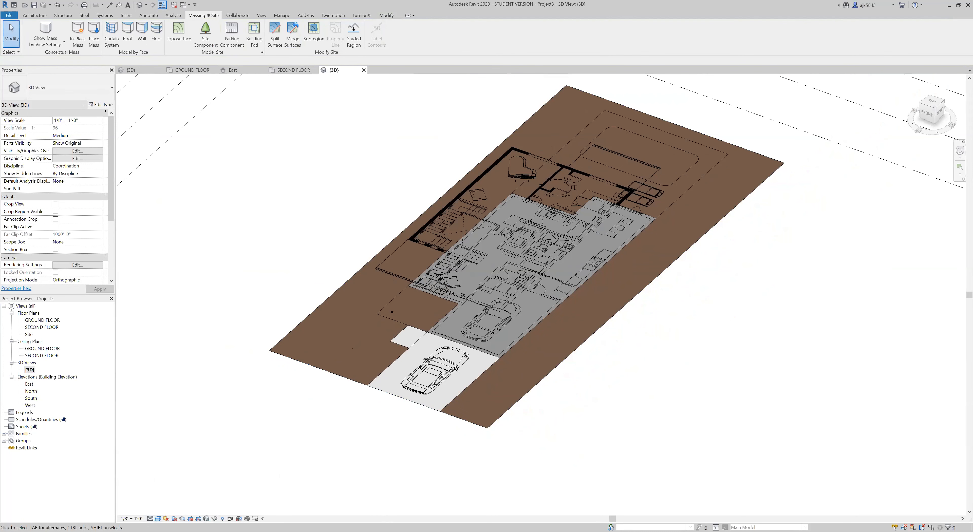
Step: Return to the GROUND FLOOR plan and examine the imported layout from the pool and patio down to the garage and driveway
double_click(39, 320)
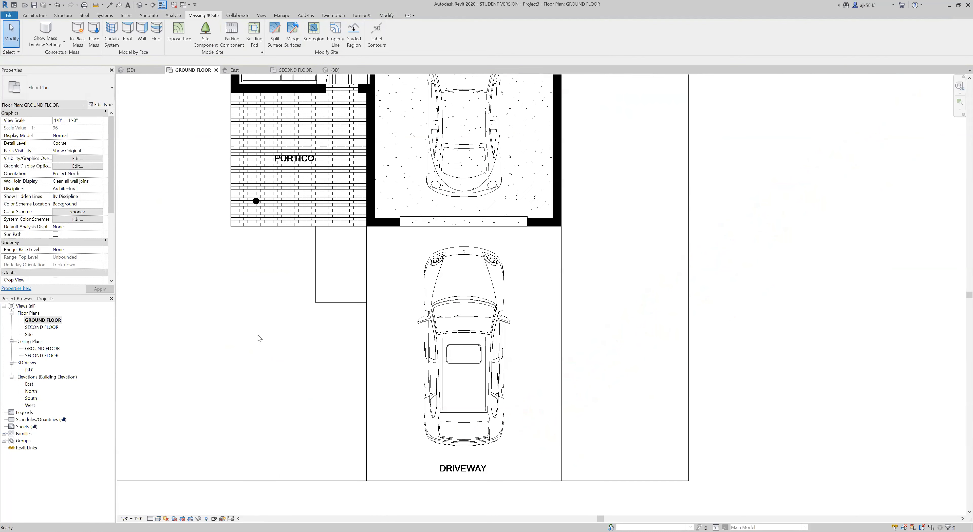
scroll(494, 393, down, 10)
scroll(498, 210, up, 2)
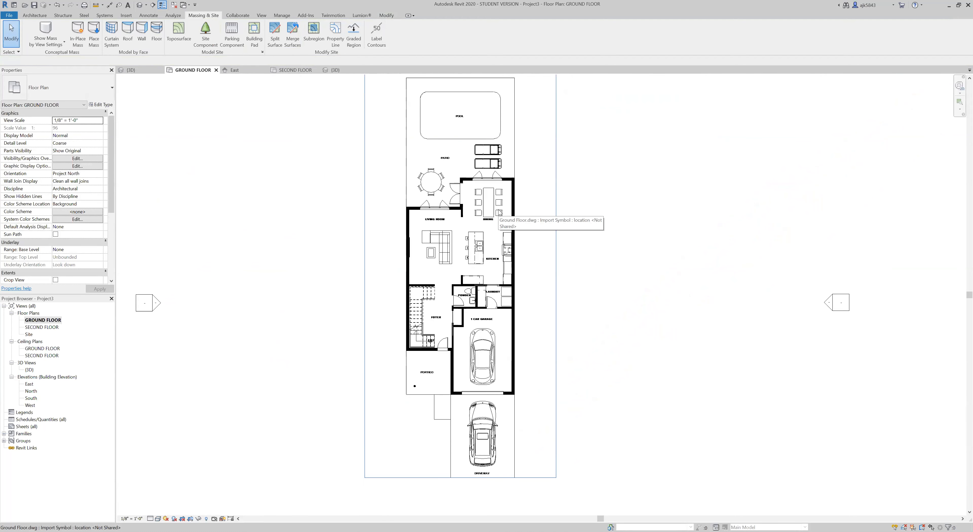
middle_drag(625, 210, 619, 218)
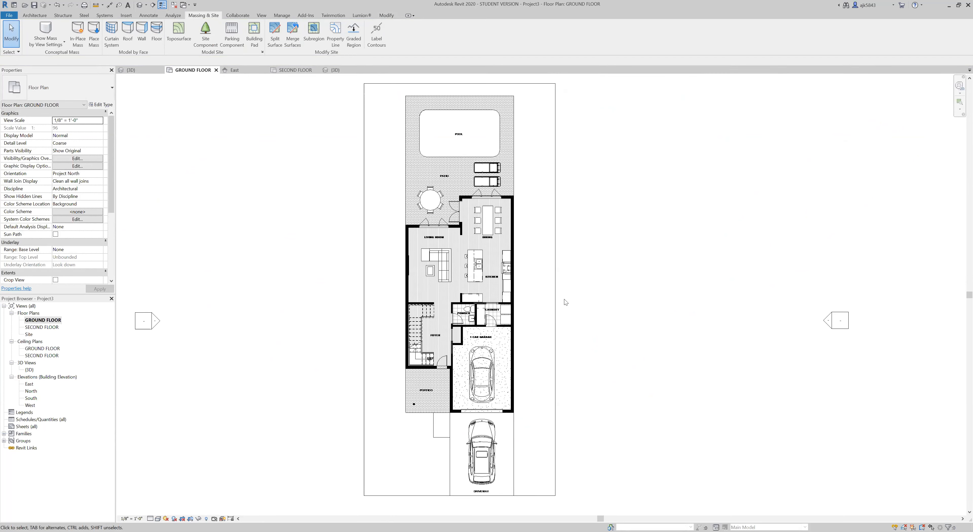
scroll(555, 349, up, 1)
scroll(348, 332, up, 2)
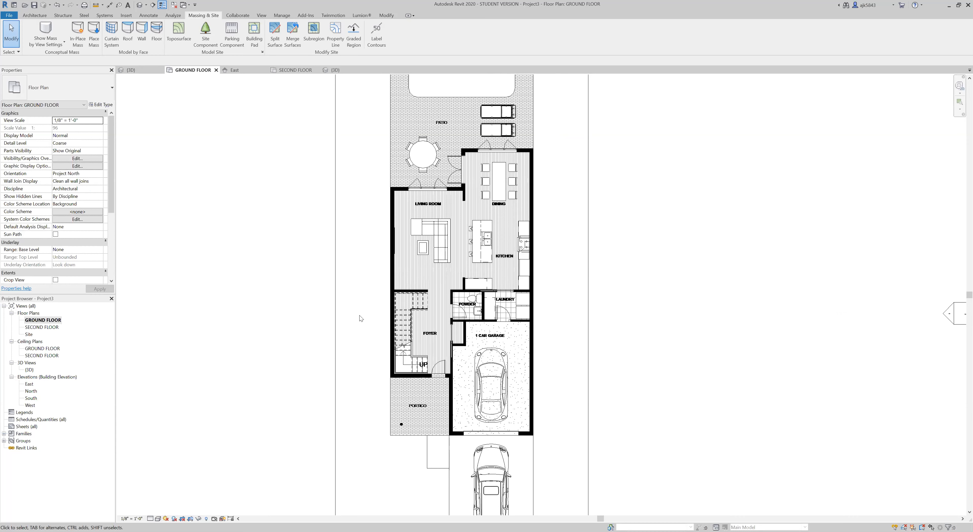
middle_drag(363, 244, 370, 282)
scroll(370, 282, down, 2)
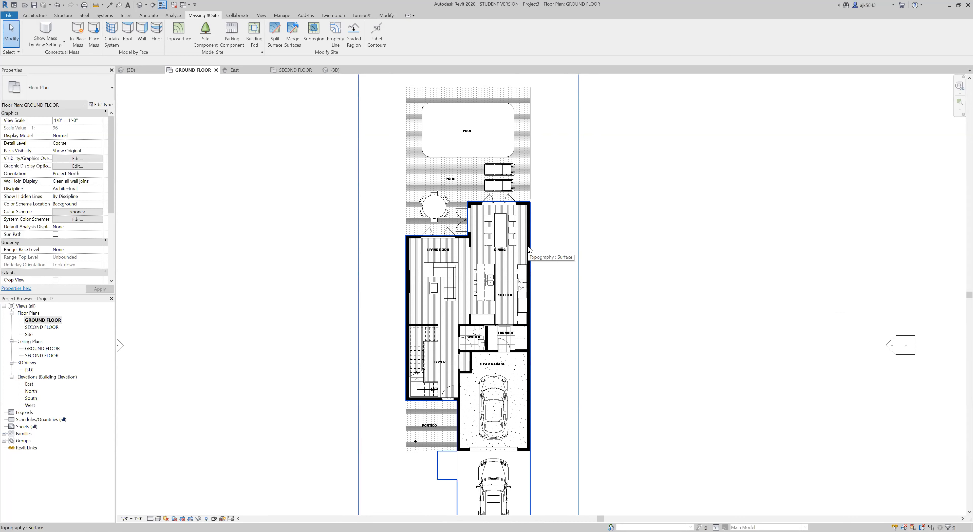
scroll(436, 443, up, 3)
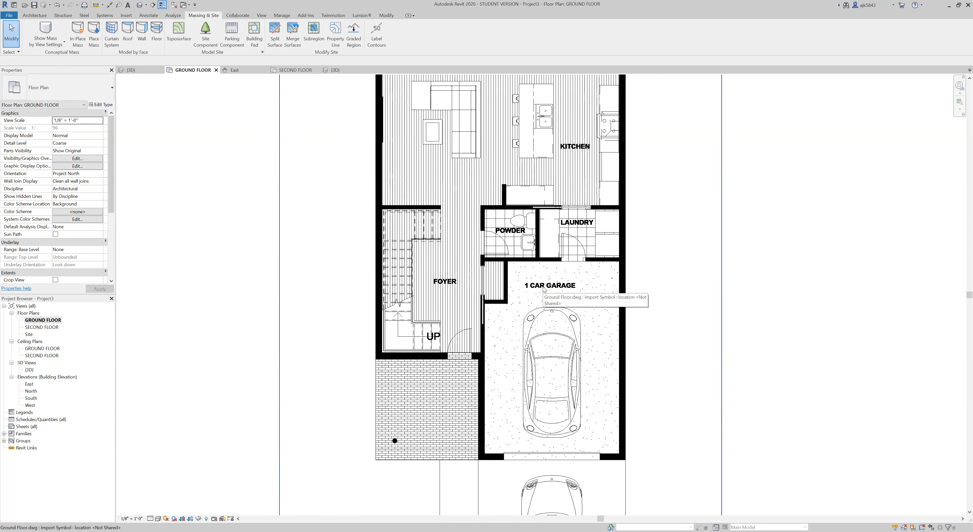
scroll(533, 269, down, 1)
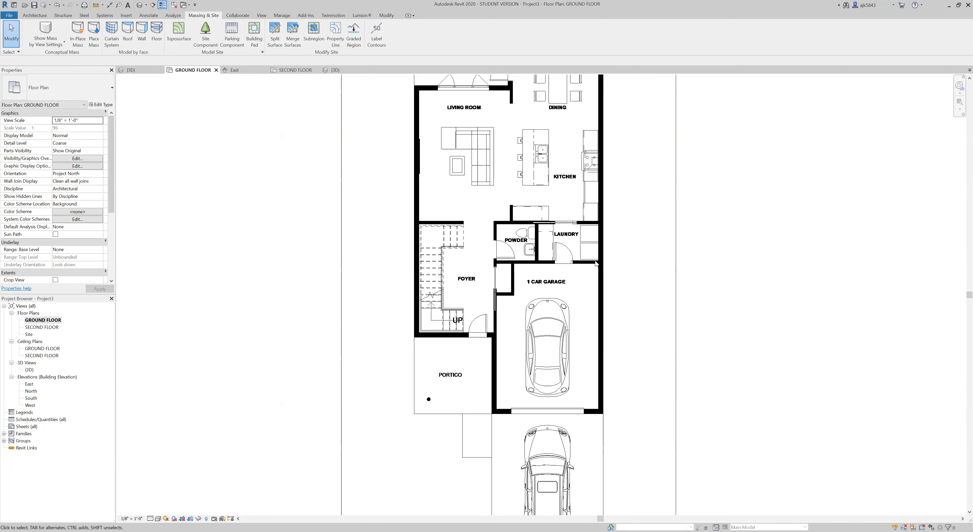
Step: Open the by-element graphics override for the imported Ground Floor.dwg and turn on Halftone
click(602, 269)
key(Escape)
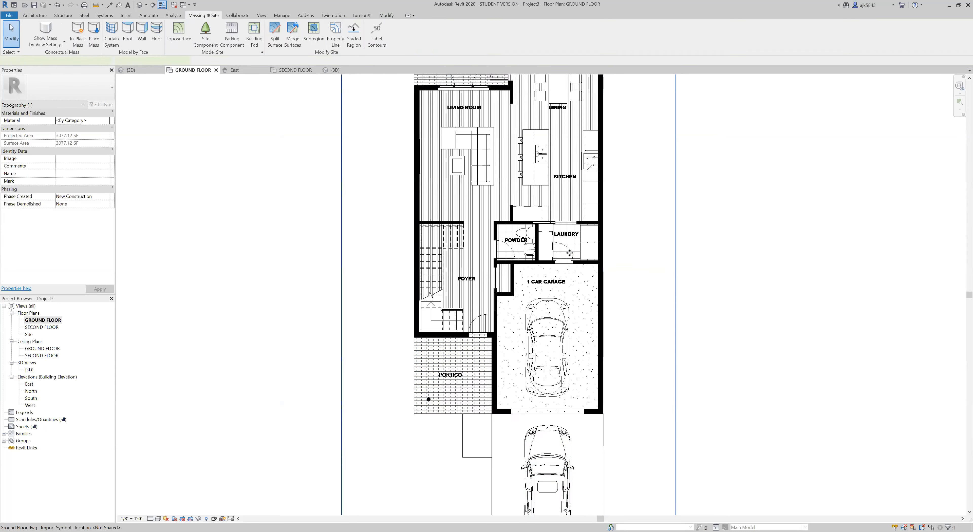
click(569, 253)
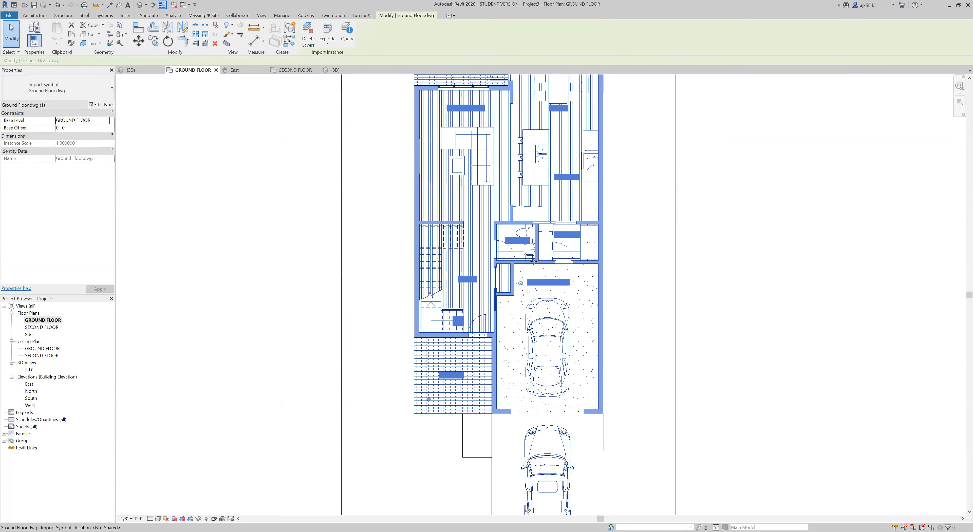
right_click(533, 261)
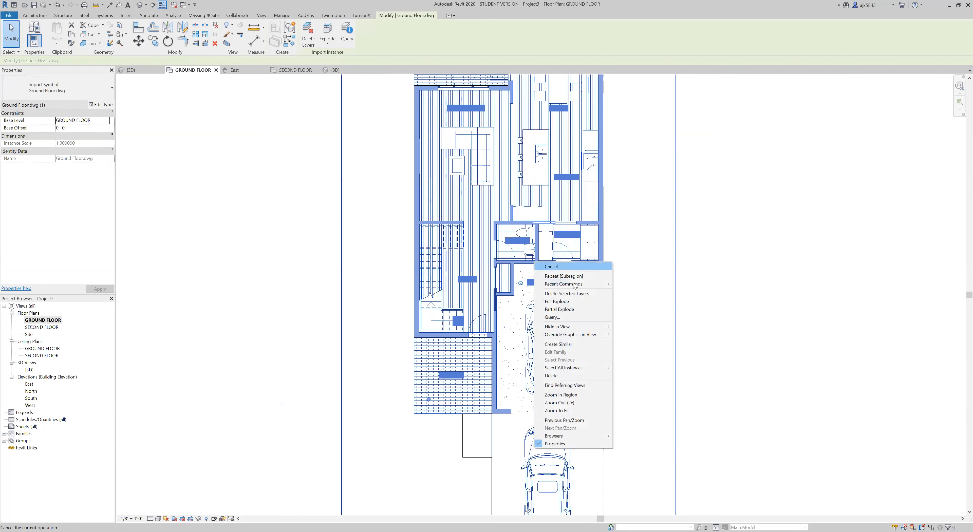
mouse_move(585, 335)
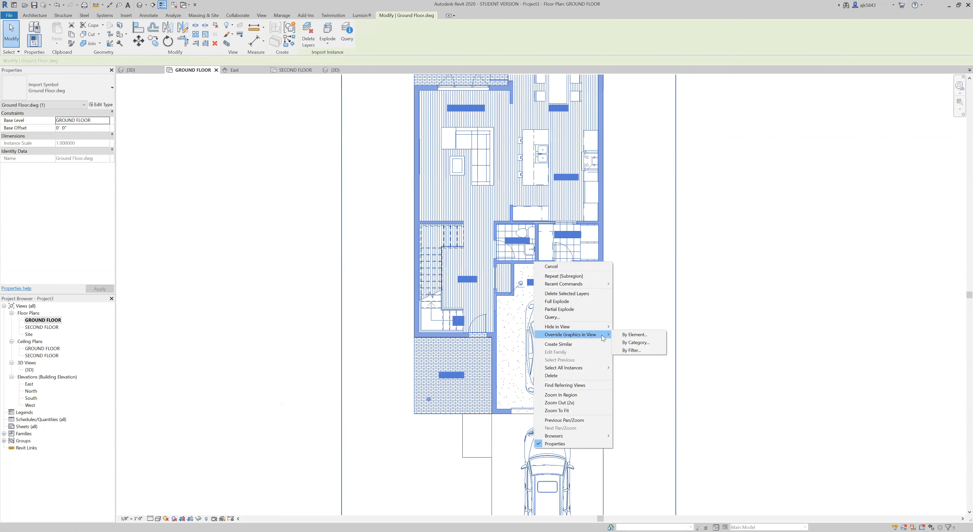
click(633, 334)
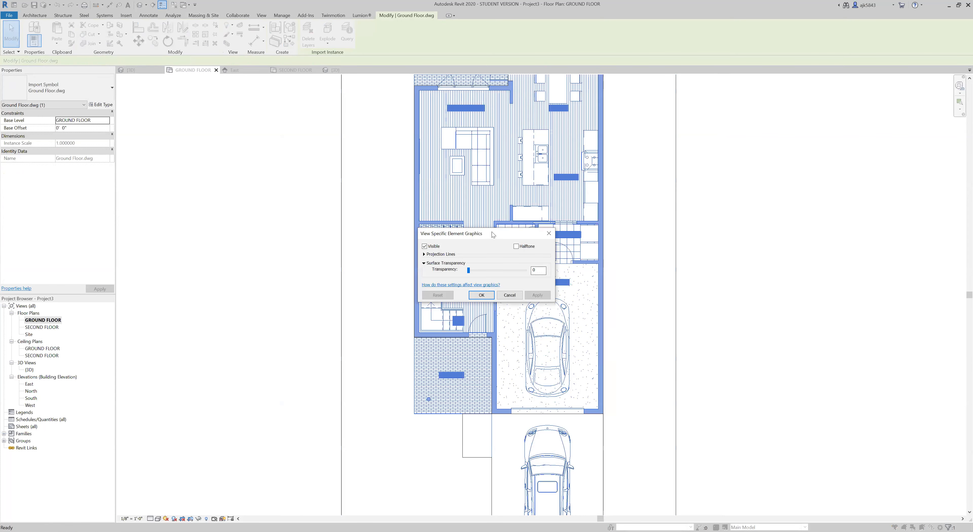
drag(500, 233, 802, 223)
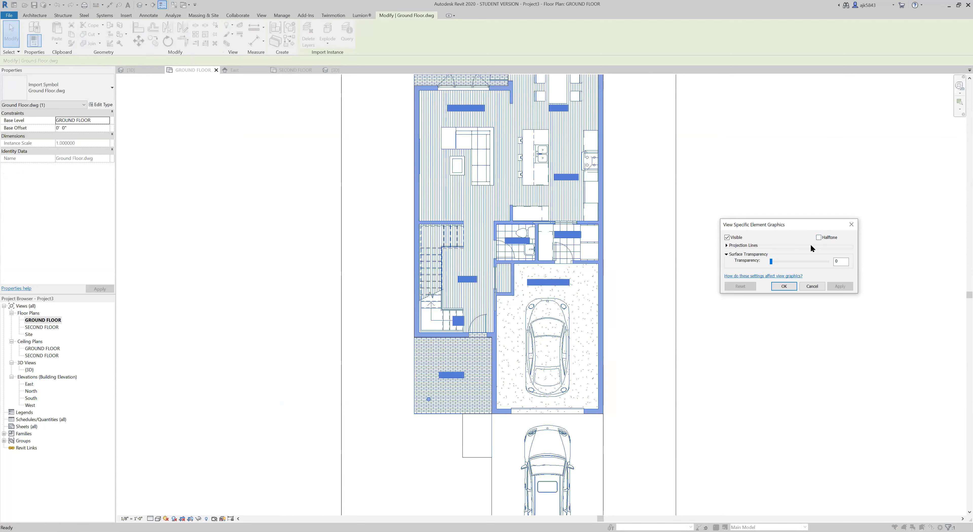
click(818, 237)
drag(771, 225, 756, 181)
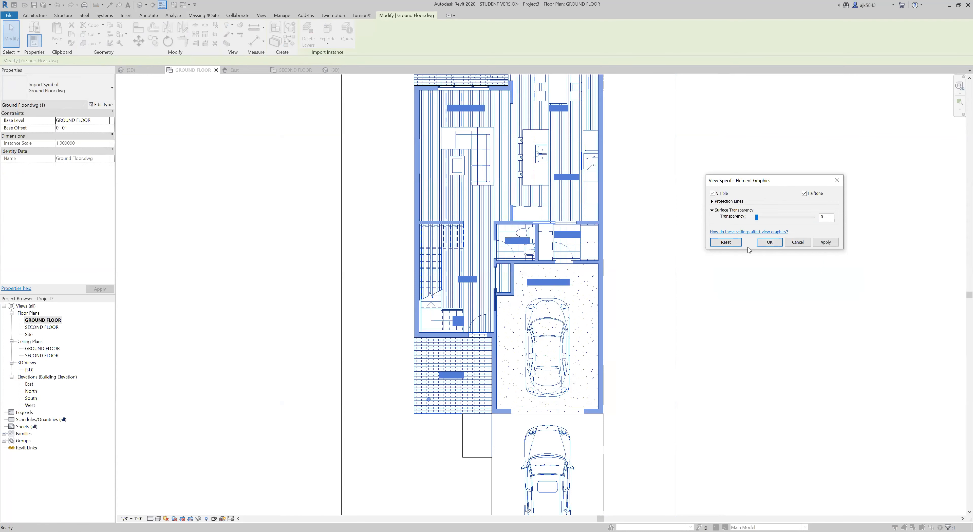
Step: Override the import's projection lines with the Solid pattern and red color, and apply the override
click(712, 201)
click(818, 210)
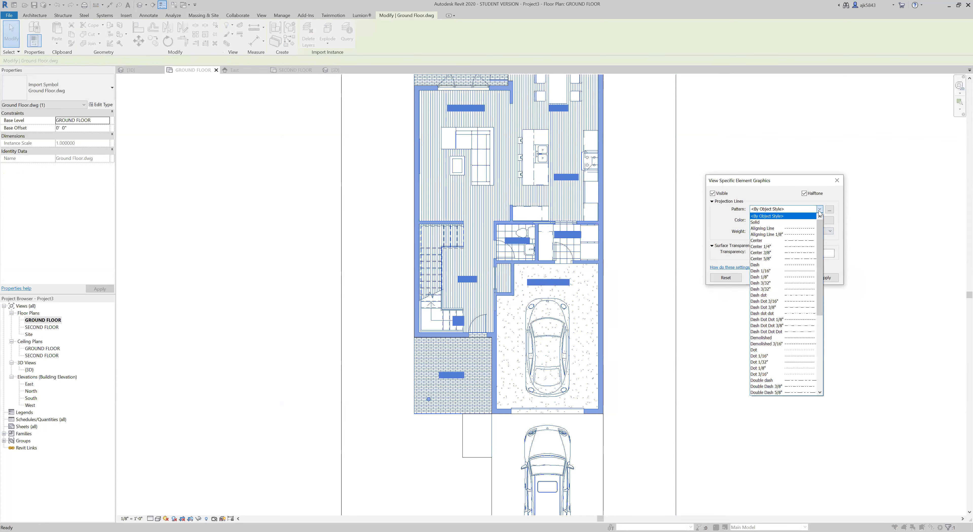
click(763, 223)
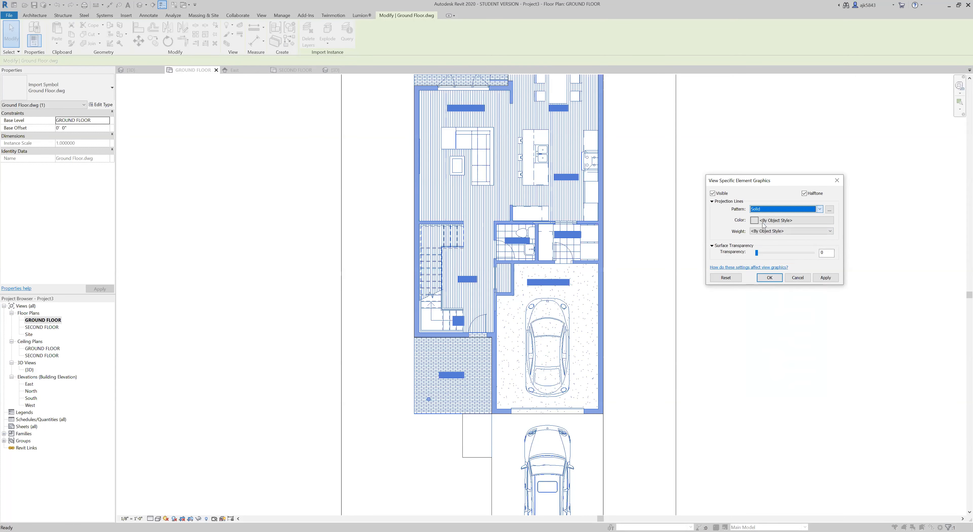
click(790, 221)
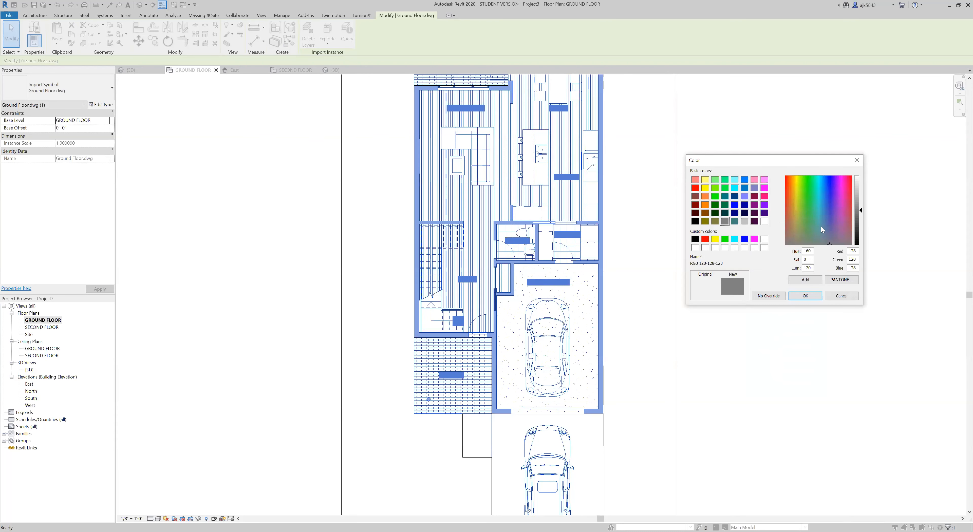
click(695, 188)
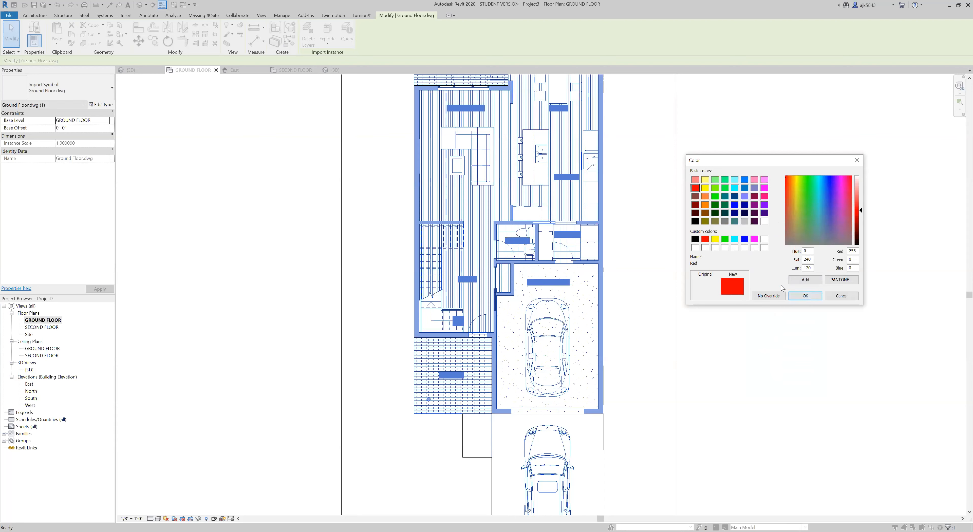
click(804, 295)
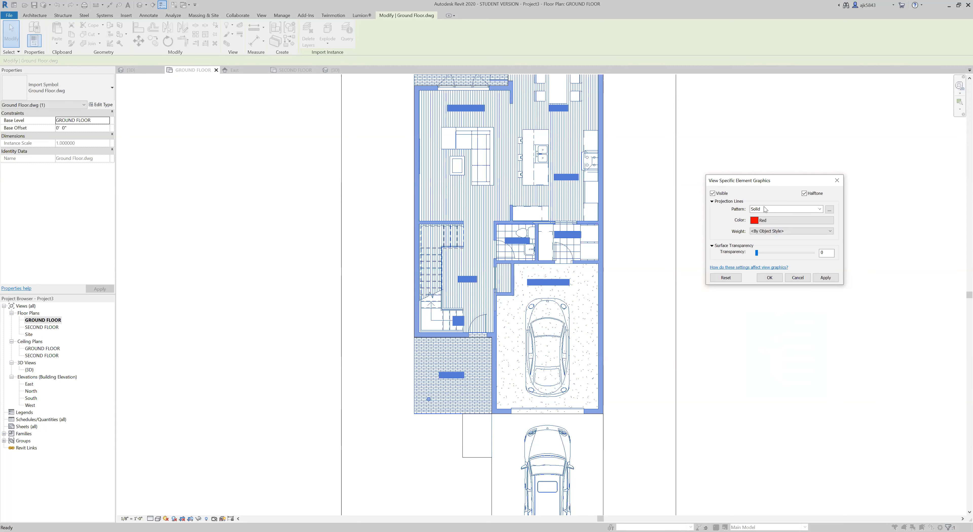
click(831, 280)
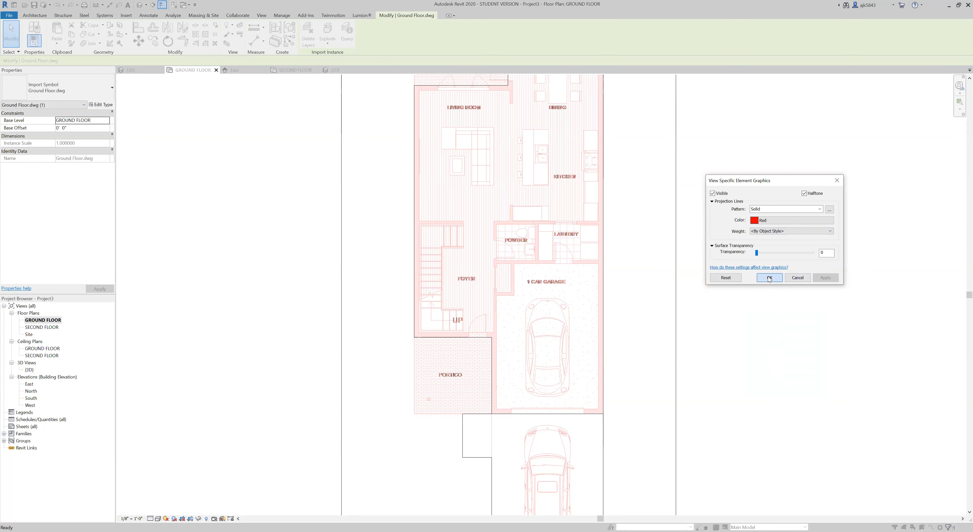
click(730, 286)
Step: Change the projection line color override of the Ground Floor.dwg import to blue
scroll(602, 355, down, 2)
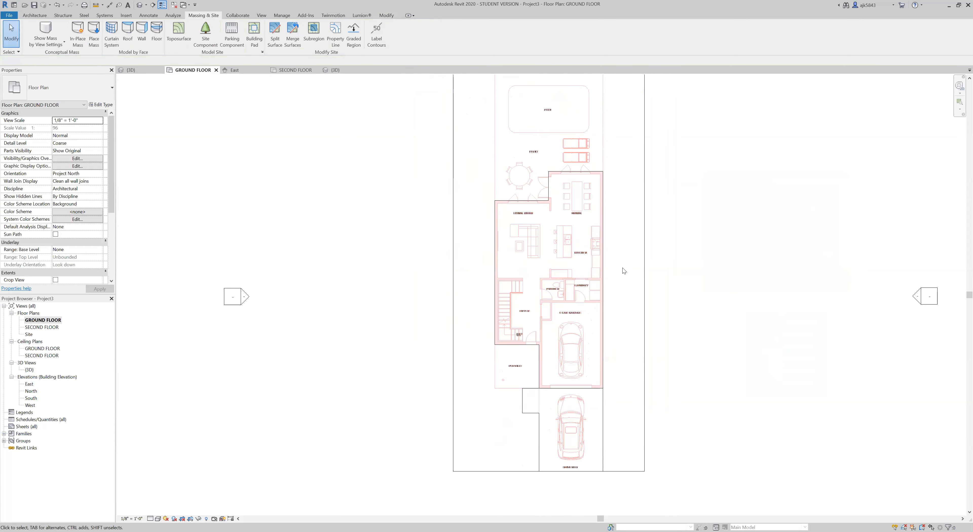
scroll(605, 235, up, 5)
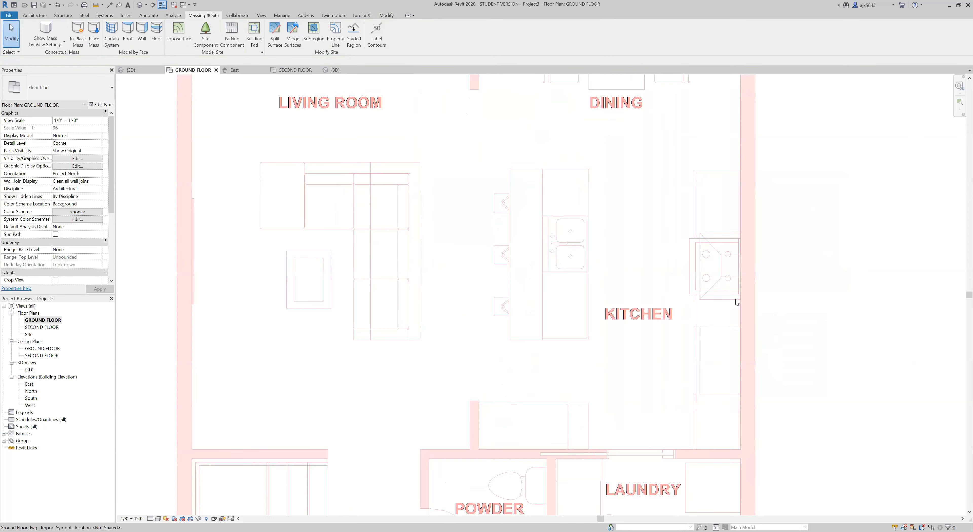
scroll(571, 253, down, 2)
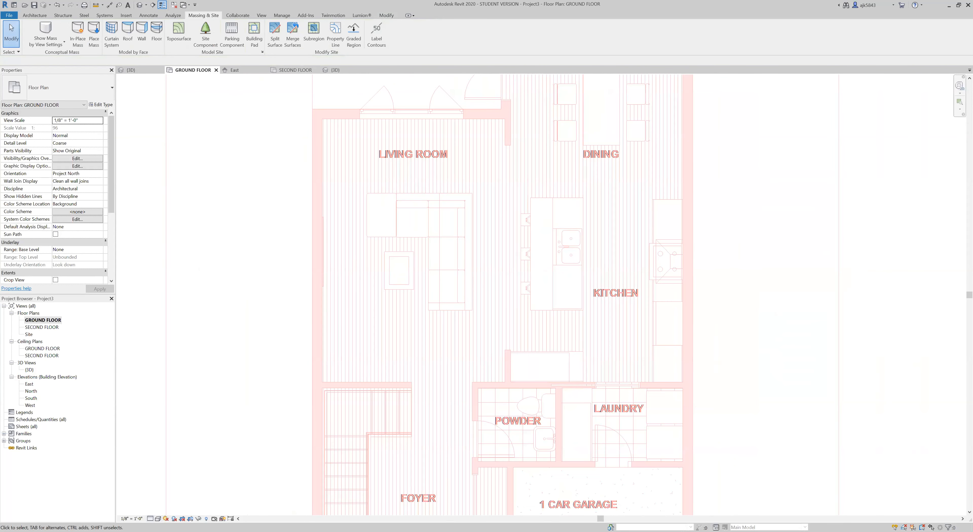
click(320, 355)
right_click(320, 356)
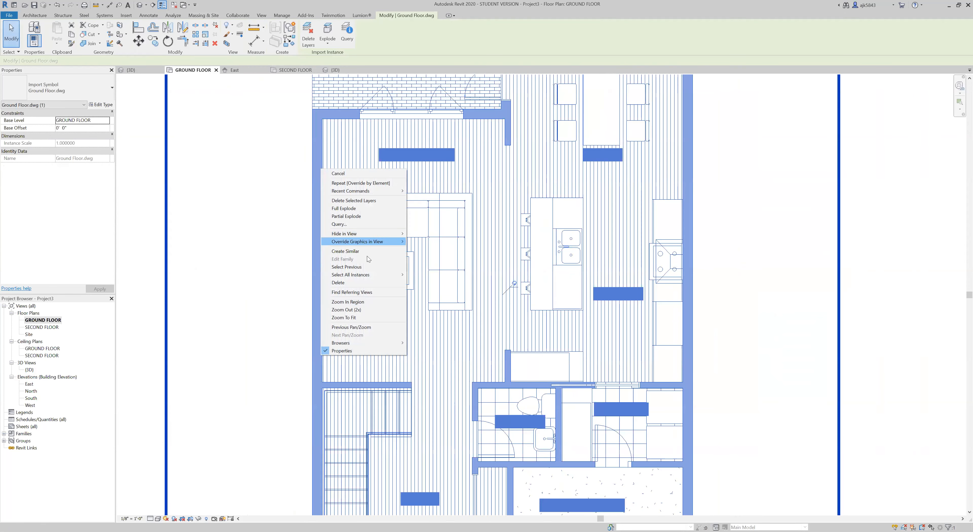
mouse_move(359, 245)
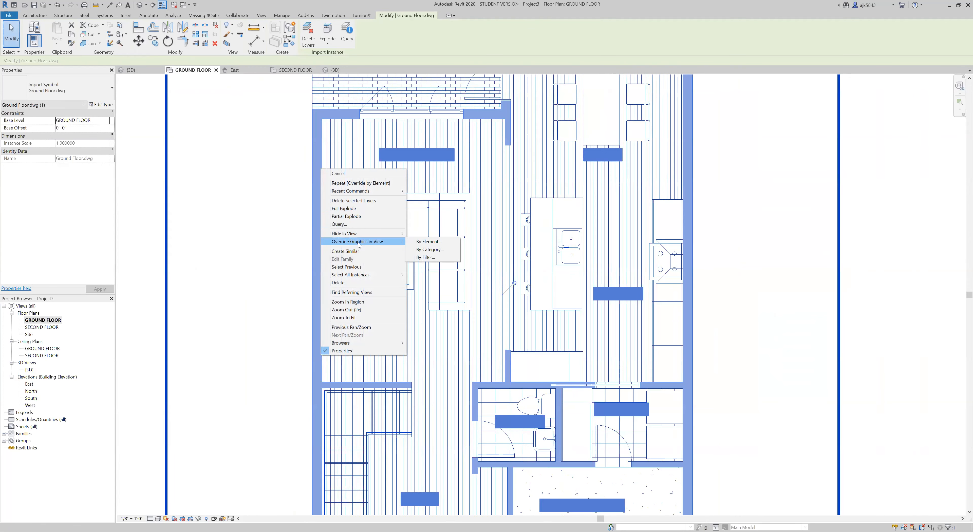
click(438, 241)
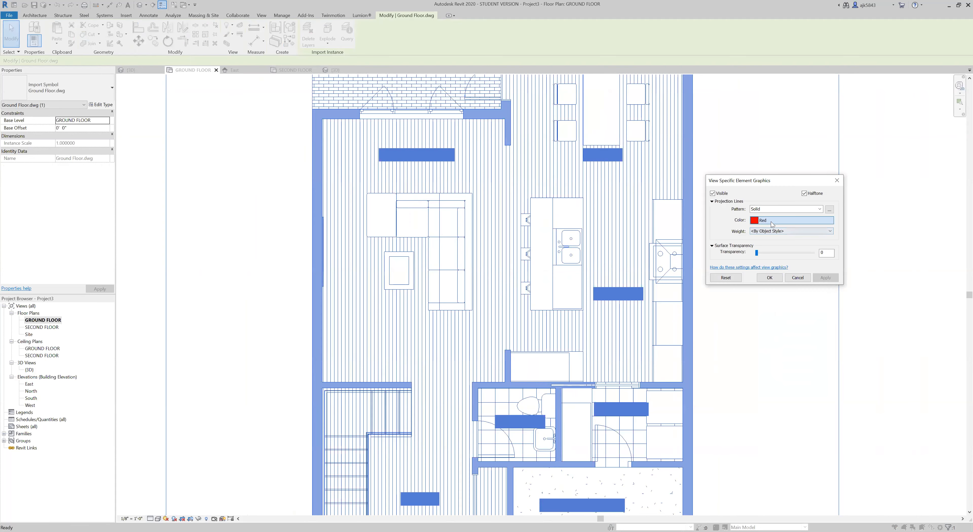
click(771, 220)
click(735, 206)
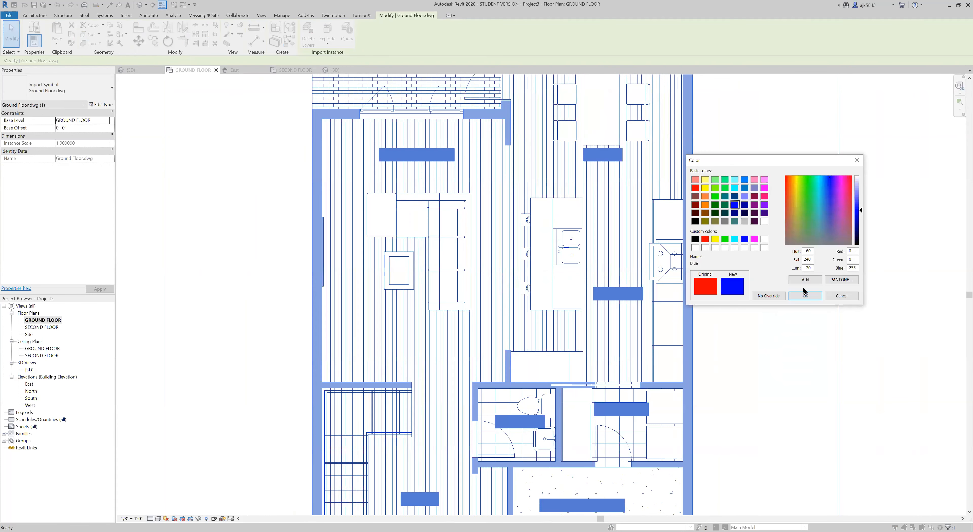
click(805, 296)
click(769, 277)
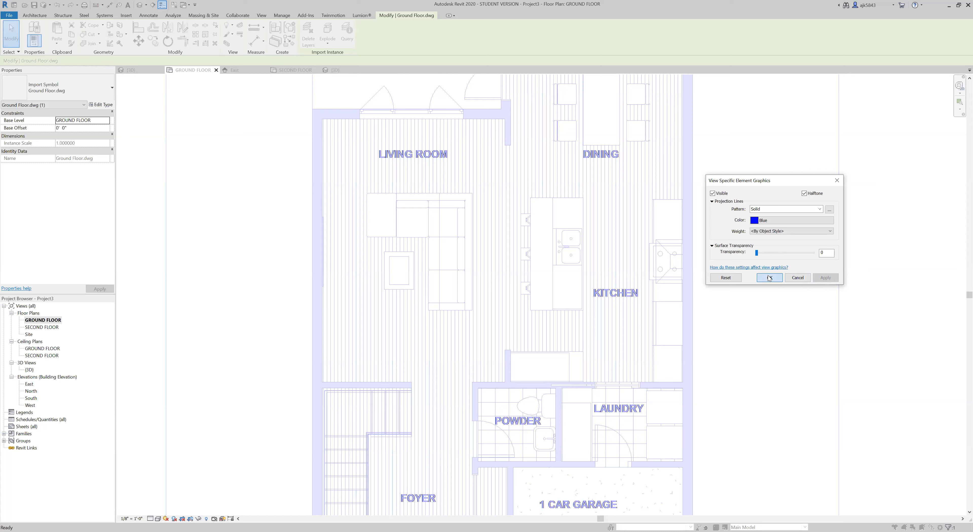
scroll(509, 319, down, 6)
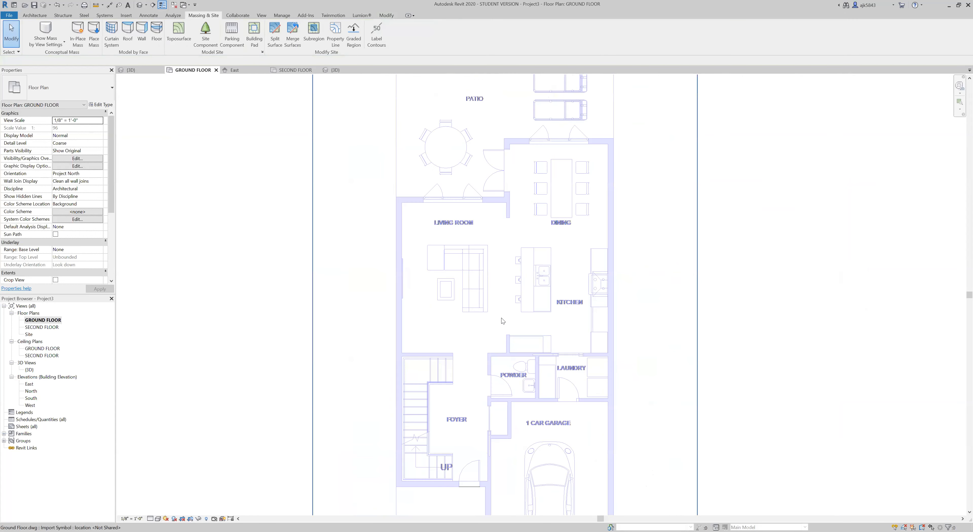
scroll(498, 422, up, 3)
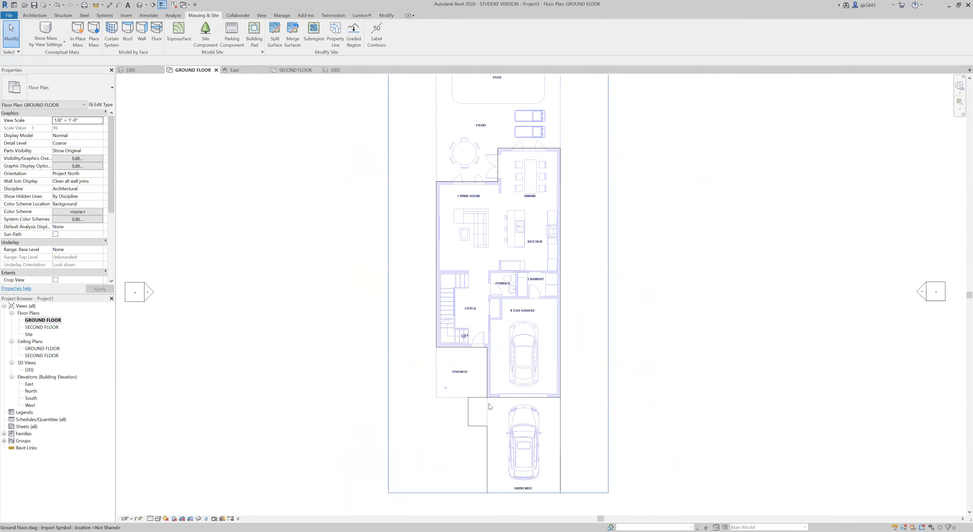
click(31, 15)
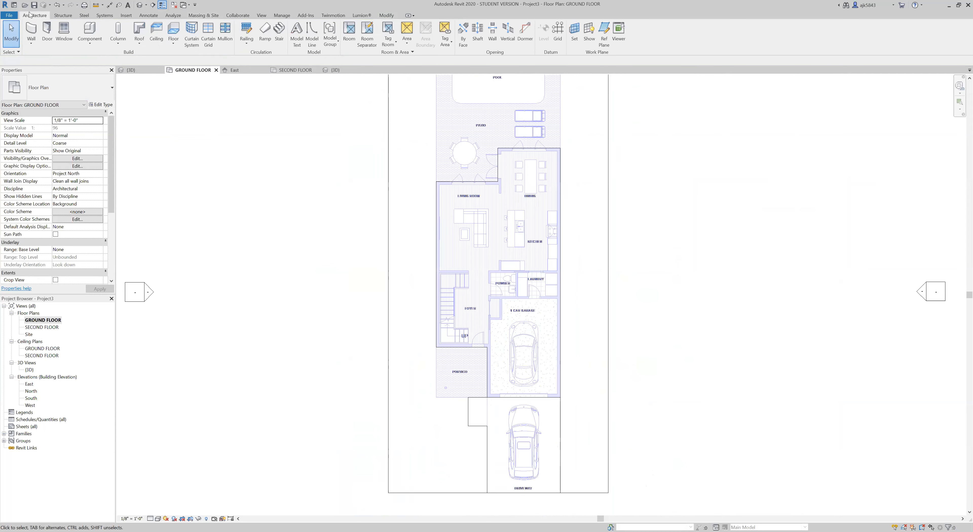
click(32, 30)
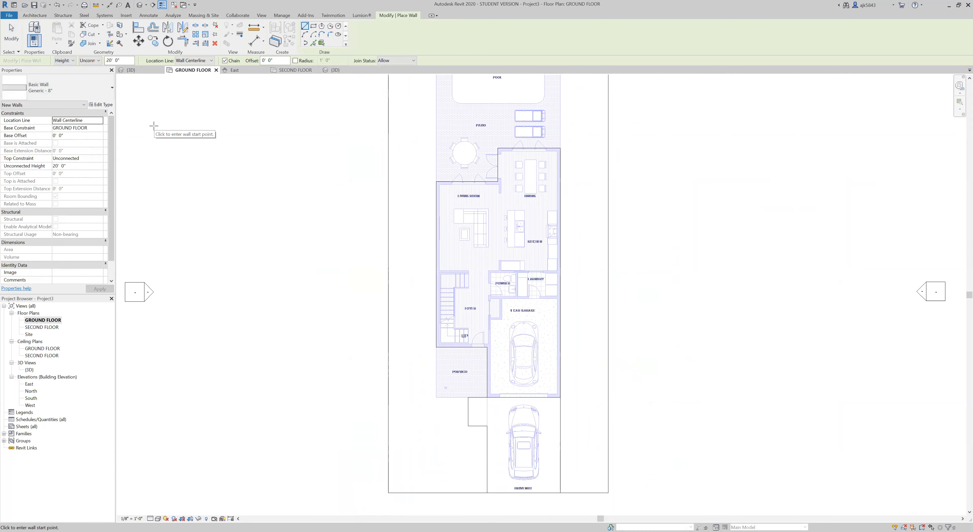
scroll(430, 175, up, 6)
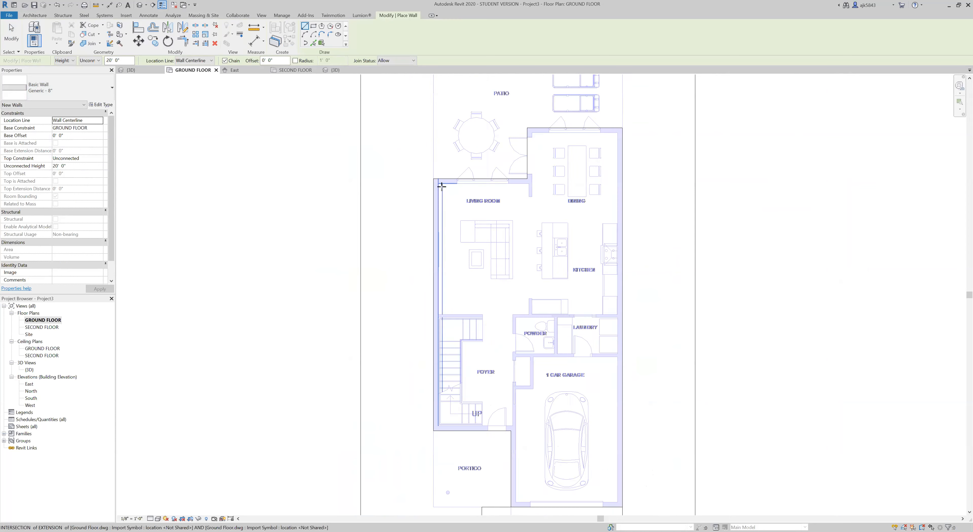
scroll(429, 176, up, 2)
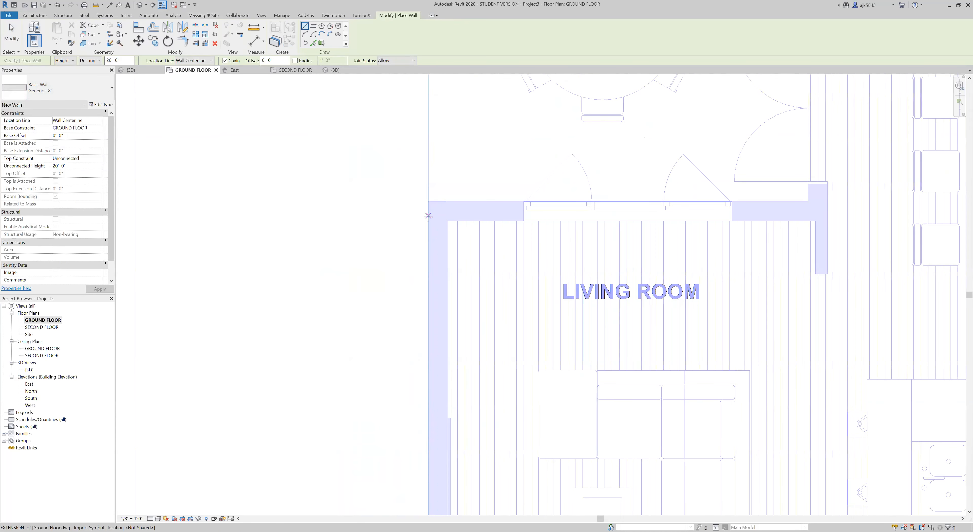
key(Escape)
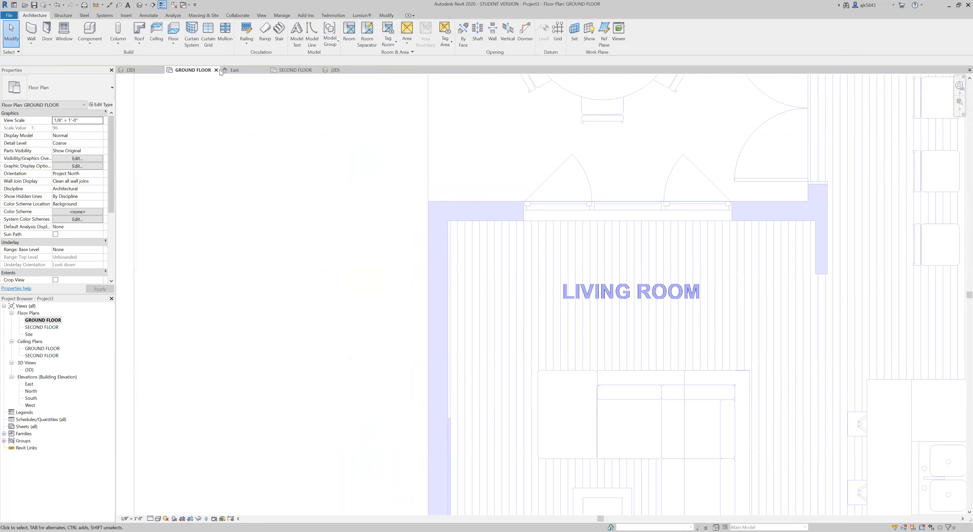
Step: Measure the thickness of the living room's outer side wall near the patio corner with an aligned dimension
click(148, 15)
click(32, 32)
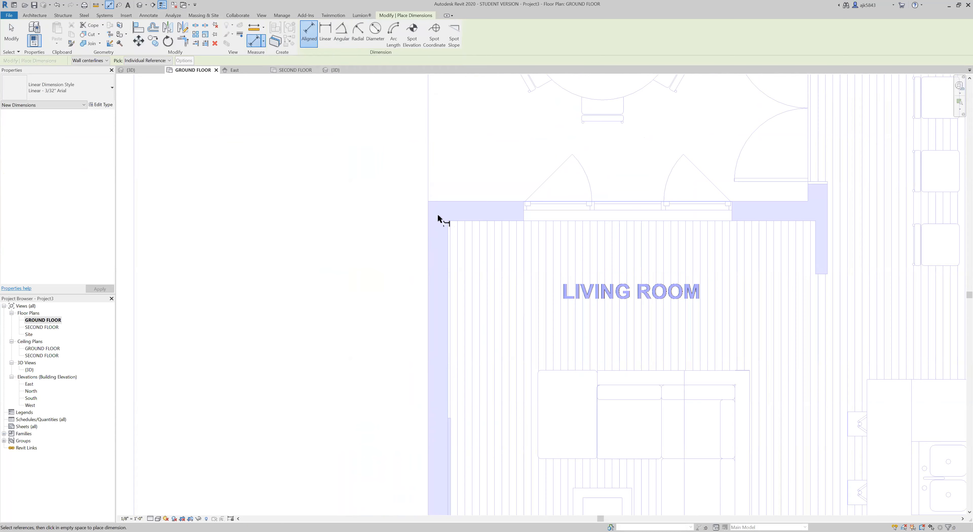
scroll(438, 216, up, 2)
click(421, 248)
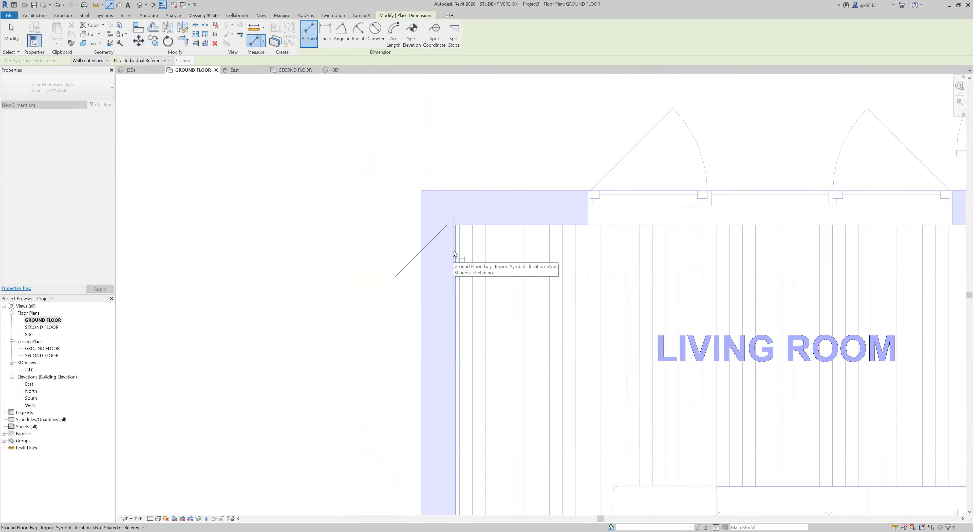
click(452, 251)
scroll(452, 251, down, 2)
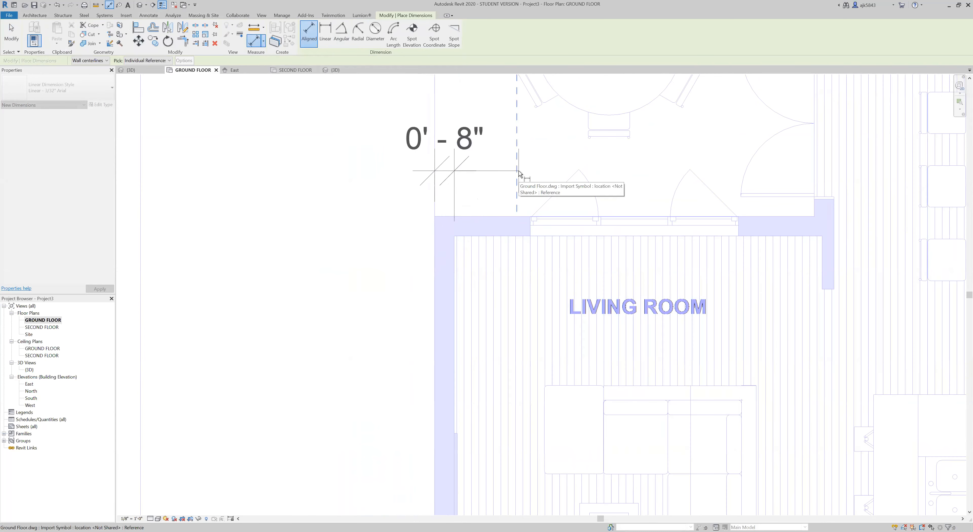
scroll(369, 170, down, 2)
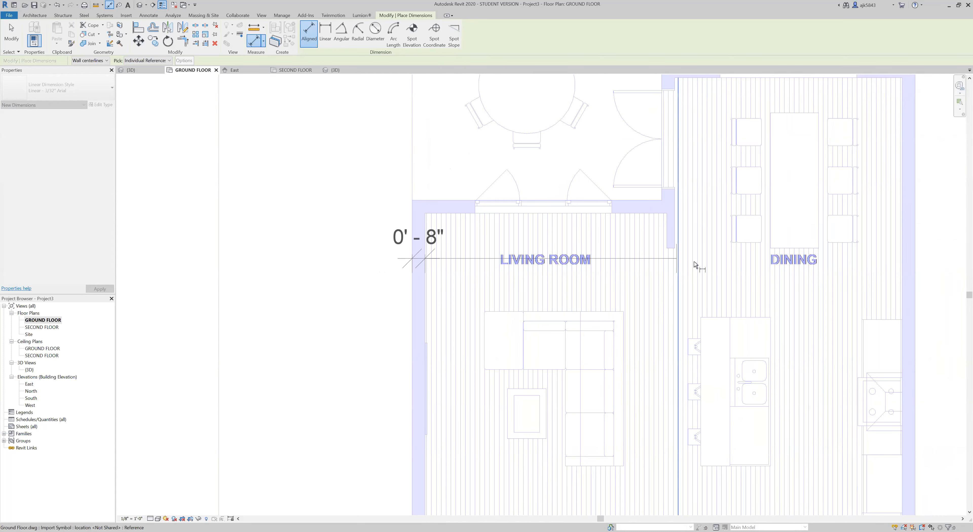
Step: Measure the width of the kitchen island's sink unit with an aligned dimension, without placing it
scroll(656, 228, up, 5)
scroll(355, 181, down, 5)
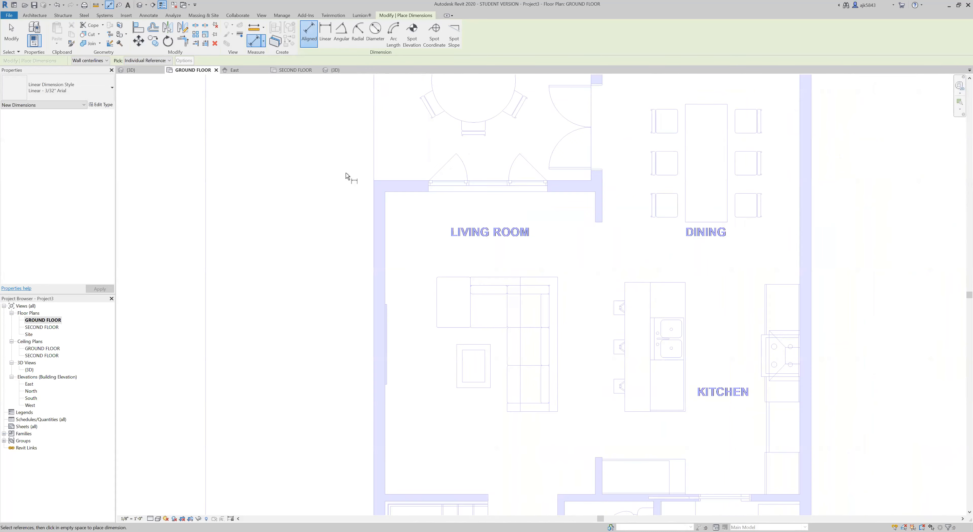
scroll(630, 278, up, 6)
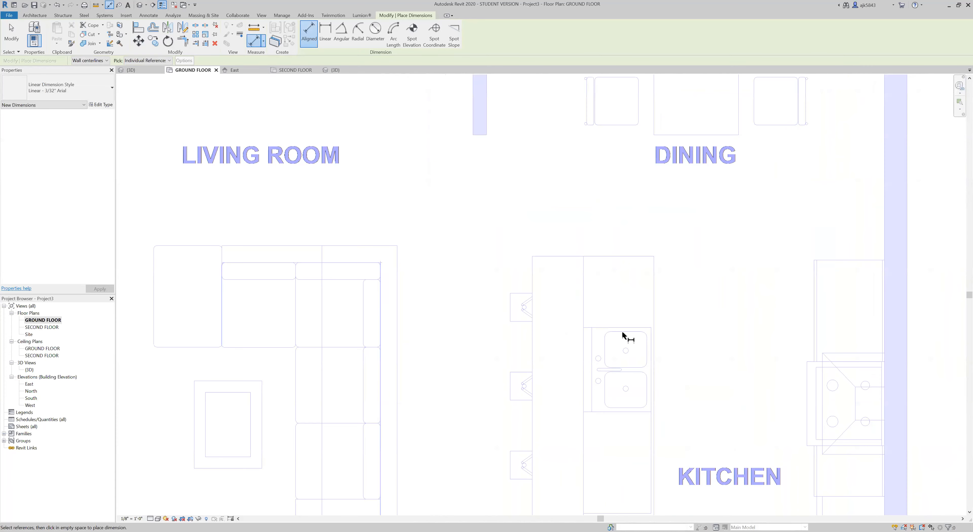
click(545, 316)
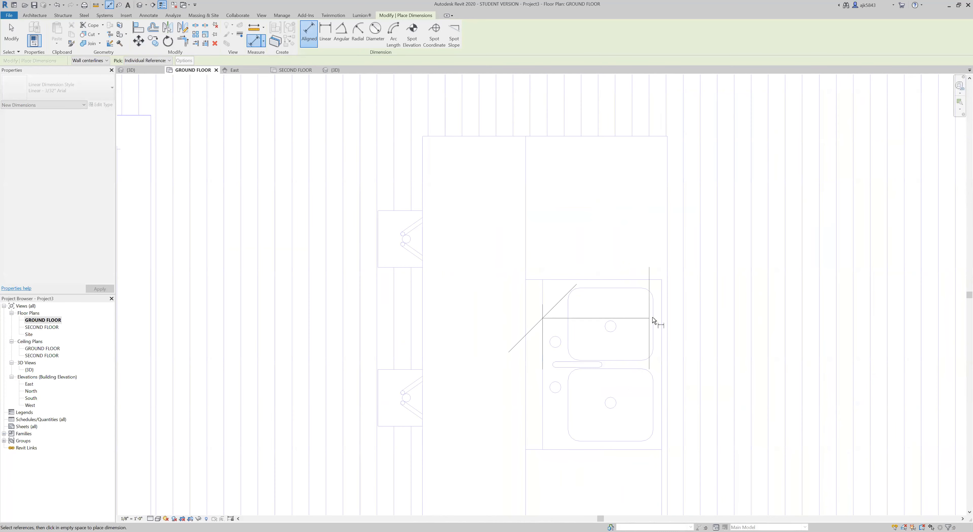
click(658, 314)
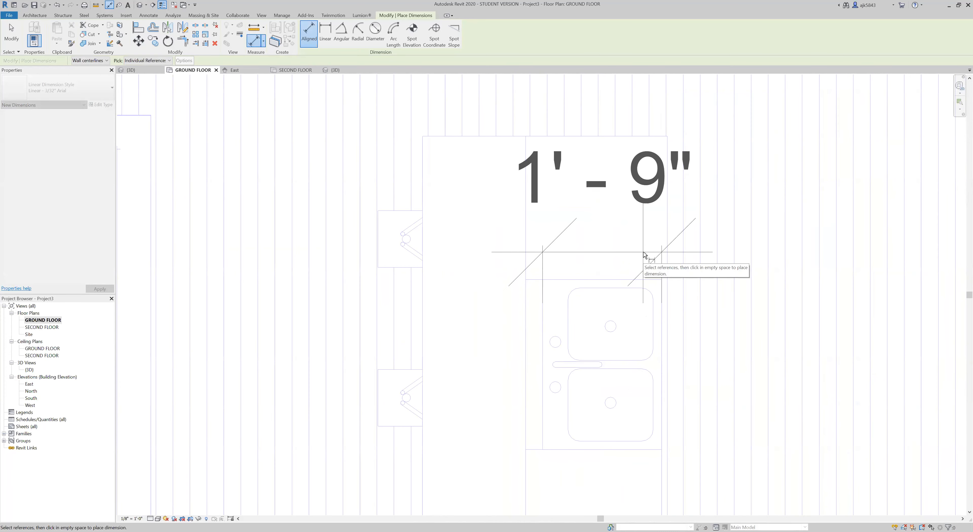
key(Escape)
scroll(643, 252, down, 6)
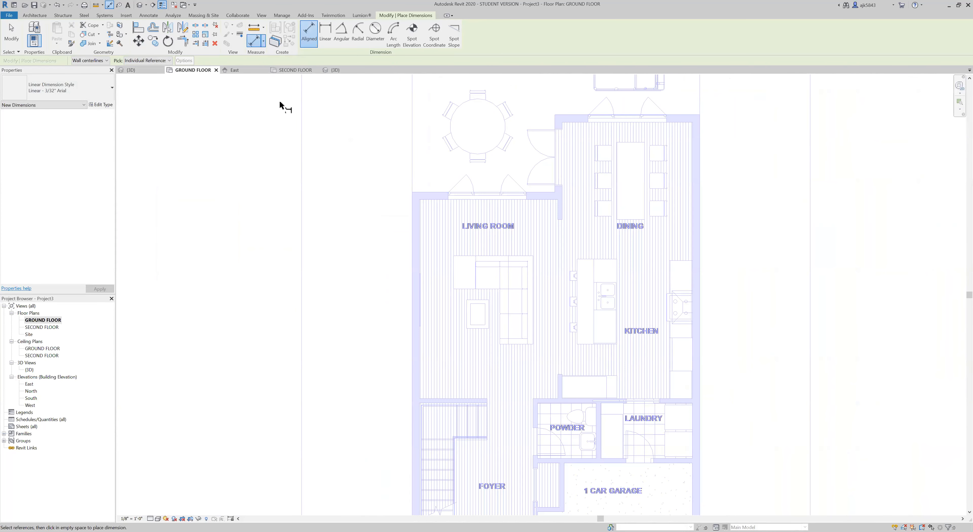
Step: Start a Generic - 8" wall with its top constrained up to level SECOND FLOOR and location line Finish Face: Exterior
click(34, 16)
click(33, 33)
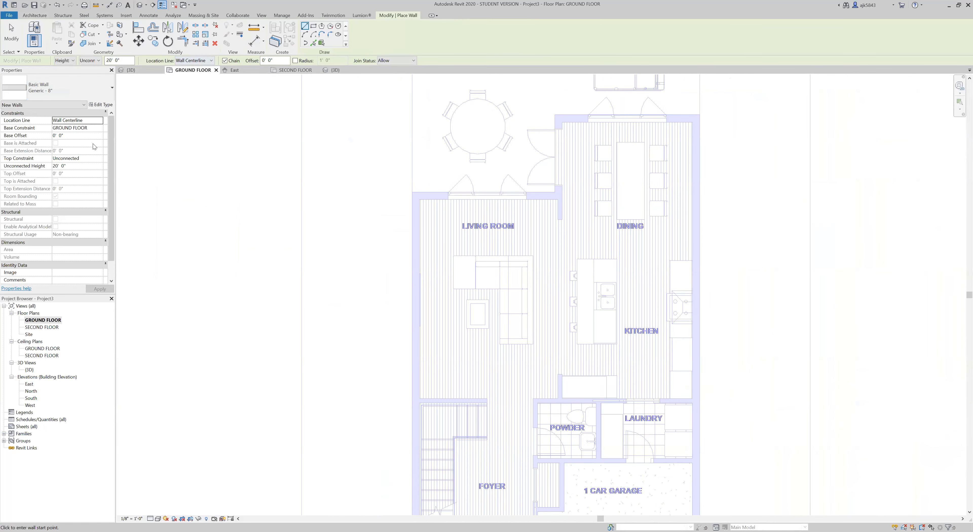
click(92, 158)
click(99, 158)
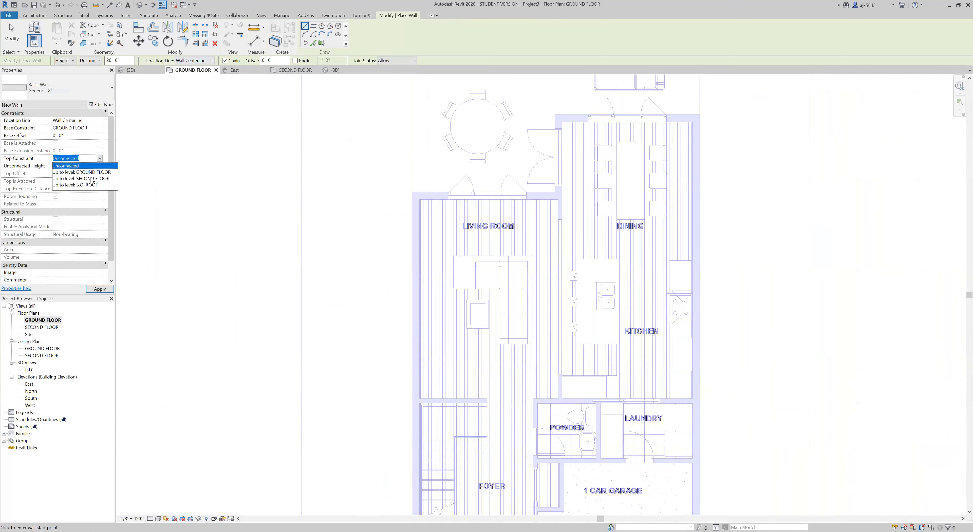
click(91, 178)
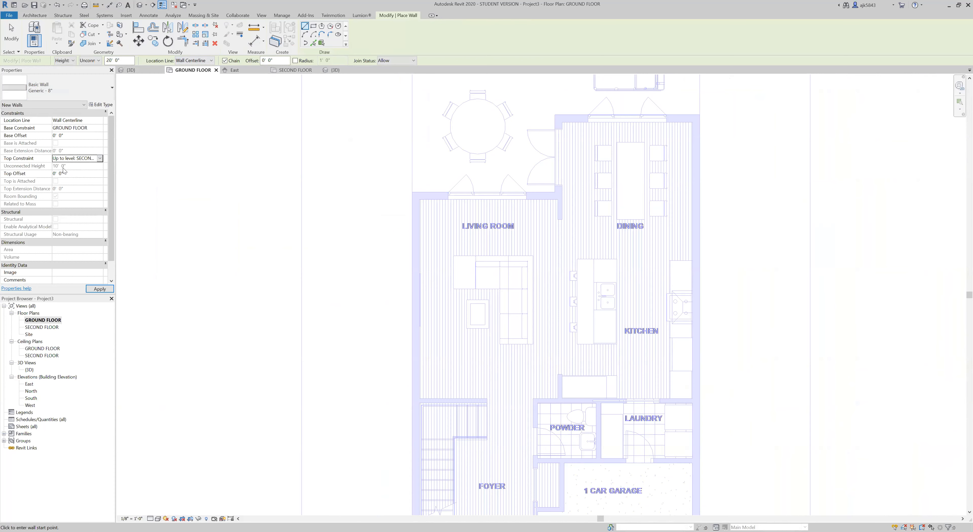
click(208, 61)
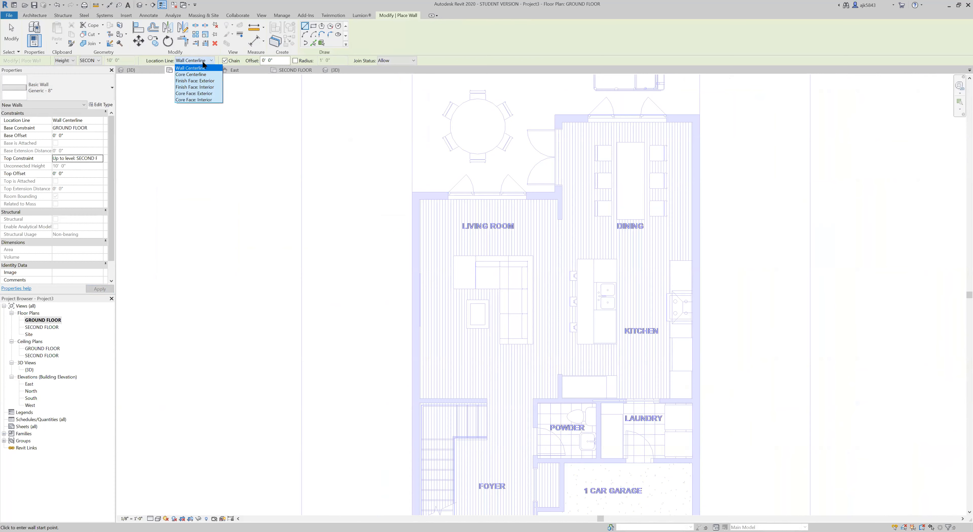
click(207, 81)
Step: Draw the exterior walls from the living room's patio corner down past the stairs, and along the foyer front to the garage wall
scroll(421, 190, up, 1)
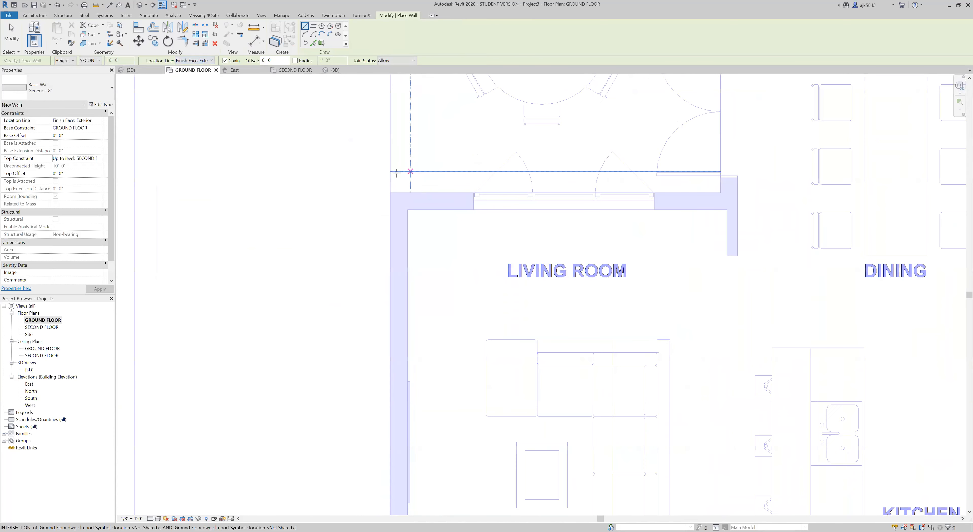
click(390, 192)
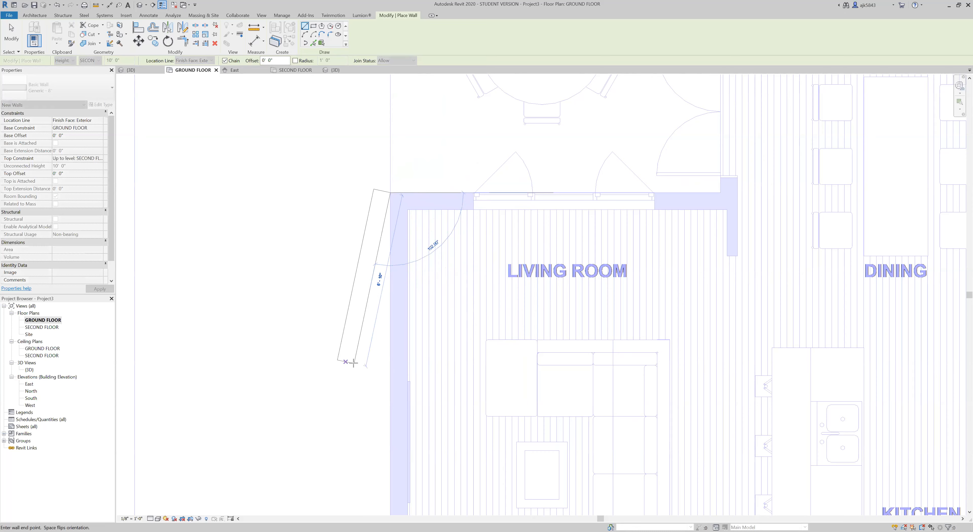
scroll(423, 200, down, 4)
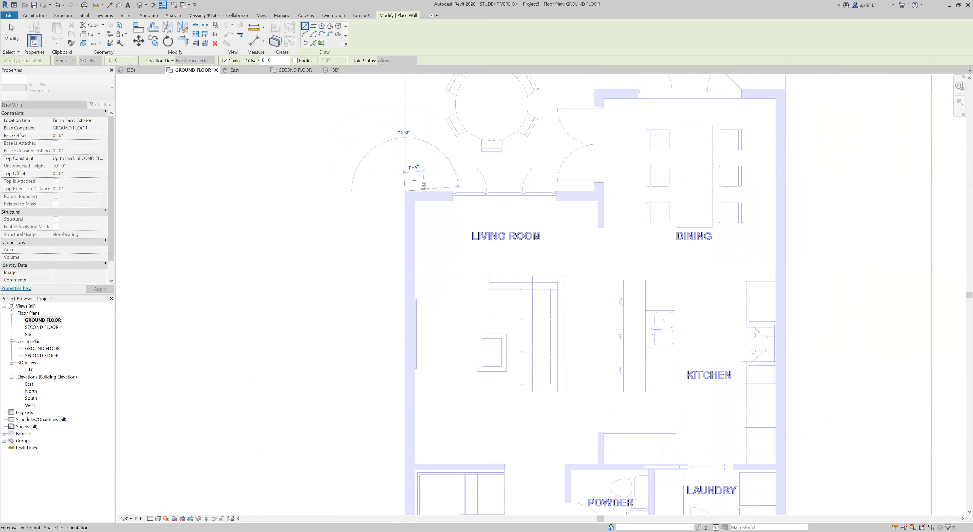
scroll(411, 389, up, 4)
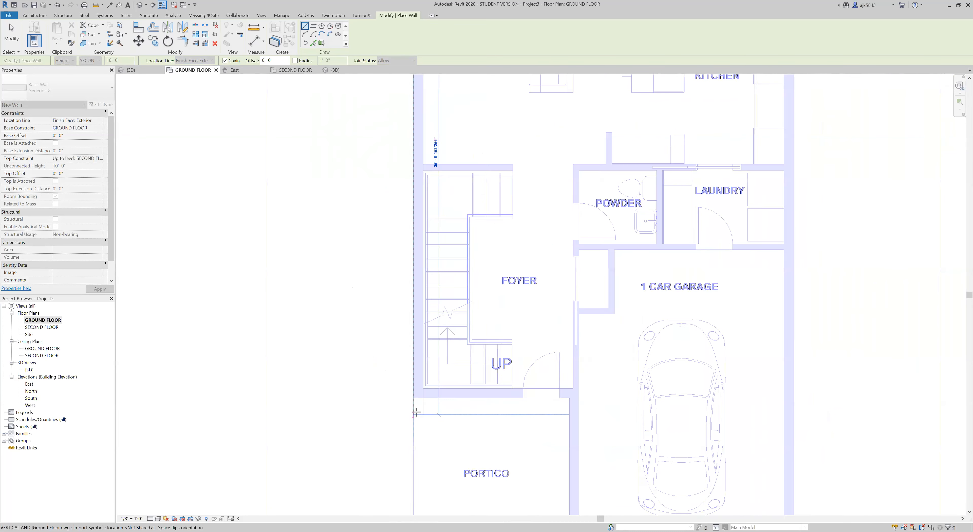
click(410, 383)
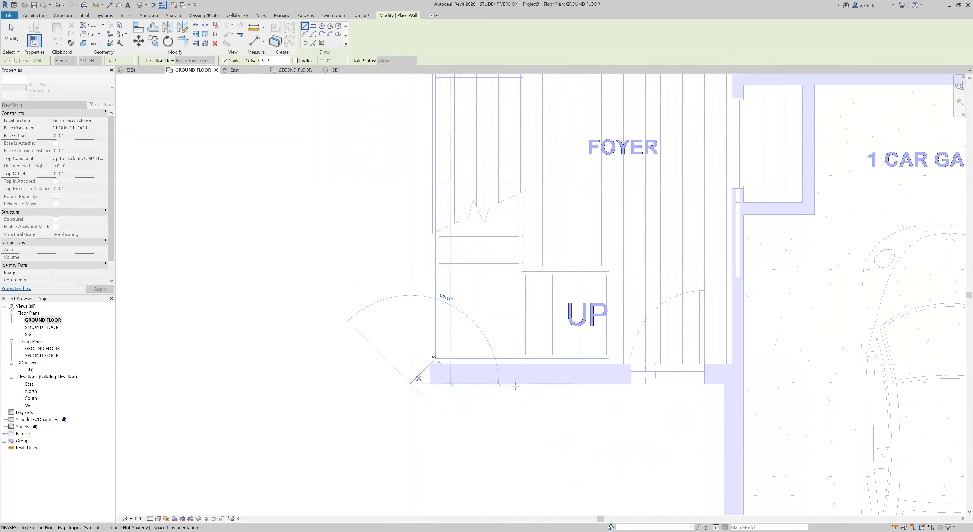
click(739, 383)
Step: Continue the wall chain along the garage's portico side and across the garage front to its outer corner
scroll(683, 388, down, 2)
scroll(683, 387, up, 3)
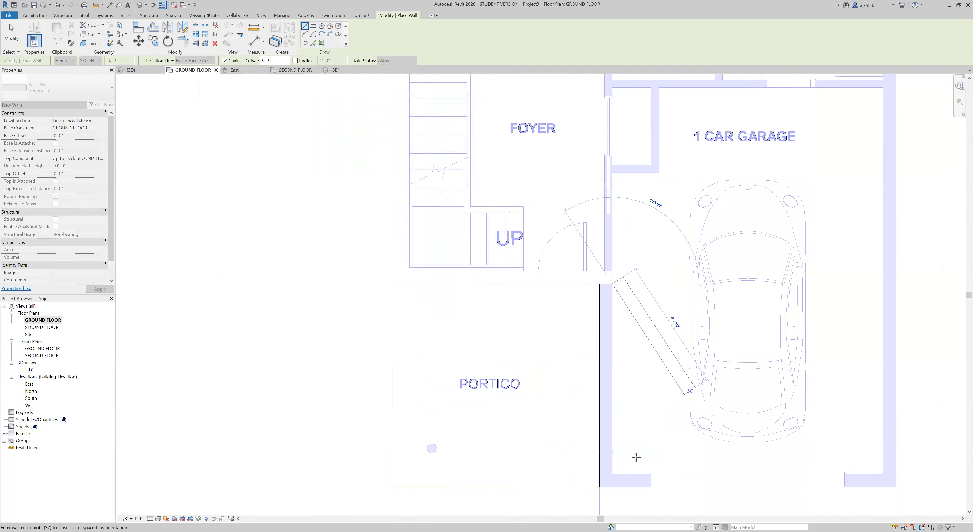
scroll(595, 480, down, 1)
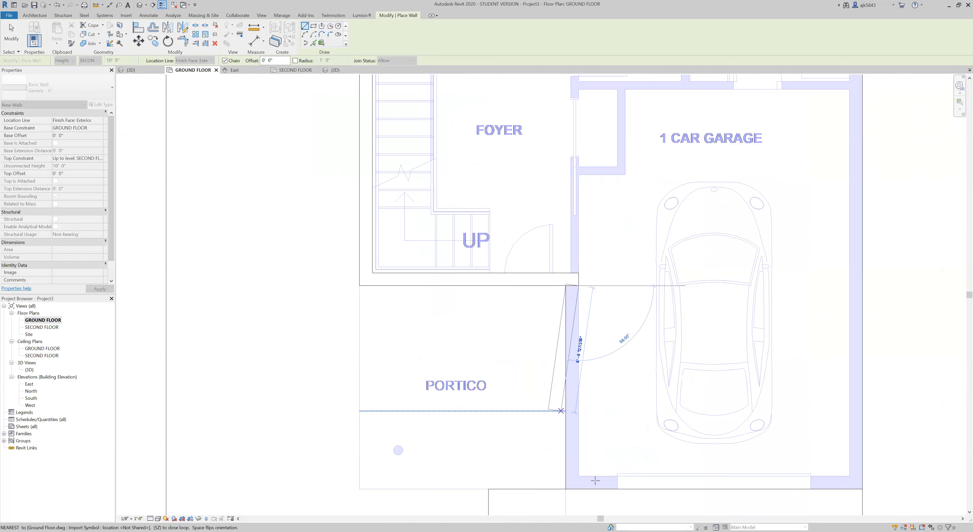
click(582, 488)
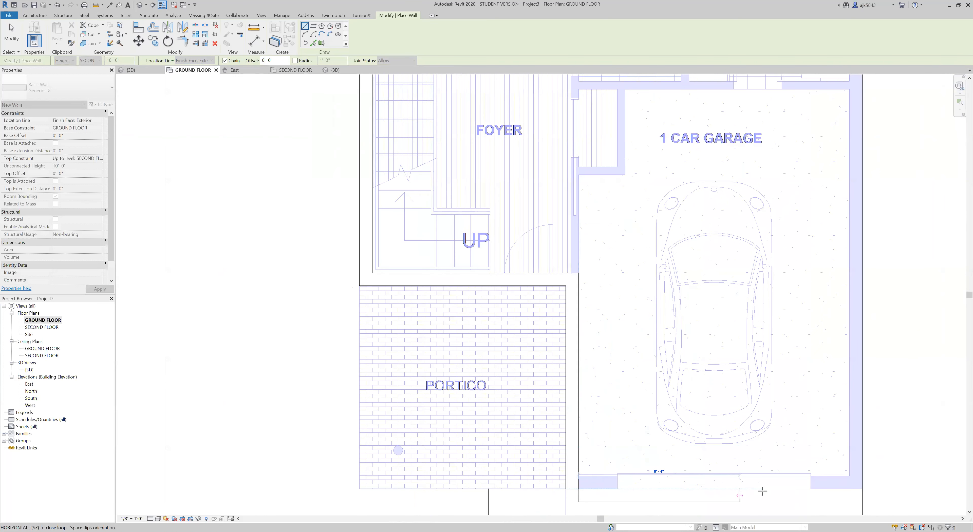
click(862, 488)
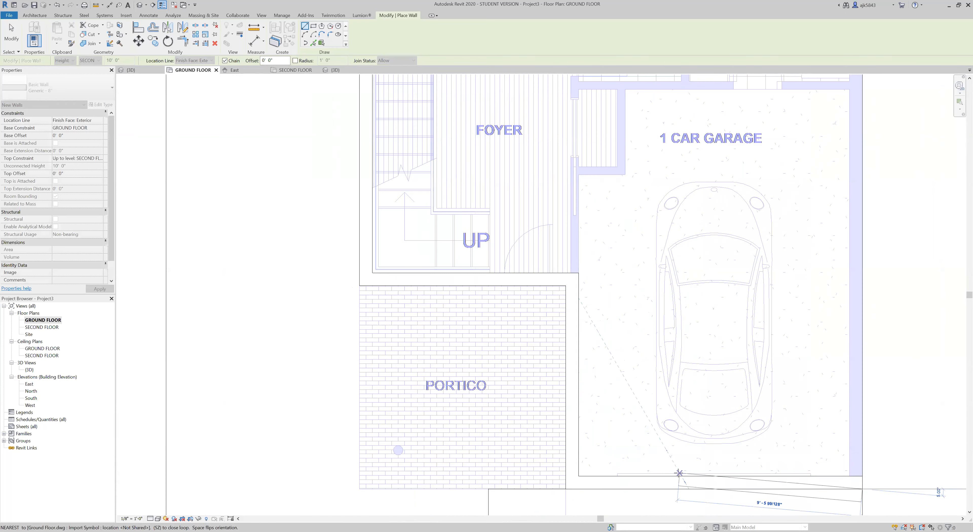
Step: Draw the long outer wall from the garage front corner to the dining room's patio corner, and the dining room's patio-facing wall
scroll(679, 472, down, 2)
scroll(774, 312, down, 3)
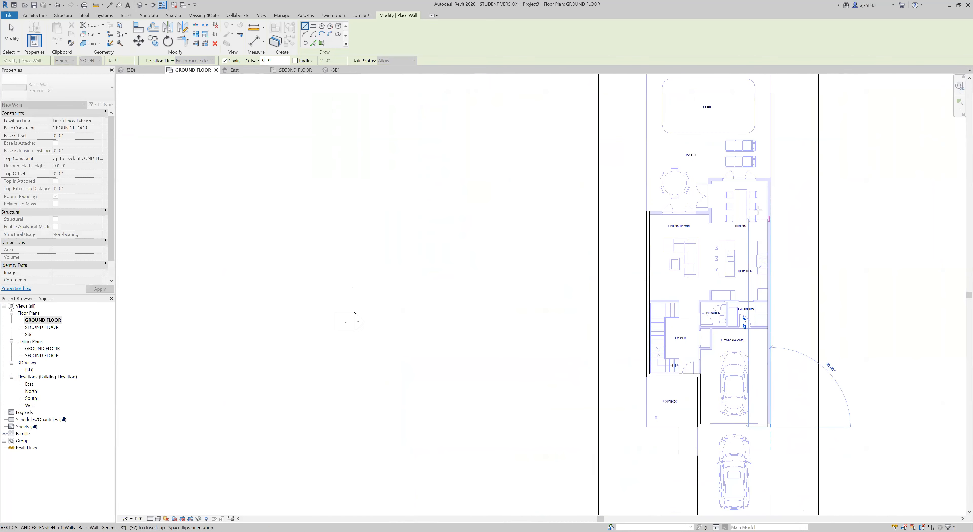
scroll(773, 159, up, 4)
scroll(768, 174, up, 3)
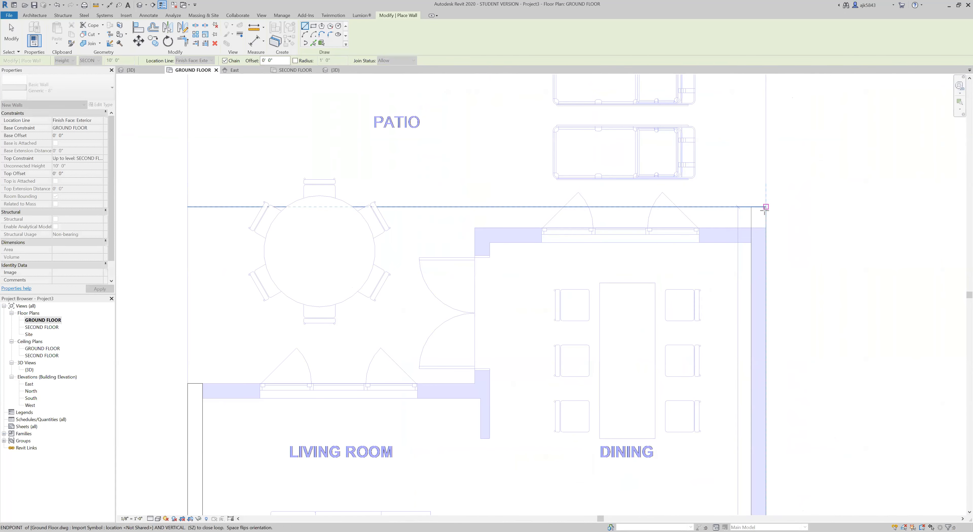
click(765, 227)
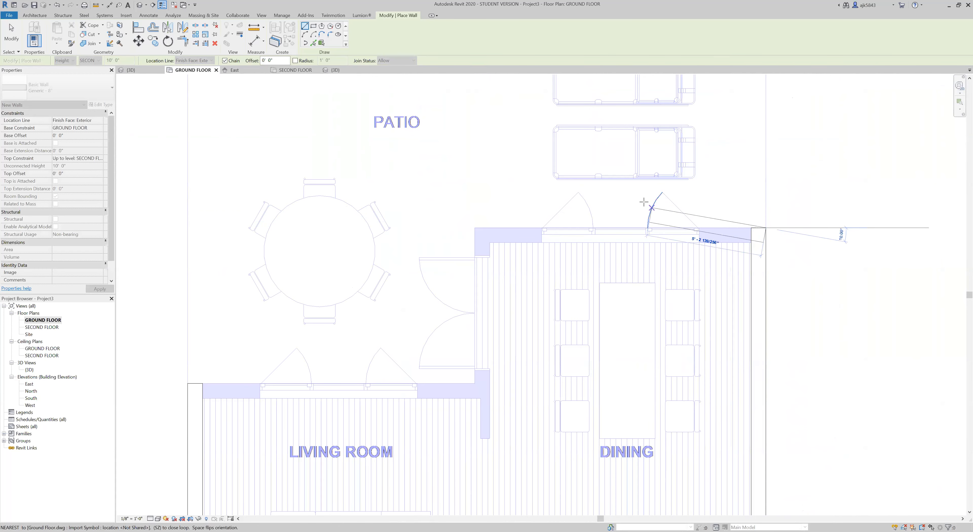
click(474, 228)
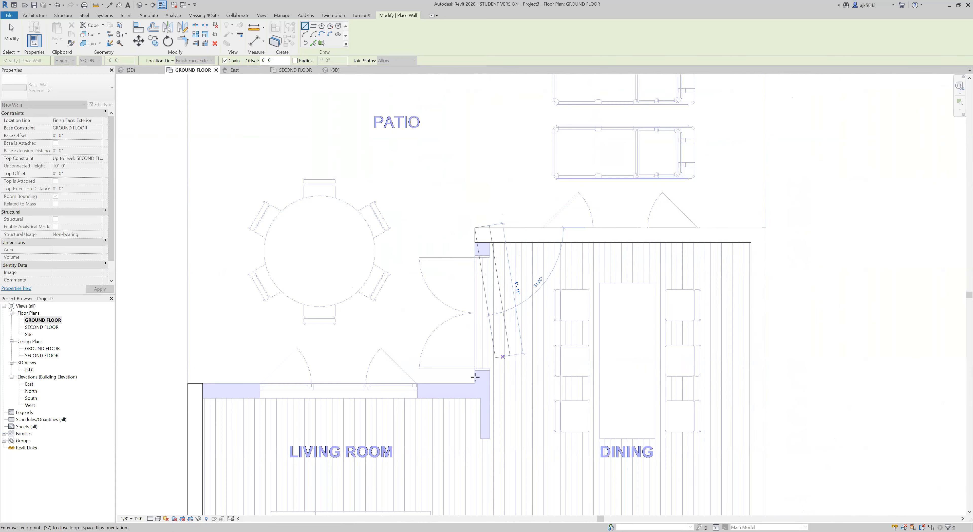
Step: Close the exterior wall loop with the dining room's short patio side wall and the living room's patio-facing wall
click(474, 397)
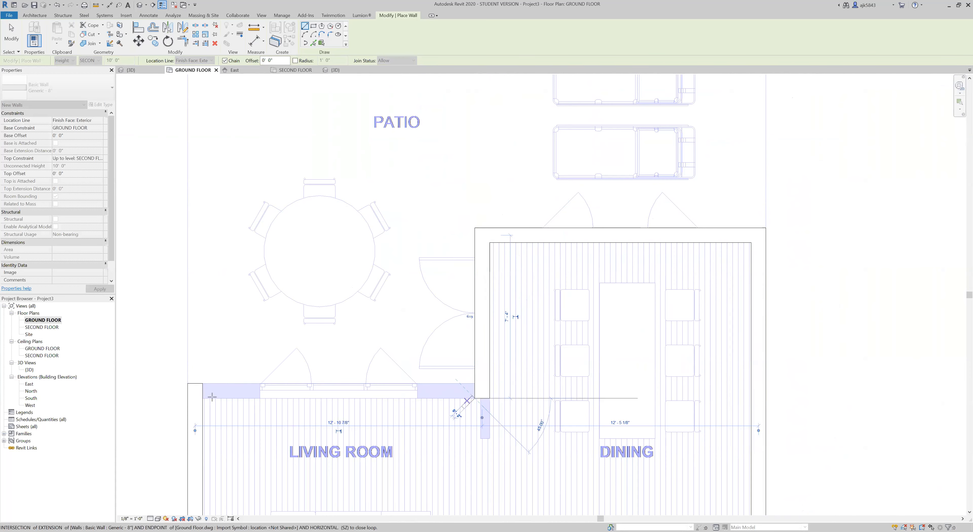
click(202, 398)
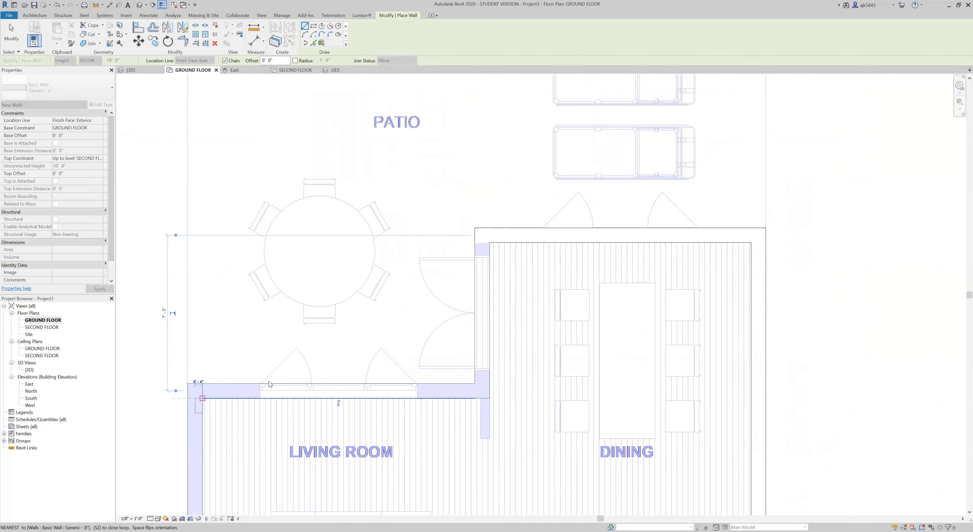
key(Escape)
key(Escape)
scroll(382, 251, down, 3)
scroll(450, 228, down, 3)
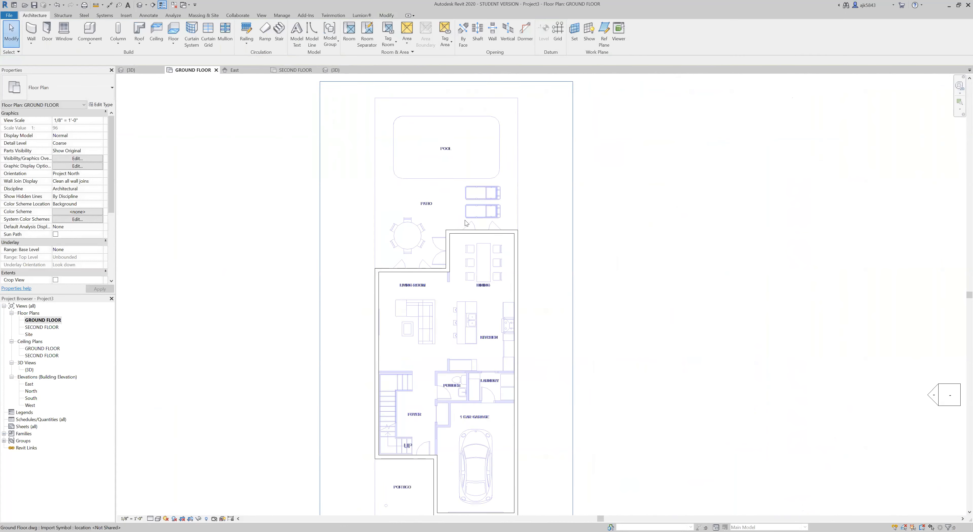
Step: Measure the thickness of the interior wall between the living room and the stairs with an aligned dimension, without placing it
scroll(416, 453, up, 3)
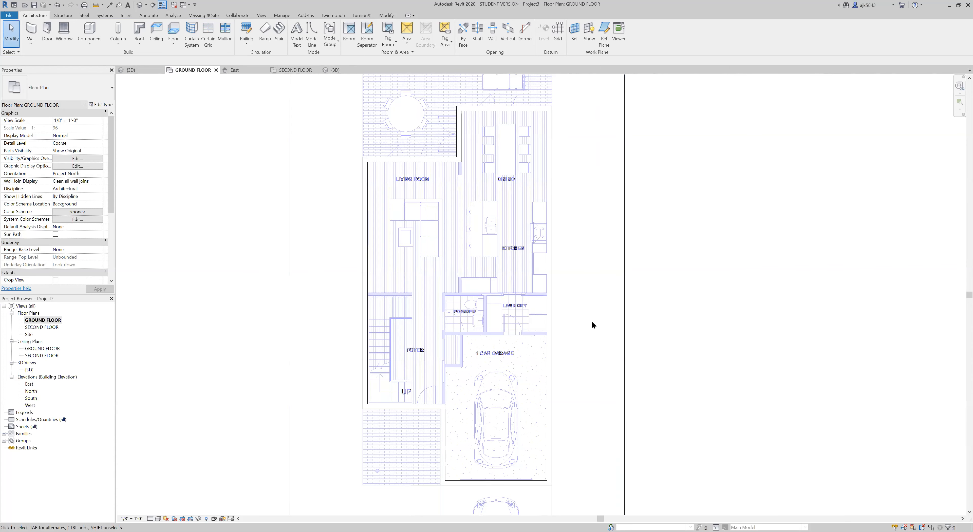
scroll(416, 304, up, 4)
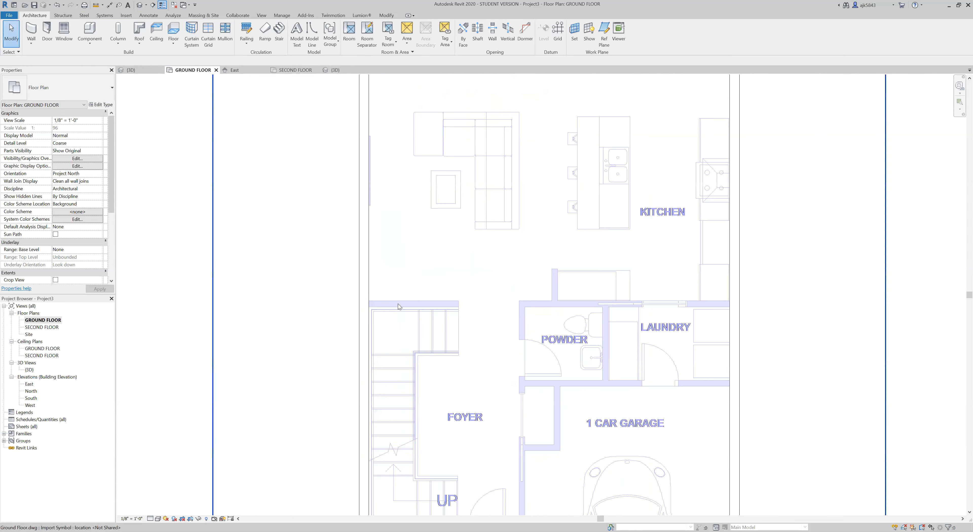
scroll(398, 303, up, 4)
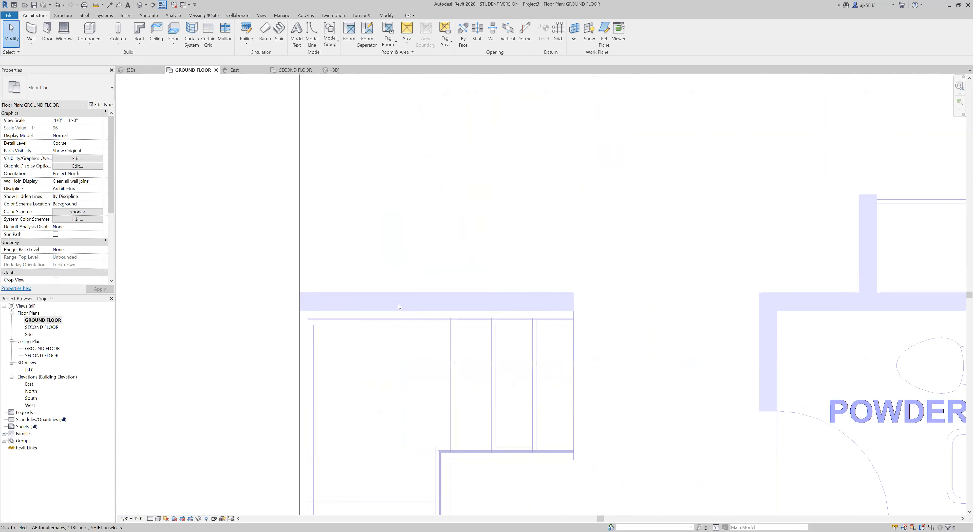
click(147, 15)
click(32, 34)
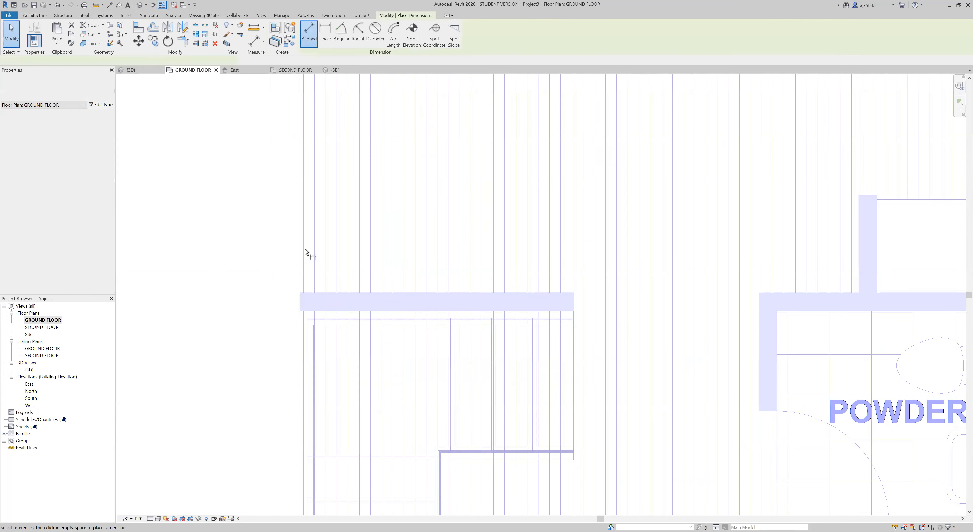
click(344, 293)
click(346, 311)
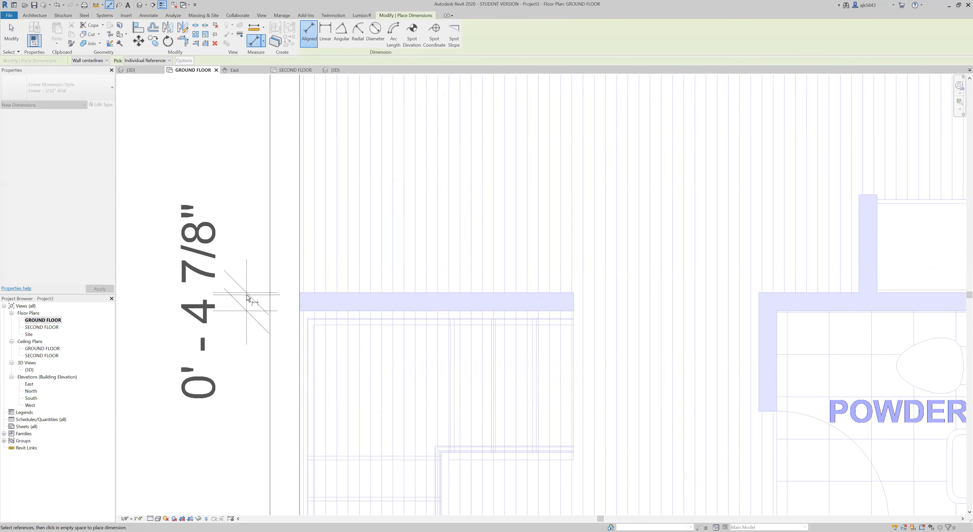
key(Escape)
key(Escape)
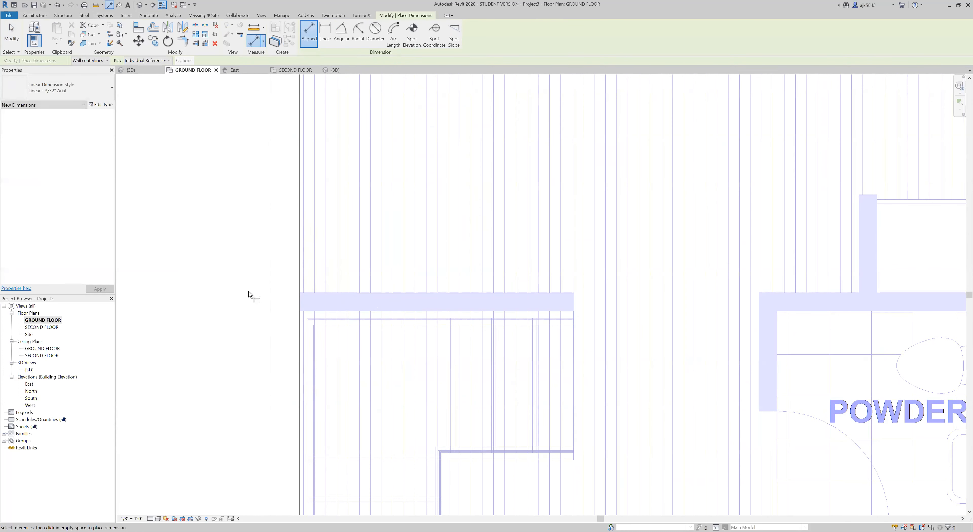
Step: Start an architectural wall using the type Interior - 4 7/8" Partition (1-hr)
click(33, 15)
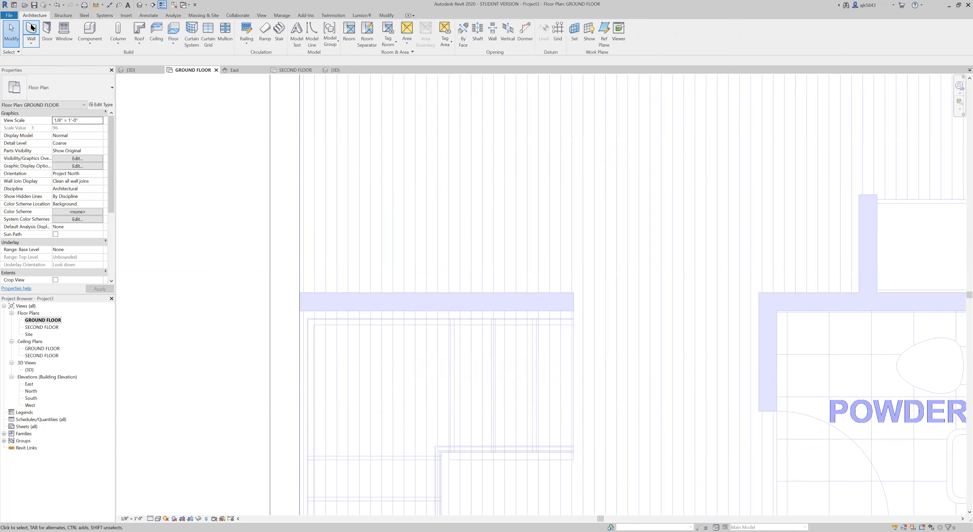
click(33, 46)
click(51, 58)
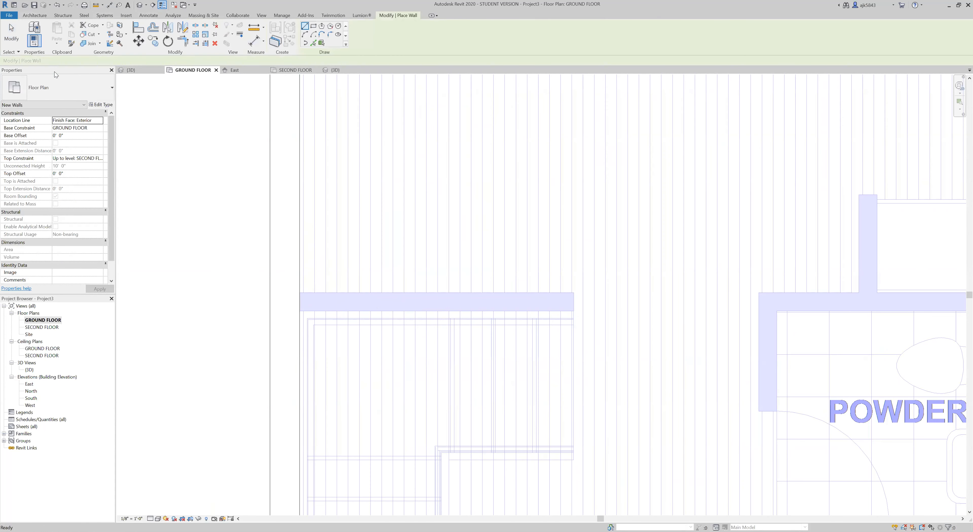
click(72, 92)
scroll(63, 209, down, 2)
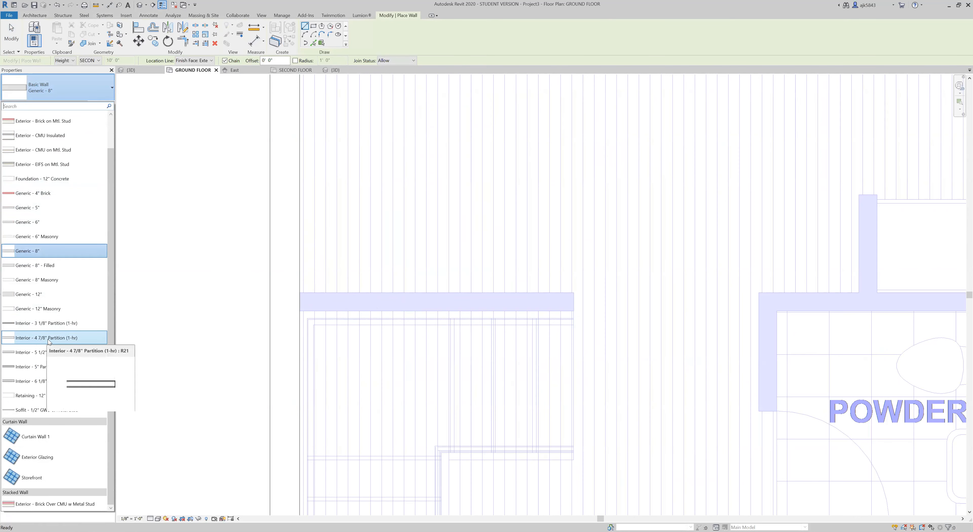
click(48, 339)
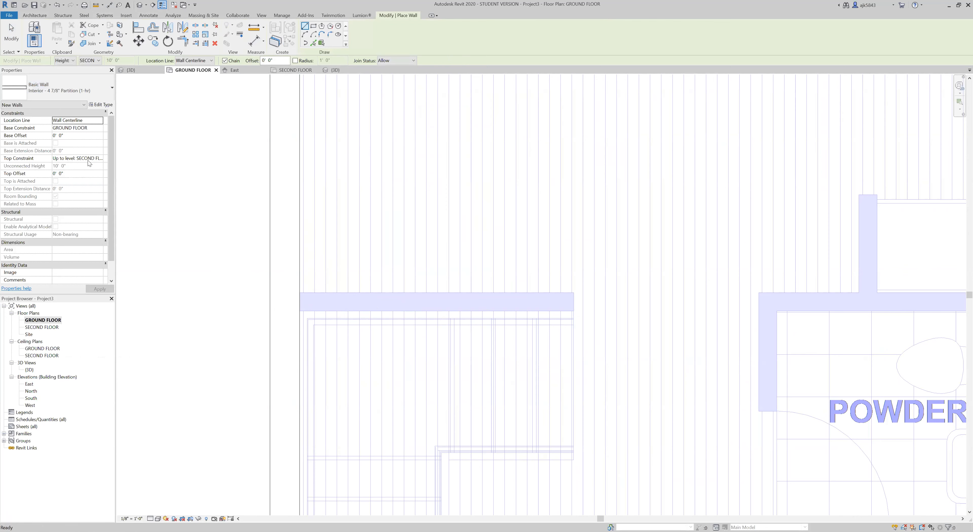
Step: Set the wall location line to Finish Face: Exterior and draw the partition between the living room and the stairs
click(202, 64)
click(203, 81)
scroll(460, 265, up, 1)
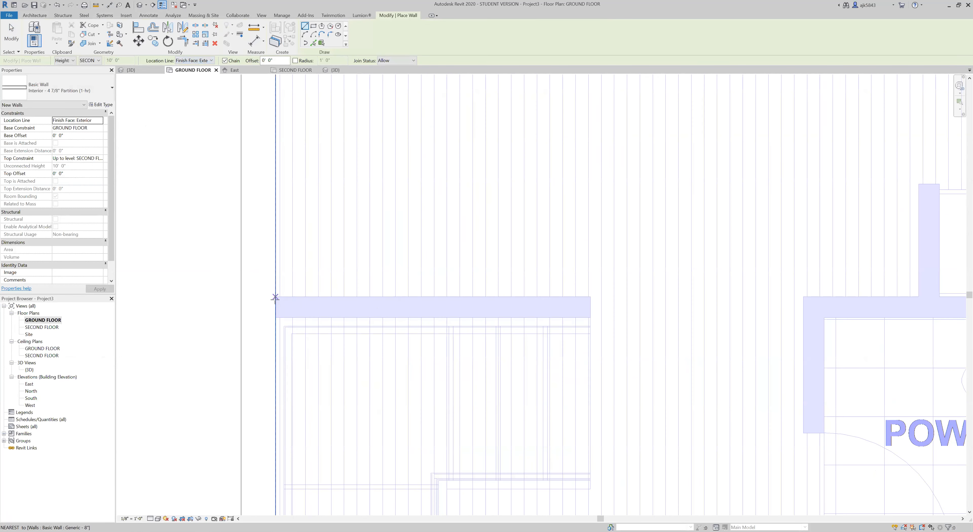
click(589, 298)
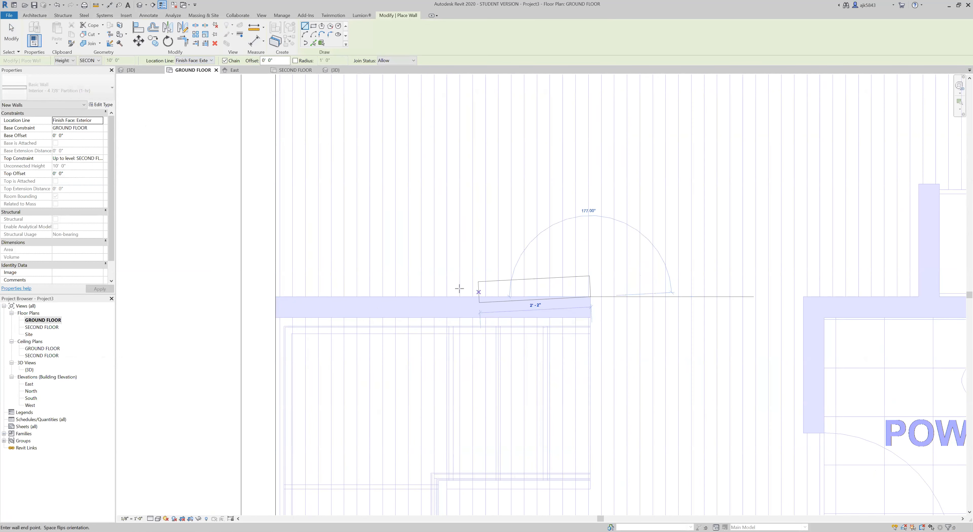
click(275, 297)
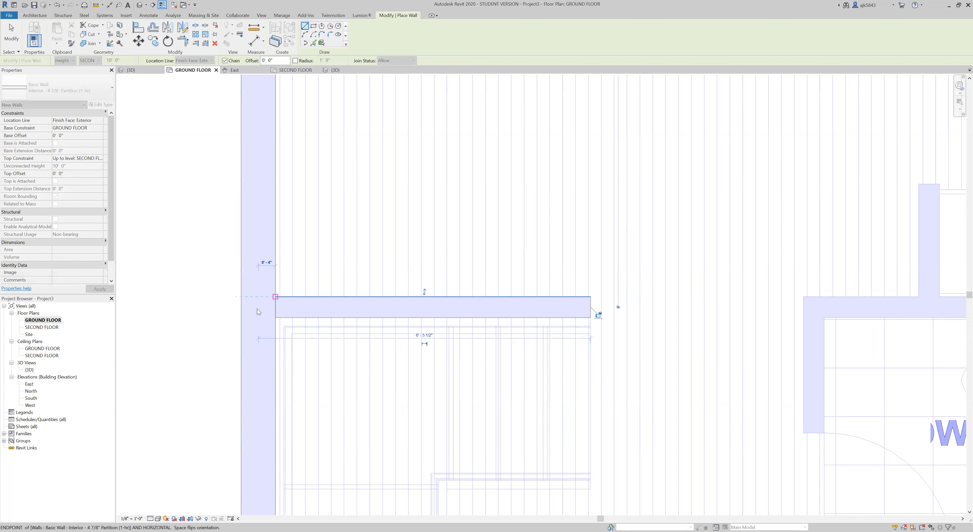
key(Escape)
Step: Draw the short partition stub at the end of the kitchen counter, down to the powder room's kitchen-side wall
scroll(230, 309, down, 2)
scroll(615, 247, up, 1)
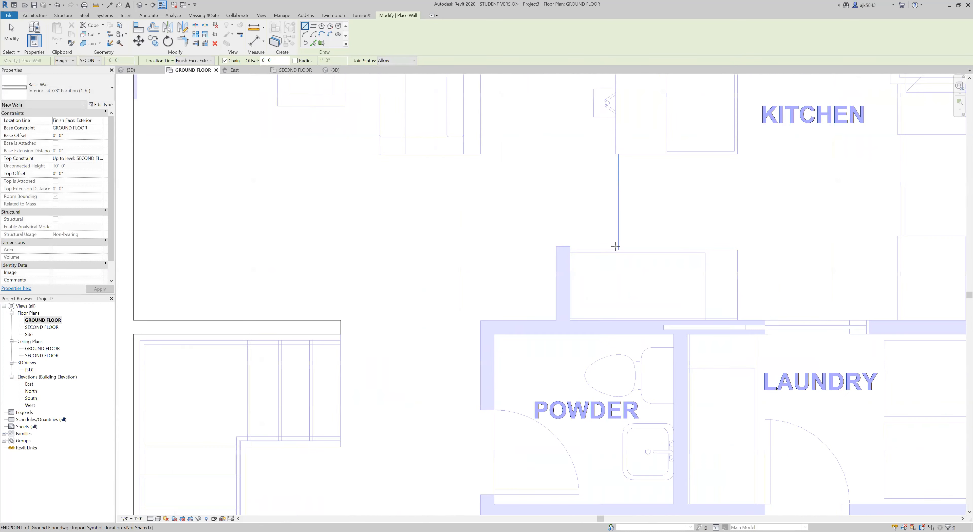
scroll(615, 247, up, 1)
click(555, 246)
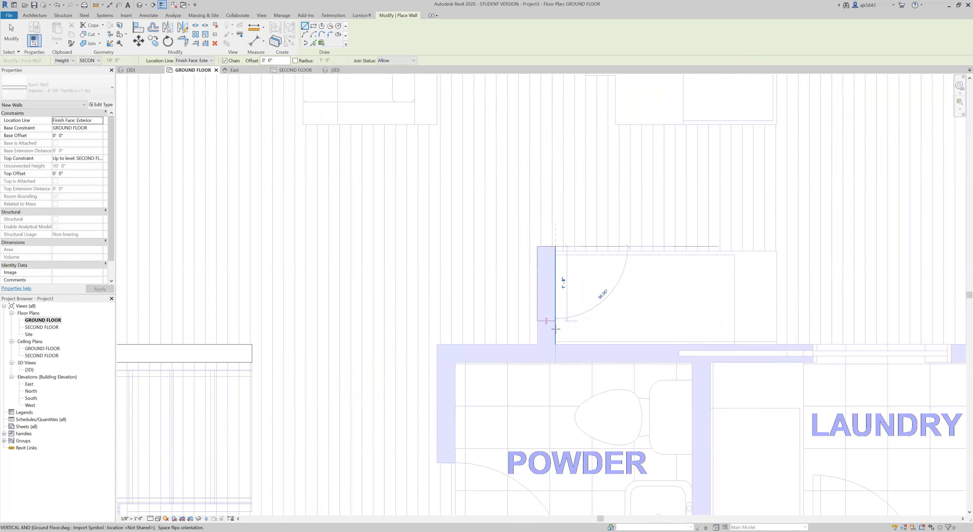
click(555, 344)
key(Escape)
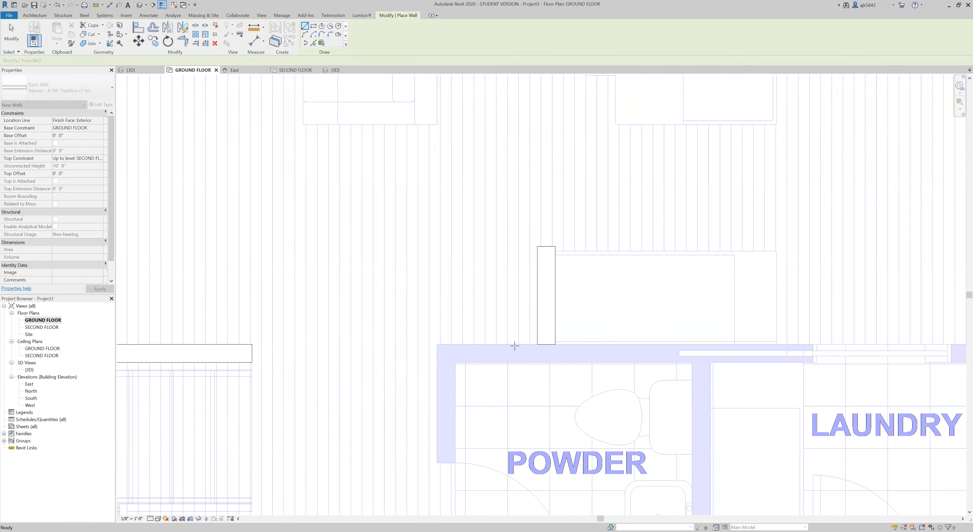
Step: Draw chained partitions along the kitchen side of the laundry and powder rooms, then along the foyer to the front wall
scroll(515, 344, down, 3)
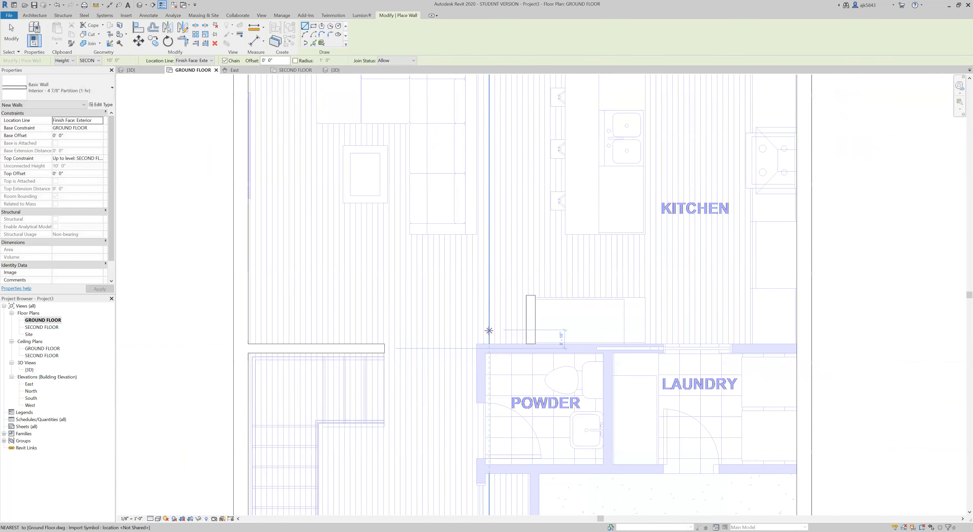
scroll(698, 336, down, 2)
scroll(672, 342, up, 5)
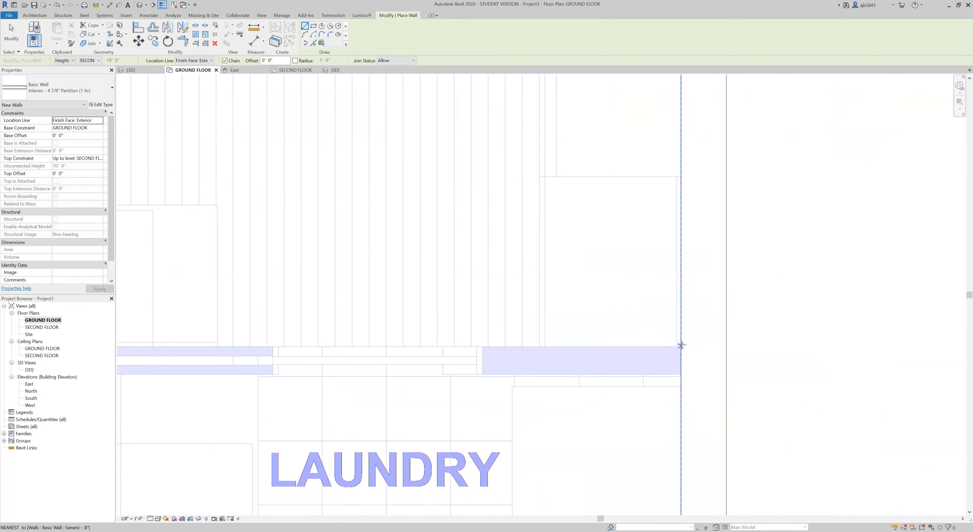
click(681, 345)
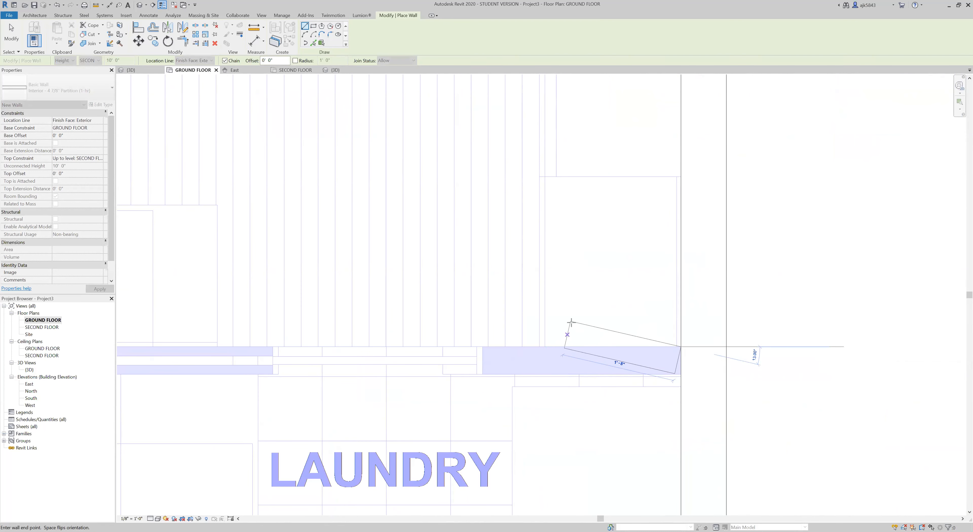
scroll(571, 322, down, 3)
scroll(254, 336, up, 2)
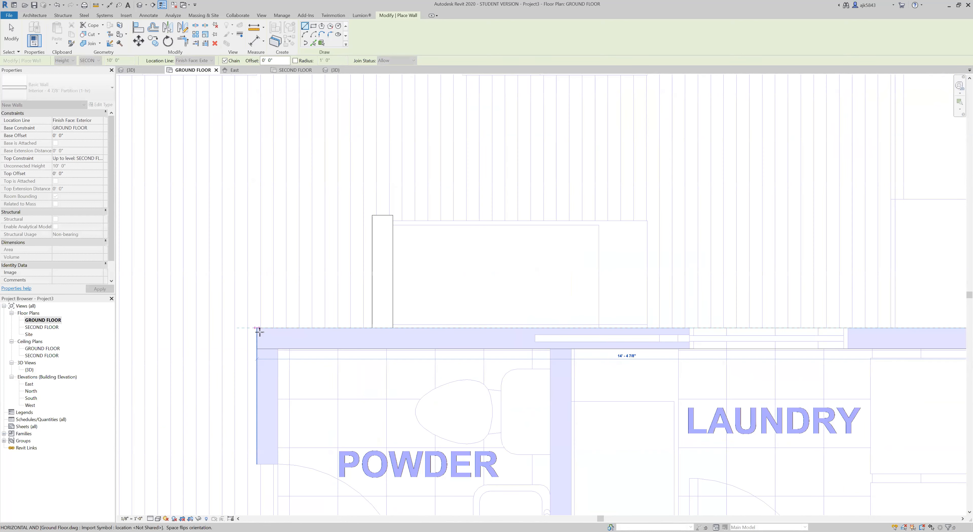
scroll(380, 260, down, 4)
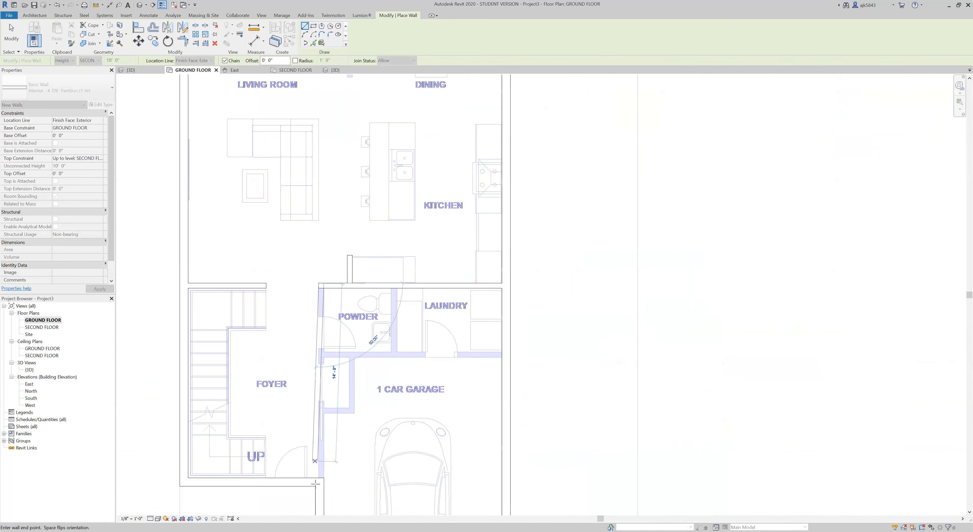
click(322, 479)
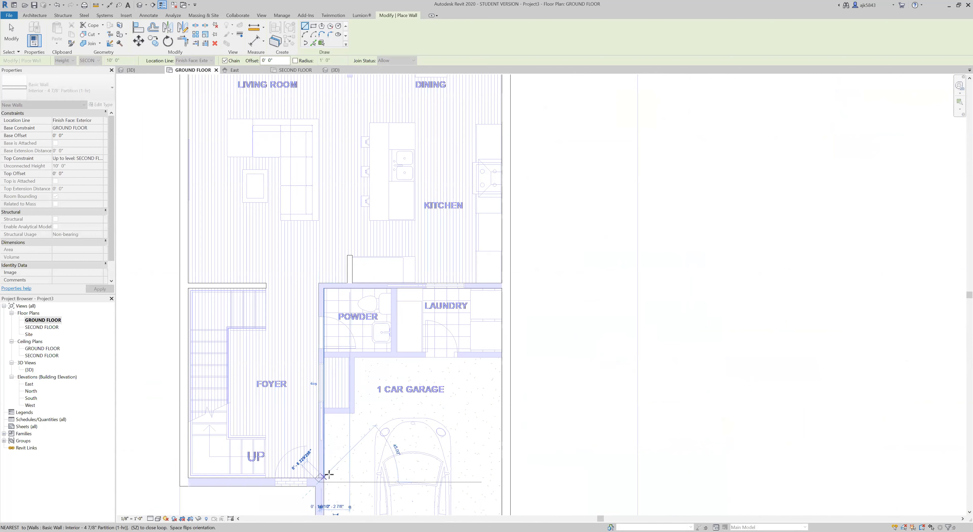
key(Escape)
key(Escape)
Step: Draw the two partitions enclosing the small closet between the foyer and the garage
scroll(325, 411, up, 4)
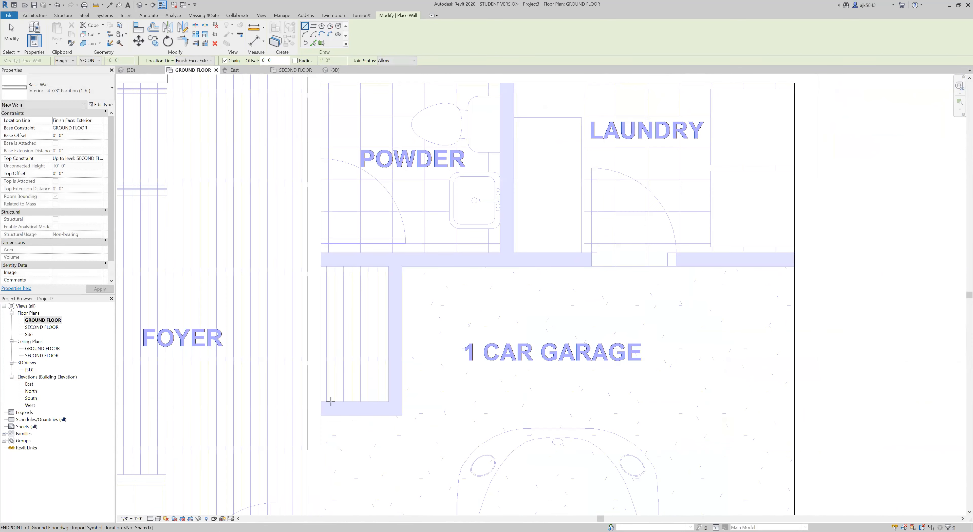
click(324, 402)
click(385, 401)
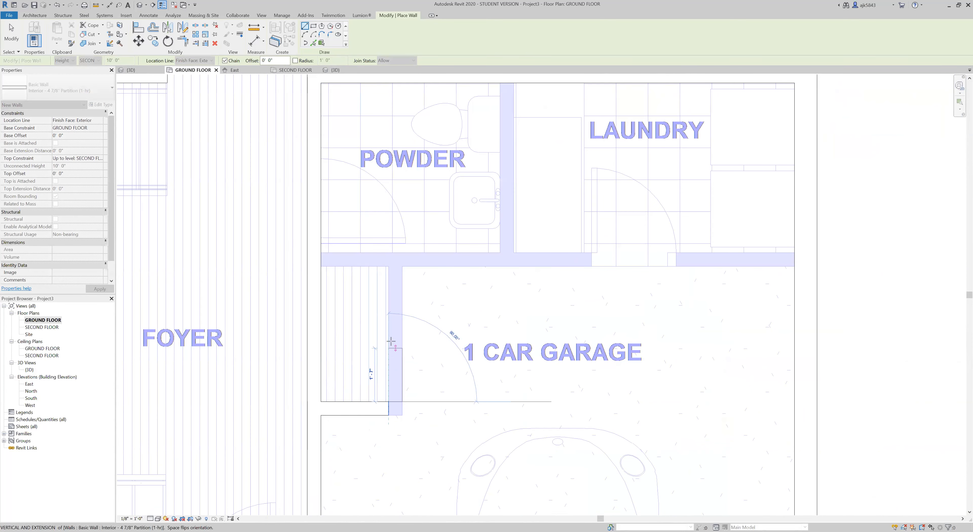
key(Escape)
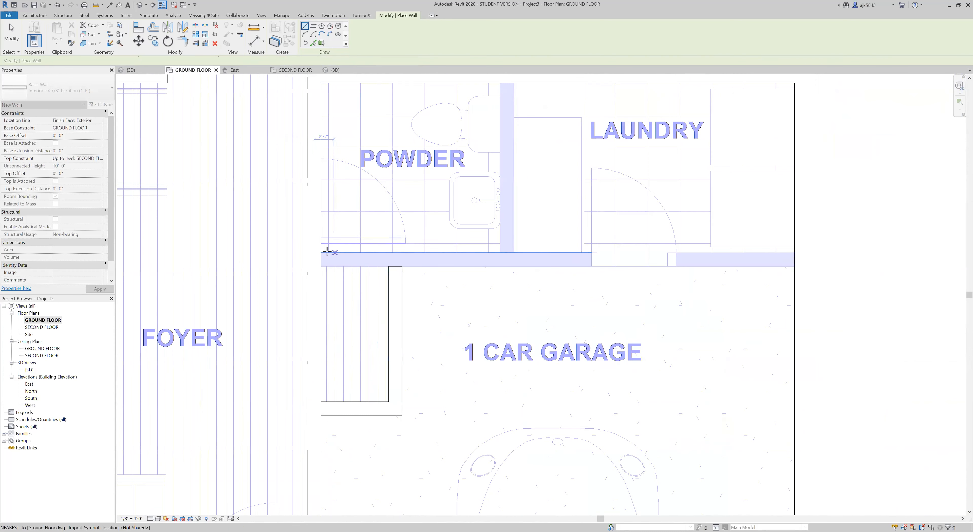
Step: Draw the partition separating the powder and laundry rooms from the garage, from the foyer wall to the exterior wall
click(320, 253)
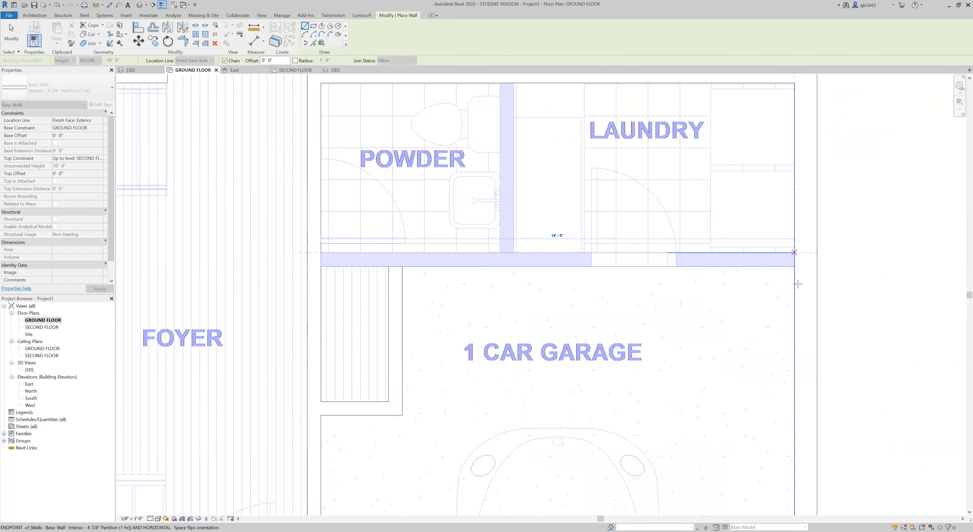
click(795, 252)
key(Escape)
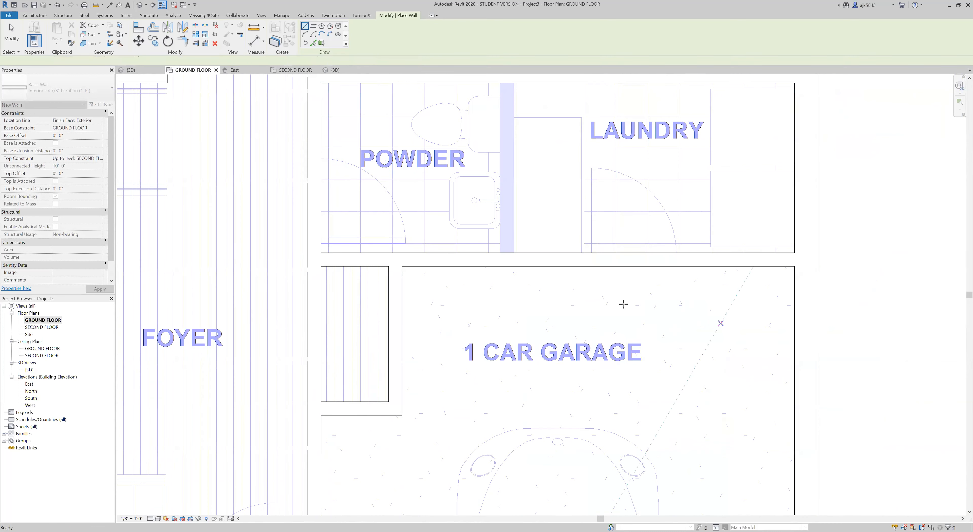
Step: Draw the partition between the powder room and the laundry, joining the garage-side wall to the kitchen-side wall
click(514, 252)
scroll(523, 378, down, 2)
scroll(517, 177, up, 2)
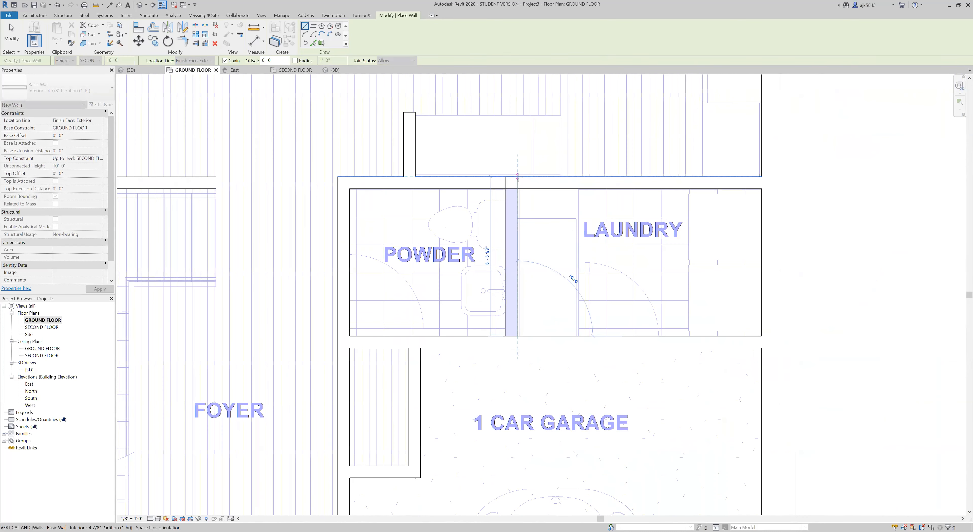
click(517, 183)
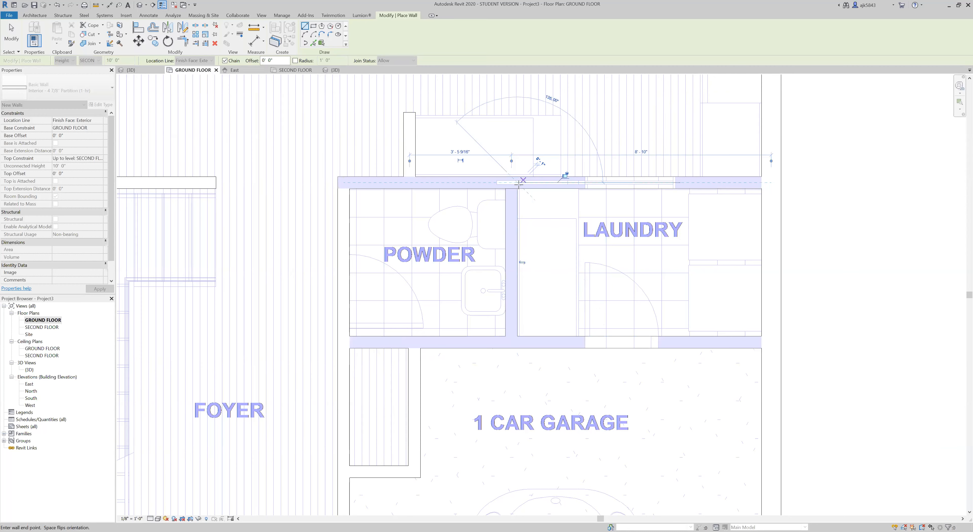
key(Escape)
Step: Draw the short partition stub between the living room and the dining area at the patio-side corner, and end the wall command
scroll(445, 328, down, 4)
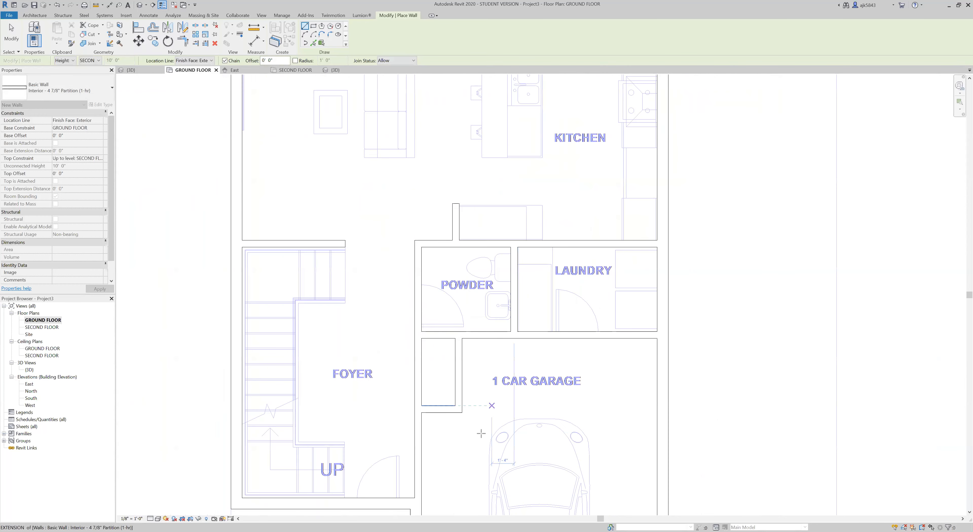
scroll(447, 326, down, 3)
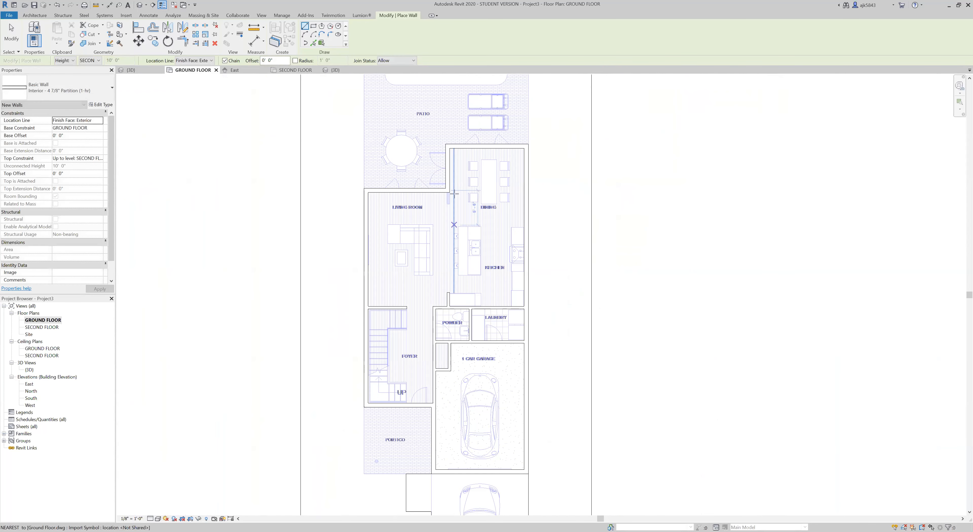
scroll(447, 193, up, 3)
scroll(447, 192, up, 4)
click(448, 192)
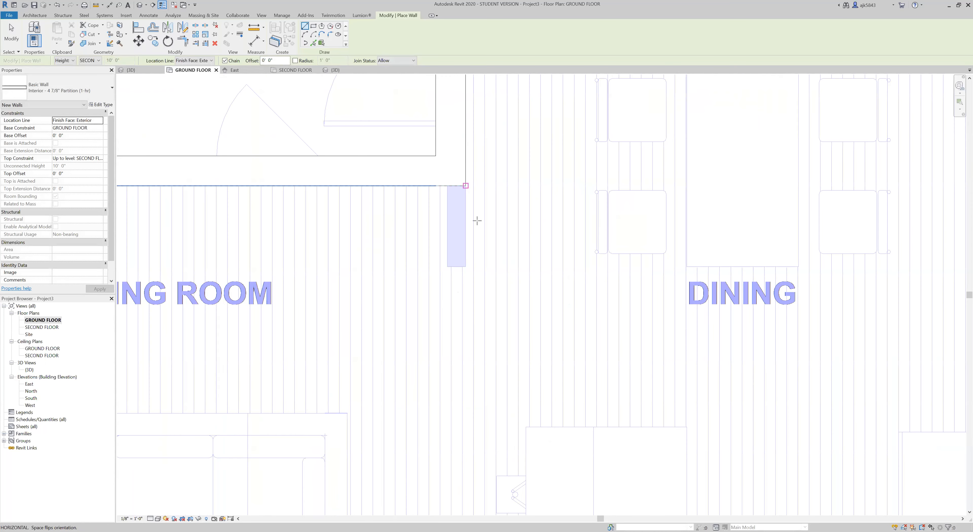
scroll(475, 129, down, 3)
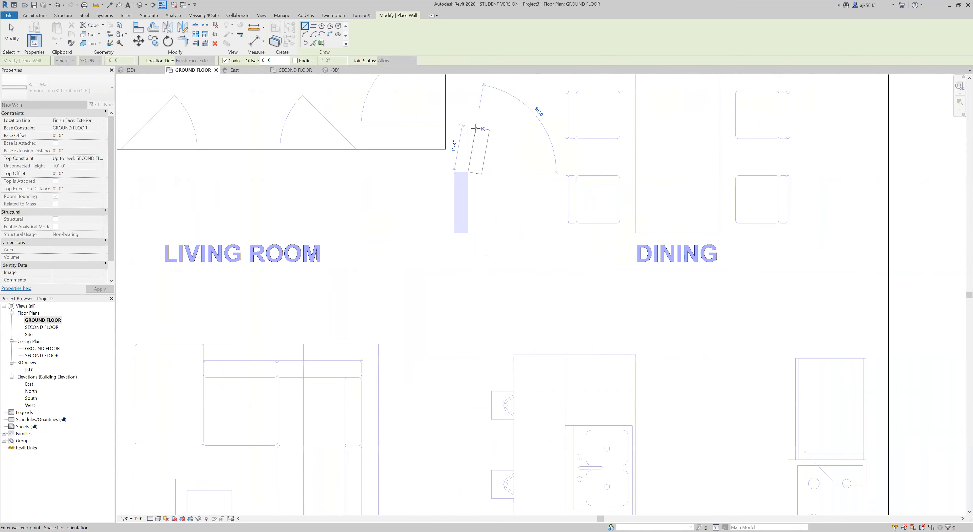
scroll(471, 186, up, 3)
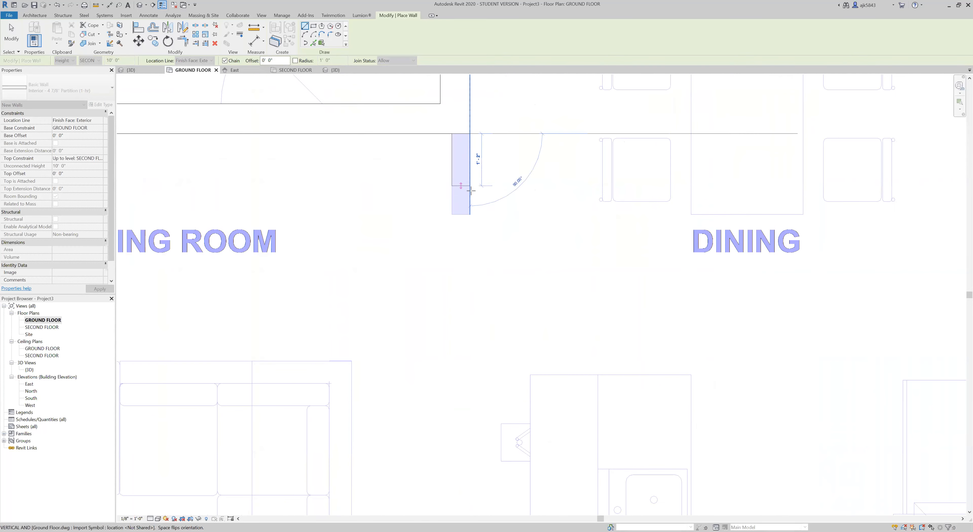
scroll(470, 214, down, 3)
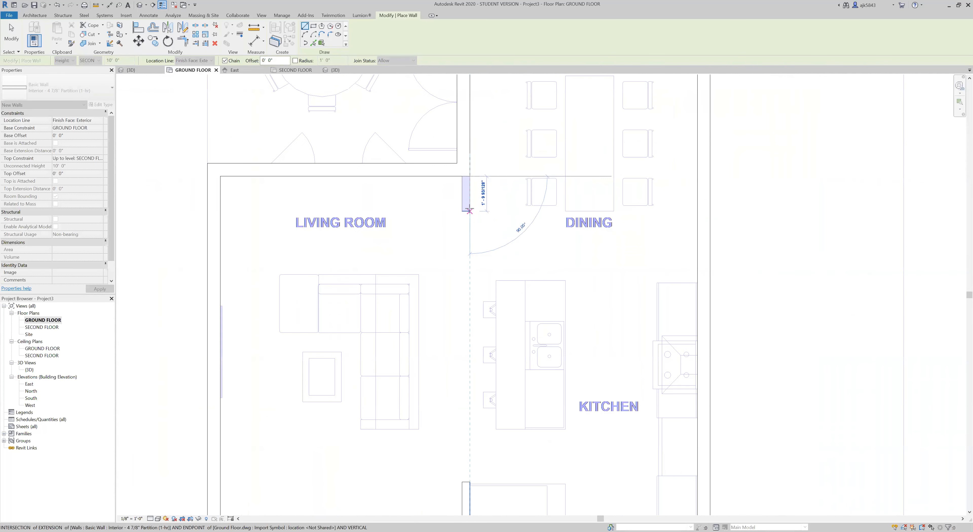
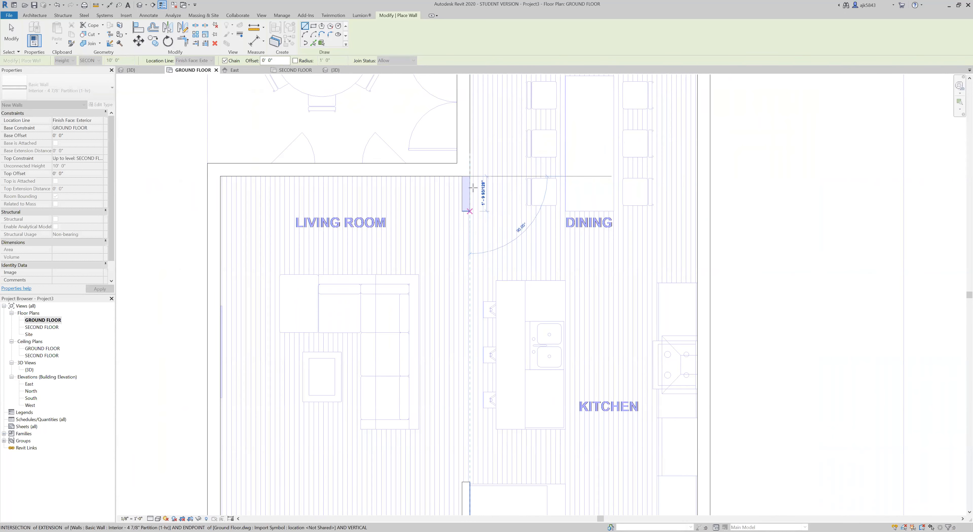
scroll(473, 183, up, 2)
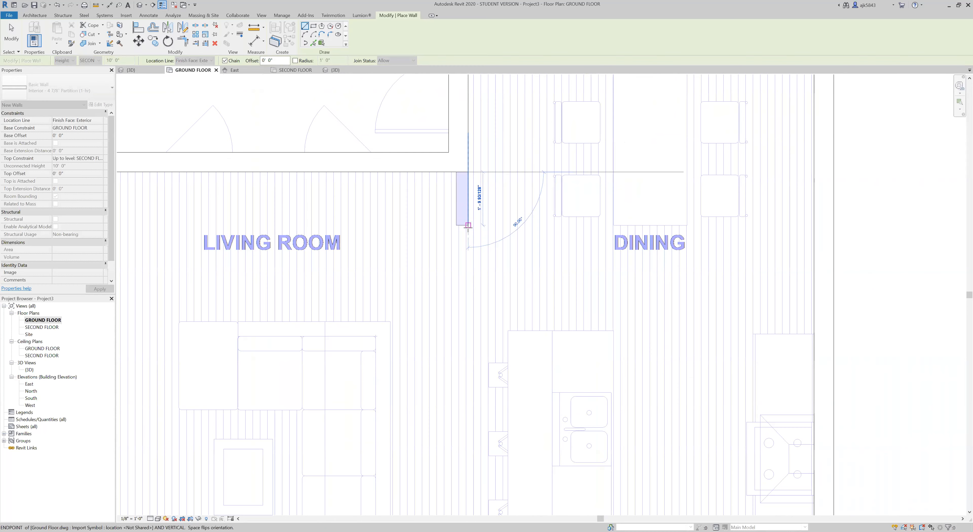
scroll(475, 225, down, 5)
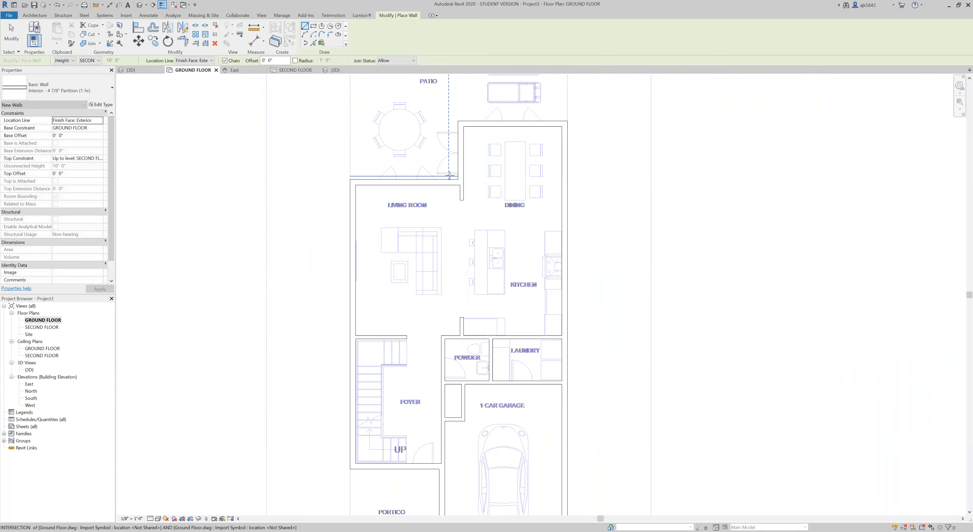
scroll(516, 194, down, 3)
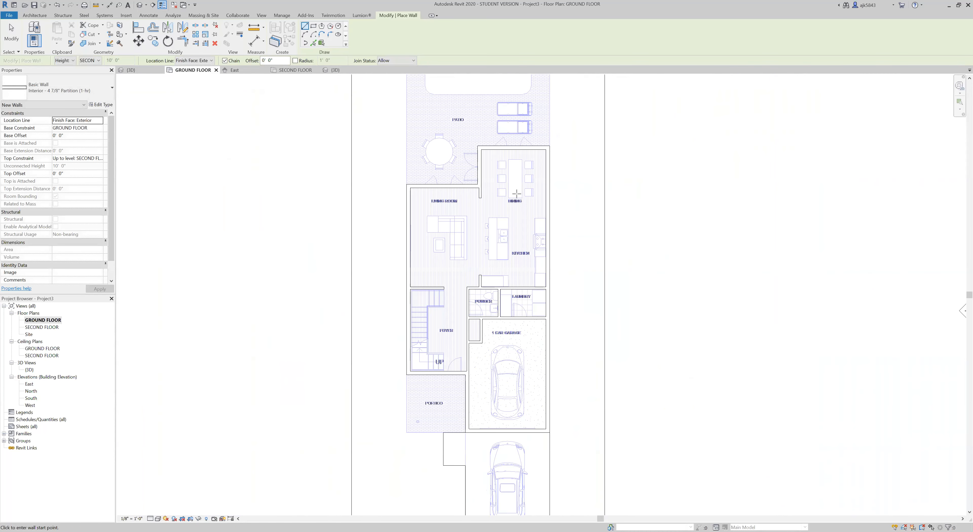
key(Escape)
key(Escape)
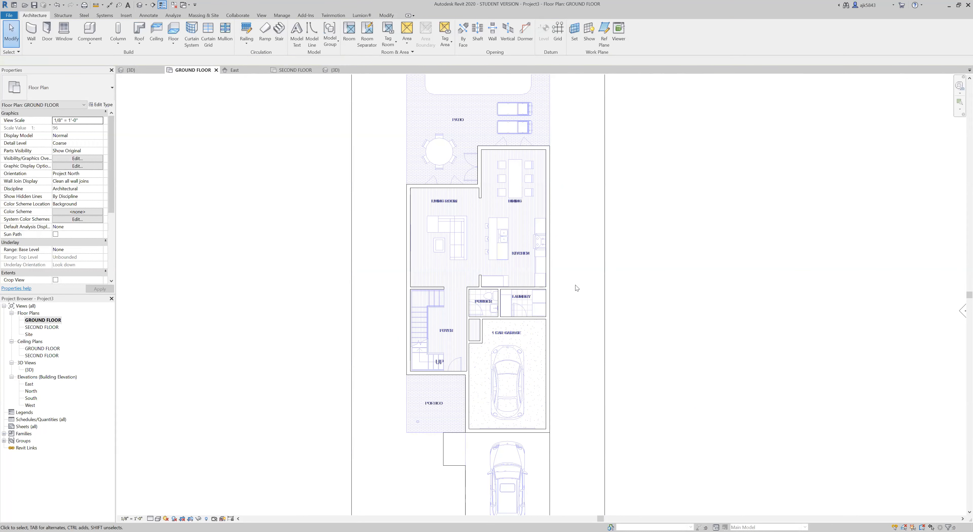
Step: Open the 3D view and inspect the ground floor's exterior walls and interior partitions
scroll(576, 288, up, 2)
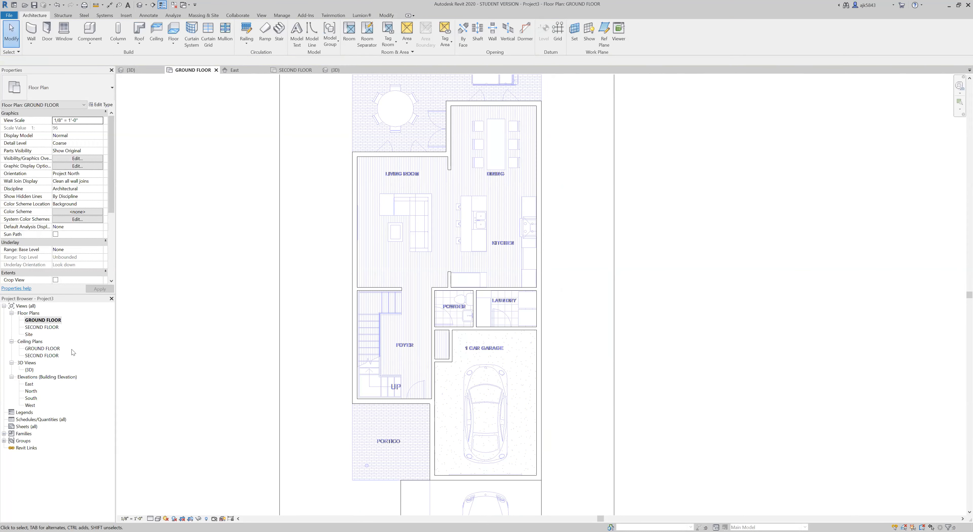
double_click(29, 371)
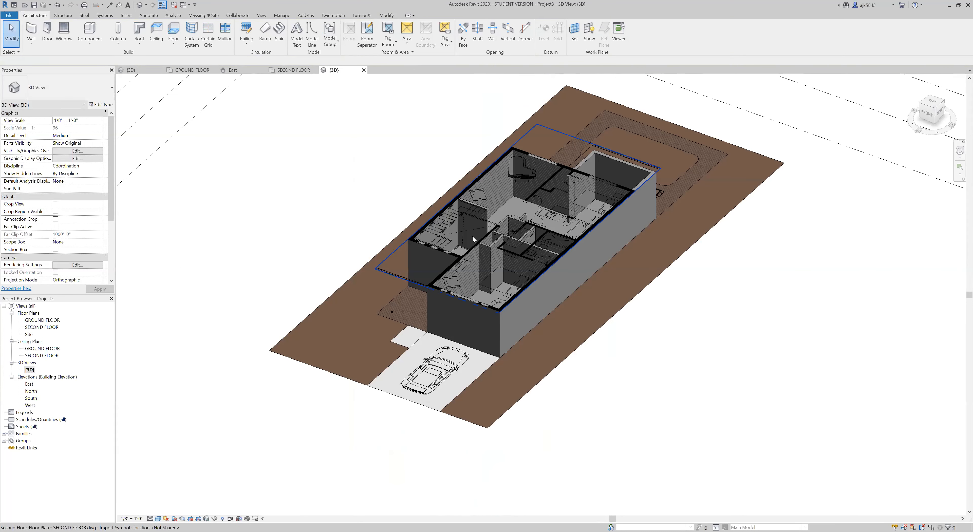
scroll(472, 236, up, 4)
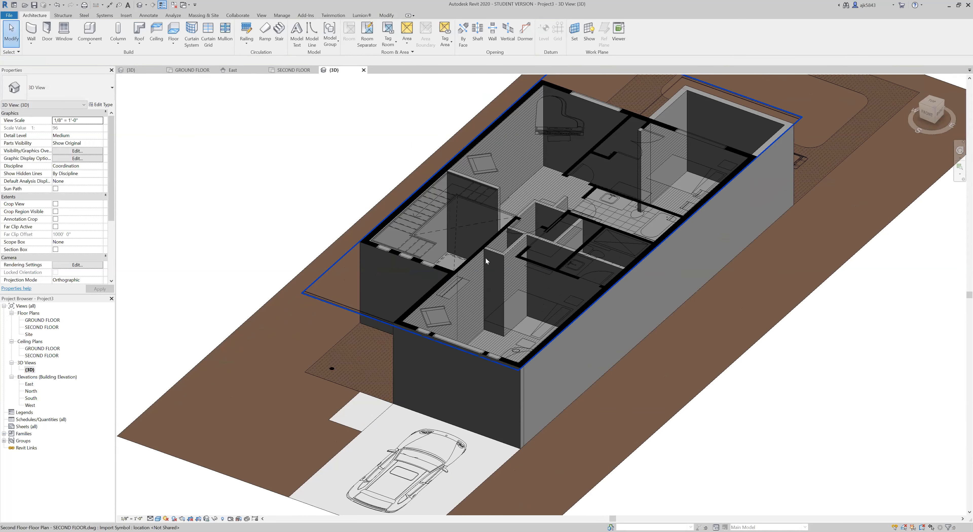
scroll(507, 365, down, 2)
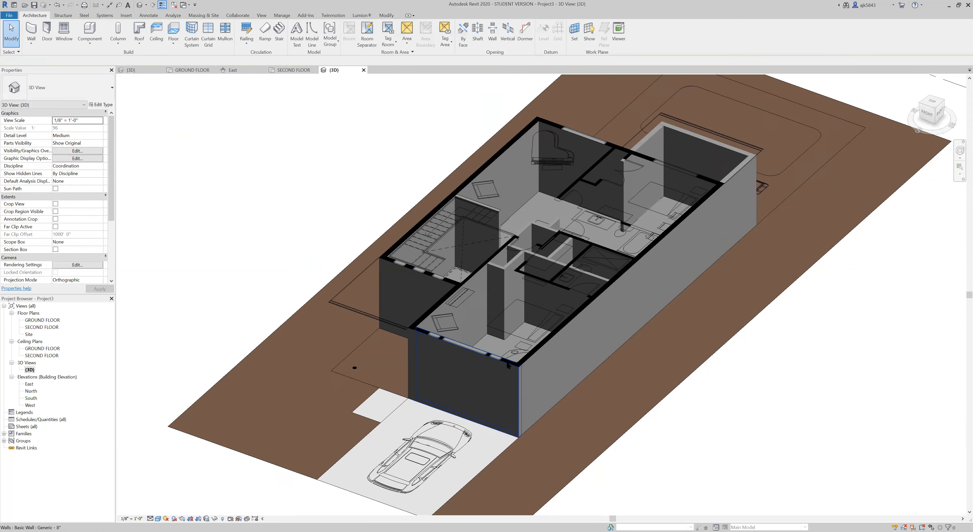
scroll(510, 153, up, 2)
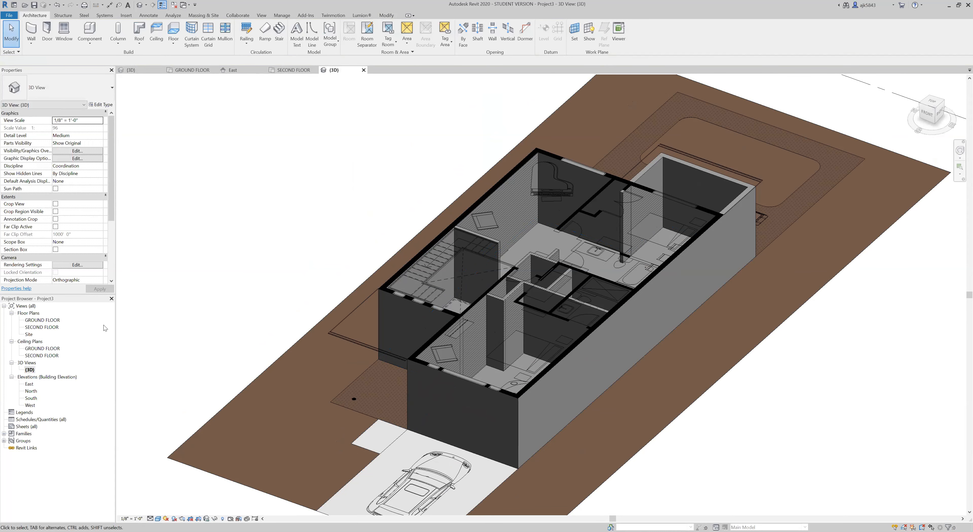
Step: Start an architectural floor sketch on the GROUND FLOOR plan, using straight boundary lines and the Wood Joist 10" - Wood Finish type
double_click(37, 321)
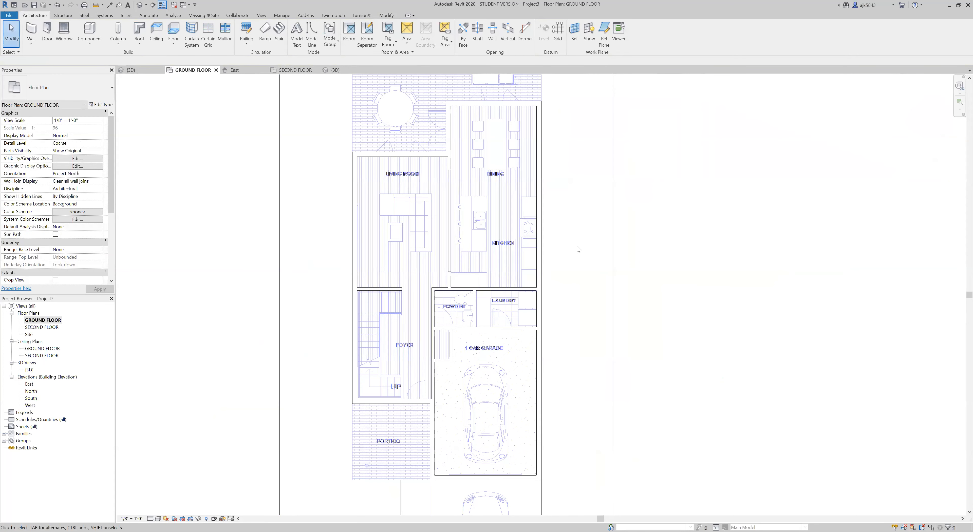
click(174, 47)
click(180, 57)
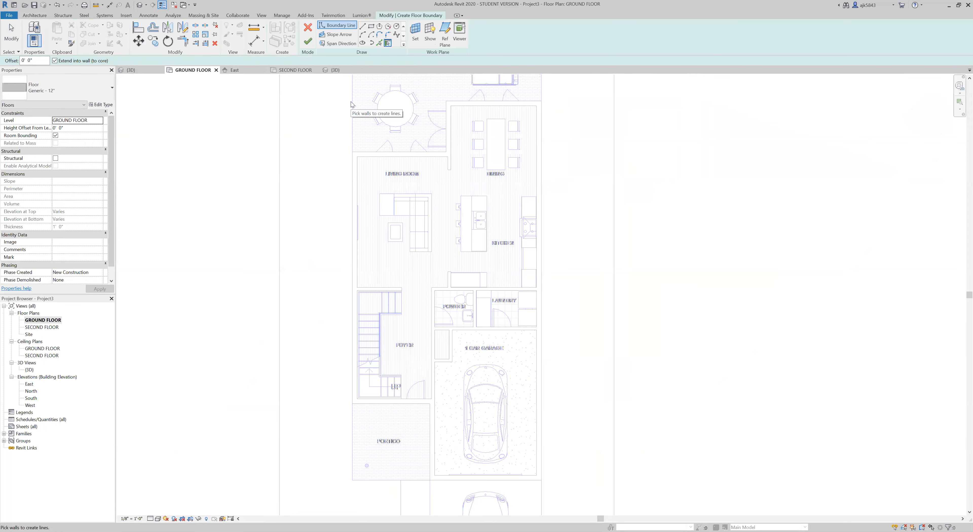
click(365, 28)
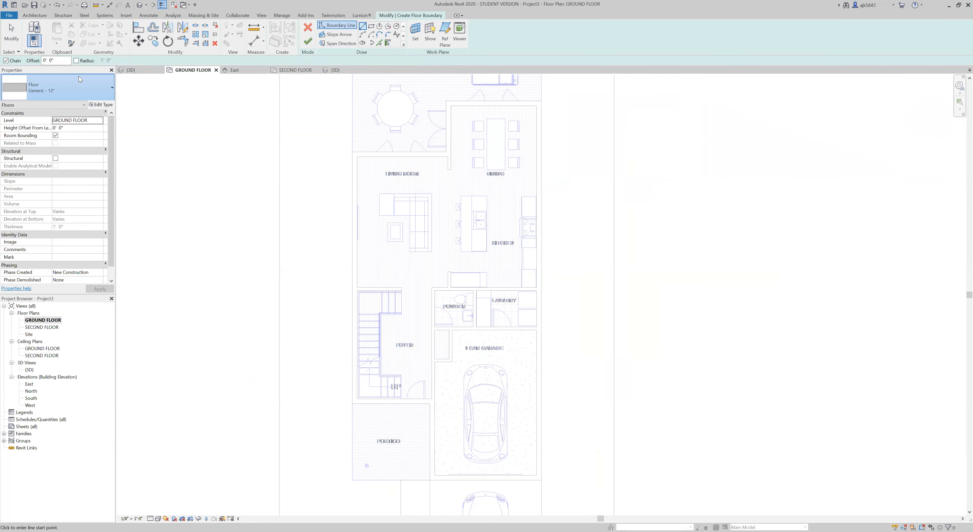
click(71, 91)
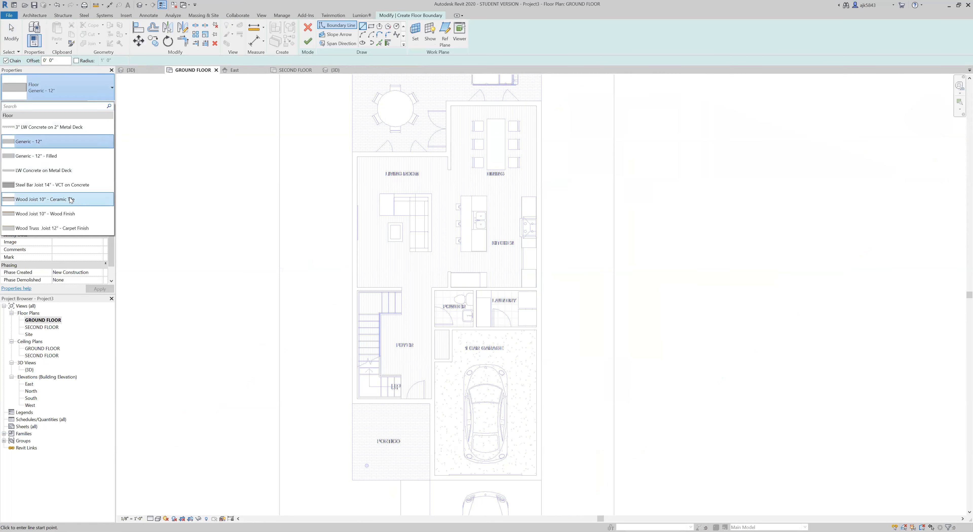
click(31, 210)
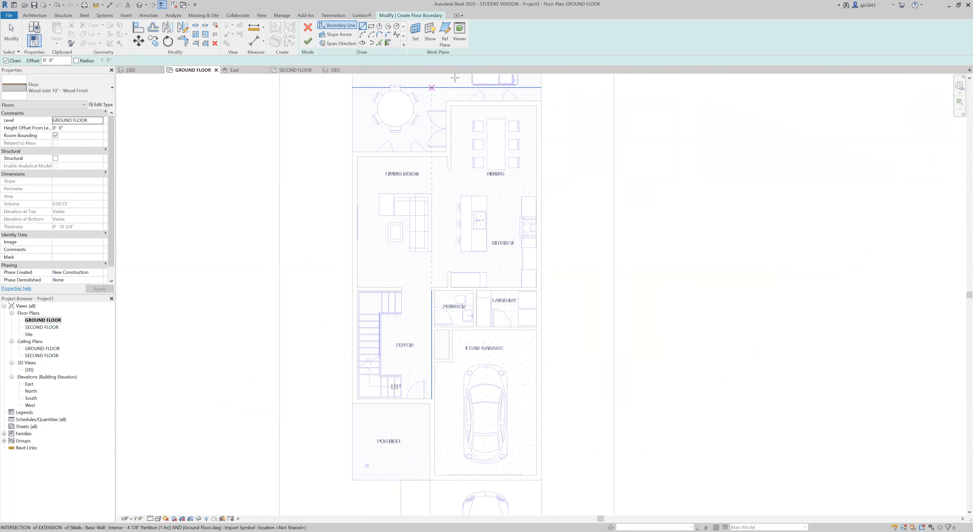
Step: Pick the dining room's patio-side walls, the short partition stub and the living room's patio-side wall as floor boundary lines
scroll(453, 76, up, 3)
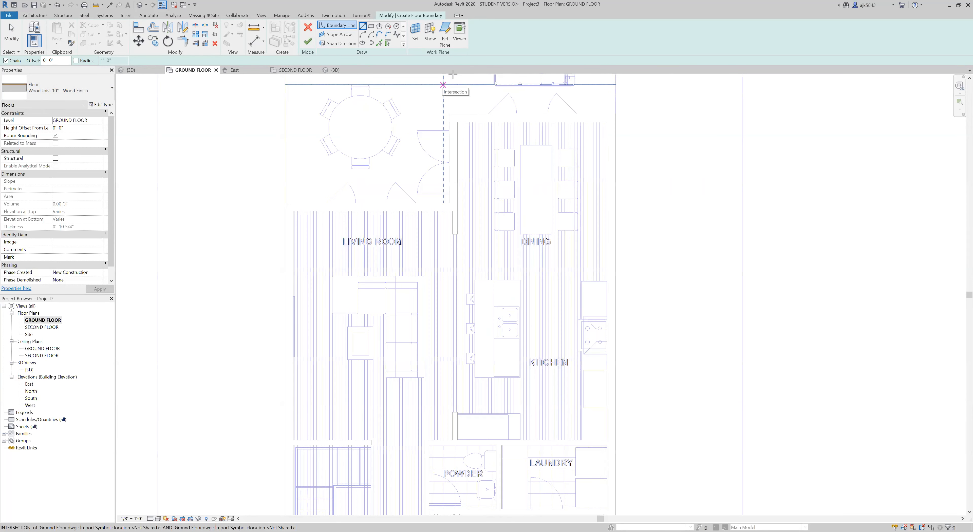
scroll(567, 79, up, 1)
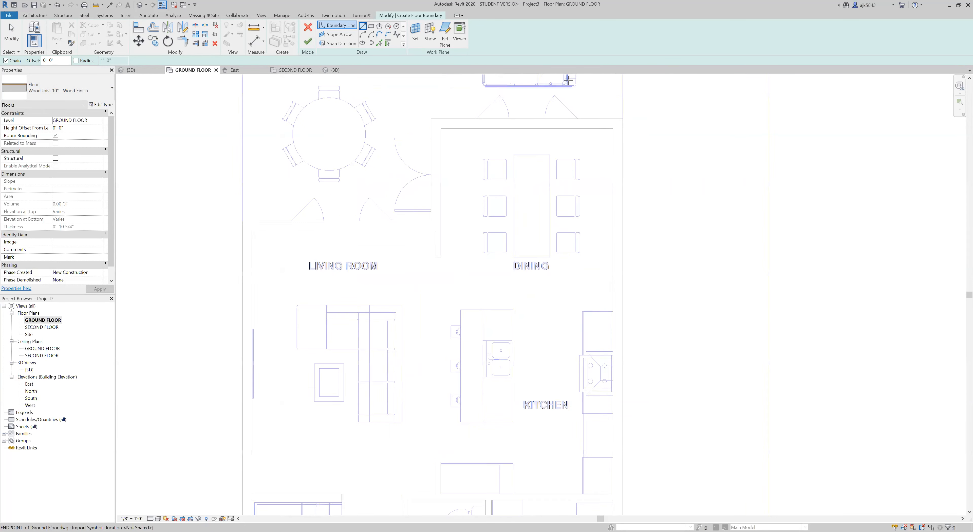
scroll(568, 79, up, 1)
click(379, 43)
click(597, 138)
click(422, 191)
scroll(396, 258, up, 2)
click(431, 290)
click(402, 249)
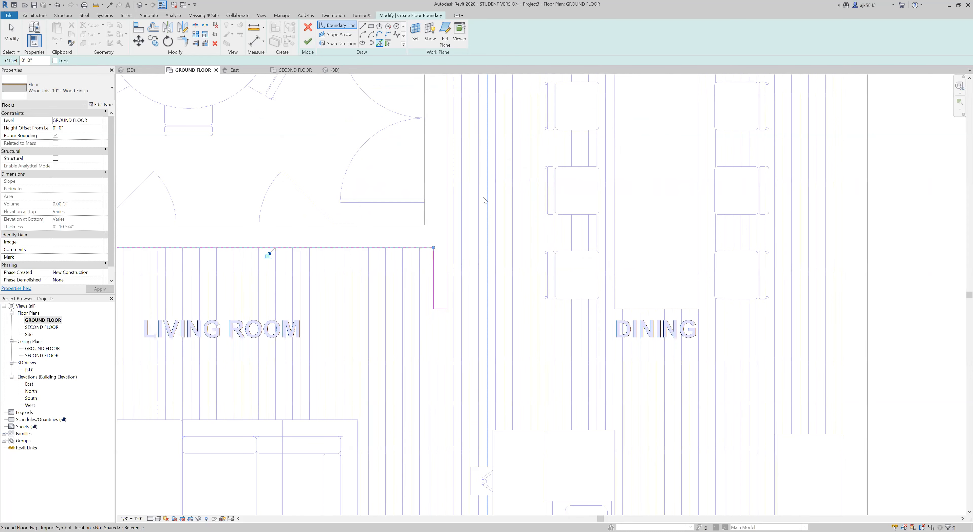
Step: Pick the exterior side wall running along the living room and stairs, and the foyer's portico-side wall, as floor boundary lines
scroll(365, 210, down, 2)
click(249, 277)
scroll(305, 177, down, 2)
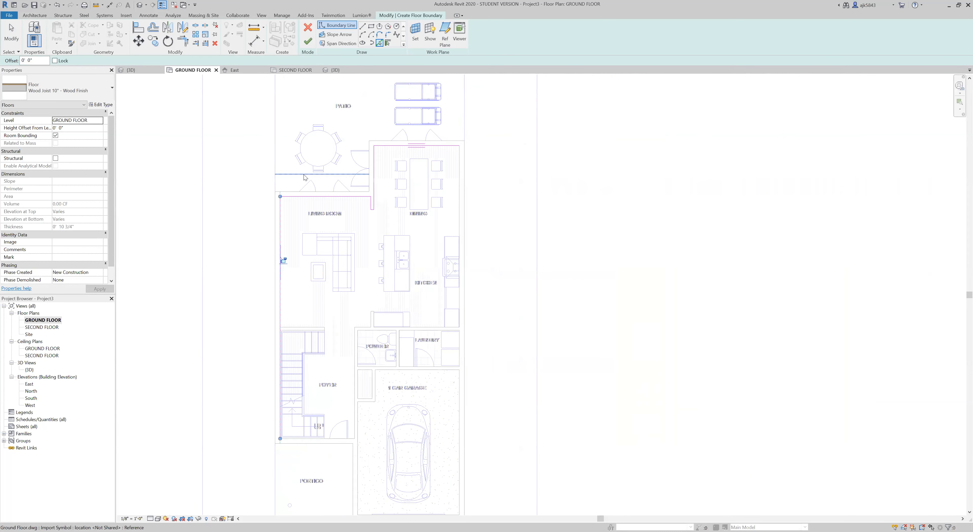
scroll(320, 442, up, 5)
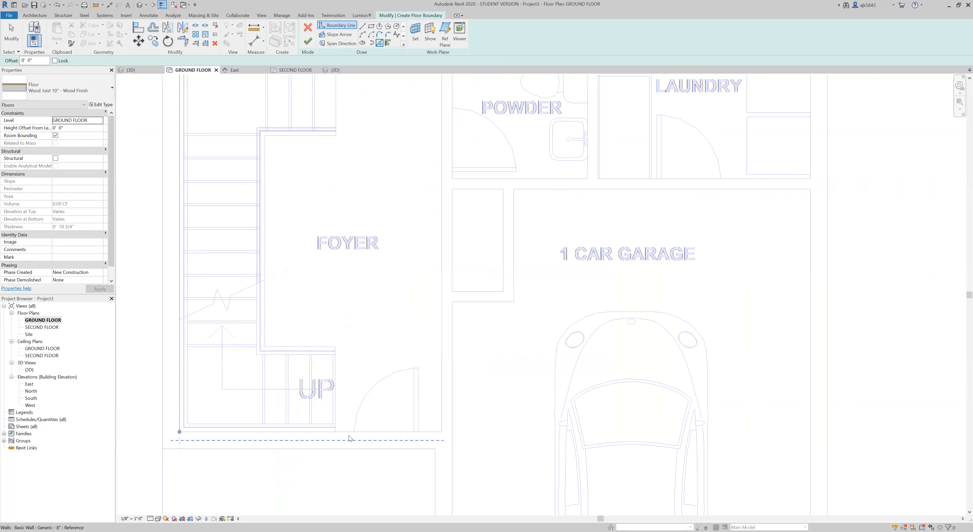
click(327, 439)
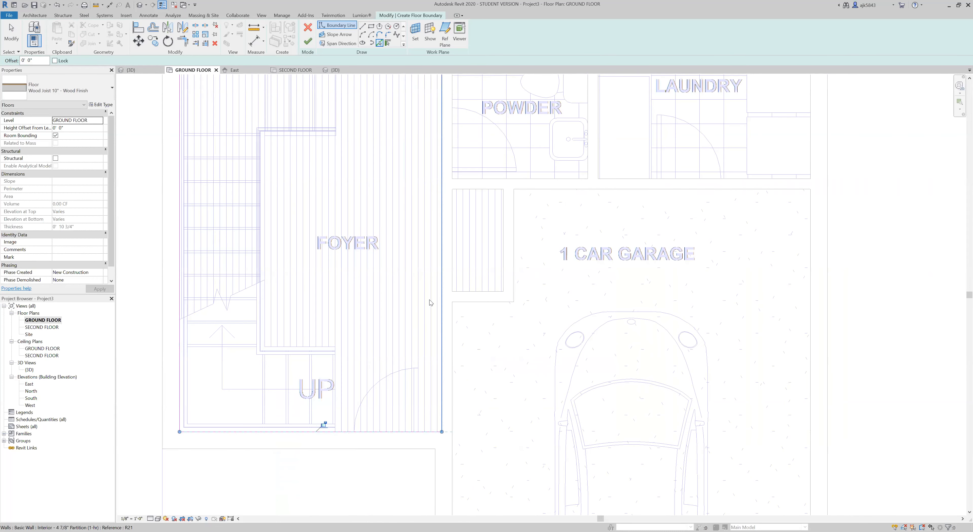
Step: Draw boundary lines from the foyer's entry corner along the garage-side partition and around the small closet's outer sides
click(362, 26)
click(442, 431)
click(443, 290)
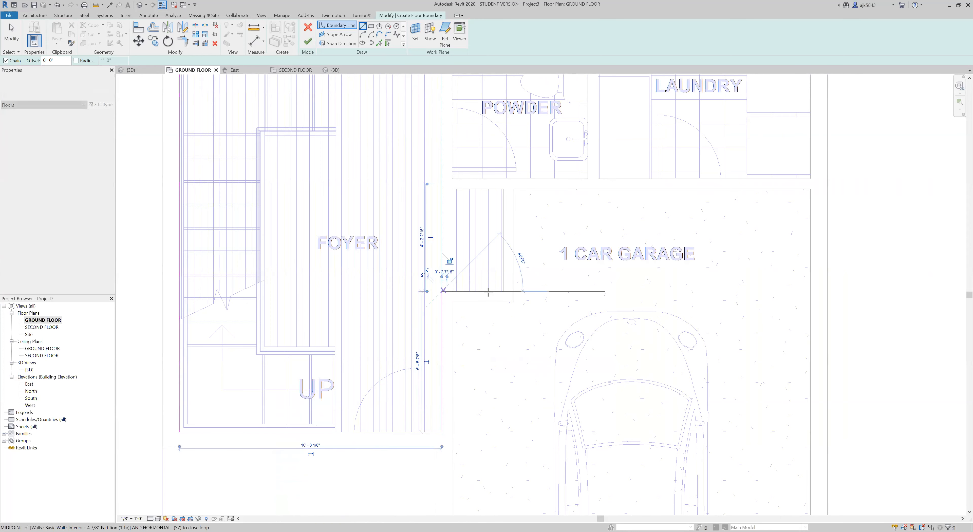
click(503, 291)
click(504, 187)
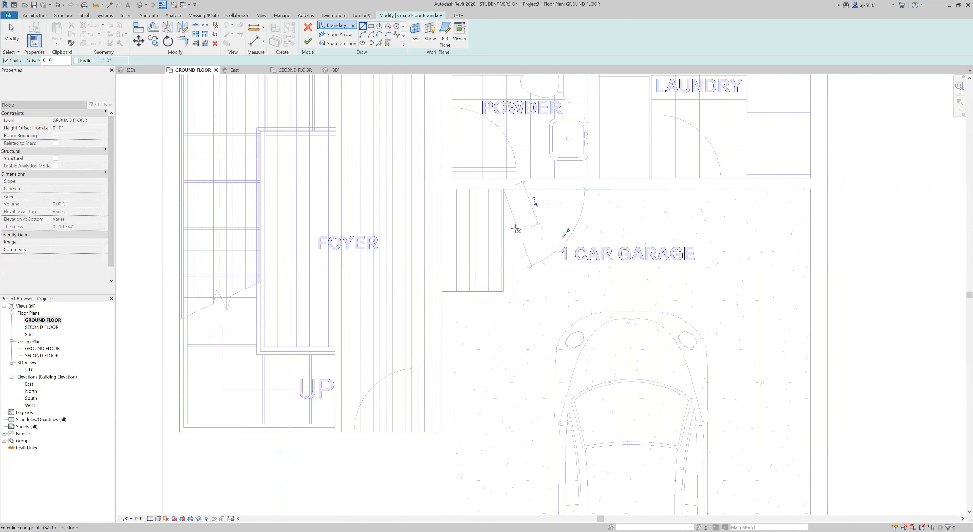
Step: Continue the boundary along the closet's powder-room side and up the powder room's foyer wall to its kitchen-side corner
scroll(480, 286, down, 4)
scroll(518, 163, up, 4)
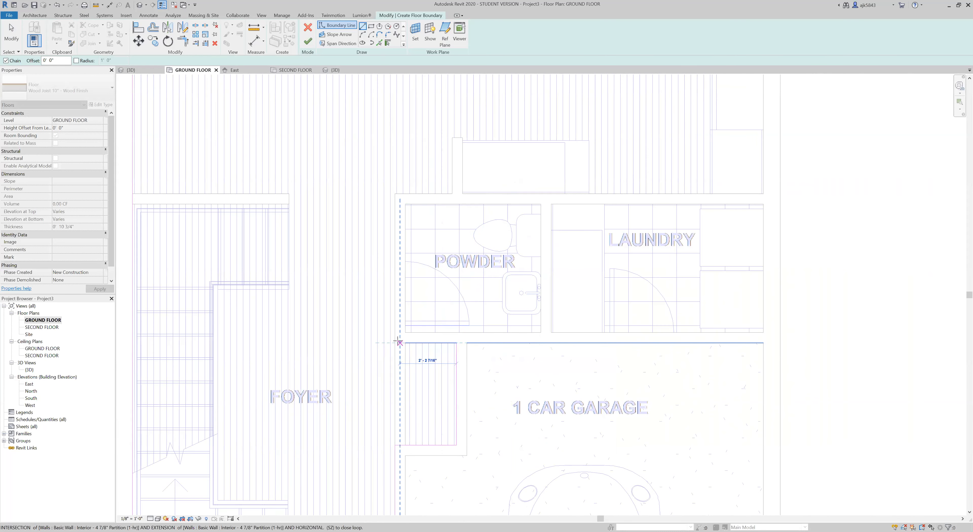
click(405, 342)
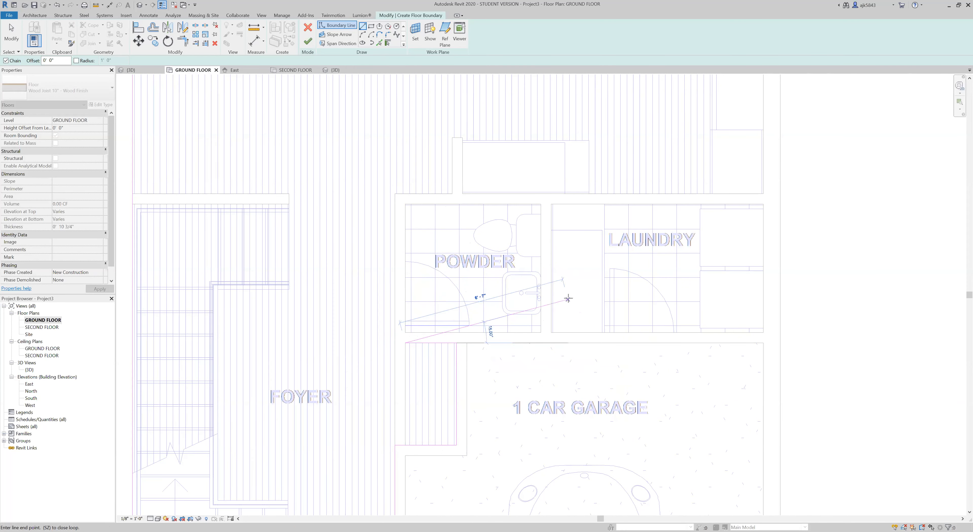
scroll(480, 321, down, 2)
scroll(459, 234, up, 2)
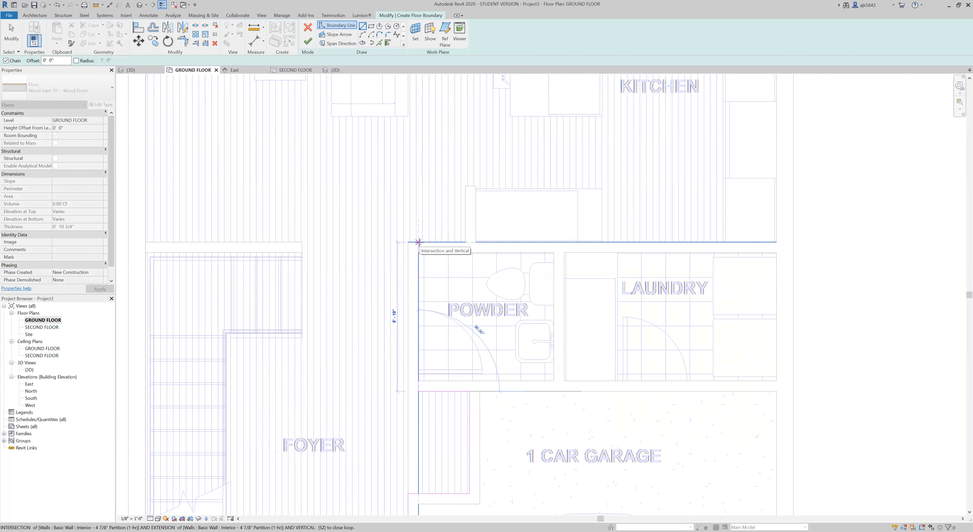
click(418, 252)
Step: Draw the boundary line along the kitchen-side wall of the powder and laundry rooms to the exterior wall
scroll(425, 256, up, 2)
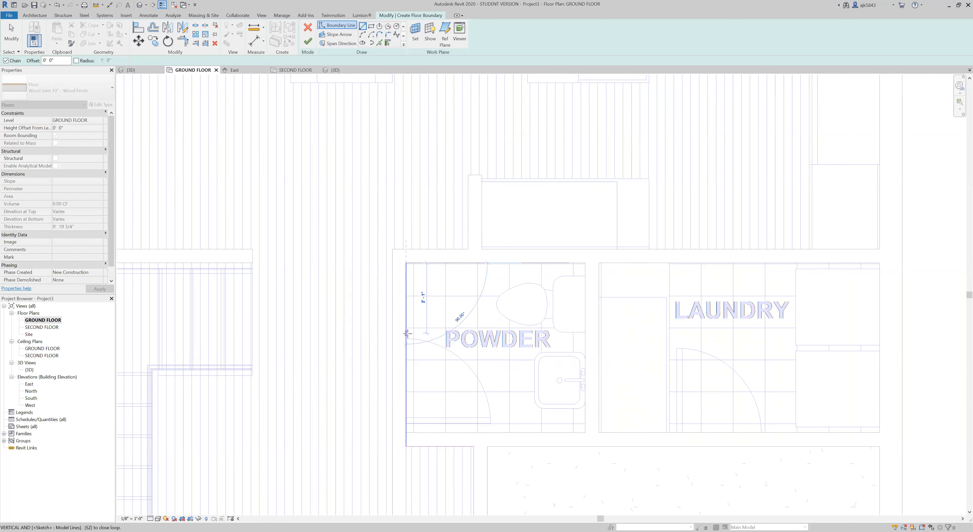
scroll(462, 338, down, 2)
scroll(477, 203, up, 1)
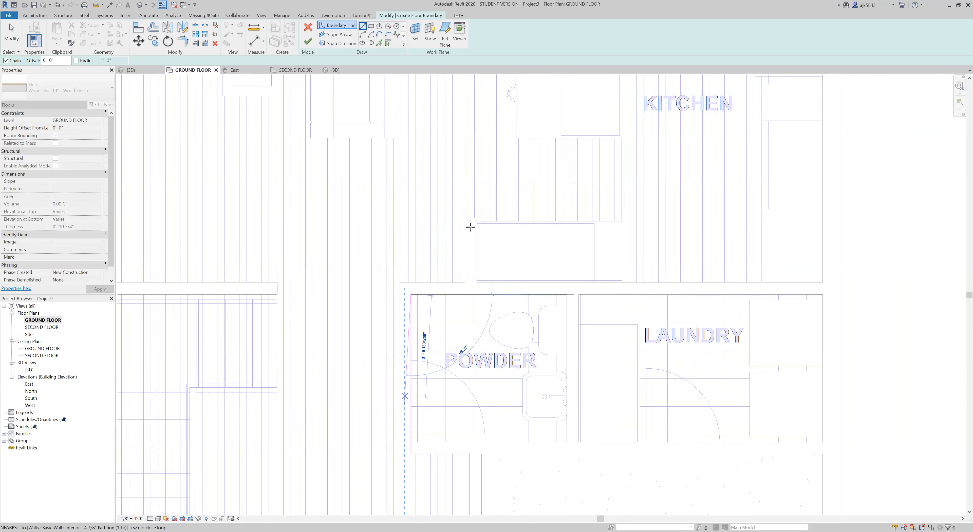
scroll(495, 202, down, 2)
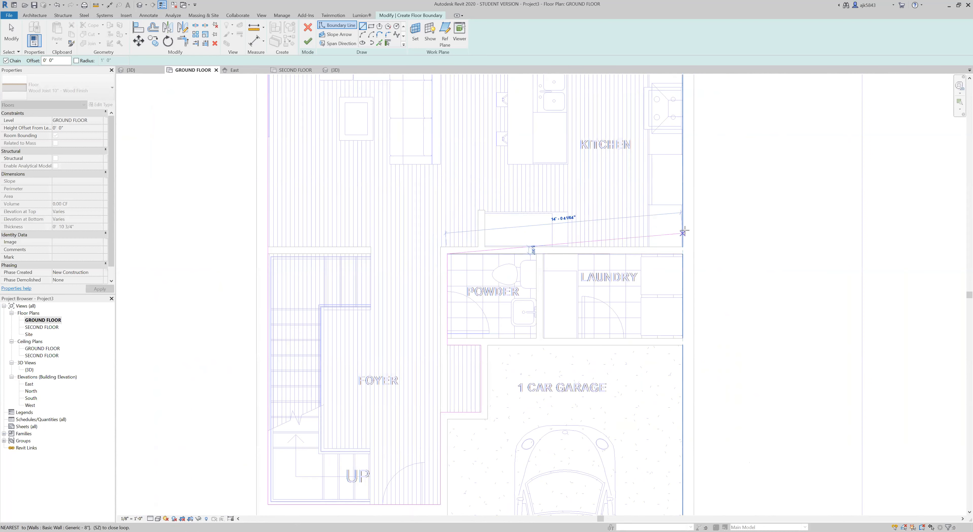
scroll(684, 230, up, 2)
click(680, 276)
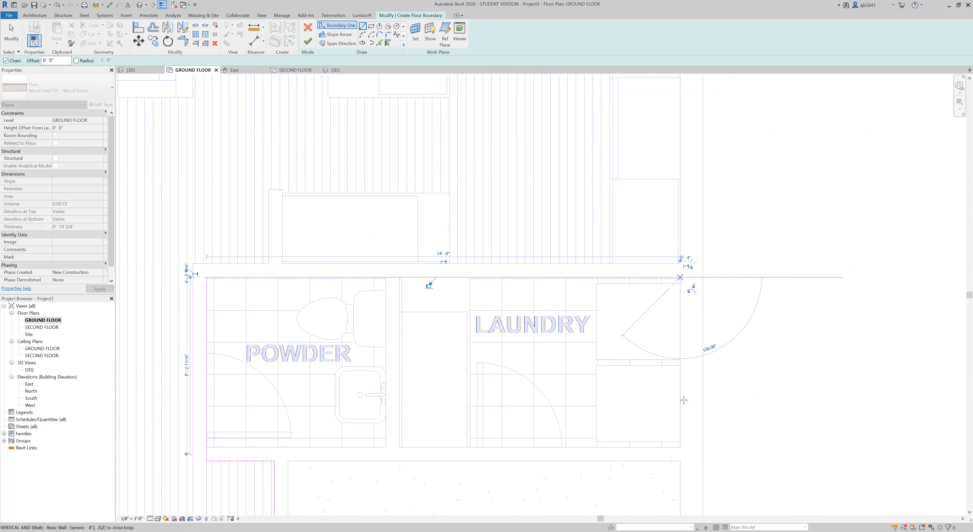
Step: Close the boundary along the kitchen and dining exterior wall up to the dining room's patio corner, and end the line command
scroll(686, 287, down, 3)
scroll(685, 378, down, 2)
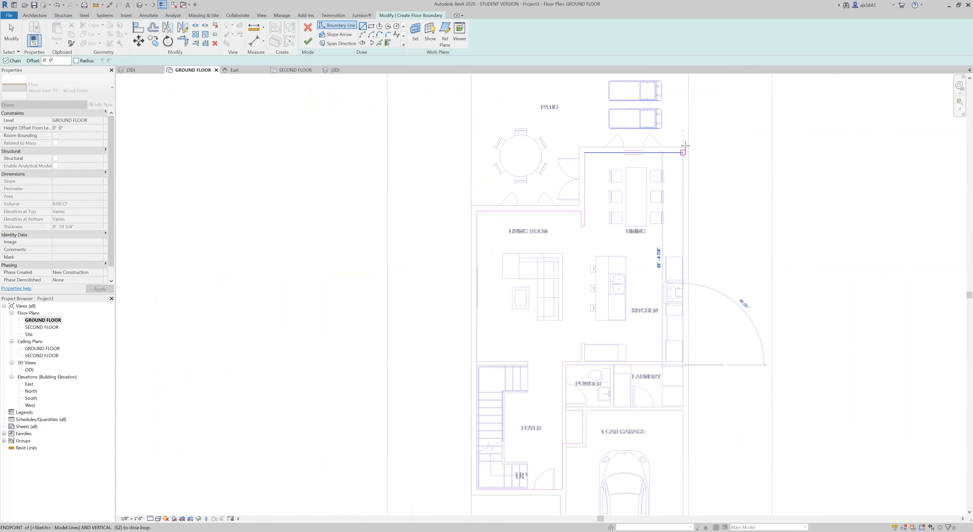
scroll(682, 150, up, 3)
click(680, 158)
scroll(680, 158, down, 3)
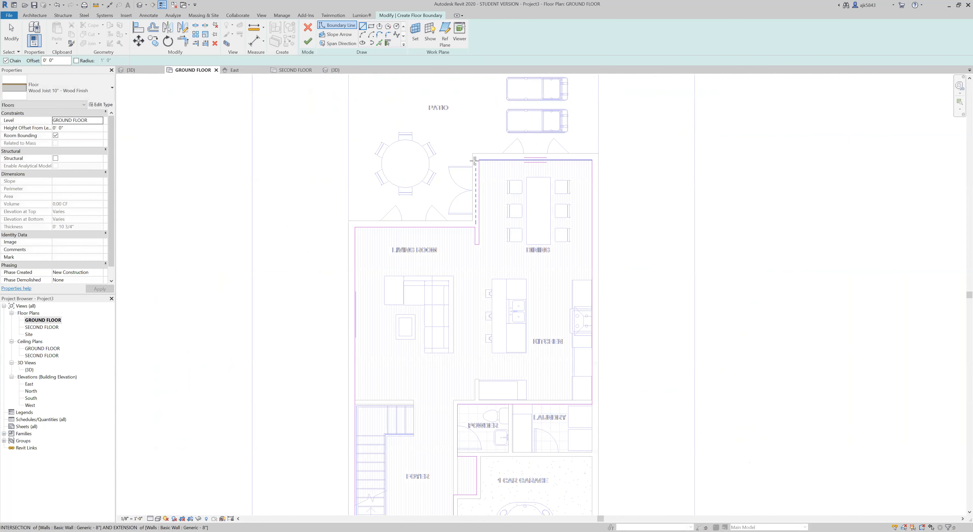
scroll(518, 302, down, 1)
scroll(518, 303, up, 2)
key(Escape)
key(Escape)
middle_drag(571, 252, 610, 292)
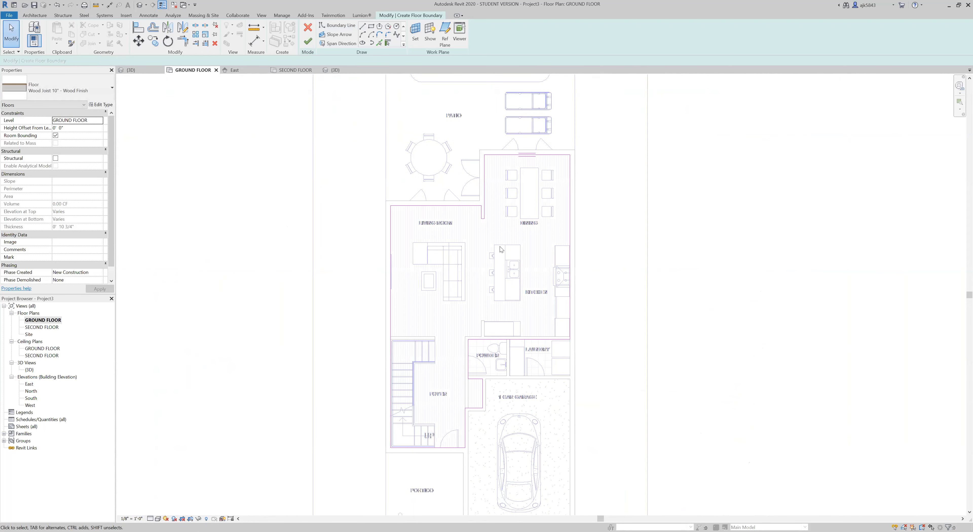
Step: Remove the living room's patio-side boundary line, try to finish the floor sketch, and return to sketching
scroll(501, 249, up, 1)
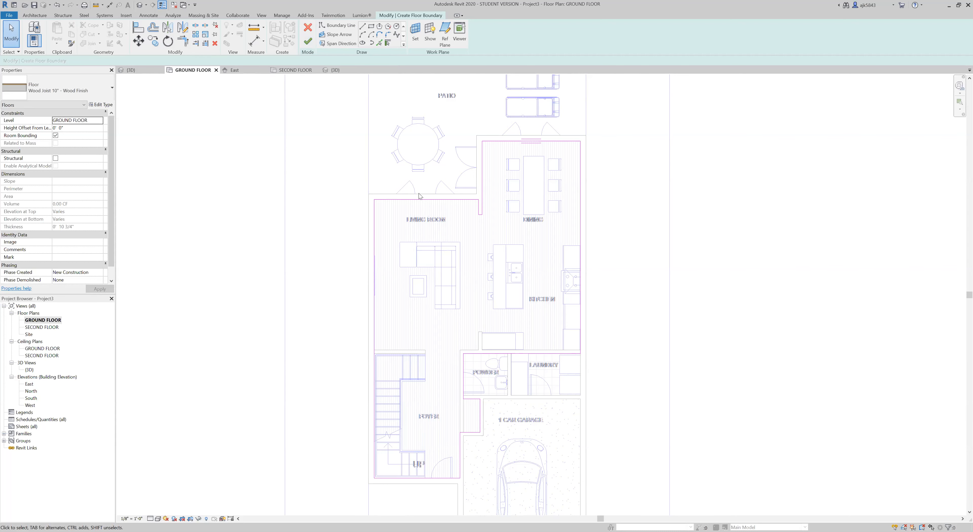
scroll(408, 176, up, 1)
click(440, 208)
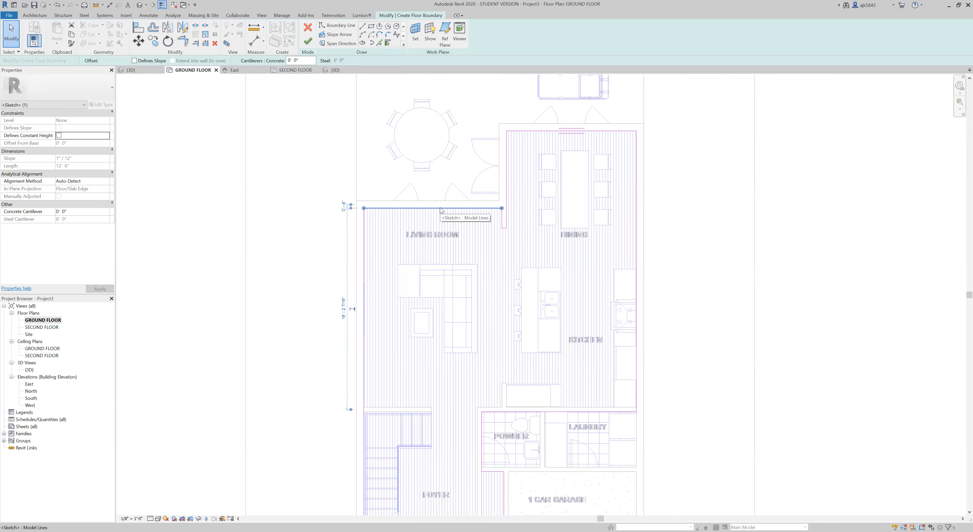
key(Escape)
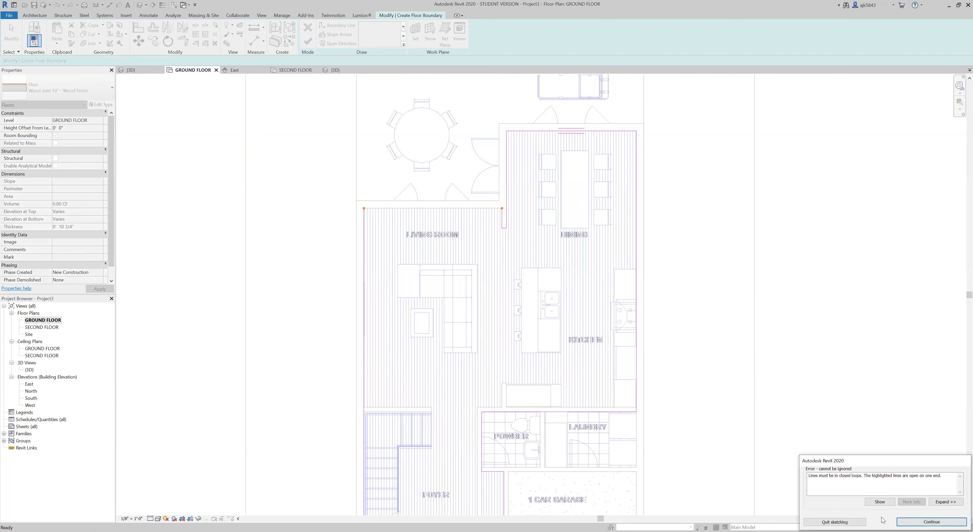
click(817, 476)
click(848, 399)
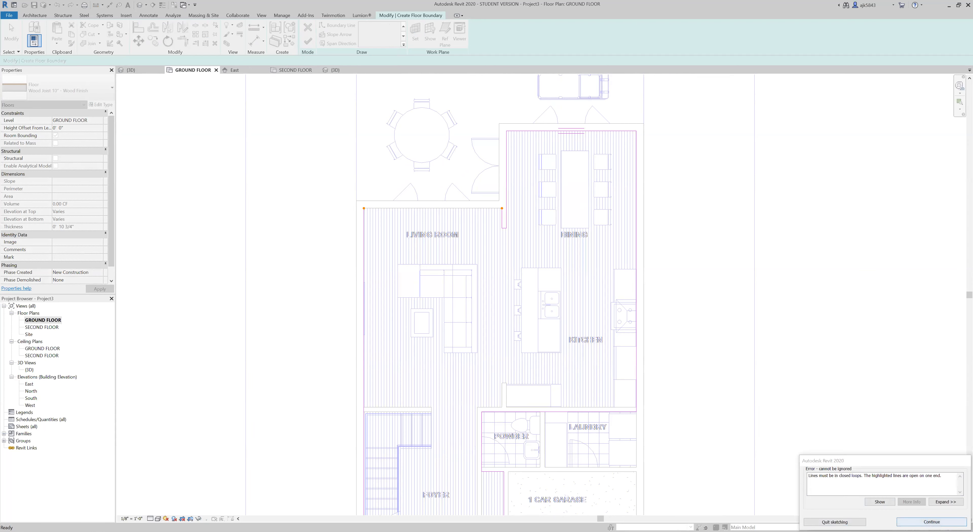
click(931, 522)
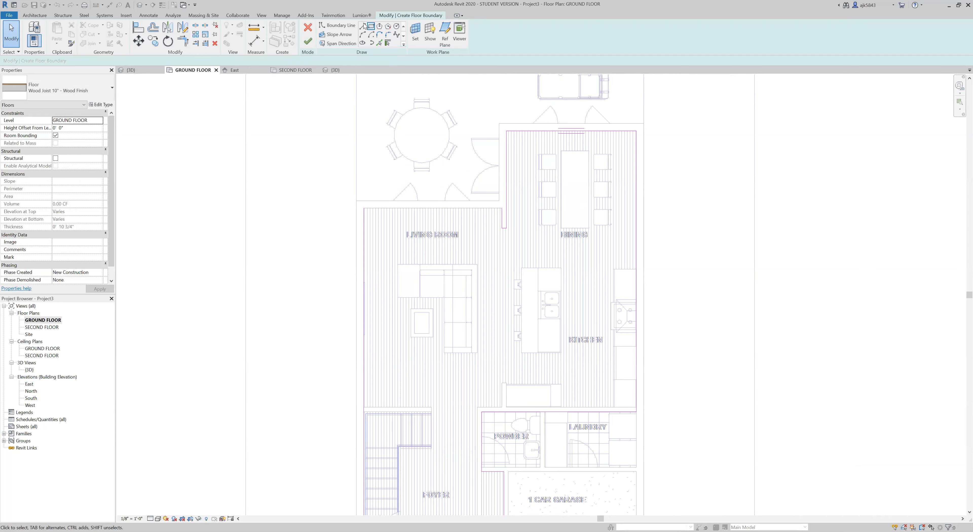
Step: Pick the living room's patio-side wall line again to close the boundary loop, and finish the wood floor
click(378, 43)
scroll(451, 203, up, 3)
click(445, 212)
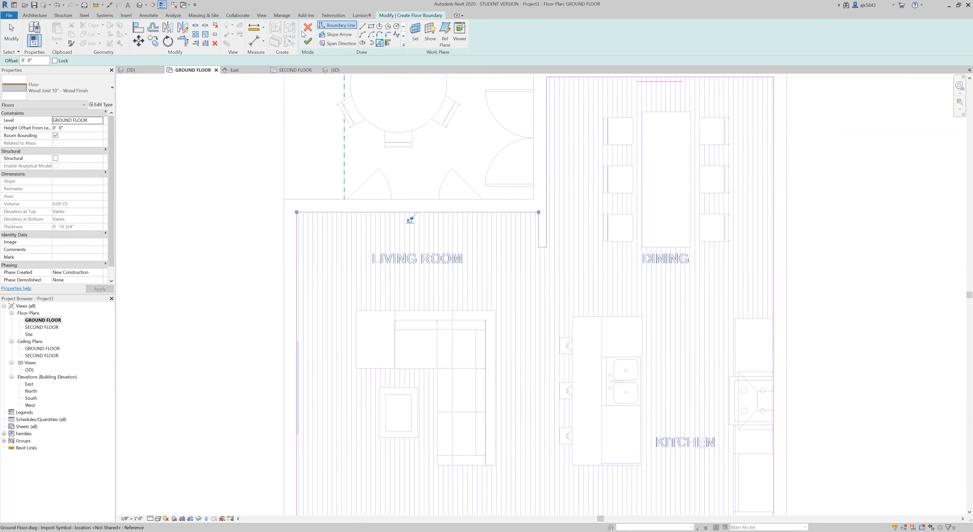
scroll(451, 208, down, 5)
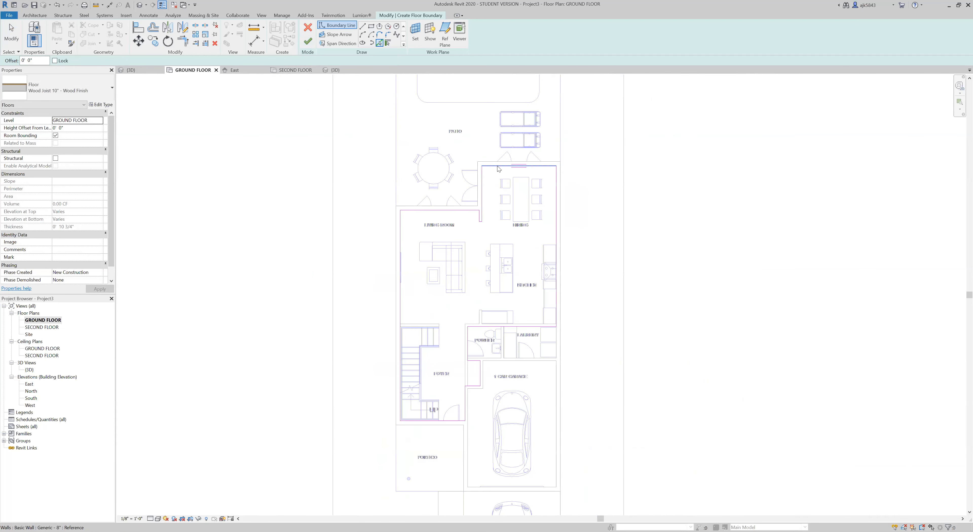
click(497, 166)
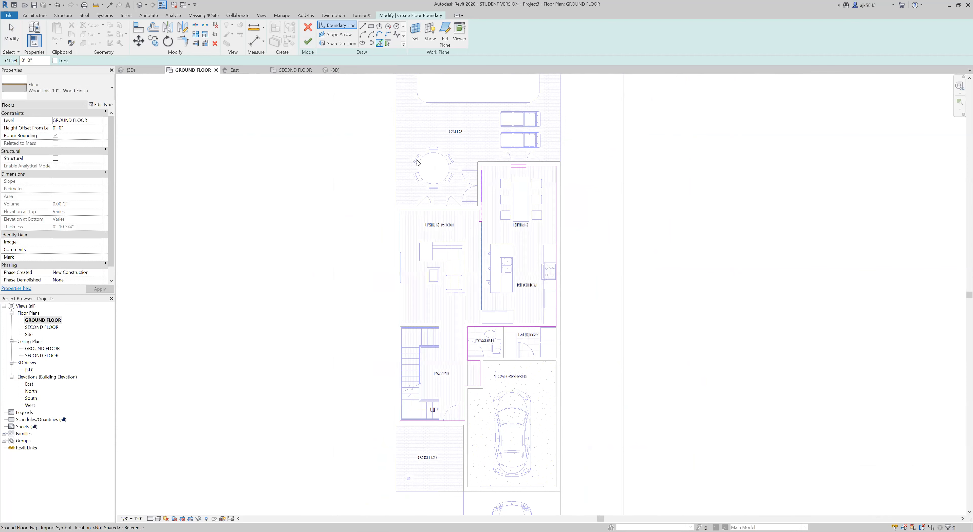
click(311, 44)
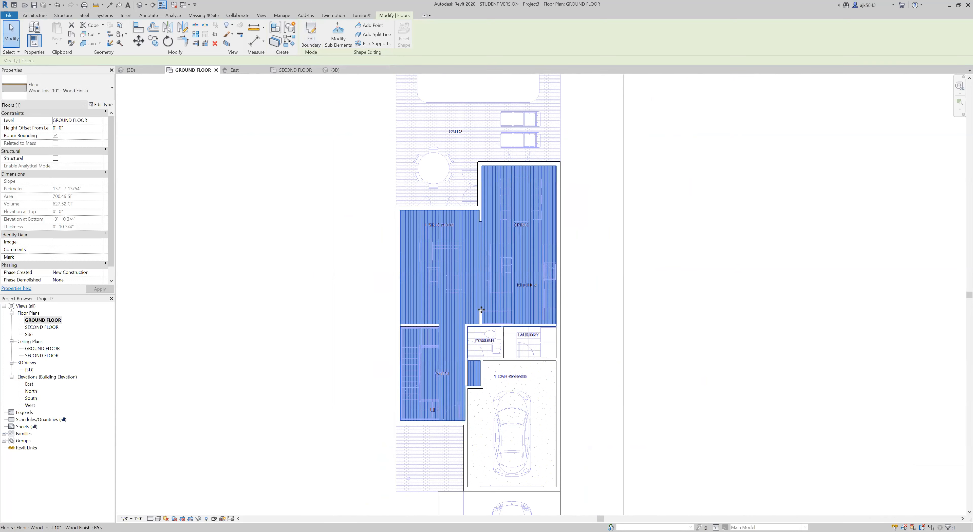
Step: Deselect the finished floor, examine its coverage in the plan, and select it again
key(Escape)
scroll(490, 246, down, 2)
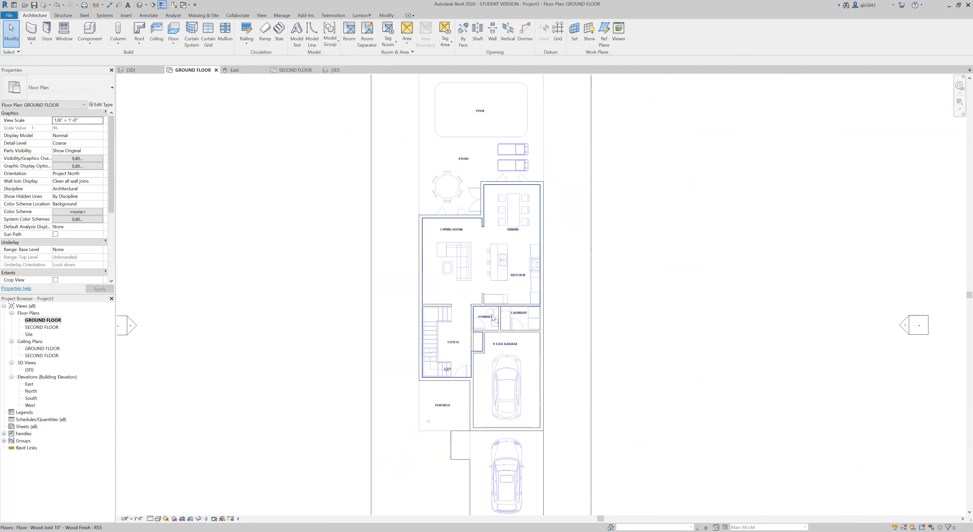
scroll(492, 318, up, 2)
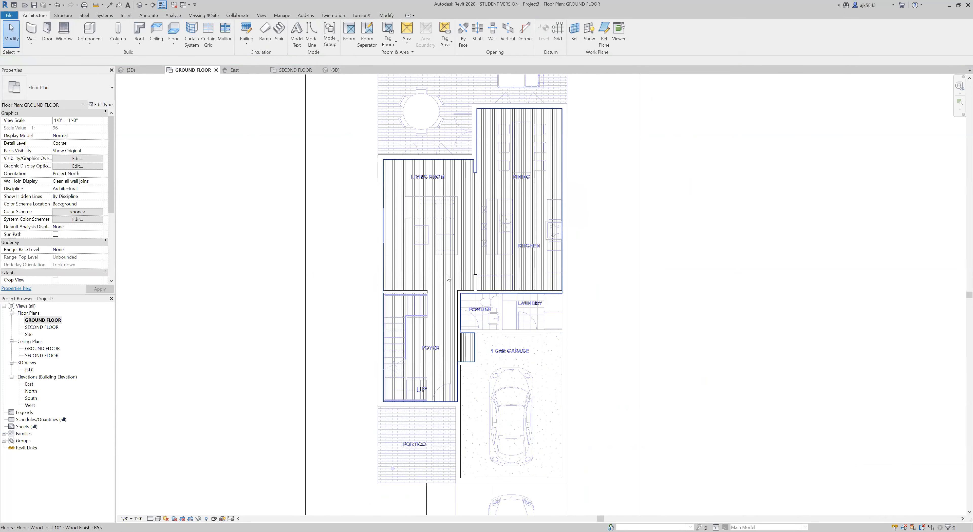
scroll(448, 277, up, 2)
click(437, 276)
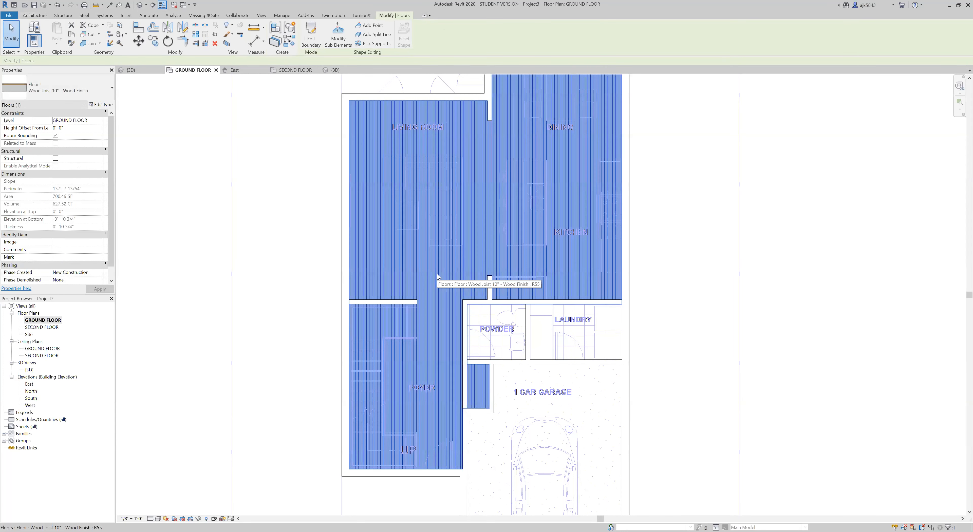
Step: Deselect the floor, open the 3D view, and examine the wood floor's coverage inside the house from above
key(Escape)
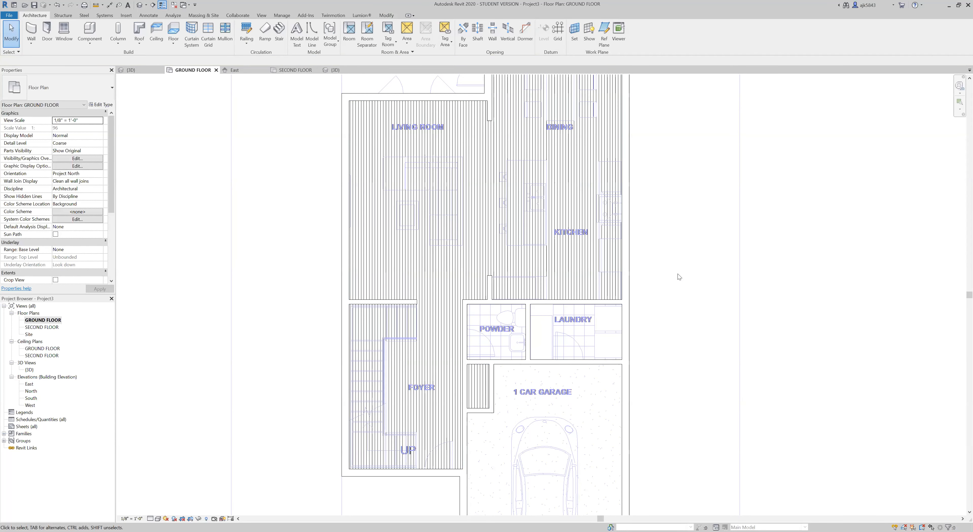
double_click(30, 369)
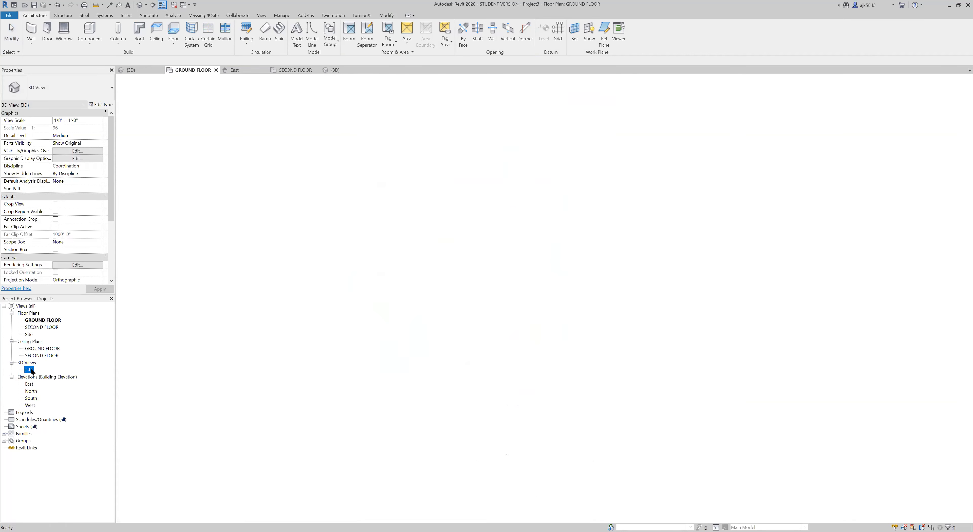
scroll(475, 217, up, 5)
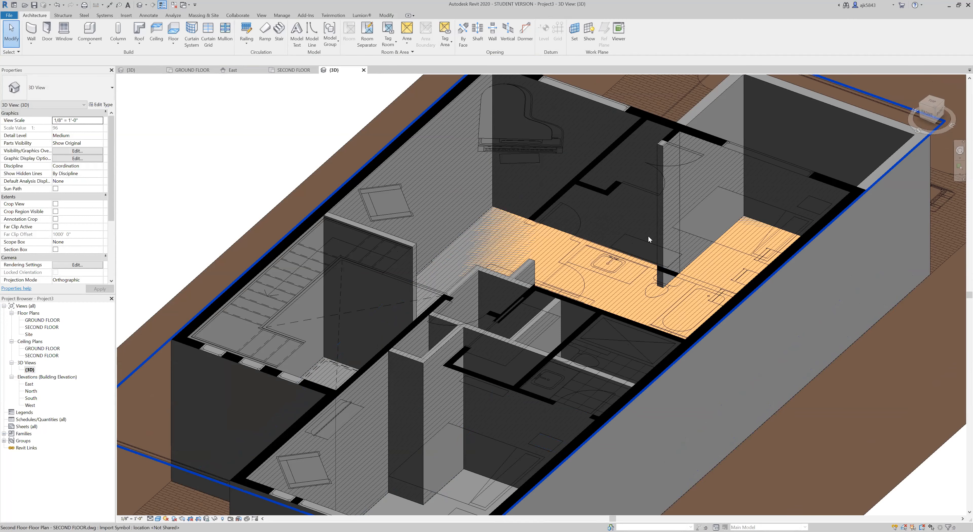
scroll(647, 234, down, 4)
mouse_move(541, 291)
shift+middle_down()
mouse_move(680, 389)
mouse_move(638, 322)
mouse_move(642, 307)
mouse_move(545, 333)
mouse_move(529, 239)
shift+middle_up()
scroll(643, 308, down, 4)
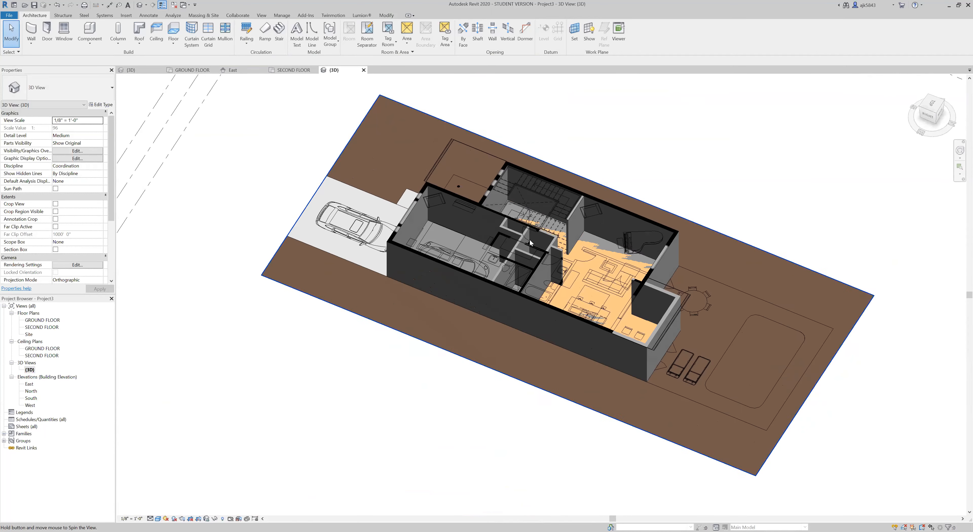
scroll(587, 244, up, 6)
shift+middle_drag(587, 245, 516, 263)
scroll(578, 361, down, 3)
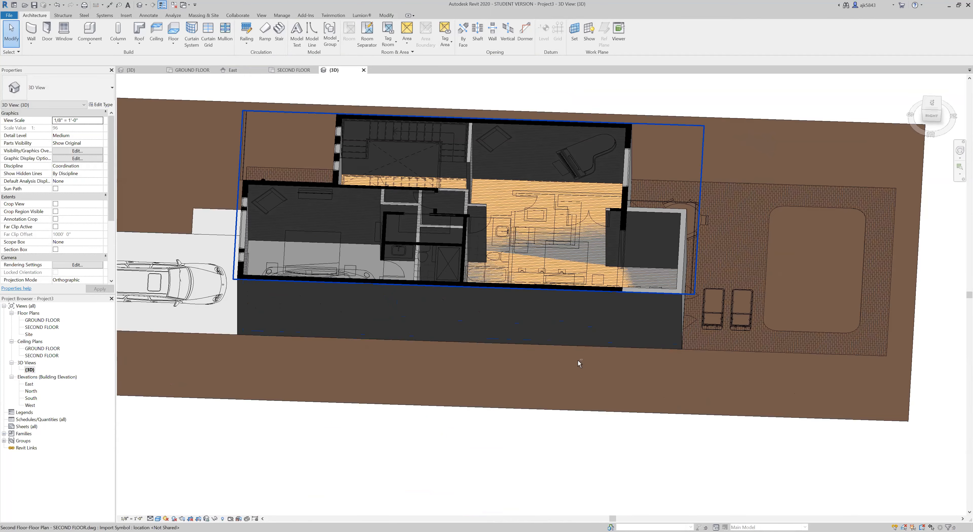
scroll(580, 328, up, 2)
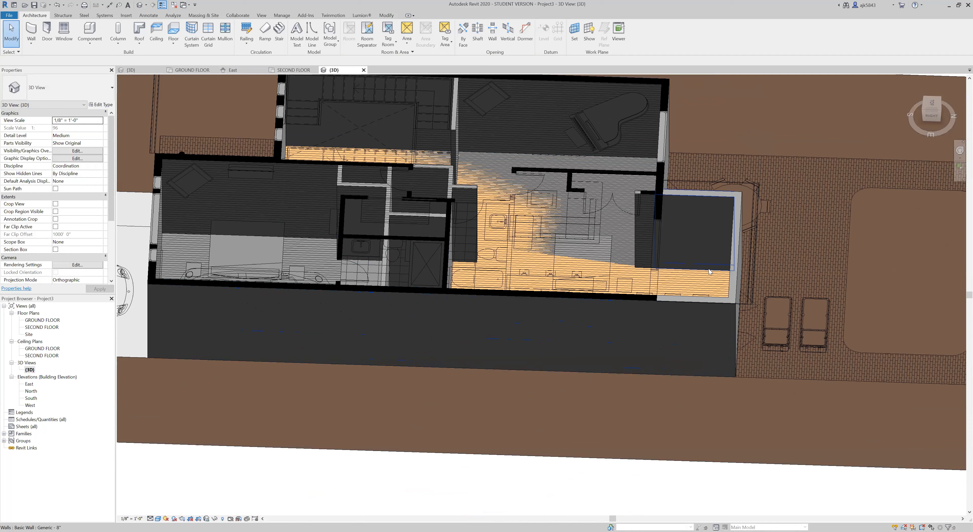
Step: Inspect the type properties of the wood floor in the 3D view, and close them without changes
click(709, 272)
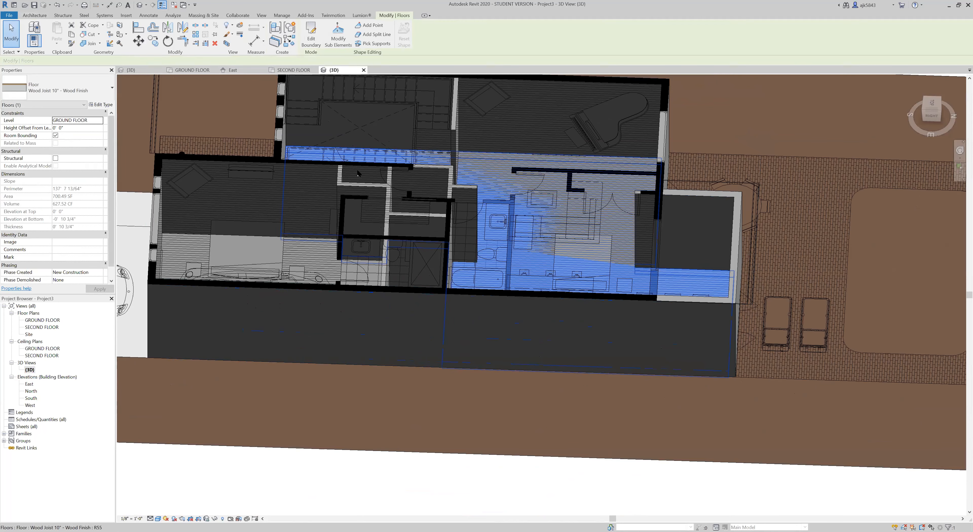
click(99, 106)
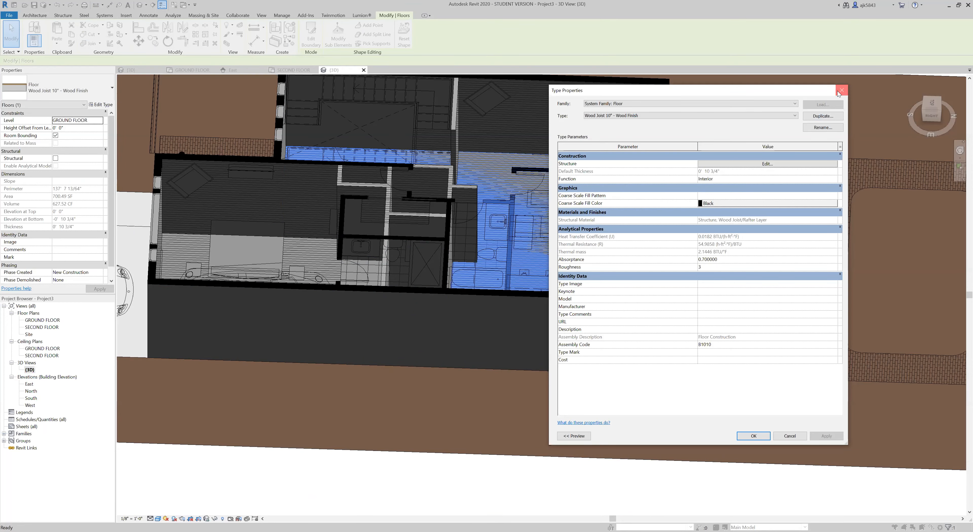
click(841, 90)
key(Escape)
Step: Select the building pad from below the house and set its height offset from level to -0' 10 3/4"
scroll(602, 401, down, 3)
shift+middle_drag(602, 401, 689, 342)
scroll(688, 342, up, 3)
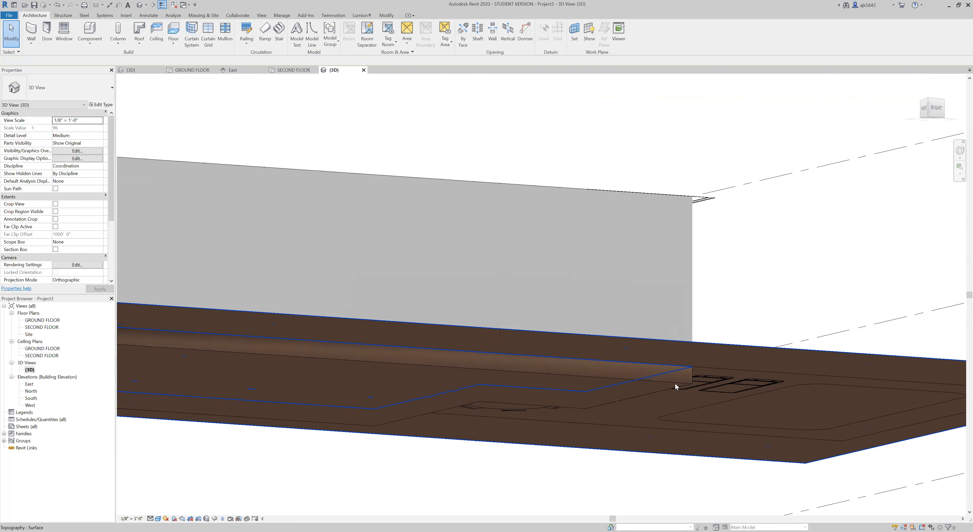
click(664, 382)
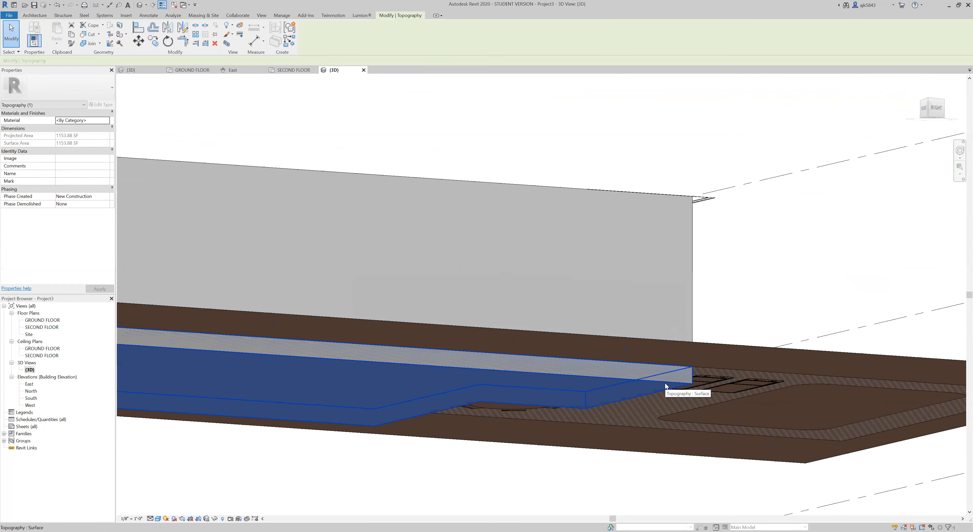
key(Escape)
click(664, 382)
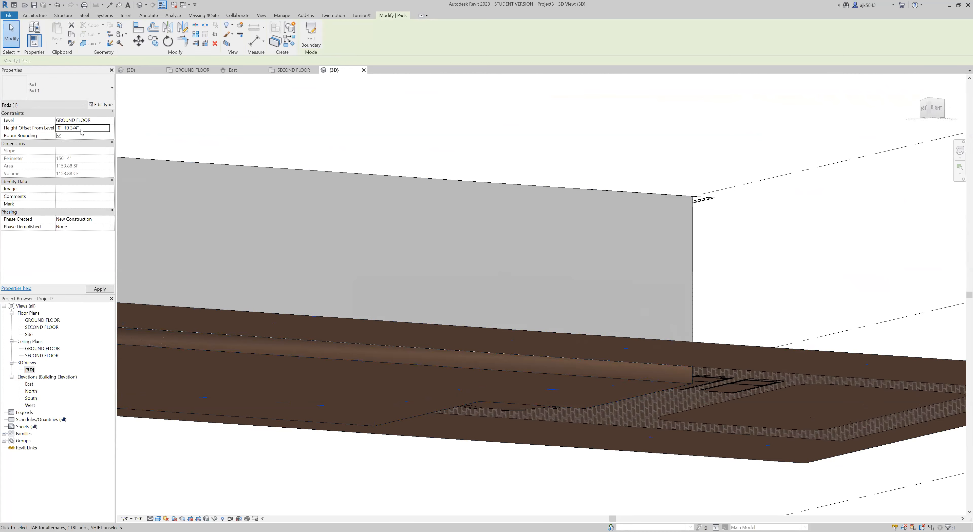
key(Escape)
Step: Examine the wood floor from above in 3D, and return to the GROUND FLOOR plan around the living room and kitchen
mouse_move(659, 350)
shift+middle_down()
mouse_move(776, 315)
mouse_move(690, 529)
mouse_move(738, 397)
mouse_move(649, 334)
shift+middle_up()
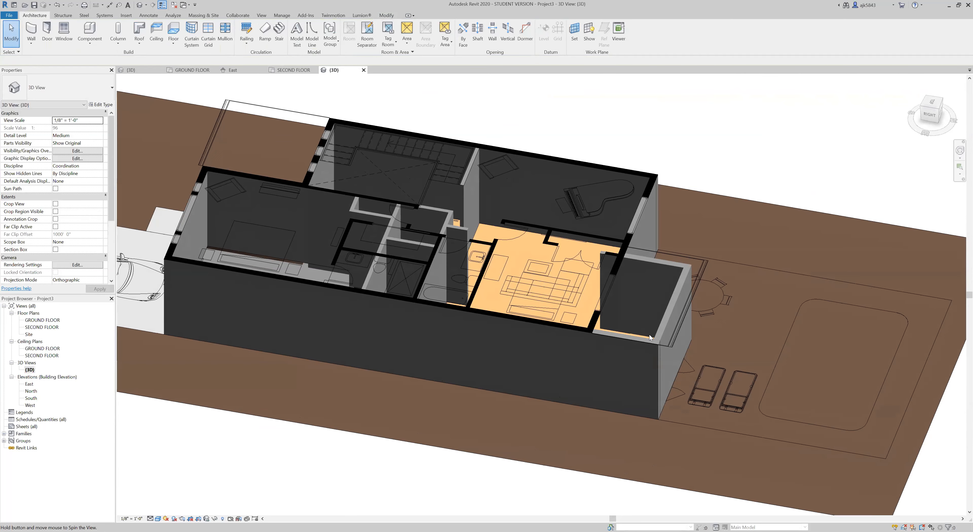
scroll(582, 433, up, 5)
shift+middle_drag(583, 433, 728, 341)
scroll(580, 417, up, 3)
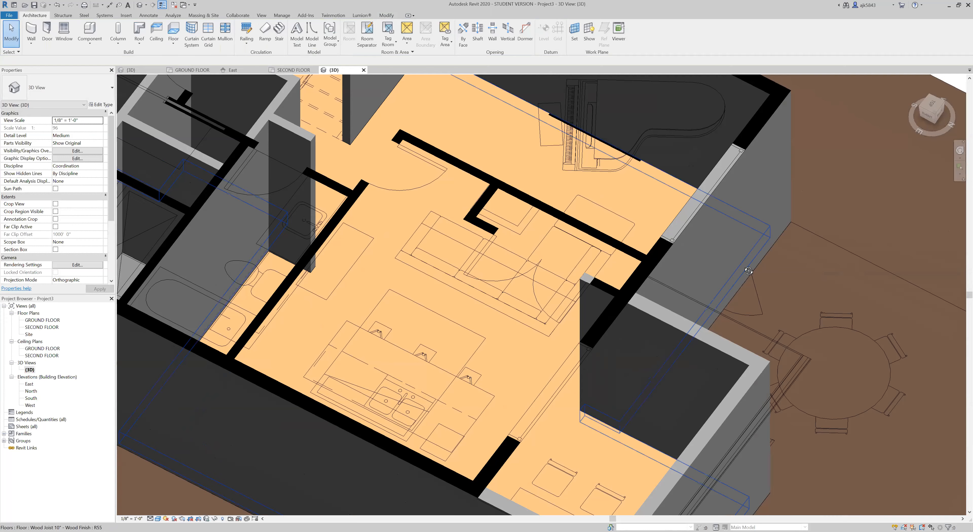
scroll(725, 349, down, 8)
shift+middle_drag(409, 336, 620, 322)
double_click(42, 320)
scroll(701, 321, down, 1)
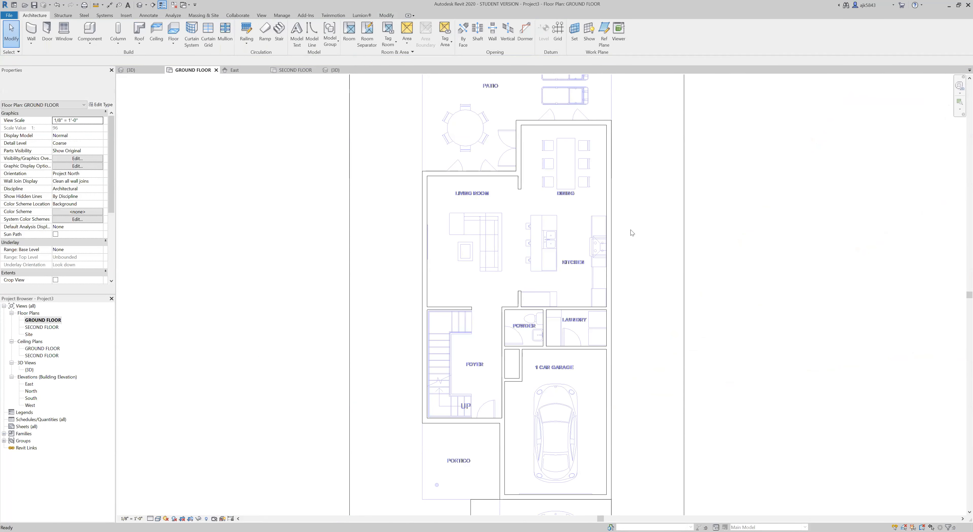
scroll(627, 181, up, 1)
scroll(463, 286, up, 2)
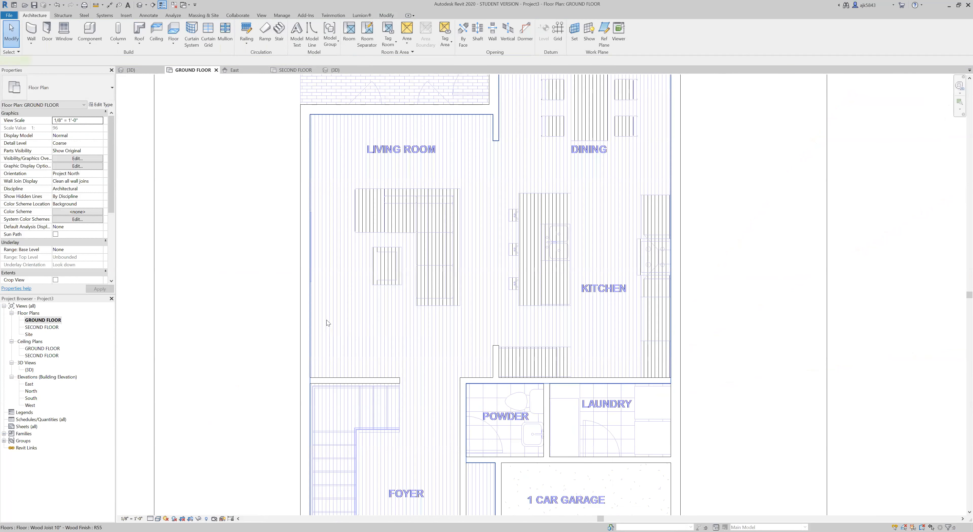
click(326, 322)
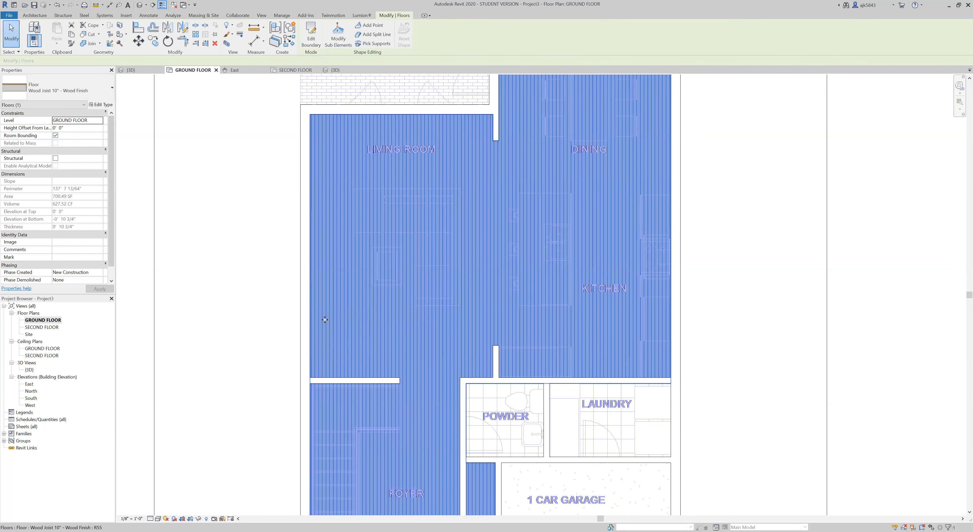
right_click(318, 295)
click(348, 298)
key(Escape)
Step: Override the wood floor's element graphics in the ground floor plan to halftone, and deselect the floor
scroll(351, 315, up, 3)
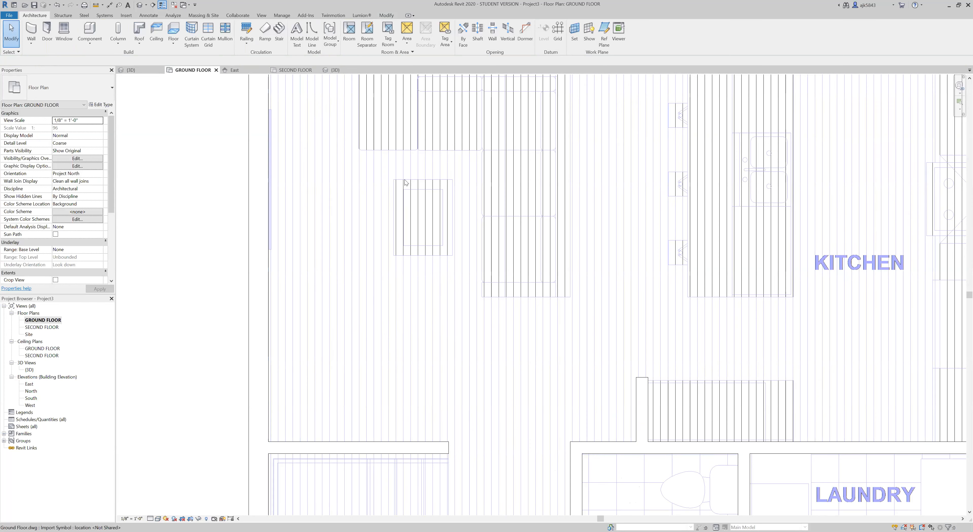
right_click(302, 344)
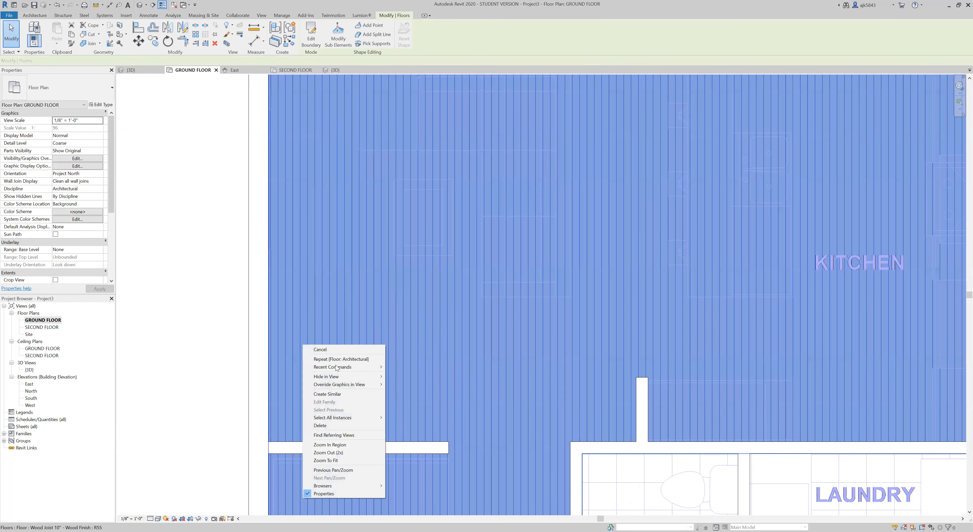
mouse_move(374, 384)
click(407, 385)
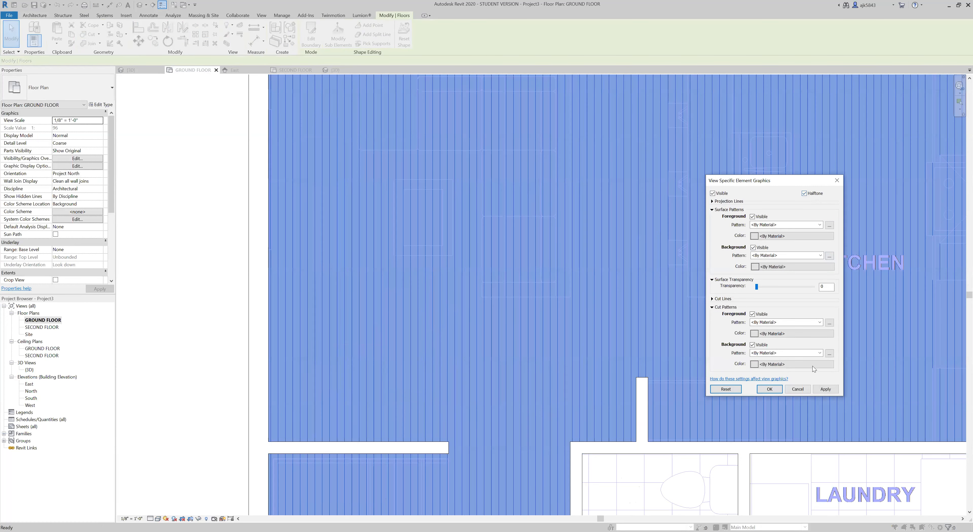
click(773, 390)
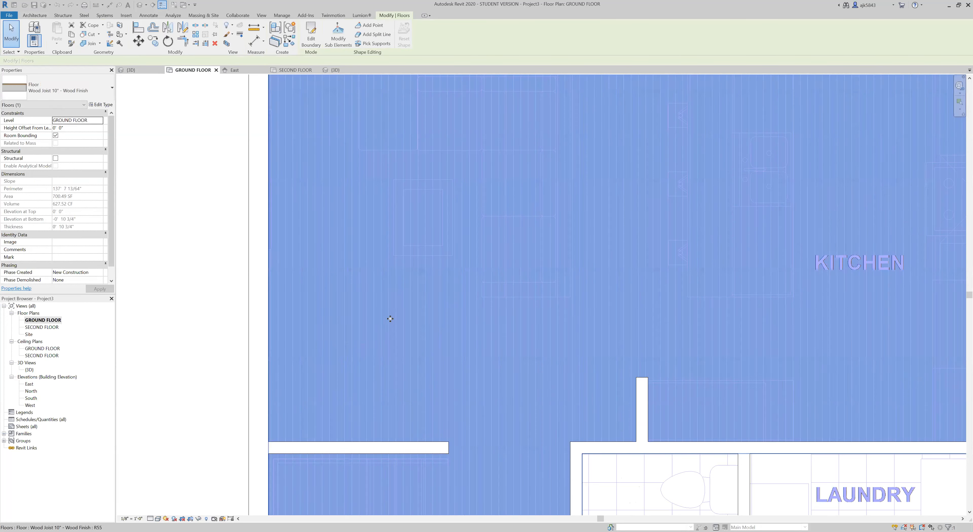
key(Escape)
Step: Start a new floor for the garage with the type LW Concrete on Metal Deck, drawing its boundary with lines
scroll(336, 280, down, 5)
scroll(434, 319, down, 1)
scroll(447, 259, down, 2)
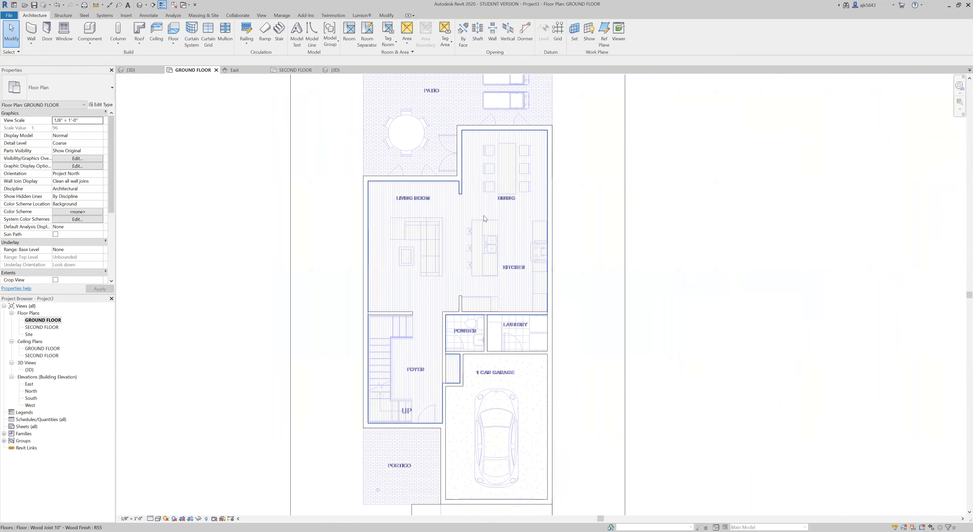
scroll(484, 215, down, 1)
scroll(483, 479, up, 4)
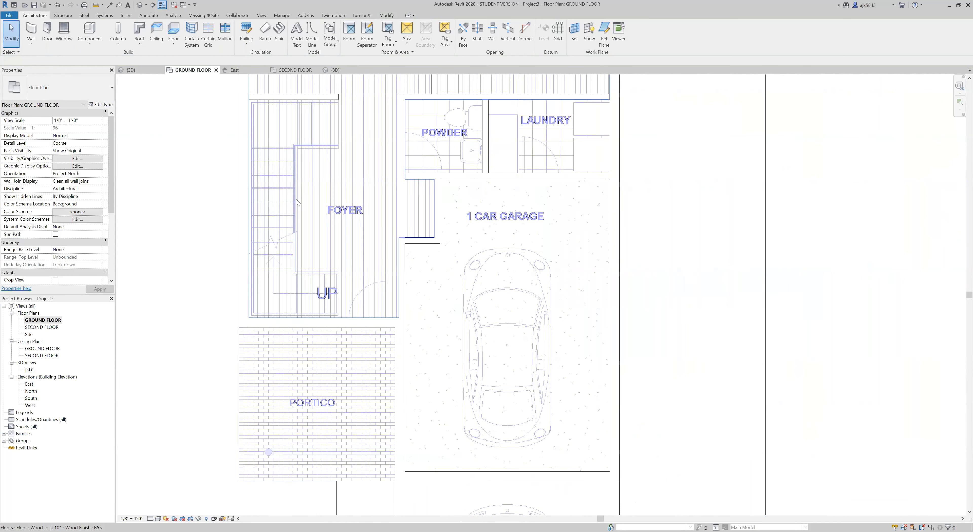
click(174, 33)
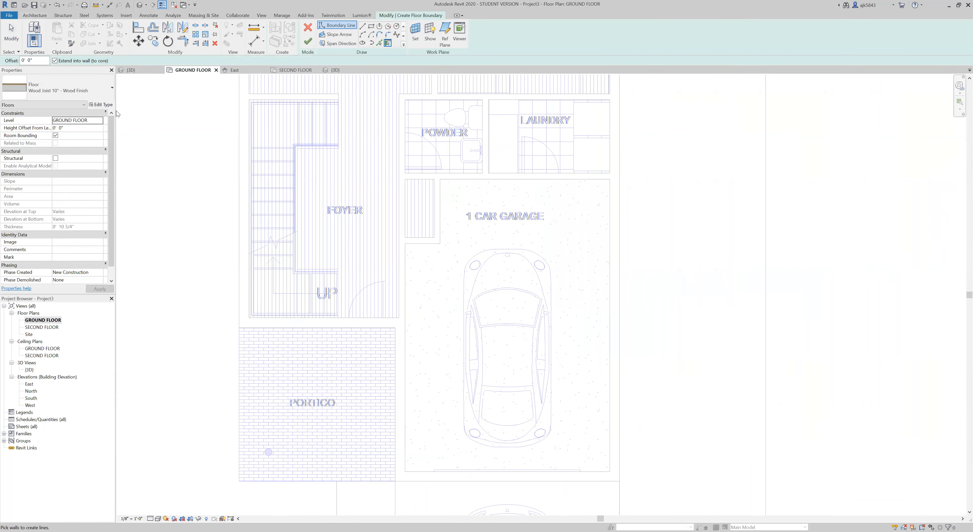
click(86, 79)
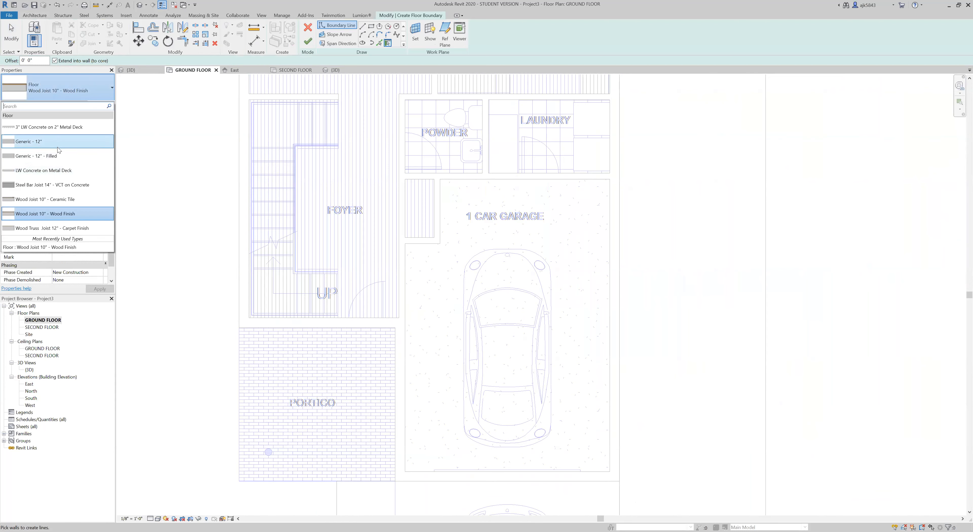
click(51, 172)
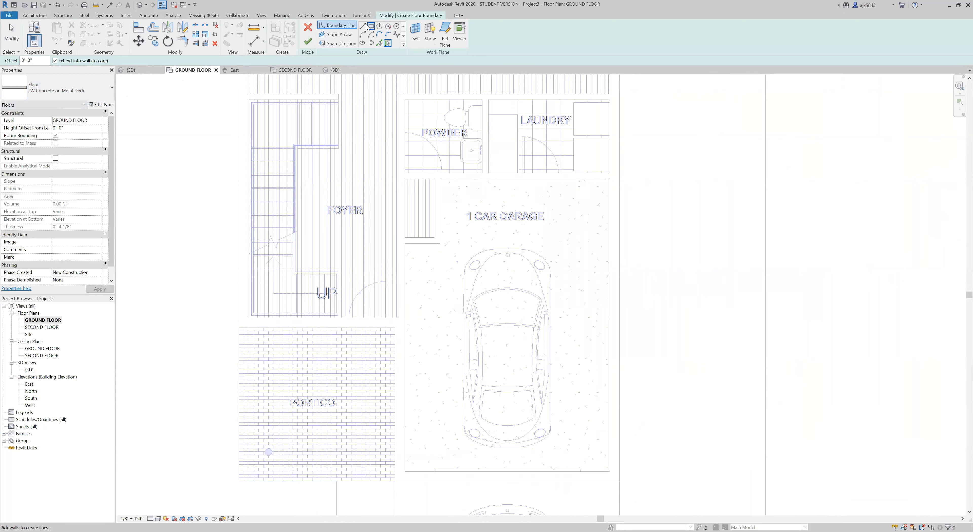
scroll(603, 192, up, 3)
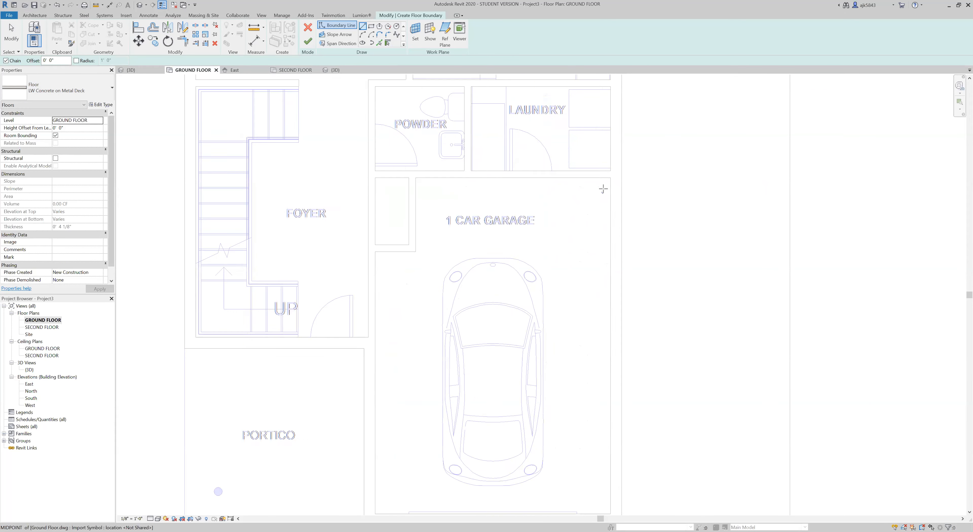
Step: Trace the floor boundary around the one-car garage, following the closet recess and closing it at the starting corner by the laundry
click(612, 176)
click(387, 176)
click(387, 261)
click(341, 261)
scroll(341, 261, down, 2)
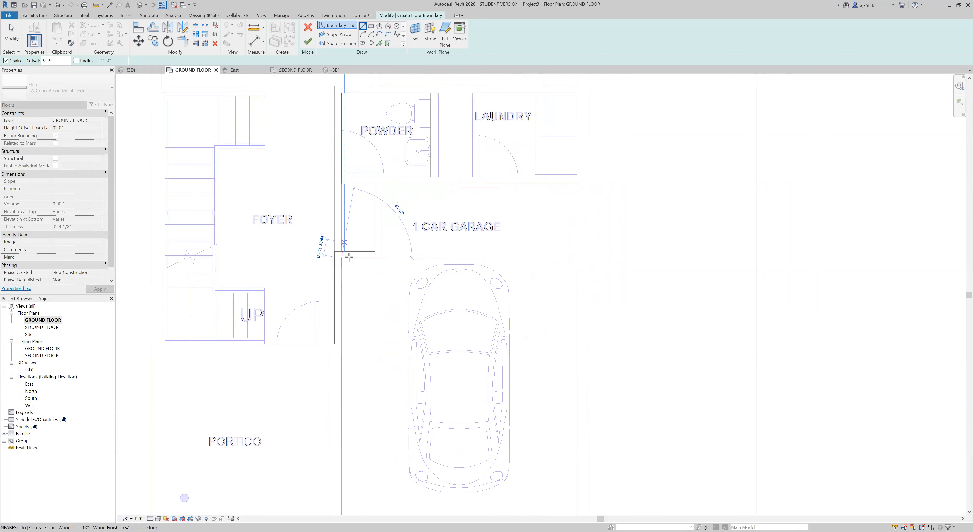
click(341, 493)
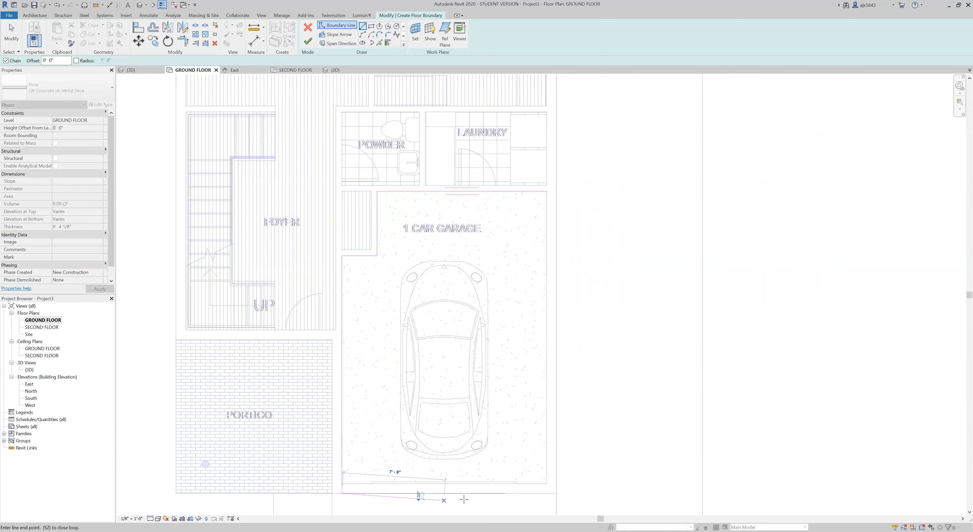
click(544, 492)
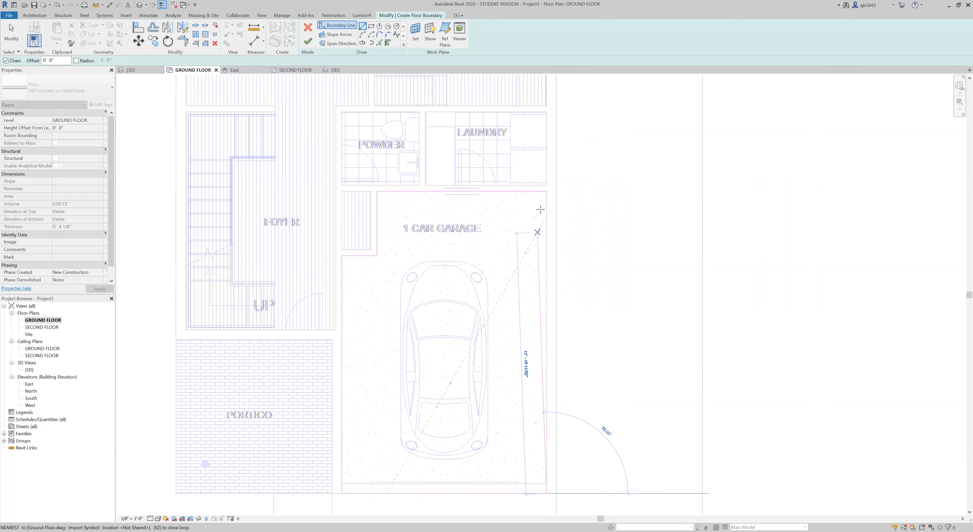
click(546, 191)
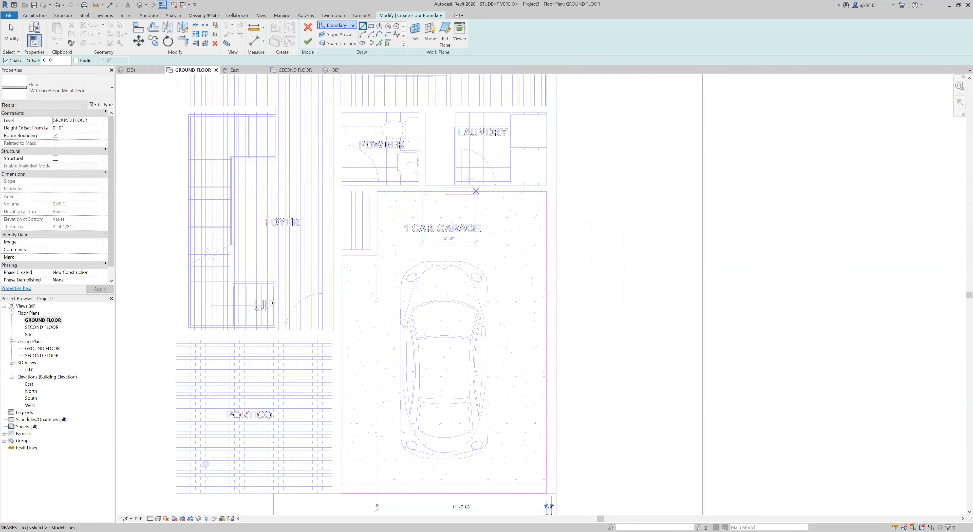
Step: End the line command, check the garage boundary's closed corners, and finish the concrete floor
scroll(377, 202, up, 4)
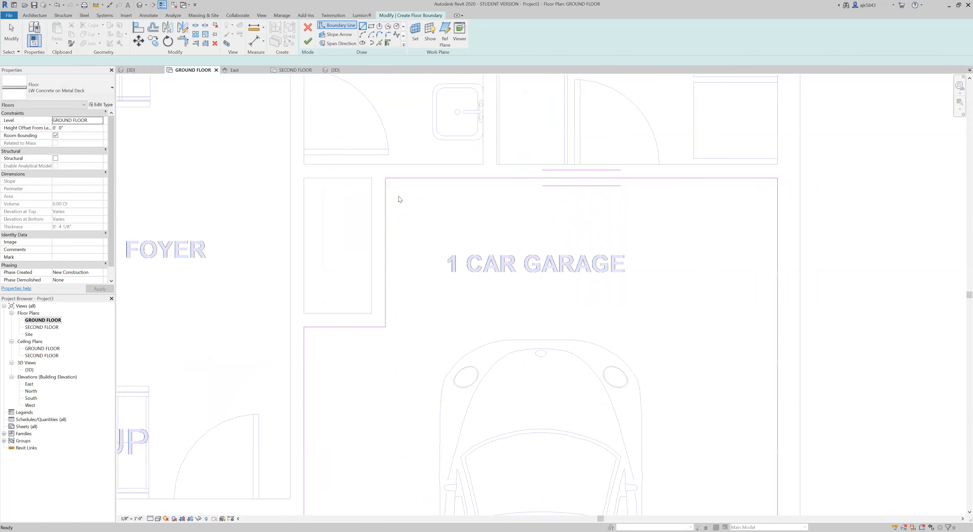
key(Escape)
key(Escape)
scroll(489, 250, down, 4)
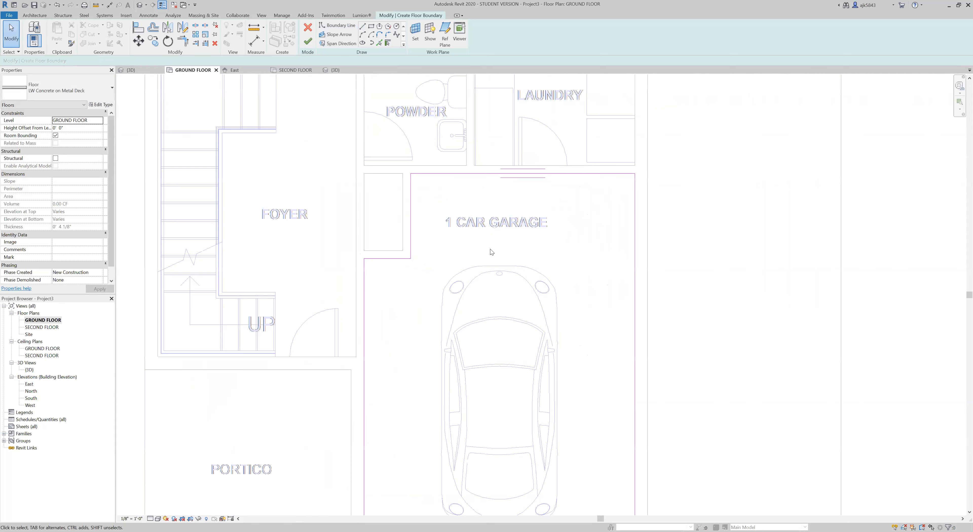
click(307, 44)
key(Escape)
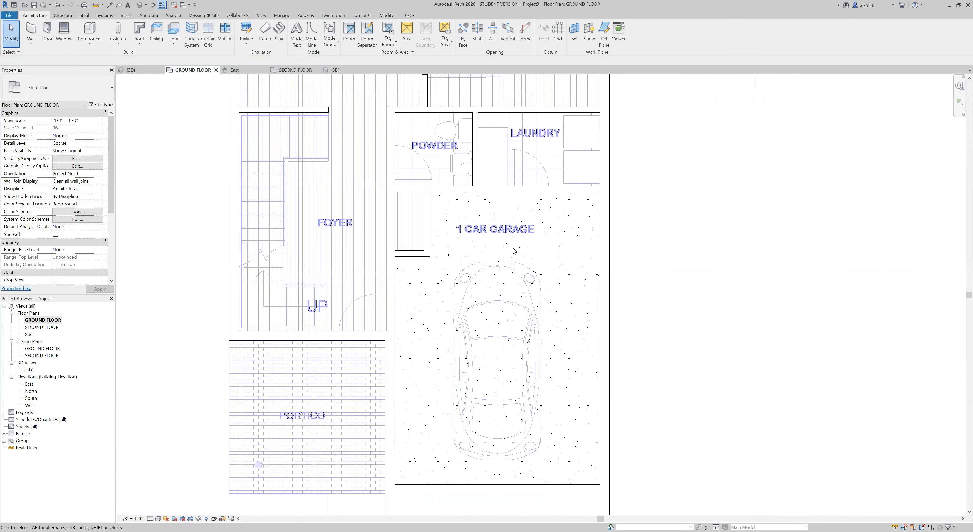
Step: Override the garage concrete floor's element graphics in the ground floor plan to halftone, and deselect the floor
key(Tab)
click(599, 259)
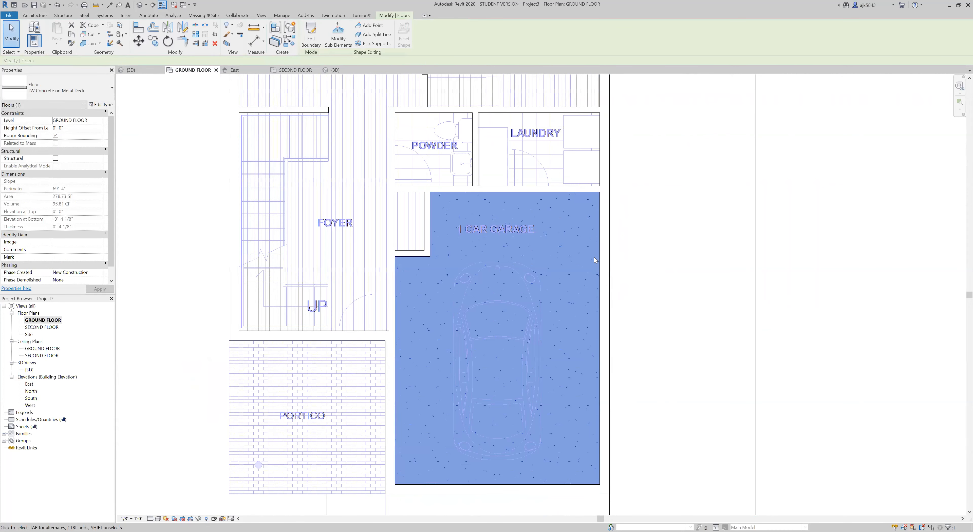
right_click(596, 258)
mouse_move(631, 296)
click(699, 297)
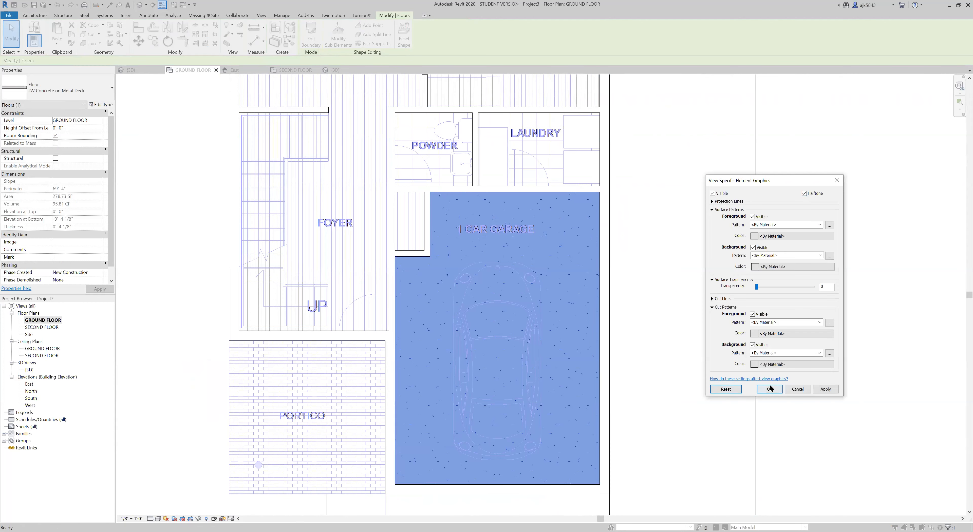
click(644, 274)
Step: Create a Wood Joist 10" - Ceramic Tile floor with one rectangular boundary spanning the powder room and laundry
scroll(653, 211, down, 1)
middle_drag(658, 239, 638, 351)
scroll(547, 254, up, 2)
scroll(537, 249, up, 2)
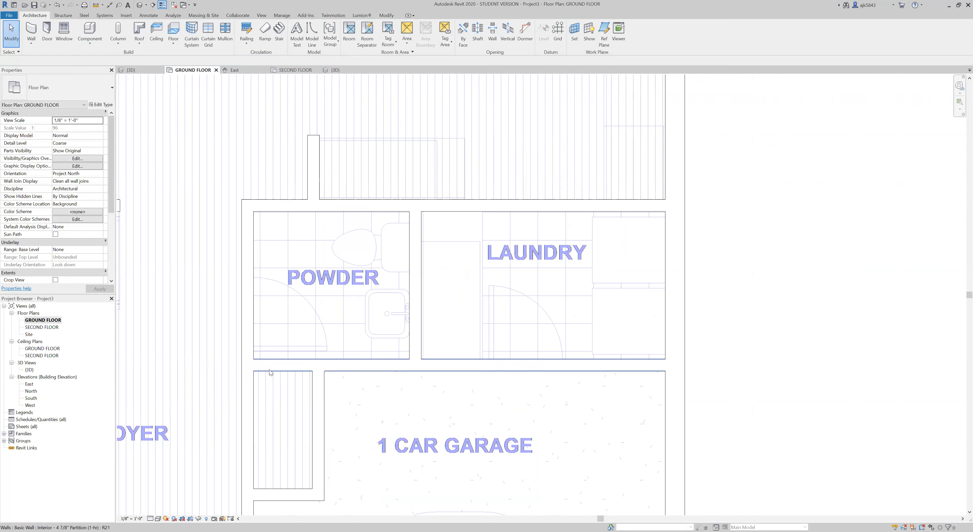
click(311, 379)
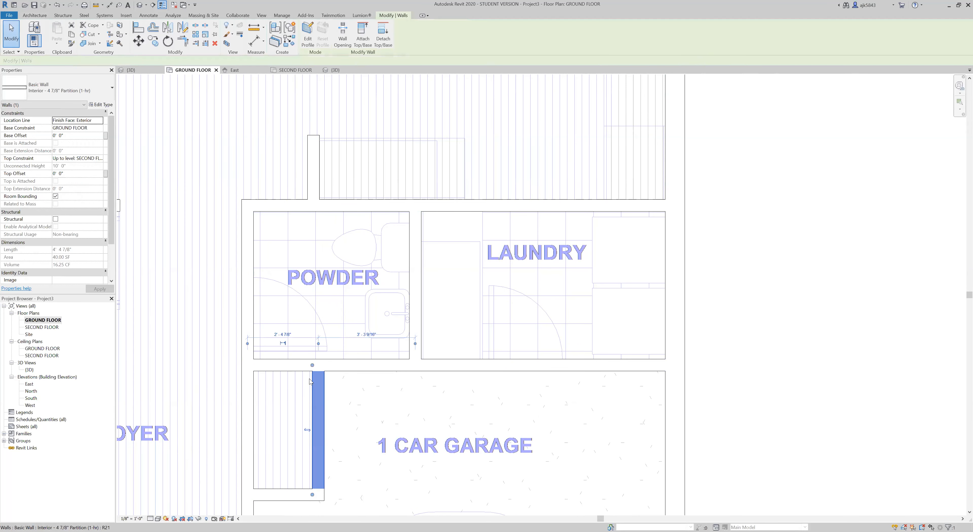
key(Escape)
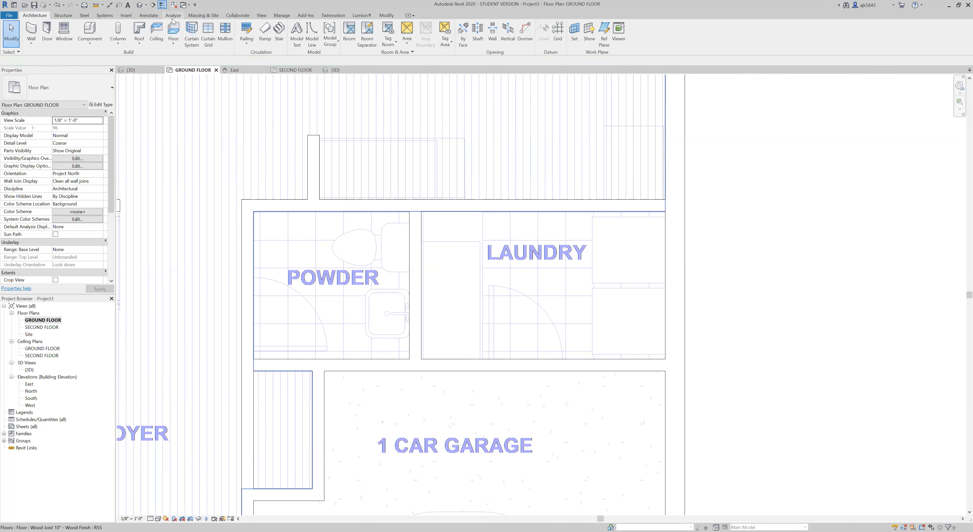
click(177, 30)
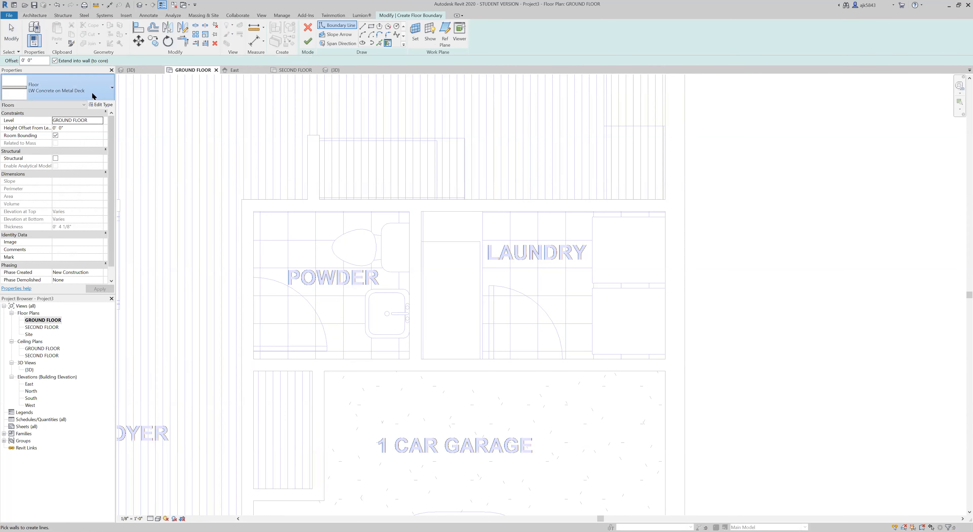
click(94, 95)
click(71, 204)
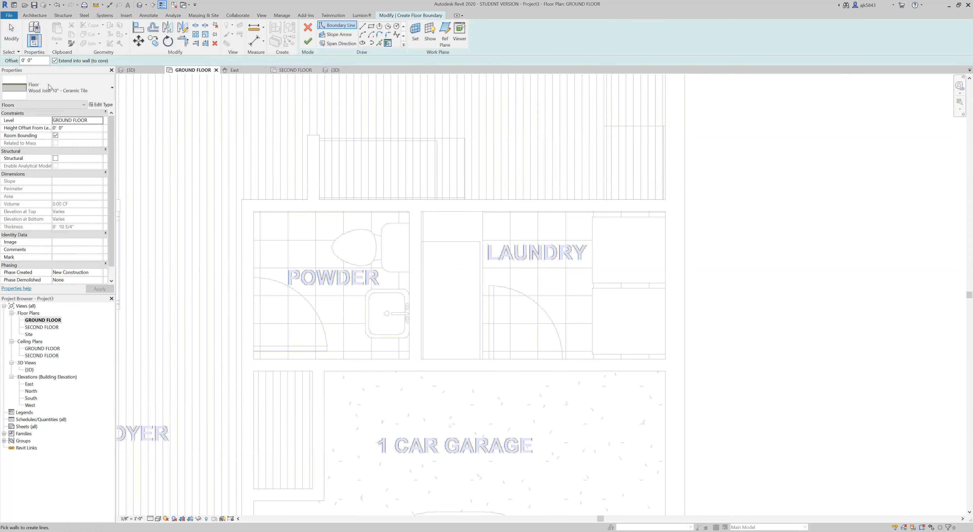
click(371, 26)
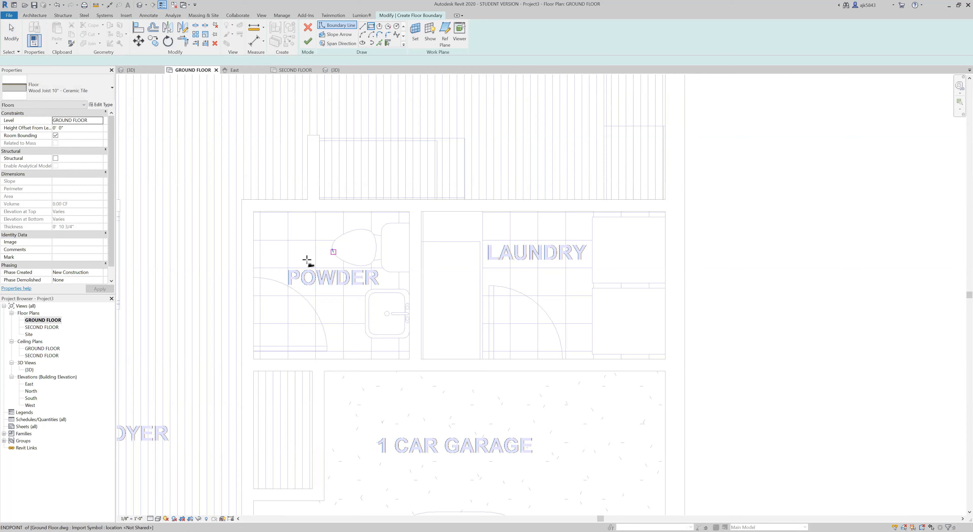
click(254, 212)
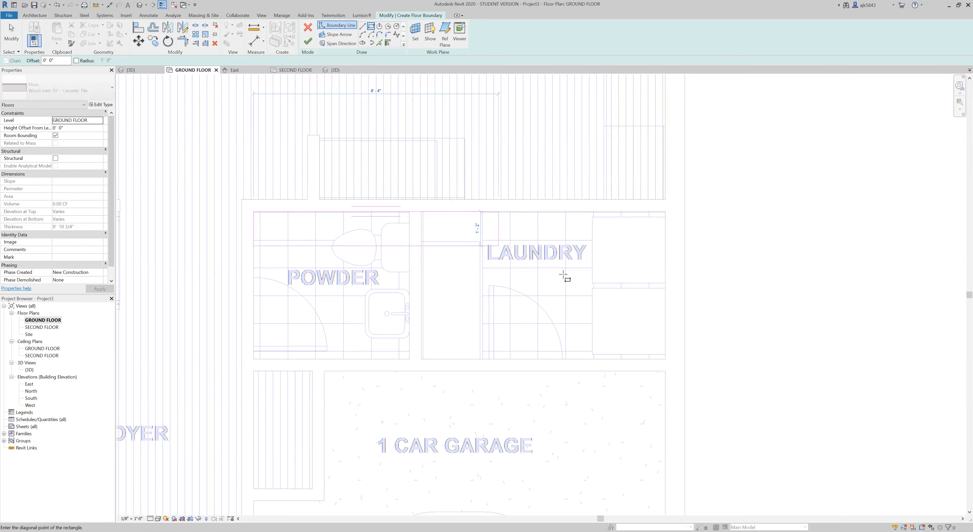
click(665, 359)
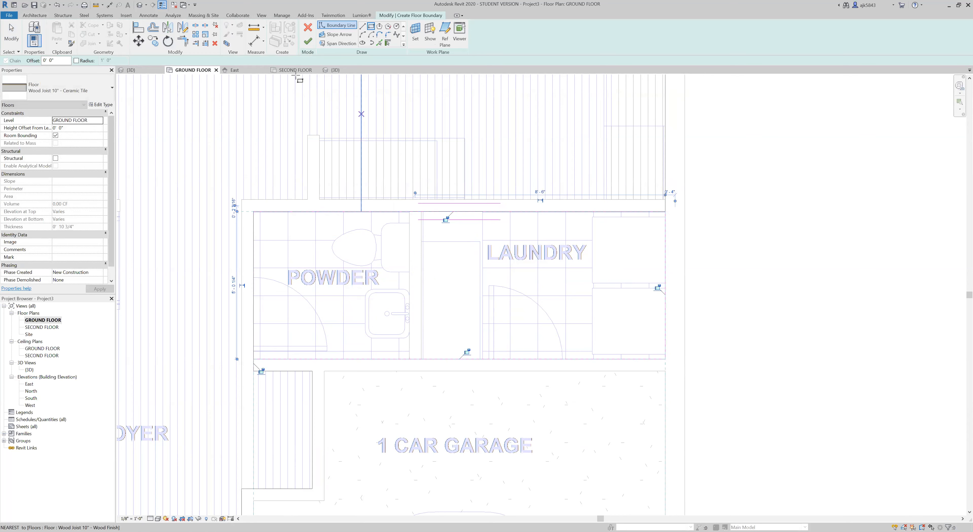
click(308, 41)
key(Escape)
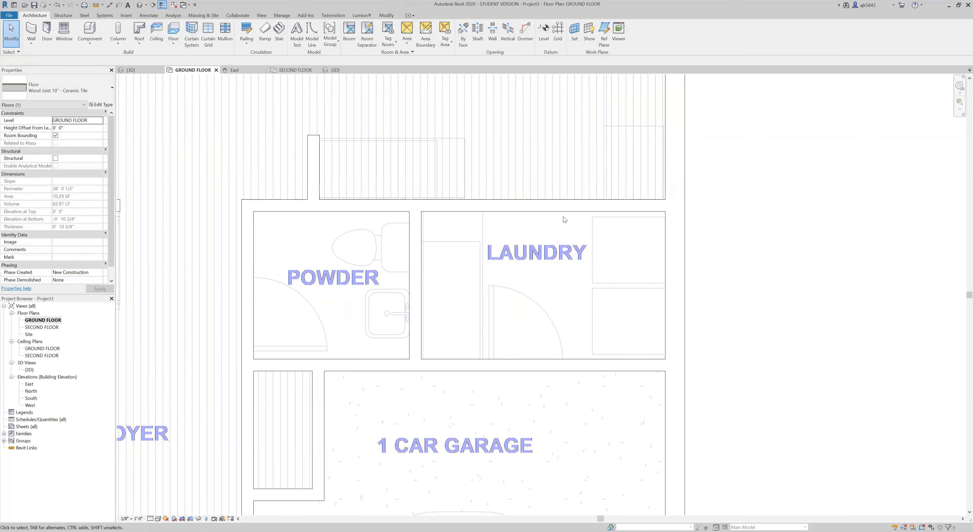
Step: Override the ceramic tile floor's element graphics in the ground floor plan to halftone, and clear the selection
click(560, 215)
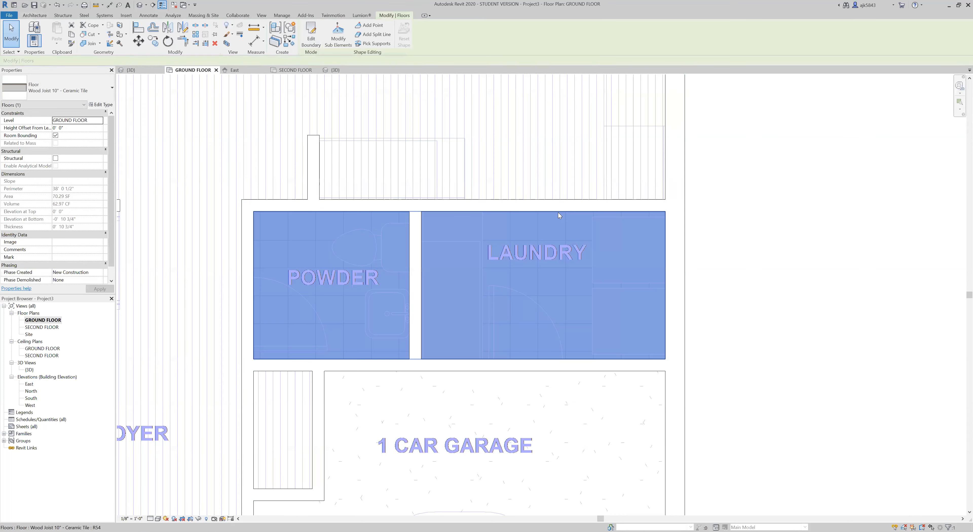
right_click(552, 223)
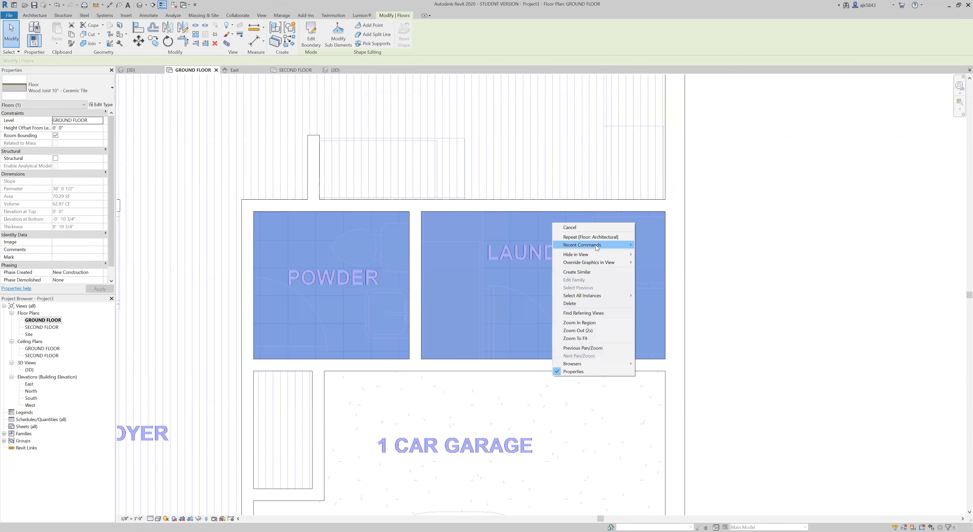
click(651, 262)
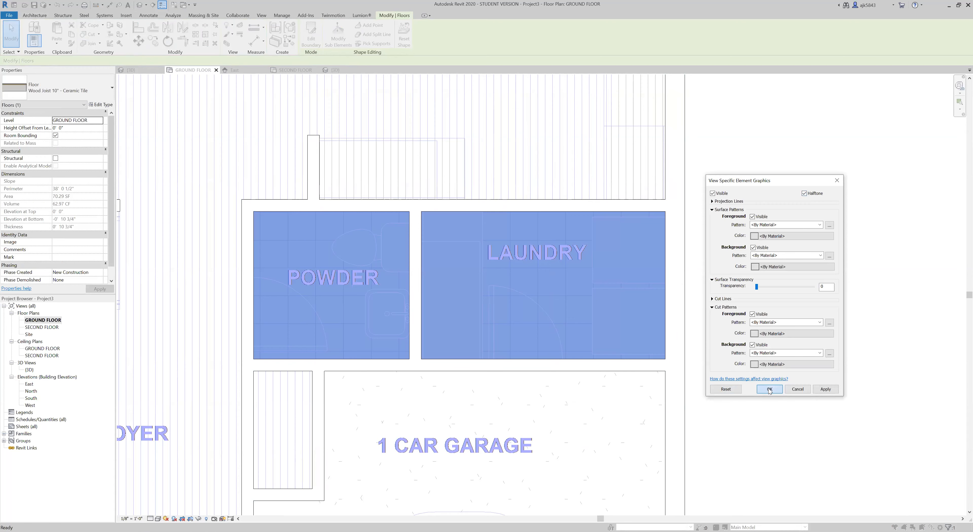
click(769, 390)
key(Escape)
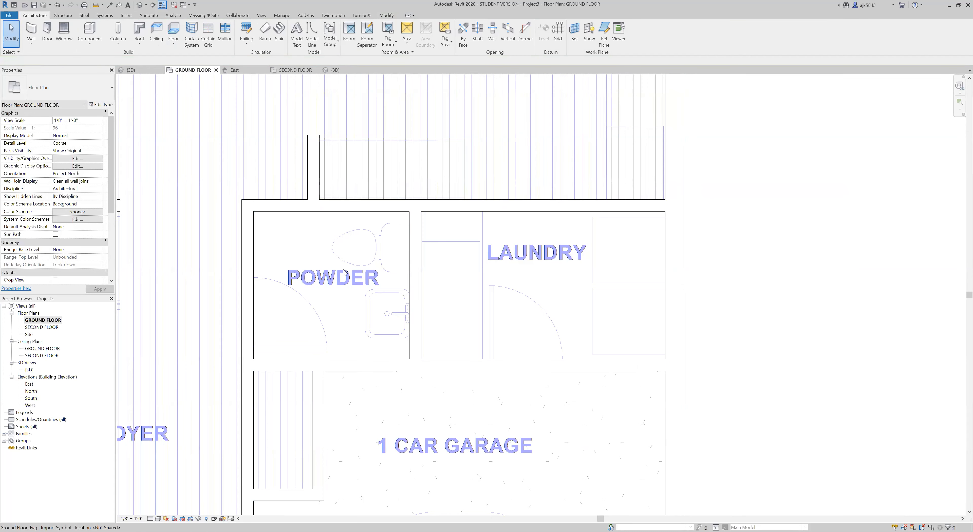
click(343, 270)
click(712, 294)
scroll(712, 293, down, 2)
scroll(529, 291, down, 4)
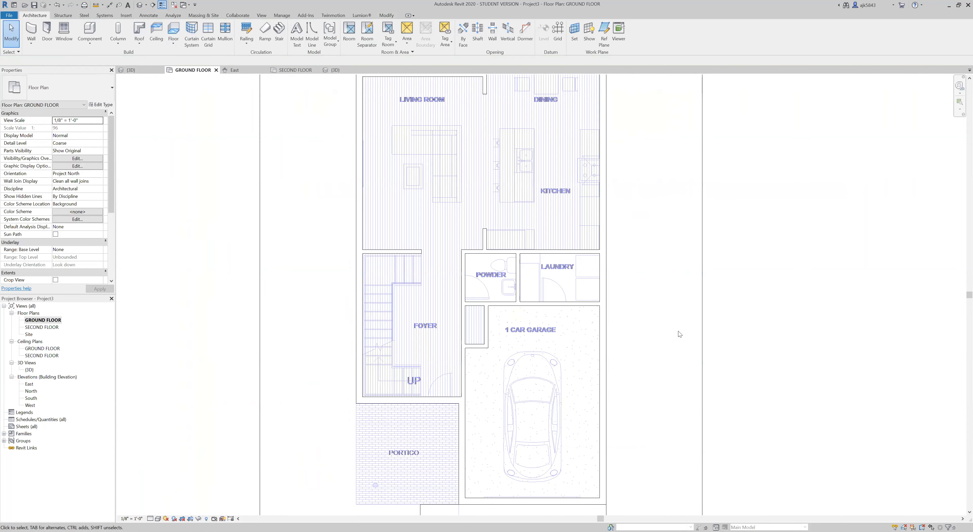
scroll(657, 329, down, 2)
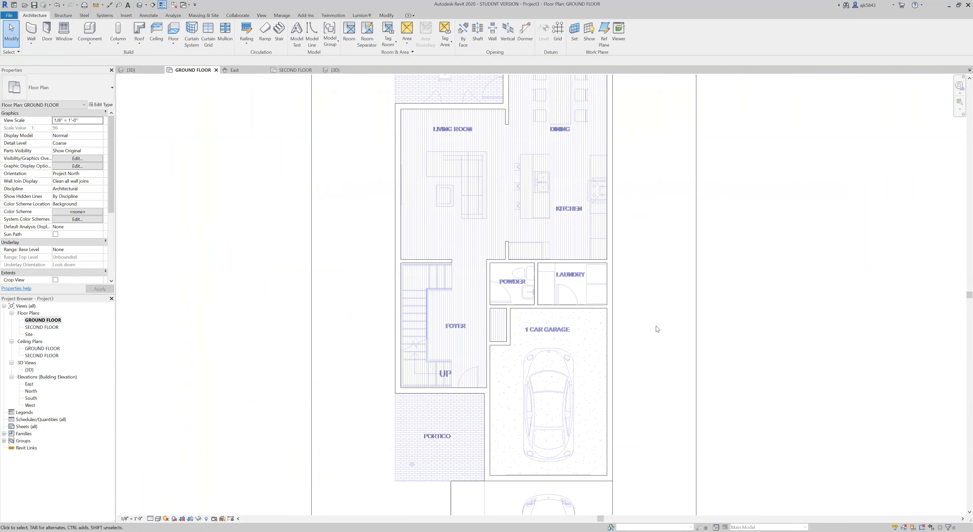
middle_drag(615, 185, 613, 196)
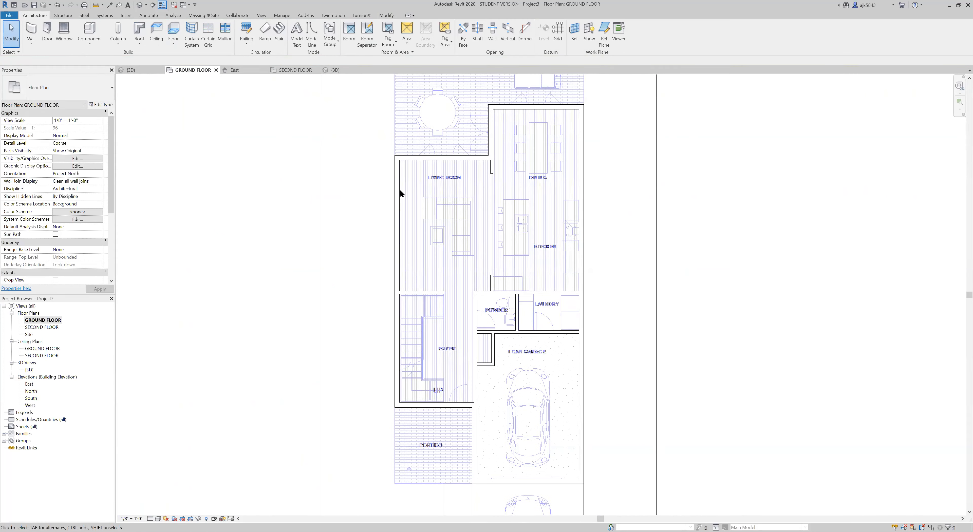
click(47, 31)
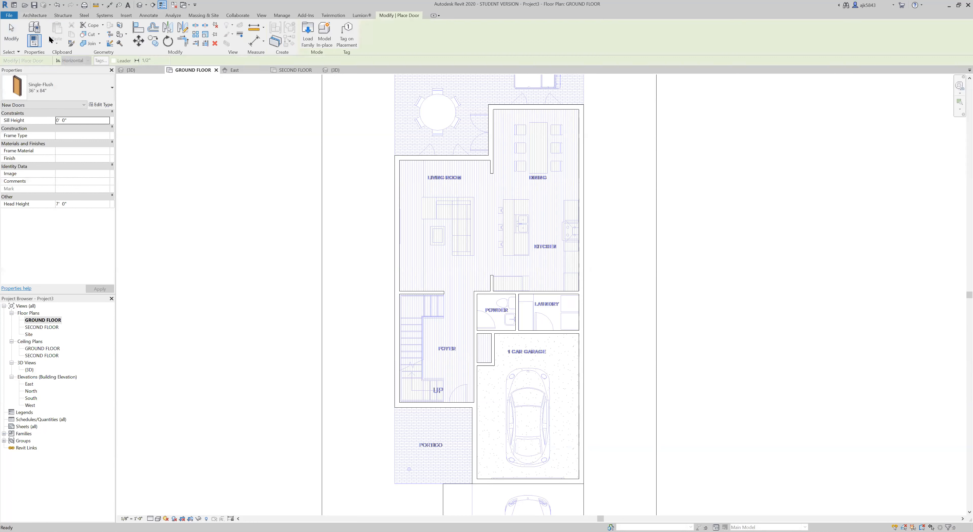
click(57, 88)
click(30, 184)
scroll(459, 402, up, 5)
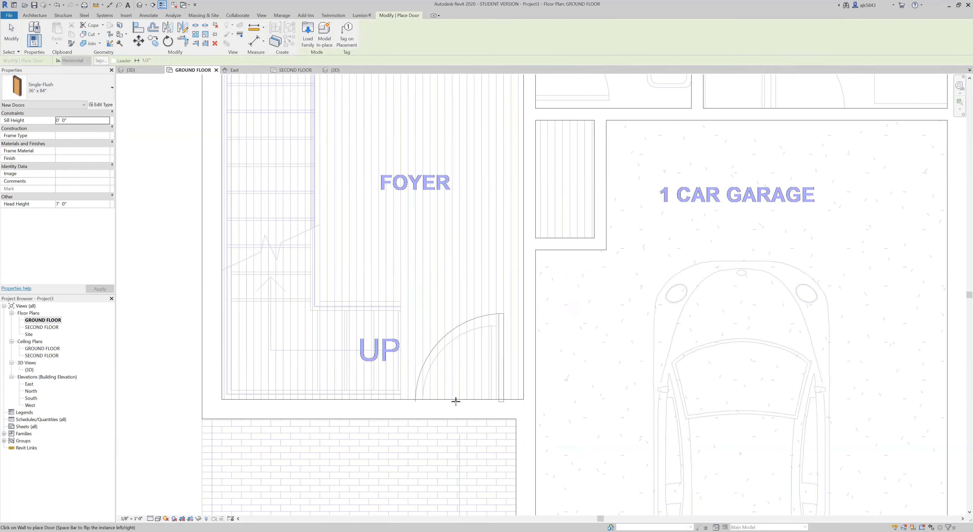
click(72, 98)
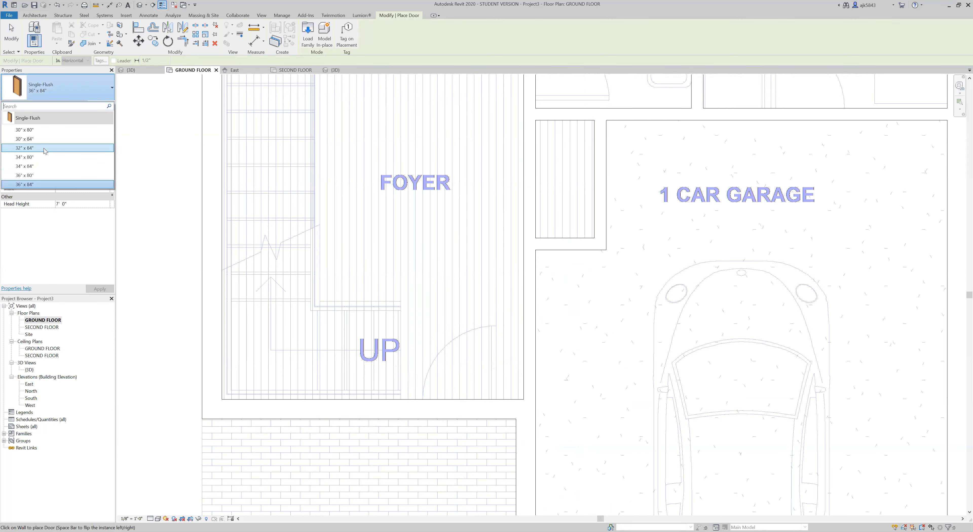
click(45, 151)
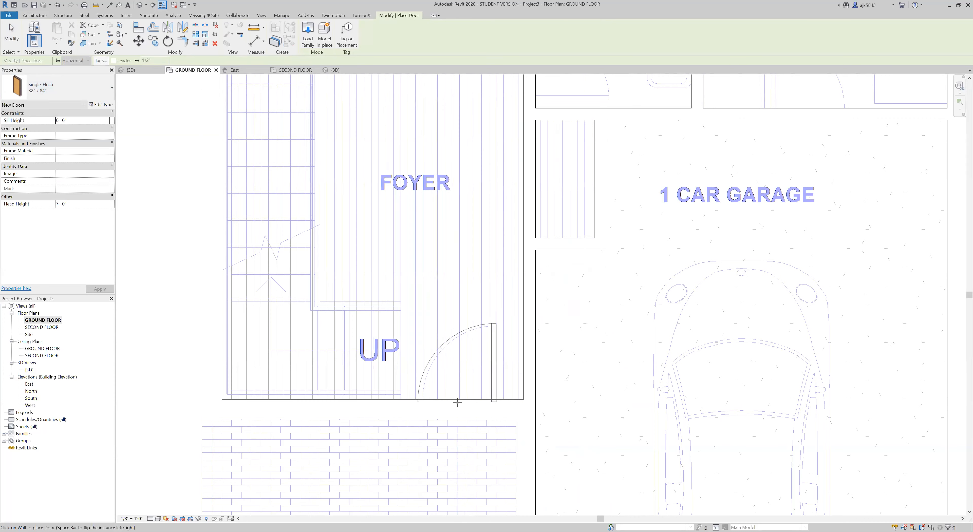
key(Escape)
Step: Check the width of the foyer's entry door on the imported plan with an aligned dimension, without placing it
scroll(461, 391, up, 3)
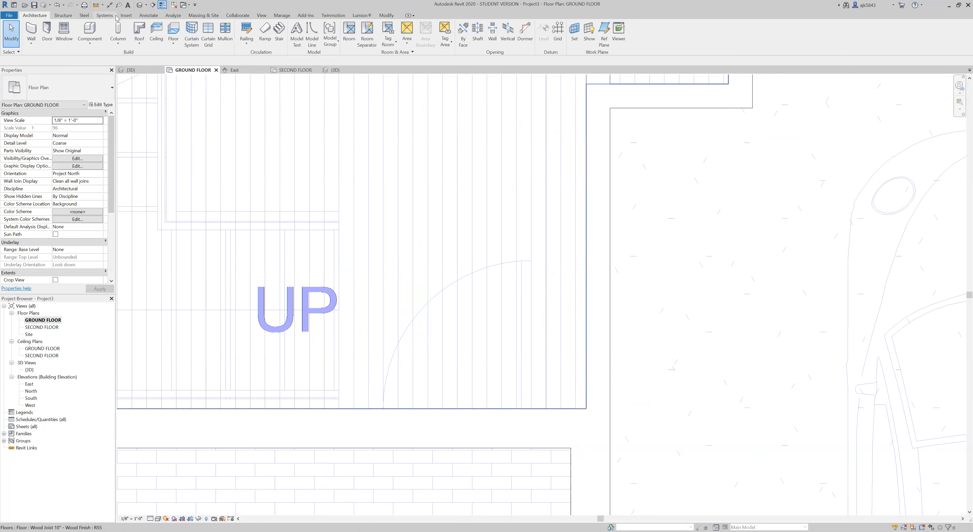
click(149, 15)
click(29, 34)
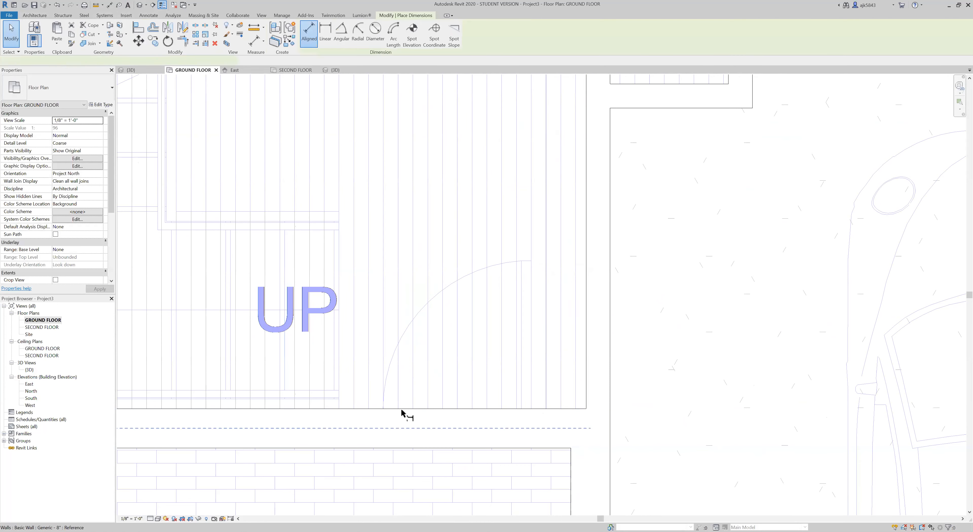
click(383, 401)
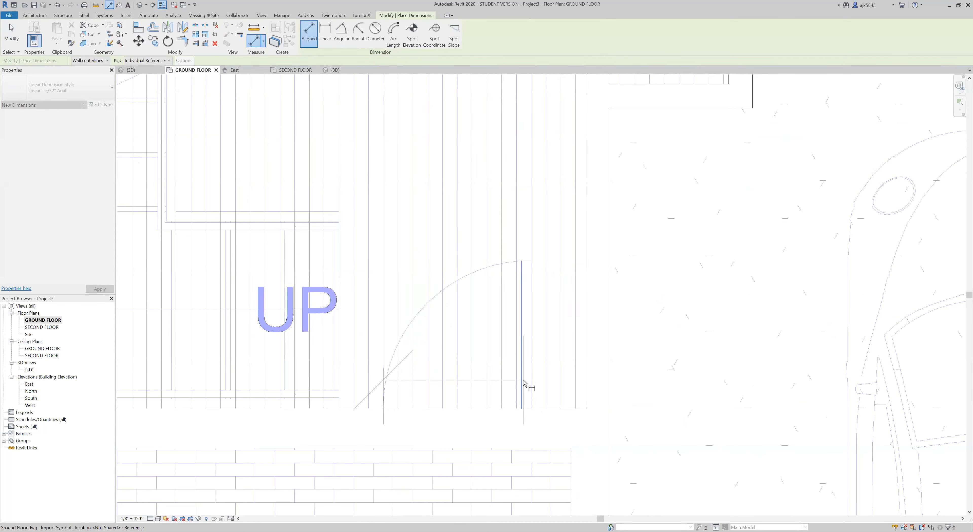
key(Escape)
key(Escape)
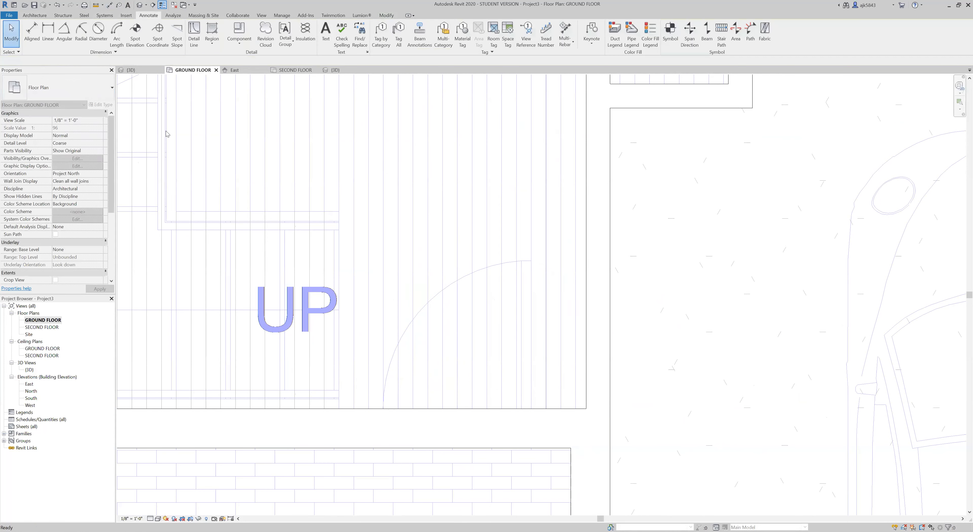
Step: Place a Single-Flush 30" x 84" door in the foyer's front wall, matching the door swing on the imported plan
click(34, 16)
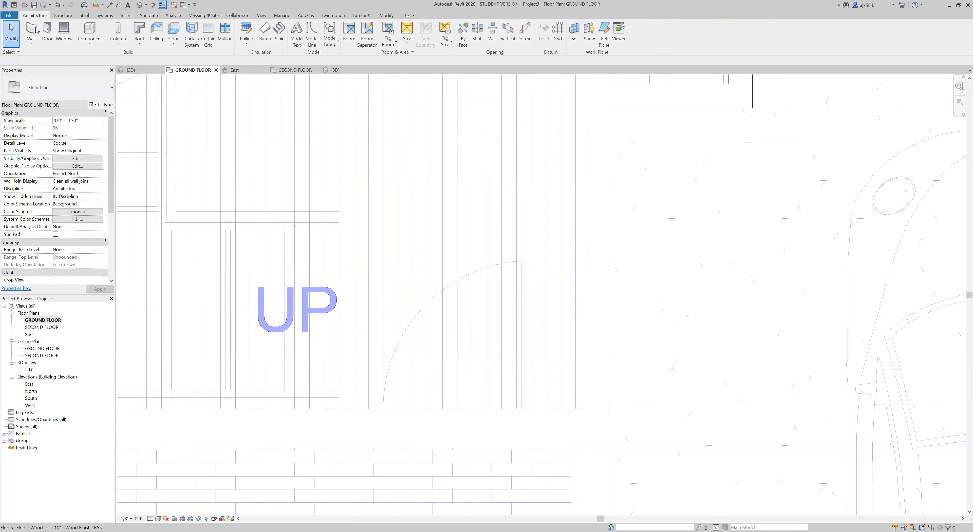
click(47, 33)
click(55, 84)
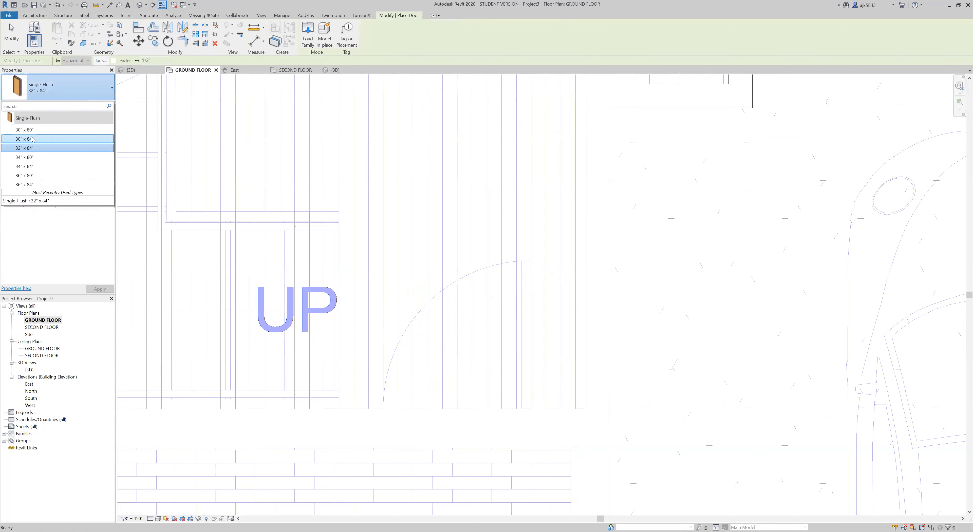
click(34, 139)
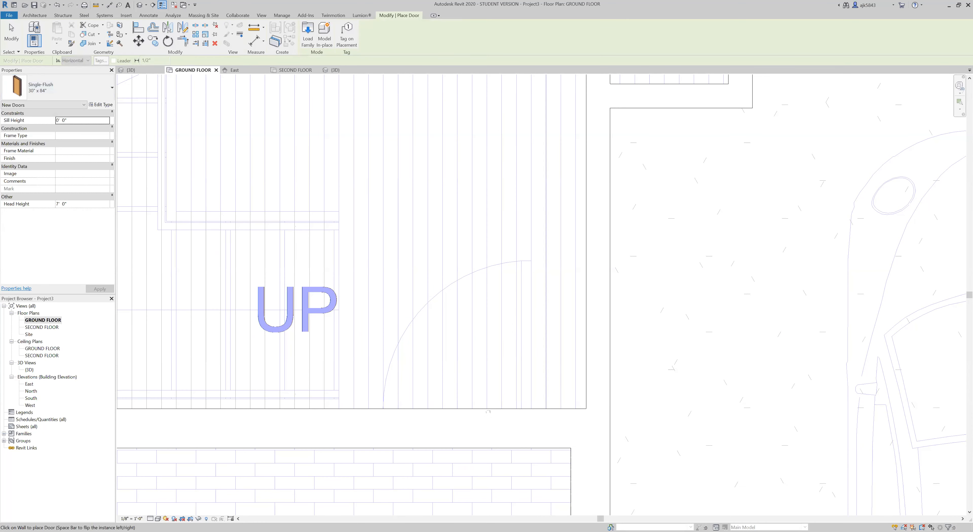
click(458, 409)
key(Escape)
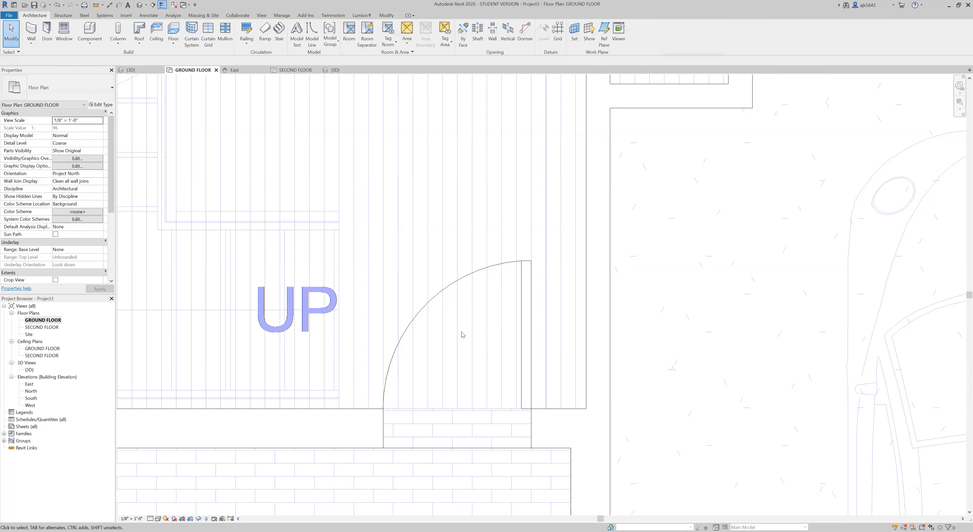
Step: Inspect the new entry door in the 3D view, and return to the ground floor plan
scroll(453, 349, down, 3)
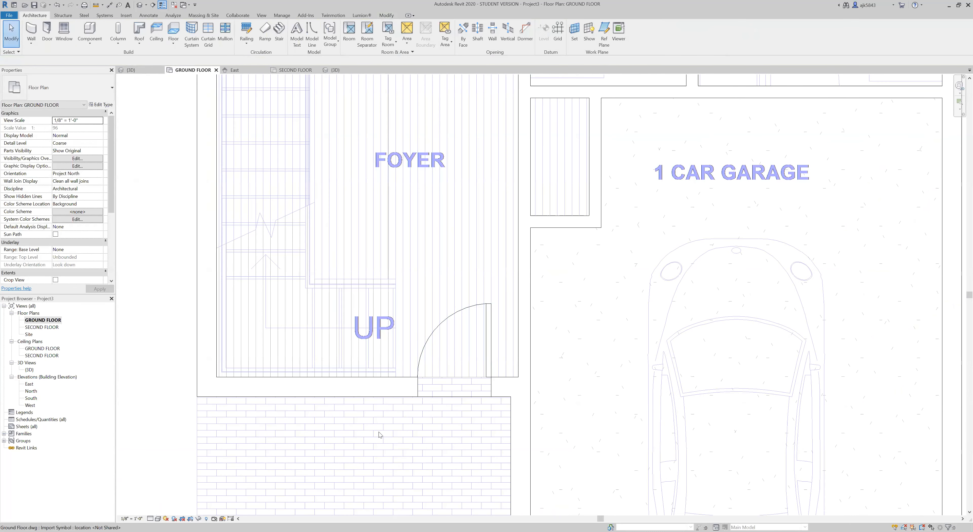
click(442, 327)
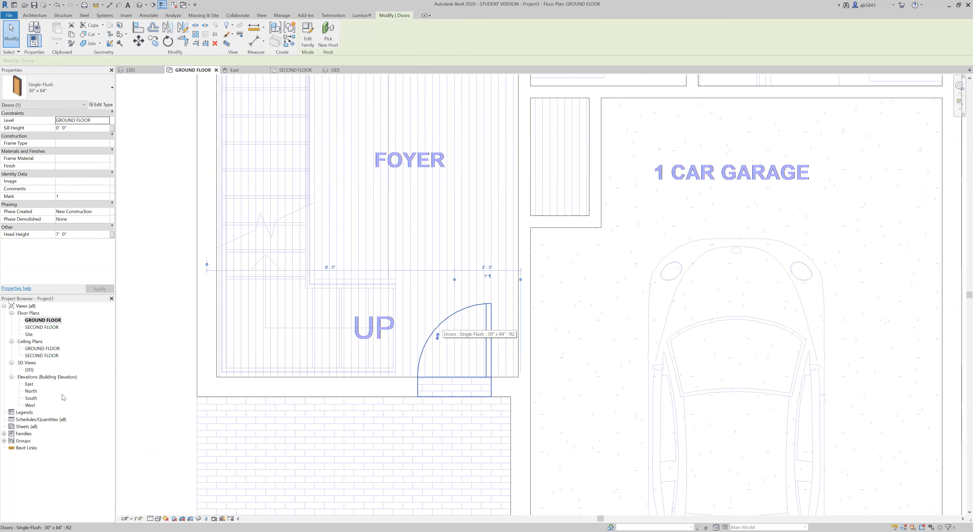
key(Escape)
double_click(29, 370)
shift+middle_drag(443, 344, 533, 354)
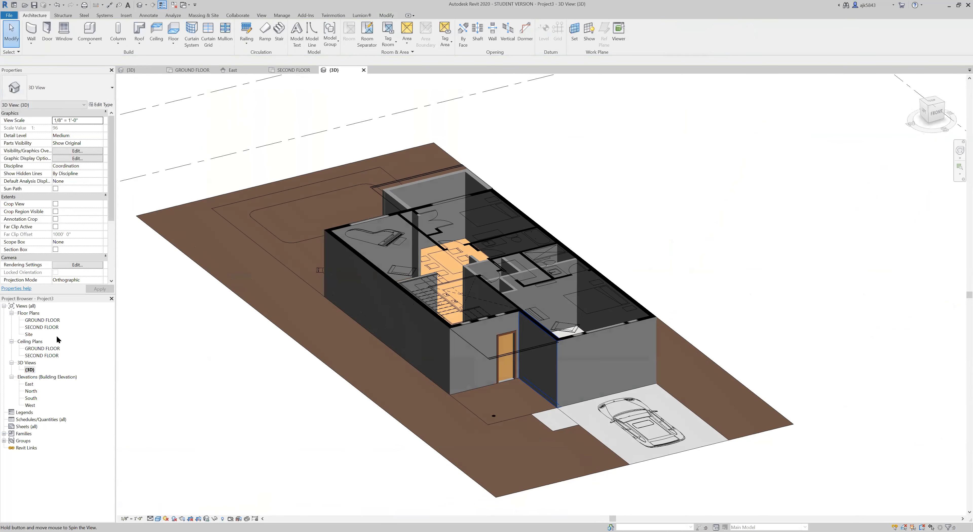
scroll(487, 349, up, 5)
double_click(42, 320)
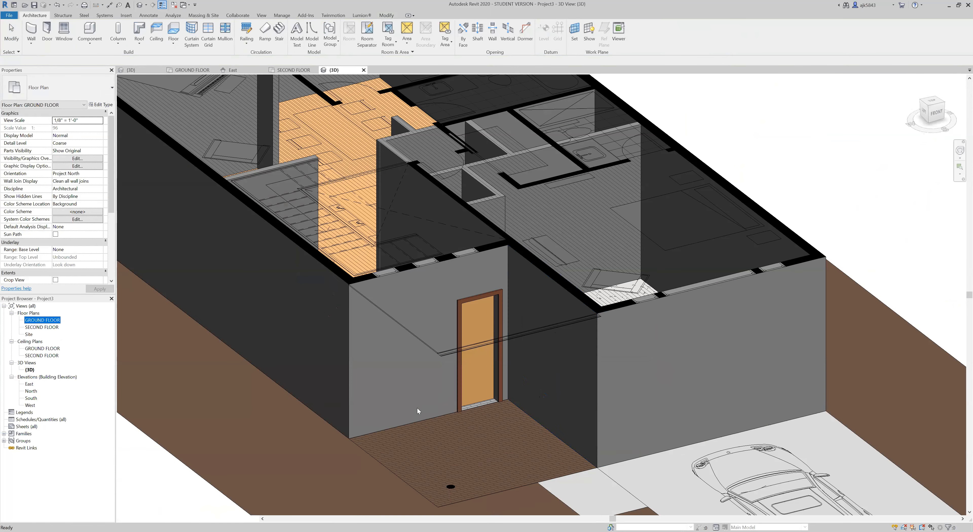
scroll(425, 387, down, 5)
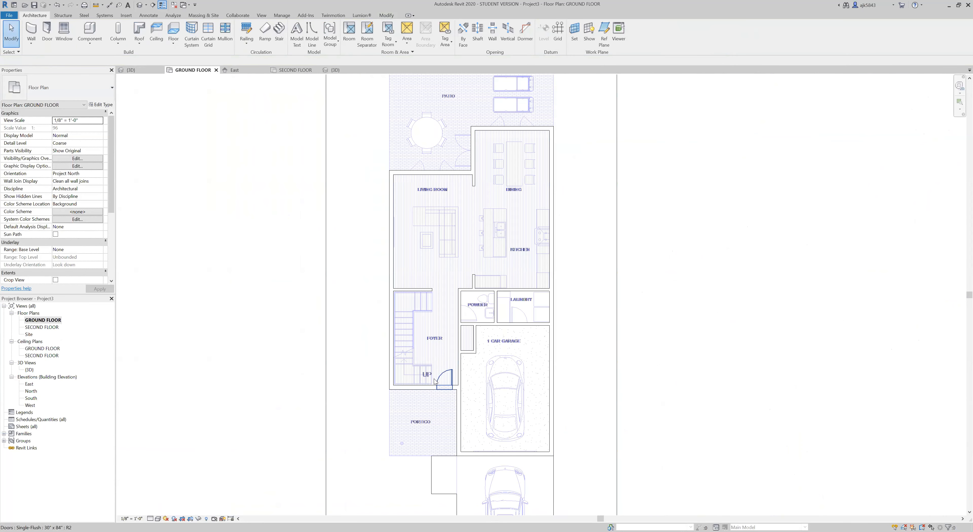
Step: Place a Single-Flush 30" x 84" door in the wall between the laundry and the garage, matching the swing on the imported plan
scroll(468, 288, down, 1)
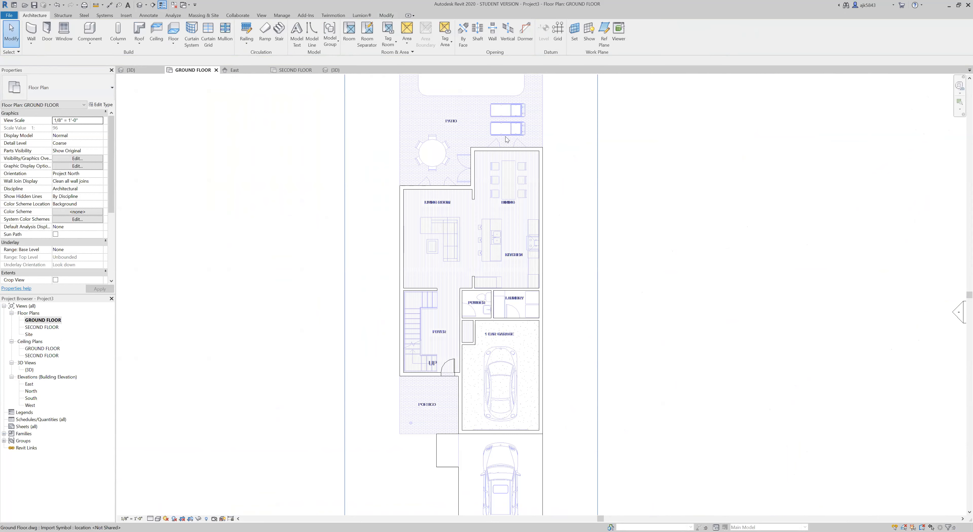
scroll(533, 142, up, 1)
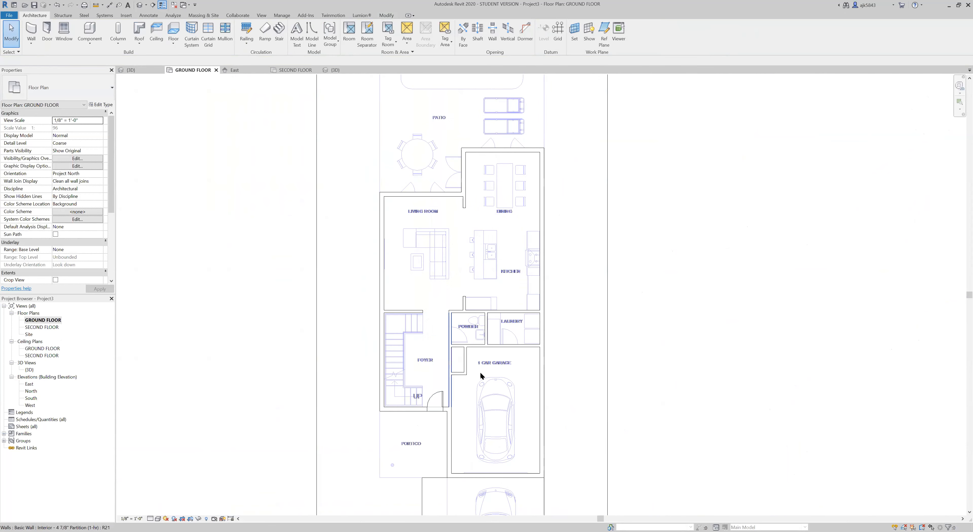
scroll(474, 408, up, 4)
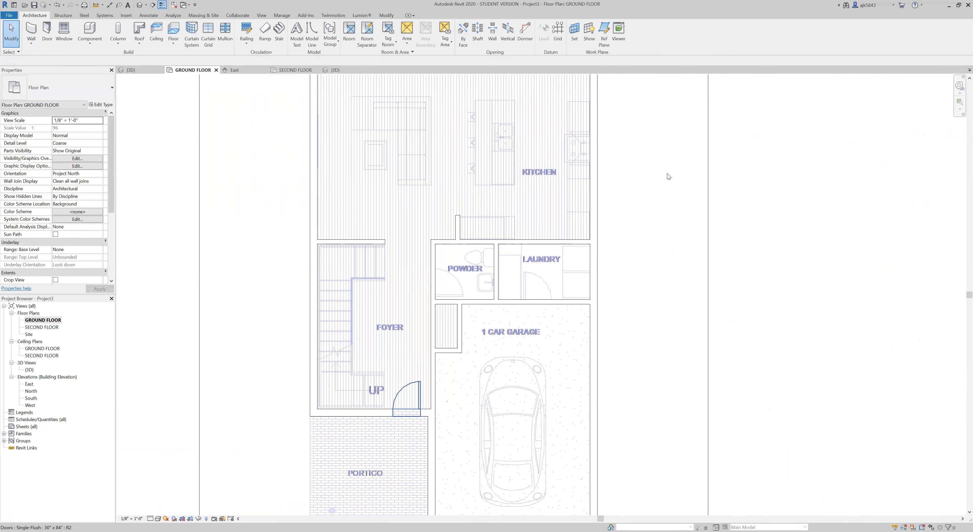
scroll(403, 416, up, 4)
click(47, 34)
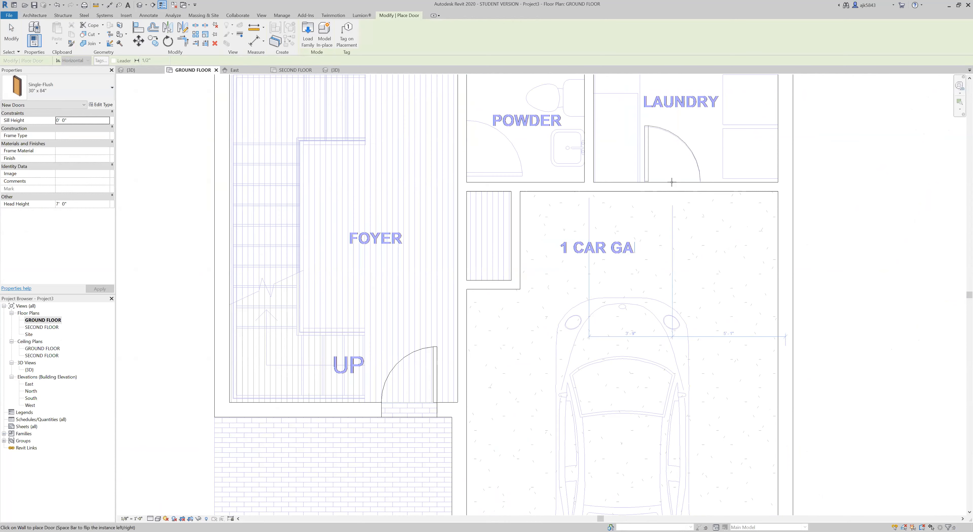
click(671, 182)
scroll(611, 313, down, 3)
scroll(584, 188, up, 3)
scroll(584, 188, up, 1)
key(Escape)
key(Escape)
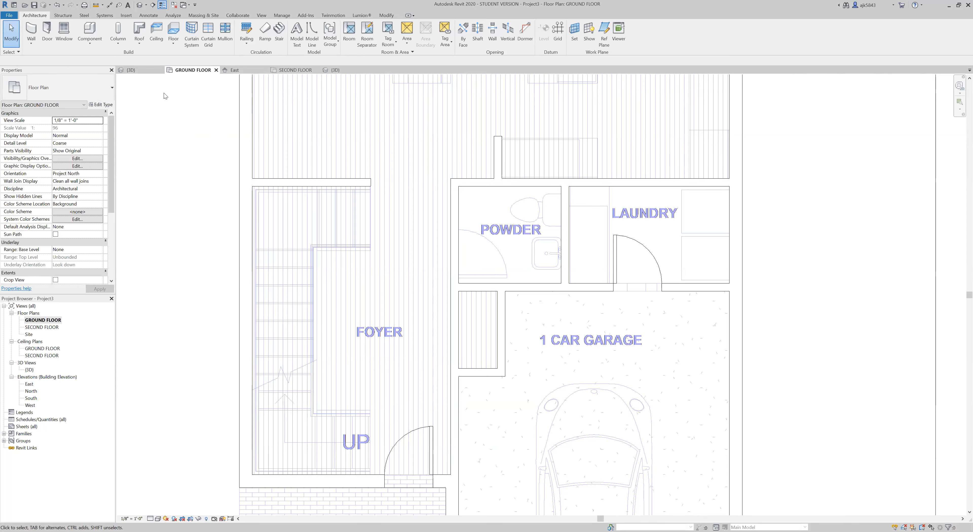
Step: Check the available Single-Flush door sizes, and browse the US Imperial library's Doors folders for loadable families, ending in Residential
click(48, 38)
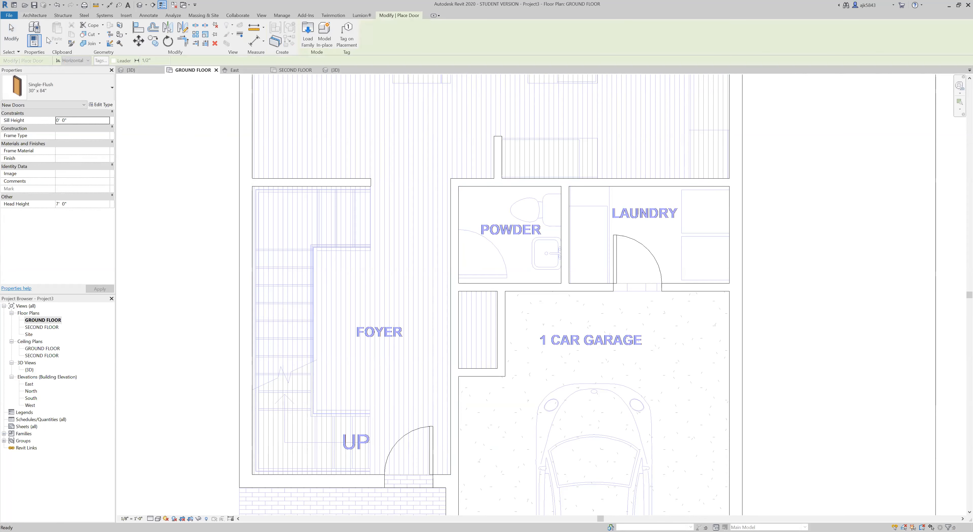
click(51, 90)
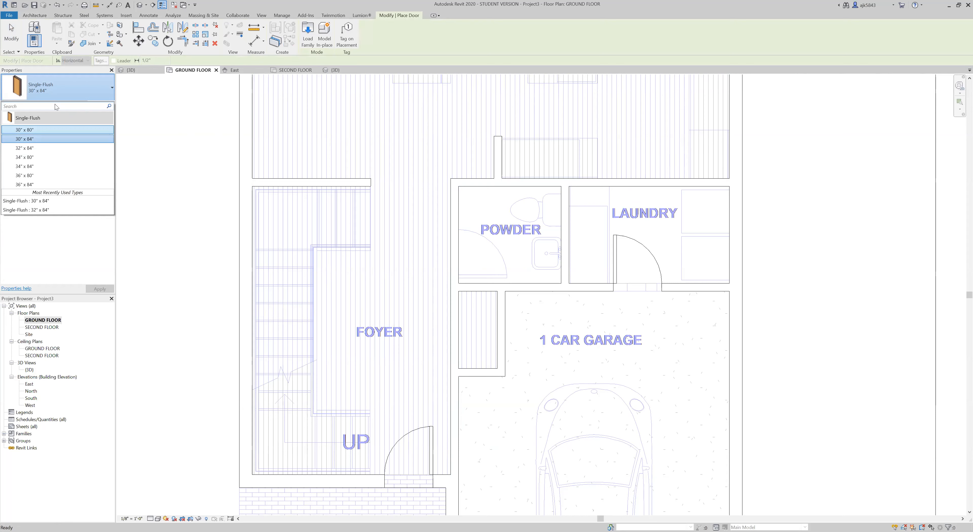
click(308, 28)
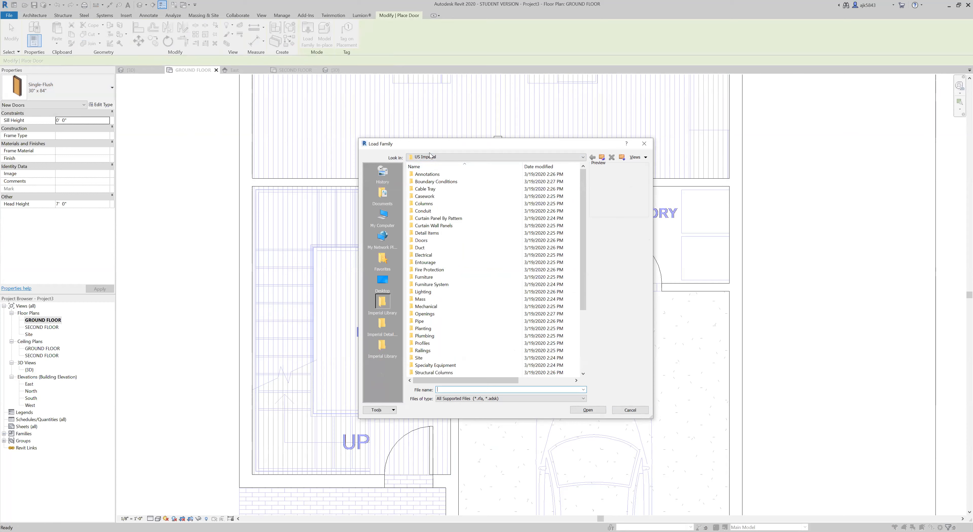
click(425, 243)
double_click(425, 244)
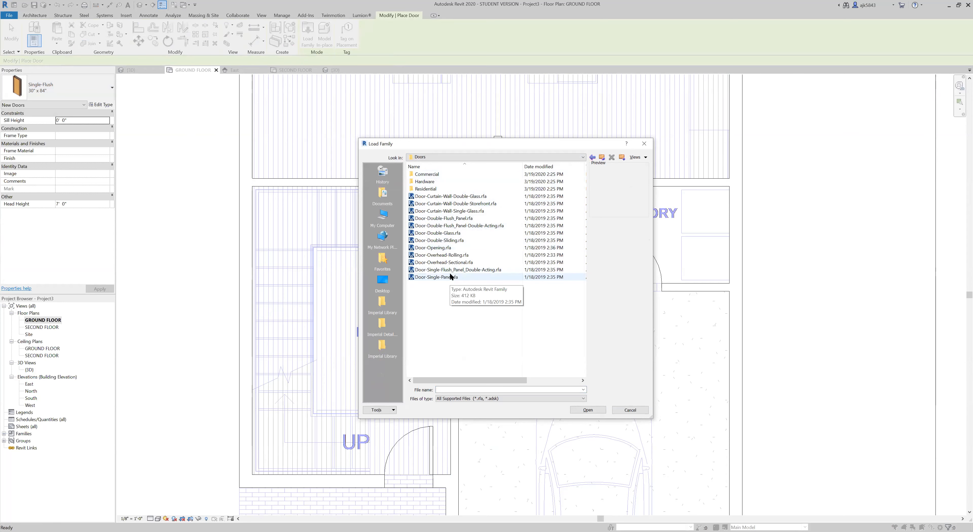
double_click(438, 176)
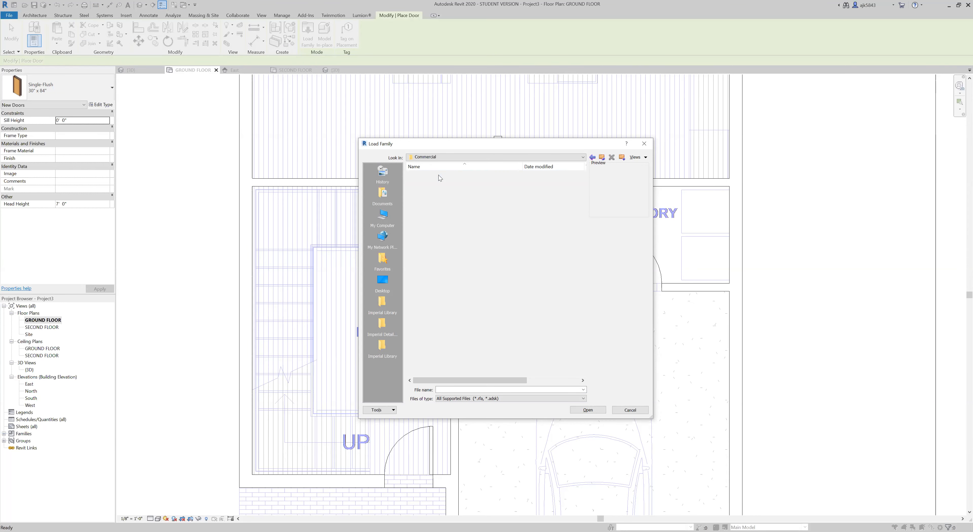
click(602, 157)
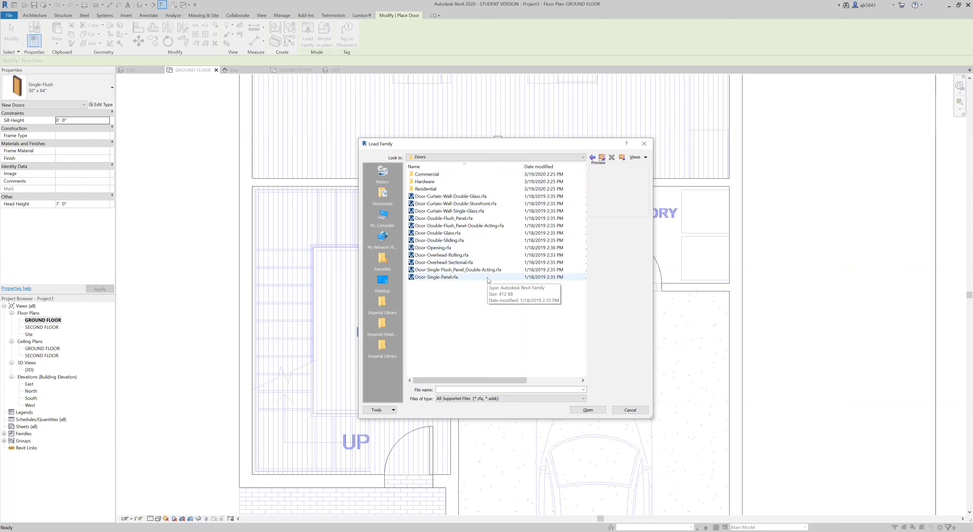
double_click(429, 189)
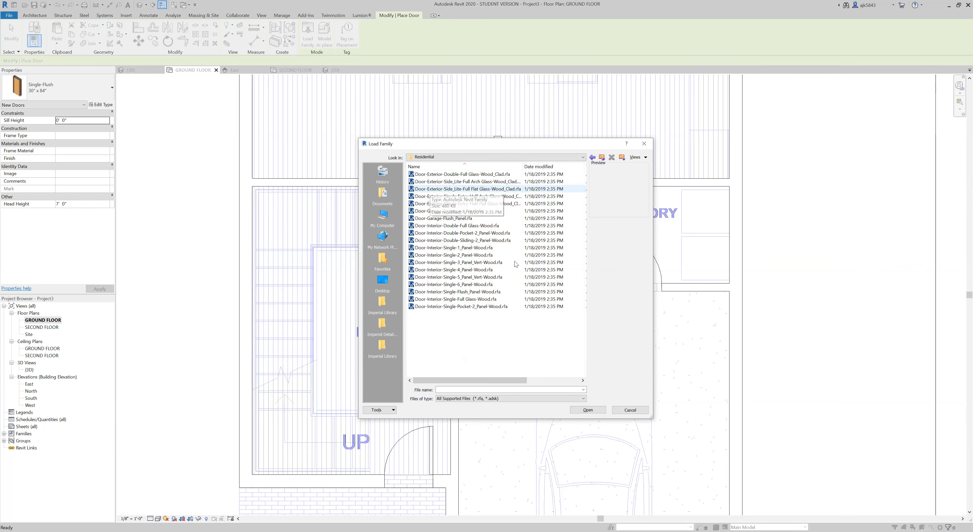
Step: Preview the interior and exterior door families in the Residential folder, from pocket, sliding and panel doors to entry and full-glass doors
click(490, 233)
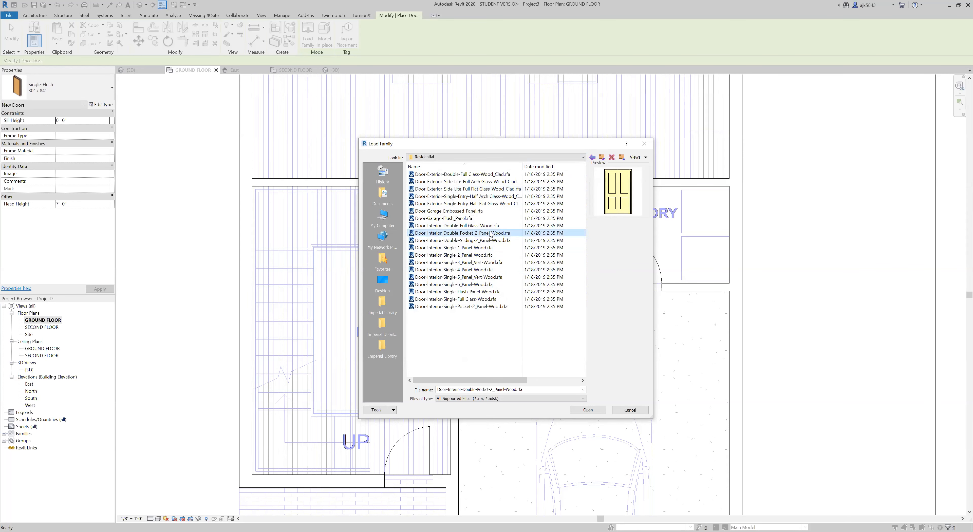
click(487, 241)
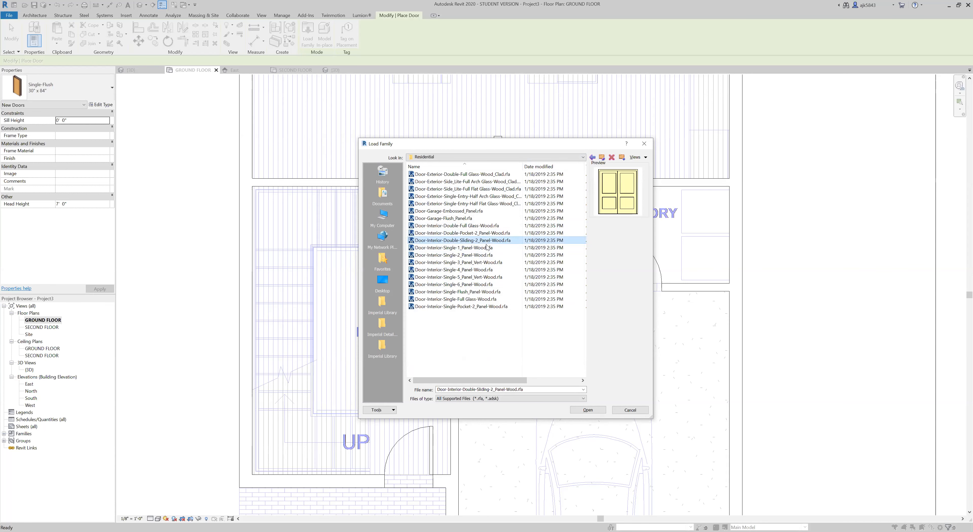
click(481, 306)
click(481, 299)
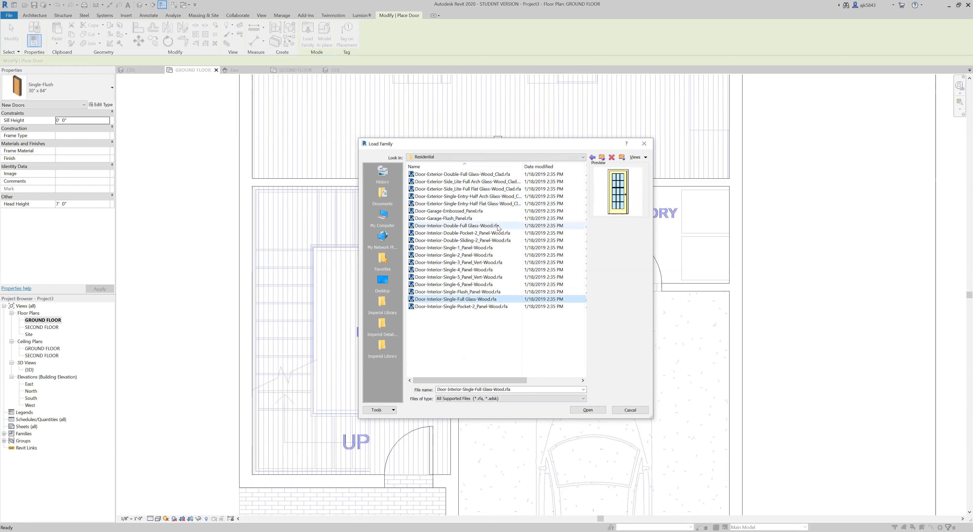
click(485, 226)
click(485, 232)
click(484, 256)
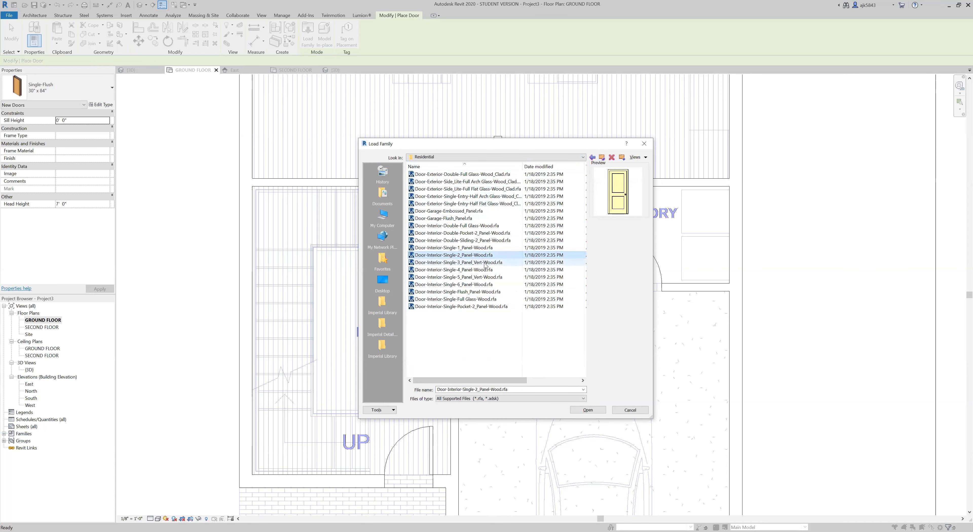
click(484, 269)
click(483, 276)
click(480, 291)
click(481, 299)
click(483, 211)
click(484, 203)
click(484, 196)
click(485, 189)
click(487, 181)
click(488, 175)
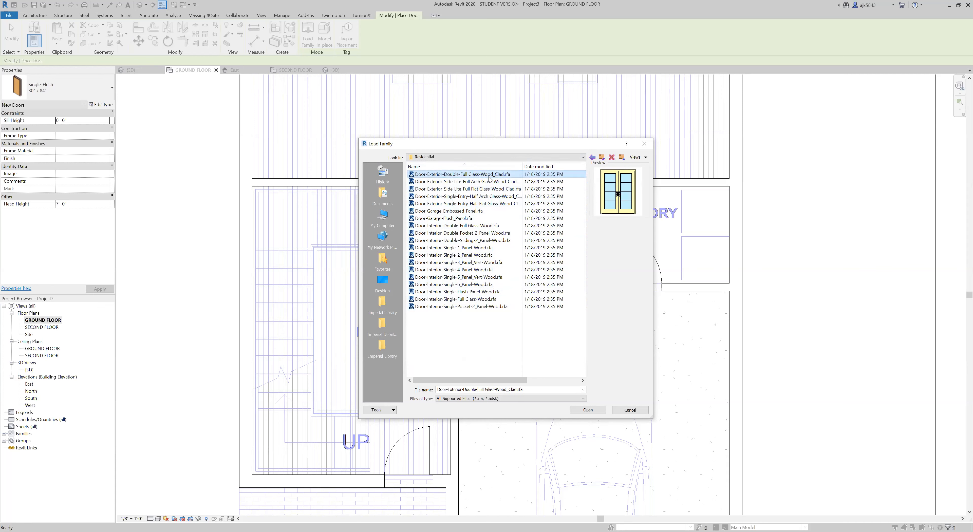
Step: Return to the parent Doors folder and preview its sliding, overhead, flush-panel, glass and curtain-wall door families
click(602, 157)
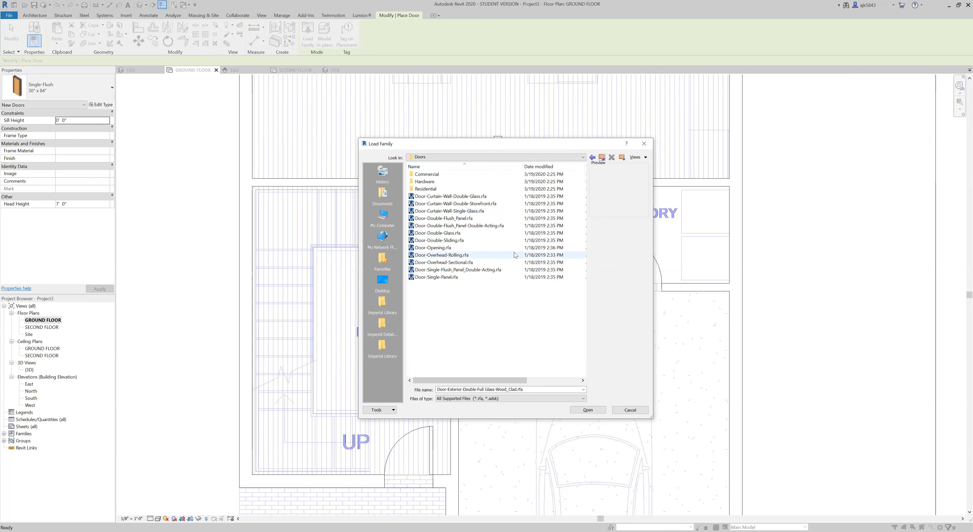
click(459, 240)
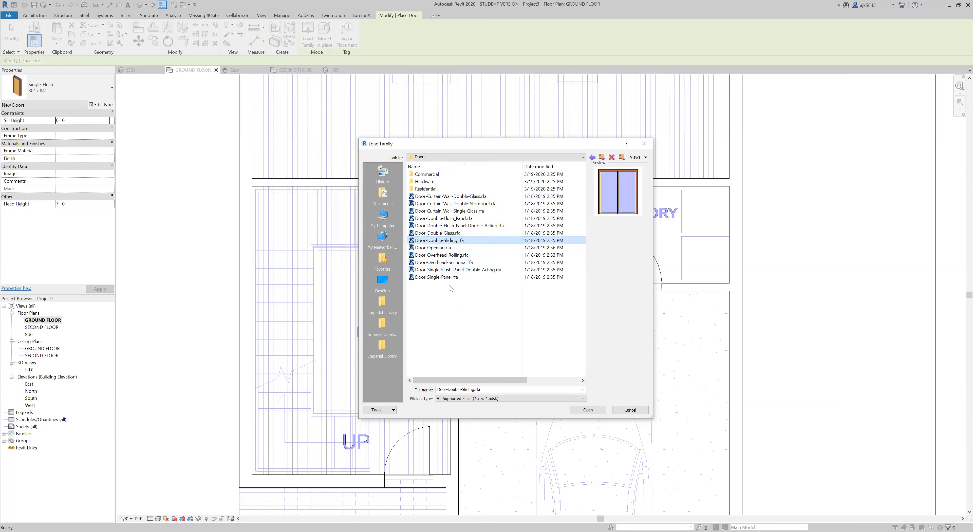
click(455, 263)
click(458, 269)
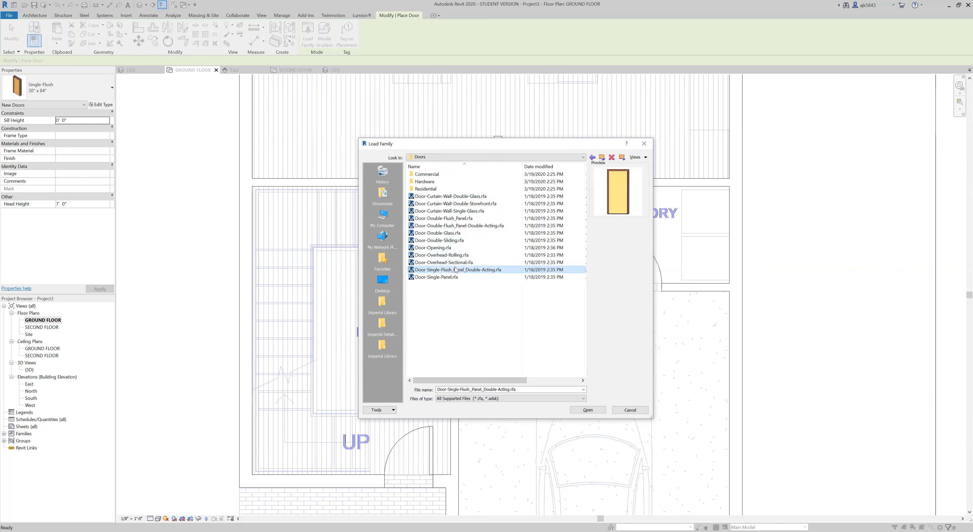
click(452, 263)
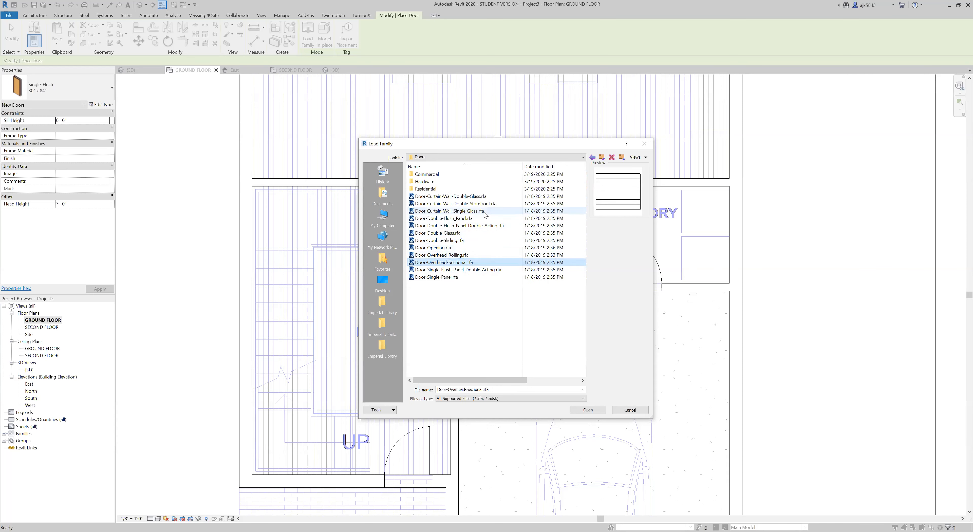
click(459, 270)
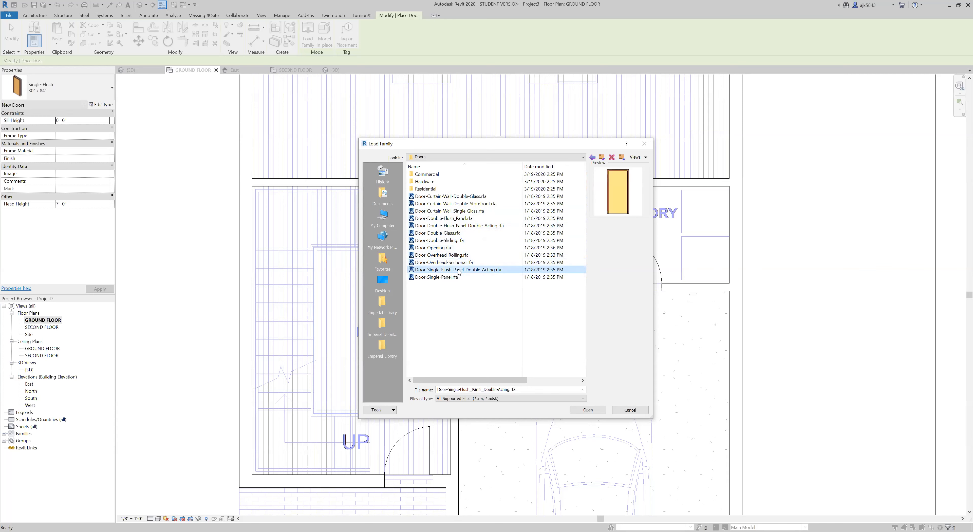
click(453, 247)
click(451, 241)
click(452, 226)
click(452, 233)
click(453, 225)
click(454, 219)
click(452, 212)
click(453, 204)
click(451, 196)
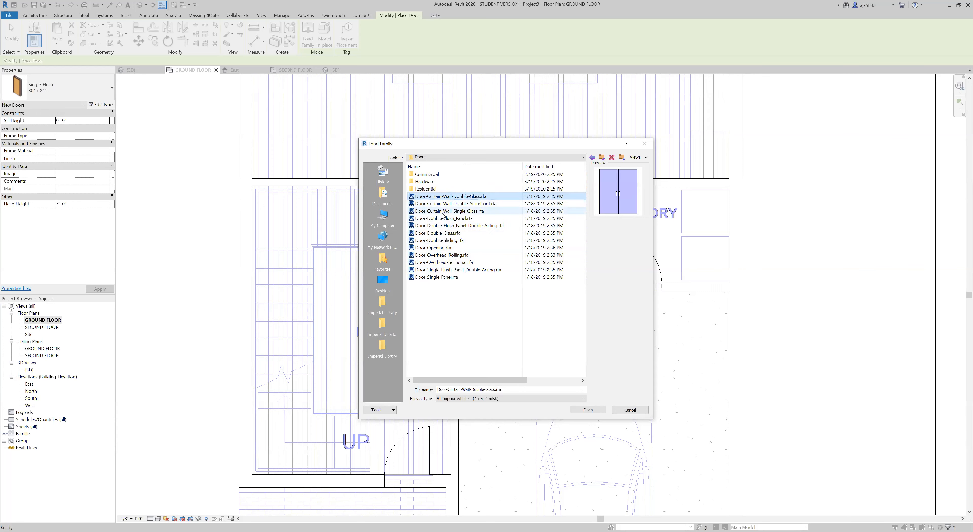
Step: Browse the Commercial door families and examine the previews of the passage and exterior doors
click(438, 174)
double_click(438, 175)
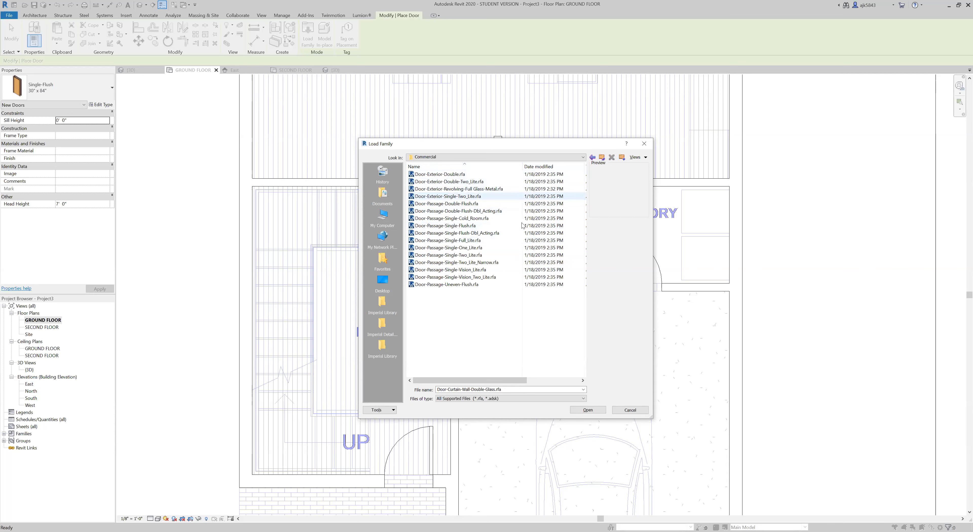
click(477, 285)
click(482, 278)
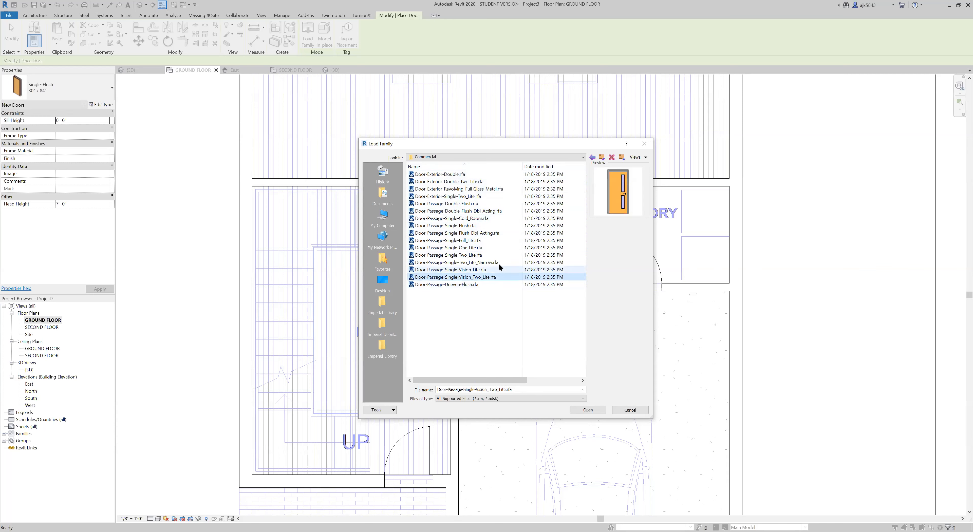
click(492, 269)
click(489, 262)
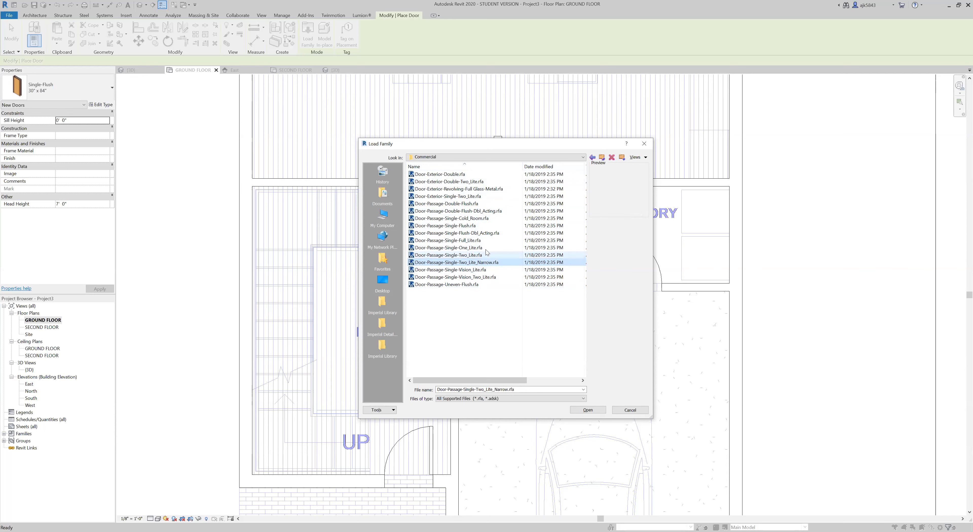
click(485, 254)
click(481, 247)
click(476, 241)
click(478, 233)
click(478, 225)
click(476, 218)
click(475, 210)
click(474, 203)
click(474, 196)
click(473, 189)
click(474, 181)
click(474, 174)
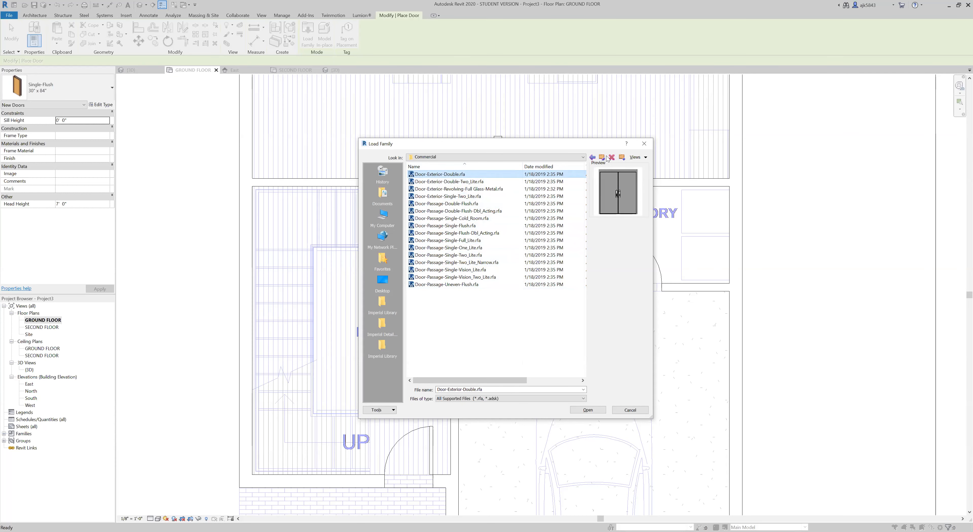
Step: Browse the Residential door families and examine the previews of the exterior, garage and interior doors
key(BackSpace)
double_click(465, 181)
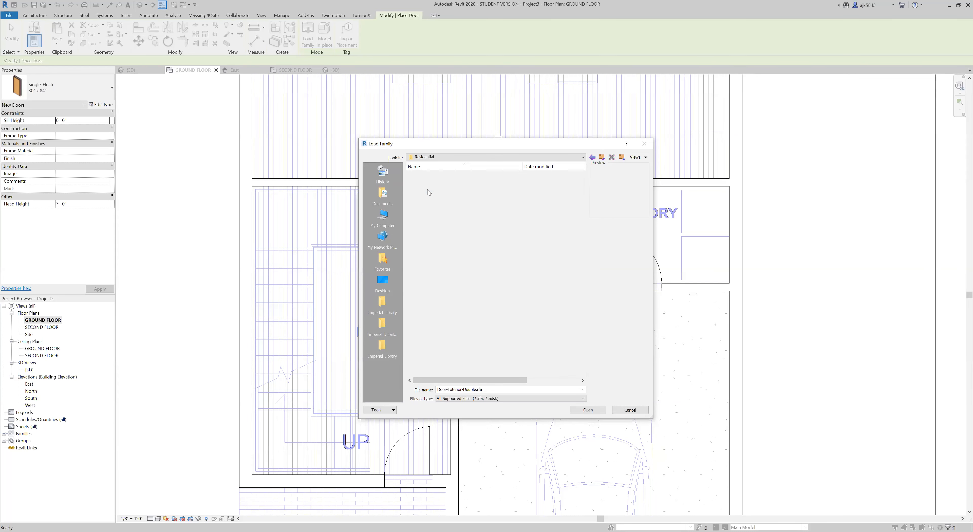
click(465, 176)
click(465, 184)
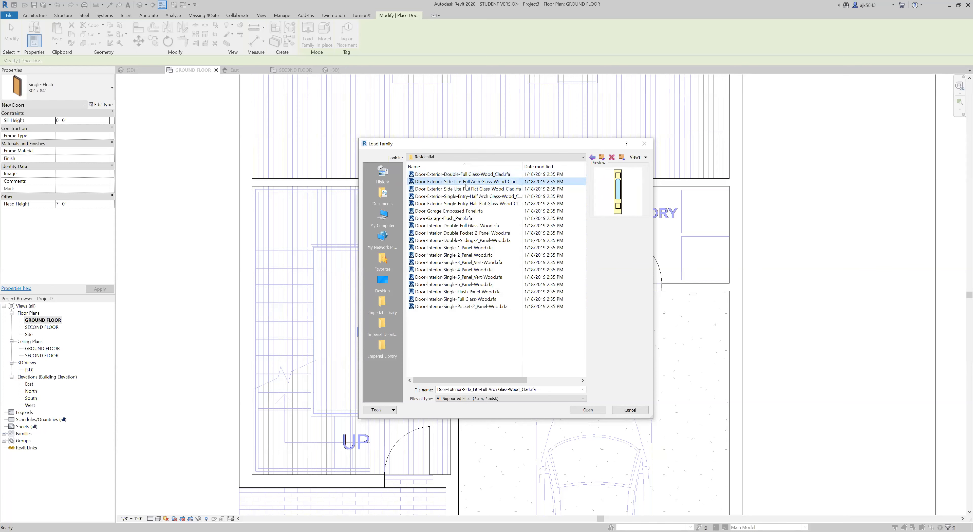
click(467, 190)
click(467, 197)
click(466, 204)
click(461, 211)
click(462, 219)
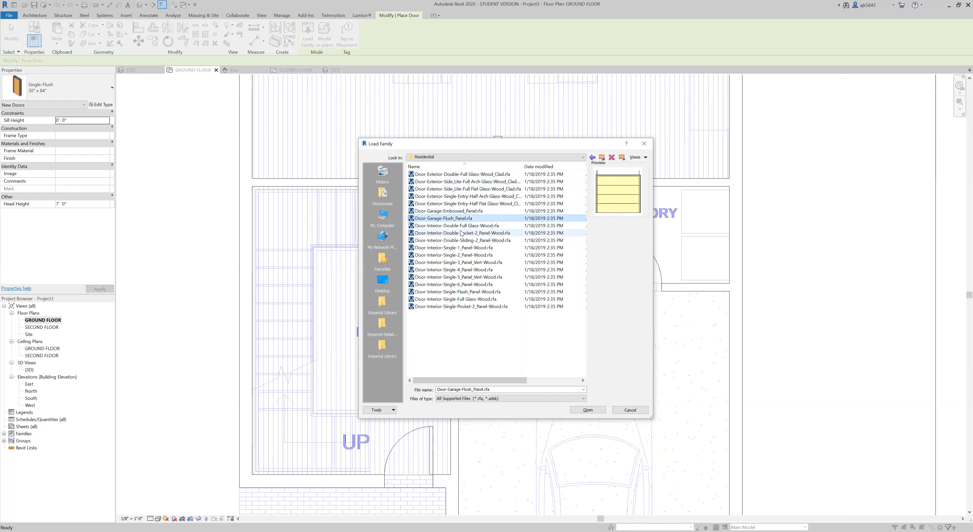
click(462, 226)
click(463, 233)
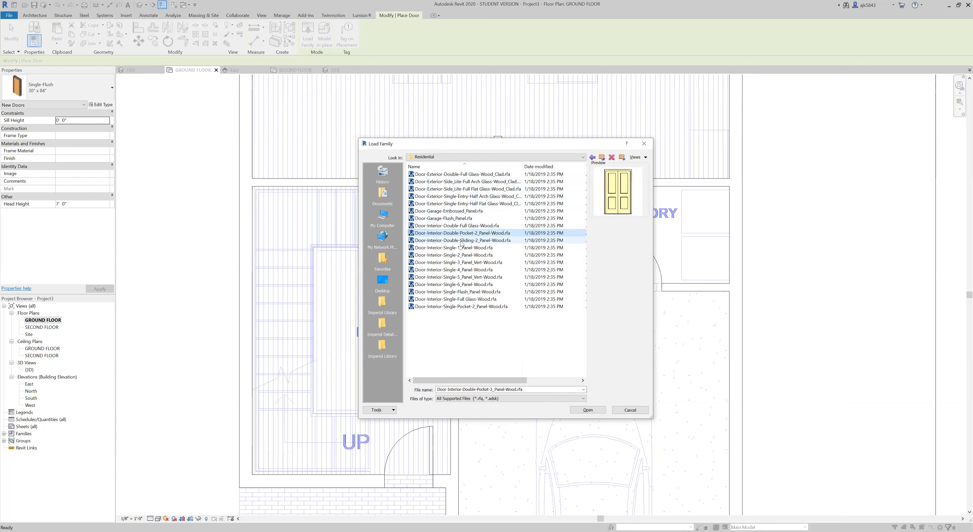
click(465, 242)
click(461, 248)
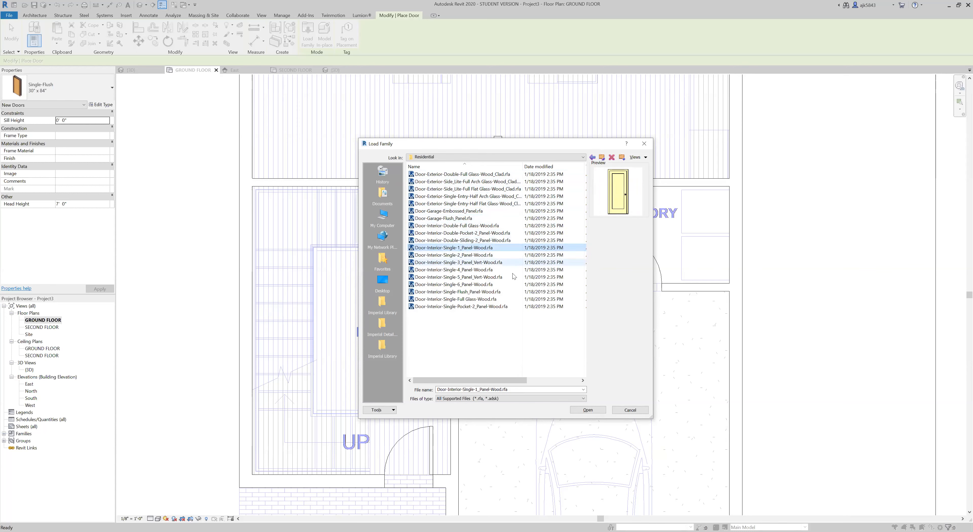
Step: Load the residential family Door-Interior-Single-Pocket-2_Panel-Wood.rfa into the project
click(490, 307)
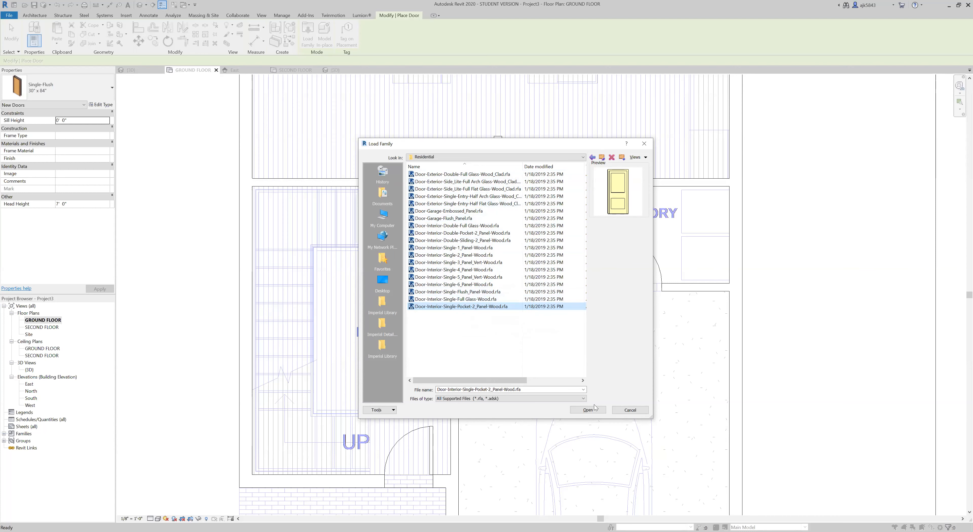
click(588, 410)
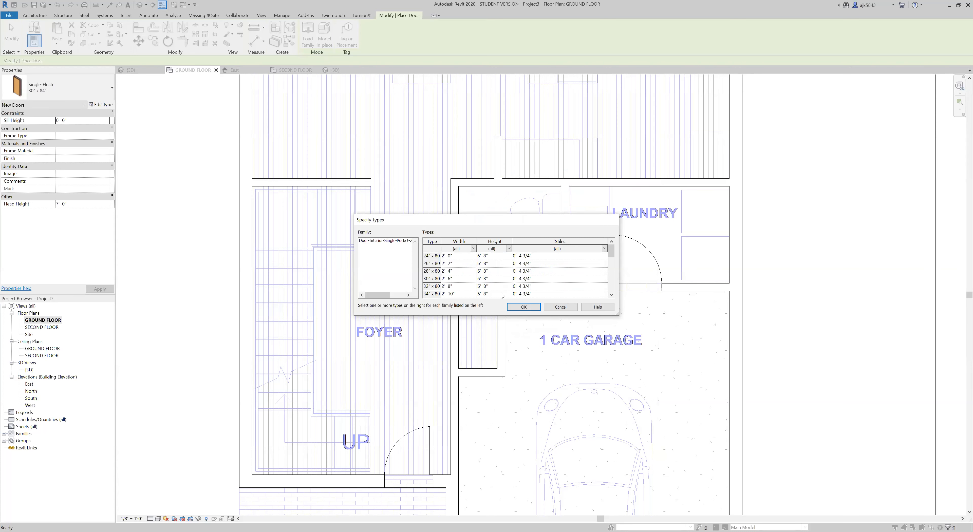
click(524, 306)
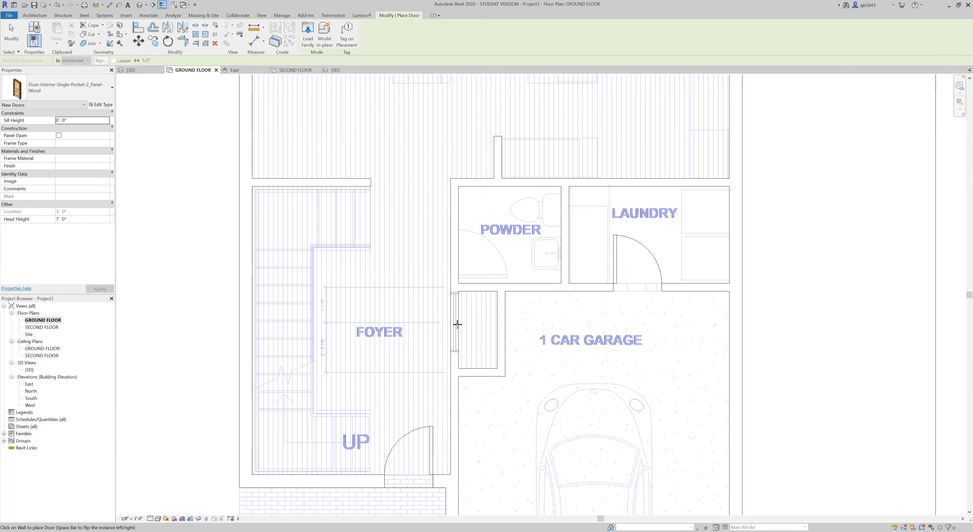
Step: Place a Door-Interior-Single-Pocket-2_Panel-Wood door in the wall between the foyer and the small closet
scroll(457, 324, up, 2)
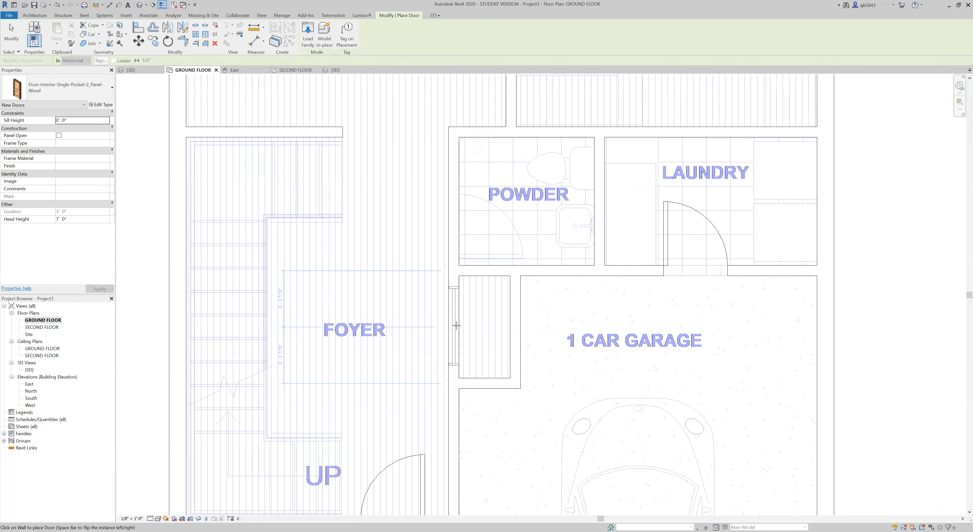
click(50, 84)
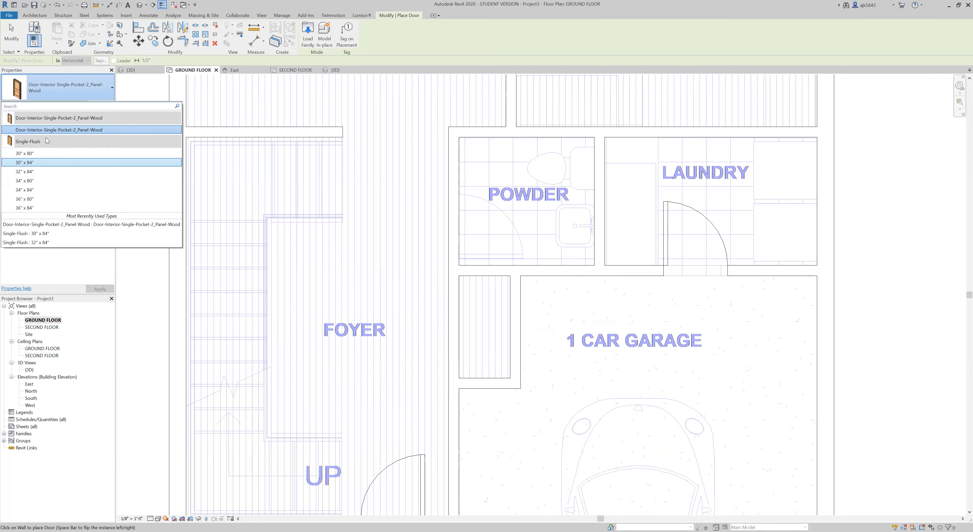
click(57, 130)
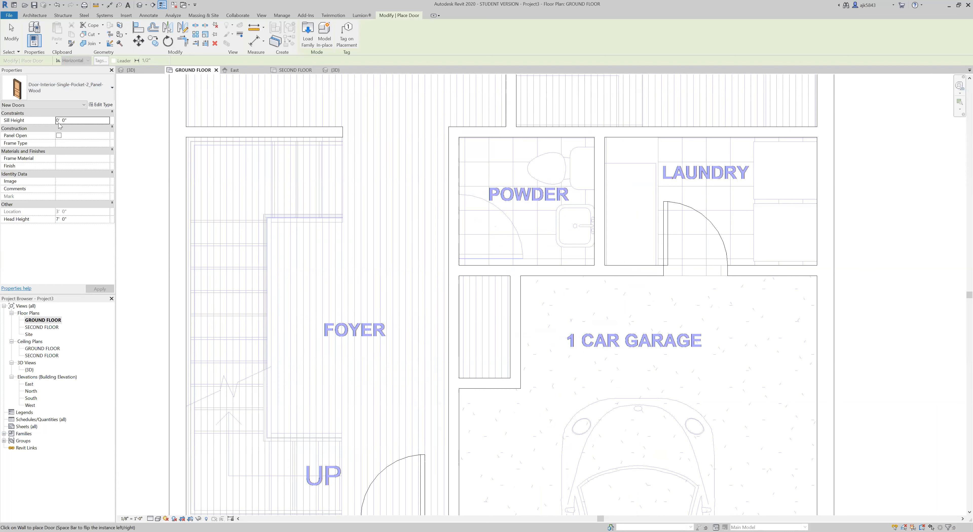
click(456, 323)
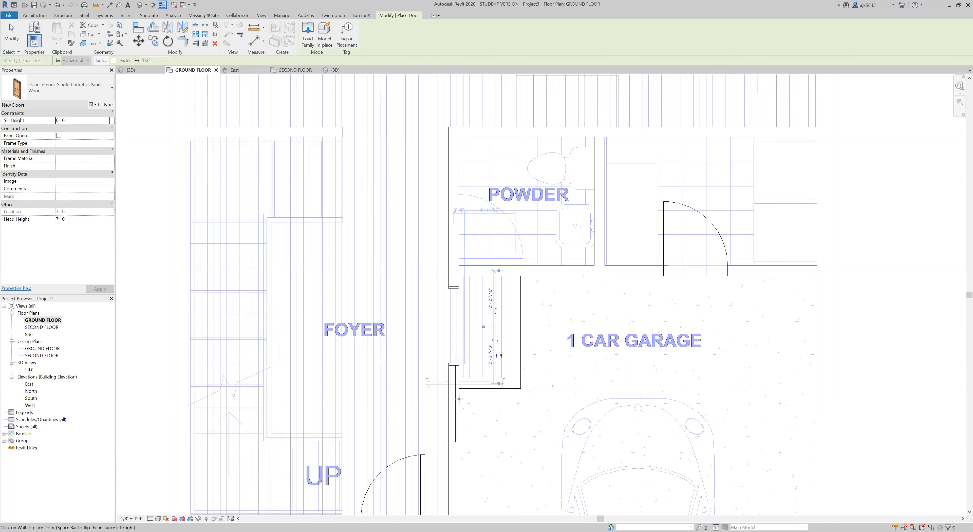
Step: Place another two-panel pocket door in the wall between the kitchen and the laundry, and end door placement
scroll(458, 399, down, 2)
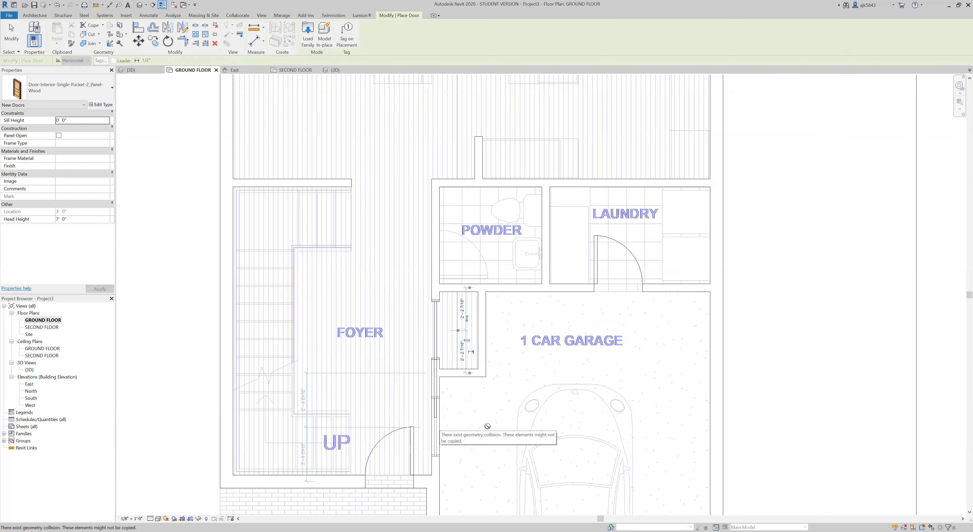
scroll(650, 147, up, 2)
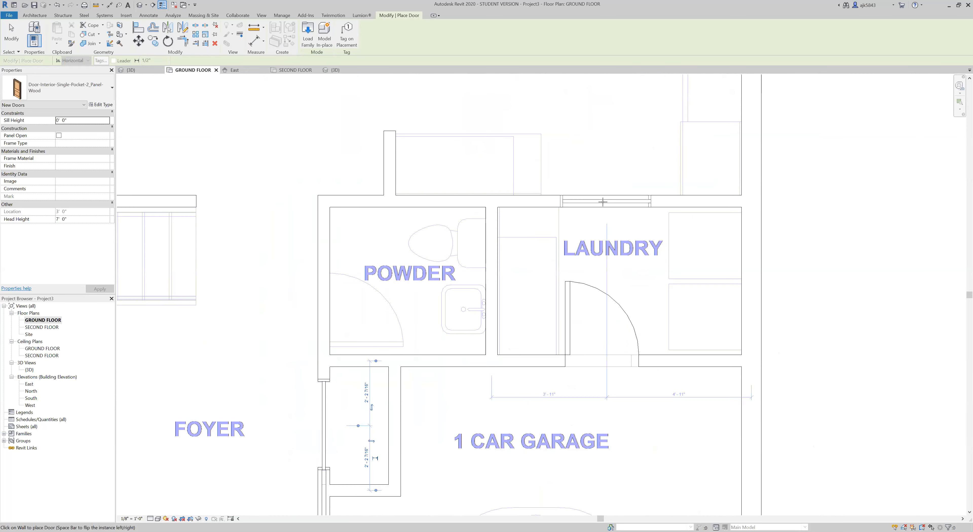
click(604, 203)
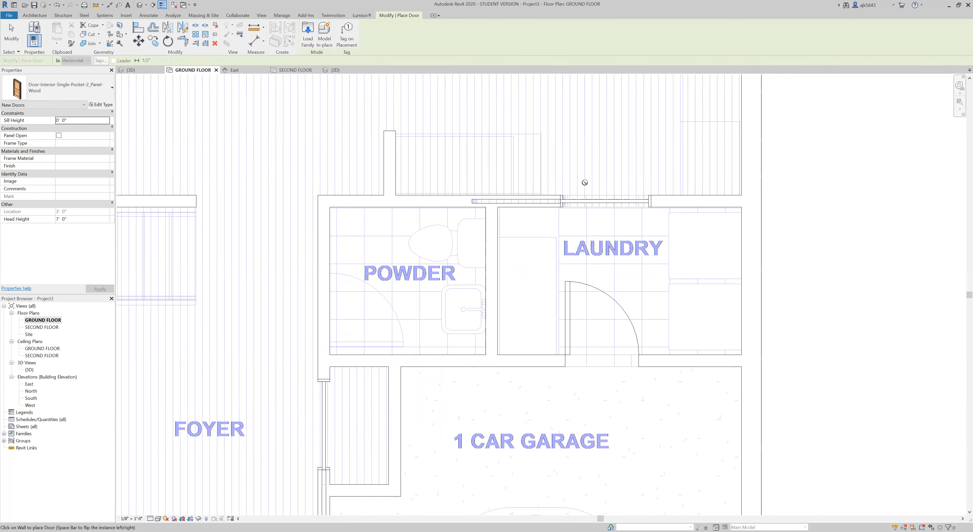
scroll(584, 182, up, 3)
key(Escape)
Step: Align the laundry pocket door's jamb edge with the opening line of the underlying ground floor drawing
scroll(558, 230, up, 2)
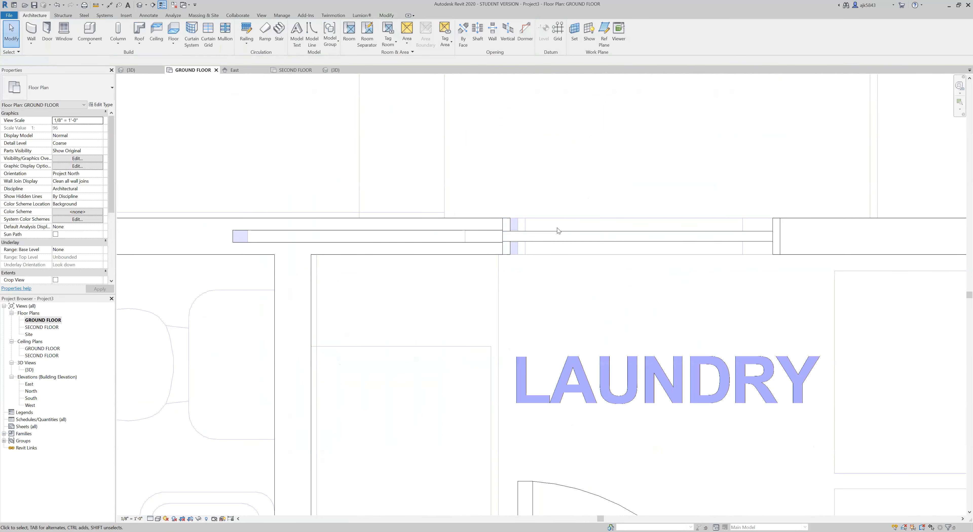
click(555, 230)
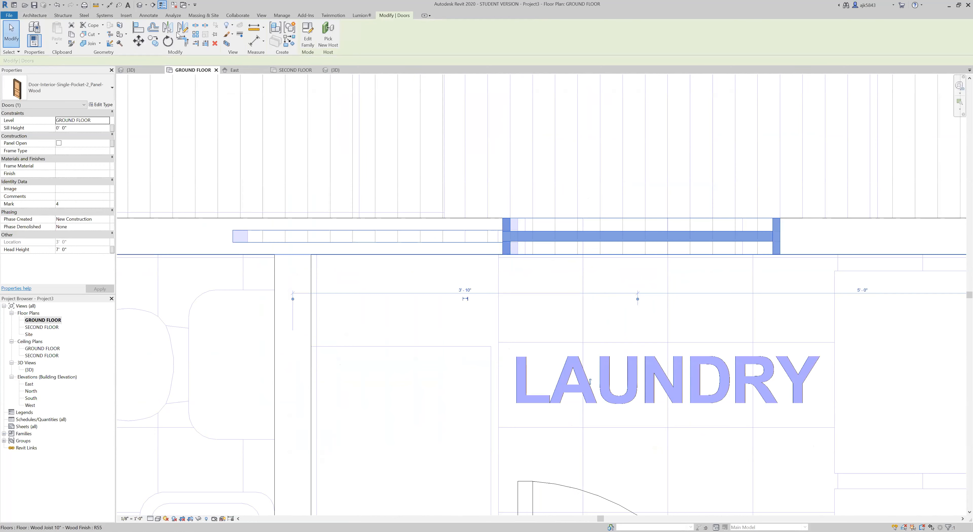
click(138, 27)
scroll(499, 218, up, 3)
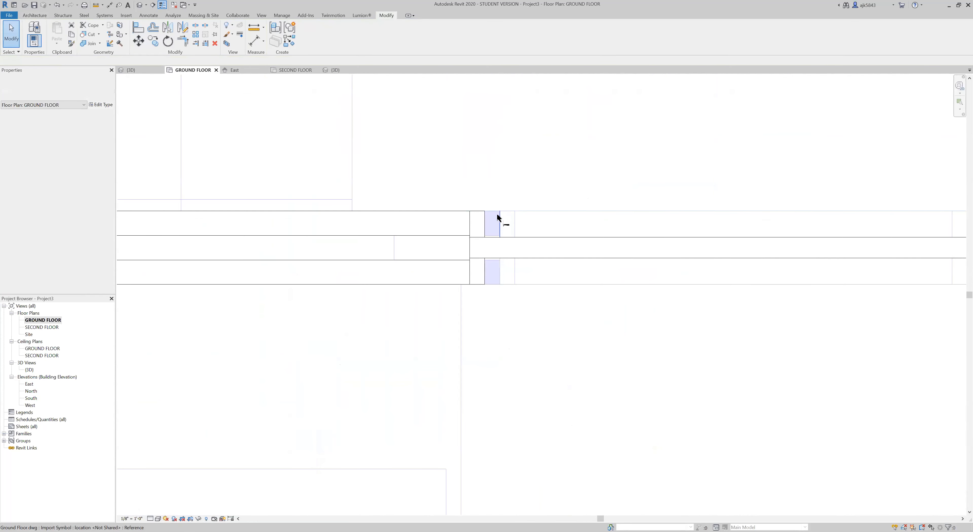
click(499, 218)
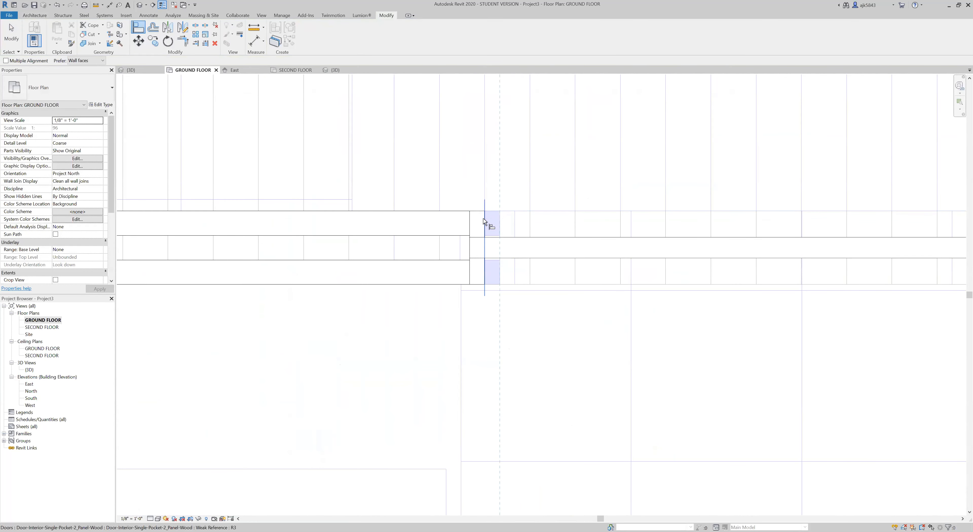
click(483, 219)
scroll(527, 256, down, 2)
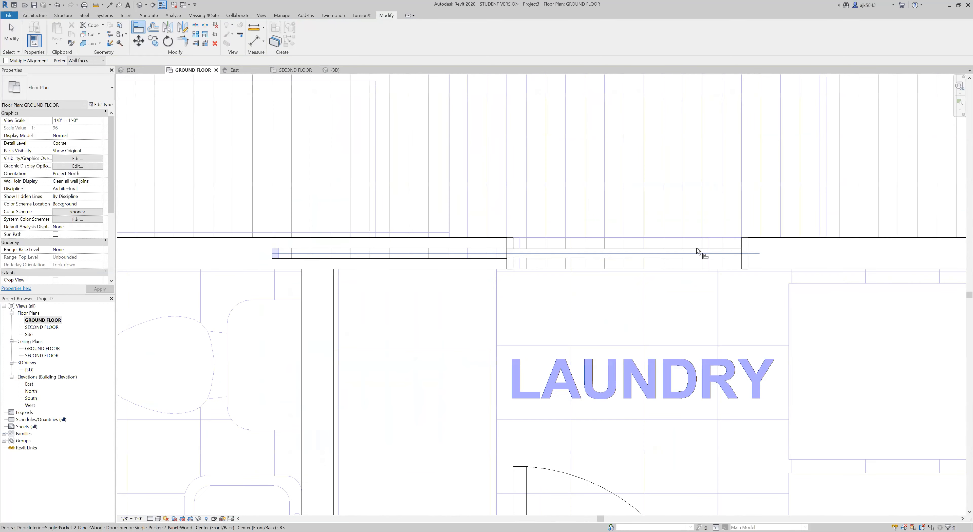
key(Escape)
Step: Start placing a door at the patio side of the dining area and examine the previews of loadable Residential door families
scroll(623, 202, down, 2)
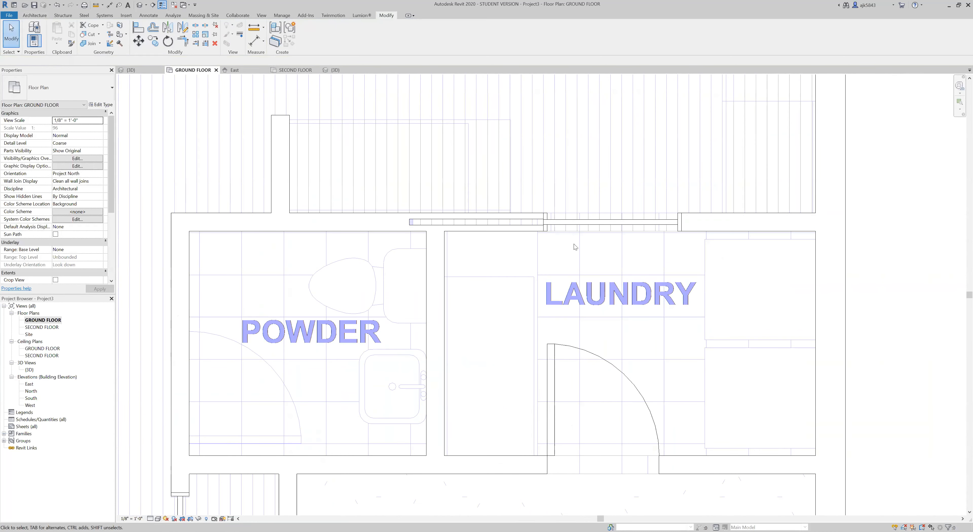
scroll(566, 193, down, 4)
scroll(465, 167, down, 1)
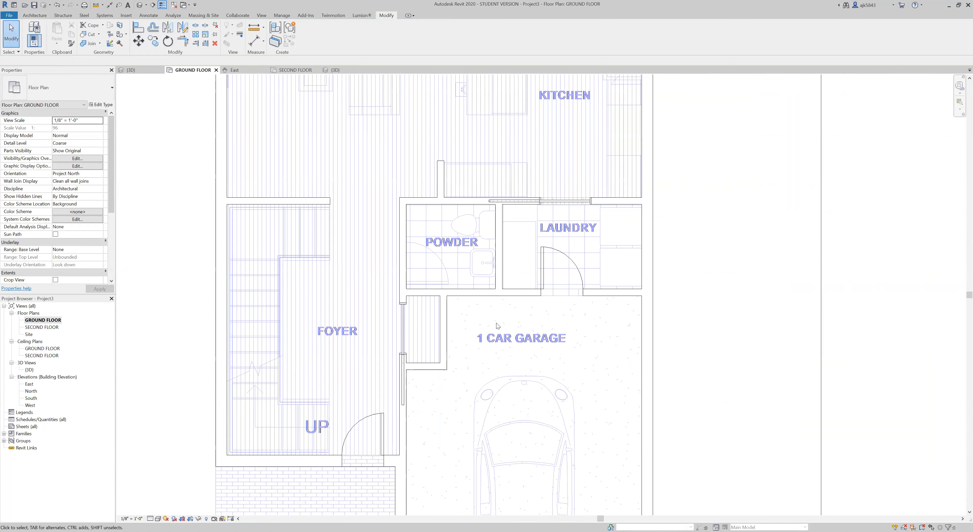
scroll(500, 359, down, 5)
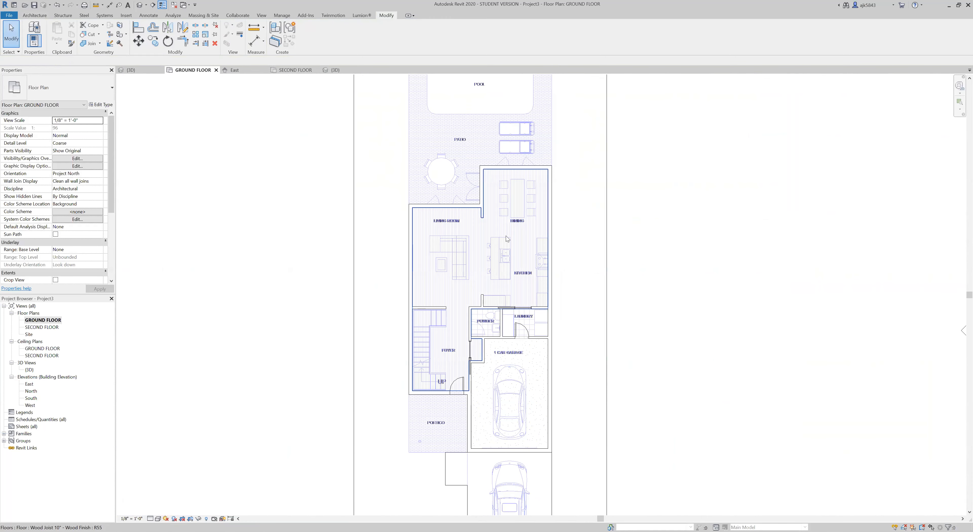
scroll(512, 138, up, 8)
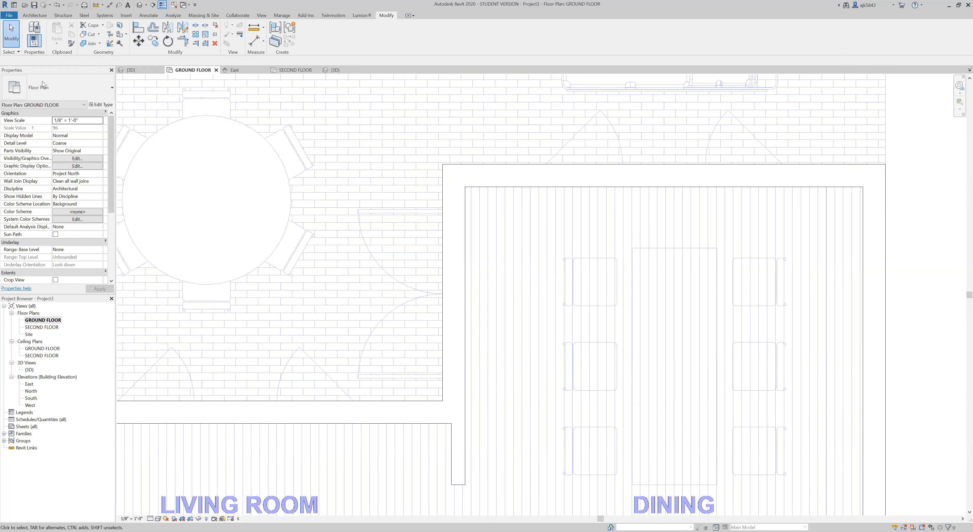
click(35, 15)
click(46, 33)
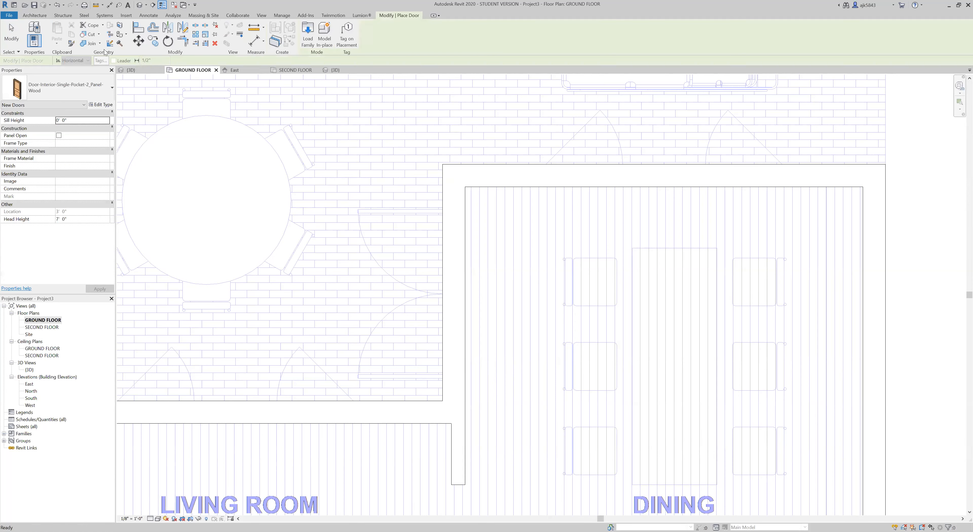
click(307, 35)
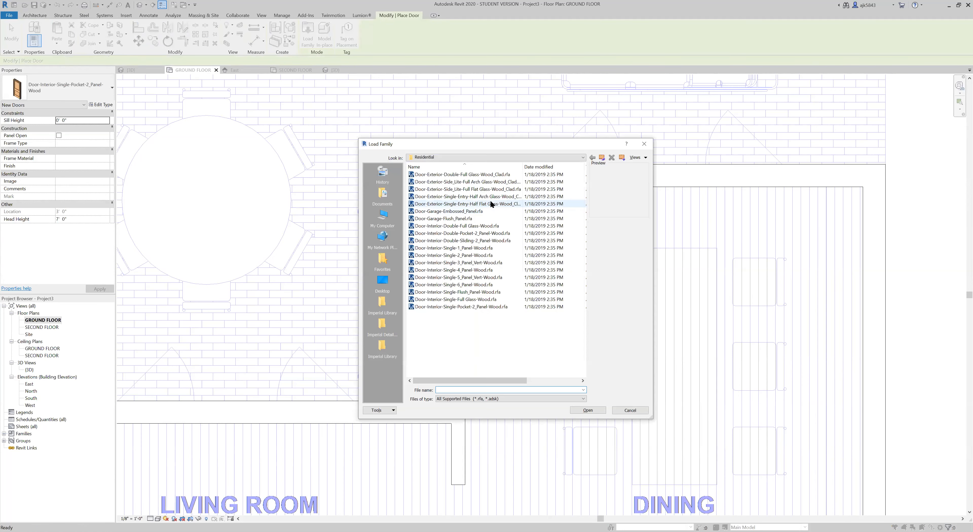
click(484, 175)
click(483, 182)
click(482, 189)
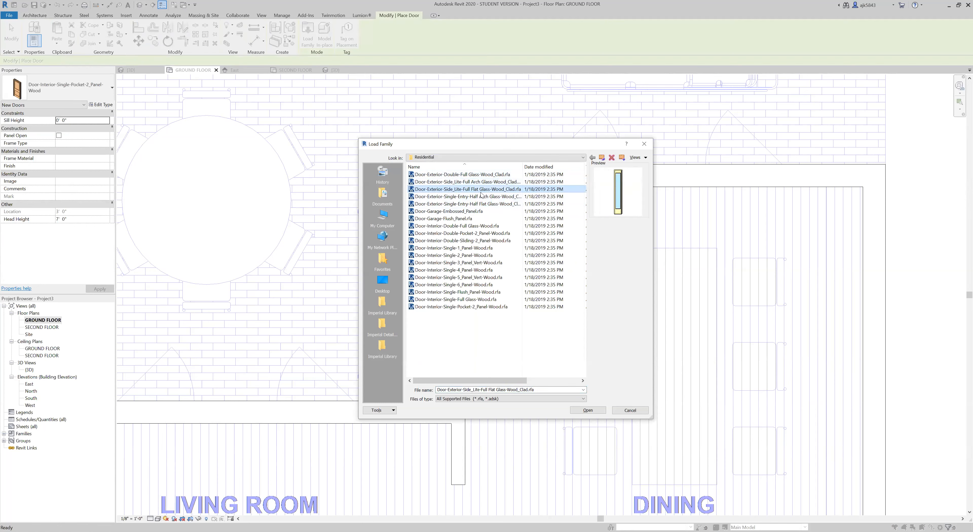
click(468, 197)
click(468, 241)
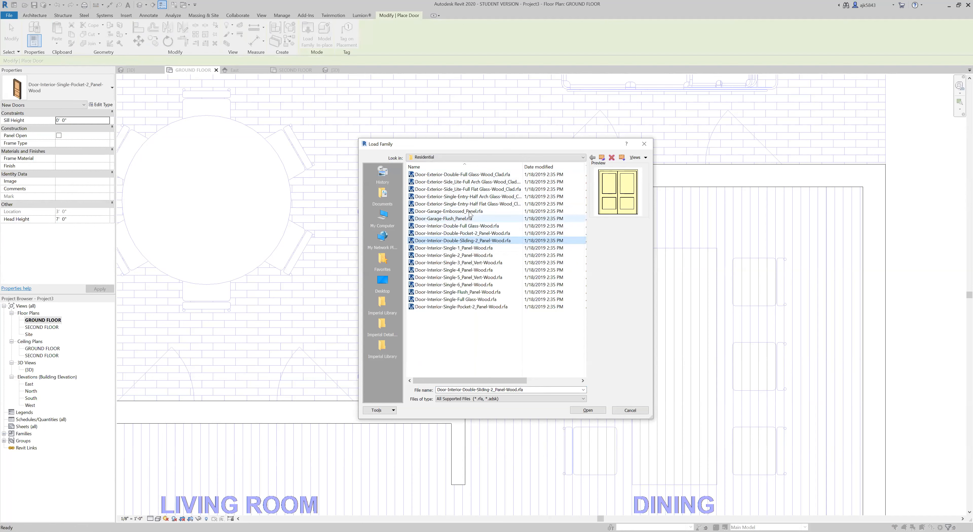
click(469, 204)
click(478, 248)
click(479, 256)
click(478, 263)
click(477, 270)
click(476, 277)
click(476, 286)
click(475, 293)
click(474, 300)
click(473, 308)
click(474, 300)
click(477, 247)
click(478, 241)
click(479, 233)
click(478, 226)
click(477, 218)
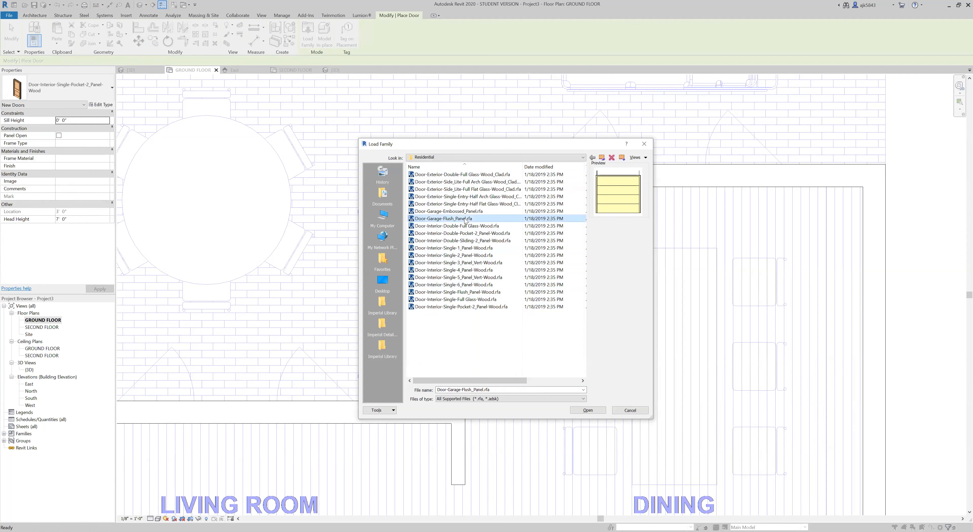
click(476, 212)
click(476, 204)
click(476, 196)
click(478, 181)
Step: Load the residential family Door-Exterior-Double-Full Glass-Wood_Clad.rfa in the 60" x 80" size
click(478, 175)
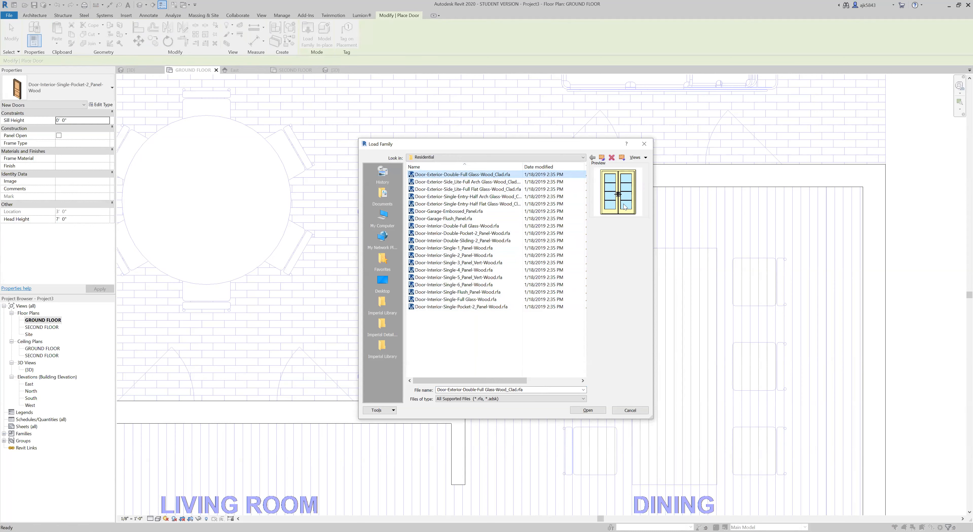
click(588, 410)
click(525, 308)
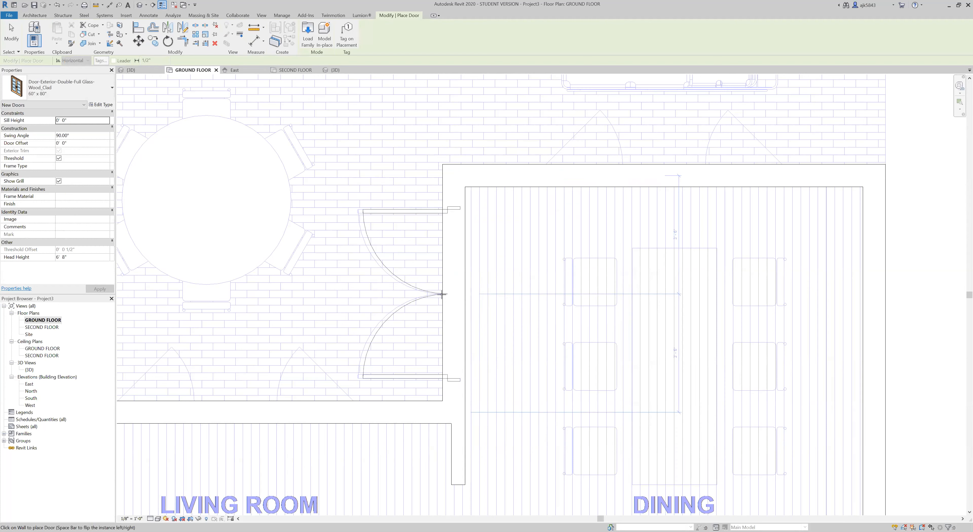
Step: Place the 60" x 80" full-glass exterior double door in the wall between the patio and the dining area, and end door placement
click(66, 83)
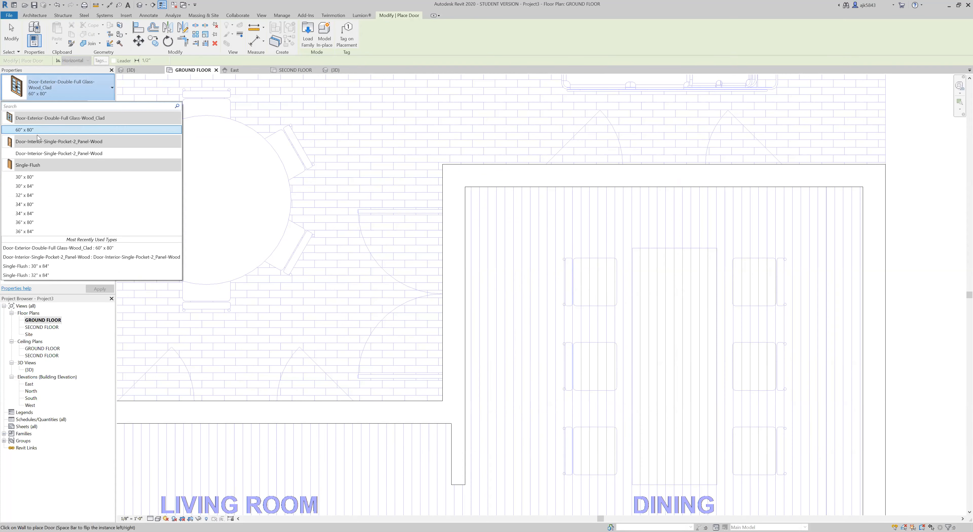
click(30, 130)
click(444, 295)
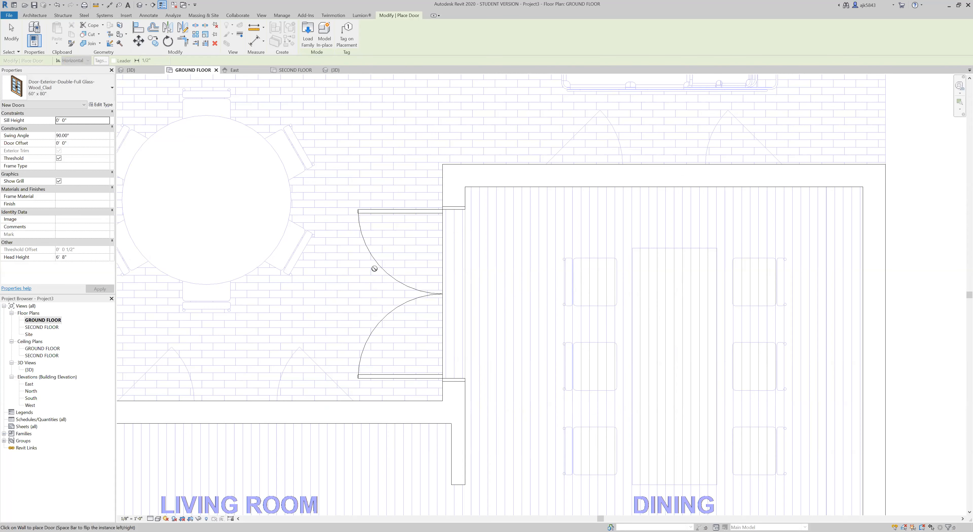
key(Escape)
key(Escape)
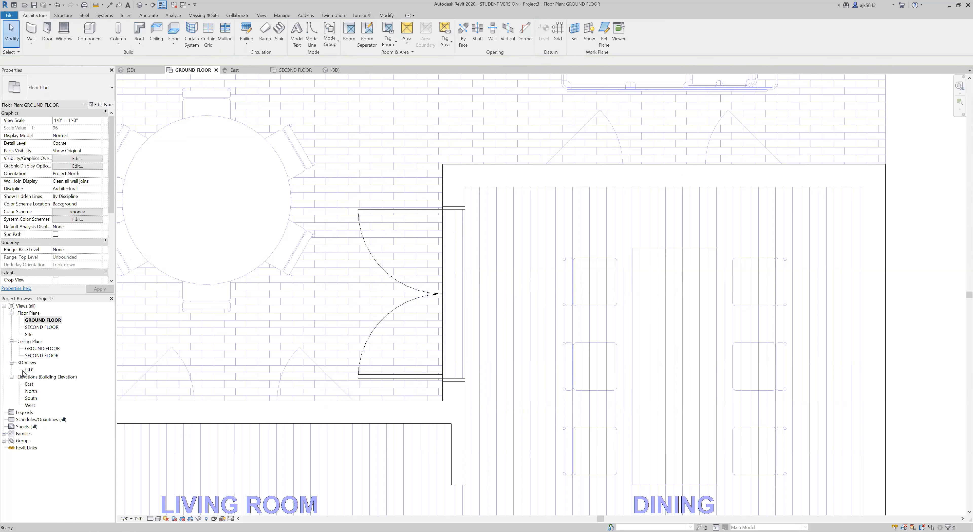
Step: Inspect the patio double door in the 3D view and set the view's detail level to Fine
double_click(26, 371)
scroll(521, 293, down, 4)
shift+middle_drag(523, 293, 520, 420)
scroll(520, 420, up, 3)
scroll(319, 406, up, 3)
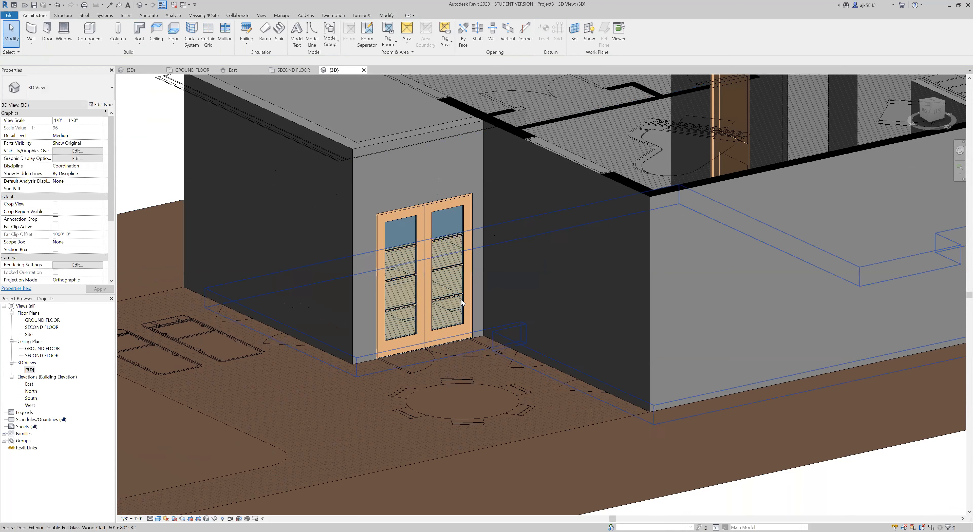
scroll(461, 299, up, 2)
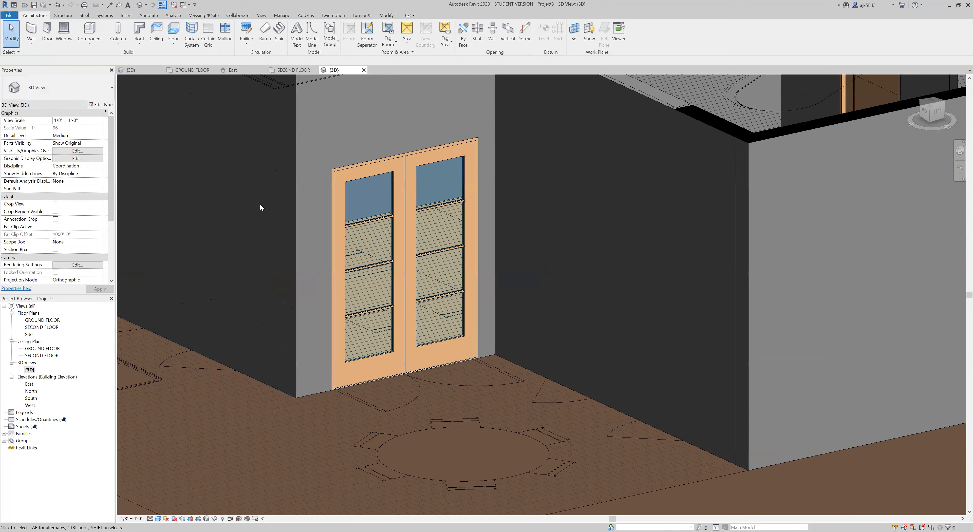
click(150, 518)
click(160, 513)
scroll(390, 209, up, 5)
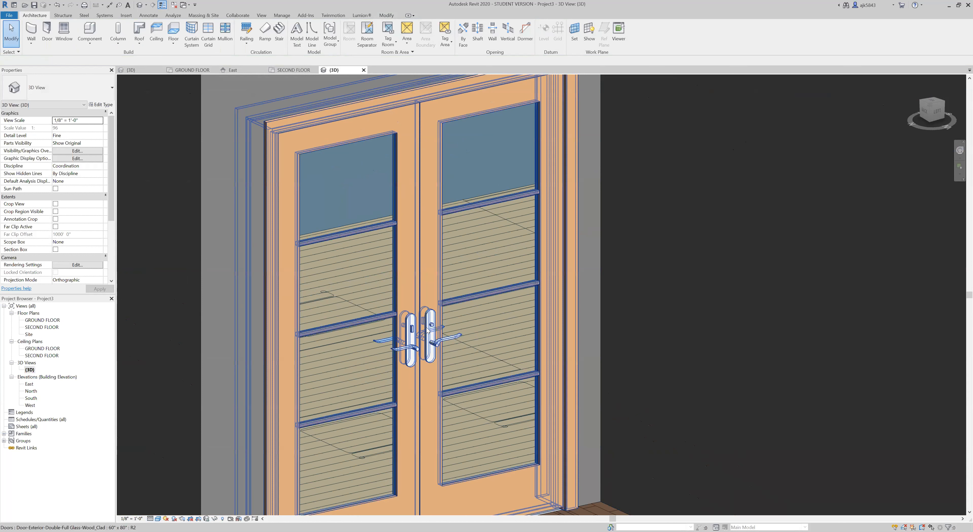
Step: Compare the double door at the Coarse detail level, and set the 3D view back to Fine
click(150, 519)
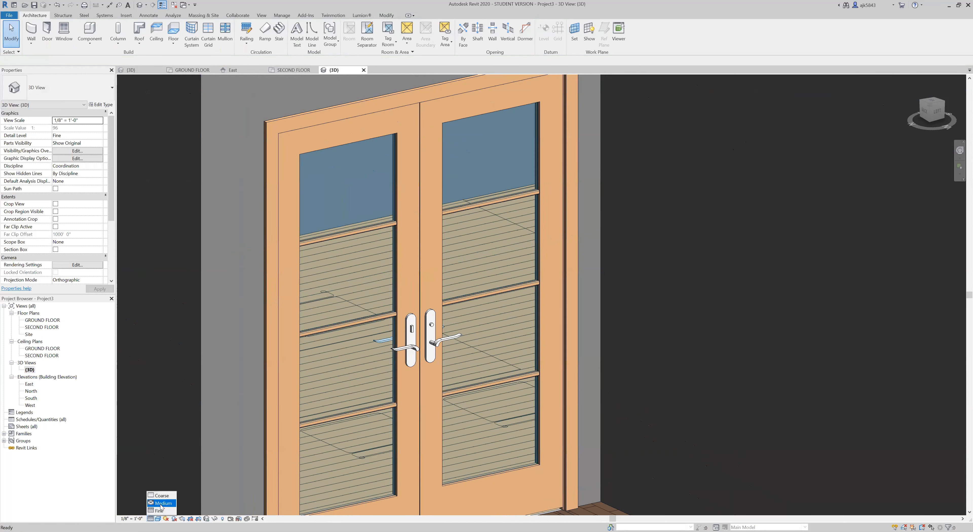
click(159, 509)
click(150, 518)
click(163, 499)
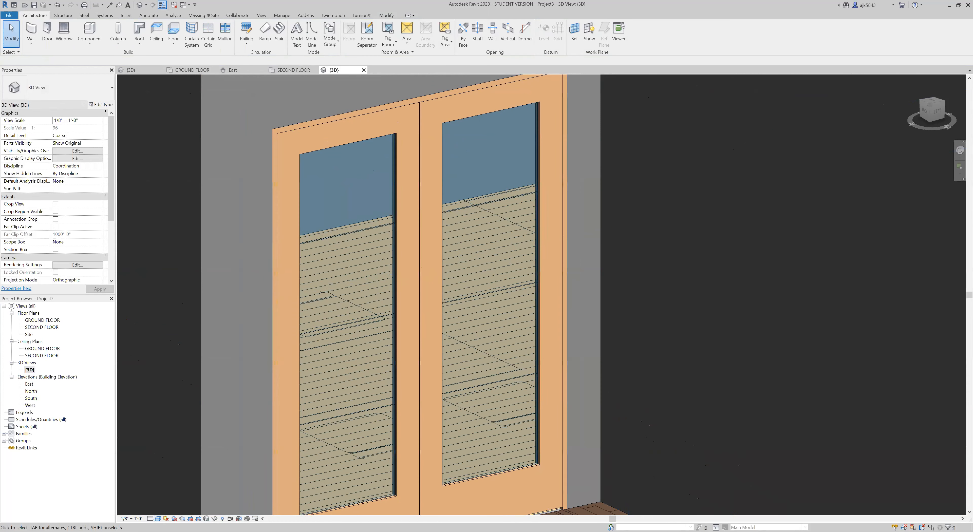
click(150, 519)
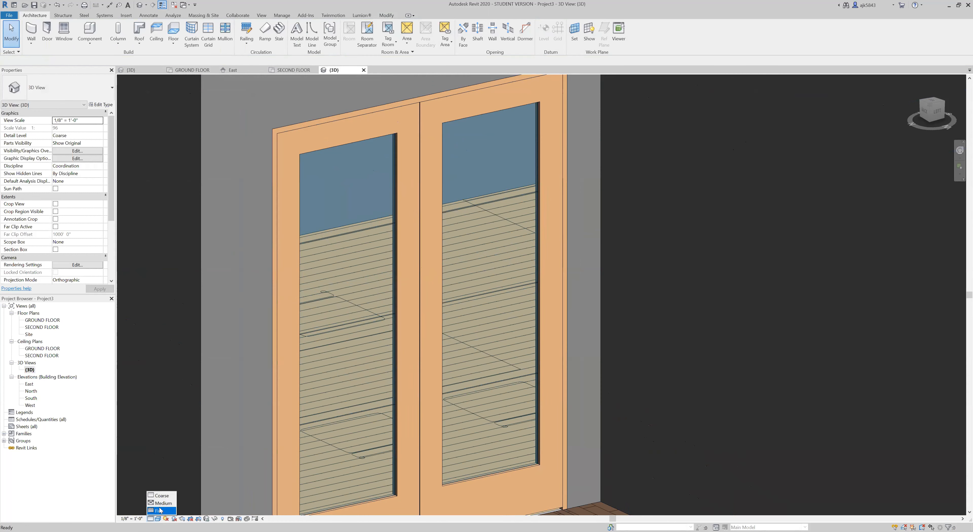
click(161, 511)
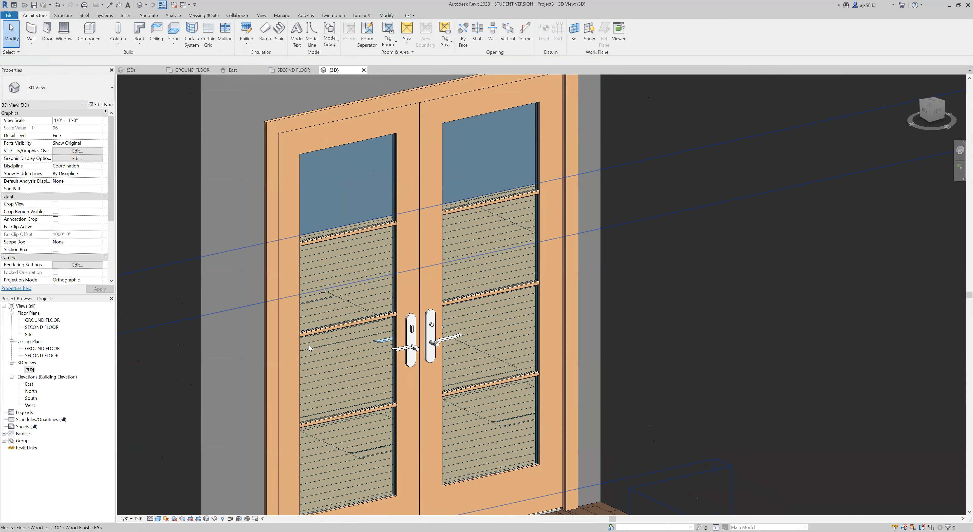
Step: Load the door family Door-Overhead-Sectional.rfa from the Doors folder for the front of the garage
scroll(320, 339, down, 5)
scroll(338, 342, down, 5)
shift+middle_drag(710, 415, 451, 404)
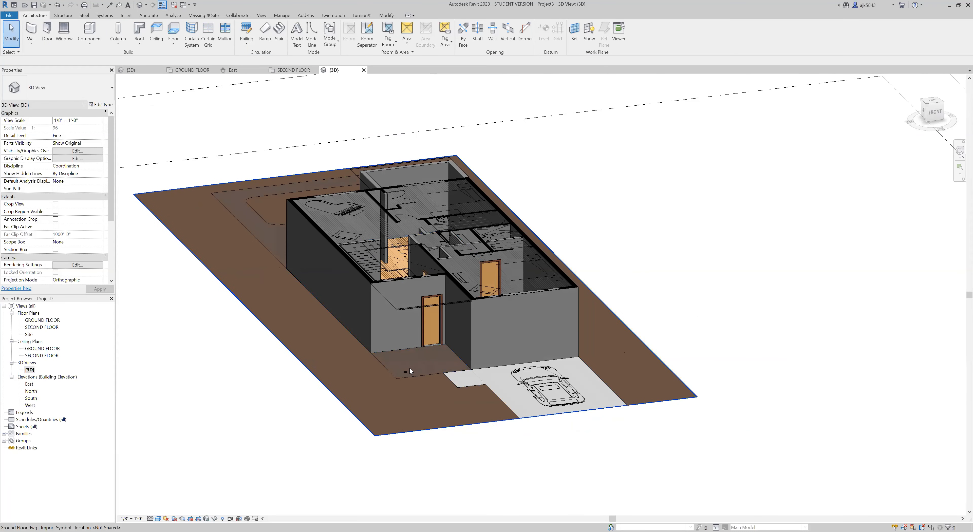
scroll(464, 334, up, 2)
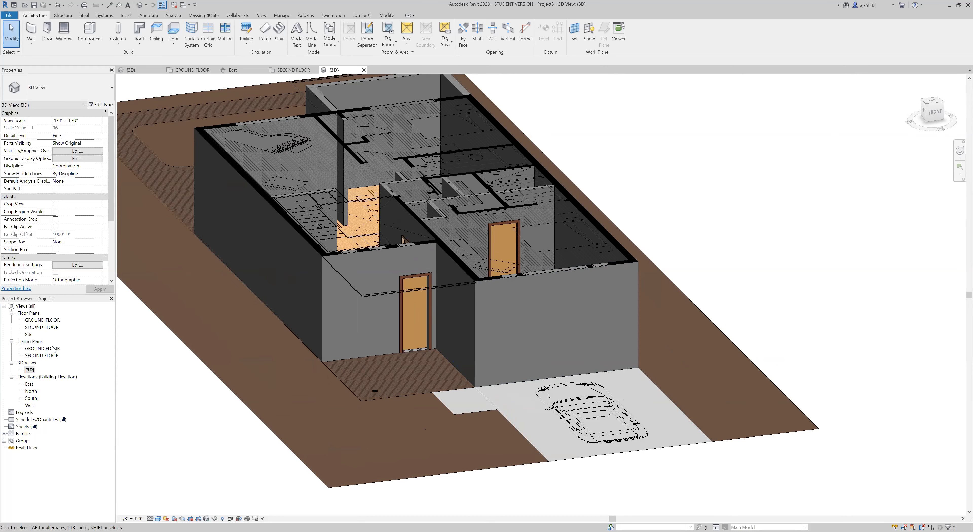
click(45, 43)
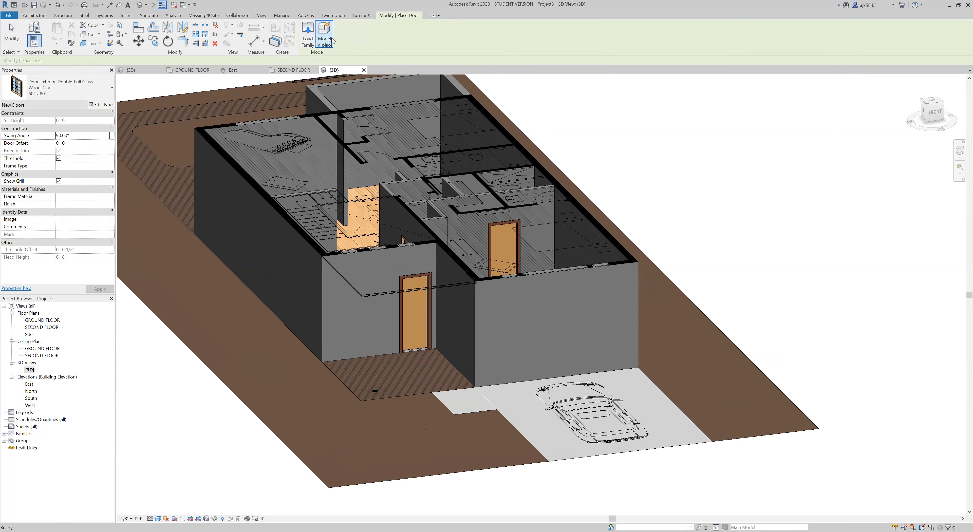
click(602, 157)
click(460, 255)
click(457, 262)
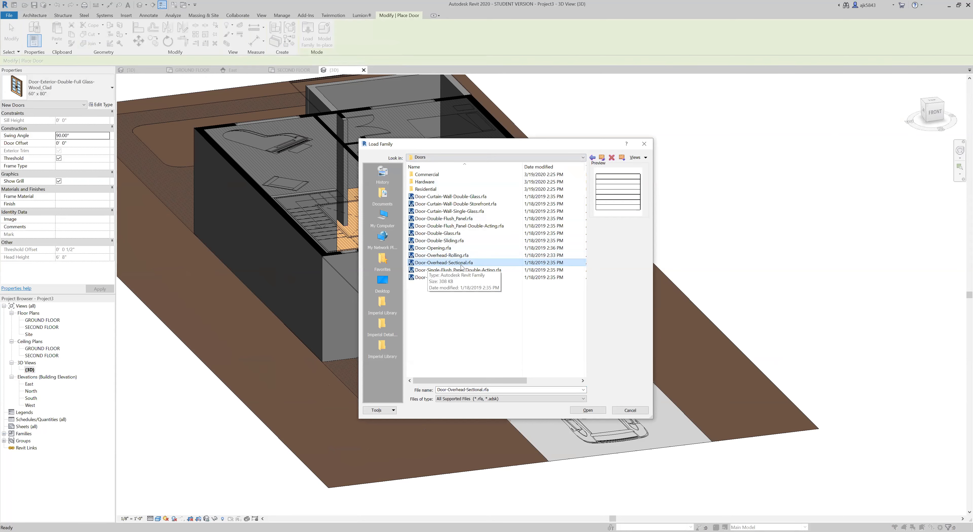
click(586, 411)
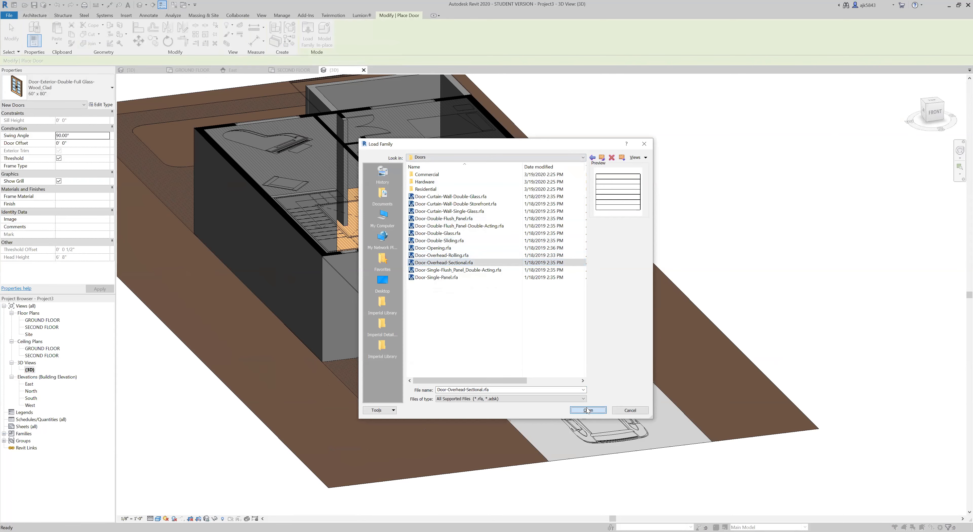
Step: Place the 8' x 6'-6" overhead sectional door in the garage's front wall on the GROUND FLOOR plan, and end door placement
double_click(41, 320)
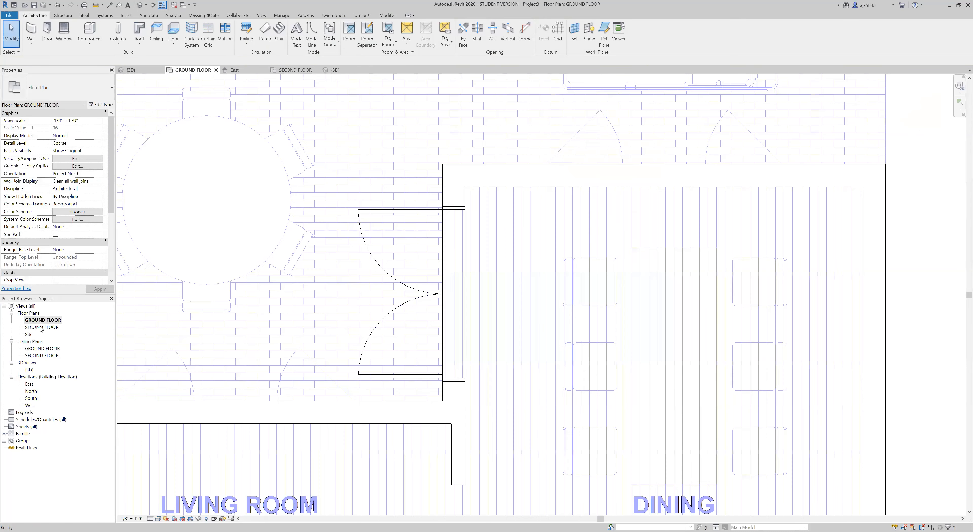
scroll(369, 134, down, 6)
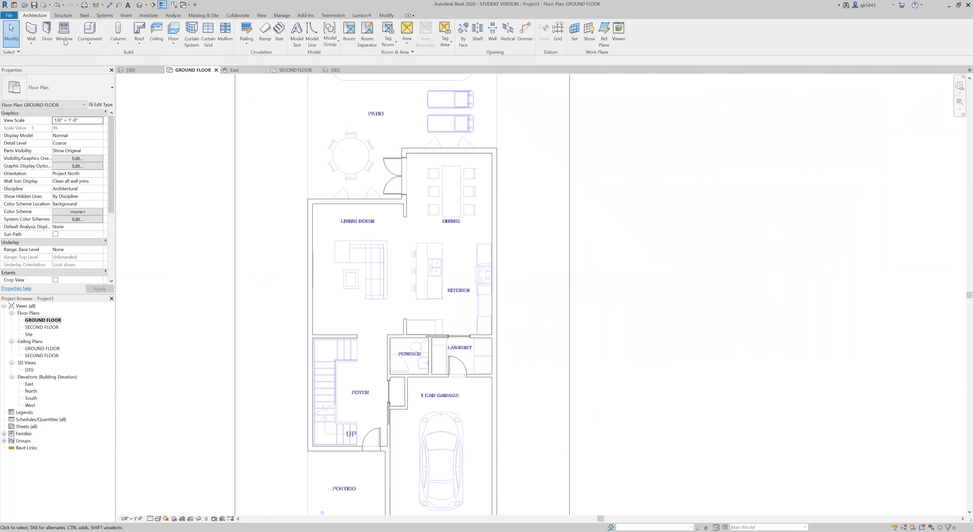
click(47, 31)
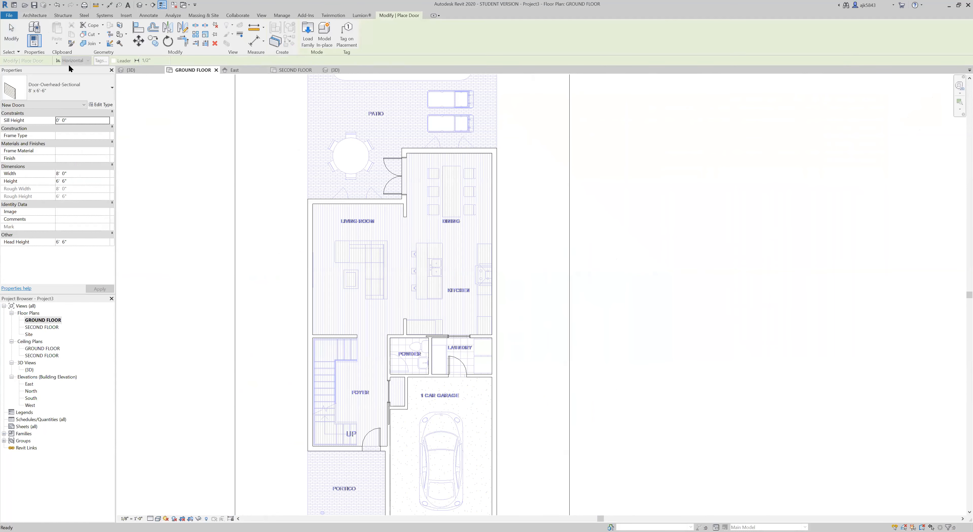
click(70, 96)
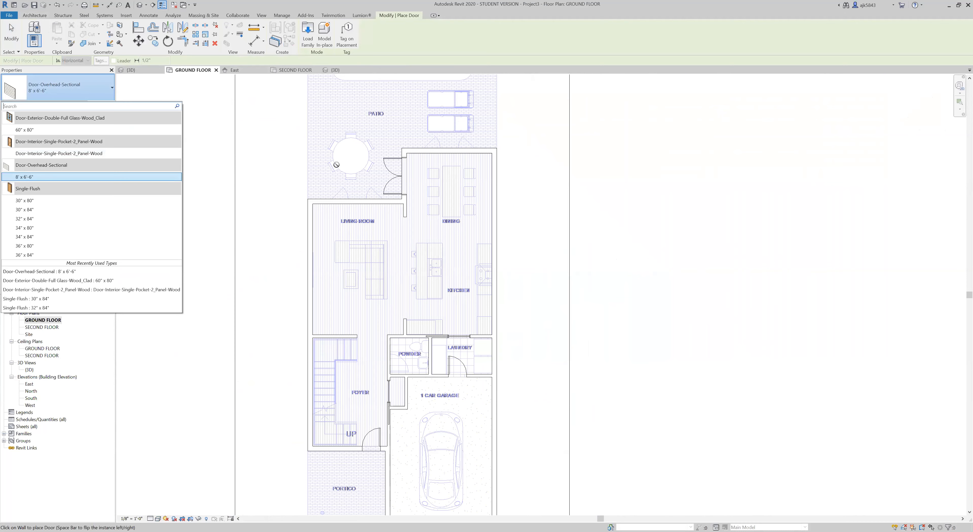
scroll(336, 164, down, 2)
scroll(391, 406, up, 5)
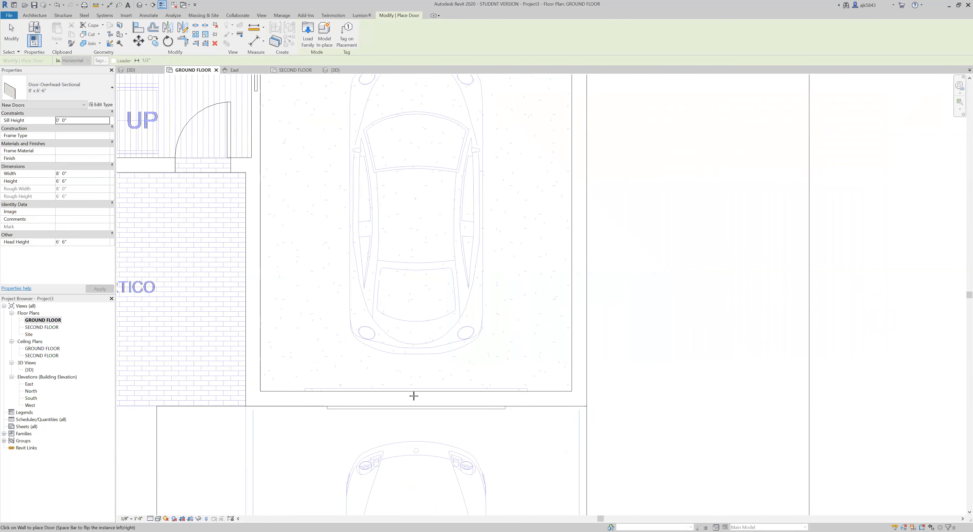
click(414, 396)
key(Escape)
key(Escape)
Step: Measure the garage door's width in the underlying drawing with an aligned dimension, without keeping the dimension
scroll(409, 397, up, 2)
scroll(409, 397, up, 1)
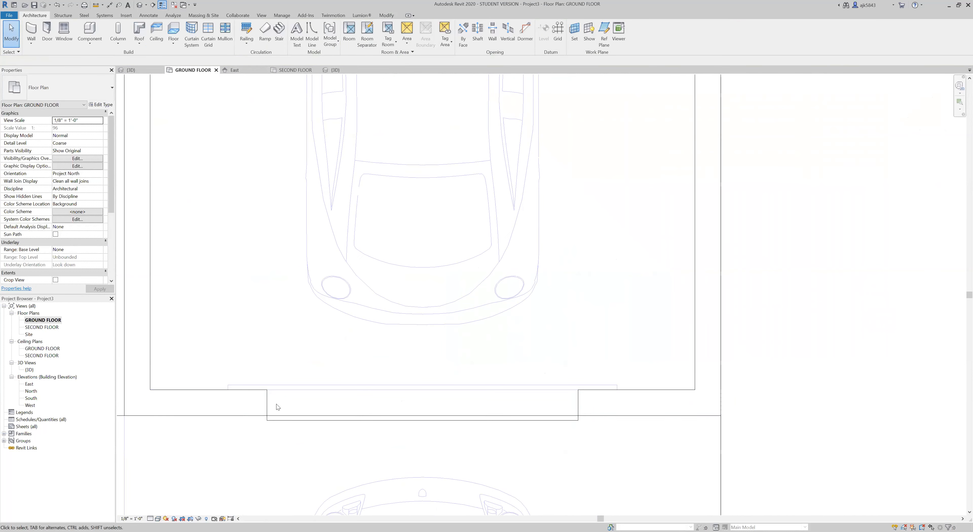
click(143, 16)
click(32, 33)
scroll(228, 392, up, 4)
click(228, 391)
scroll(228, 391, down, 6)
scroll(476, 386, up, 5)
scroll(542, 371, down, 3)
scroll(614, 326, down, 1)
key(Escape)
scroll(214, 353, up, 5)
scroll(300, 269, down, 3)
key(Escape)
Step: Set the width of the garage's overhead sectional door to 10' and deselect it
click(454, 380)
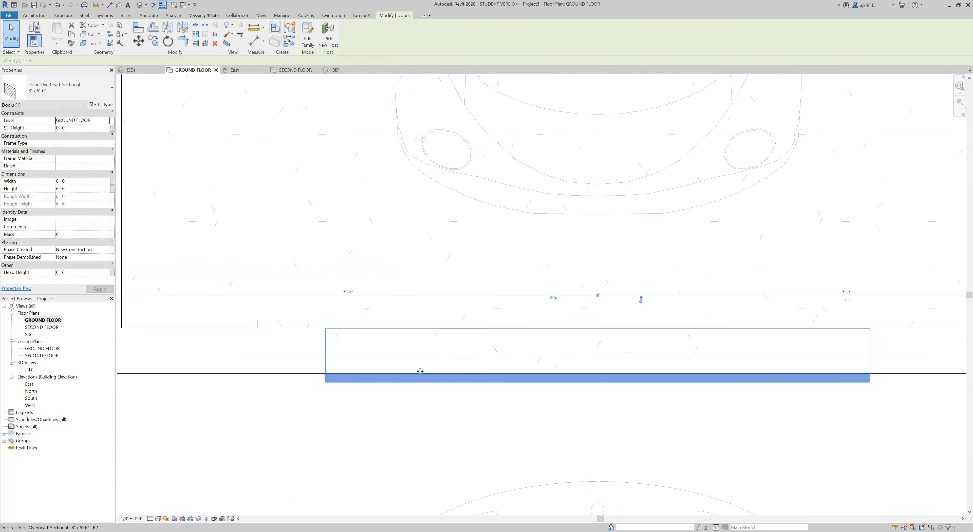
scroll(457, 375, down, 2)
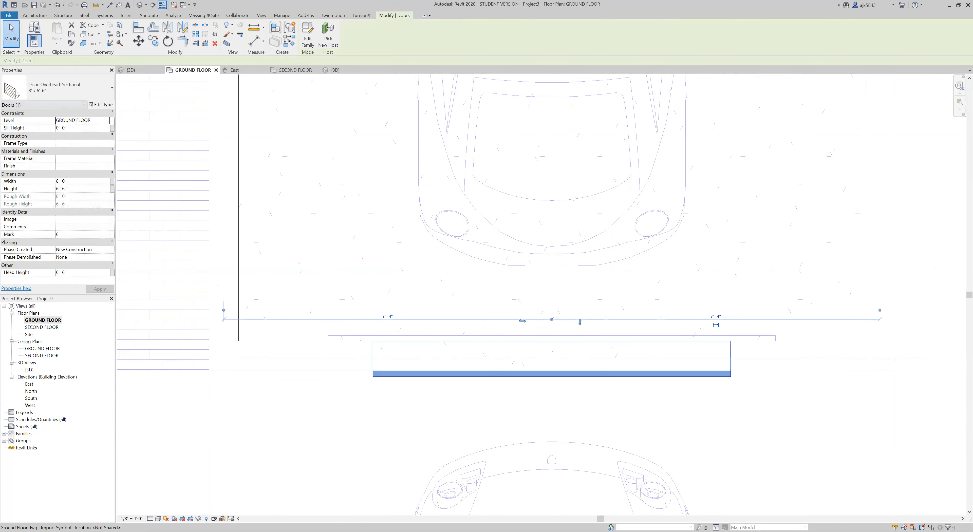
click(72, 182)
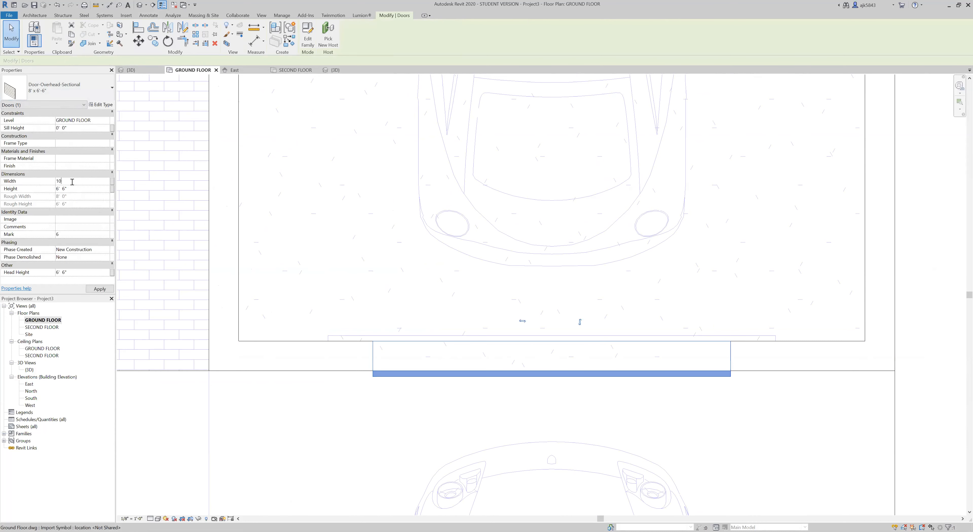
text(10)
click(99, 289)
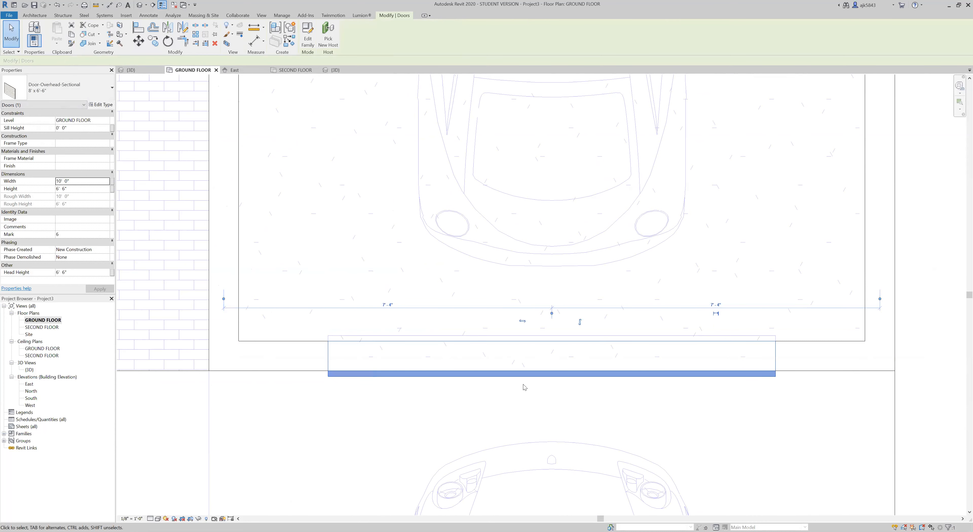
key(Escape)
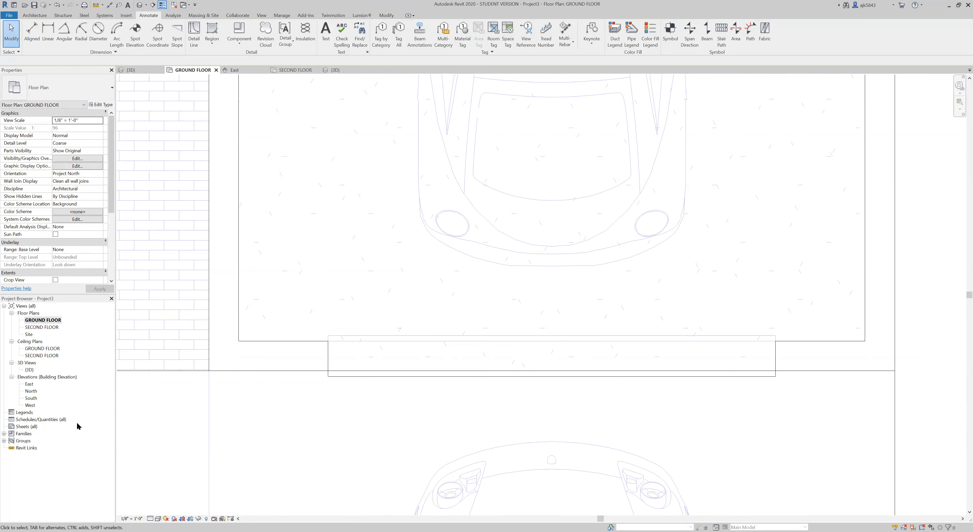
Step: Examine the garage's overhead door on the front of the house in the 3D view
double_click(29, 370)
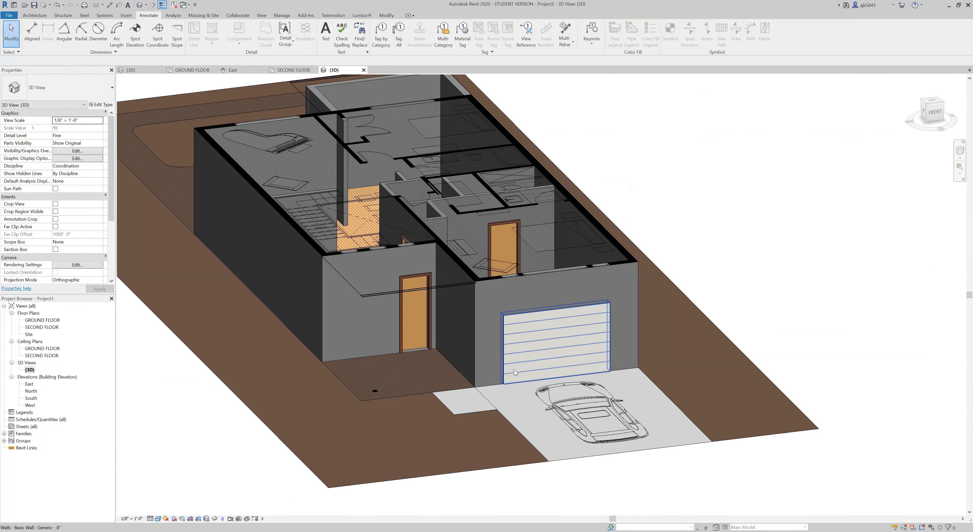
scroll(536, 377, up, 5)
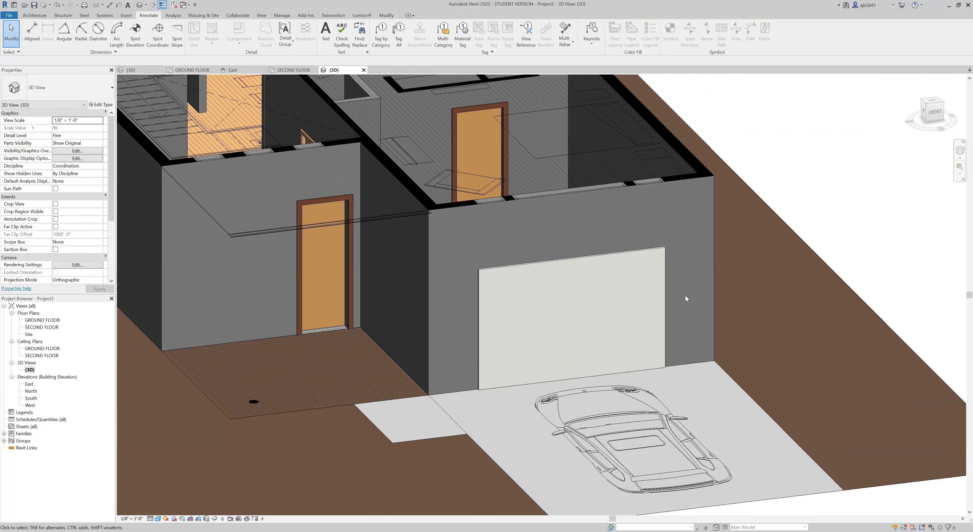
click(535, 385)
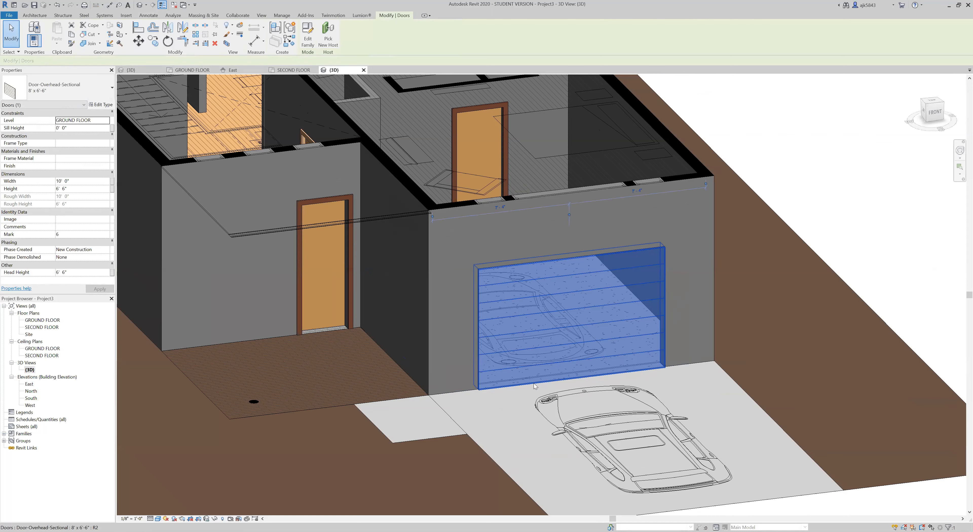
key(Escape)
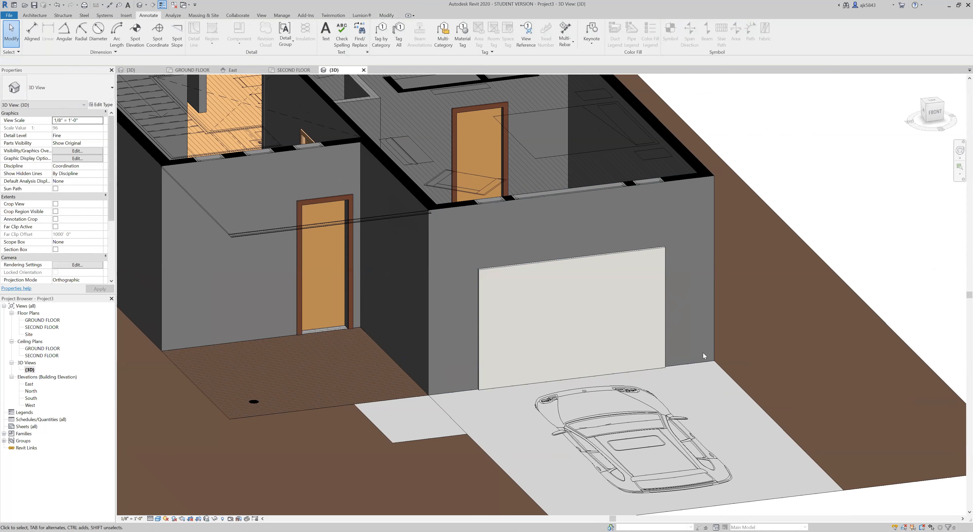
click(551, 379)
key(Escape)
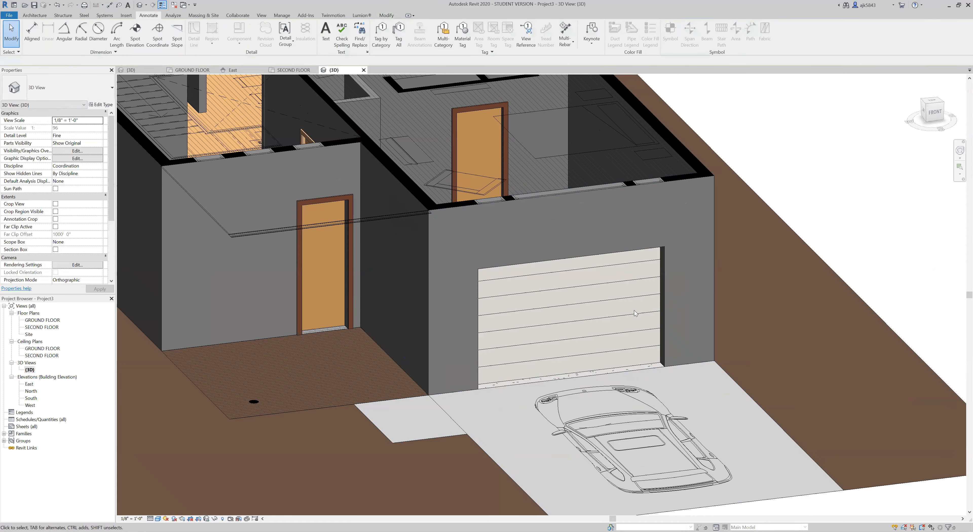
scroll(524, 412, down, 5)
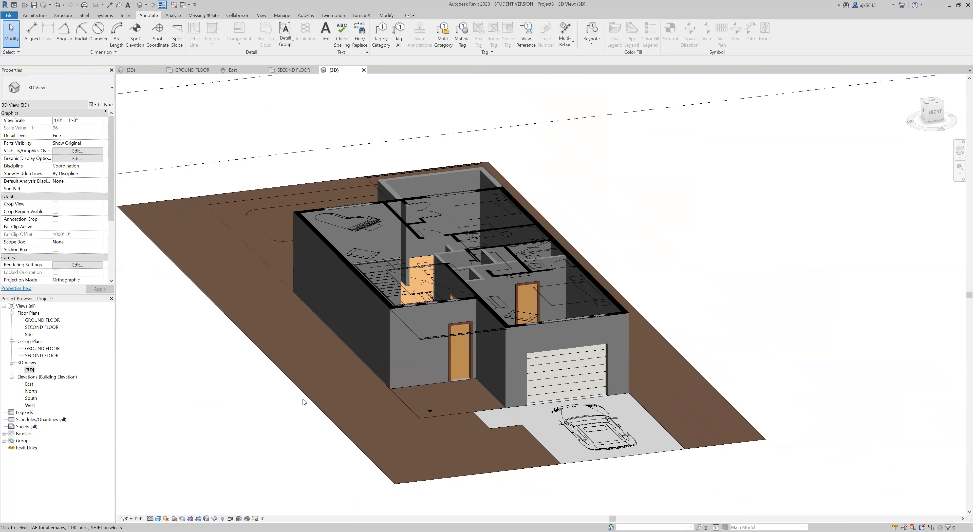
Step: Place a 30" x 80" Single-Flush door in the wall between the foyer and powder room on the GROUND FLOOR plan
double_click(38, 320)
scroll(497, 421, down, 10)
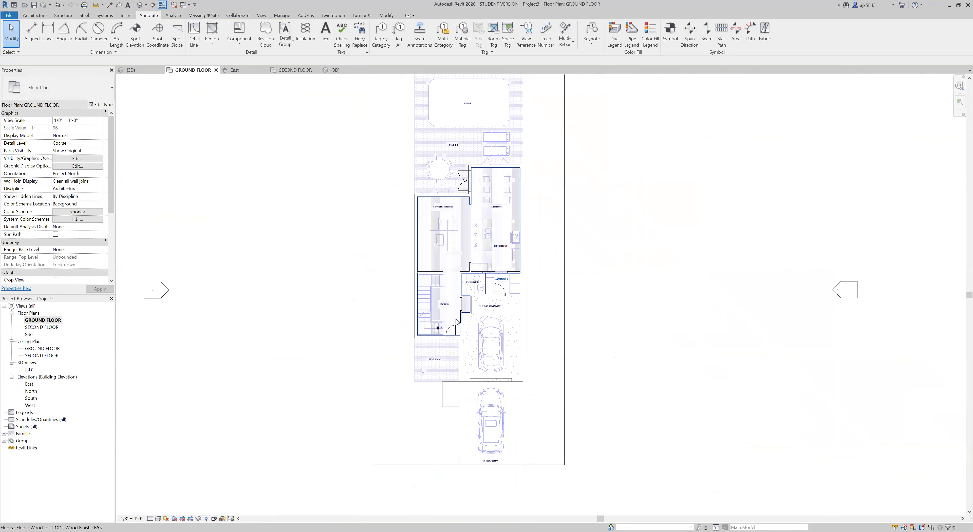
scroll(455, 317, up, 1)
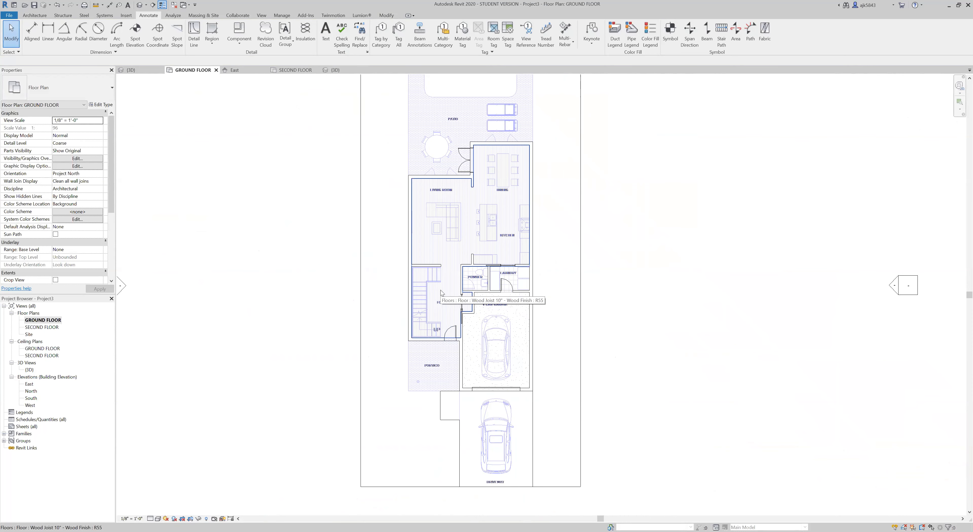
scroll(466, 282, up, 7)
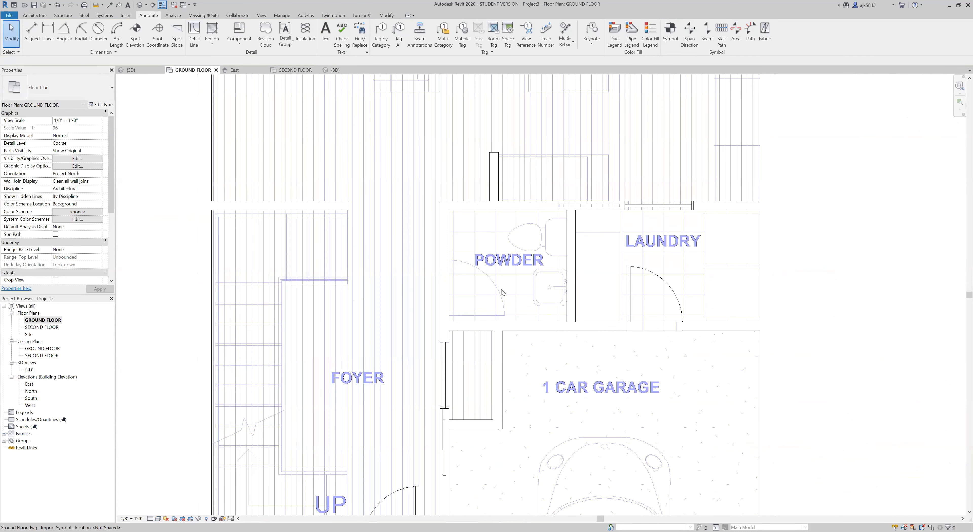
click(31, 17)
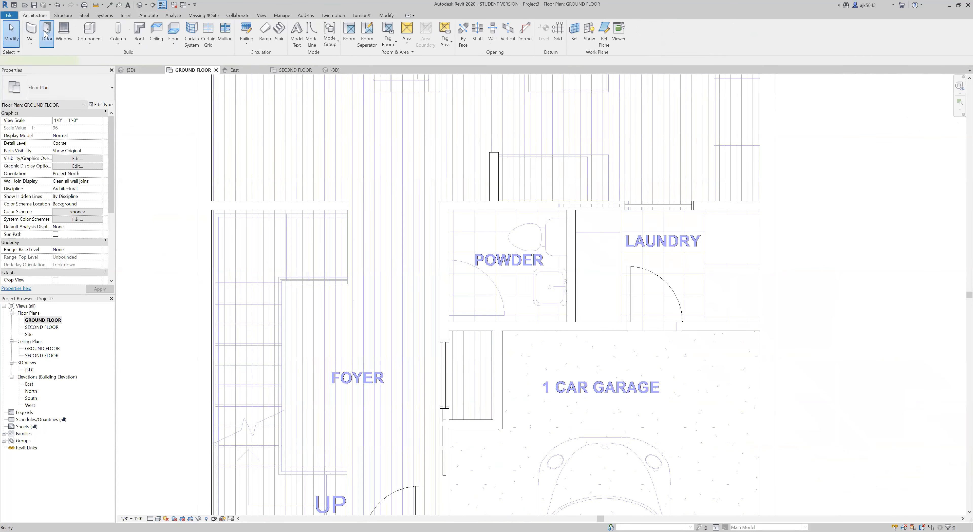
click(47, 34)
click(58, 85)
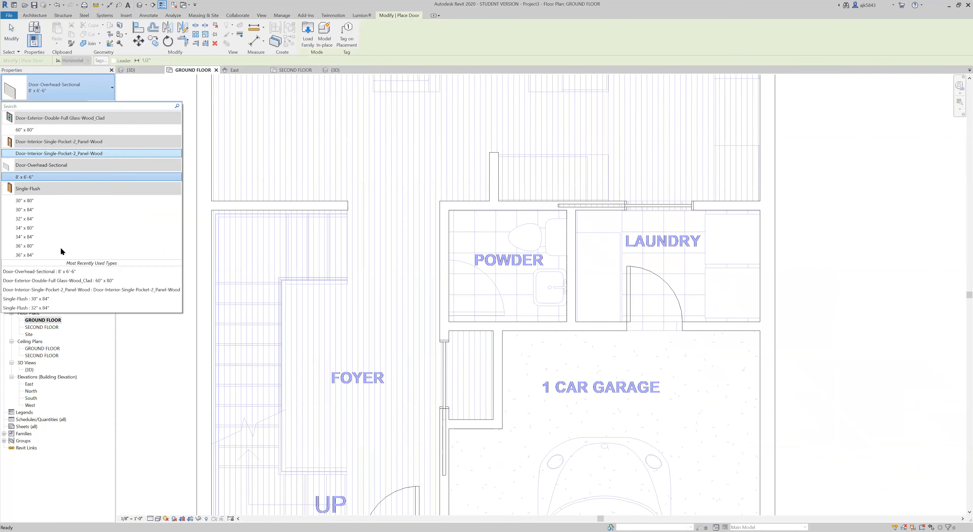
click(36, 206)
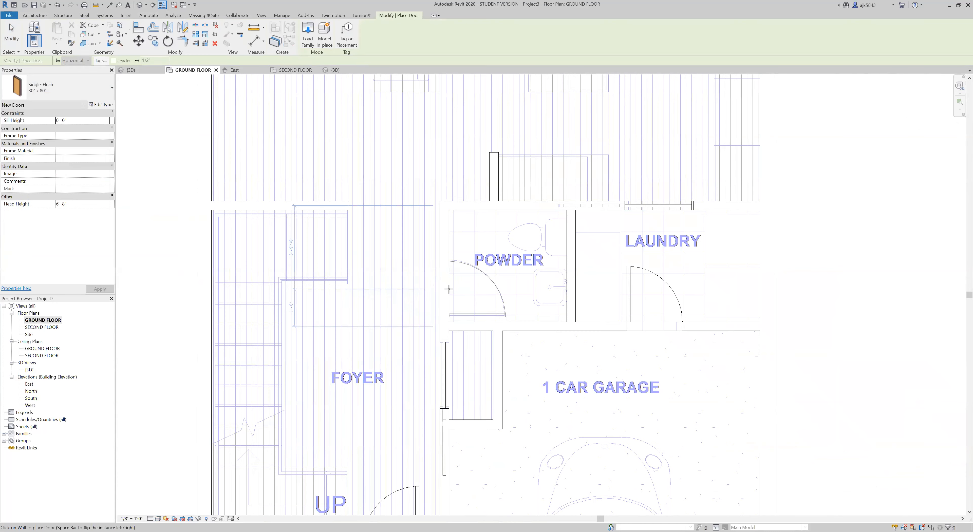
scroll(448, 287, up, 4)
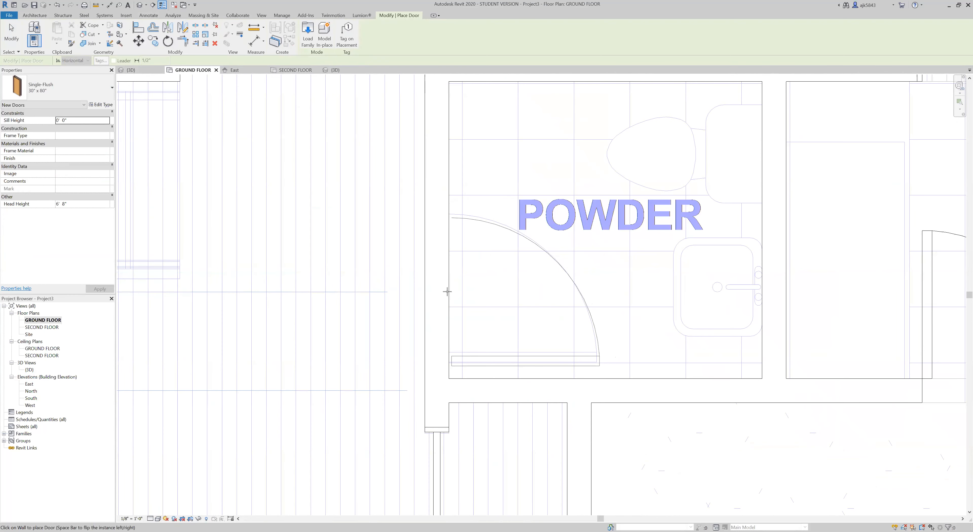
click(448, 271)
key(Escape)
Step: Align the powder room door's leaf with the door line in the underlying drawing, and end the Align command
scroll(510, 342, up, 3)
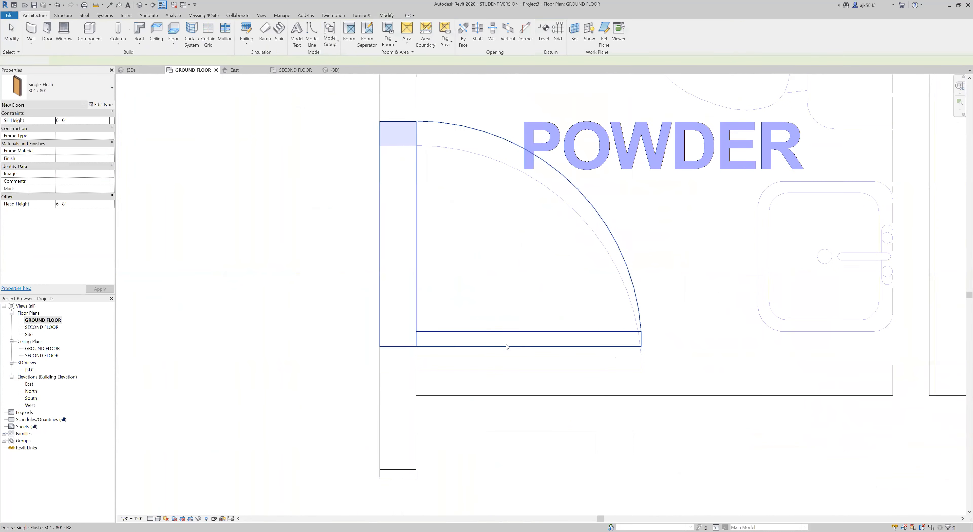
click(504, 345)
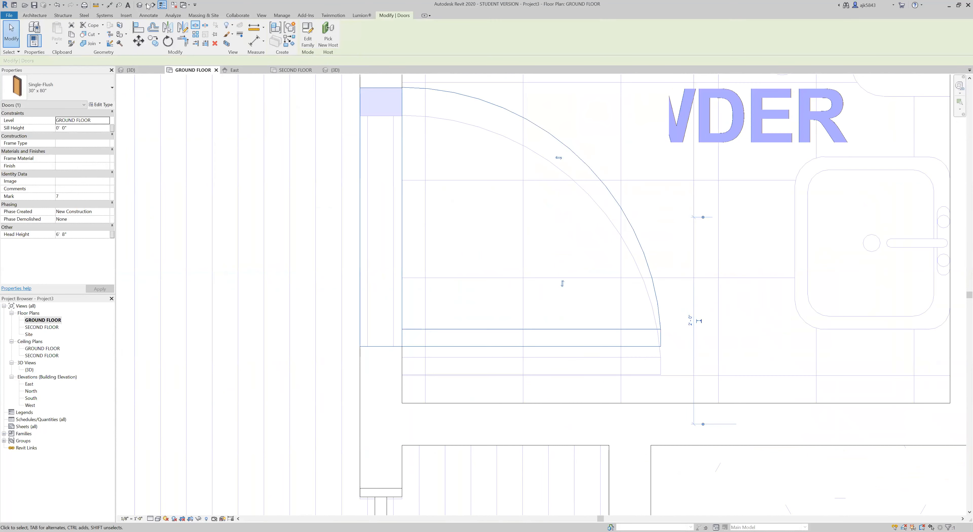
scroll(677, 391, up, 3)
key(a)
key(l)
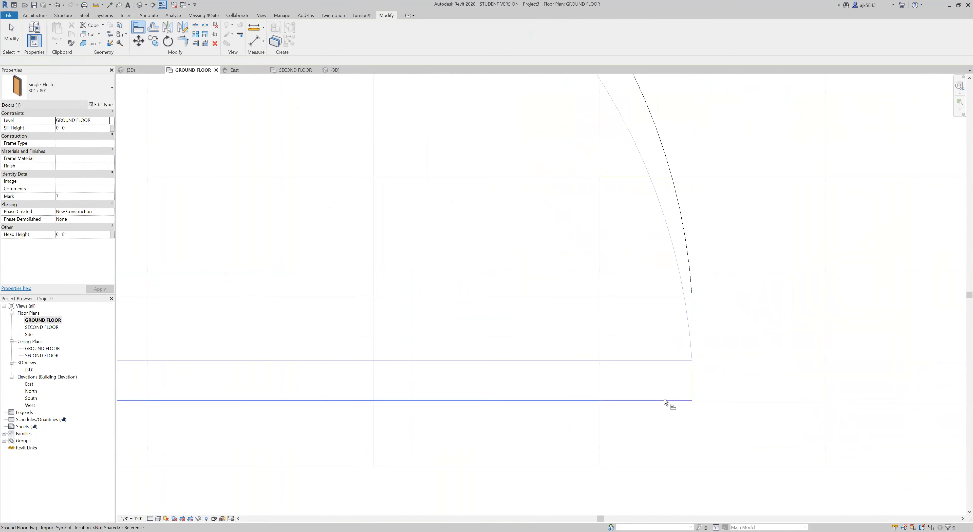
click(663, 400)
click(660, 336)
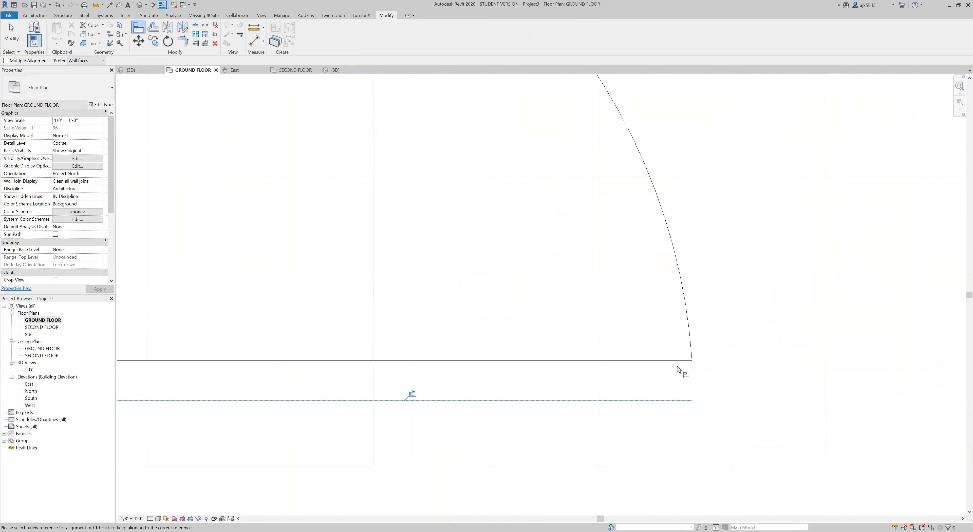
scroll(521, 325, down, 4)
key(Escape)
key(Escape)
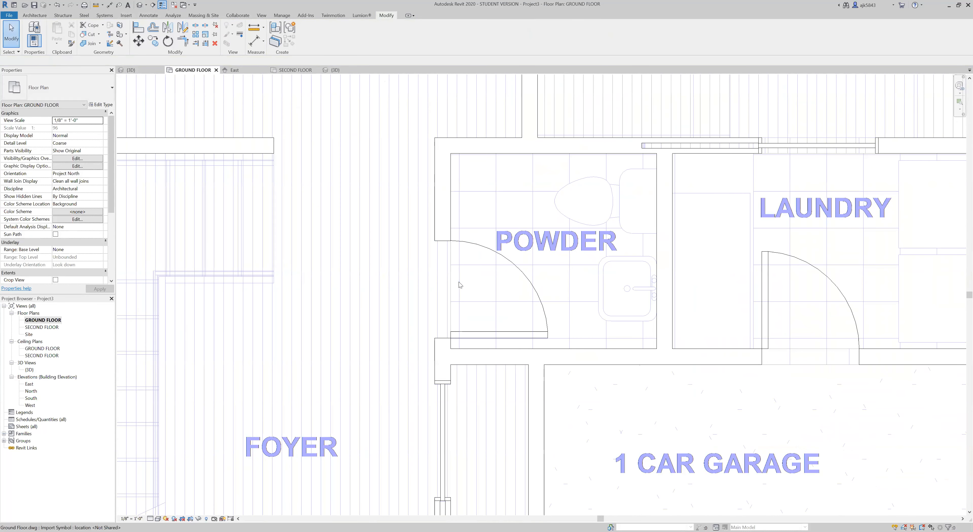
scroll(298, 226, down, 2)
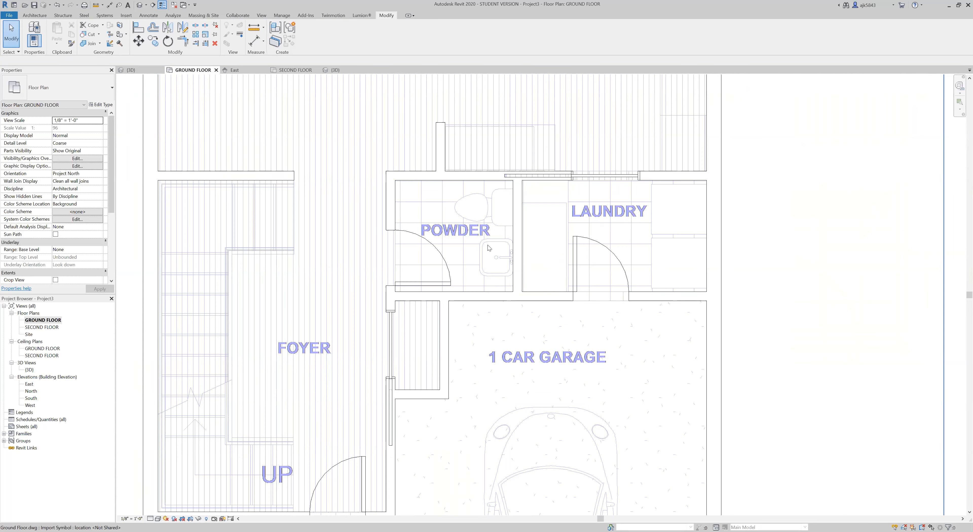
click(447, 275)
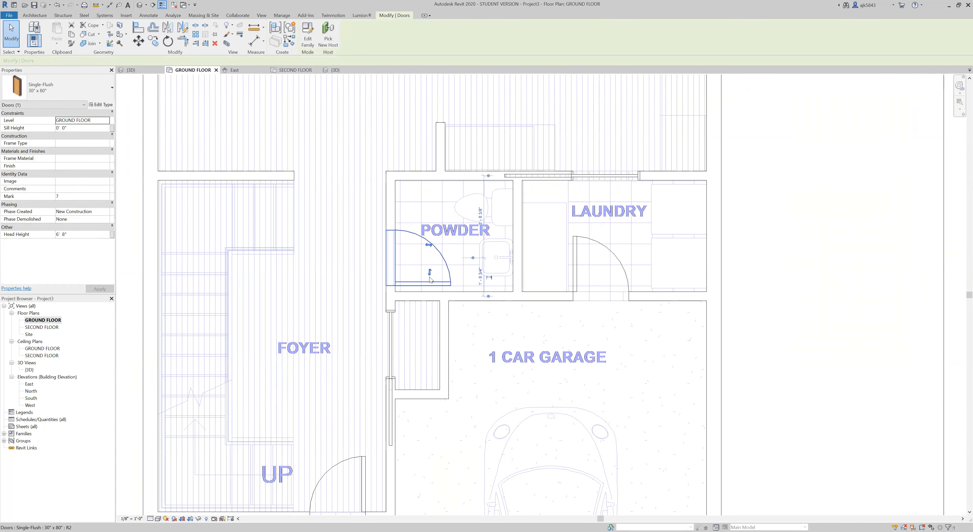
scroll(430, 276, up, 2)
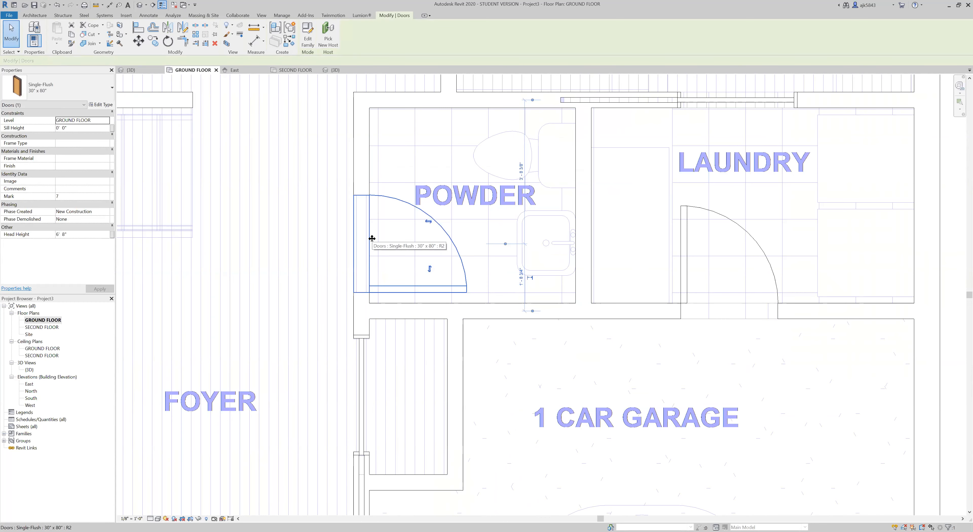
key(Escape)
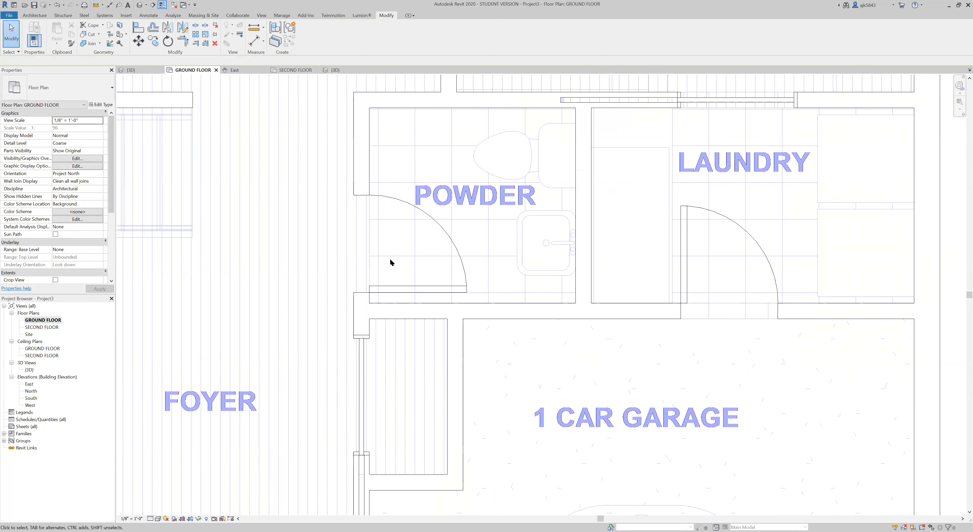
scroll(432, 293, down, 2)
scroll(432, 293, down, 3)
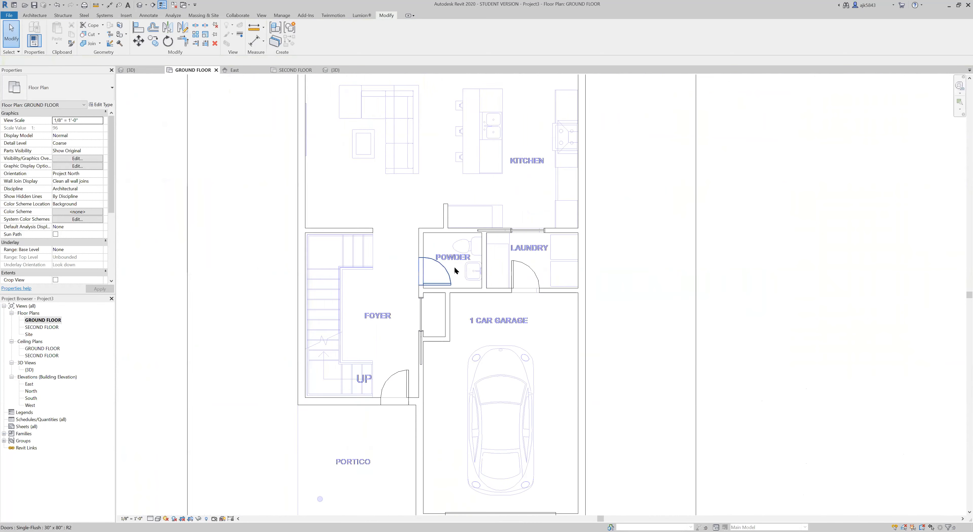
scroll(498, 359, down, 1)
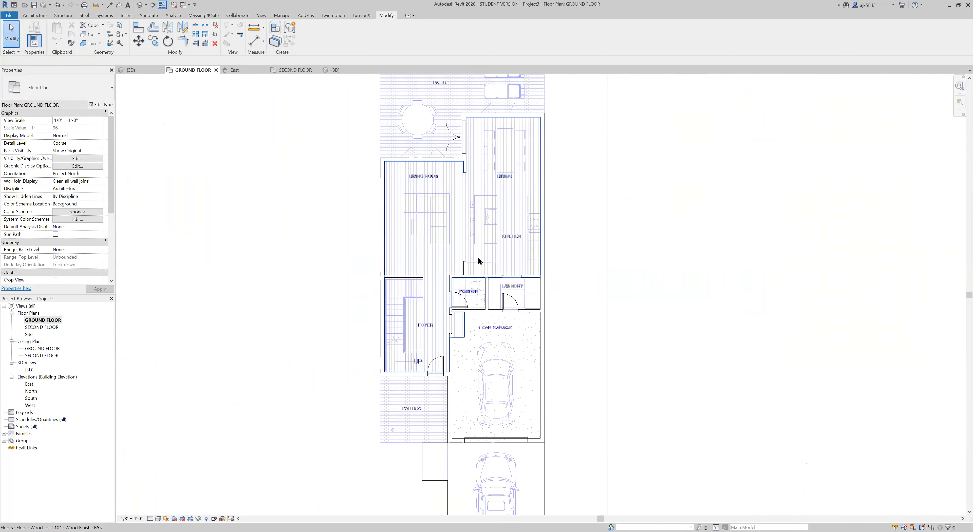
Step: Draw a room separation line about 4' long across the opening between the foyer and the living room
scroll(470, 227, up, 1)
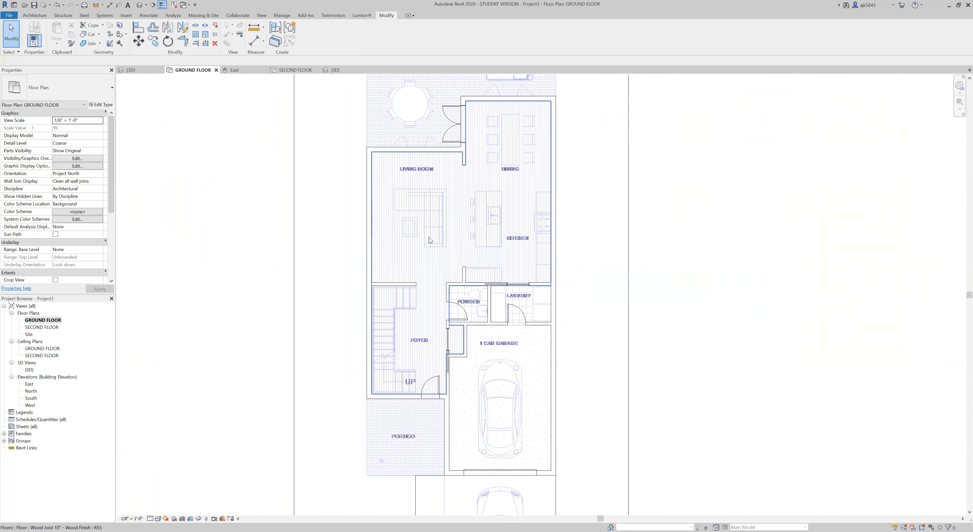
click(34, 15)
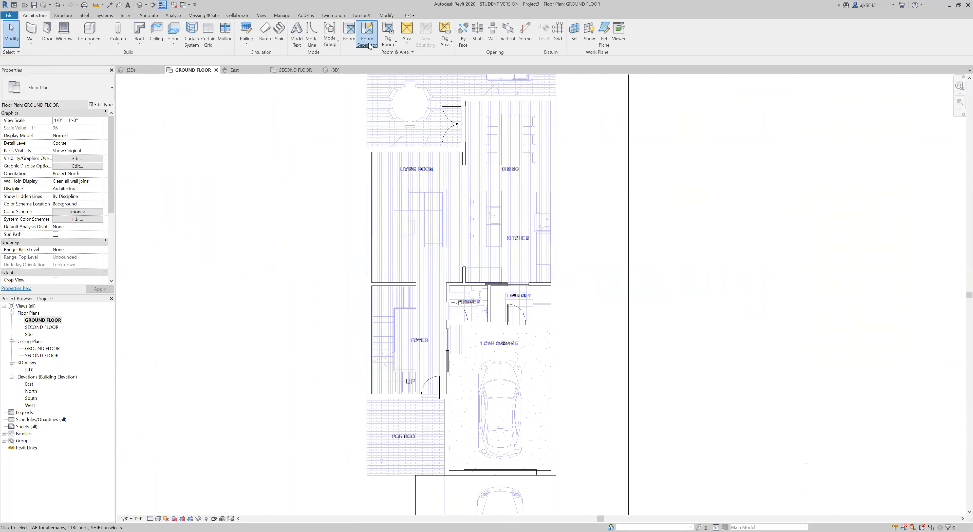
click(362, 26)
scroll(438, 287, up, 4)
scroll(438, 288, up, 3)
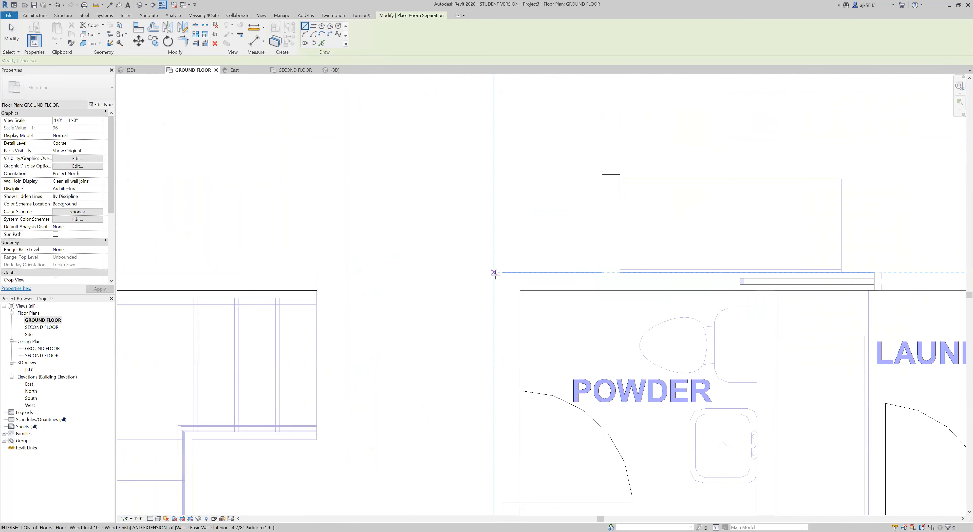
click(456, 282)
click(319, 271)
key(Escape)
key(Escape)
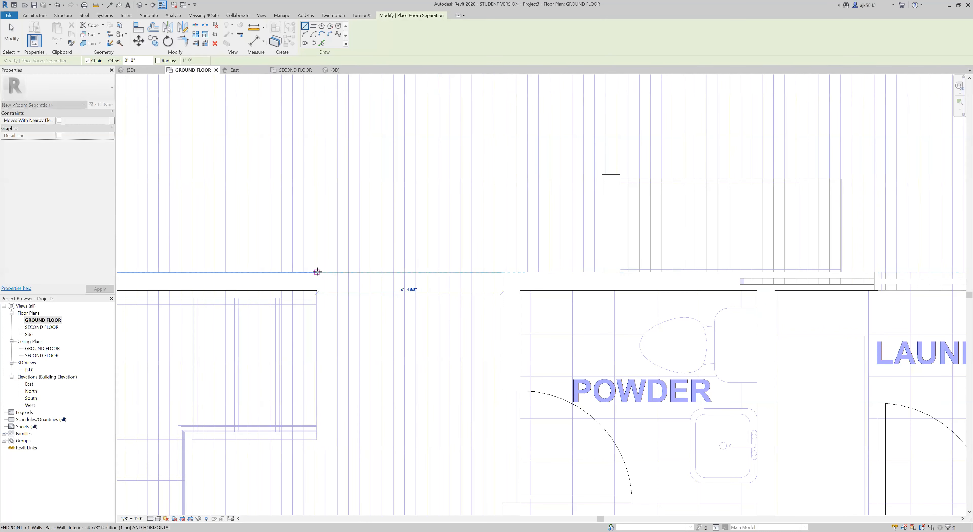
Step: Draw a vertical room separation line between the two wall stubs dividing the living room from the dining and kitchen area
scroll(428, 352, down, 6)
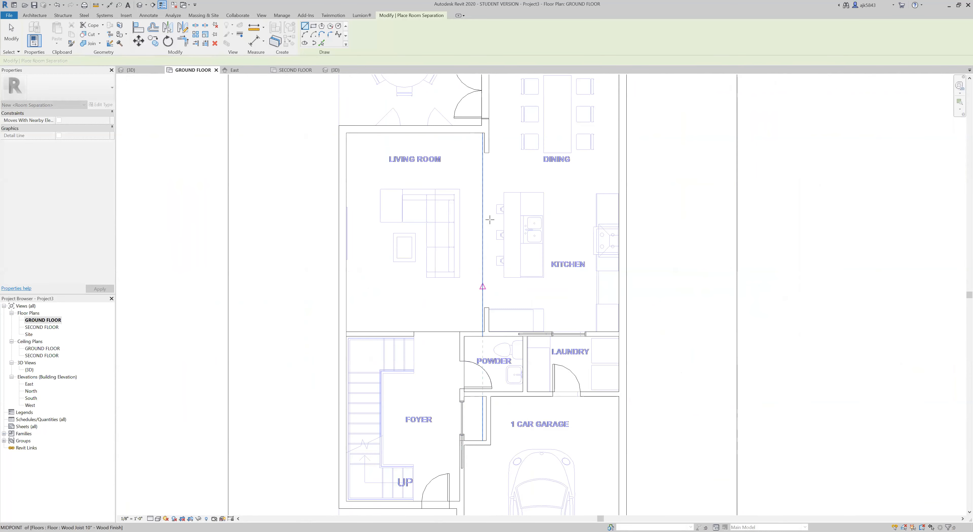
scroll(484, 205, up, 2)
click(487, 114)
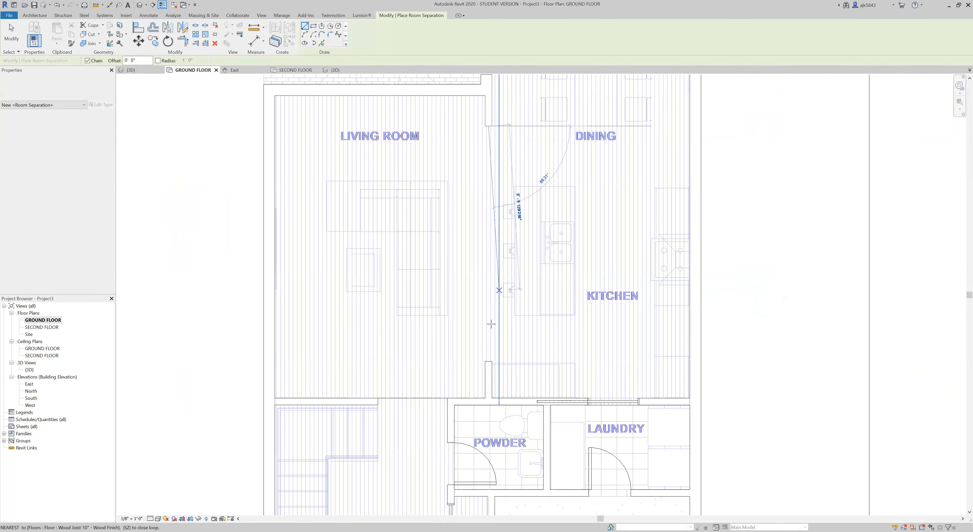
scroll(485, 415, down, 3)
Step: Draw a horizontal room separation line between the dining and kitchen areas, from the exterior wall to the vertical separation line
scroll(559, 170, up, 4)
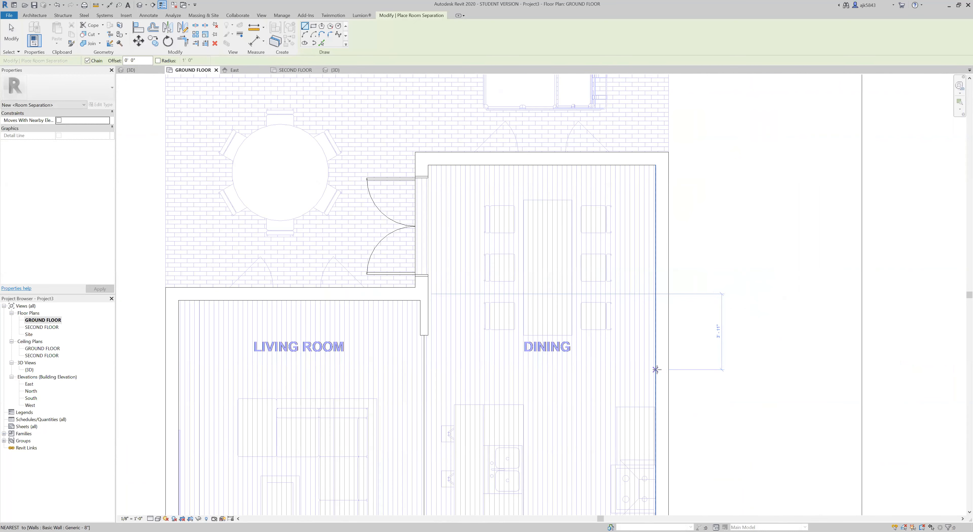
click(655, 369)
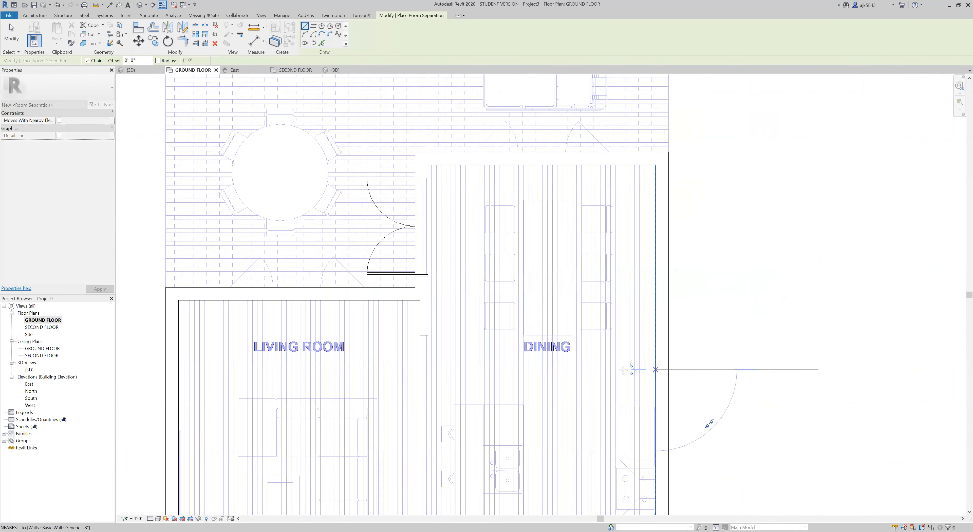
click(425, 370)
key(Escape)
key(Escape)
scroll(423, 267, down, 3)
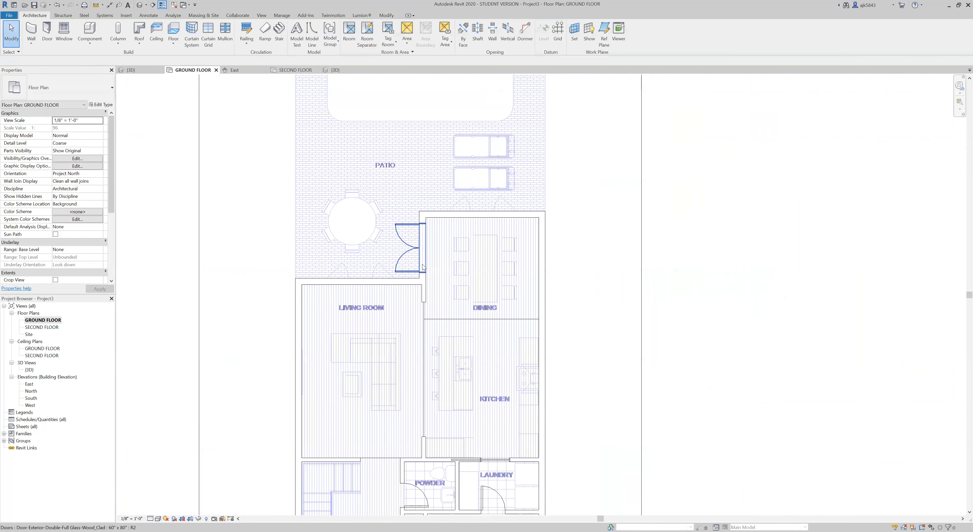
Step: Place tagged rooms in the dining area, living room and kitchen
click(347, 45)
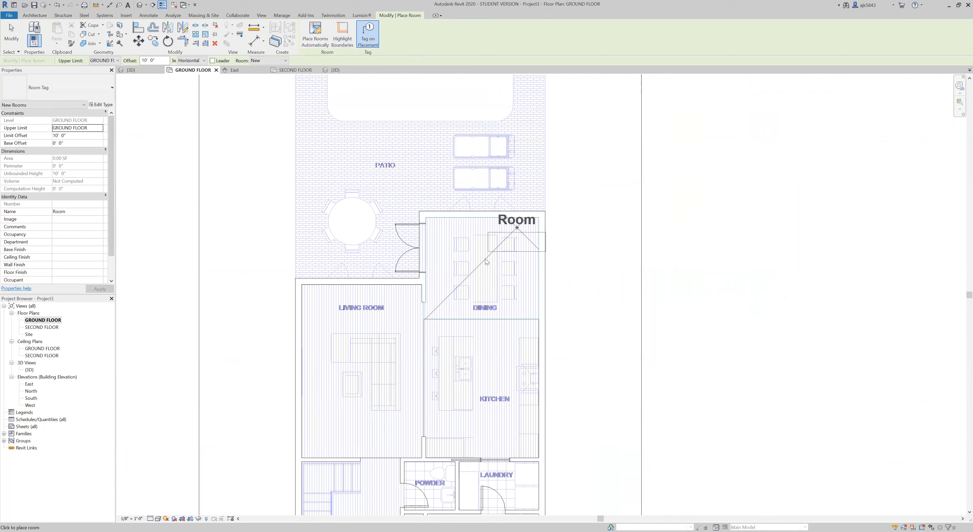
click(482, 265)
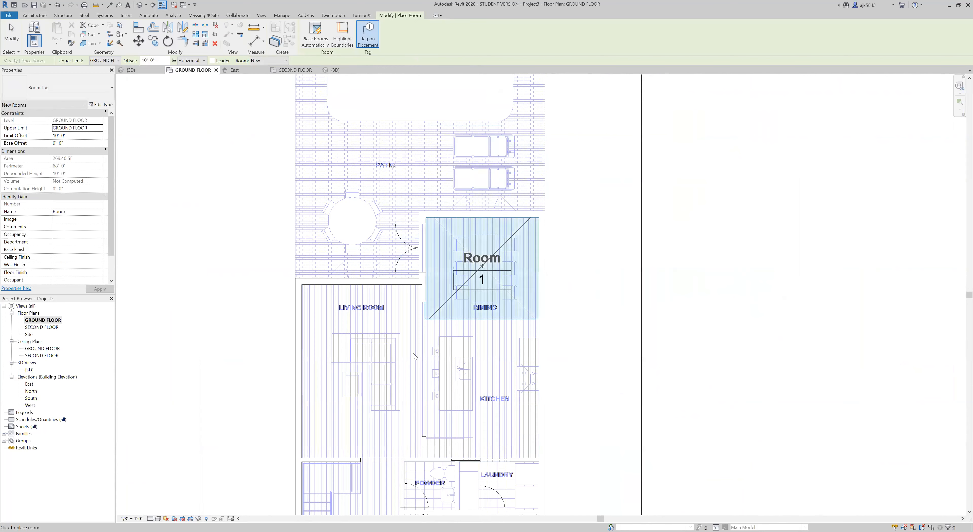
click(360, 365)
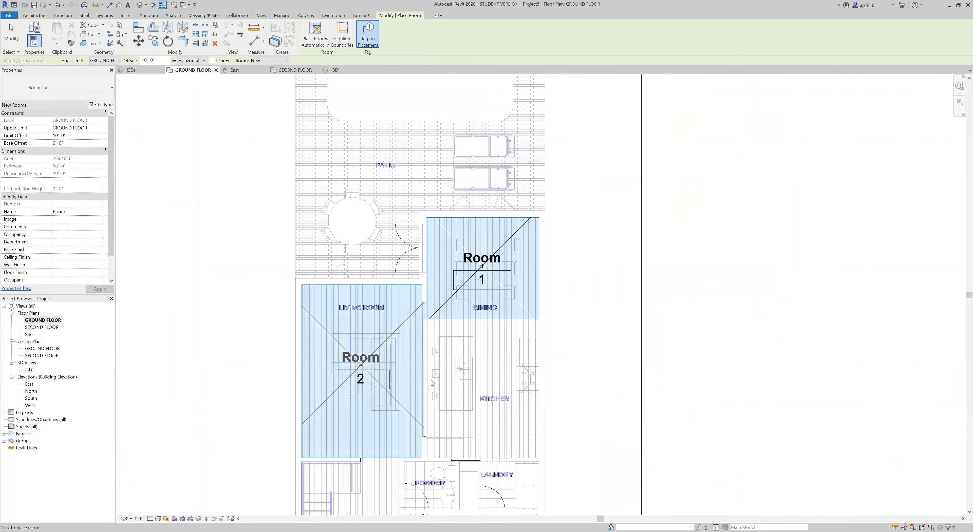
click(482, 385)
Step: Place tagged rooms in the foyer, powder room, laundry and garage, and end room placement
scroll(371, 174, down, 3)
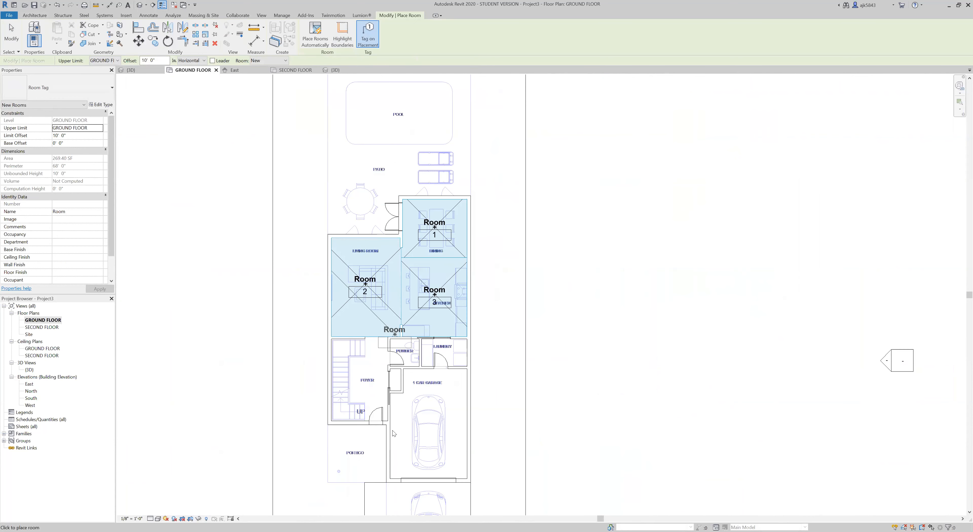
scroll(396, 483, up, 3)
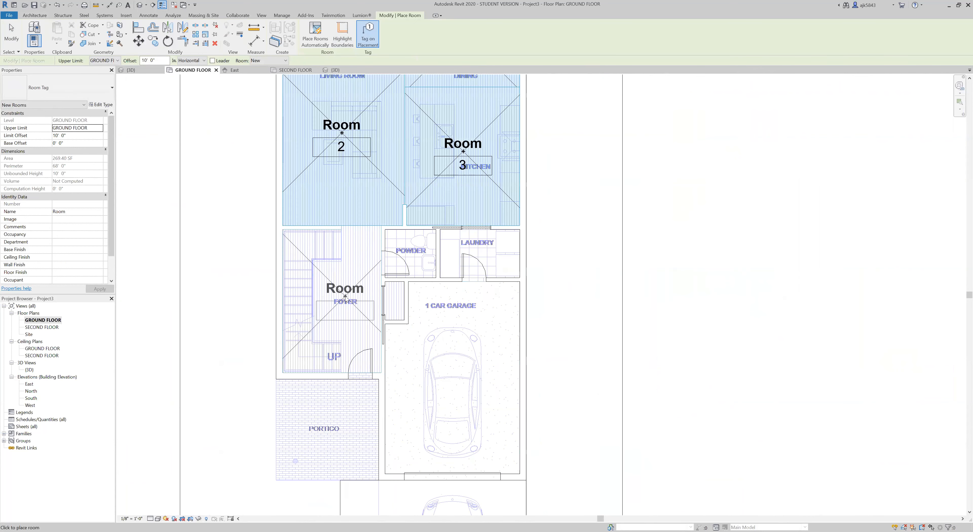
click(344, 296)
click(410, 248)
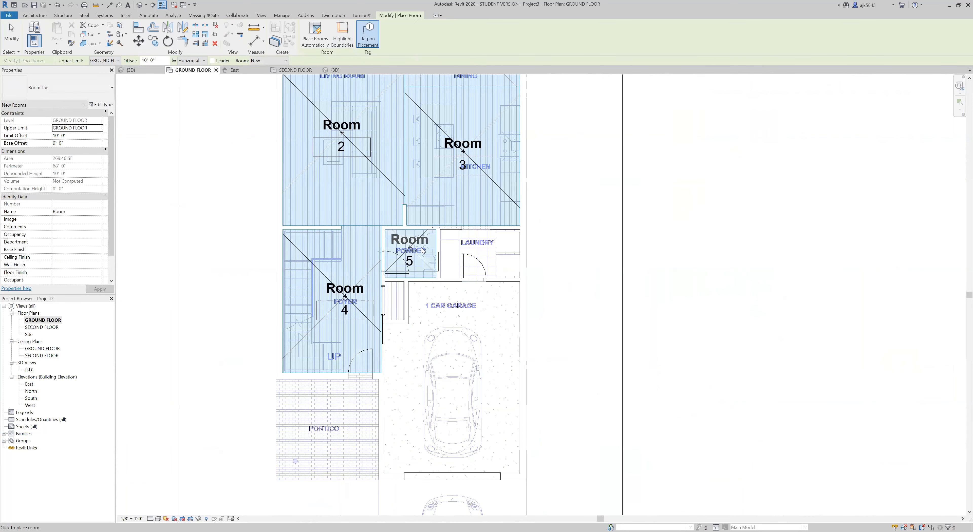
click(475, 247)
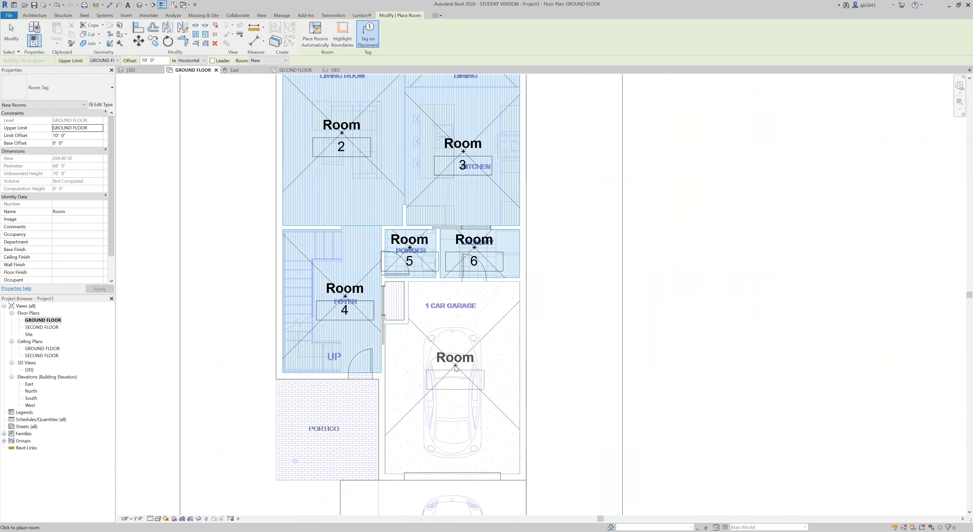
click(455, 366)
key(Escape)
scroll(460, 149, down, 4)
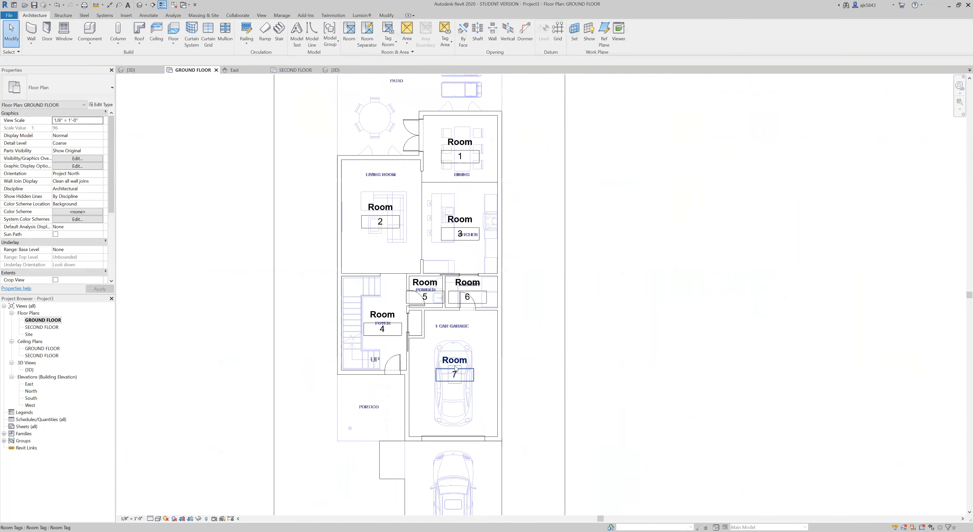
Step: Turn off Show Room Number in the type properties of the room tag in the dining area
scroll(462, 149, up, 5)
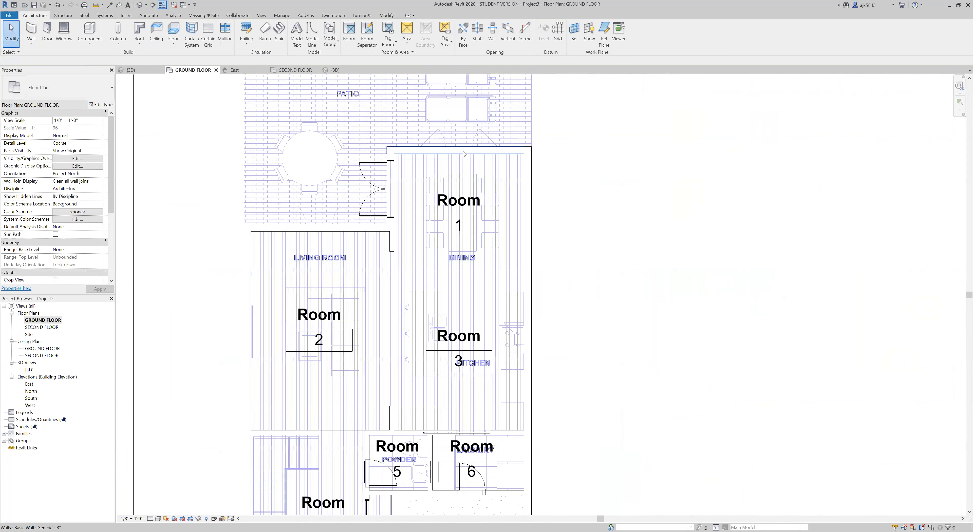
click(464, 210)
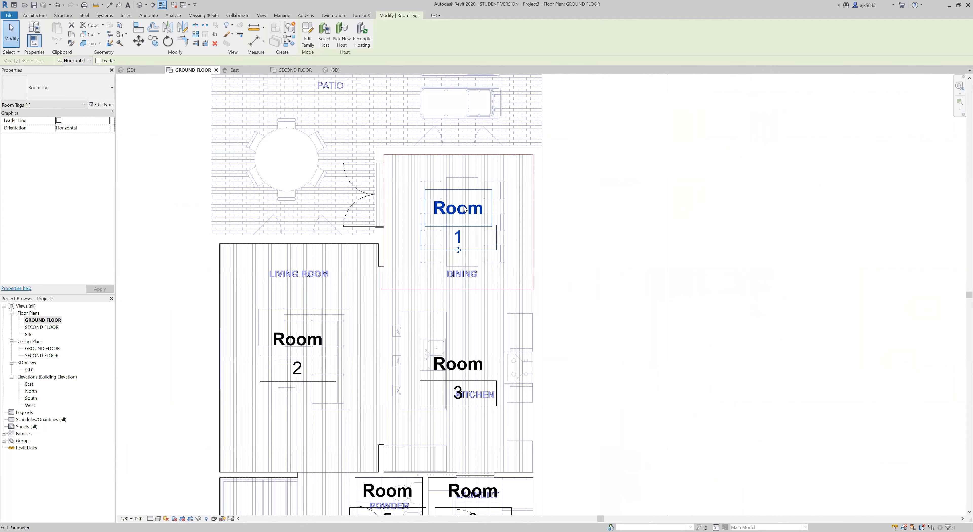
click(53, 92)
click(53, 92)
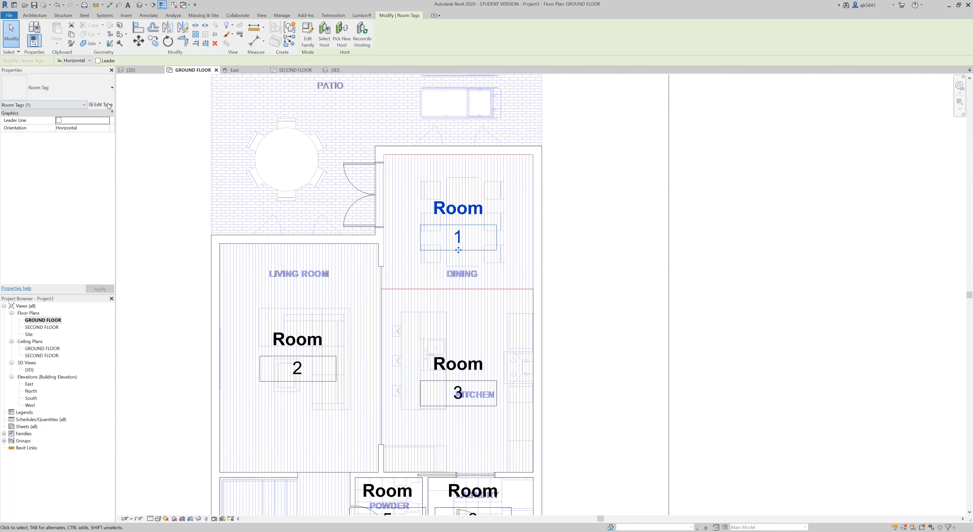
click(449, 211)
key(Escape)
click(100, 105)
click(701, 171)
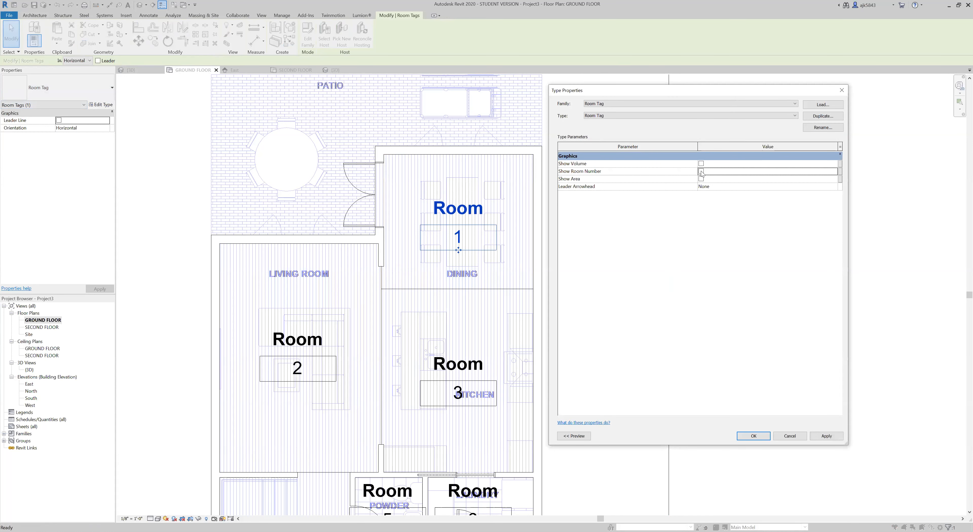
click(754, 436)
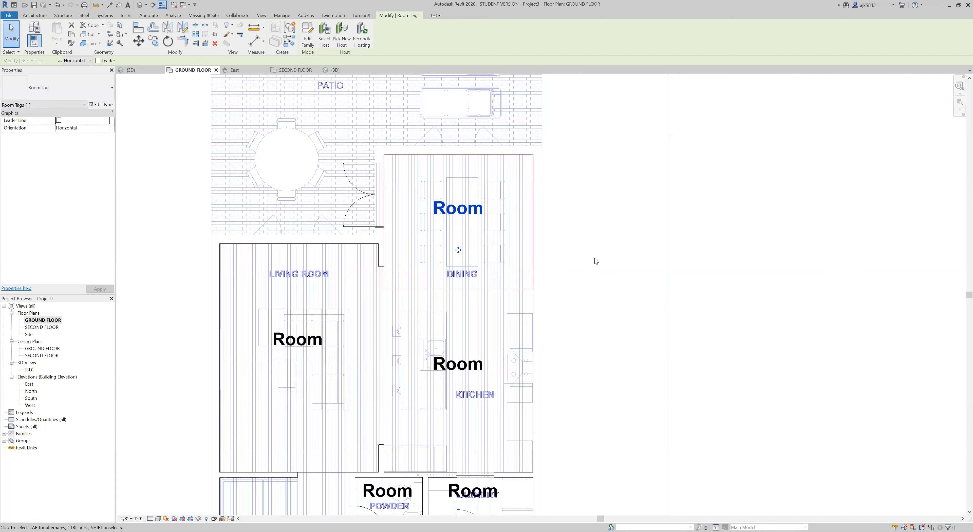
Step: Rename the dining area's room as DINING through its tag
click(595, 257)
click(470, 217)
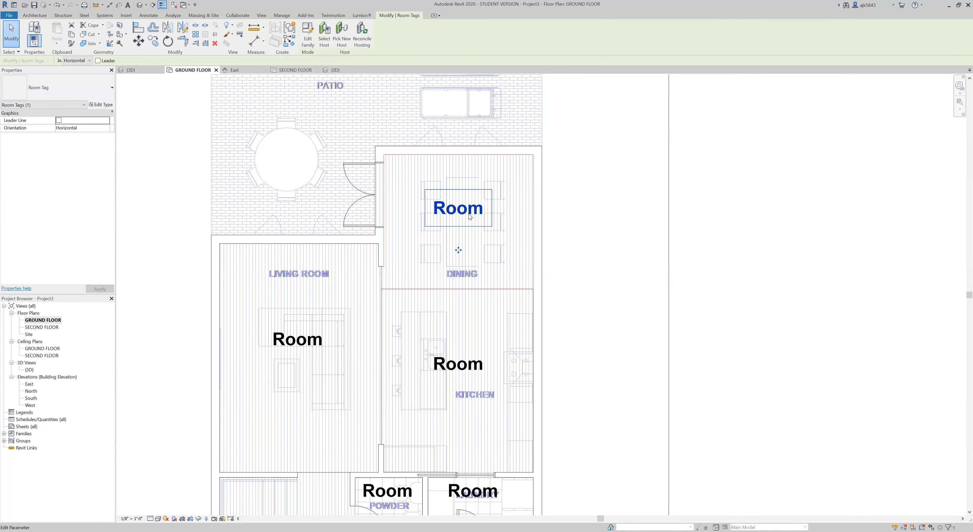
click(471, 213)
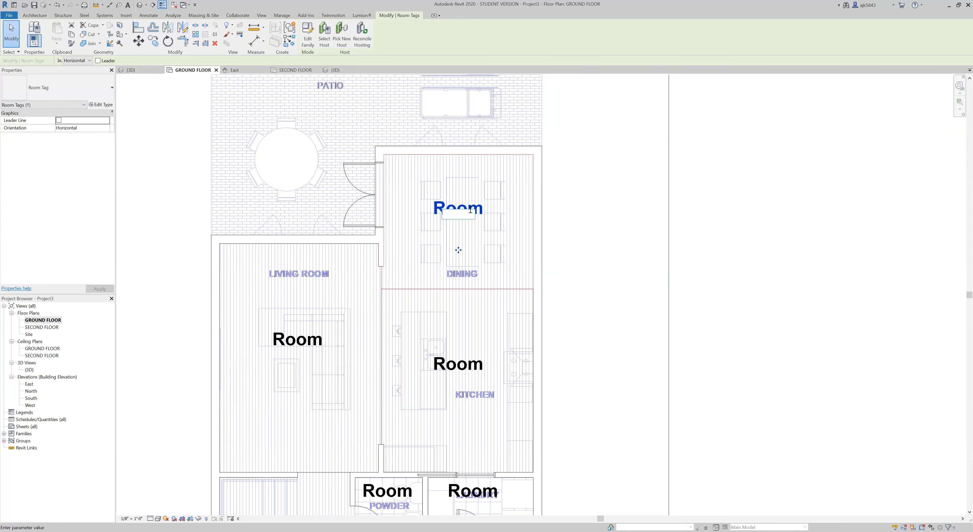
key(Return)
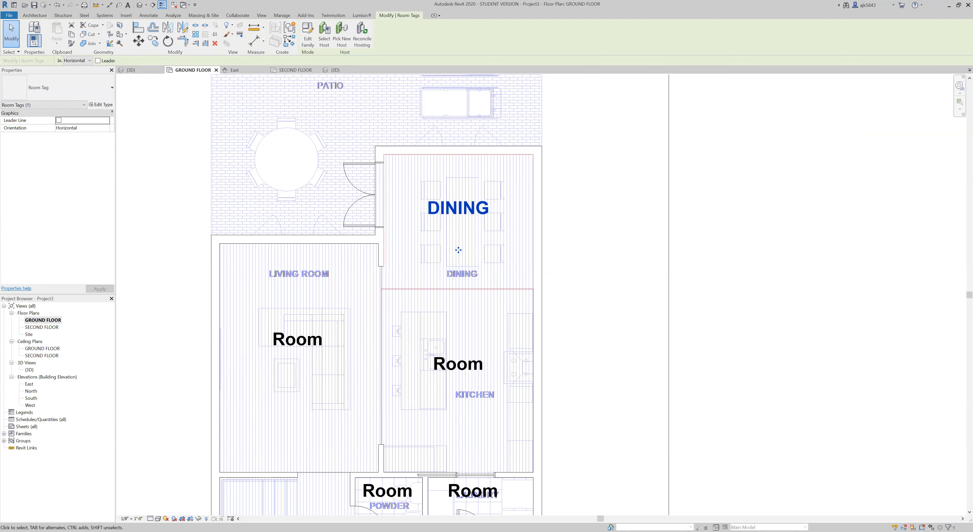
key(Escape)
scroll(457, 223, up, 2)
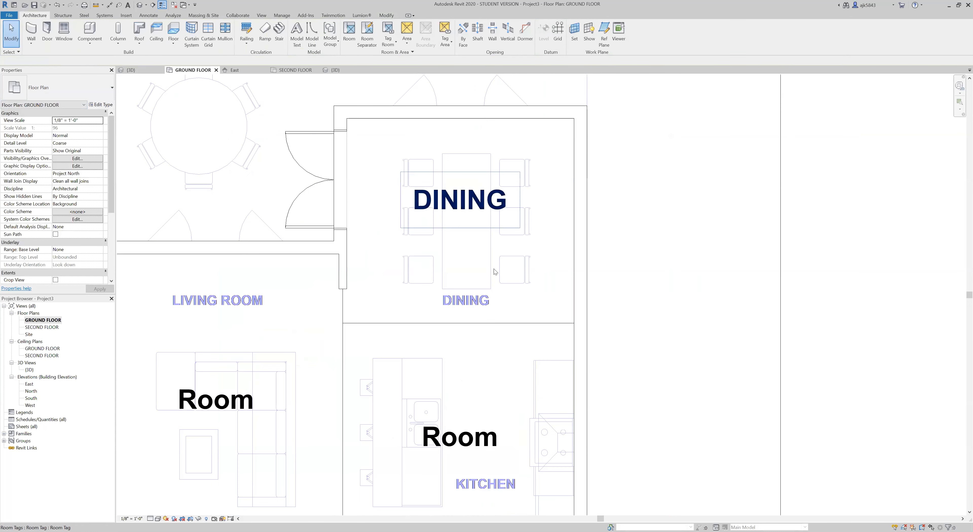
Step: Open the family of the DINING room tag for editing
click(459, 204)
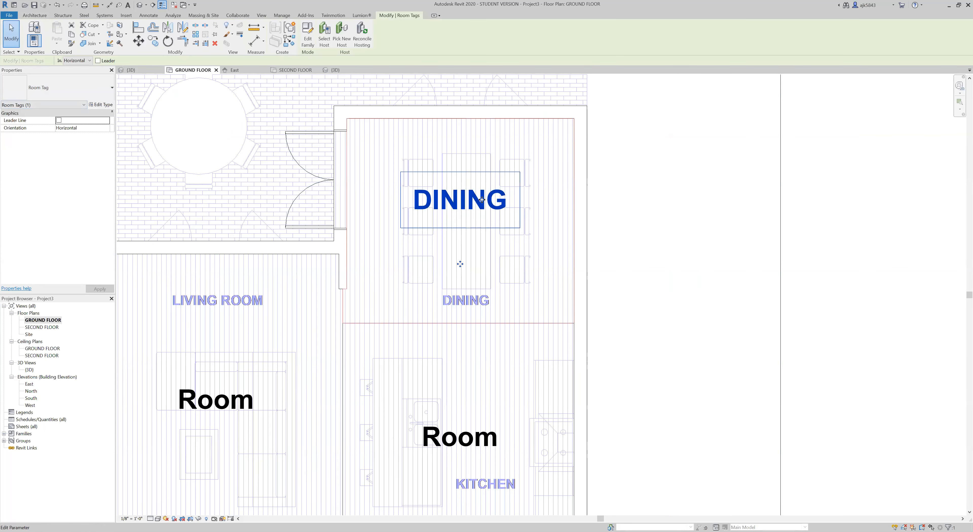
click(677, 259)
click(489, 208)
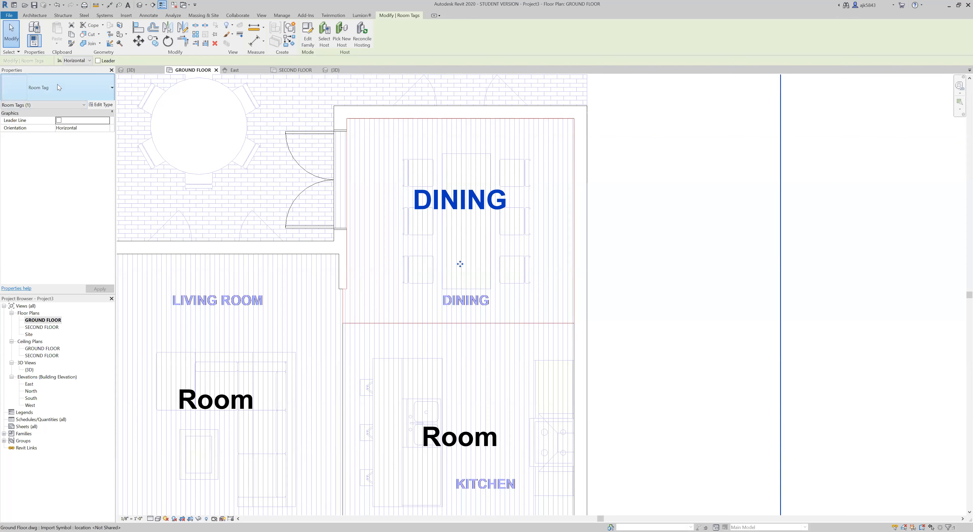
click(308, 44)
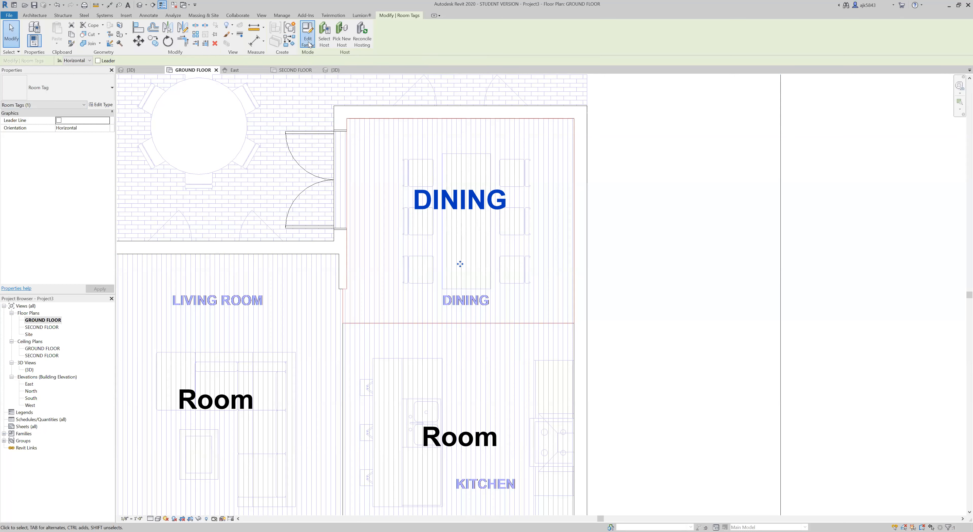
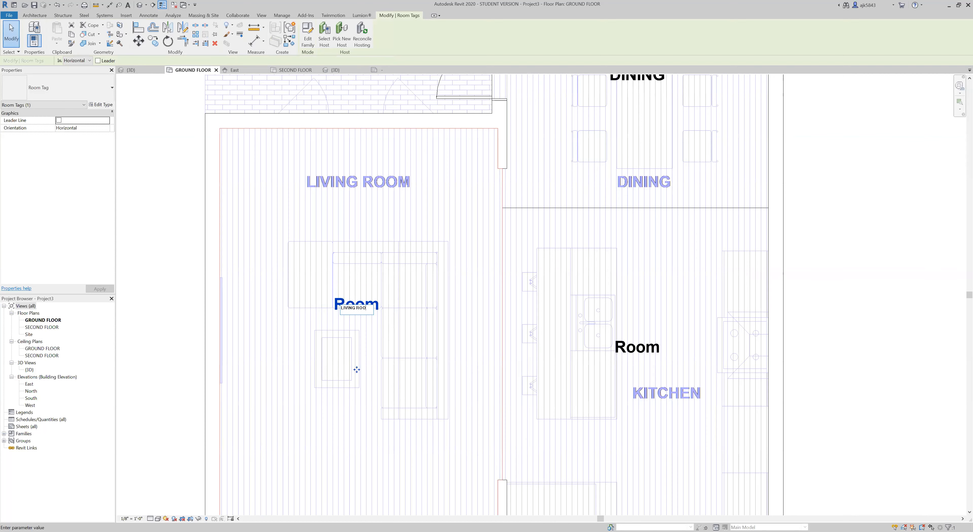
Step: Confirm LIVING ROOM as the living room's name and rename the kitchen's room as KITCHEN
click(653, 350)
click(649, 346)
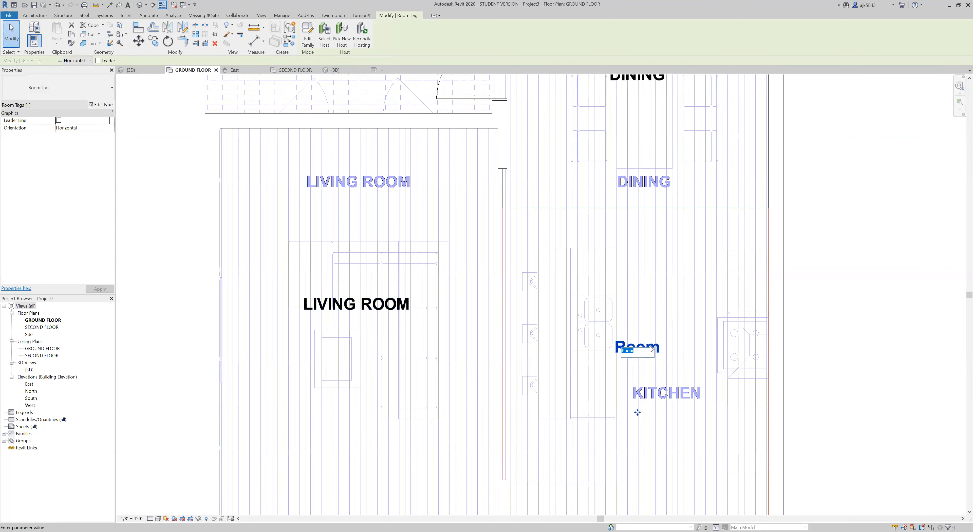
text(KITCHEN)
key(Return)
Step: Rename the rooms in the laundry and powder areas as LAUNDRY and POWDER
scroll(497, 347, down, 4)
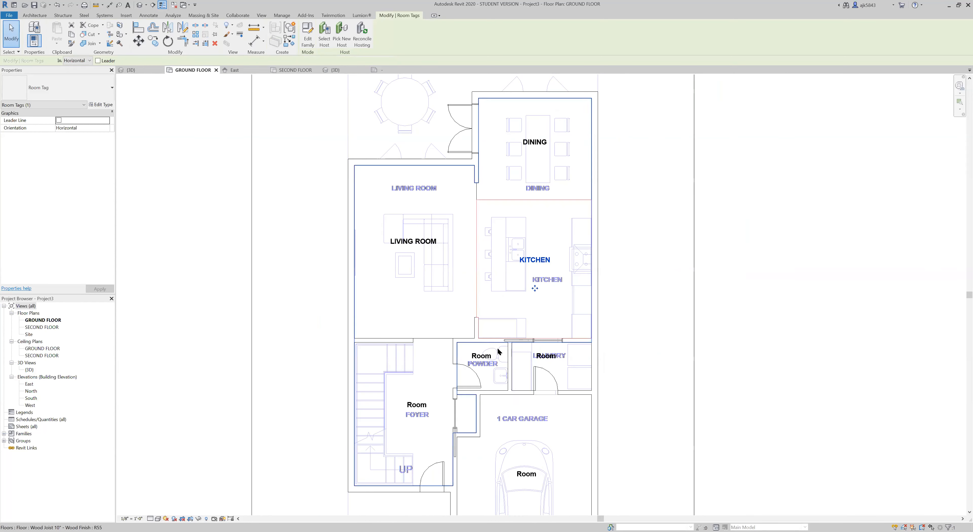
scroll(547, 351, up, 3)
double_click(568, 328)
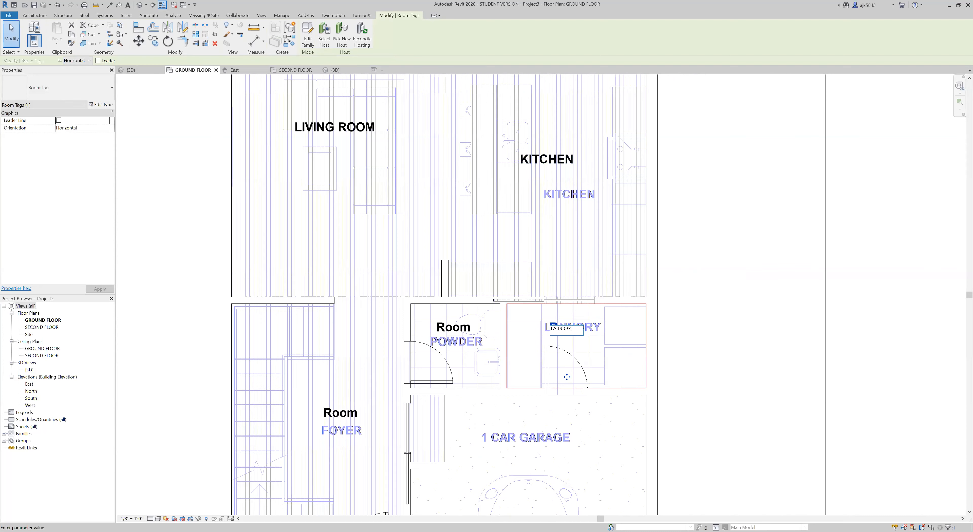
key(Return)
double_click(454, 328)
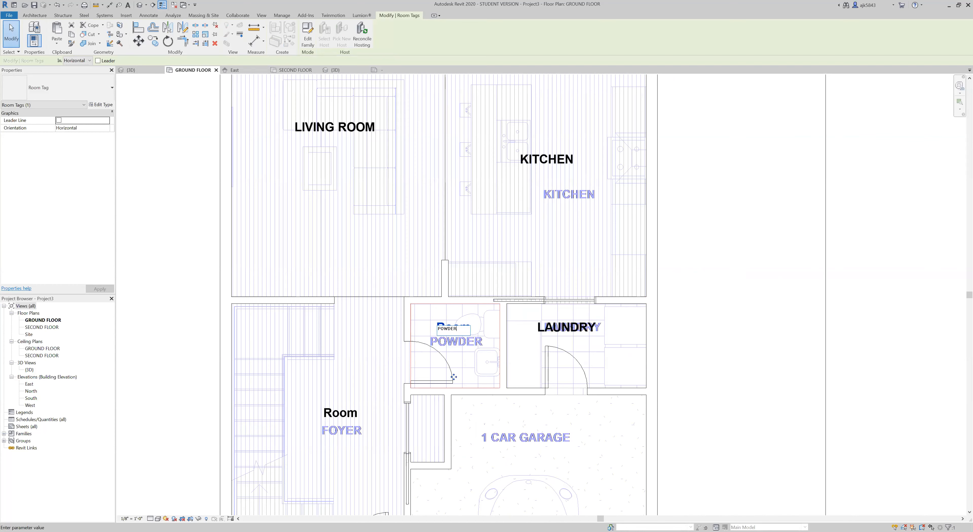
key(Return)
Step: Rename the foyer's room as FOYER and the garage's room as 1 CAR GARAGE
double_click(340, 412)
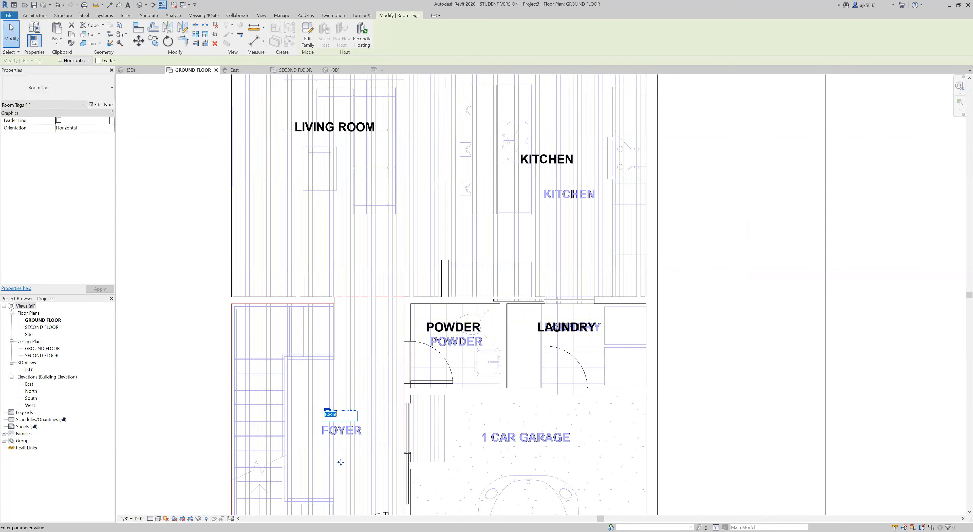
text(FOYER)
key(Return)
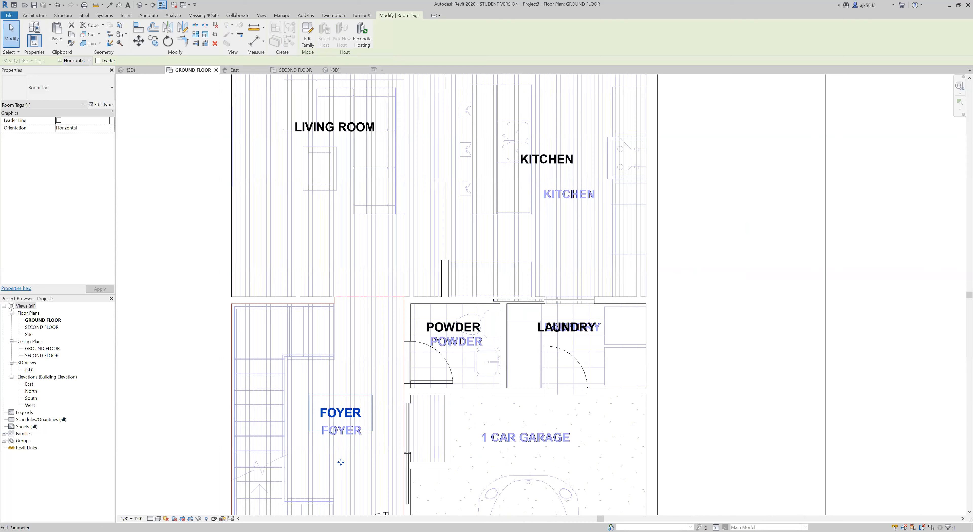
scroll(370, 393, down, 3)
scroll(454, 428, up, 3)
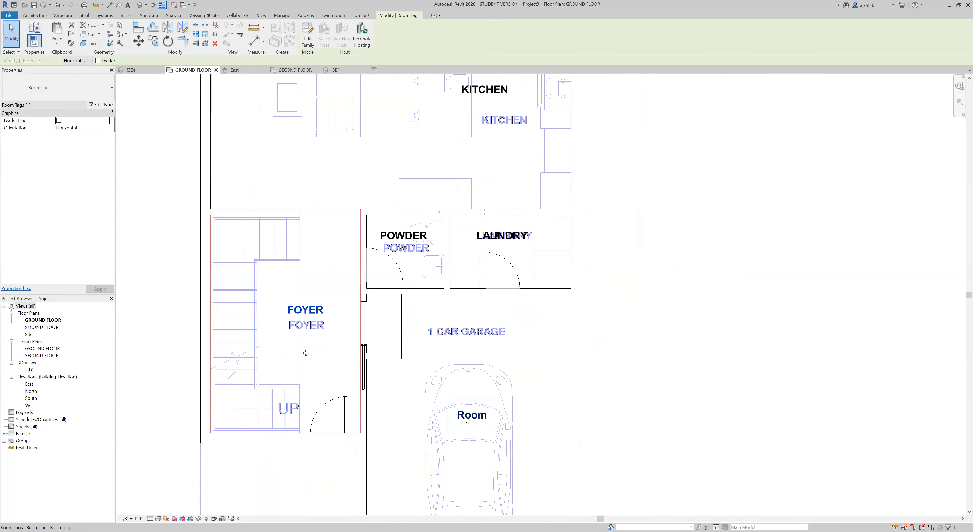
double_click(465, 417)
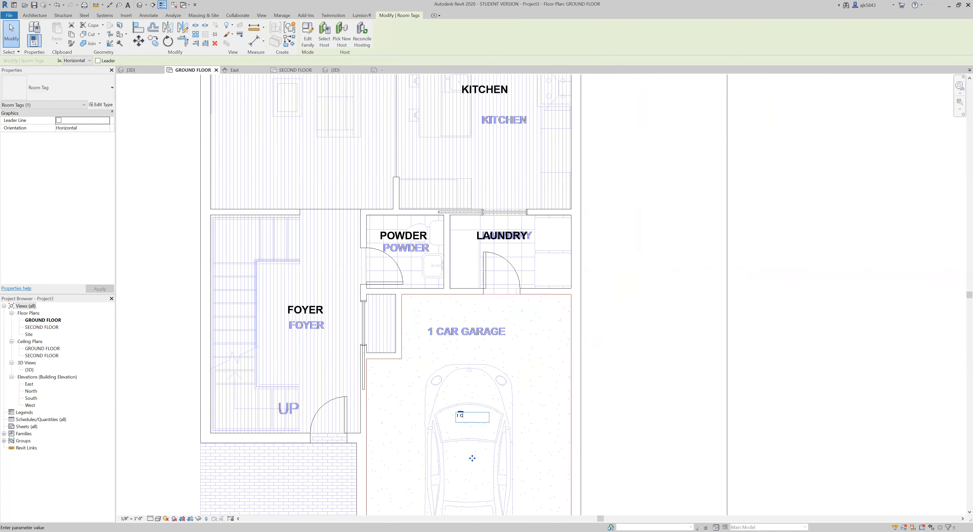
text(GE)
key(Return)
text(1 CAR GARA)
Step: Move the FOYER, POWDER and LAUNDRY room tags onto the matching labels of the imported drawing
drag(306, 356, 307, 368)
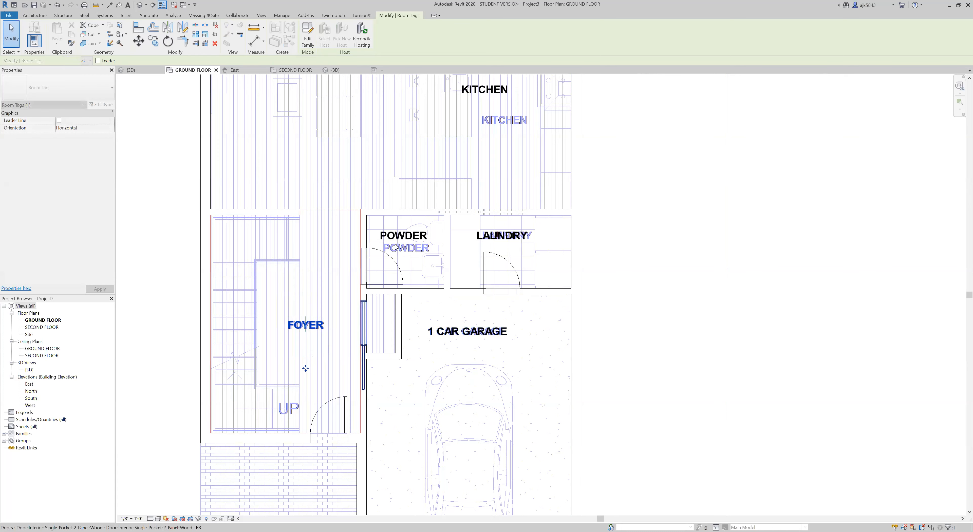
scroll(401, 233, up, 3)
click(402, 234)
drag(405, 328, 411, 352)
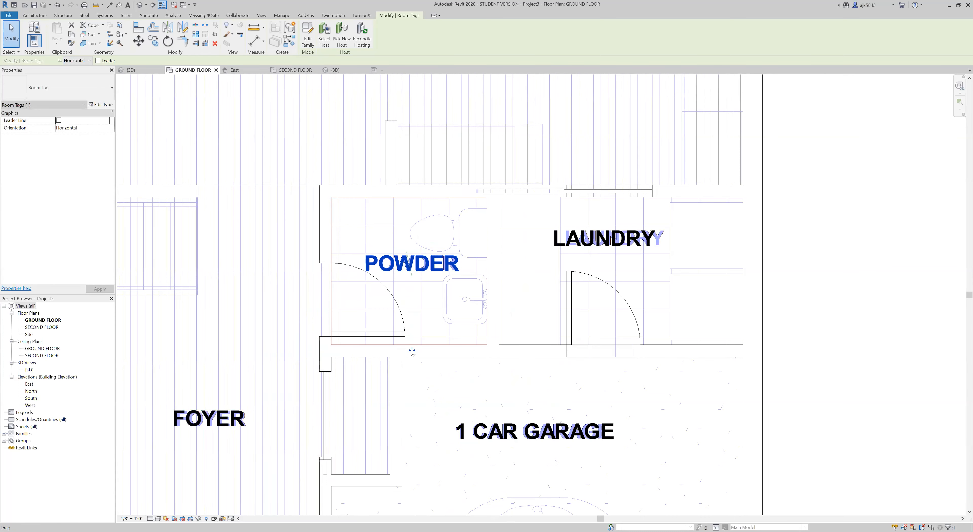
click(579, 244)
drag(604, 324, 615, 325)
Step: Move the LIVING ROOM, KITCHEN and DINING room tags onto the matching labels of the imported drawing
scroll(475, 456, down, 5)
scroll(445, 226, up, 3)
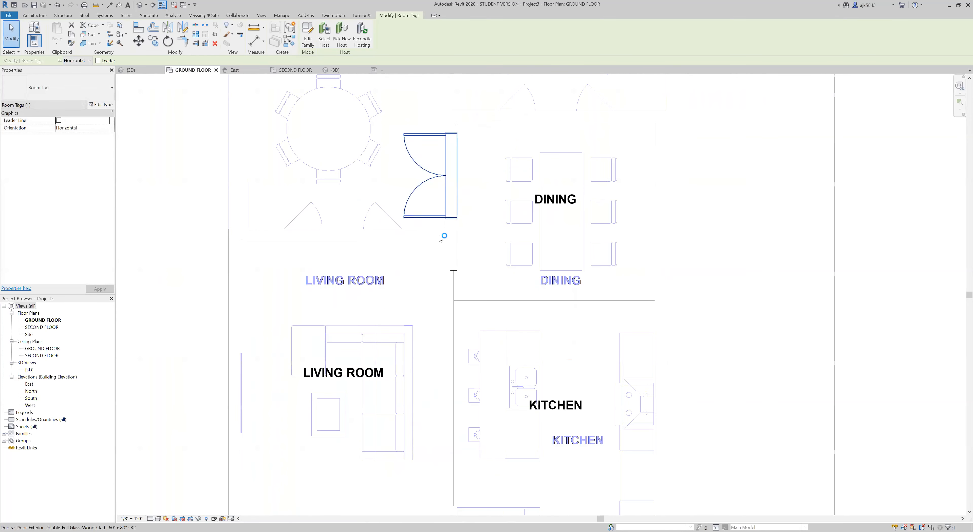
click(354, 373)
drag(345, 421, 343, 332)
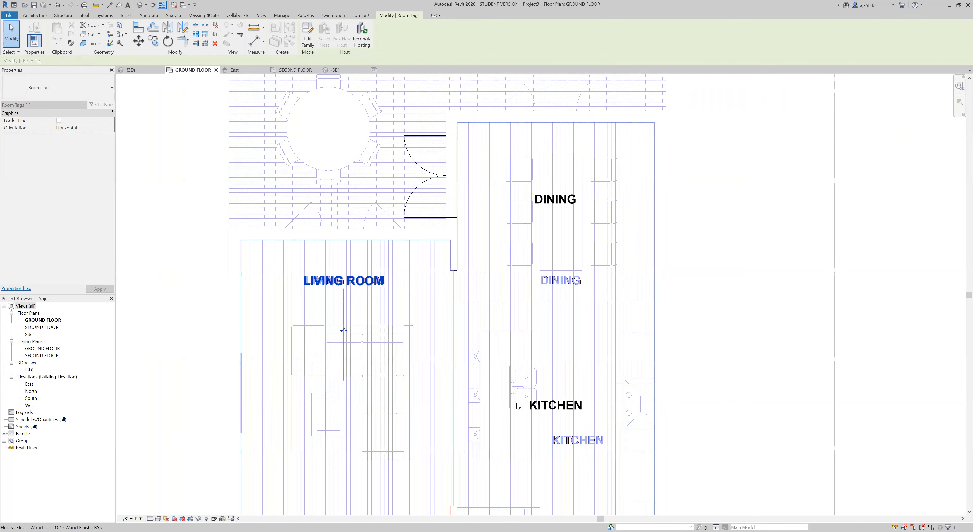
click(555, 405)
drag(577, 455, 578, 489)
click(562, 203)
drag(557, 249, 560, 329)
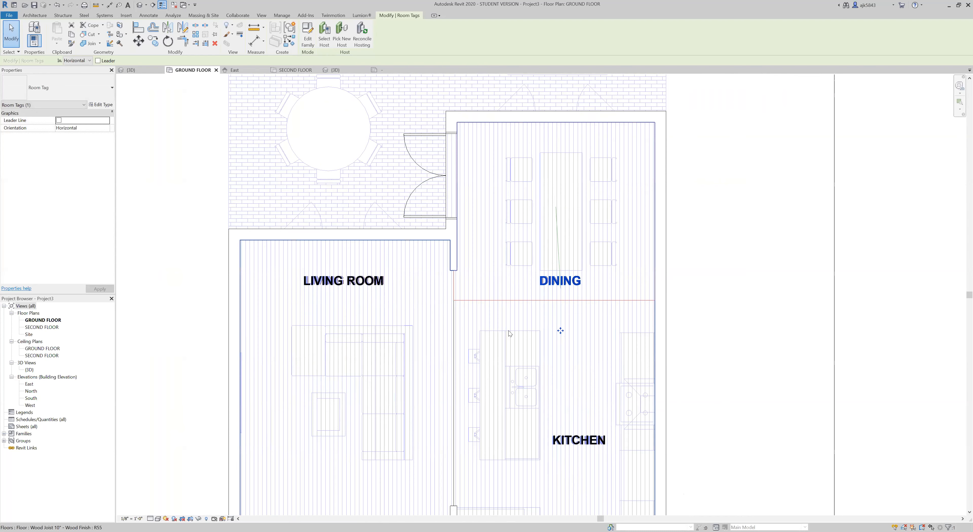
click(677, 291)
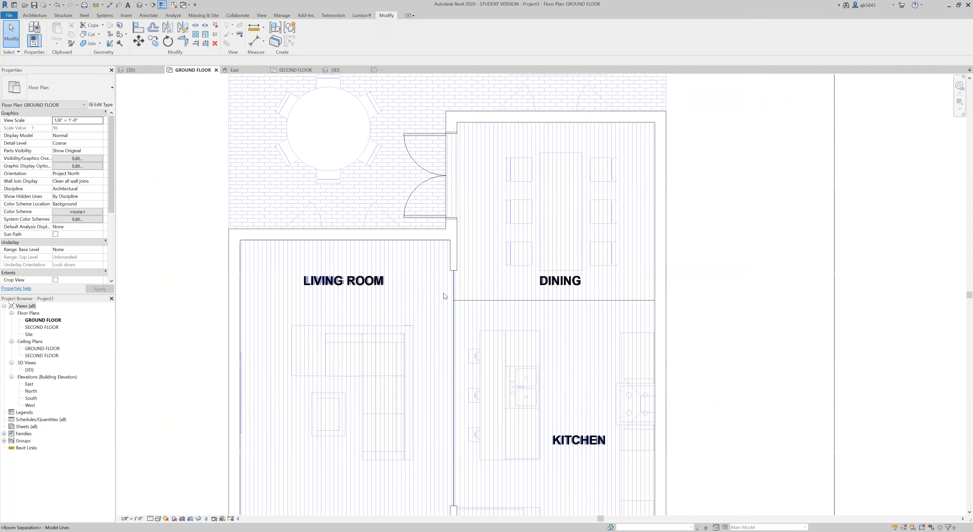
Step: Add a leader line to the 1 CAR GARAGE tag and place the tag outside the house, with the leader's first segment horizontal
scroll(445, 295, down, 1)
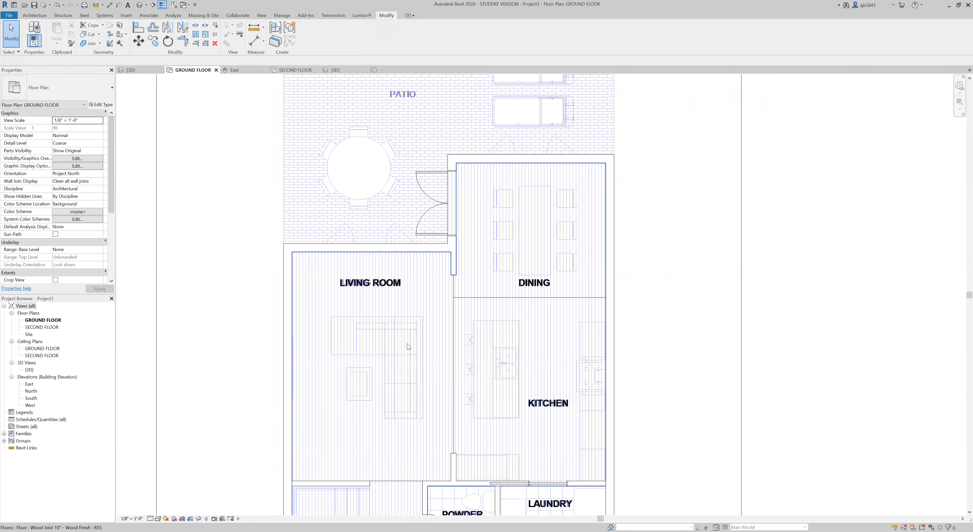
scroll(407, 344, down, 4)
scroll(528, 450, up, 1)
scroll(528, 450, up, 4)
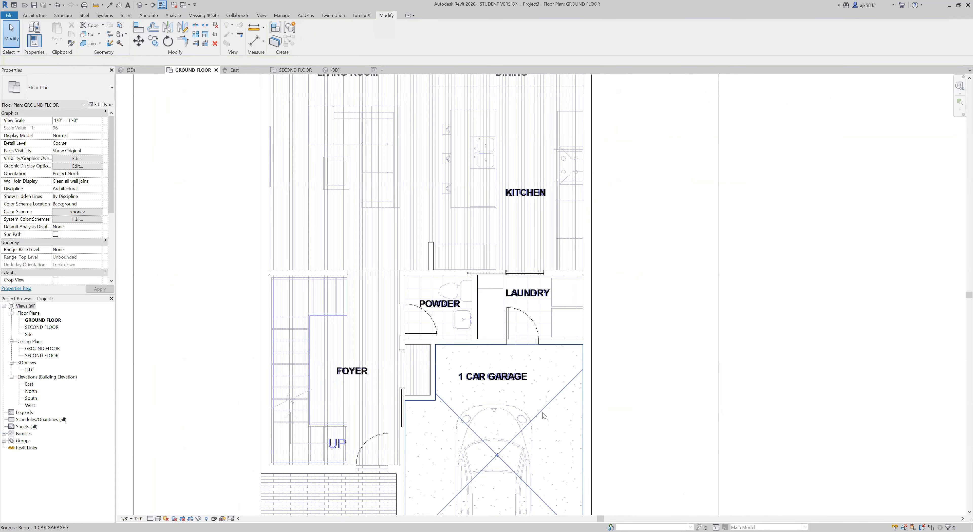
click(509, 375)
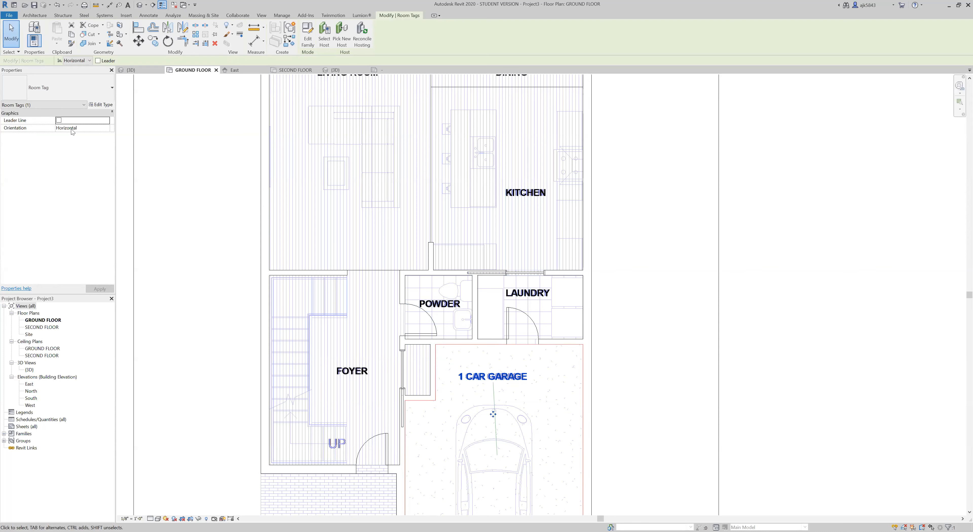
click(59, 121)
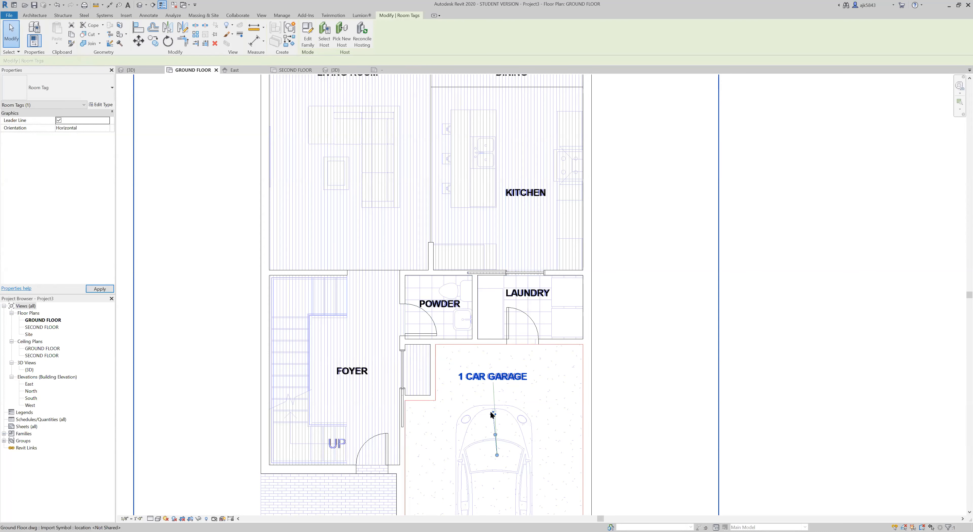
drag(530, 420, 668, 430)
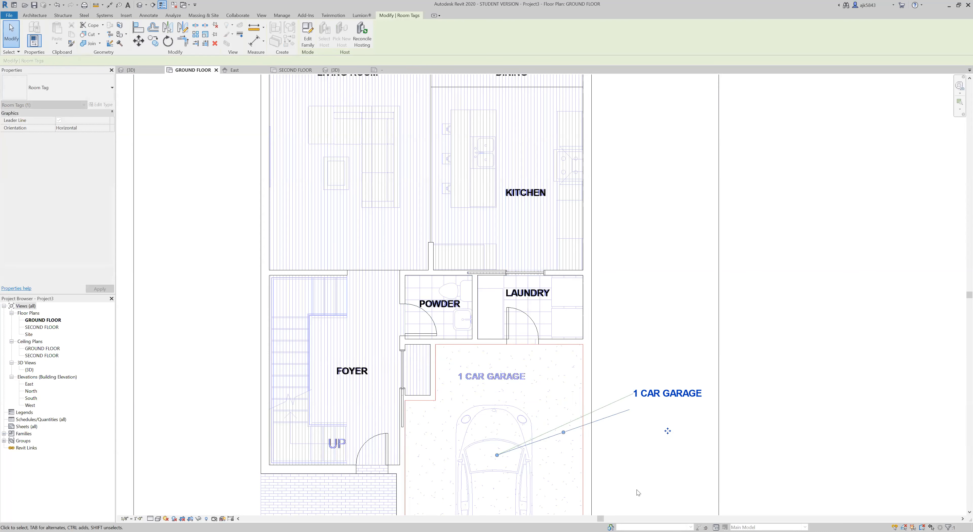
drag(564, 432, 568, 465)
scroll(536, 352, down, 2)
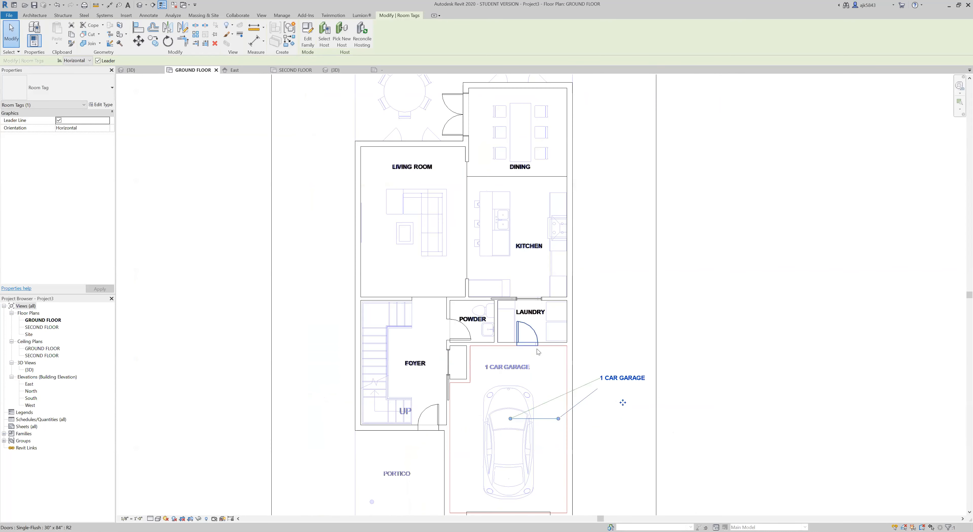
scroll(554, 430, up, 2)
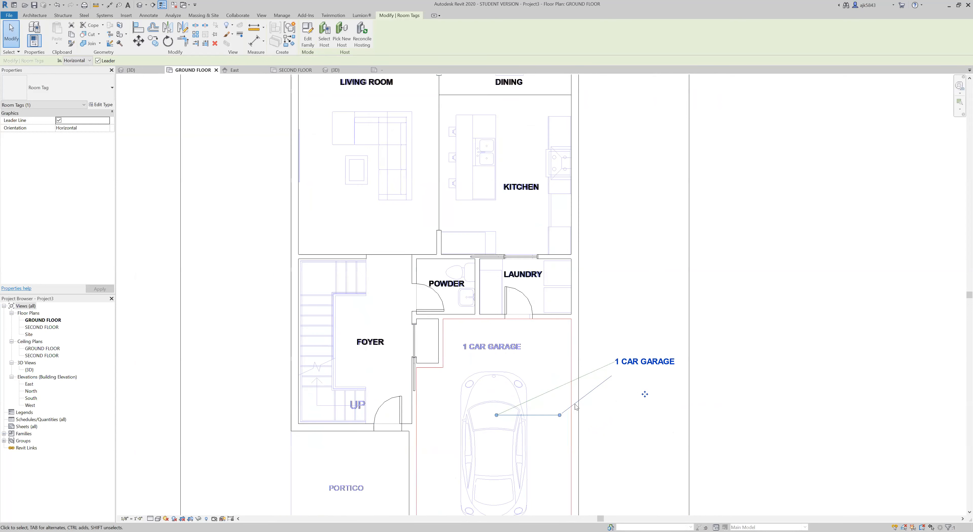
click(647, 343)
click(647, 366)
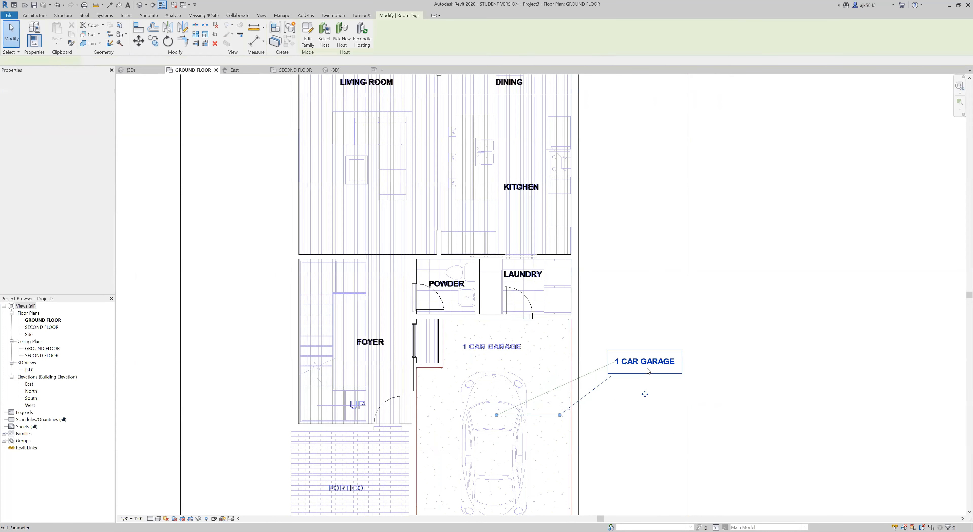
Step: Turn off the leader line of the 1 CAR GARAGE tag and move the tag onto the imported drawing's matching label
click(59, 121)
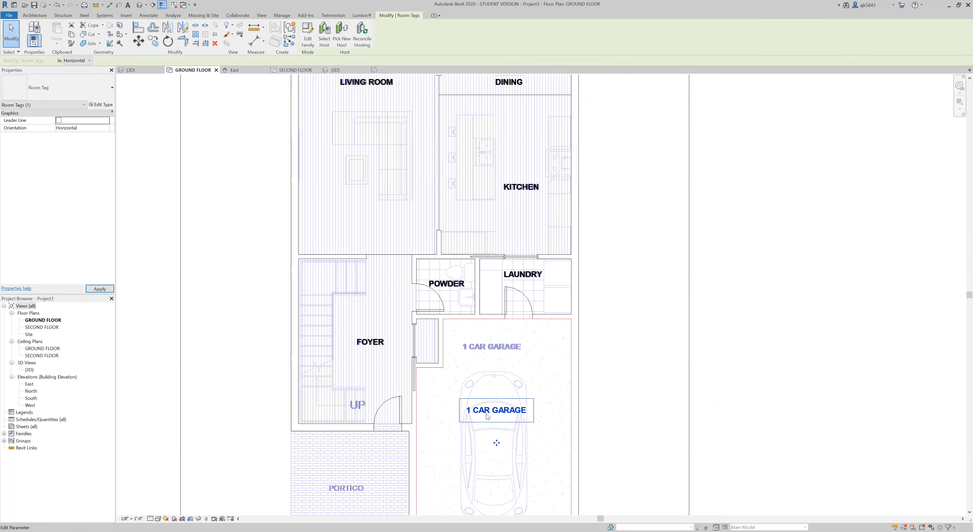
drag(497, 442, 493, 379)
key(Escape)
scroll(557, 409, down, 2)
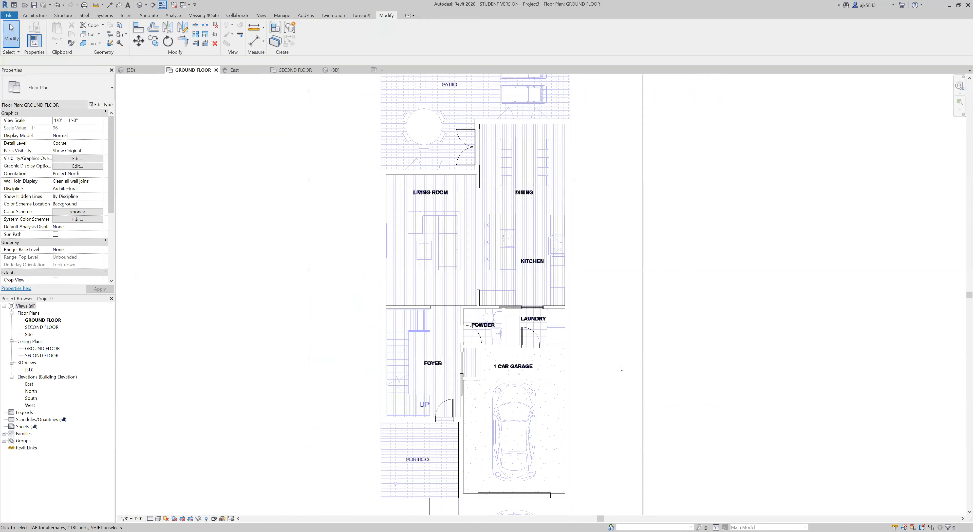
Step: Hide the three room separation lines in this view: between dining and kitchen, beside the living room, and at the foyer opening
scroll(483, 232, up, 2)
click(484, 182)
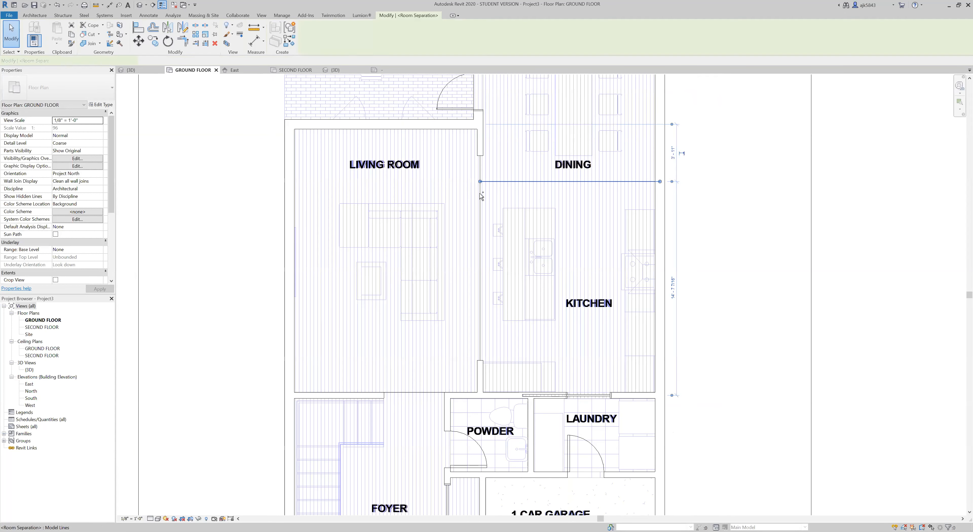
ctrl+click(482, 200)
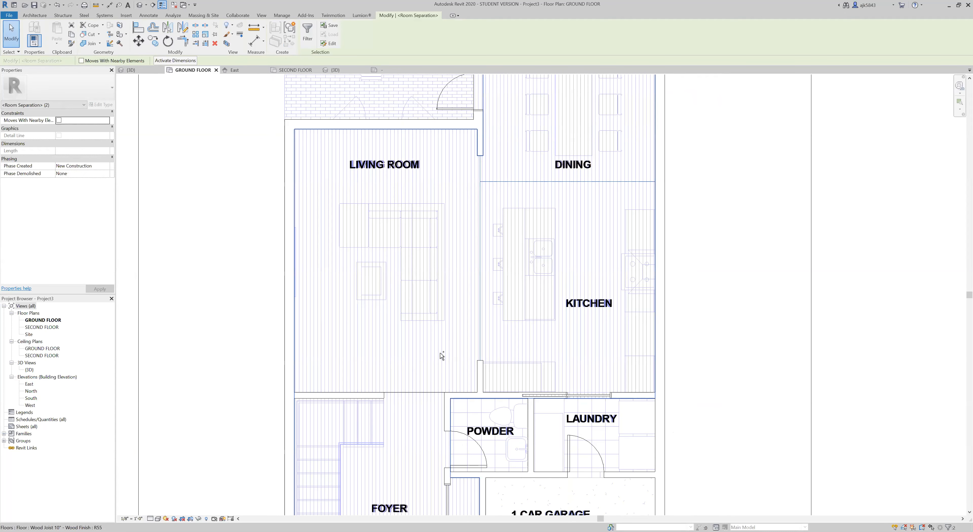
ctrl+click(423, 394)
right_click(423, 394)
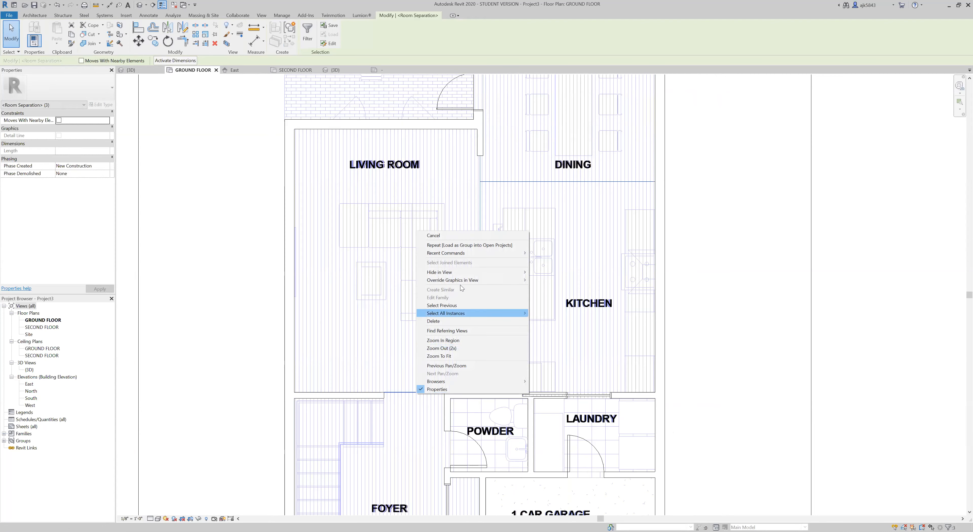
mouse_move(461, 273)
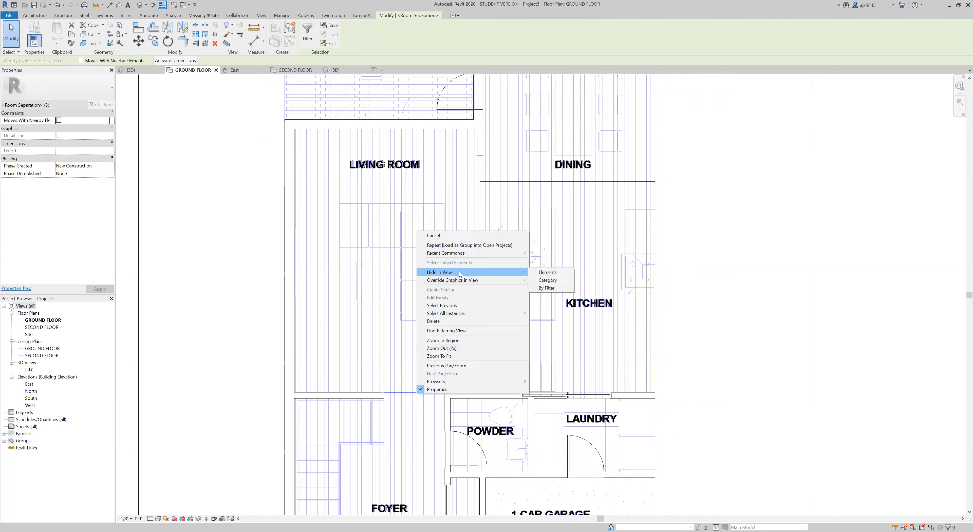
click(547, 272)
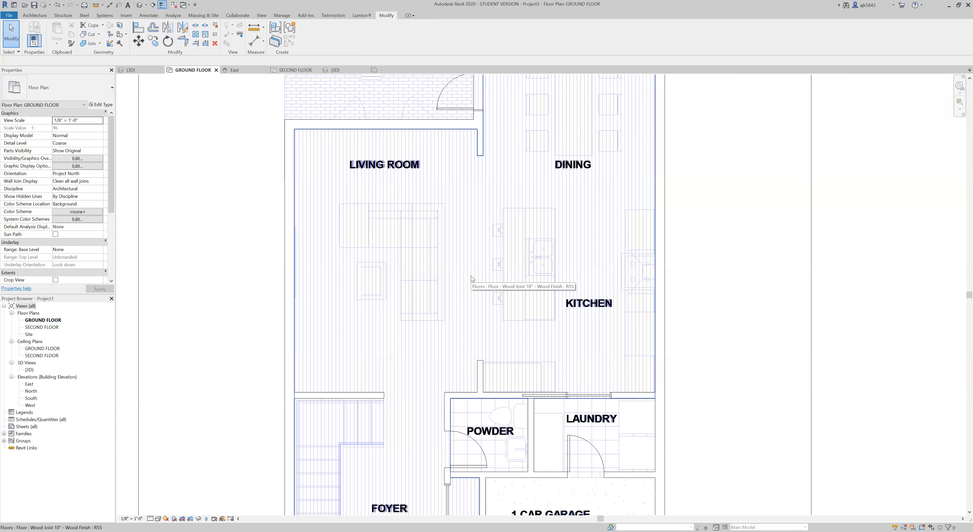
scroll(471, 278, down, 2)
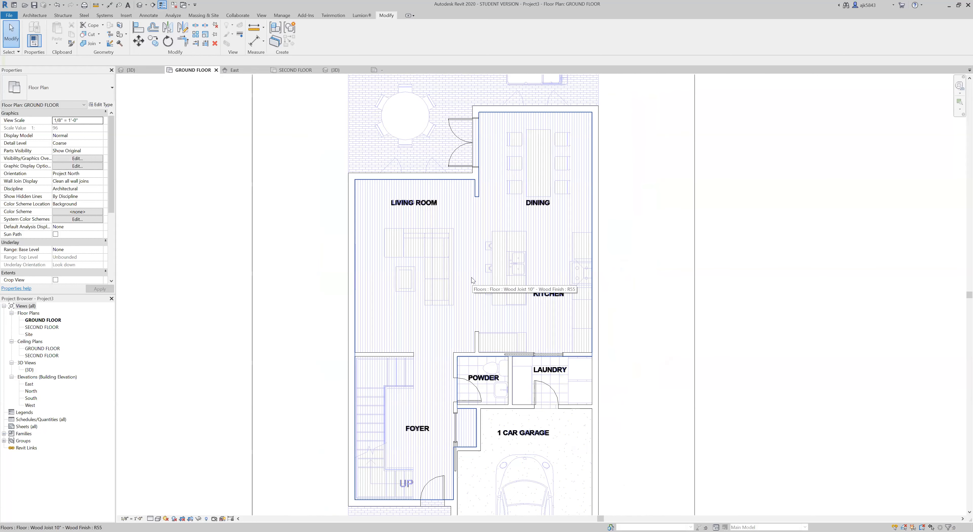
scroll(472, 274, down, 1)
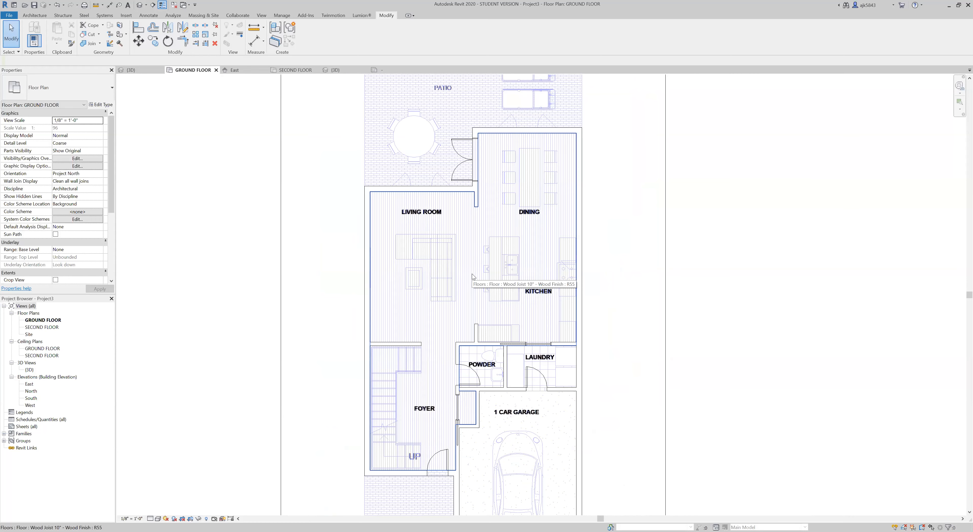
Step: Open the SECOND FLOOR plan, dismiss the save reminder, and set the underlay's base level to None
double_click(57, 328)
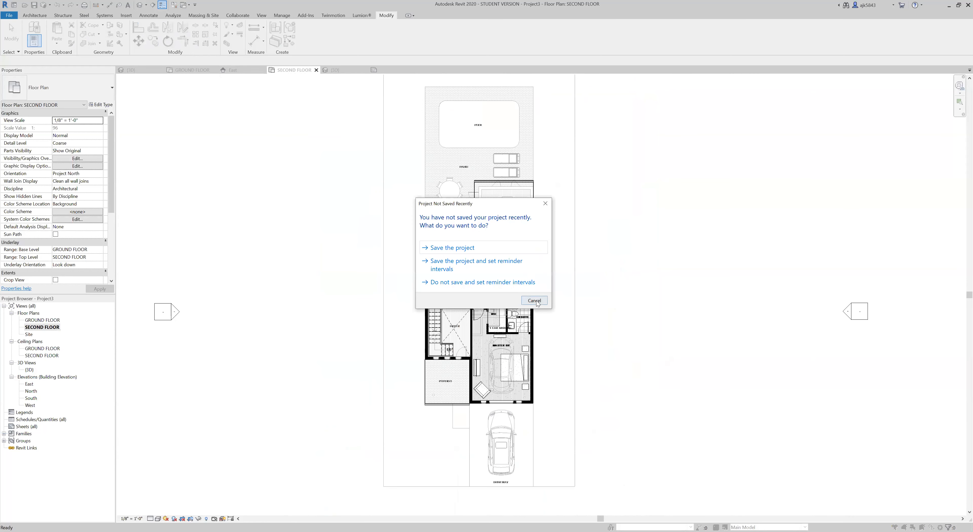
click(534, 301)
scroll(474, 308, up, 4)
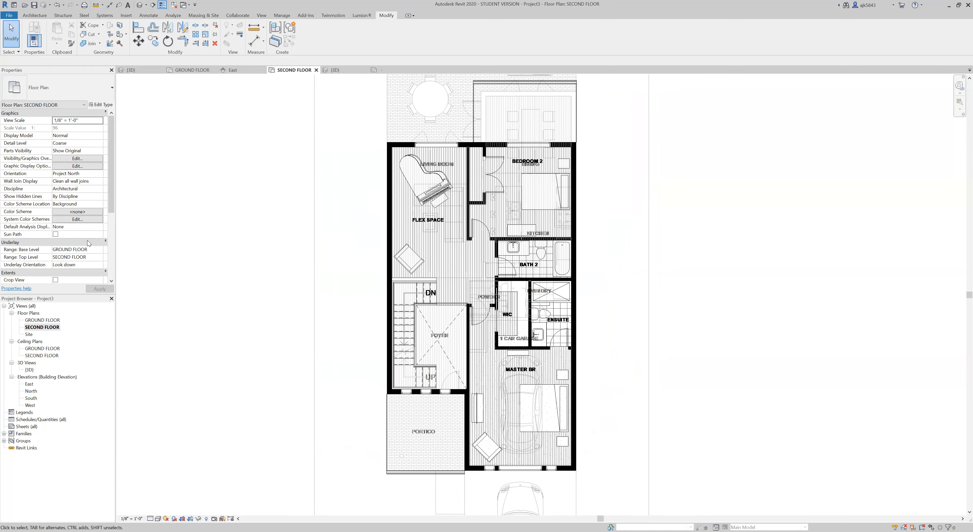
click(91, 250)
click(100, 249)
click(91, 257)
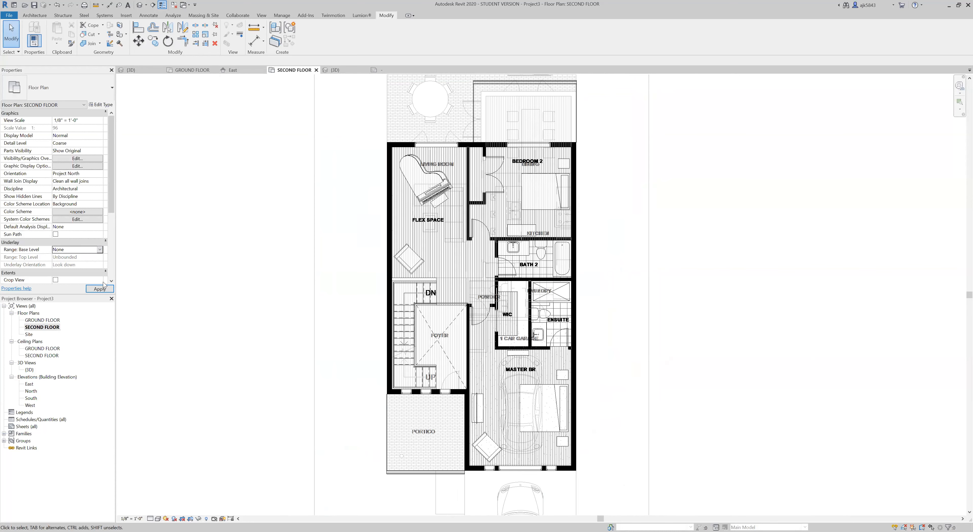
click(99, 289)
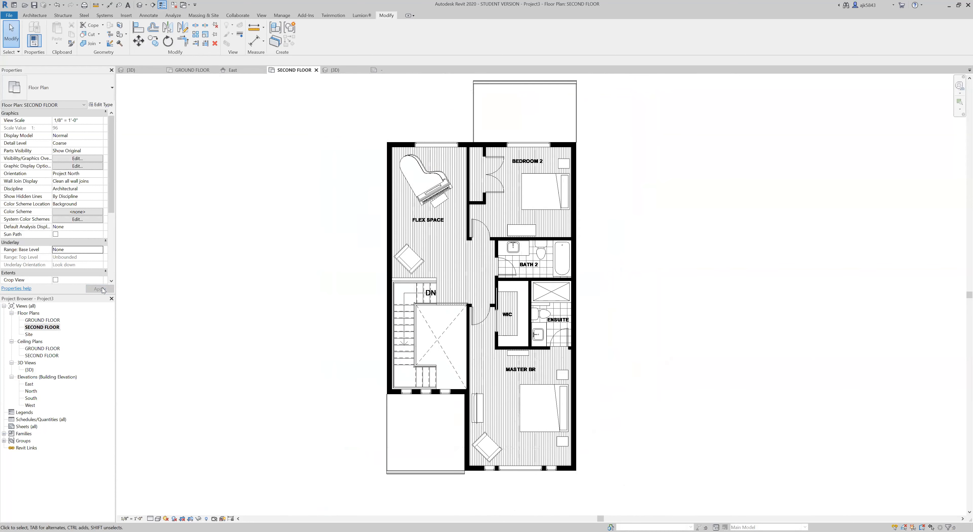
Step: Override the imported second-floor drawing's graphics in this view with halftone and a Solid projection line pattern
click(459, 290)
right_click(532, 291)
mouse_move(569, 355)
click(630, 360)
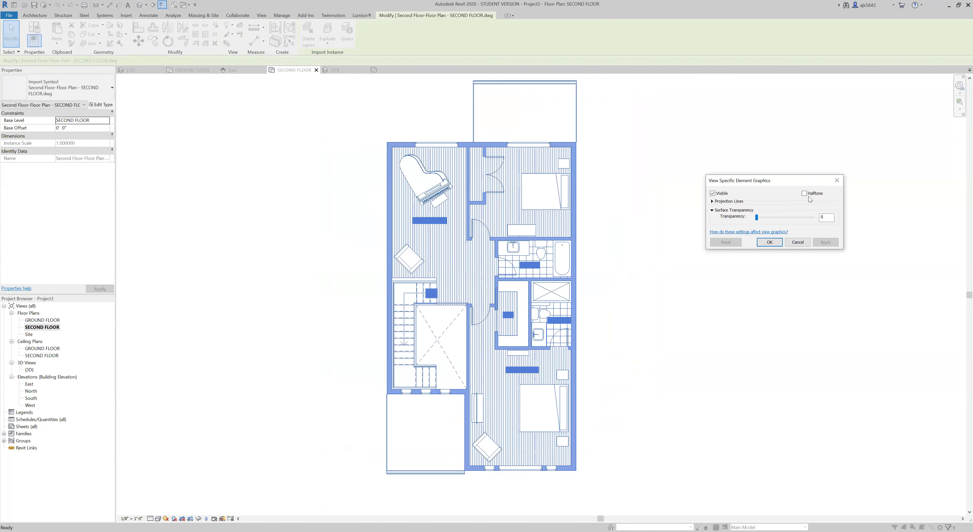
click(804, 193)
click(711, 201)
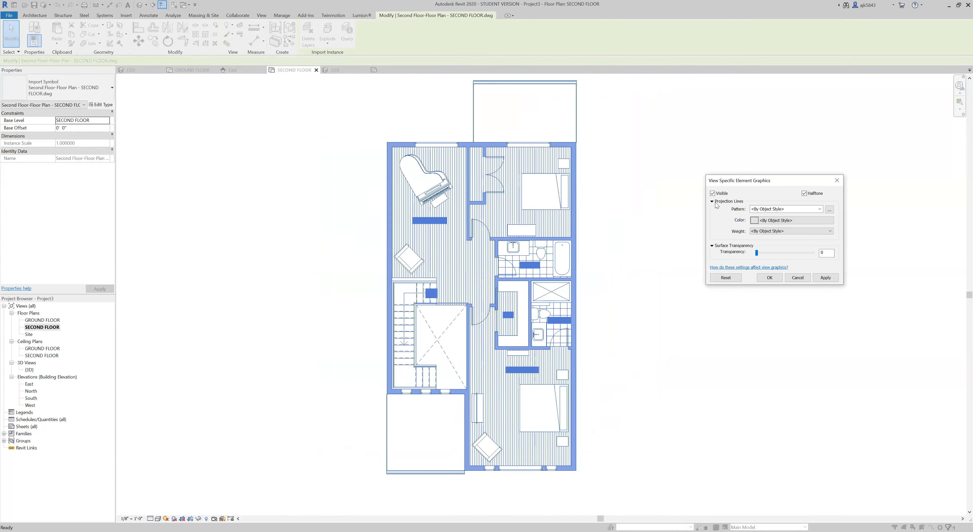
click(816, 208)
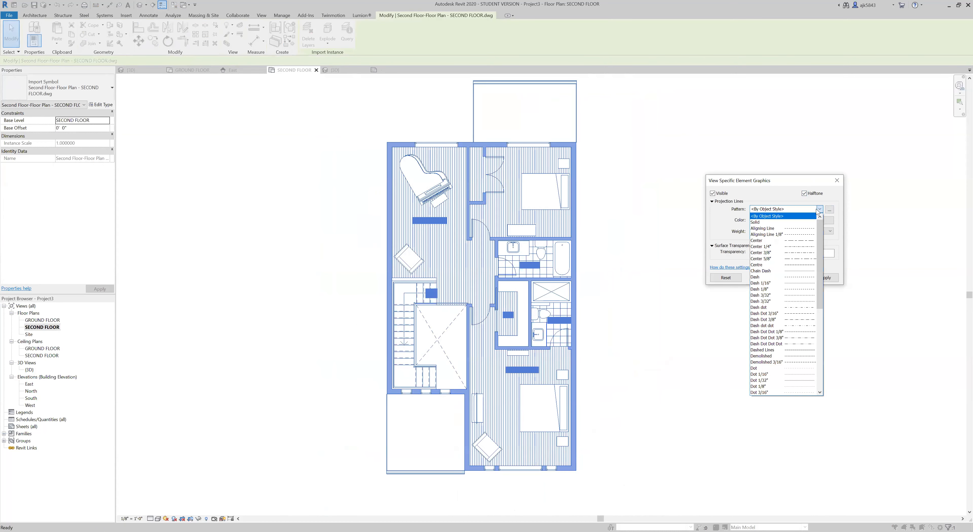
click(783, 223)
Step: Set the imported drawing's projection line colour to orange, RGB 255-128-064, and apply the override
click(783, 222)
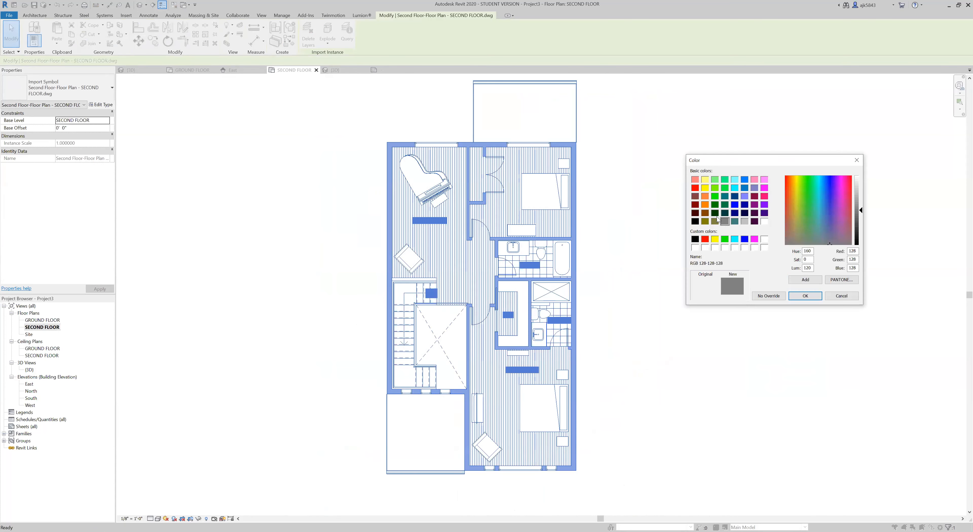
click(695, 196)
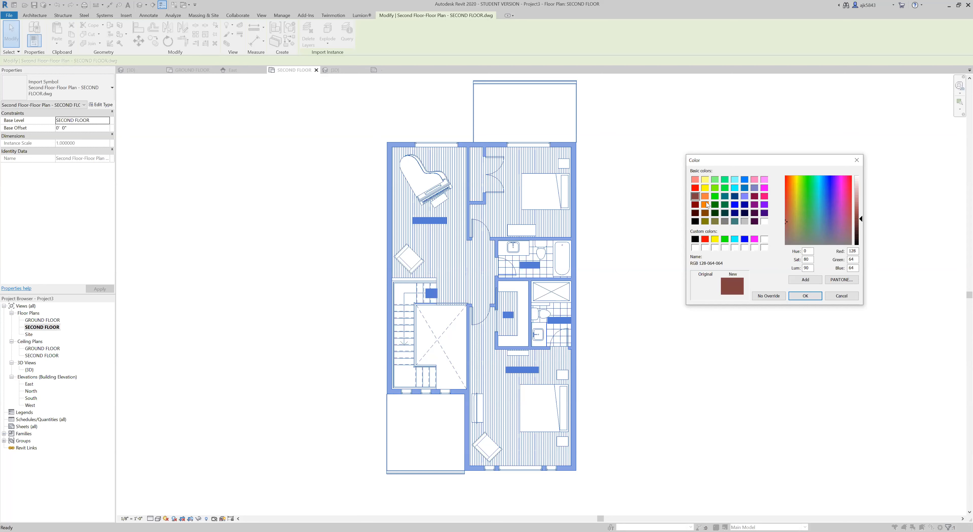
click(705, 196)
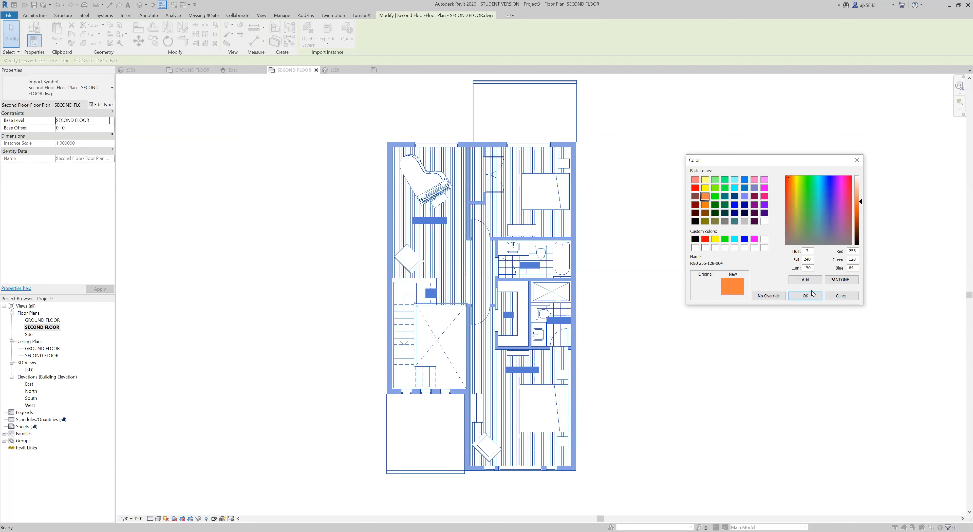
click(805, 296)
click(825, 278)
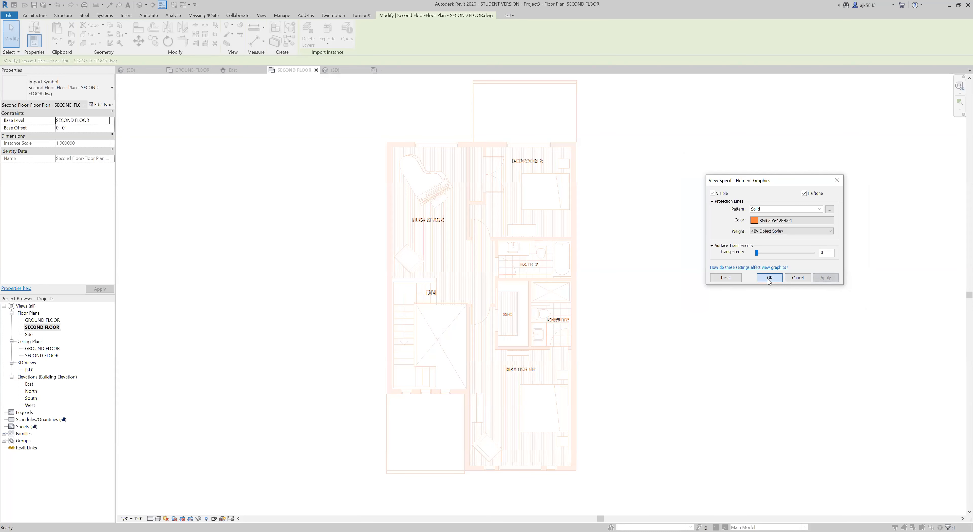
click(770, 278)
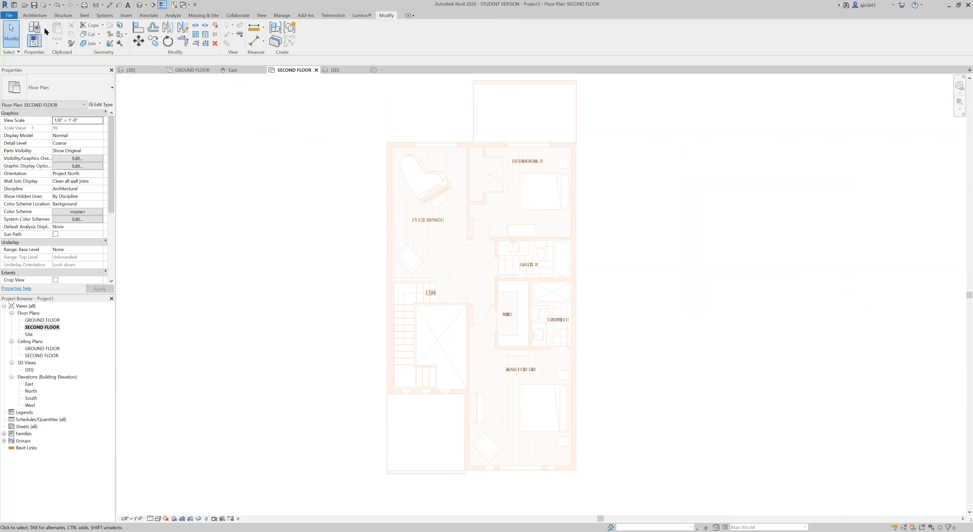
Step: Draw a Generic - 8" exterior wall along the flex space and stair side, from the rear corner to the front corner
click(35, 15)
click(31, 33)
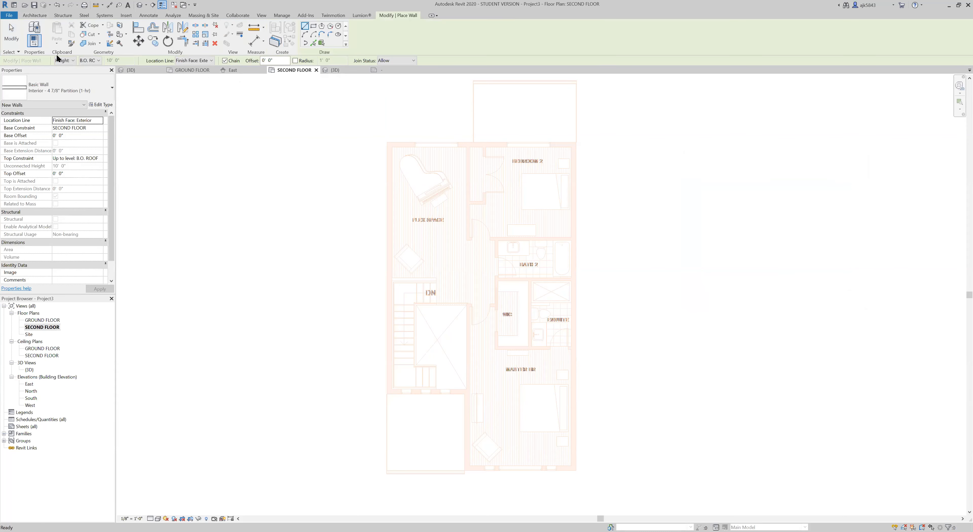
click(69, 87)
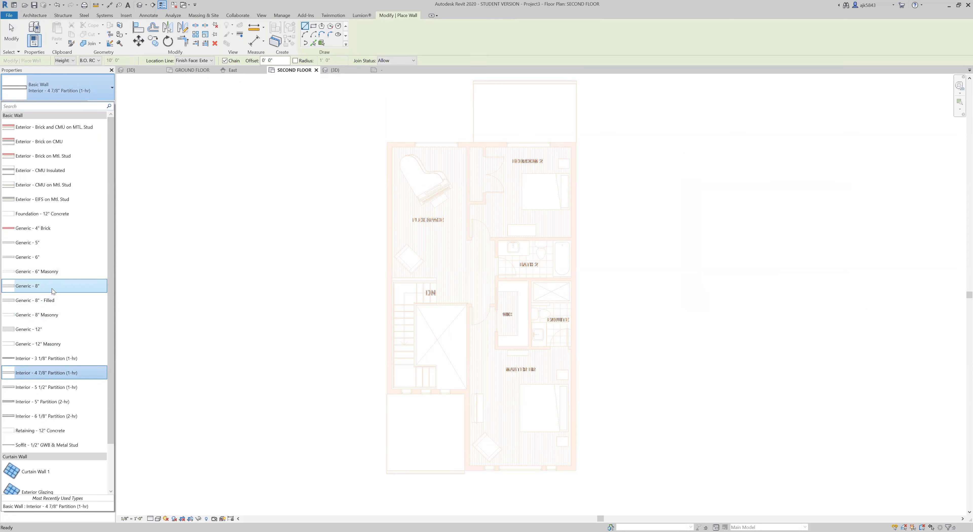
click(46, 291)
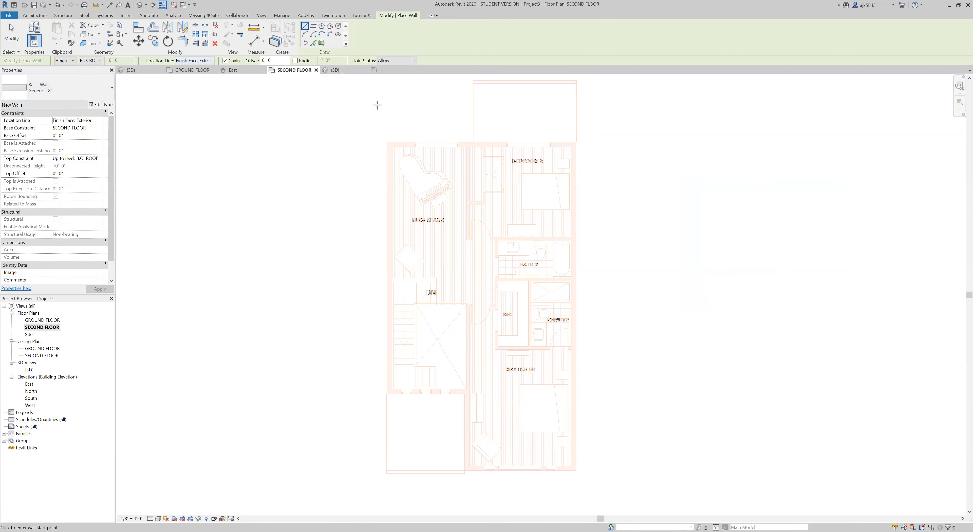
scroll(385, 124, up, 2)
click(380, 154)
scroll(430, 110, down, 3)
scroll(395, 369, up, 5)
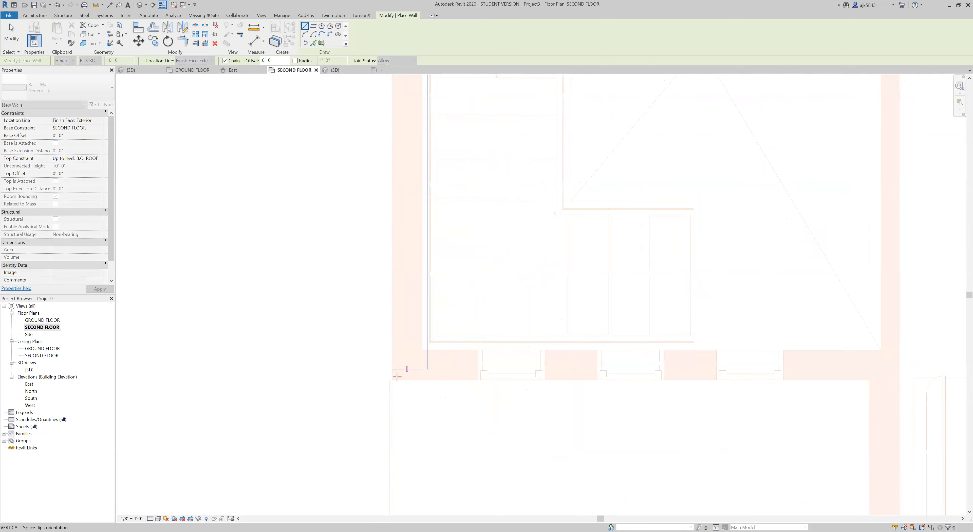
click(392, 380)
Step: Continue the Generic - 8" walls around the stair front, master bedroom, long side and rear to close the second floor's exterior outline
scroll(321, 347, down, 2)
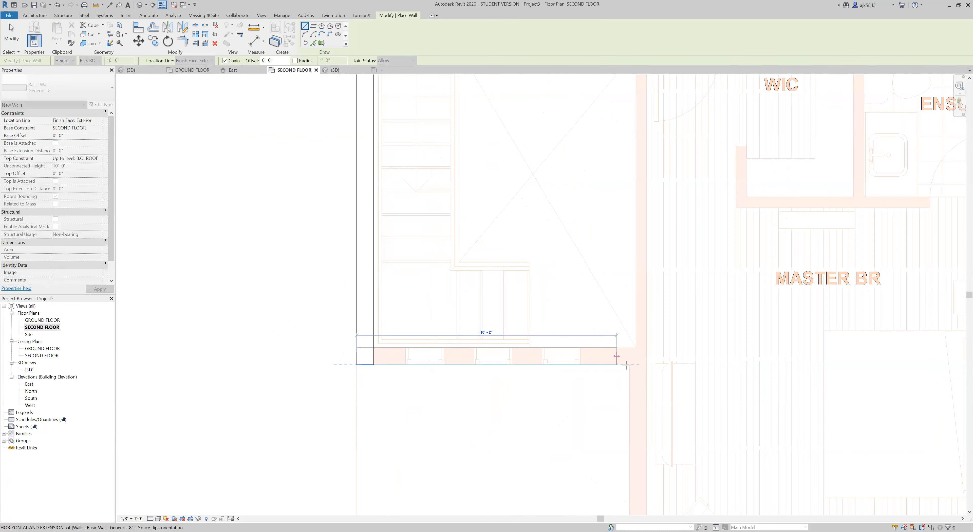
click(644, 363)
scroll(517, 313, down, 3)
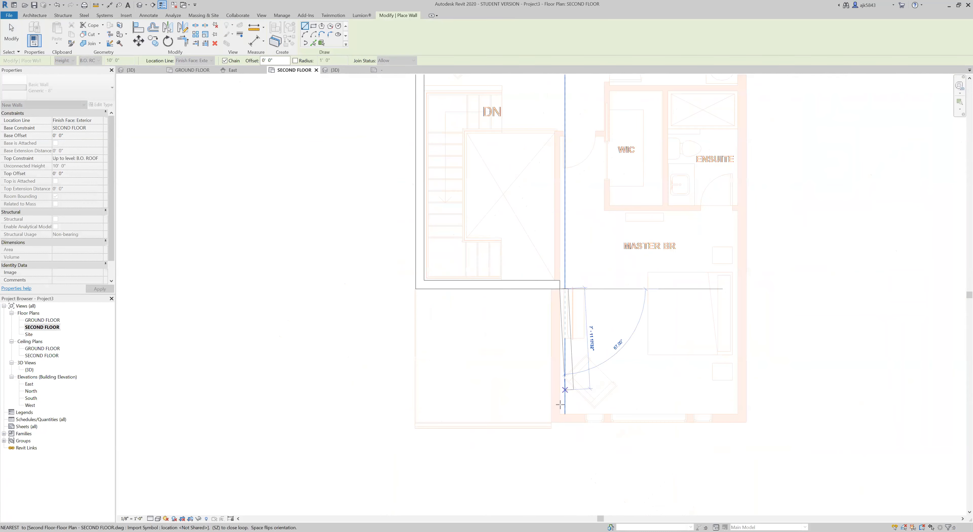
click(560, 422)
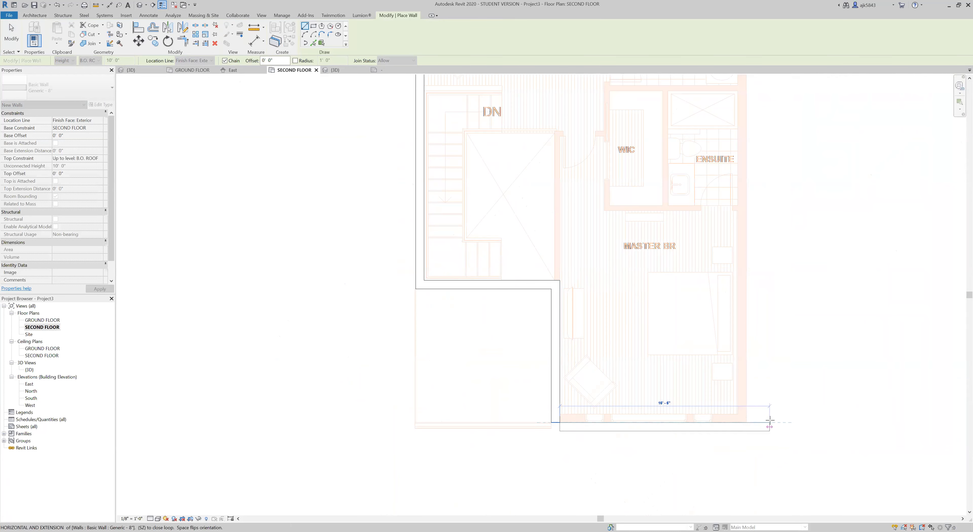
click(749, 422)
scroll(710, 498, down, 2)
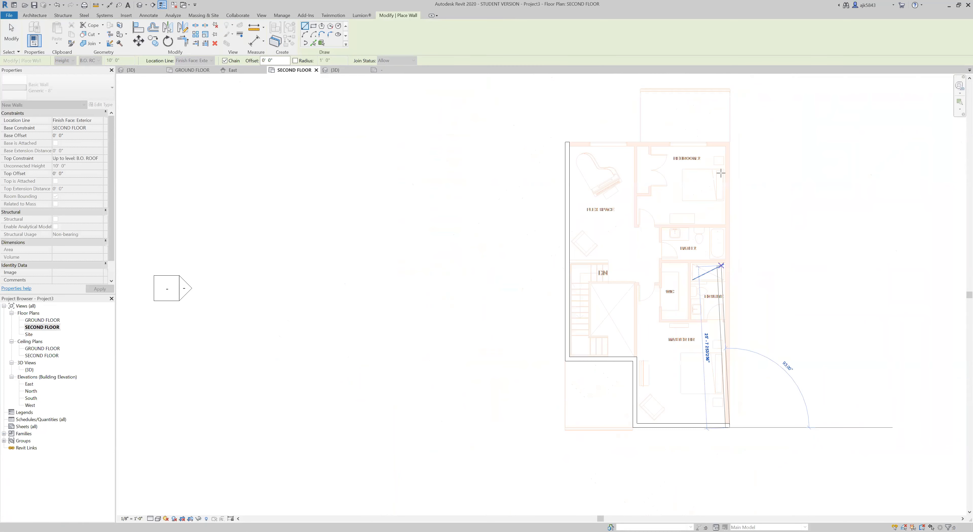
scroll(732, 134, up, 3)
click(728, 142)
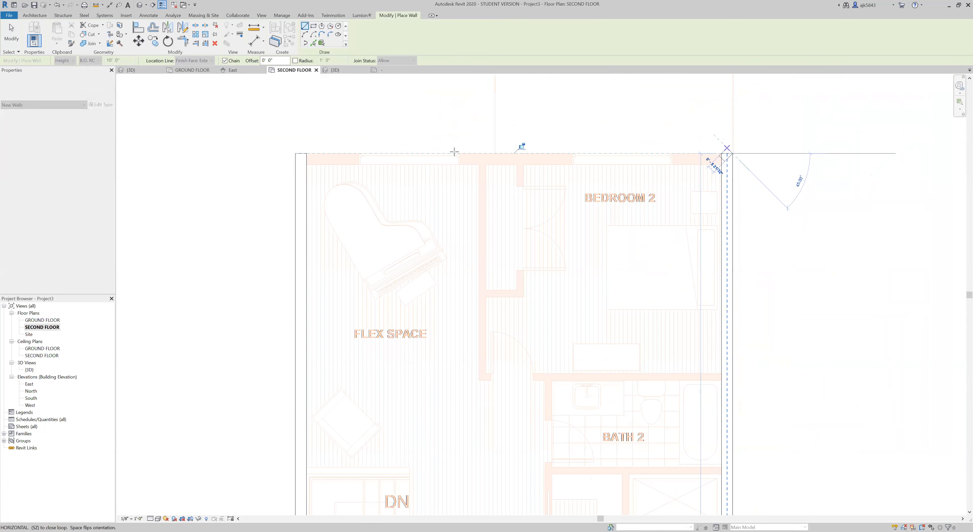
click(307, 153)
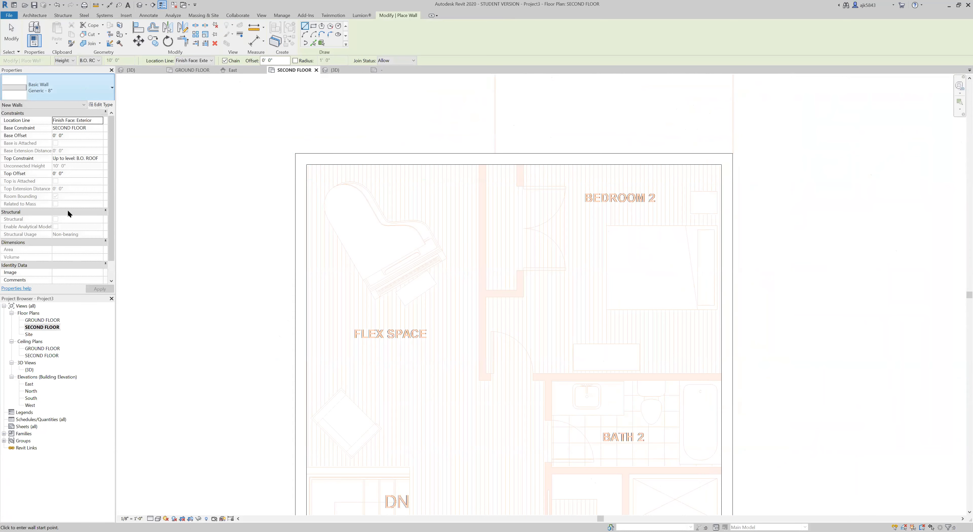
Step: Draw the two BEDROOM 2 closet walls over the imported drawing with the Interior - 4 7/8" Partition (1-hr) type
click(62, 316)
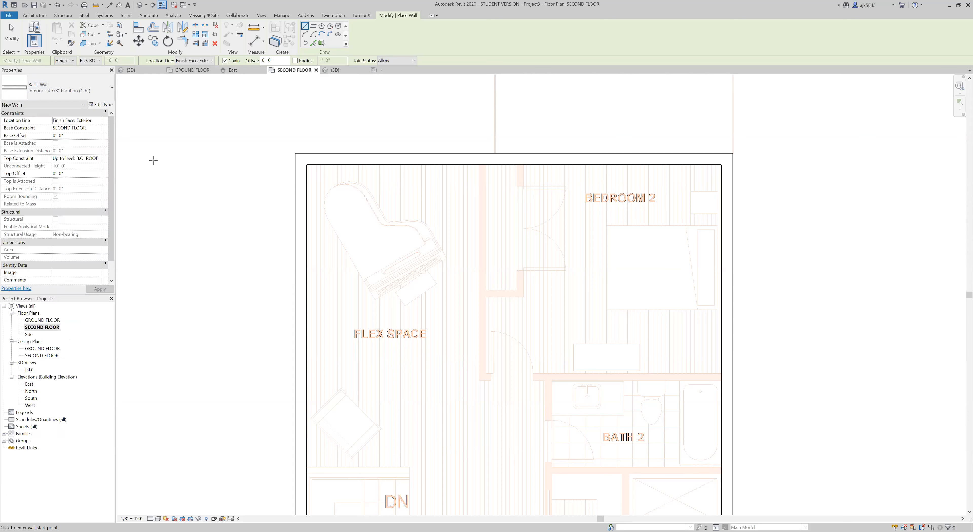
scroll(480, 182, up, 1)
click(532, 160)
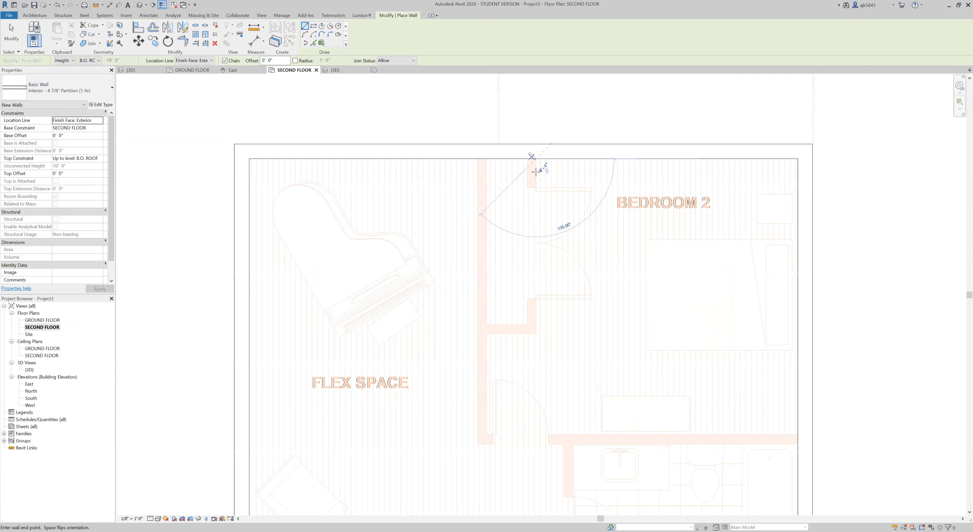
click(504, 330)
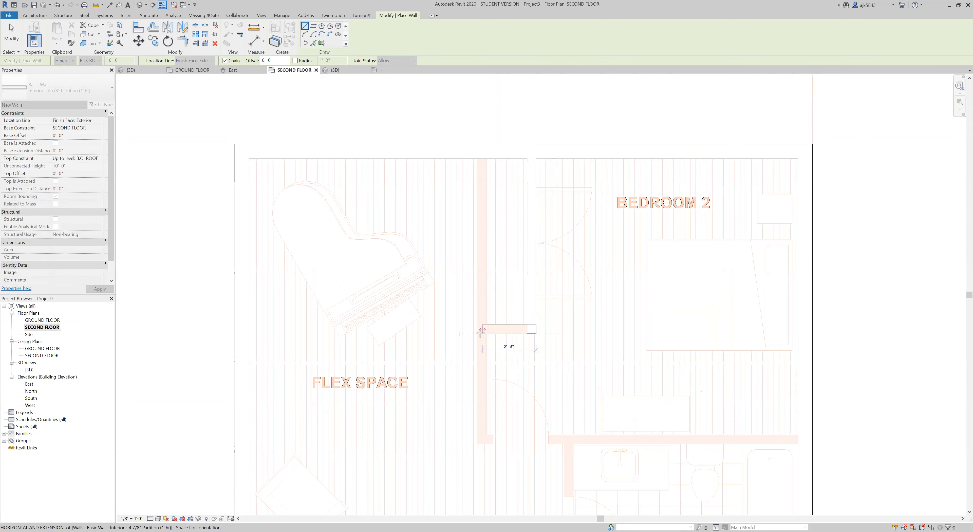
click(476, 330)
key(Escape)
Step: Draw a partition between the flex space and BEDROOM 2 and continue it along BEDROOM 2's bath side to the exterior wall
click(487, 158)
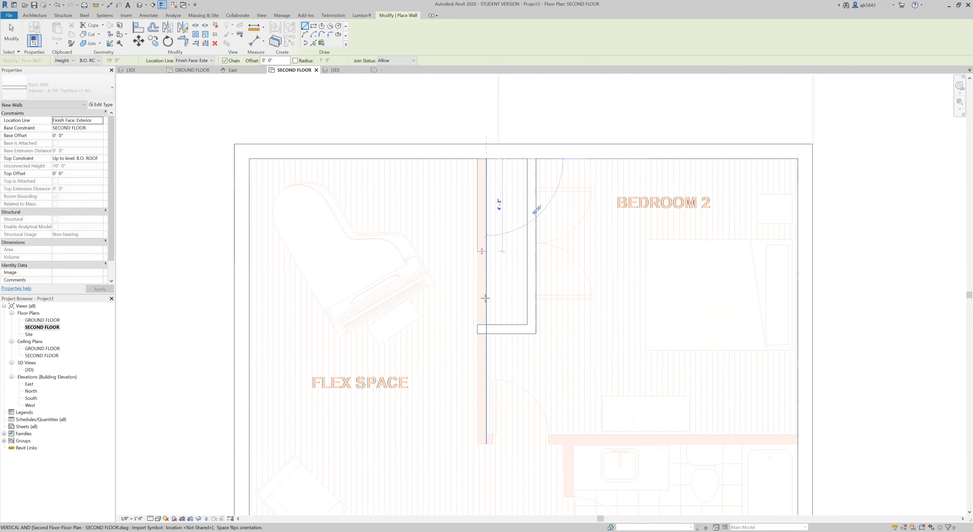
click(479, 444)
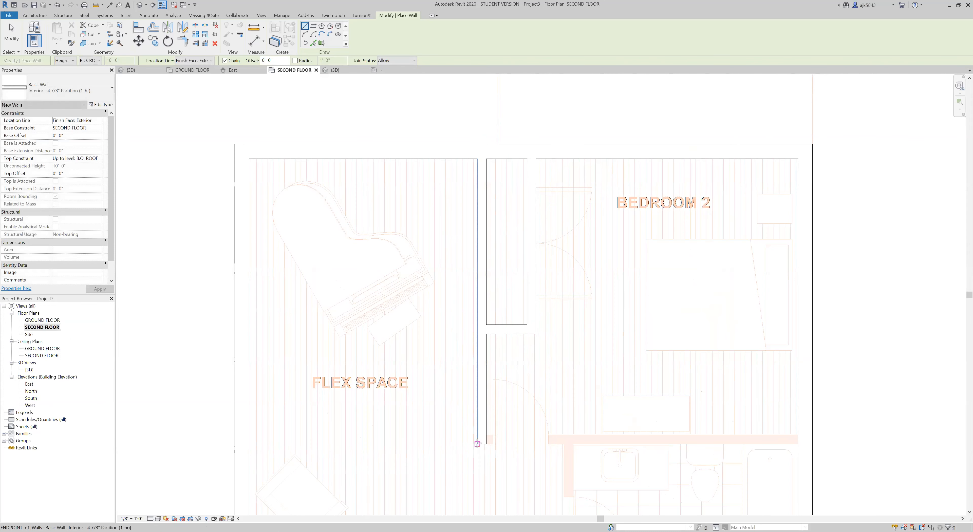
click(797, 443)
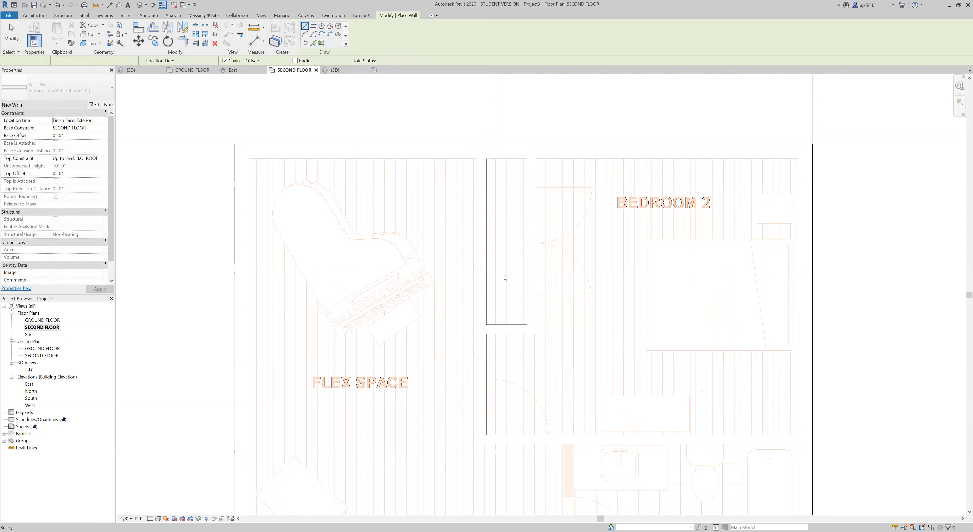
key(Escape)
Step: Draw the partition along the hall side of BATH 2 and the WIC, turning along the MASTER BR side to the exterior wall
scroll(495, 268, down, 2)
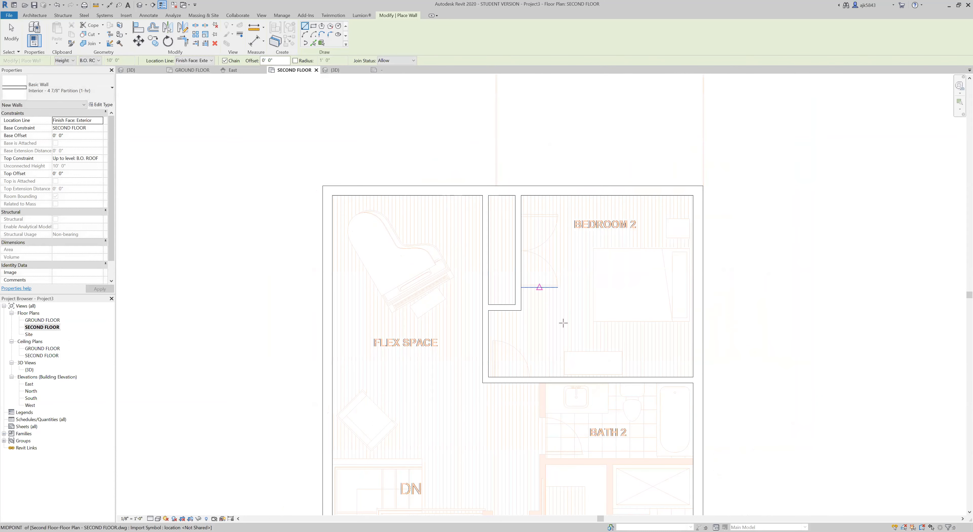
middle_drag(560, 321, 510, 167)
scroll(510, 211, up, 3)
click(477, 207)
scroll(473, 338, down, 1)
scroll(474, 332, down, 3)
scroll(458, 429, up, 4)
click(458, 426)
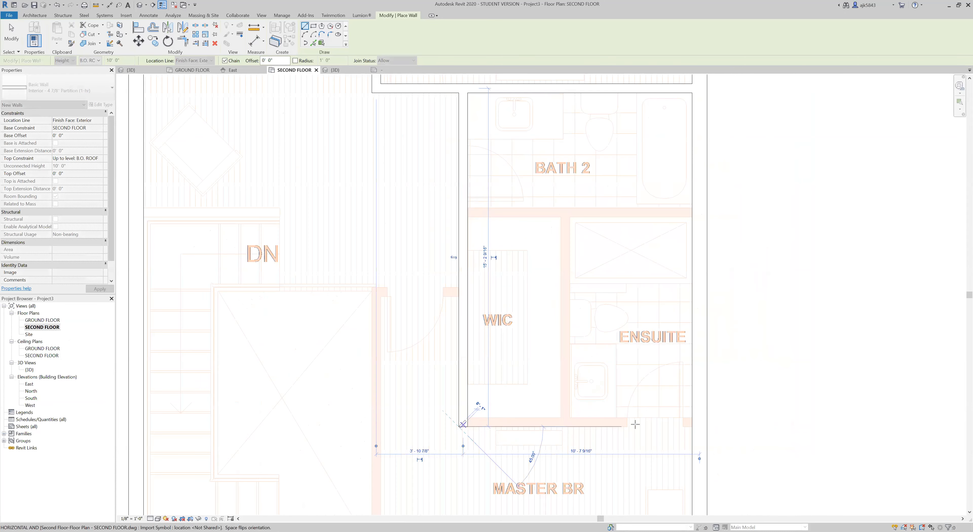
click(688, 421)
Step: Draw the partition separating BATH 2 from the WIC and ENSUITE, and the one between the WIC and ENSUITE
scroll(687, 420, down, 2)
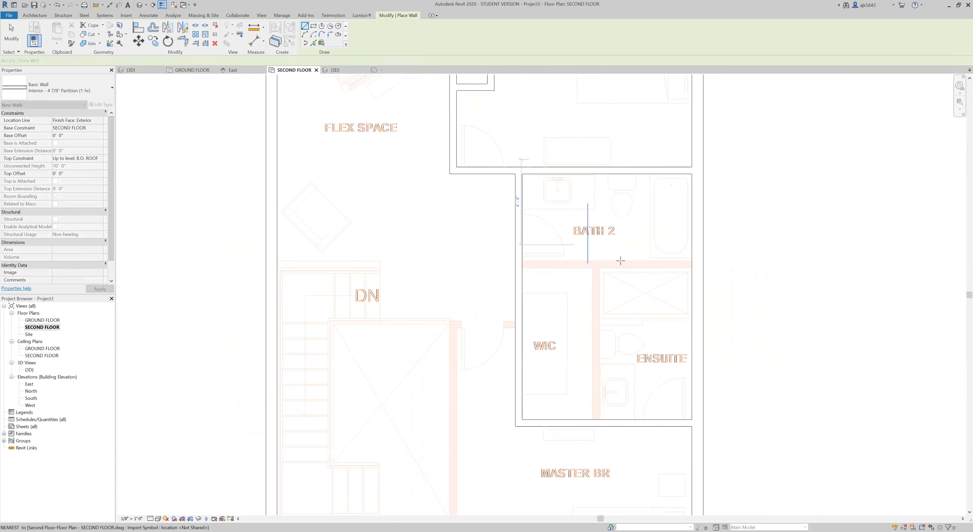
scroll(583, 243, up, 1)
click(707, 264)
click(512, 264)
key(Escape)
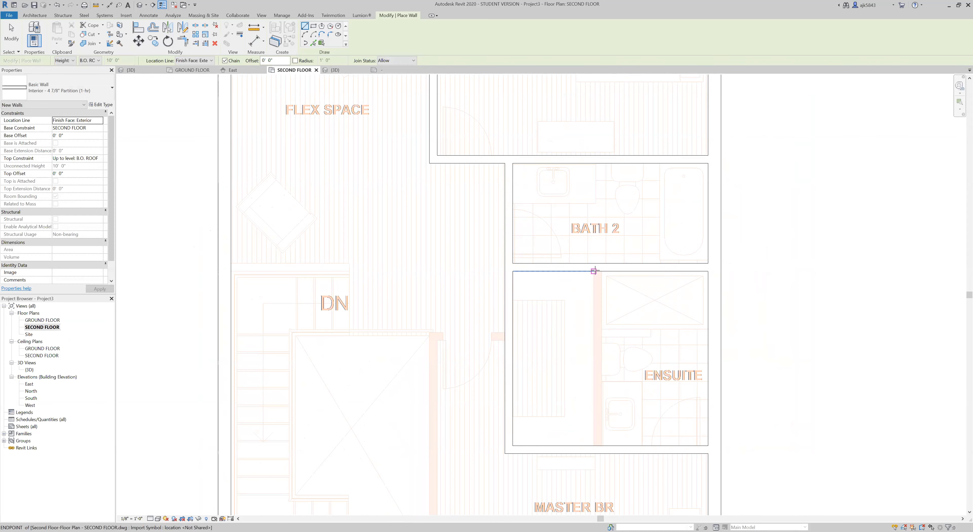
click(593, 270)
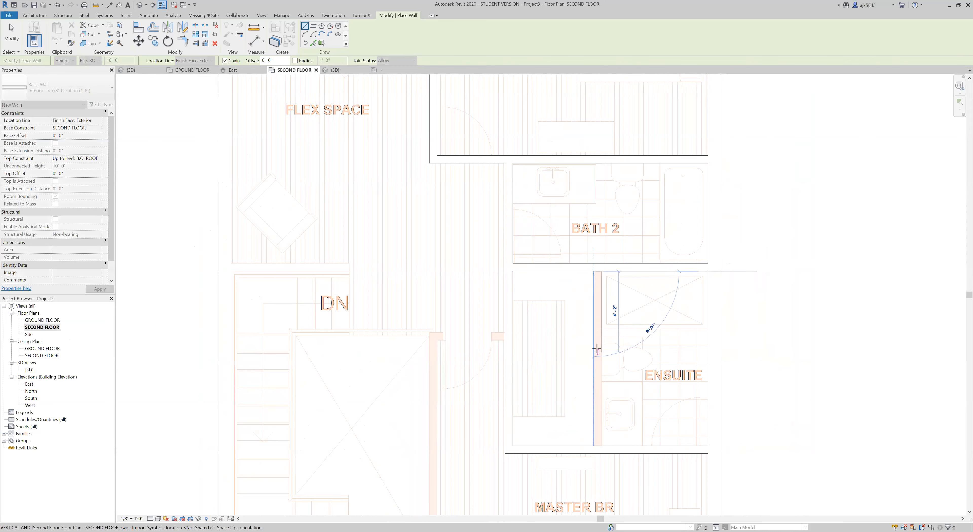
click(597, 449)
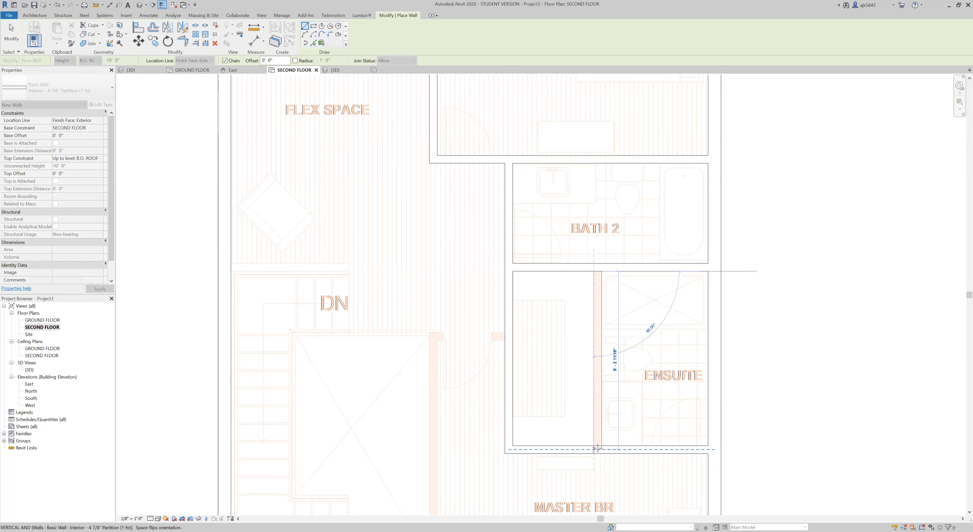
key(Escape)
Step: Draw the partition between the stair opening and MASTER BR entry, turning it across the entry door to the WIC wall
scroll(618, 325, down, 2)
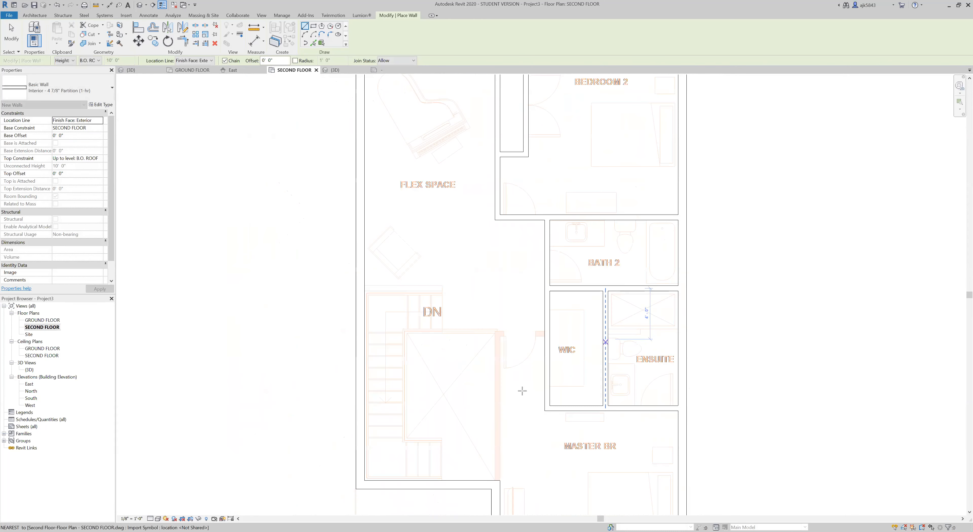
scroll(500, 478, up, 3)
click(493, 471)
scroll(497, 179, up, 2)
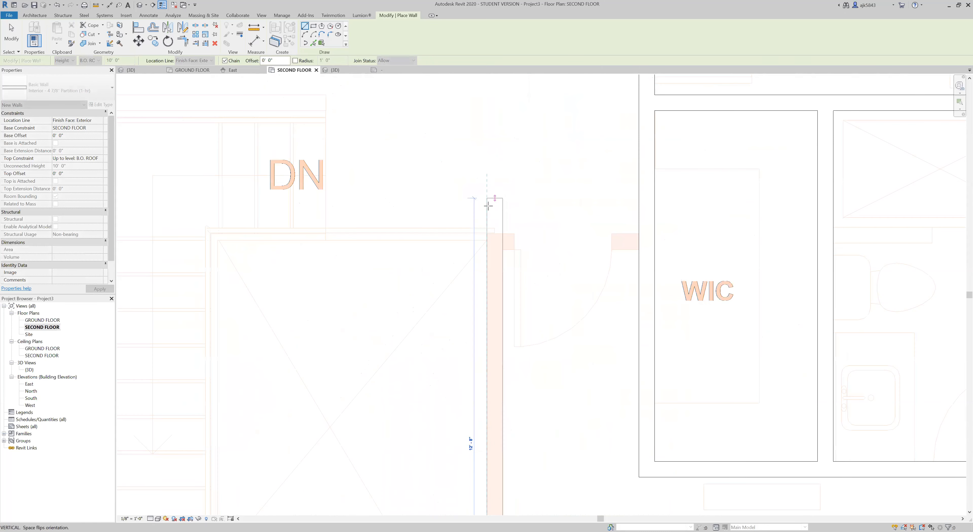
click(486, 234)
click(649, 233)
key(Escape)
scroll(559, 319, down, 3)
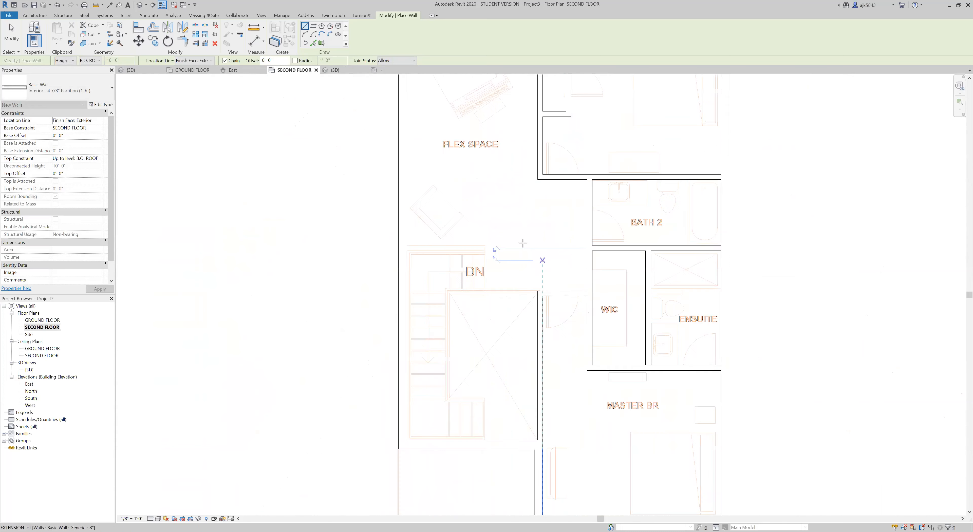
scroll(506, 239, up, 4)
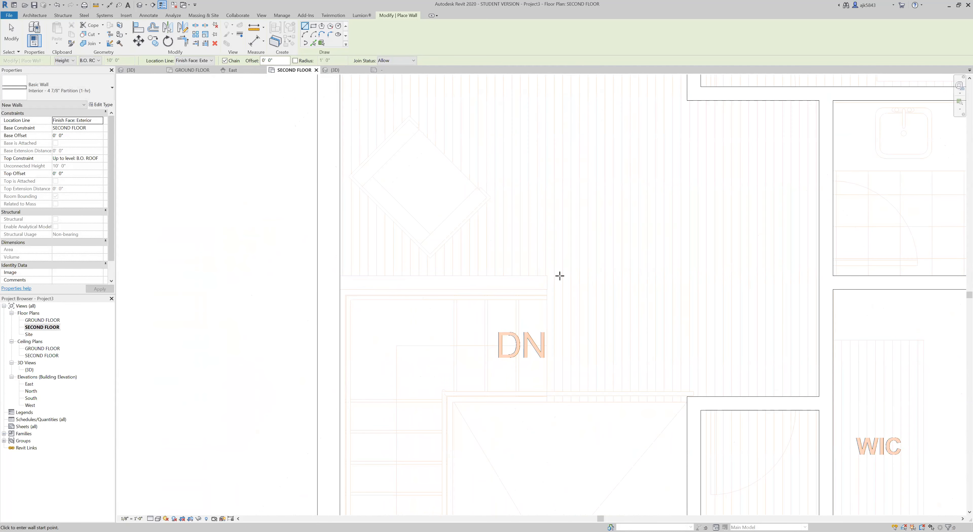
click(547, 276)
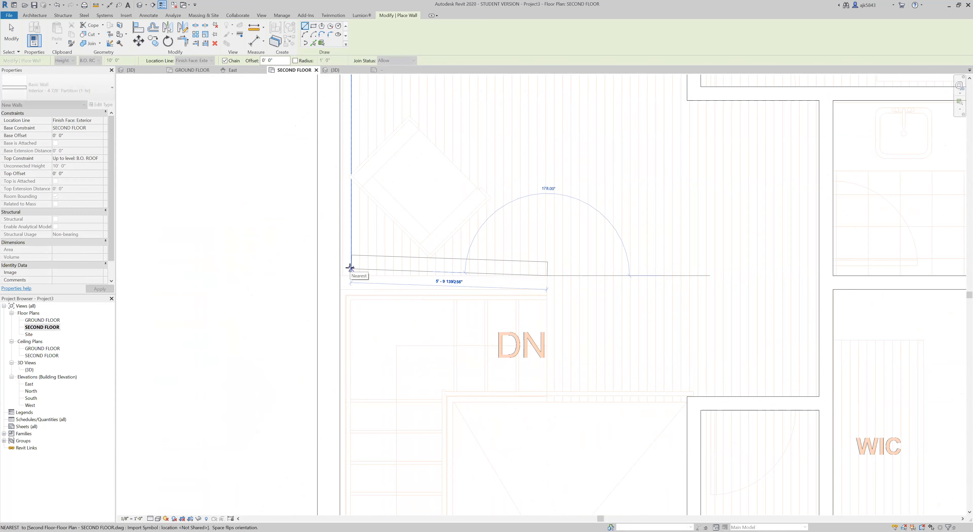
key(Escape)
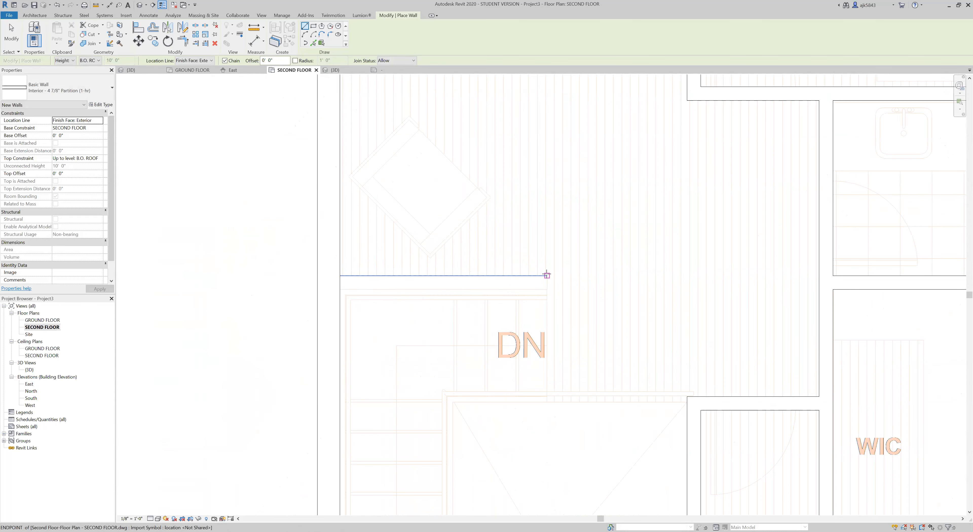
key(Escape)
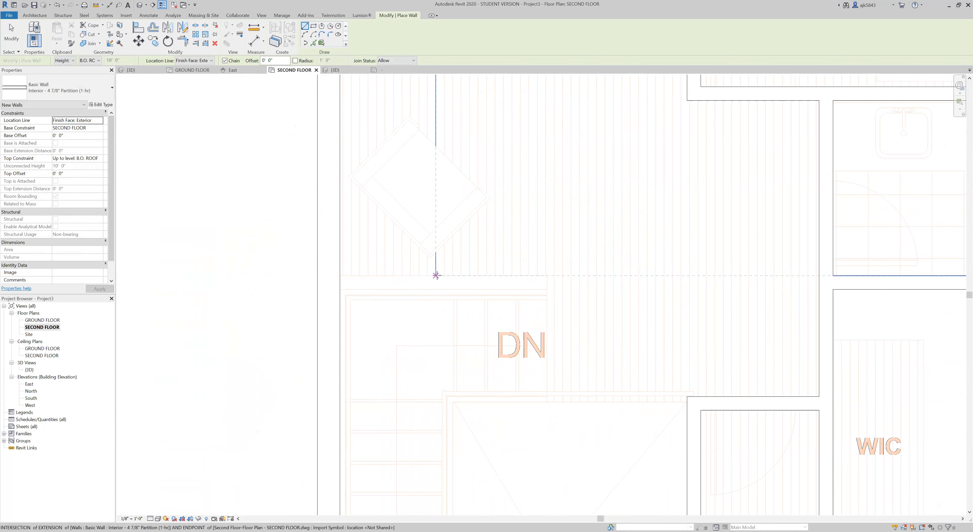
key(Escape)
key(Escape)
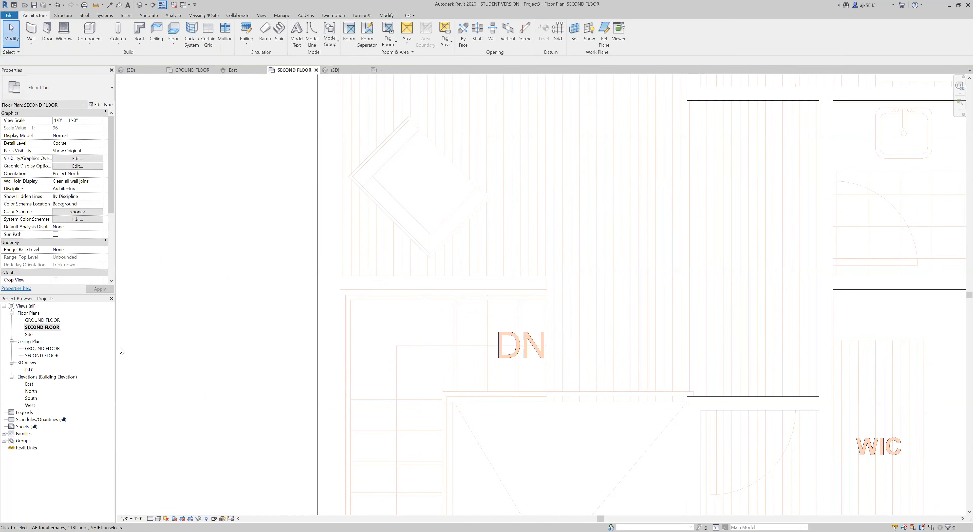
Step: In the GROUND FLOOR plan, set the Top Offset of the partition behind the stairs to 3' 0" and return to the SECOND FLOOR plan
double_click(42, 320)
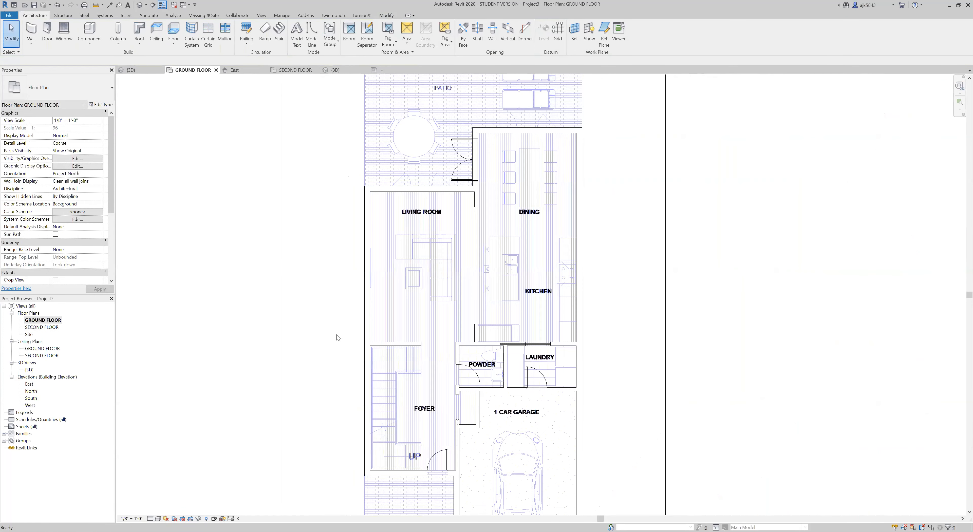
scroll(349, 358, up, 5)
click(397, 343)
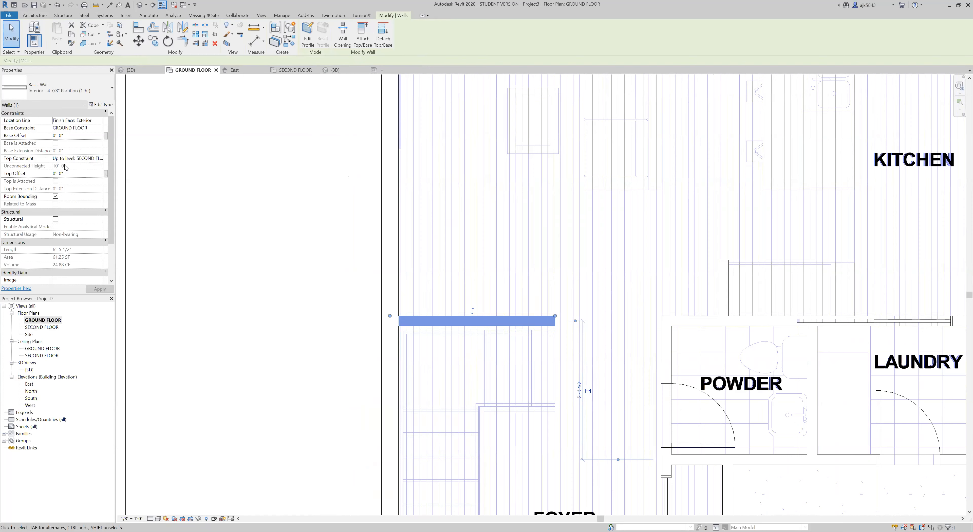
click(65, 174)
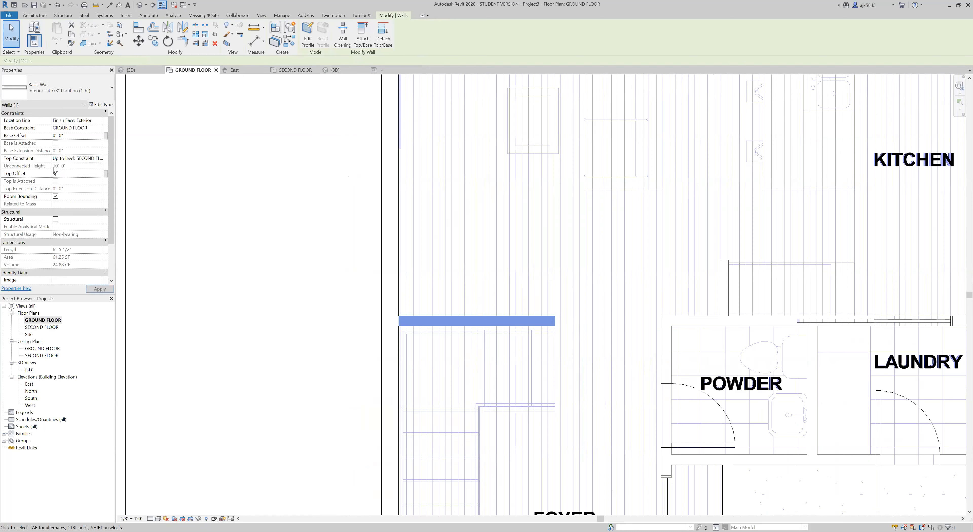
click(98, 289)
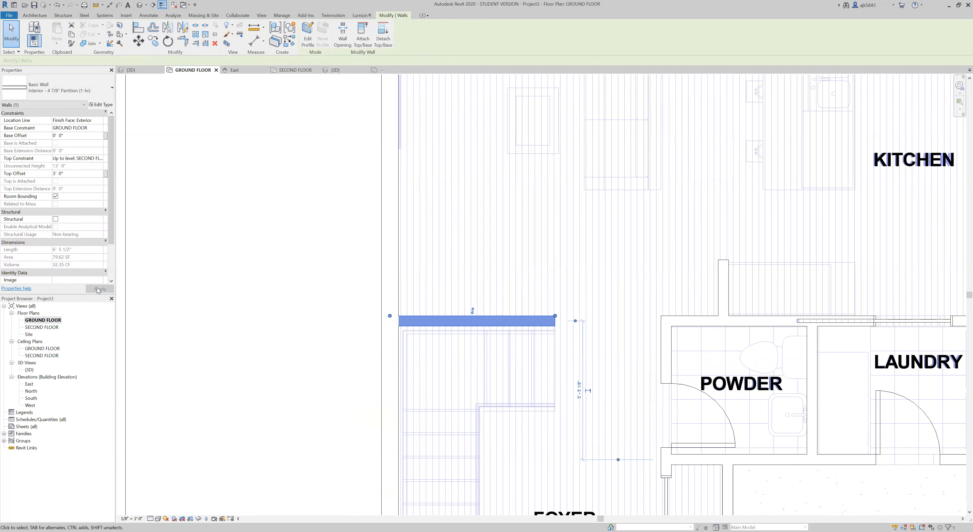
click(369, 345)
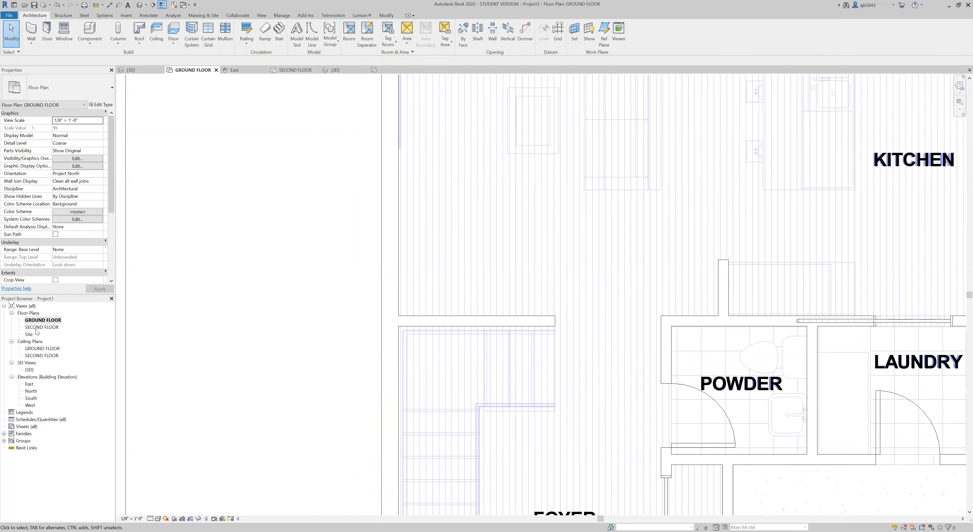
double_click(38, 328)
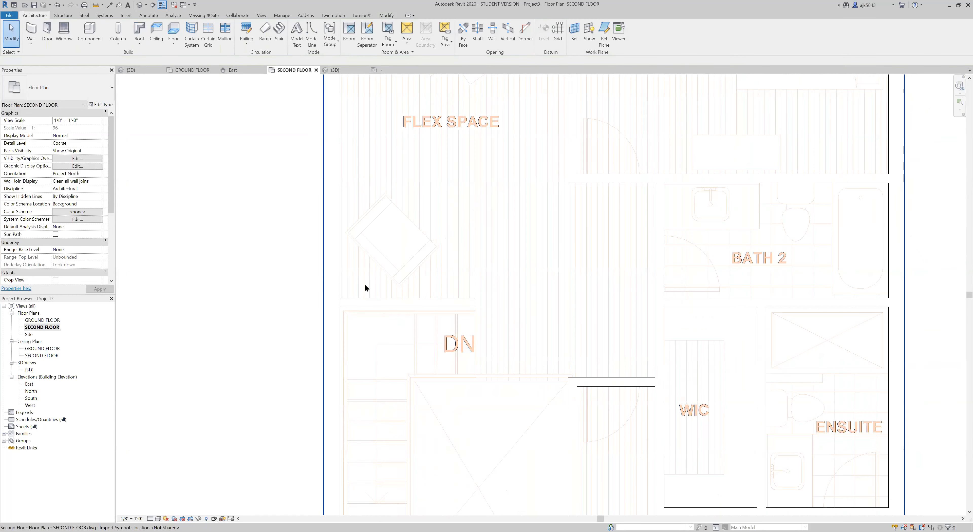
Step: Temporarily turn off thin lines to examine how the partition behind the stairs displays against the full-height walls
scroll(365, 287, up, 3)
click(162, 4)
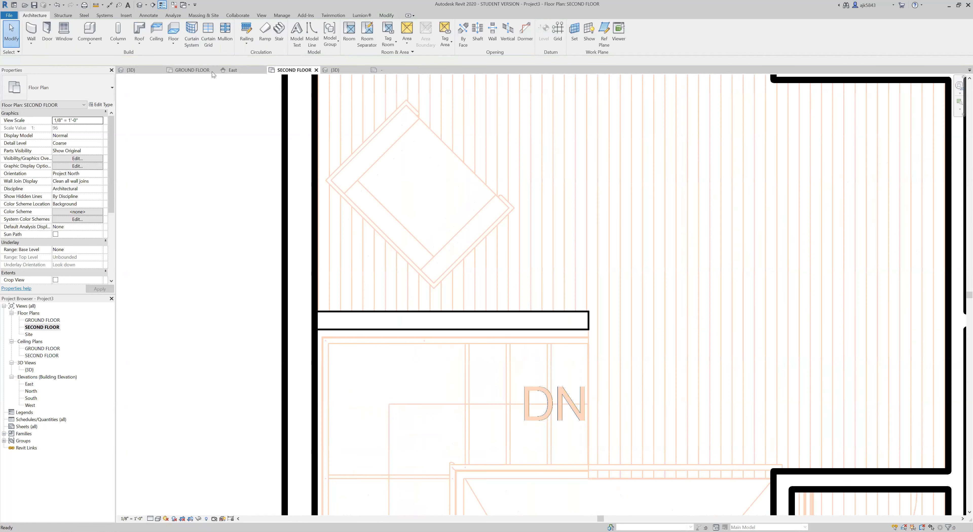
scroll(321, 375, down, 3)
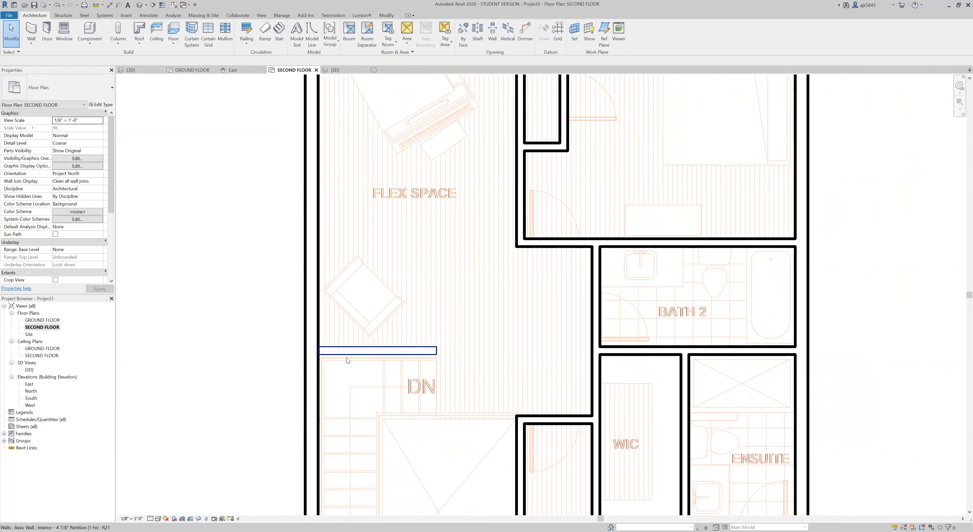
scroll(298, 355, up, 3)
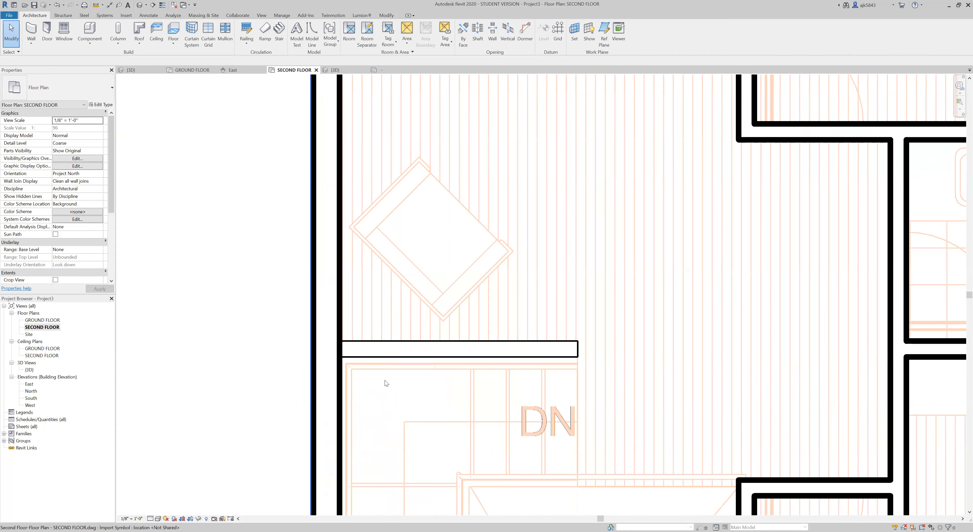
click(379, 344)
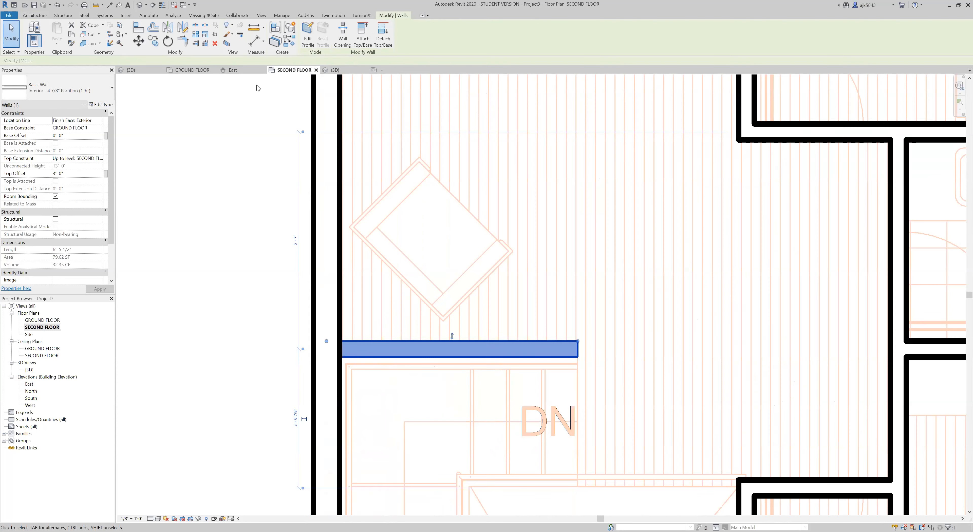
key(Escape)
click(162, 6)
scroll(389, 306, down, 6)
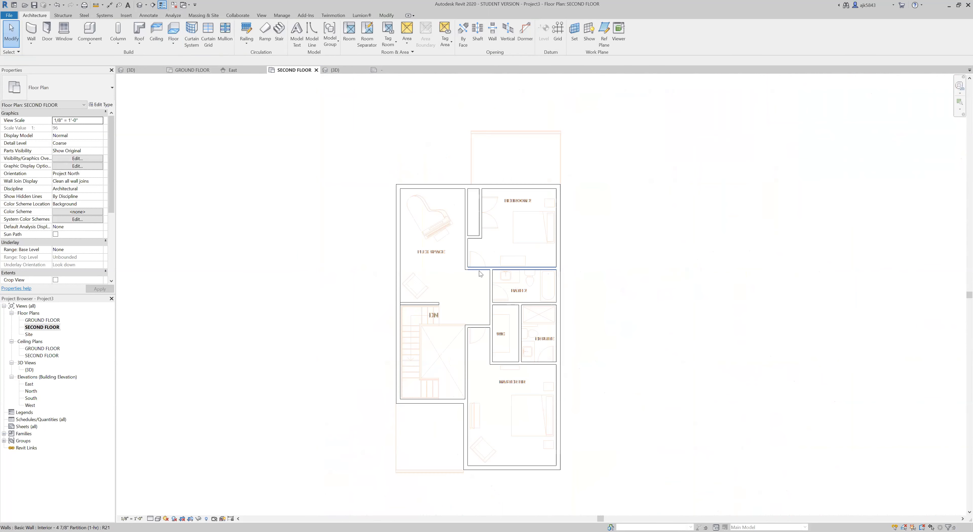
Step: Start a Wood Joist 10" - Ceramic Tile floor on the SECOND FLOOR level and sketch its boundary along the rear wall's inner face
scroll(459, 331, up, 2)
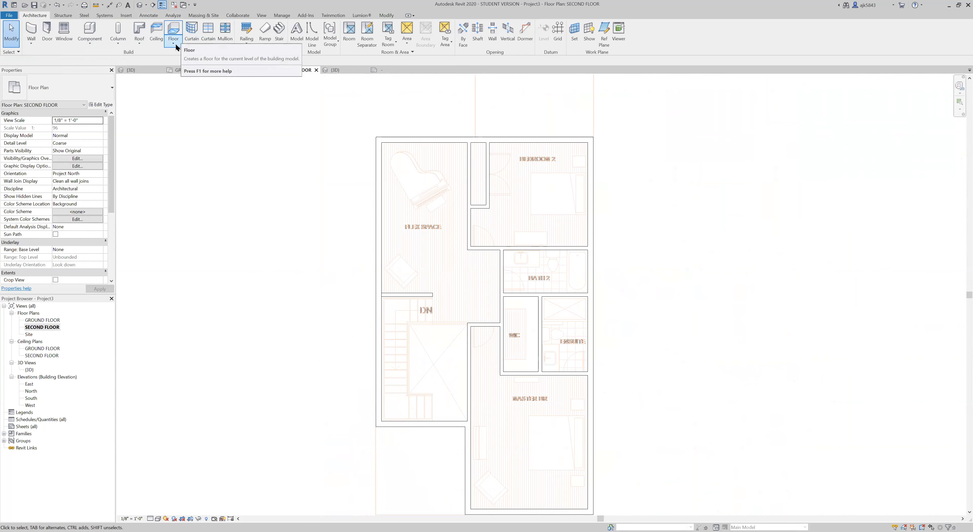
click(180, 27)
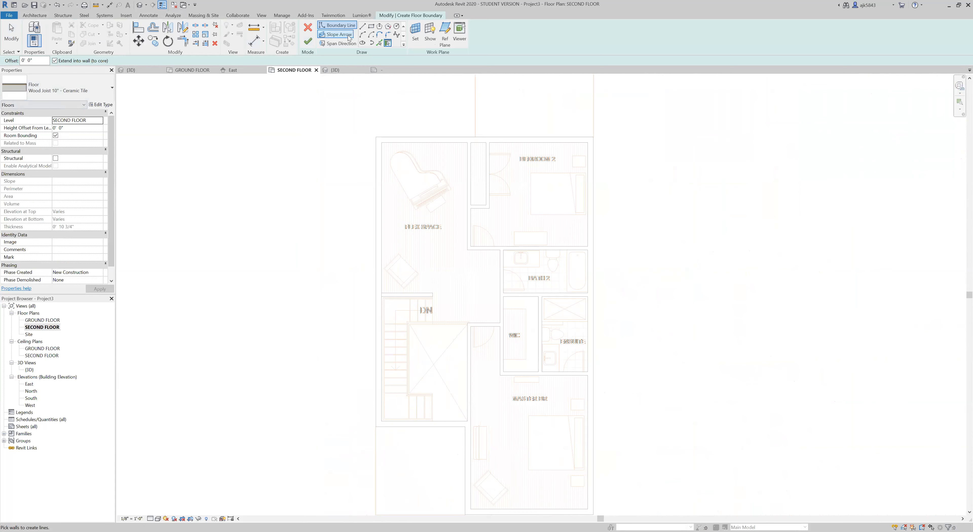
click(363, 25)
scroll(517, 112, up, 3)
click(280, 165)
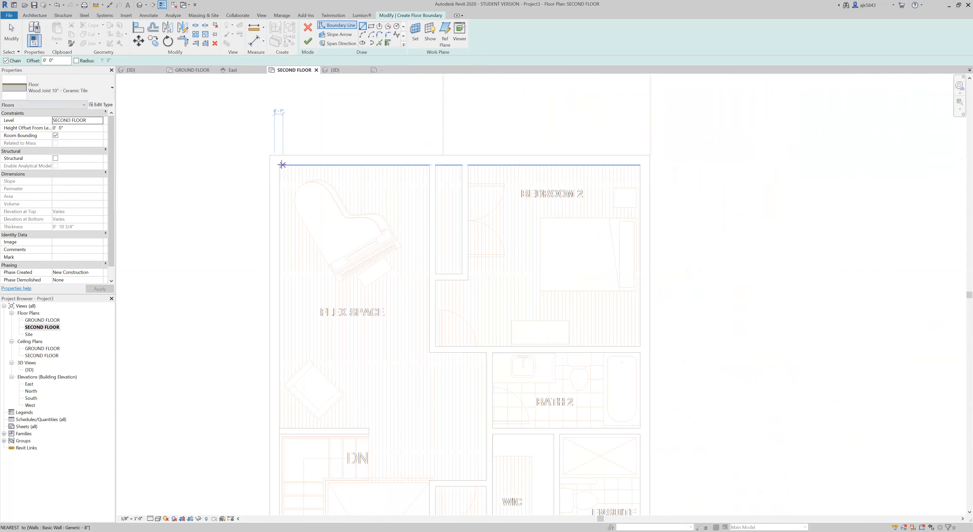
click(644, 166)
Step: Continue the floor boundary down BEDROOM 2's exterior wall, along the BATH 2 partition and down to the WIC's upper corner
scroll(644, 339, up, 3)
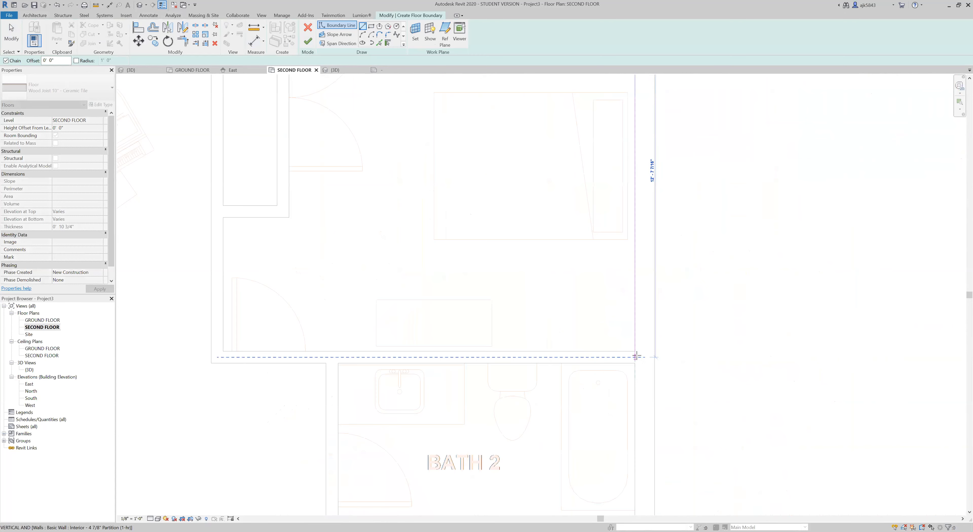
click(635, 352)
click(339, 352)
scroll(365, 187, down, 2)
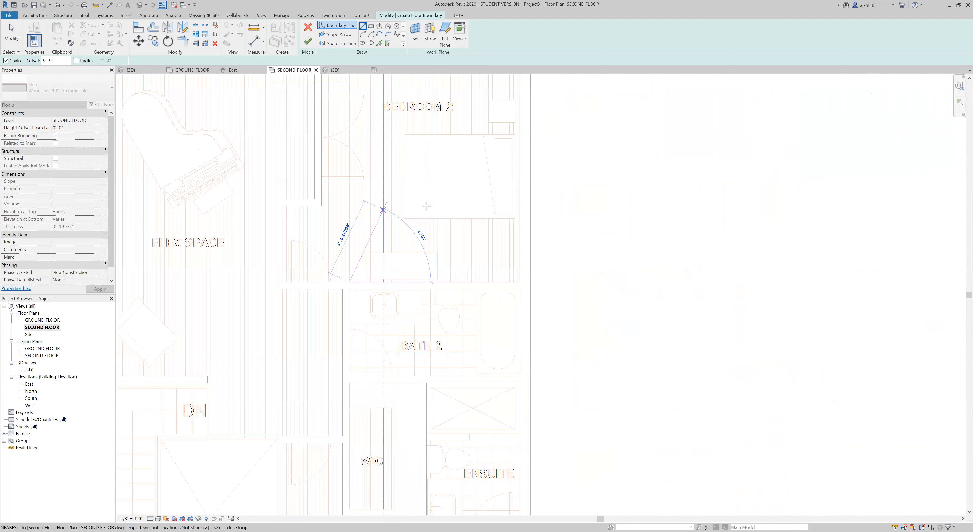
scroll(377, 211, down, 2)
scroll(339, 317, up, 3)
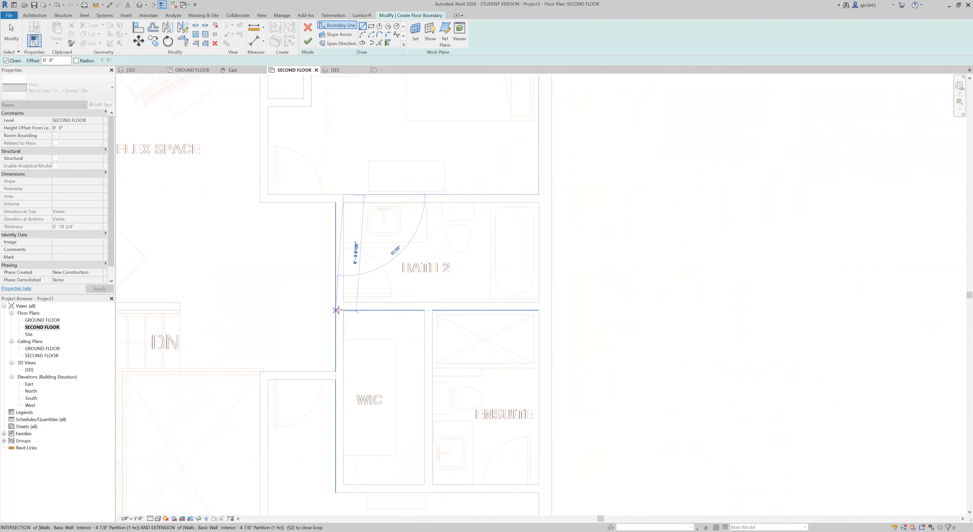
click(365, 309)
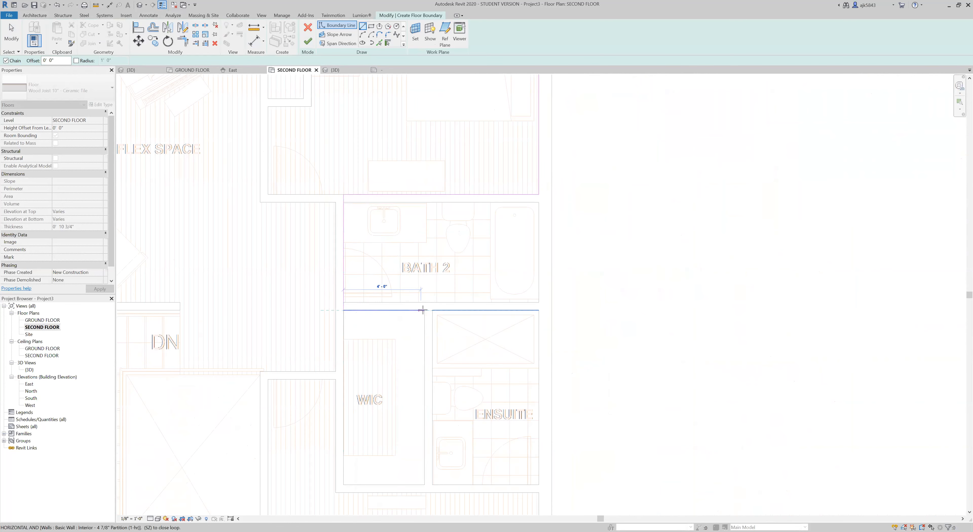
Step: Extend the boundary around the WIC, below the ENSUITE, and along the inner faces of the MASTER BR's side and front exterior walls
click(424, 484)
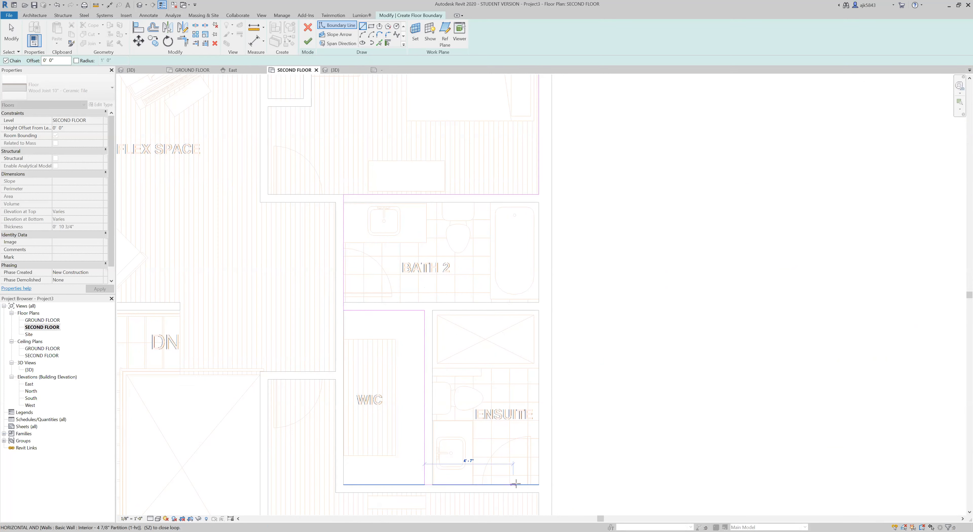
click(538, 484)
scroll(529, 434, down, 3)
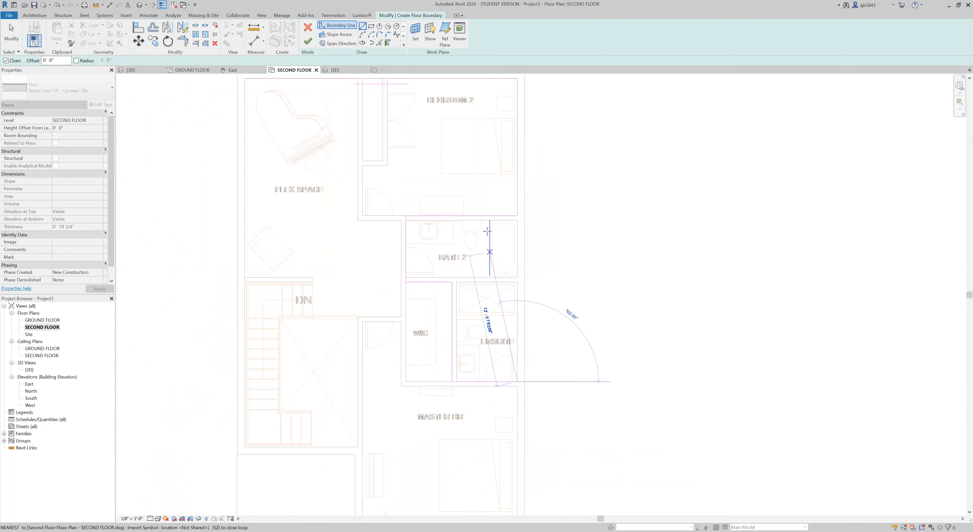
scroll(506, 406, down, 2)
scroll(506, 406, up, 3)
click(505, 443)
click(327, 443)
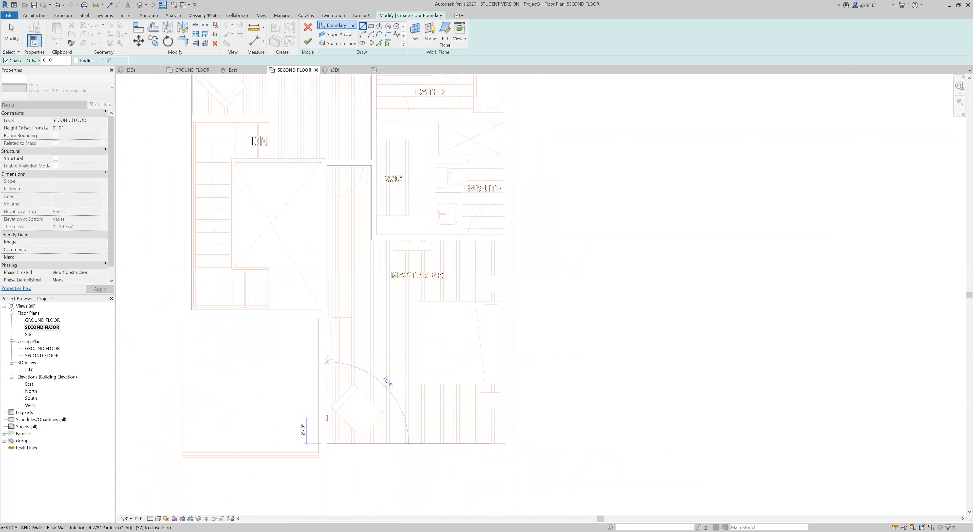
Step: Run the boundary up the MASTER BR's stair-side wall to its entry partition, then across to the stair opening's edge below DN
scroll(319, 143, up, 3)
scroll(321, 144, up, 2)
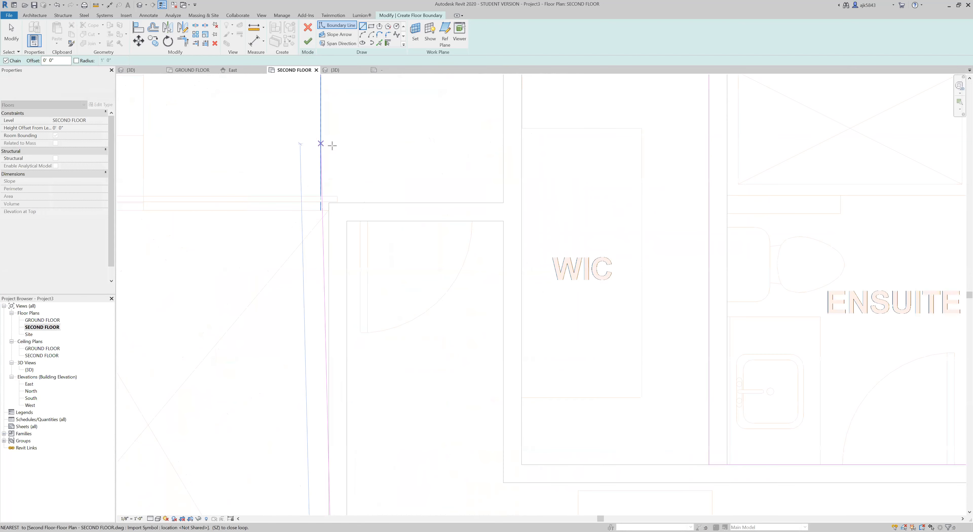
click(346, 211)
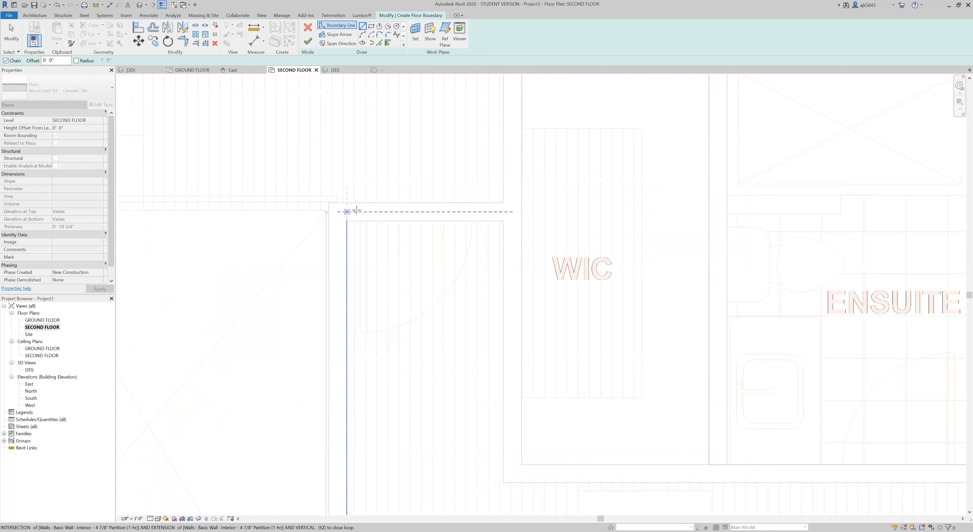
scroll(532, 224, down, 2)
scroll(355, 121, up, 2)
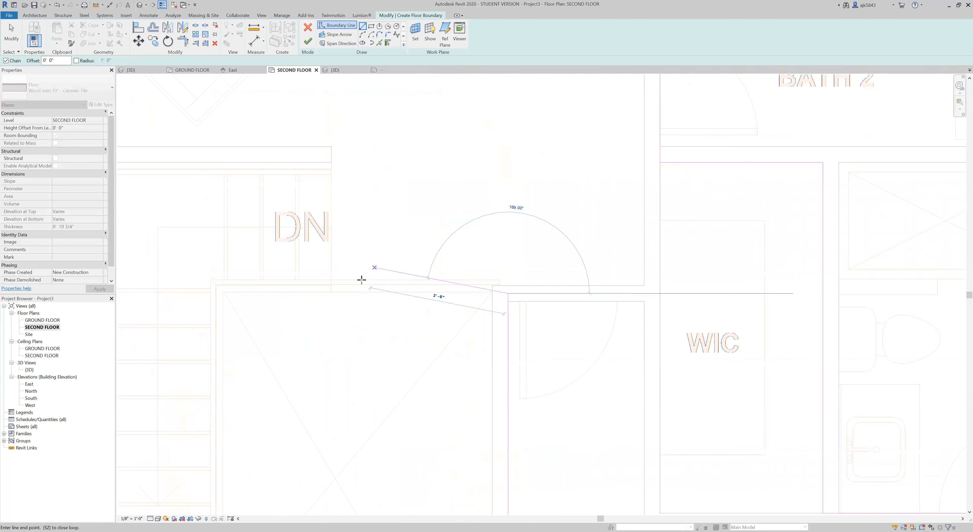
click(331, 293)
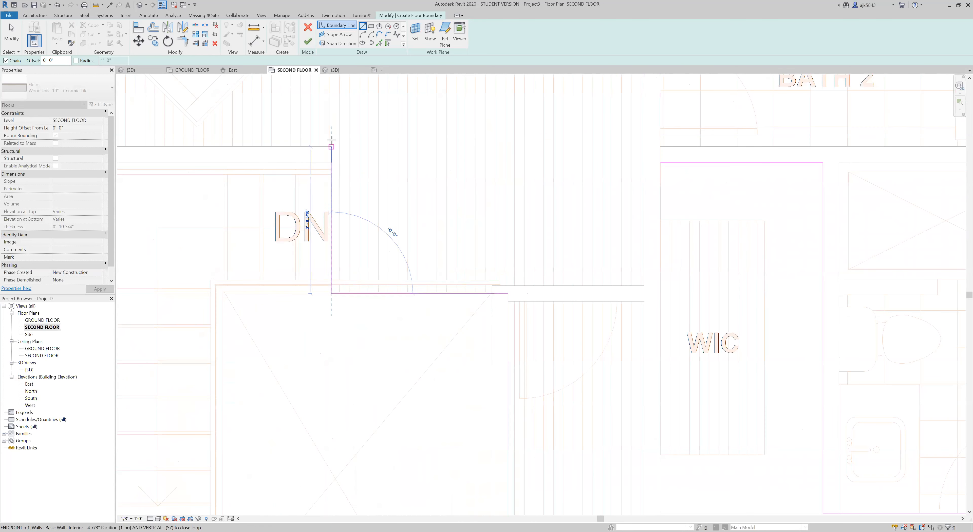
Step: Trace the boundary up past the stairs, along the half wall's FLEX SPACE side, and up the exterior wall to close the loop
click(331, 148)
scroll(461, 194, down, 2)
click(280, 170)
scroll(302, 316, down, 1)
scroll(315, 322, down, 3)
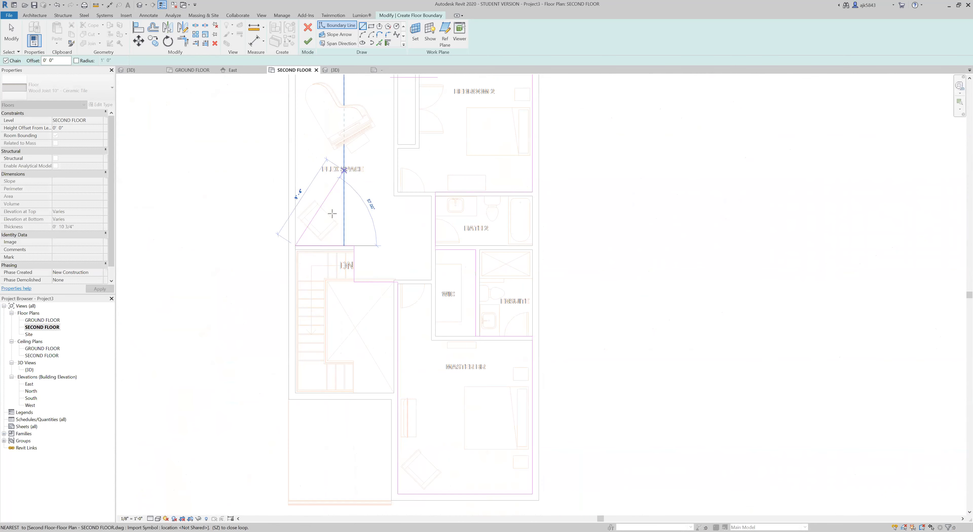
scroll(302, 138, up, 5)
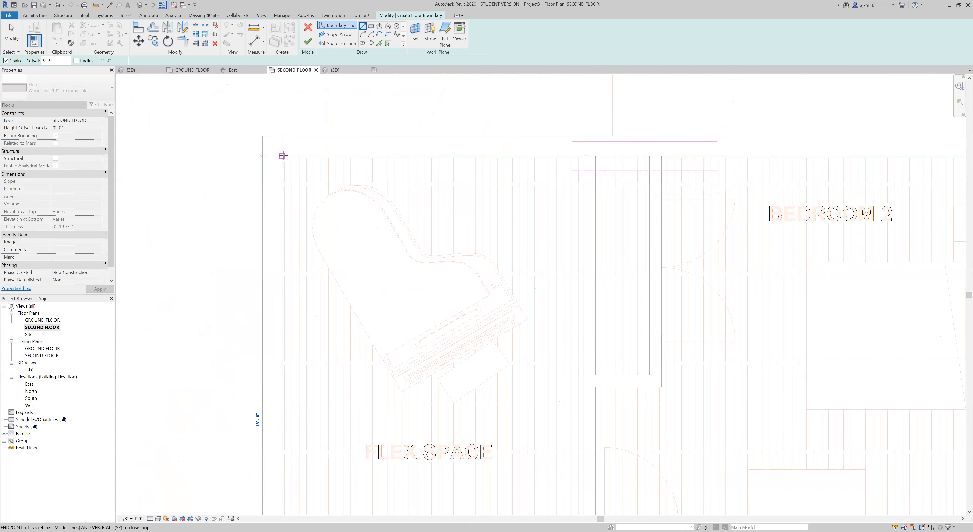
click(282, 155)
scroll(282, 112, down, 1)
key(Escape)
Step: Examine the closed floor boundary around BEDROOM 2, BATH 2 and the stair opening against the imported drawing
scroll(283, 112, down, 2)
scroll(422, 140, down, 3)
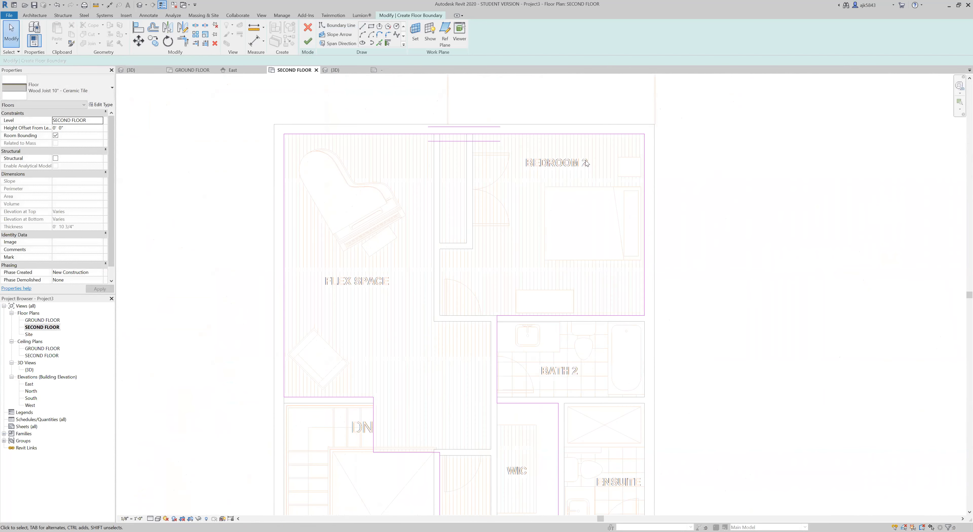
scroll(545, 286, up, 3)
scroll(546, 286, up, 1)
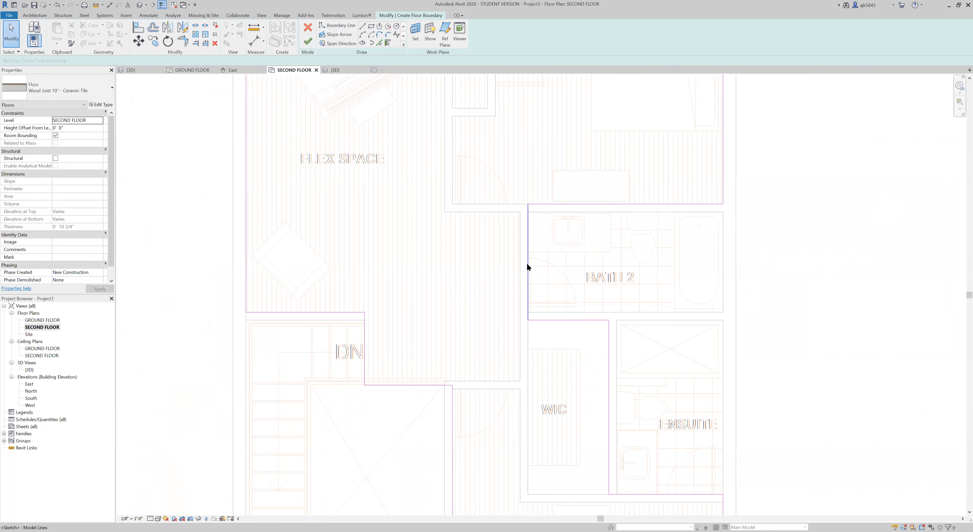
scroll(499, 183, down, 3)
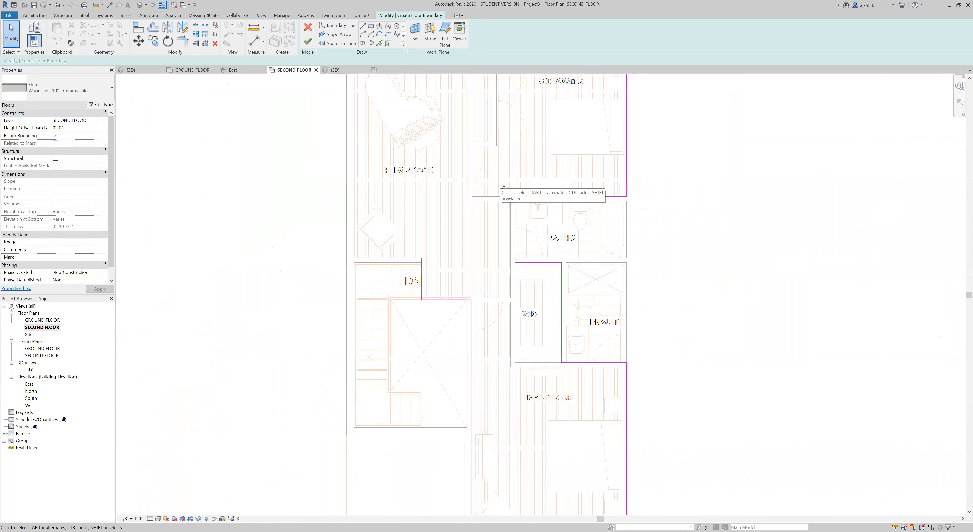
scroll(430, 285, up, 5)
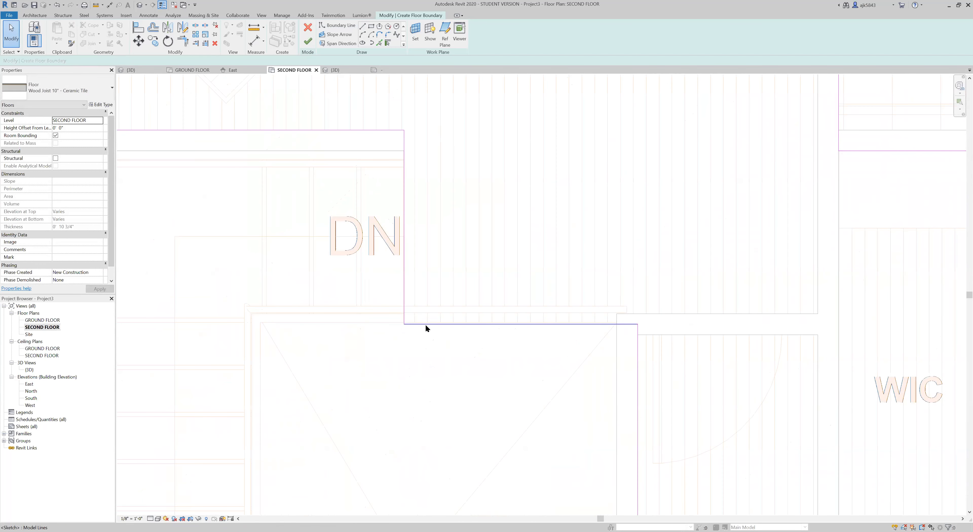
scroll(425, 324, up, 3)
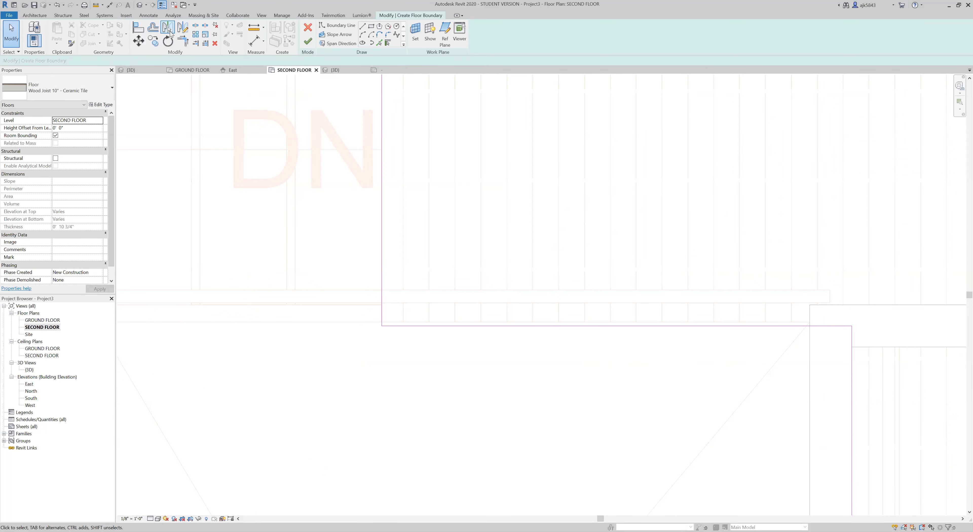
click(170, 32)
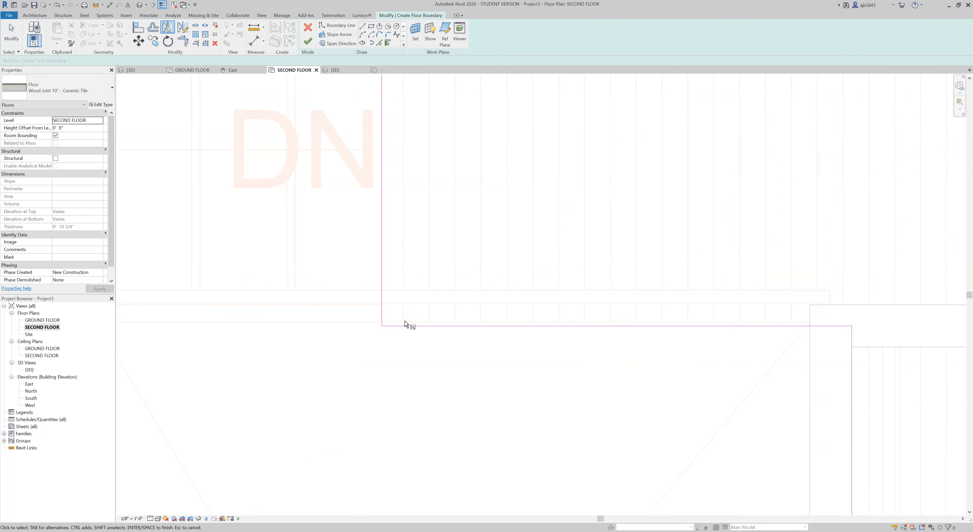
scroll(423, 323, up, 2)
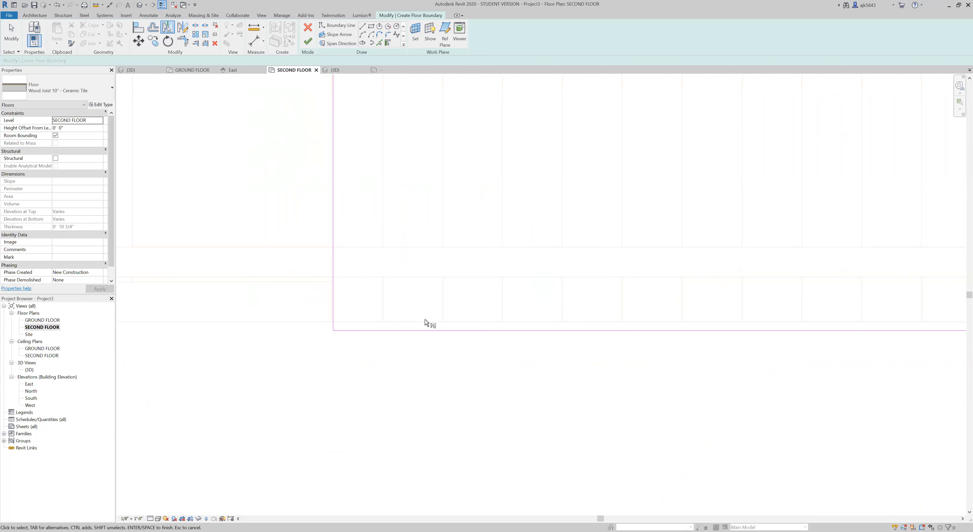
key(Escape)
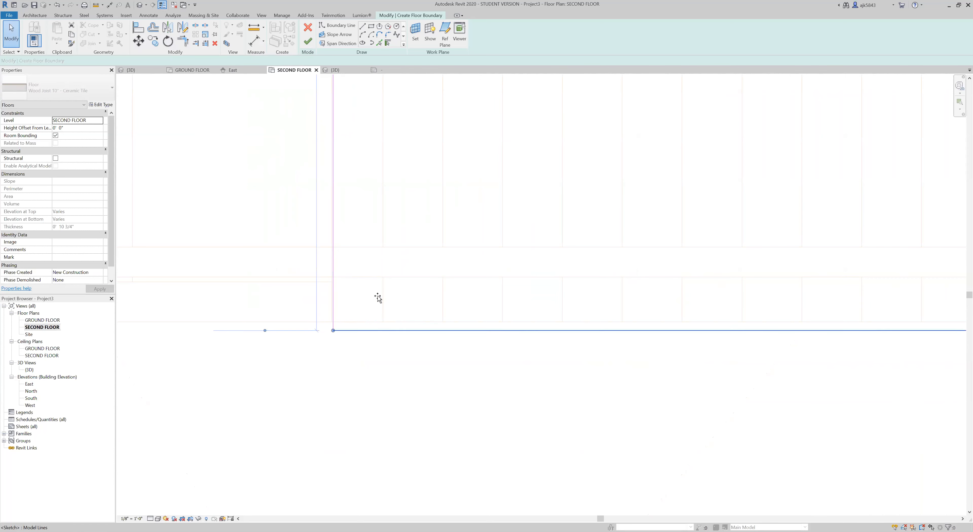
Step: Move the horizontal boundary edge below DN onto the floor edge line in the imported drawing
click(376, 322)
scroll(462, 370, down, 3)
scroll(533, 362, down, 2)
scroll(462, 192, up, 6)
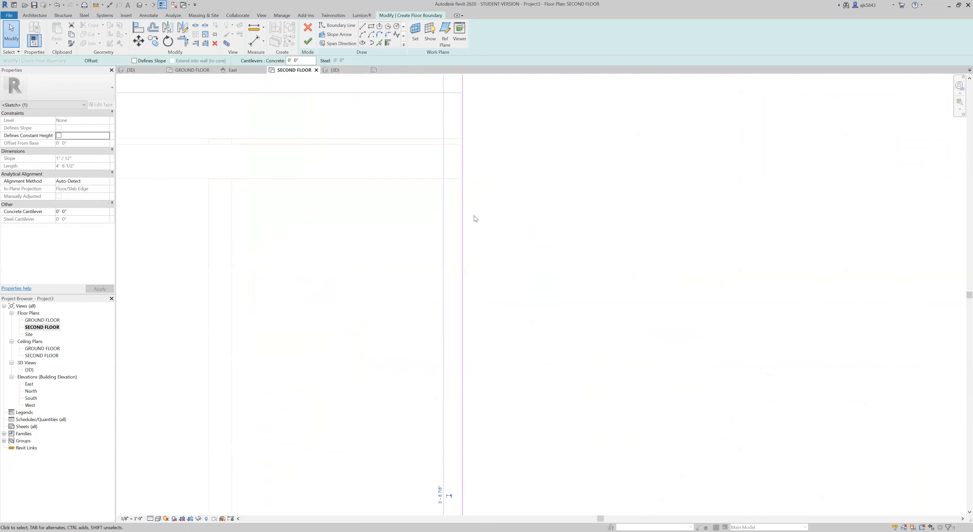
scroll(468, 159, down, 4)
scroll(470, 435, up, 5)
mouse_move(459, 374)
mouse_down()
mouse_move(447, 376)
mouse_move(457, 376)
mouse_up()
click(452, 389)
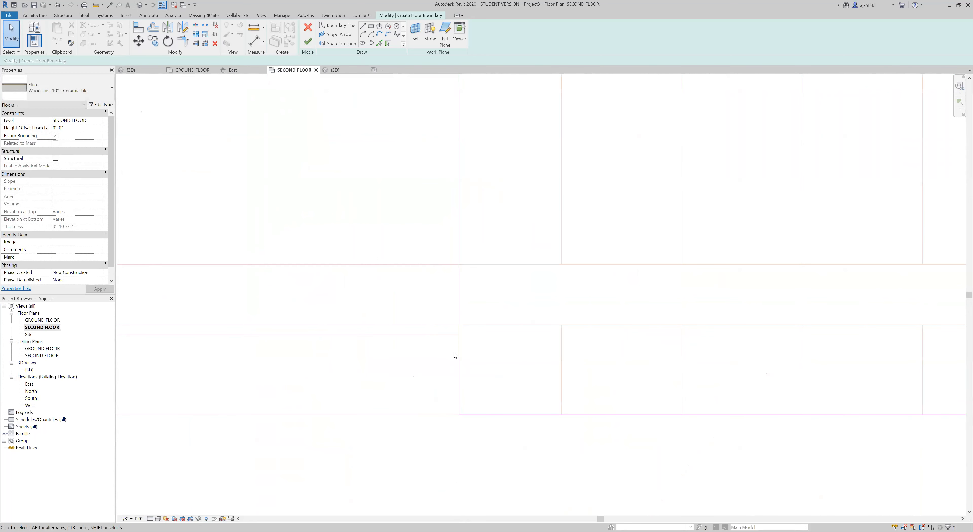
Step: Check the vertical boundary edge beside DN and the stair half wall corner against the imported drawing
click(460, 292)
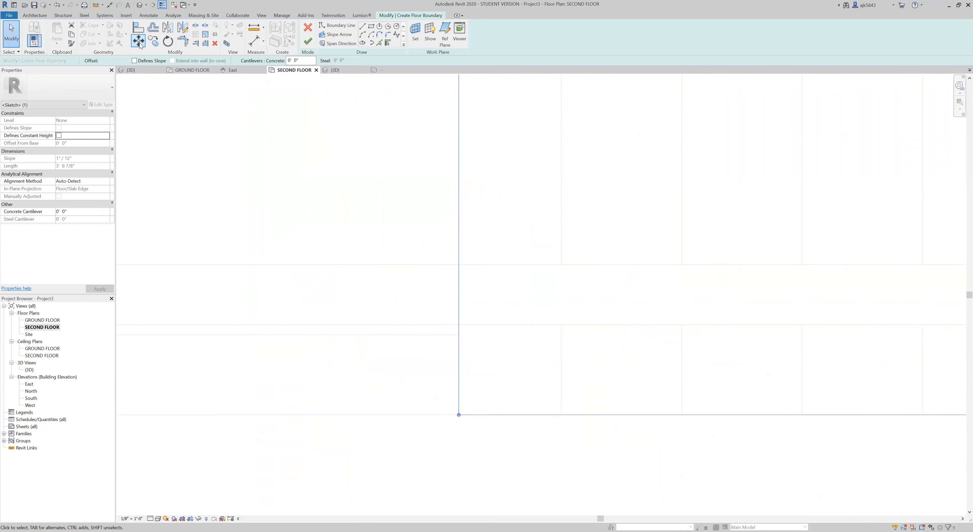
click(371, 298)
scroll(434, 385, up, 4)
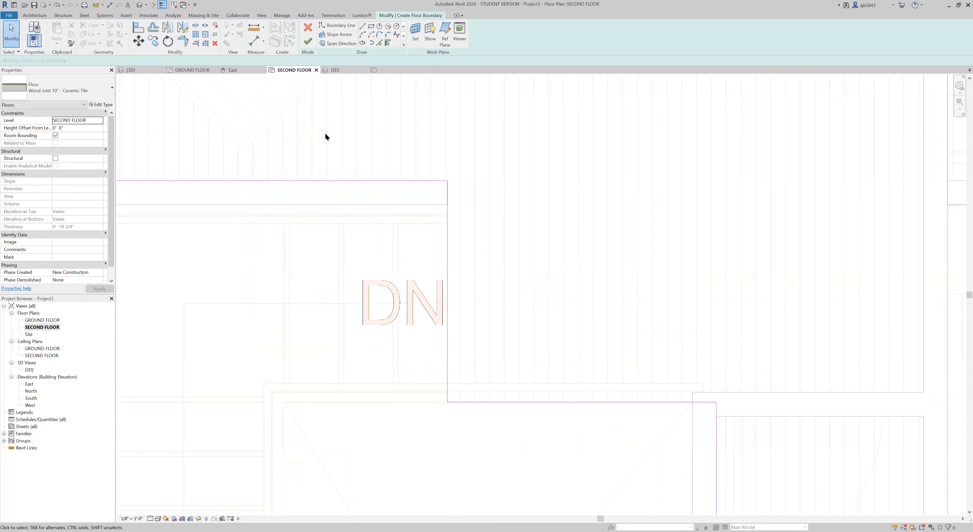
scroll(464, 184, up, 4)
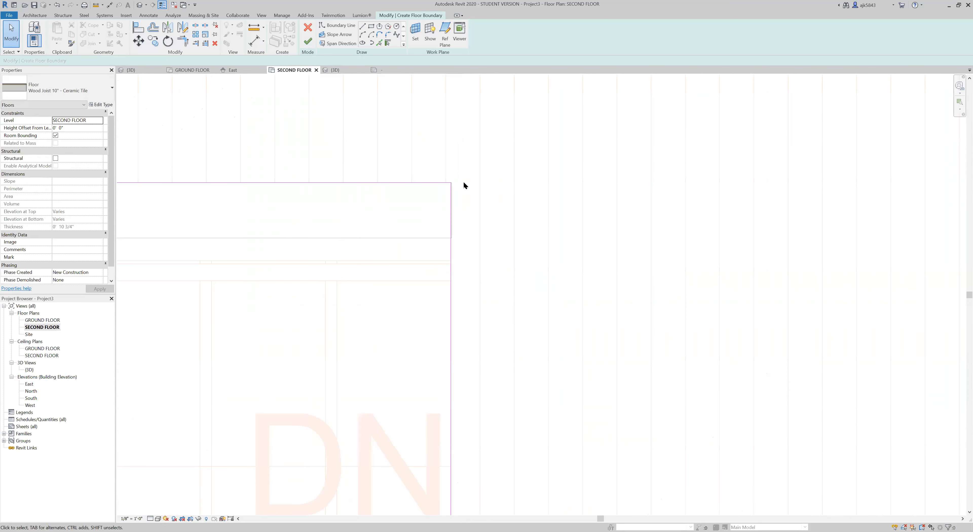
scroll(378, 204, down, 6)
scroll(394, 322, down, 5)
scroll(383, 242, up, 2)
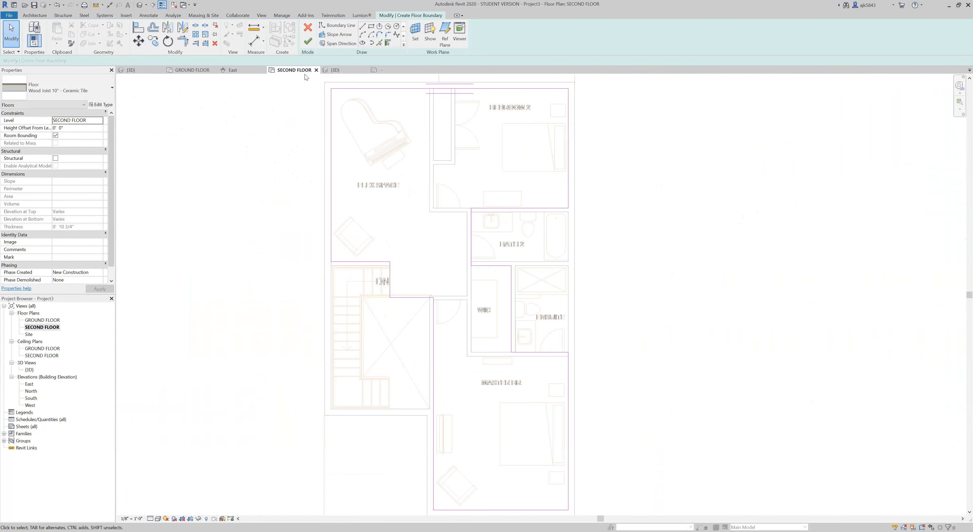
Step: Finish the floor sketch, attach the walls below to the floor's bottom, accept the wall attachment warnings and deselect the floor
click(308, 43)
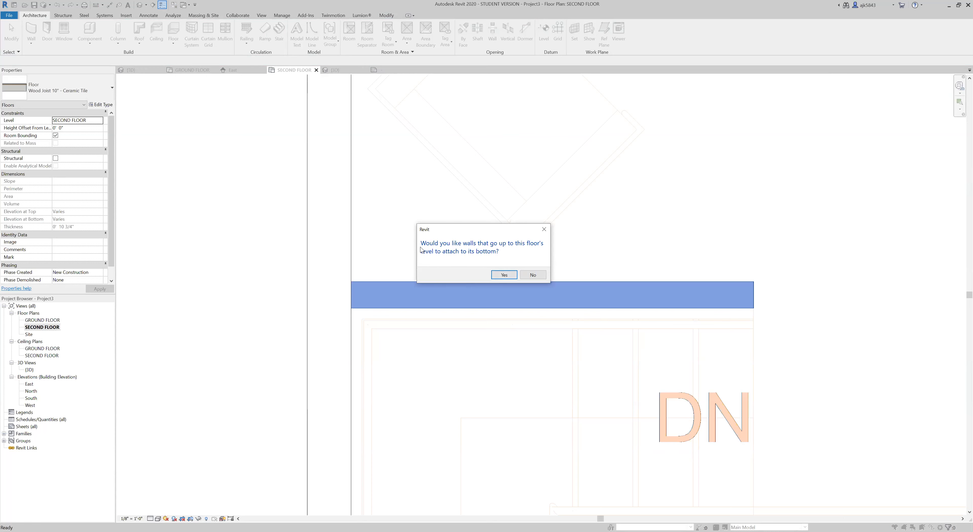
click(504, 274)
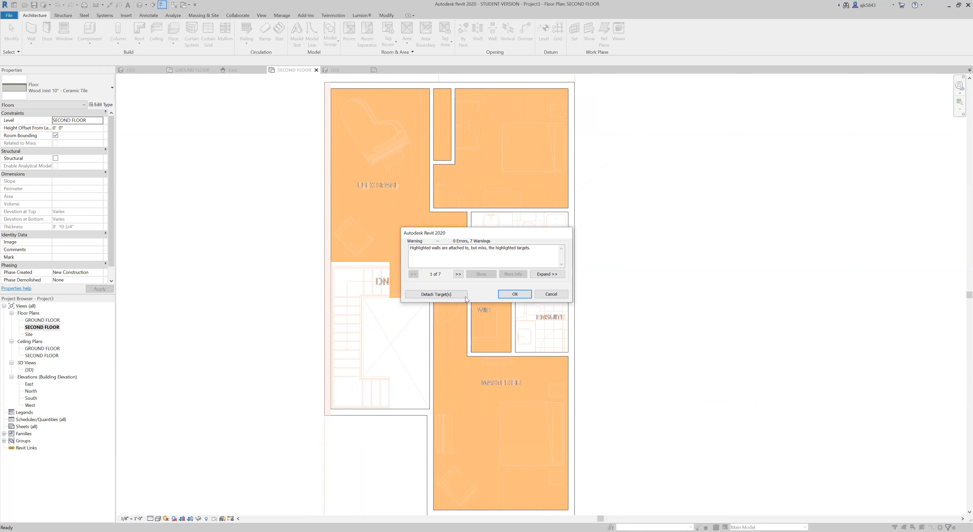
click(514, 293)
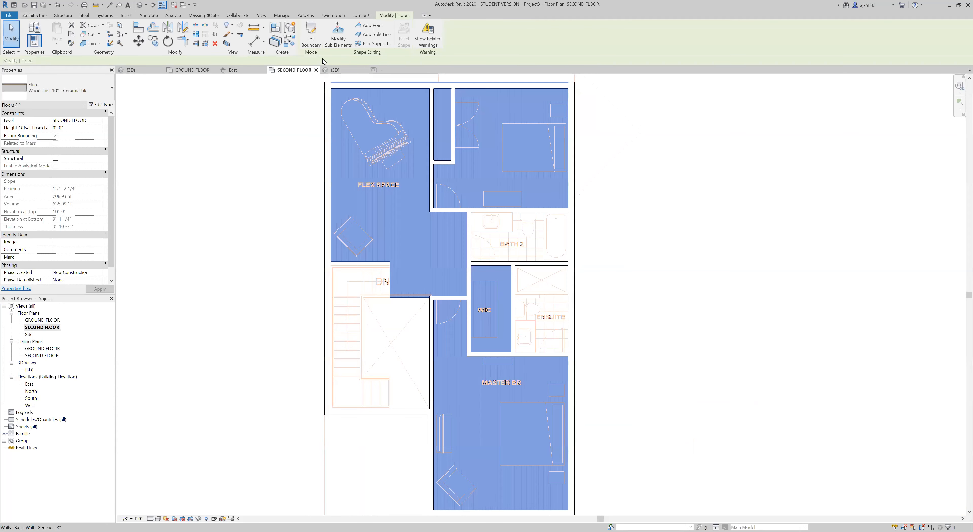
scroll(346, 122, up, 6)
click(268, 247)
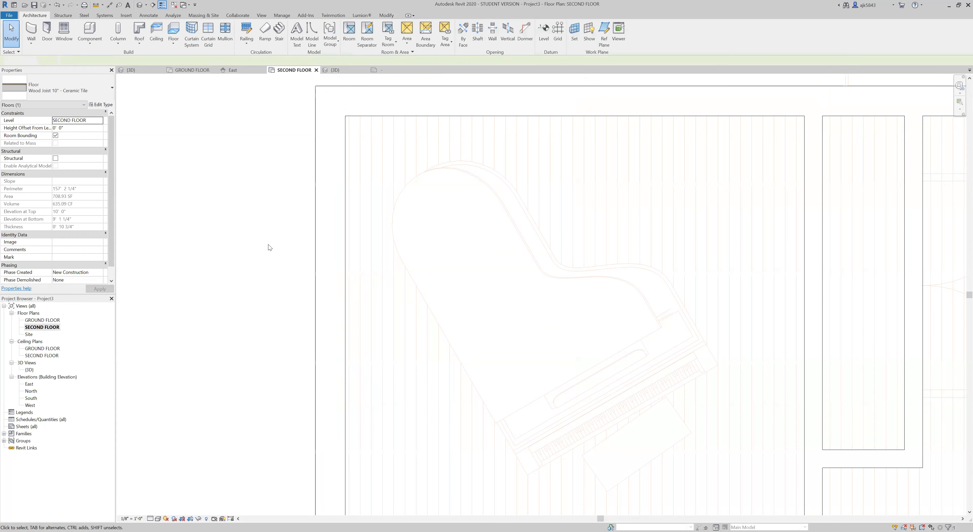
Step: Open the {3D} view and examine the top of the ground-floor side wall where it meets the second-floor walls
double_click(30, 370)
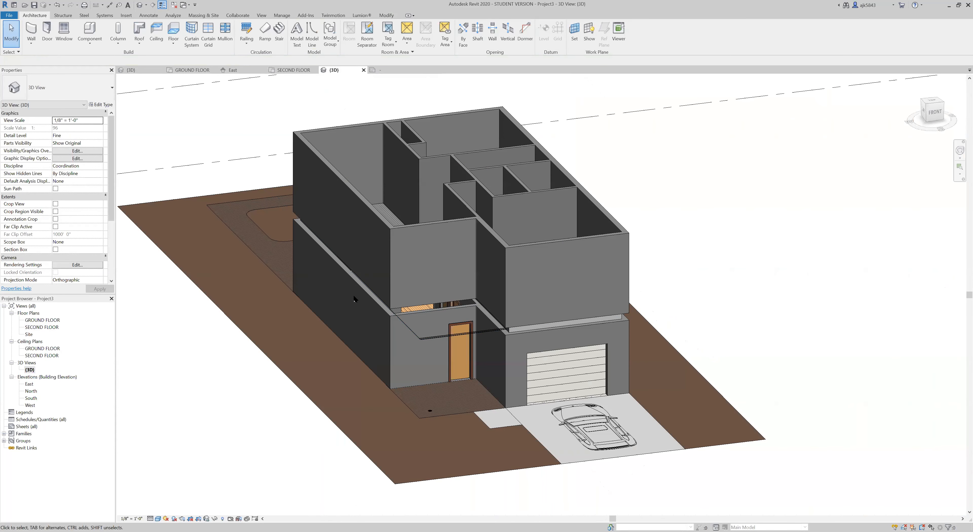
scroll(379, 304, up, 3)
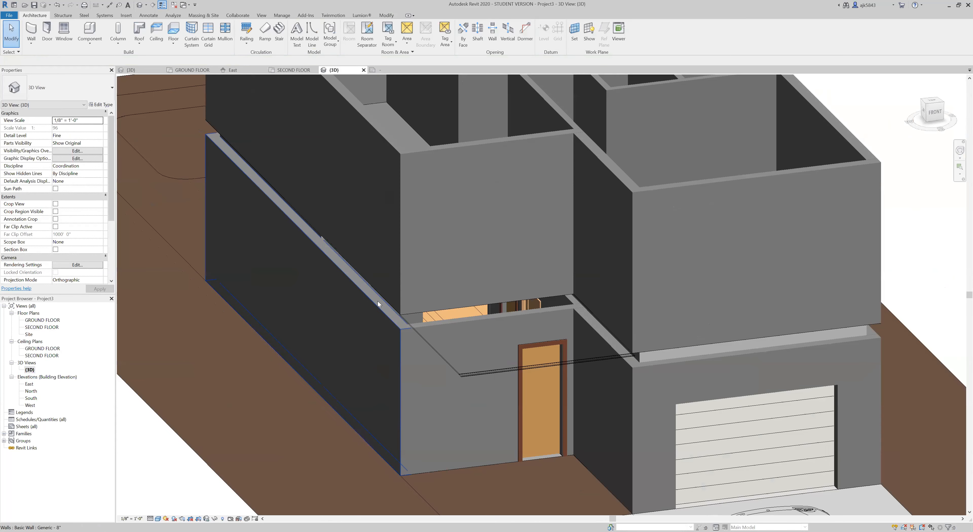
click(315, 247)
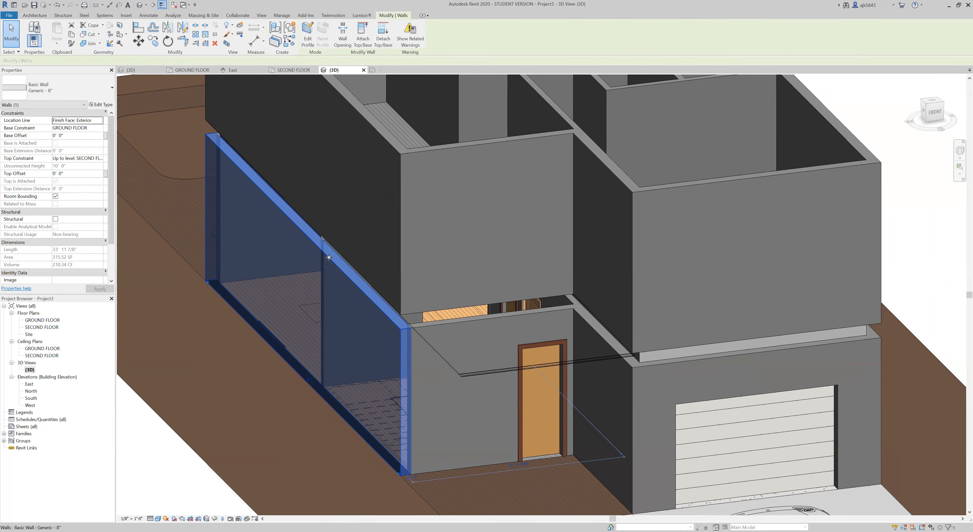
shift+middle_drag(358, 285, 486, 230)
key(Escape)
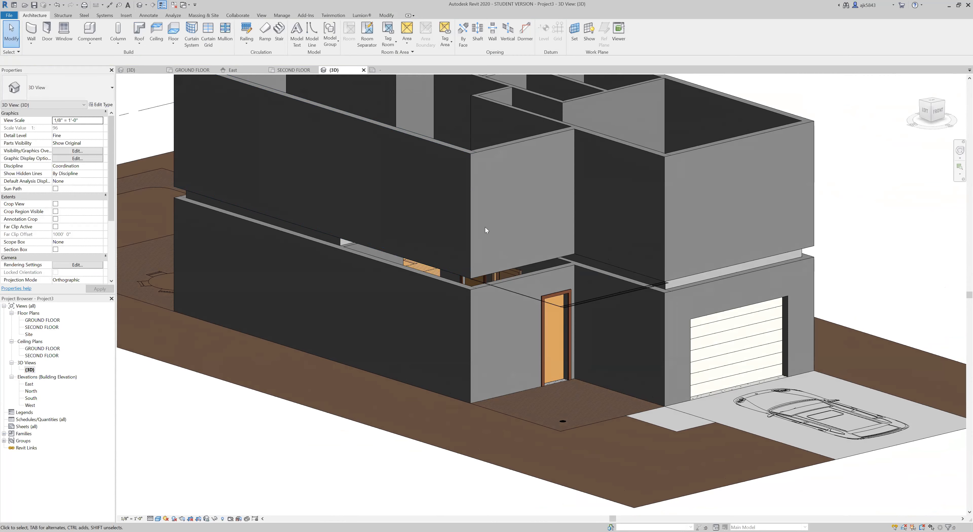
click(419, 272)
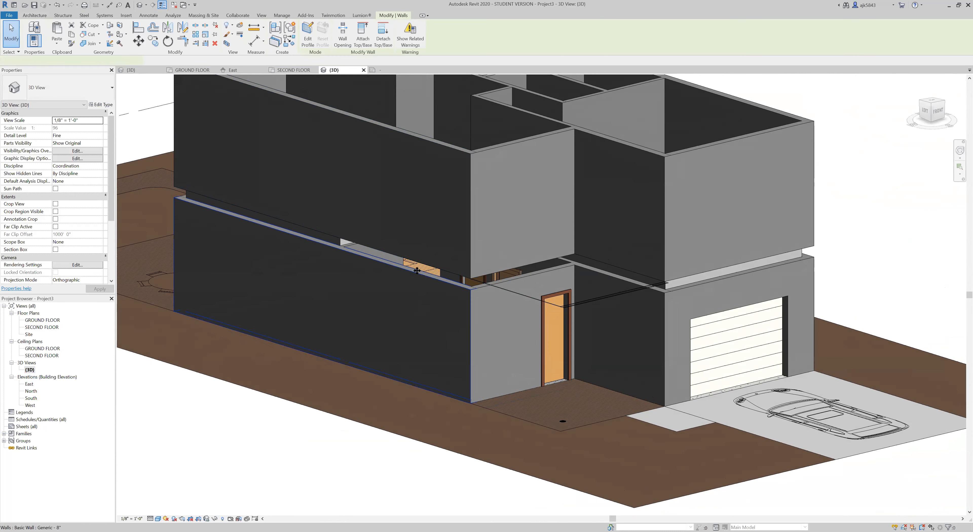
click(362, 41)
key(Escape)
key(Escape)
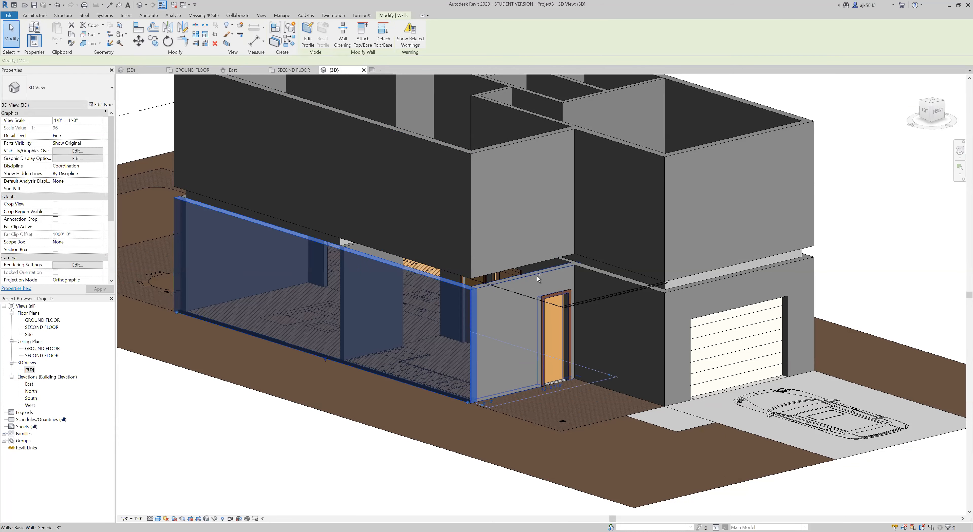
Step: Try to detach the tops of all the selected ground-floor exterior walls around the house in one operation
ctrl+click(538, 279)
ctrl+click(616, 281)
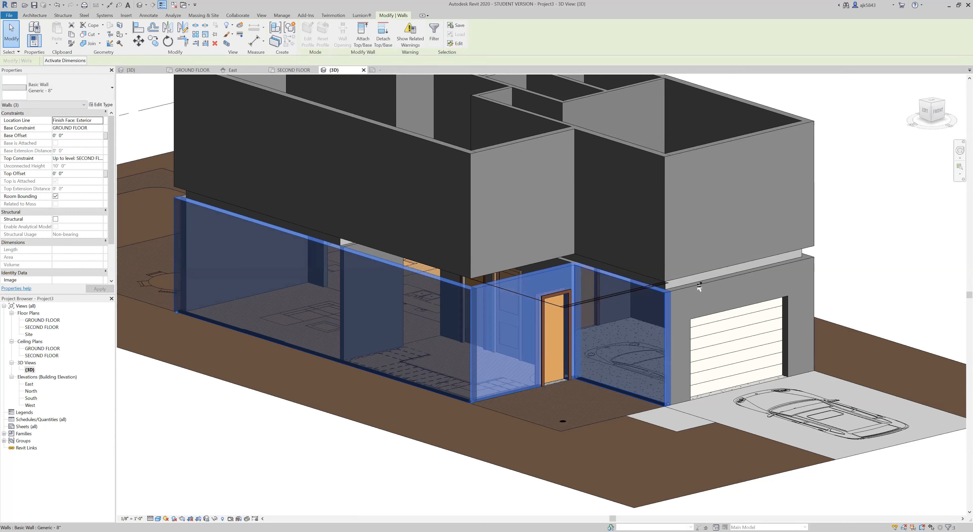
scroll(699, 285, down, 3)
shift+middle_drag(658, 278, 555, 297)
scroll(652, 278, up, 5)
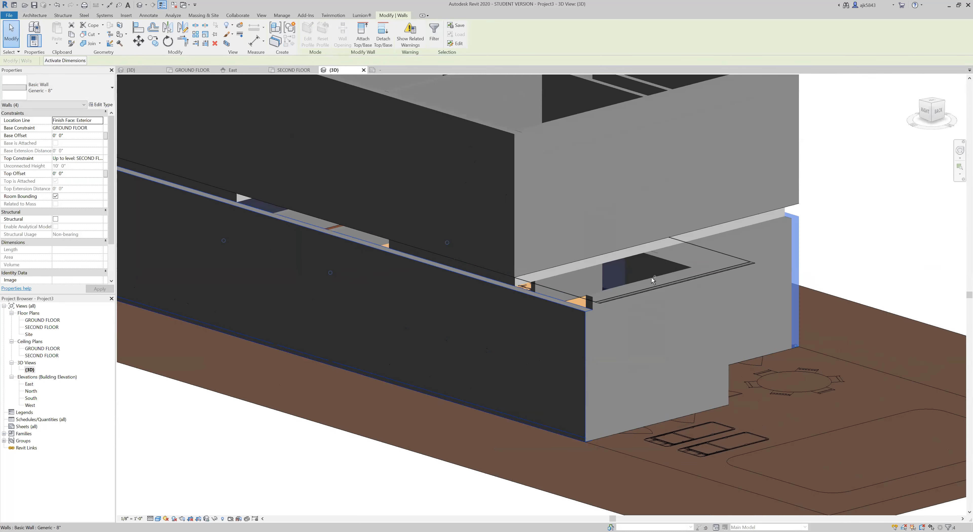
ctrl+click(656, 278)
ctrl+click(665, 257)
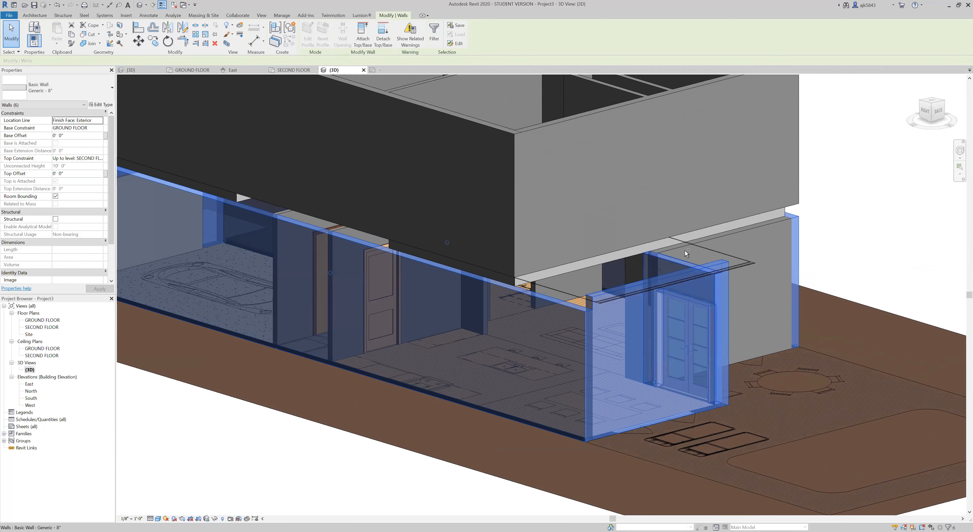
ctrl+click(730, 234)
scroll(728, 301, down, 5)
shift+middle_drag(728, 301, 591, 252)
scroll(597, 250, up, 5)
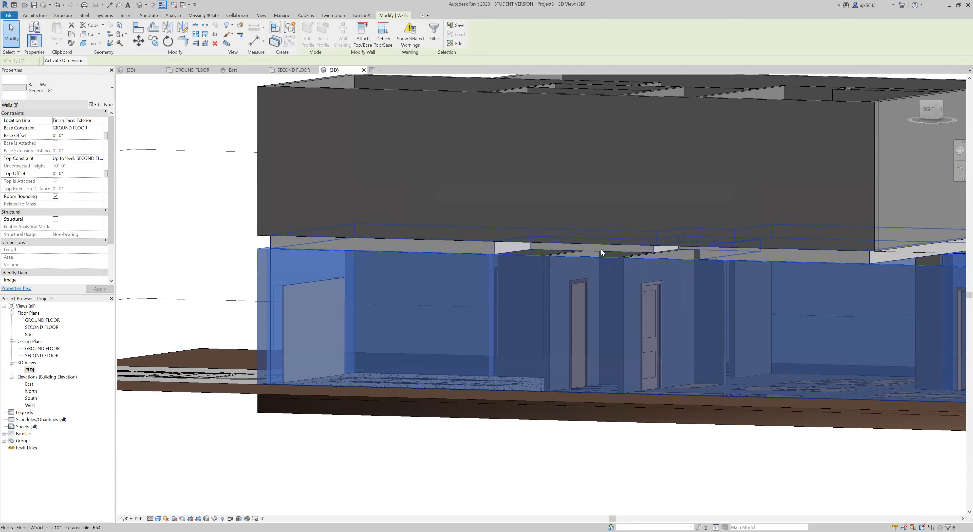
scroll(478, 263, down, 3)
shift+middle_drag(477, 263, 811, 335)
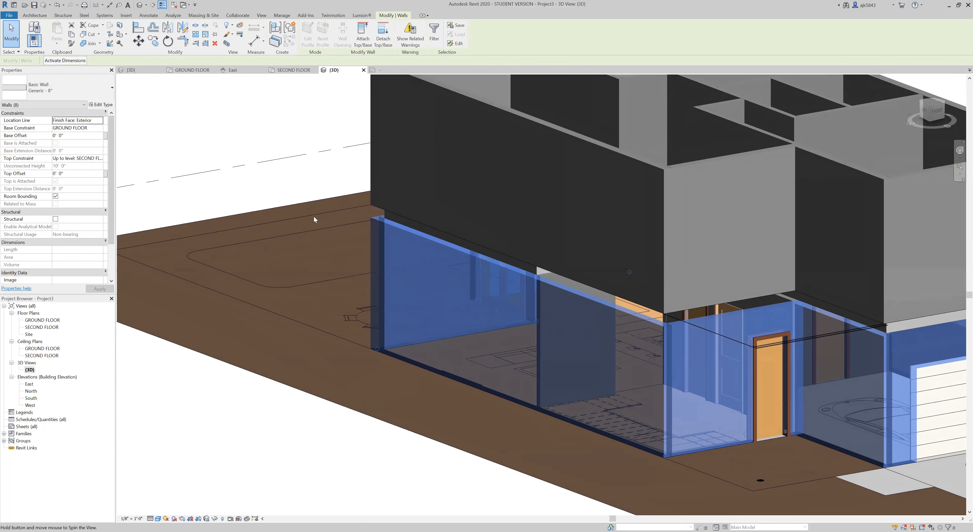
scroll(482, 315, down, 3)
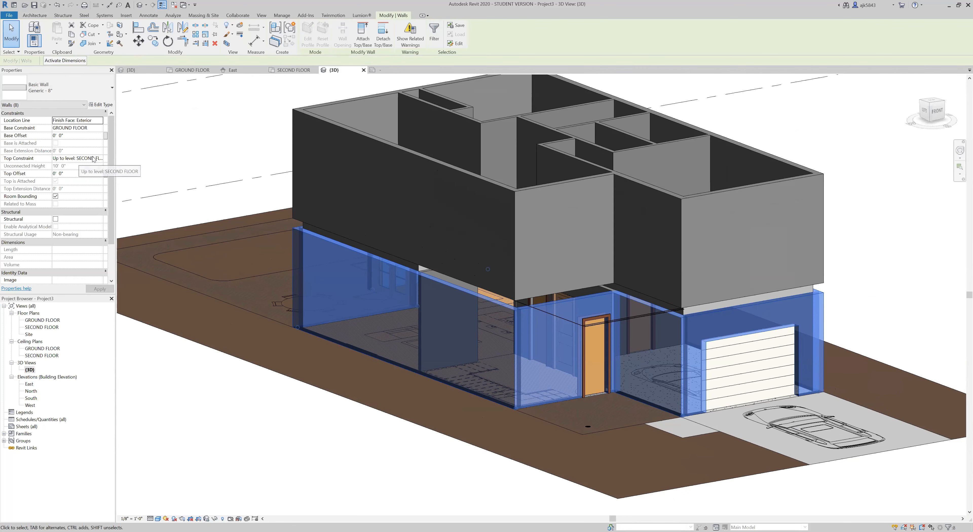
click(383, 40)
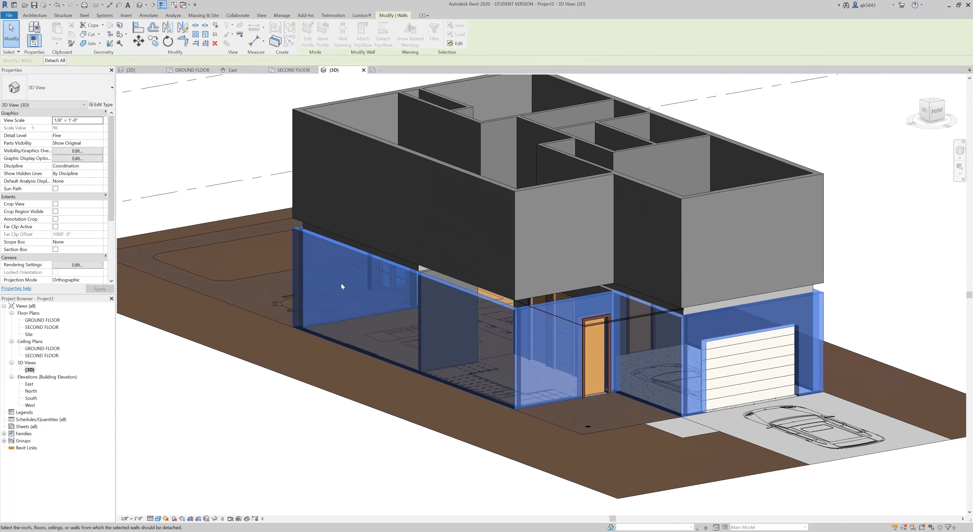
Step: Detach the missed targets from the long ground-floor side wall and the front-door wall by resolving their related warnings
scroll(370, 263, up, 3)
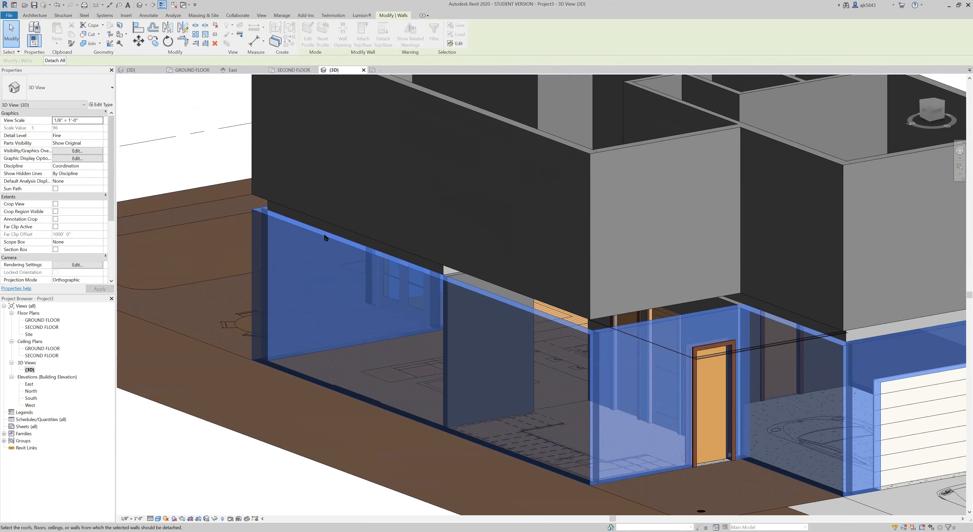
click(324, 237)
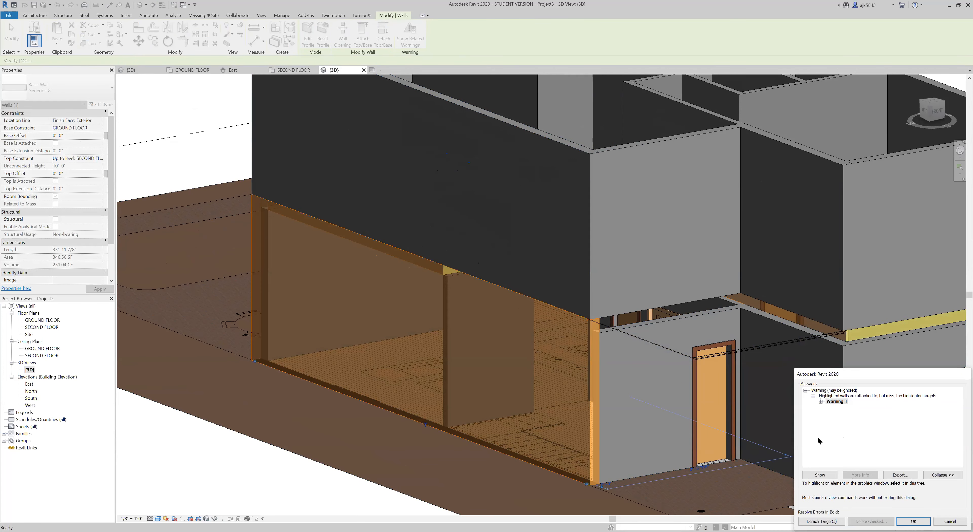
scroll(412, 350, down, 2)
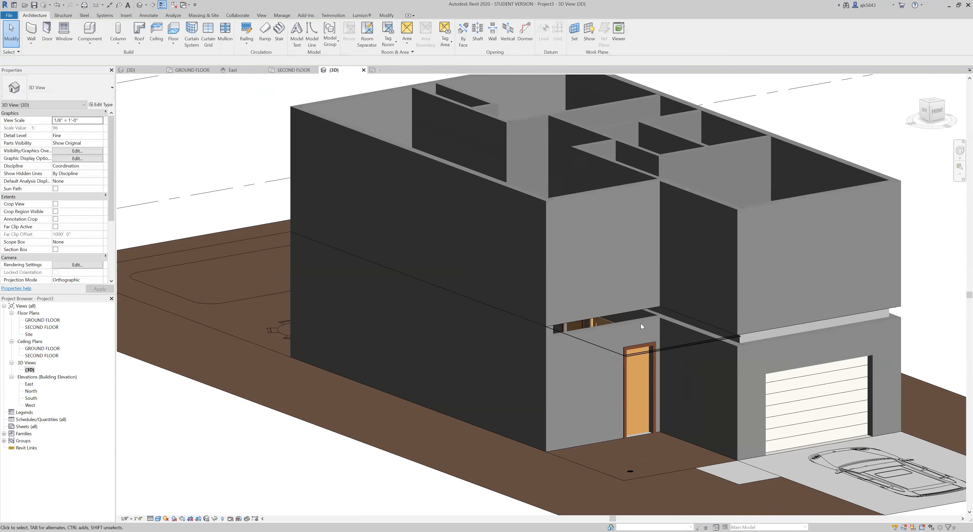
middle_drag(811, 294, 719, 298)
scroll(720, 298, up, 2)
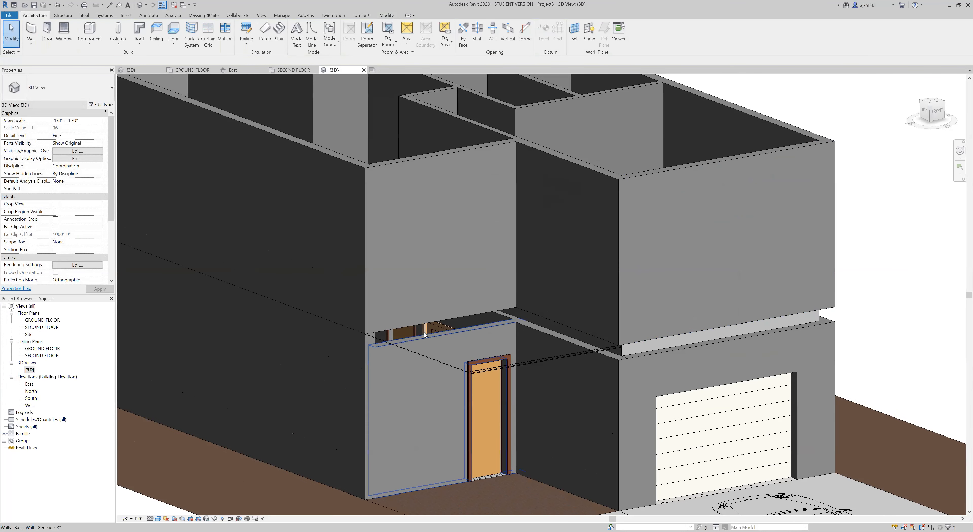
click(432, 342)
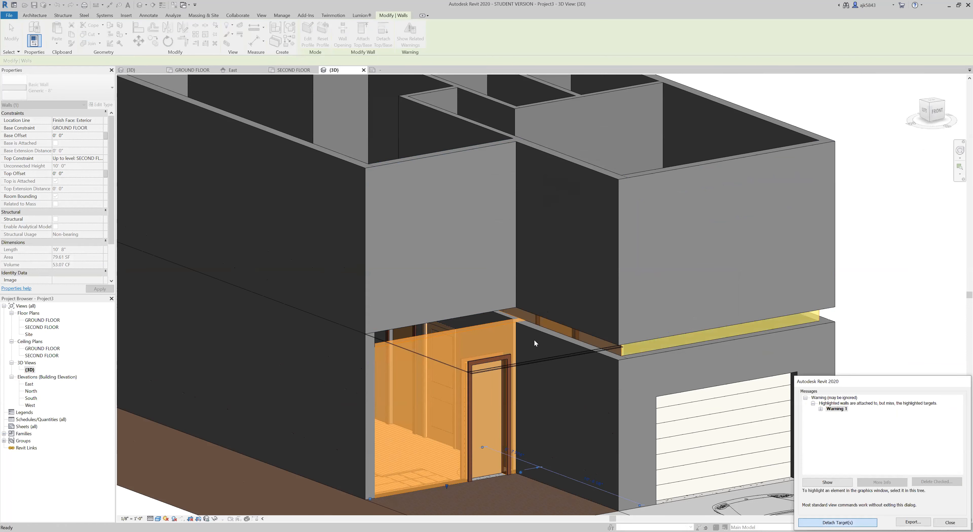
click(837, 522)
key(Return)
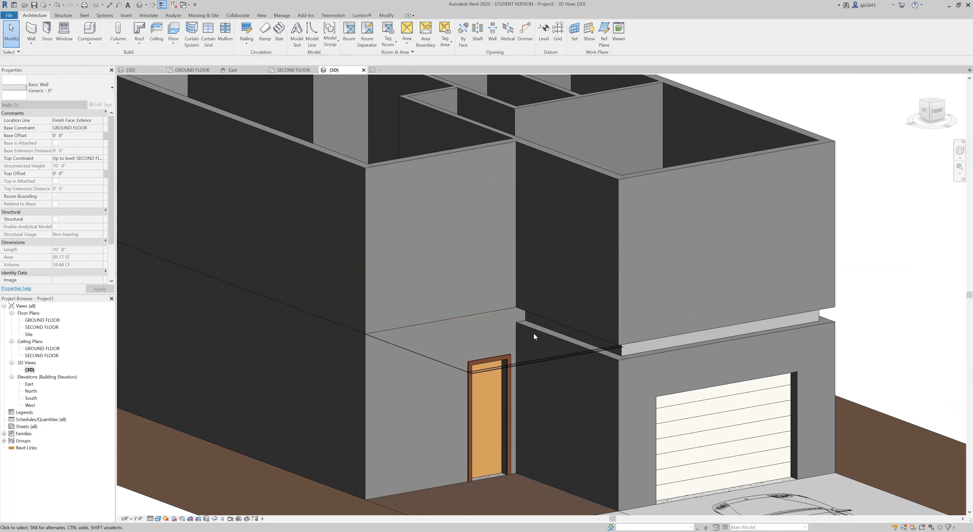
Step: Detach the missed targets from the garage side wall beside the entrance and from the garage-door wall through their related warnings
click(538, 331)
click(414, 48)
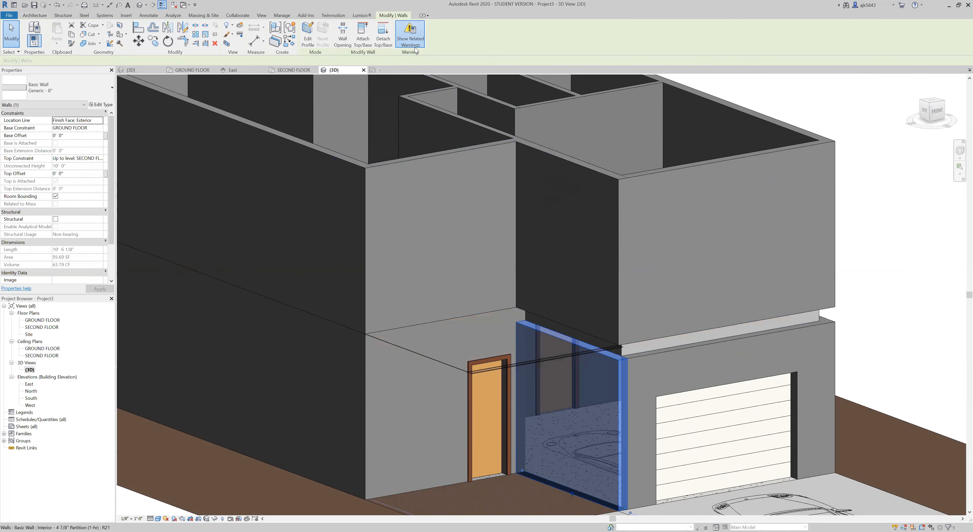
click(837, 522)
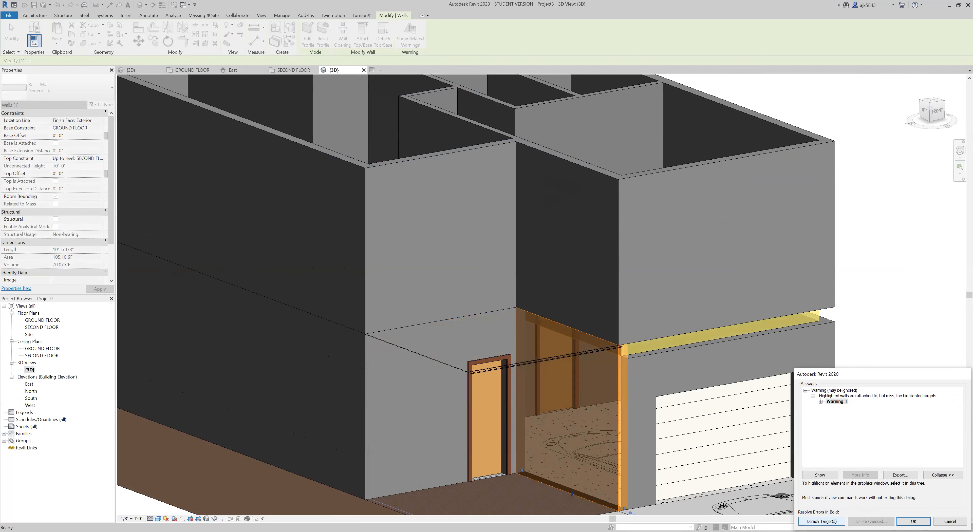
key(Return)
click(743, 339)
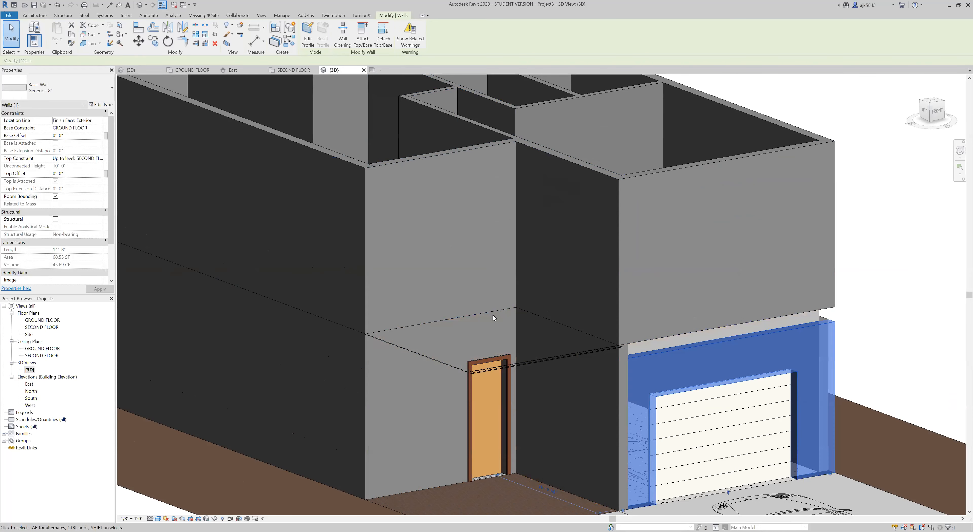
scroll(783, 345, down, 4)
shift+middle_drag(783, 345, 845, 302)
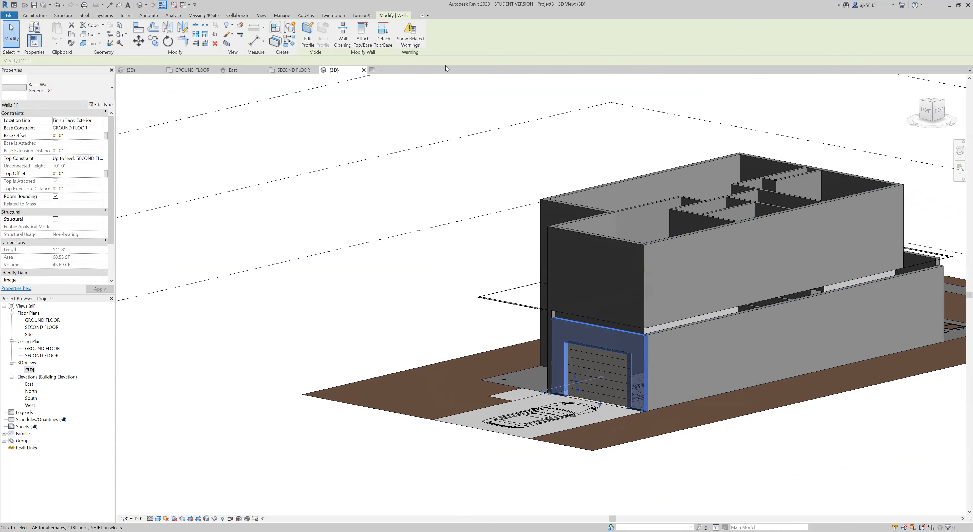
click(411, 39)
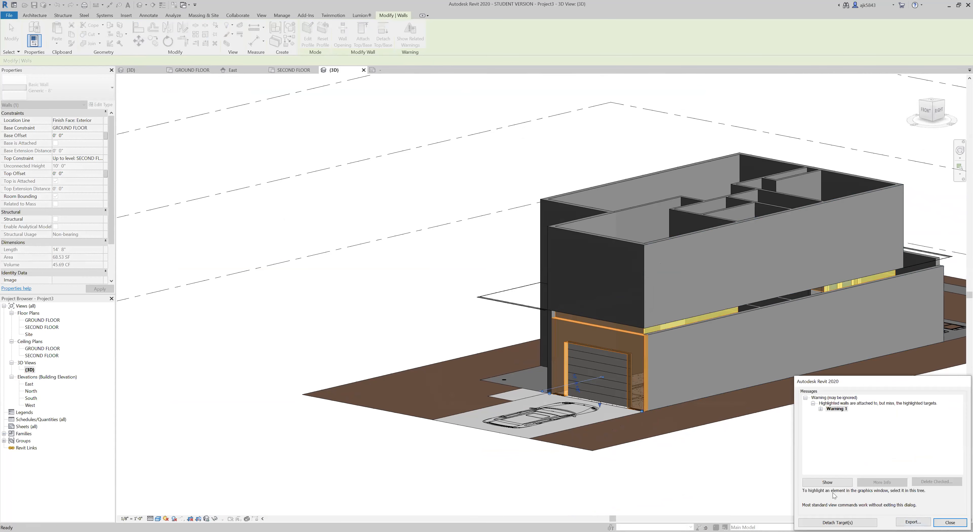
click(832, 523)
click(913, 521)
Step: Detach the missed targets from the recessed ground-floor rear wall beside the rear projection through its related warnings
scroll(354, 310, down, 4)
shift+middle_drag(713, 334, 513, 367)
scroll(700, 316, up, 5)
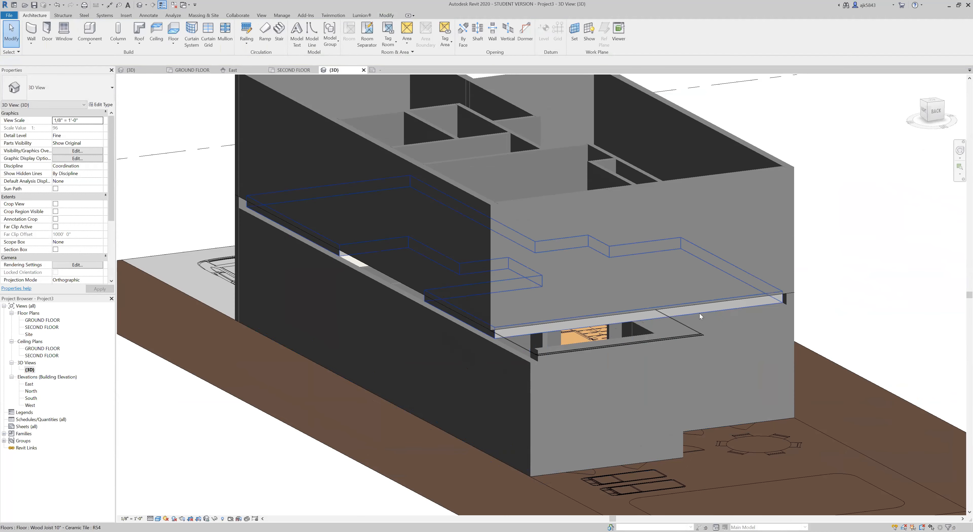
click(700, 314)
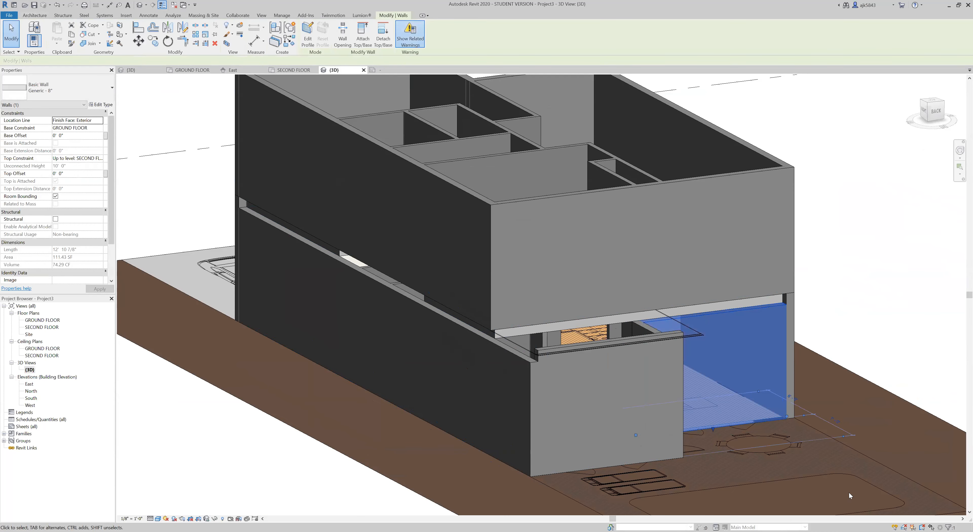
click(836, 523)
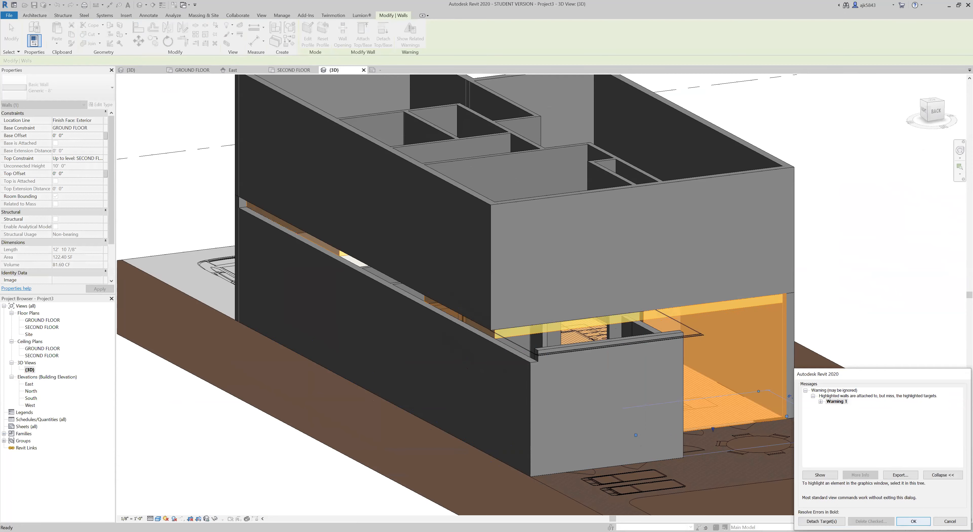
click(913, 521)
Step: Detach the missed targets from the other long side wall and the rear projection's inner side wall, and check the whole house
scroll(476, 325, up, 2)
click(478, 339)
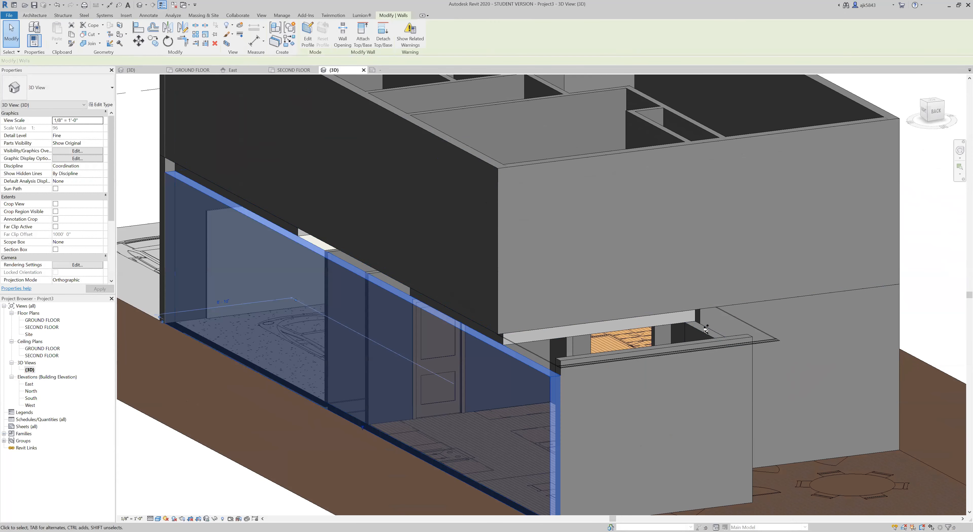
ctrl+click(705, 329)
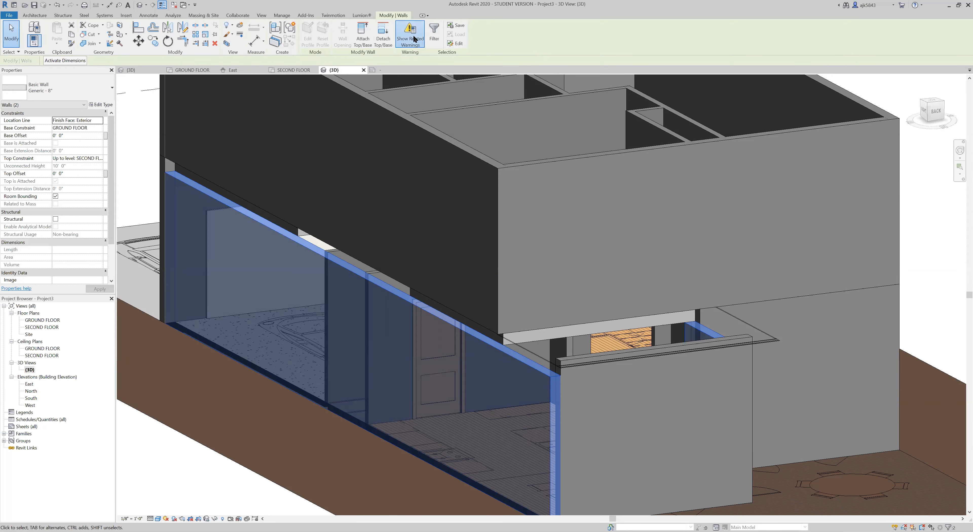
click(837, 523)
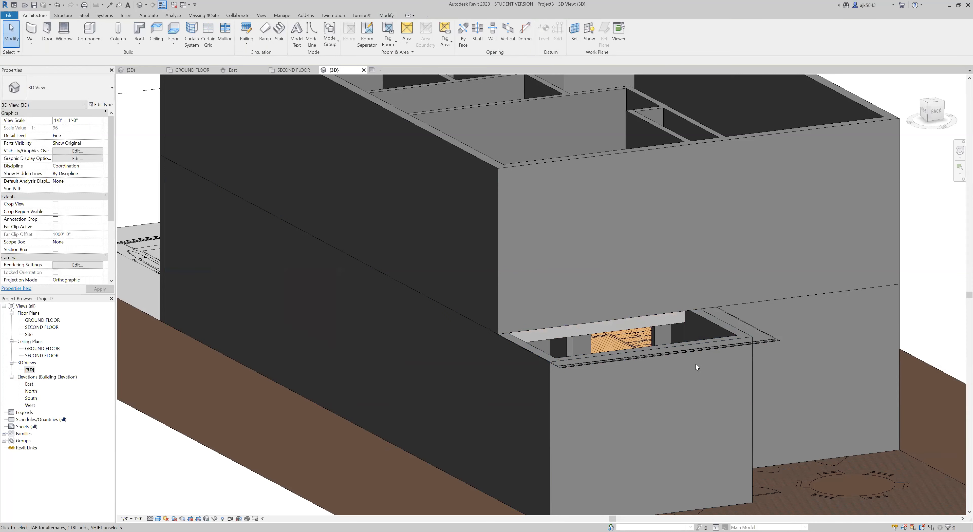
scroll(695, 364, down, 4)
shift+middle_drag(494, 343, 381, 467)
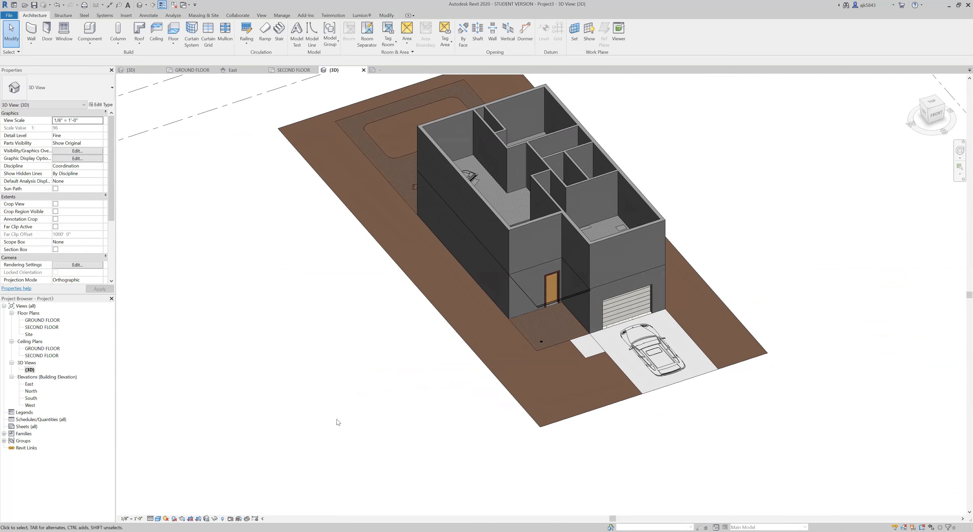
Step: Open the SECOND FLOOR plan and place a Single-Flush 30" x 80" door in the master bedroom's entry wall, swinging into the room
double_click(33, 327)
scroll(340, 189, down, 8)
scroll(401, 159, down, 3)
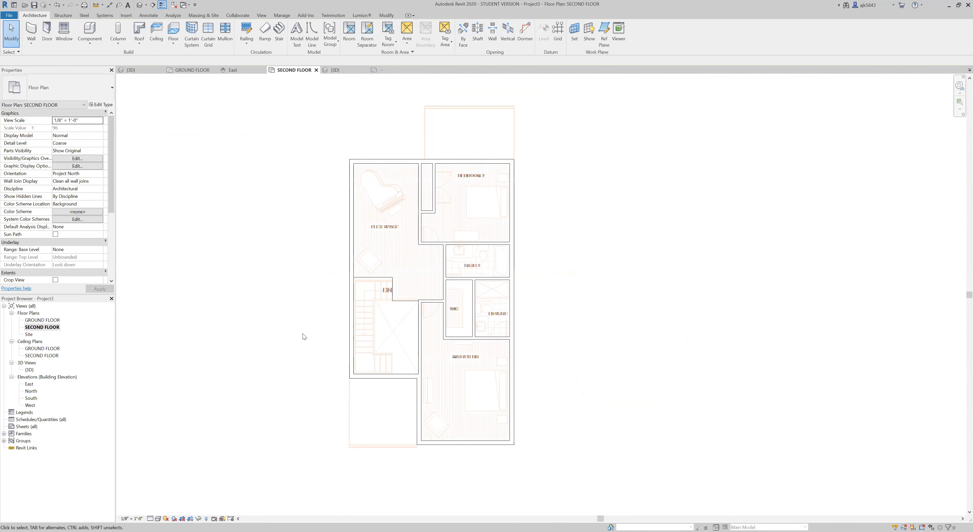
scroll(304, 337, up, 2)
click(47, 37)
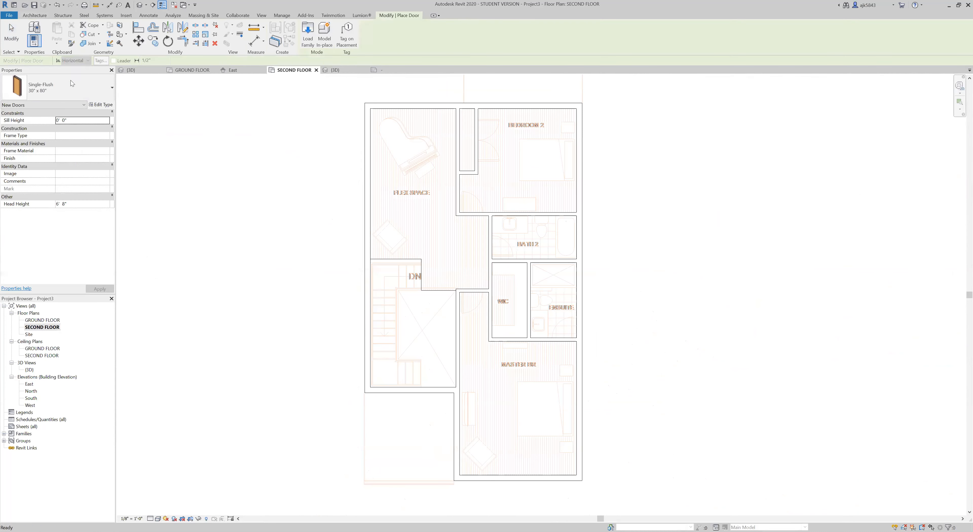
scroll(478, 291, up, 6)
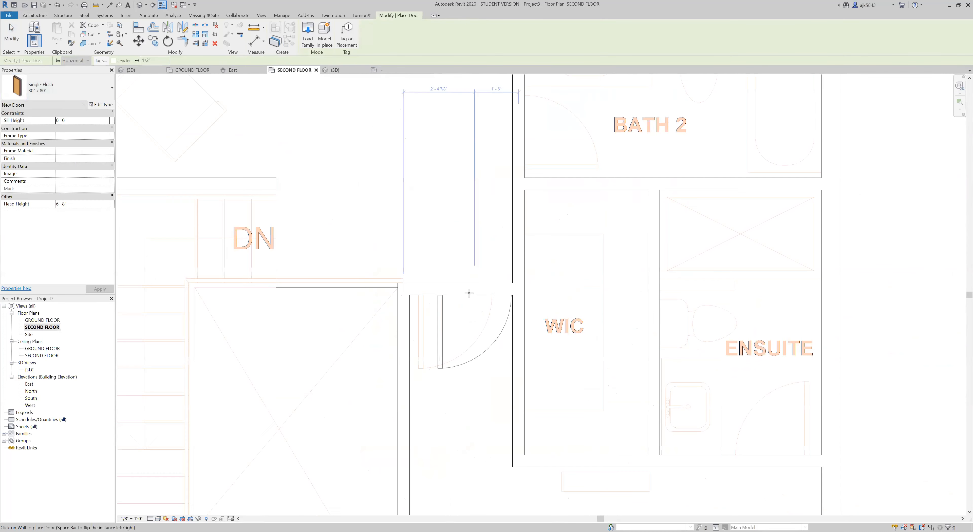
click(454, 294)
Step: Place Single-Flush 30" x 80" doors in the ensuite's wall to the master bedroom and Bath 2's hallway wall over the traced doors
scroll(380, 263, down, 2)
scroll(646, 388, up, 2)
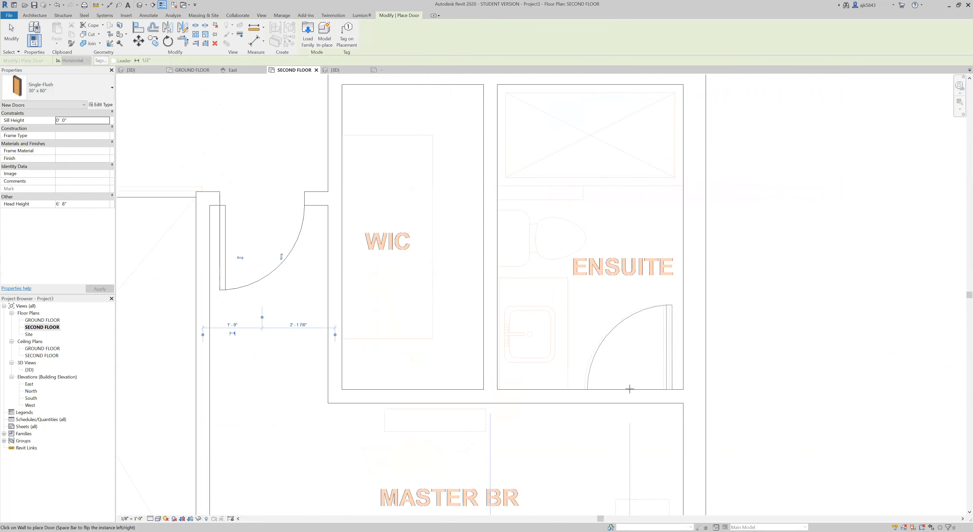
scroll(590, 458, down, 2)
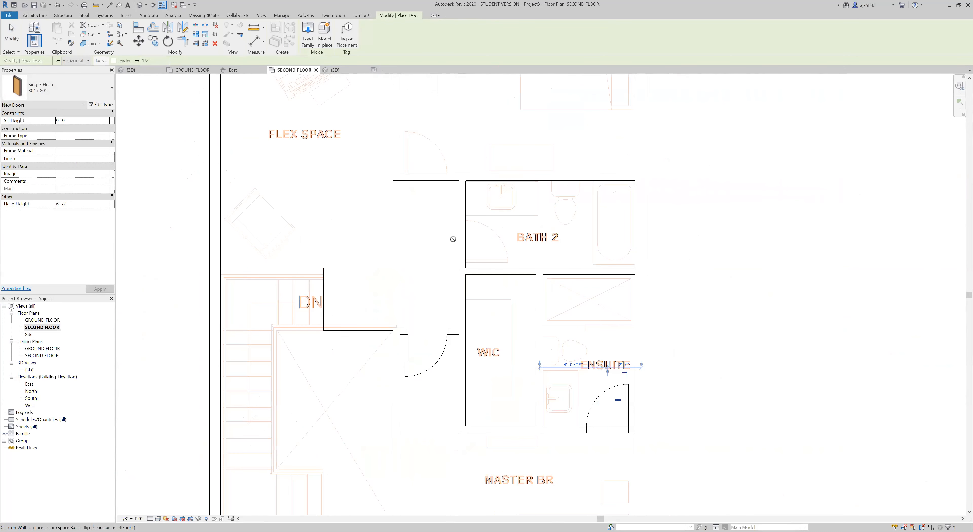
scroll(453, 231, up, 2)
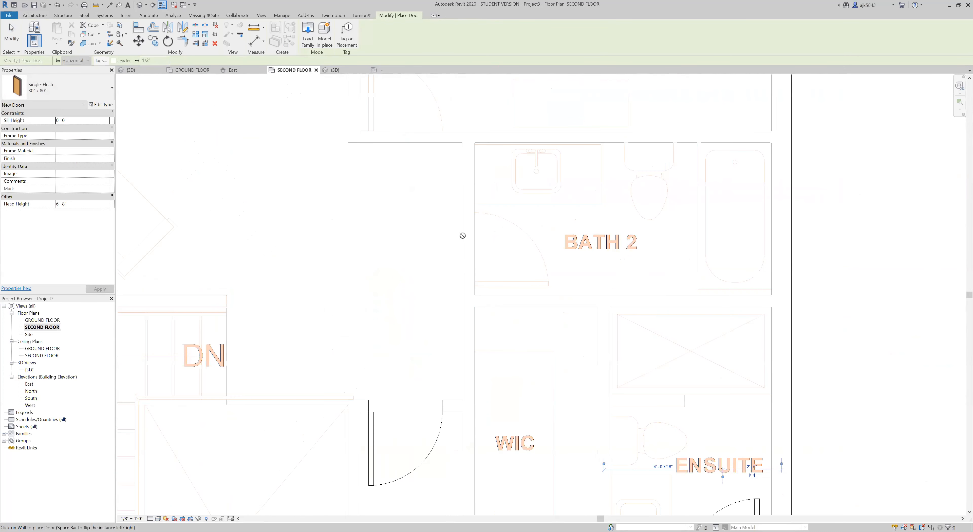
click(470, 247)
Step: Place a Single-Flush 30" x 80" door in Bedroom 2's hallway wall over the traced door, swinging into the bedroom
scroll(497, 349, down, 2)
scroll(442, 225, up, 2)
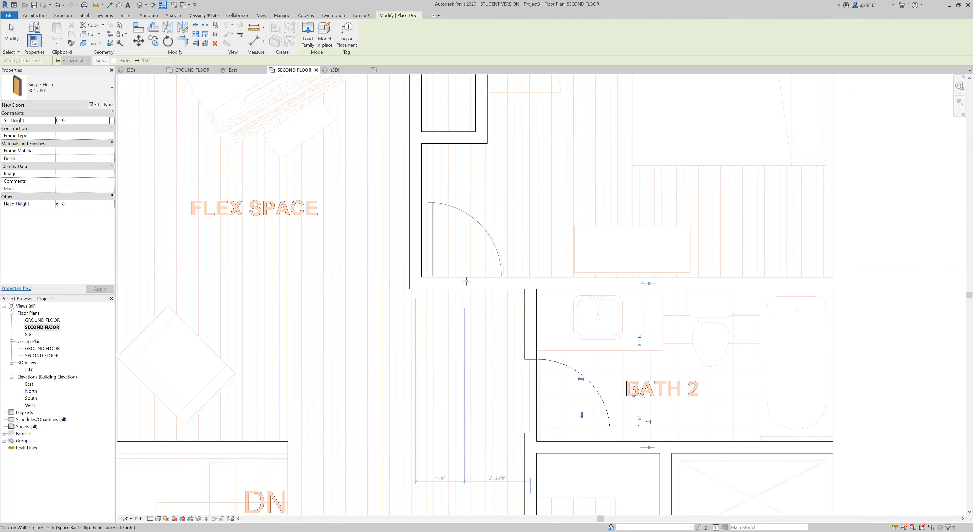
click(467, 281)
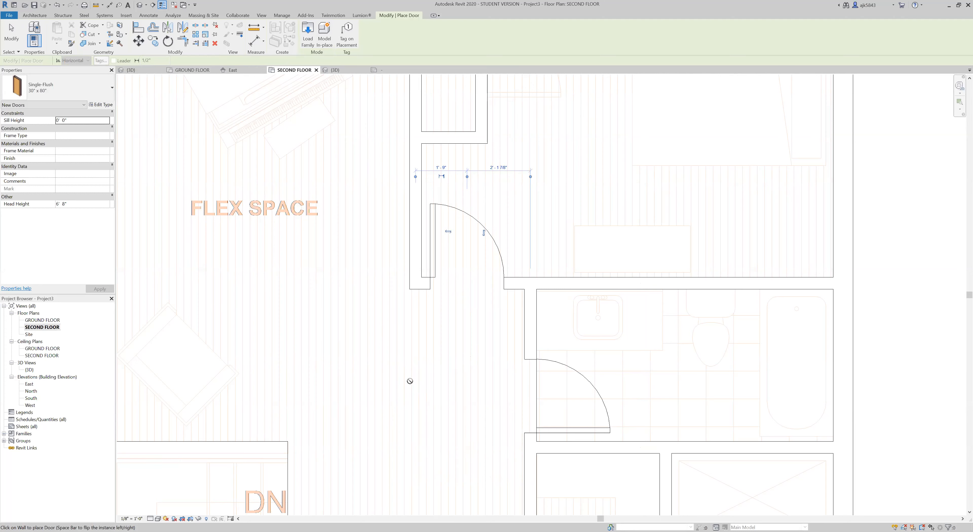
Step: Place two opposed Single-Flush 30" x 80" doors side by side in Bedroom 2's closet wall over the traced double door
scroll(504, 147, down, 5)
scroll(489, 126, up, 8)
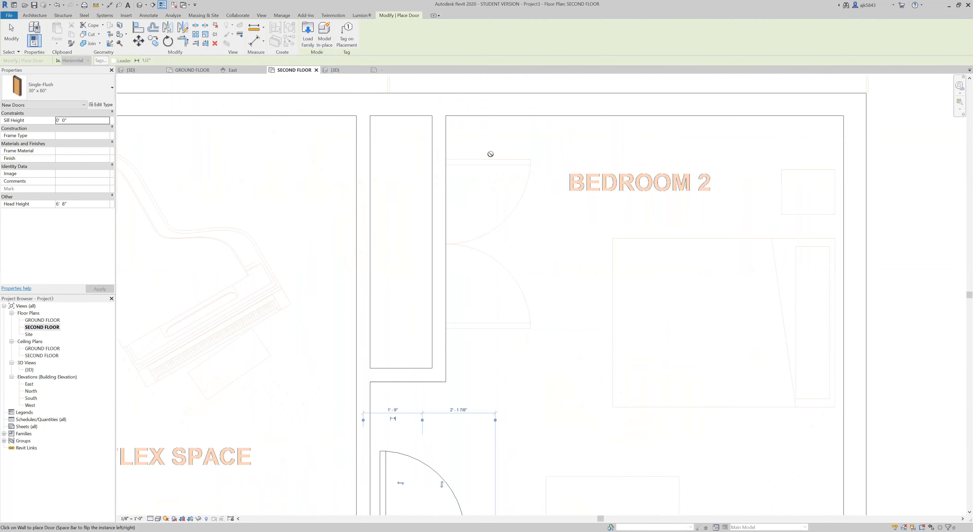
scroll(501, 170, down, 2)
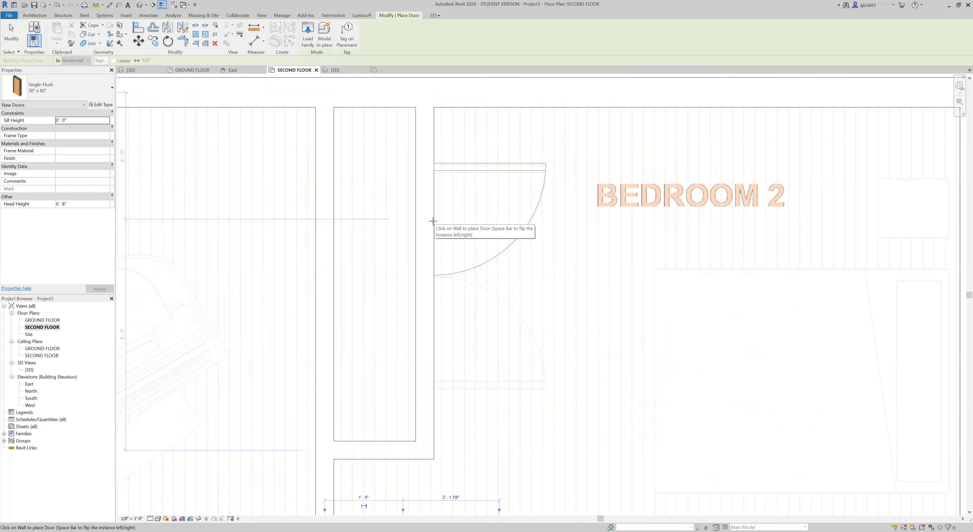
scroll(432, 220, up, 2)
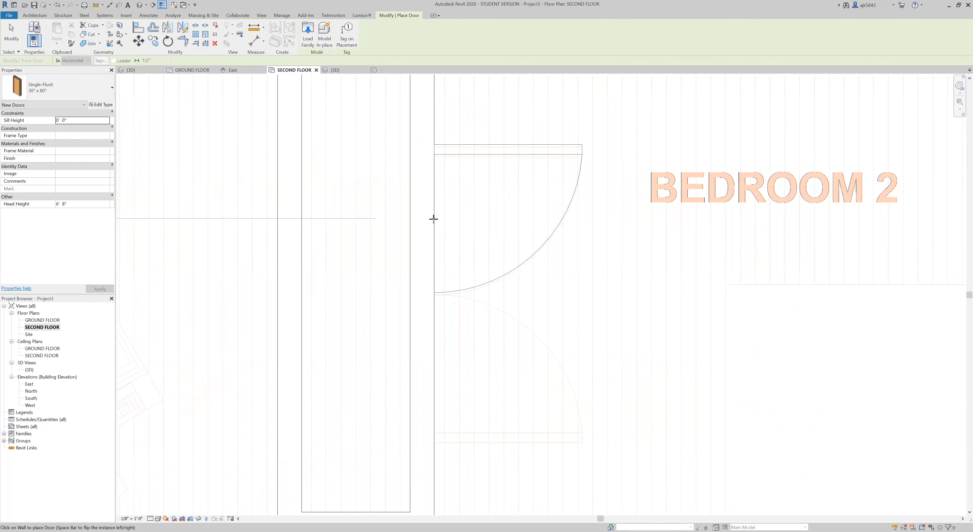
scroll(433, 219, up, 2)
scroll(433, 220, down, 3)
key(space)
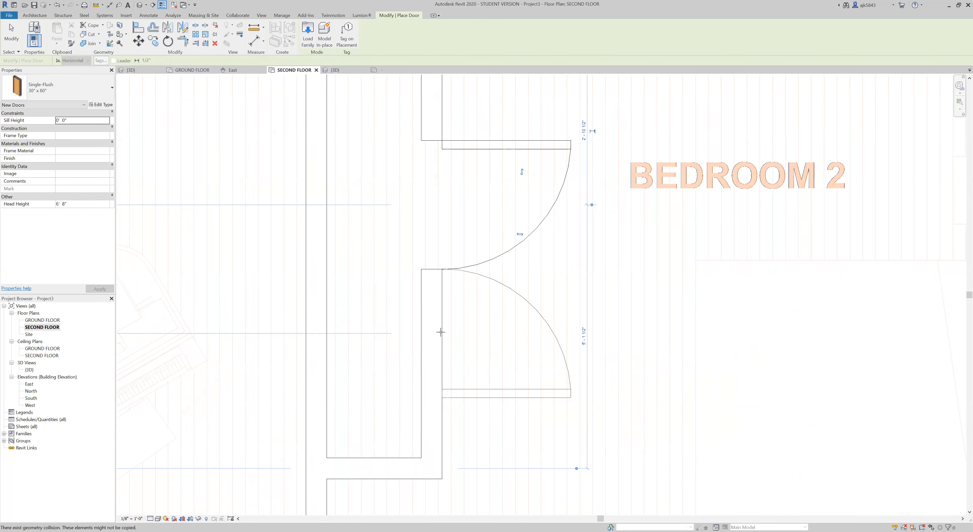
Step: Place a Door-Interior-Single-Pocket-2_Panel-Wood door in the WIC's entry wall and flip it so its pocket runs toward Bath 2
scroll(445, 227, down, 5)
scroll(450, 142, down, 4)
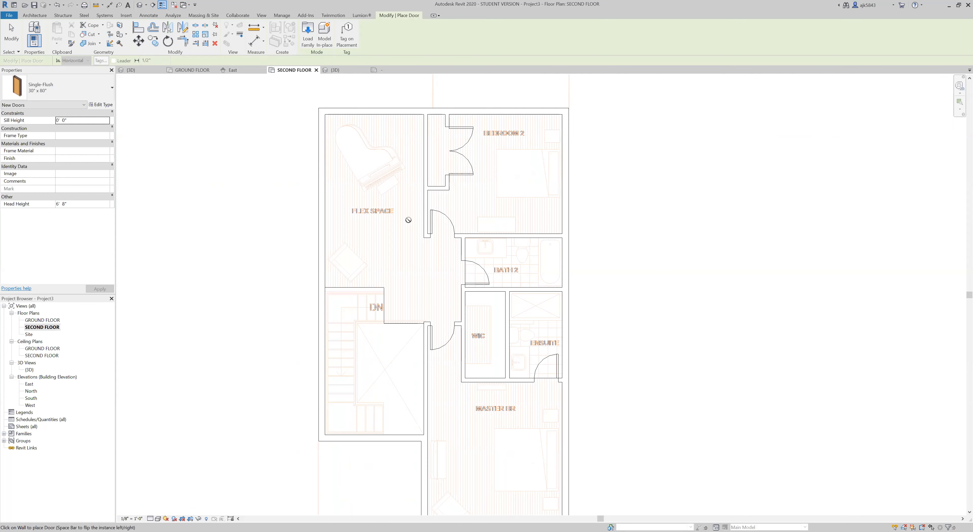
scroll(477, 350, up, 3)
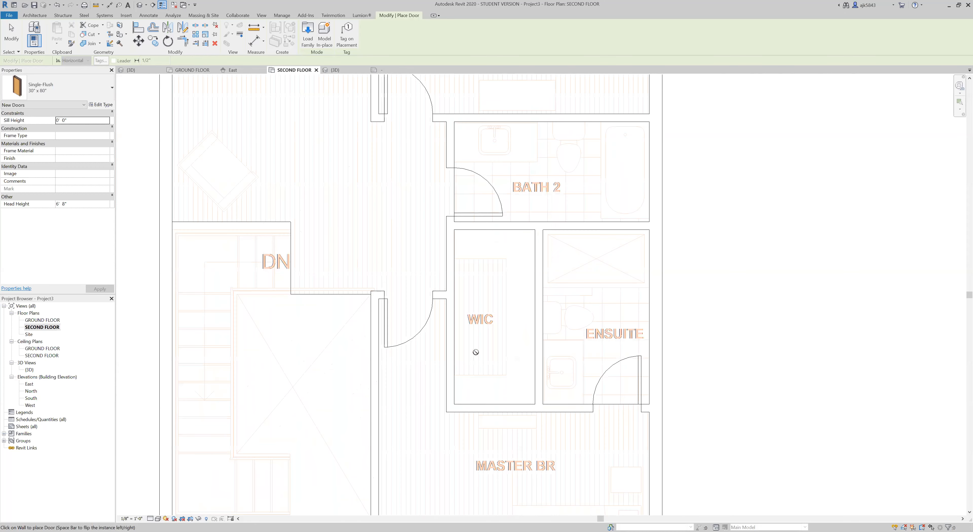
click(35, 16)
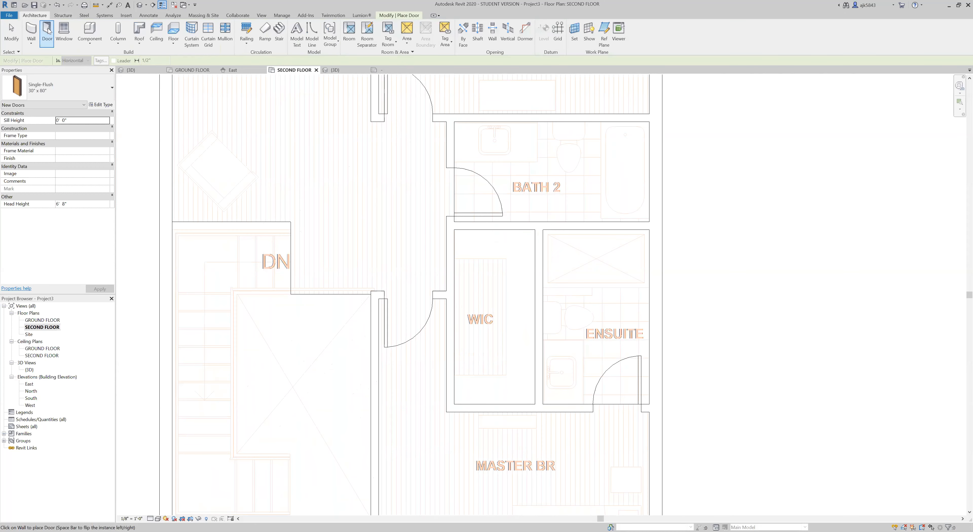
click(70, 90)
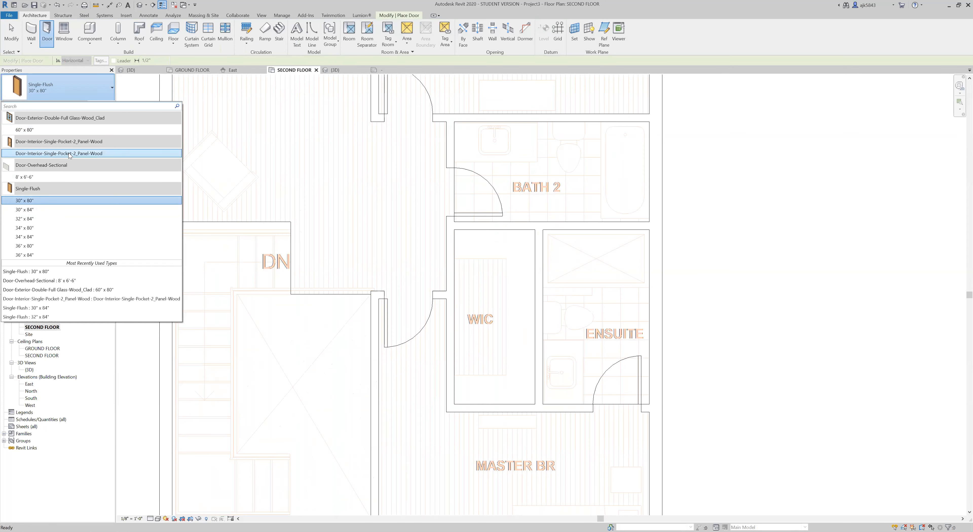
scroll(454, 344, up, 5)
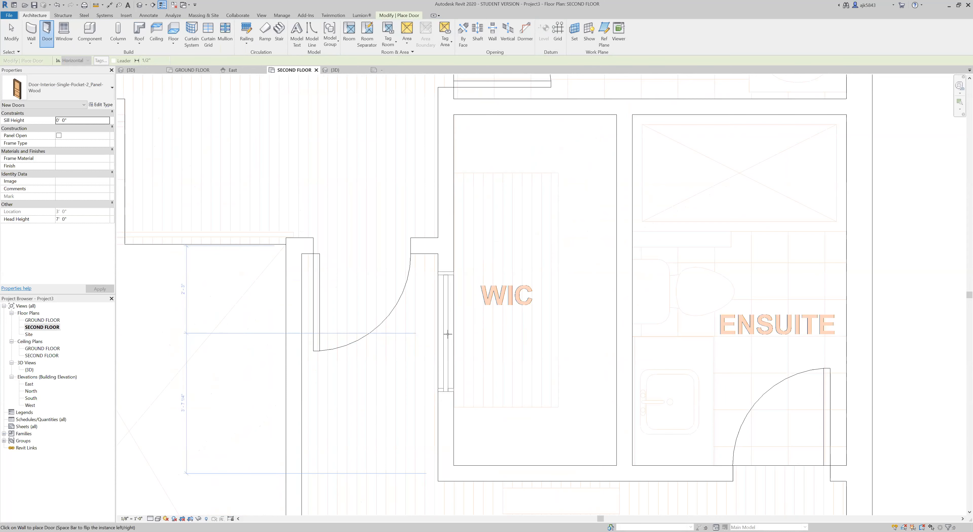
click(448, 334)
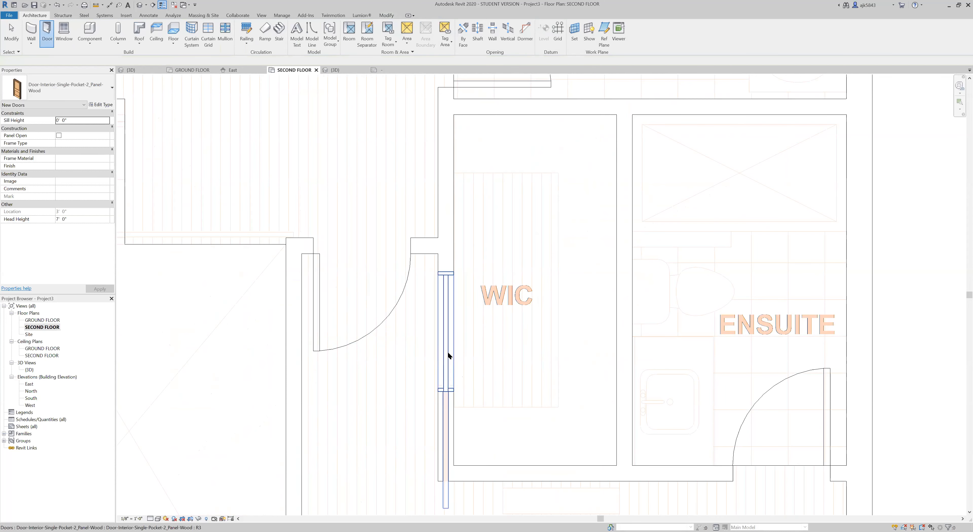
key(Escape)
click(507, 309)
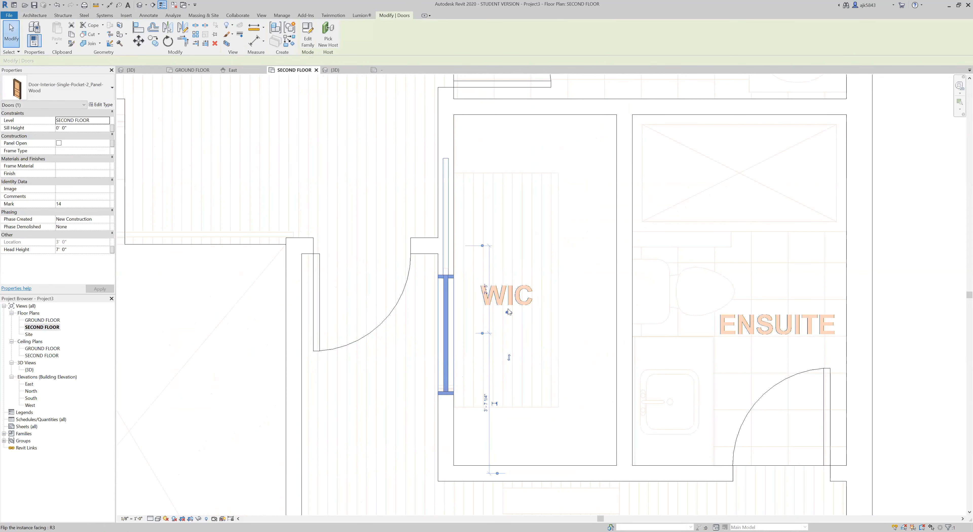
click(434, 318)
scroll(434, 307, down, 3)
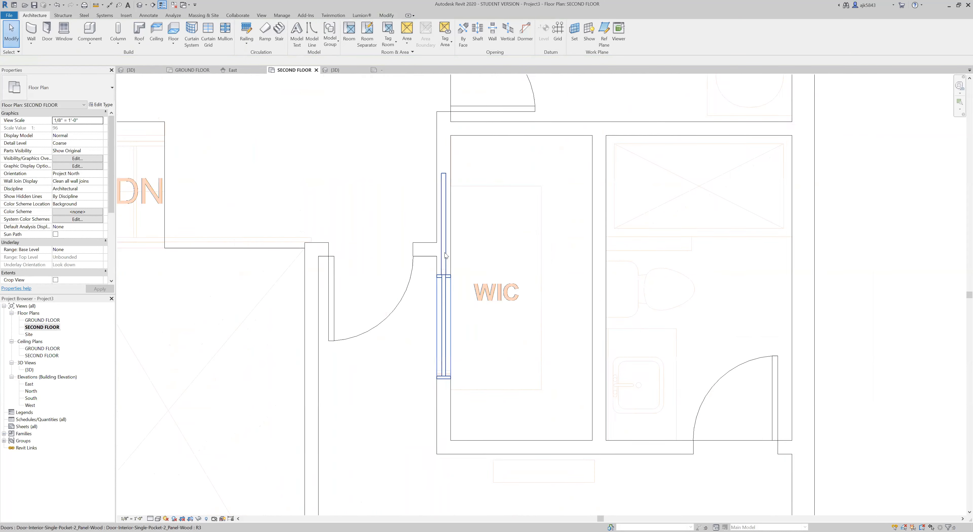
Step: Move the WIC pocket door along its wall toward Bath 2, bringing its jamb nearer the master bedroom onto the traced jamb
scroll(445, 314, up, 6)
click(453, 305)
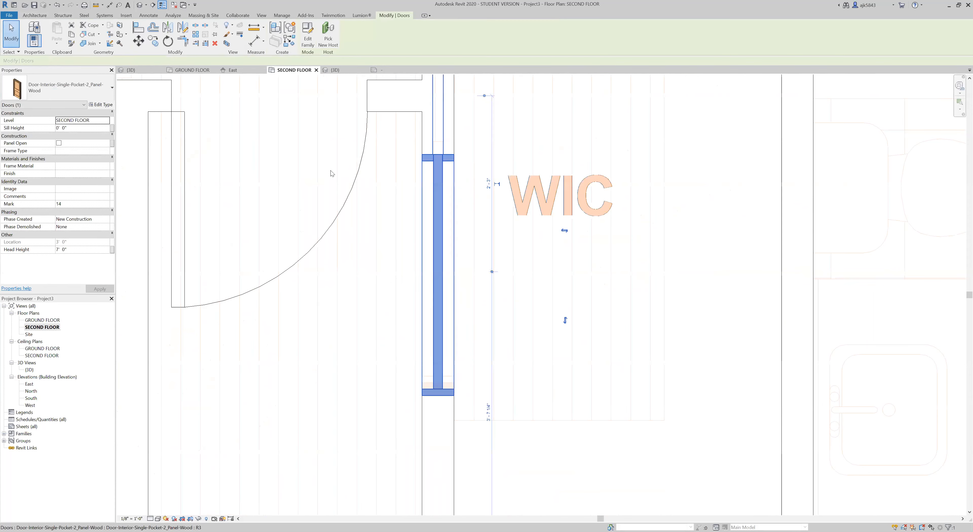
click(138, 40)
scroll(475, 416, up, 5)
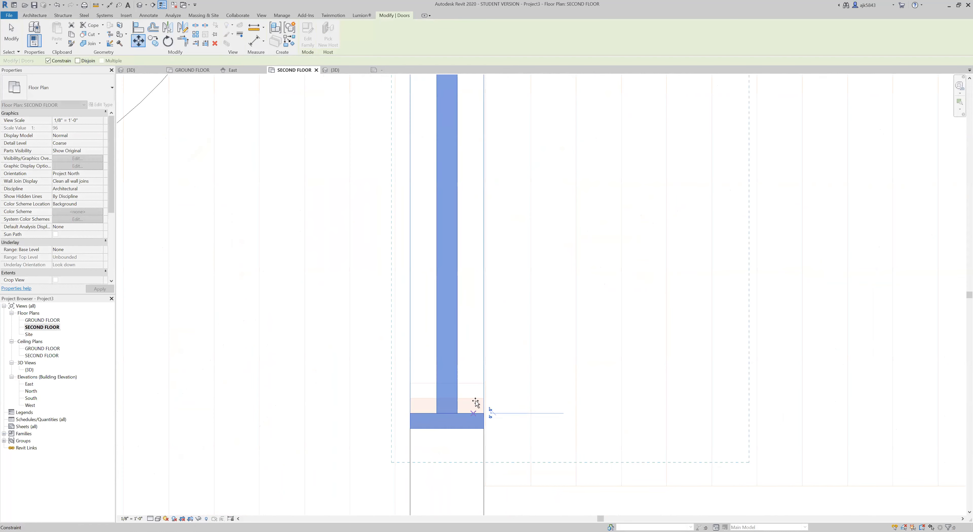
click(475, 397)
key(Escape)
scroll(469, 374, down, 4)
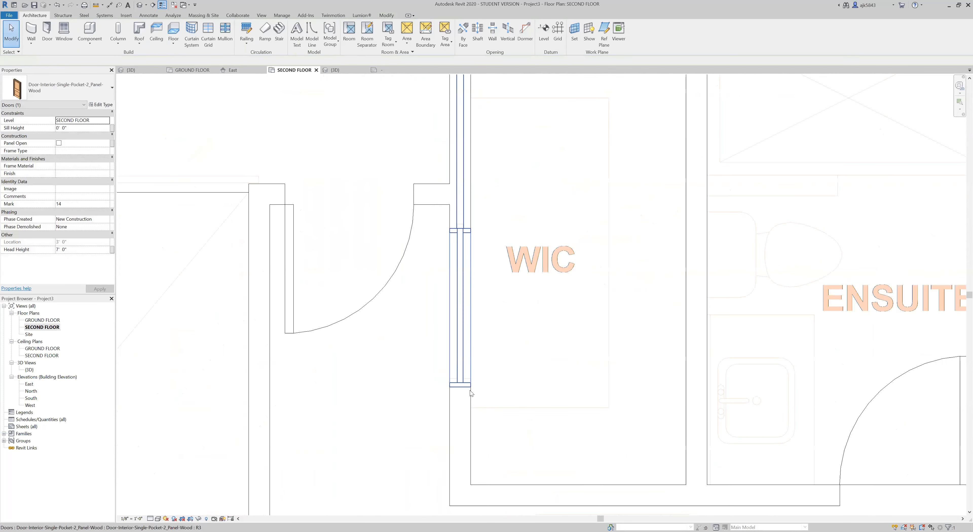
Step: Move the WIC pocket door further toward Bath 2 so the jamb on its pocket side aligns with the traced line
scroll(470, 216, up, 5)
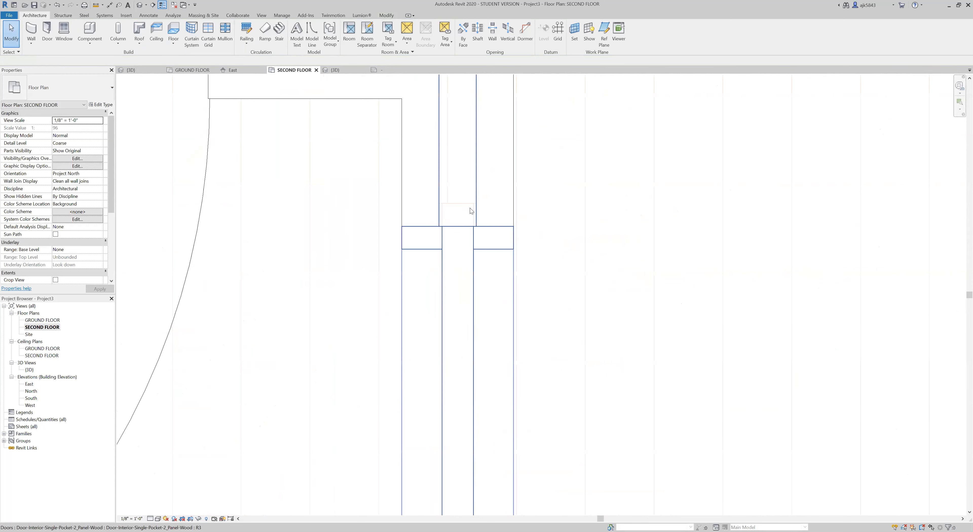
click(411, 230)
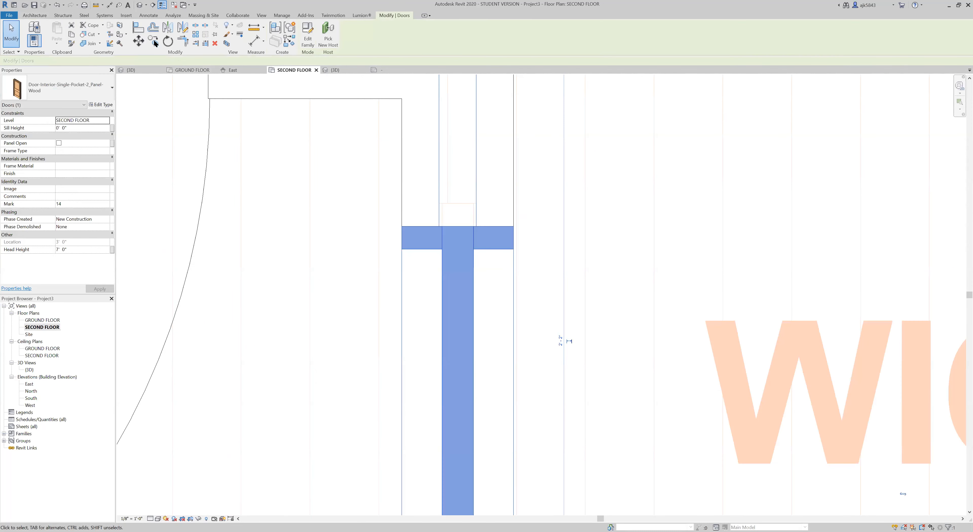
click(138, 41)
click(464, 227)
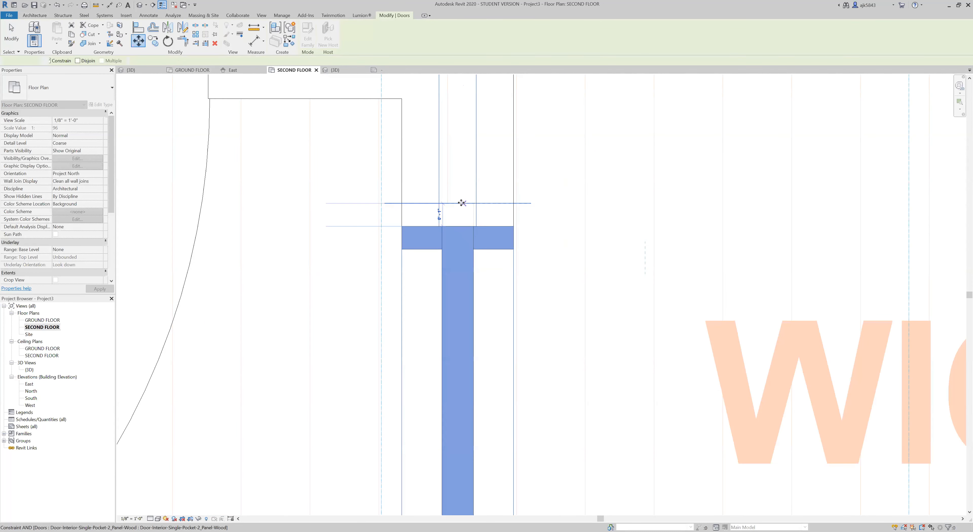
click(466, 203)
scroll(467, 203, down, 6)
click(427, 250)
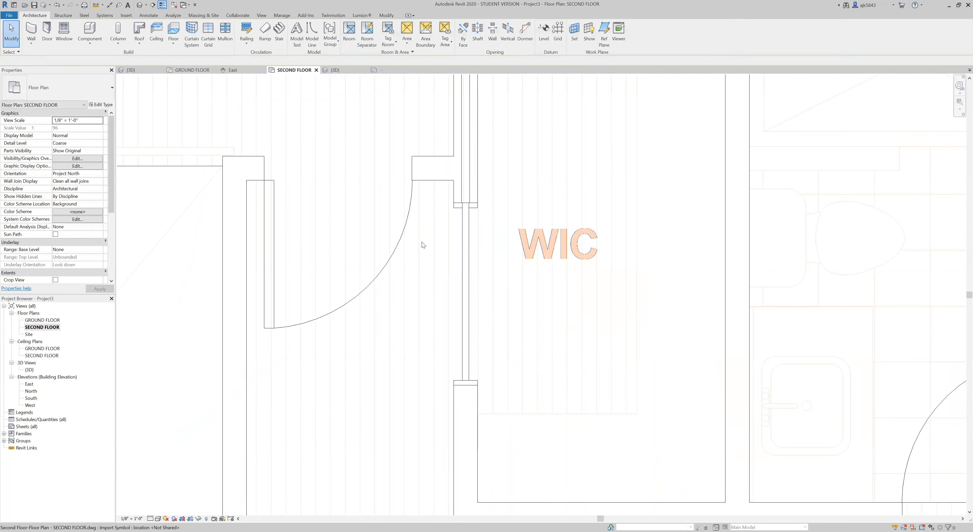
Step: Start a Wood Joist 10" - Ceramic Tile architectural floor and sketch its boundary along Bath 2's entry wall to the ensuite's corner
scroll(427, 250, down, 3)
scroll(512, 272, down, 3)
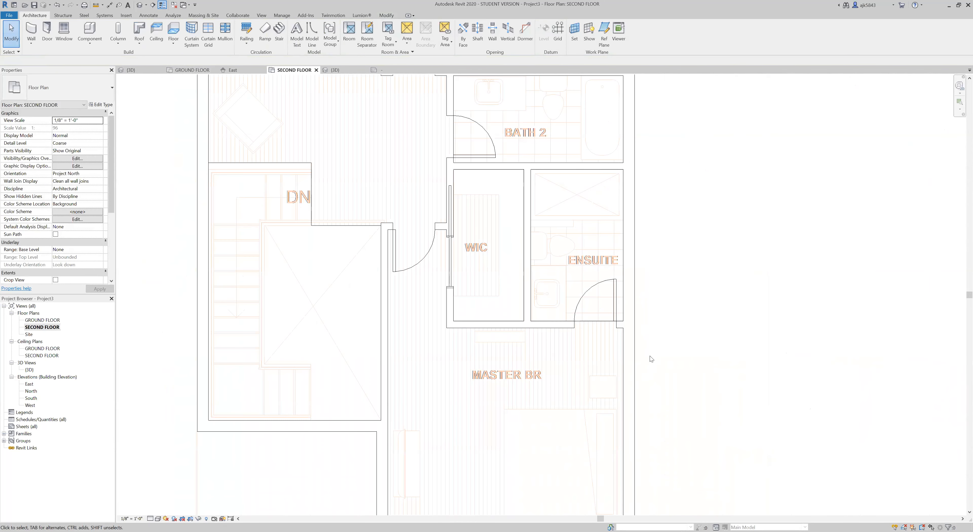
scroll(527, 398, down, 3)
scroll(490, 235, up, 5)
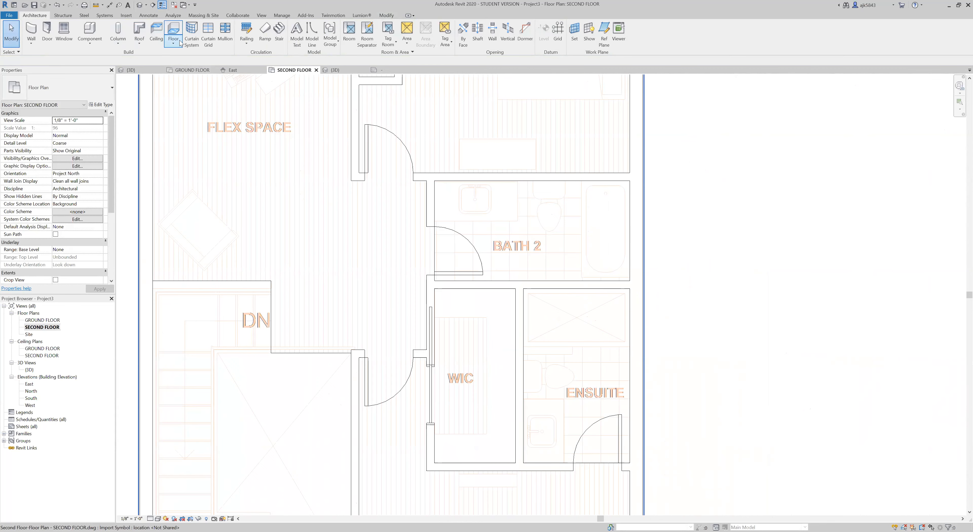
click(173, 44)
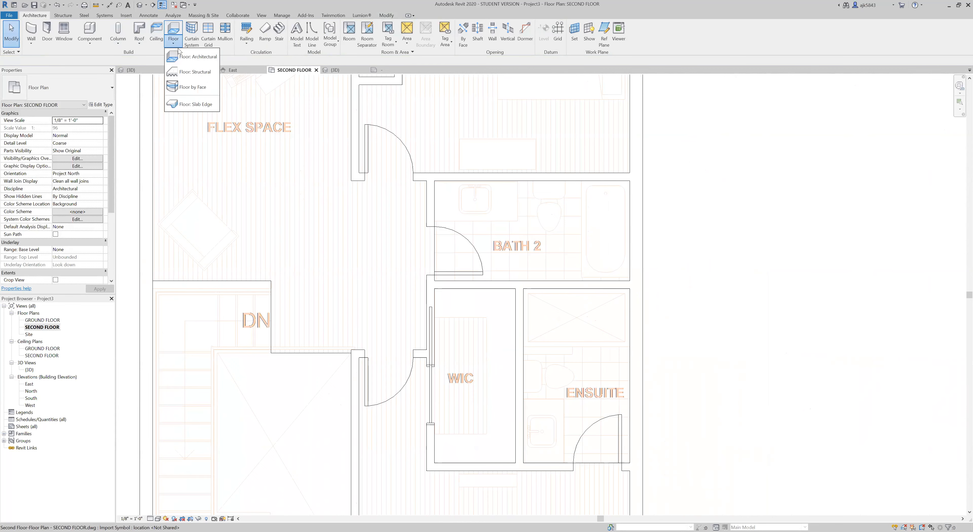
click(195, 58)
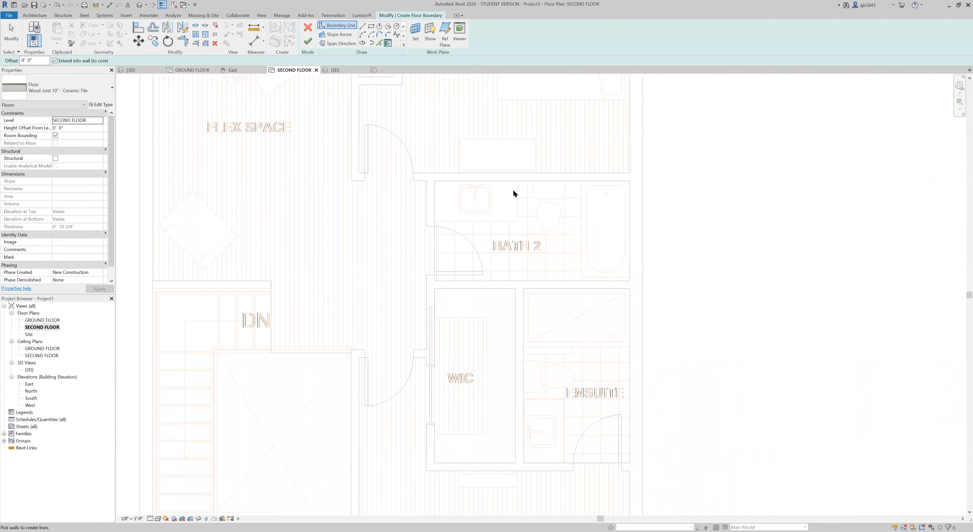
scroll(588, 178, up, 3)
click(362, 27)
scroll(387, 239, up, 1)
click(342, 162)
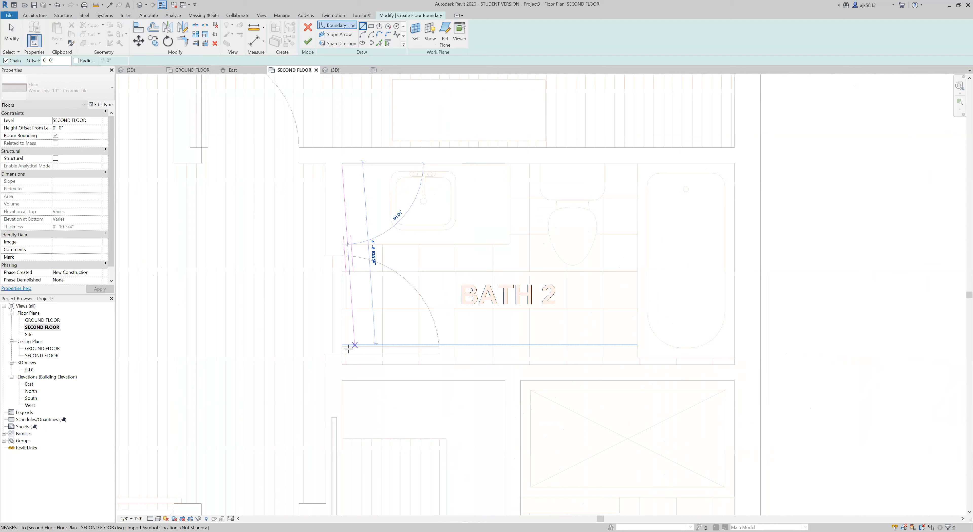
click(342, 364)
click(520, 365)
Step: Continue the floor boundary around the ensuite and close it along the exterior wall and Bath 2's wall to Bedroom 2
scroll(510, 269, down, 3)
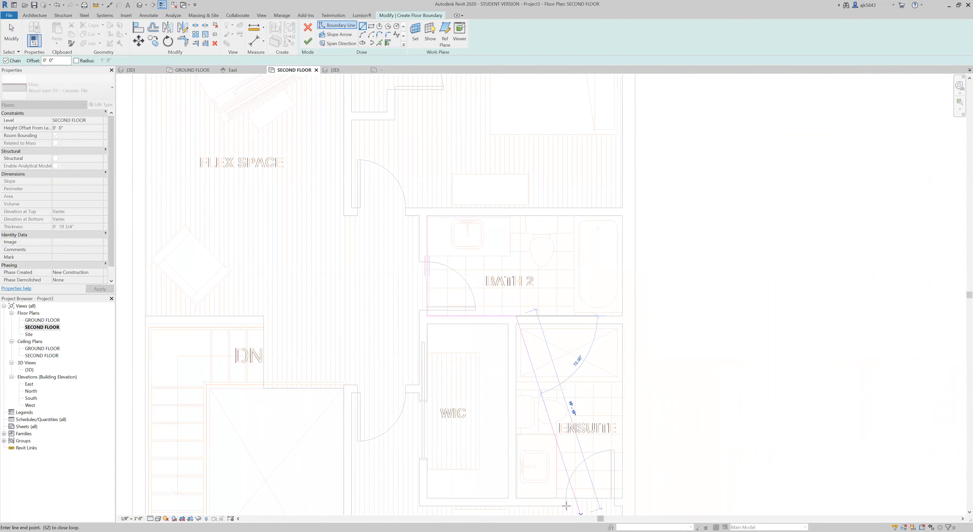
scroll(567, 506, up, 3)
click(517, 497)
click(680, 498)
scroll(676, 329, down, 3)
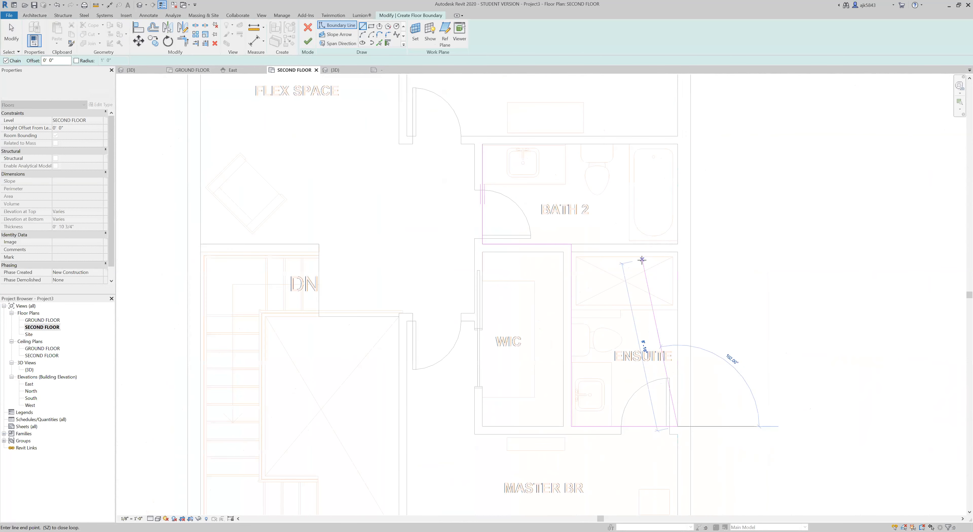
click(678, 144)
click(482, 142)
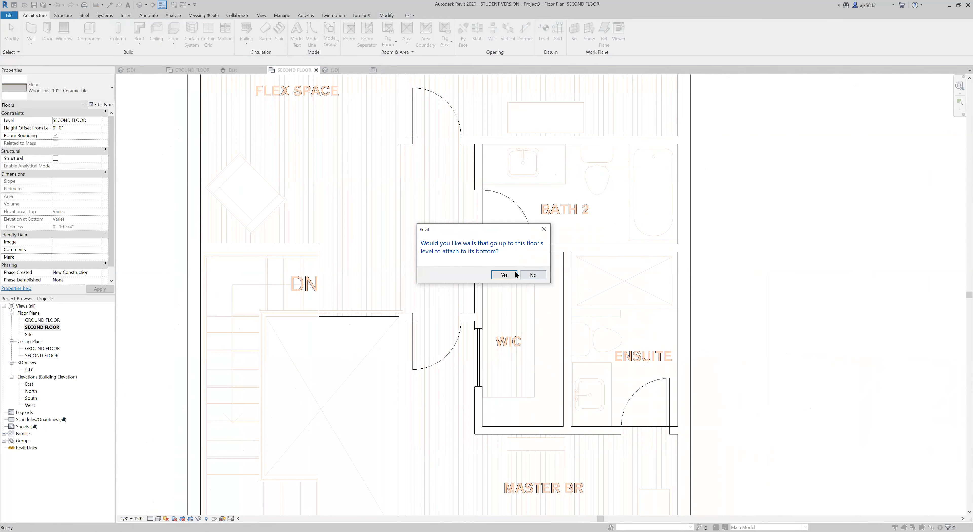
Step: Attach the walls reaching the new tile floor's level to its bottom and accept the missed-target warnings
click(504, 275)
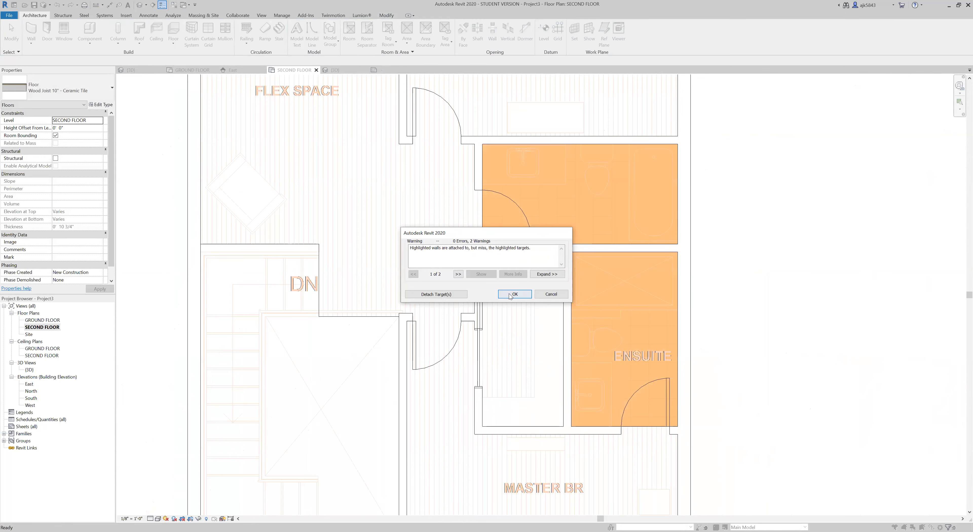
click(514, 294)
key(Escape)
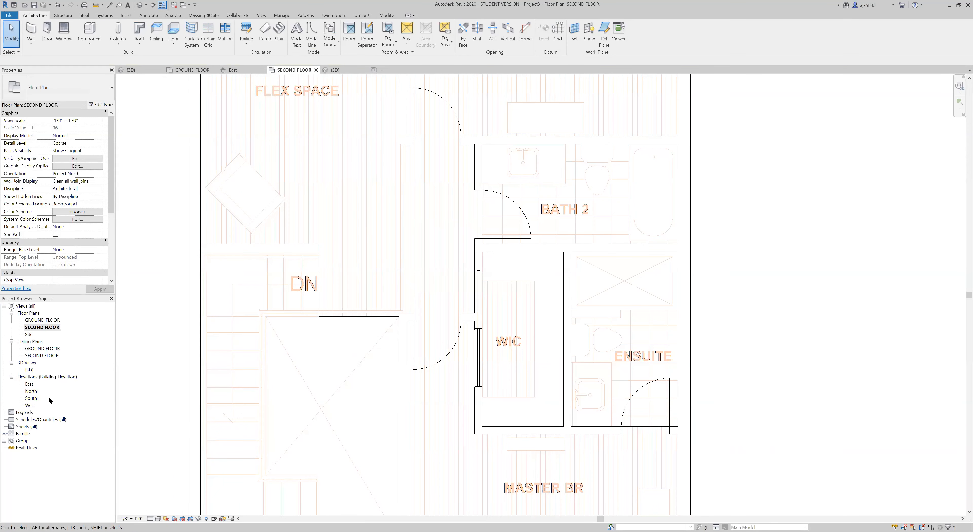
Step: Open the 3D view and detach the missed targets from the long ground-floor side wall beneath the tile floor
double_click(28, 372)
shift+middle_drag(460, 287, 710, 280)
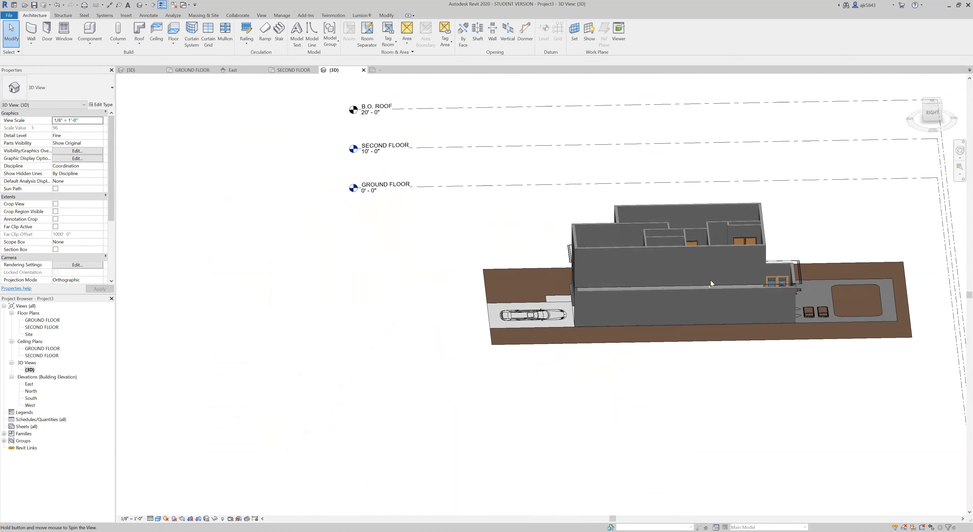
scroll(710, 280, up, 3)
click(688, 302)
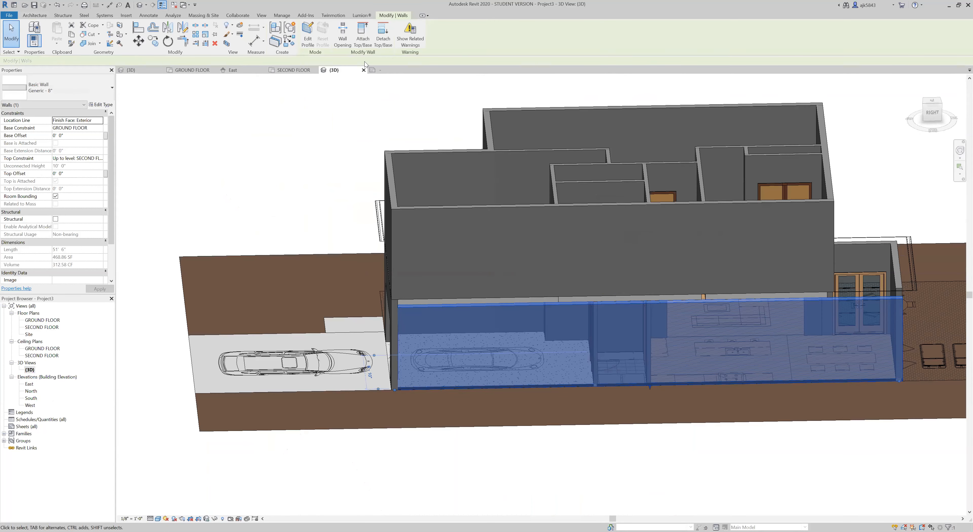
click(411, 36)
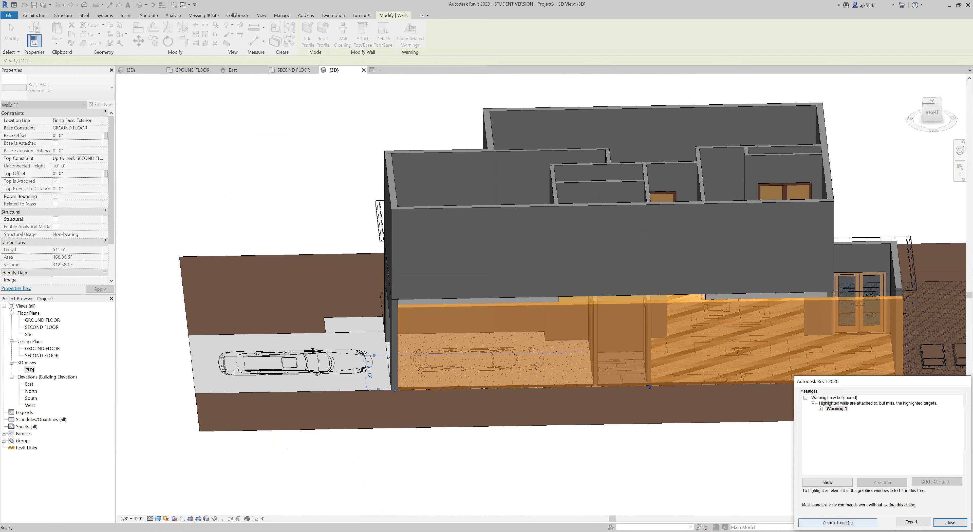
click(837, 523)
key(Return)
shift+middle_drag(714, 337, 472, 349)
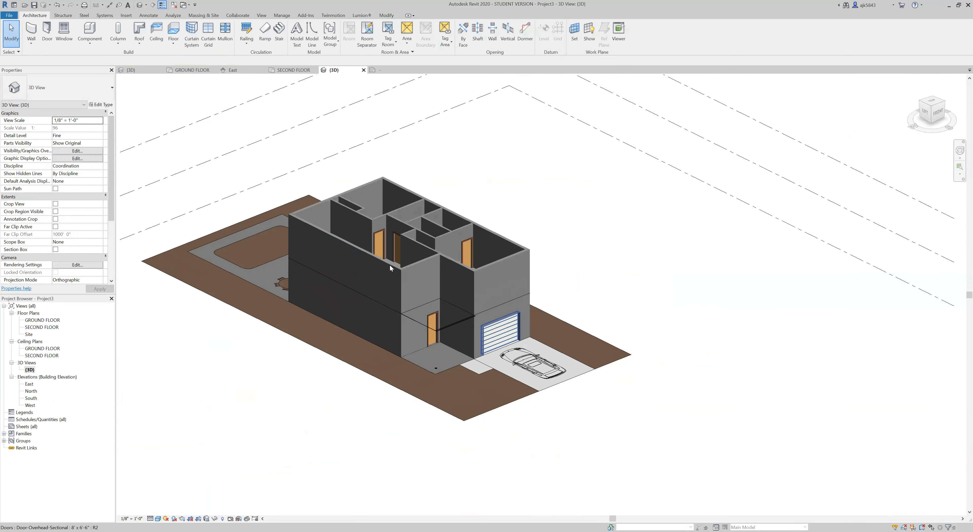
Step: In the second-floor plan, draw room separation lines from the stair wall's end about 4'-3" across and about 5'-5" to the flex space wall's corner
double_click(35, 327)
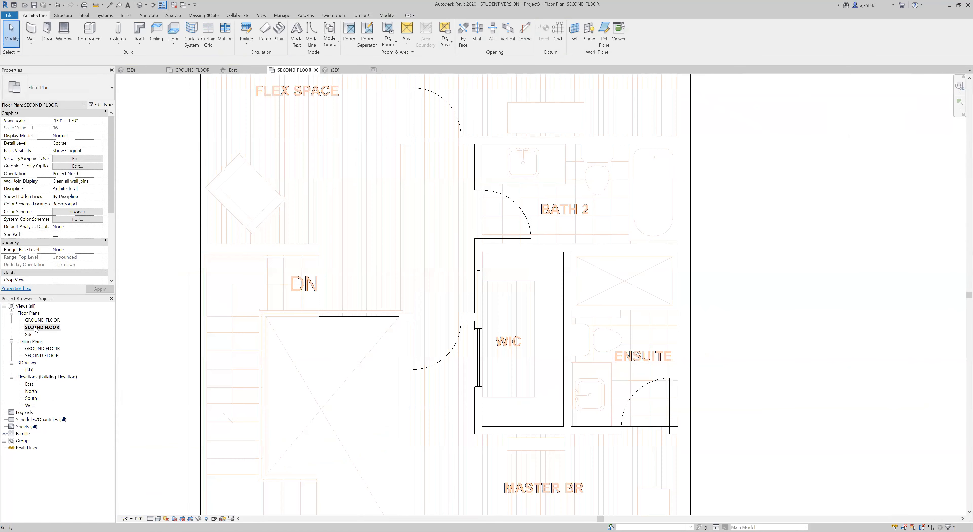
scroll(491, 301, down, 5)
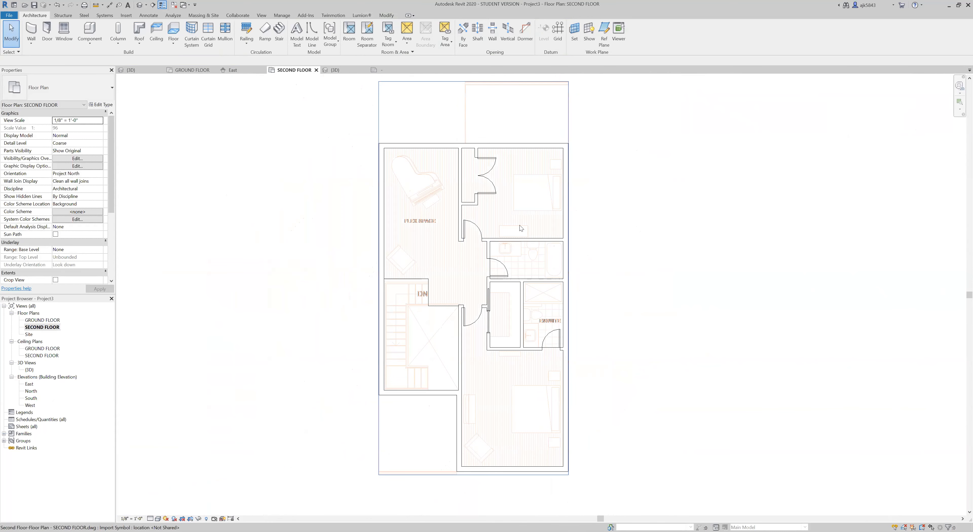
click(366, 34)
scroll(446, 248, up, 3)
scroll(446, 249, up, 3)
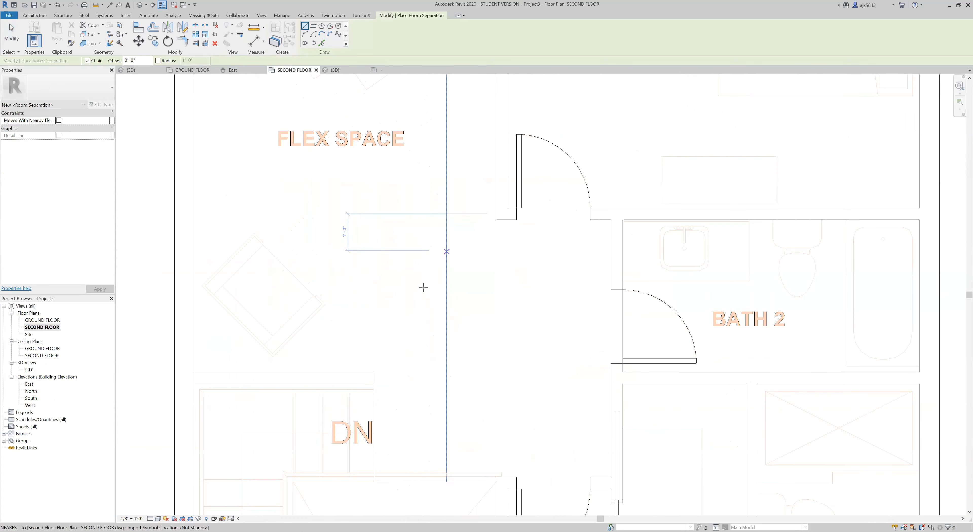
click(385, 371)
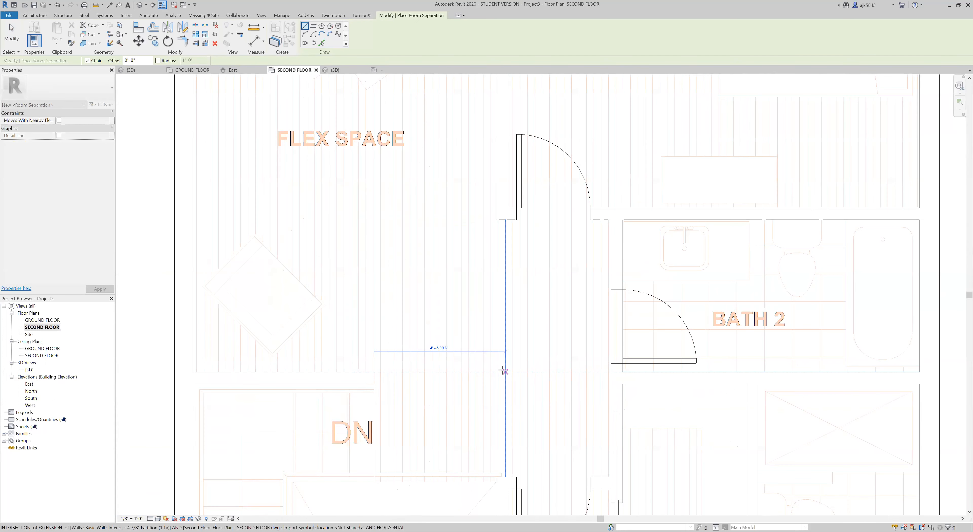
click(498, 372)
click(498, 214)
scroll(499, 241, down, 4)
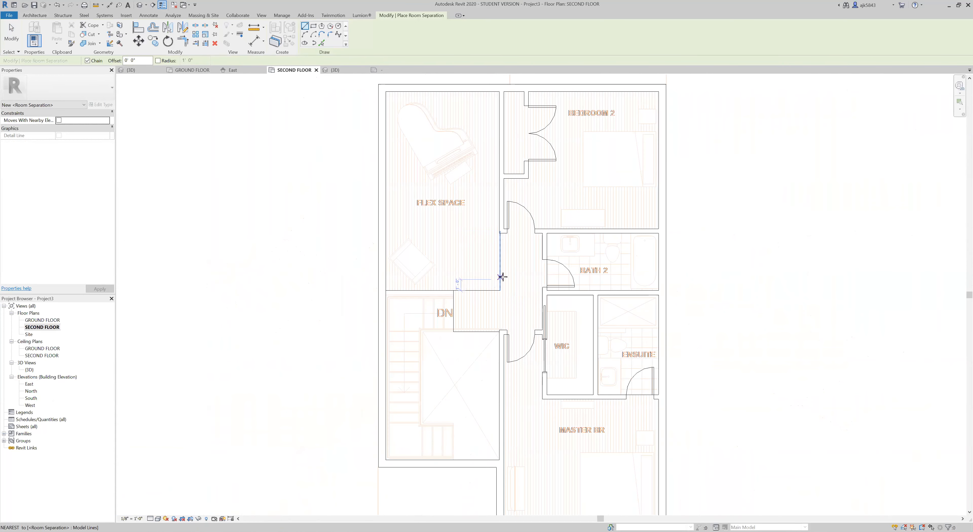
key(Escape)
key(Escape)
Step: Select both room separation lines bounding the flex space and hide their category in the second-floor plan
scroll(504, 249, up, 5)
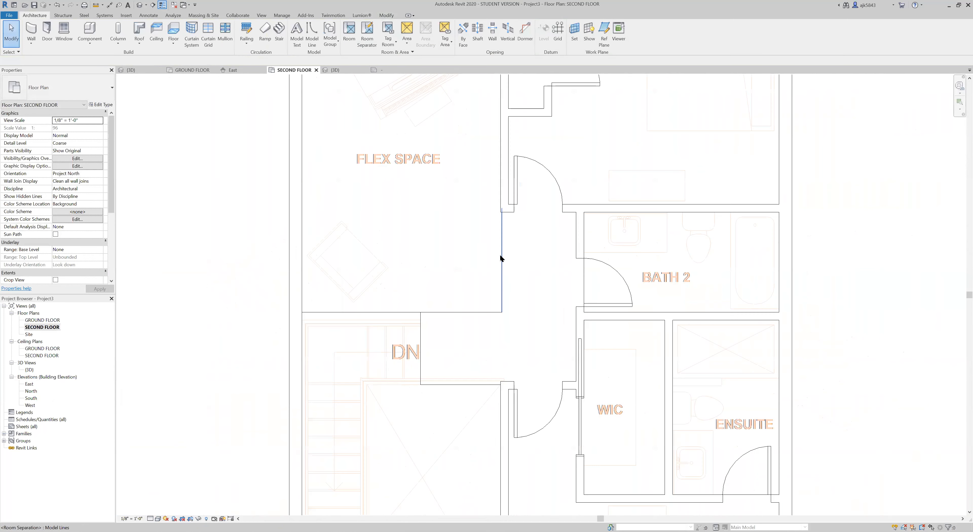
click(506, 227)
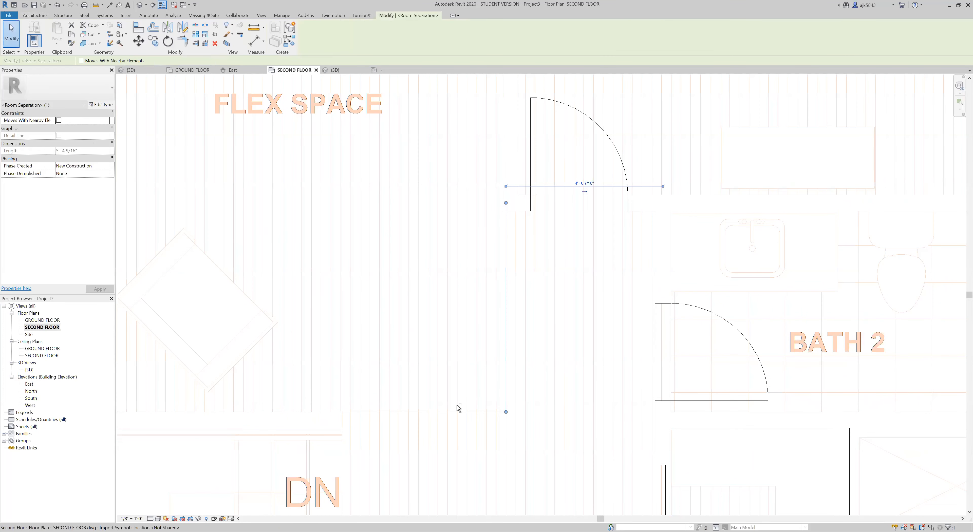
ctrl+click(452, 412)
right_click(453, 411)
mouse_move(491, 290)
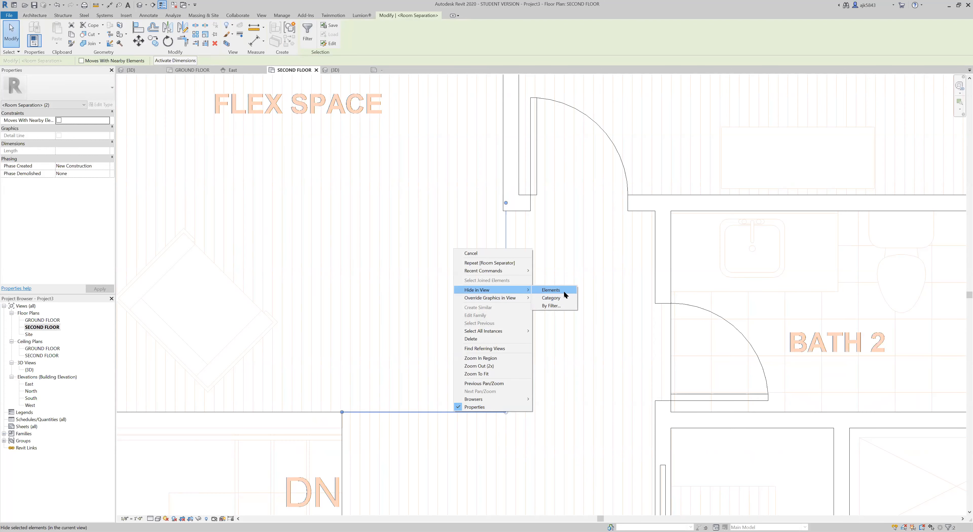
click(551, 298)
Step: Place tagged rooms in the flex space, Bedroom 2, Bath 2, WIC, ensuite and master bedroom
scroll(470, 334, down, 3)
scroll(470, 338, down, 4)
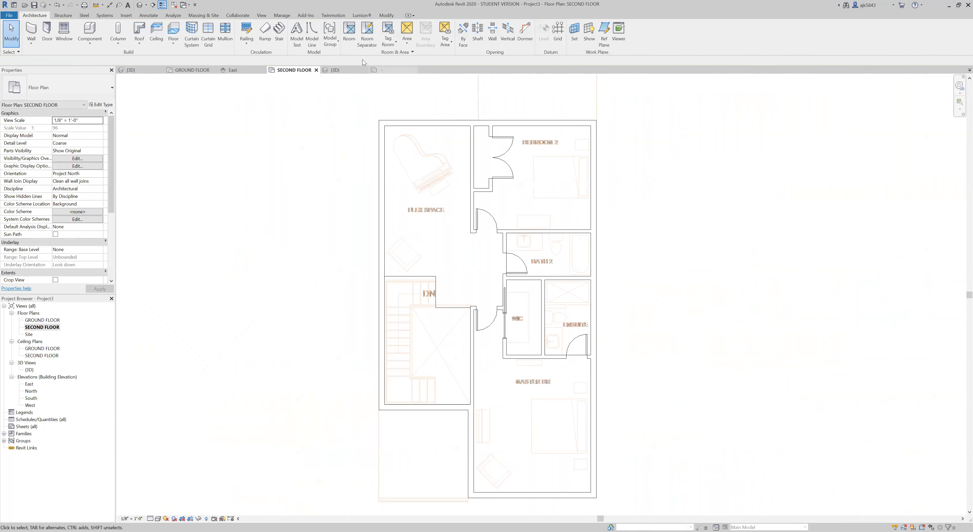
click(351, 34)
click(427, 211)
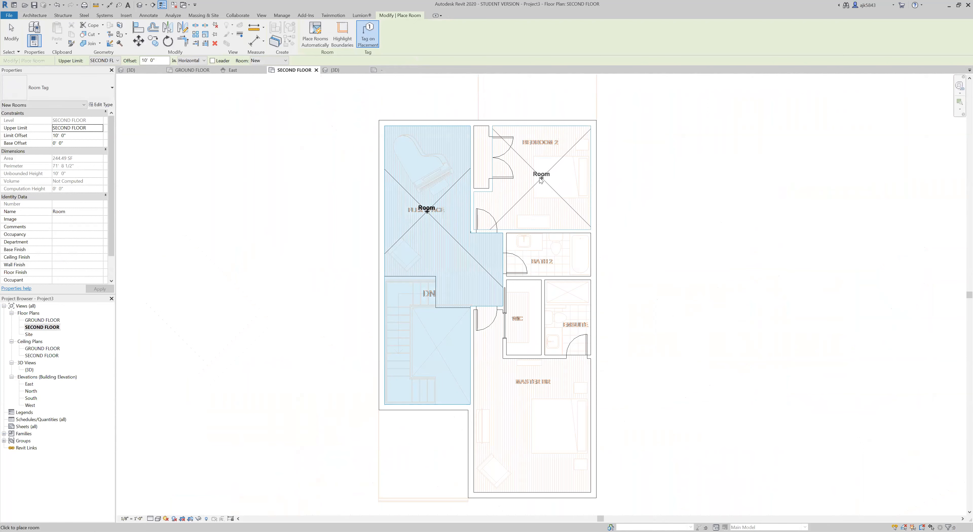
click(543, 176)
click(548, 256)
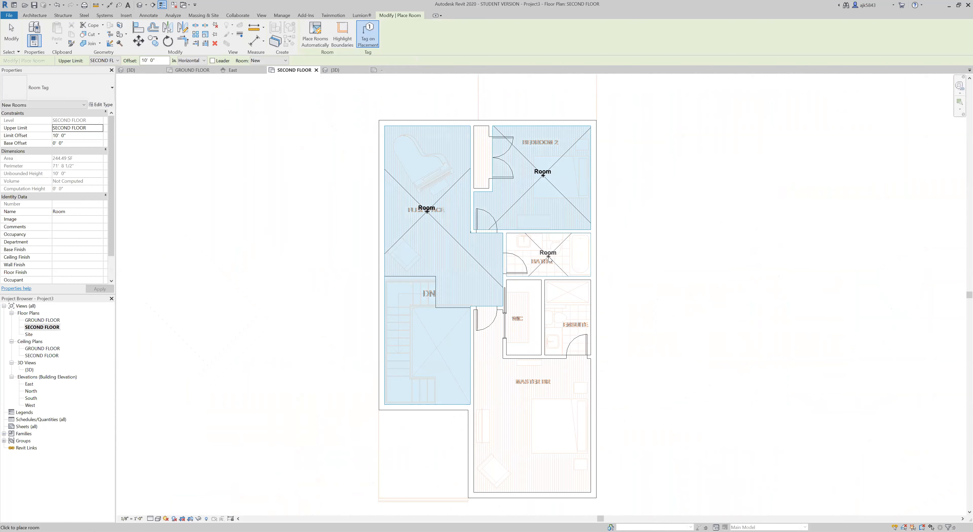
click(523, 319)
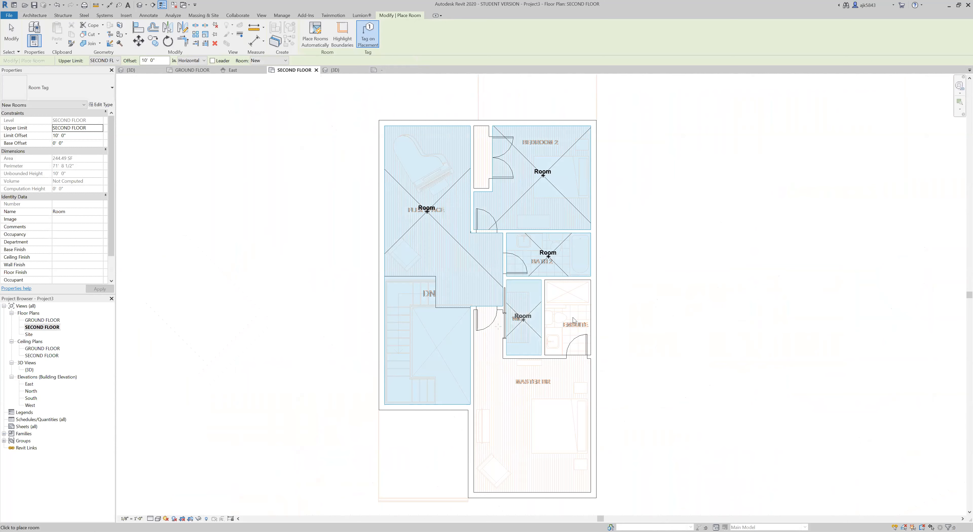
click(532, 382)
key(Escape)
key(Escape)
Step: Inspect the extent of the room placed in the flex space around the hall and stair opening
scroll(445, 225, up, 3)
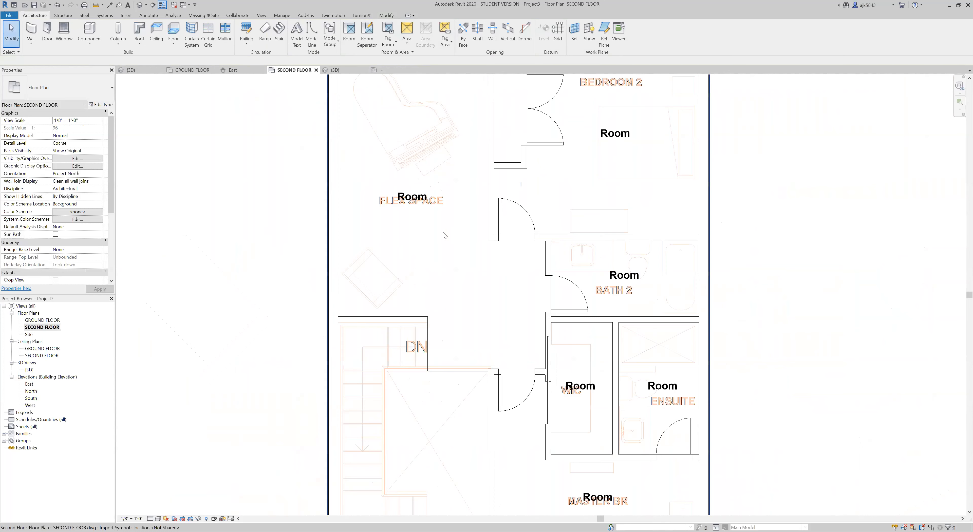
click(443, 232)
scroll(472, 255, down, 2)
scroll(472, 255, up, 2)
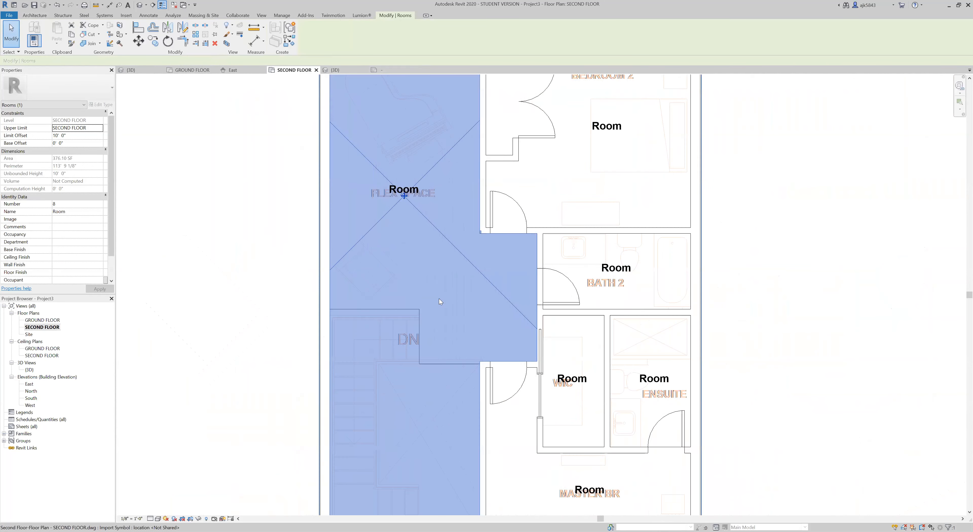
scroll(410, 228, up, 2)
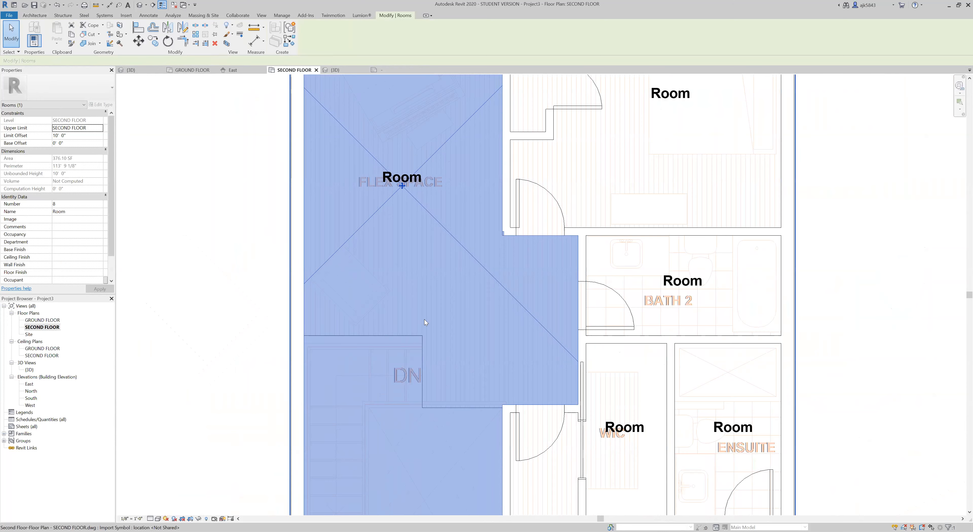
key(Escape)
Step: In the 3D view, detach the ground-floor partition at the stair opening's flex-space edge from the second-floor floor above it
double_click(29, 371)
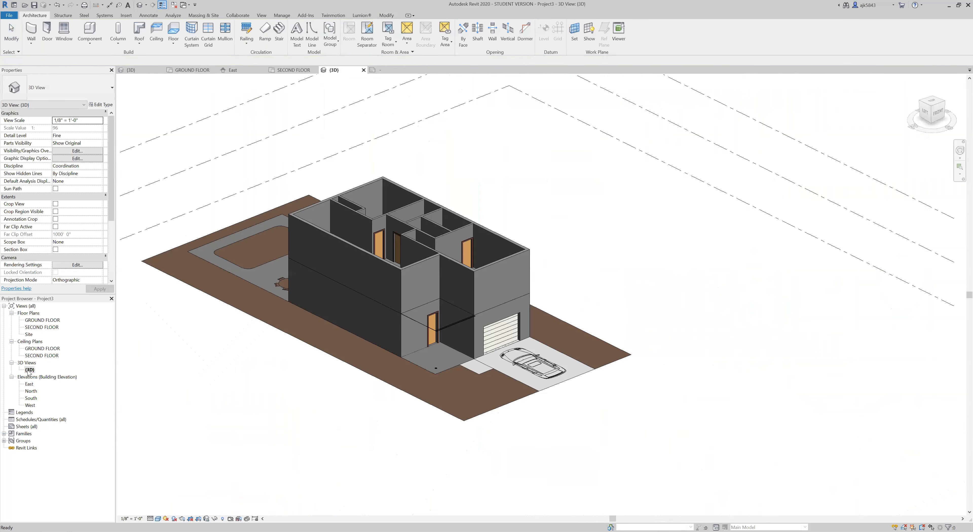
shift+middle_drag(647, 332, 467, 203)
scroll(466, 199, up, 6)
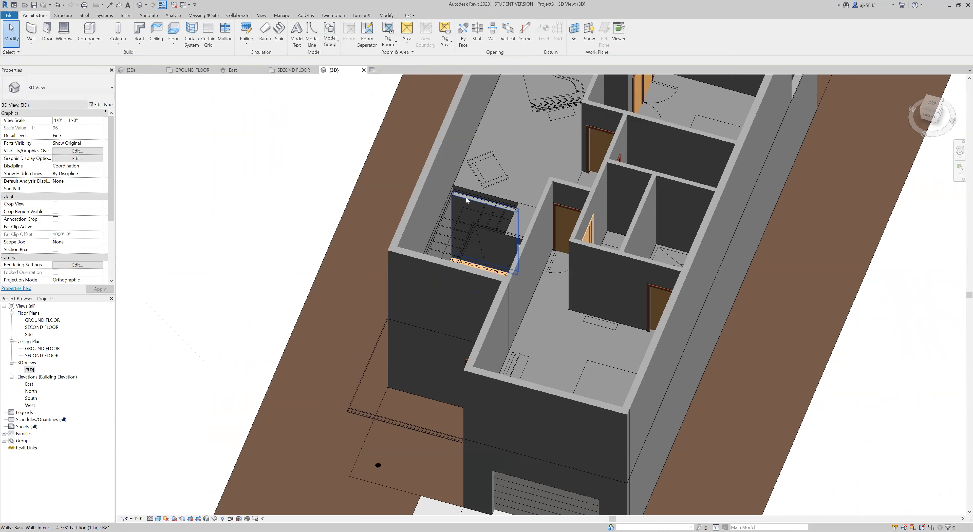
click(451, 198)
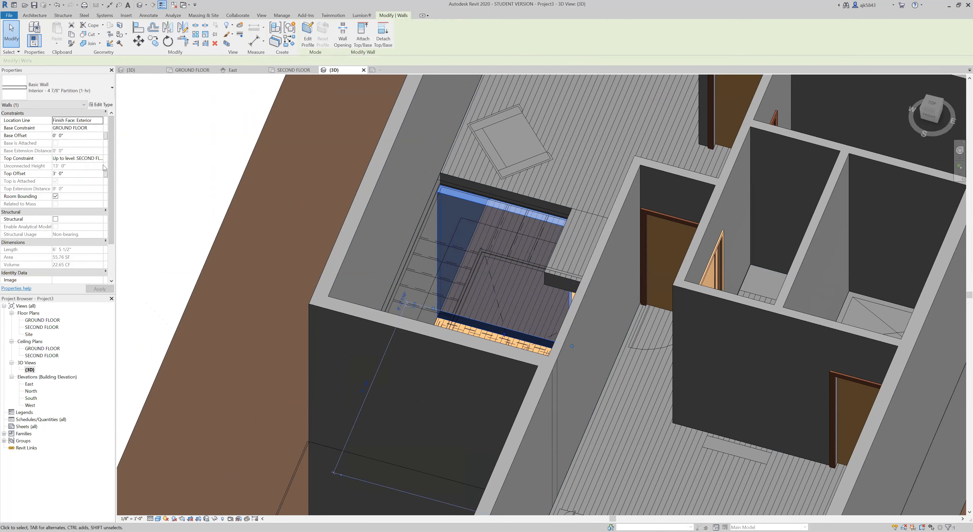
click(383, 38)
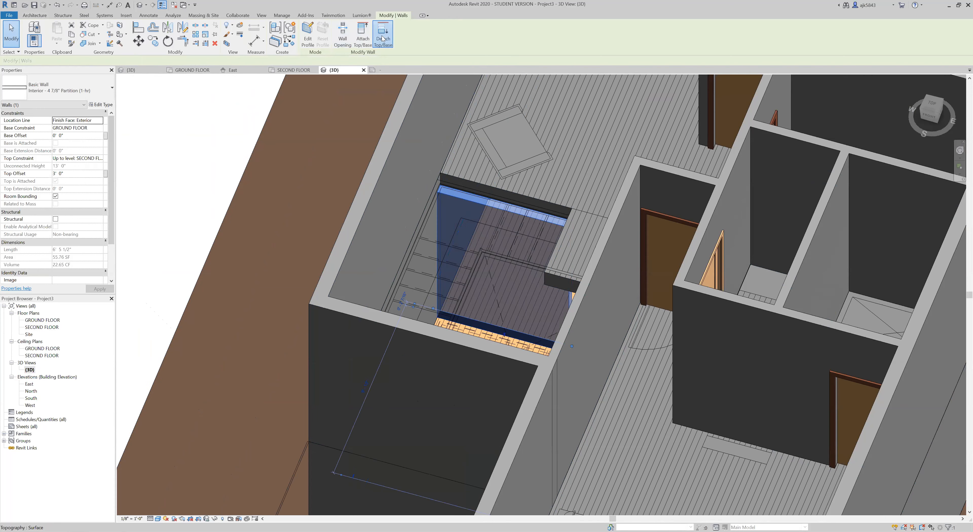
click(467, 179)
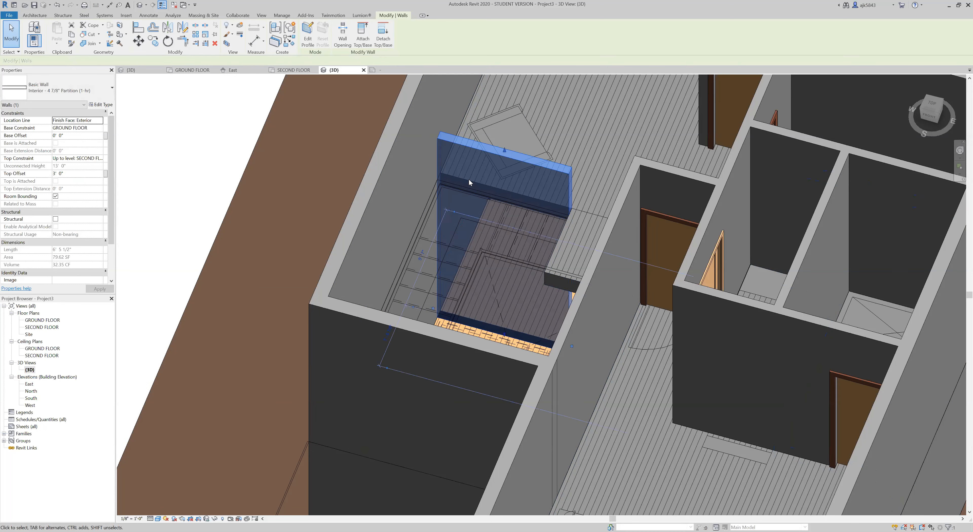
key(Escape)
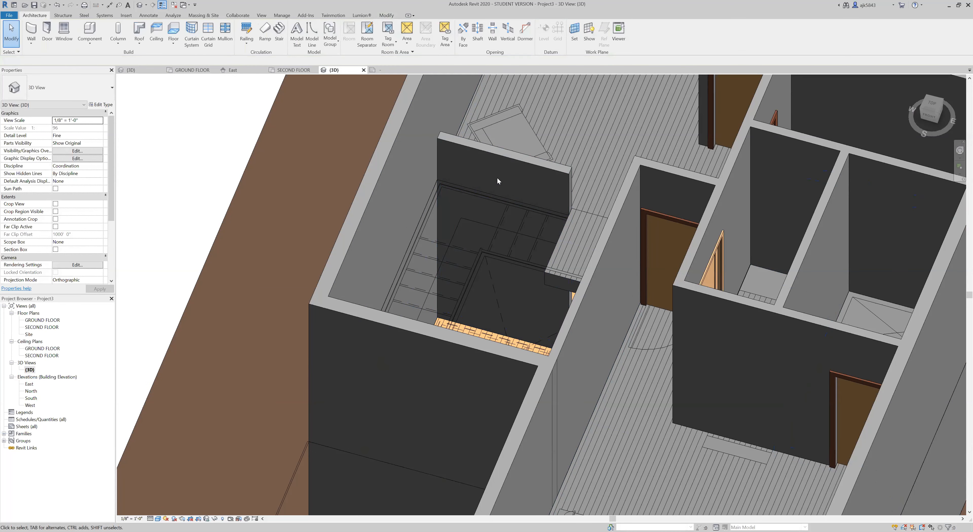
scroll(521, 169, up, 5)
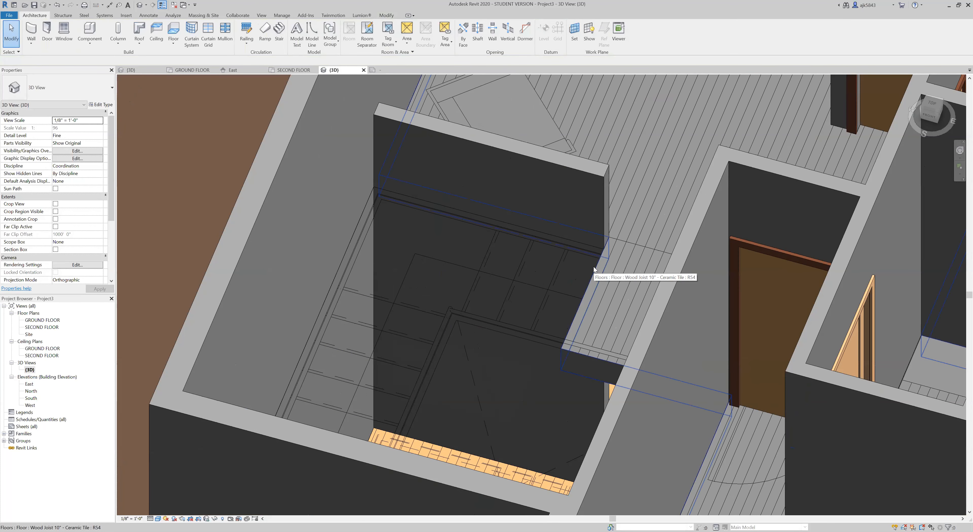
scroll(594, 267, down, 3)
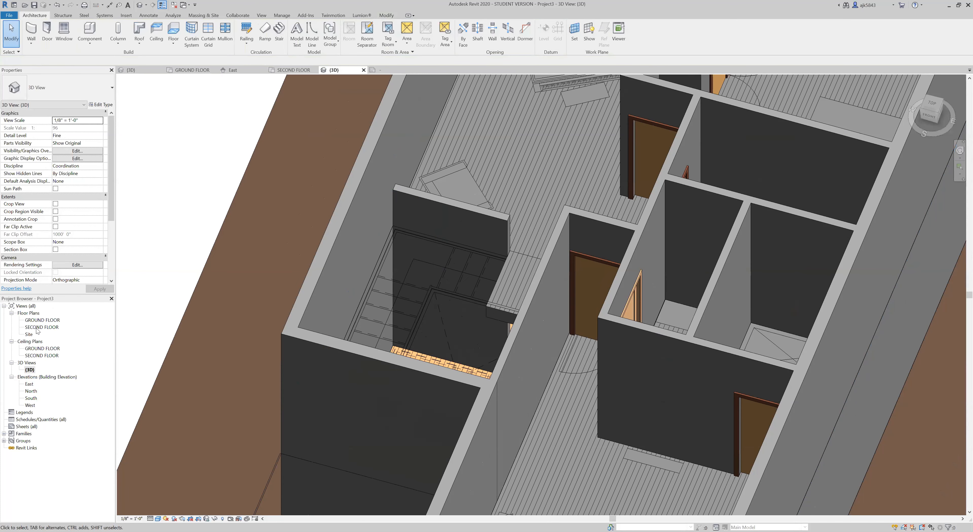
Step: Return to the second-floor plan and check the flex space room's boundary again
double_click(37, 328)
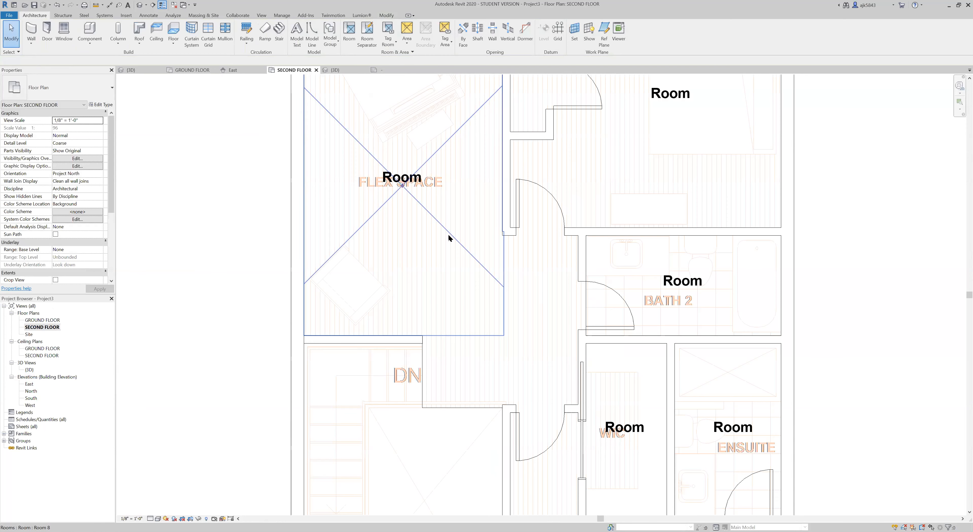
click(449, 234)
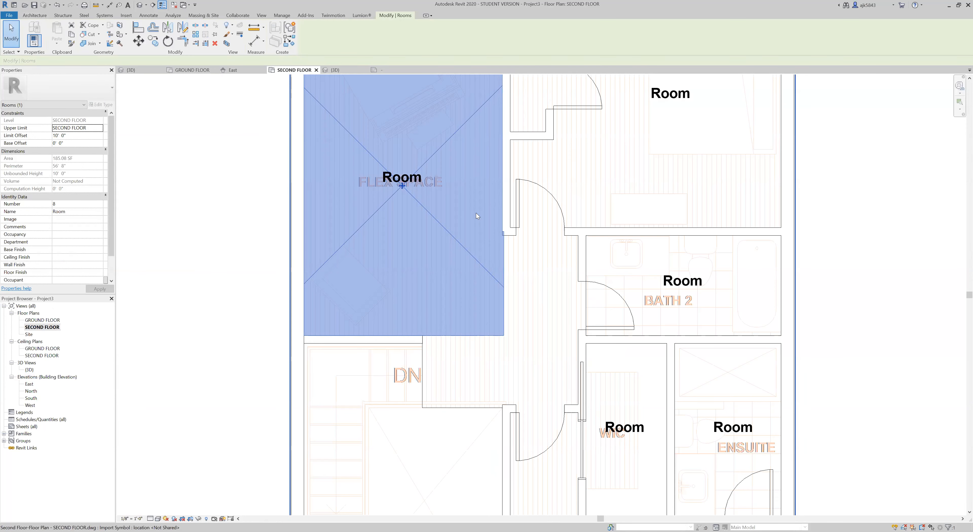
scroll(408, 263, down, 2)
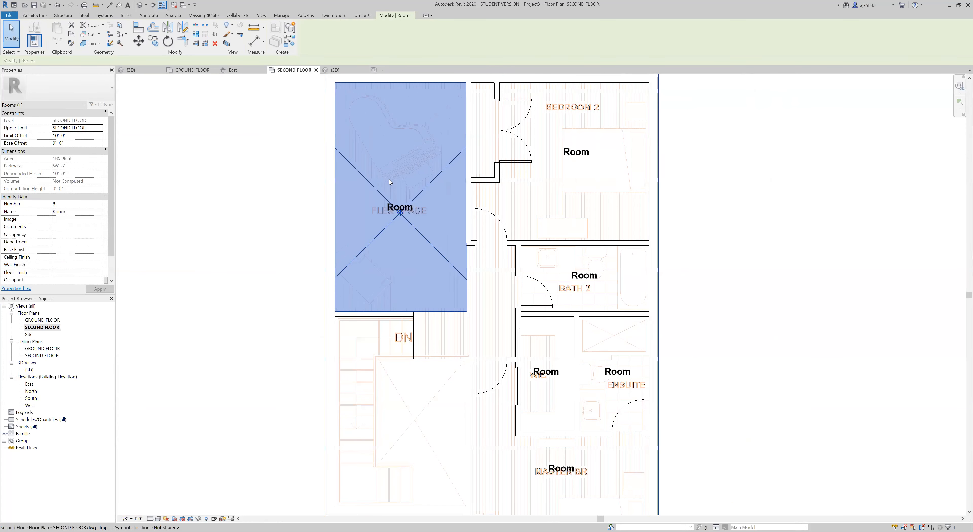
key(Escape)
Step: Name the flex space room FLEX SPACE and move its tag over the drawing's matching label
scroll(378, 131, up, 4)
double_click(425, 266)
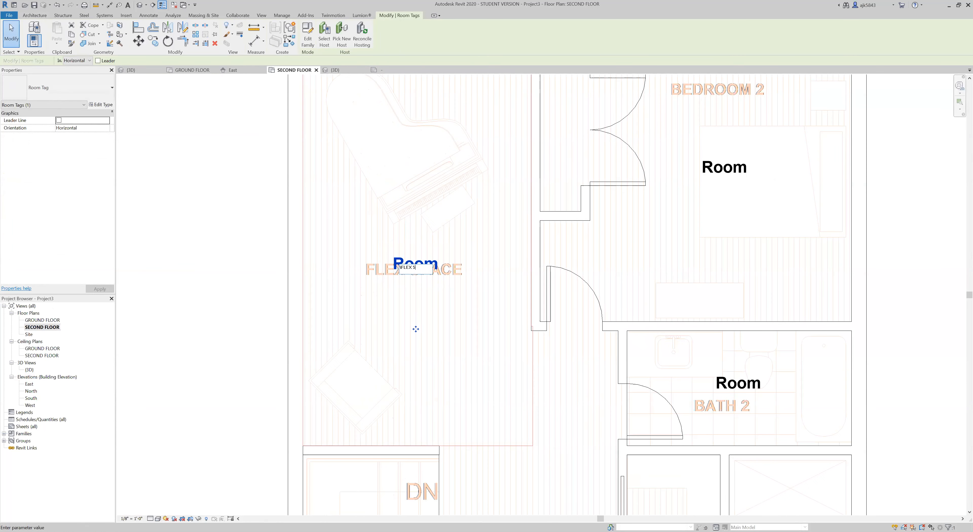
text(\FLEX SPACE)
key(Return)
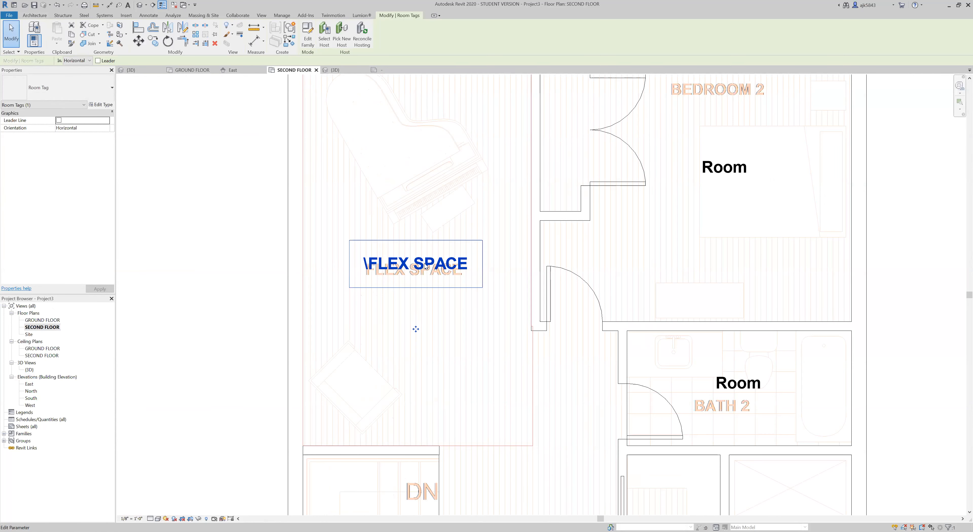
click(394, 268)
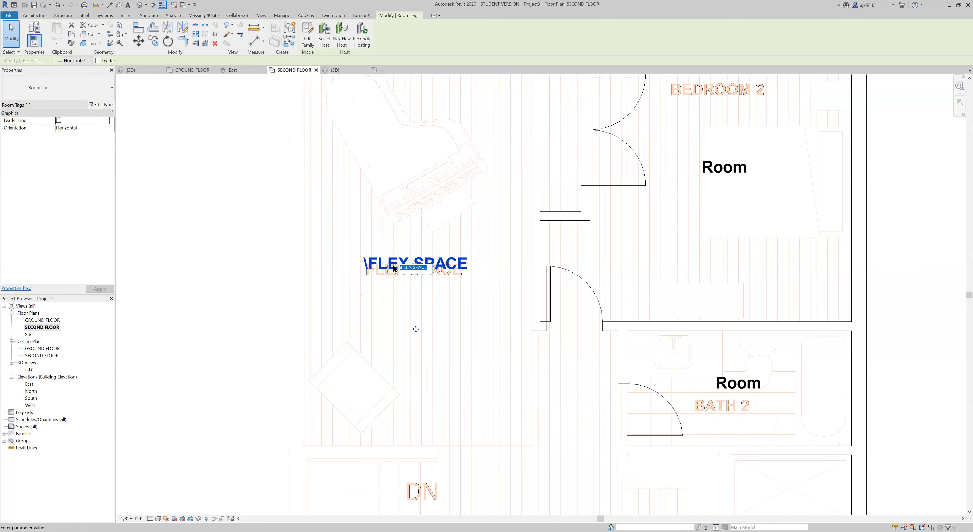
key(Return)
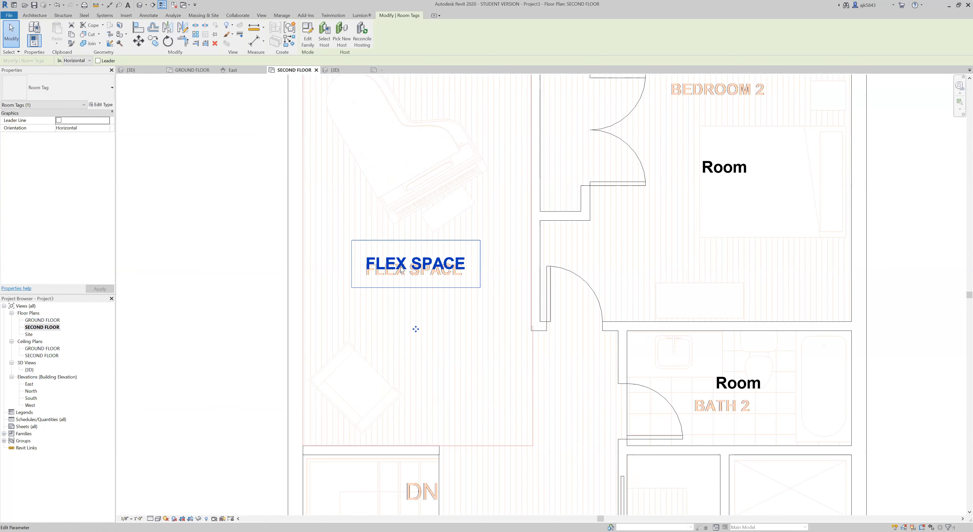
click(415, 322)
Step: Name the room beside the double-door closet BEDROOM 2 and move its tag toward the drawing's label
scroll(416, 325, down, 3)
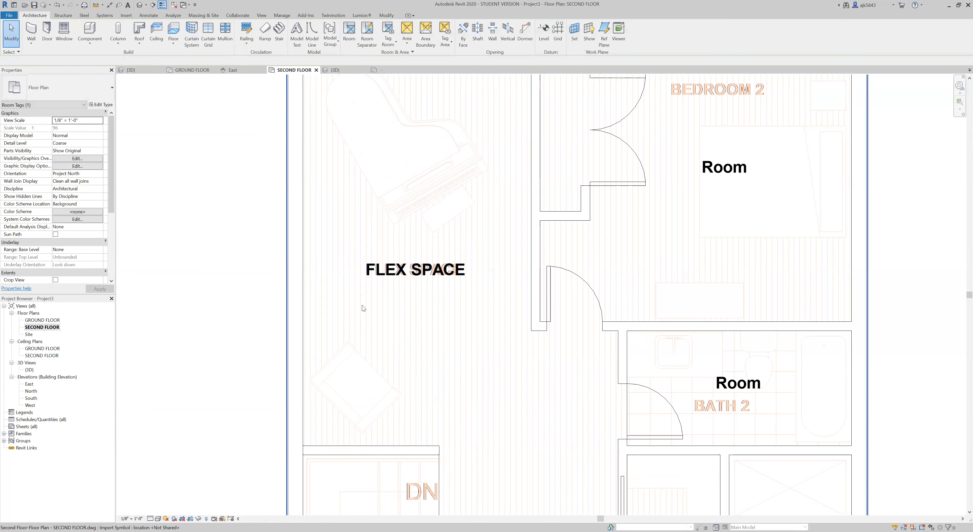
scroll(570, 192, up, 3)
double_click(566, 268)
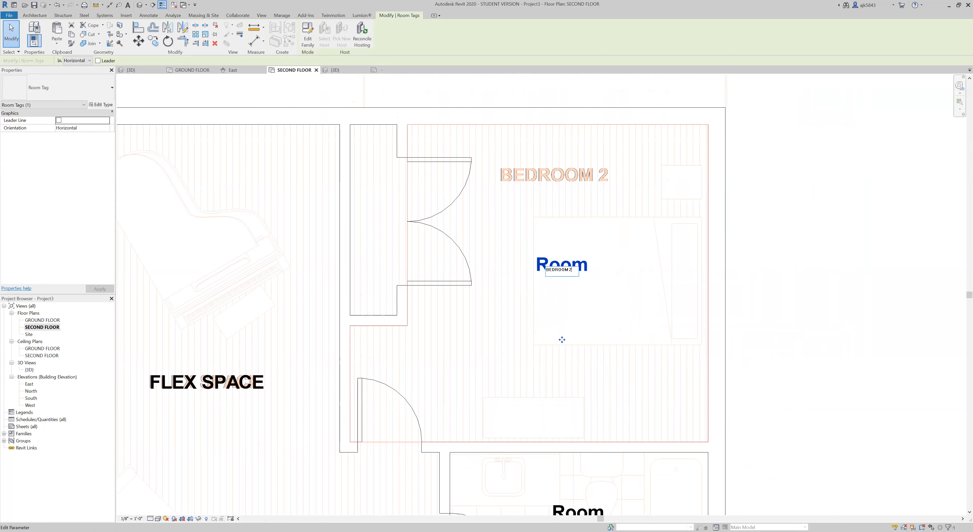
key(Return)
mouse_move(561, 266)
mouse_down()
mouse_move(558, 274)
mouse_move(554, 251)
mouse_up()
Step: Name the bathroom below Bedroom 2 as BATH 2 through its room tag
scroll(521, 225, down, 2)
middle_drag(585, 248, 580, 50)
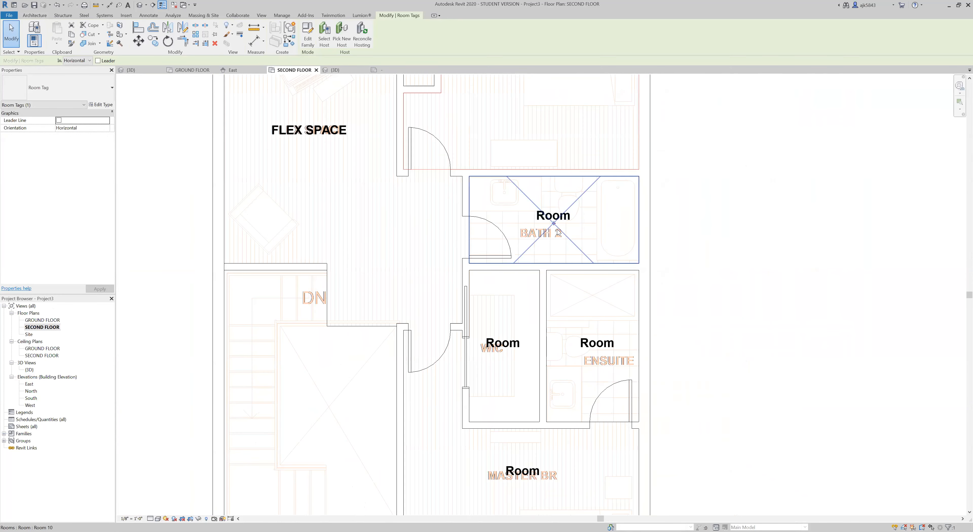
scroll(558, 227, up, 3)
double_click(554, 201)
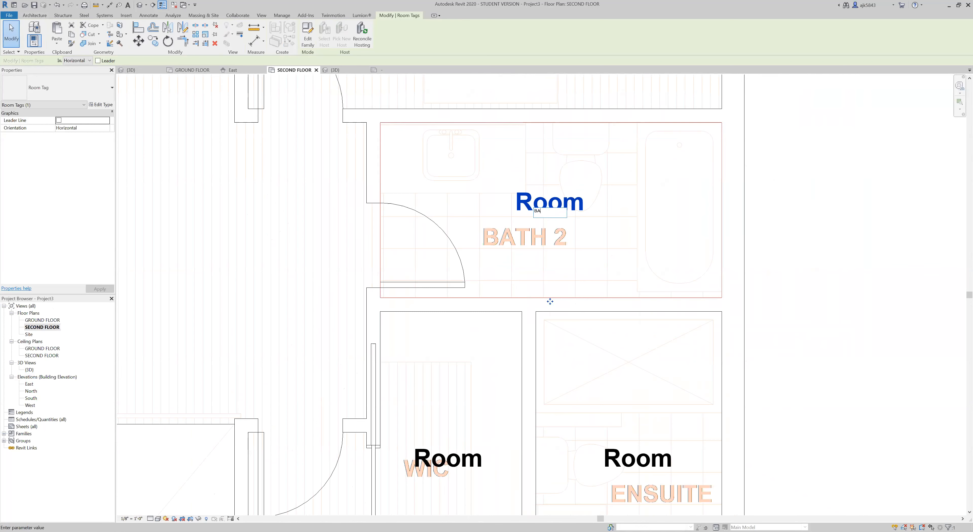
key(Return)
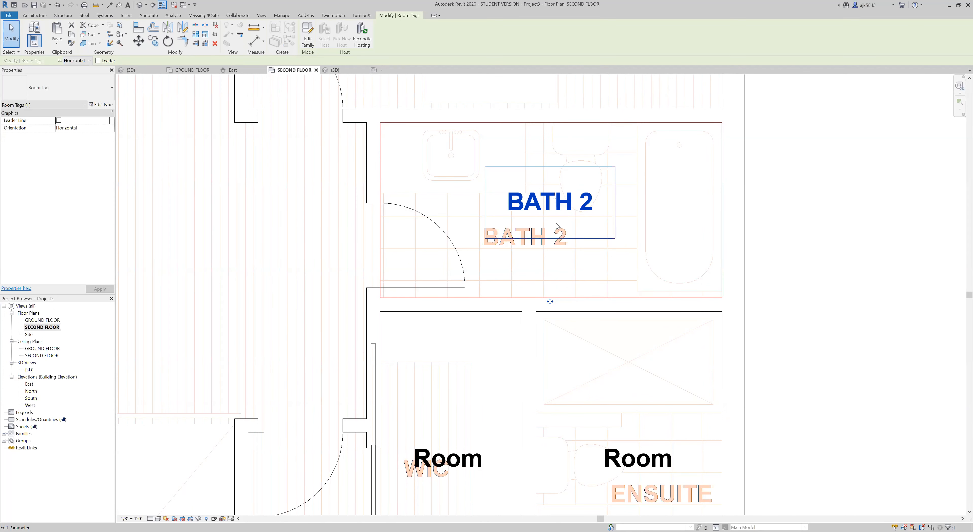
Step: Move the BATH 2 room tag over the drawing's matching label
drag(556, 226, 531, 261)
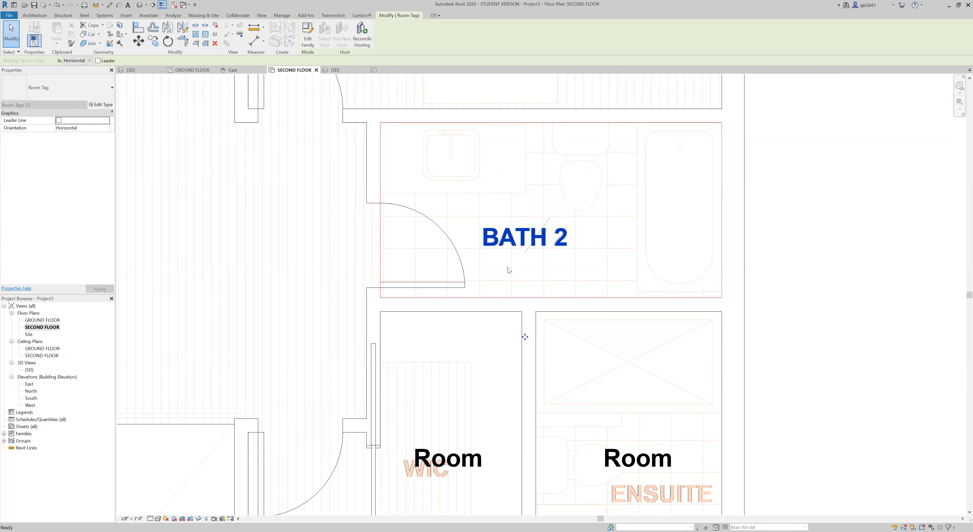
click(508, 270)
Step: Name the walk-in closet below Bath 2 WIC and move its tag over the drawing's matching label
scroll(489, 208, down, 4)
scroll(466, 243, up, 3)
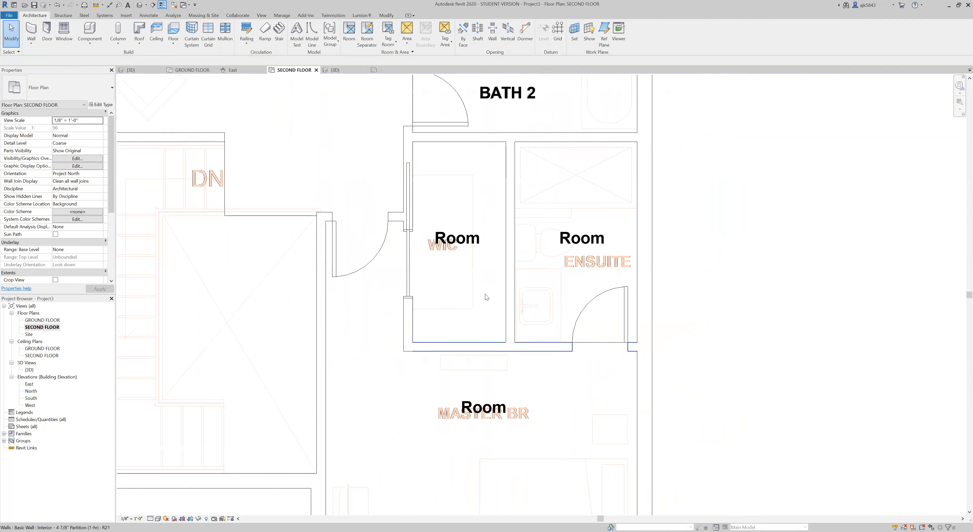
double_click(465, 244)
text(WIC)
key(Return)
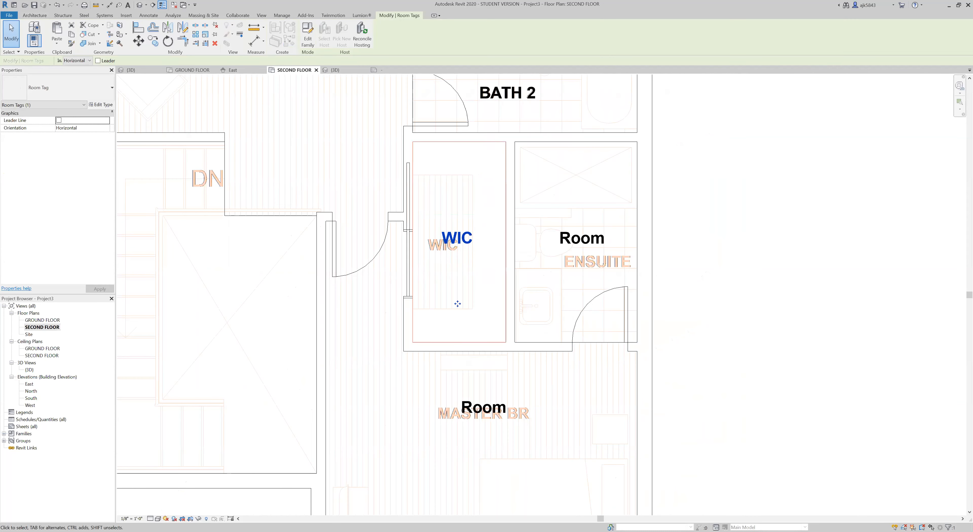
scroll(458, 304, up, 2)
drag(439, 339, 434, 330)
Step: Name the bathroom beside the walk-in closet ENSUITE and move its tag over the drawing's matching label
click(640, 227)
click(639, 226)
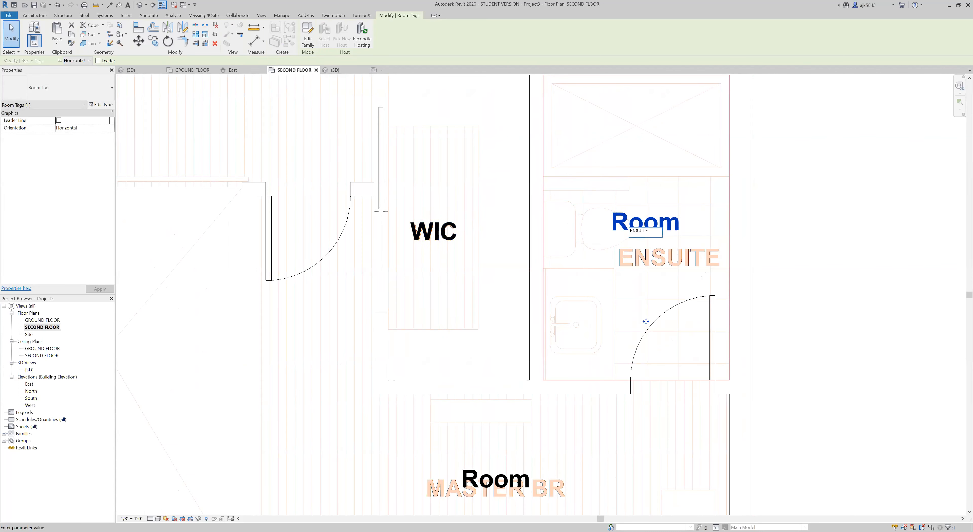
text(ENSUITE)
key(Return)
drag(653, 324, 667, 356)
scroll(553, 210, down, 3)
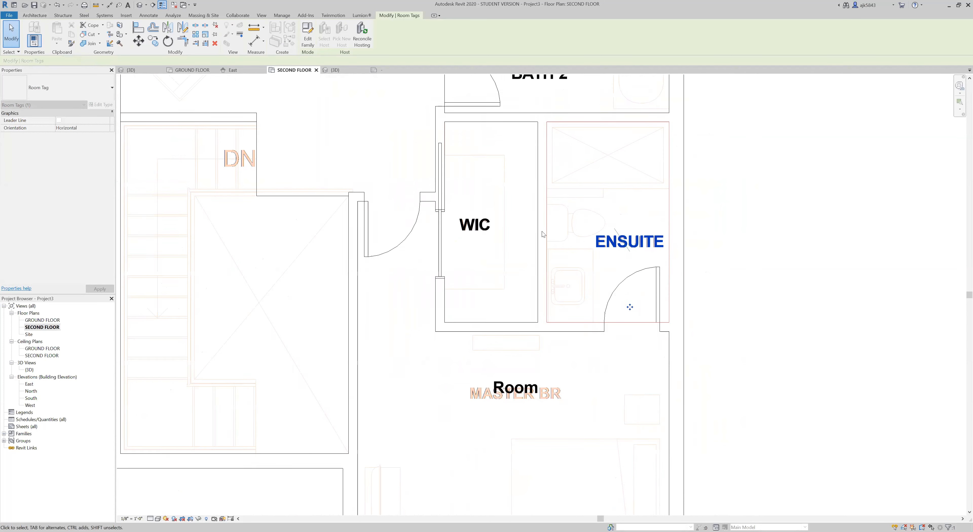
Step: Name the large bedroom below the closet and ensuite MASTER BR and align its tag with the drawing's label
scroll(532, 362, up, 4)
double_click(526, 345)
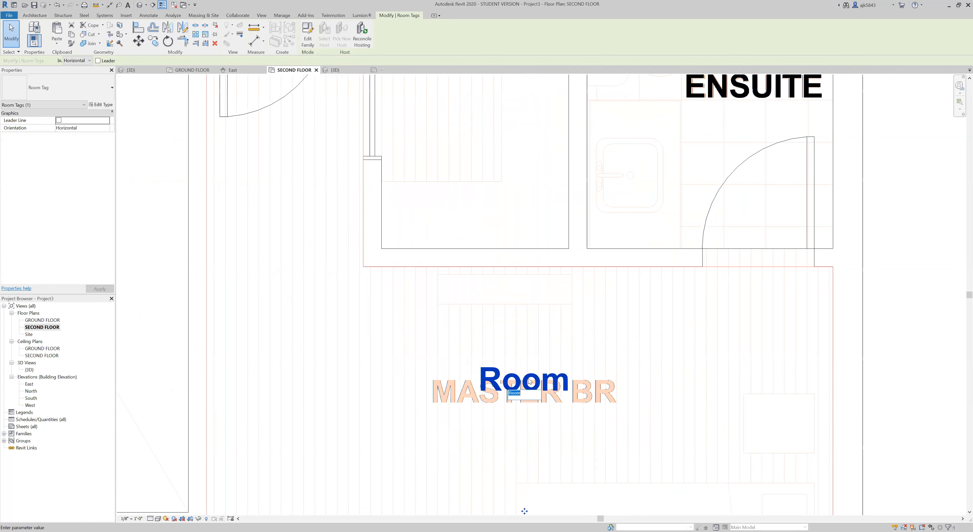
text(MASTER BR)
key(Return)
drag(524, 510, 524, 516)
key(Escape)
scroll(516, 345, down, 5)
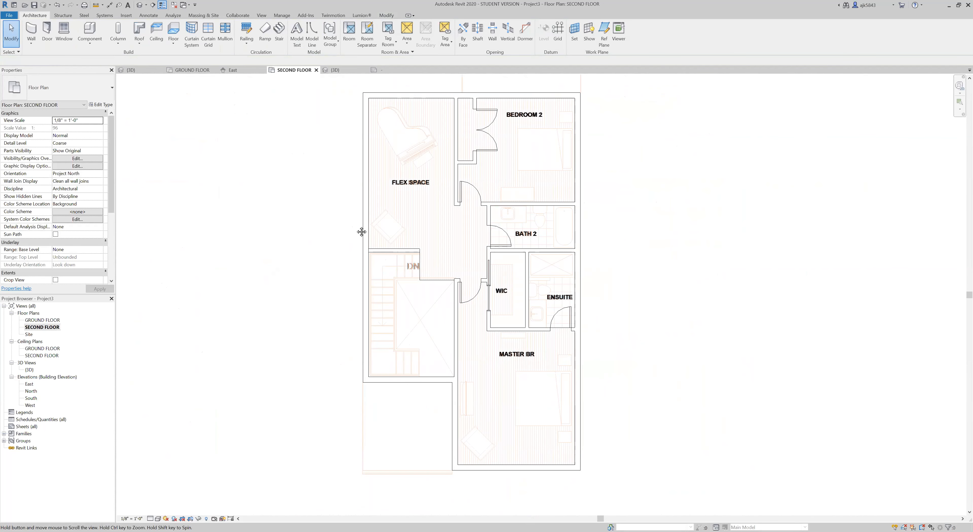
middle_drag(352, 227, 374, 247)
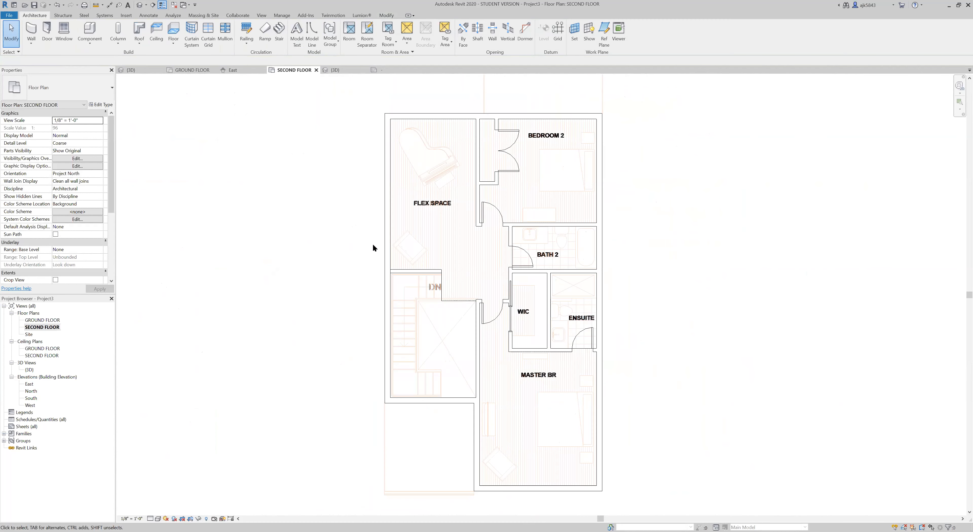
Step: Open the GROUND FLOOR plan at the drawn staircase beside the foyer
scroll(402, 358, up, 4)
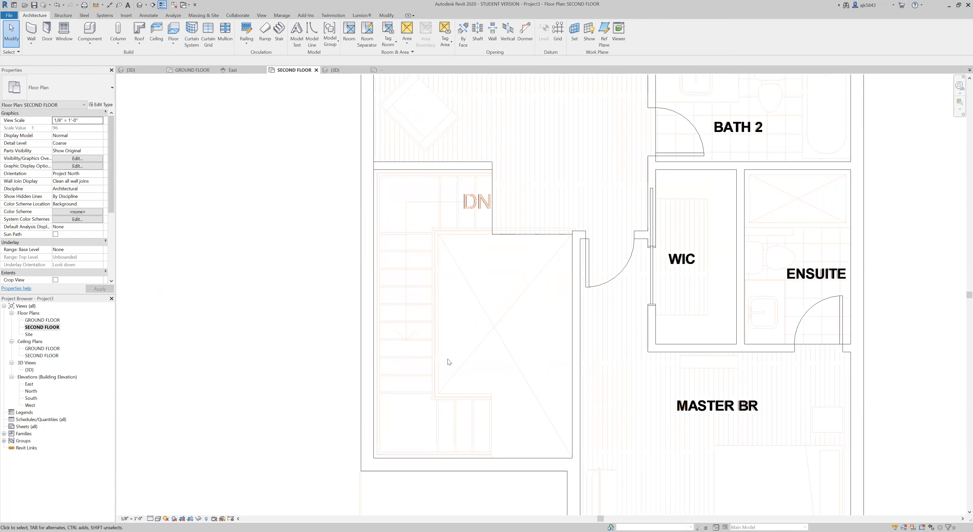
scroll(448, 361, up, 1)
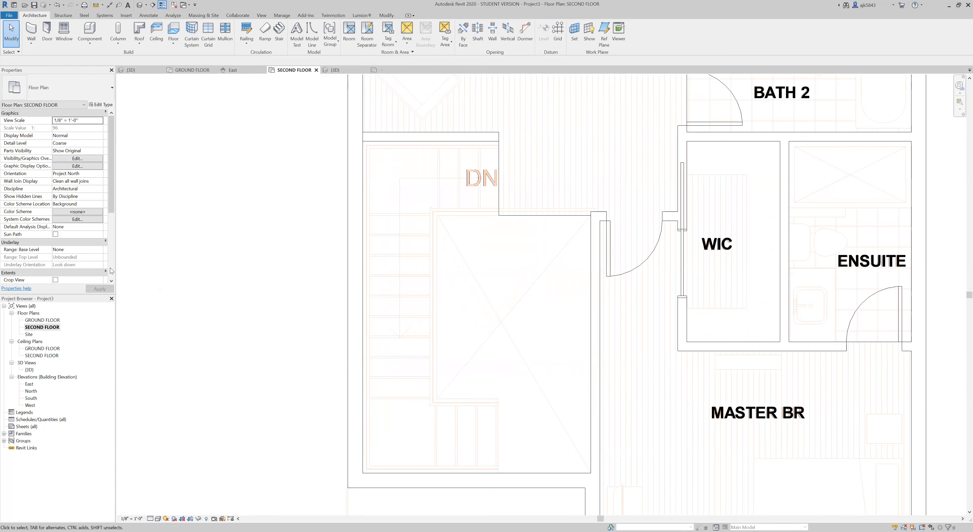
double_click(44, 321)
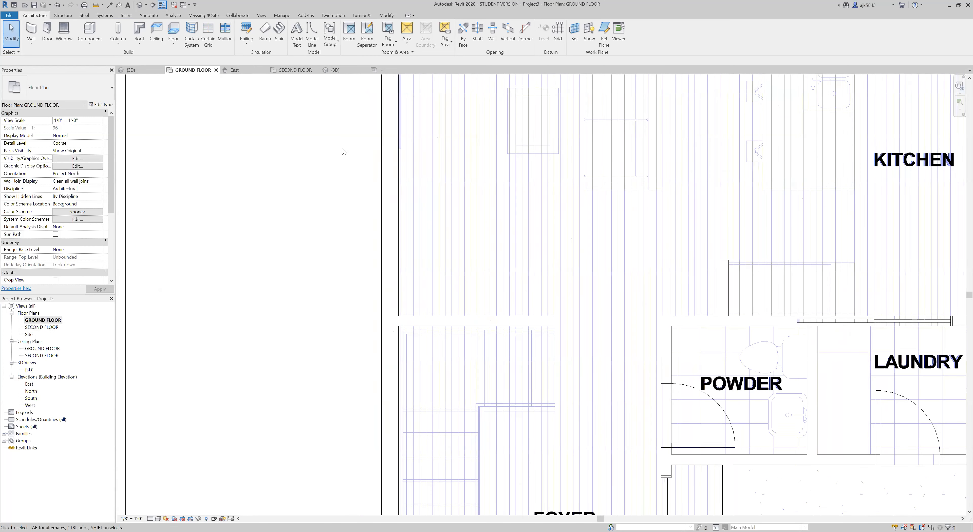
scroll(376, 349, up, 4)
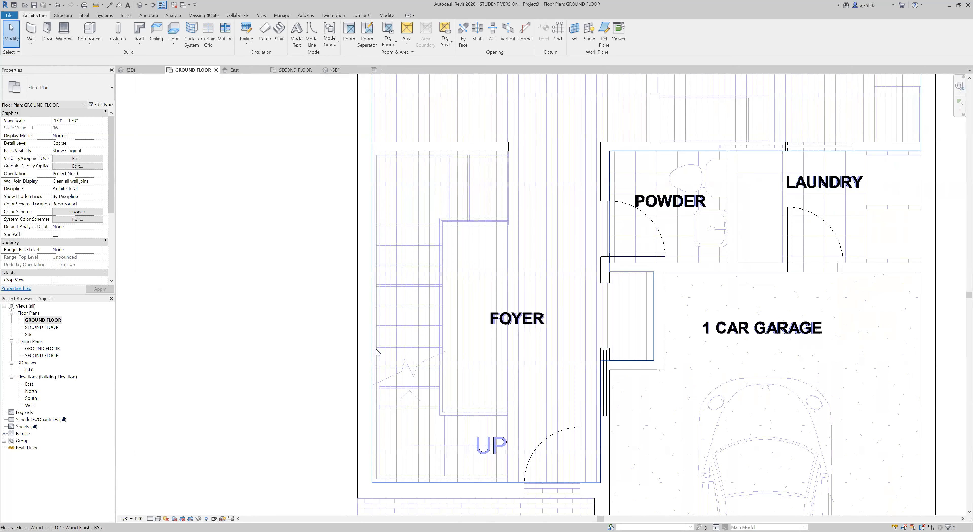
scroll(482, 419, up, 1)
scroll(460, 382, down, 1)
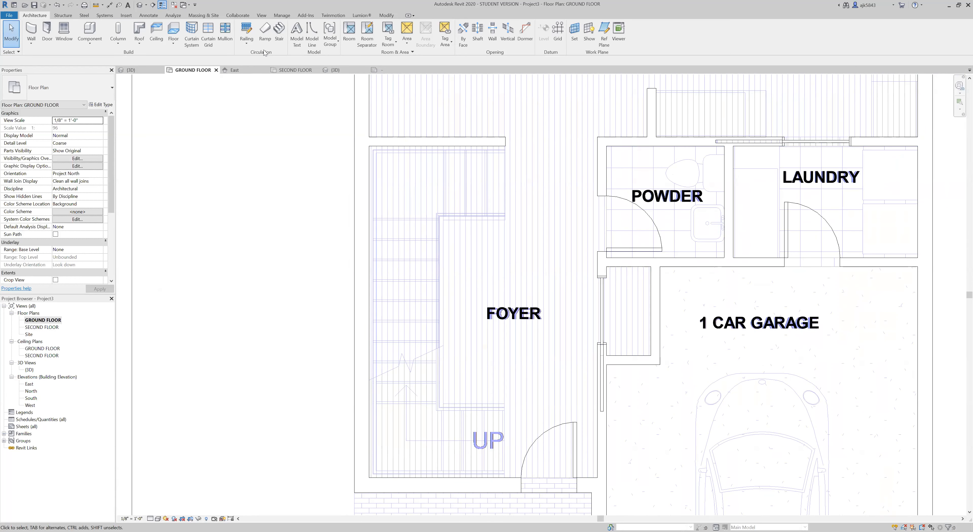
Step: Start a component stair run in the foyer with the Assembled Stair type 7" max riser 11" tread
click(279, 35)
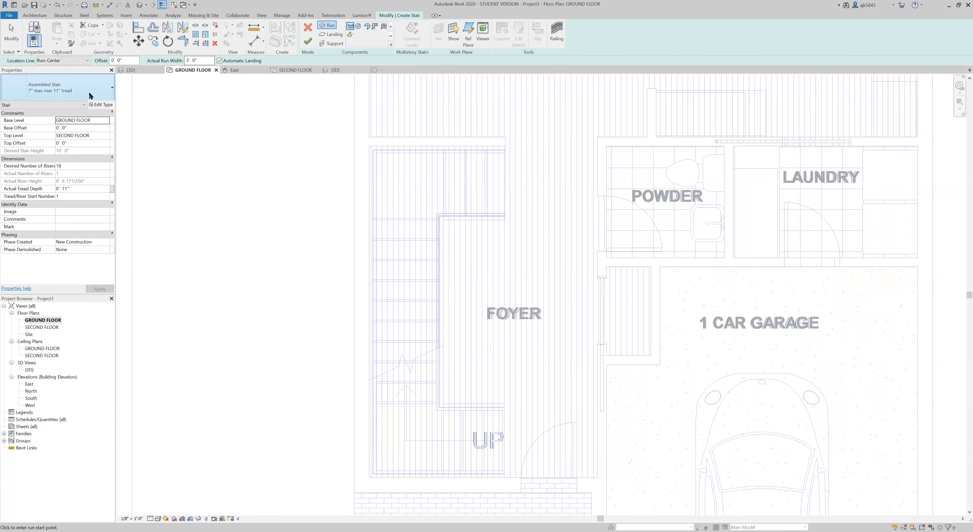
click(89, 96)
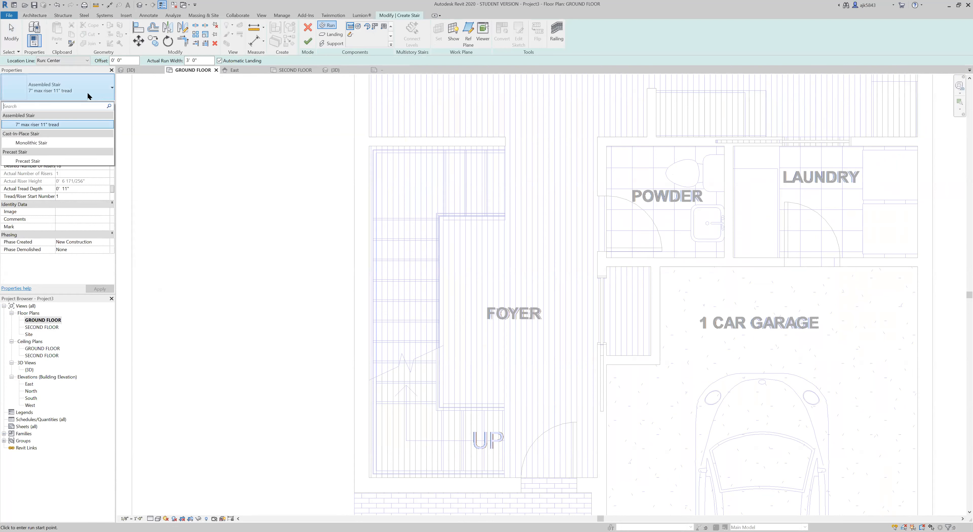
click(87, 92)
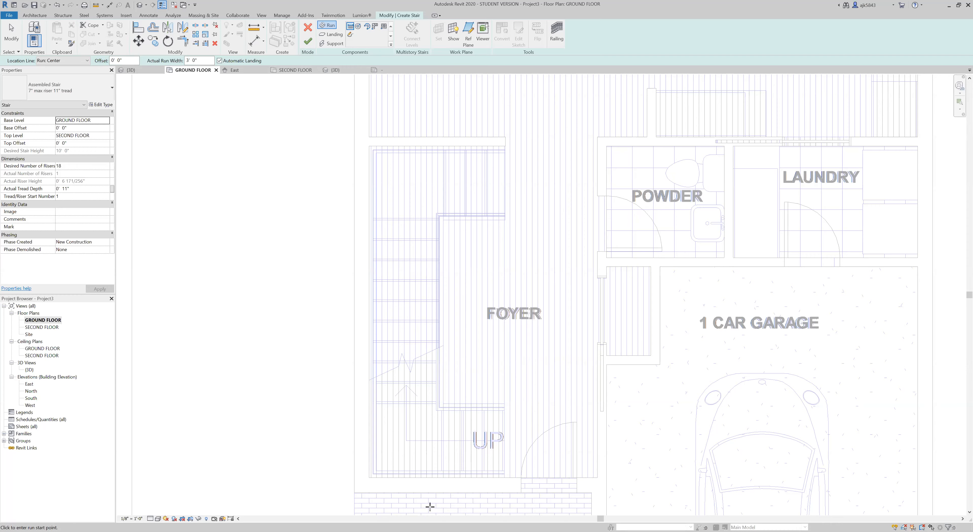
scroll(430, 506, up, 3)
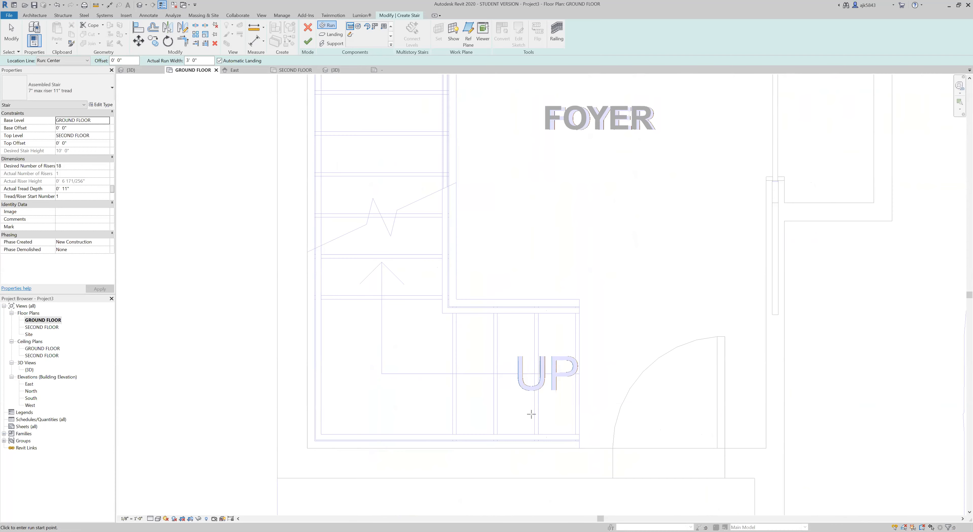
Step: Draw the stair's first run of three treads, about 2'-9" long, westward from the lower riser line beside the foyer
click(579, 374)
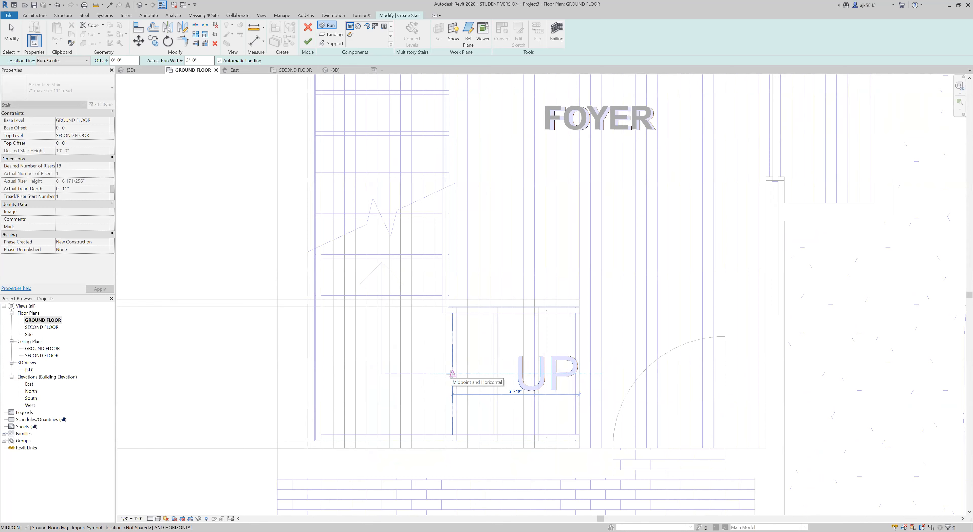
click(451, 374)
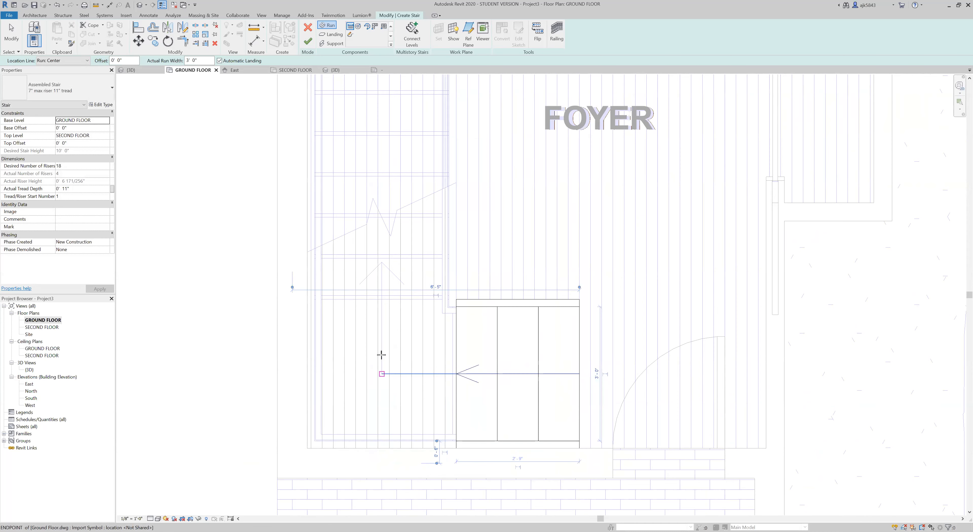
Step: Draw the second stair run northward along the west wall, from the midpoint of the flight's first riser line to its last
scroll(382, 325, down, 1)
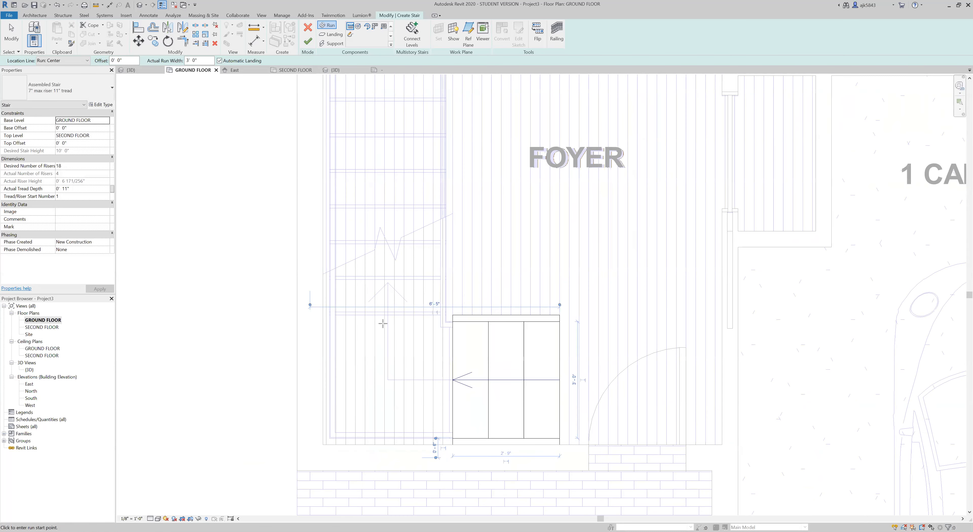
scroll(355, 266, up, 1)
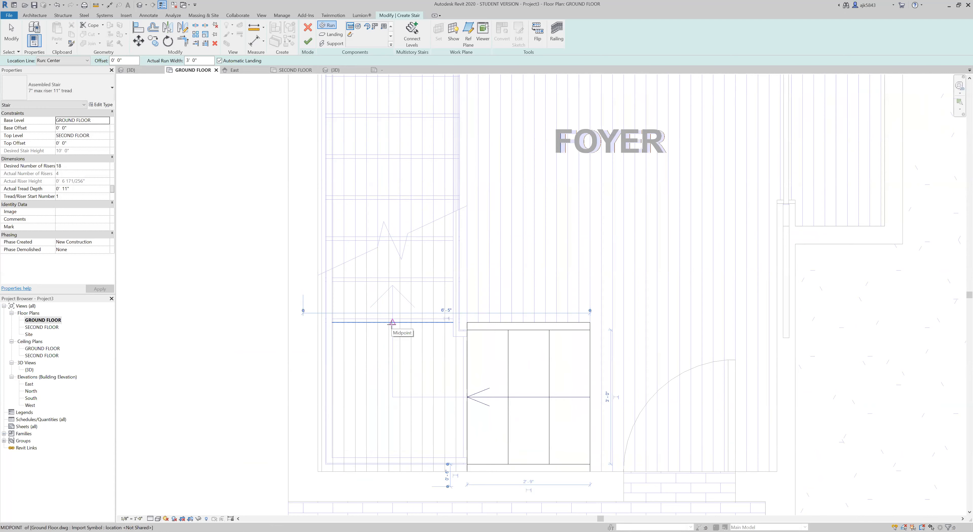
click(392, 322)
scroll(408, 352, down, 3)
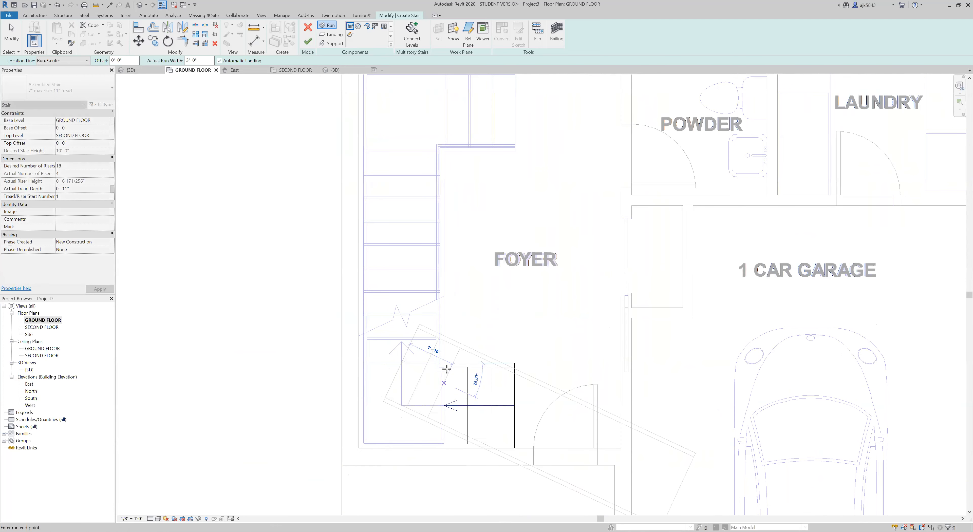
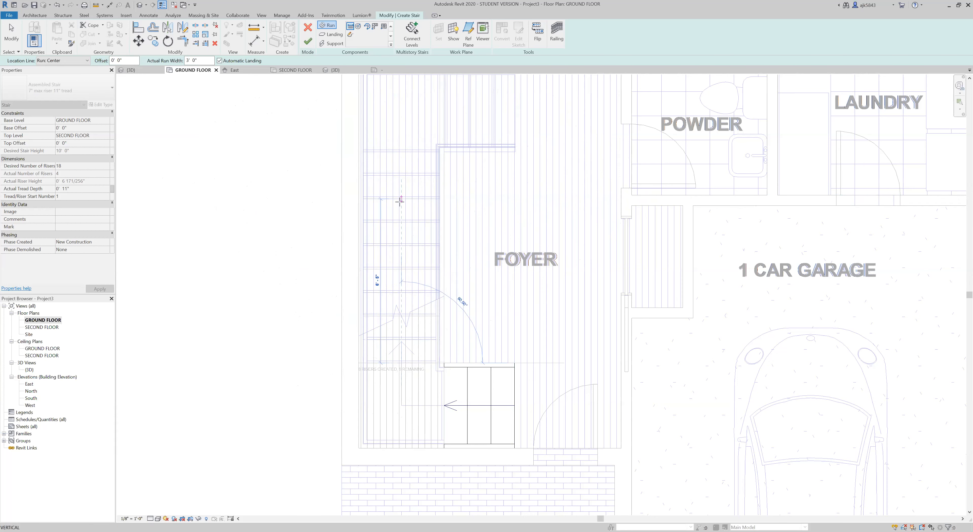
scroll(400, 201, up, 1)
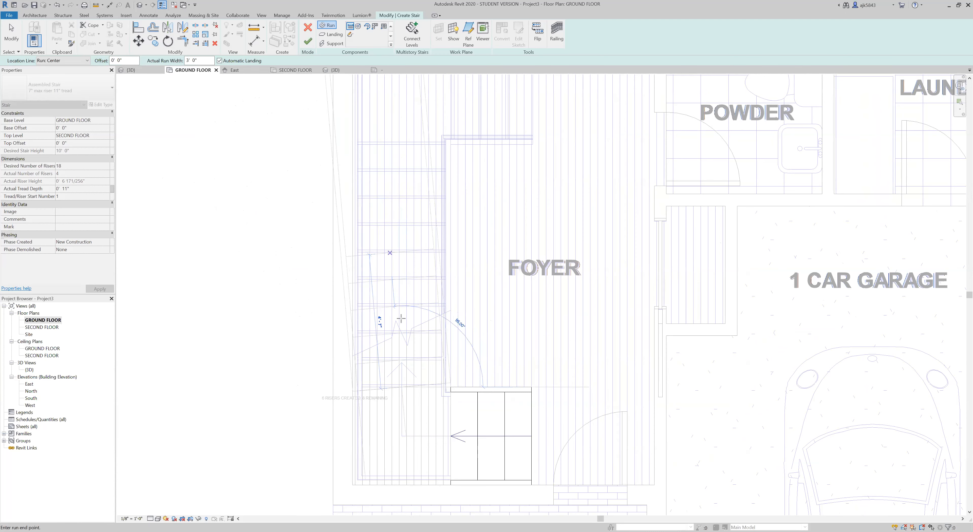
scroll(407, 398, down, 3)
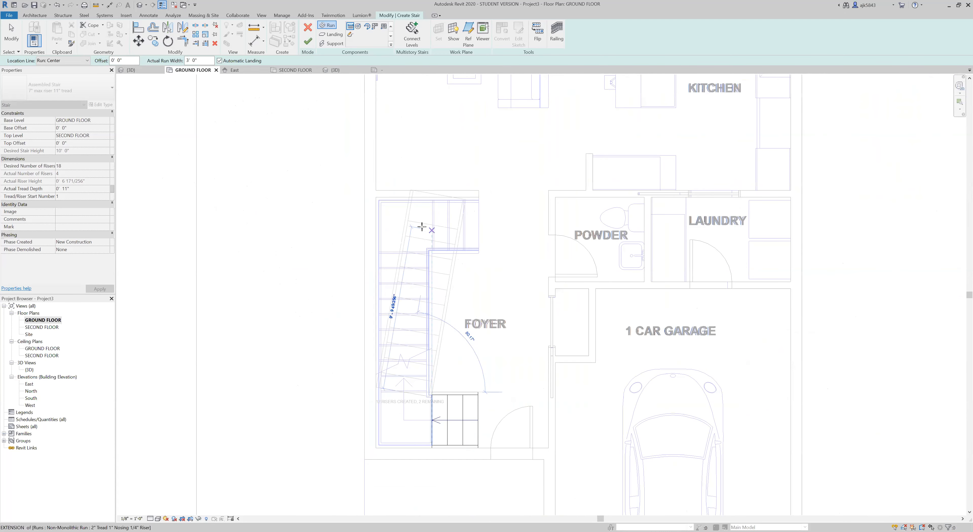
scroll(399, 222, up, 2)
scroll(400, 223, up, 2)
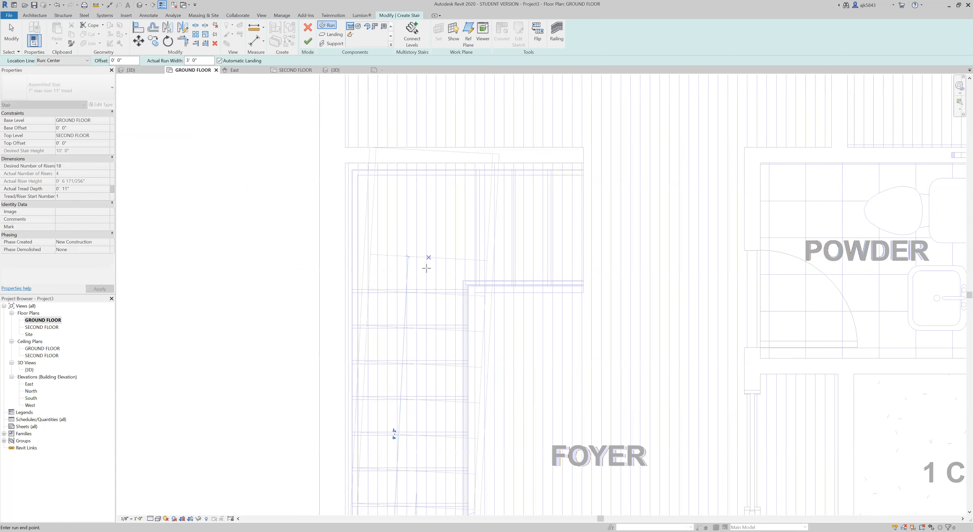
scroll(420, 263, up, 2)
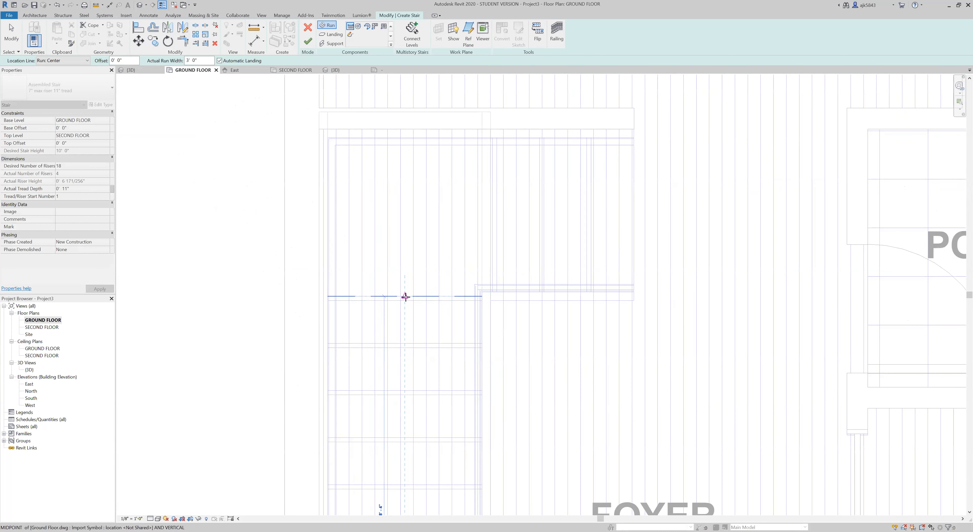
click(404, 295)
Step: Draw the third stair run eastward from the upper landing to the end of the stair, using up the 18 risers
scroll(415, 223, down, 4)
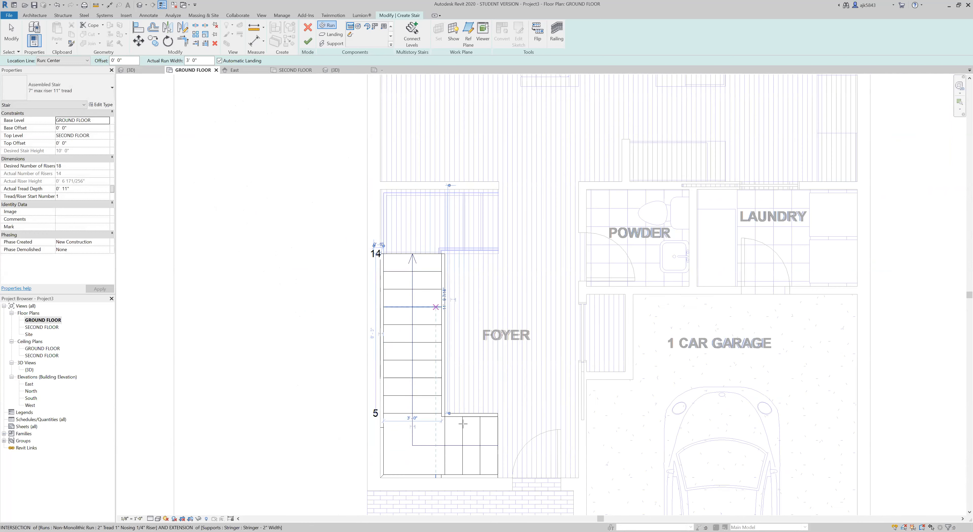
scroll(434, 222, up, 5)
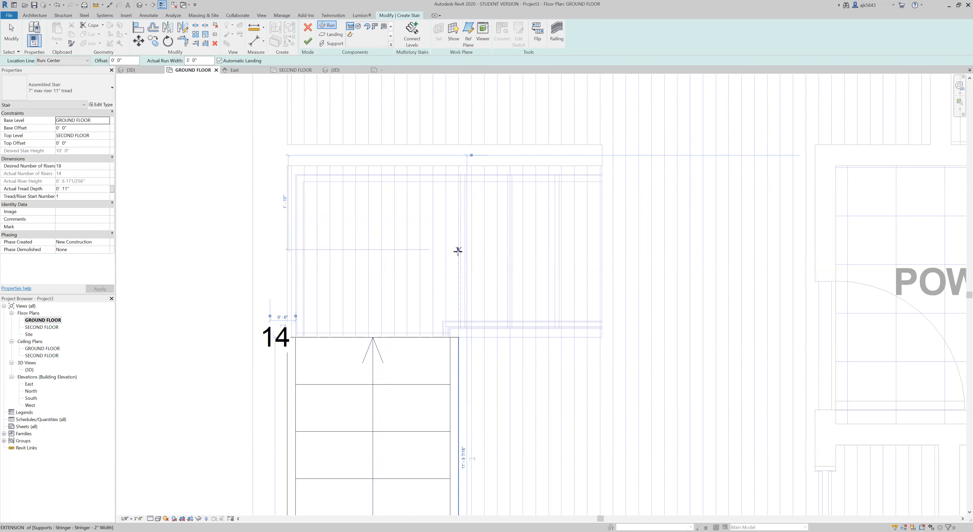
click(459, 247)
click(619, 250)
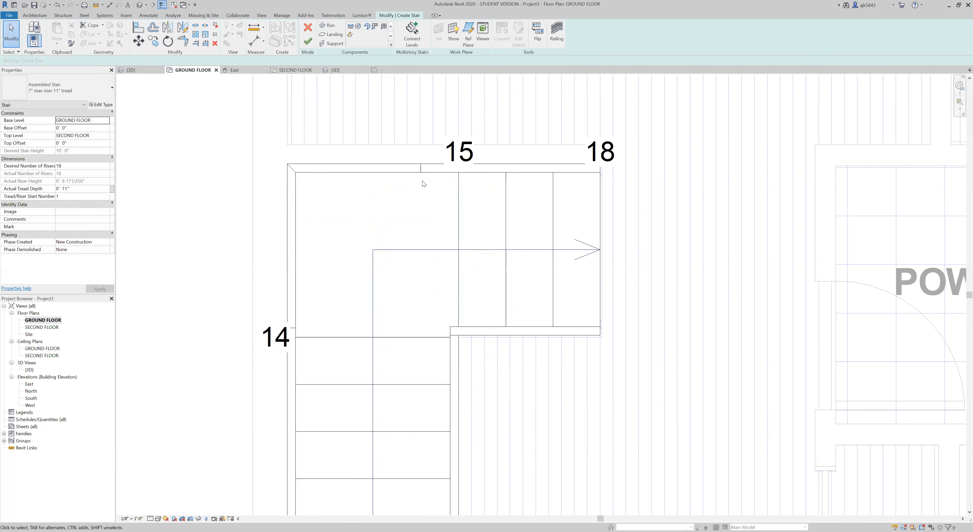
Step: Open the default 3D view and finish the staircase between the ground and second floors
scroll(423, 178, down, 4)
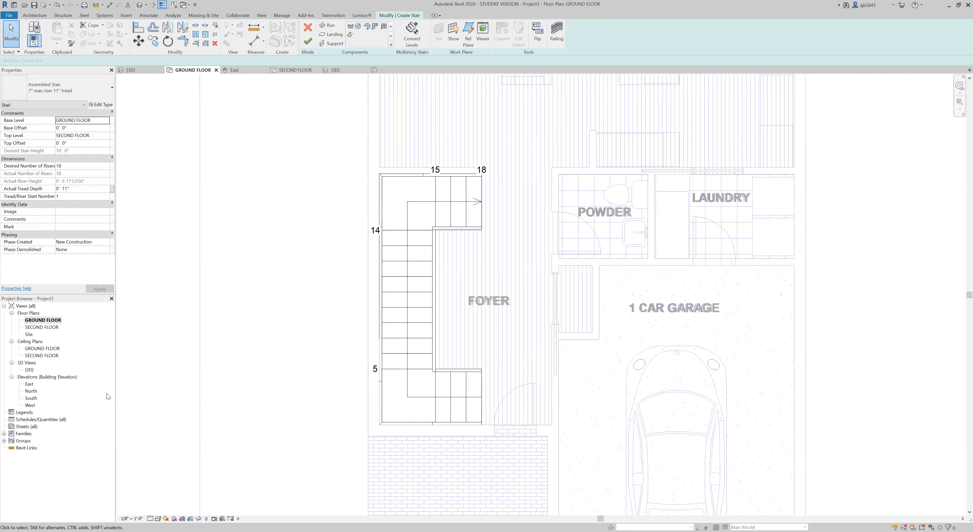
double_click(29, 370)
shift+middle_drag(415, 377, 379, 412)
scroll(456, 319, down, 2)
scroll(343, 274, down, 4)
shift+middle_drag(254, 255, 580, 265)
scroll(462, 461, up, 5)
scroll(579, 261, down, 4)
shift+middle_drag(457, 245, 434, 310)
scroll(519, 200, down, 2)
scroll(571, 212, up, 1)
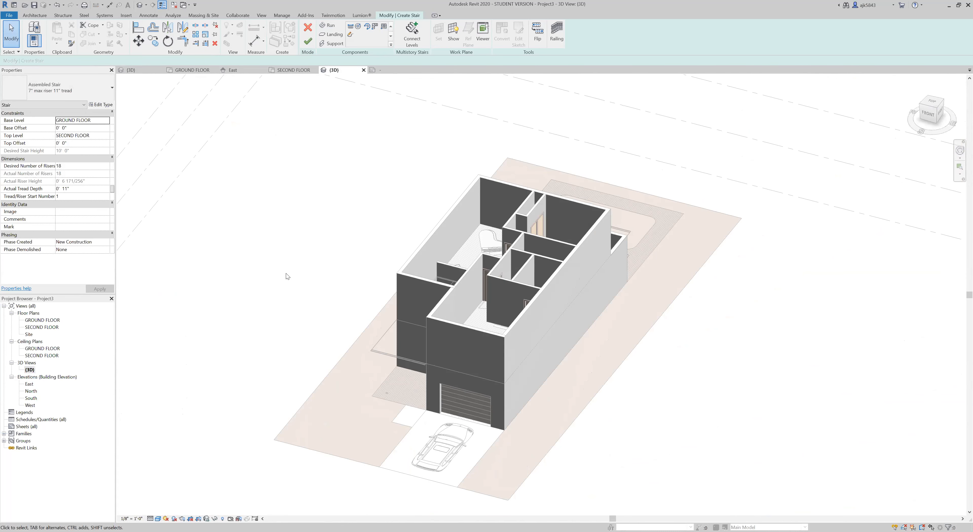
click(308, 45)
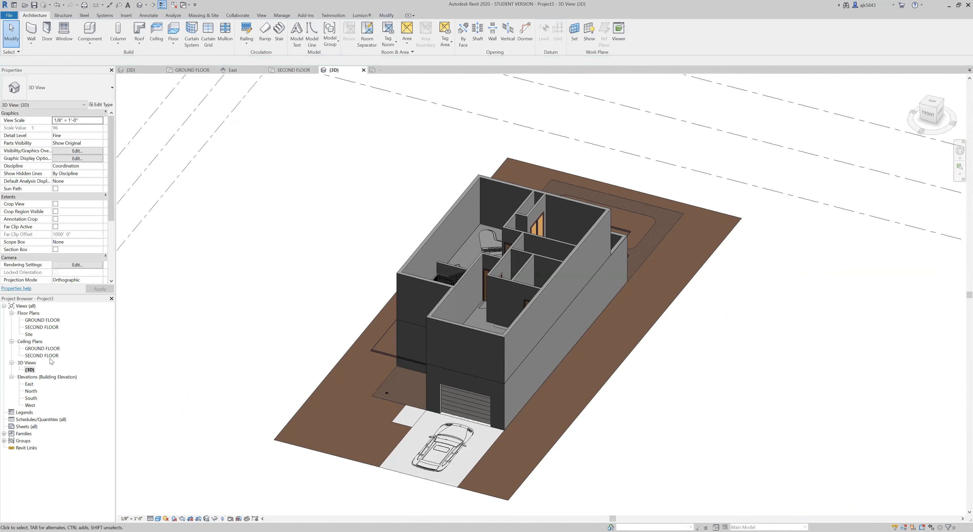
Step: Enable the section box in the 3D view and pull its east face inward to cut the house open beside the stair
scroll(71, 233, down, 2)
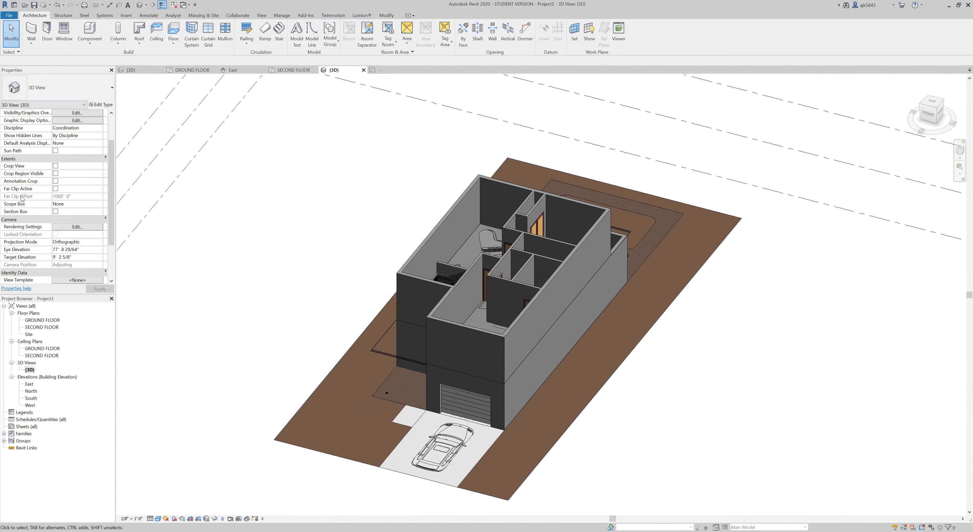
click(55, 211)
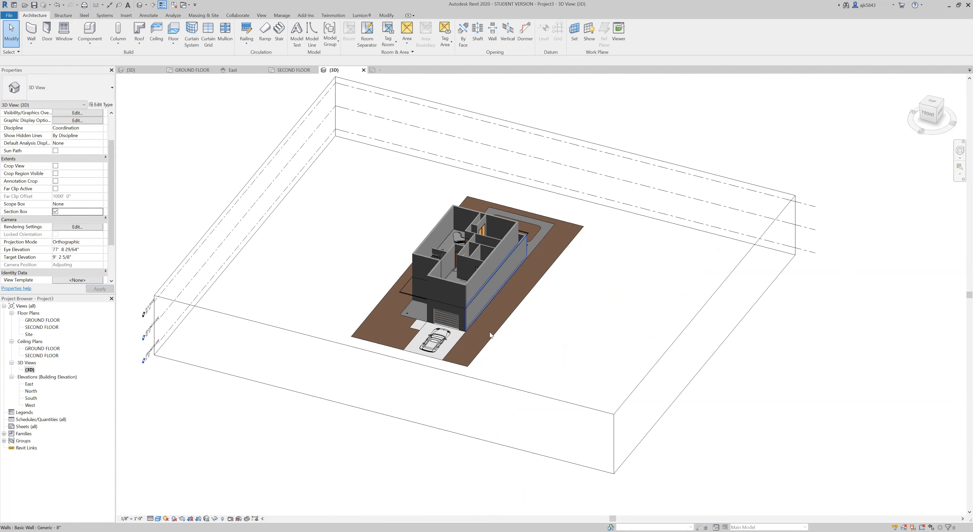
click(500, 385)
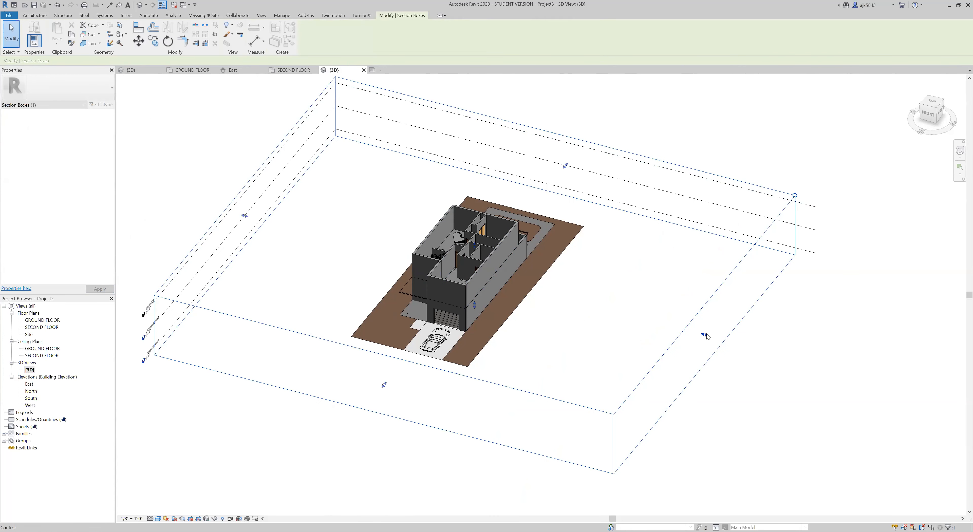
scroll(548, 297, up, 2)
drag(792, 359, 451, 254)
Step: Examine the new staircase, its landings and its railings inside the sectioned house
shift+middle_drag(468, 279, 377, 307)
scroll(336, 295, up, 8)
scroll(335, 299, up, 3)
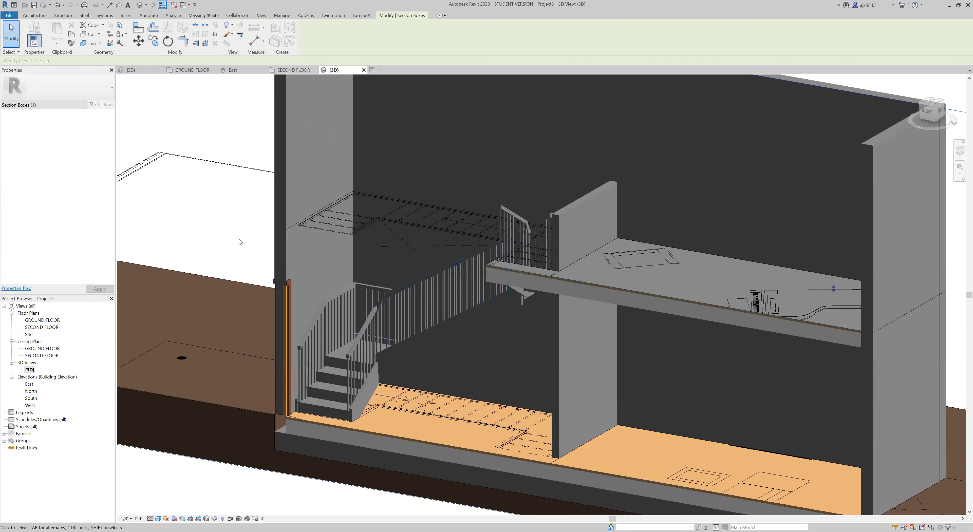
shift+middle_drag(255, 248, 629, 264)
scroll(348, 237, down, 6)
scroll(630, 264, up, 8)
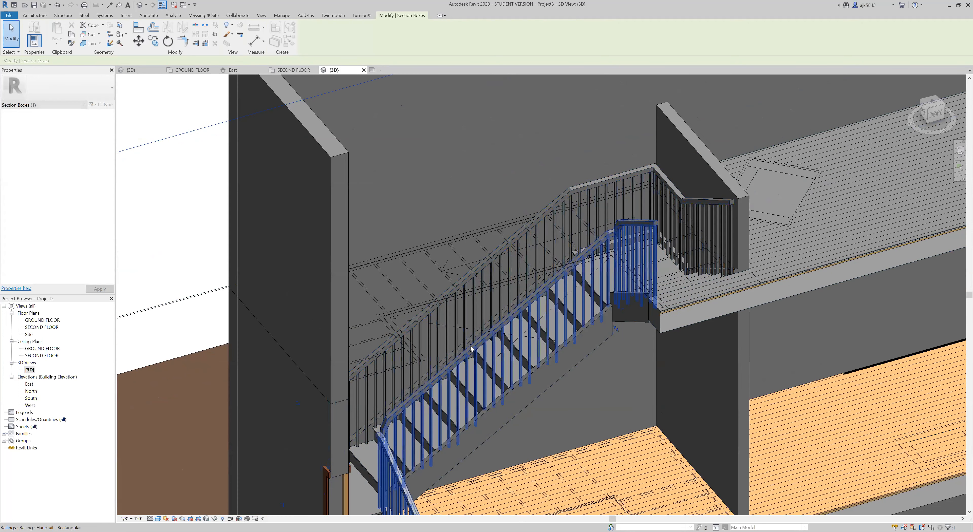
scroll(450, 257, down, 6)
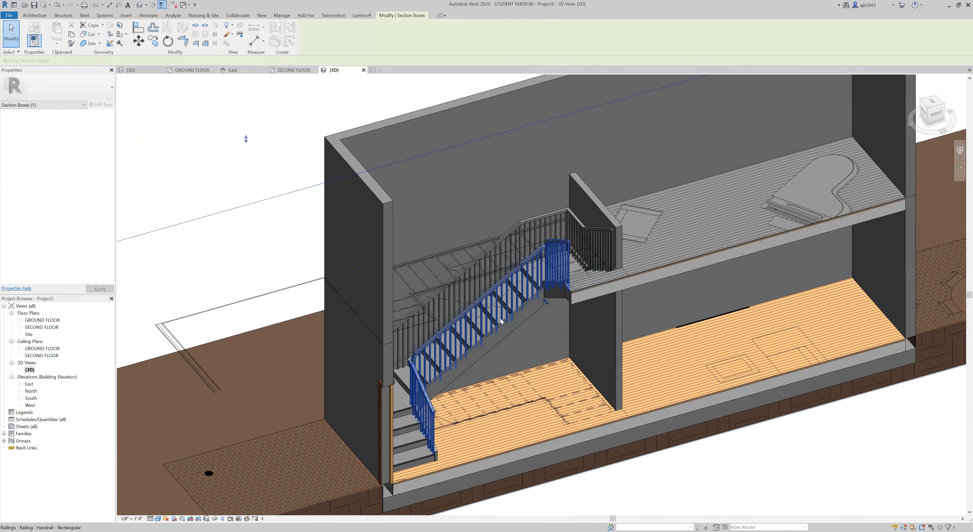
scroll(500, 318, down, 1)
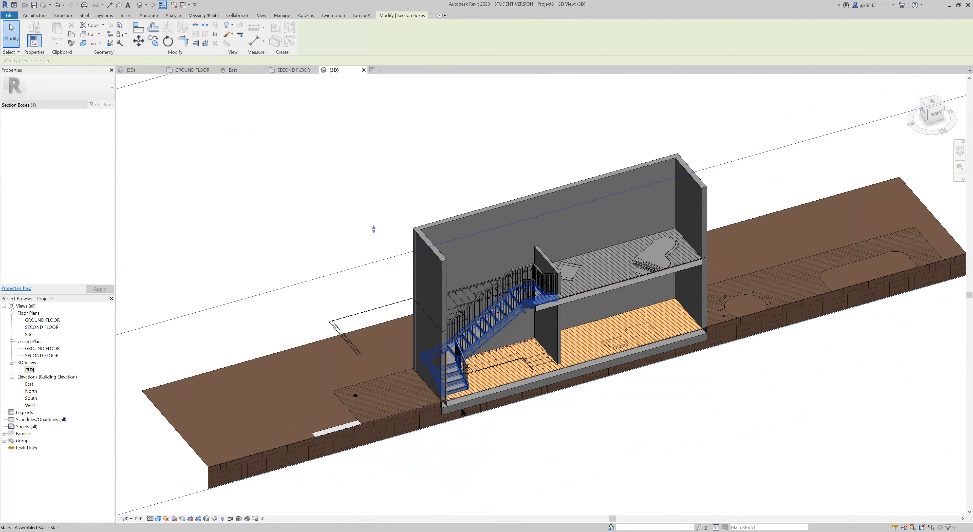
scroll(497, 337, up, 3)
scroll(467, 287, up, 2)
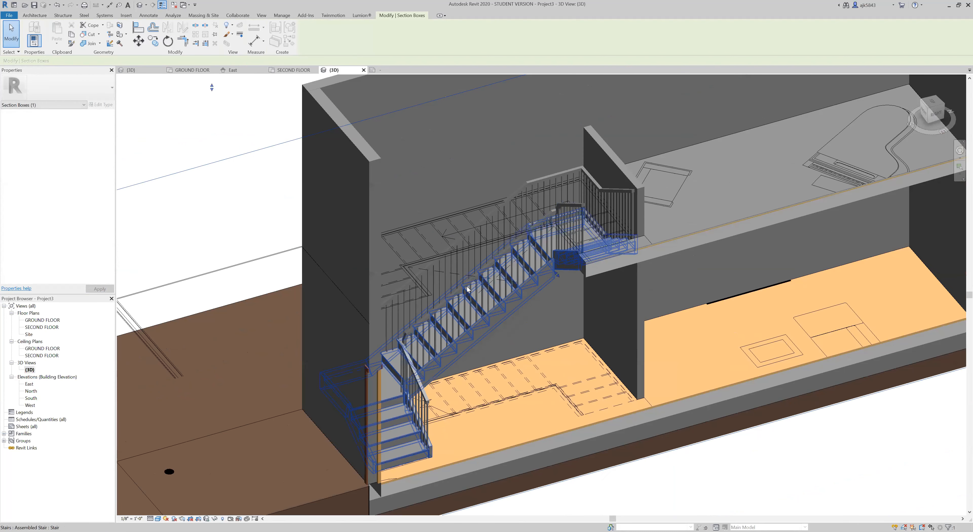
Step: Change the stair's inner railing to the Handrail - Pipe type
click(466, 287)
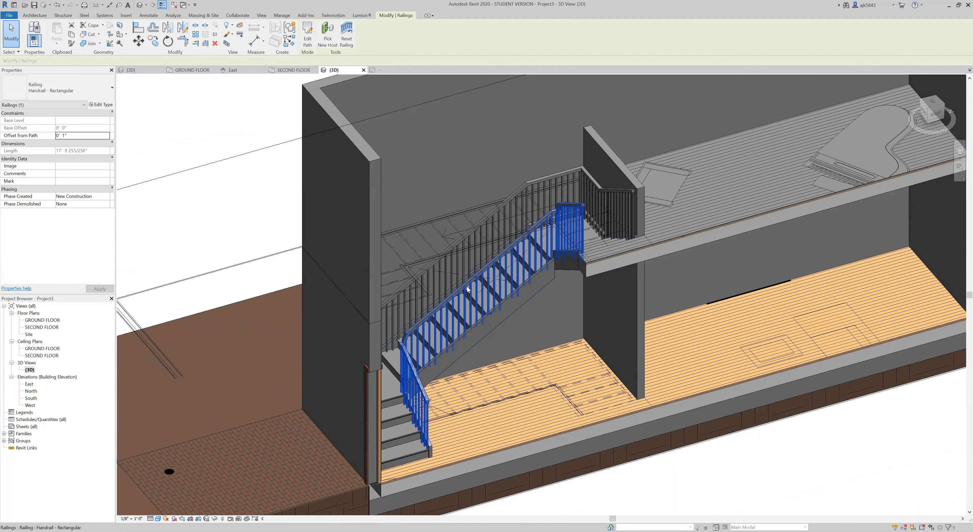
click(81, 88)
click(57, 152)
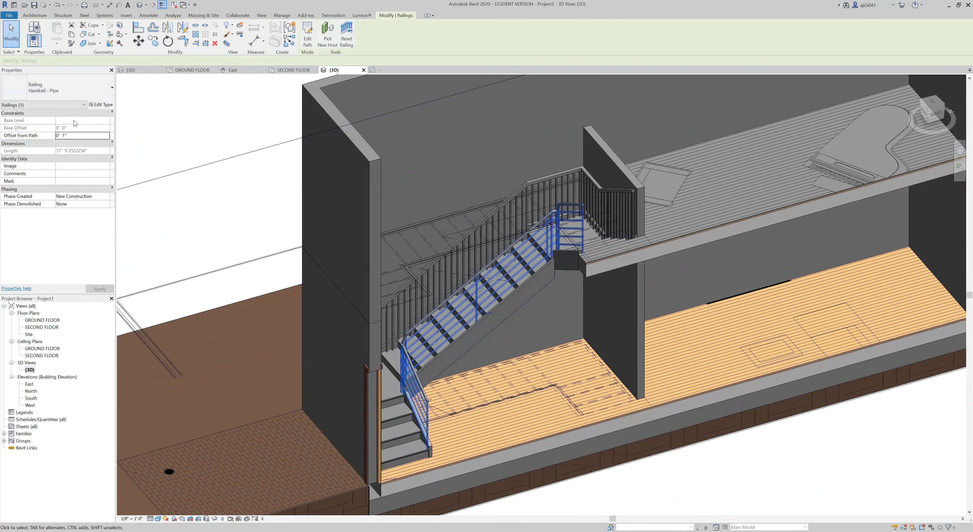
Step: Try Guardrail - Rectangular, Guardrail - Pipe and Glass Panel - Bottom Fill on the inner railing, and return it to Handrail - Pipe
click(64, 91)
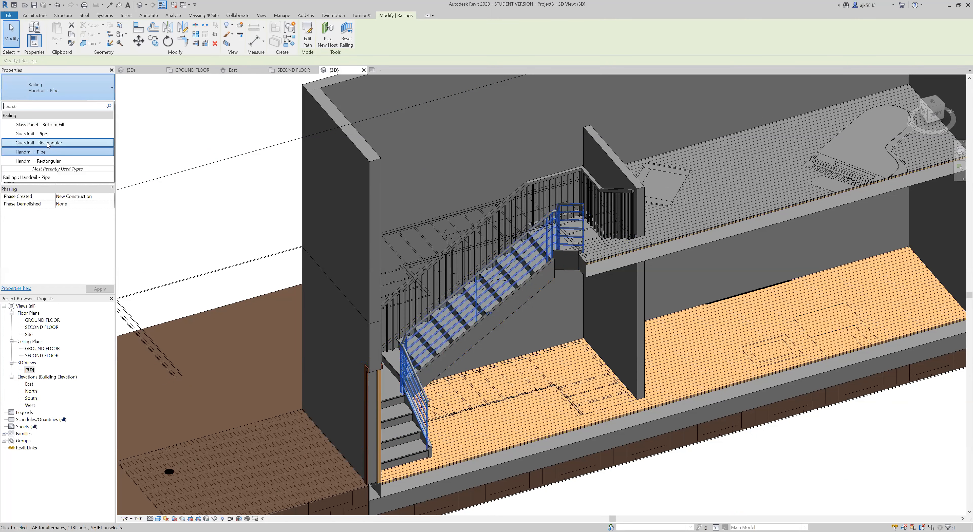
click(47, 143)
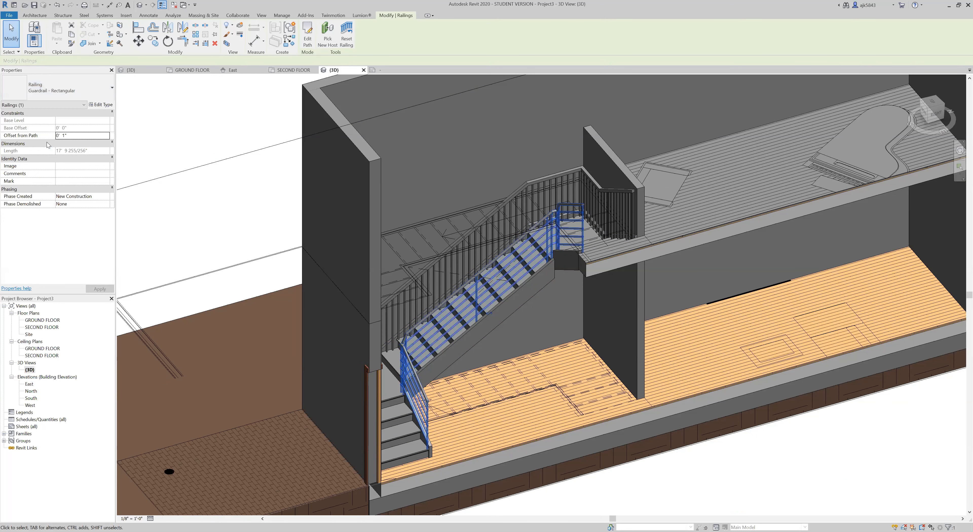
click(75, 88)
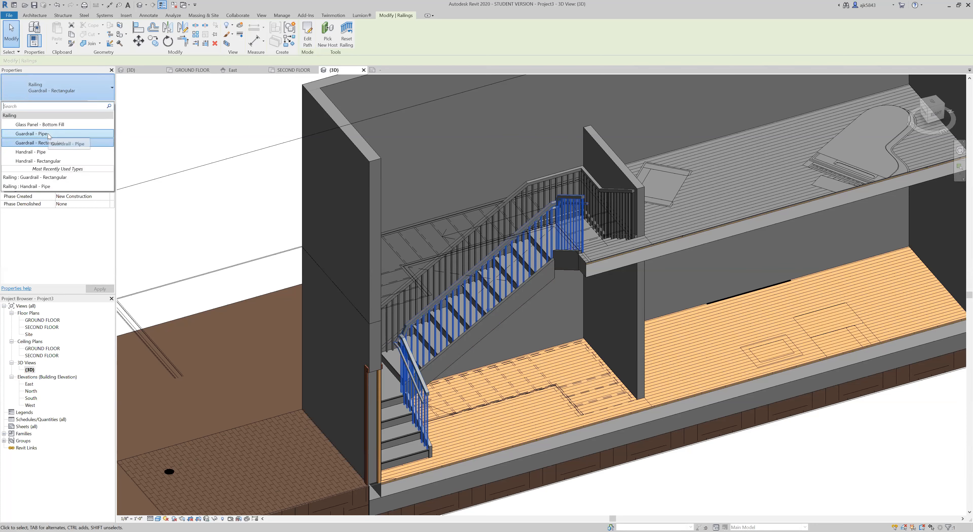
click(48, 134)
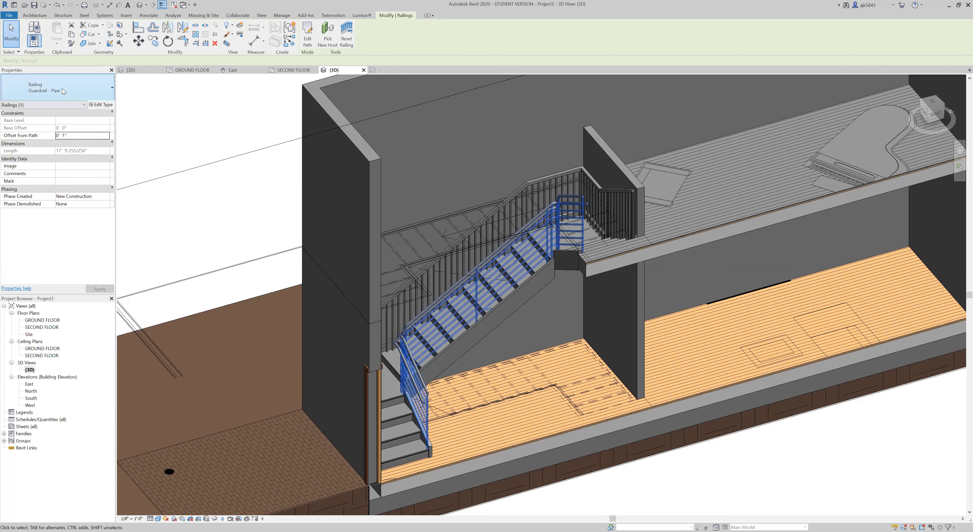
click(62, 90)
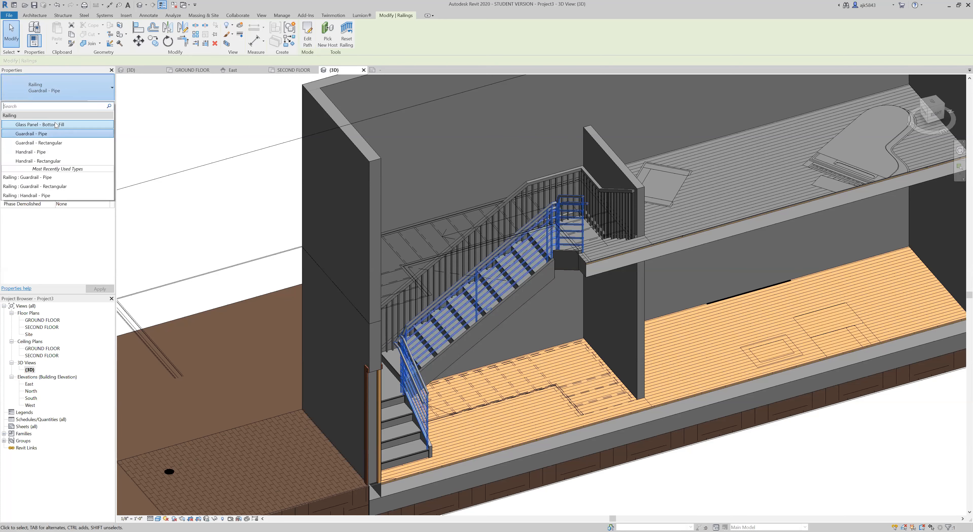
click(56, 125)
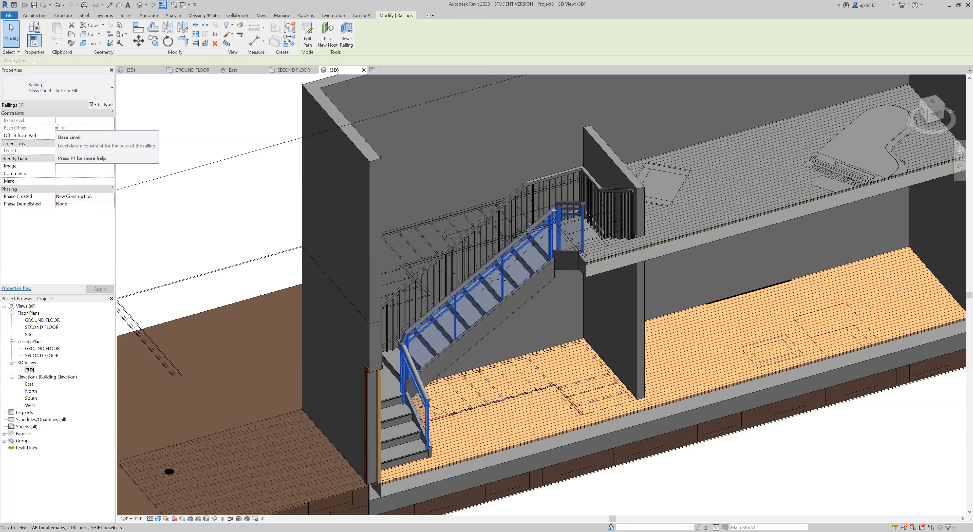
click(63, 92)
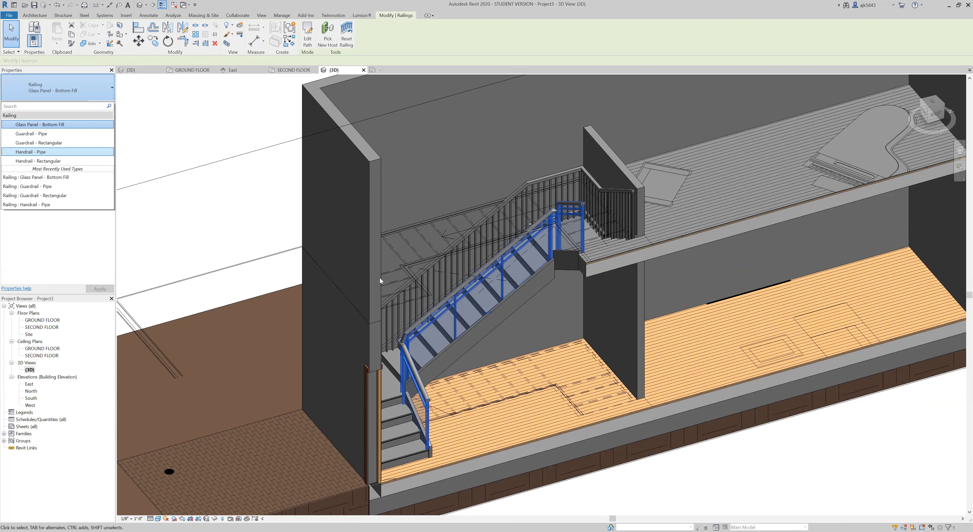
key(Escape)
Step: Change the wall-side stair railing to the Handrail - Pipe type
click(510, 199)
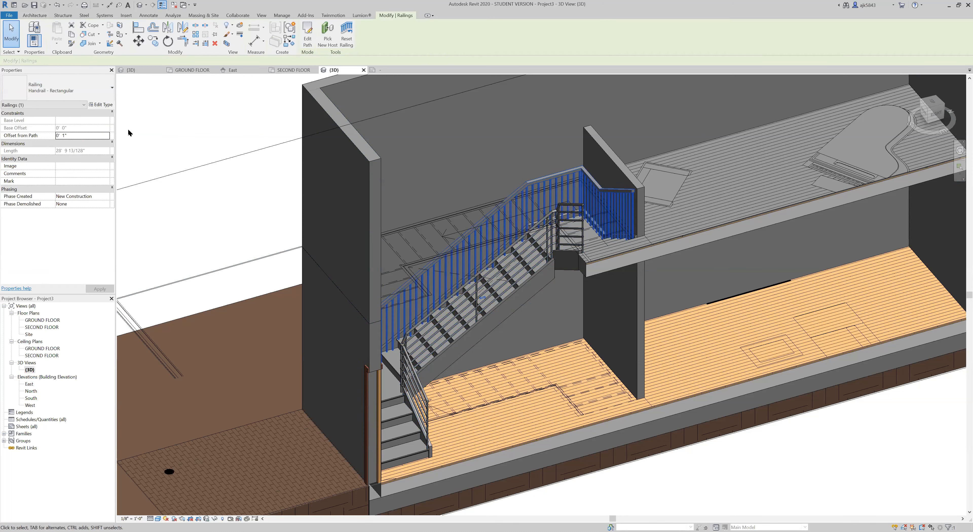
click(56, 87)
click(54, 153)
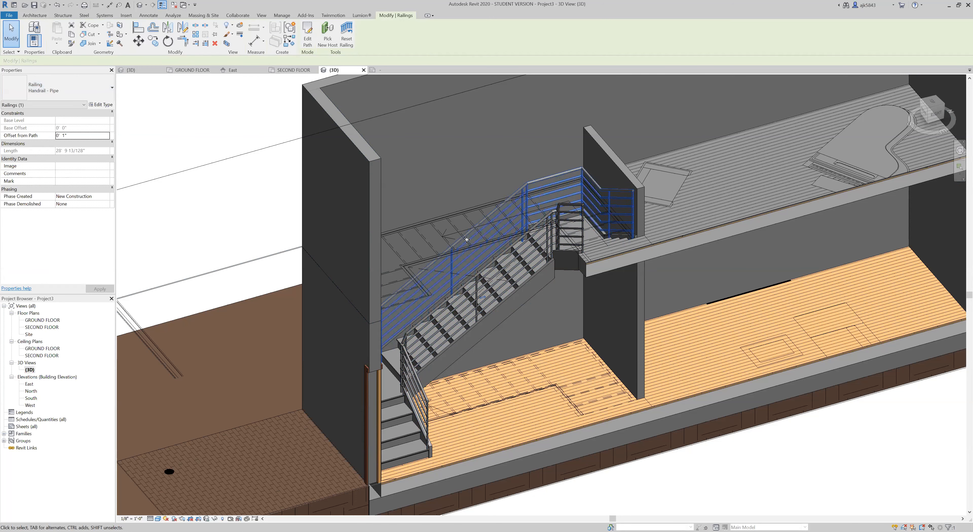
Step: Hide the imported second-floor DWG drawing in the SECOND FLOOR plan view
key(Escape)
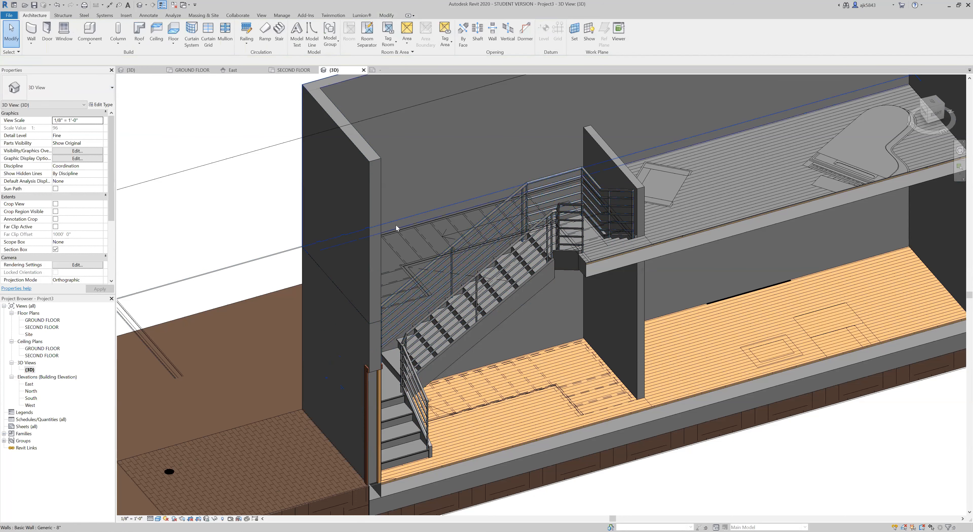
click(293, 70)
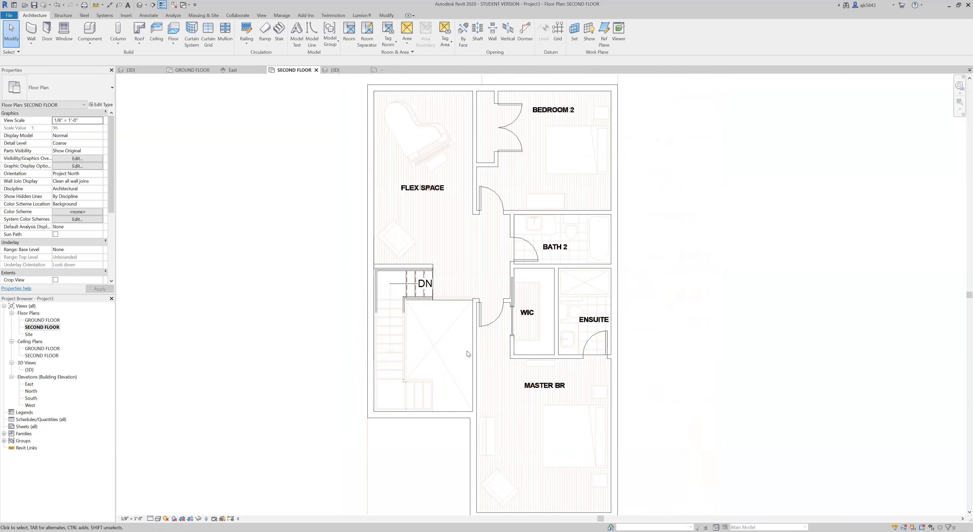
click(433, 344)
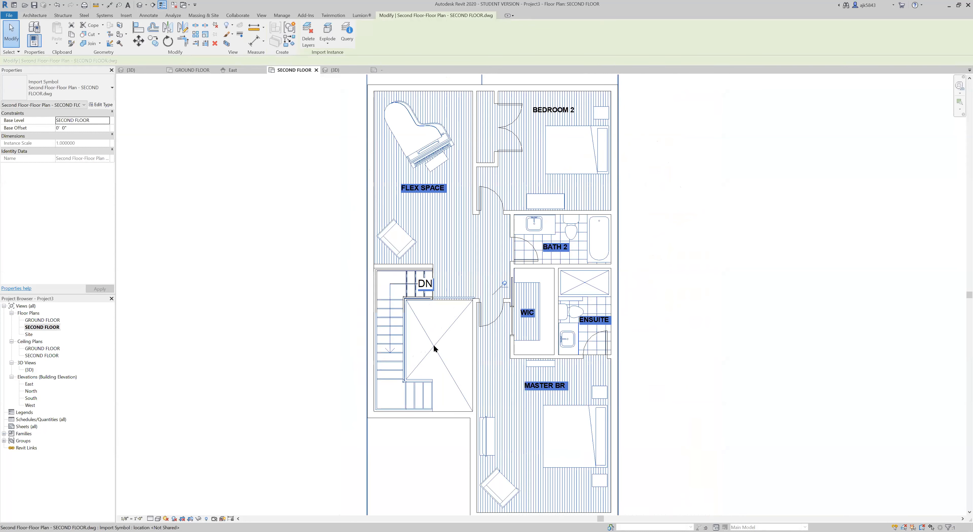
right_click(433, 345)
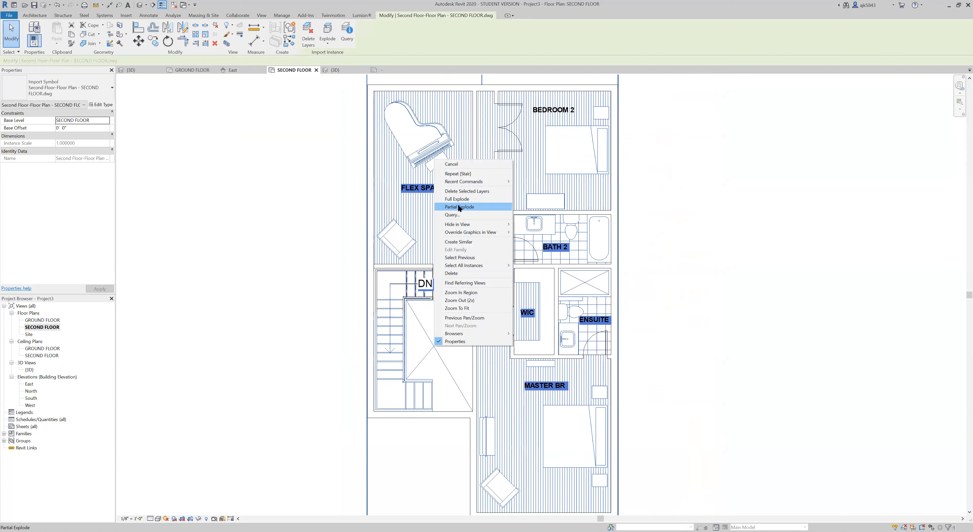
mouse_move(468, 224)
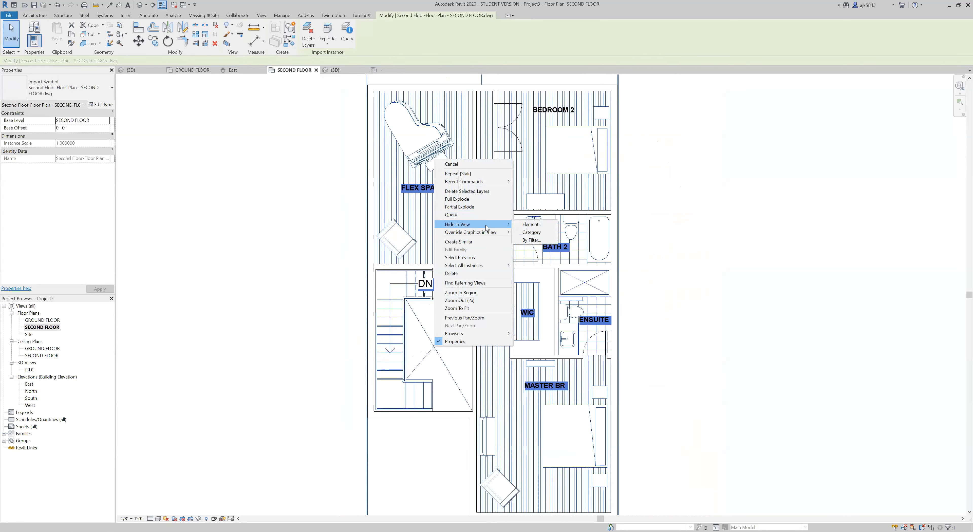
click(532, 227)
scroll(389, 471, down, 2)
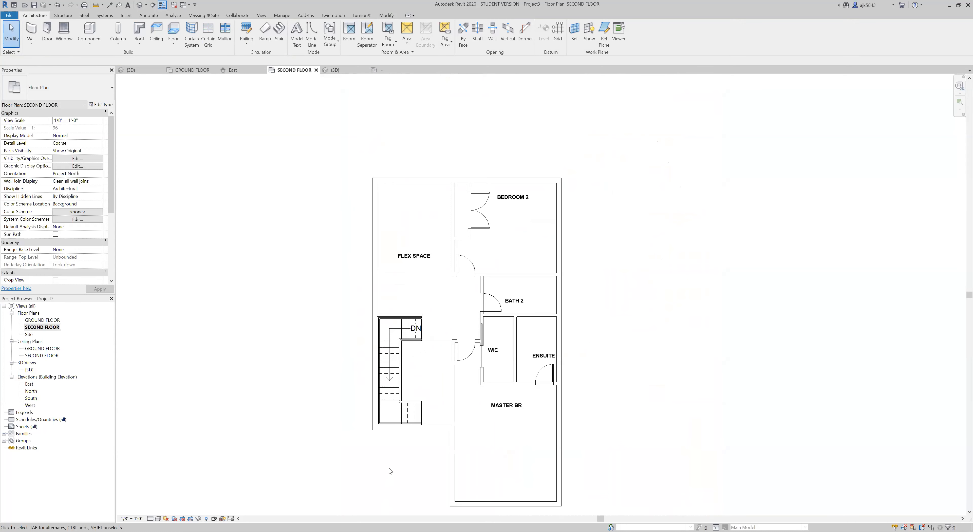
scroll(434, 308, down, 2)
scroll(410, 419, up, 2)
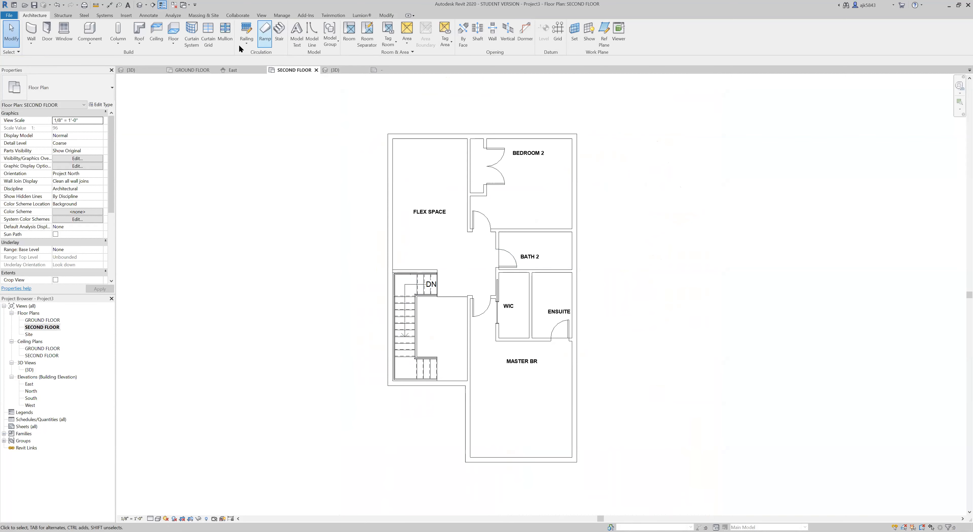
Step: Start a roof by footprint using the Basic Roof Generic - 12" type, with its base level set to B.O. ROOF
click(139, 32)
click(78, 90)
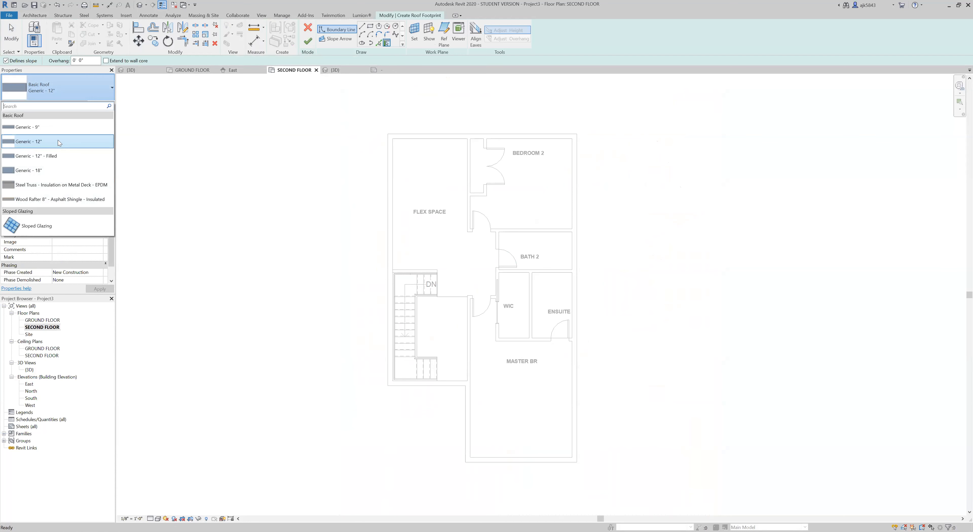
click(41, 142)
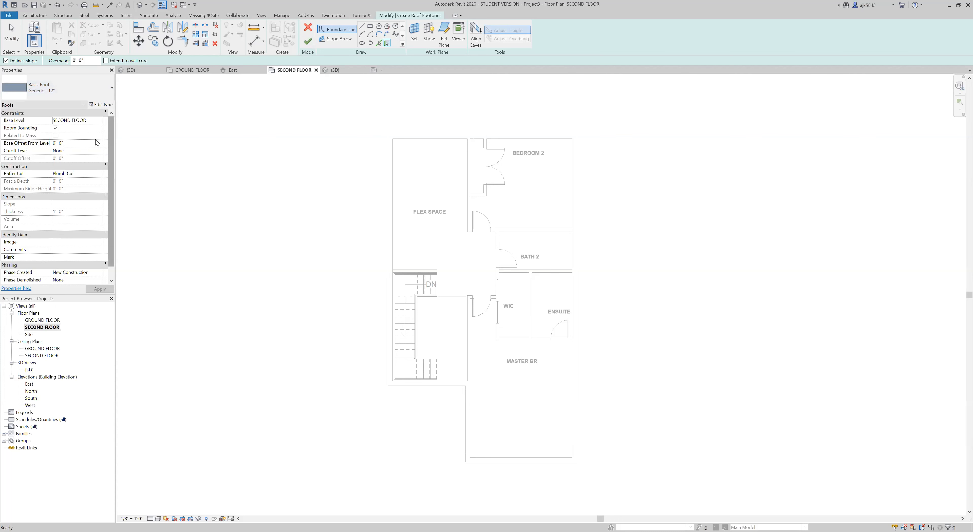
click(97, 121)
click(98, 120)
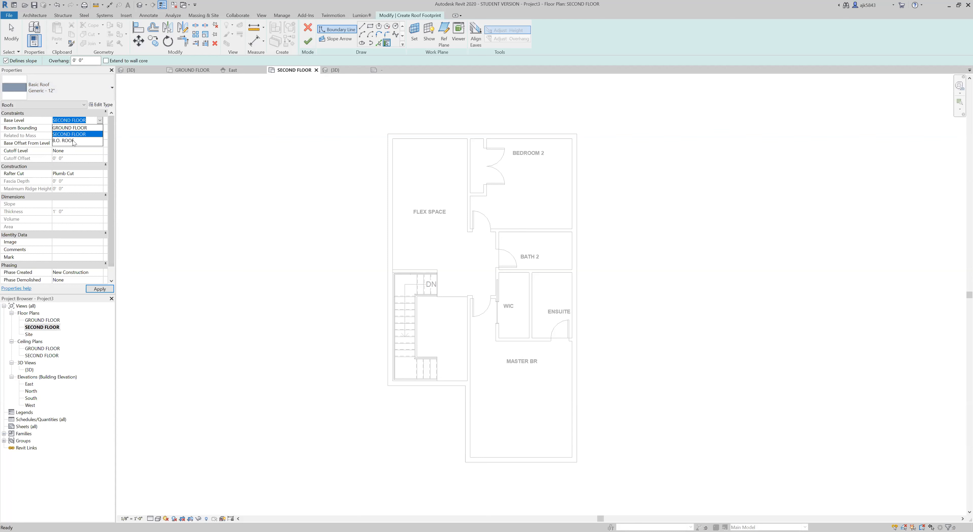
click(73, 140)
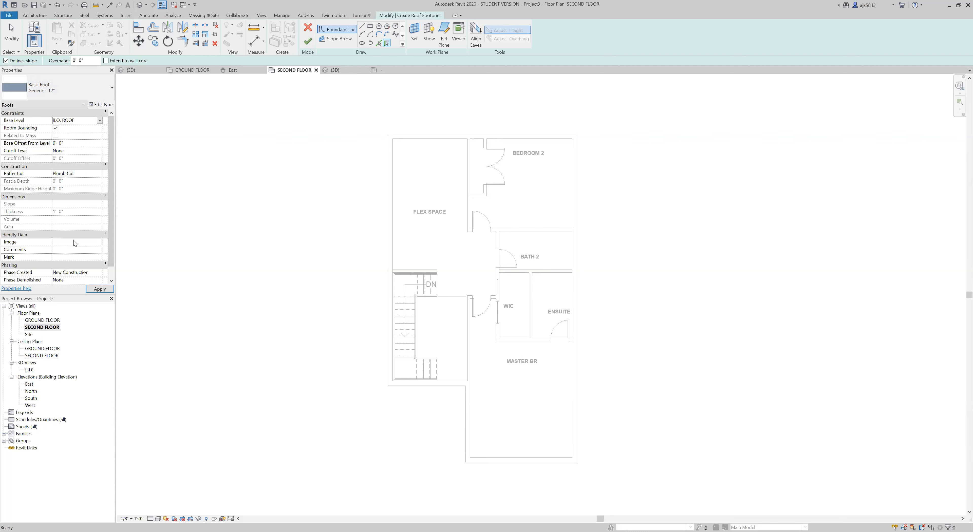
click(100, 289)
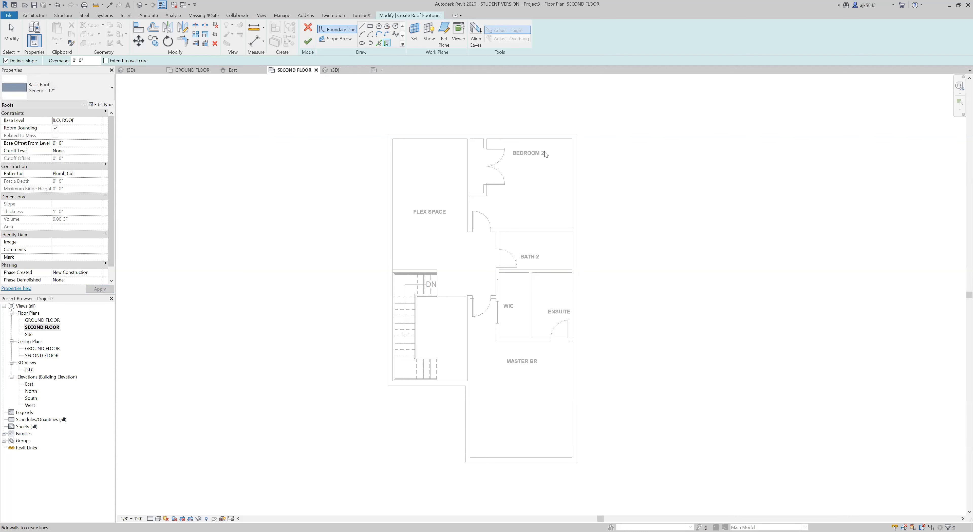
scroll(536, 299, up, 1)
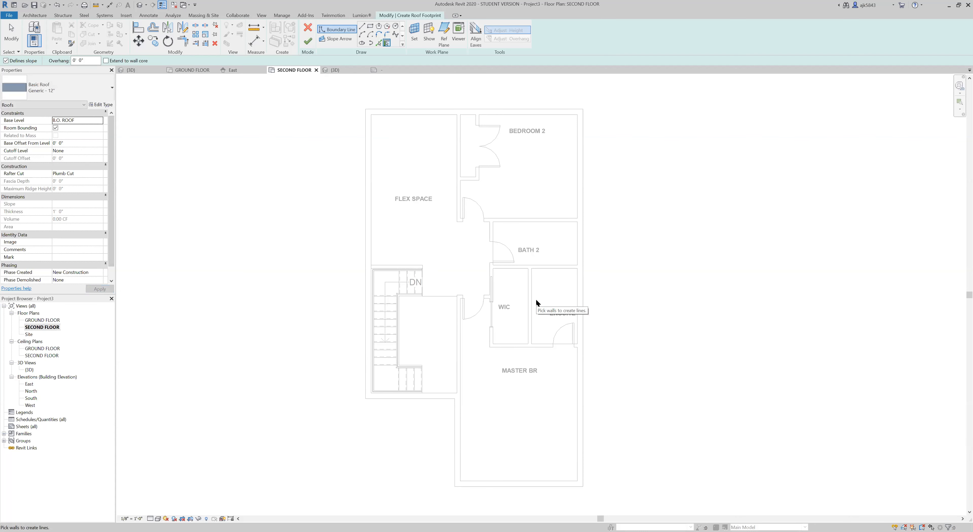
click(362, 27)
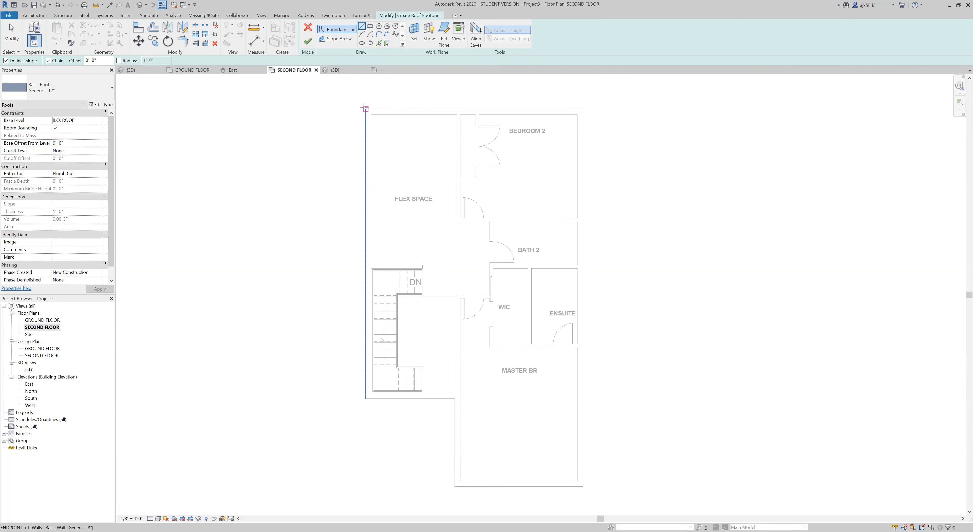
key(Escape)
key(Escape)
Step: Close the inactive views and switch to the 3D view of First Years In Class Assignment 1, dismissing the save reminder
click(186, 4)
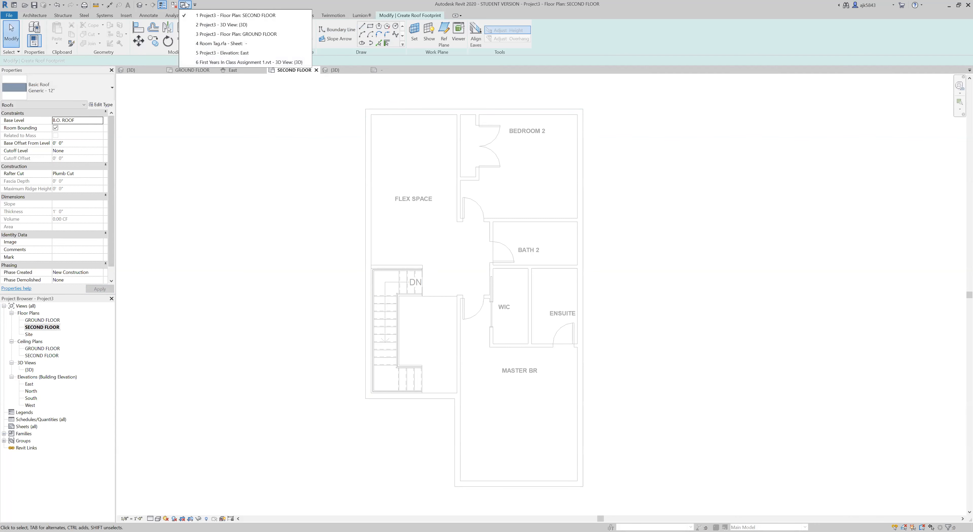
click(174, 4)
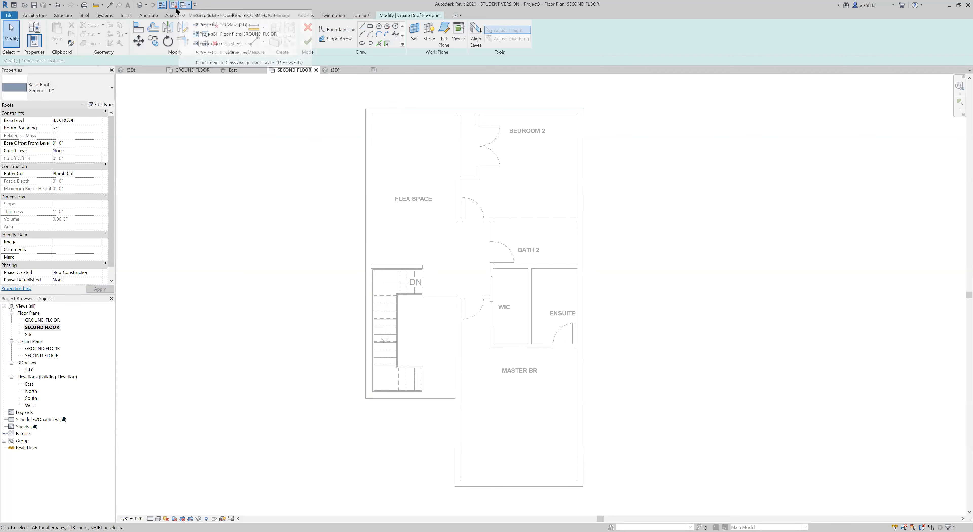
click(185, 4)
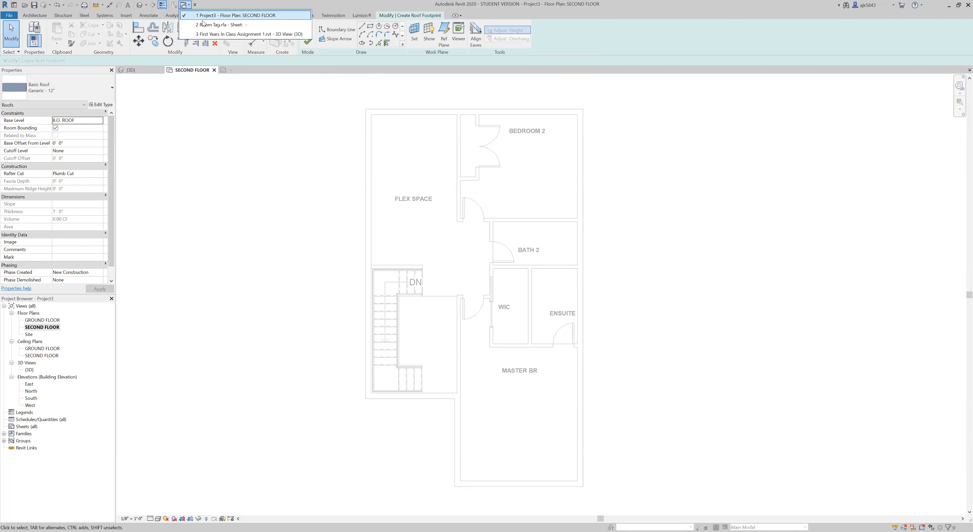
click(210, 34)
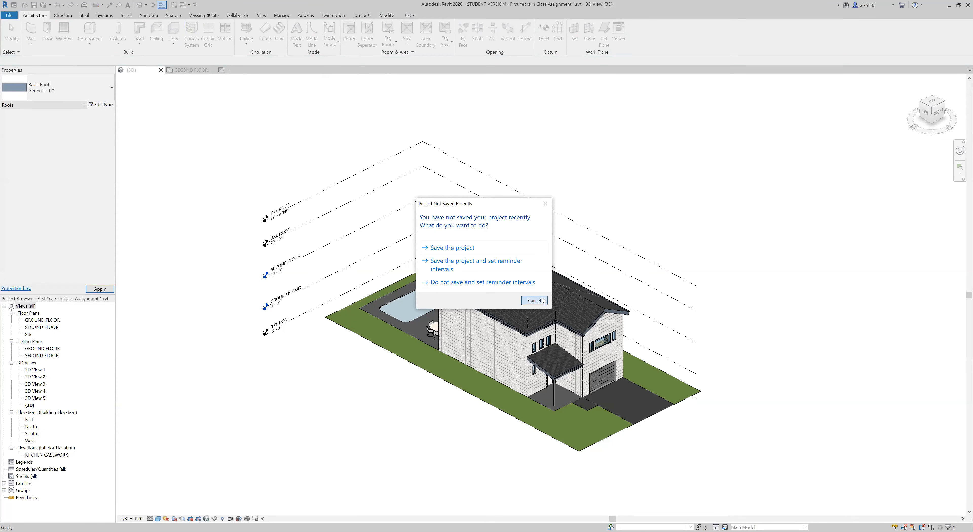
click(541, 298)
Step: Examine the finished reference house and the shape of its roof from several sides
scroll(555, 328, up, 2)
scroll(555, 328, up, 2)
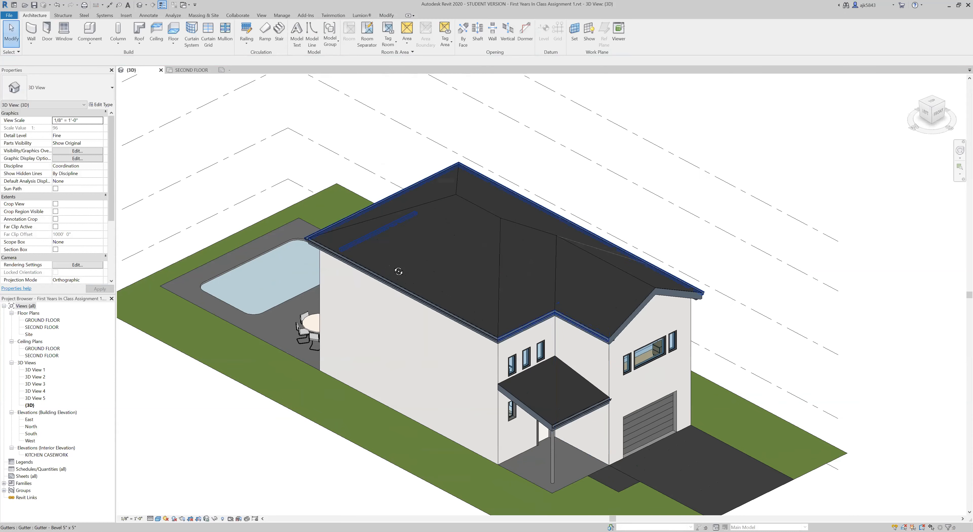
shift+middle_drag(464, 318, 540, 405)
scroll(295, 313, down, 5)
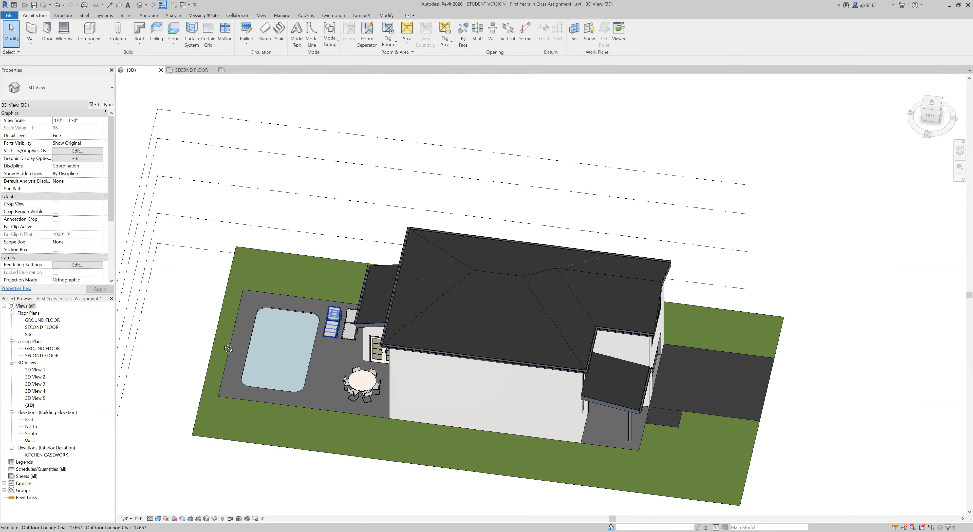
shift+middle_drag(252, 273, 468, 270)
Step: Inspect the front gable roof and the main hip roof as separate elements, and how they meet
scroll(468, 270, up, 4)
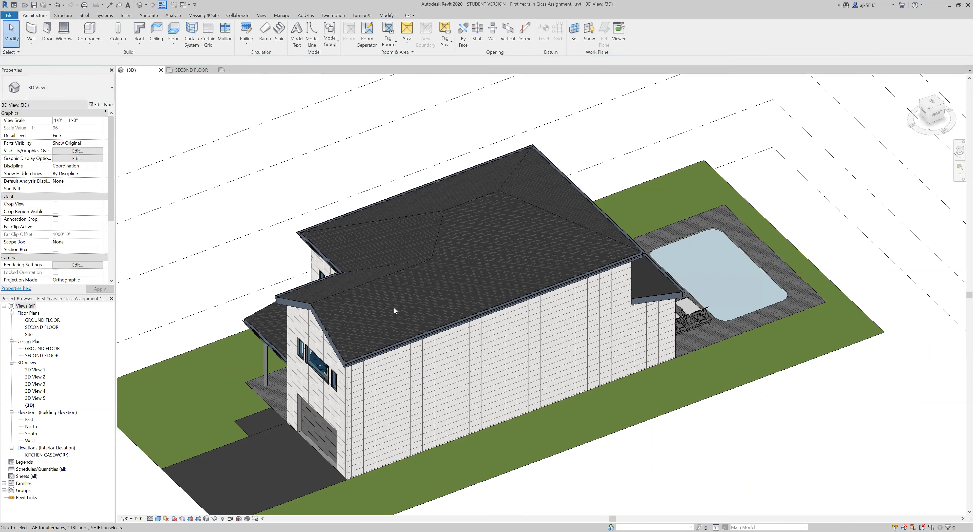
scroll(393, 307, up, 2)
click(414, 299)
scroll(437, 289, up, 2)
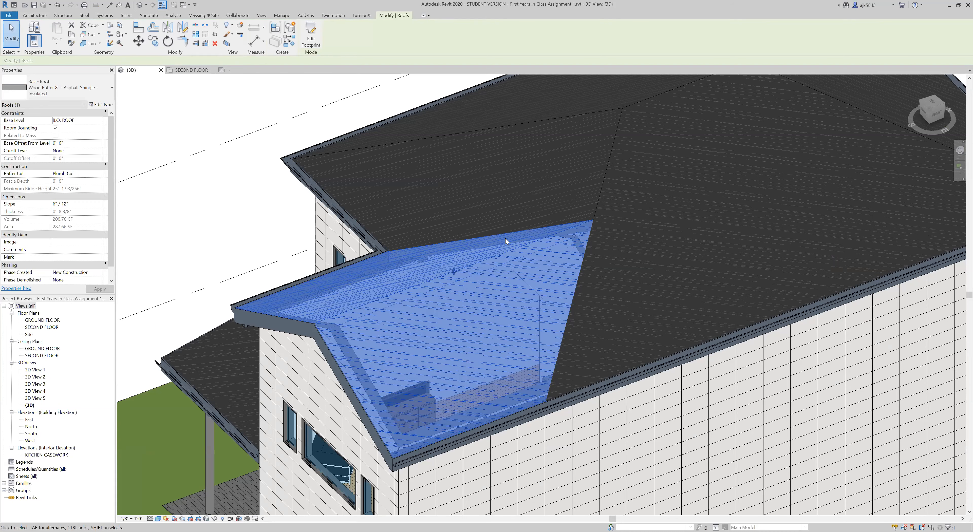
scroll(434, 240, down, 3)
scroll(434, 215, down, 1)
shift+middle_drag(300, 147, 516, 395)
scroll(382, 273, up, 3)
middle_drag(382, 273, 535, 313)
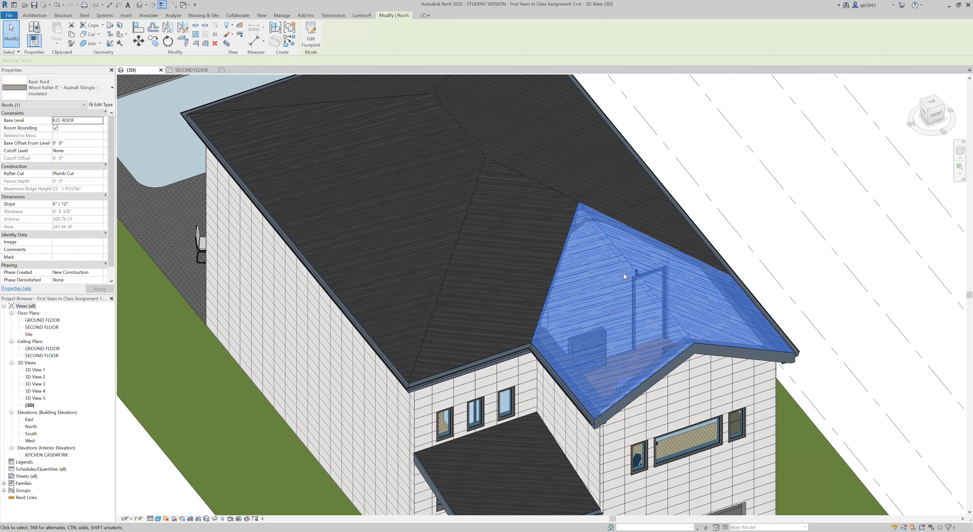
shift+middle_drag(594, 224, 600, 212)
scroll(471, 310, up, 1)
click(472, 310)
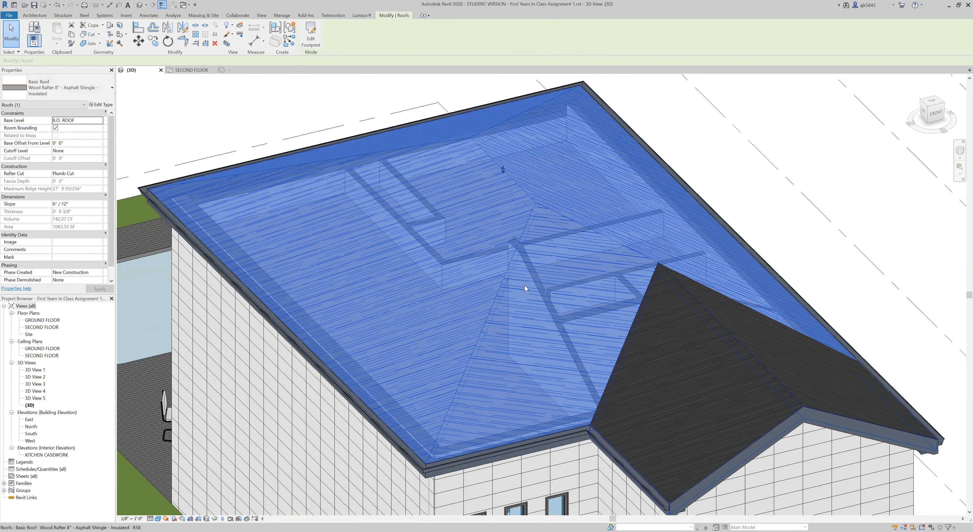
key(Escape)
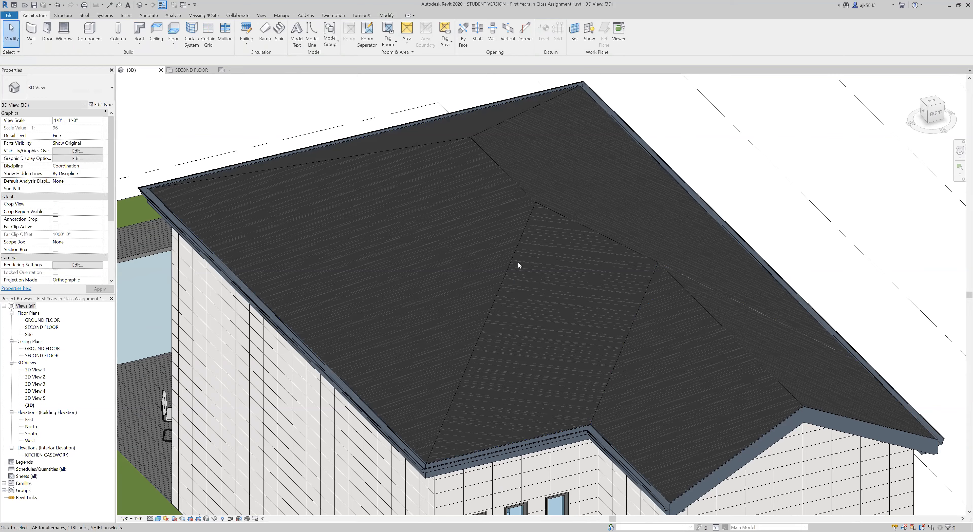
scroll(518, 262, down, 4)
shift+middle_drag(145, 436, 10, 430)
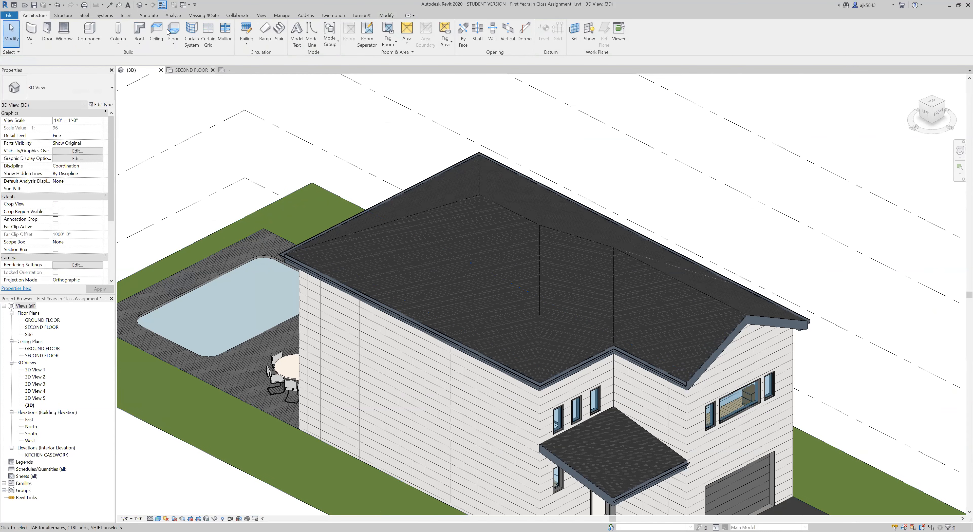
Step: Return to Project3's SECOND FLOOR plan and sketch a rectangular sloped roof boundary around the main house block, excluding the Master BR projection
click(186, 8)
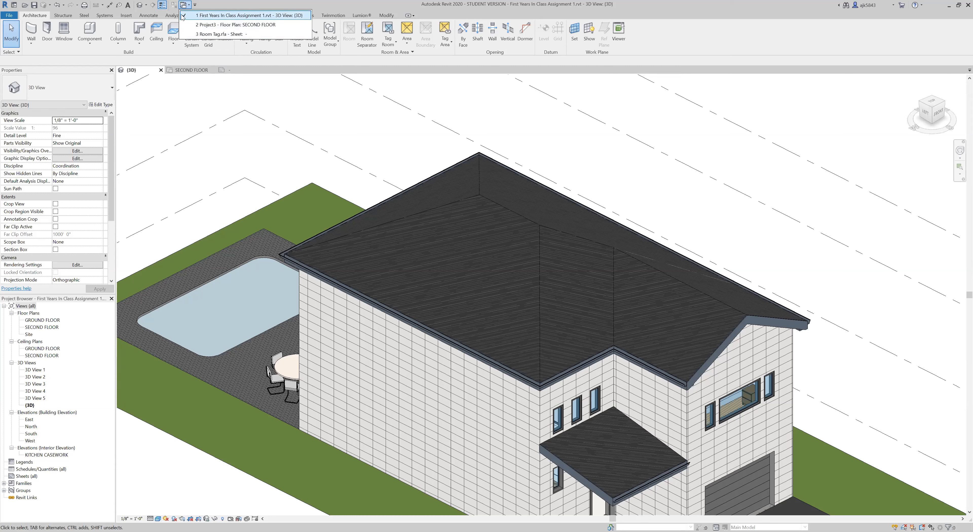
click(207, 25)
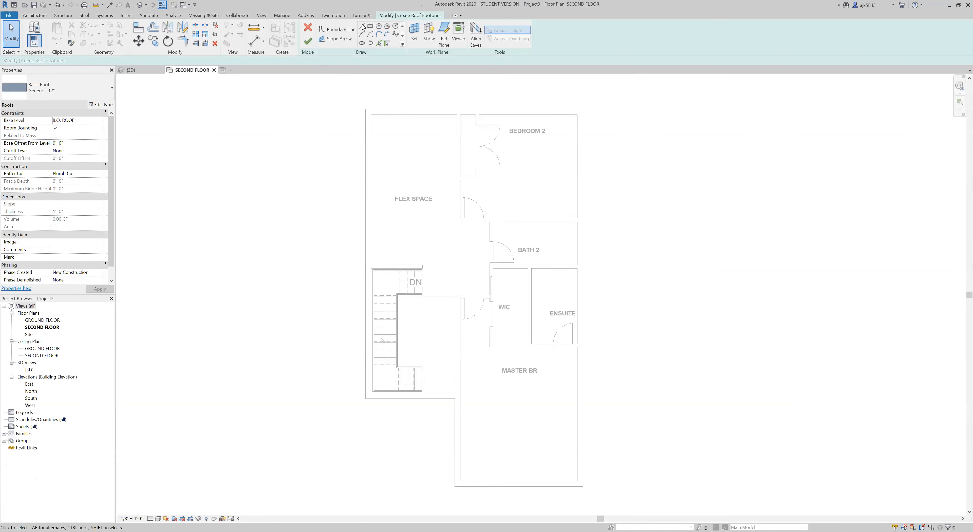
click(362, 25)
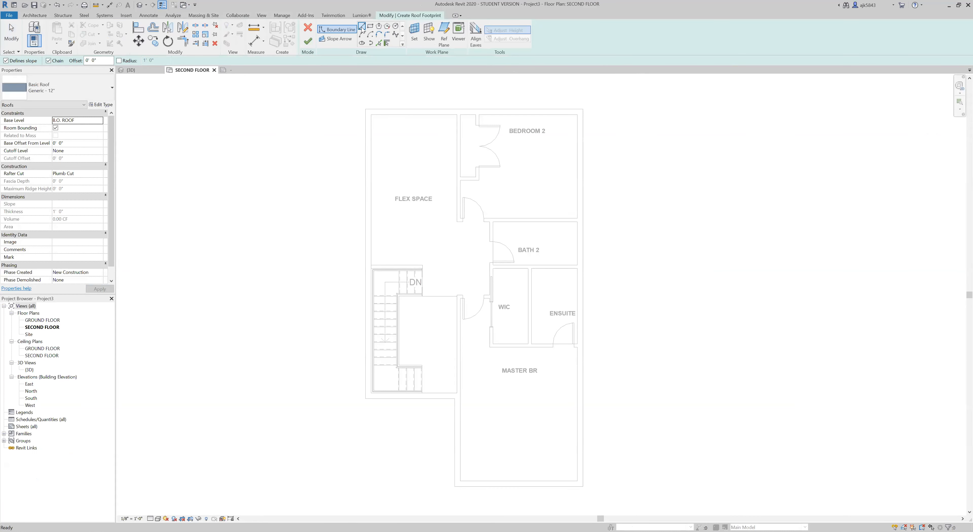
click(366, 108)
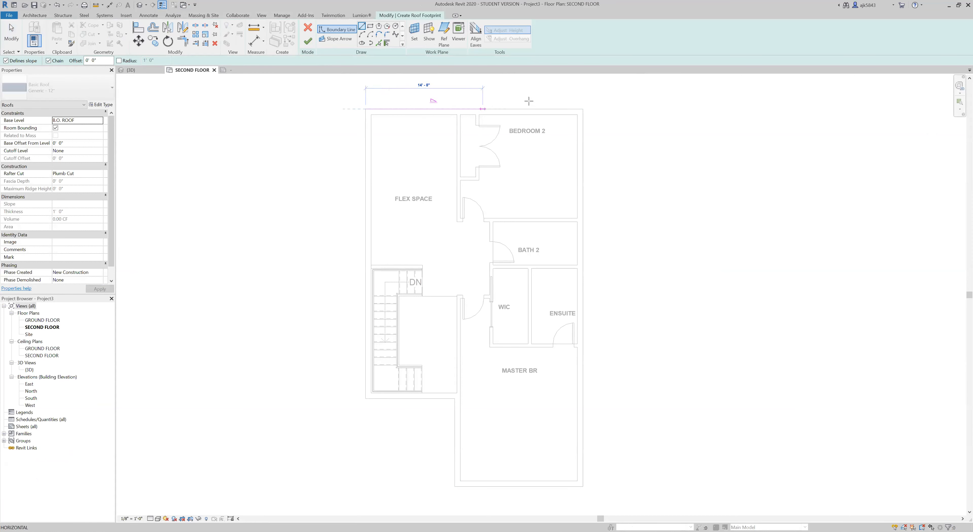
click(583, 109)
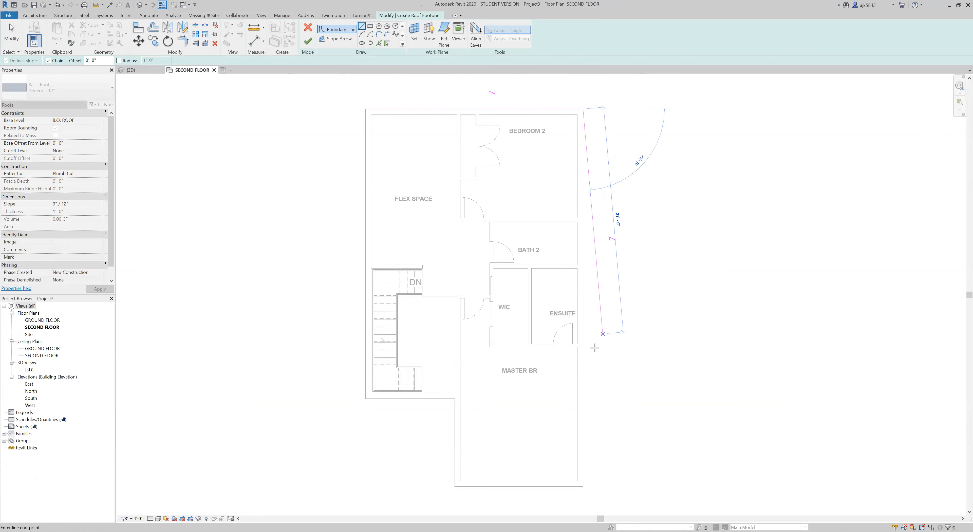
click(582, 393)
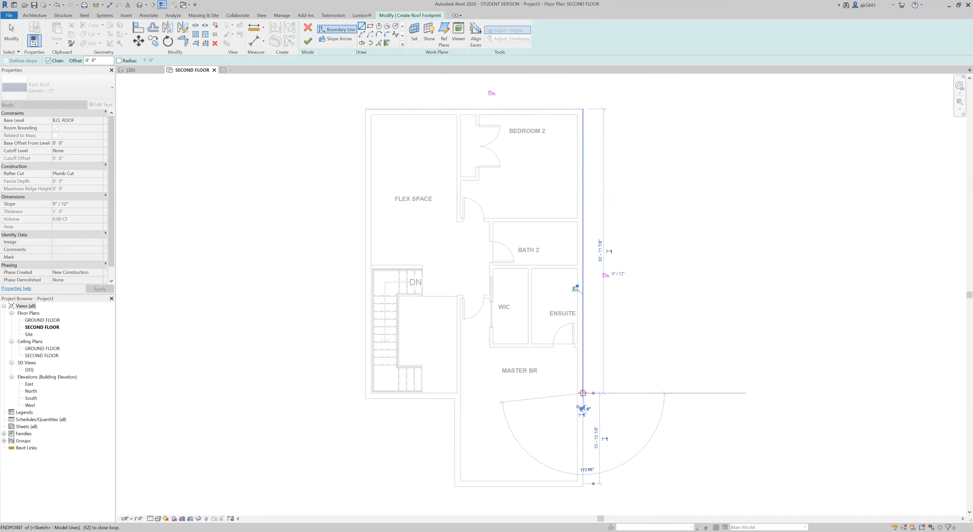
click(365, 393)
click(364, 109)
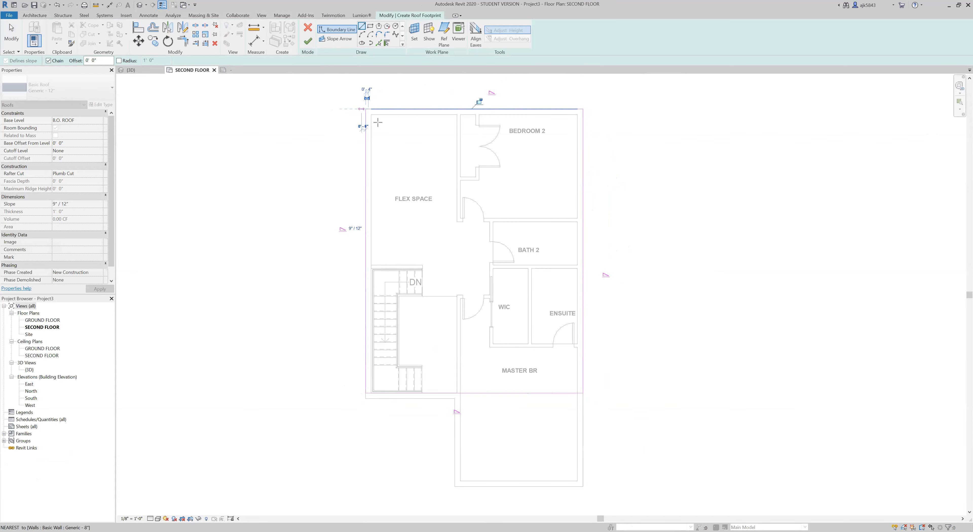
Step: Move the roof boundary line beside the stair onto the outer face of the exterior wall
key(Escape)
mouse_move(484, 393)
mouse_down()
mouse_move(484, 415)
mouse_move(479, 399)
mouse_up()
key(Escape)
scroll(480, 244, up, 1)
scroll(504, 372, up, 3)
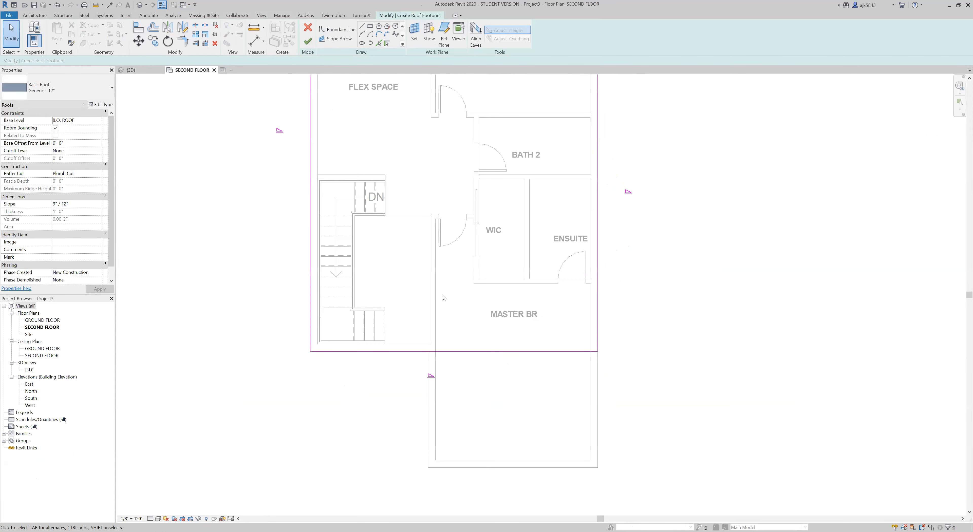
scroll(453, 416, down, 3)
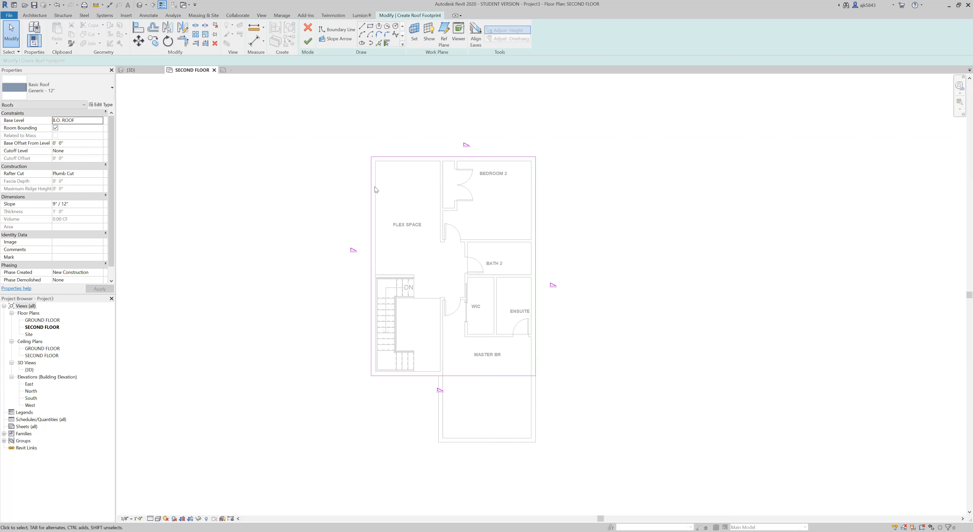
Step: Shorten the roof boundary line at the Master BR end so it stops at the corner where the bedroom projection begins
scroll(488, 349, up, 2)
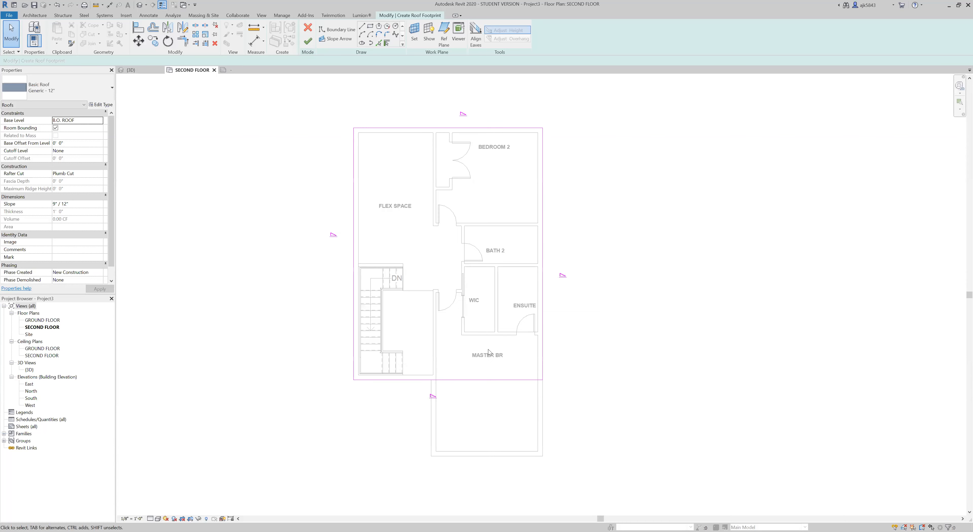
scroll(488, 349, down, 2)
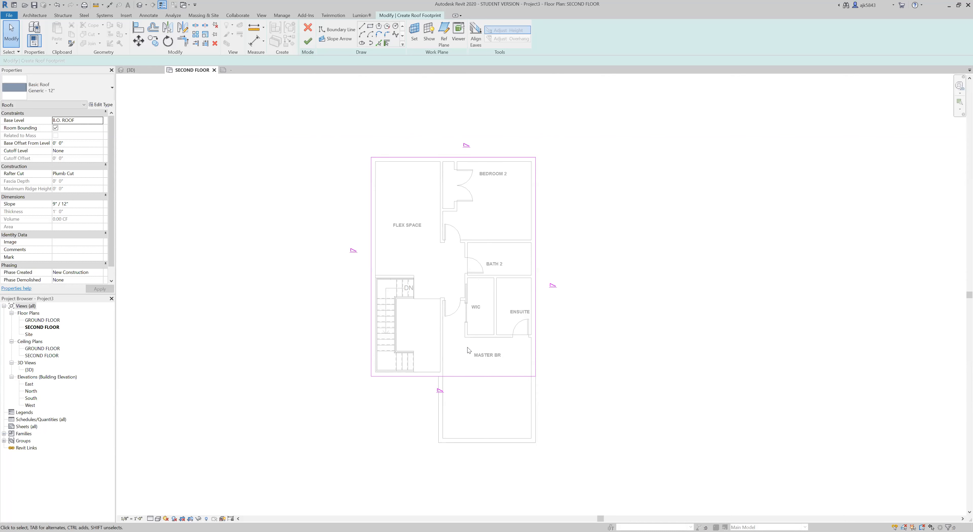
scroll(449, 364, up, 1)
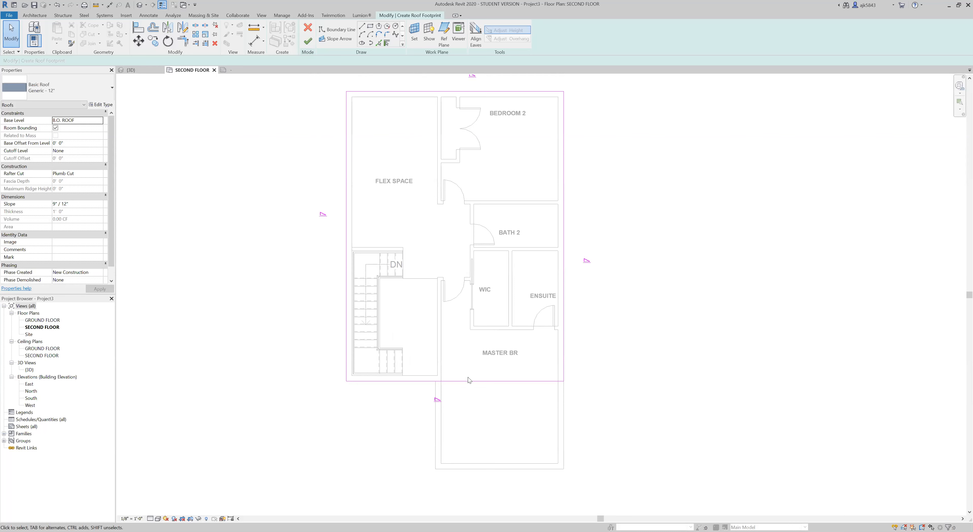
scroll(468, 379, up, 2)
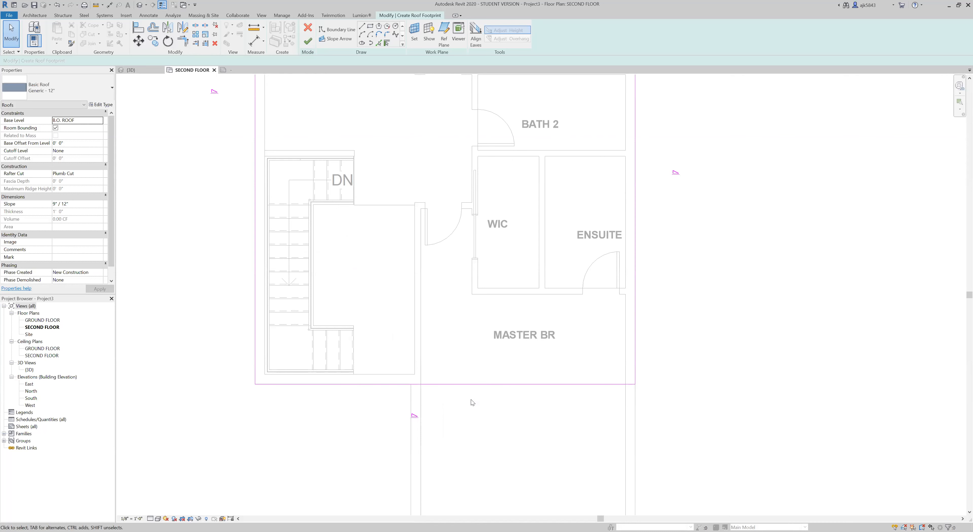
click(481, 385)
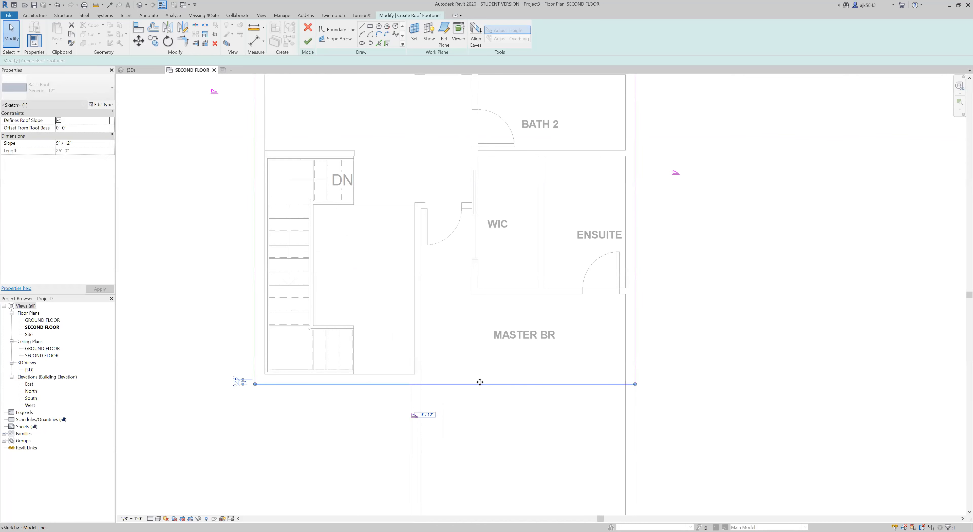
drag(634, 383, 412, 384)
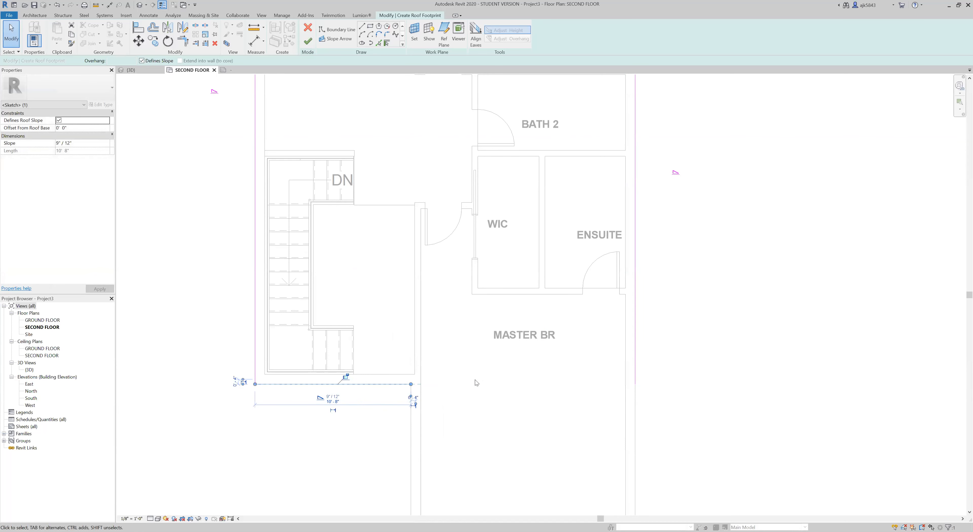
click(468, 398)
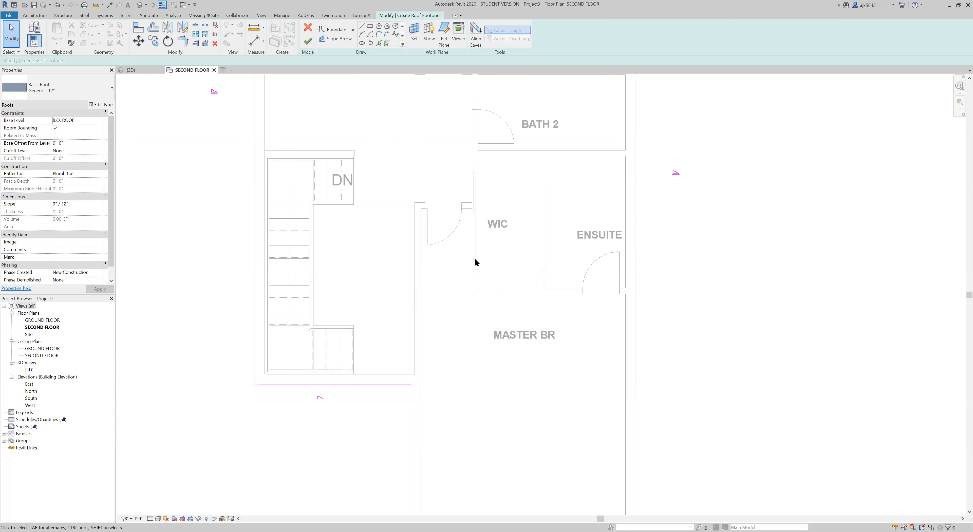
Step: Sketch a helper line across the Master BR projection opening and a perpendicular centre line from its midpoint up into the WIC
click(362, 25)
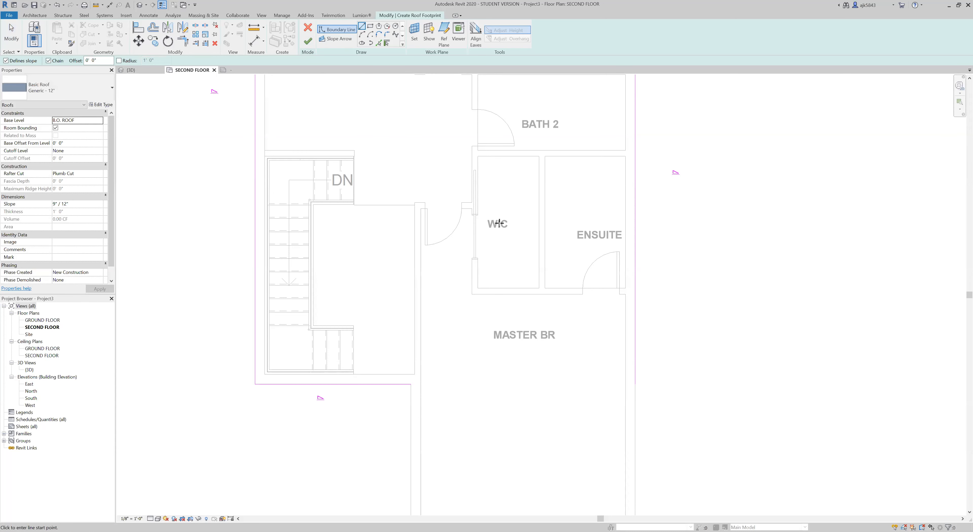
click(411, 384)
click(635, 384)
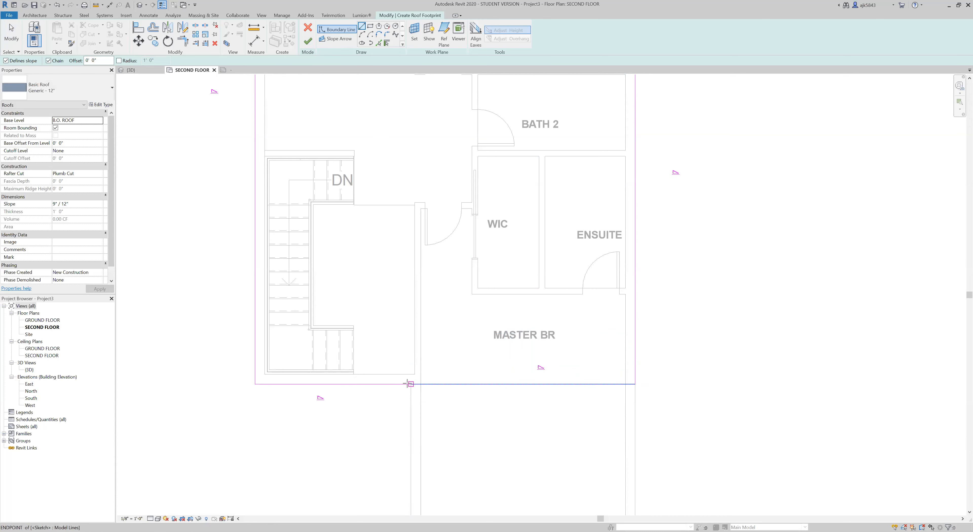
click(523, 384)
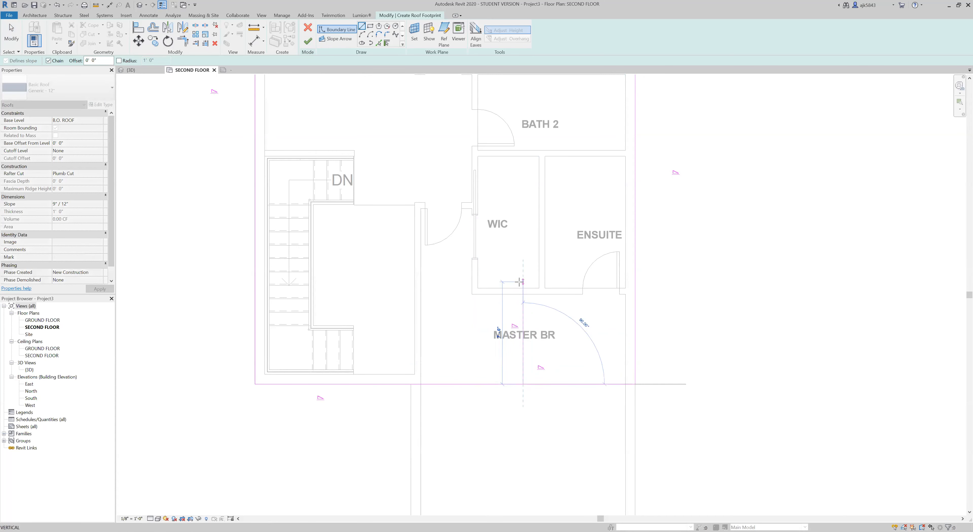
scroll(521, 298, up, 2)
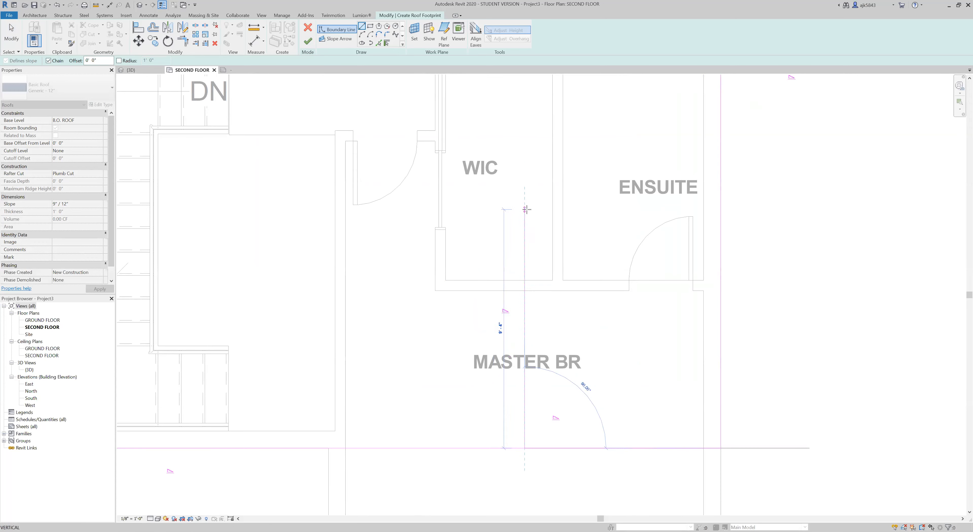
click(522, 203)
key(Escape)
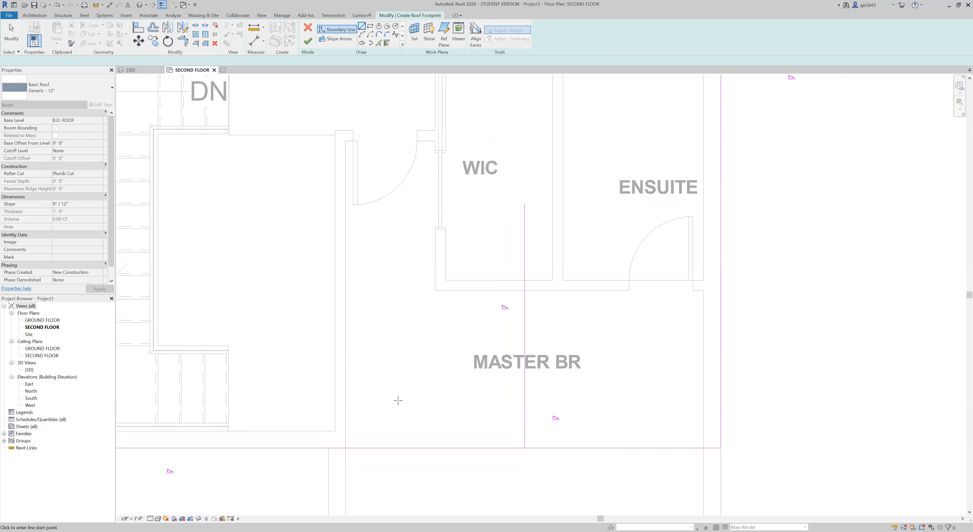
Step: Sketch a 45-degree boundary line from the outer corner of the opening to the centre line, and mirror it about that centre line
click(720, 447)
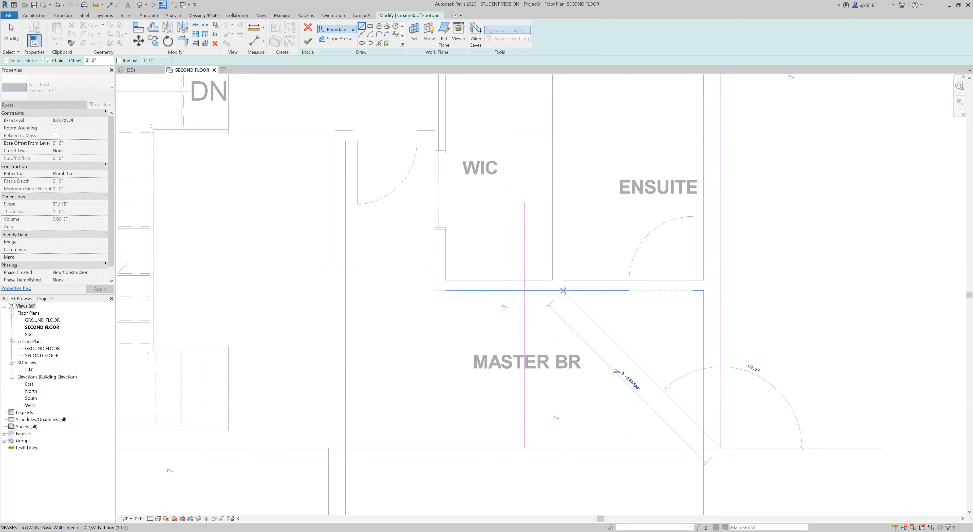
click(525, 251)
key(Escape)
key(Escape)
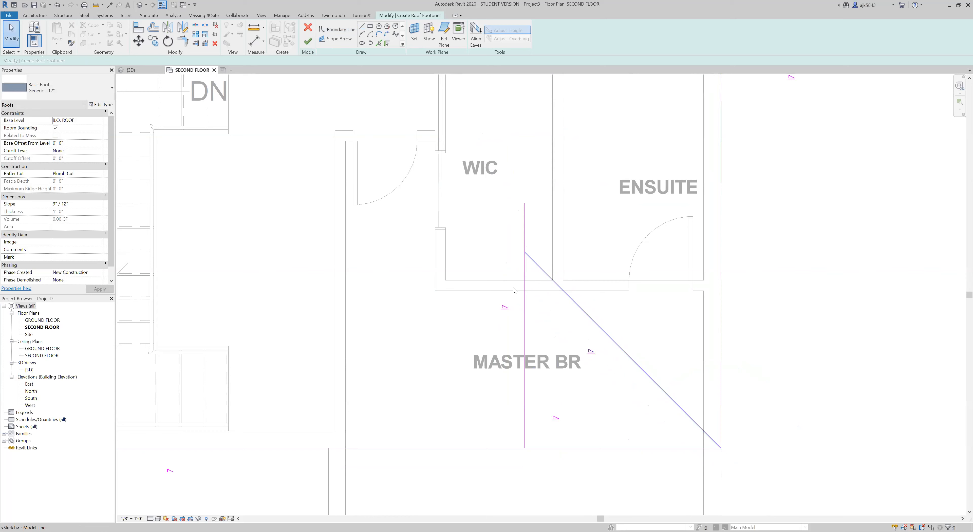
click(528, 256)
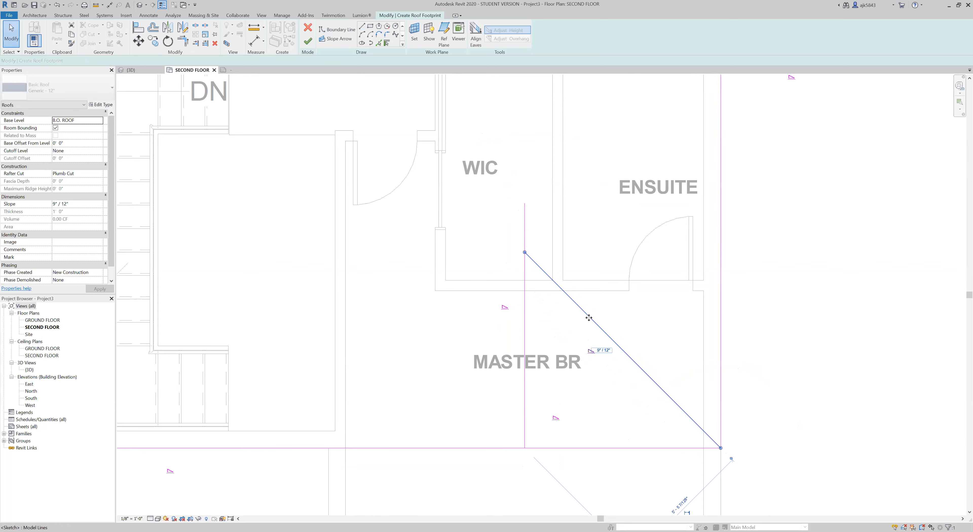
click(169, 27)
click(525, 320)
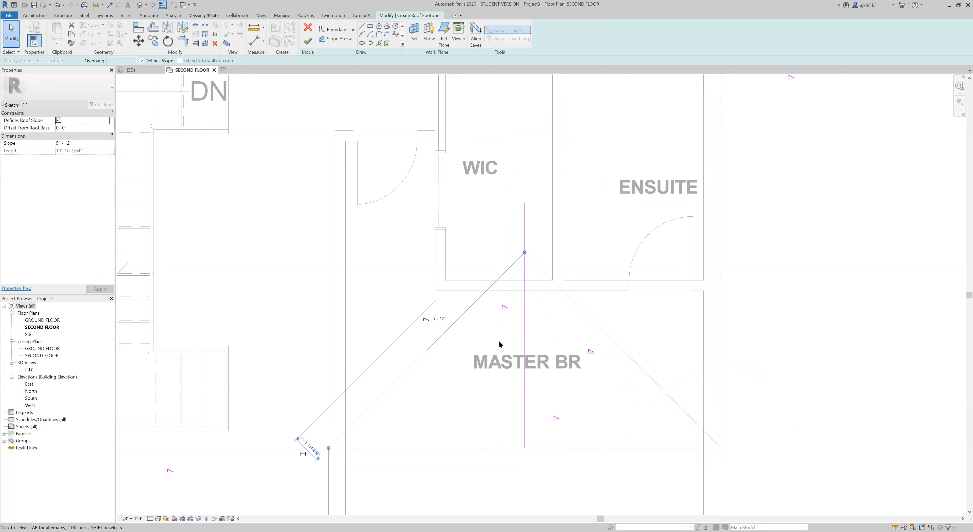
Step: Delete the vertical centre line and the helper line across the opening, leaving the V-shaped notch in the boundary
click(527, 326)
key(Delete)
click(576, 449)
key(Delete)
scroll(571, 380, down, 3)
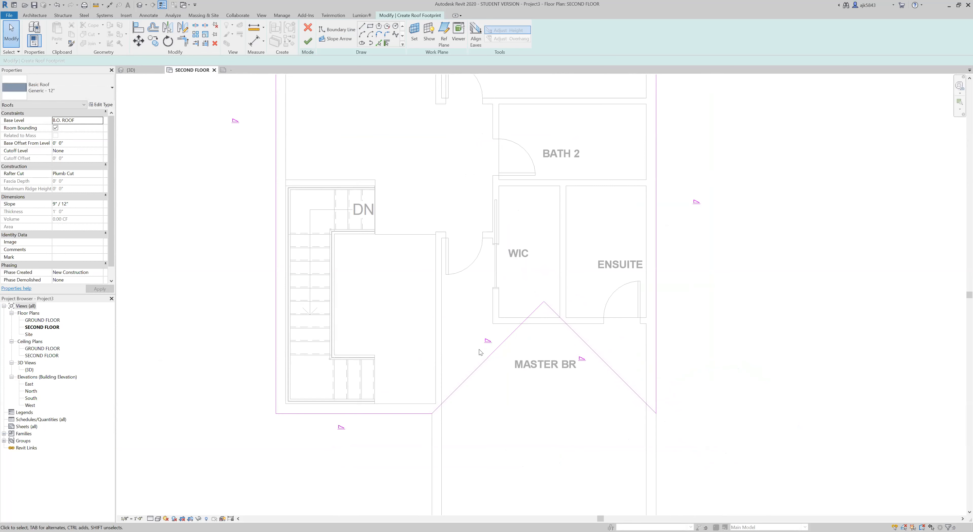
Step: Turn off Defines Slope for the two diagonal boundary lines and finish the roof sketch
click(510, 335)
ctrl+click(584, 341)
click(142, 60)
click(308, 41)
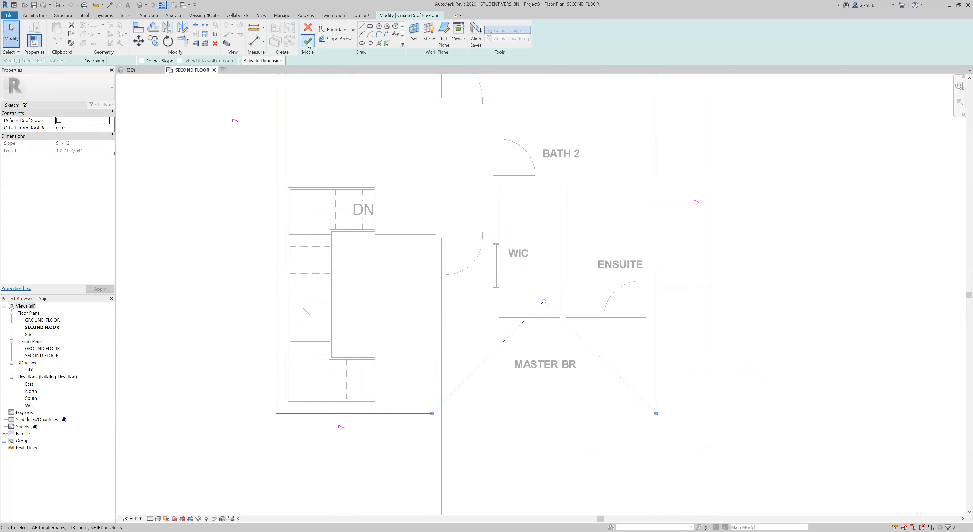
Step: Open the {3D} view and turn off its section box
click(29, 370)
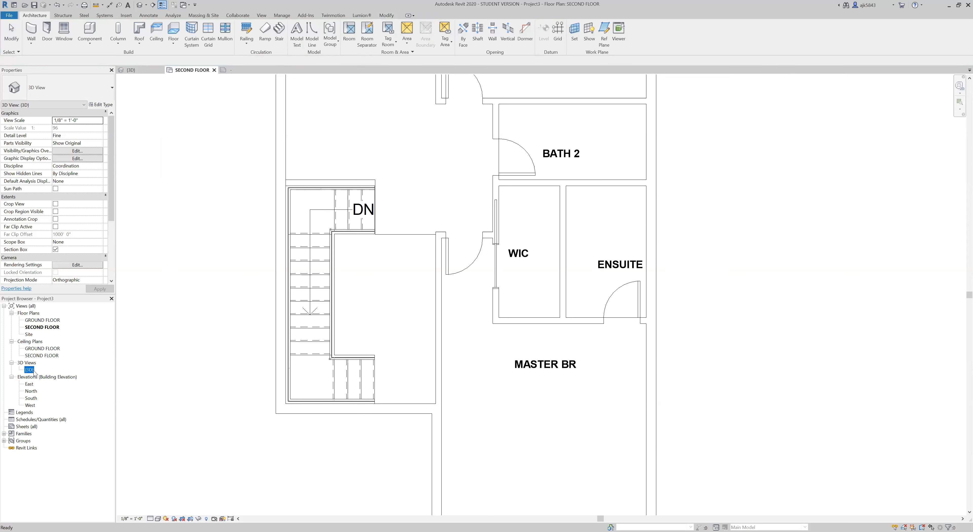
double_click(30, 370)
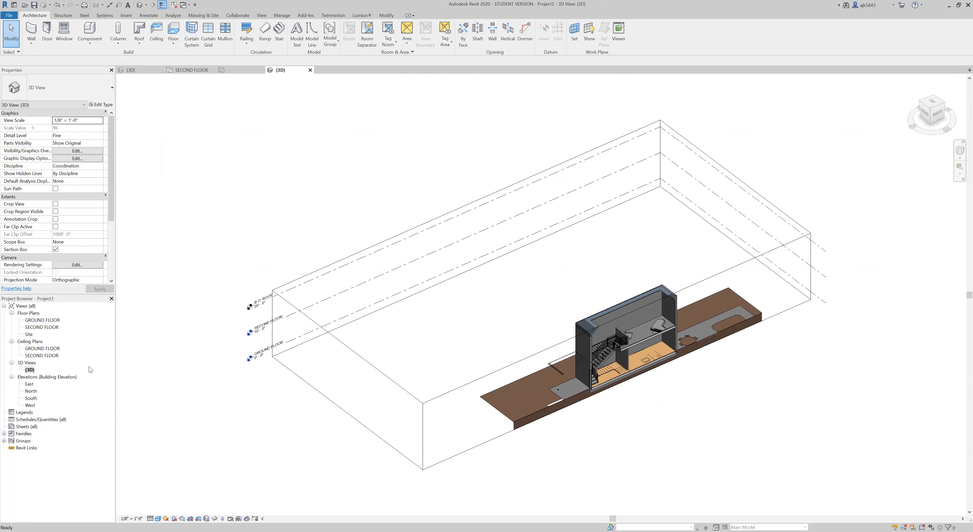
click(58, 250)
click(97, 290)
Step: Examine the new main hip roof and its V-shaped notch over the Master BR from several sides
shift+middle_drag(598, 328, 574, 264)
shift+middle_drag(749, 310, 683, 297)
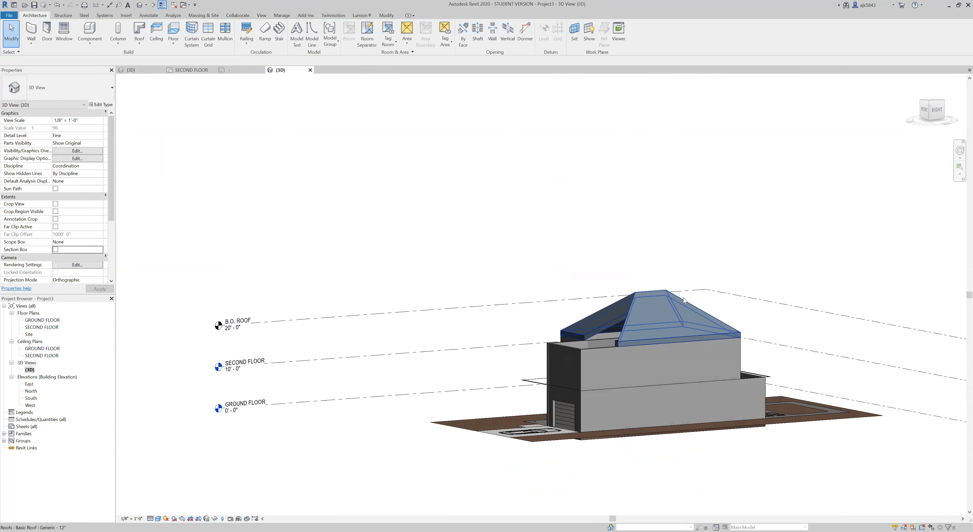
scroll(684, 297, up, 3)
scroll(475, 288, down, 3)
shift+middle_drag(475, 287, 497, 432)
scroll(497, 434, up, 5)
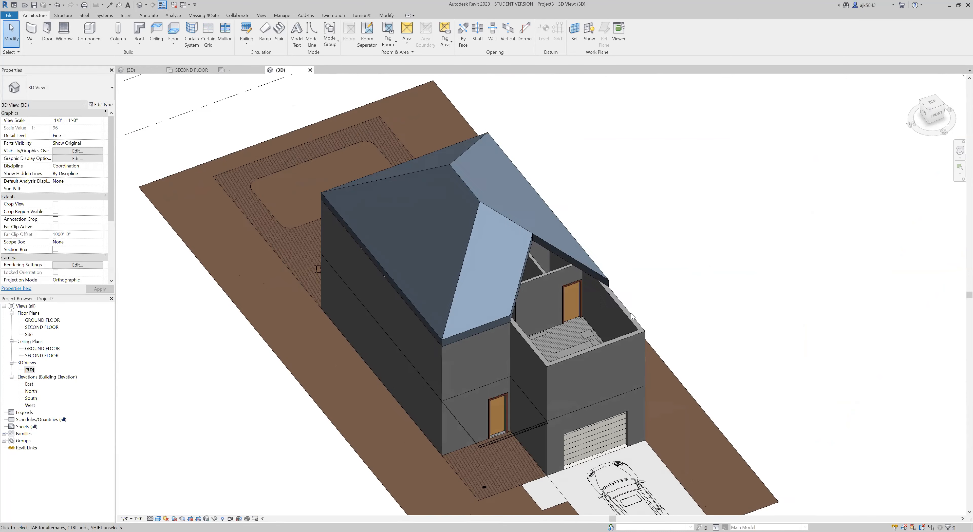
scroll(630, 312, up, 3)
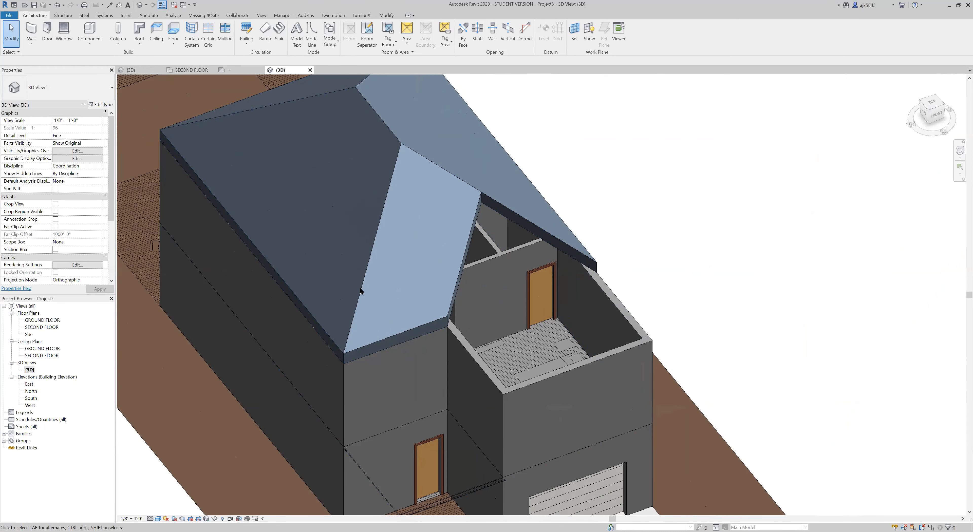
Step: Return to the SECOND FLOOR plan and start a second roof by footprint with its base level at B.O. ROOF
double_click(40, 327)
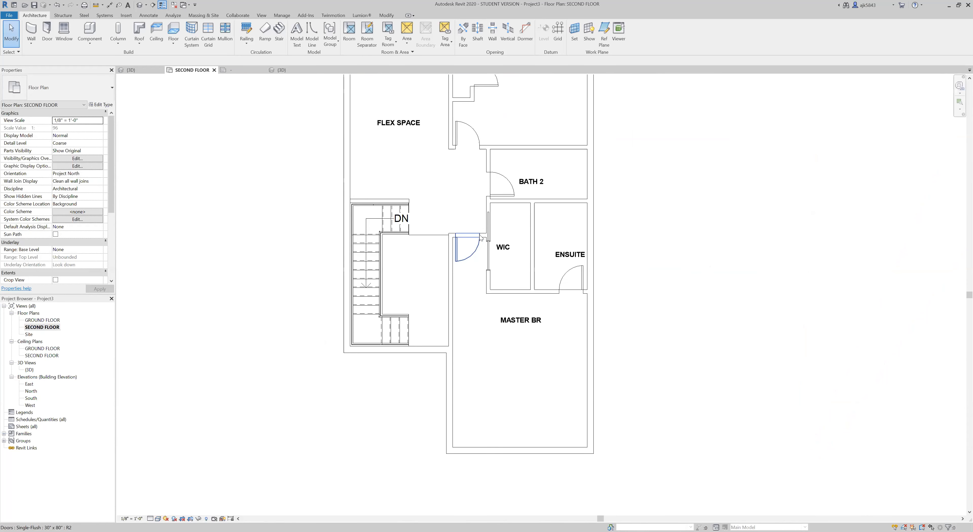
scroll(538, 433, up, 2)
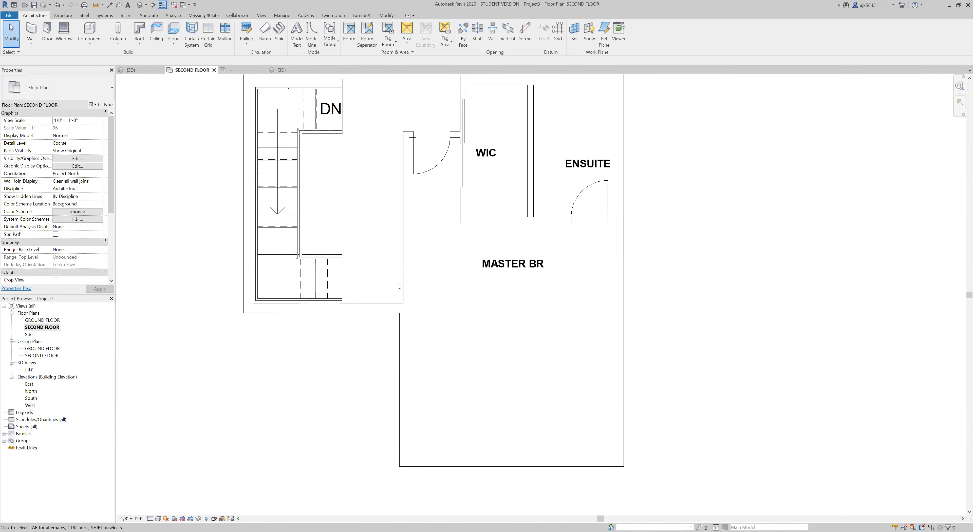
click(140, 43)
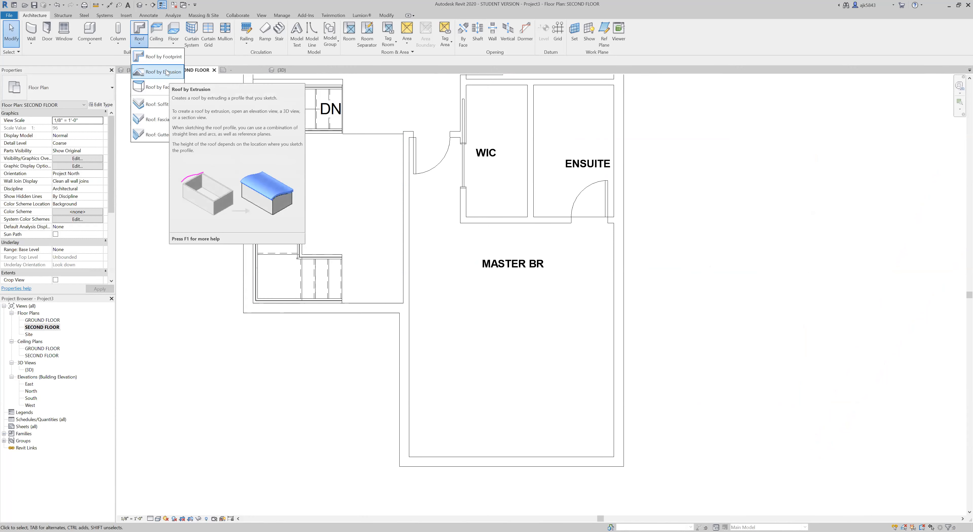
click(159, 57)
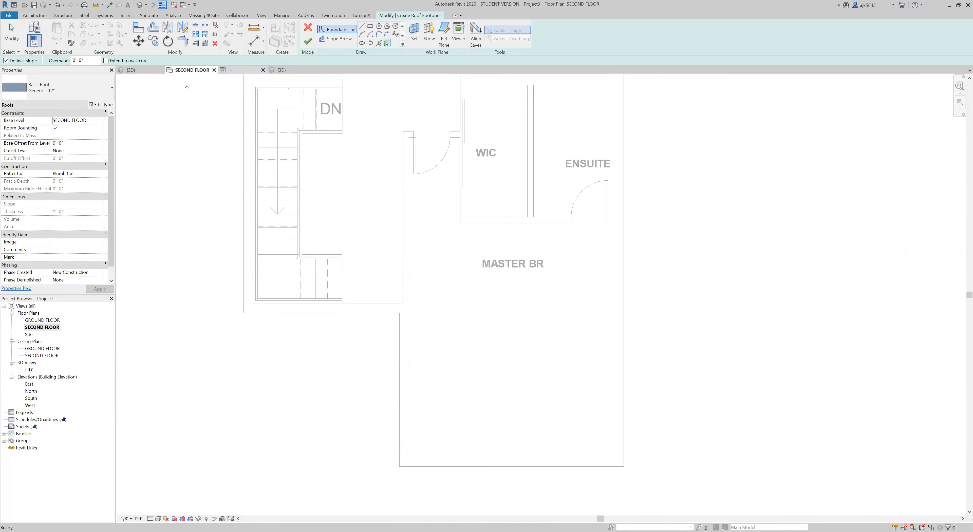
click(99, 121)
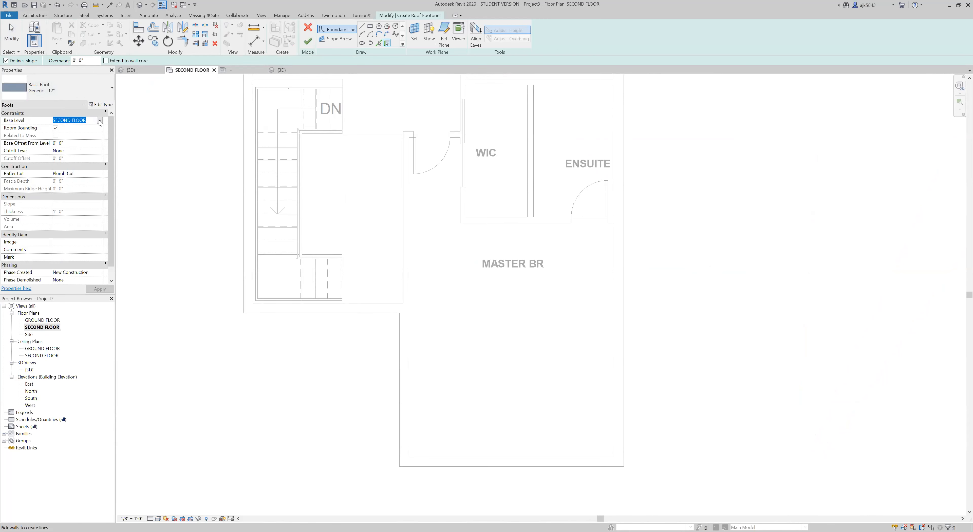
click(100, 121)
click(71, 135)
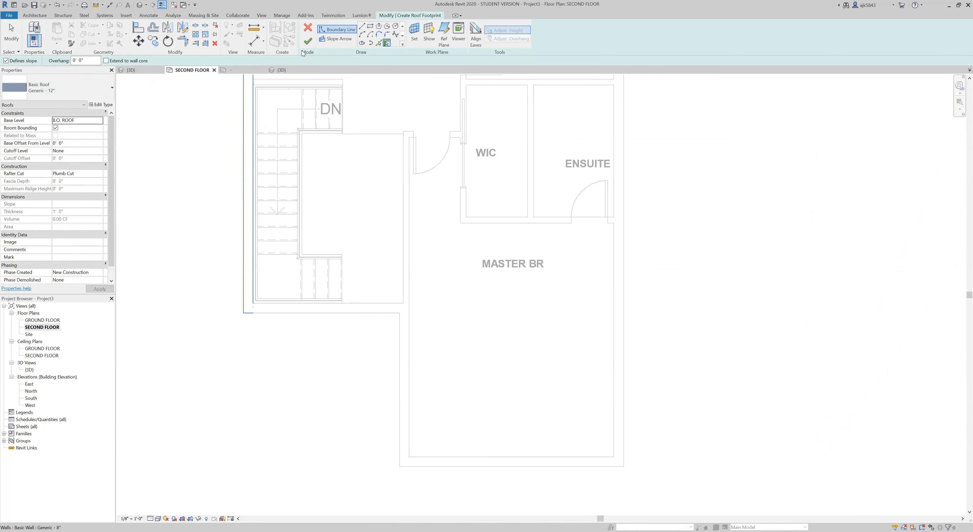
Step: Sketch slope-defining boundary lines along the three outer wall faces of the Master BR projection, ending level with the main block's front wall
click(362, 26)
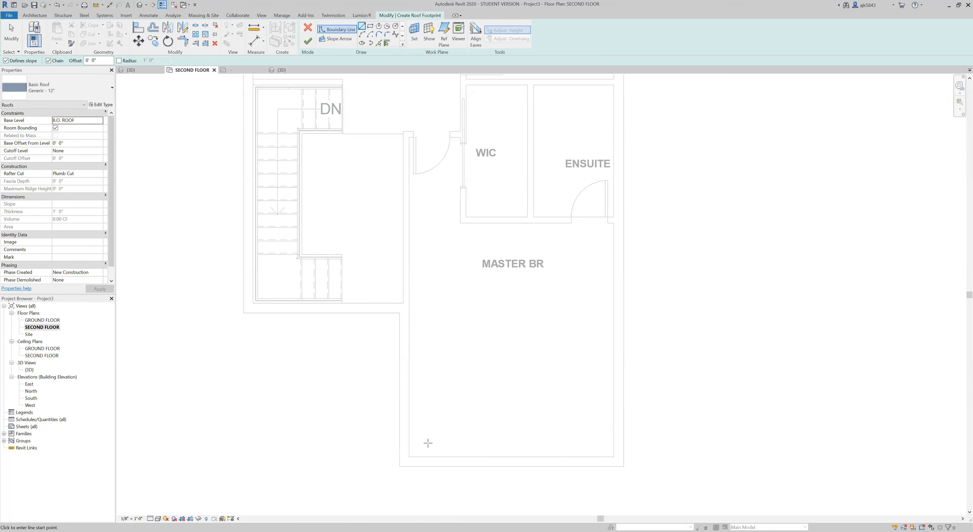
click(399, 313)
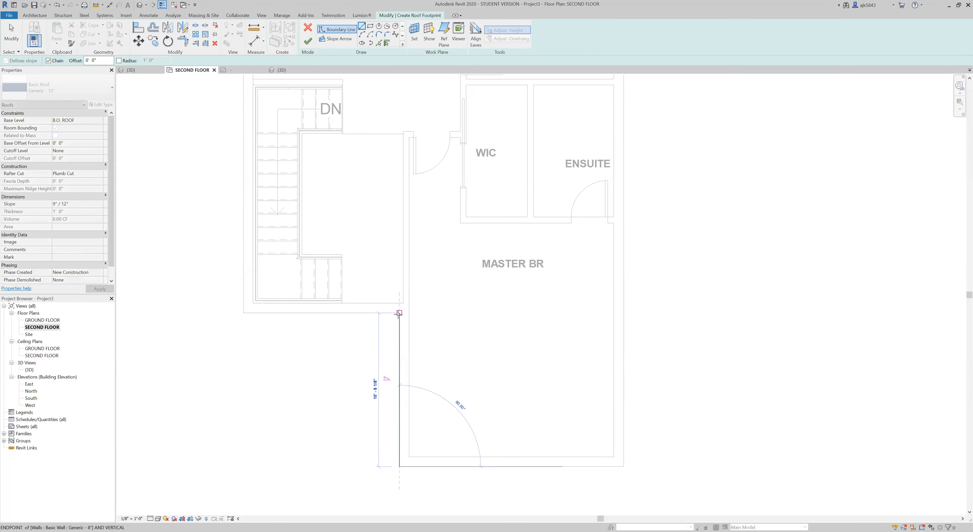
key(Escape)
key(Escape)
click(399, 467)
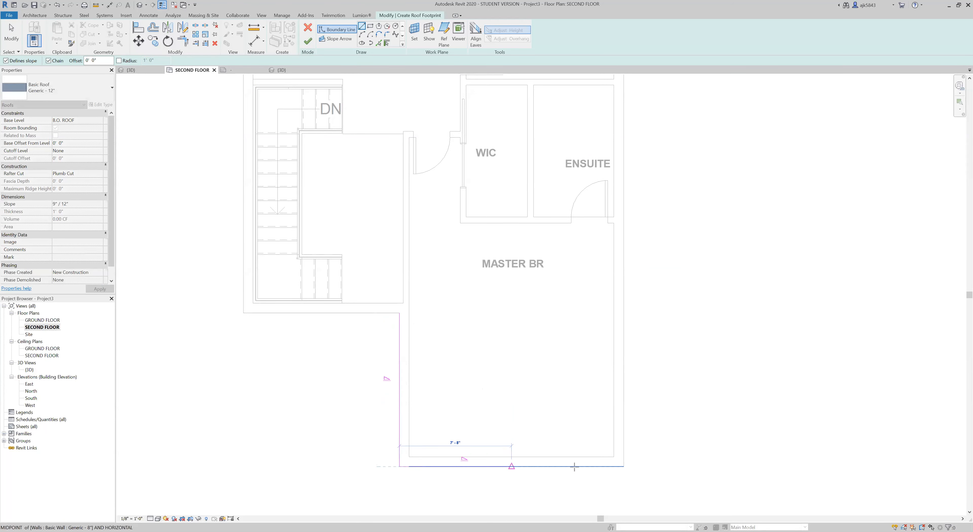
click(623, 466)
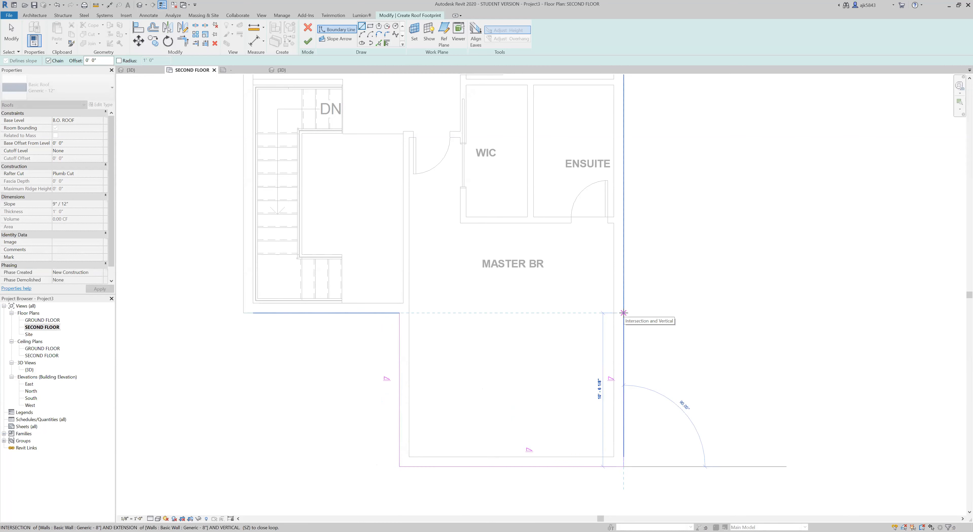
click(623, 313)
scroll(578, 219, up, 1)
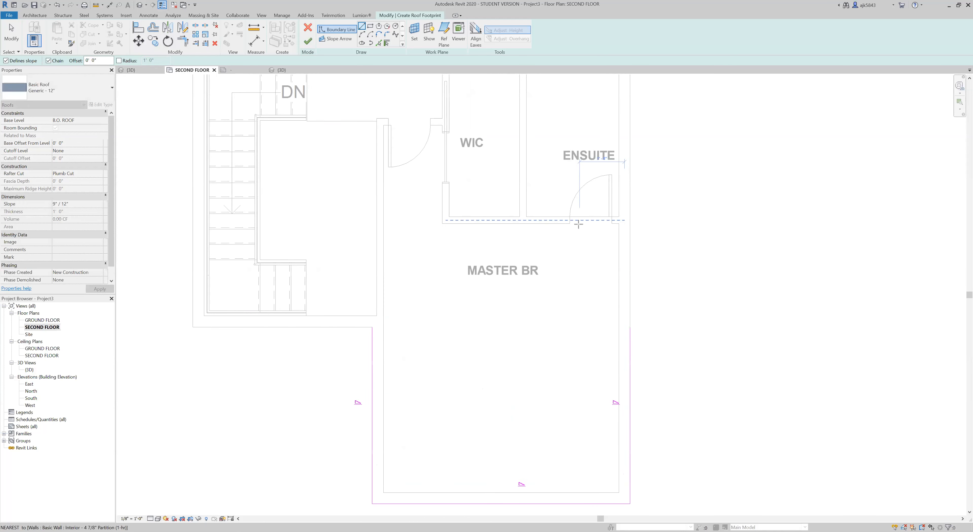
key(Escape)
Step: Sketch two diagonal boundary lines from the inner ends of the side boundaries, converging over the Master BR
click(372, 327)
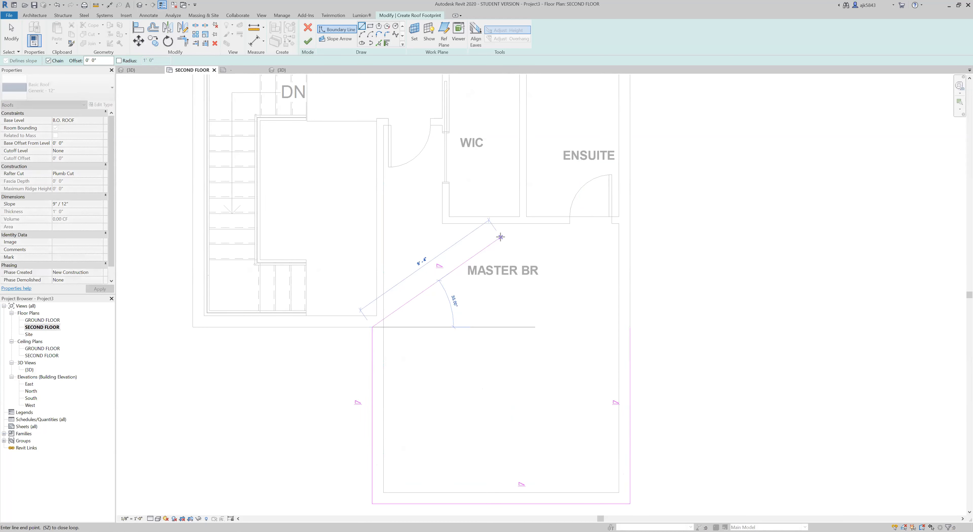
click(501, 237)
key(Escape)
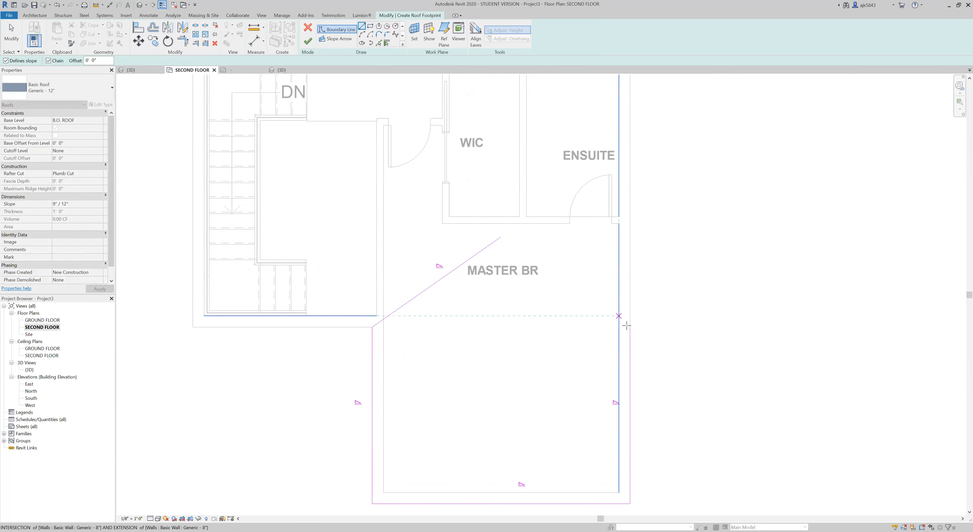
click(629, 328)
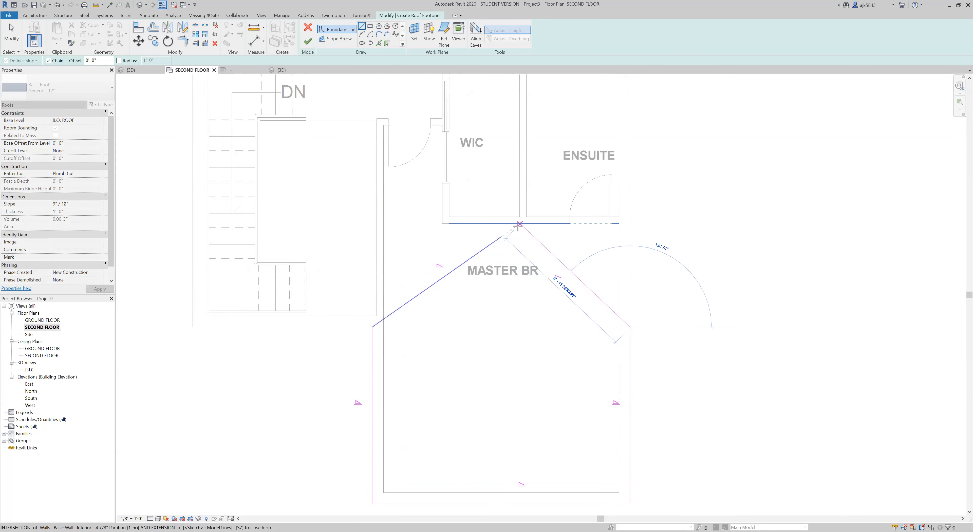
click(492, 190)
key(Escape)
key(Escape)
Step: Adjust the endpoints of the two diagonal lines so they meet at one peak near the WIC's lower wall, closing the footprint
click(498, 243)
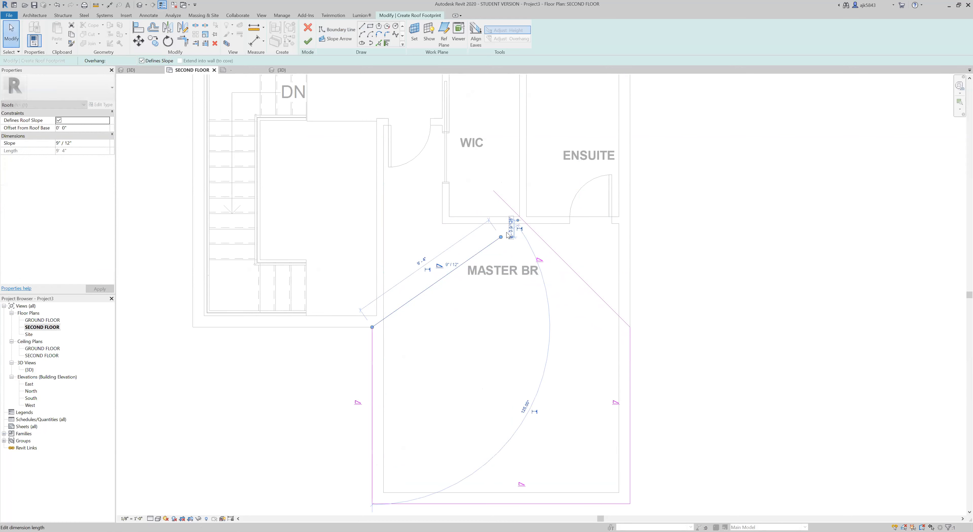
mouse_move(501, 237)
mouse_down()
mouse_move(483, 216)
mouse_move(497, 197)
mouse_move(502, 206)
mouse_up()
scroll(504, 194, up, 2)
click(491, 192)
click(501, 288)
scroll(500, 288, down, 3)
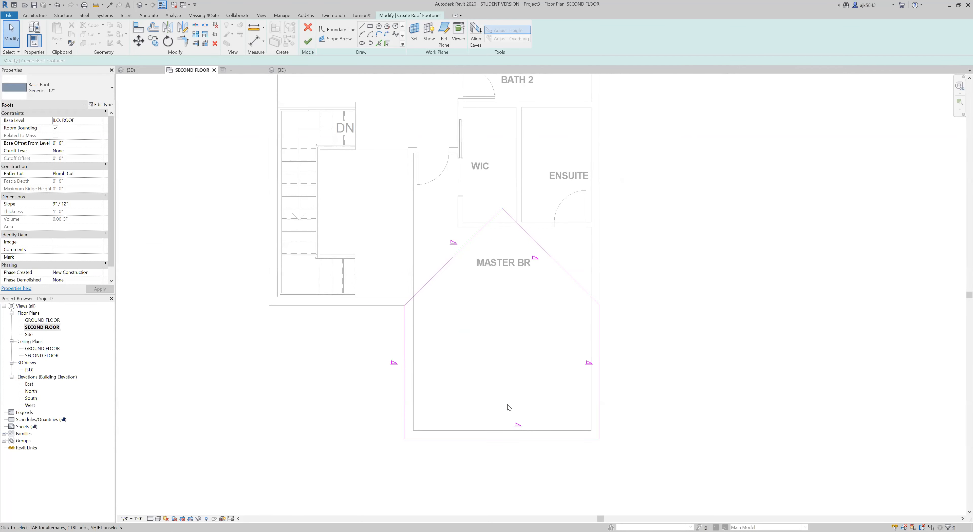
Step: Remove the slope definition from both diagonal boundary lines and finish the Master BR roof
click(519, 224)
ctrl+click(484, 225)
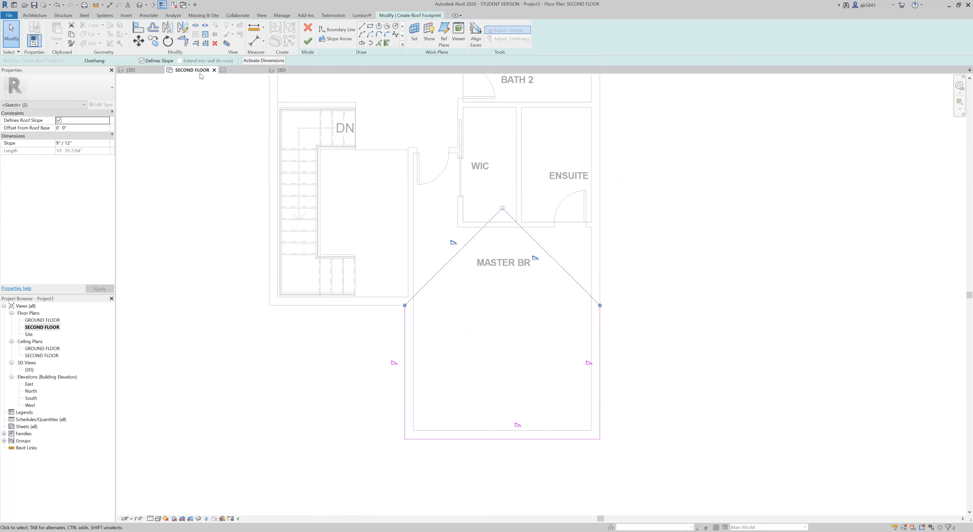
click(307, 42)
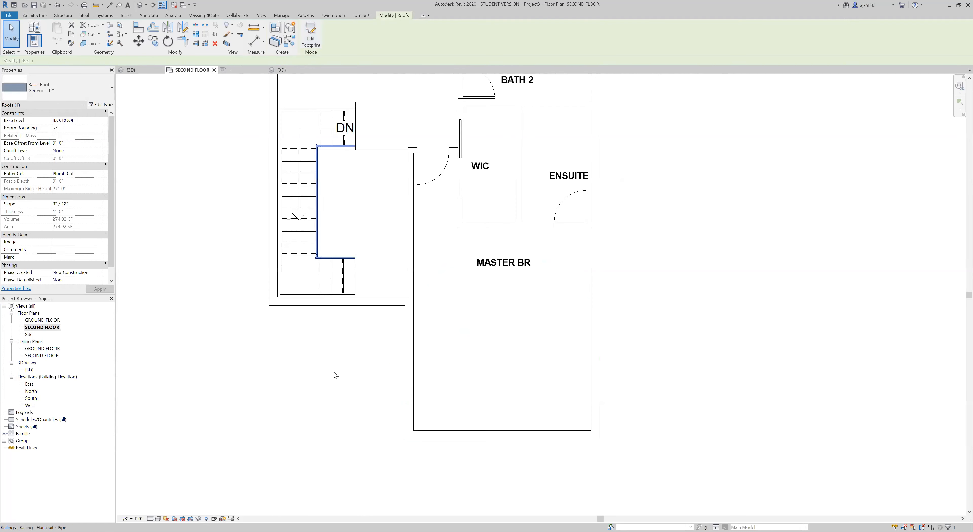
Step: Open the {3D} view and examine how the Master BR roof meets the main hip roof from several sides
double_click(26, 369)
click(686, 278)
scroll(686, 278, down, 1)
shift+middle_drag(717, 300, 682, 204)
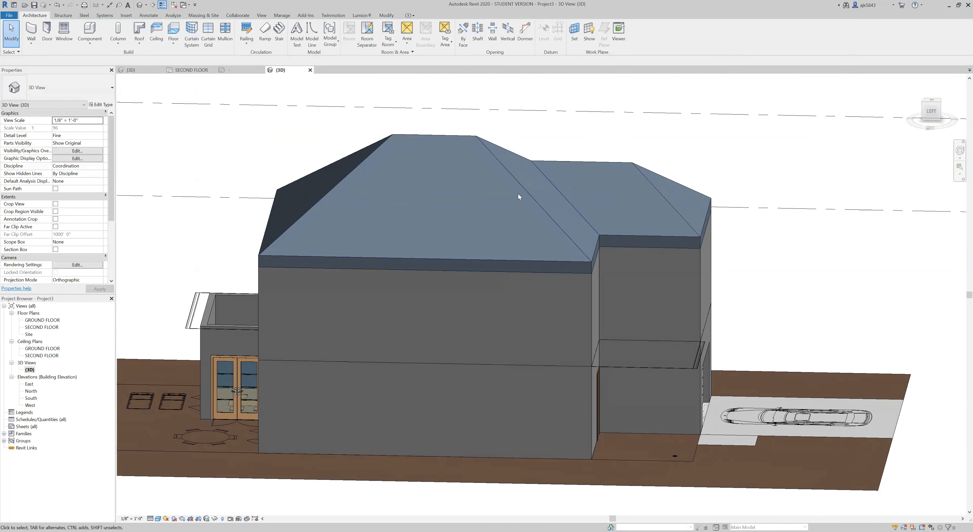
shift+middle_drag(558, 203, 408, 188)
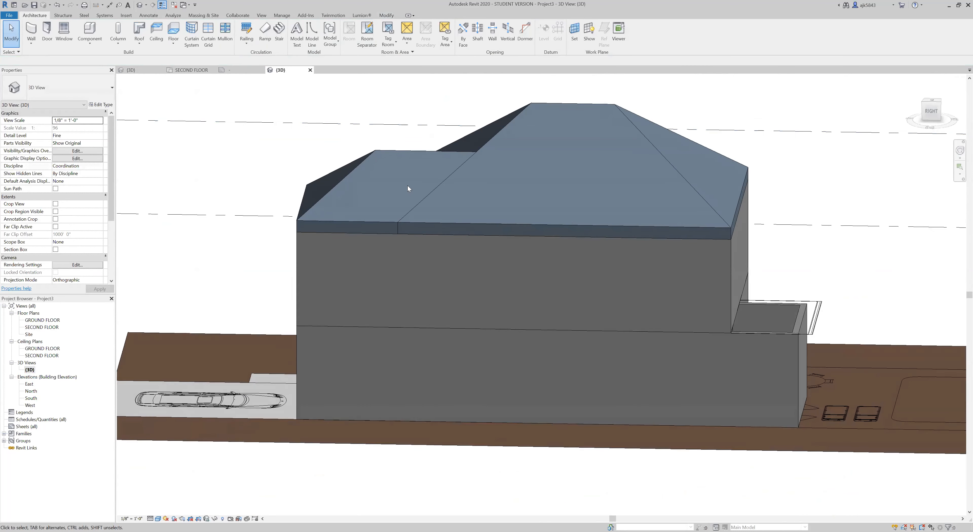
shift+middle_drag(324, 125, 442, 202)
scroll(442, 199, up, 3)
shift+middle_drag(560, 242, 548, 280)
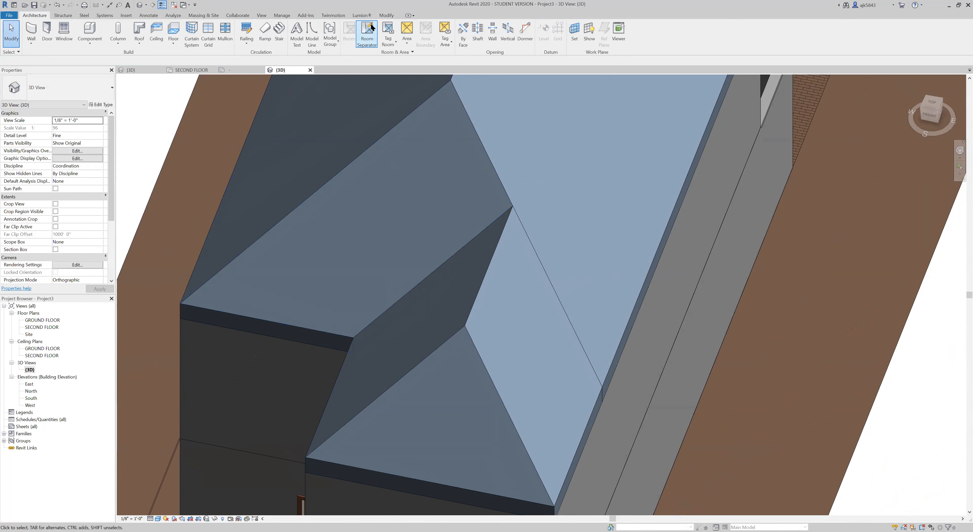
Step: Join the geometry of the Master BR roof and the main hip roof
click(386, 15)
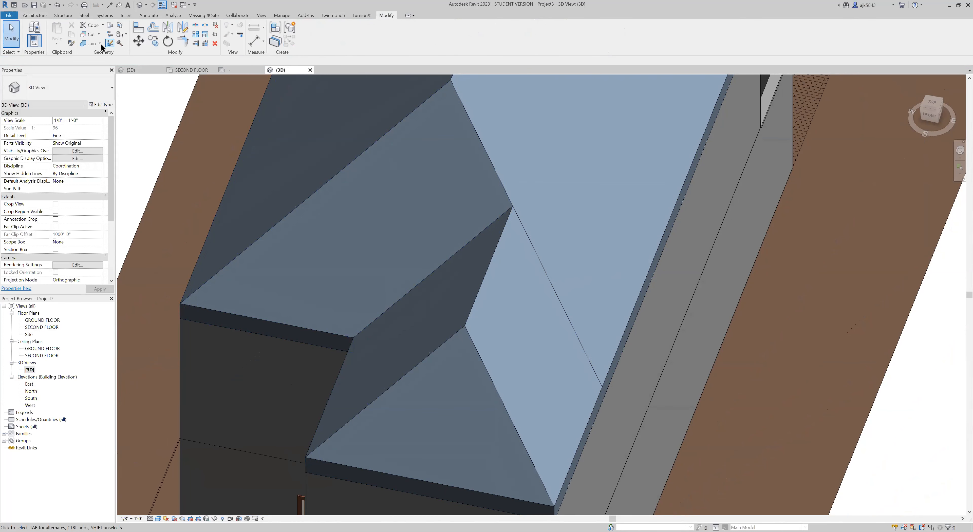
click(89, 44)
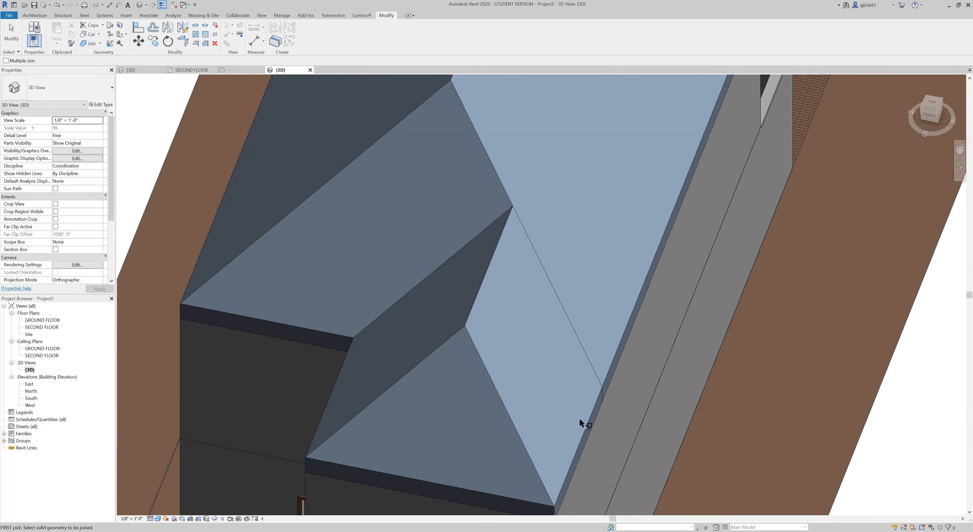
click(594, 405)
click(609, 372)
key(Escape)
Step: Examine the joined roofs, their ridges and valleys from the side, from above and from the front
scroll(623, 285, down, 3)
shift+middle_drag(623, 285, 584, 227)
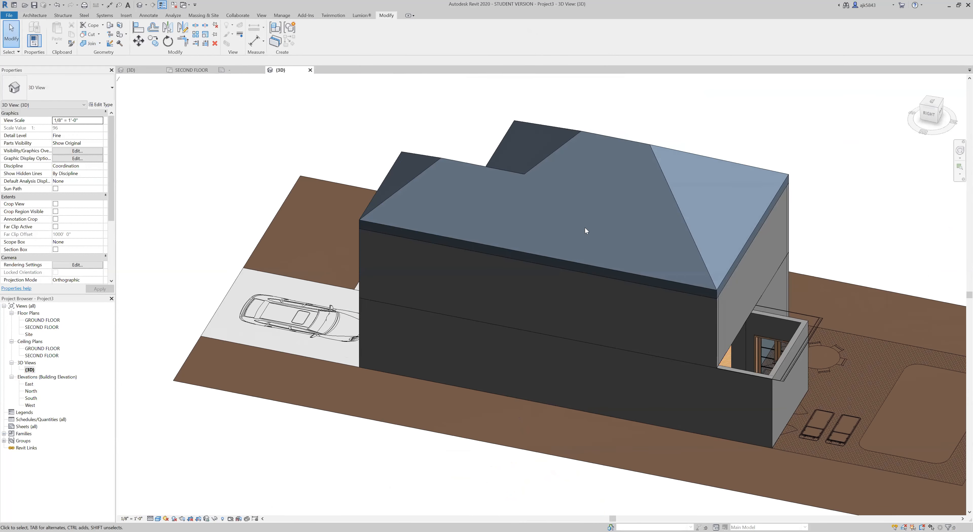
scroll(499, 171, up, 4)
click(455, 164)
key(Escape)
shift+middle_drag(367, 197, 513, 273)
shift+middle_drag(372, 235, 481, 346)
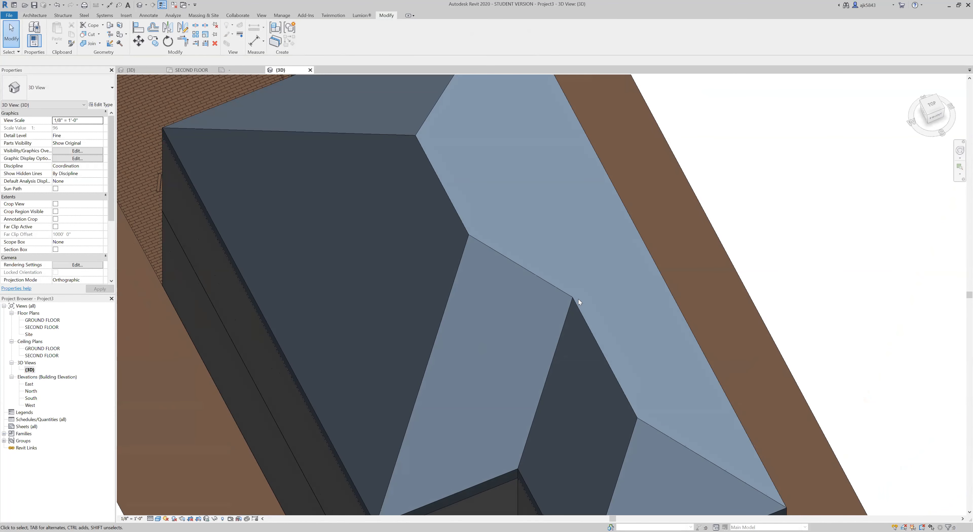
scroll(585, 214, down, 5)
shift+middle_drag(736, 249, 707, 218)
scroll(707, 219, up, 3)
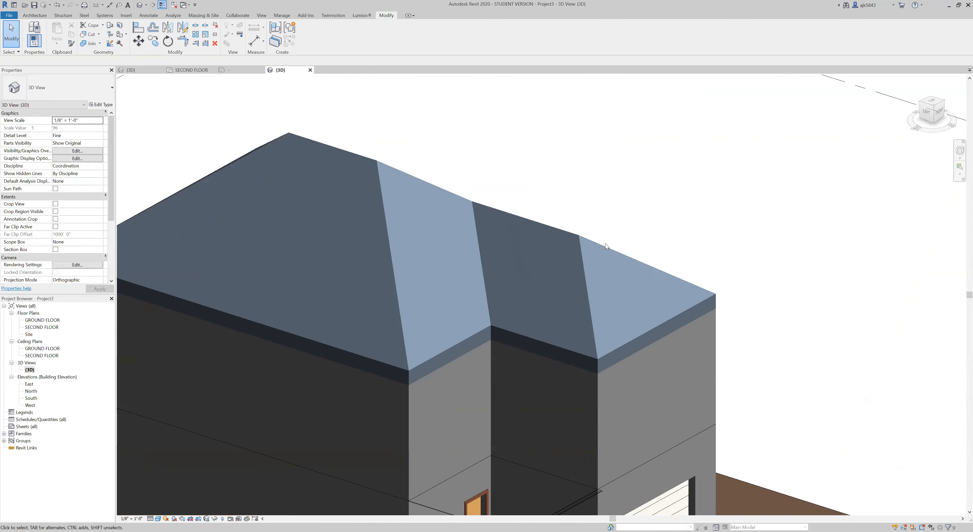
Step: Edit the Master BR roof's footprint so its front boundary line no longer defines slope, turning that end into a gable
click(586, 244)
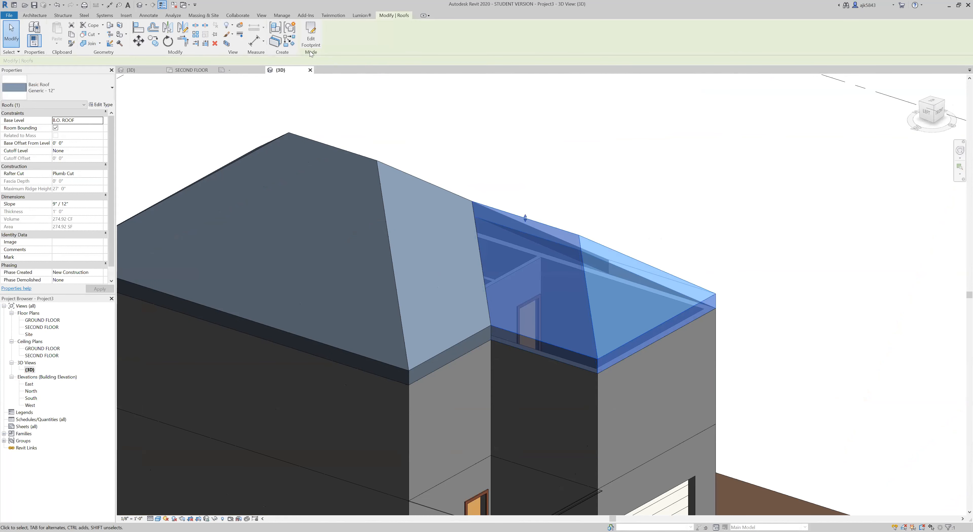
click(310, 37)
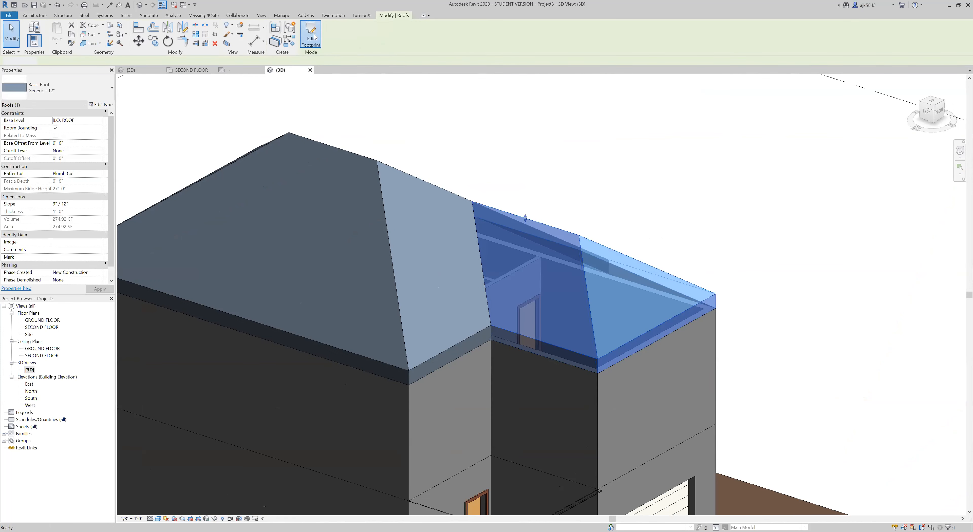
scroll(665, 339, up, 3)
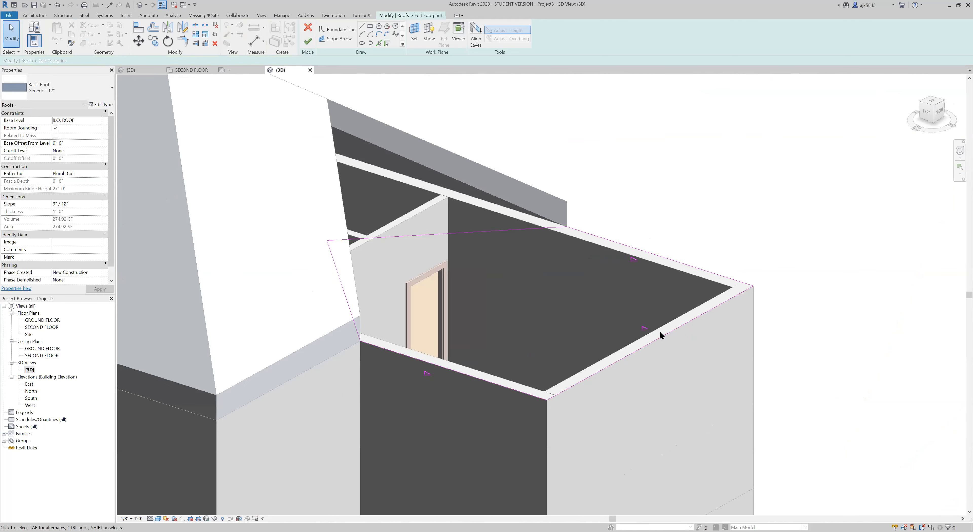
click(662, 336)
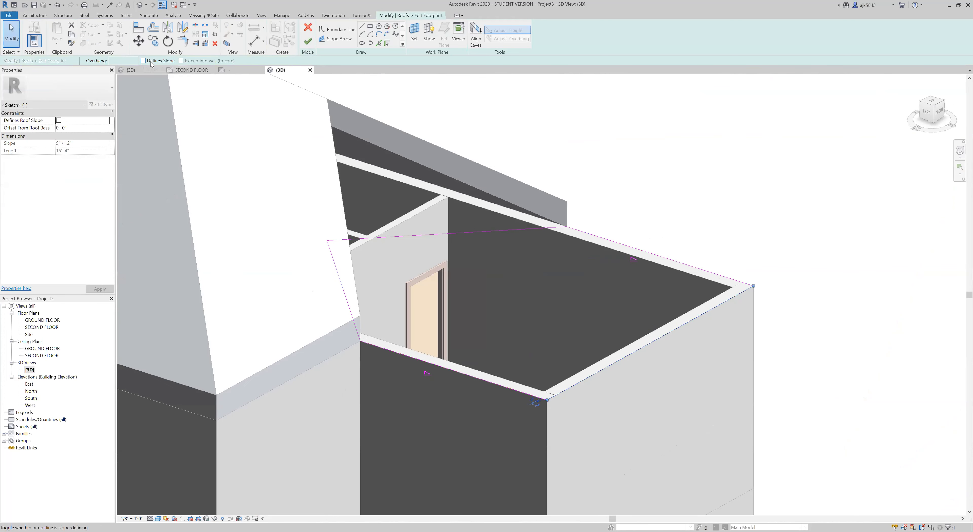
click(309, 42)
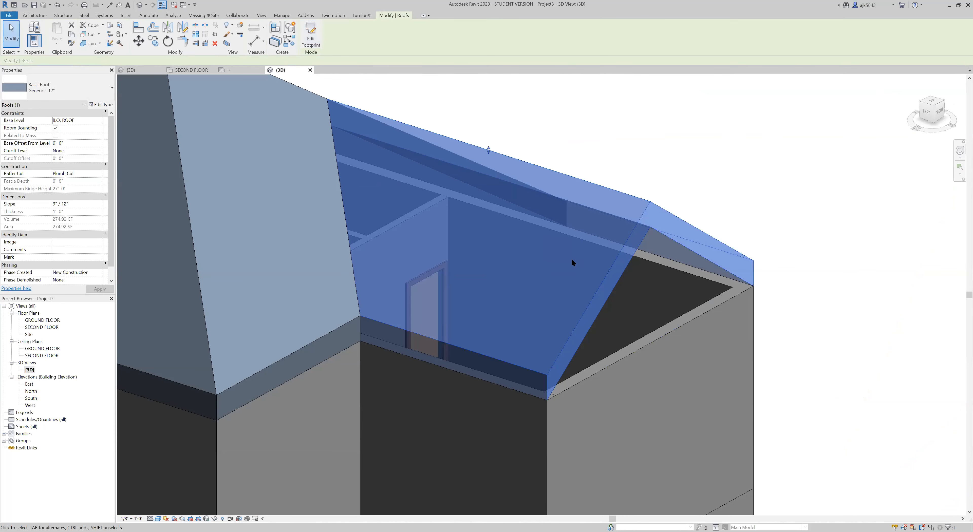
key(Escape)
Step: Attach the top of the second-floor front wall above the garage to the gable roof
scroll(623, 276, down, 3)
shift+middle_drag(794, 319, 753, 185)
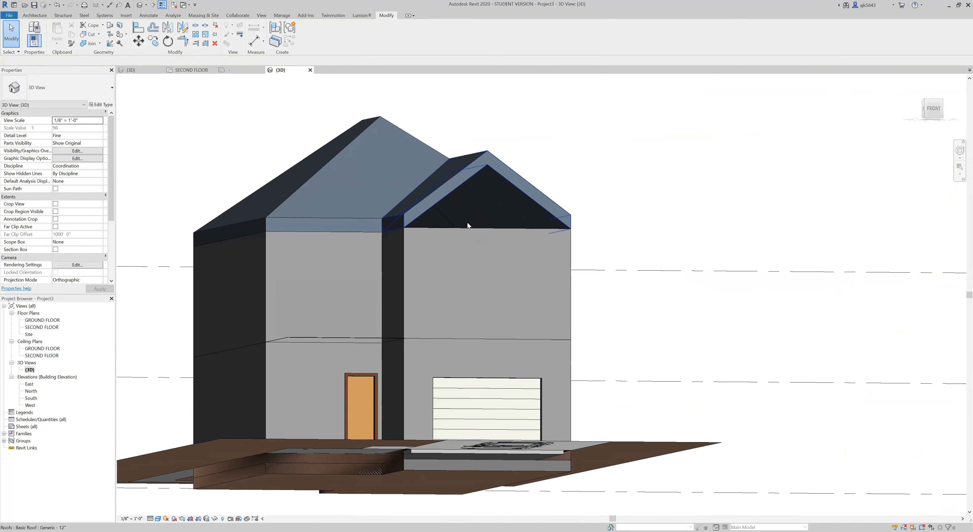
shift+middle_drag(534, 224, 577, 347)
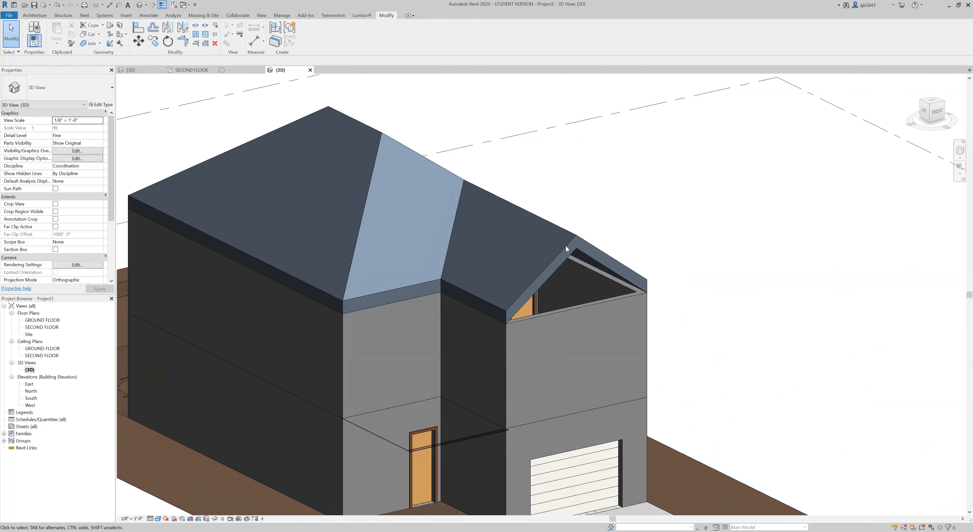
scroll(570, 258, up, 4)
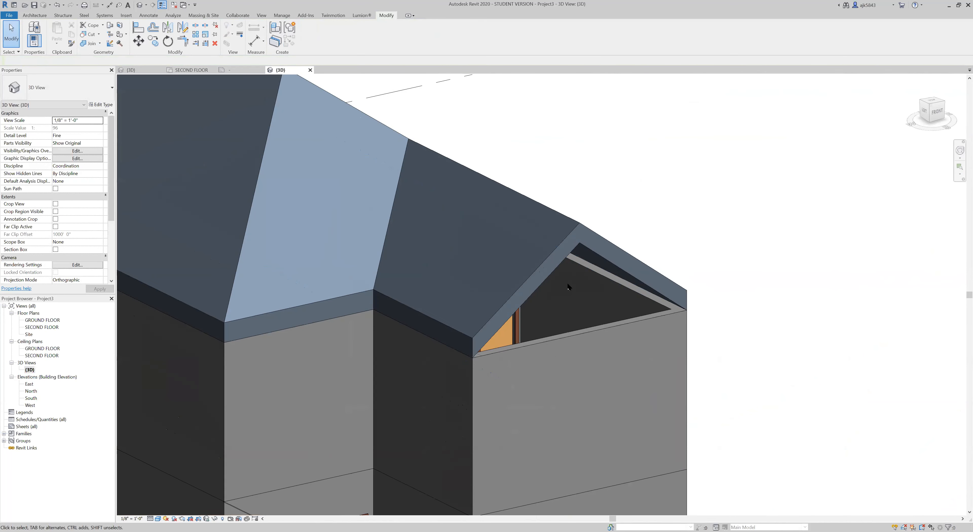
click(587, 329)
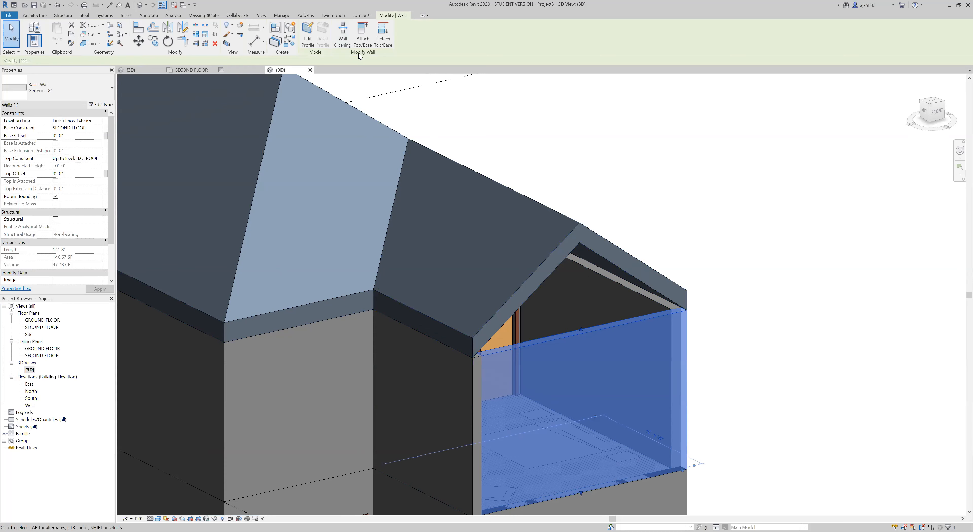
click(363, 40)
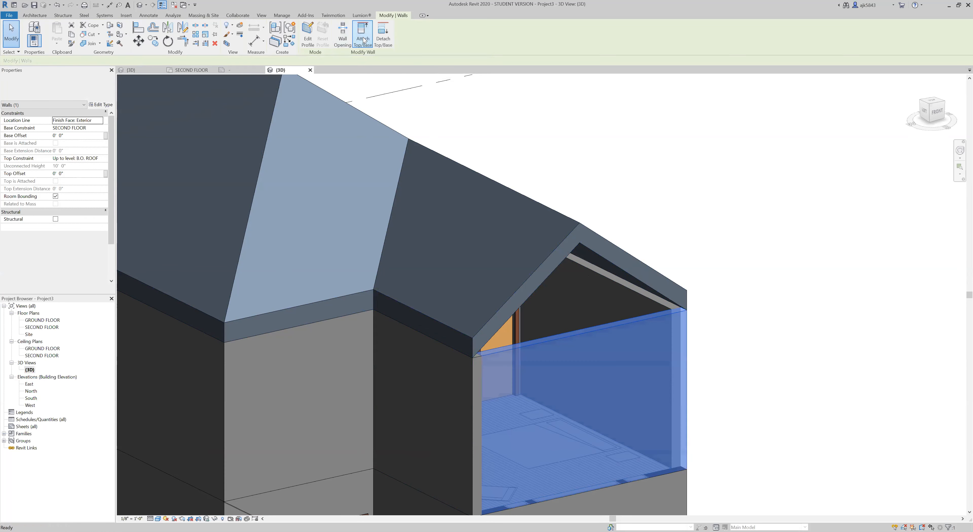
click(595, 238)
key(Escape)
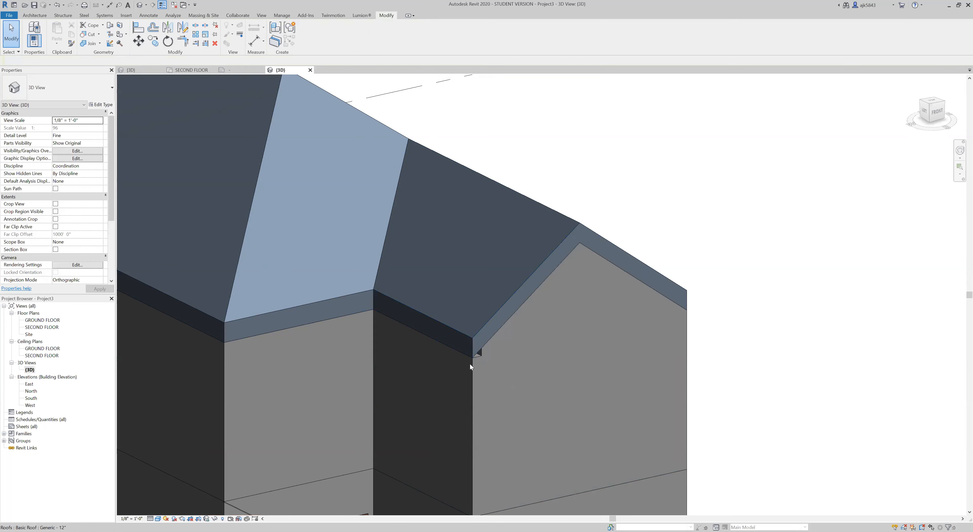
Step: Attach the top of the Master BR projection's side wall, on the entrance side, to the gable roof above it
click(474, 373)
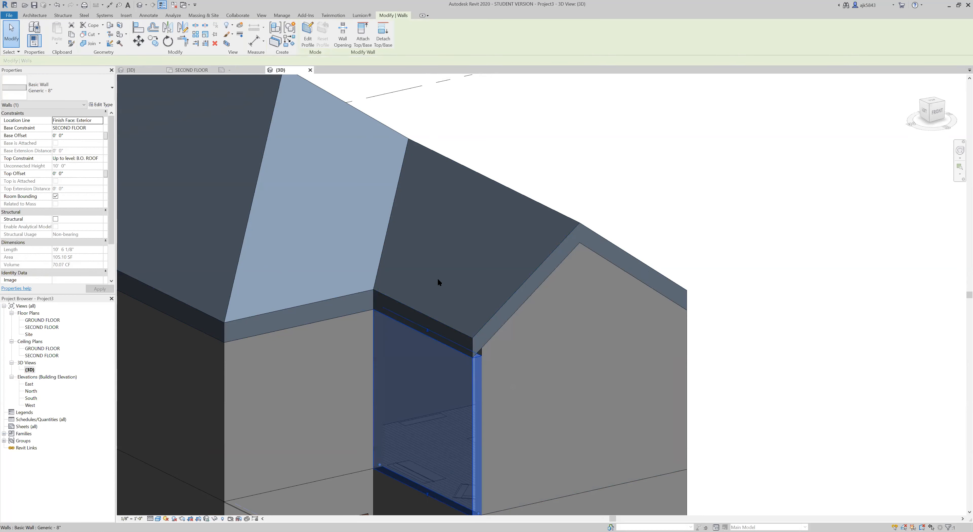
scroll(439, 282, down, 5)
mouse_move(438, 282)
shift+middle_down()
mouse_move(428, 380)
mouse_move(460, 362)
mouse_move(445, 319)
mouse_move(475, 302)
mouse_move(435, 285)
shift+middle_up()
key(Escape)
scroll(446, 319, up, 3)
scroll(435, 285, up, 3)
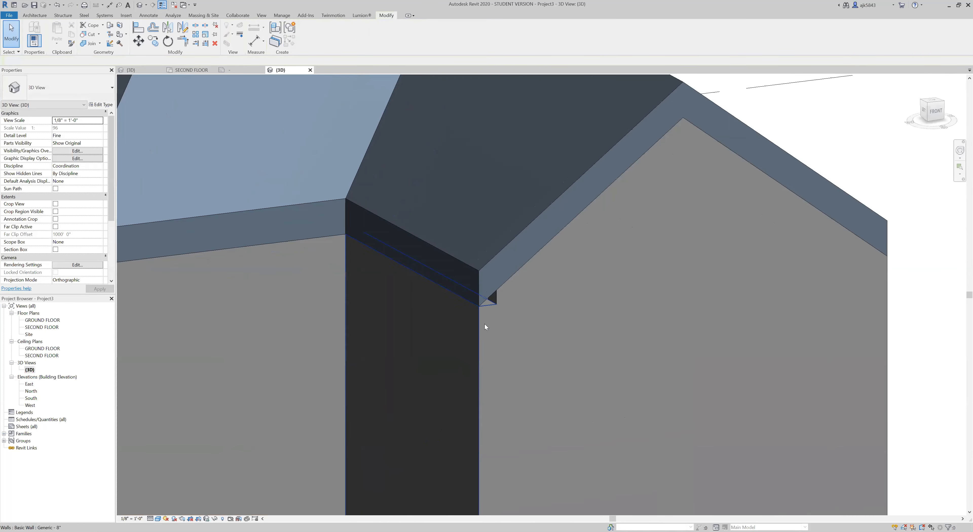
click(480, 330)
shift+middle_drag(347, 269, 383, 112)
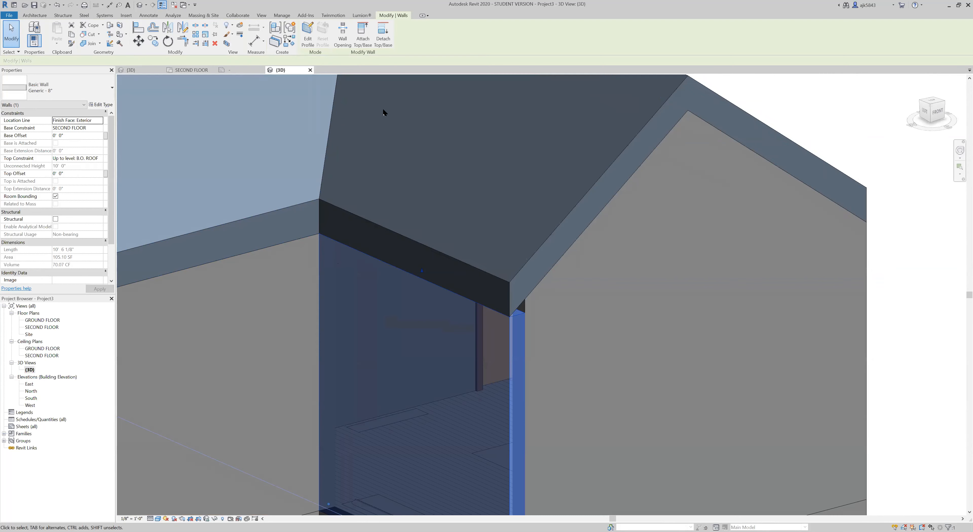
click(362, 39)
click(499, 212)
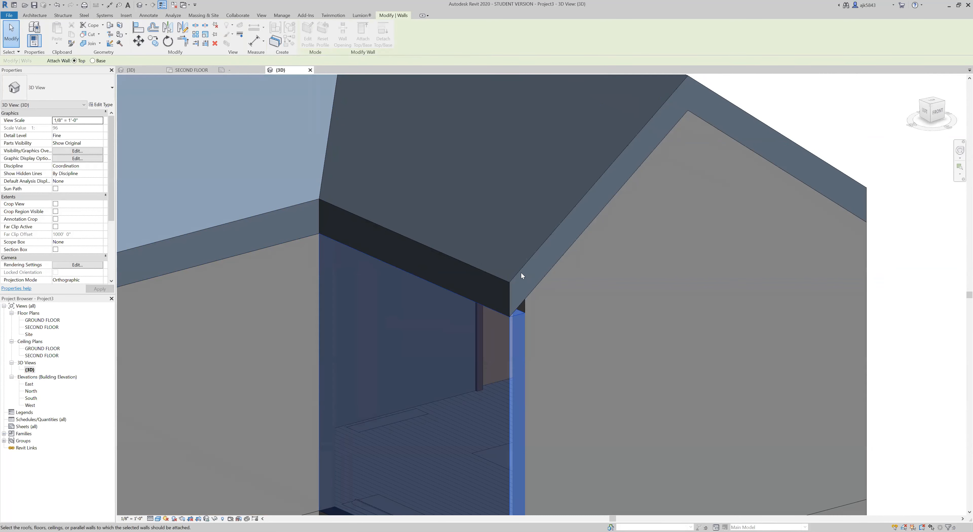
key(Escape)
Step: Examine the attached side wall's corner under the gable eave and the whole house from several sides
scroll(462, 223, down, 5)
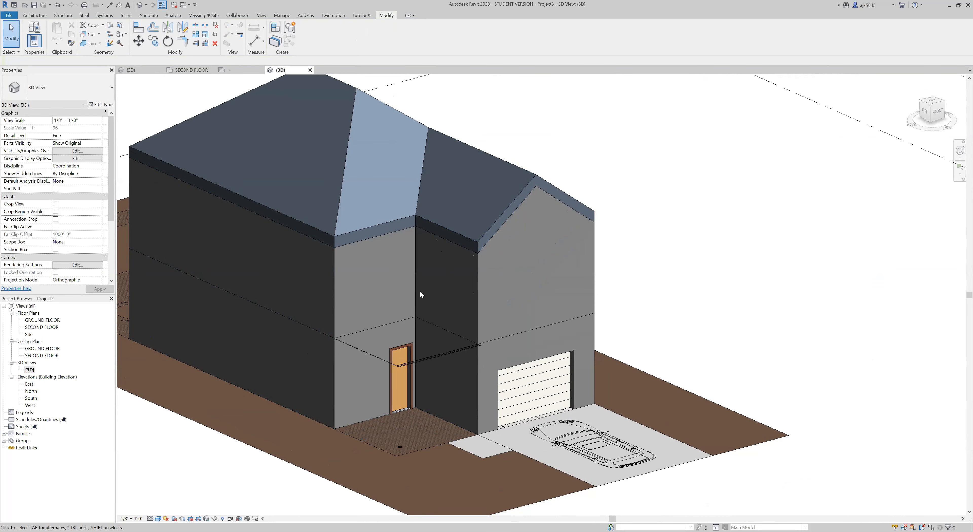
click(478, 271)
scroll(415, 219, up, 4)
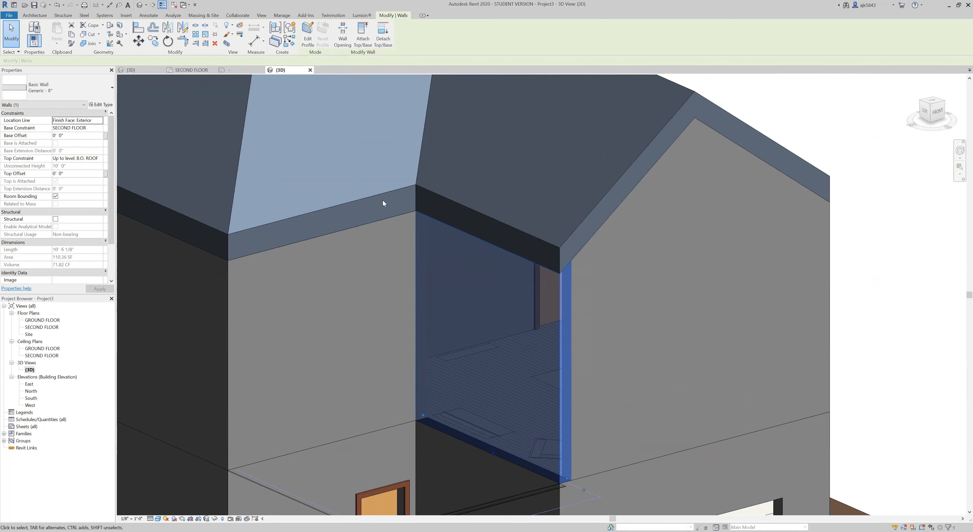
key(Escape)
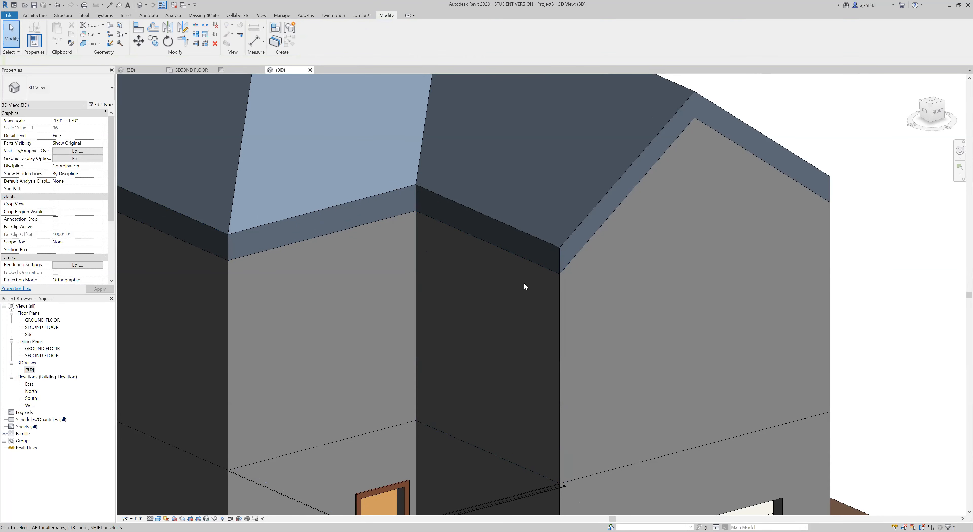
scroll(525, 285, down, 4)
shift+middle_drag(703, 230, 402, 221)
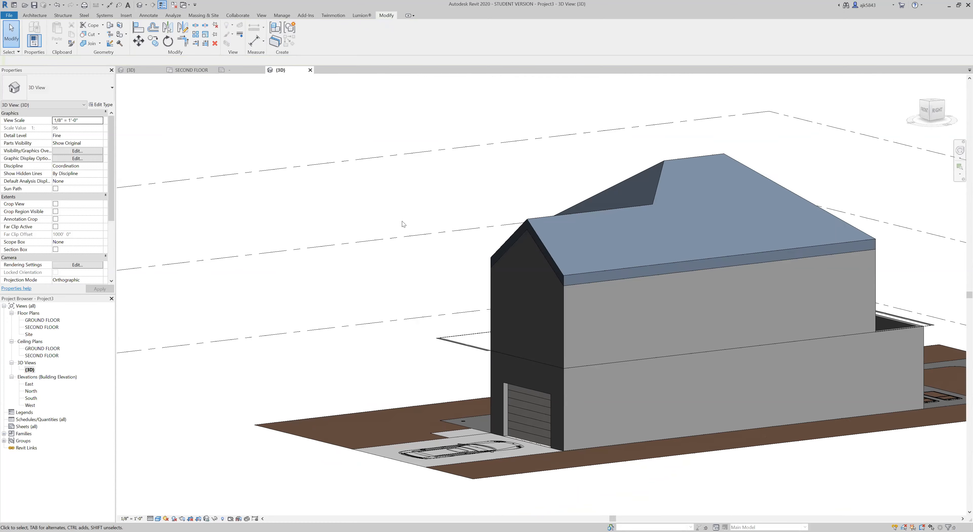
scroll(689, 279, down, 2)
shift+middle_drag(688, 278, 526, 256)
shift+middle_drag(618, 293, 543, 228)
scroll(406, 184, up, 2)
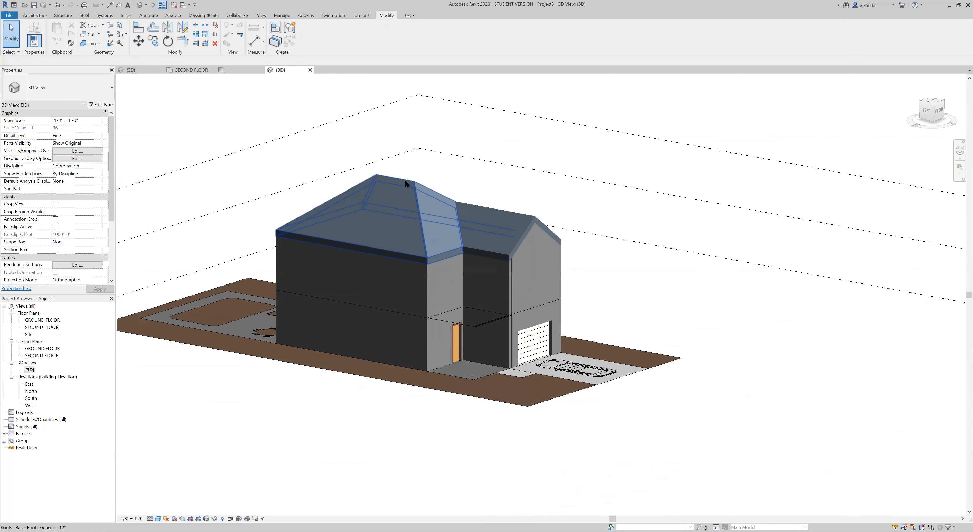
Step: Examine the main hip roof's ridge, footprint boundary and slope-defining lines without editing the sketch
scroll(405, 184, up, 3)
click(381, 176)
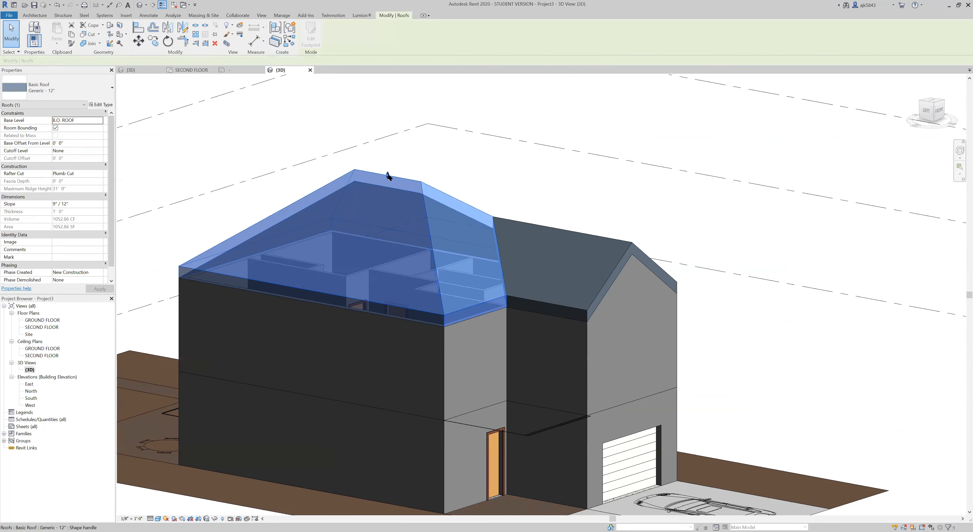
click(436, 155)
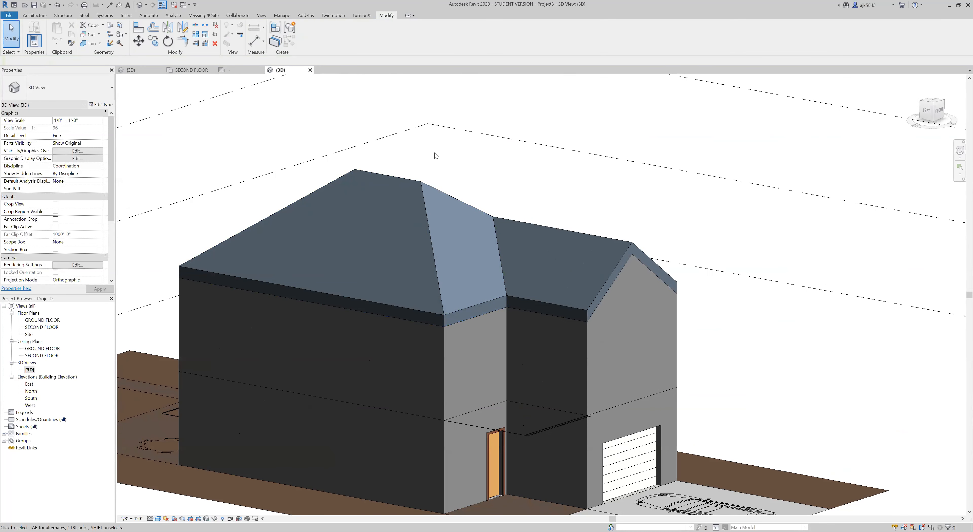
click(422, 190)
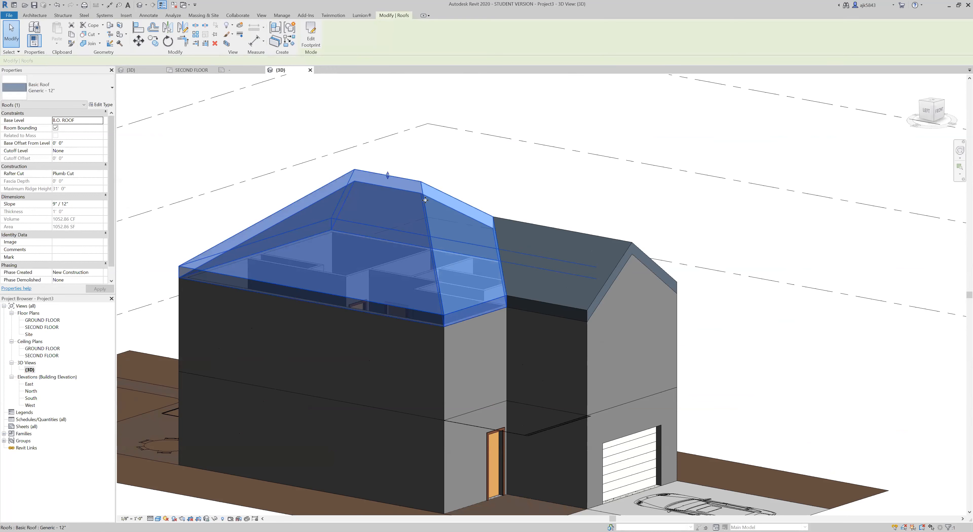
click(311, 36)
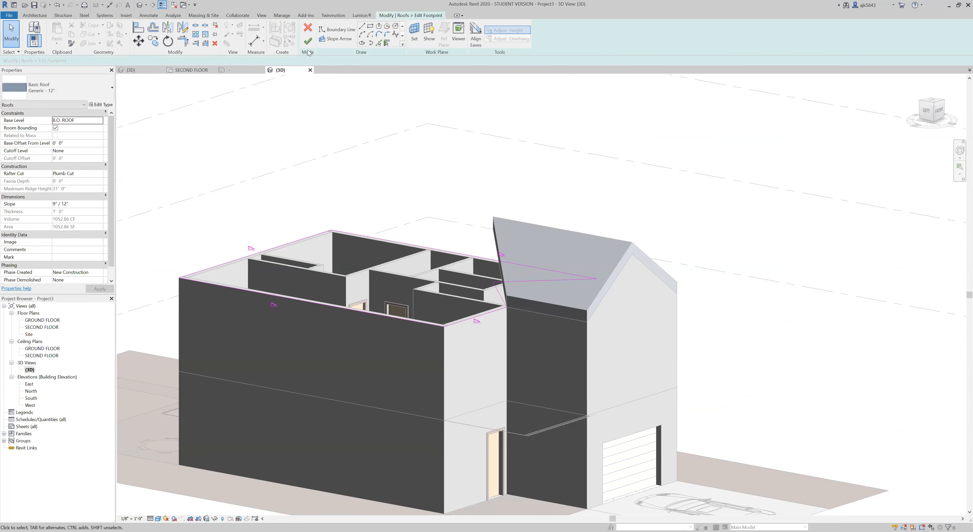
click(307, 41)
click(532, 218)
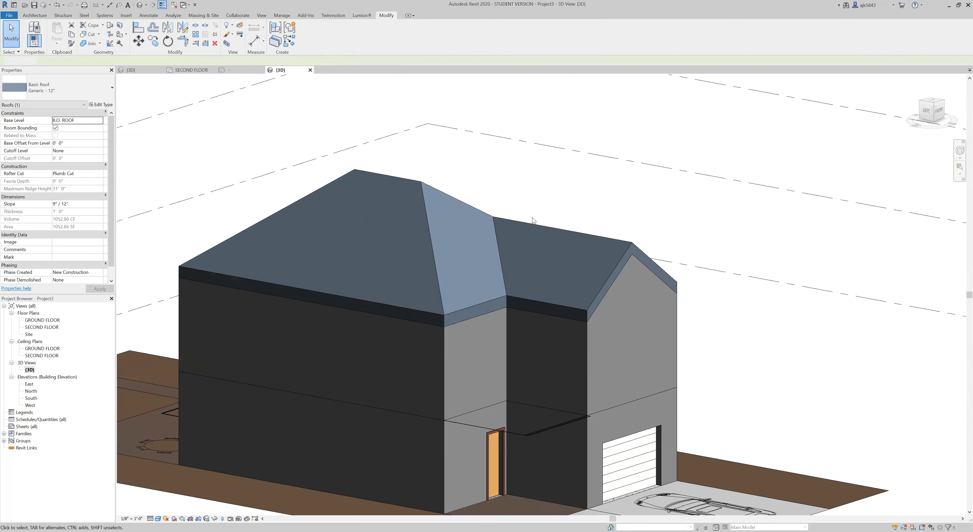
click(532, 223)
key(Escape)
click(426, 203)
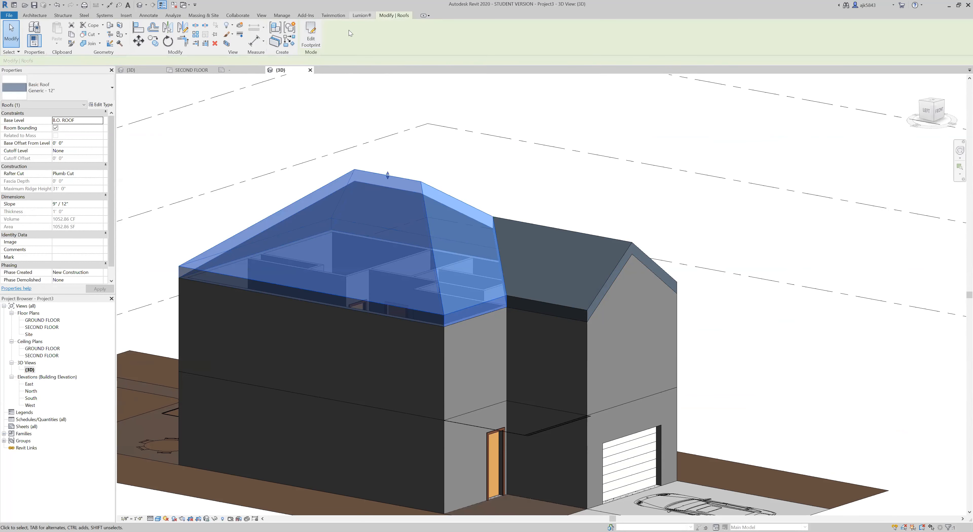
click(464, 158)
shift+middle_drag(565, 167, 516, 204)
click(437, 170)
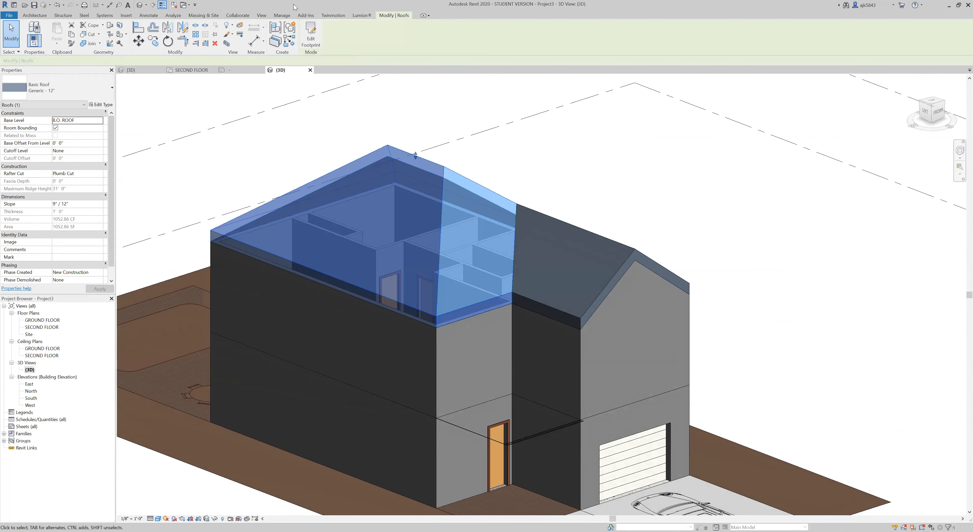
click(310, 36)
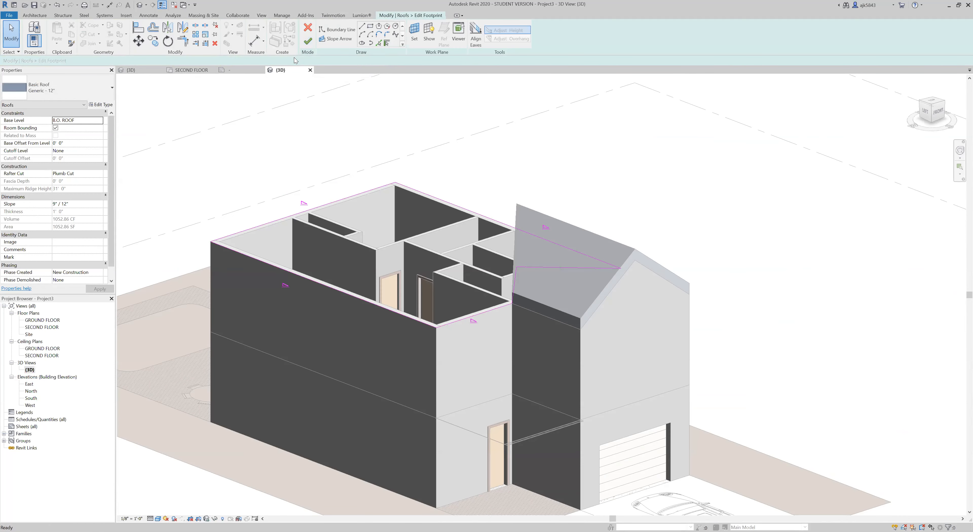
click(306, 42)
click(385, 140)
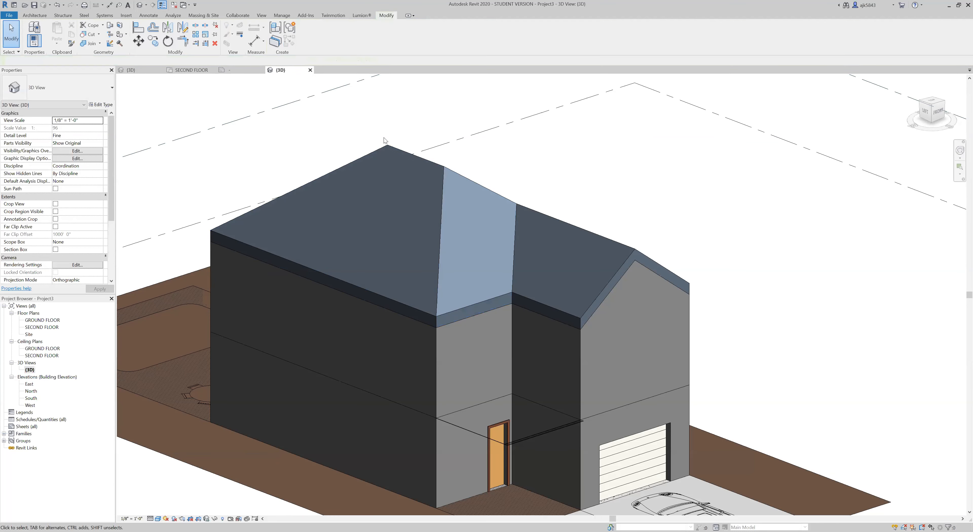
Step: Try lowering the main hip roof's ridge to a maximum height of about 29' 4" and inspect its junction with the gable roof
shift+middle_drag(615, 204, 709, 182)
click(709, 182)
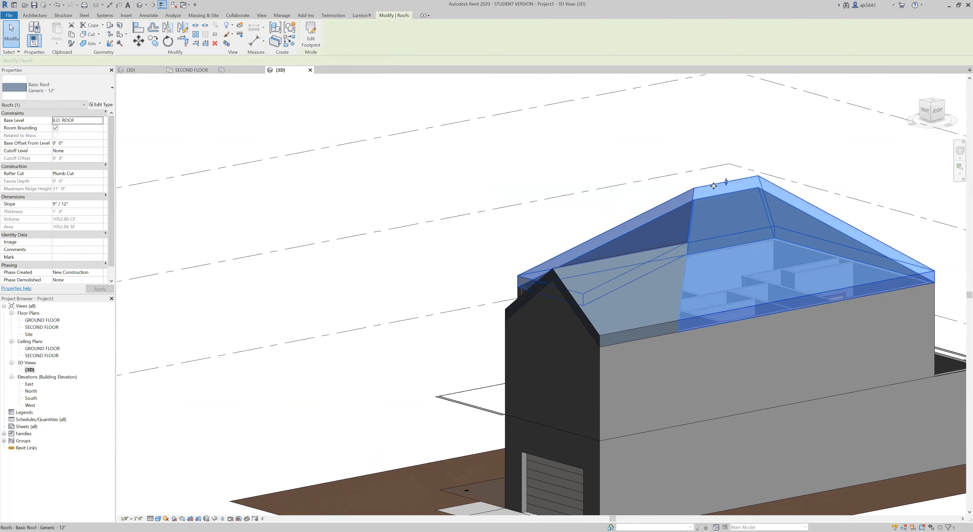
drag(725, 183, 728, 192)
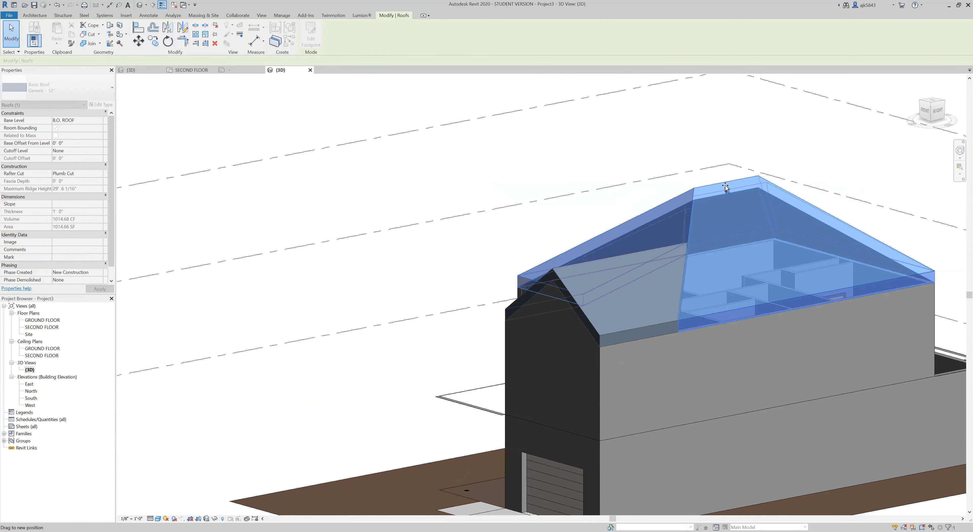
drag(722, 197, 723, 197)
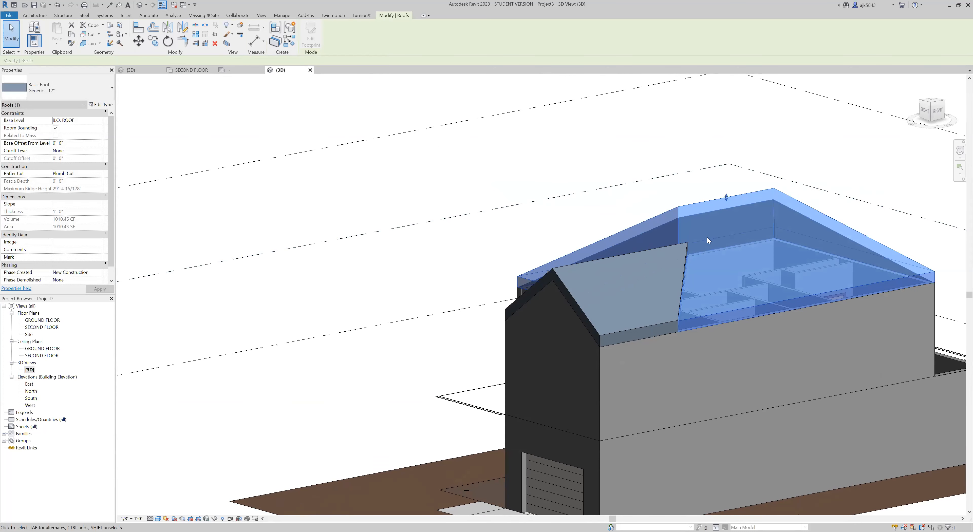
click(707, 236)
scroll(695, 254, up, 2)
shift+middle_drag(716, 274, 665, 256)
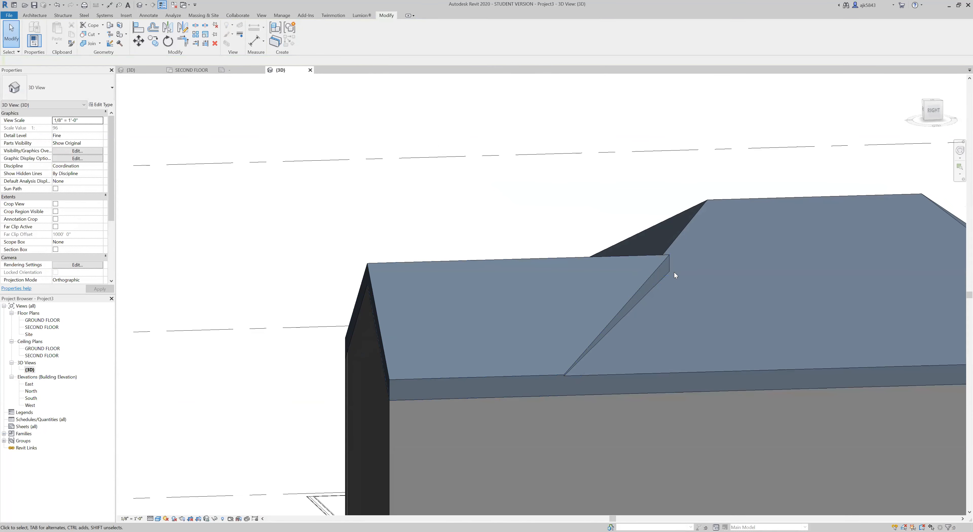
scroll(668, 260, down, 2)
shift+middle_drag(484, 183, 788, 220)
shift+middle_drag(453, 185, 448, 187)
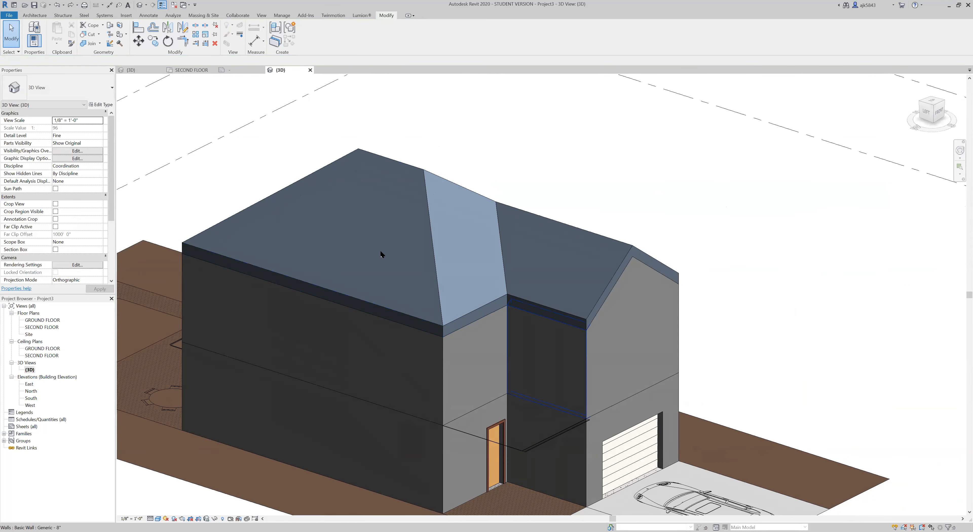
click(404, 283)
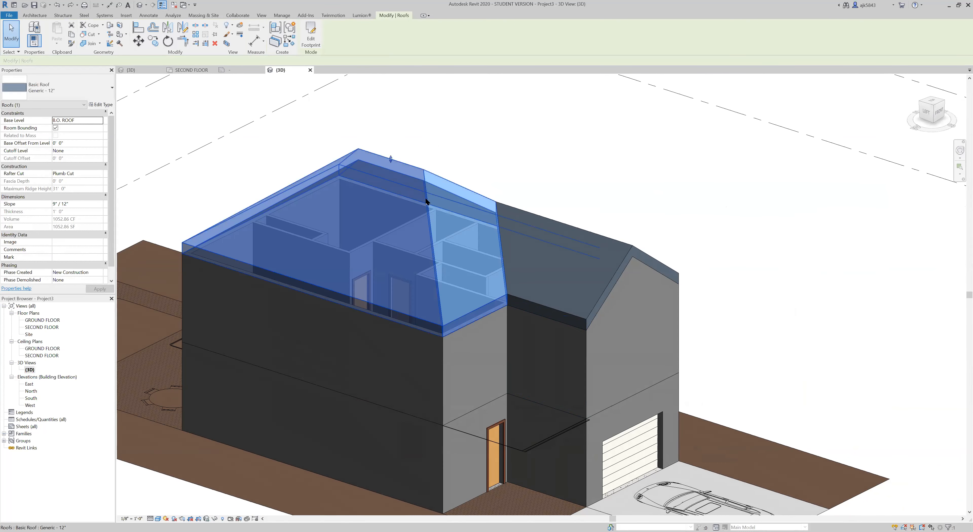
key(Escape)
scroll(458, 283, down, 3)
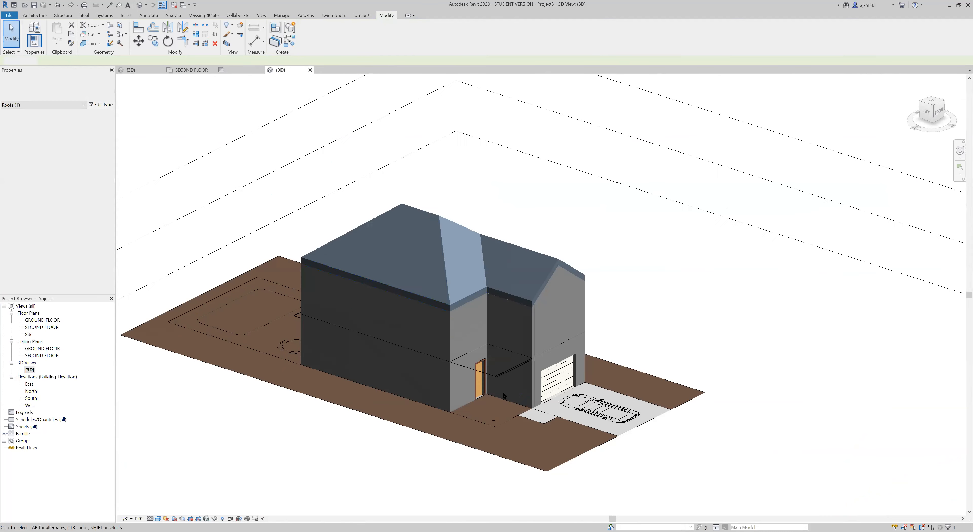
scroll(486, 401, up, 3)
shift+middle_drag(394, 426, 396, 424)
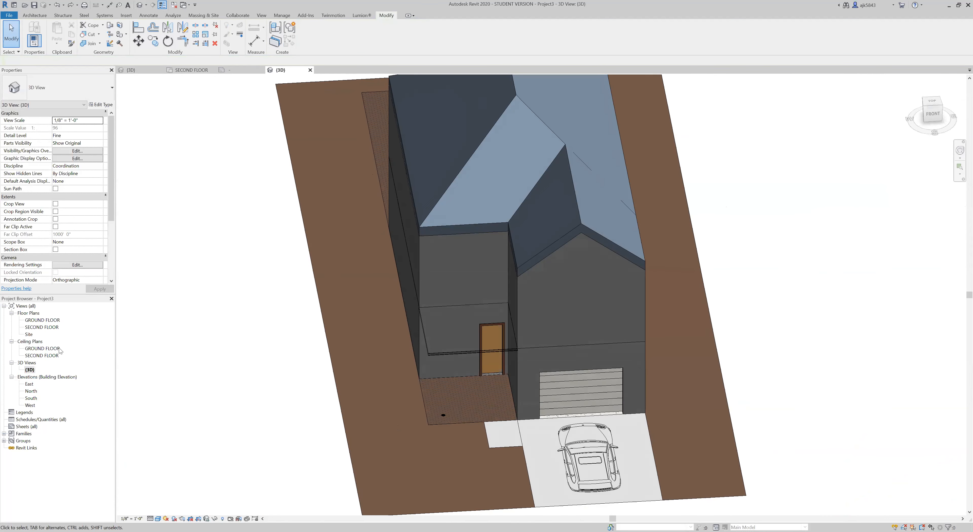
Step: On the SECOND FLOOR plan, sketch a rectangular roof footprint over the entrance, filling the recess beside the Master BR projection out to its front wall
double_click(36, 328)
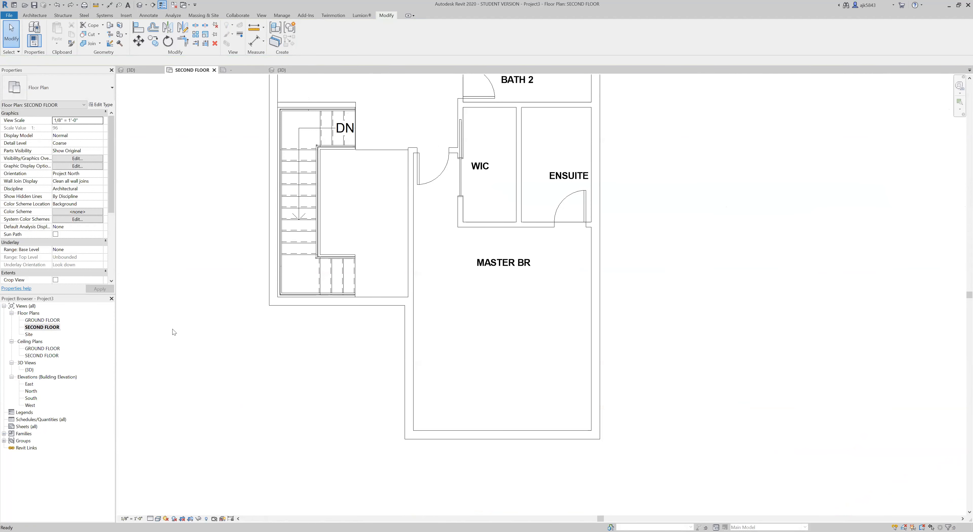
scroll(259, 406, up, 3)
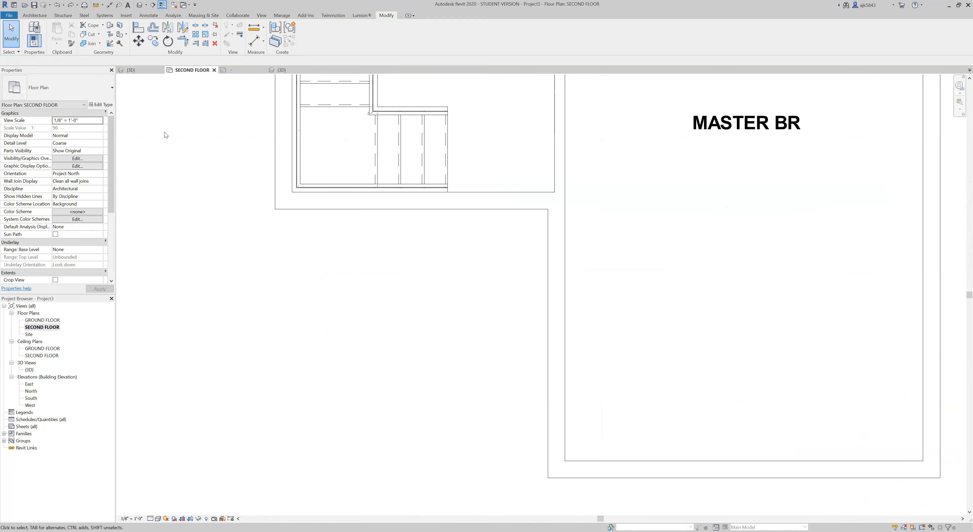
click(28, 15)
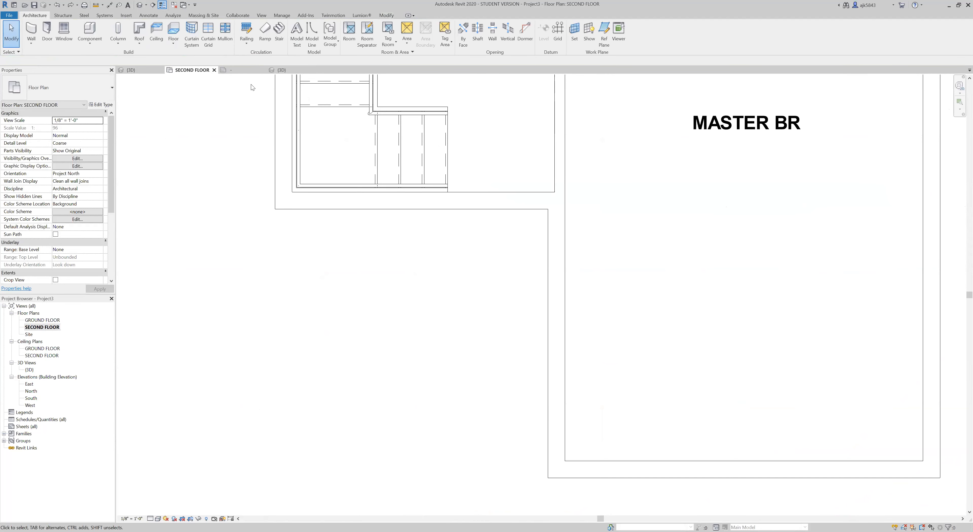
click(140, 33)
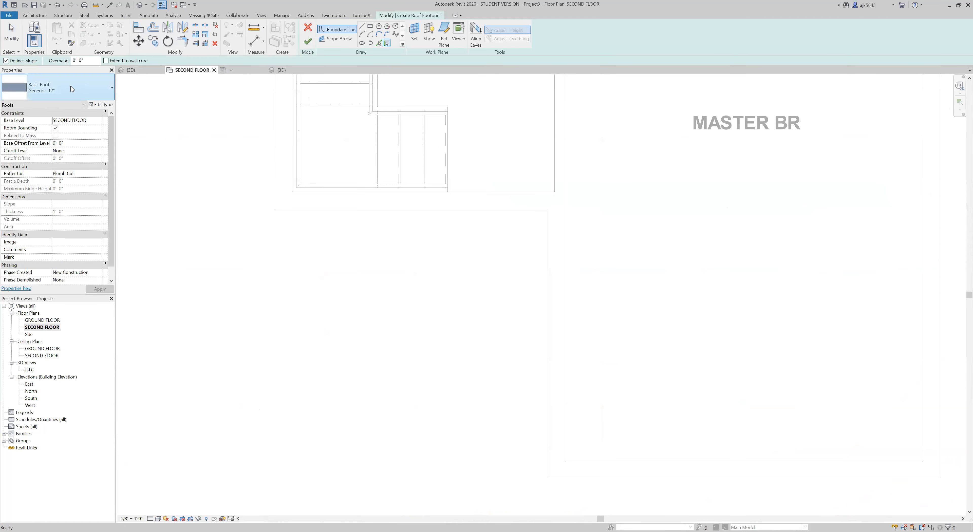
click(370, 25)
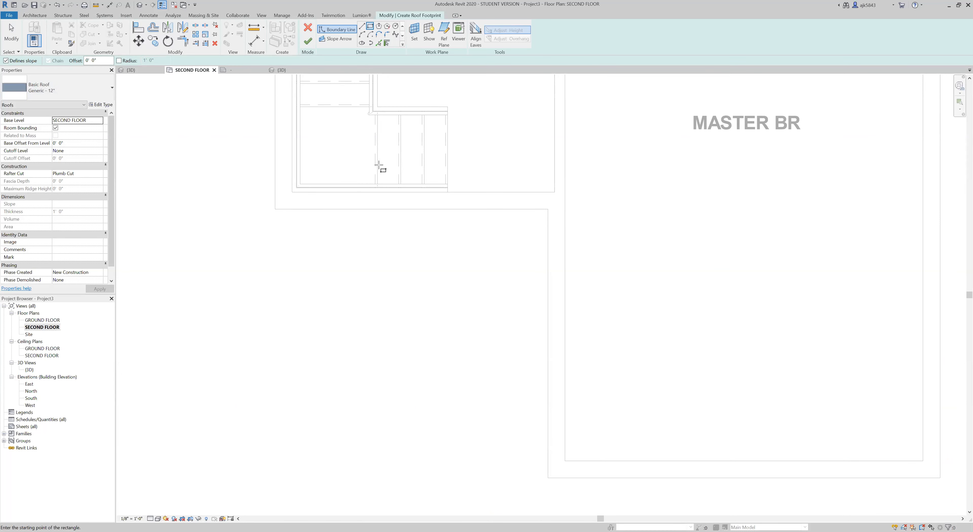
click(275, 208)
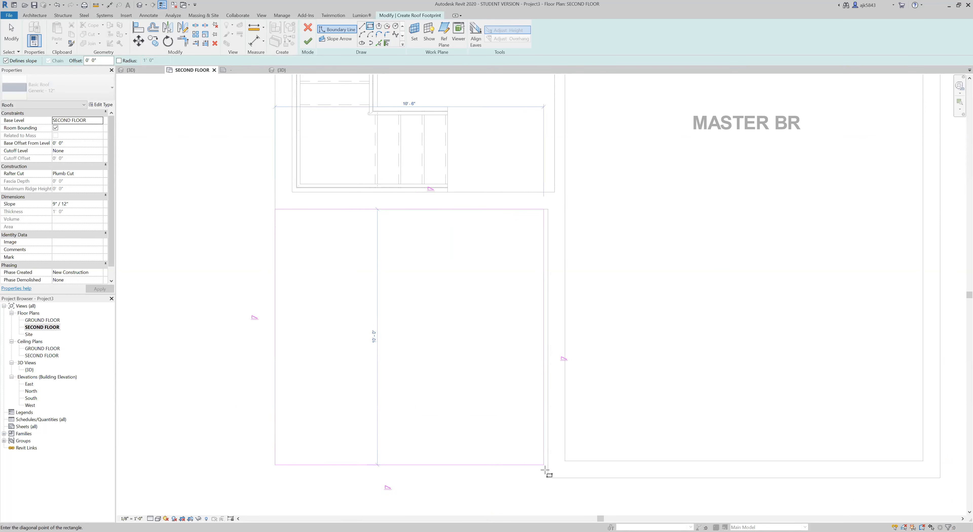
click(548, 477)
key(Escape)
key(Escape)
scroll(417, 285, down, 4)
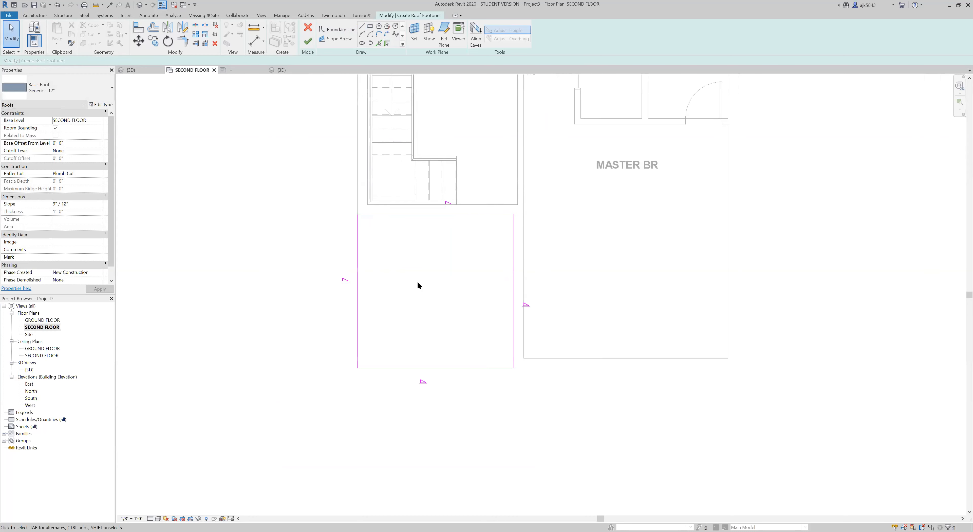
scroll(386, 321, up, 2)
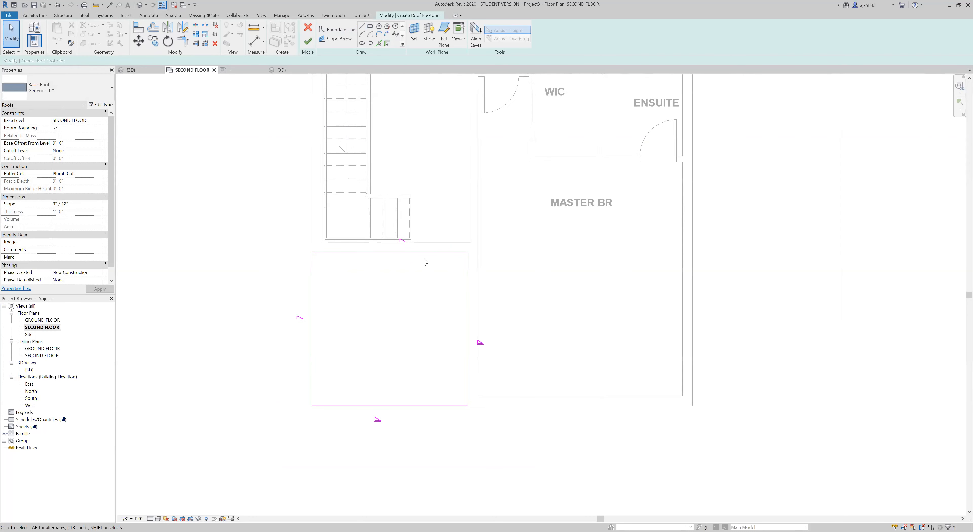
Step: Remove the slope definition from all four boundary lines of the entrance roof and finish the flat roof
click(397, 252)
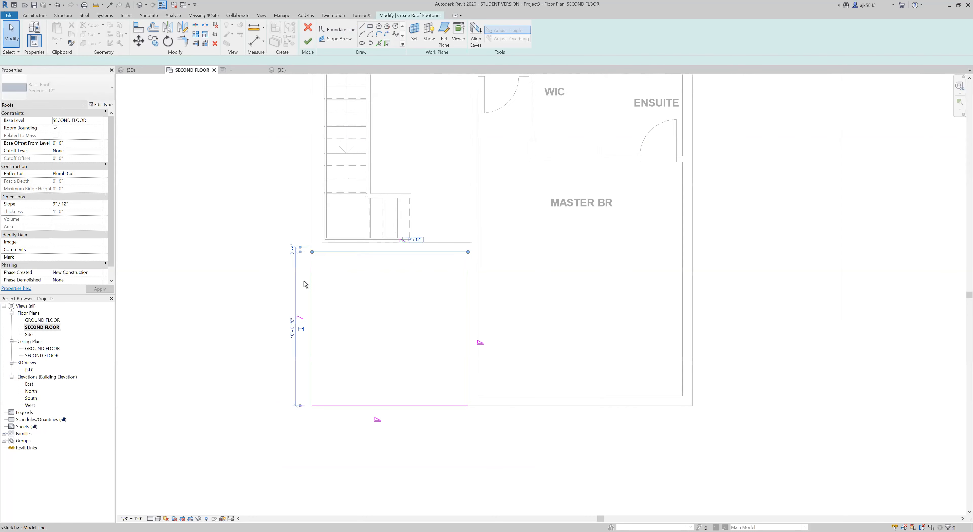
key(Tab)
click(431, 405)
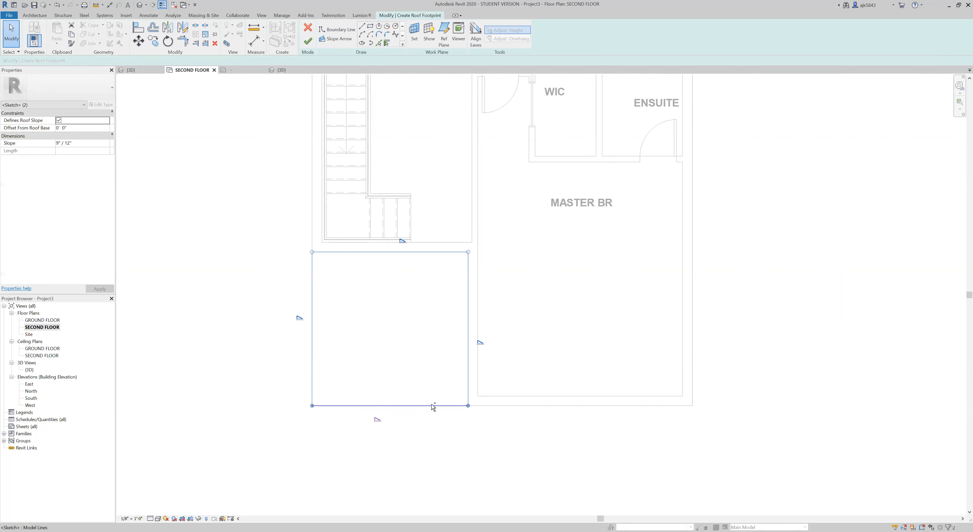
click(143, 60)
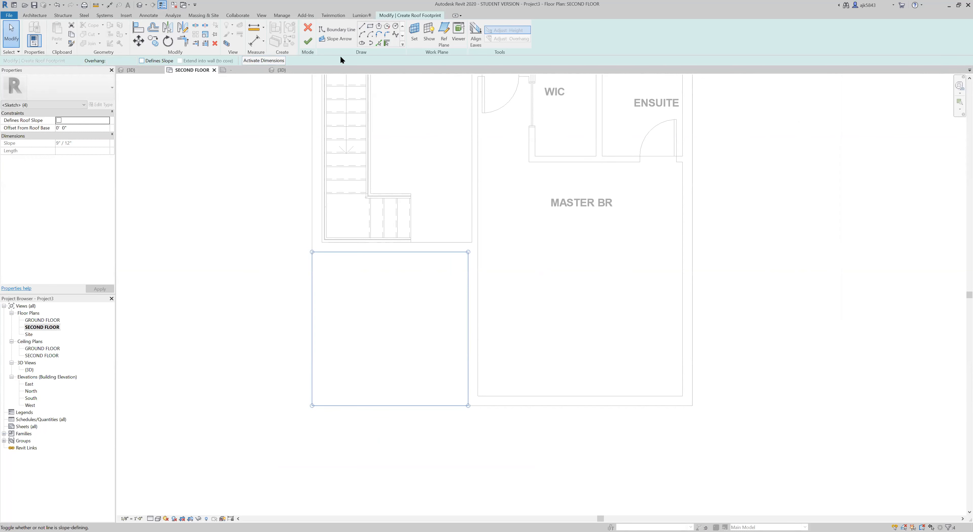
click(307, 41)
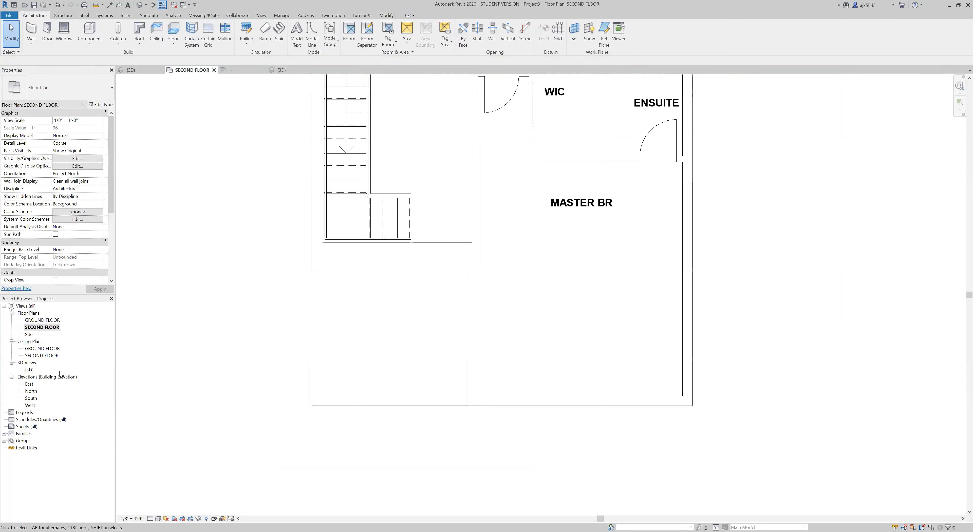
Step: In the 3D view, edit the entrance roof's sub-elements to raise its edge along the front door wall to 2'
double_click(33, 370)
shift+middle_drag(460, 276, 574, 372)
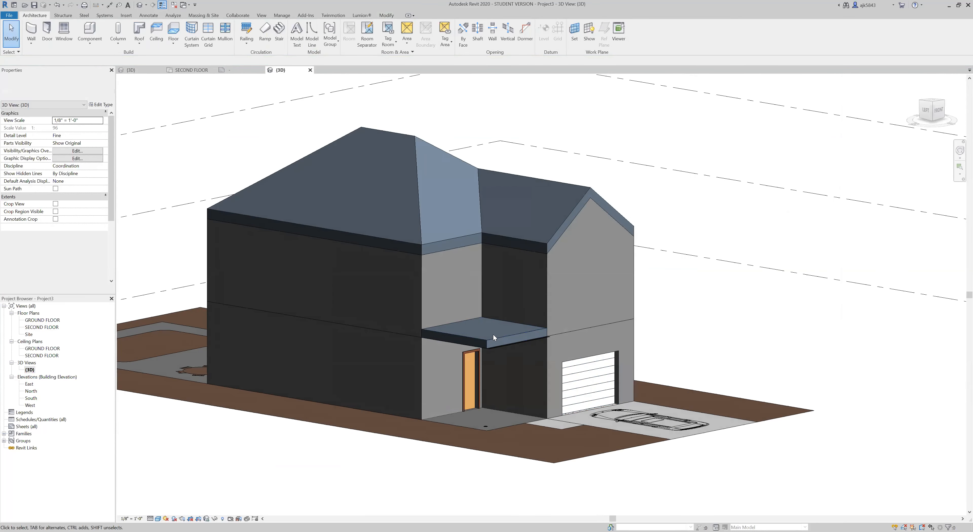
scroll(492, 334, up, 2)
click(476, 348)
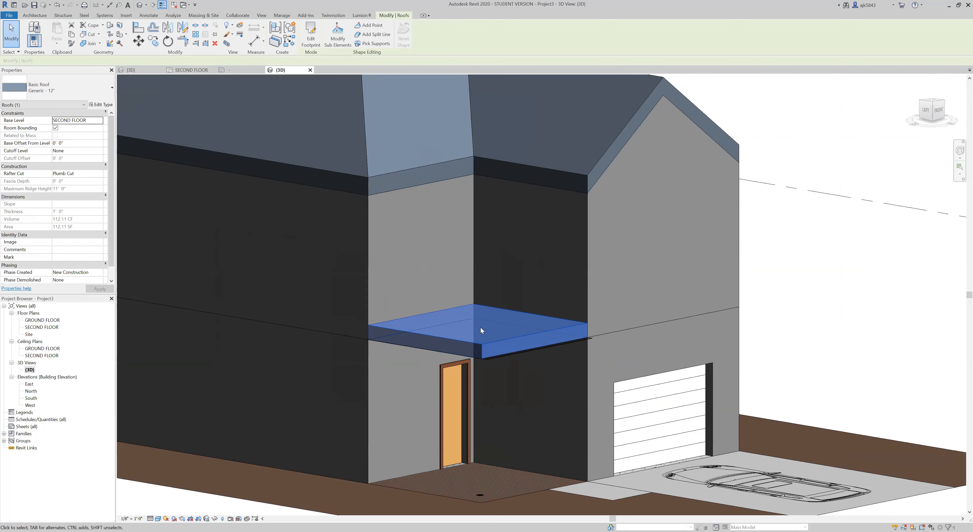
scroll(460, 335, up, 4)
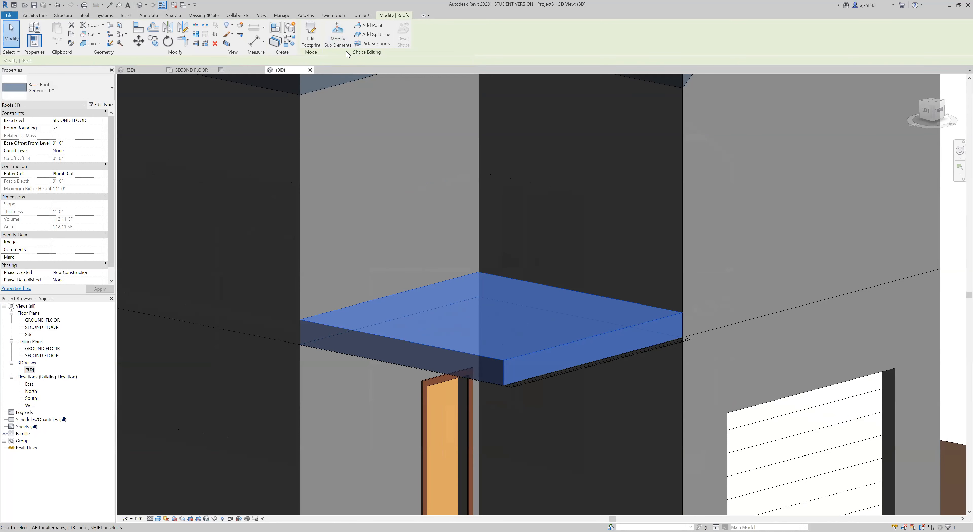
click(338, 35)
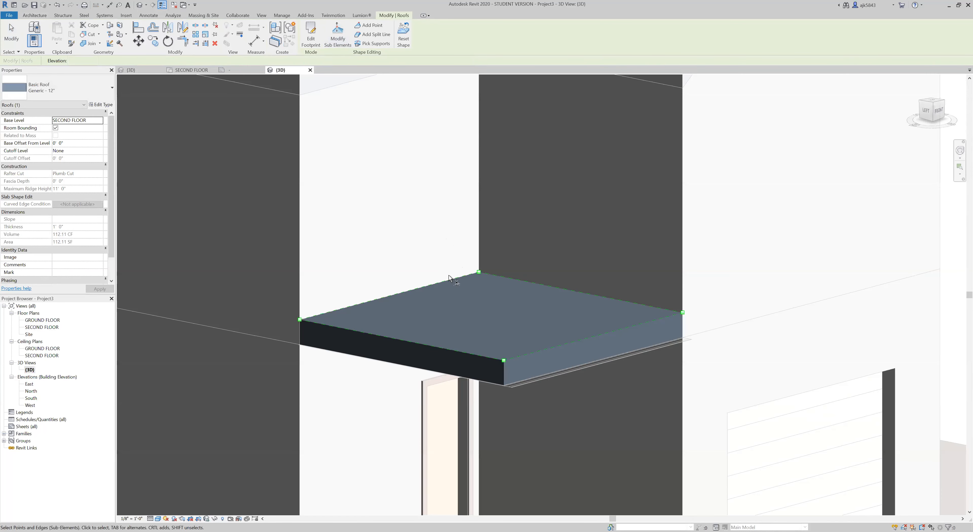
click(401, 293)
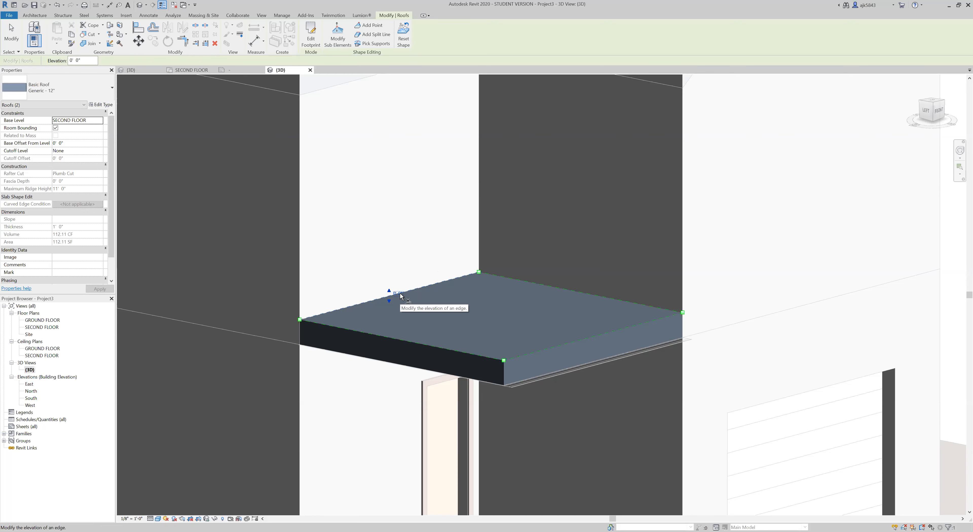
click(400, 293)
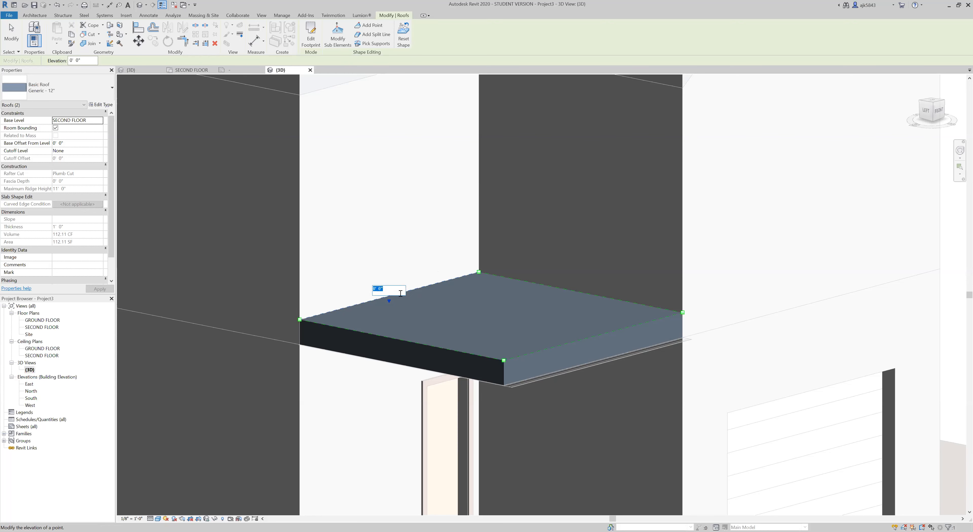
text(2')
key(Return)
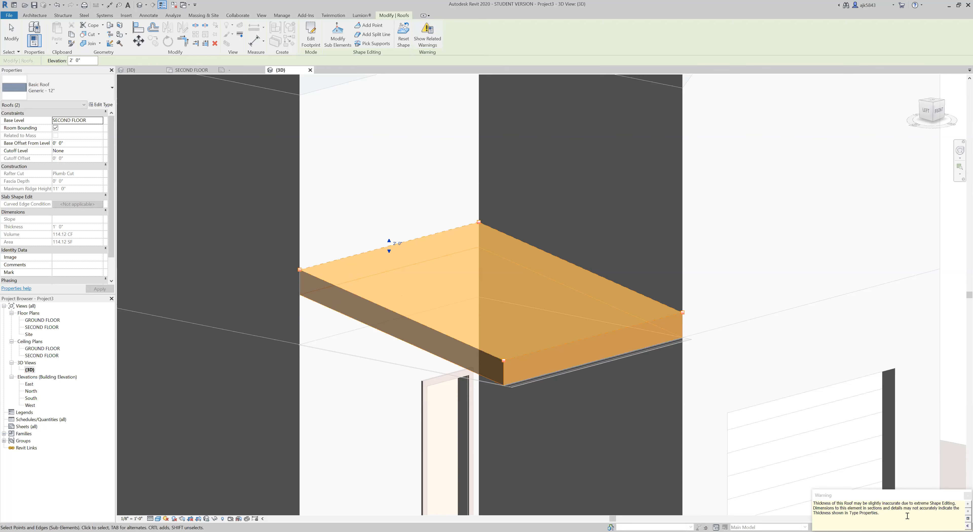
click(963, 497)
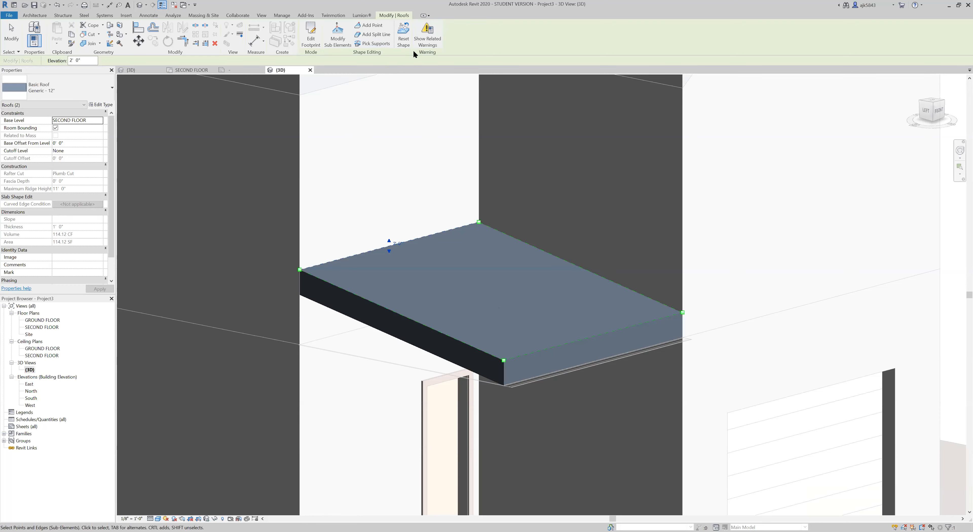
key(Escape)
Step: Examine the rear dining projection in the 3D view and look for it on the SECOND FLOOR plan
scroll(509, 307, down, 3)
shift+middle_drag(493, 367, 712, 357)
scroll(712, 356, down, 3)
shift+middle_drag(436, 367, 431, 376)
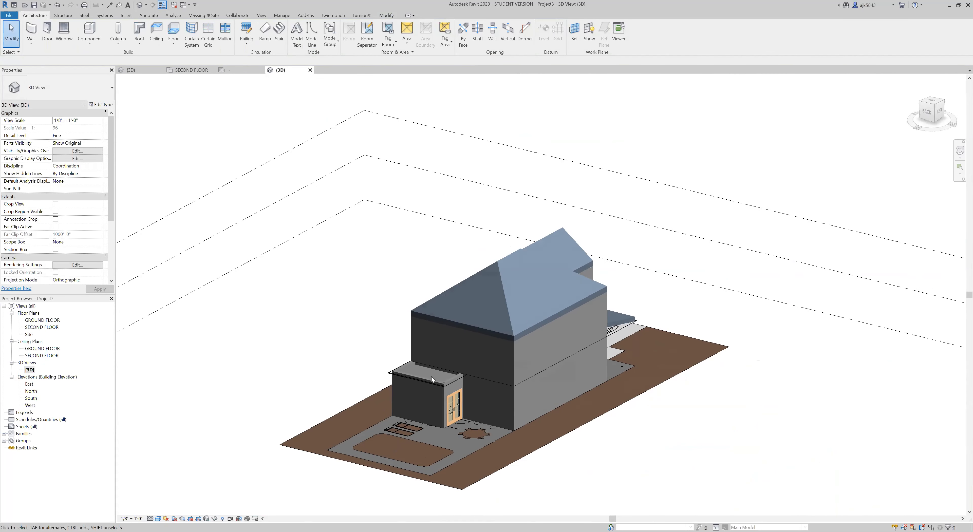
scroll(419, 380, up, 3)
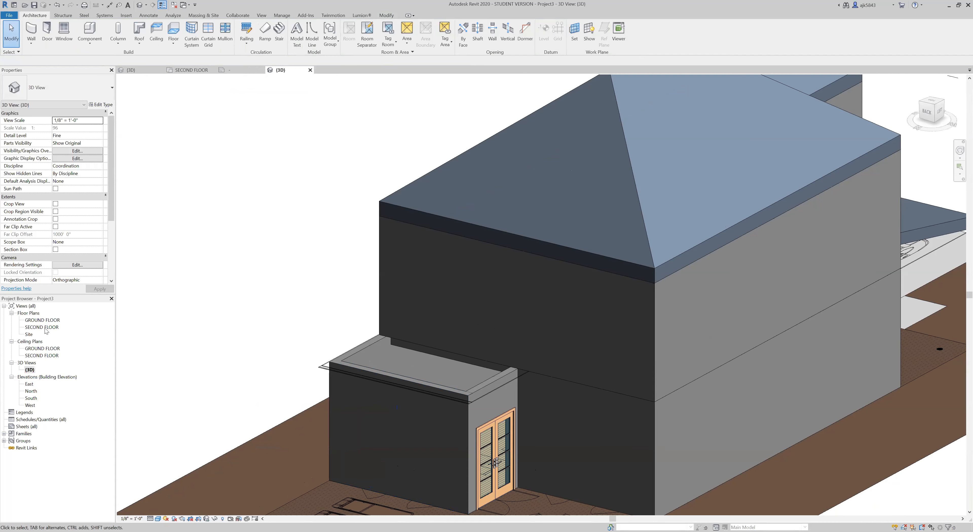
double_click(38, 328)
scroll(365, 437, down, 5)
scroll(417, 274, up, 4)
scroll(403, 229, up, 1)
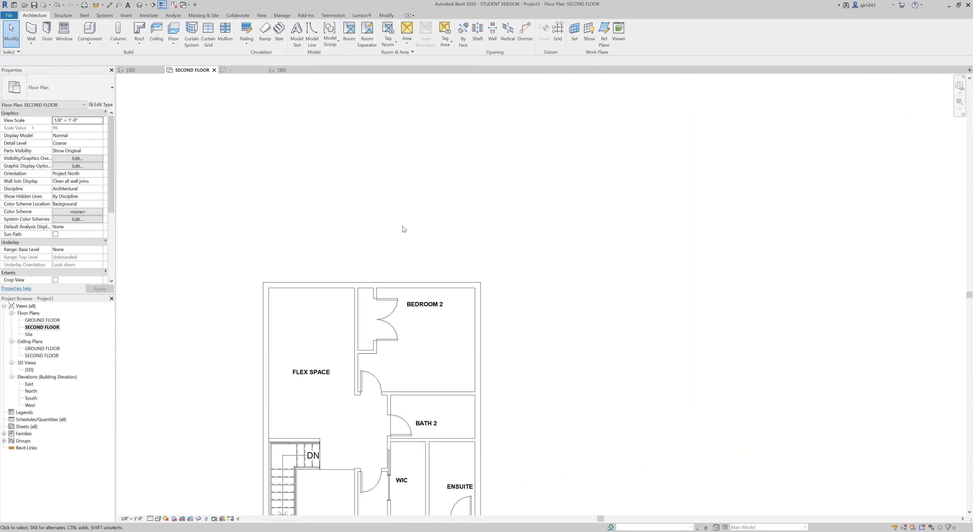
Step: On the GROUND FLOOR plan, start a roof by footprint and assign it to the SECOND FLOOR level
double_click(50, 320)
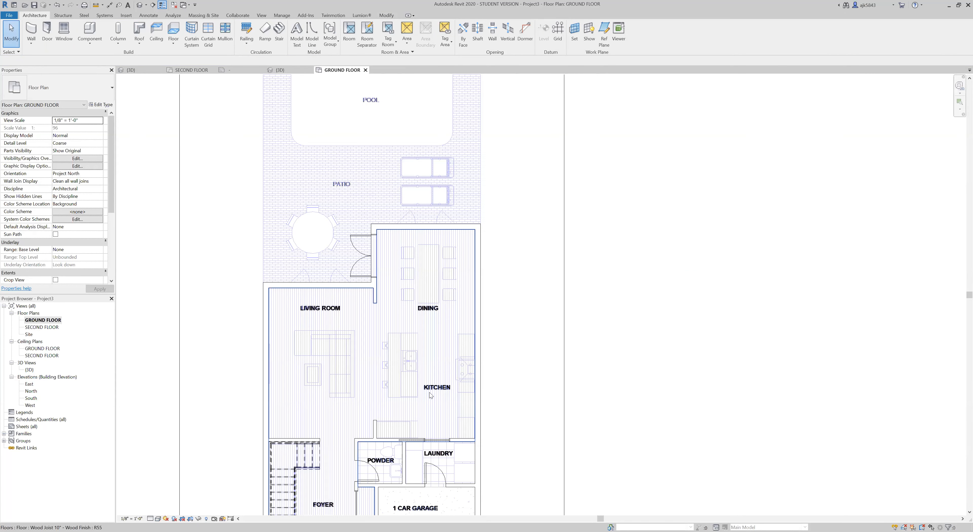
scroll(400, 282, up, 5)
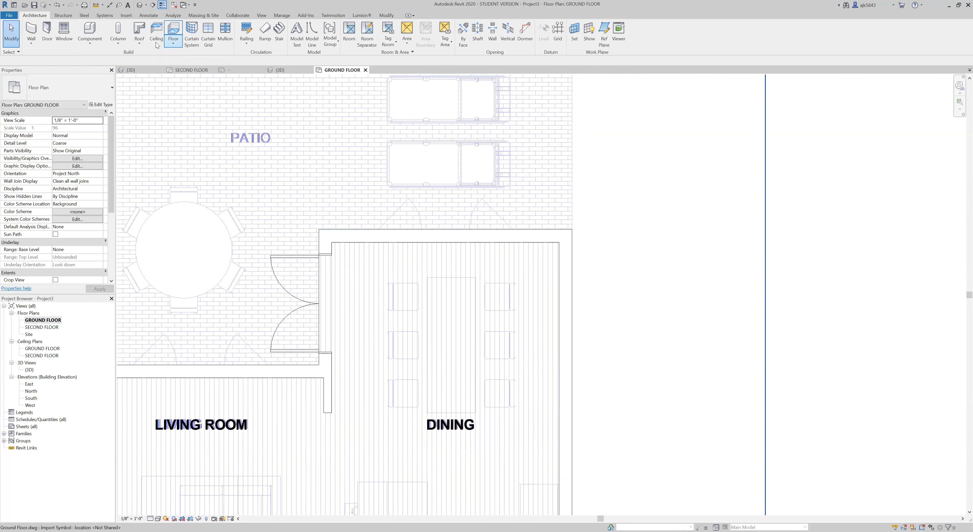
click(141, 44)
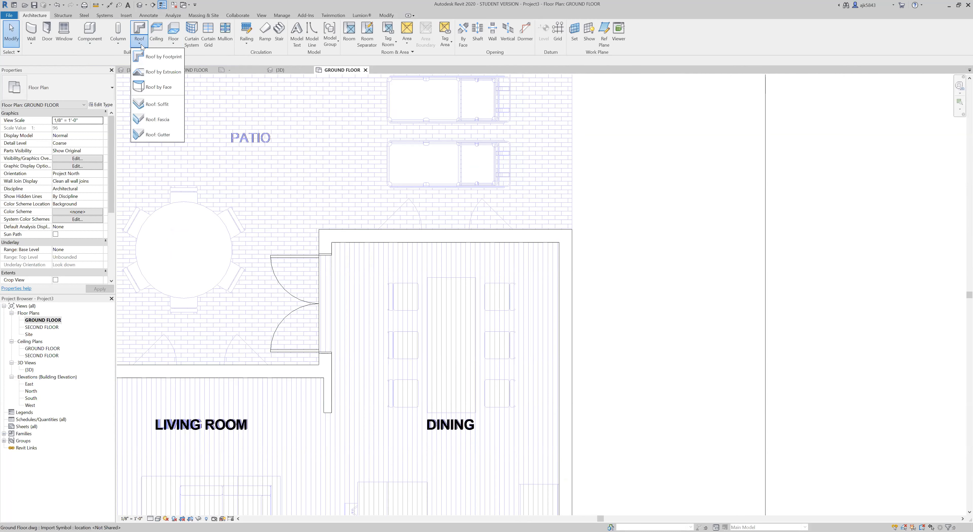
click(155, 57)
click(486, 273)
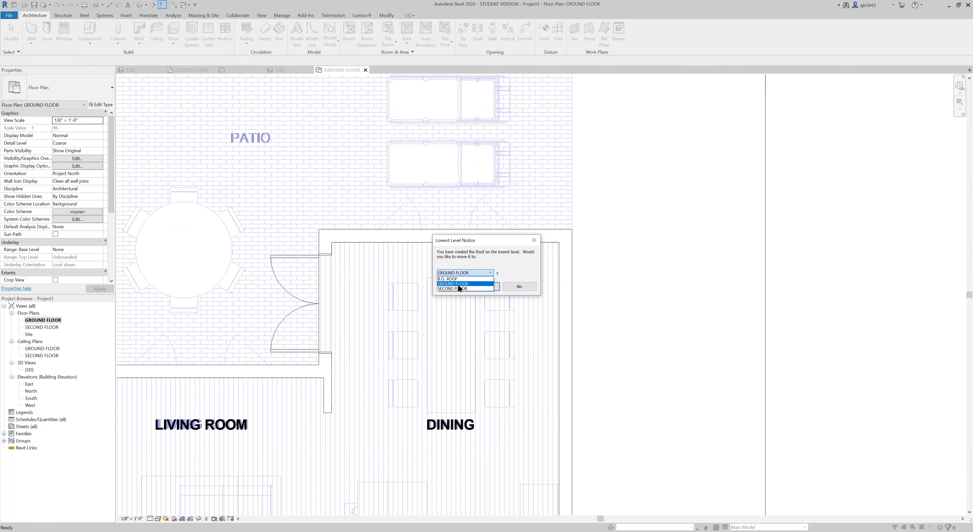
click(458, 288)
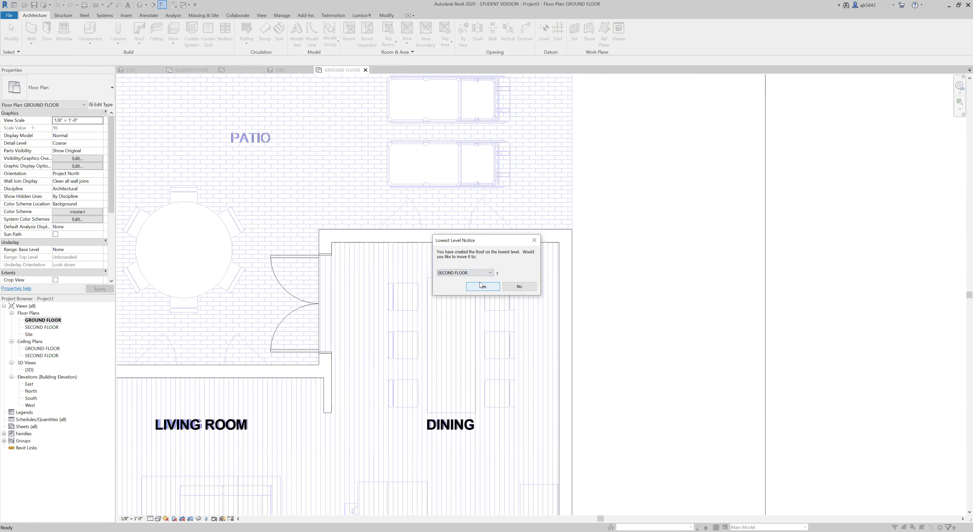
click(482, 286)
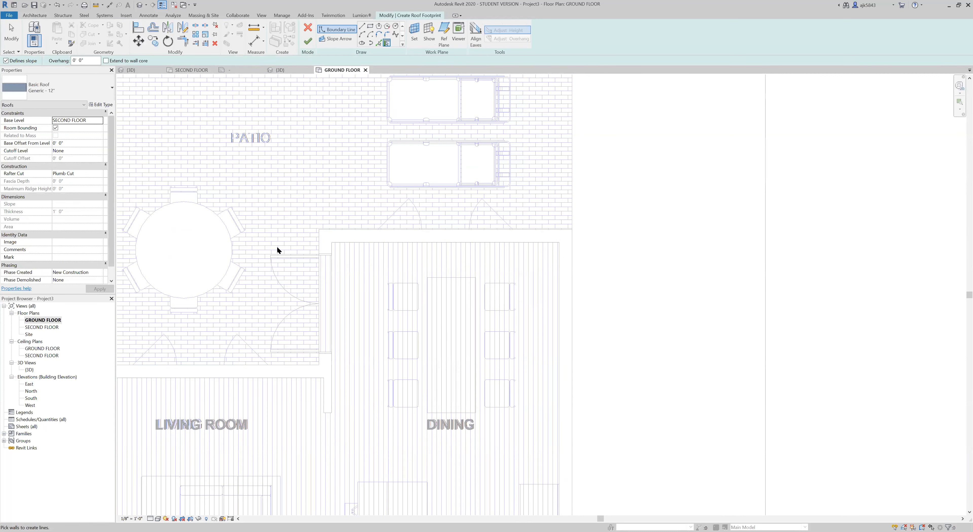
Step: Sketch a rectangular roof boundary about 13' 1" by 7' over the rear dining projection, along its exterior wall faces
scroll(447, 330, up, 4)
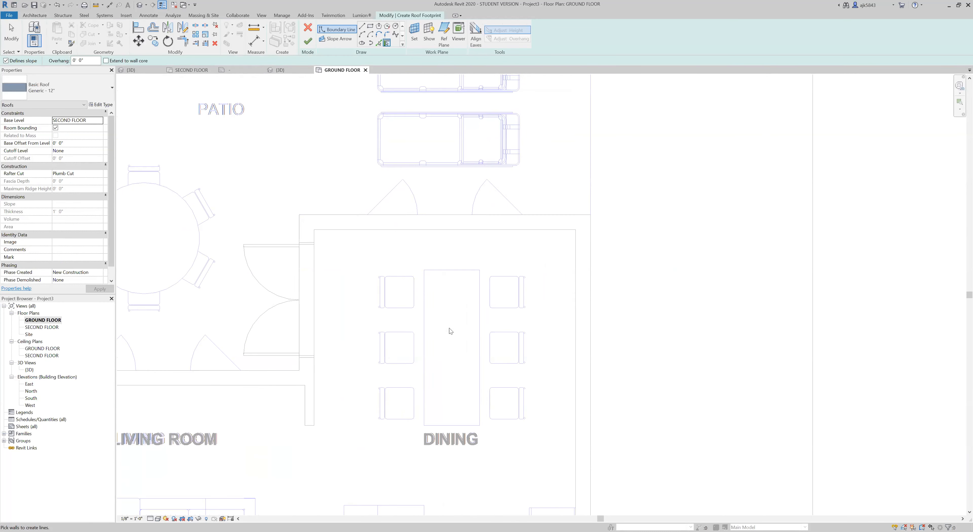
click(369, 25)
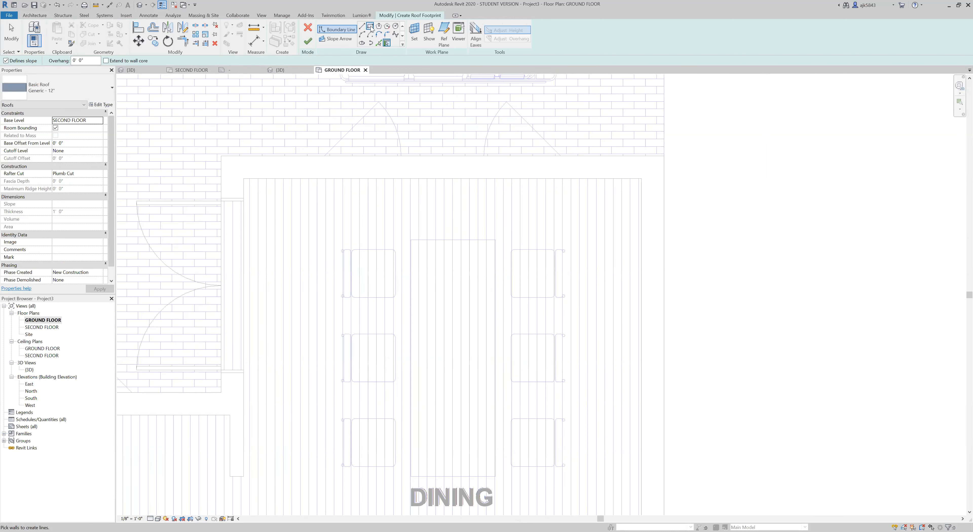
click(221, 156)
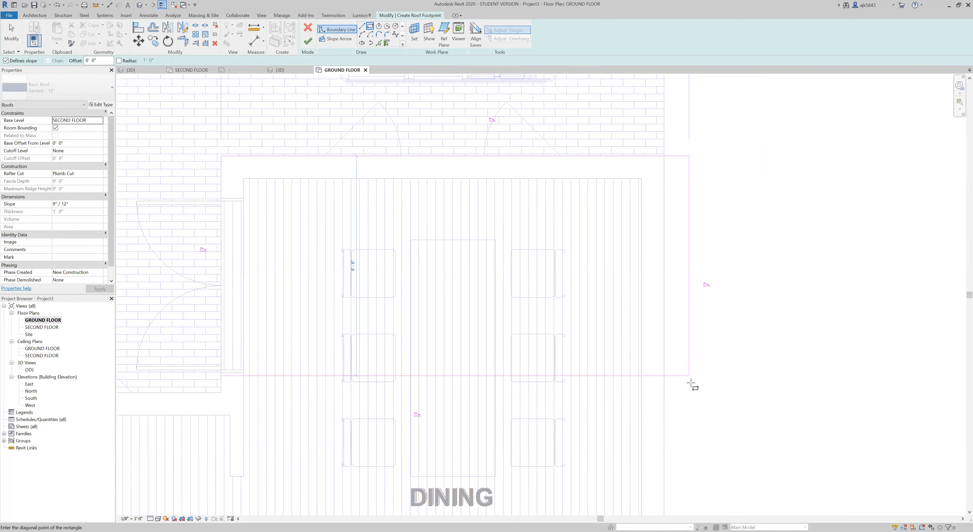
click(664, 392)
key(Escape)
key(Escape)
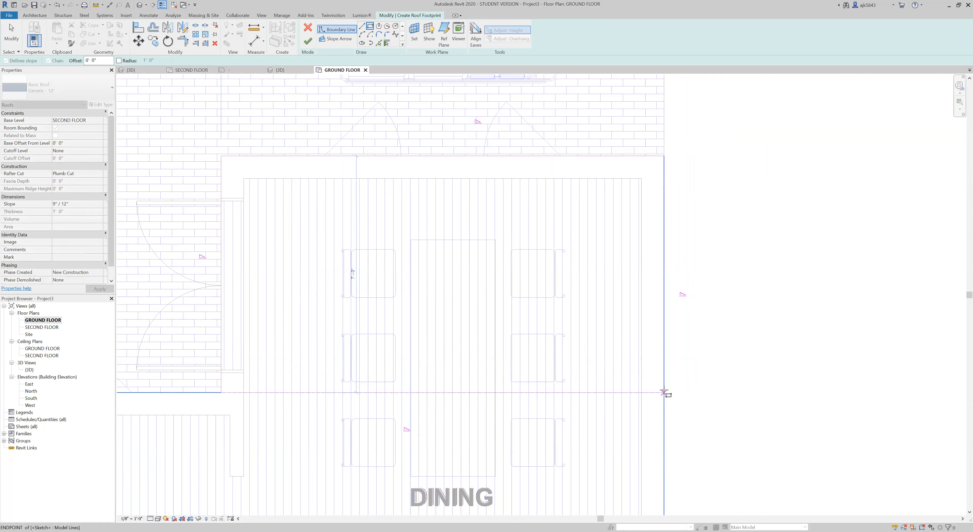
scroll(447, 337, down, 2)
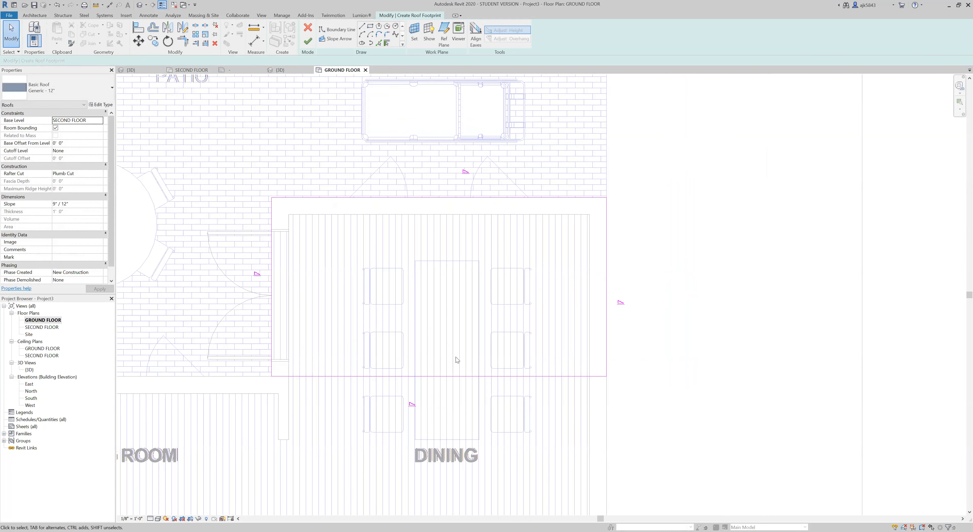
Step: Remove the slope definition from all four boundary lines of the dining roof and finish the flat roof
click(450, 376)
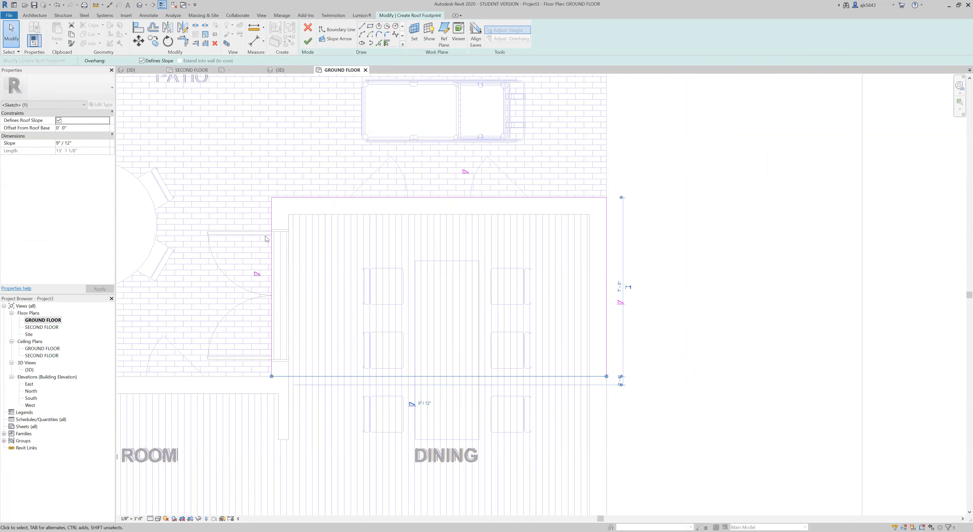
key(Escape)
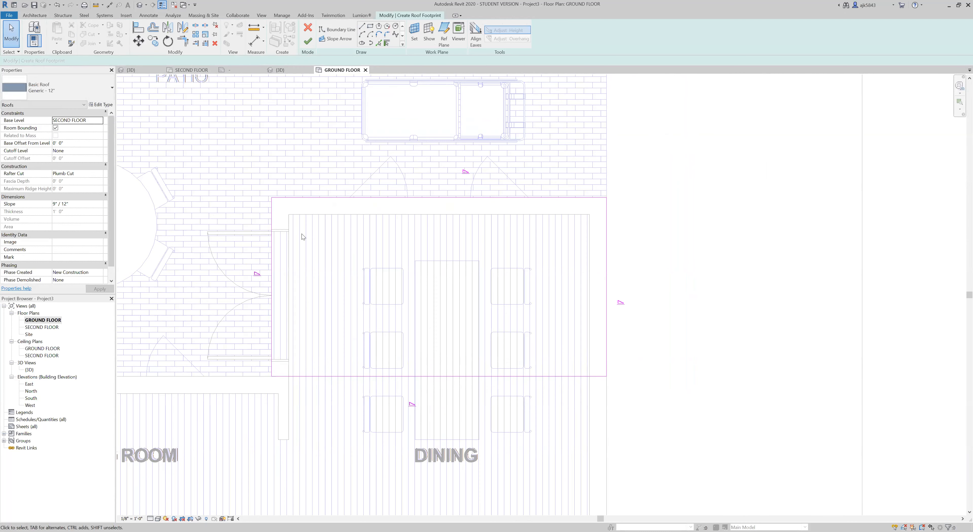
click(273, 225)
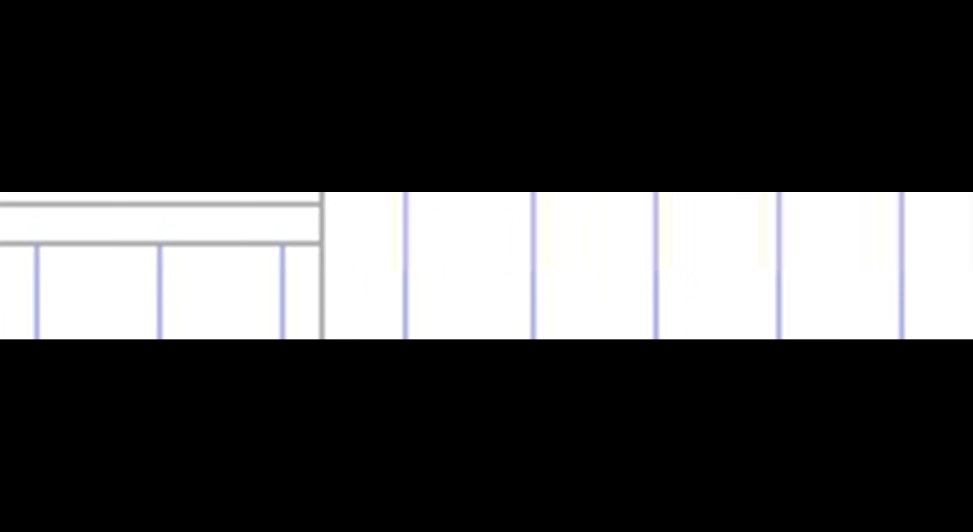
key(Escape)
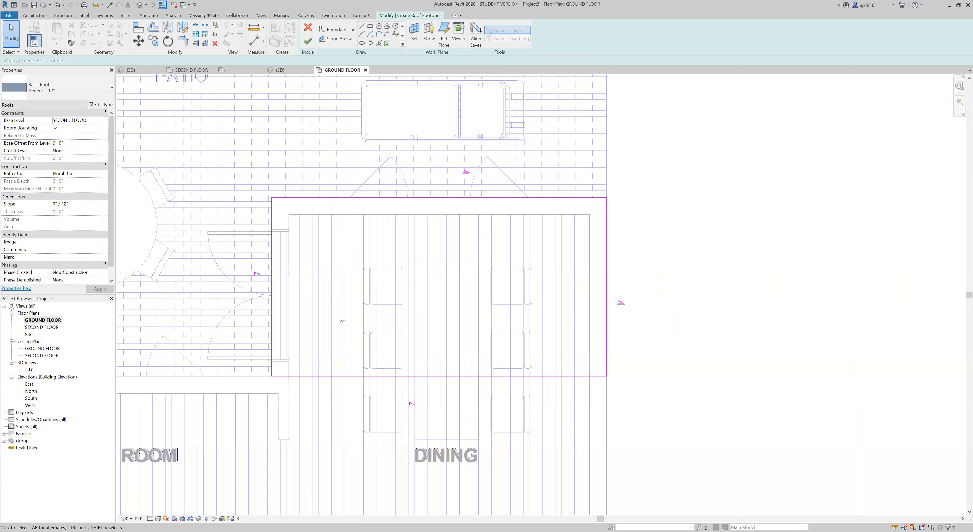
drag(659, 448, 268, 194)
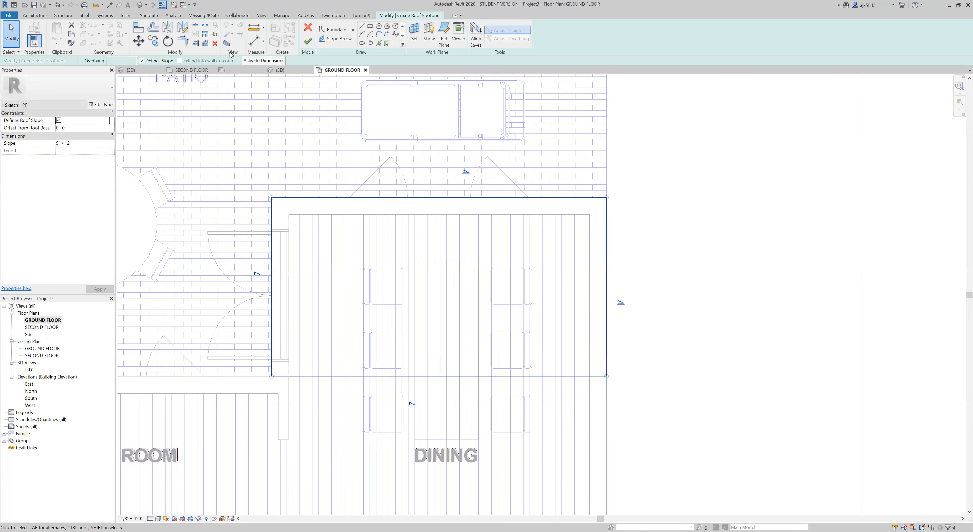
click(142, 61)
click(308, 41)
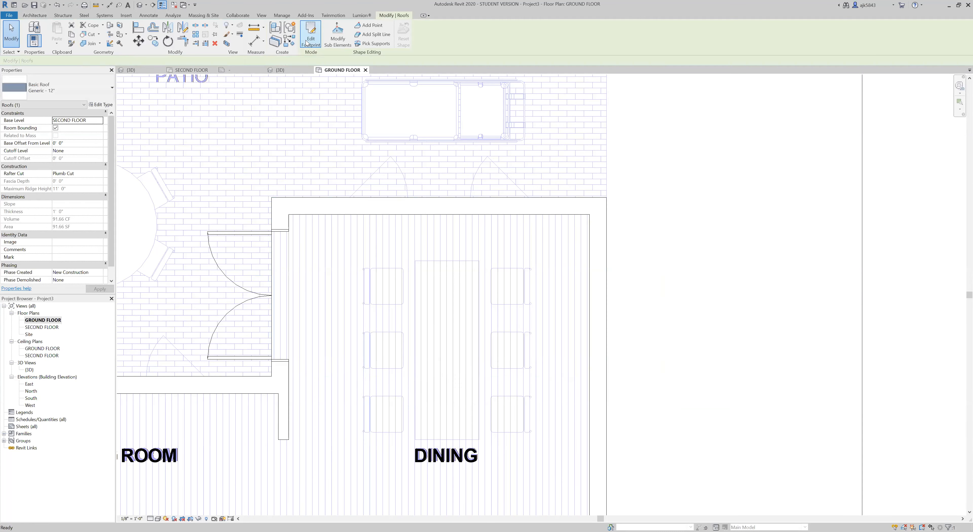
Step: In the 3D view, edit the dining roof's sub-elements to raise its edge against the house's rear wall to 2'
double_click(29, 370)
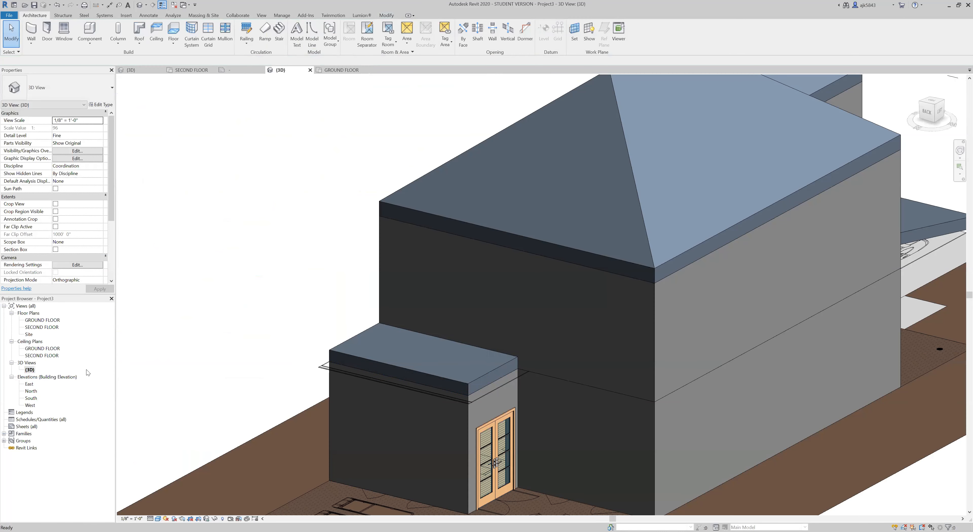
click(451, 383)
click(337, 36)
scroll(484, 368, up, 2)
click(472, 341)
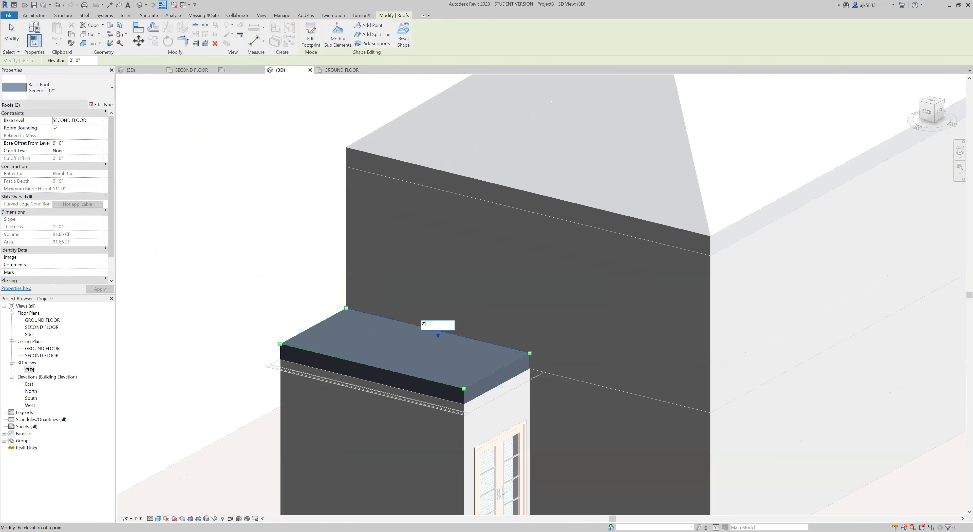
key(Return)
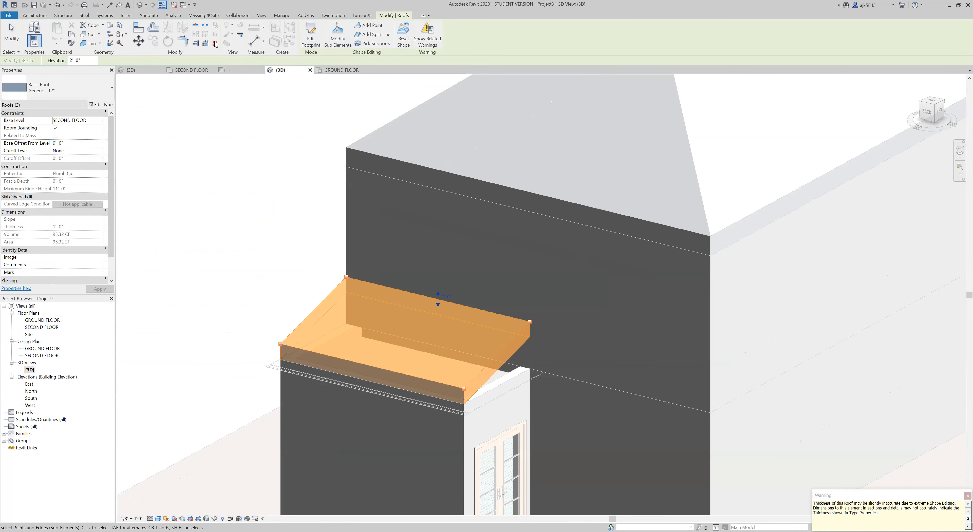
key(Escape)
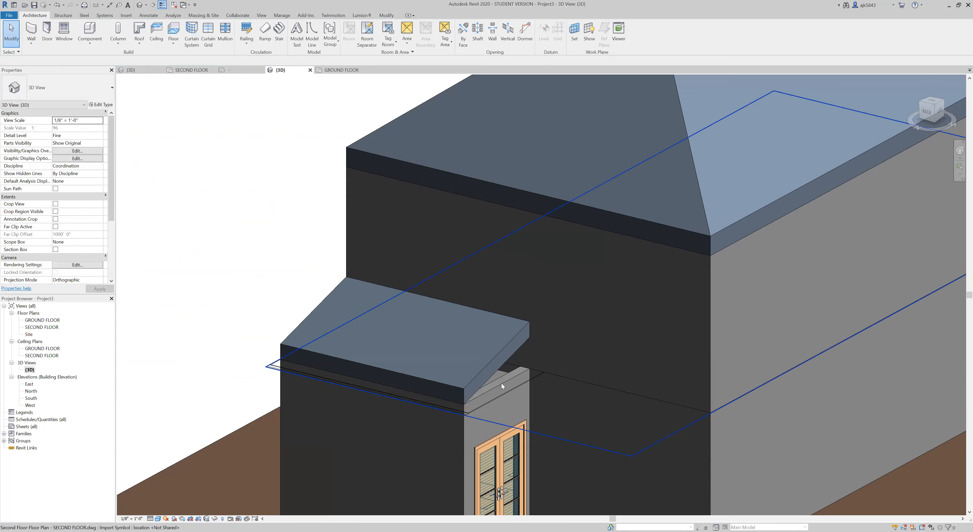
Step: Attach the tops of the dining projection's two opposite side walls to the sloped dining roof
click(504, 382)
shift+middle_drag(438, 384, 407, 395)
scroll(402, 398, up, 3)
ctrl+click(399, 394)
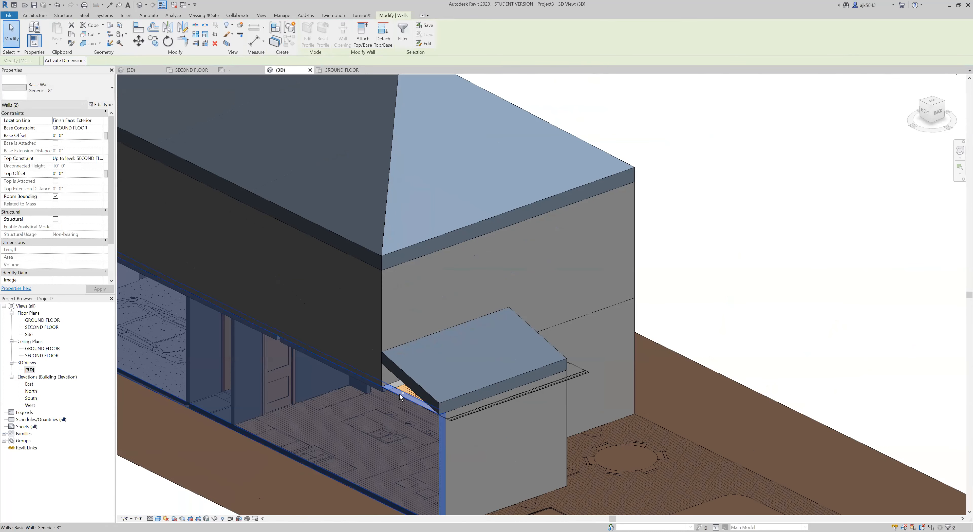
click(363, 36)
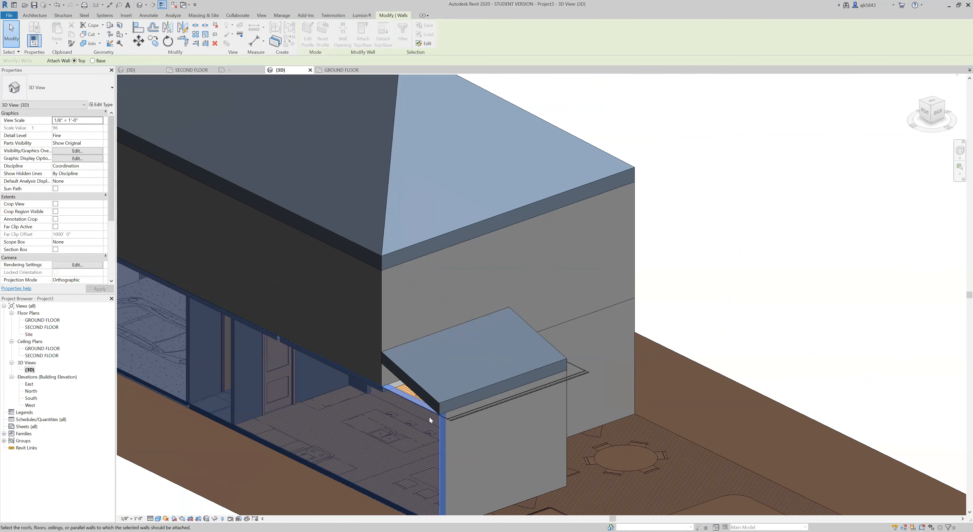
click(411, 380)
scroll(368, 386, up, 3)
scroll(402, 415, up, 2)
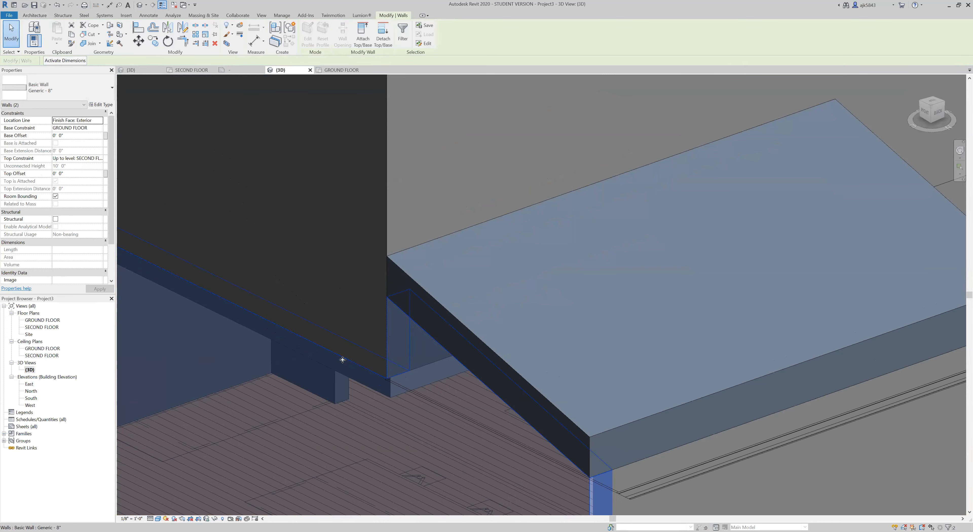
Step: Attach the top of the dining projection's outer end wall to the sloped dining roof
key(Escape)
scroll(454, 340, down, 5)
scroll(672, 366, down, 1)
shift+middle_drag(673, 365, 628, 495)
scroll(530, 348, up, 3)
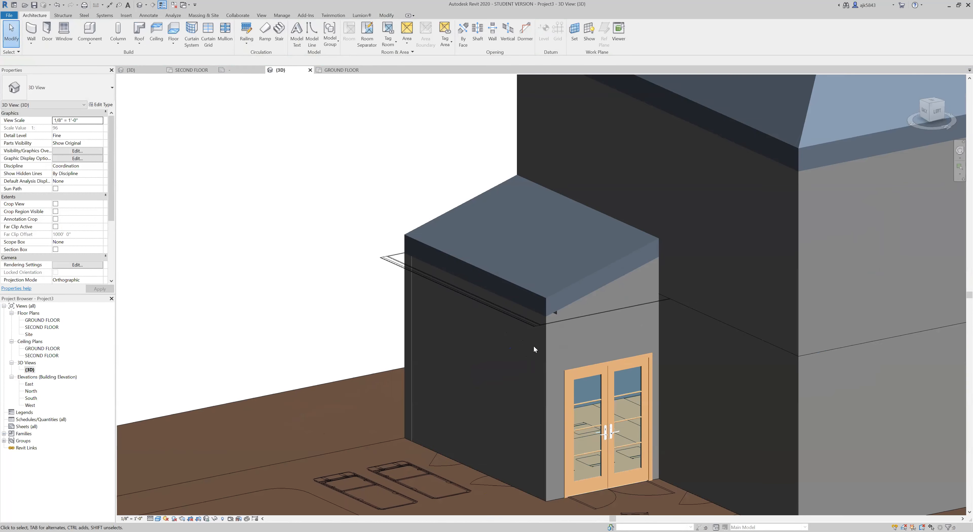
scroll(533, 348, up, 2)
click(570, 298)
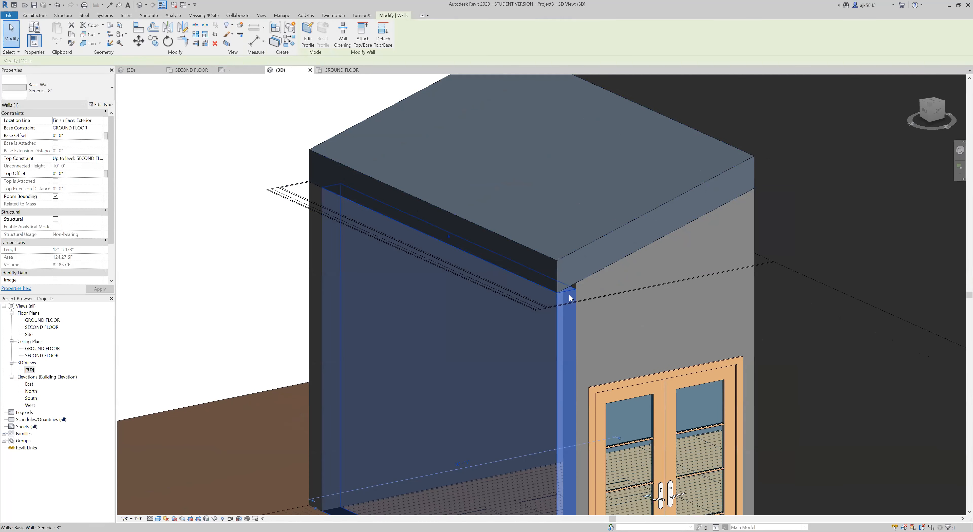
click(383, 38)
click(556, 257)
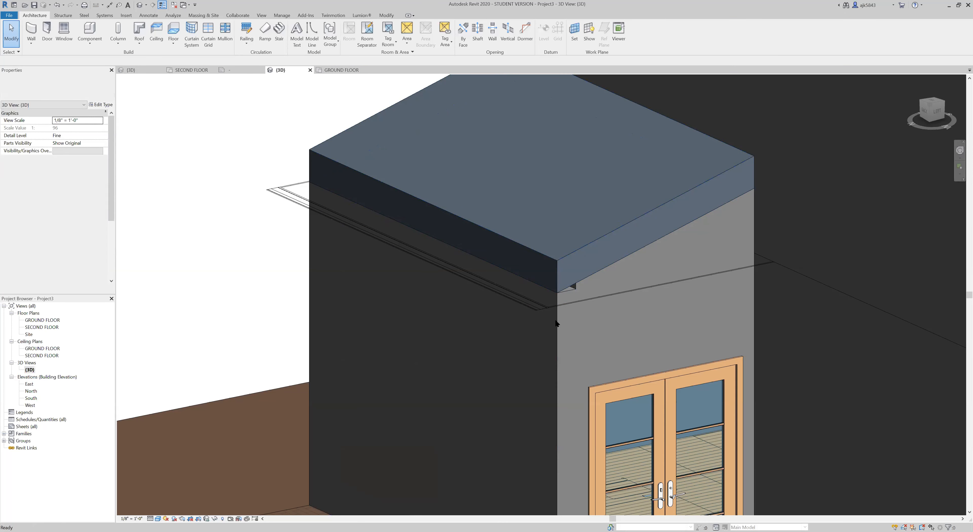
click(363, 38)
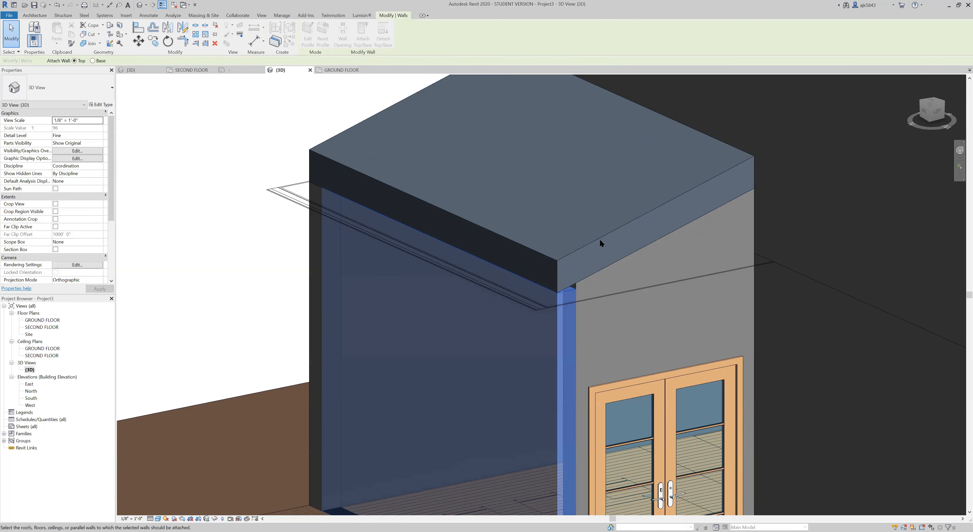
click(600, 239)
key(Escape)
scroll(362, 260, down, 8)
shift+middle_drag(853, 338, 464, 388)
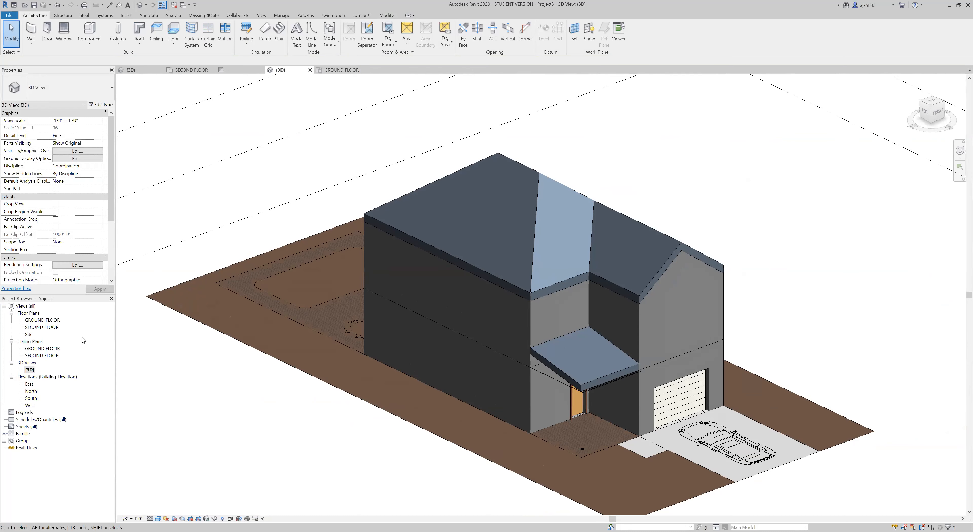
Step: In the SECOND FLOOR plan, reveal hidden elements, unhide the imported second floor DWG, and leave the reveal mode
double_click(39, 327)
scroll(438, 213, down, 4)
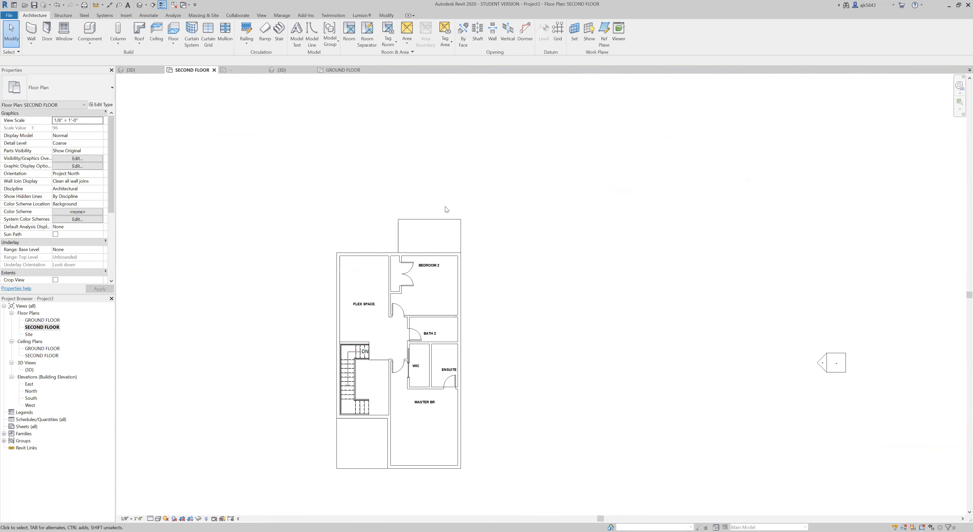
scroll(385, 324, up, 3)
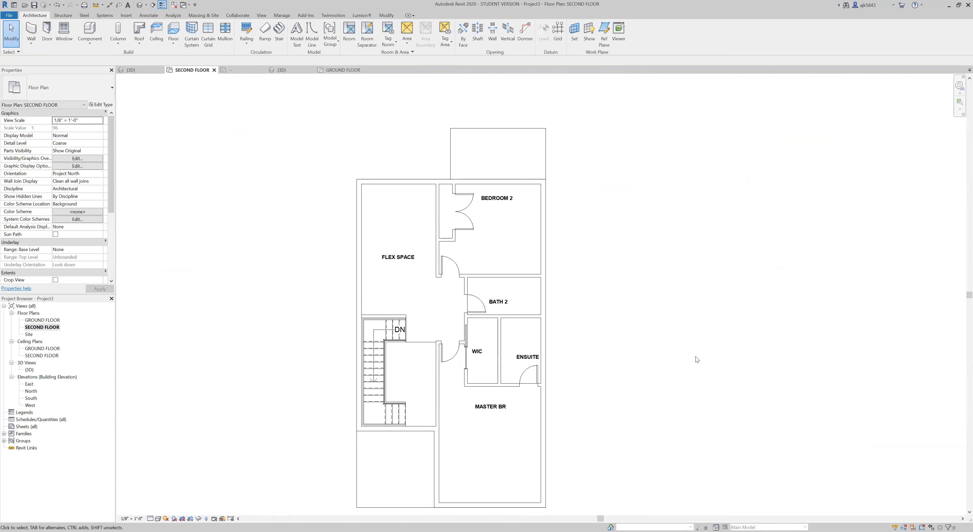
key(r)
key(h)
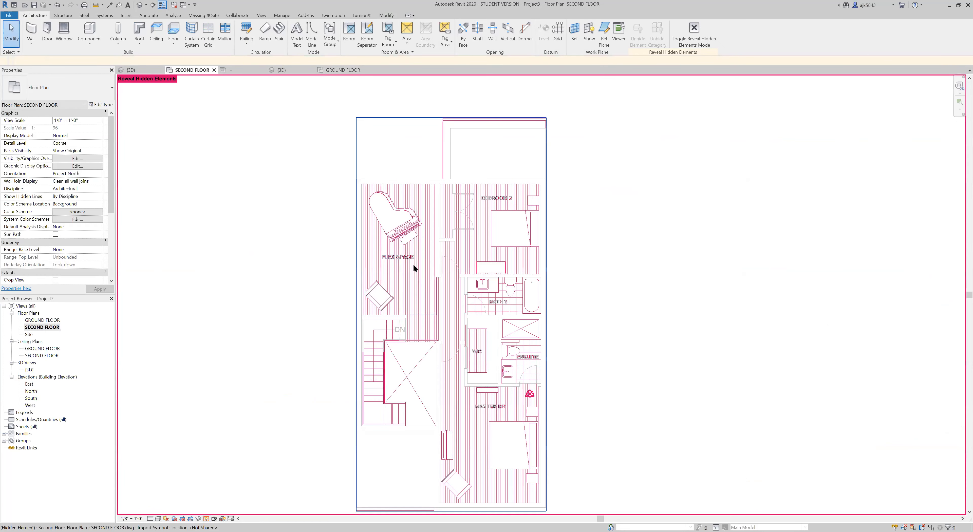
click(416, 268)
right_click(416, 268)
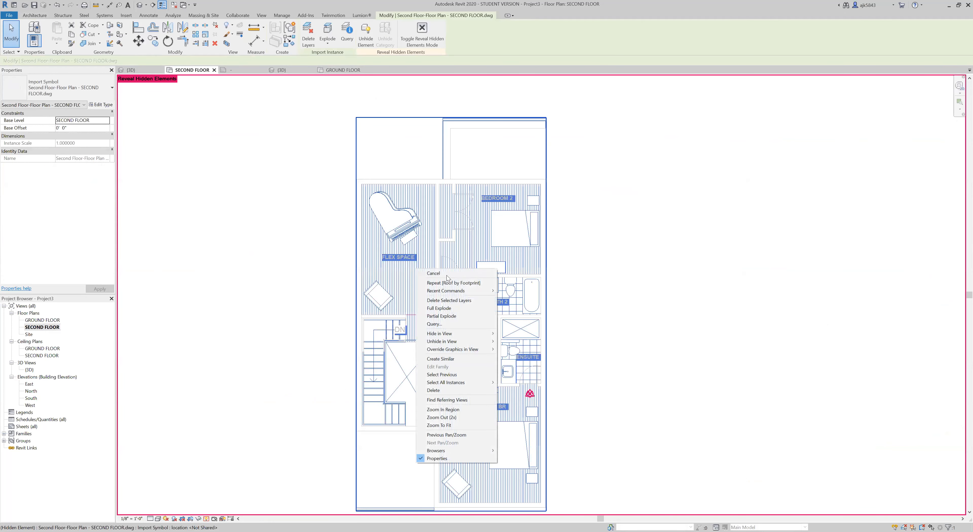
mouse_move(453, 343)
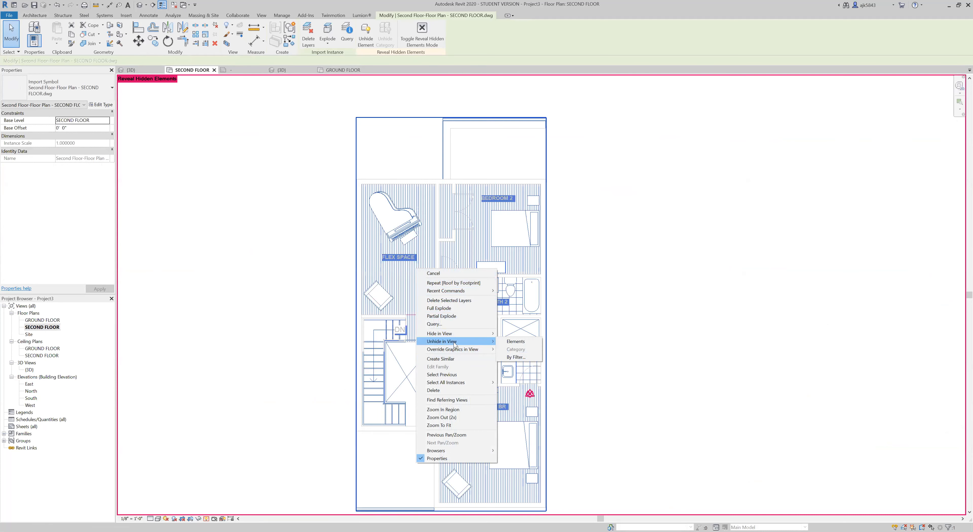
click(521, 342)
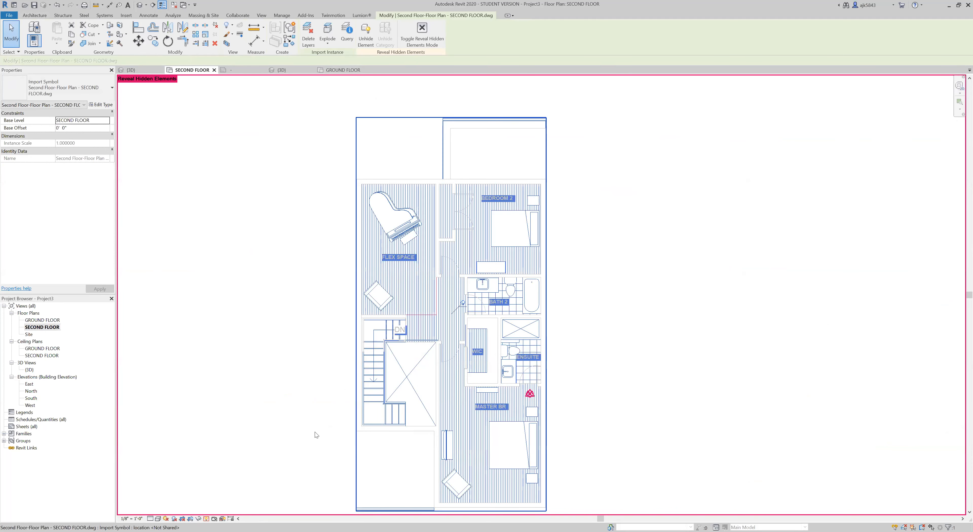
click(206, 518)
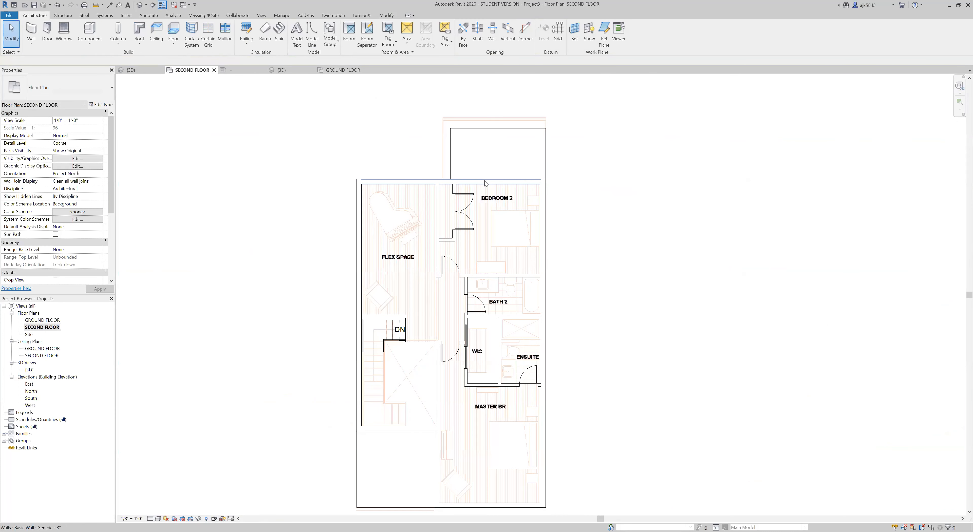
Step: Examine the second floor's rear exterior wall along the flex space and bedroom 2 against the imported DWG plan
scroll(421, 144, up, 5)
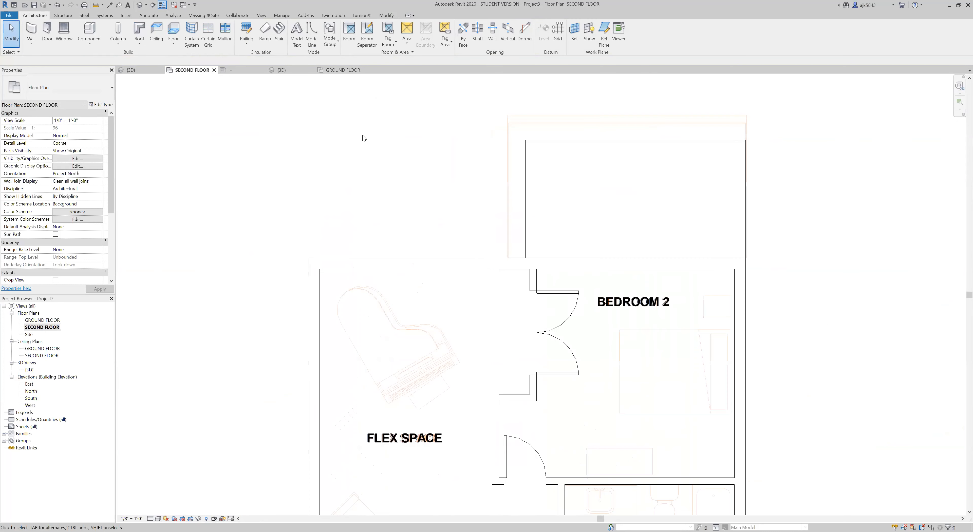
scroll(362, 237, up, 2)
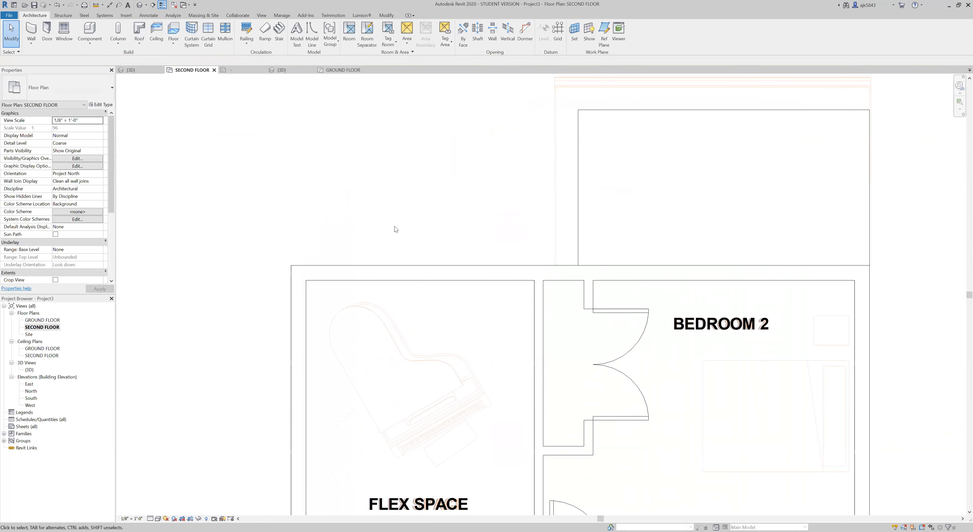
click(392, 263)
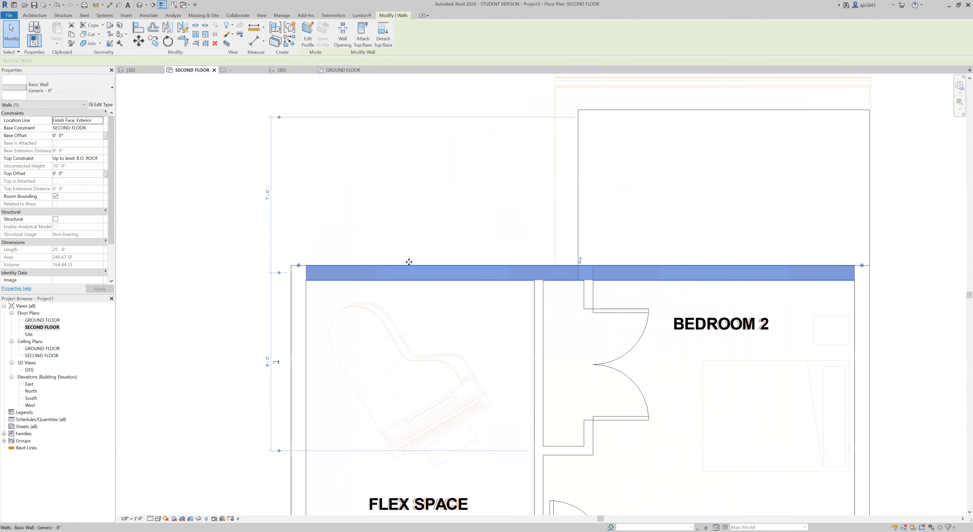
click(354, 283)
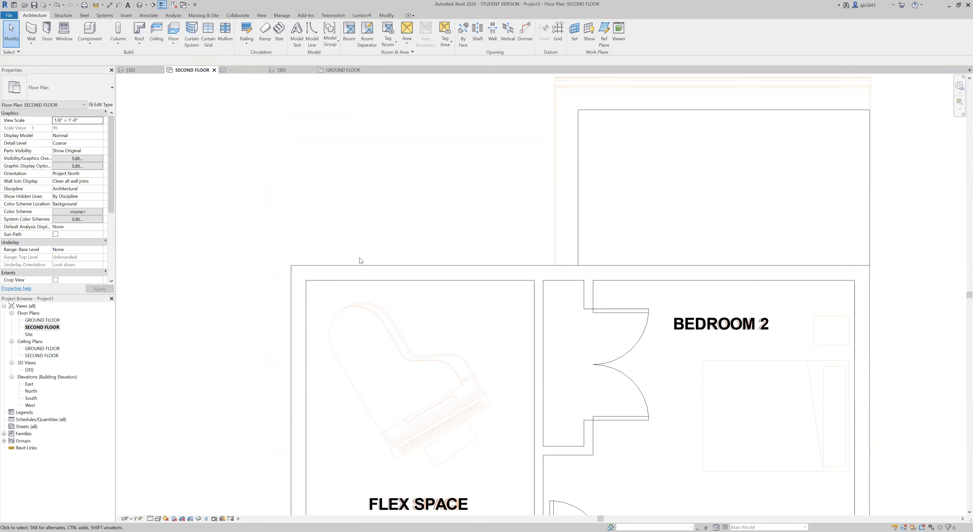
scroll(353, 280, up, 3)
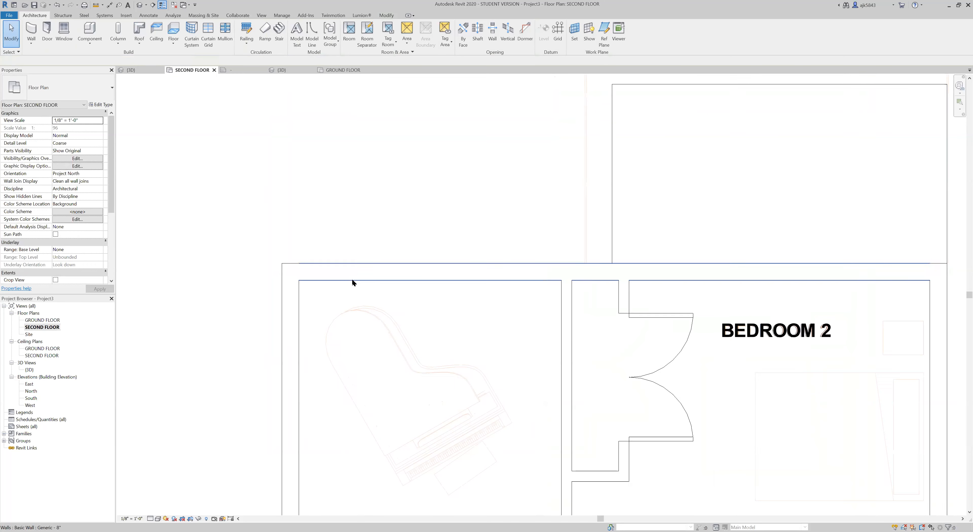
click(396, 279)
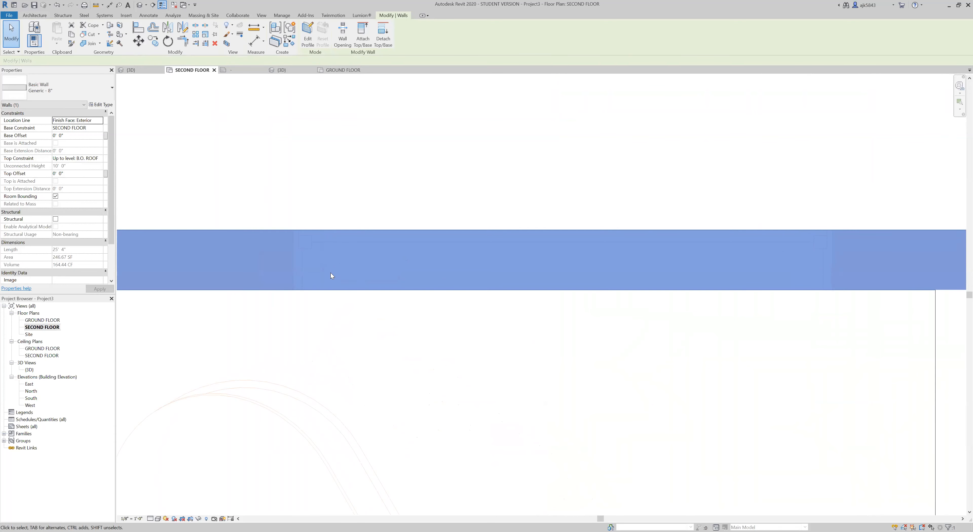
key(Escape)
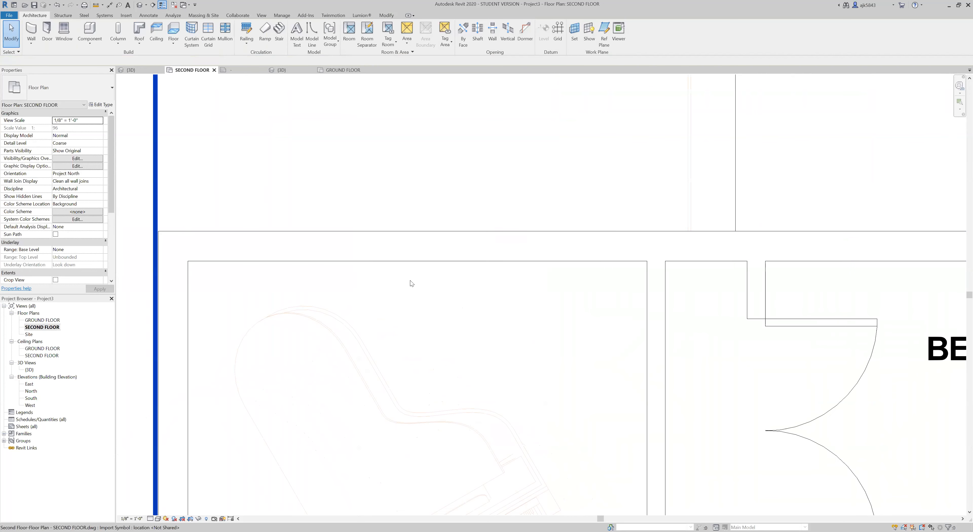
click(408, 264)
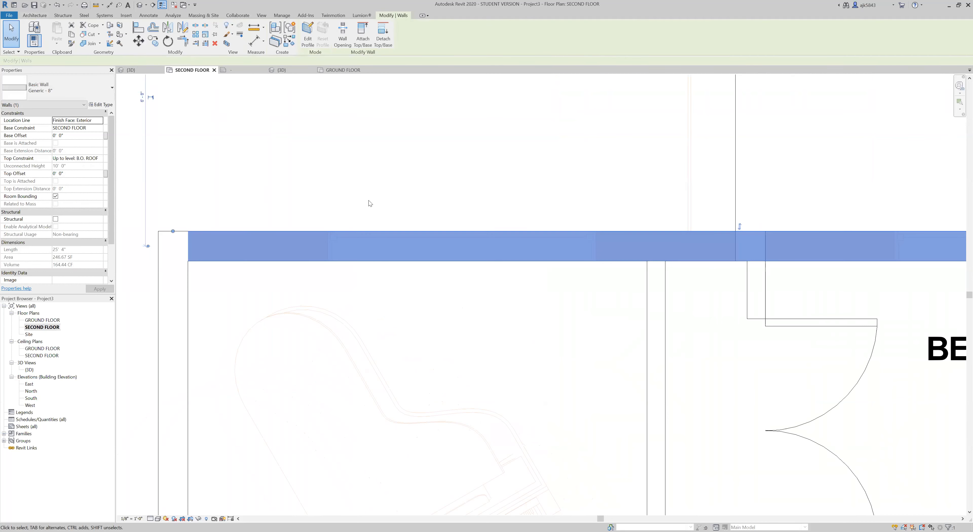
key(Escape)
scroll(411, 211, down, 3)
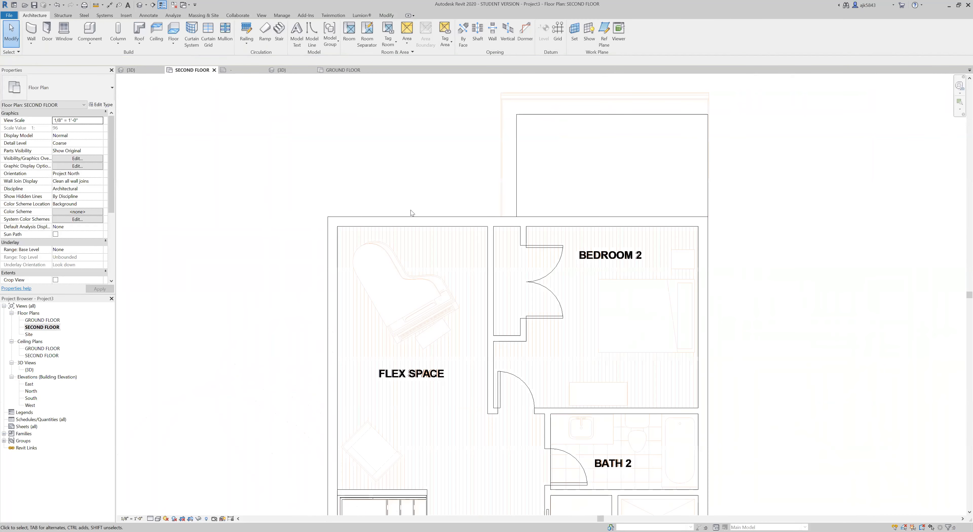
scroll(411, 212, up, 2)
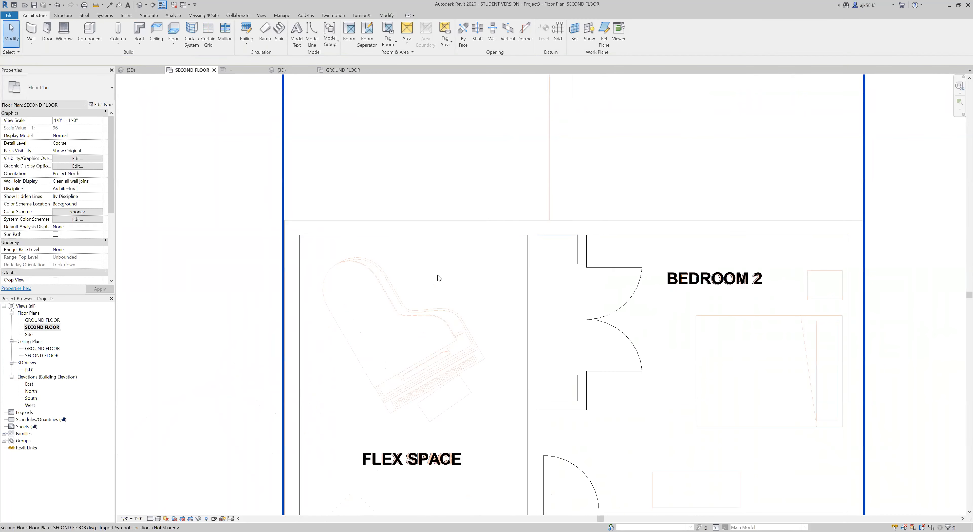
click(410, 238)
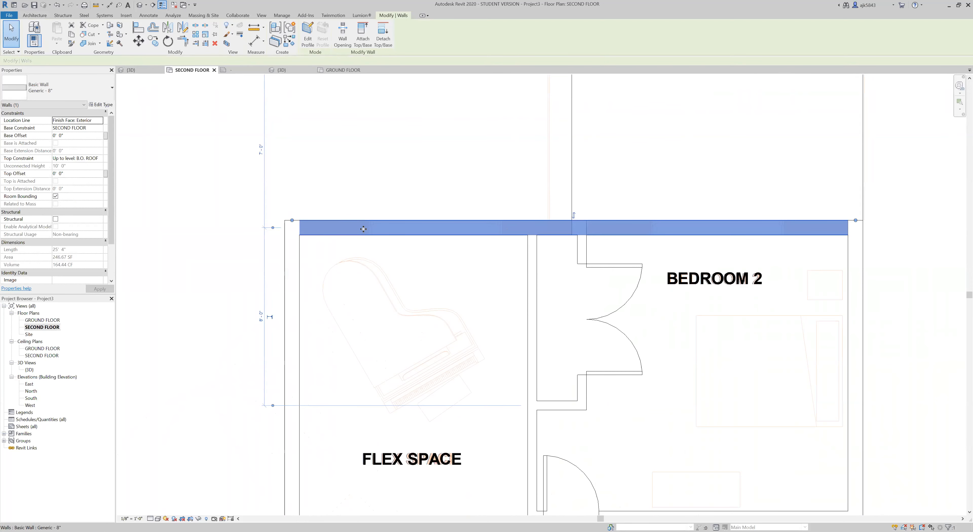
click(373, 239)
scroll(396, 185, down, 2)
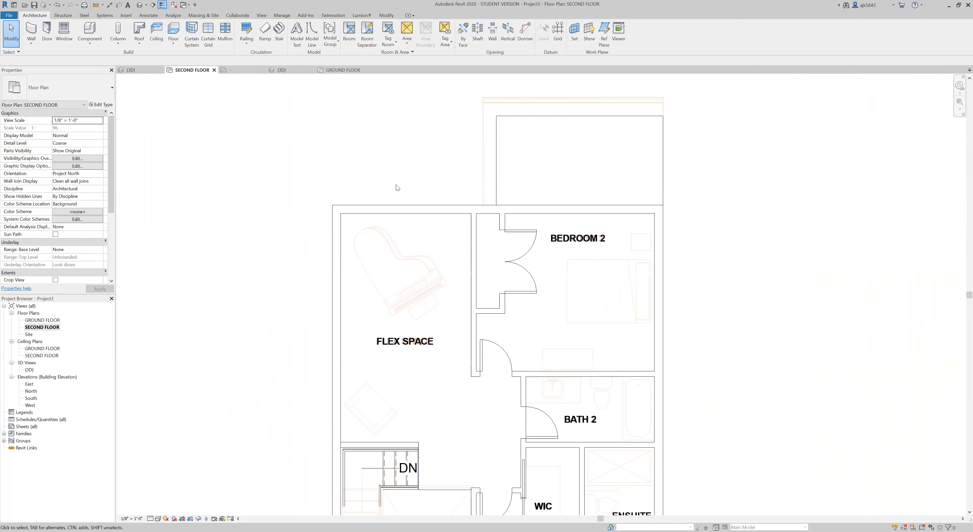
scroll(396, 187, down, 2)
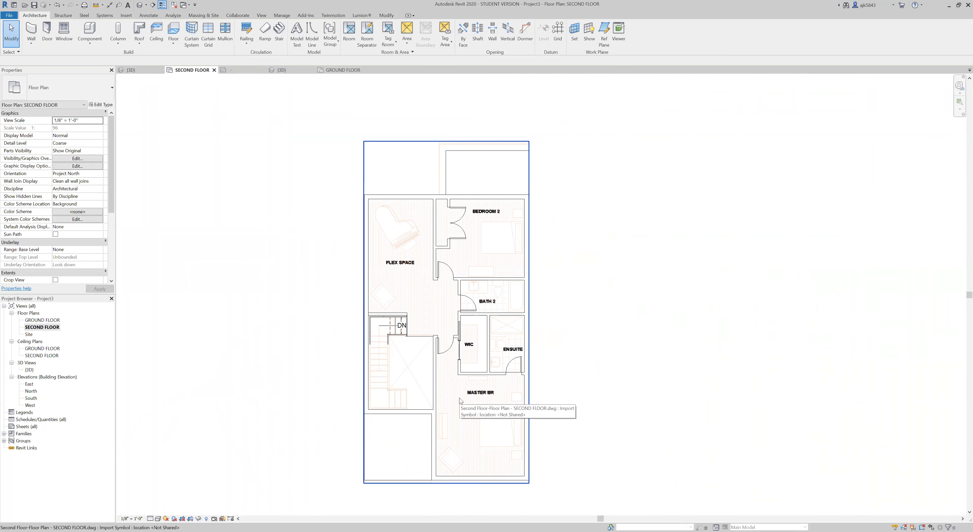
scroll(374, 210, up, 8)
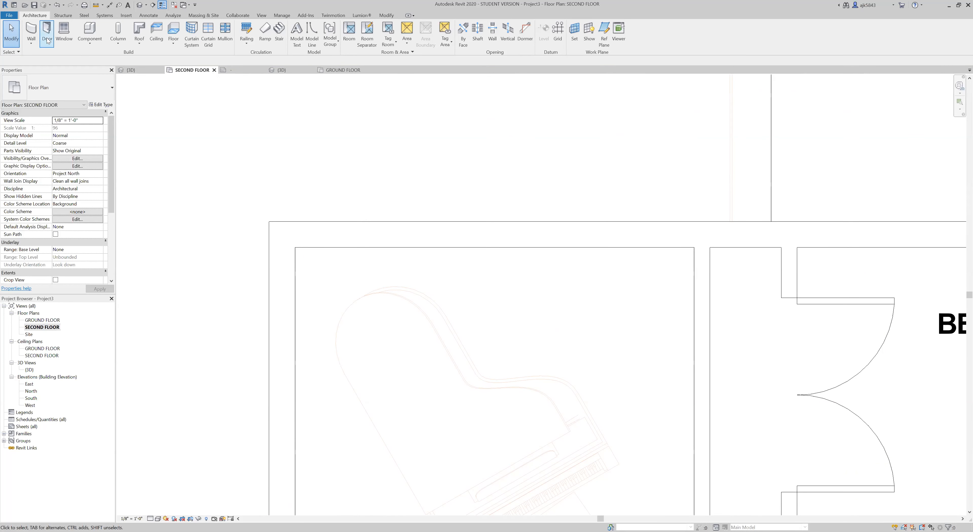
scroll(431, 155, down, 2)
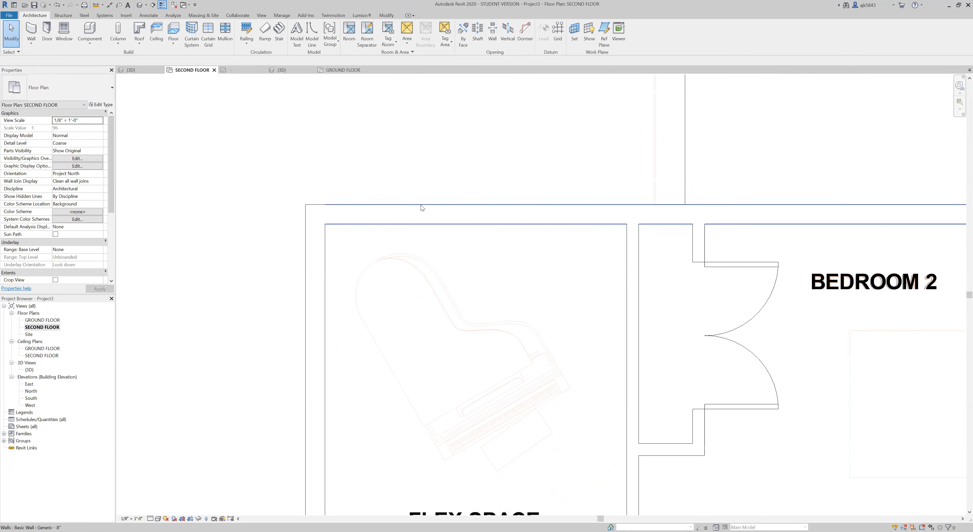
click(420, 206)
scroll(471, 213, up, 2)
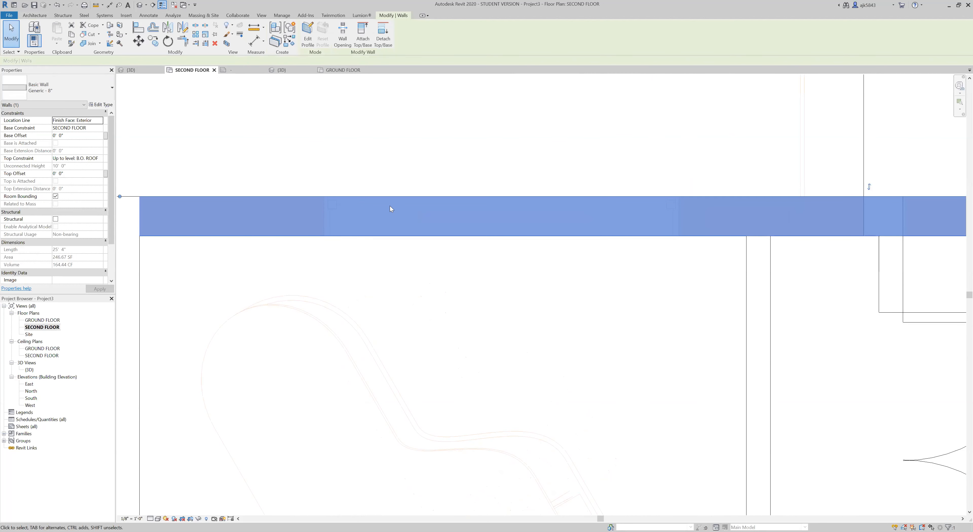
key(Escape)
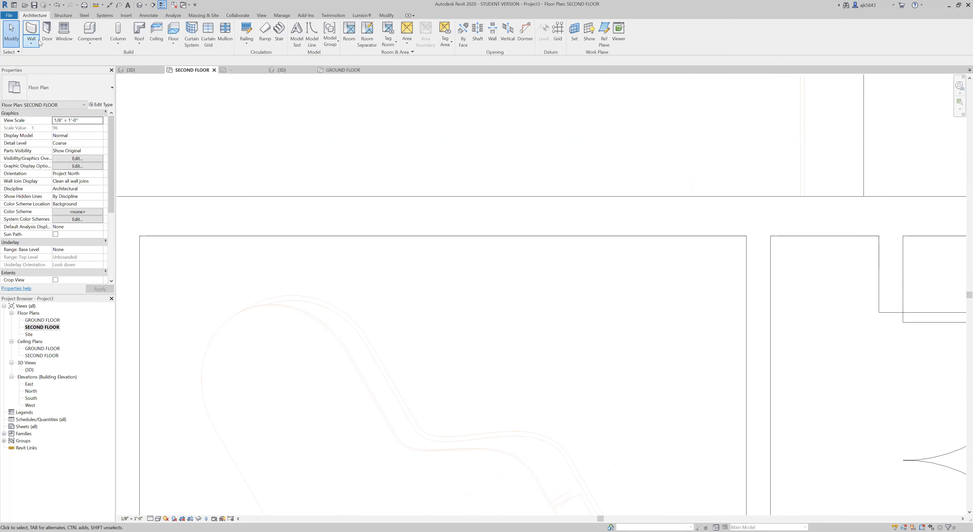
Step: Place a Fixed 36" x 72" window in the flex space's rear wall, about 5' 3" from the exterior side wall, and select it
click(65, 33)
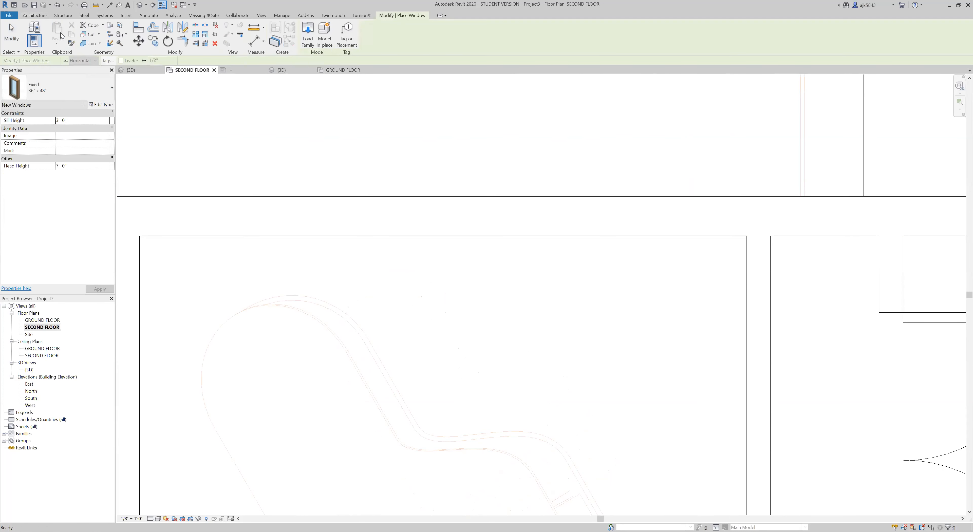
click(44, 94)
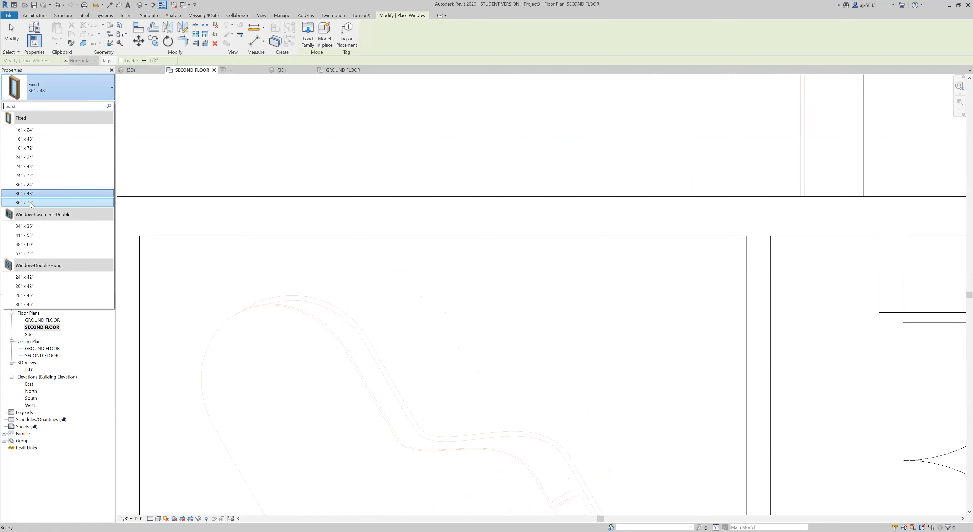
click(38, 202)
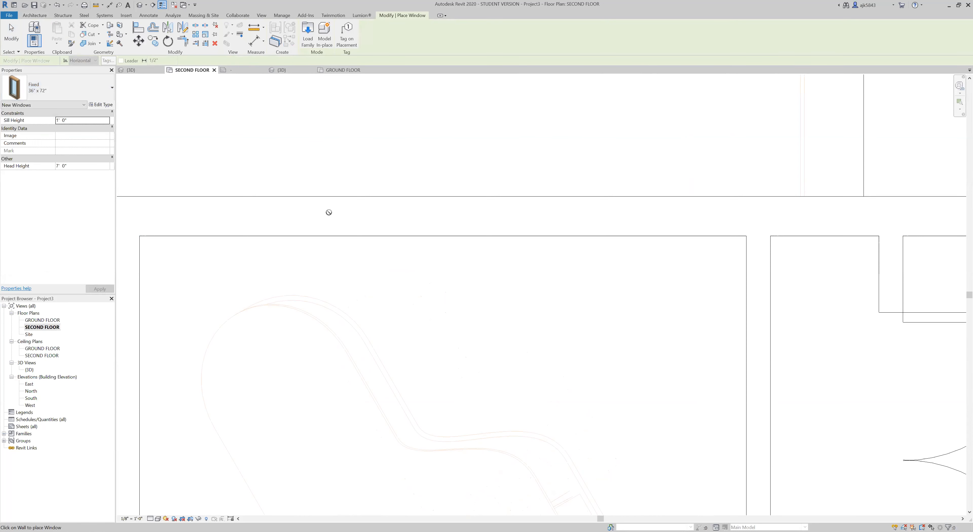
click(429, 197)
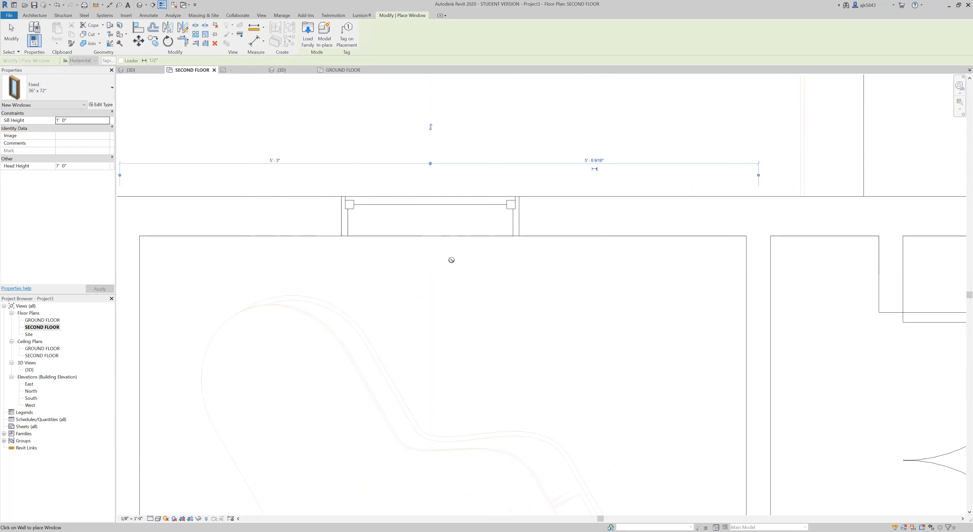
key(Escape)
key(Escape)
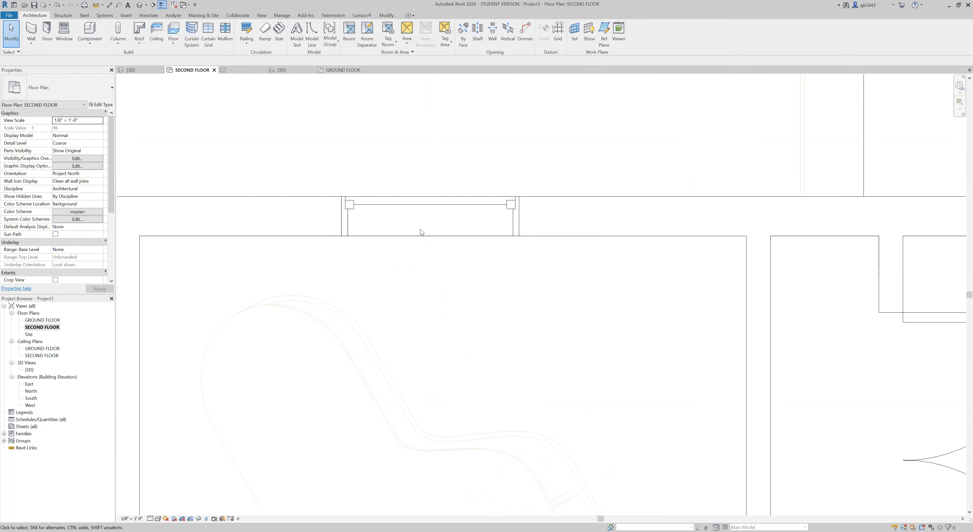
click(402, 207)
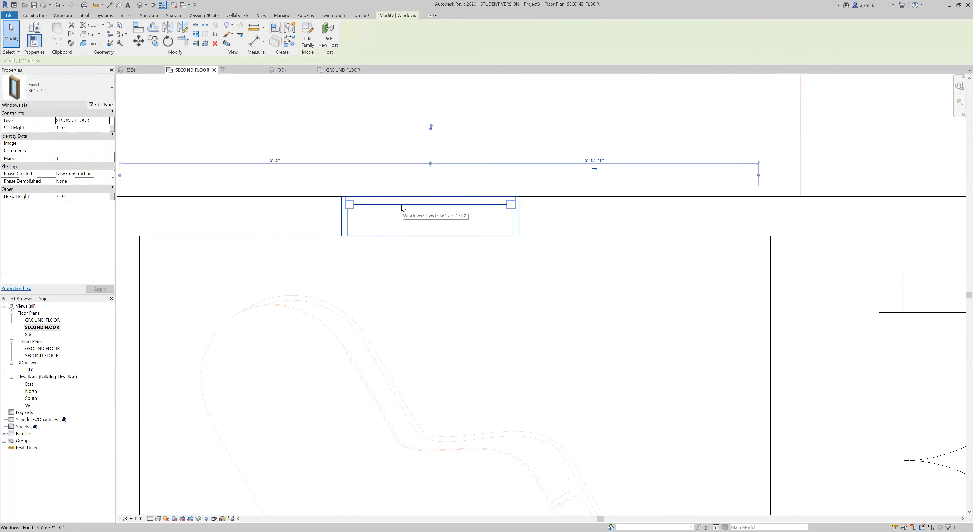
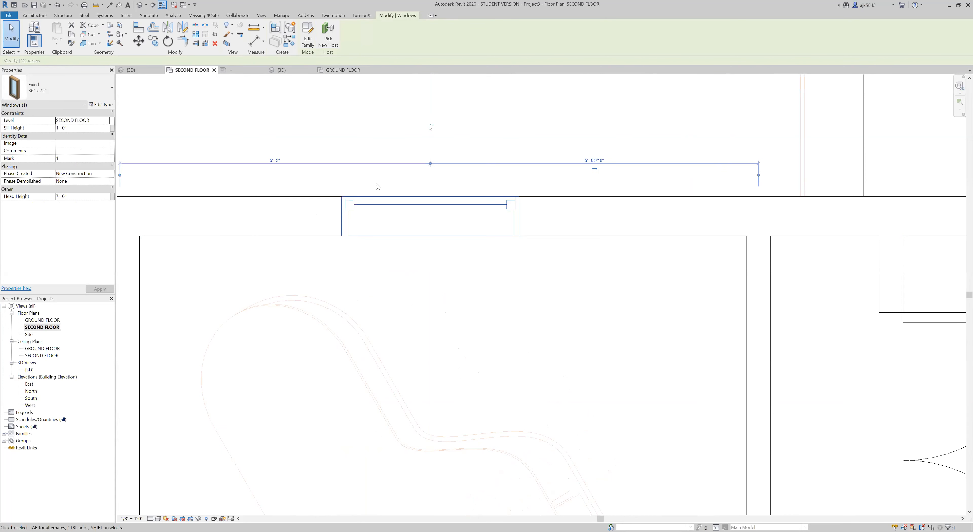
Step: Duplicate the selected flex space window's Fixed 36" x 72" type and name the new type 6' x 3'H
click(101, 105)
click(823, 116)
click(486, 251)
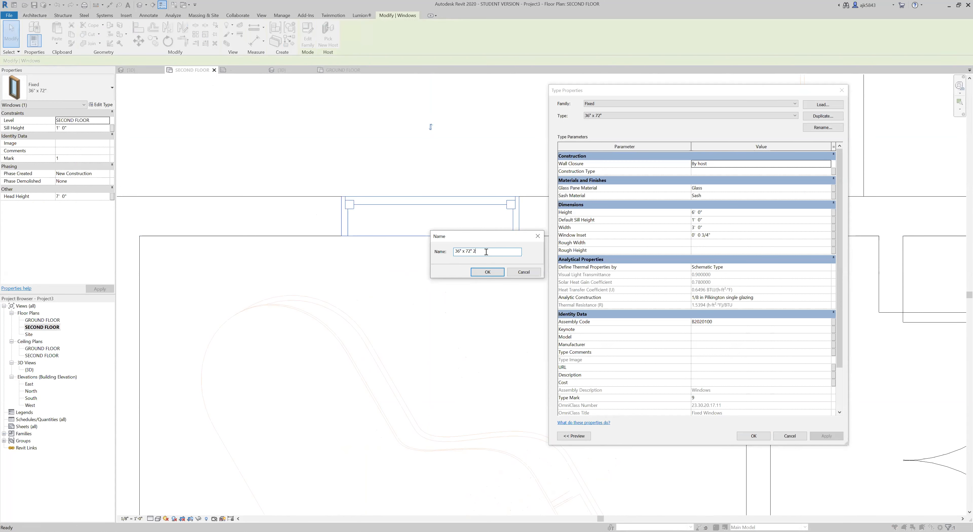
key(BackSpace)
key(BackSpace)
key(BackSpace)
key(BackSpace)
key(BackSpace)
key(BackSpace)
key(BackSpace)
key(BackSpace)
key(BackSpace)
key(BackSpace)
text(6')
click(487, 272)
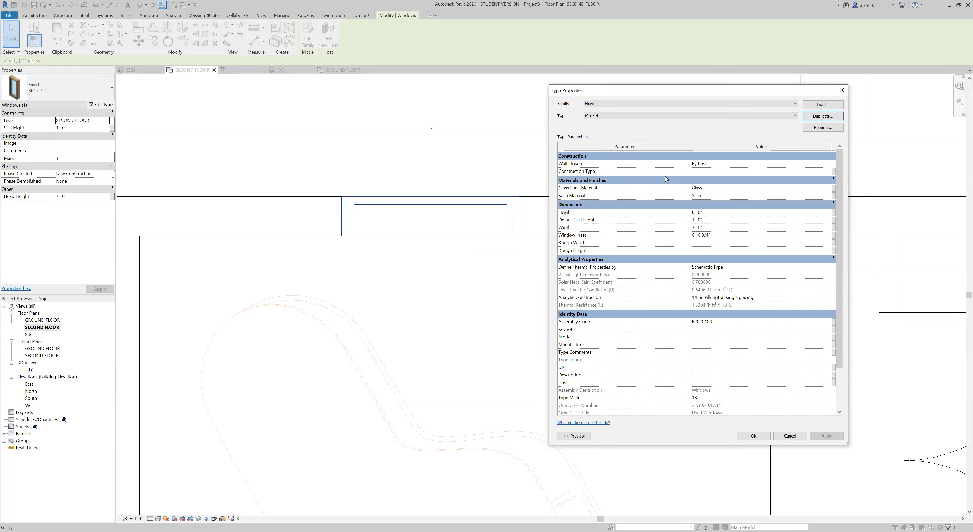
Step: Set the 6' x 3'H window type's height to 3' and width to 6', and apply the type to the window
click(716, 213)
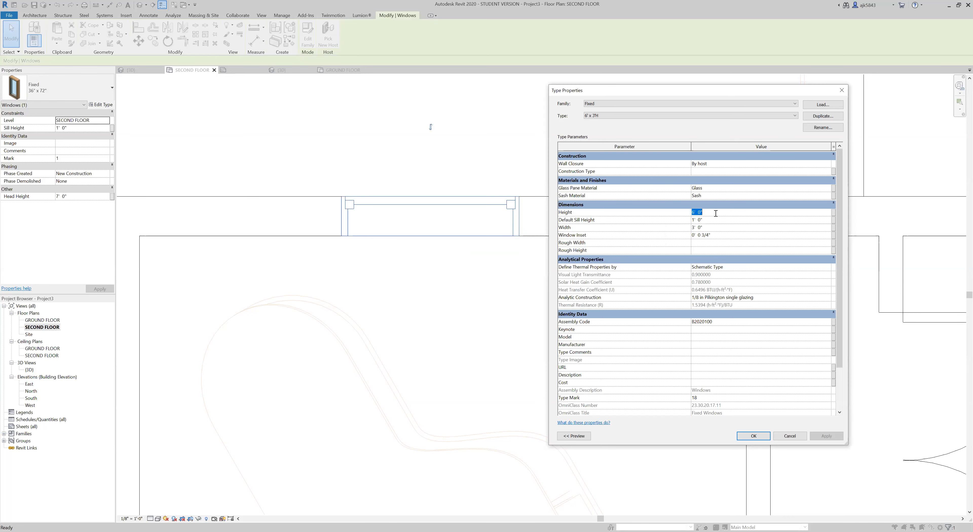
text(3')
click(708, 228)
key(BackSpace)
click(753, 436)
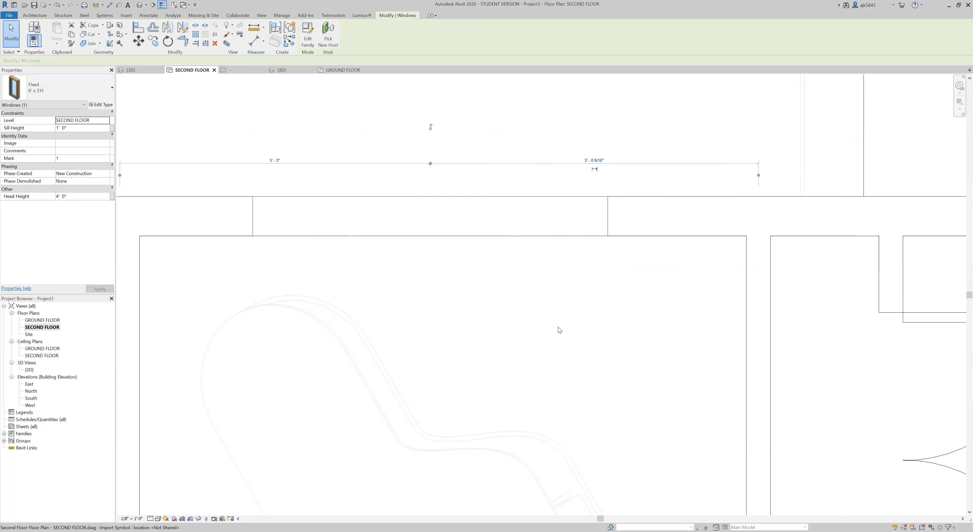
Step: Set the flex space window's sill height to 3' 0" and deselect it
scroll(560, 329, down, 3)
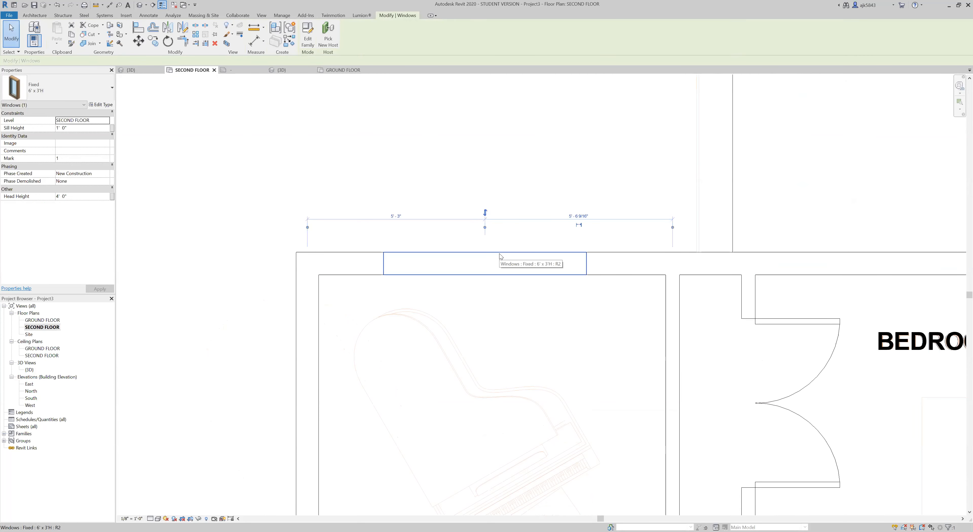
scroll(487, 247, up, 2)
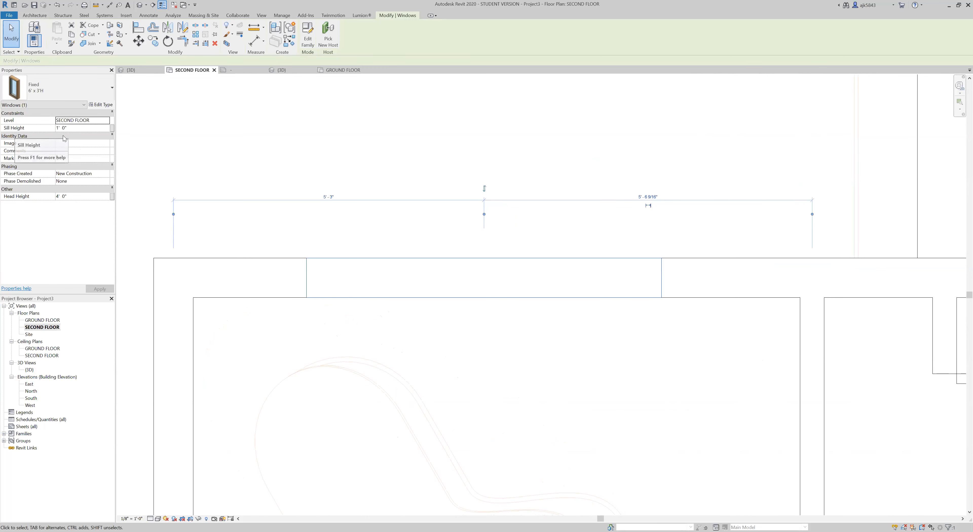
click(72, 127)
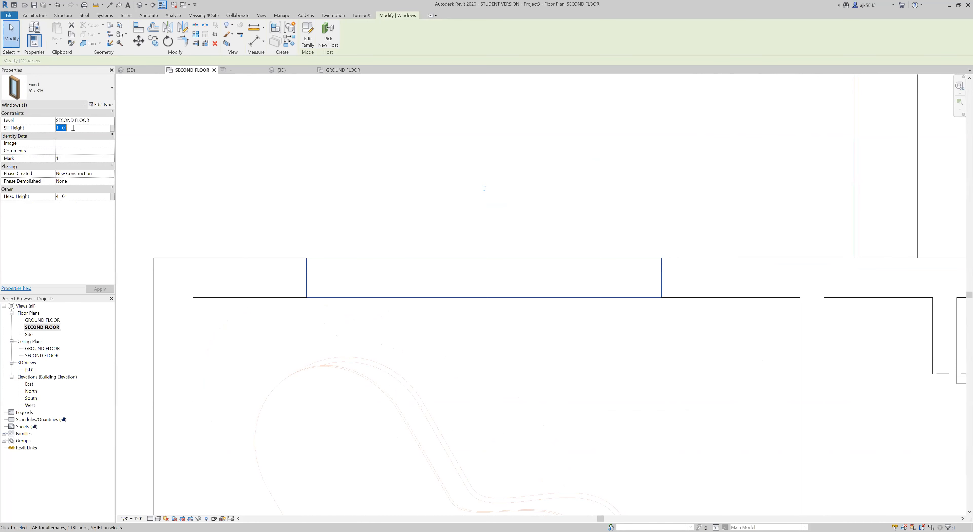
text(3)
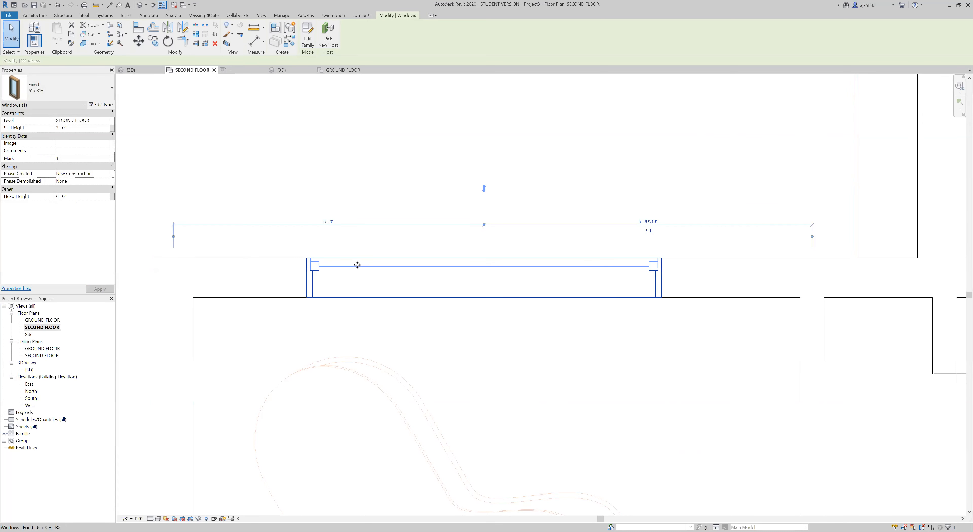
click(295, 243)
scroll(319, 254, down, 5)
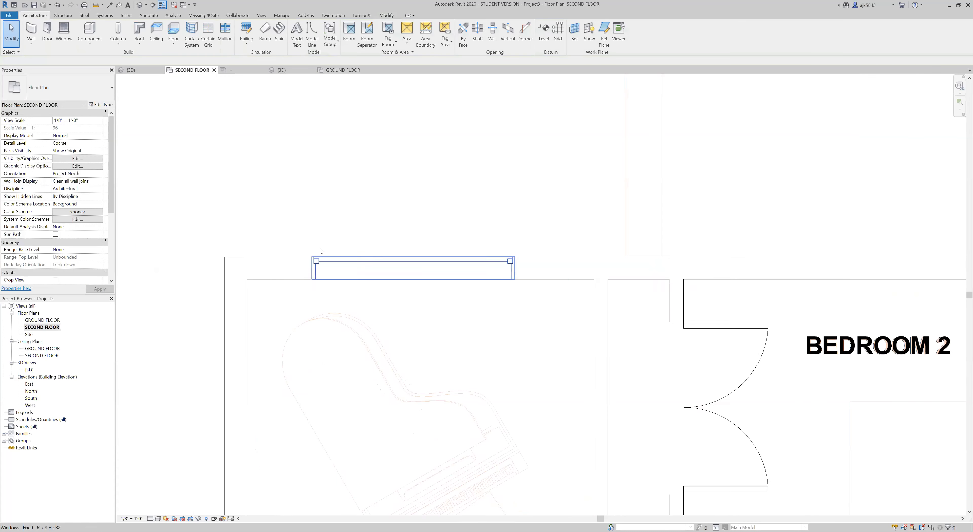
Step: Copy the flex space window 14' 2" along the rear wall into bedroom 2
click(554, 248)
scroll(554, 256, up, 3)
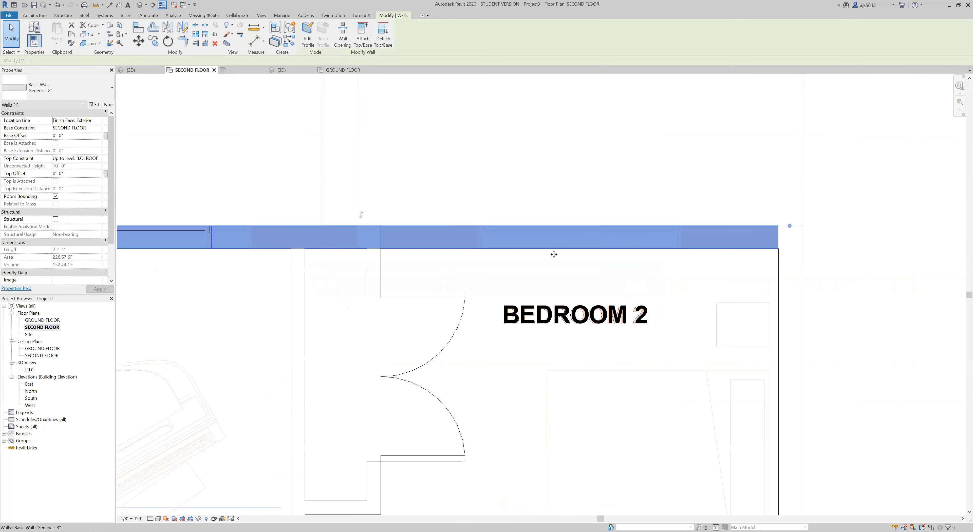
scroll(554, 257, down, 2)
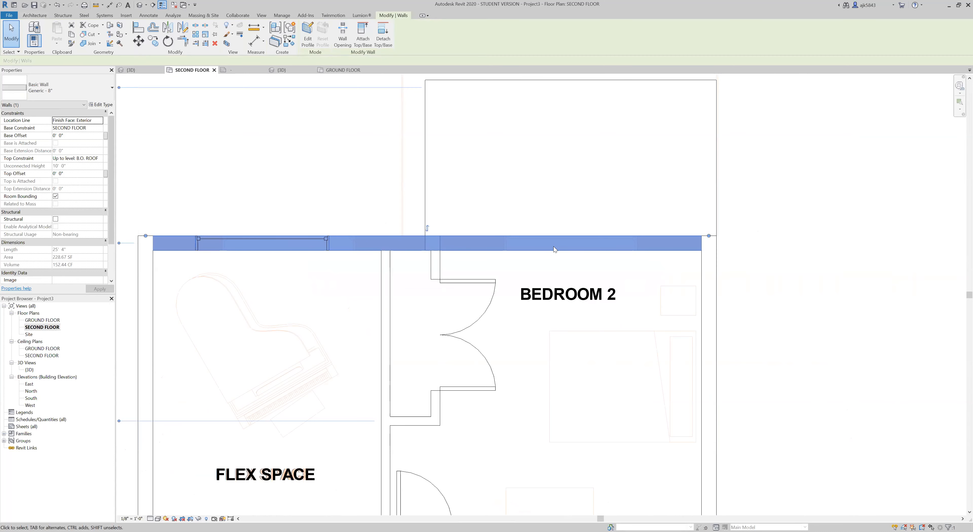
click(285, 250)
click(153, 41)
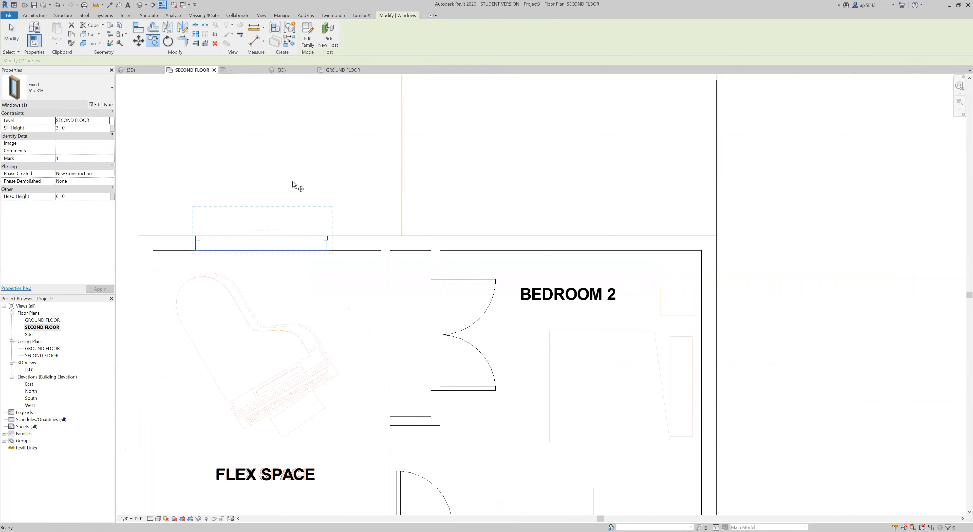
click(327, 223)
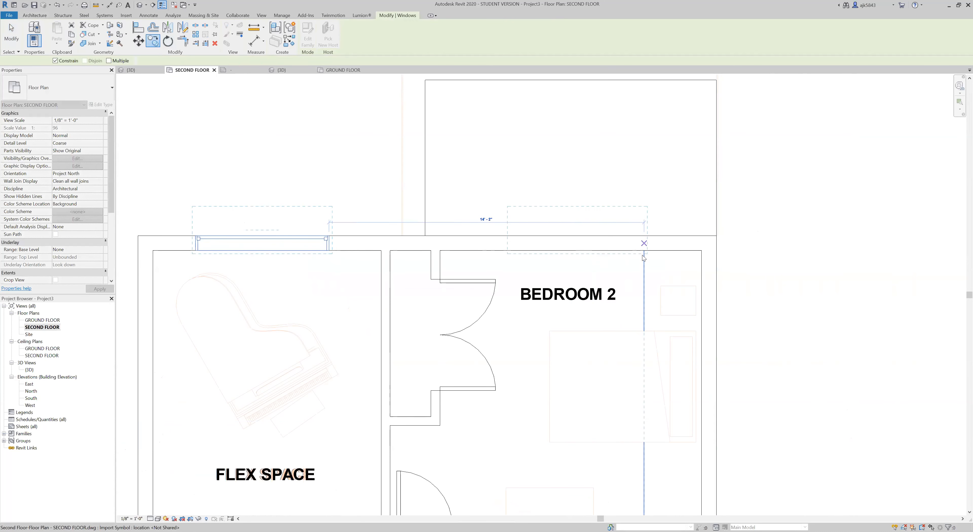
click(644, 258)
scroll(627, 242, up, 2)
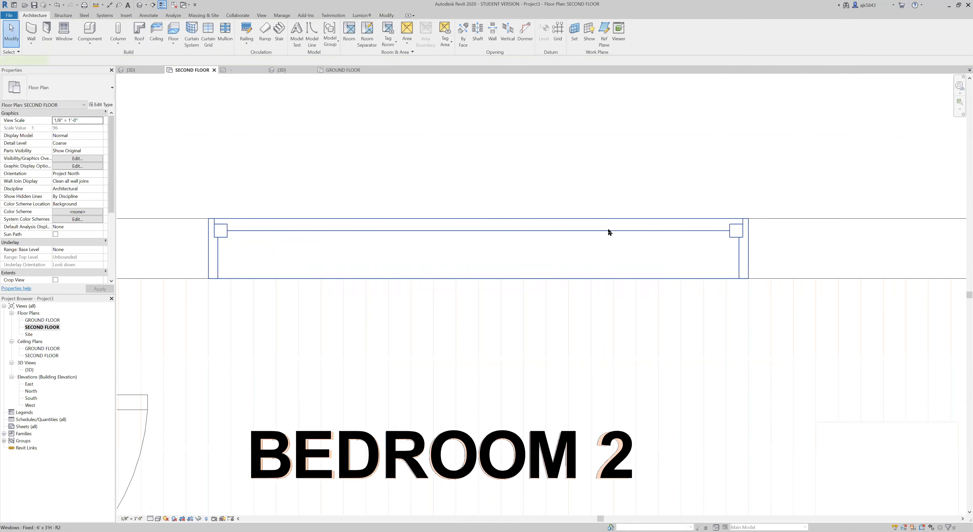
click(608, 230)
click(576, 261)
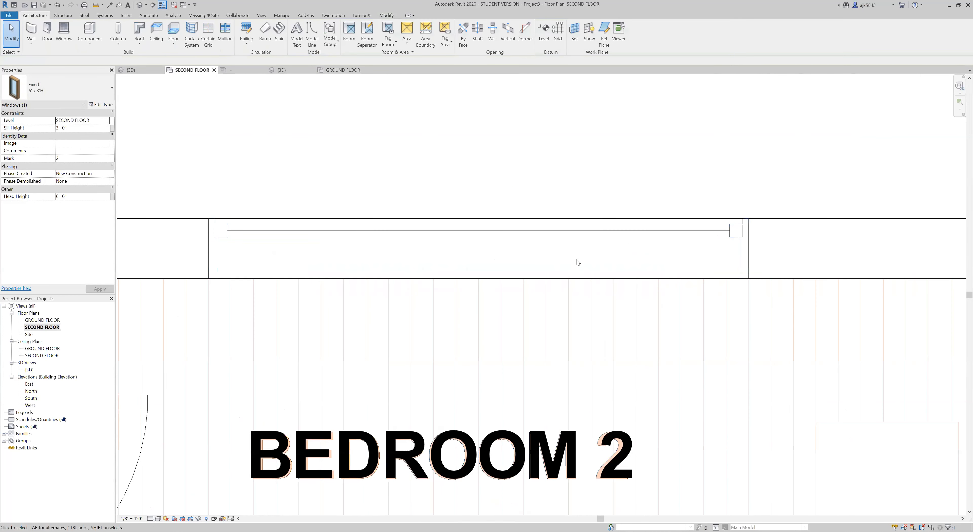
Step: Look over the second floor plan from the rear windows to the master bedroom's front exterior wall
scroll(578, 260, down, 4)
scroll(578, 249, down, 4)
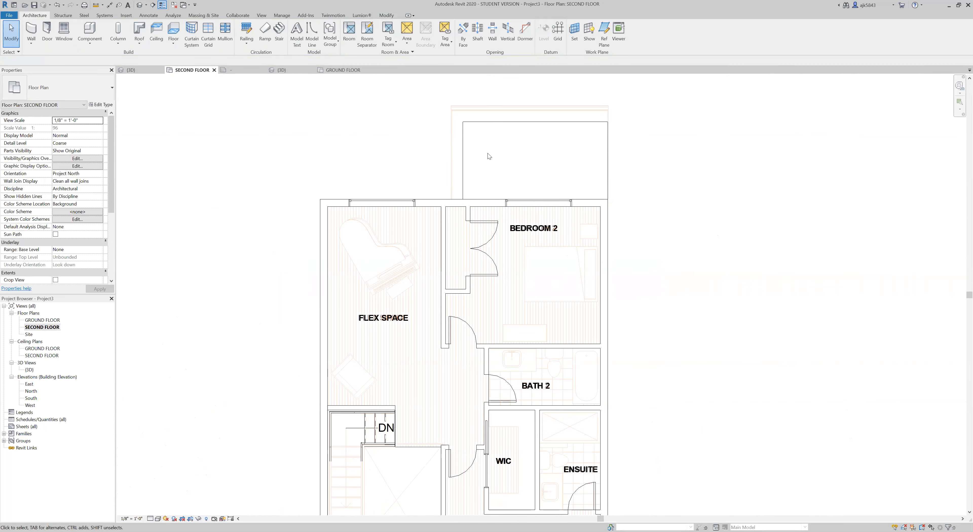
scroll(489, 156, down, 2)
scroll(457, 279, up, 2)
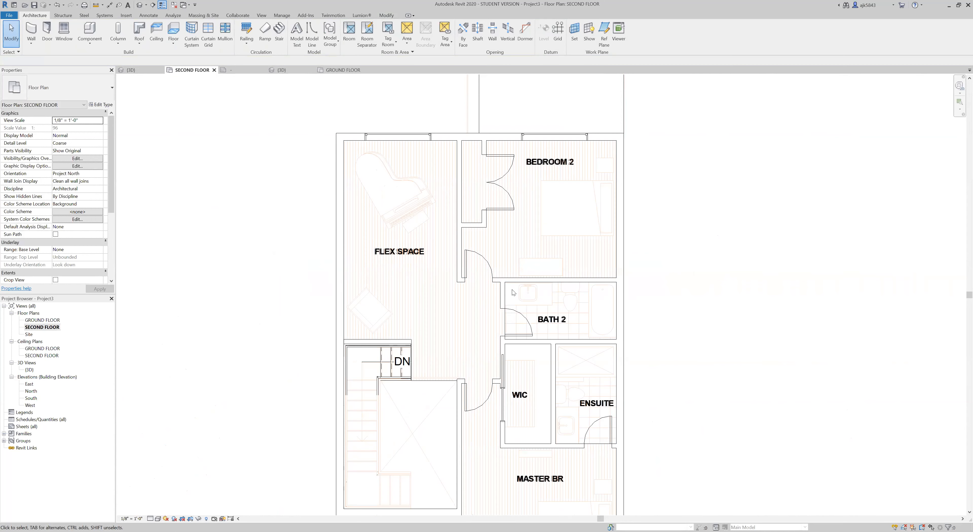
scroll(484, 234, down, 2)
scroll(452, 148, down, 2)
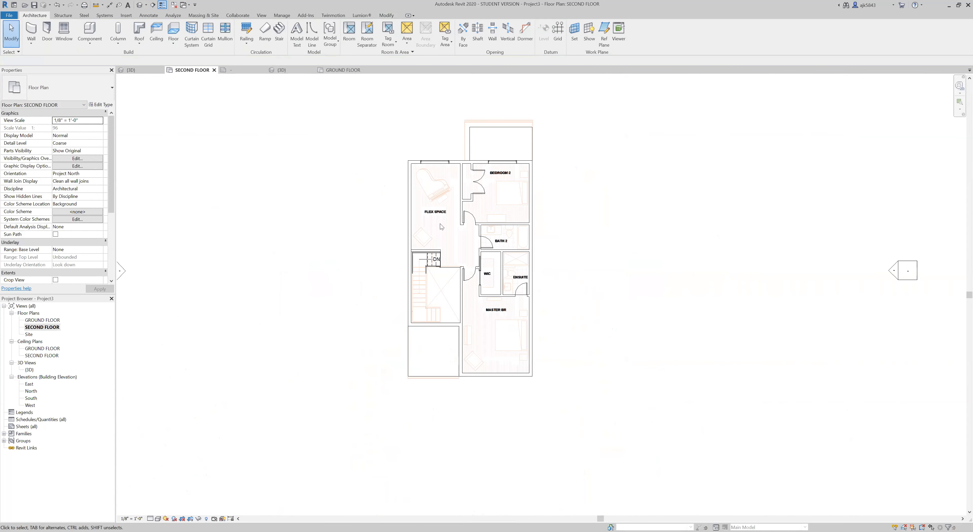
scroll(429, 285, up, 2)
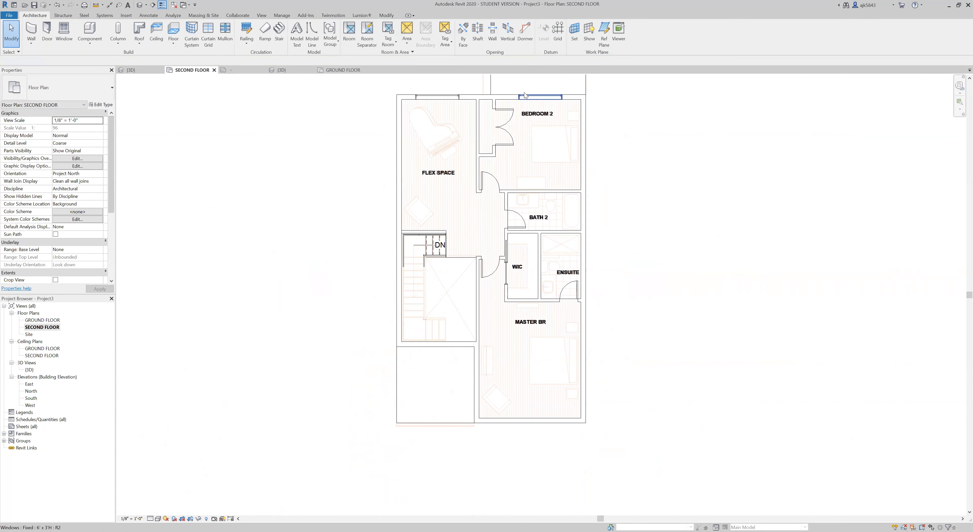
scroll(510, 429, up, 5)
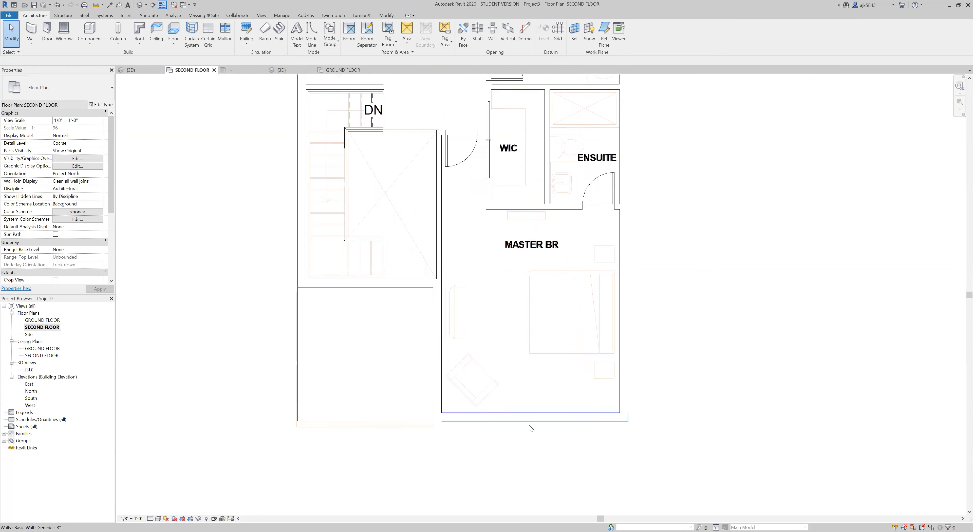
Step: Hide the master bedroom's front exterior wall in the view to check the window positions on the DWG beneath
click(530, 418)
scroll(524, 432, up, 2)
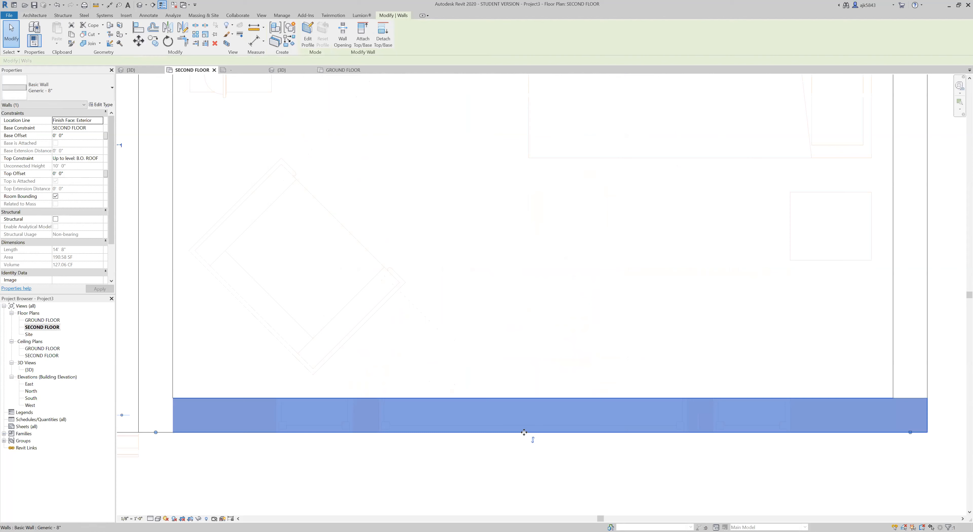
right_click(524, 402)
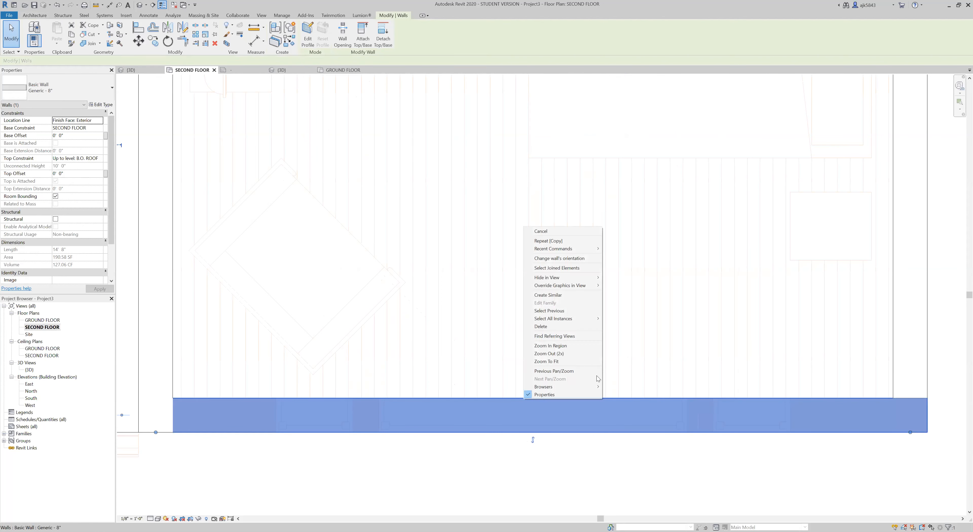
mouse_move(559, 278)
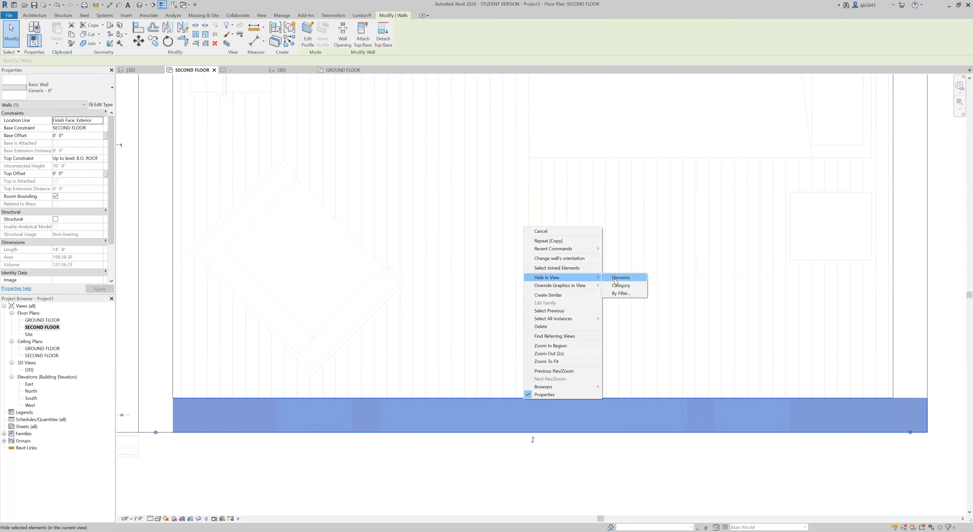
click(615, 282)
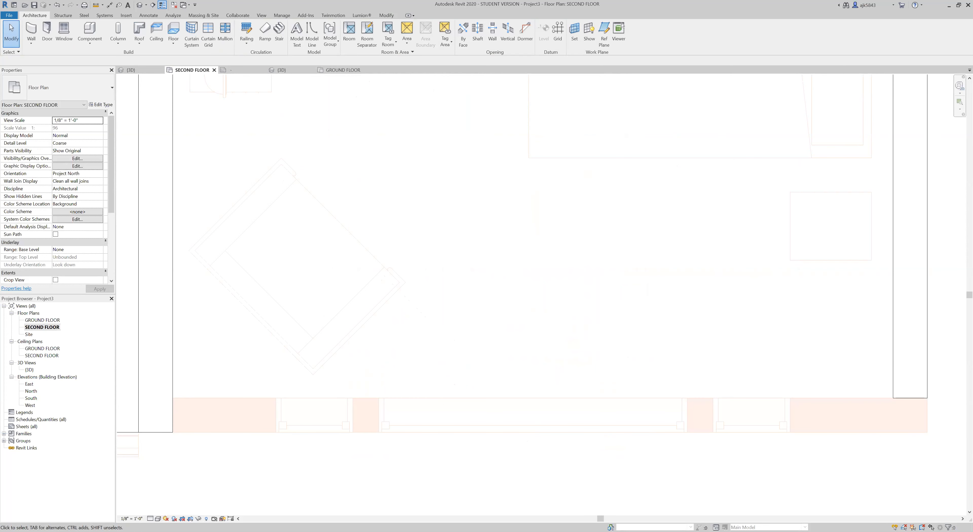
Step: Reveal hidden elements, unhide the master bedroom's front exterior wall, and leave the reveal mode
key(r)
key(h)
click(382, 400)
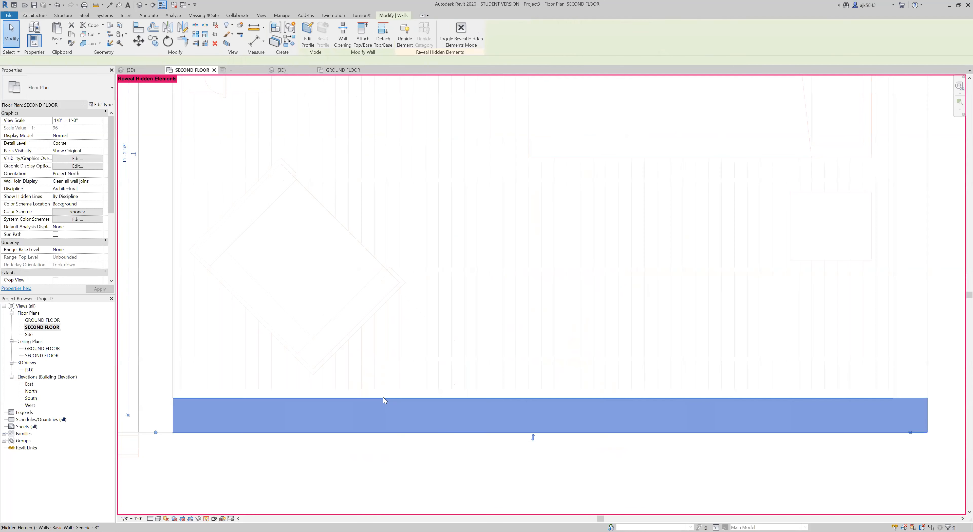
right_click(384, 400)
mouse_move(409, 275)
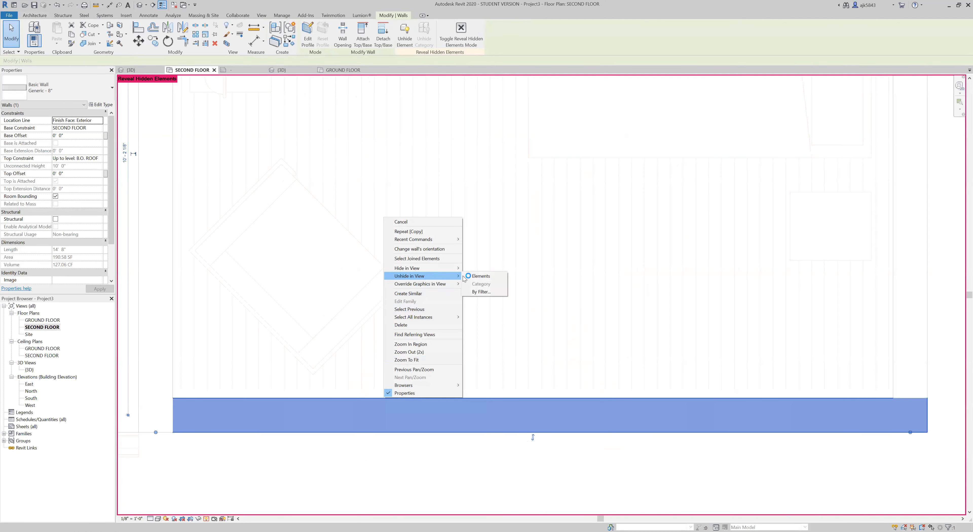
click(480, 276)
key(Escape)
key(r)
key(h)
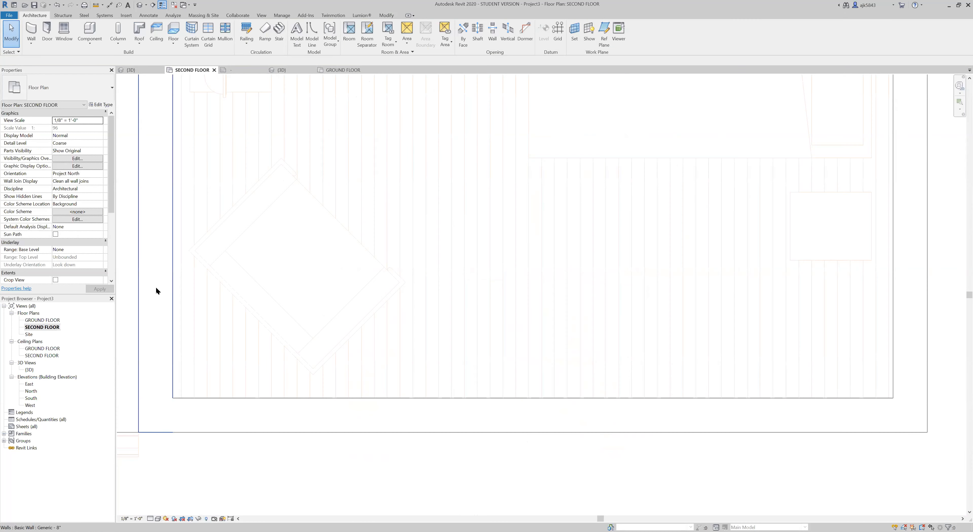
Step: Place a Fixed 6' x 3'H window centred in the master bedroom's front wall, 7' 4" from each side wall
click(64, 33)
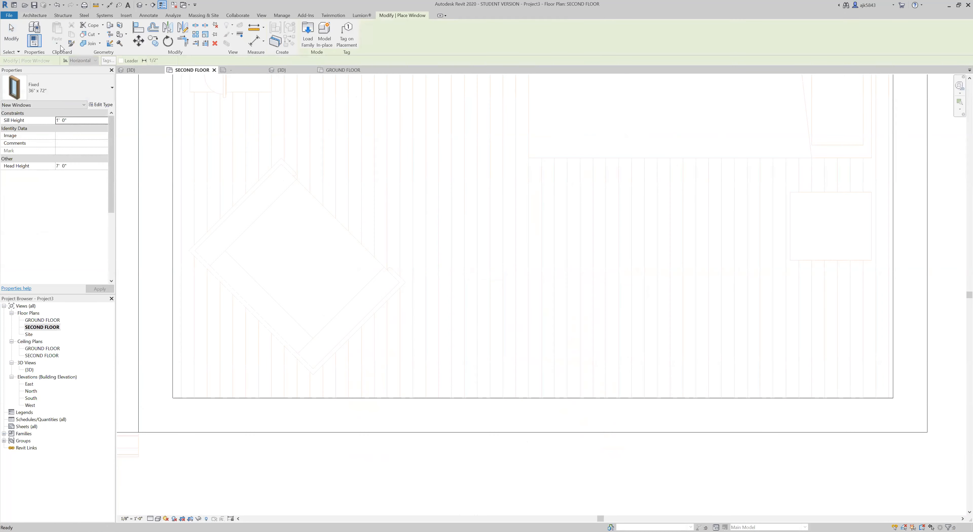
click(66, 92)
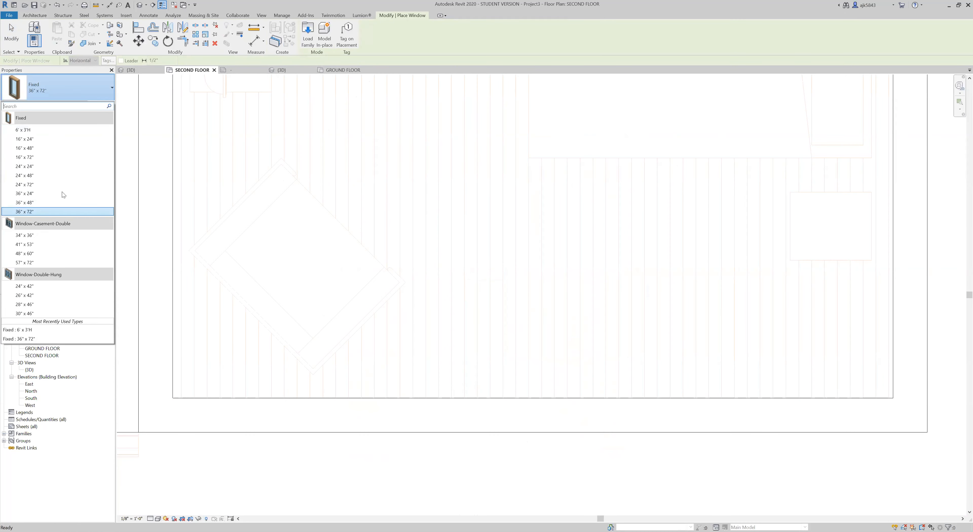
click(31, 129)
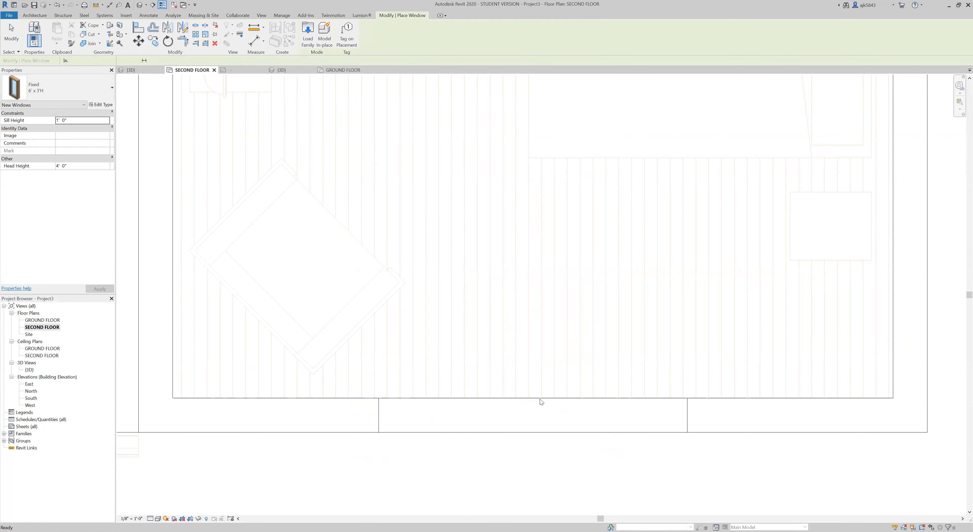
click(532, 400)
key(Escape)
Step: Set the master bedroom front window's sill height to 3' 0" and deselect it
click(80, 130)
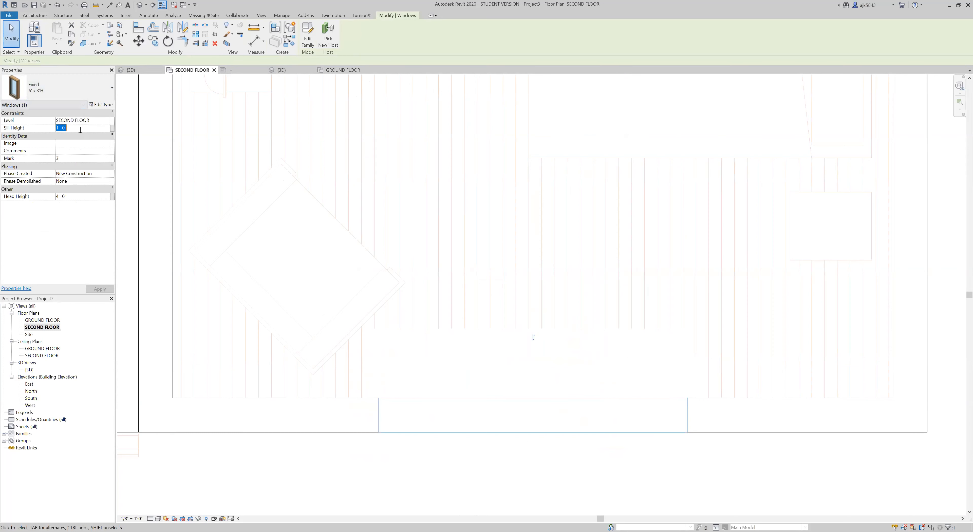
text(3)
key(Return)
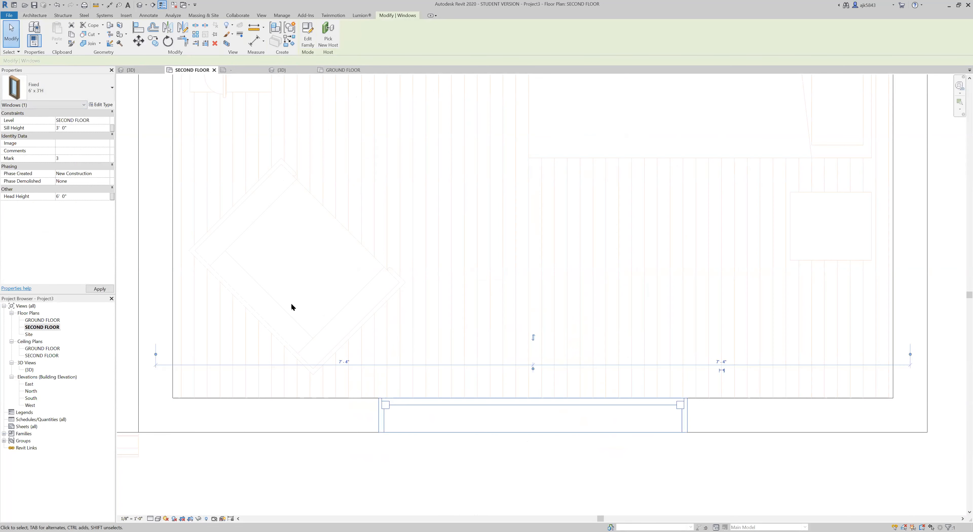
key(Escape)
click(444, 402)
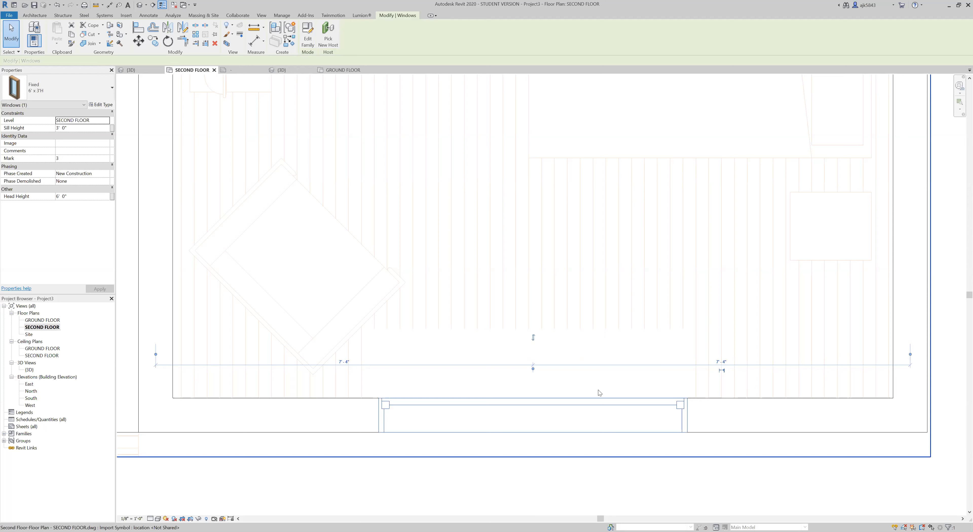
key(Escape)
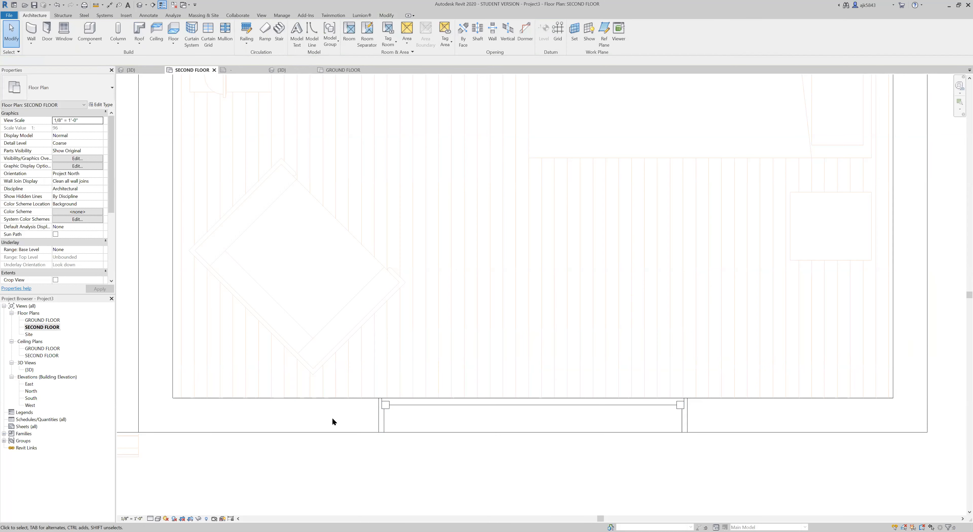
Step: Flip the 6' x 3'H window in the master bedroom's front wall so its glazing sits towards the exterior face
click(412, 407)
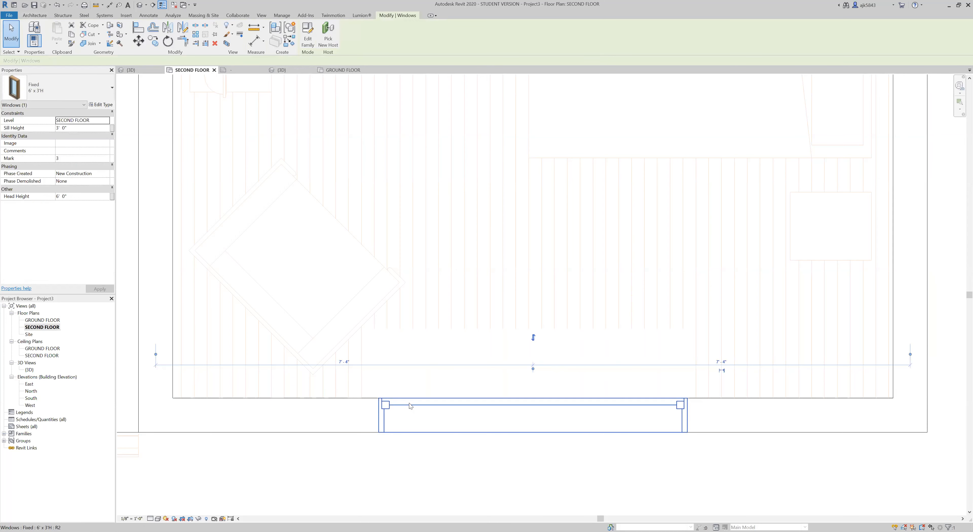
click(536, 340)
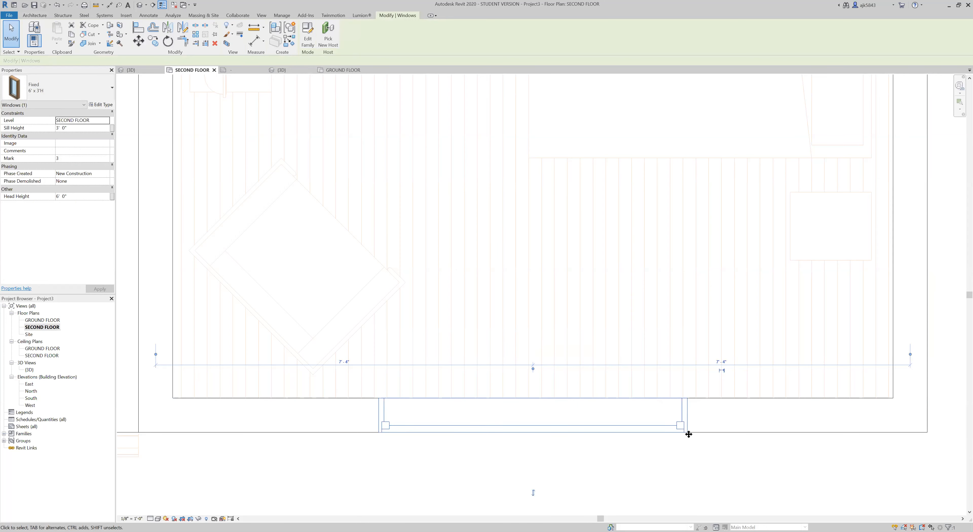
key(Escape)
scroll(551, 340, down, 2)
scroll(551, 340, up, 1)
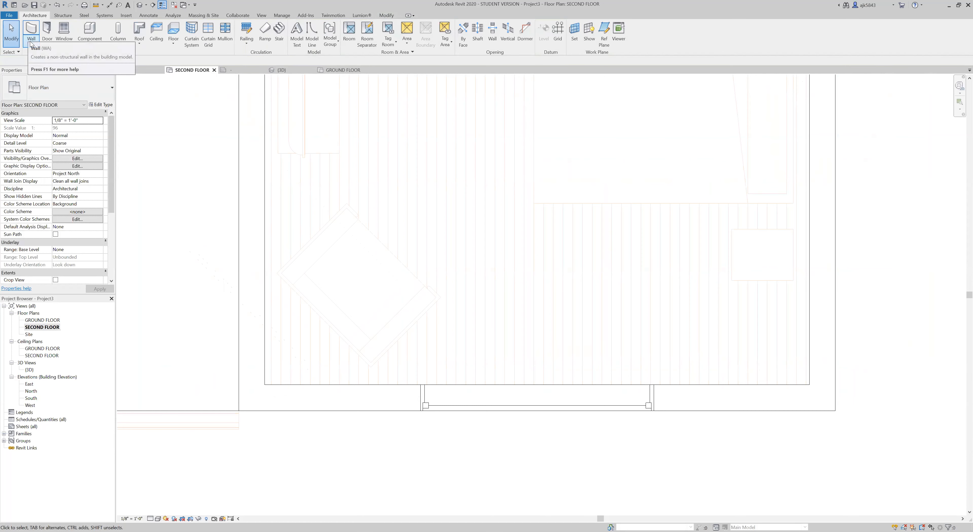
Step: Duplicate the Fixed 6' x 3'H window type as 18" x 3'H and set its width to 1.5'
click(64, 32)
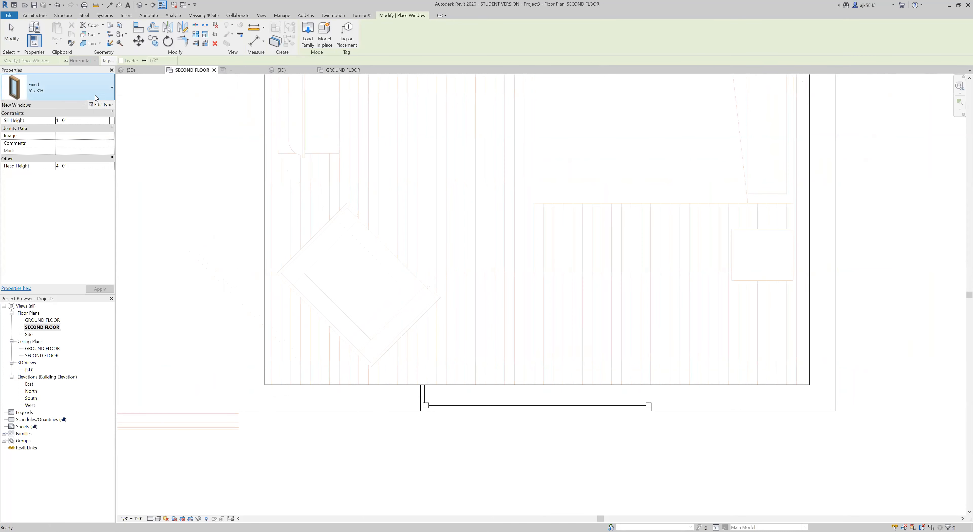
click(98, 105)
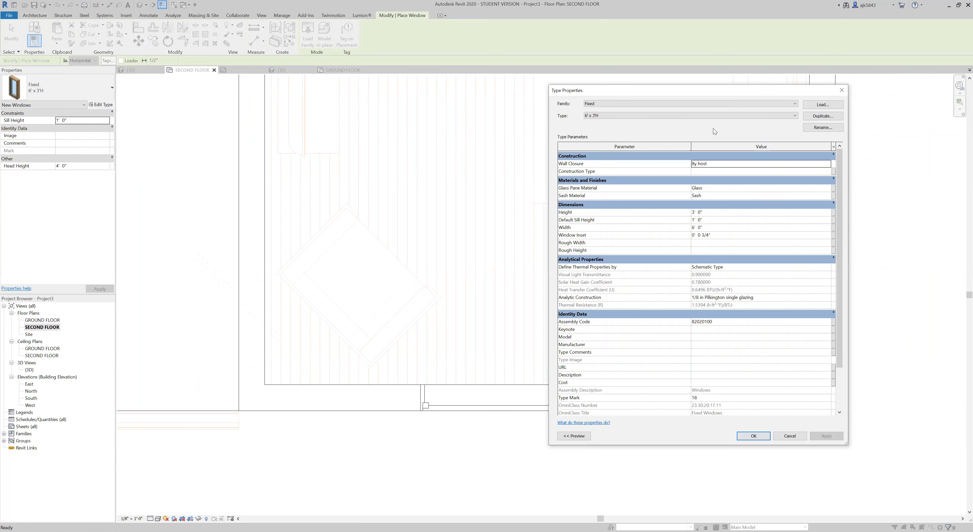
click(823, 116)
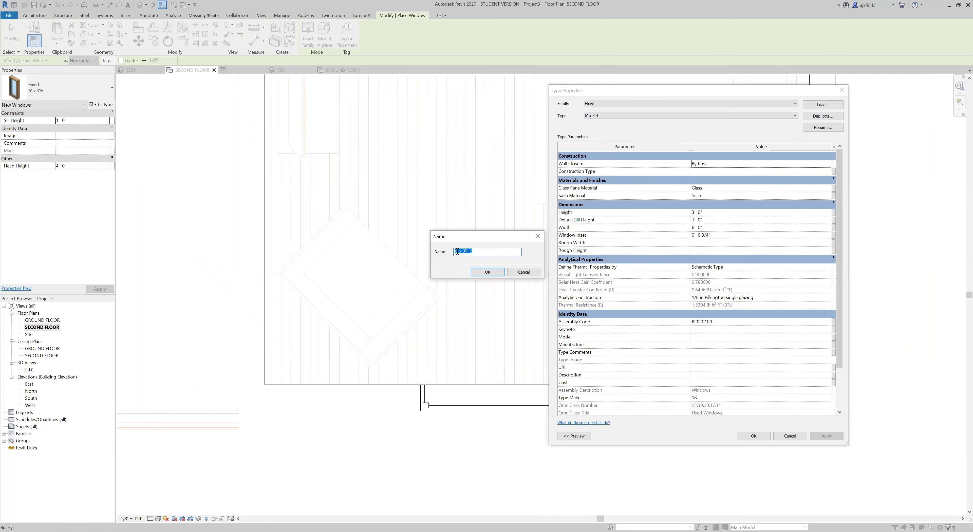
click(457, 251)
key(BackSpace)
text(18)
click(488, 272)
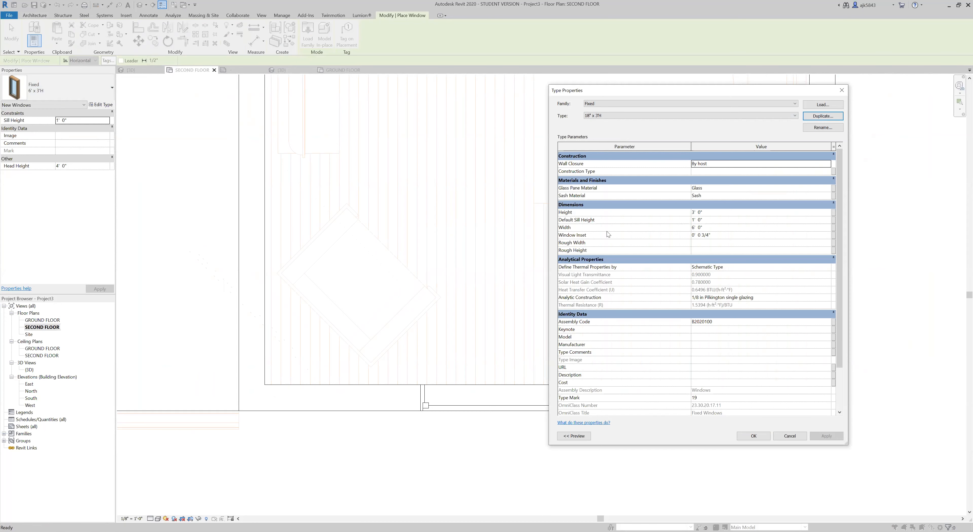
click(711, 226)
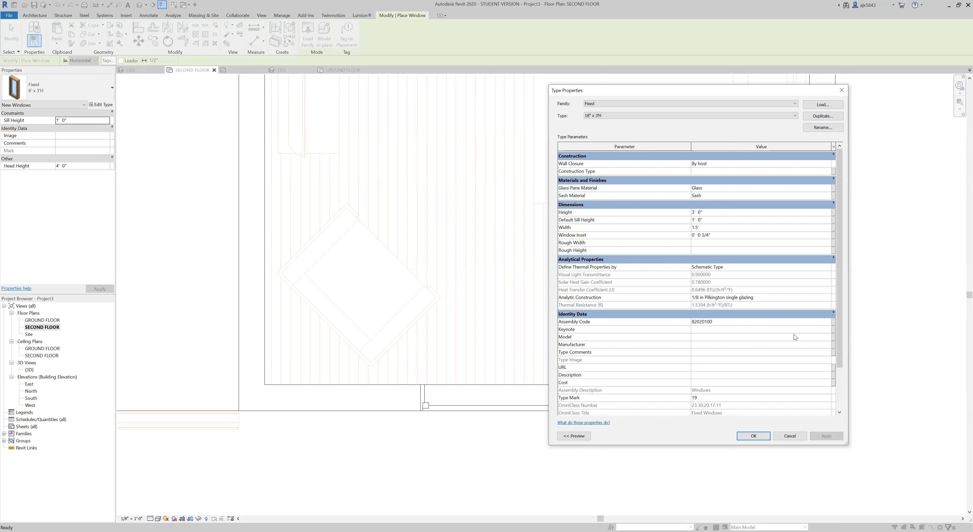
key(Return)
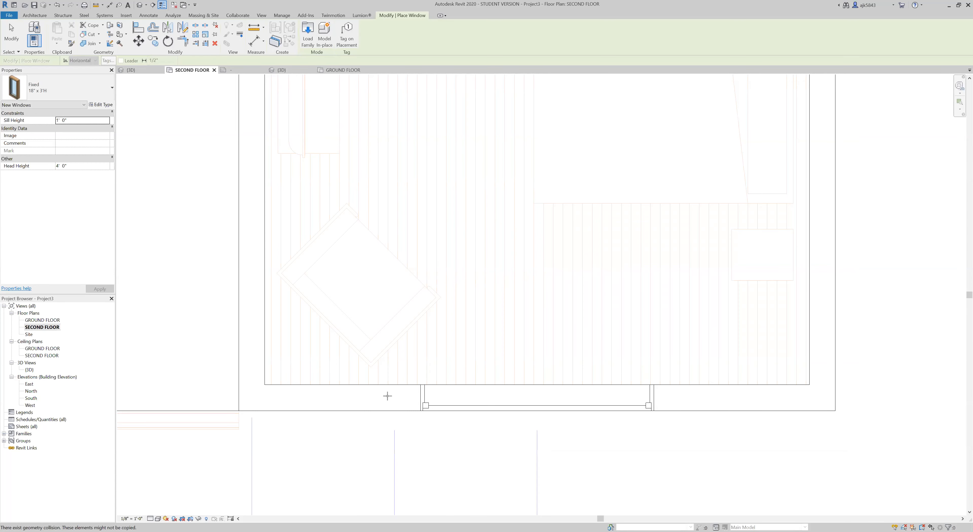
Step: Place an 18" x 3'H window with a 3' 0" sill in the master bedroom's front wall, about 3' 2" from the west side wall
click(74, 119)
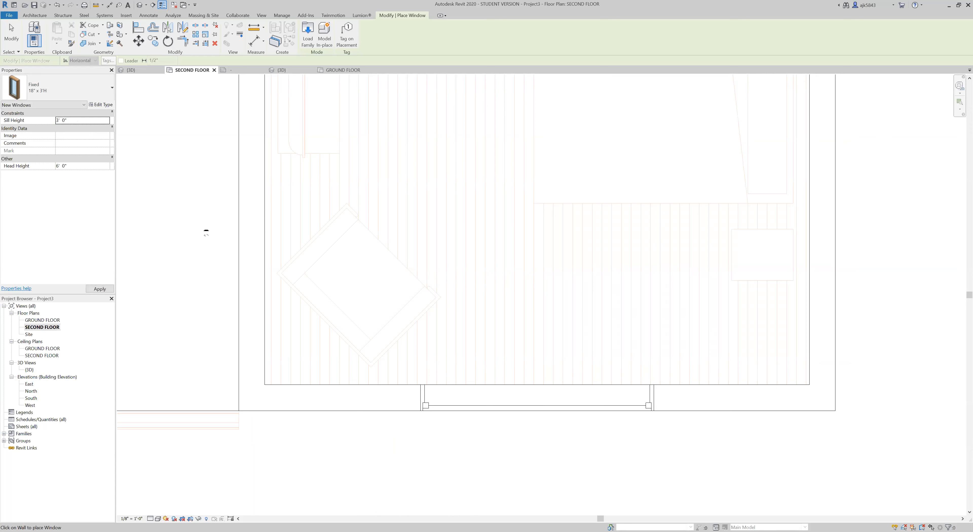
click(373, 385)
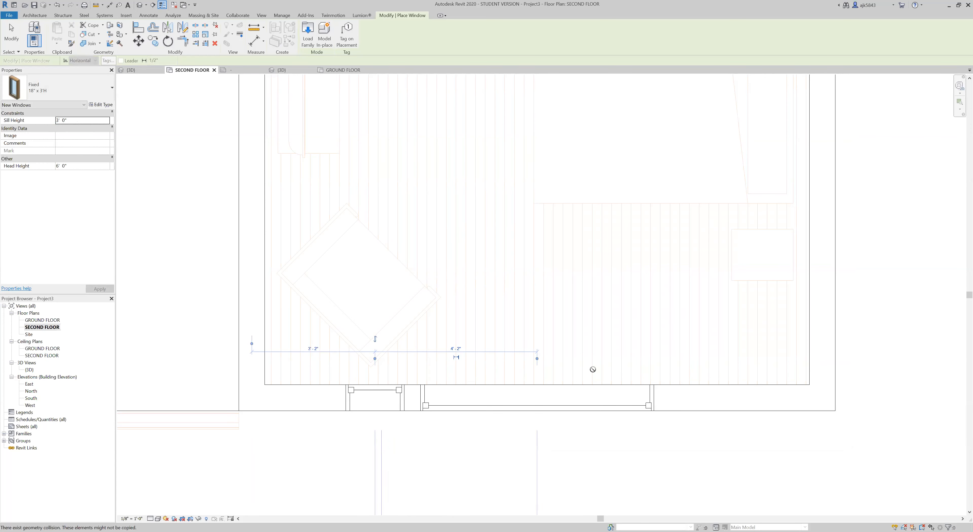
key(Escape)
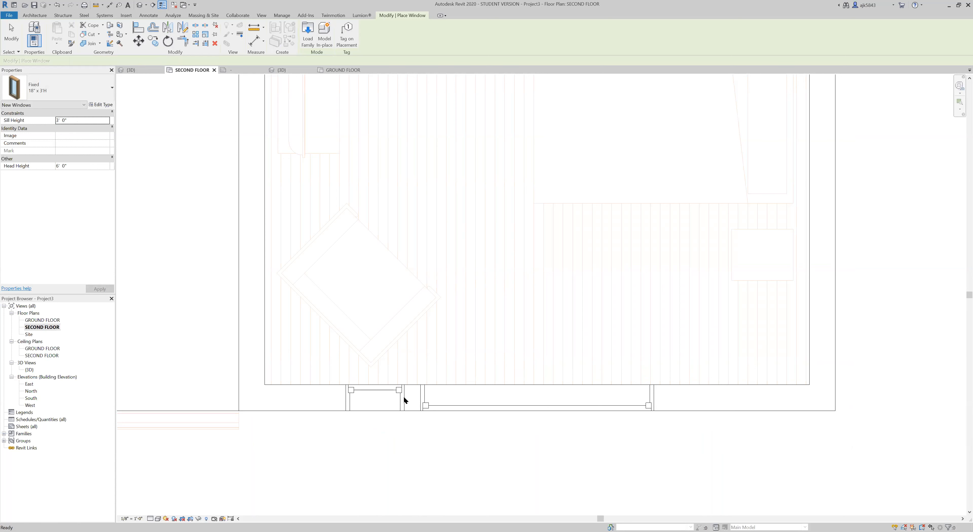
Step: Flip the 18" window's glazing to the exterior side and nudge it to 2' 10" from the west side wall
click(401, 397)
scroll(394, 399, up, 2)
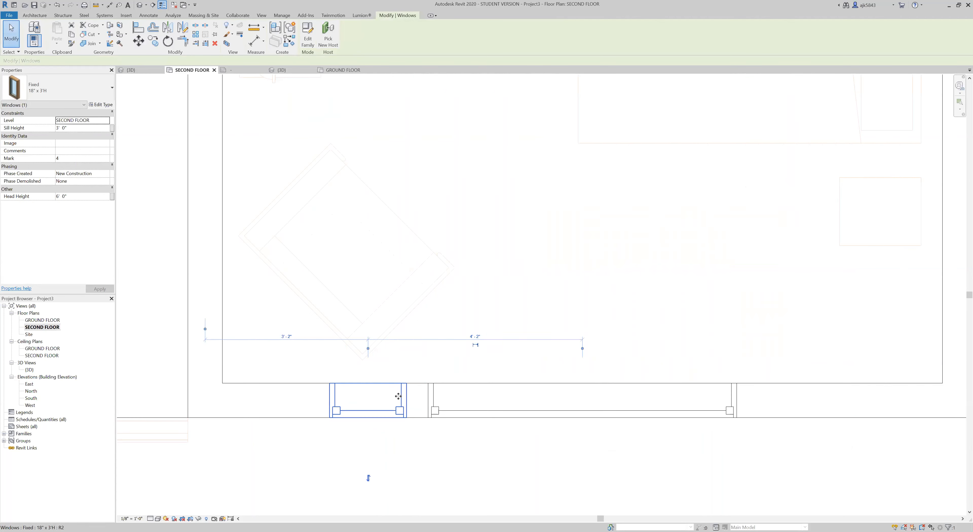
key(Left)
key(Left)
key(Left)
key(Left)
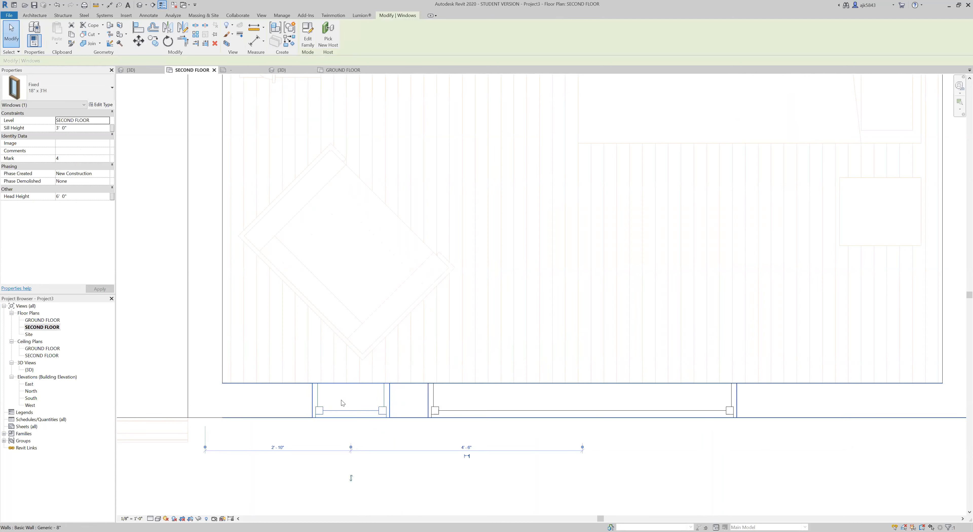
Step: Mirror a copy of the 18" window about the centreline of the 6' window in the master bedroom's front wall
click(382, 450)
scroll(365, 431, down, 3)
click(381, 420)
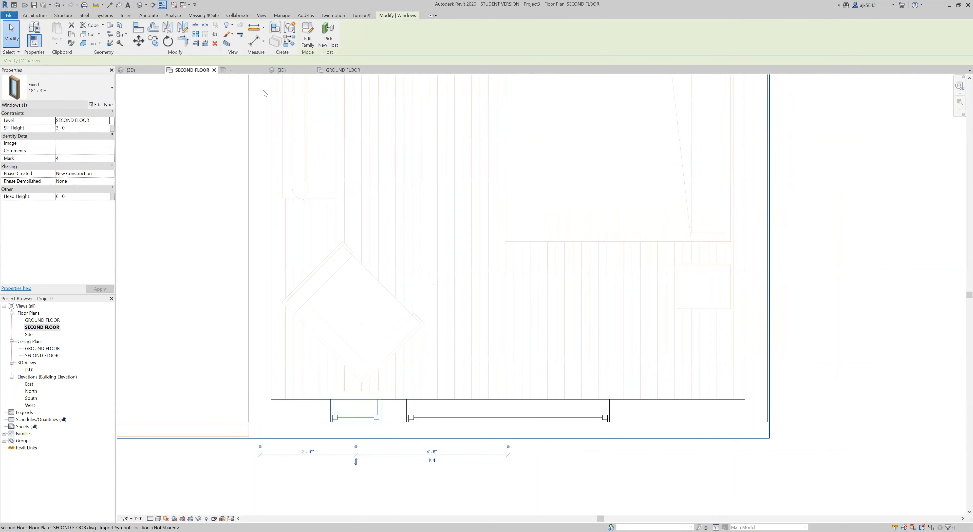
click(173, 30)
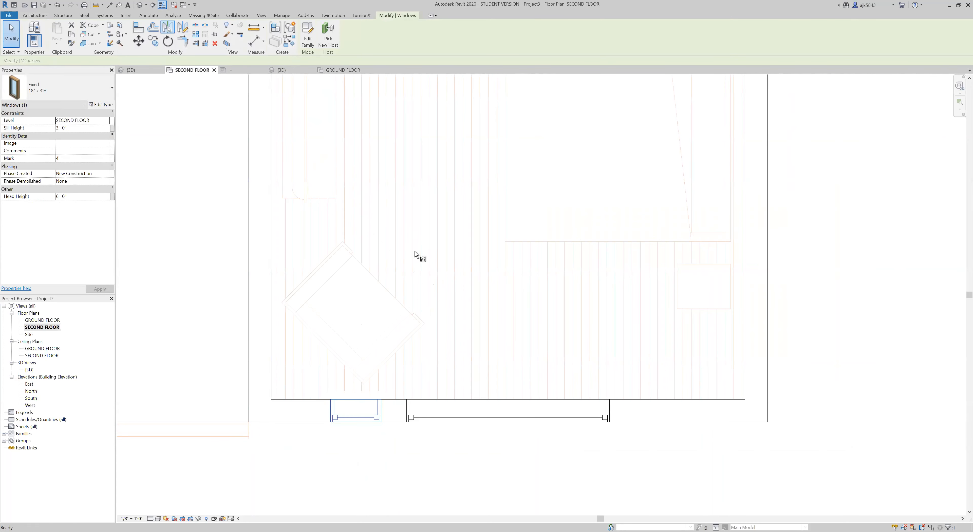
click(506, 405)
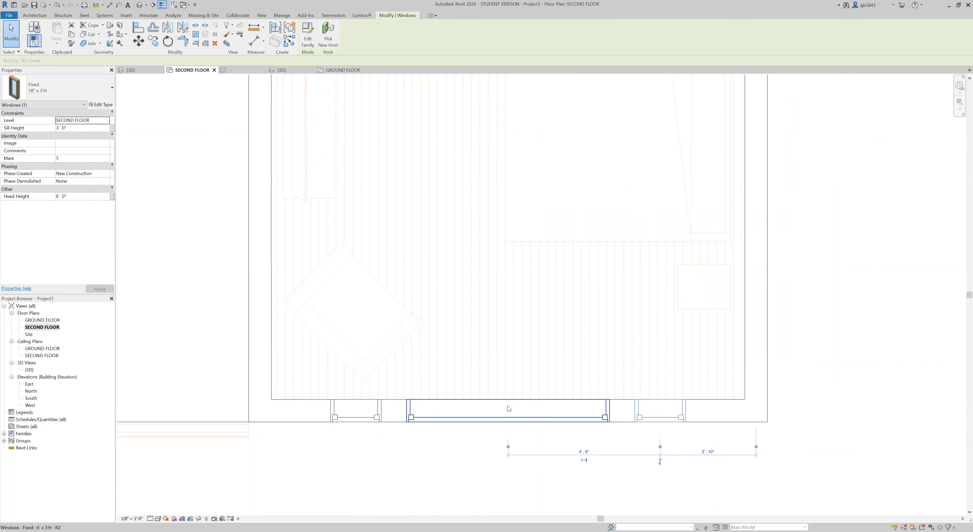
key(Escape)
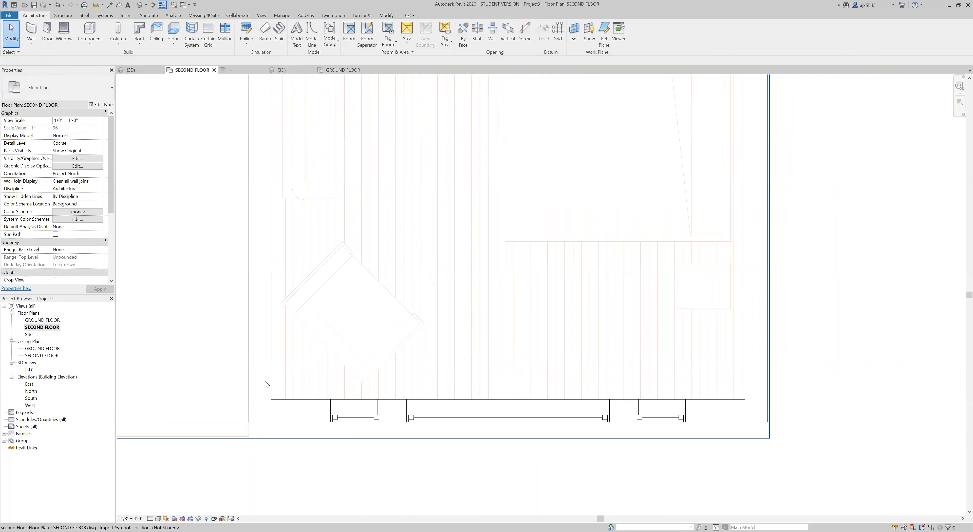
Step: Inspect the three master bedroom front windows and the house's front in the 3D view
double_click(30, 370)
shift+middle_drag(811, 332, 519, 318)
scroll(514, 318, up, 5)
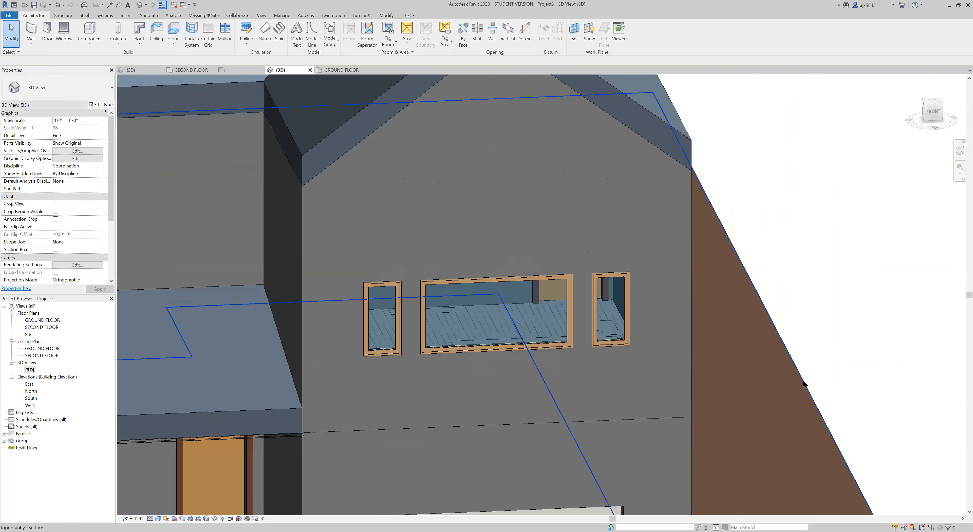
scroll(782, 310, down, 5)
shift+middle_drag(782, 310, 704, 336)
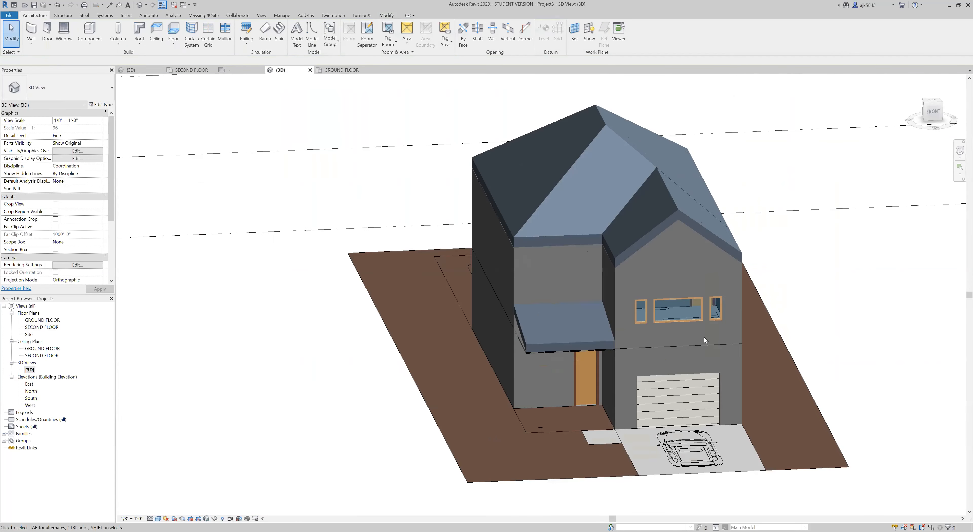
shift+middle_drag(485, 351, 417, 360)
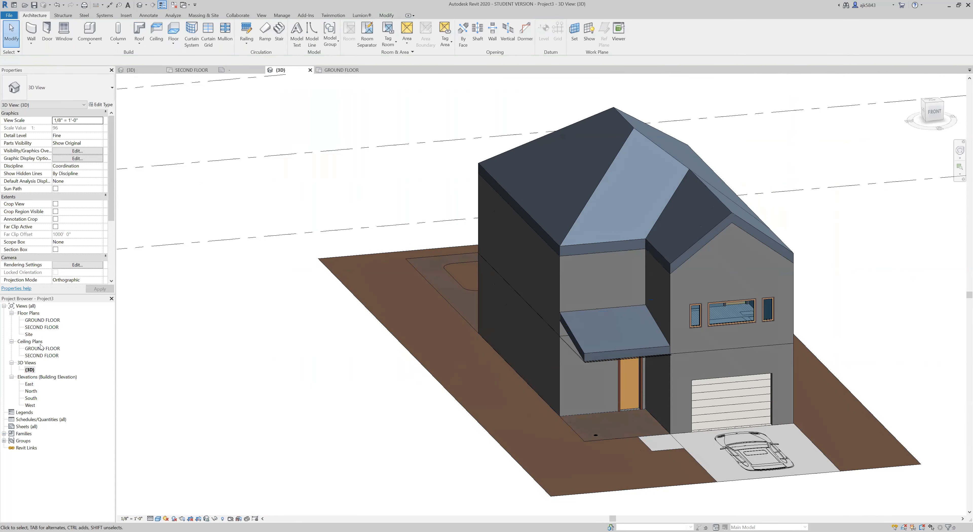
Step: On the second floor plan, place an 18" x 3'H window near the middle of the stair area's front wall, glazing facing outward
double_click(42, 327)
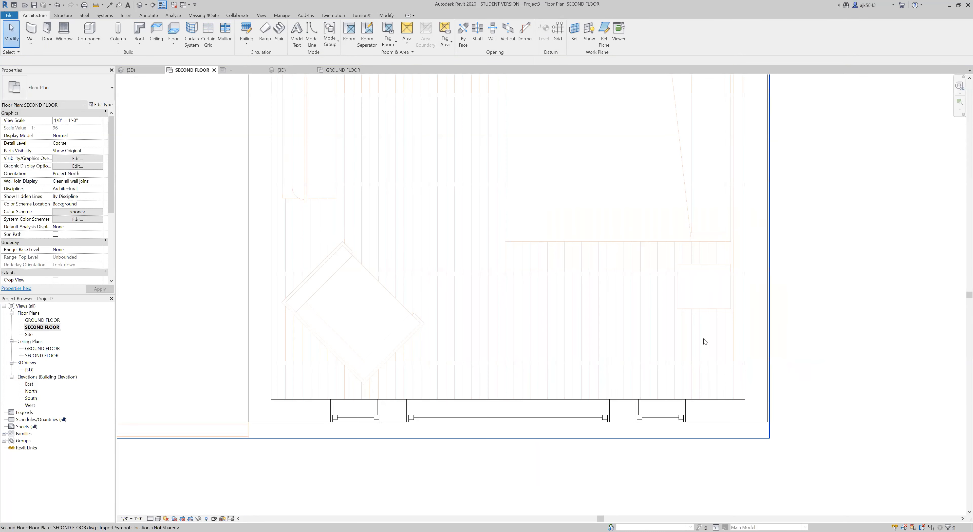
scroll(448, 195, up, 5)
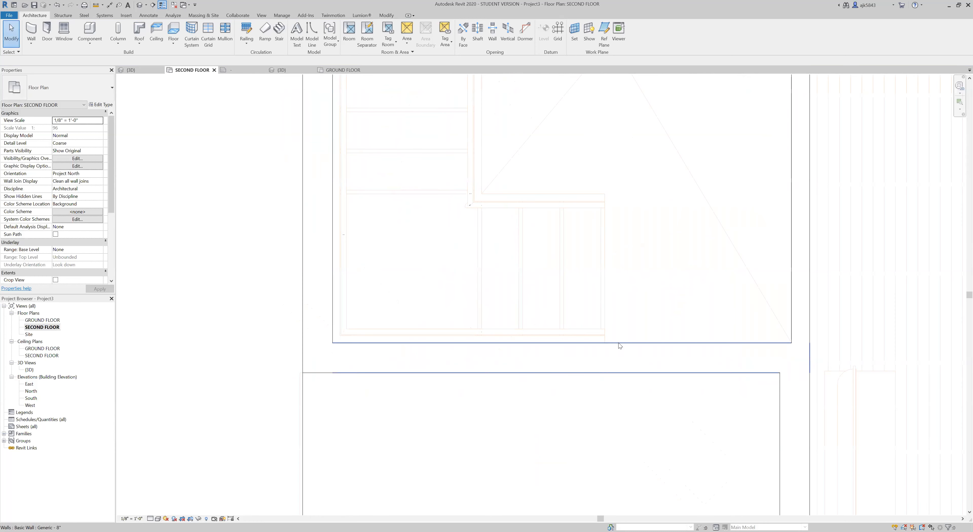
click(620, 344)
scroll(713, 317, up, 2)
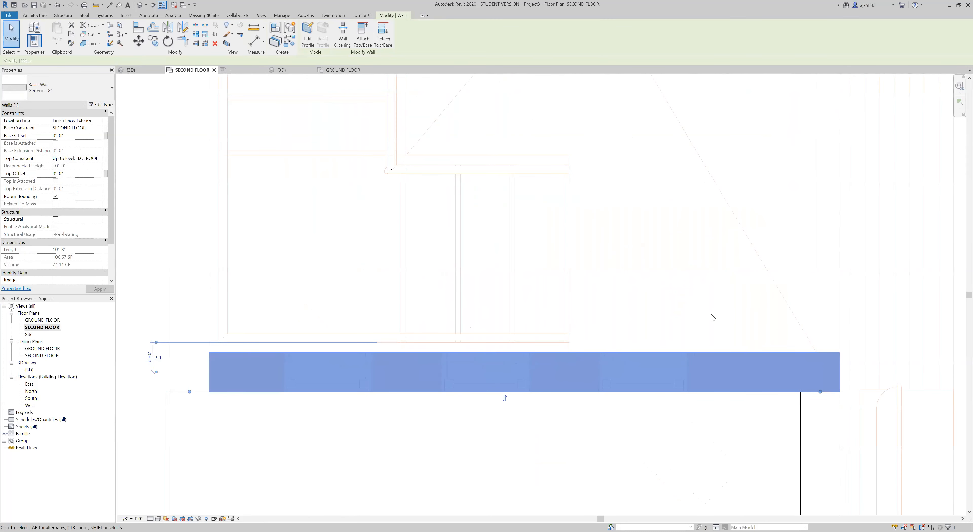
key(w)
key(n)
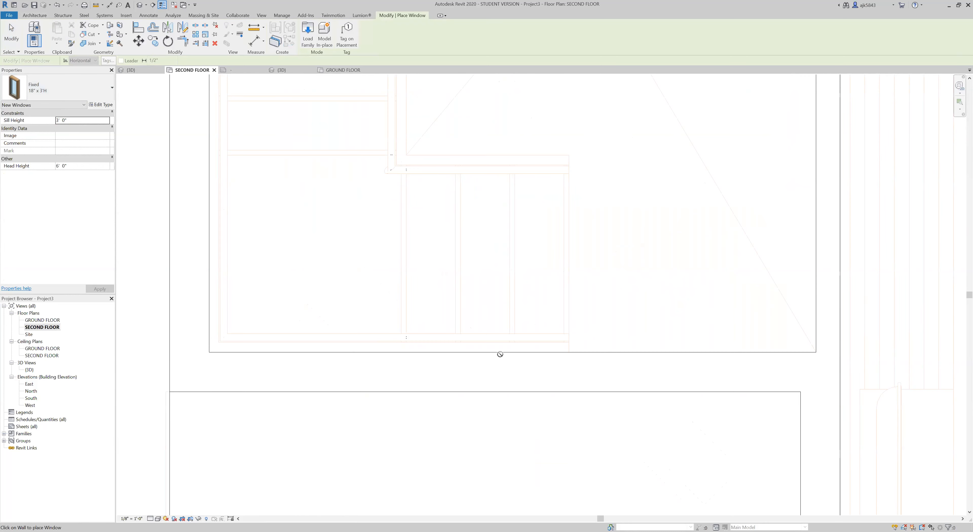
click(517, 359)
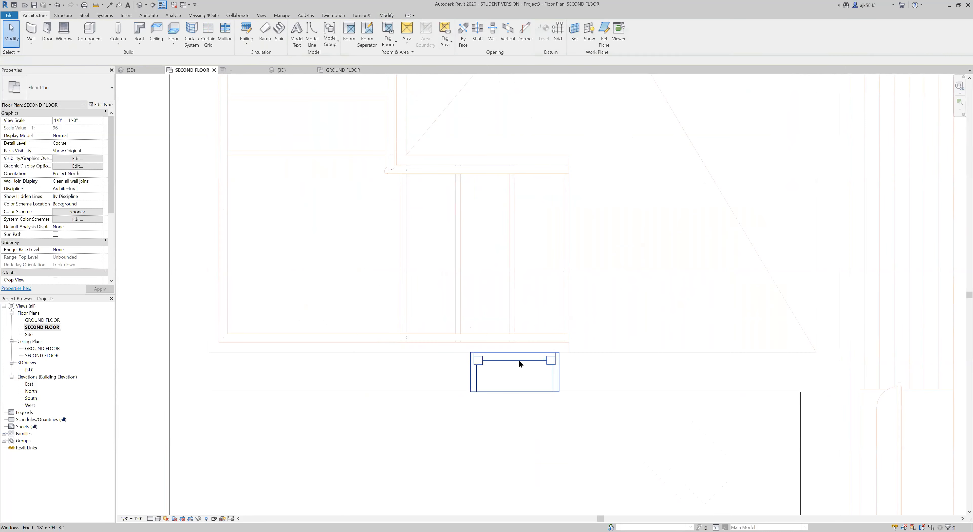
key(Escape)
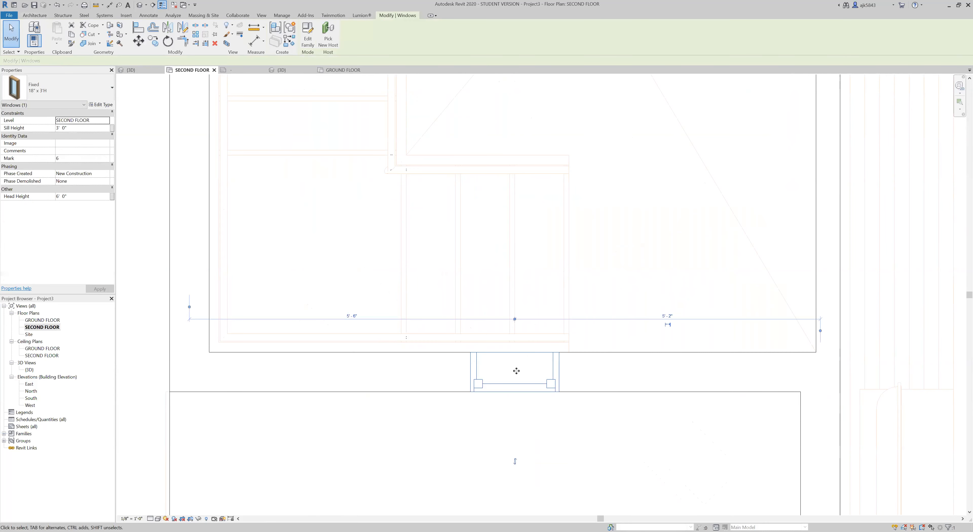
Step: Centre the stair area's front window by setting its distance to the east side wall to 5' 4"
click(668, 315)
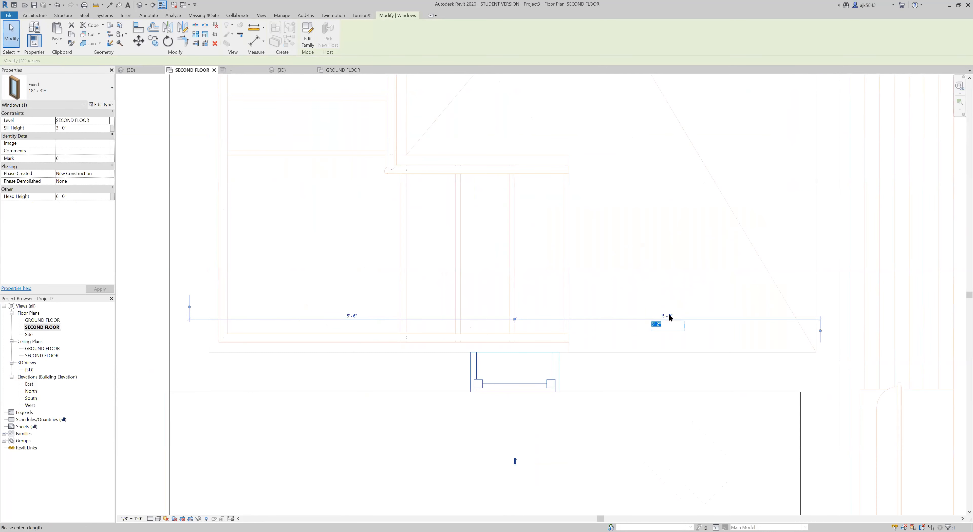
text(5 4)
key(Return)
key(Escape)
Step: Copy the centred window westward along the stair area's front wall and position the copy 2' 0" from the west side wall
click(547, 379)
click(153, 40)
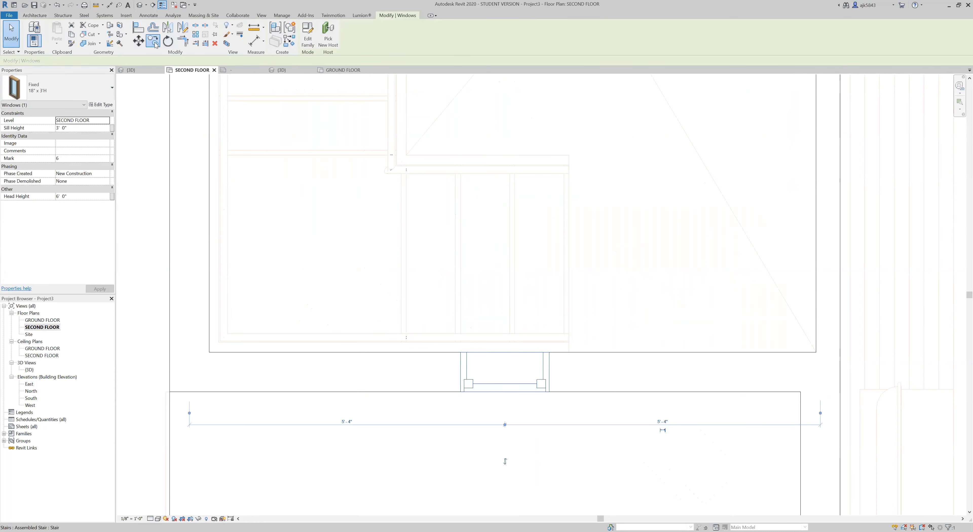
click(548, 372)
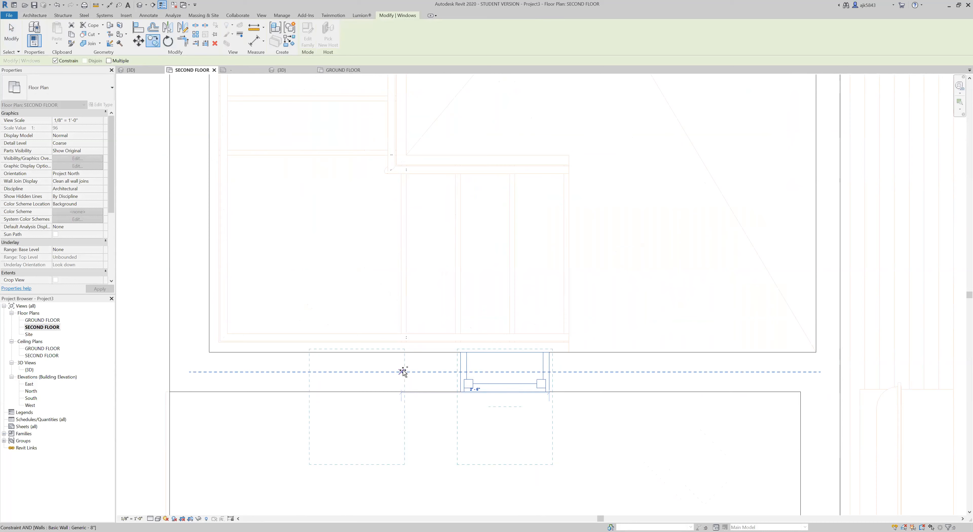
click(401, 371)
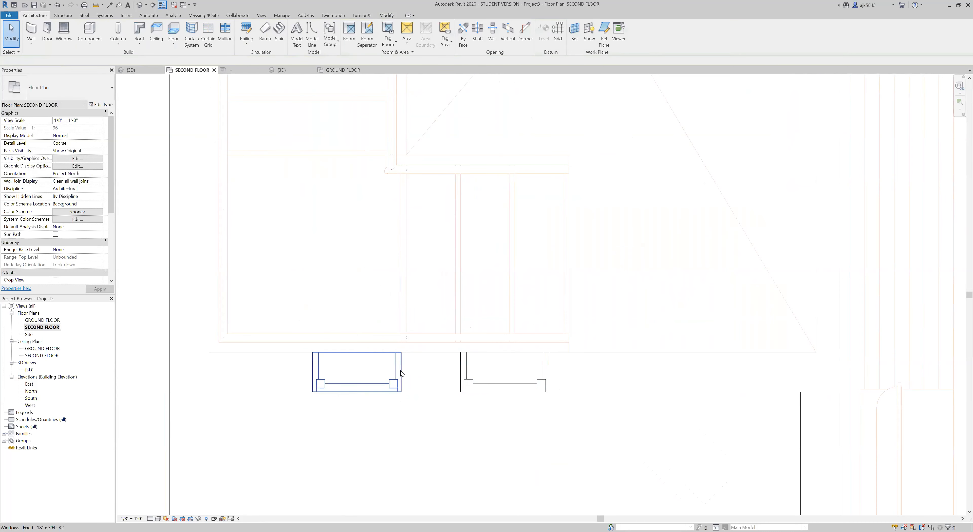
drag(402, 369, 352, 369)
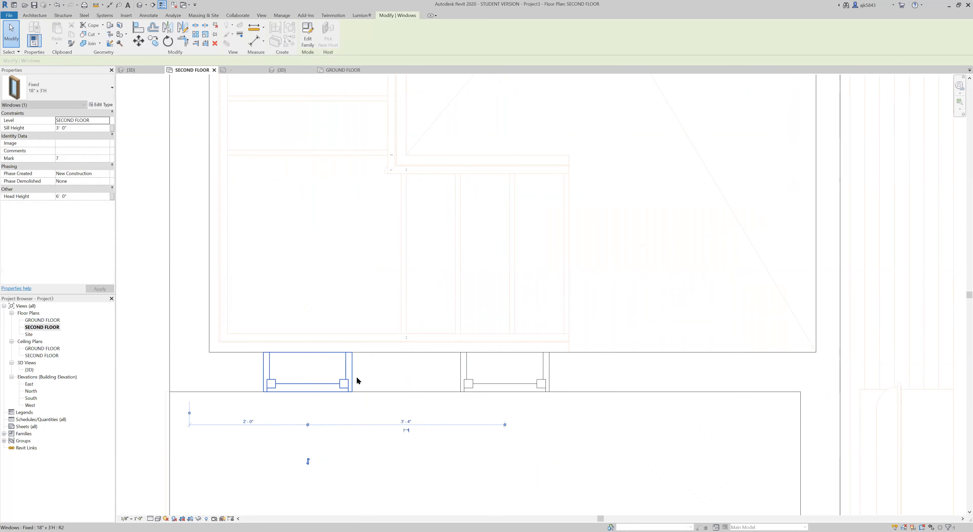
click(409, 419)
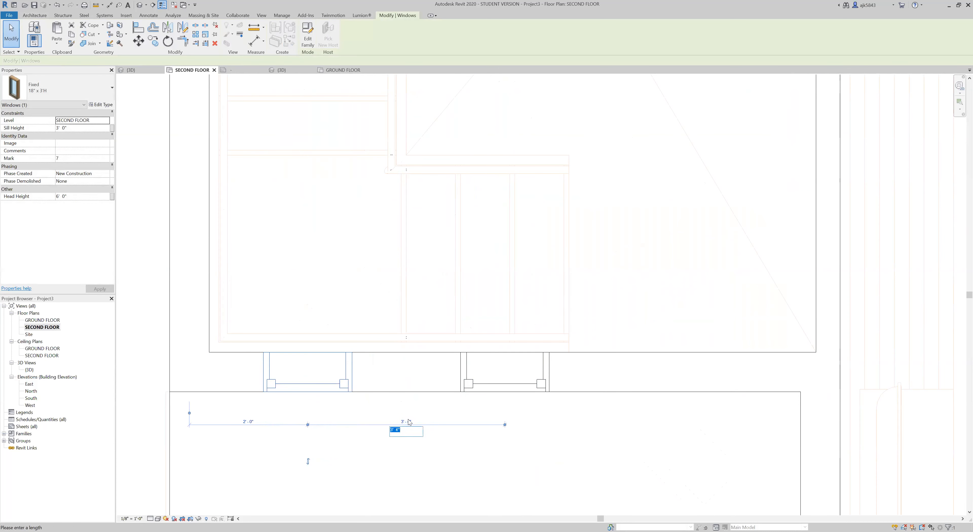
key(Escape)
key(Escape)
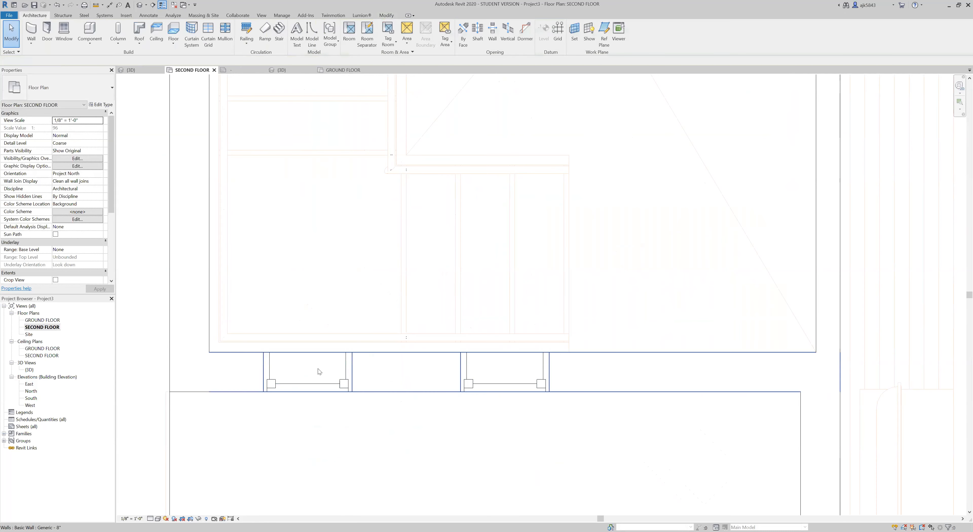
Step: Mirror the stair area's west front window about the centre window's axis to add a matching window on the east side
click(344, 370)
click(168, 30)
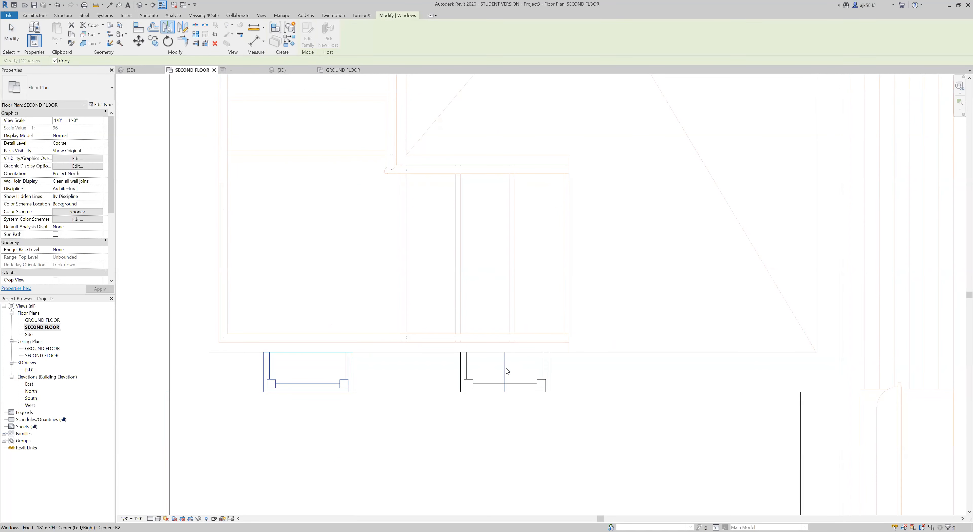
click(506, 372)
key(Escape)
Step: Inspect the stair area's three front windows and the house's front facade in the 3D view
double_click(30, 369)
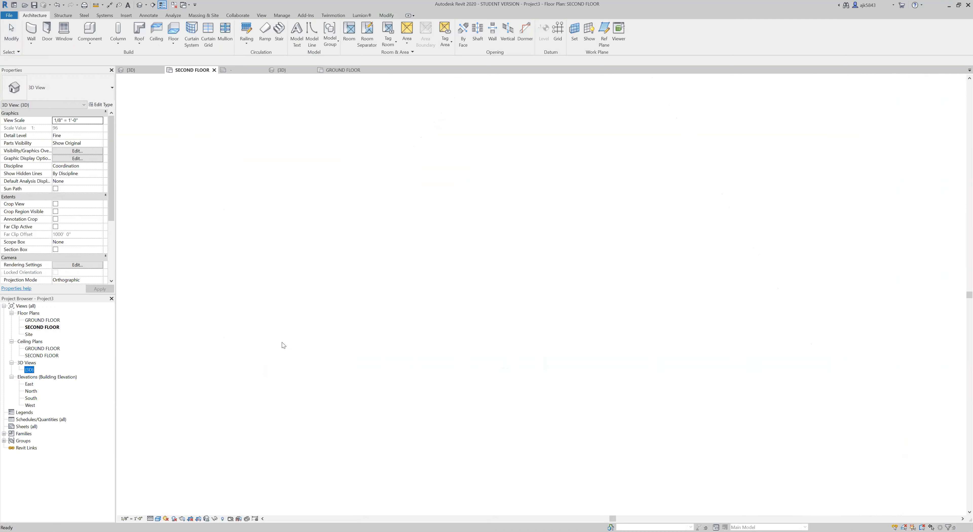
scroll(652, 301, up, 5)
scroll(613, 306, up, 2)
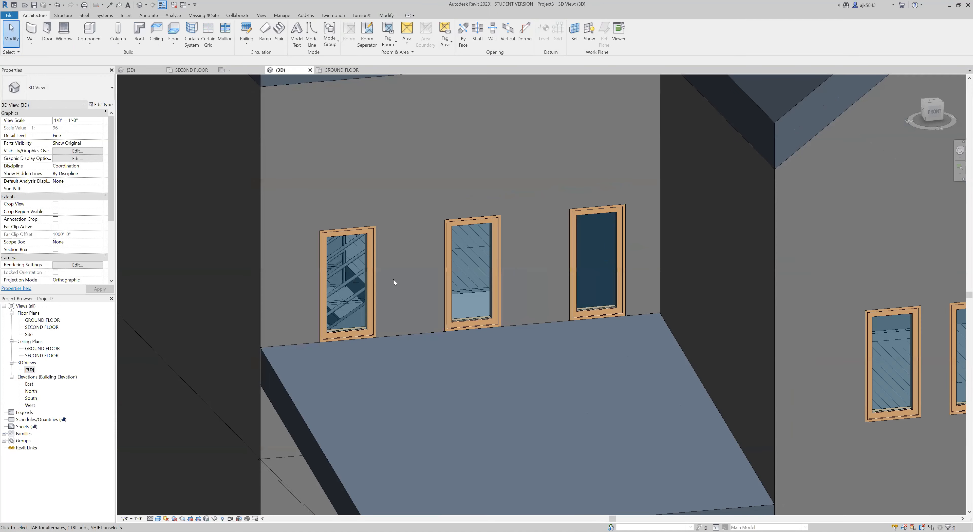
scroll(393, 283, down, 3)
shift+middle_drag(392, 282, 415, 246)
scroll(494, 260, down, 5)
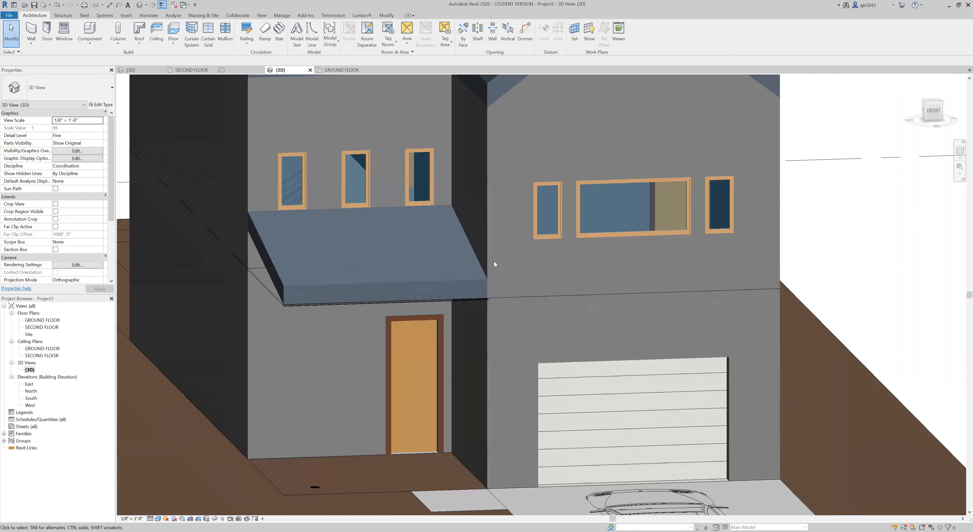
scroll(429, 221, up, 3)
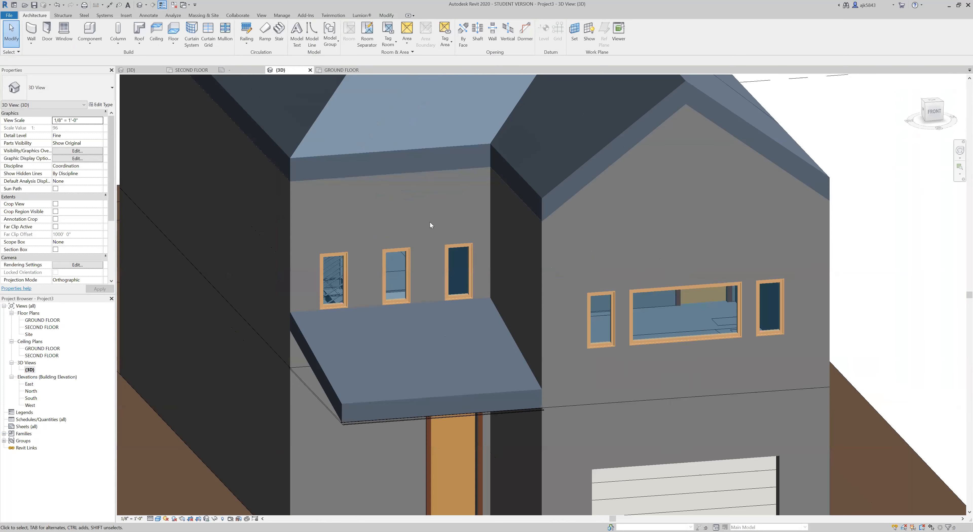
scroll(324, 270, up, 2)
Step: Select the three stair front windows together to check their sill and head heights, and look over the whole house
click(324, 269)
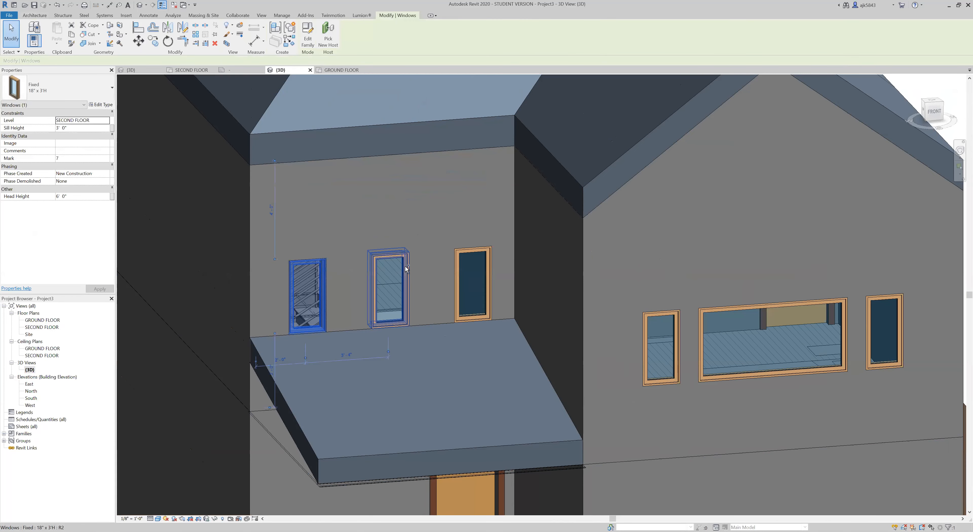
ctrl+click(486, 274)
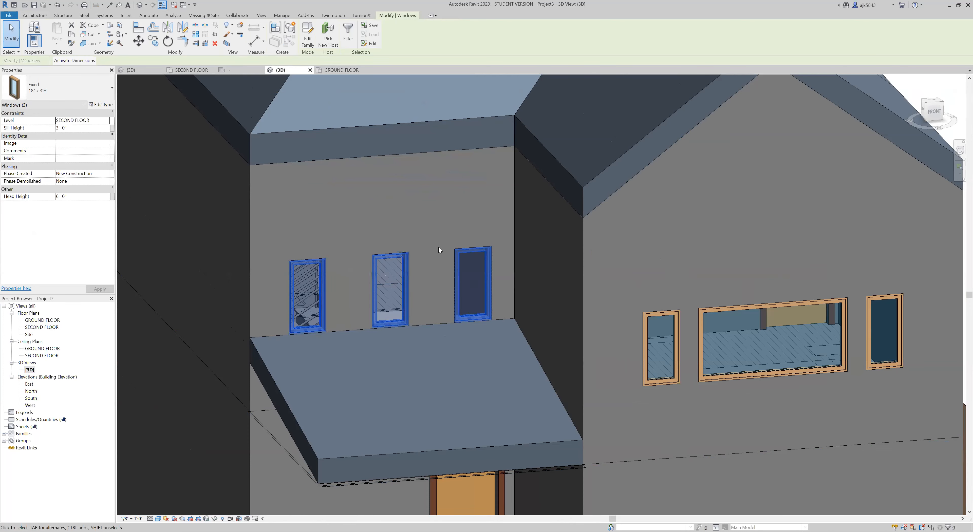
key(Escape)
scroll(509, 293, down, 6)
shift+middle_drag(509, 292, 502, 328)
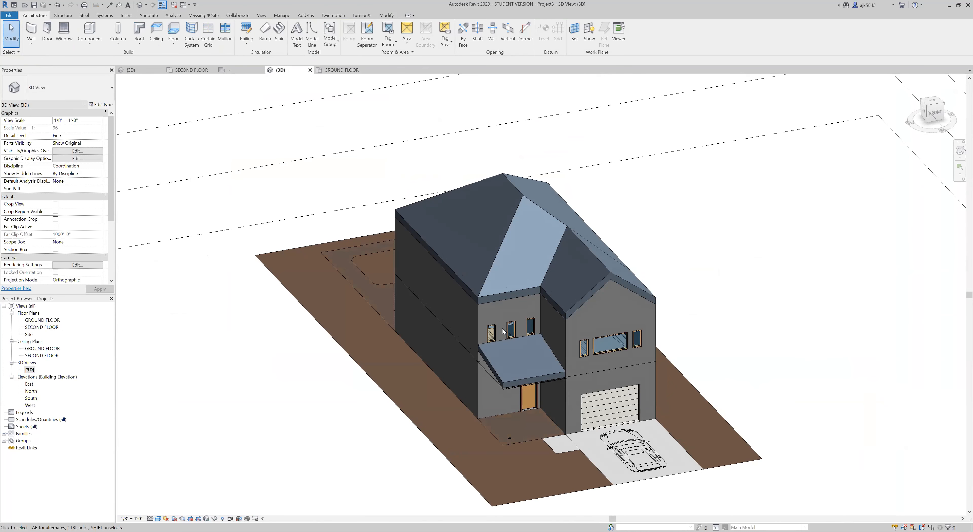
Step: On the second floor plan, start a detail line near the stair opening and set its line style to <Overhead>
double_click(41, 328)
scroll(300, 415, down, 5)
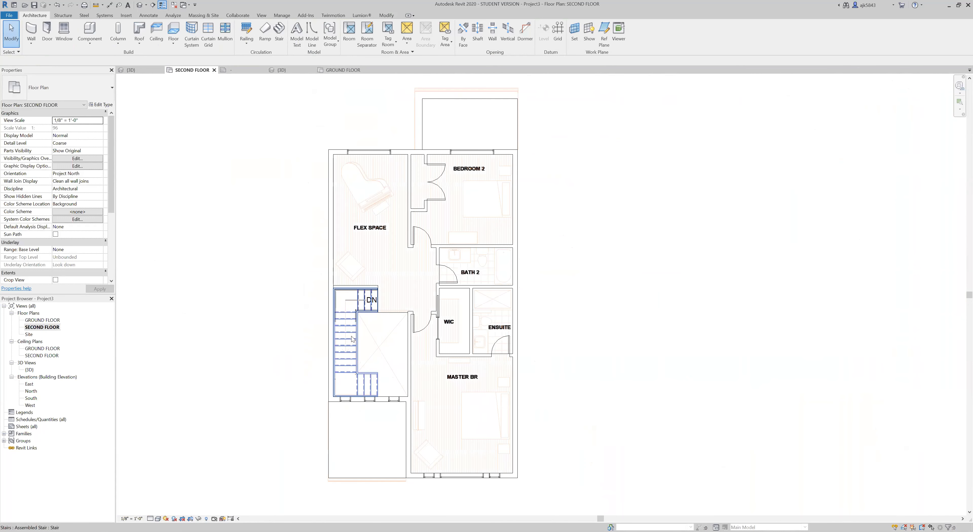
scroll(353, 339, up, 1)
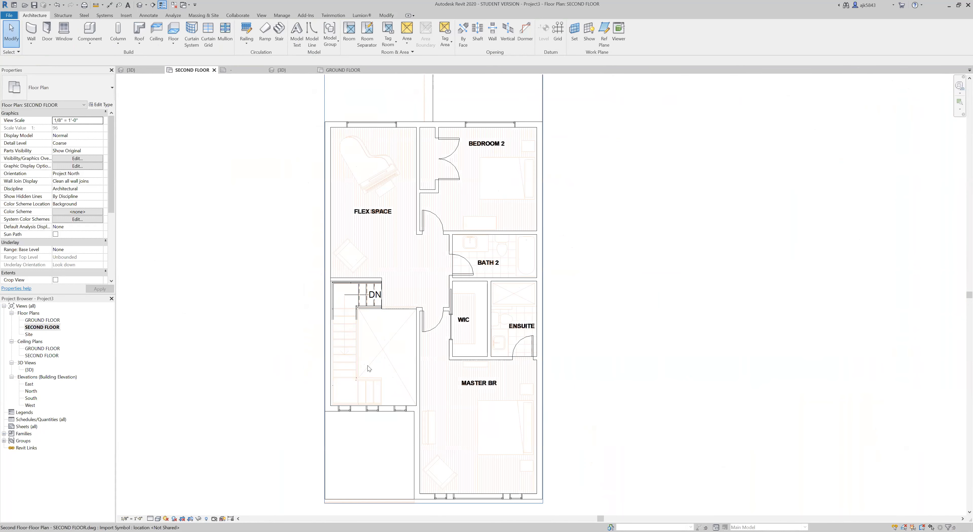
scroll(368, 366, up, 4)
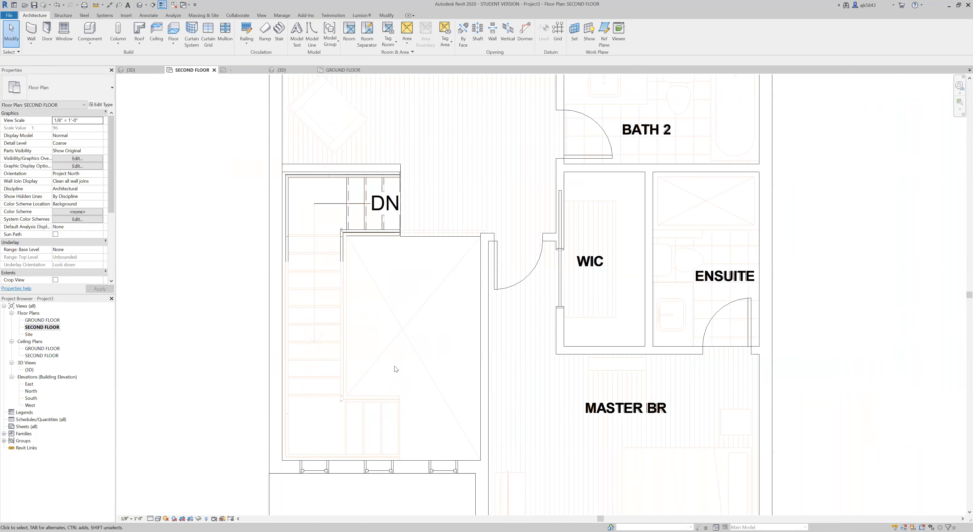
click(148, 15)
click(194, 36)
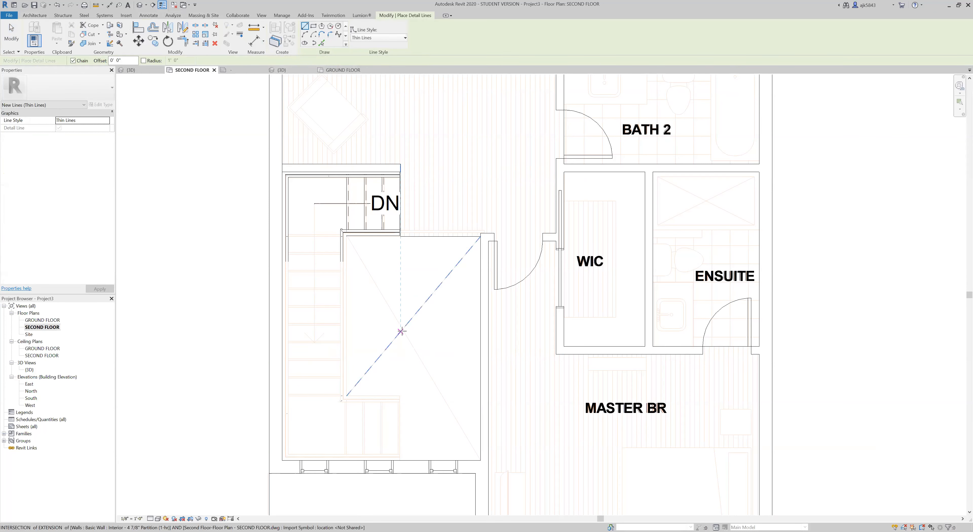
click(313, 164)
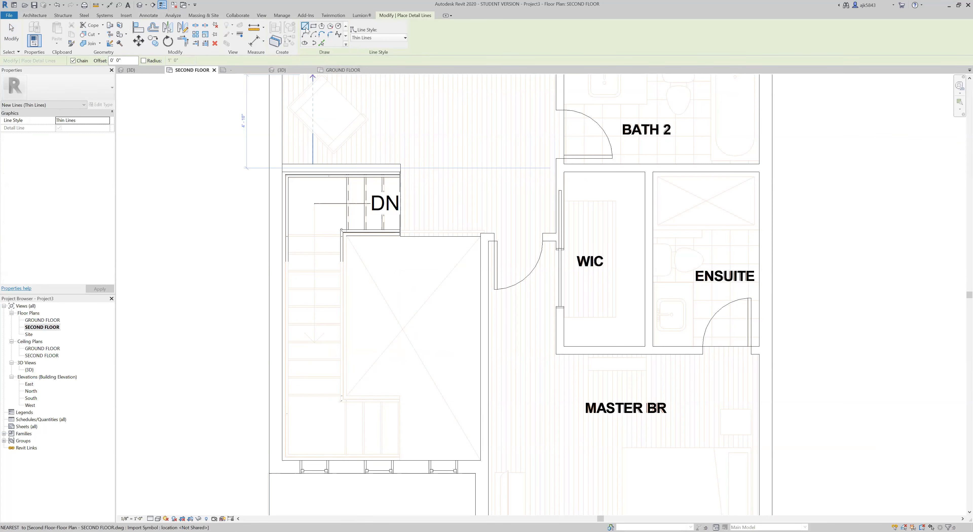
click(377, 39)
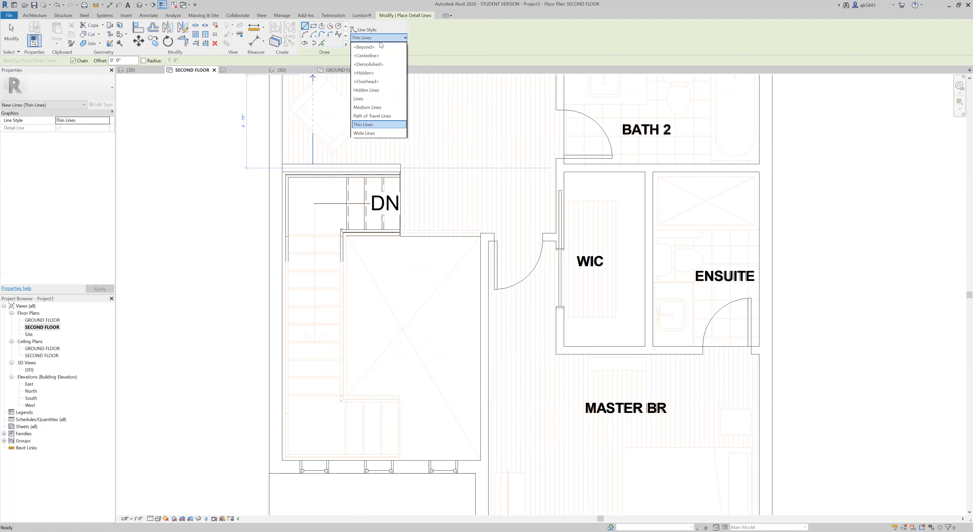
click(376, 85)
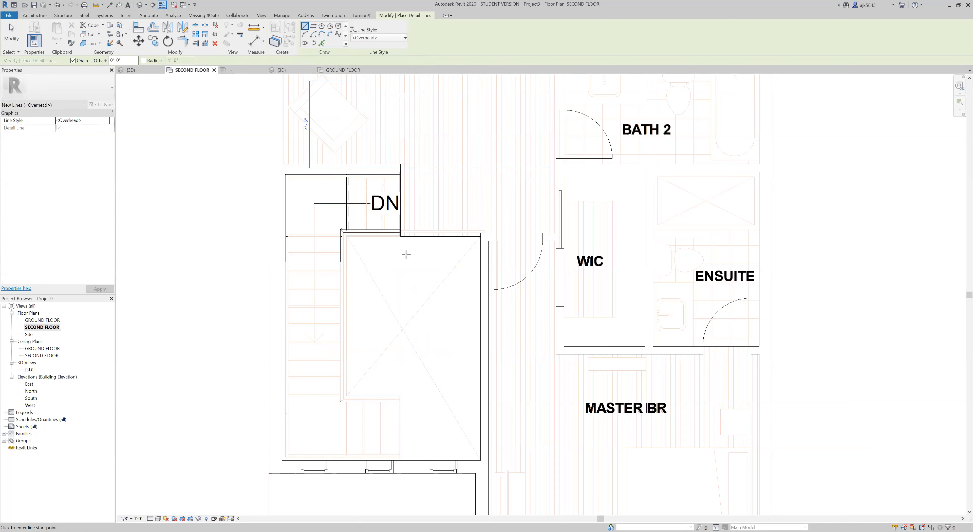
scroll(382, 255, up, 3)
click(359, 255)
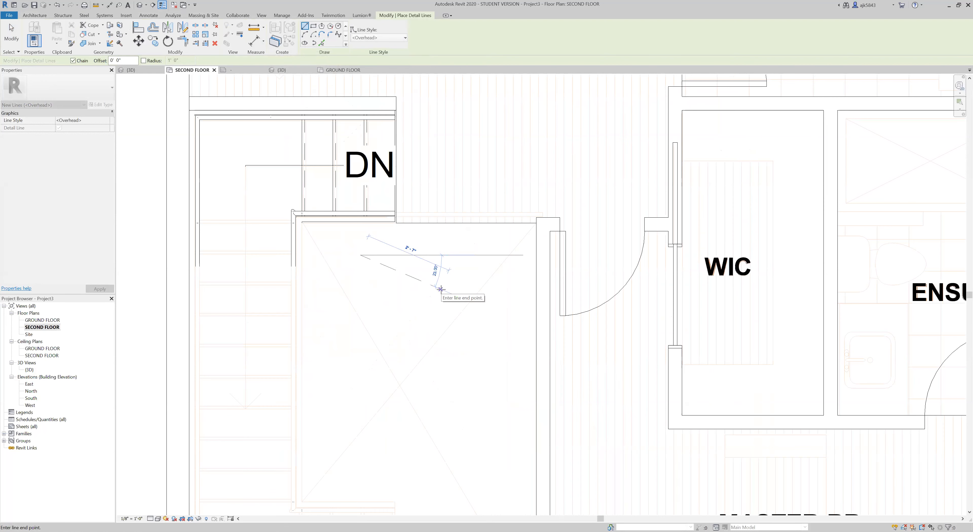
key(Escape)
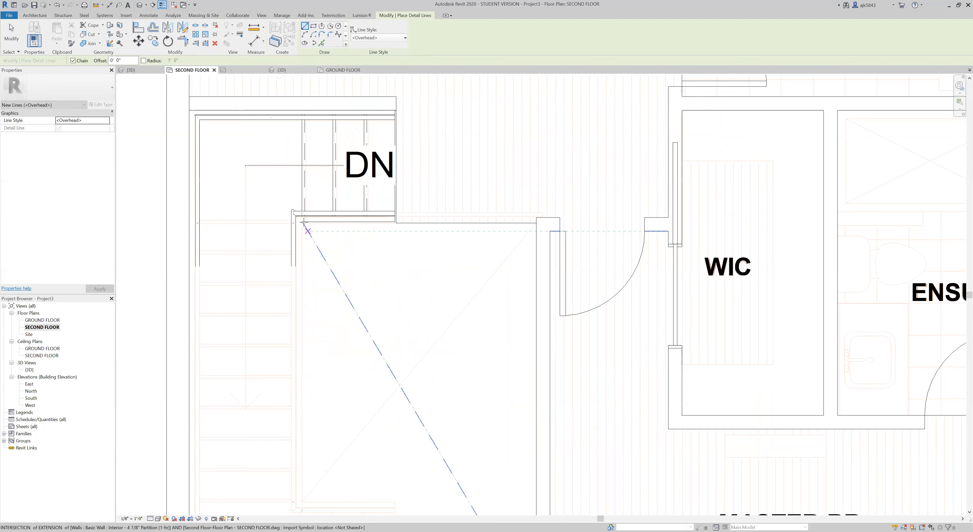
scroll(298, 226, up, 5)
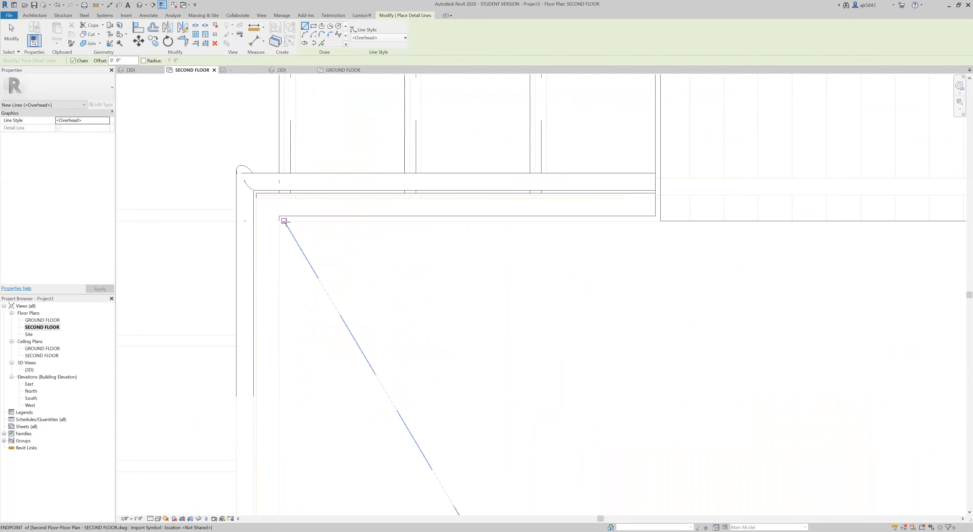
key(Escape)
key(Escape)
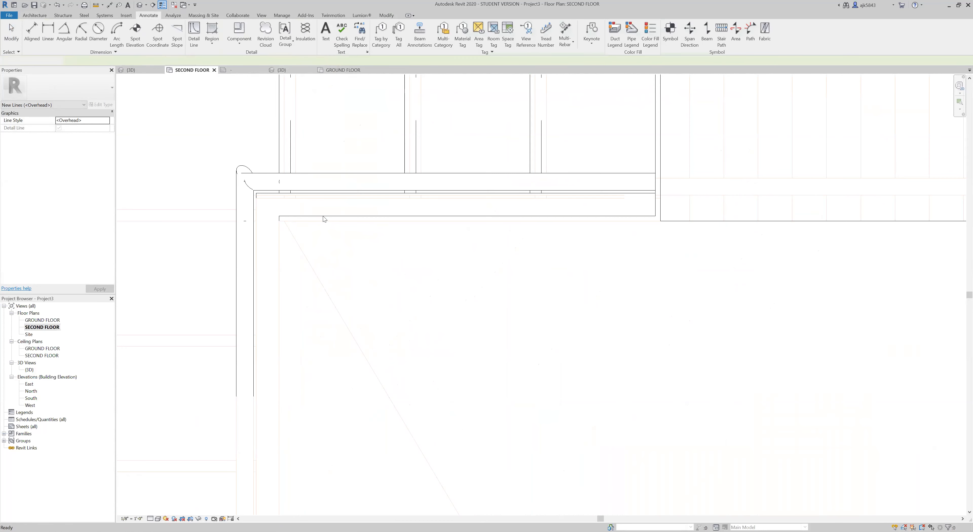
Step: Move the stair so the inner corner at the end of its top flight meets the corner of the second-floor slab
click(273, 220)
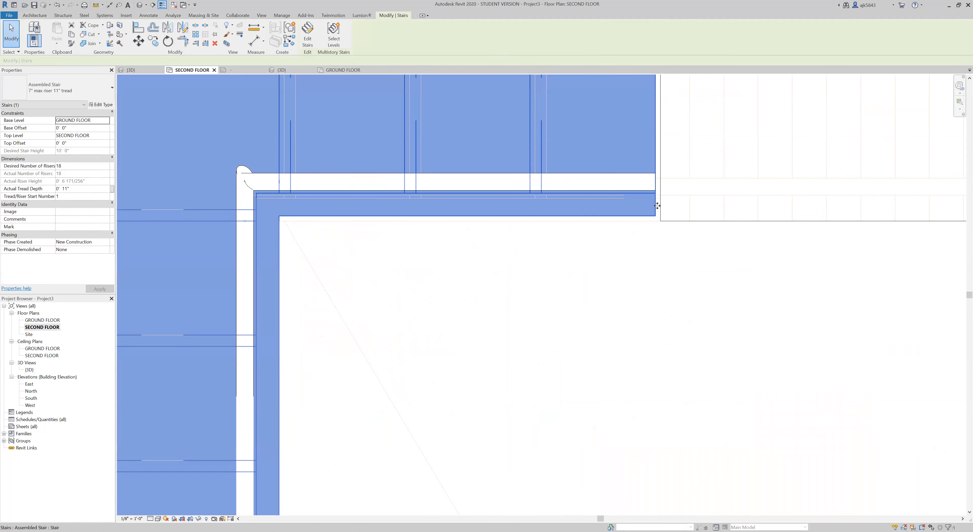
scroll(629, 233, down, 2)
scroll(628, 233, down, 2)
scroll(634, 110, up, 2)
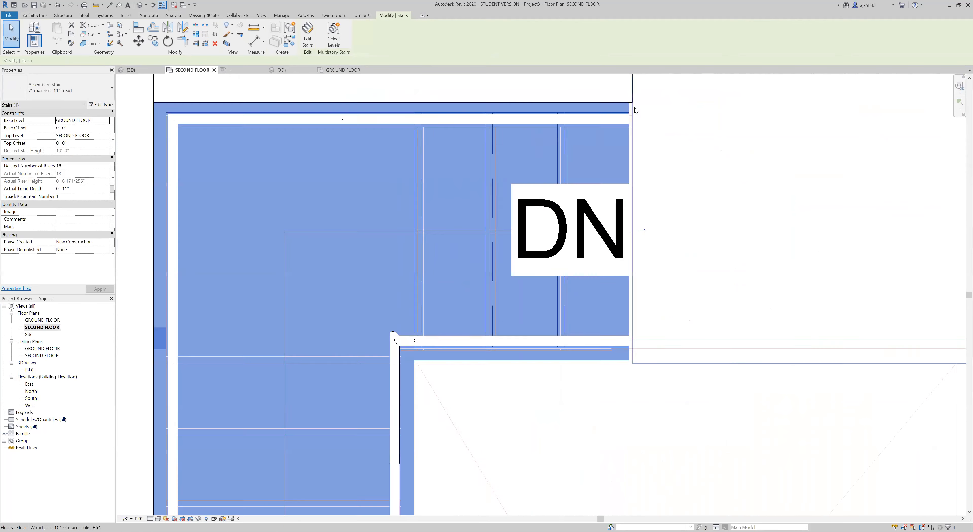
click(138, 40)
scroll(634, 364, up, 4)
click(574, 383)
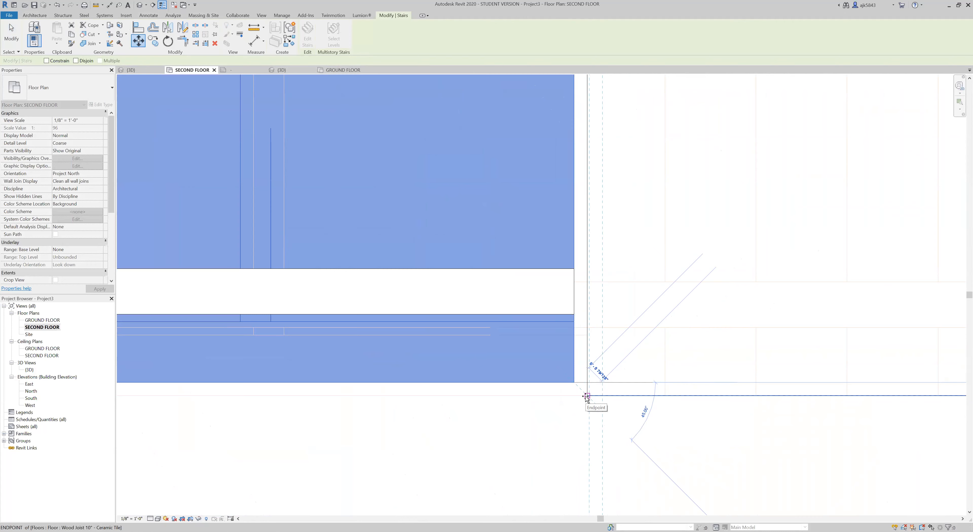
click(585, 396)
scroll(581, 366, up, 5)
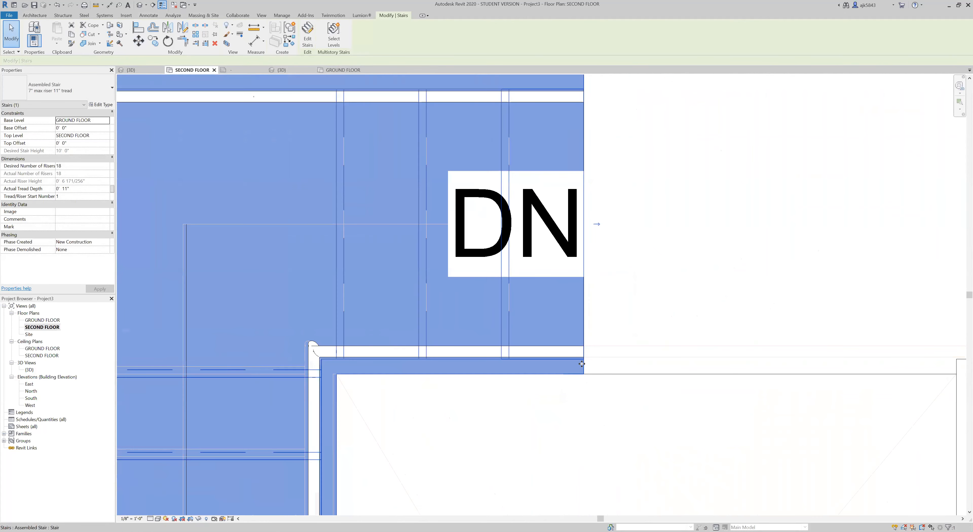
scroll(566, 114, down, 6)
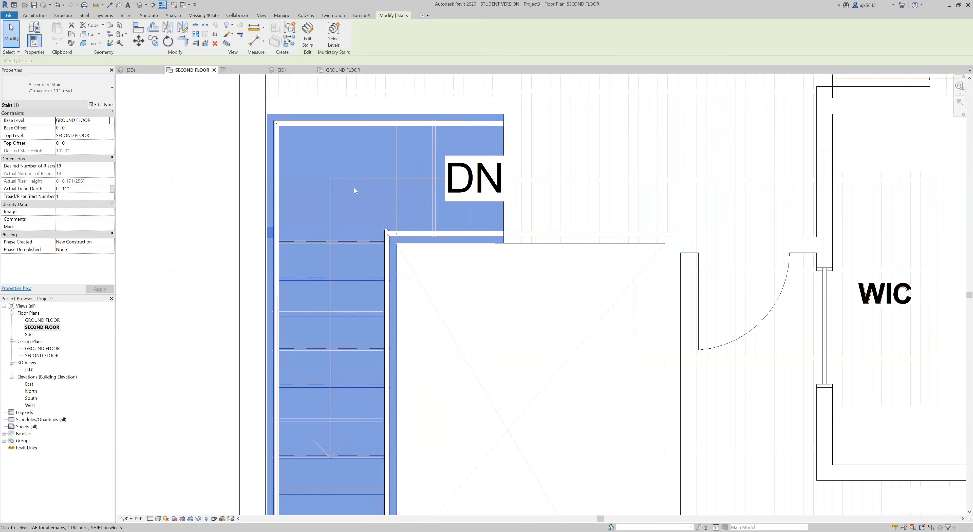
scroll(415, 230, up, 5)
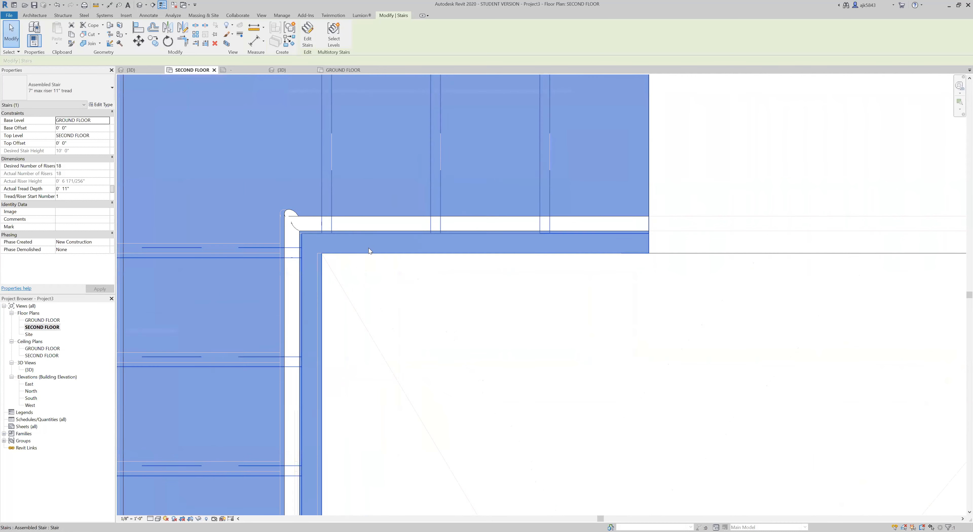
click(328, 260)
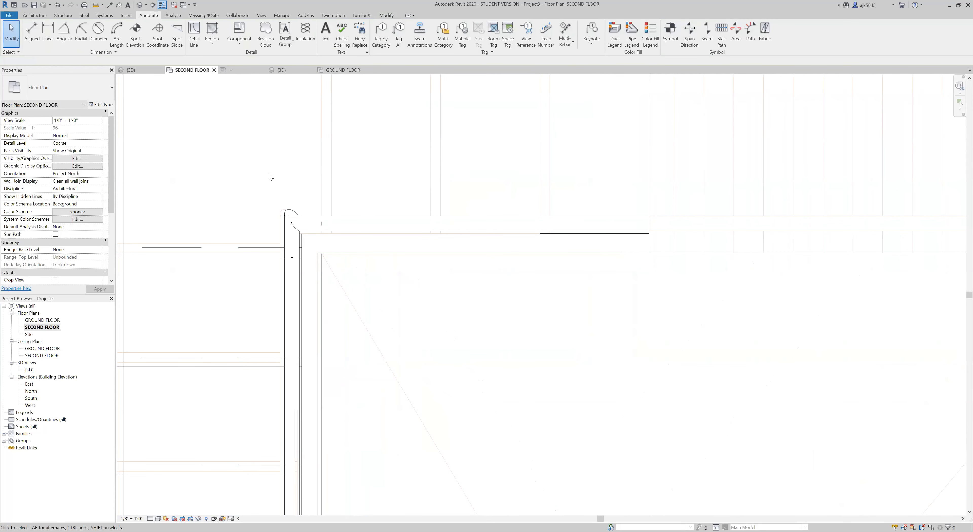
Step: Draw an <Overhead> detail line diagonally across the floor opening, from the stair's upper inner corner to the opening's southeast corner
click(194, 34)
click(320, 248)
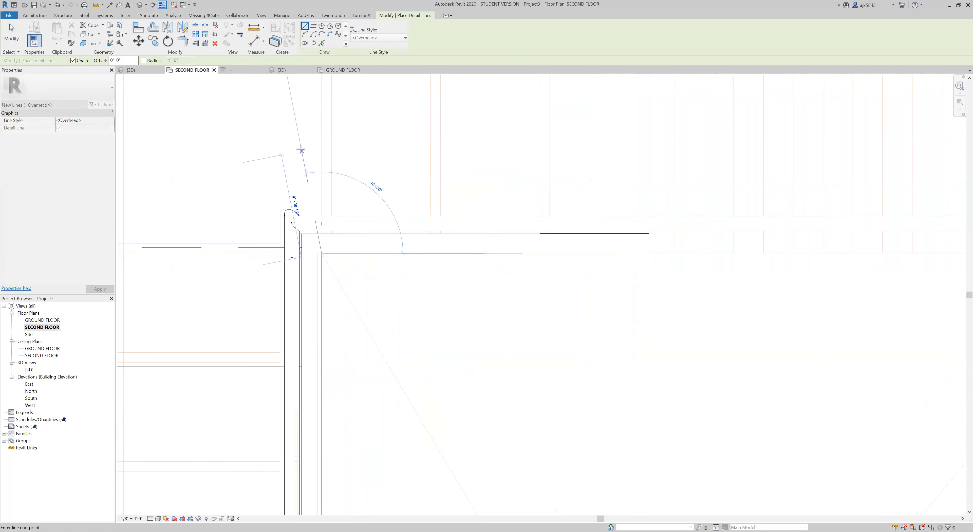
scroll(325, 144, down, 5)
scroll(382, 297, up, 4)
click(487, 408)
key(Escape)
Step: Draw the crossing <Overhead> detail line from the stair's lower inner corner to the opening's northeast corner
scroll(258, 302, up, 6)
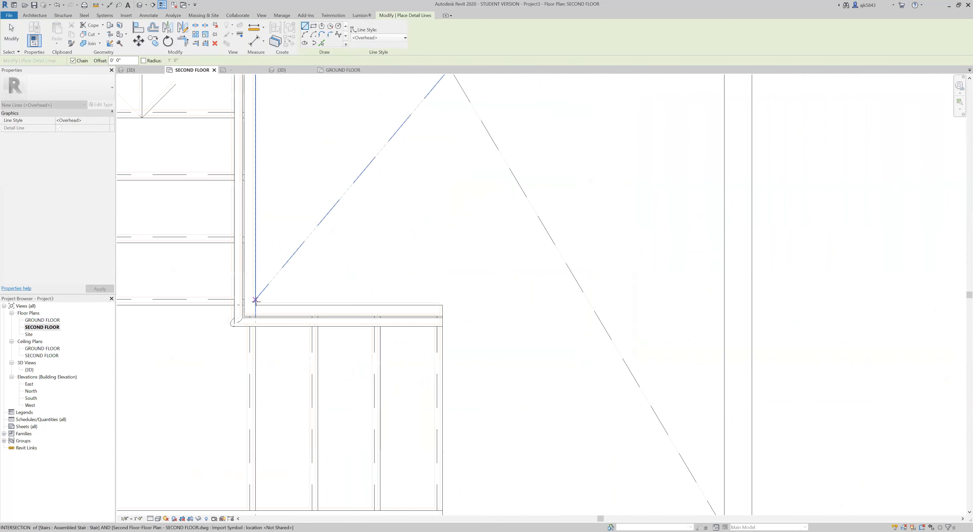
click(256, 334)
scroll(417, 337, down, 4)
scroll(476, 260, down, 3)
scroll(514, 153, up, 6)
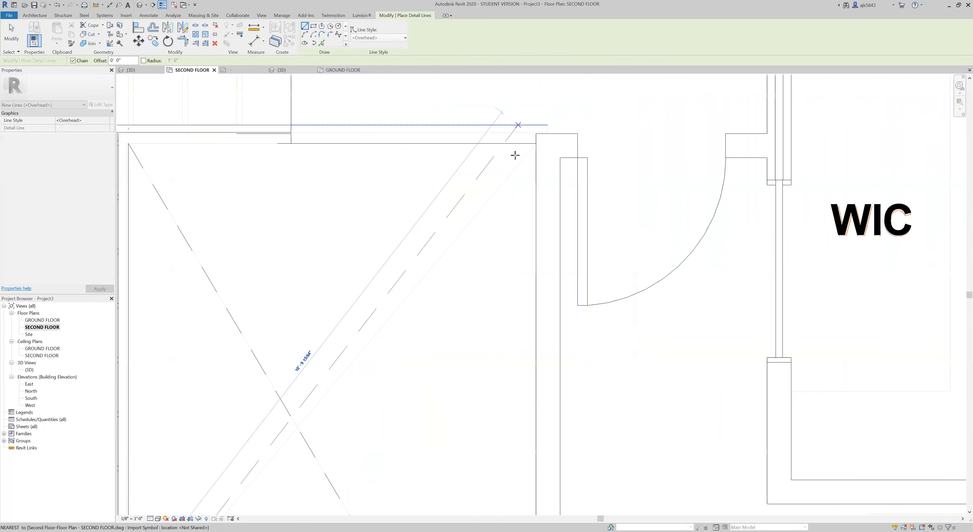
click(514, 161)
key(Escape)
key(Escape)
scroll(289, 211, down, 3)
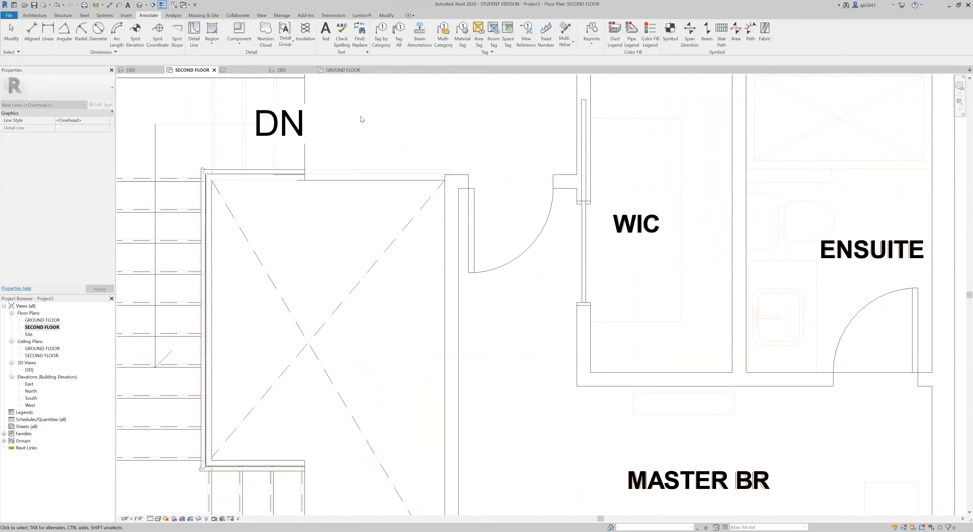
Step: Check the railing type used along the stair's inner side, beside the floor opening
scroll(299, 198, up, 5)
scroll(412, 243, down, 3)
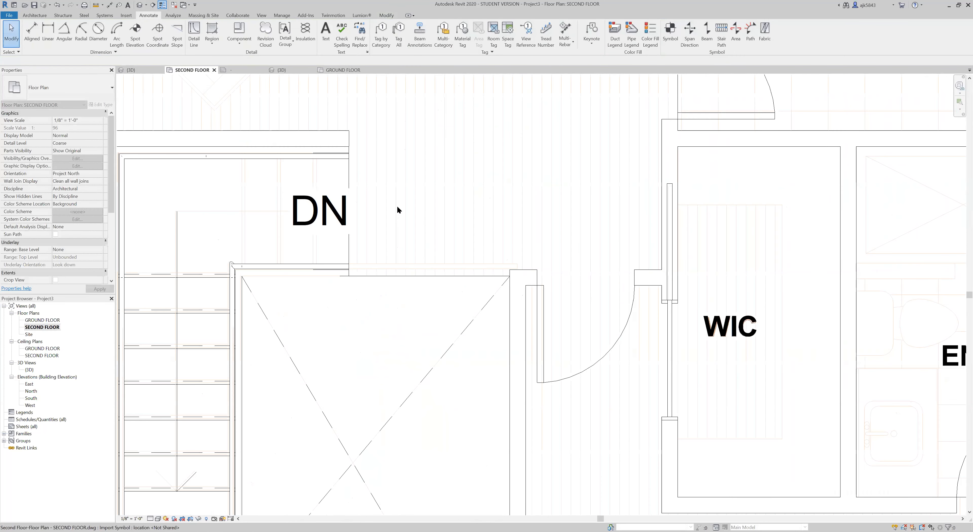
scroll(398, 210, up, 2)
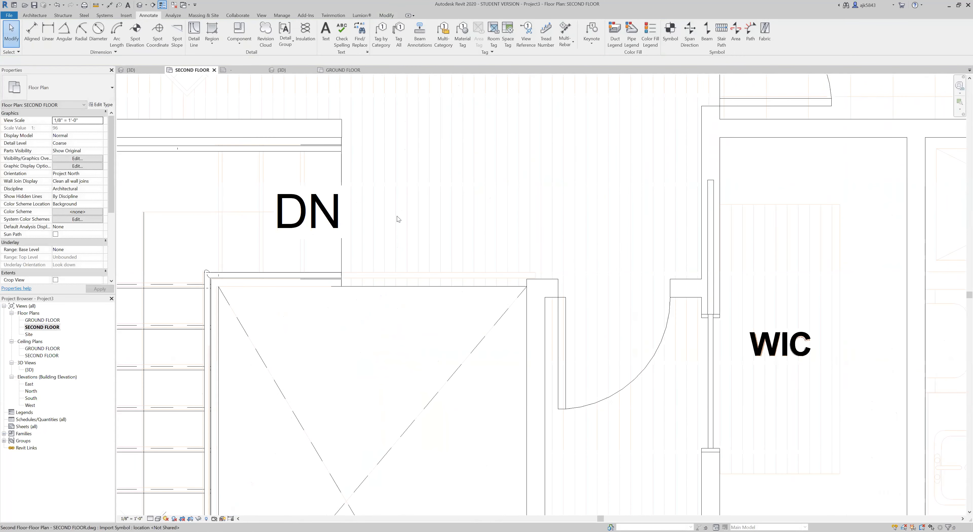
click(298, 274)
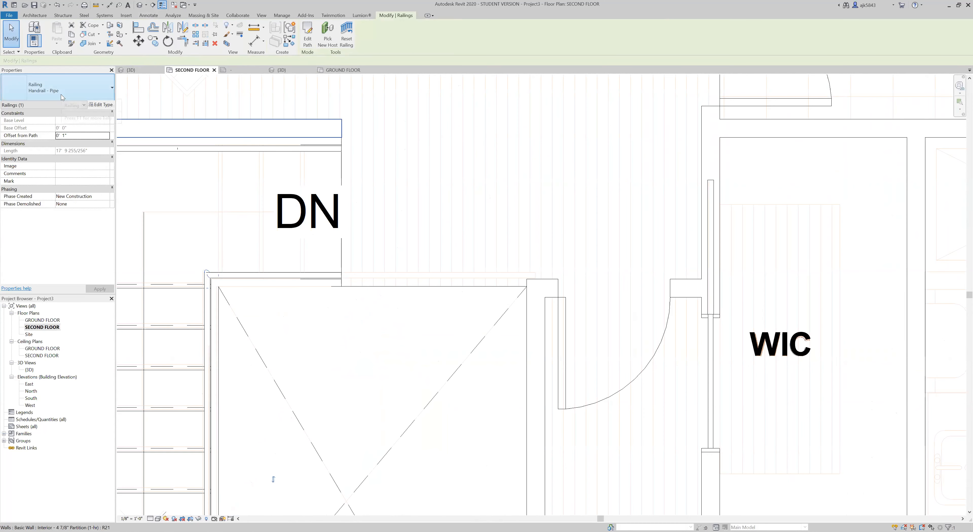
key(Escape)
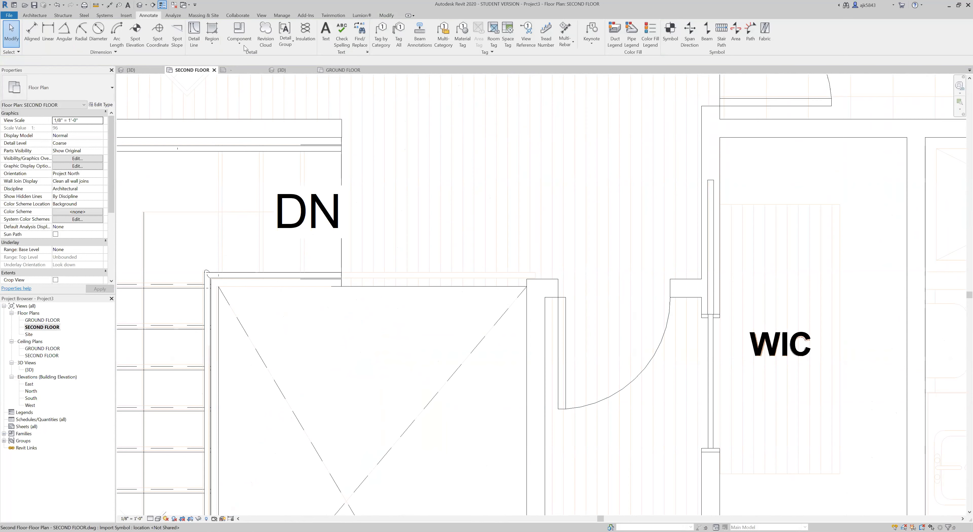
Step: Sketch a railing path about 4' 5" long from the stair's top edge along the floor opening's north edge, with a short return to the wall
click(38, 15)
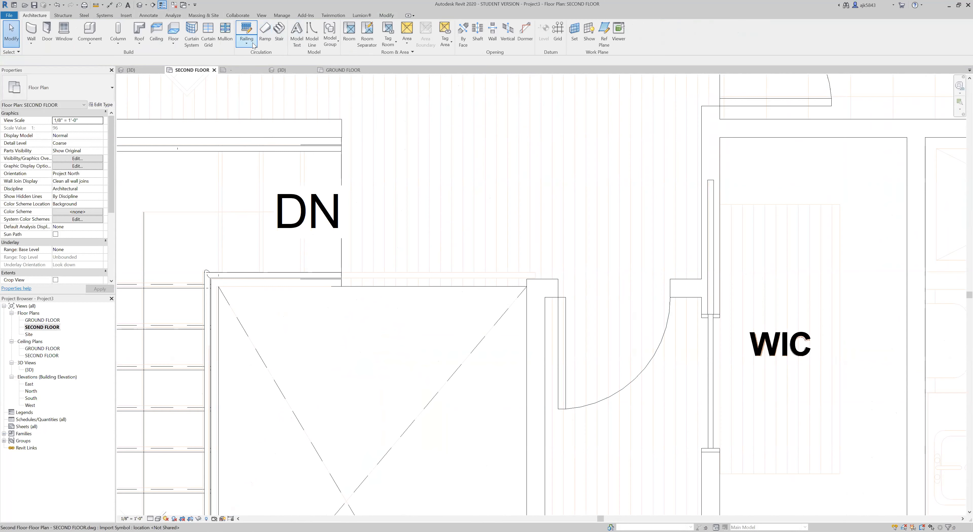
click(247, 32)
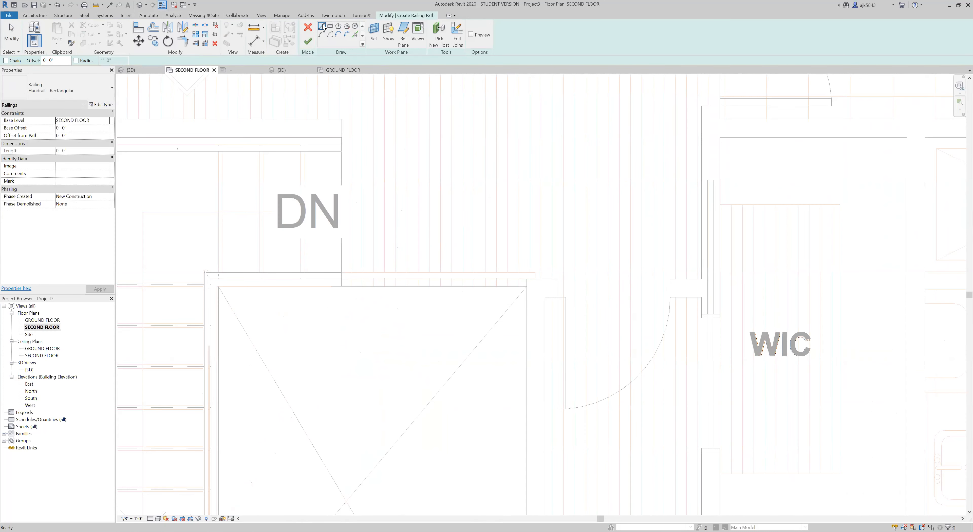
scroll(415, 268, up, 2)
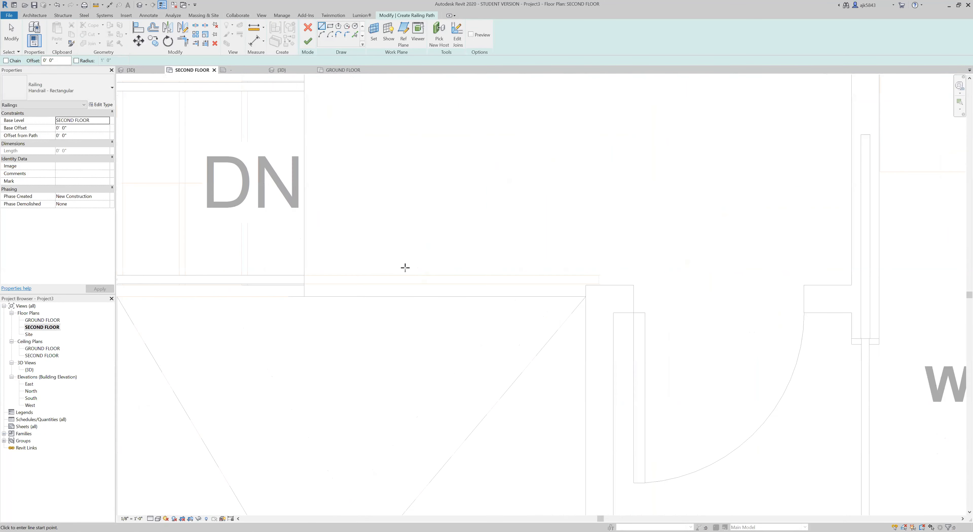
click(304, 279)
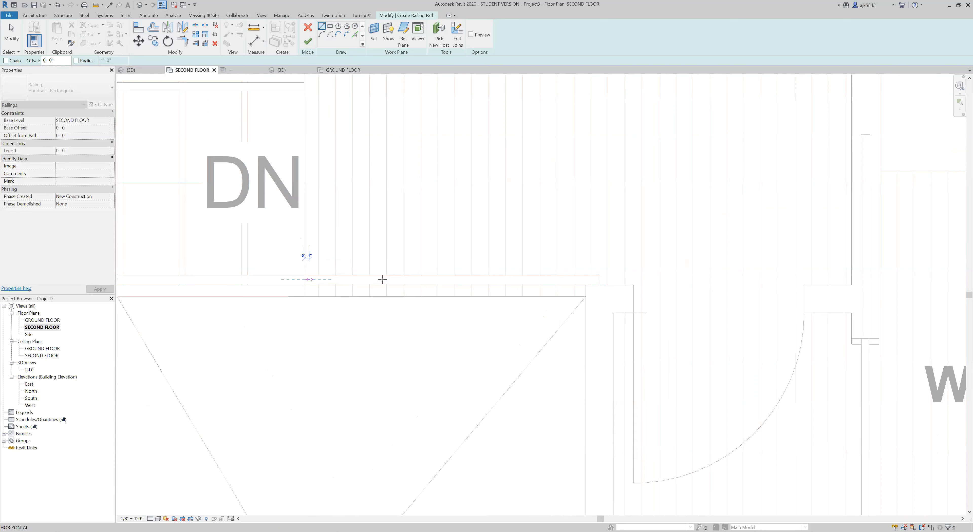
click(600, 279)
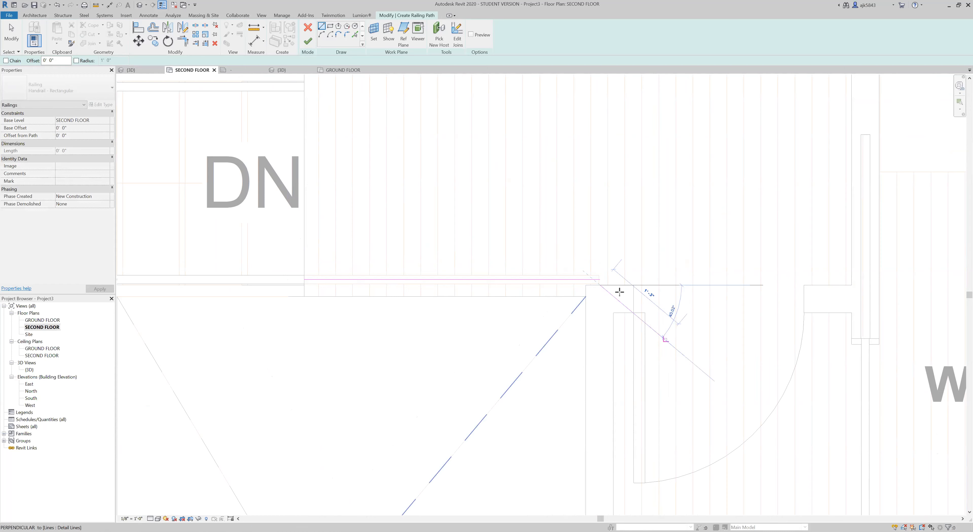
click(600, 280)
scroll(628, 267, up, 3)
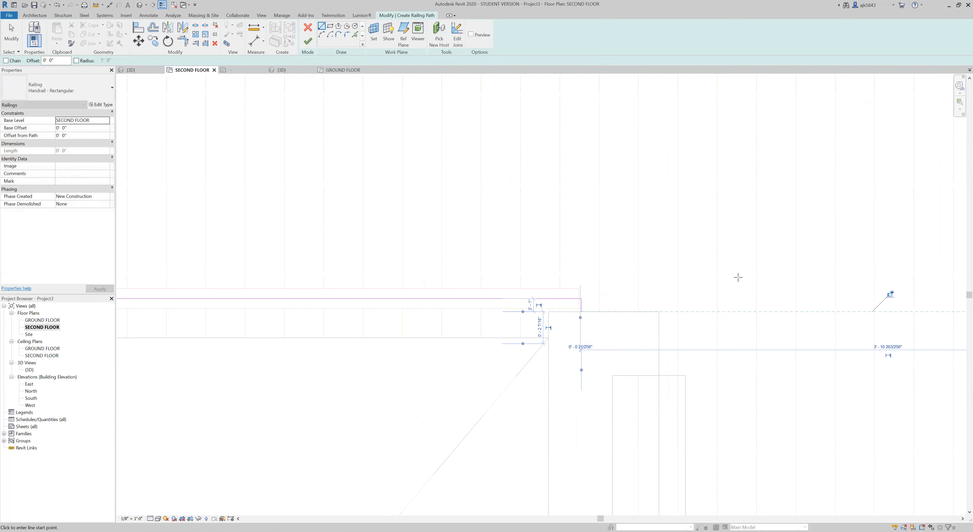
scroll(646, 269, down, 3)
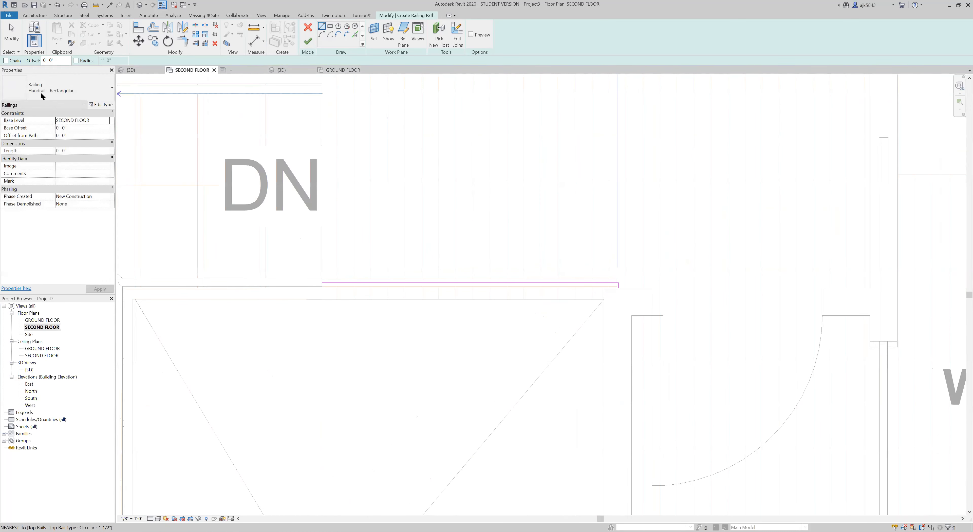
Step: Set the railing type to Handrail - Pipe and finish the railing path
click(57, 89)
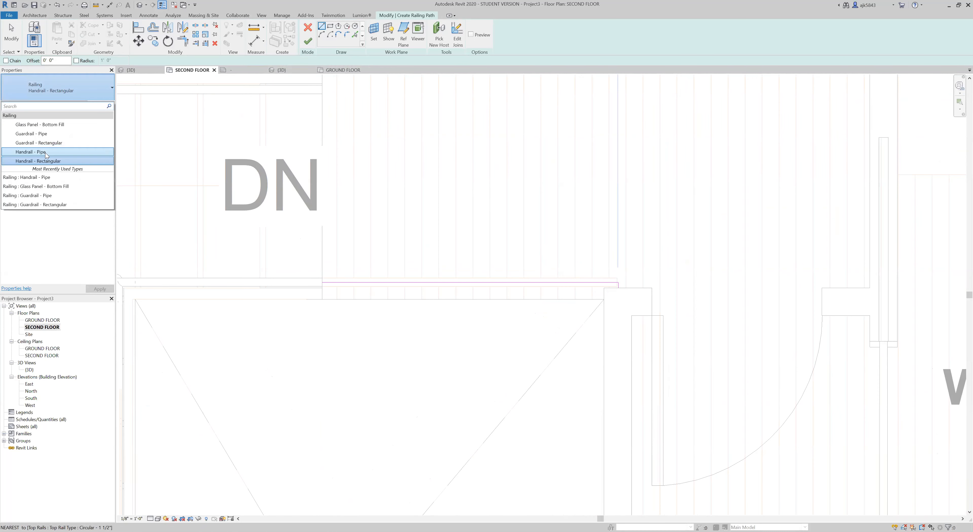
click(45, 152)
click(307, 41)
scroll(348, 254, up, 5)
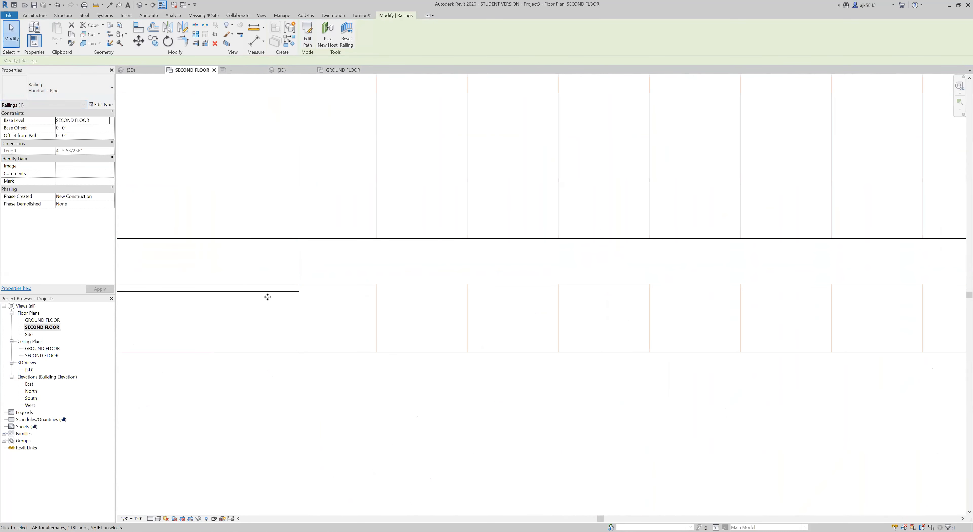
Step: Open the {3D} view and turn on its Section Box
double_click(29, 370)
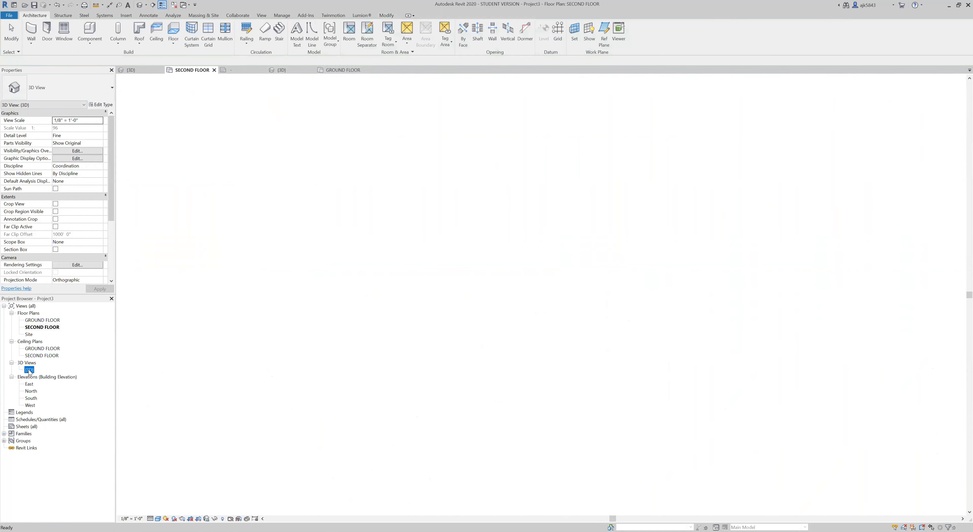
scroll(504, 288, down, 3)
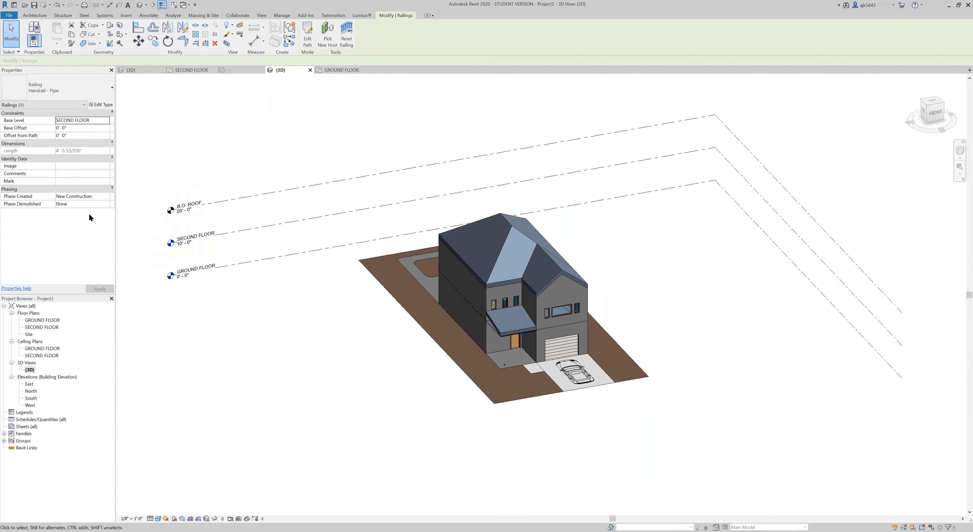
key(Escape)
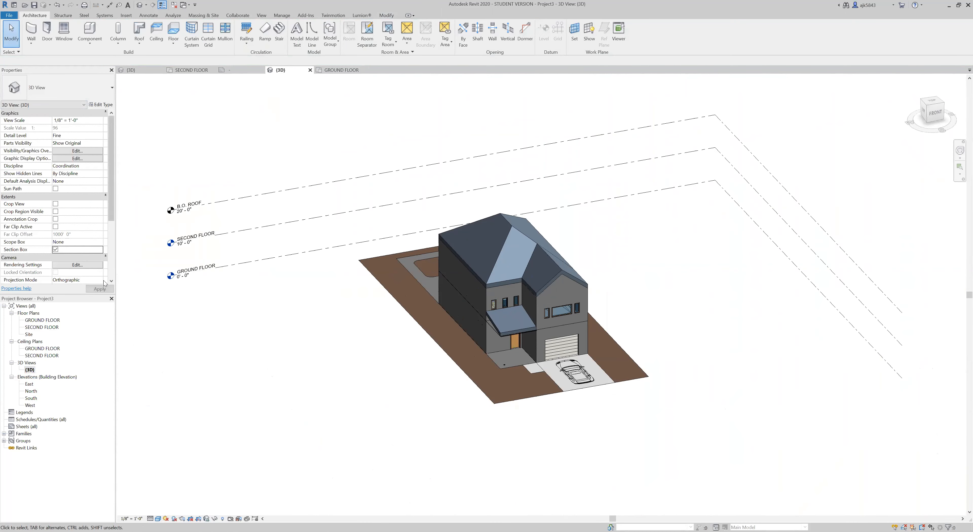
click(100, 288)
scroll(363, 334, down, 2)
Step: Pull the section box's stair-side face into the house until the cut exposes the stair top and the new railing
click(309, 342)
drag(298, 338, 496, 302)
scroll(657, 293, up, 5)
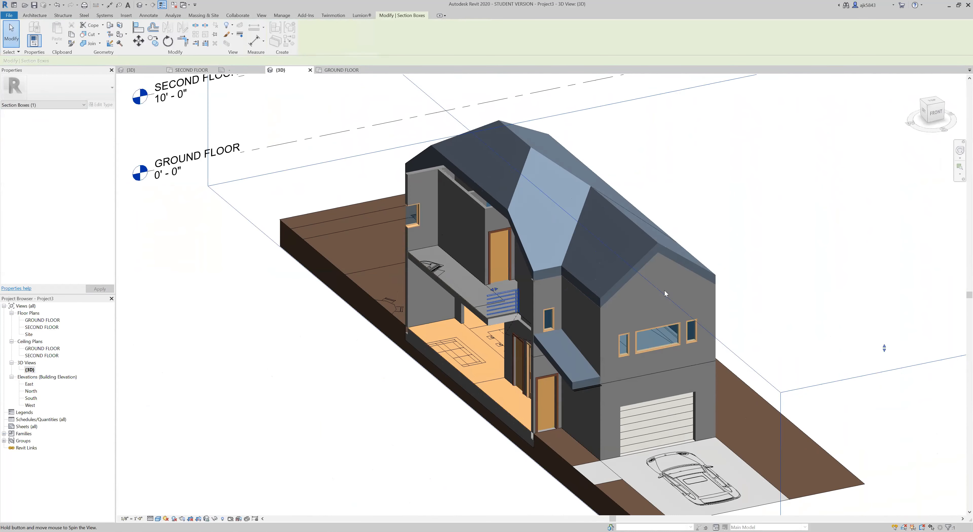
shift+middle_drag(657, 290, 661, 288)
drag(496, 290, 484, 291)
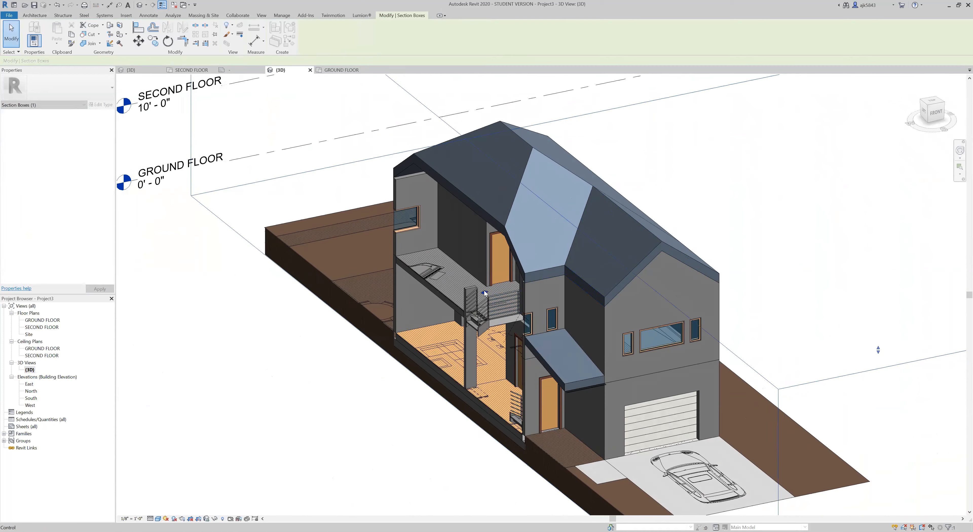
Step: Examine the new railing's connection to the stair railing and floor edge, and the cut-open interior from the side
scroll(595, 401, up, 6)
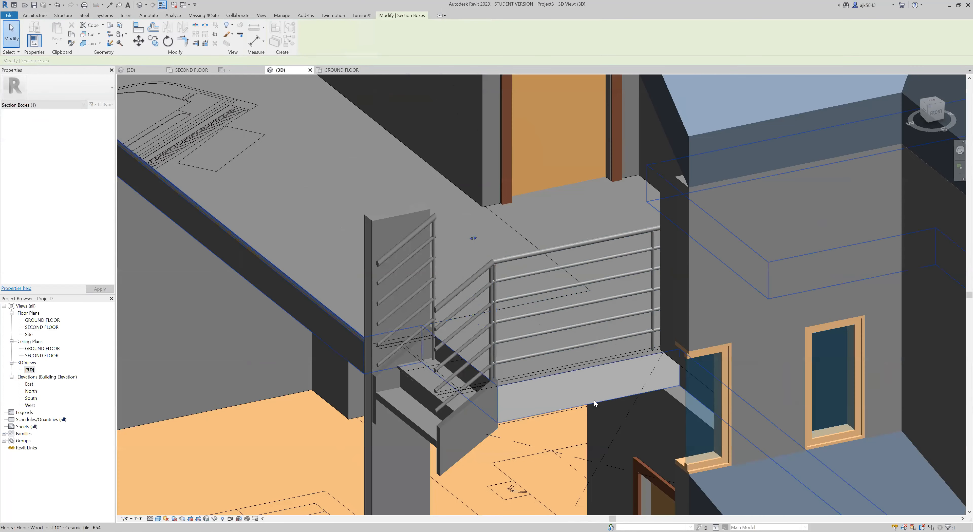
scroll(438, 269, down, 5)
shift+middle_drag(540, 269, 481, 307)
shift+middle_drag(582, 311, 604, 310)
scroll(784, 302, down, 5)
shift+middle_drag(784, 302, 532, 273)
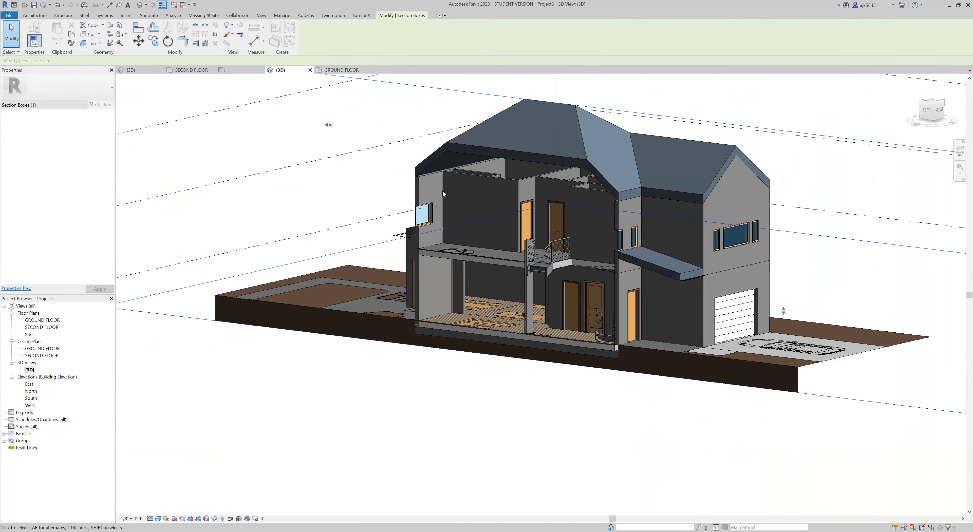
Step: Turn off the section box in the 3D view so the whole house is shown
key(Escape)
scroll(415, 276, down, 3)
shift+middle_drag(475, 307, 502, 321)
click(56, 249)
click(99, 289)
shift+middle_drag(384, 378, 1, 395)
Step: Open the SECOND FLOOR floor plan and frame the whole storey
double_click(34, 327)
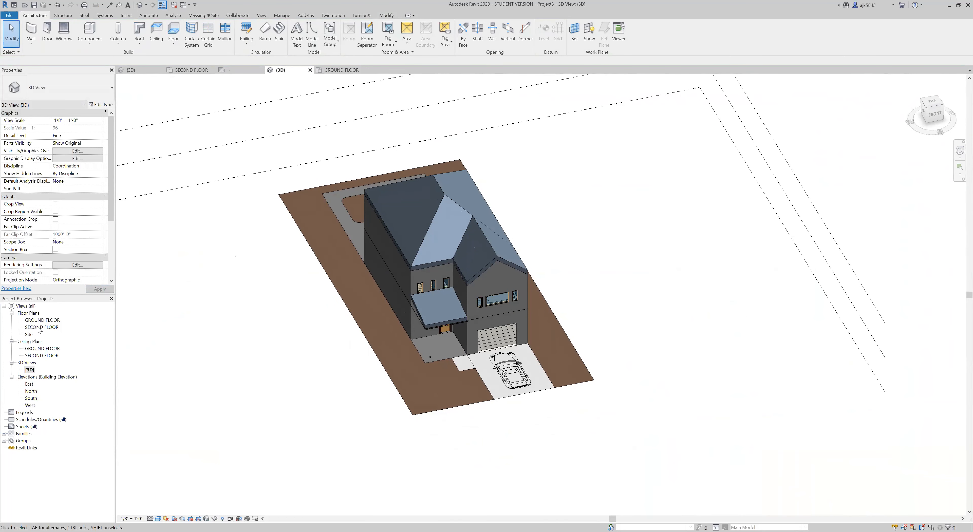
scroll(342, 374, down, 10)
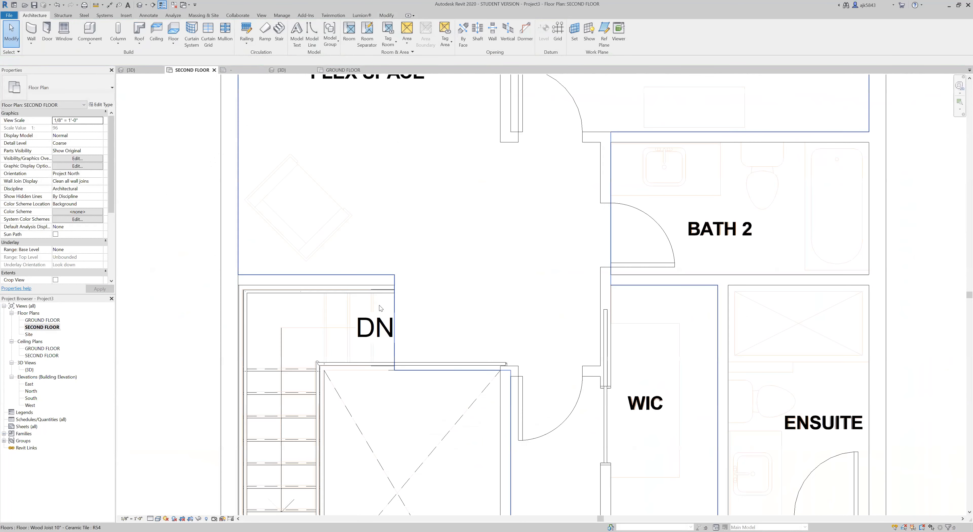
scroll(377, 317, down, 2)
scroll(400, 398, up, 2)
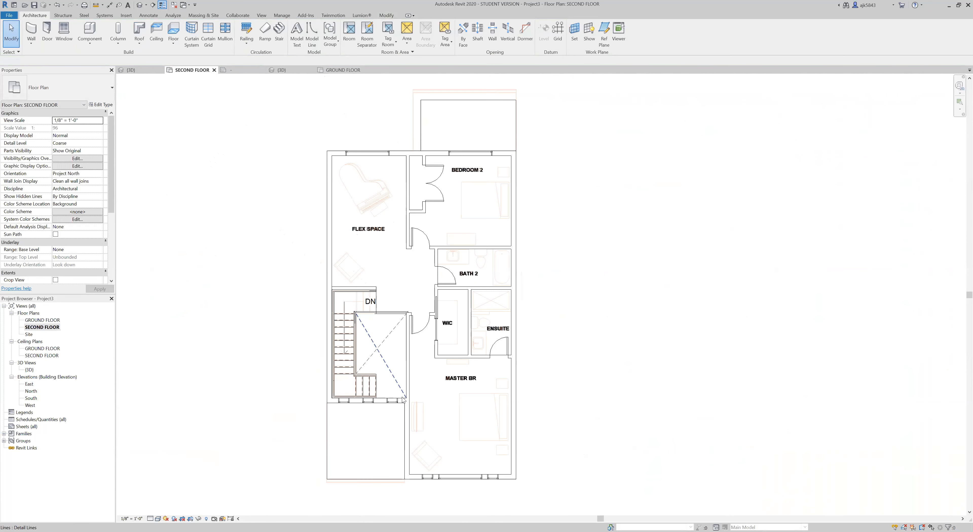
scroll(402, 395, up, 1)
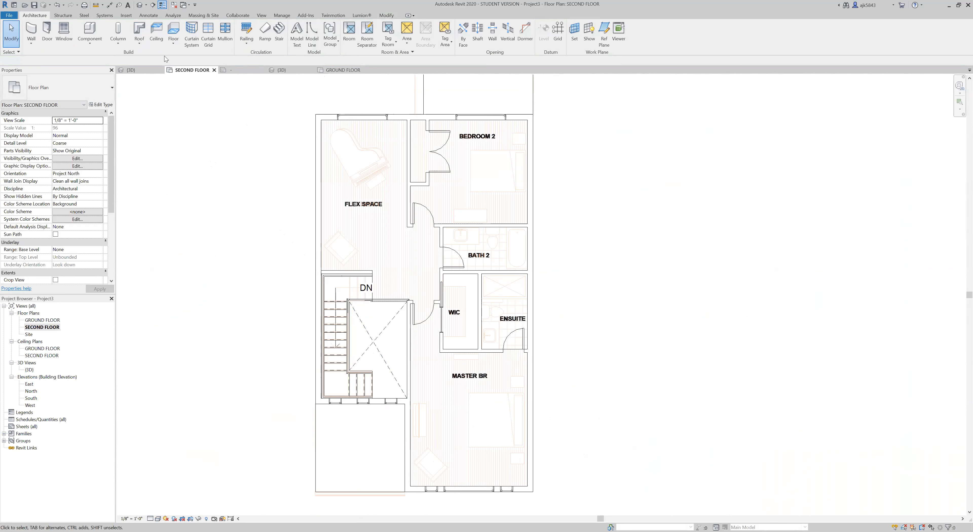
Step: Start automatic ceilings of type GWB on Mtl. Stud at an 8' 0" offset and place them on the second floor, including the Bedroom 2 closet
click(156, 34)
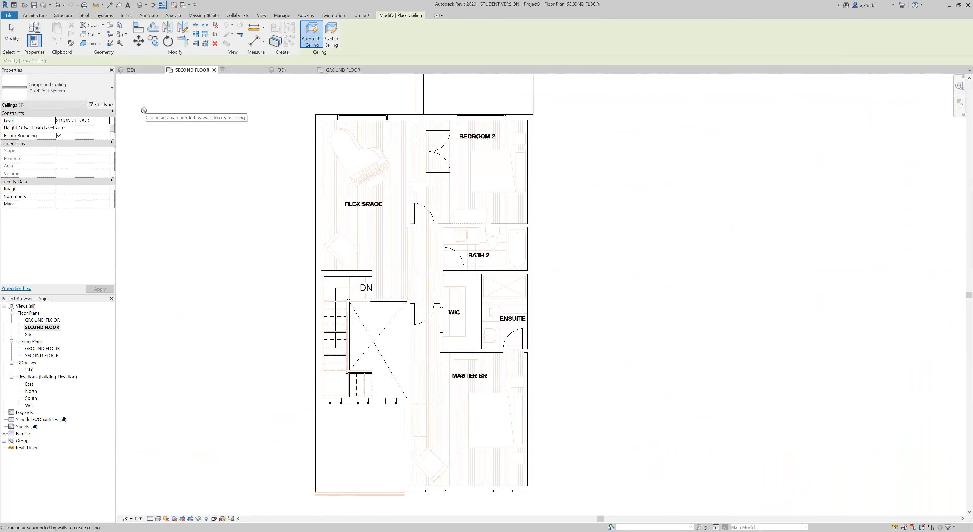
click(99, 93)
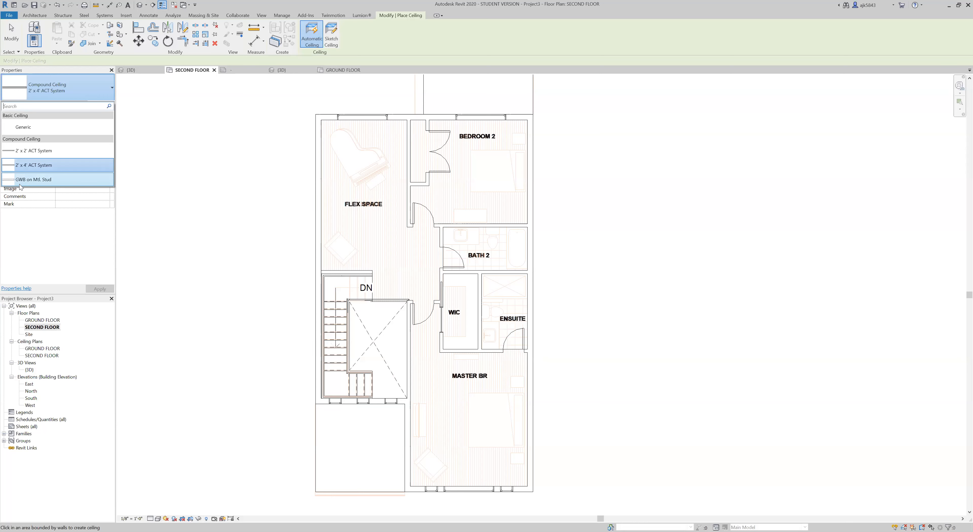
click(43, 180)
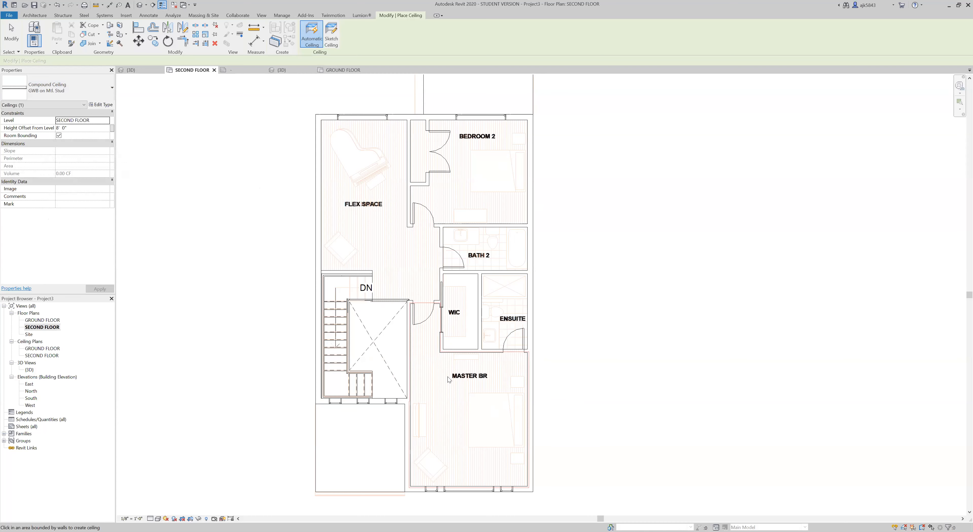
scroll(436, 418, up, 1)
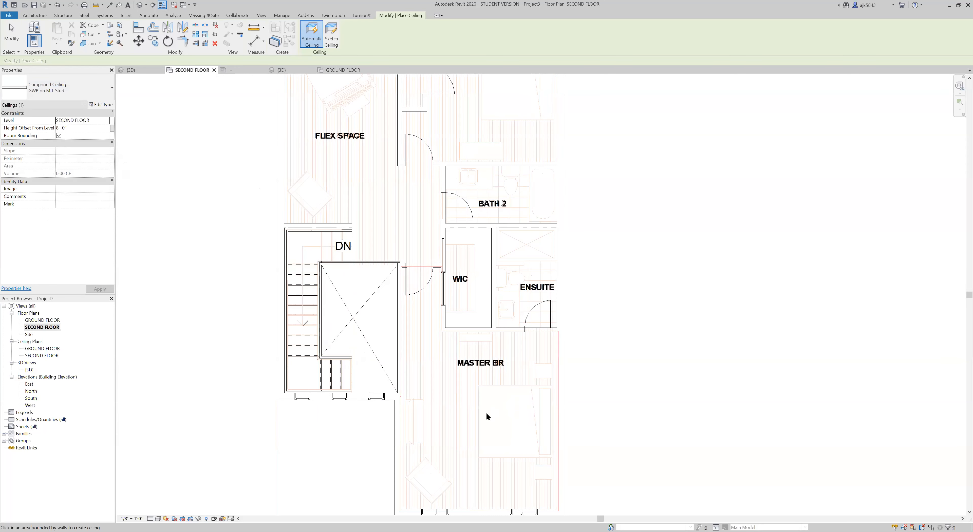
scroll(457, 457, down, 2)
scroll(455, 263, up, 1)
click(455, 263)
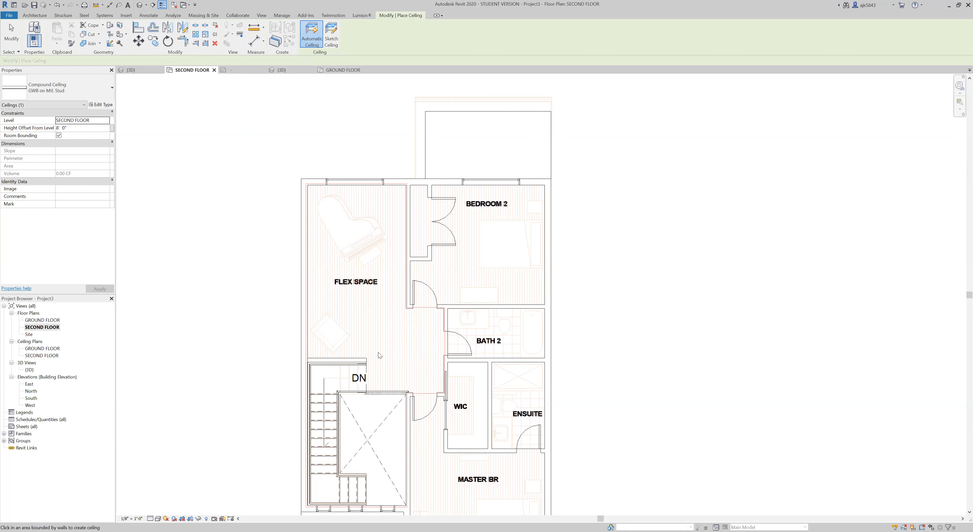
scroll(377, 323, up, 1)
scroll(397, 284, down, 2)
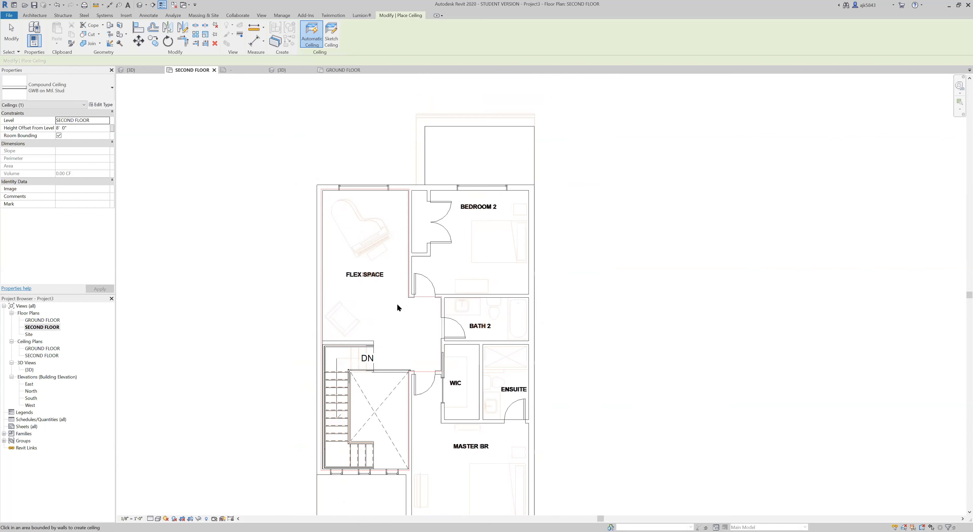
scroll(458, 242, up, 2)
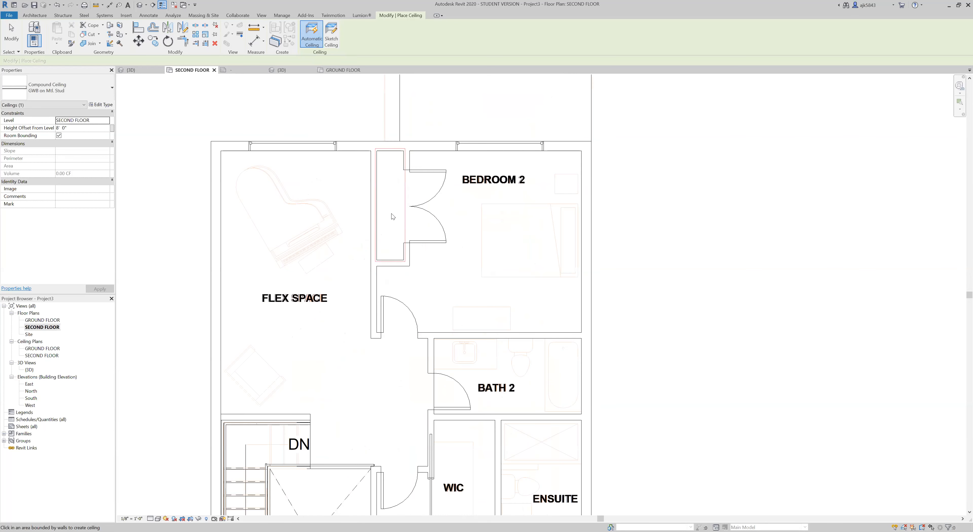
click(393, 211)
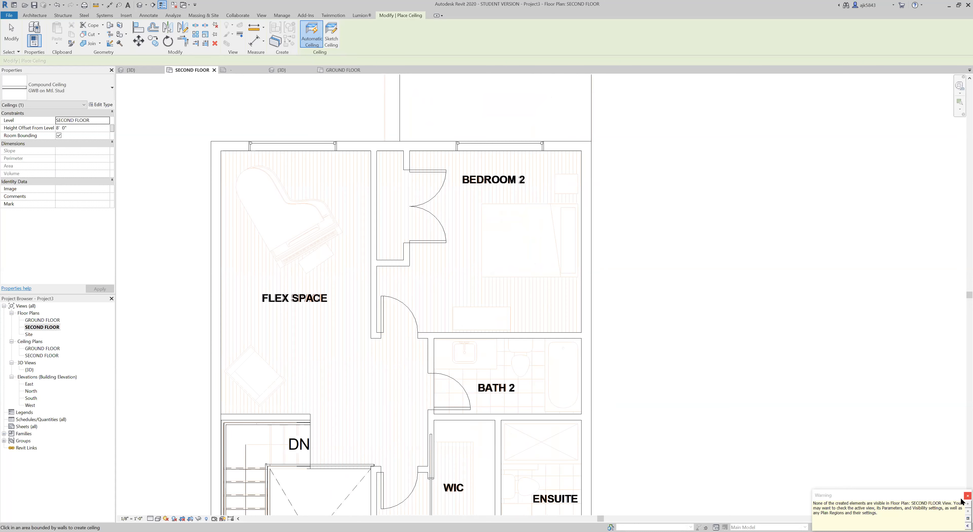
Step: Add automatic ceilings to the remaining rooms around the Flex Space, Bath 2, WIC and Ensuite, and end ceiling placement
scroll(495, 211, down, 2)
scroll(508, 303, up, 2)
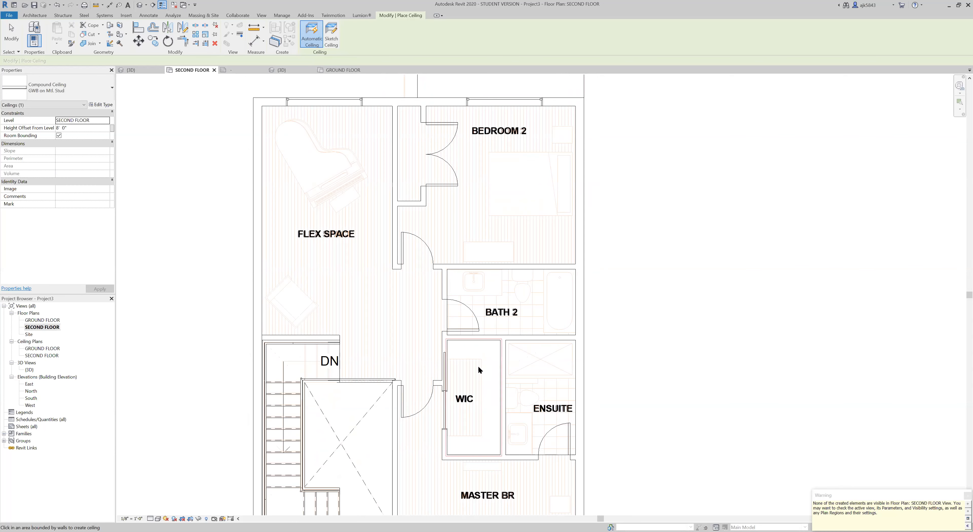
scroll(478, 366, down, 5)
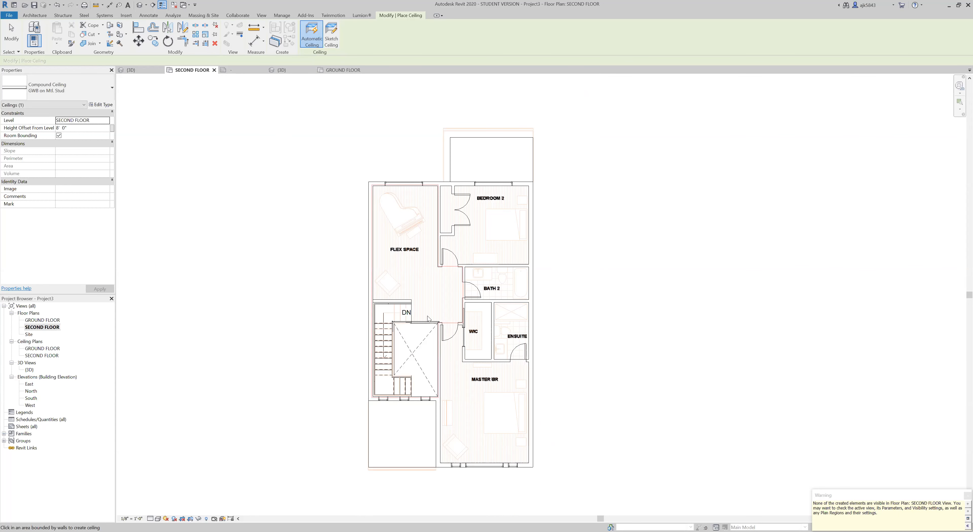
scroll(406, 280, up, 3)
scroll(401, 385, up, 1)
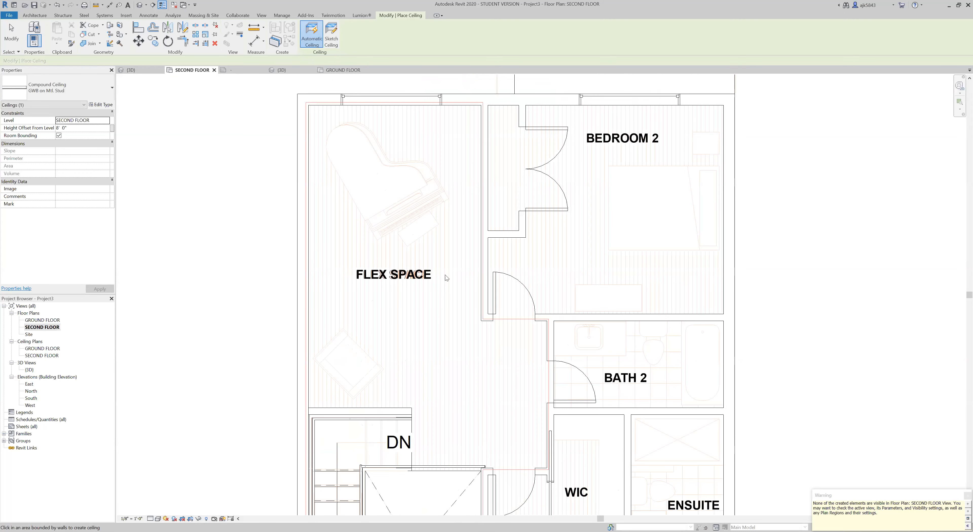
scroll(445, 271, down, 2)
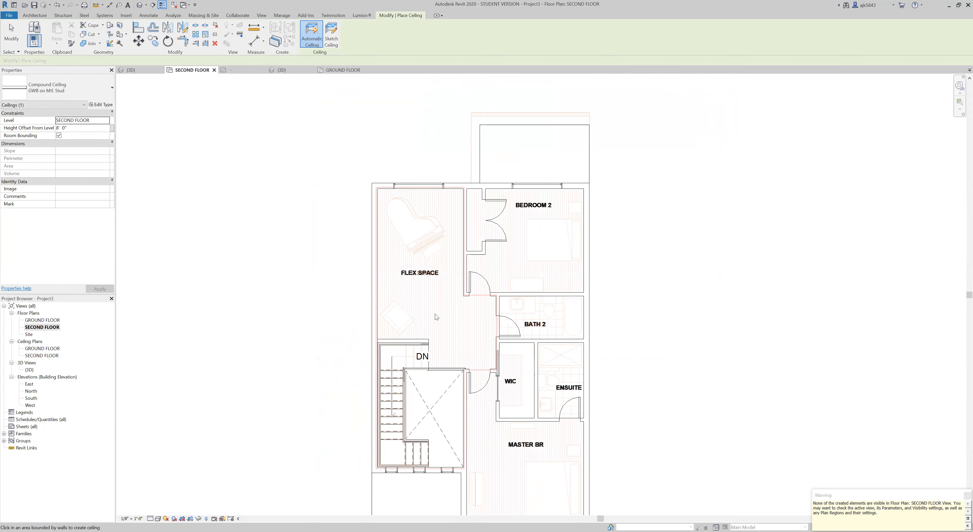
key(Escape)
key(Escape)
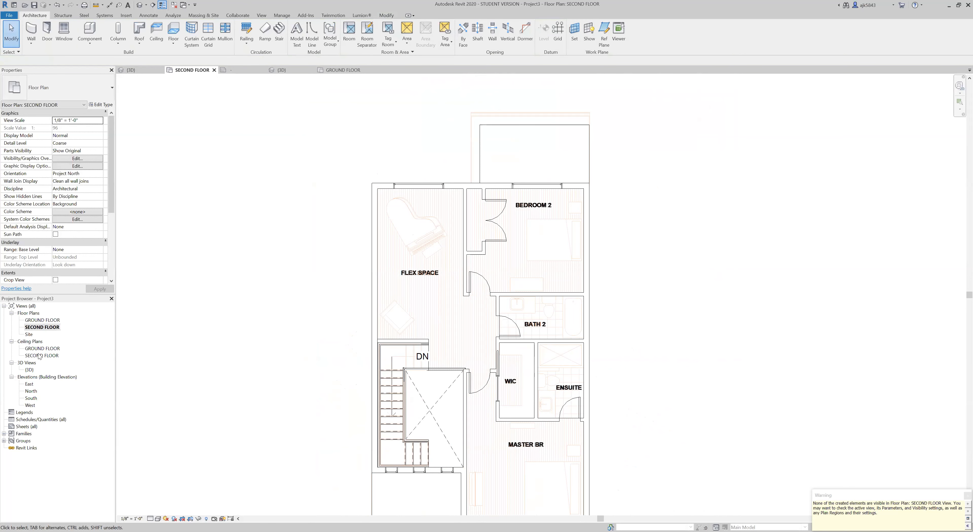
Step: Open the SECOND FLOOR ceiling plan and select the ceiling over the Flex Space
double_click(37, 356)
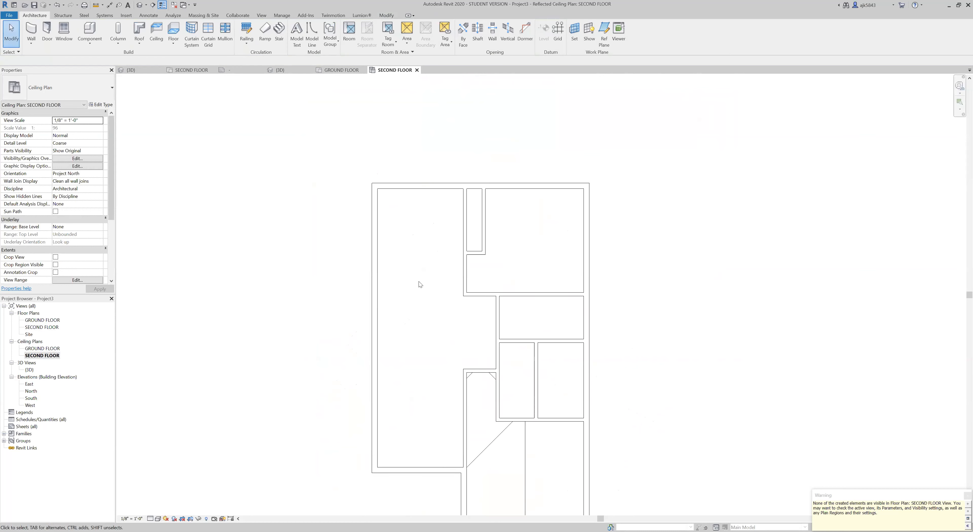
scroll(524, 223, up, 3)
scroll(525, 223, down, 2)
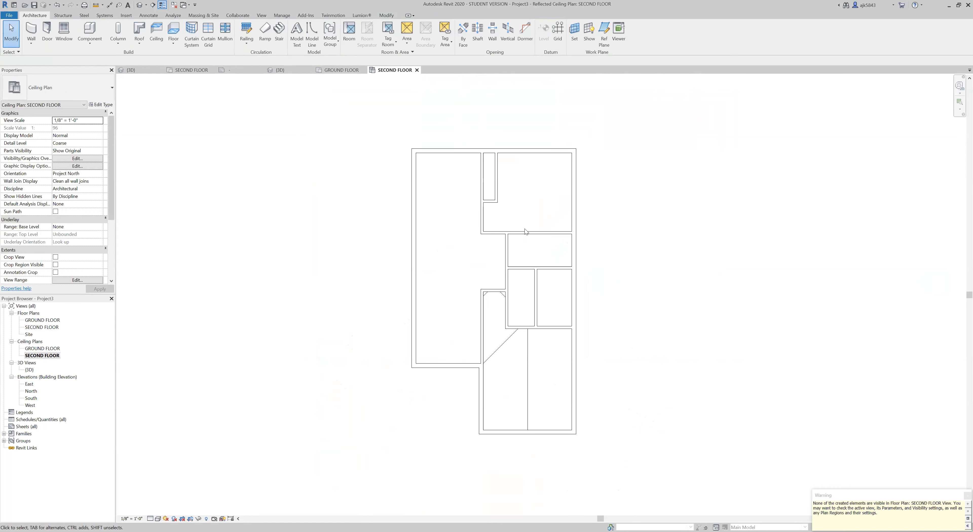
scroll(518, 297, up, 1)
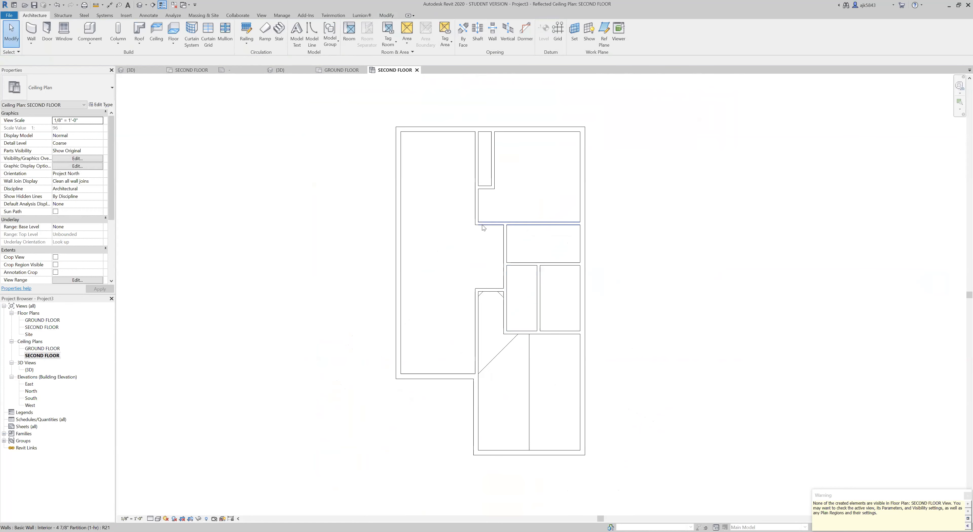
click(482, 225)
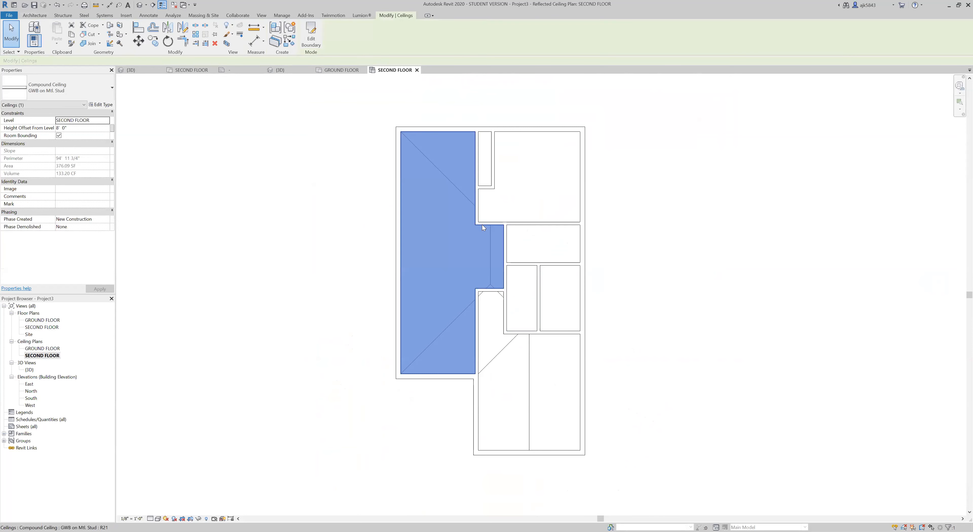
Step: In the ceiling type's structure, give the finish layer's Gypsum Wall Board material the Gypsum-Plaster drafting pattern as its surface foreground
click(101, 106)
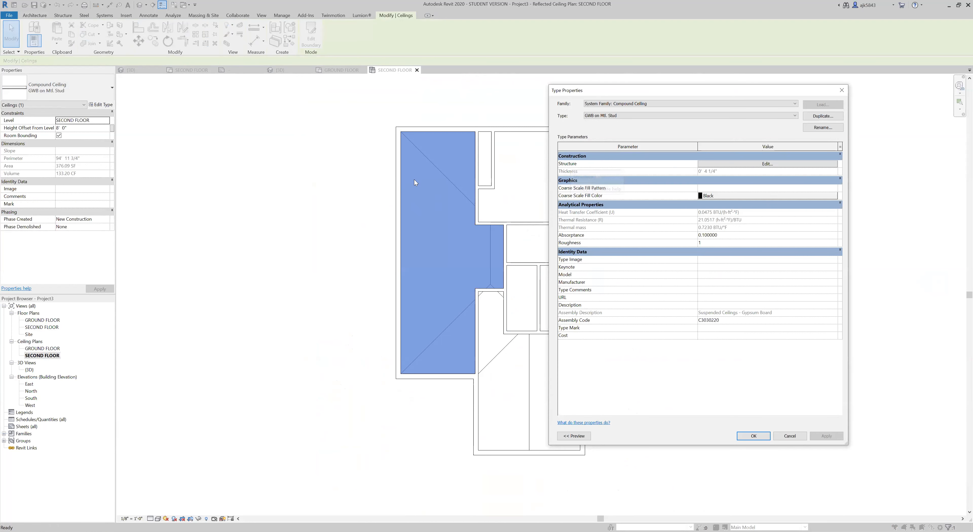
click(788, 163)
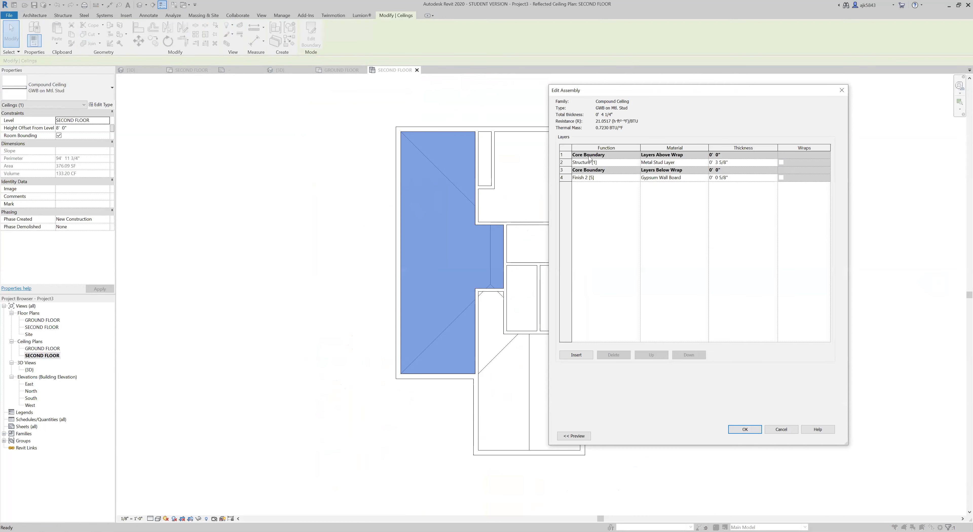
drag(709, 91, 668, 98)
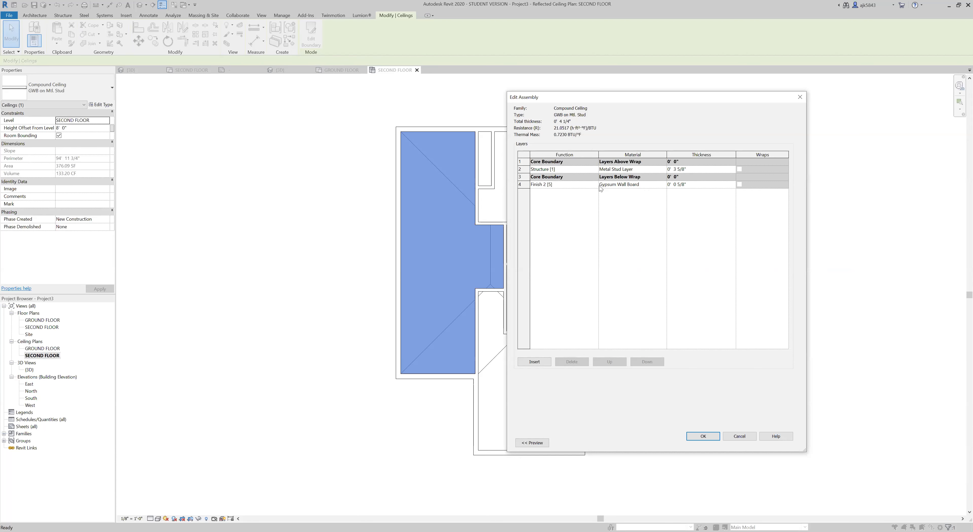
click(655, 185)
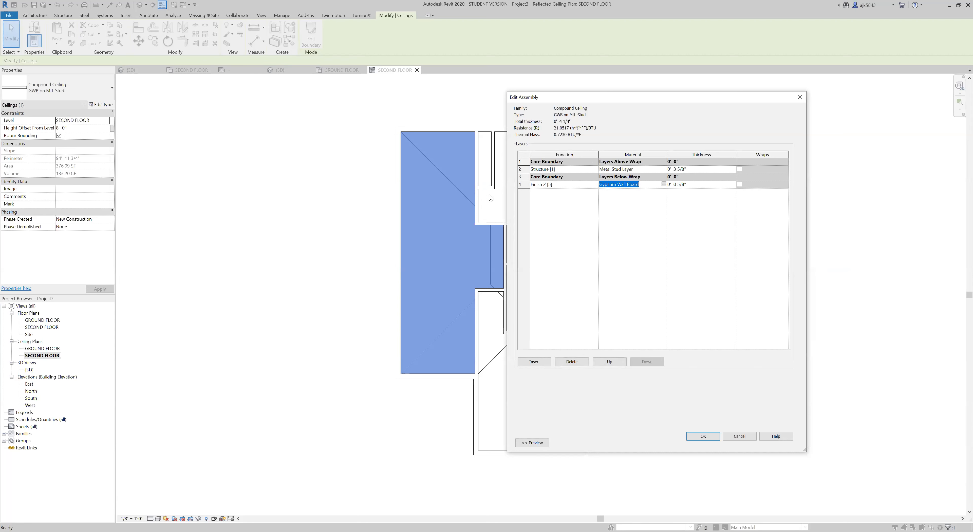
click(664, 184)
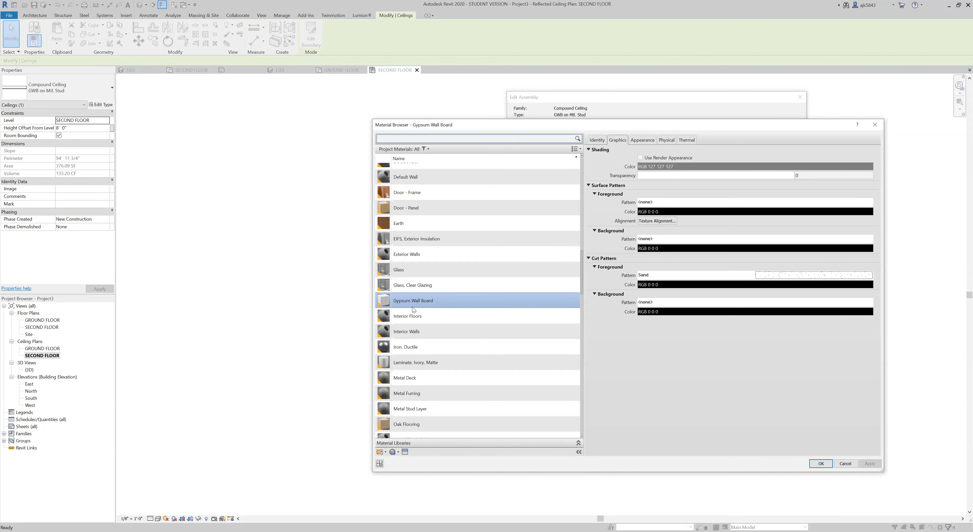
scroll(412, 307, up, 1)
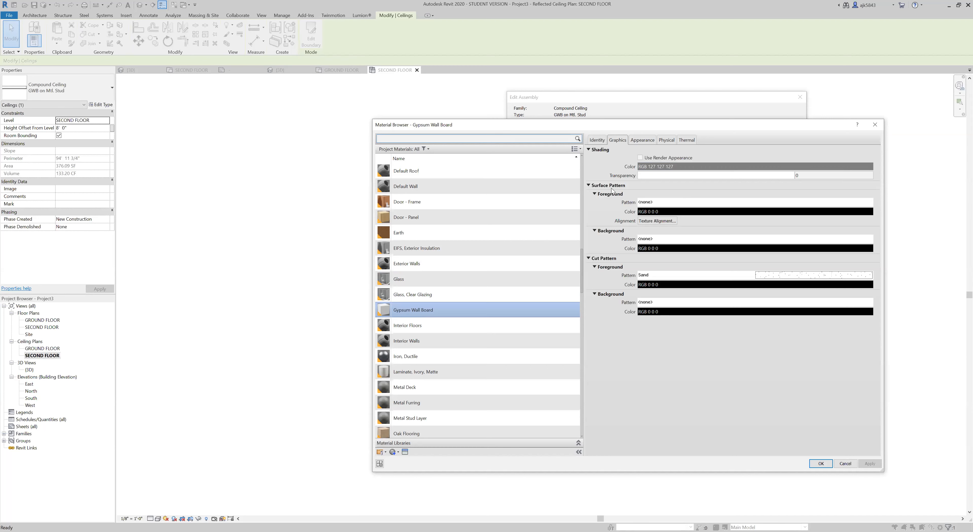
click(657, 204)
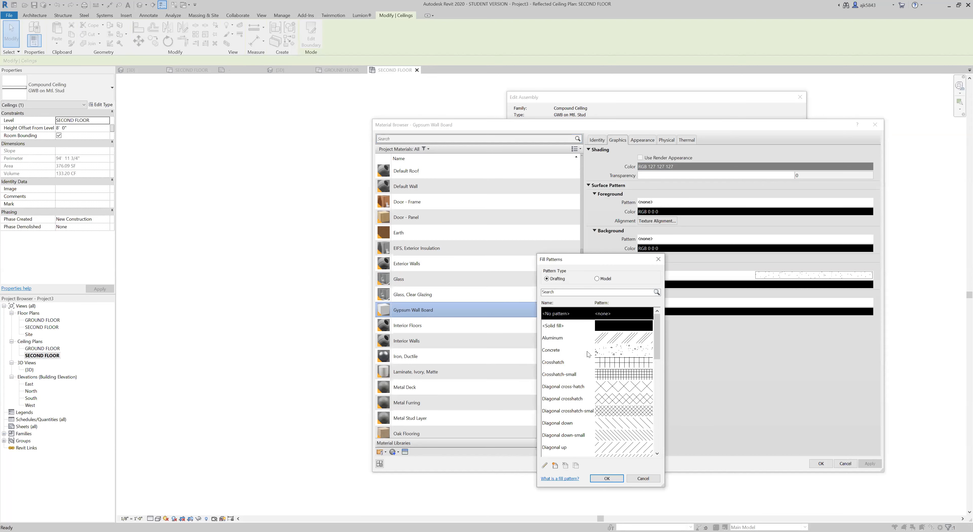
scroll(610, 362, down, 3)
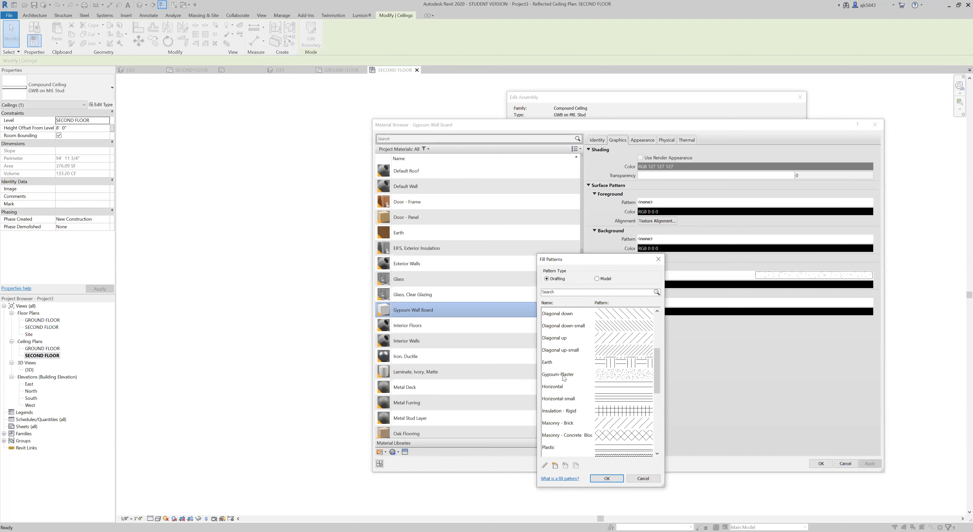
click(623, 378)
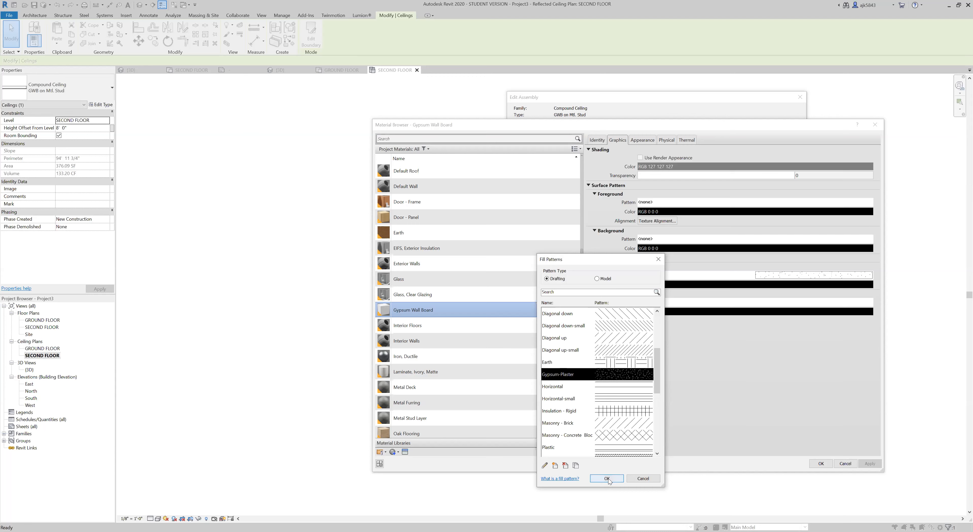
key(Return)
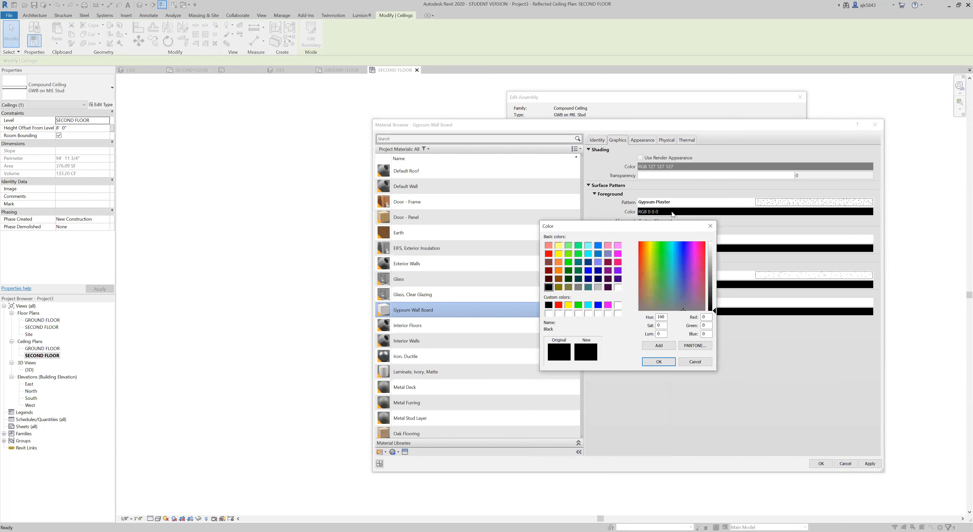
Step: Set the surface foreground pattern's colour to RGB 214 214 214, accept the material and ceiling type changes, and deselect the ceiling
click(710, 251)
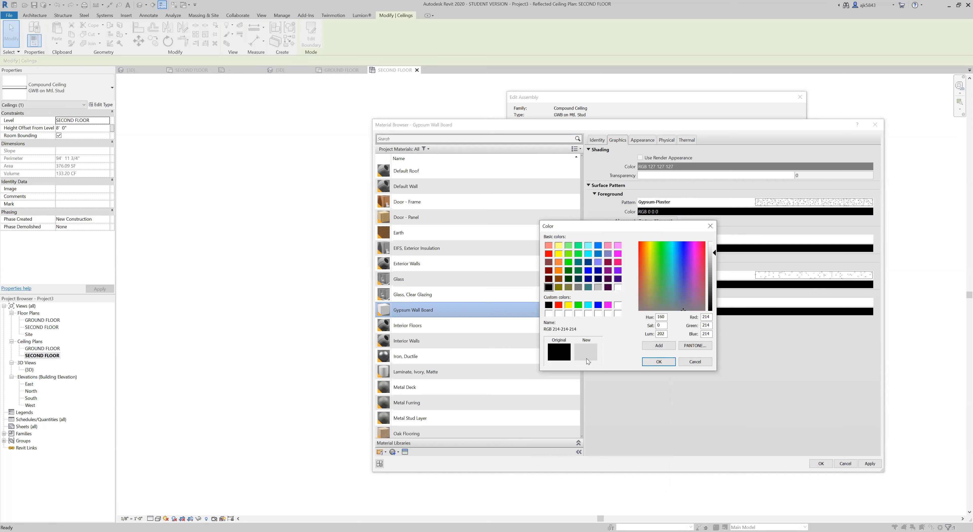
click(665, 363)
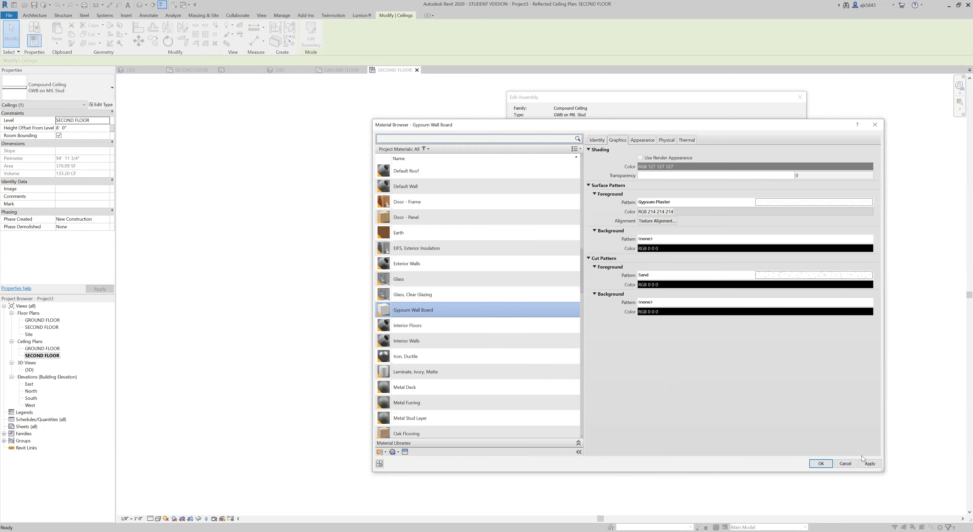
click(821, 464)
click(703, 436)
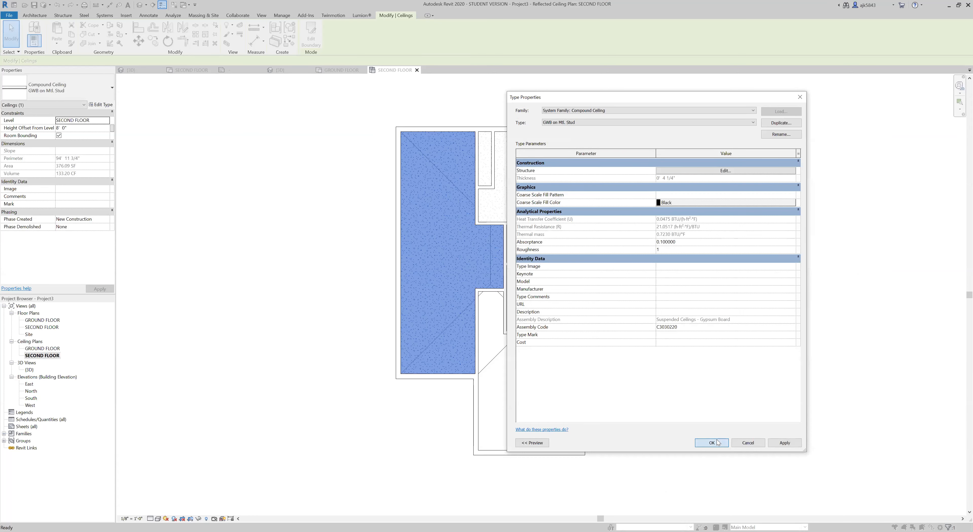
click(711, 443)
key(Escape)
scroll(468, 168, up, 4)
scroll(442, 275, up, 2)
scroll(467, 273, down, 3)
scroll(559, 198, down, 2)
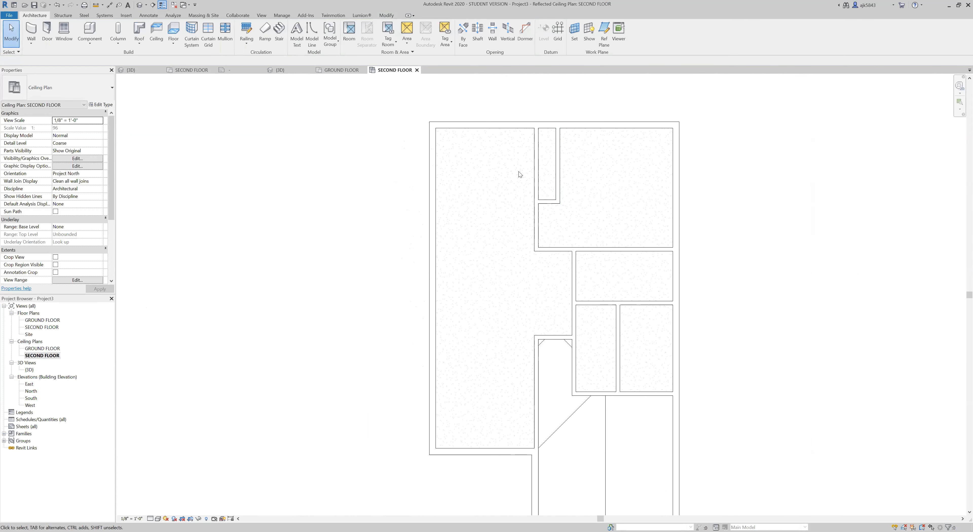
Step: Close the inactive views and switch to the 3D view of the First Years In Class Assignment 1 project
scroll(515, 145, down, 2)
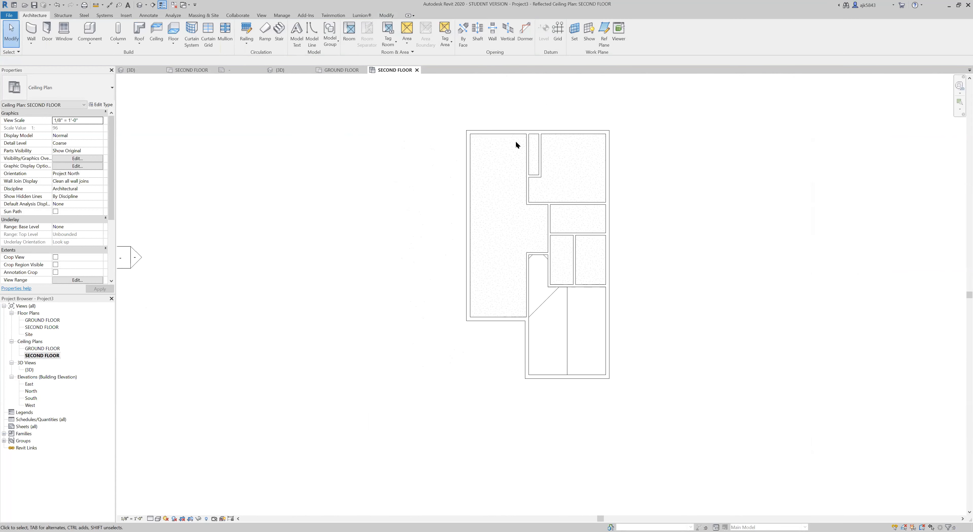
scroll(570, 330, up, 3)
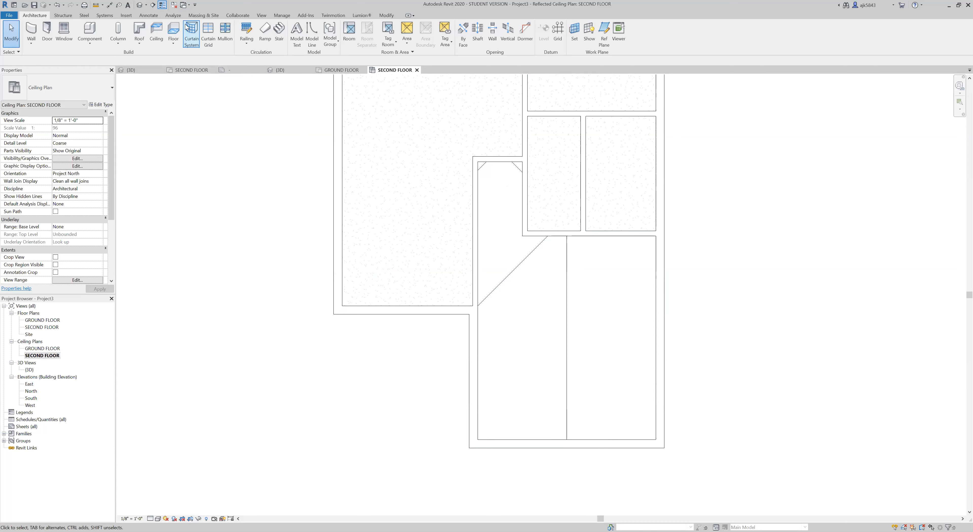
click(183, 5)
click(174, 5)
click(184, 4)
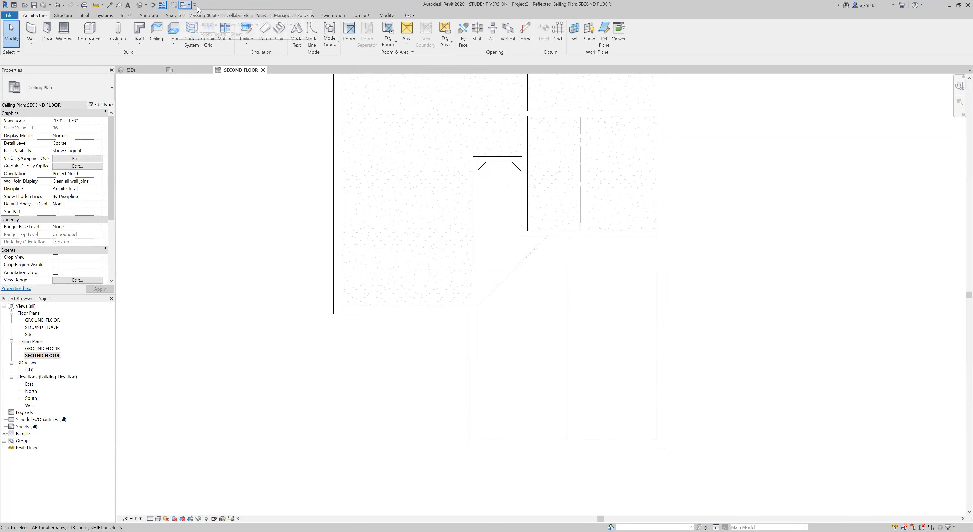
click(223, 25)
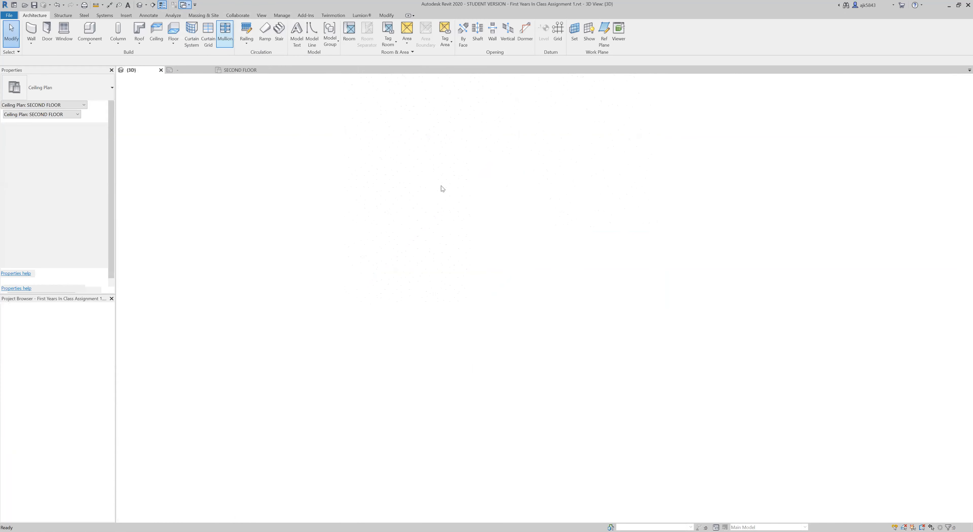
Step: Select the section box and pull its long side inward to cut lengthwise through the house, exposing both floors
scroll(443, 189, down, 4)
shift+middle_drag(710, 316, 220, 306)
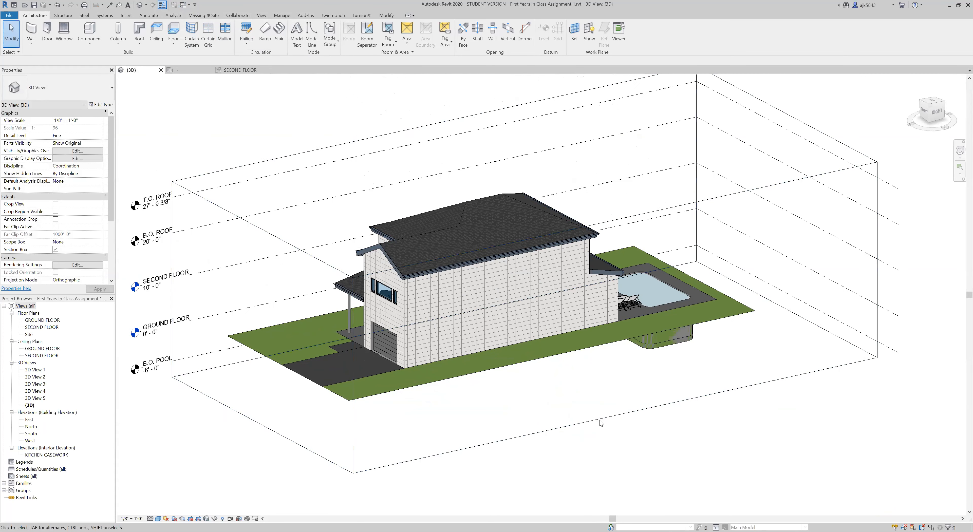
click(588, 422)
drag(556, 280, 540, 276)
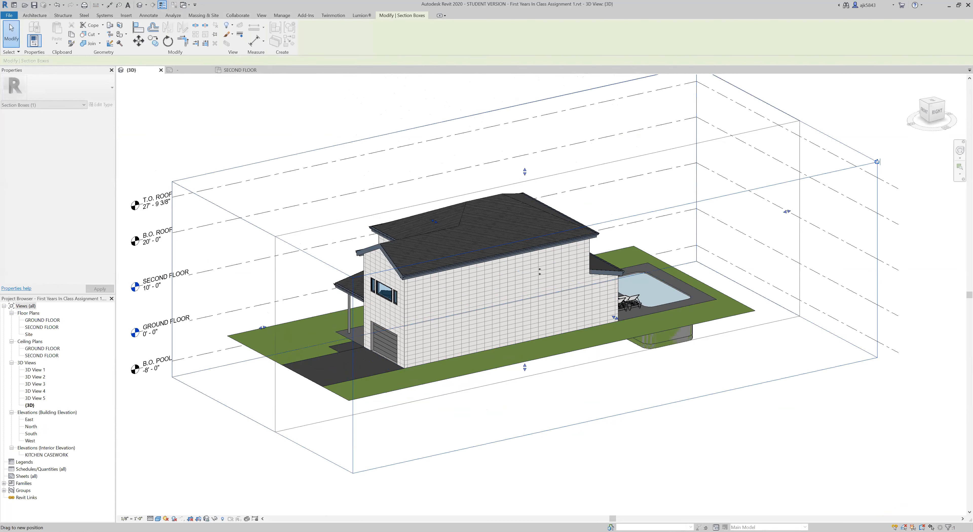
shift+middle_drag(512, 236, 365, 216)
scroll(366, 216, up, 4)
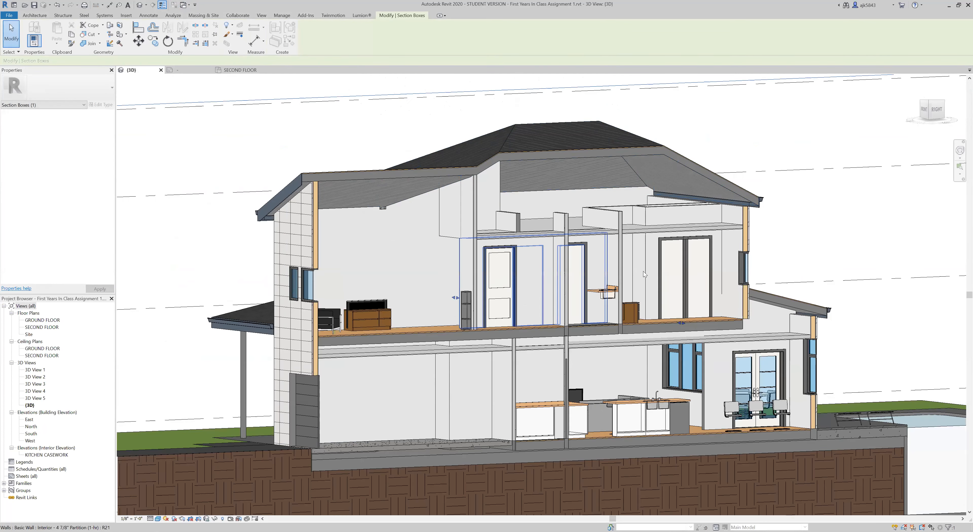
Step: Examine the sectioned second floor, including the partition hanging from the roof and the neighbouring ceiling, and view the house from the entrance side
scroll(572, 267, down, 3)
shift+middle_drag(630, 298, 442, 254)
scroll(534, 275, up, 5)
scroll(520, 273, down, 5)
scroll(442, 256, up, 5)
click(448, 249)
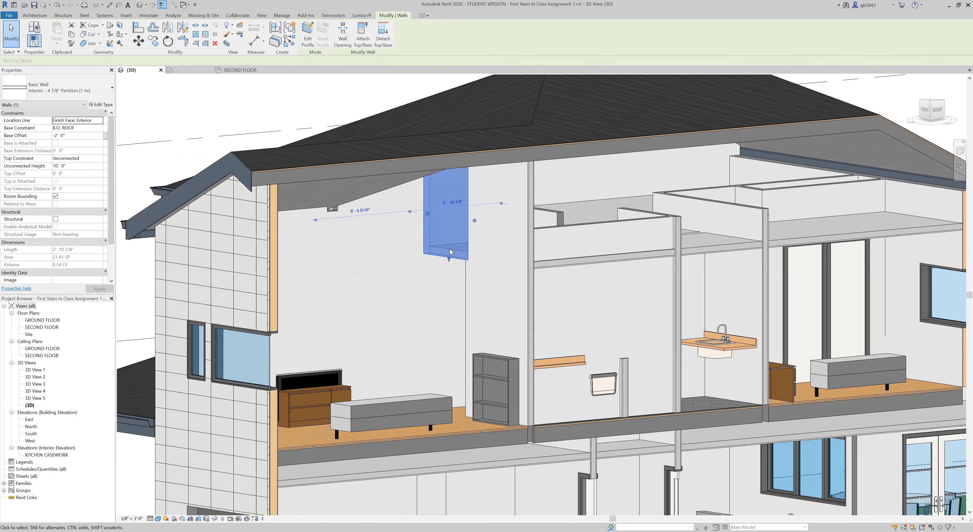
scroll(447, 248, up, 3)
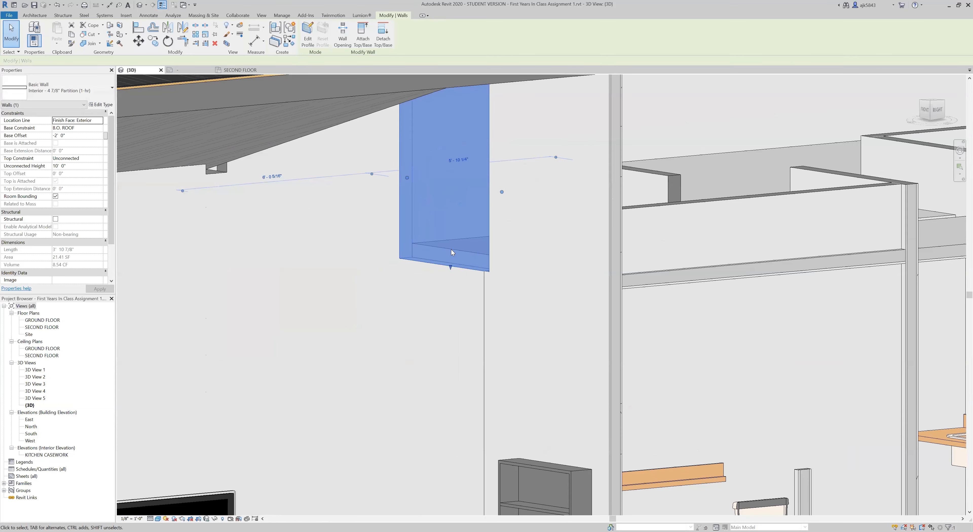
scroll(596, 284, down, 5)
key(Escape)
click(860, 262)
key(Escape)
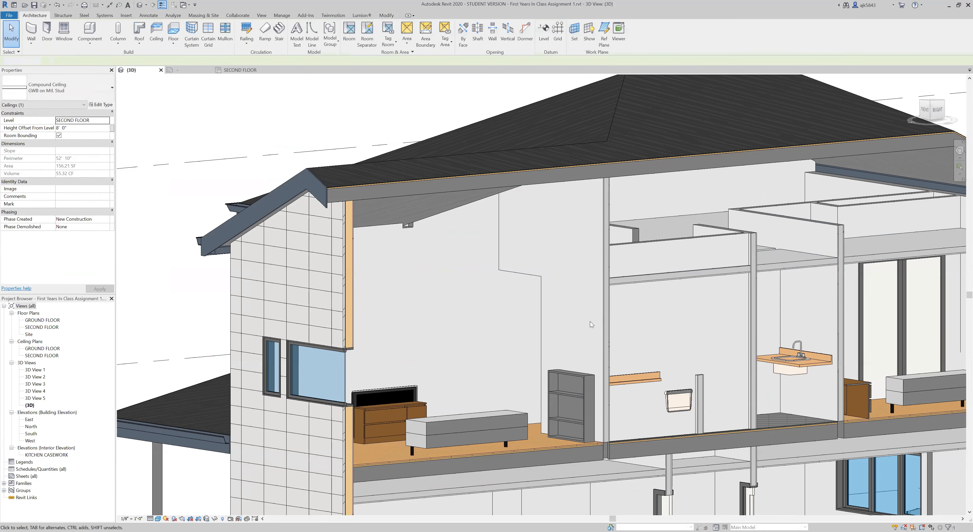
scroll(590, 322, down, 4)
shift+middle_drag(589, 321, 359, 269)
scroll(645, 456, down, 5)
shift+middle_drag(645, 456, 517, 374)
scroll(565, 382, up, 3)
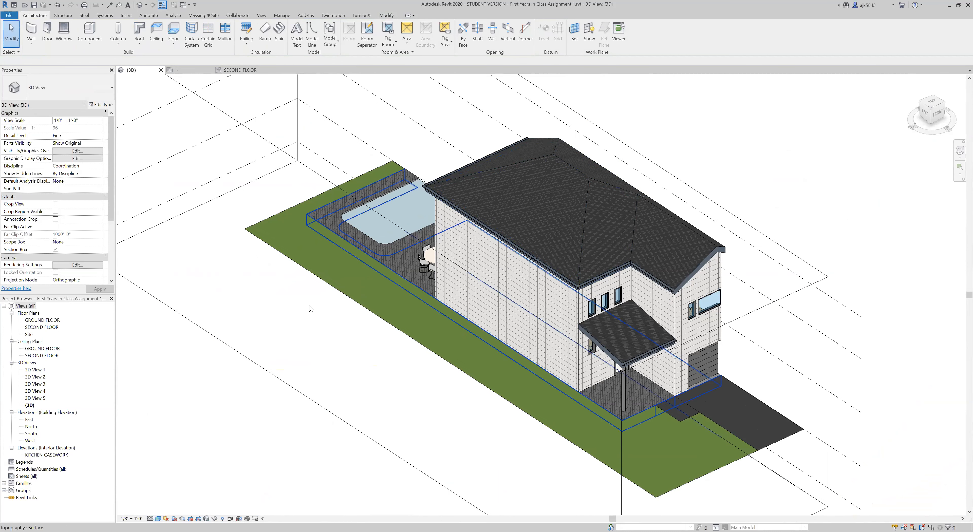
Step: Switch back to Project3 and open the GROUND FLOOR ceiling plan
click(183, 5)
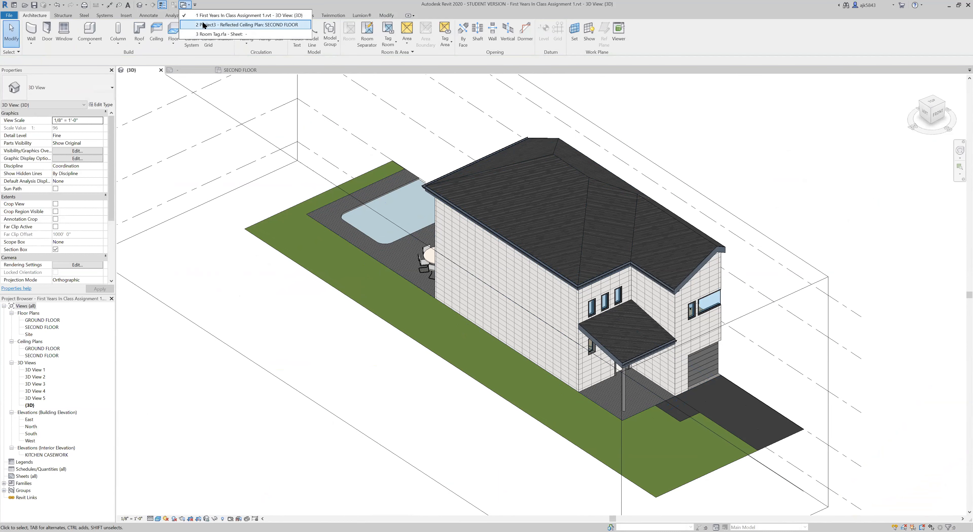
click(245, 26)
scroll(513, 387, down, 3)
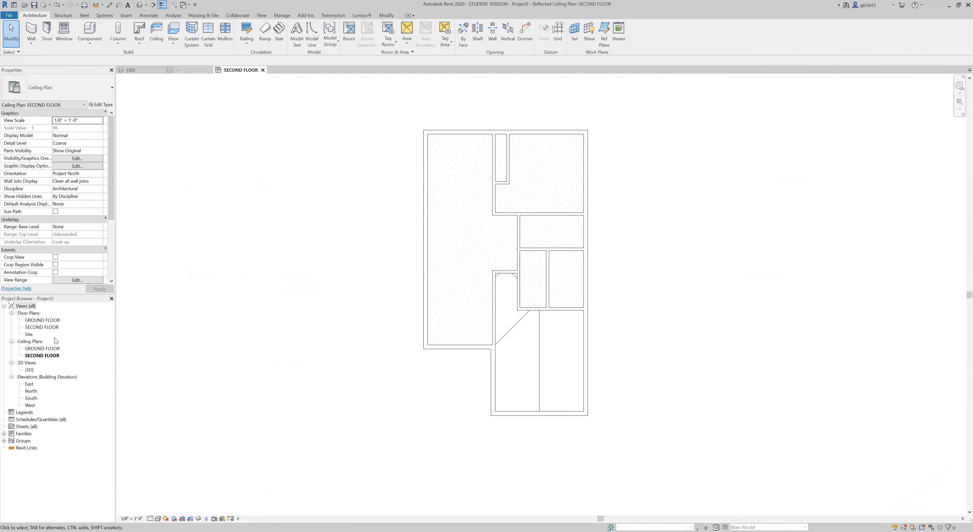
double_click(42, 348)
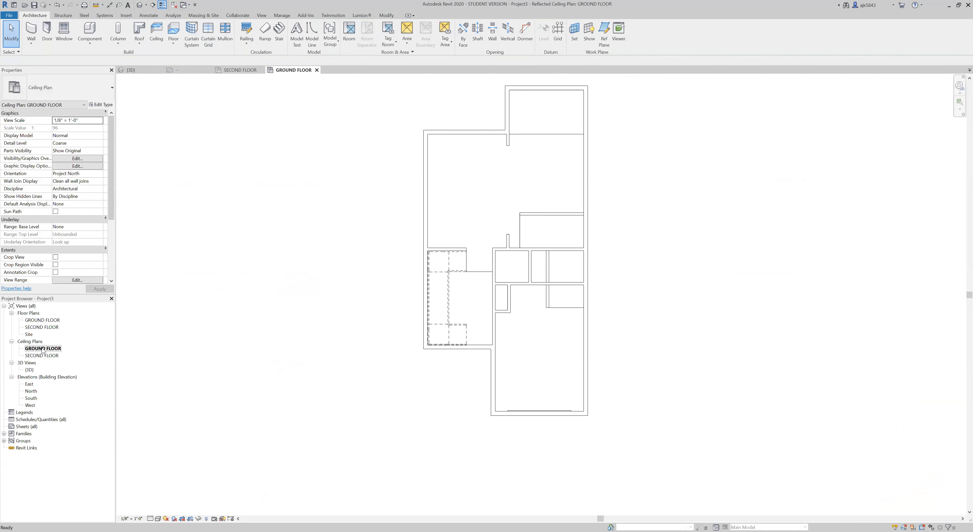
scroll(517, 226, up, 3)
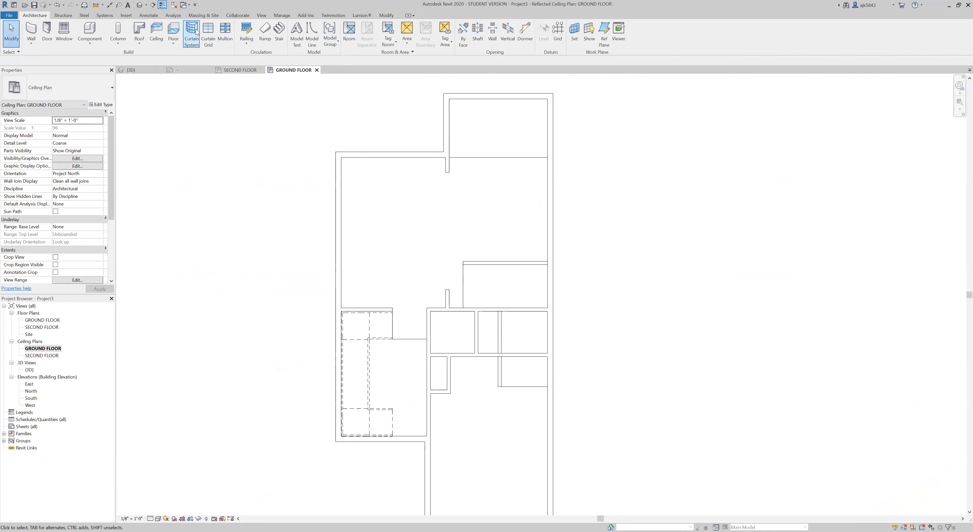
Step: Place automatic GWB on Mtl. Stud ceilings in the garage and the small enclosed rooms beside it at 8' 0" above GROUND FLOOR
click(156, 34)
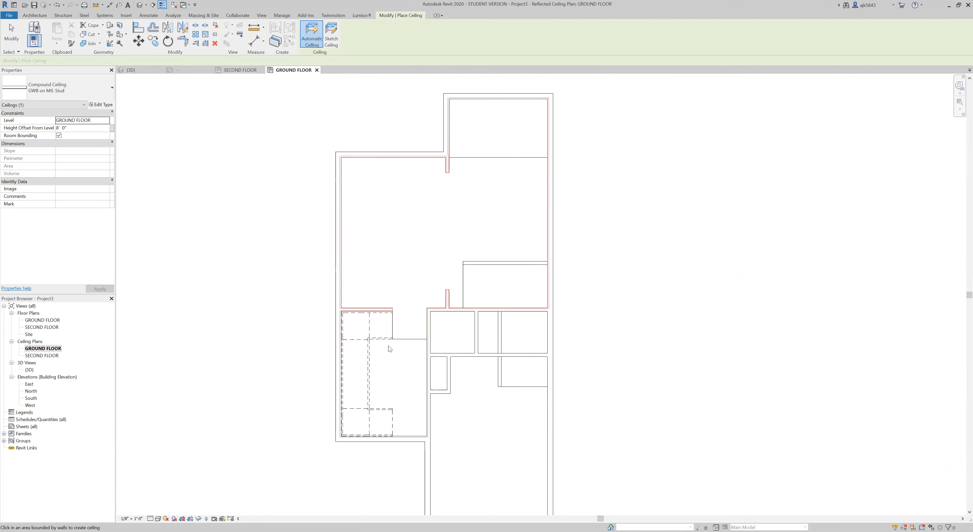
scroll(466, 215, down, 2)
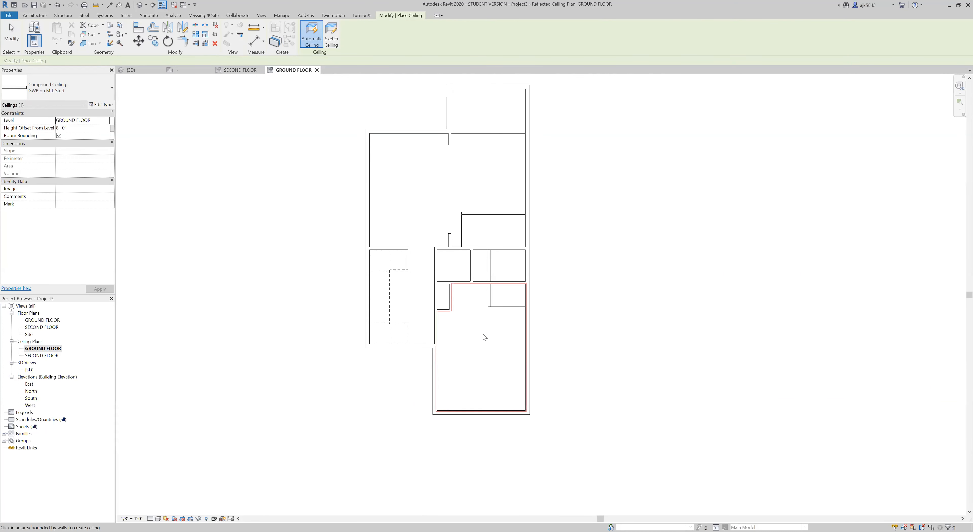
scroll(459, 273, up, 2)
click(445, 264)
click(525, 265)
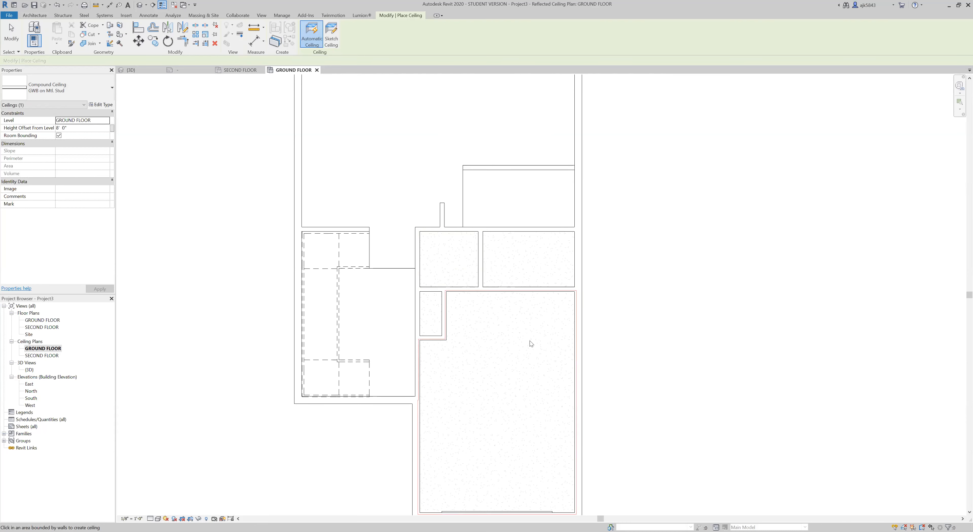
Step: Start a sketched ceiling for the open living area and draw its boundary along the upper walls' inner faces, following the short wall stub
scroll(528, 342, down, 2)
scroll(478, 219, up, 2)
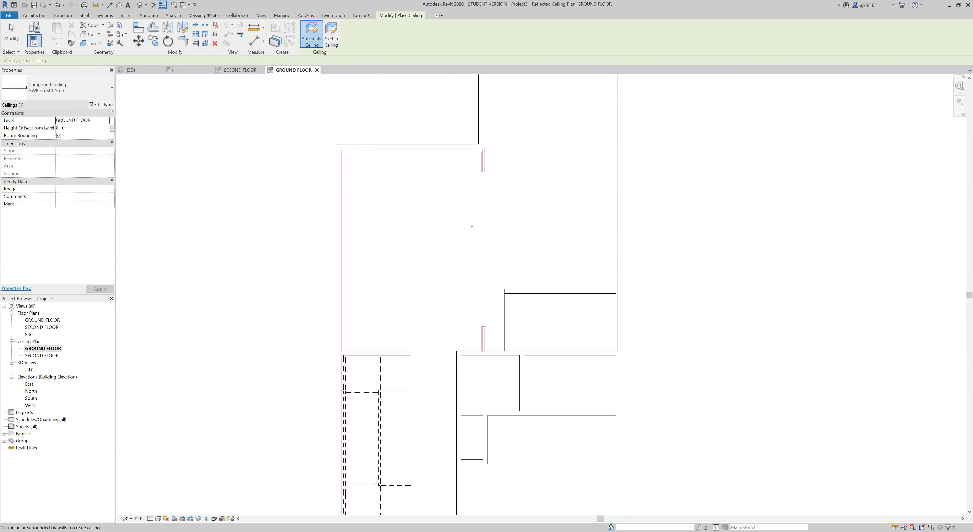
click(330, 37)
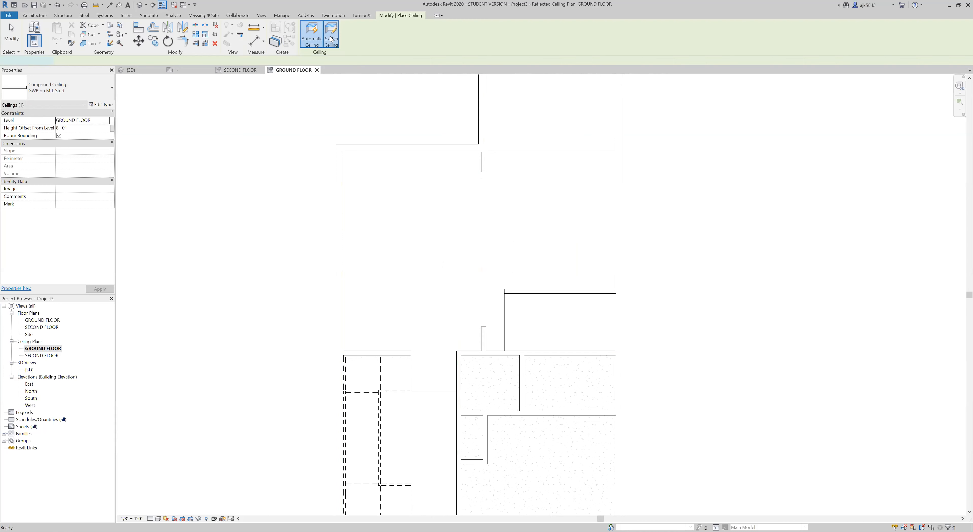
click(363, 30)
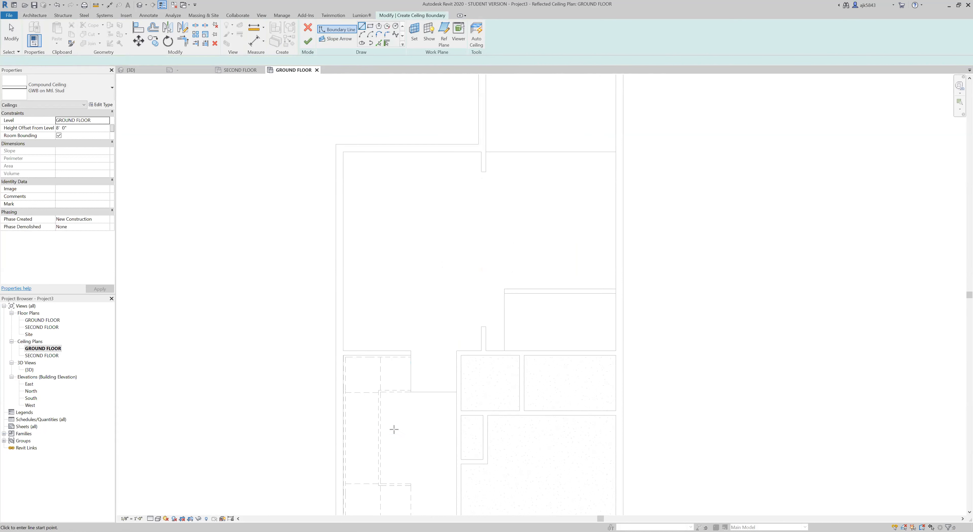
scroll(466, 354, down, 2)
scroll(487, 137, up, 4)
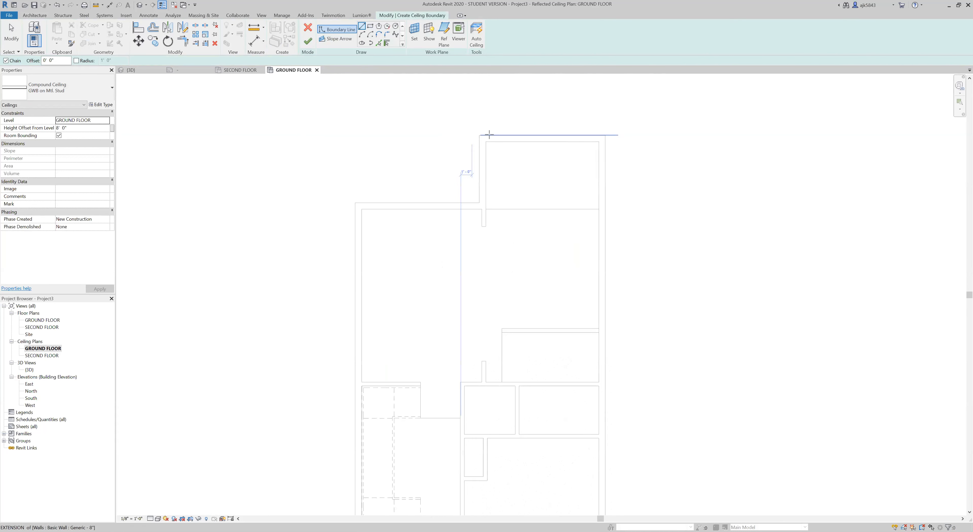
click(659, 145)
click(487, 145)
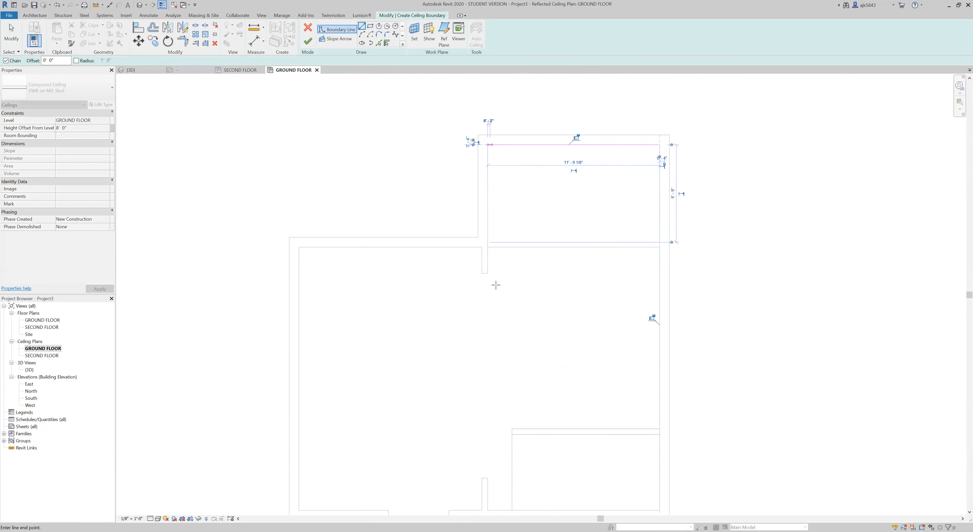
click(487, 273)
click(481, 273)
click(481, 247)
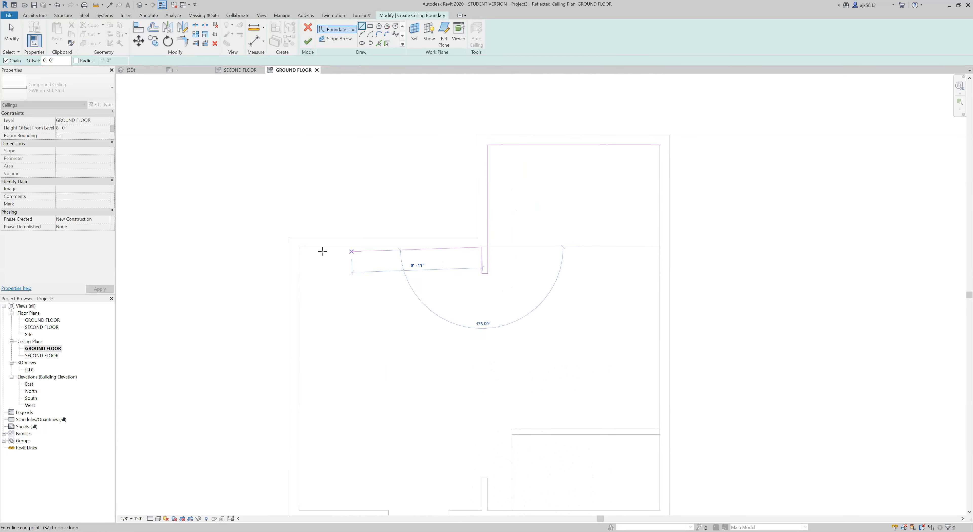
click(298, 247)
Step: Continue the ceiling boundary down the outer wall, along the stair wall and around the hallway recess at the stair opening's edge
scroll(319, 161, down, 2)
scroll(332, 337, up, 5)
click(260, 328)
click(396, 328)
scroll(417, 396, up, 3)
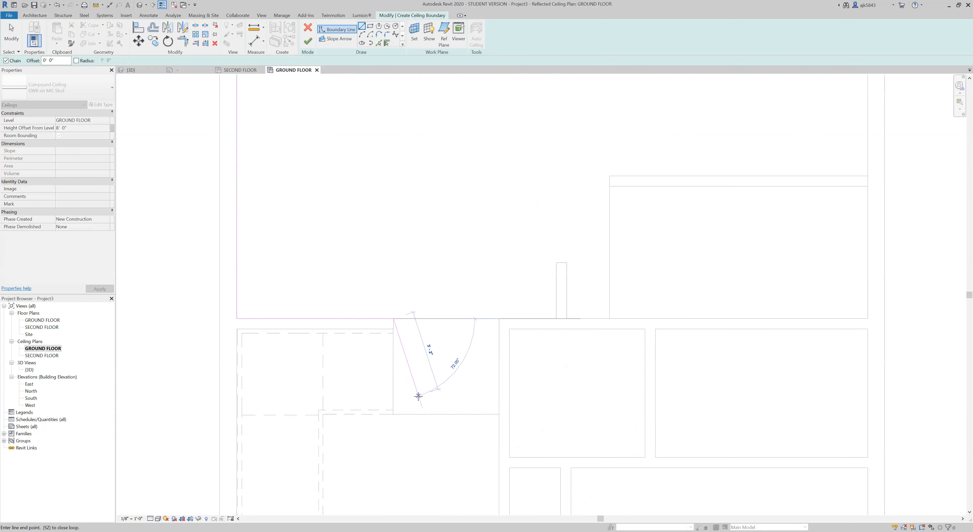
click(381, 423)
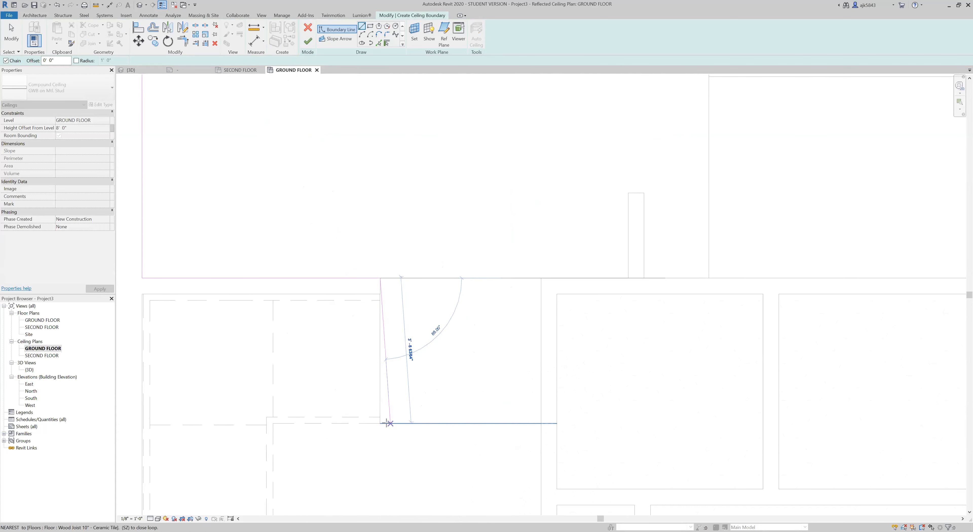
click(379, 423)
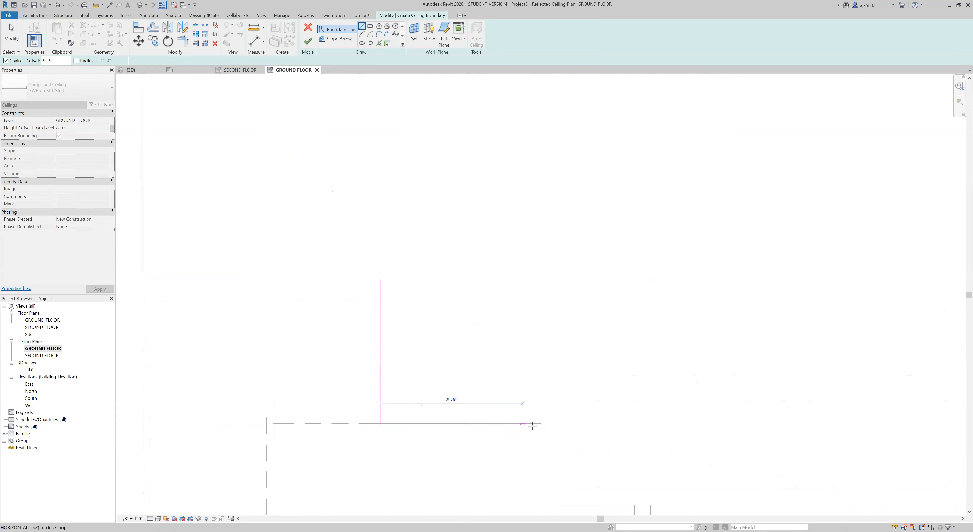
click(540, 423)
click(541, 278)
Step: Close the ceiling boundary along the remaining inner walls back to the upper room, finish the ceiling and deselect it
scroll(494, 314, down, 3)
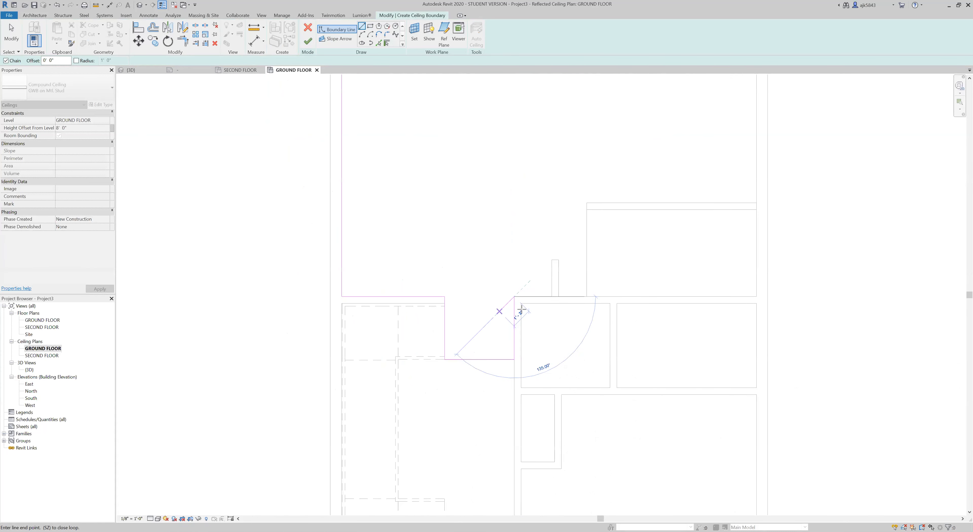
click(755, 296)
scroll(699, 426, down, 2)
scroll(744, 96, up, 1)
scroll(744, 96, up, 1)
click(728, 118)
click(578, 118)
scroll(611, 216, down, 1)
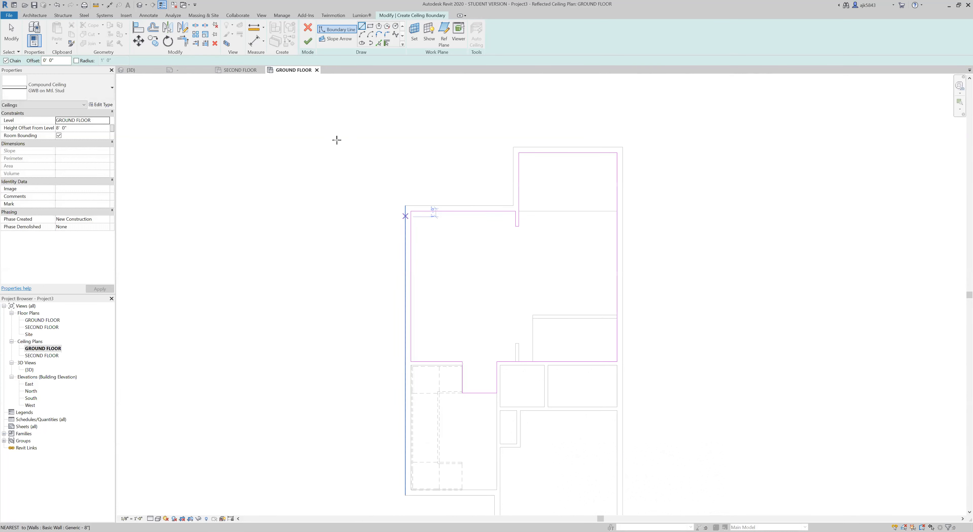
click(308, 41)
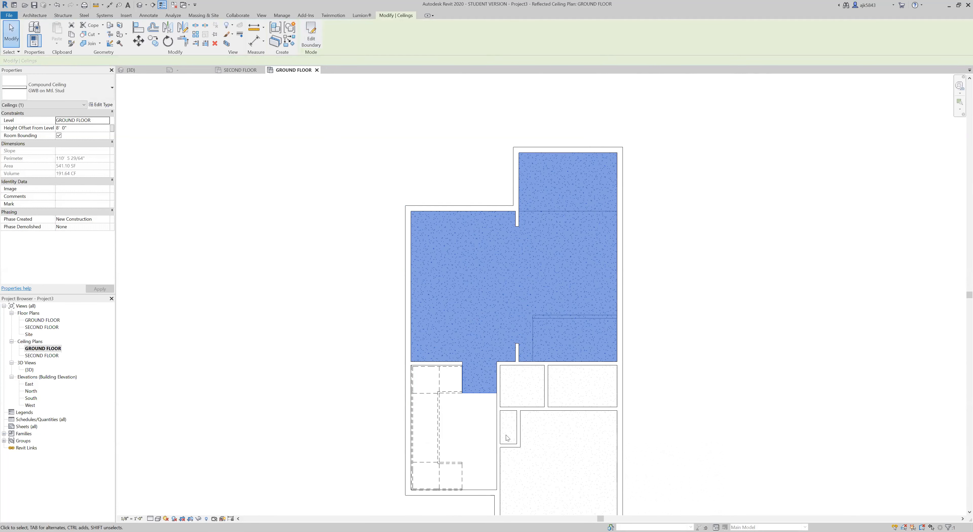
click(241, 379)
Step: Open Project3's 3D view, enable the section box and pull its side inward to cut through the house at the stair
click(29, 370)
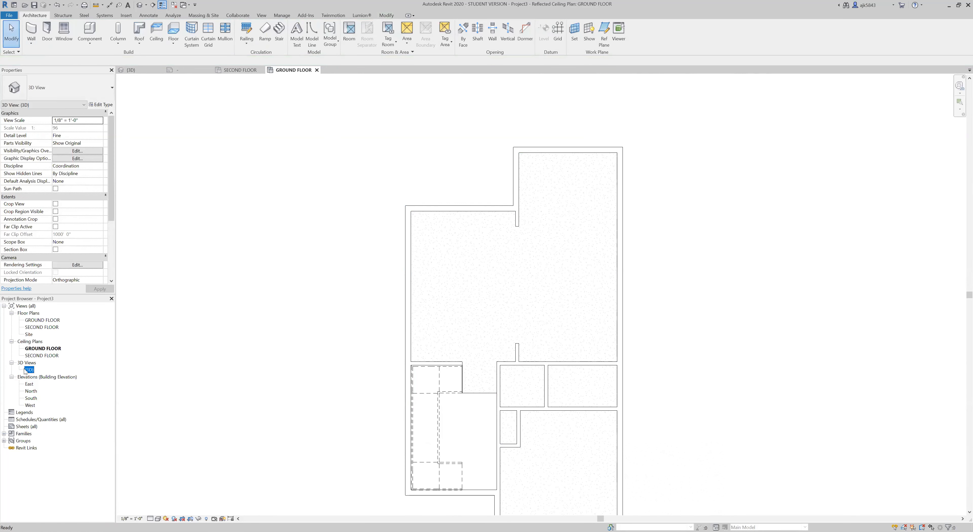
double_click(30, 370)
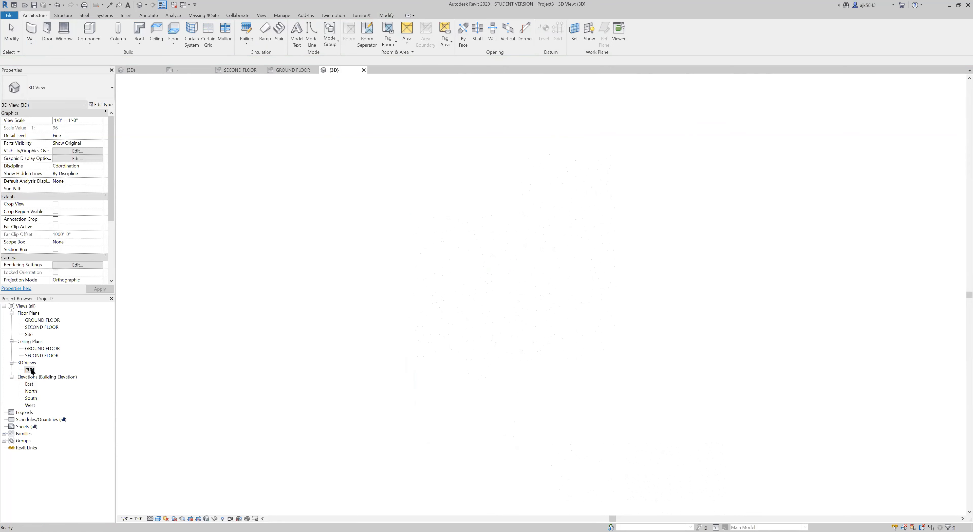
click(55, 249)
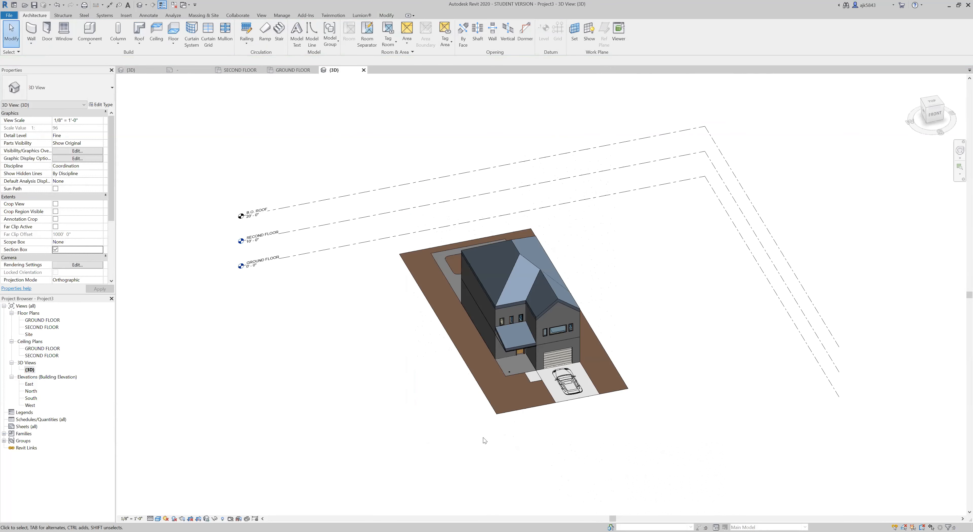
click(753, 348)
drag(284, 349, 446, 353)
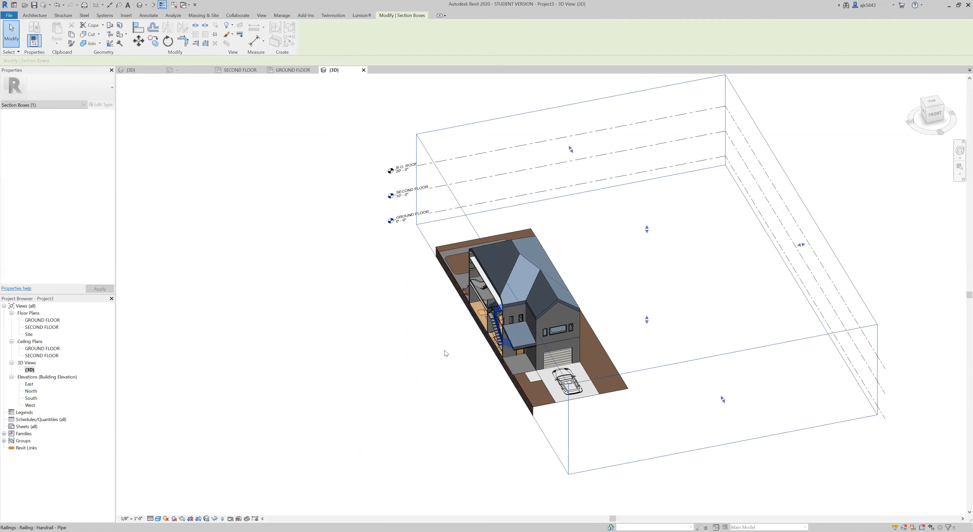
shift+middle_drag(476, 365, 554, 333)
scroll(554, 333, up, 3)
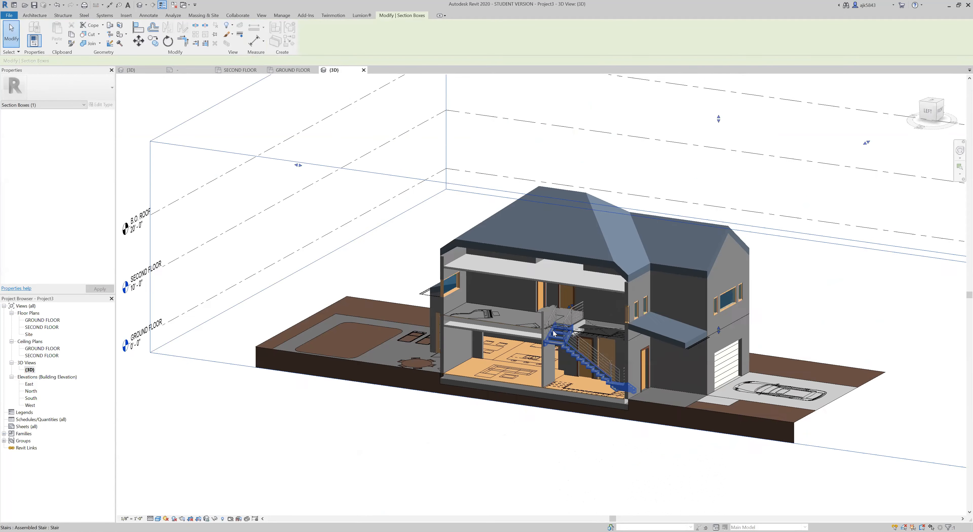
Step: Examine the ceilings in the sectioned 3D view, especially the ground floor ceiling's edge around the stair opening
scroll(554, 333, up, 5)
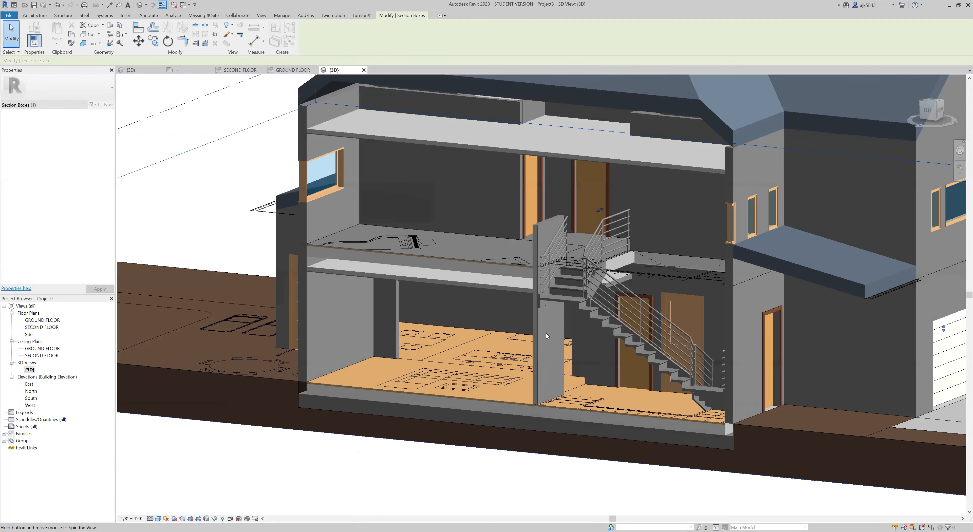
scroll(553, 230, up, 3)
scroll(705, 232, up, 4)
click(706, 233)
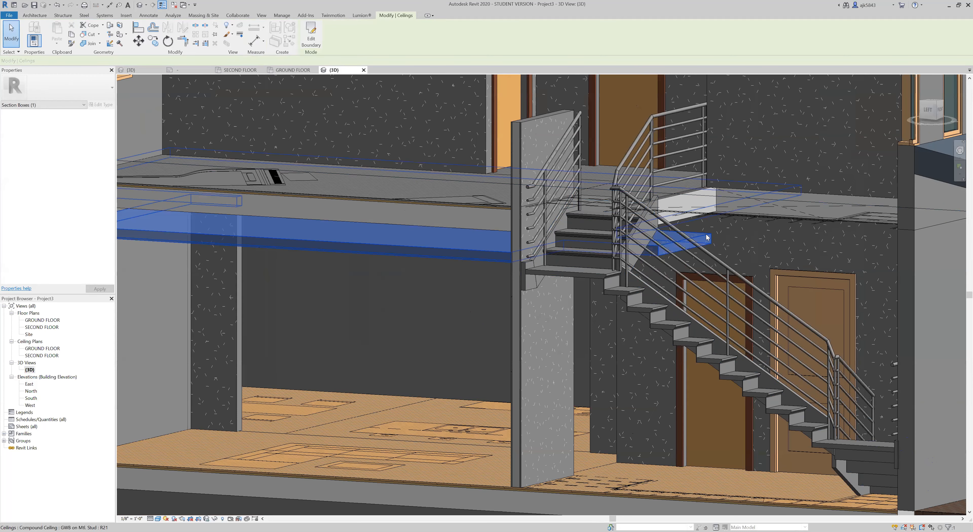
key(Escape)
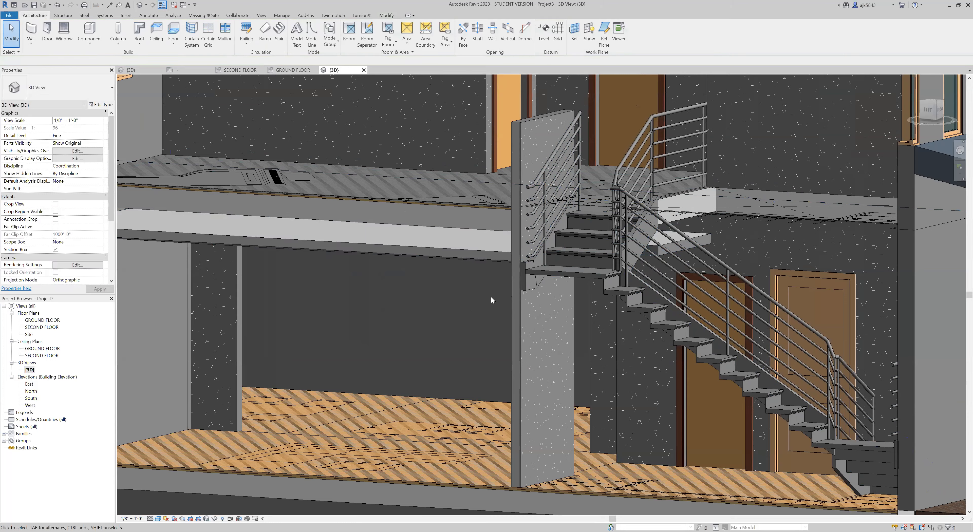
scroll(491, 297, down, 4)
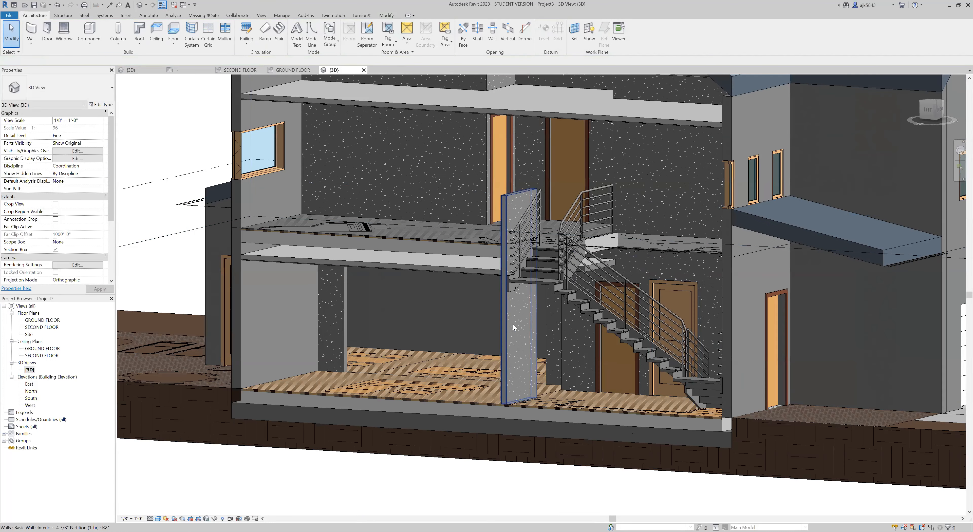
scroll(514, 328, down, 4)
scroll(582, 289, up, 5)
scroll(583, 289, up, 6)
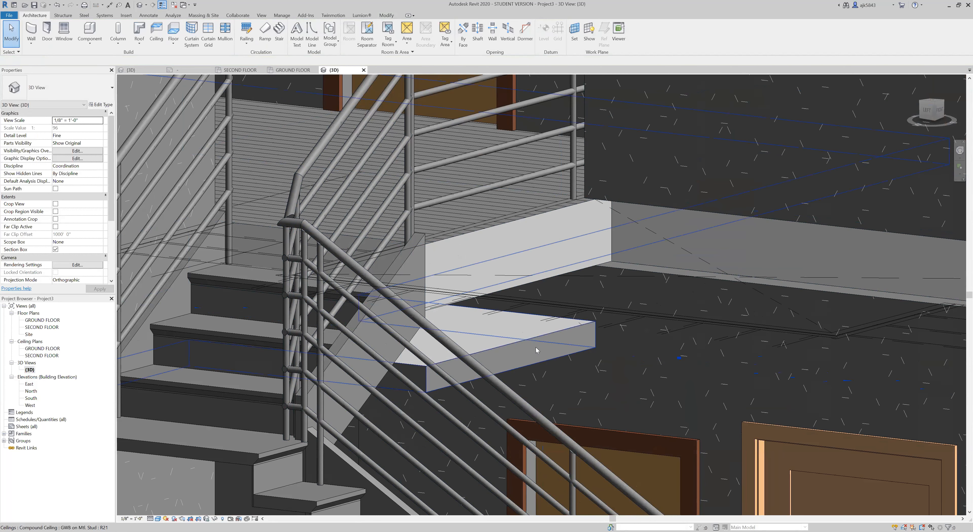
scroll(530, 318, down, 3)
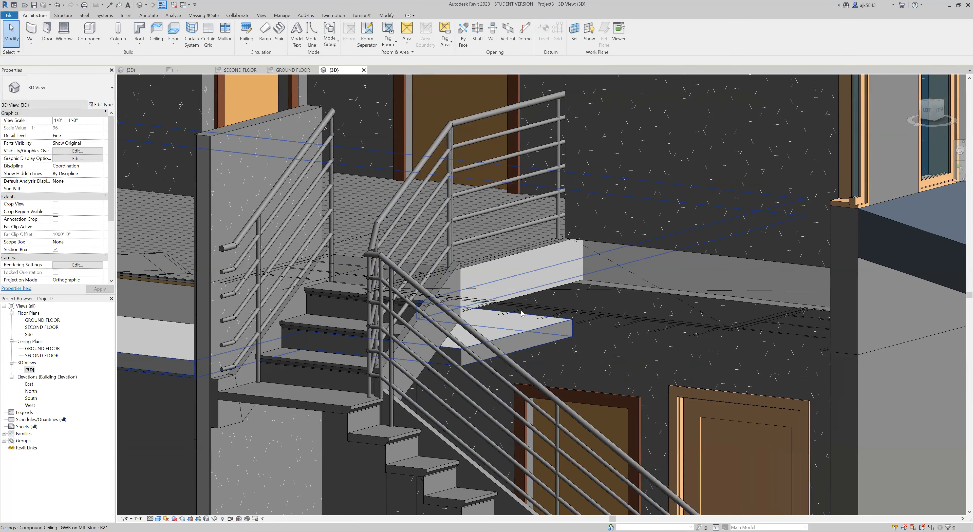
scroll(566, 311, down, 5)
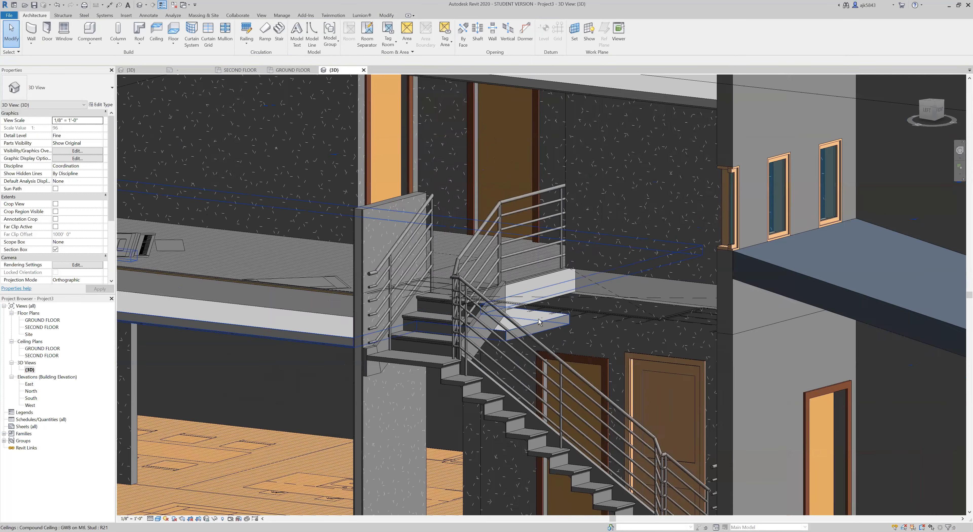
scroll(538, 318, down, 6)
scroll(339, 334, down, 2)
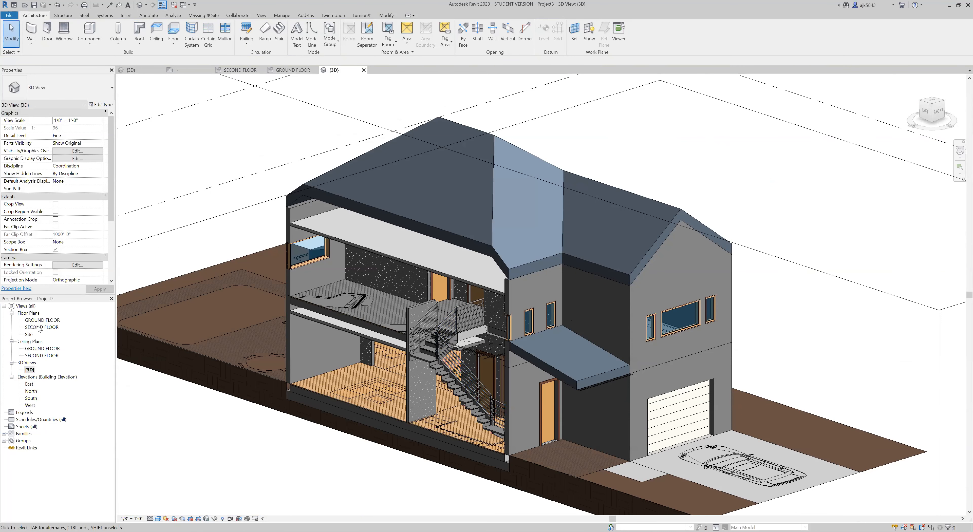
Step: Open the SECOND FLOOR floor plan and start placing a component
double_click(42, 327)
scroll(542, 316, up, 7)
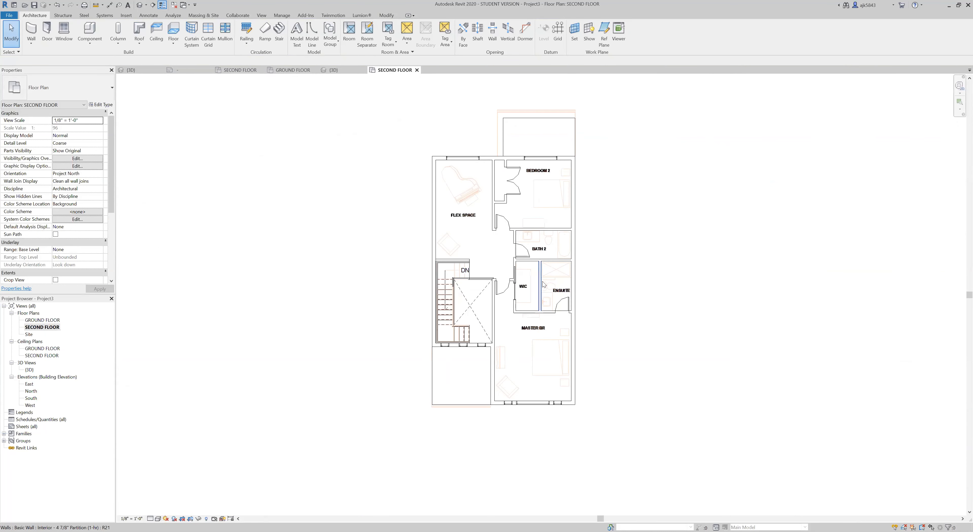
scroll(537, 235, down, 2)
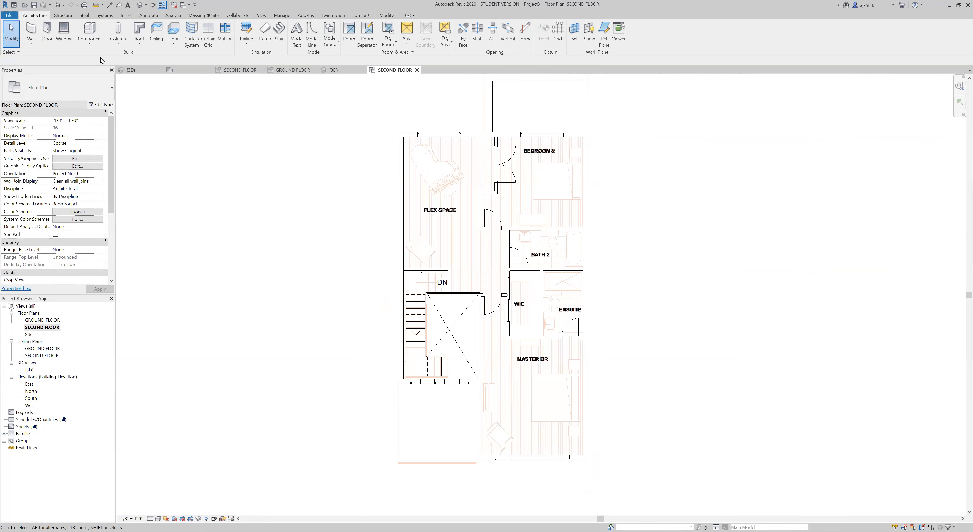
click(94, 46)
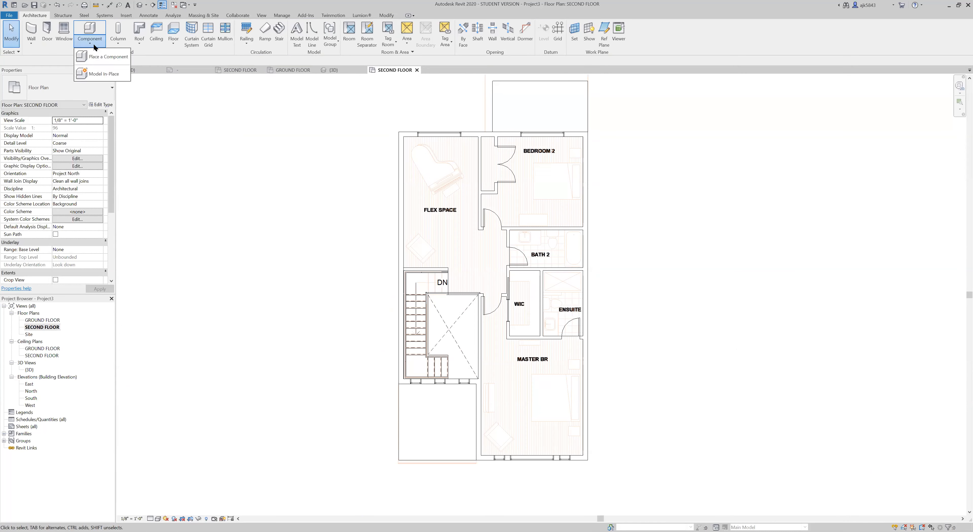
click(102, 57)
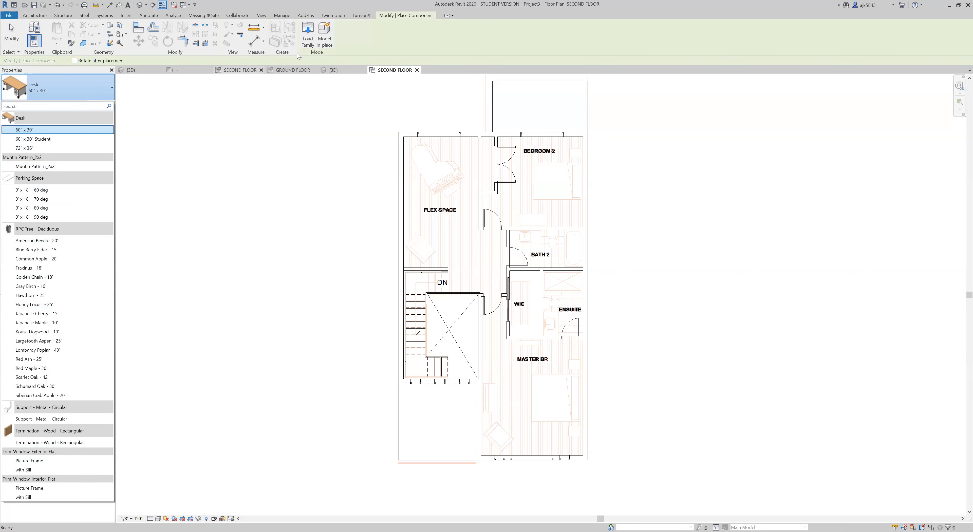
Step: Load the Bed-Standard.rfa family from the Beds folder of the US Imperial library's Furniture folder
click(308, 38)
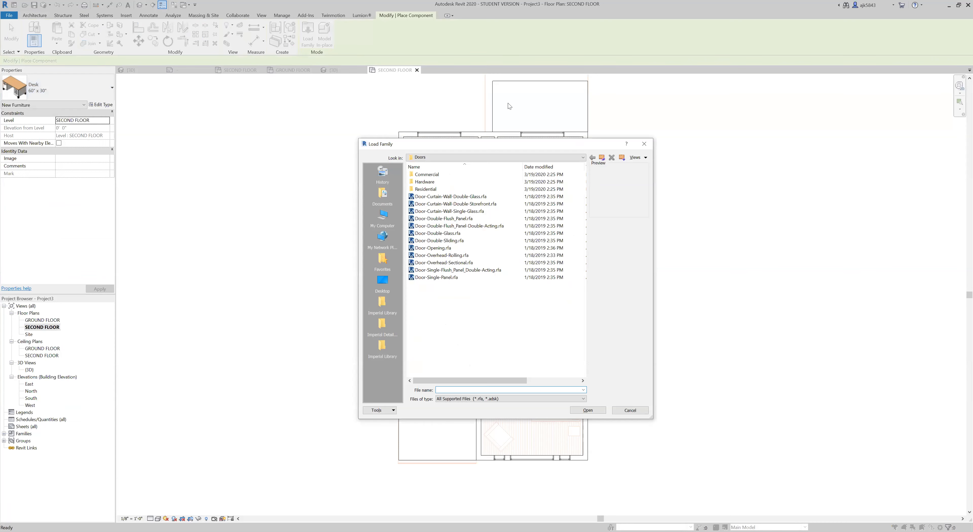
click(602, 158)
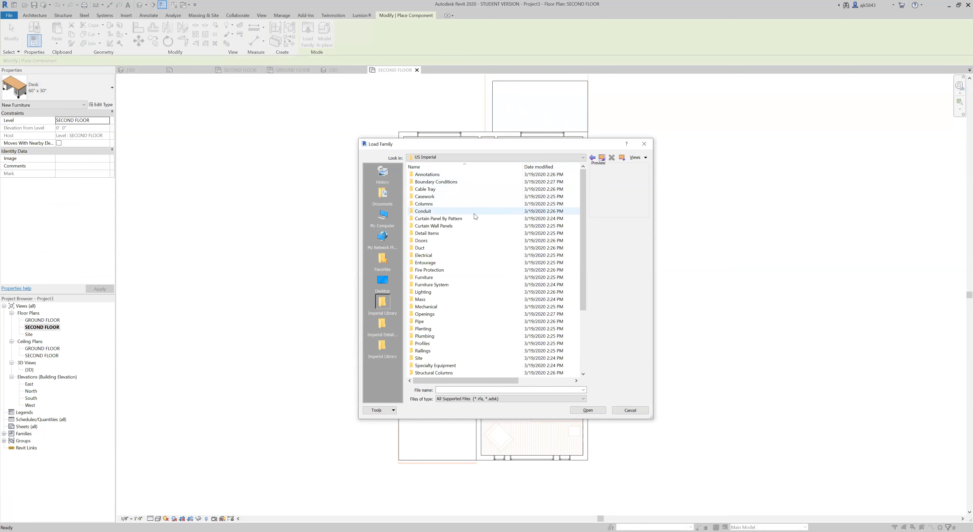
scroll(468, 218, down, 2)
double_click(424, 233)
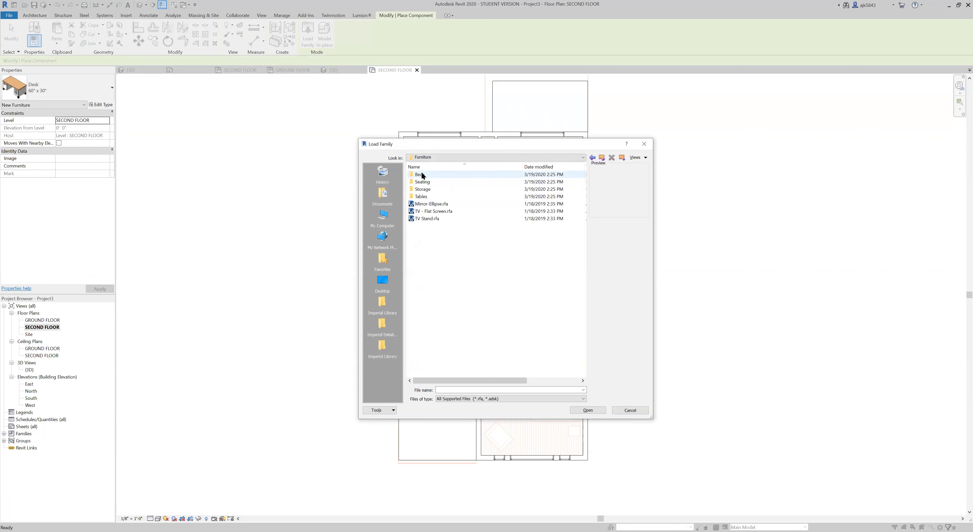
double_click(420, 174)
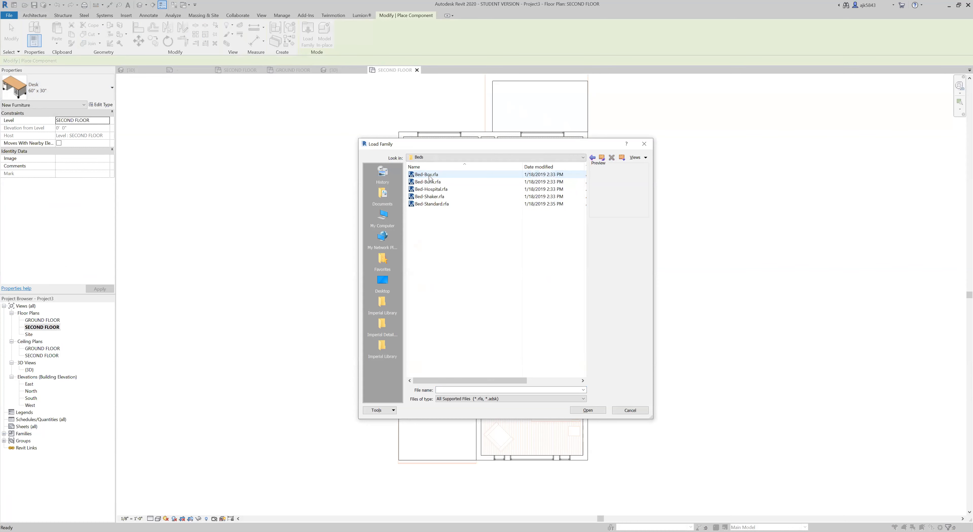
click(441, 204)
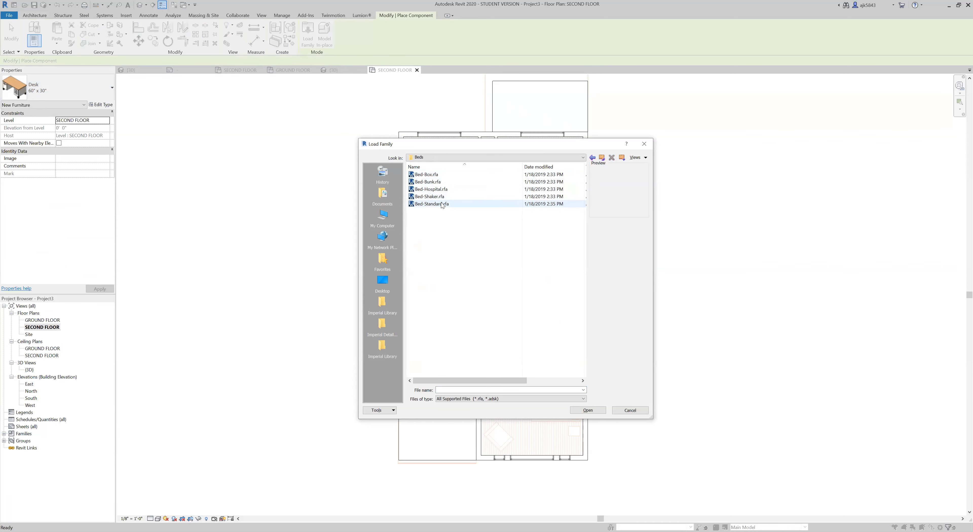
click(588, 411)
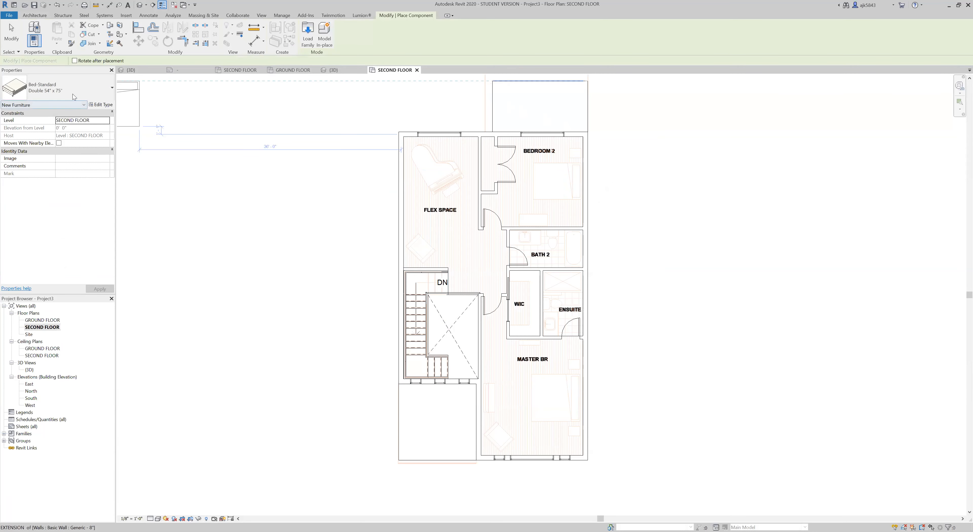
Step: Place a King 78" x 80" standard bed in the master bedroom, rotated so its headboard faces the outer wall as in the underlay
click(73, 93)
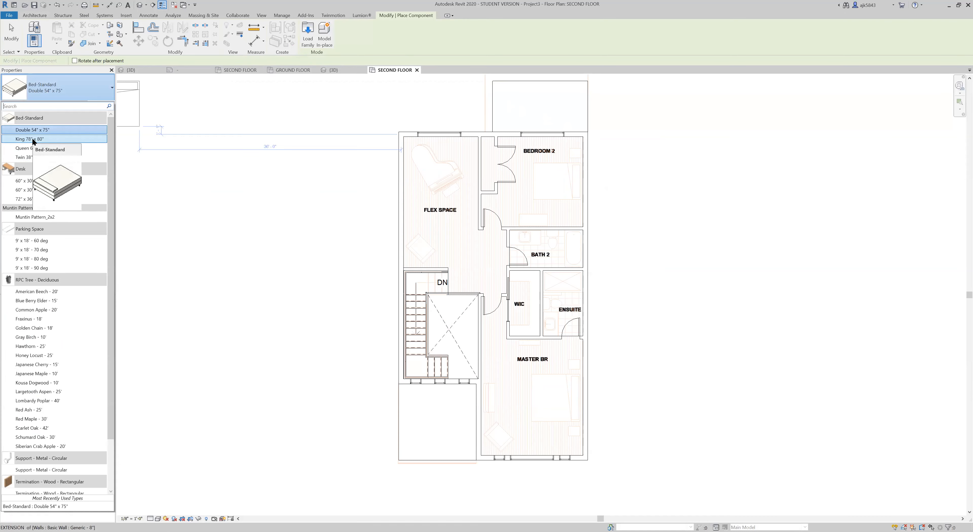
click(57, 138)
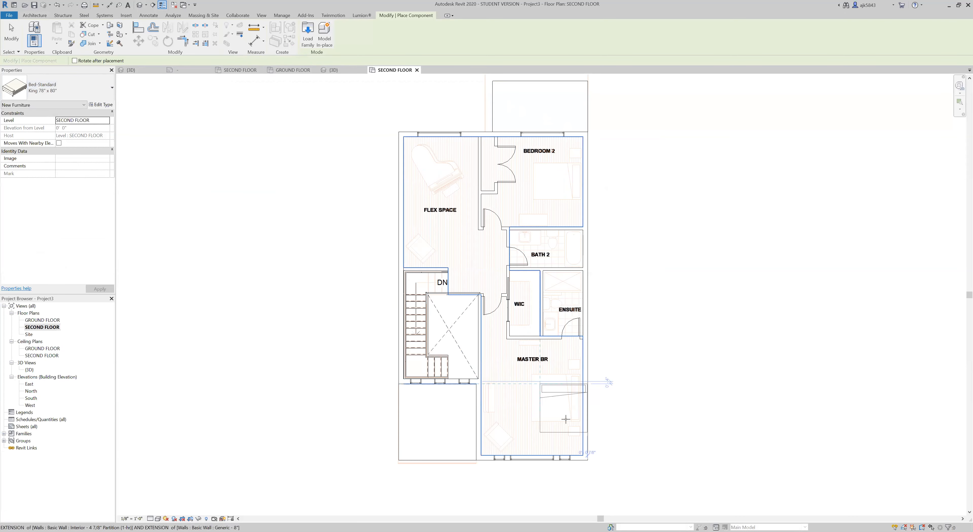
scroll(540, 388, up, 5)
key(space)
key(space)
key(space)
key(space)
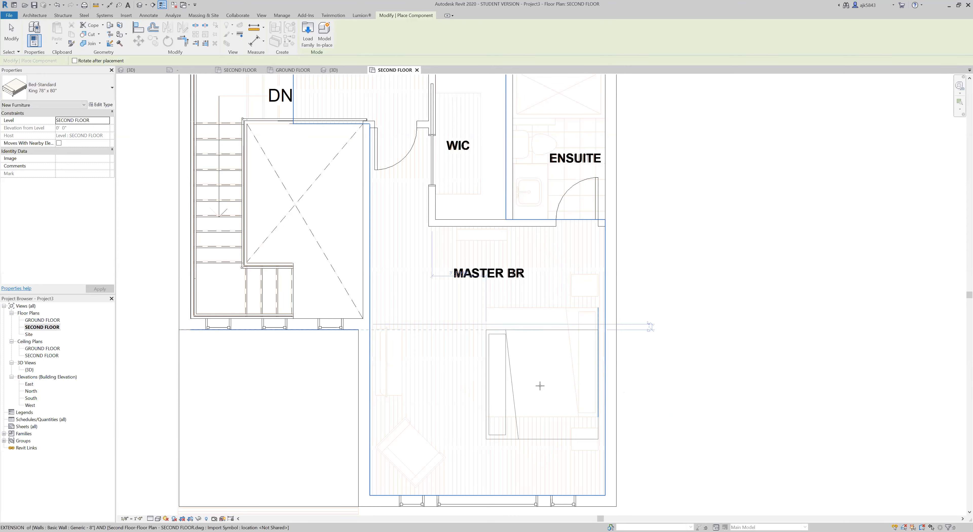
key(space)
key(space)
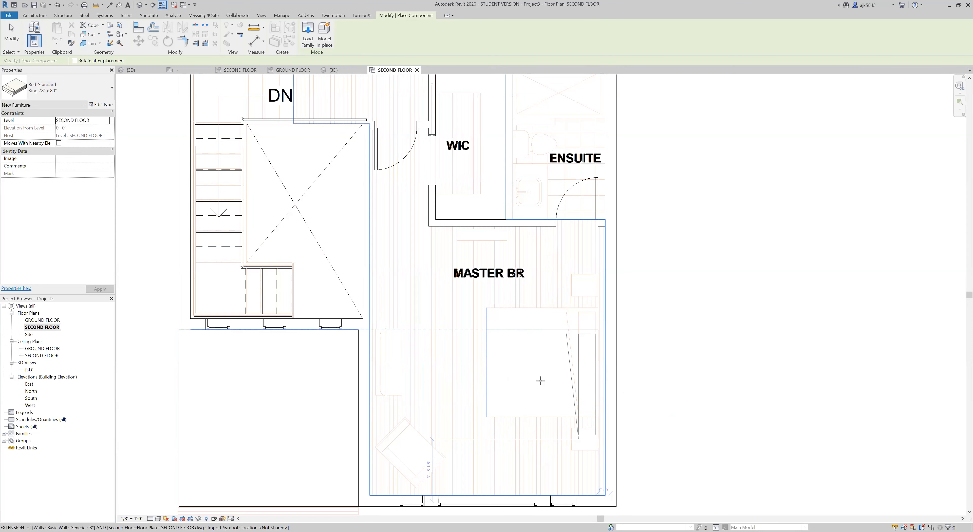
click(540, 362)
key(Escape)
key(Escape)
scroll(510, 286, down, 2)
scroll(510, 374, up, 3)
click(510, 347)
key(Escape)
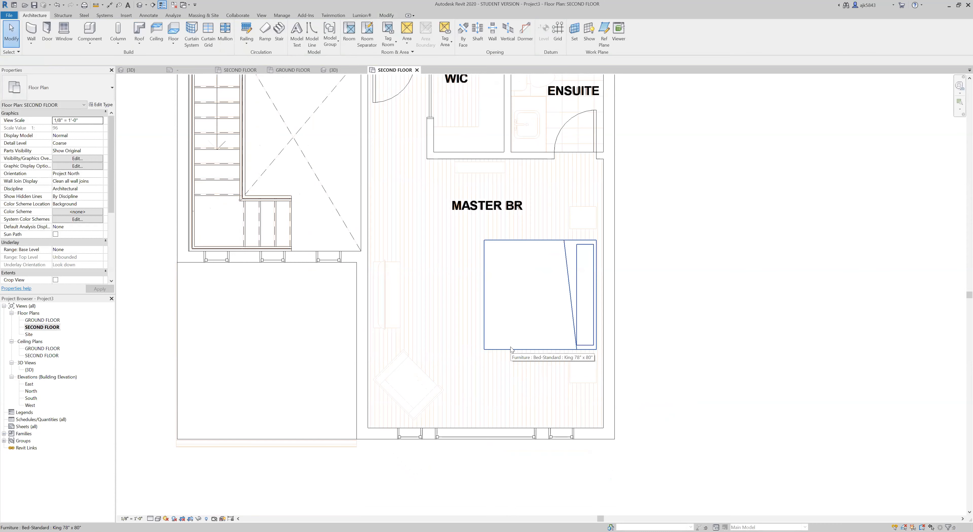
Step: Place a Queen 60" x 79" standard bed over the underlay's bed in Bedroom 2, rotated with its headboard toward the outer wall
click(90, 43)
click(99, 58)
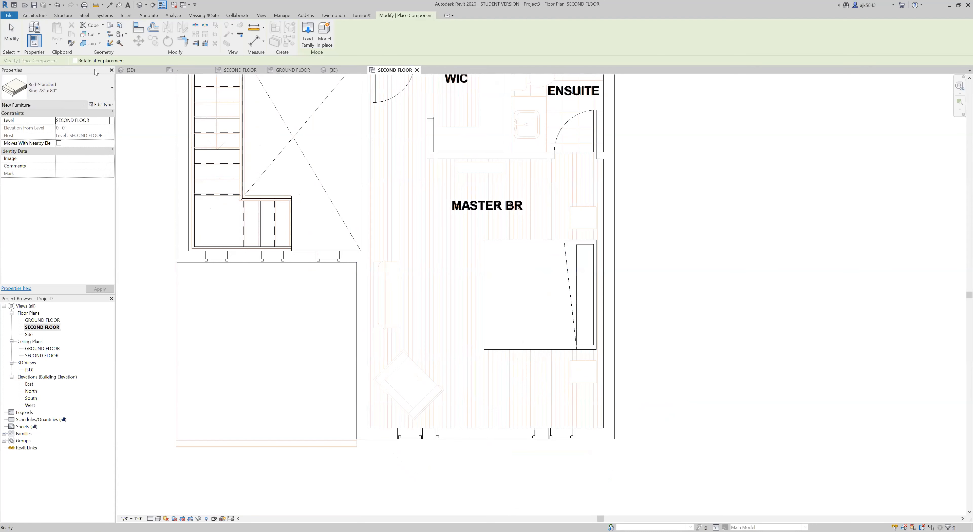
click(90, 84)
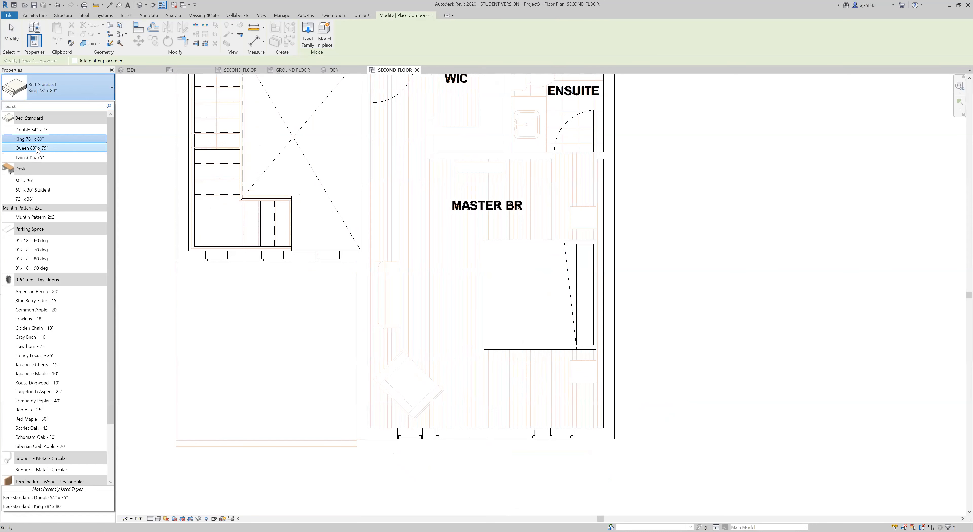
click(37, 149)
scroll(464, 330, down, 3)
scroll(501, 285, up, 6)
key(space)
key(space)
key(space)
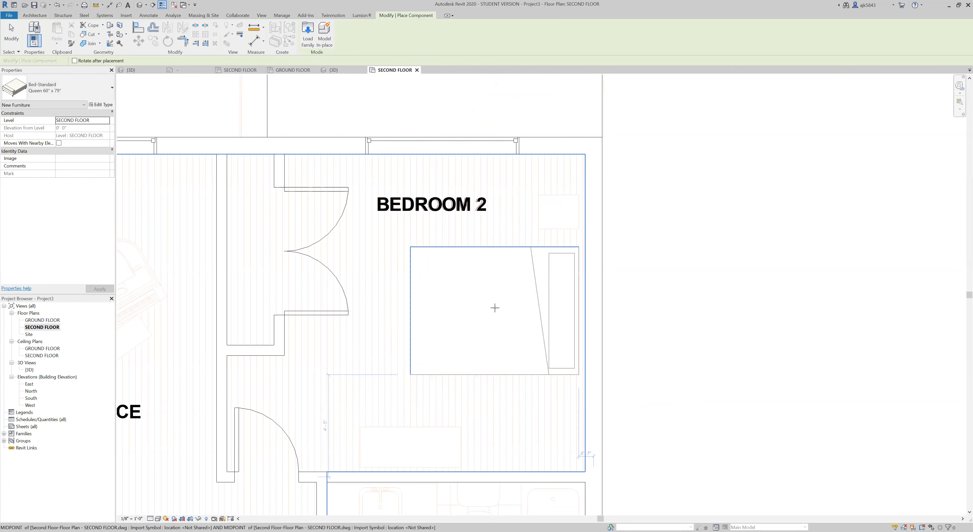
click(495, 309)
key(Escape)
key(Escape)
scroll(504, 204, down, 4)
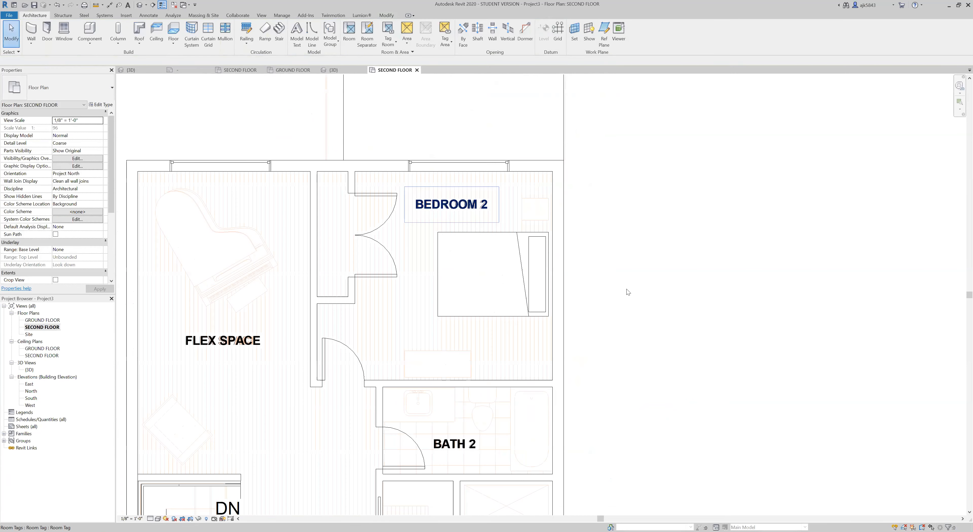
Step: Start placing a component for Bath 2 and browse to the Fixtures folder under Plumbing, Architectural in the US Imperial family library
scroll(503, 193, down, 3)
scroll(442, 280, up, 1)
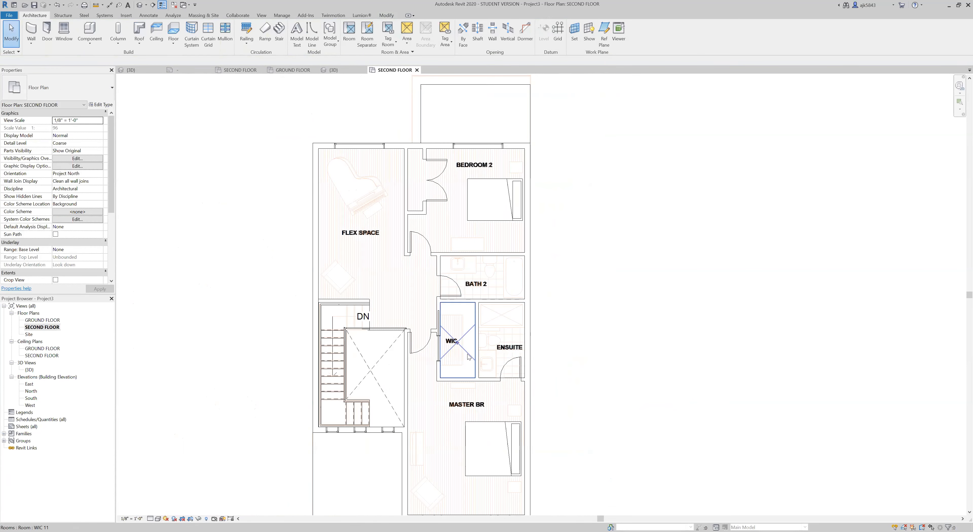
scroll(467, 272, down, 2)
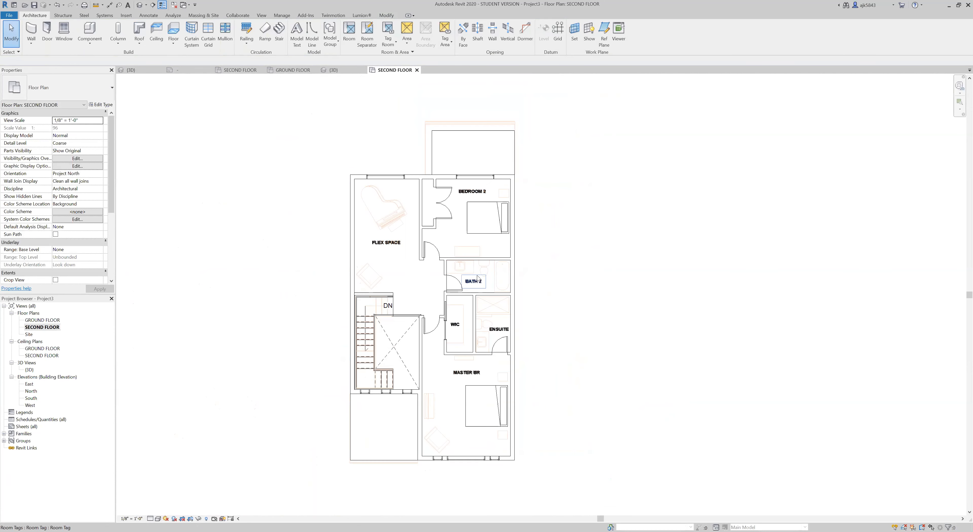
scroll(454, 468, up, 1)
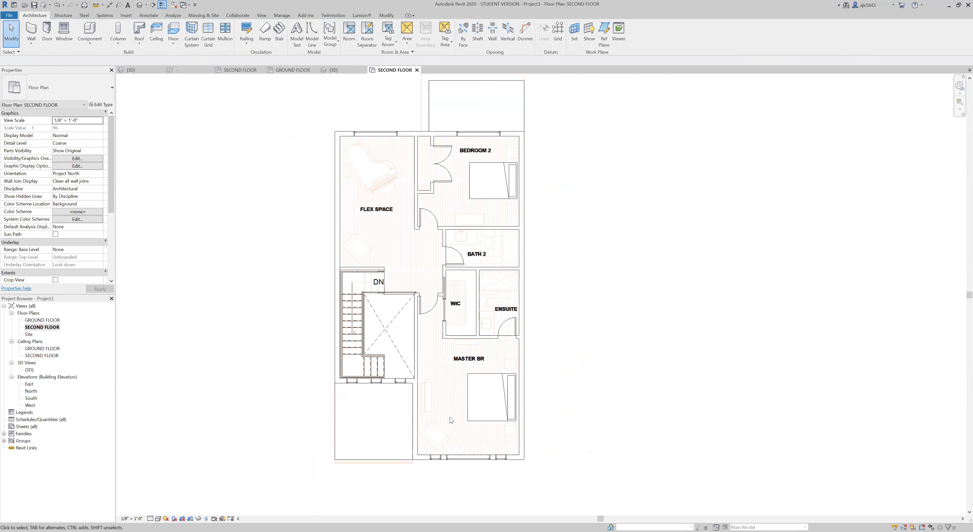
scroll(450, 420, up, 2)
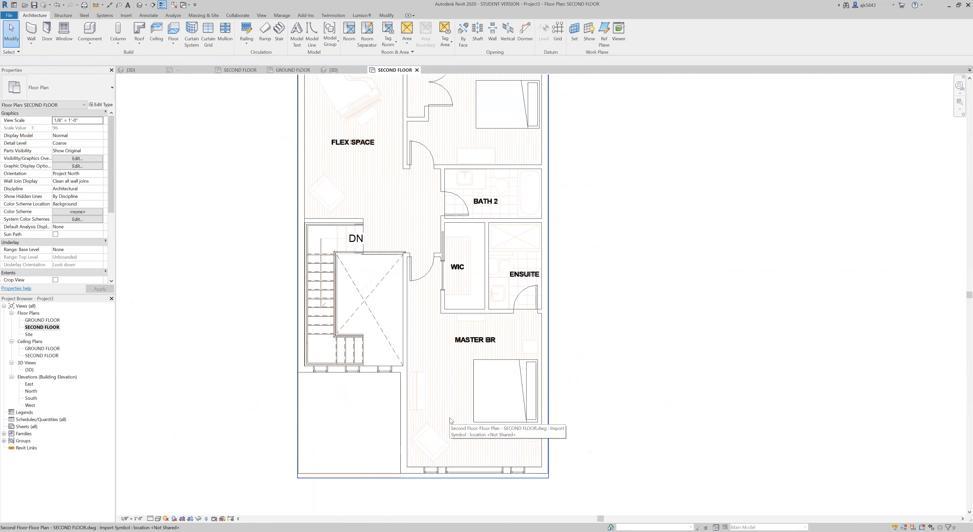
scroll(500, 170, up, 8)
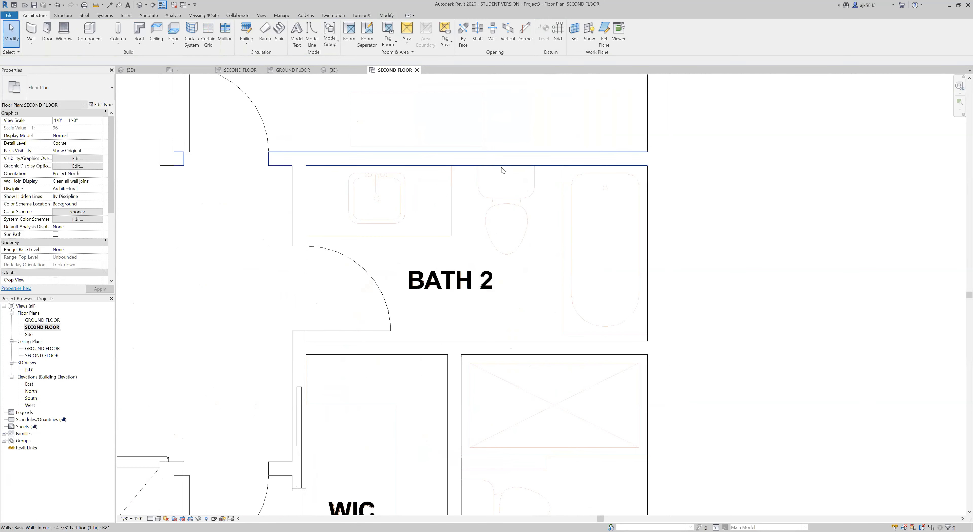
scroll(501, 159, up, 1)
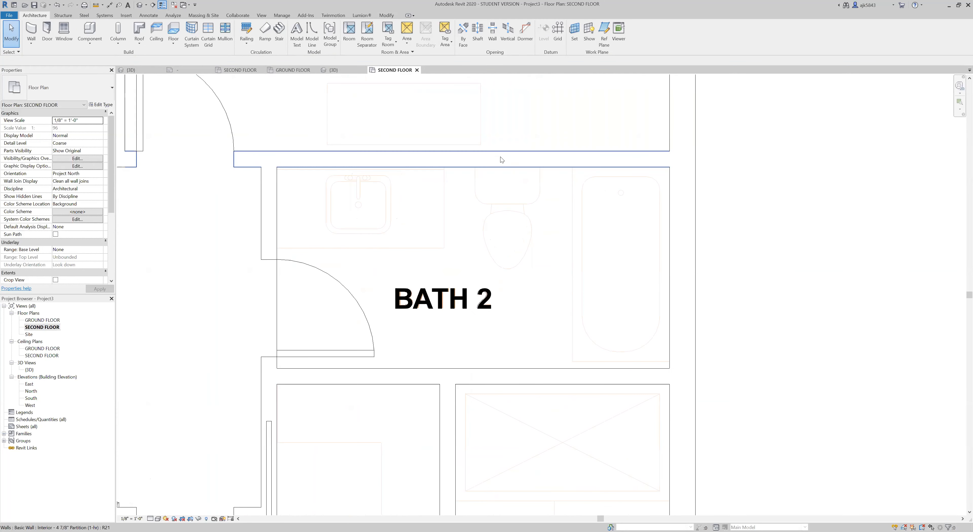
scroll(501, 159, up, 1)
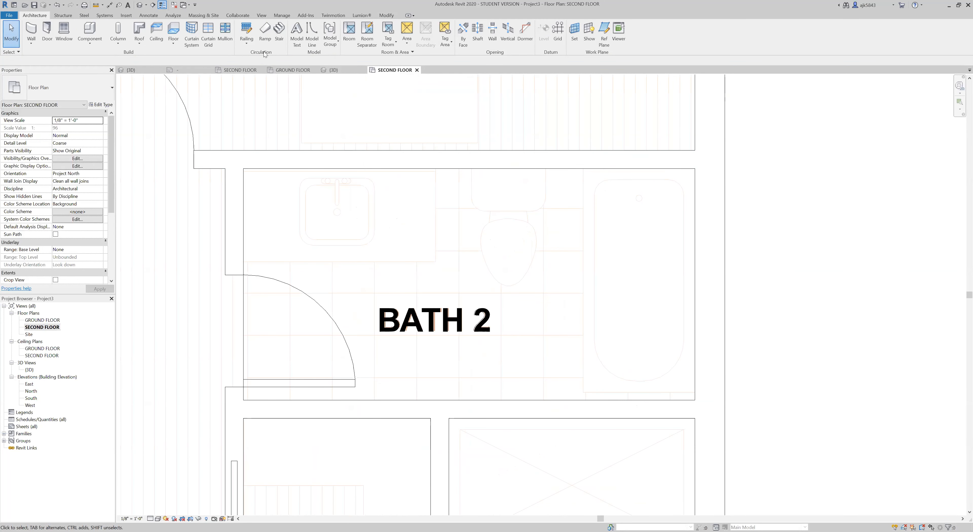
click(88, 36)
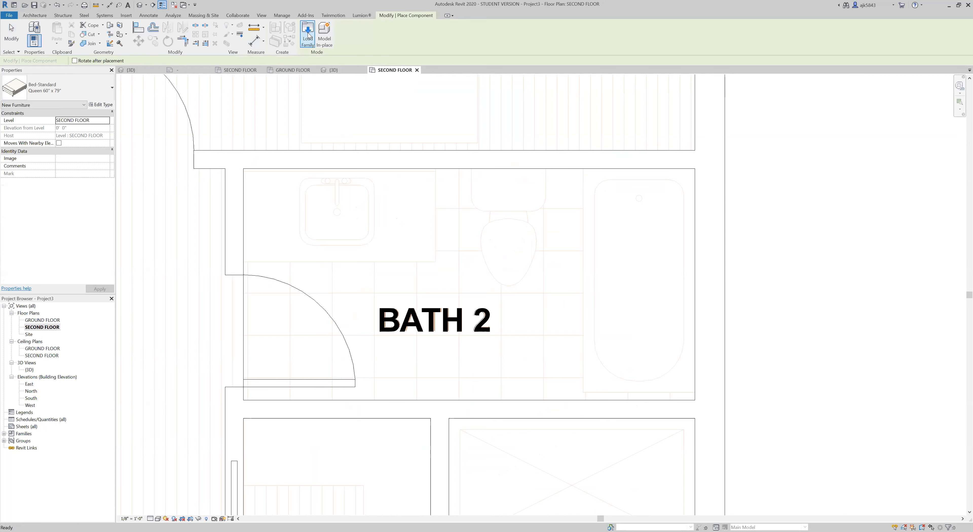
click(307, 35)
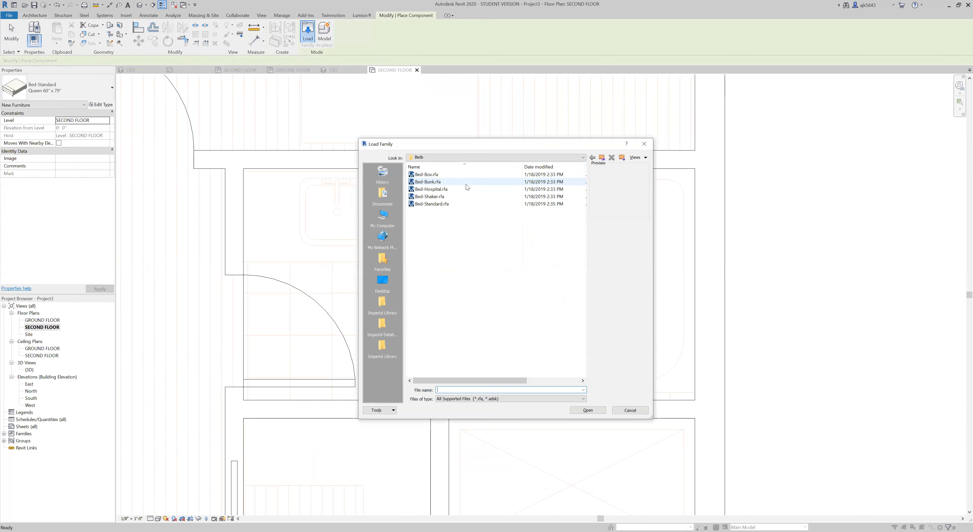
click(602, 157)
click(601, 158)
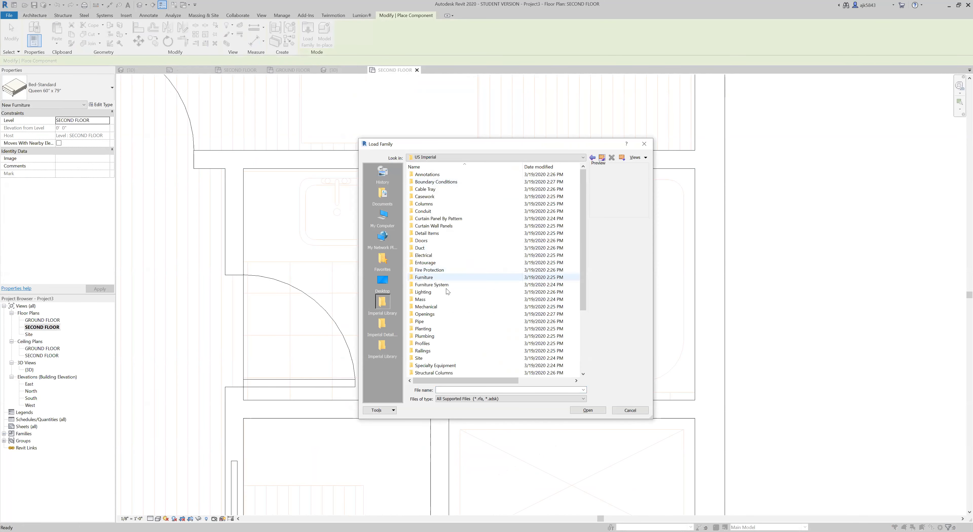
double_click(430, 336)
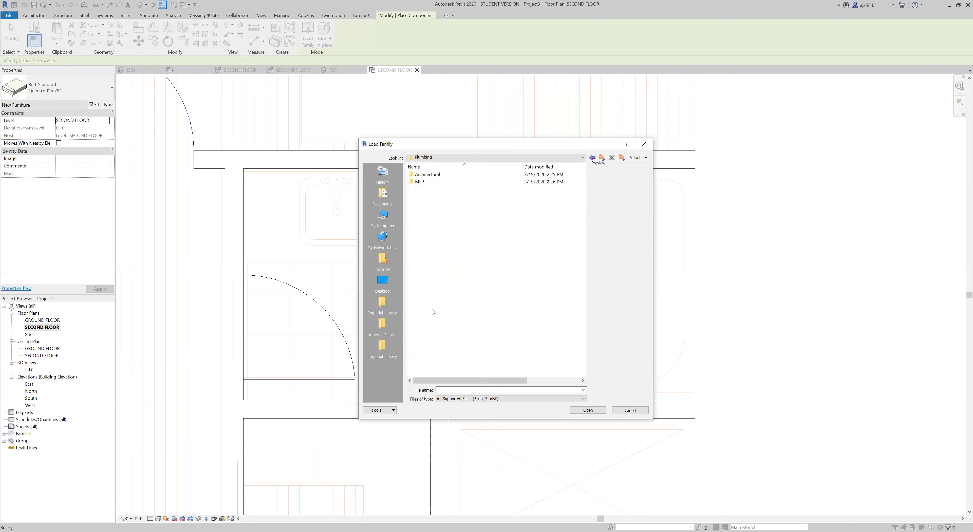
double_click(431, 175)
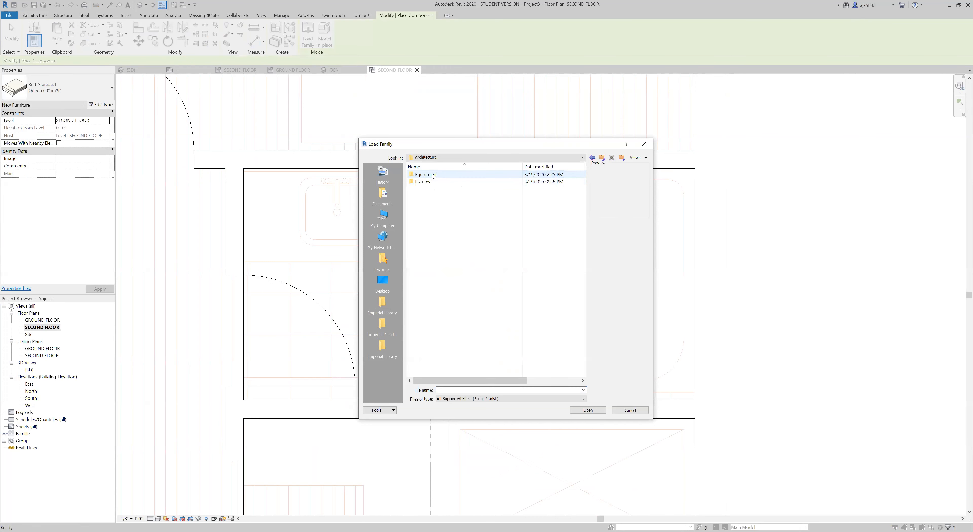
double_click(422, 181)
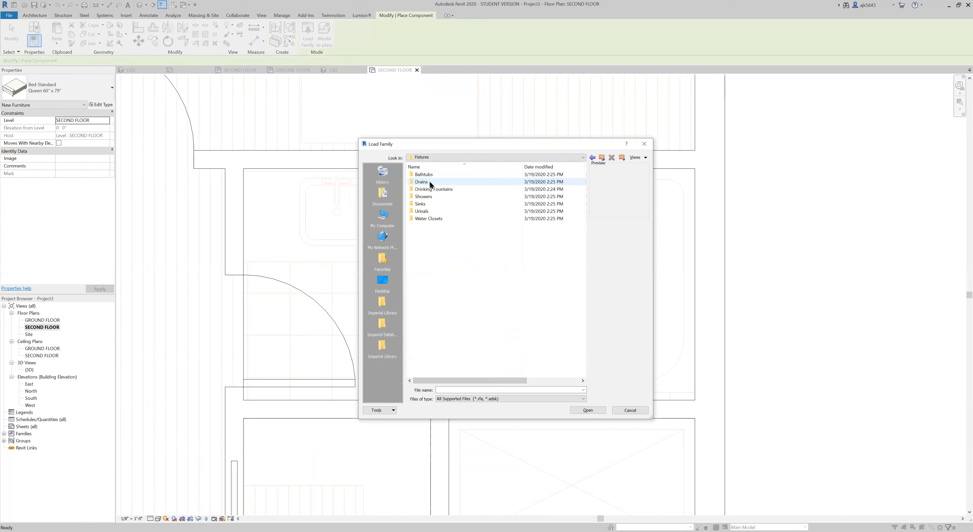
Step: Compare the sink families in the Sinks folder and load Sink Vanity-Square.rfa
double_click(426, 204)
click(459, 183)
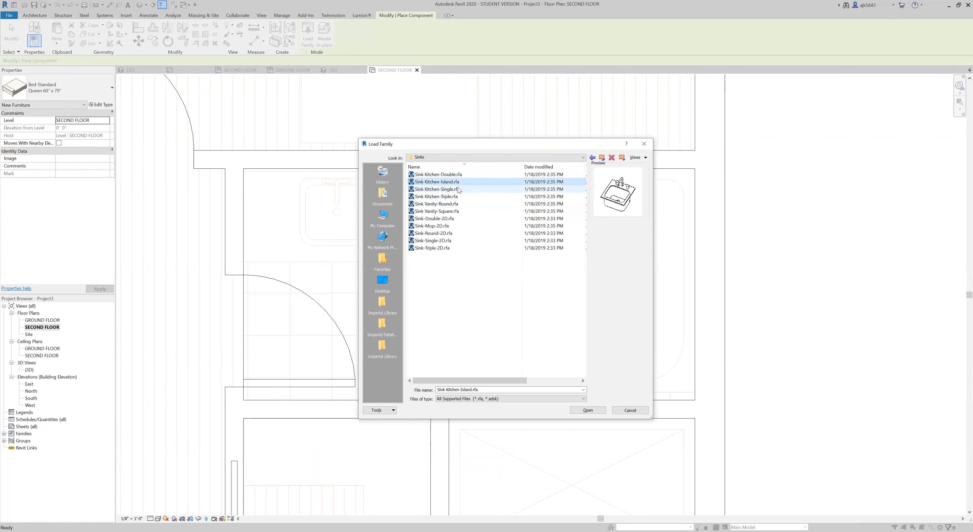
click(457, 190)
click(456, 197)
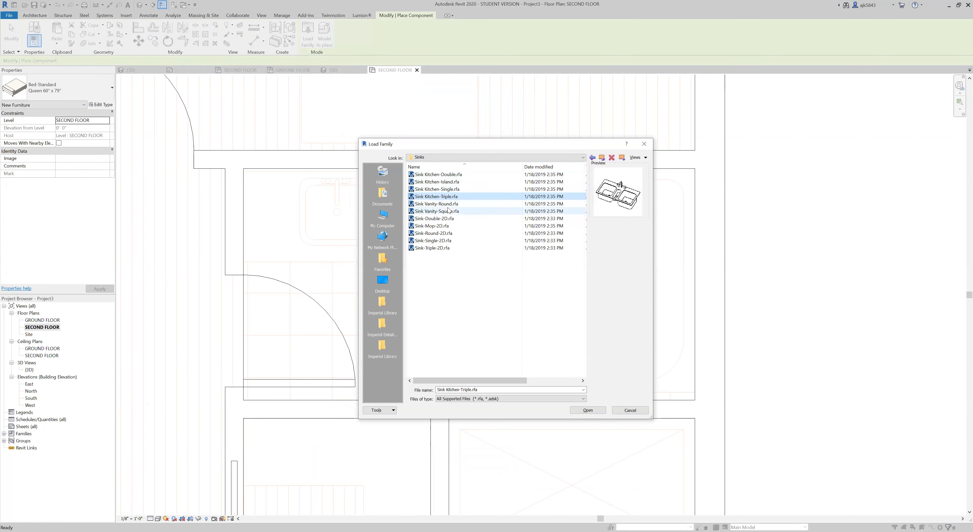
click(454, 204)
click(454, 211)
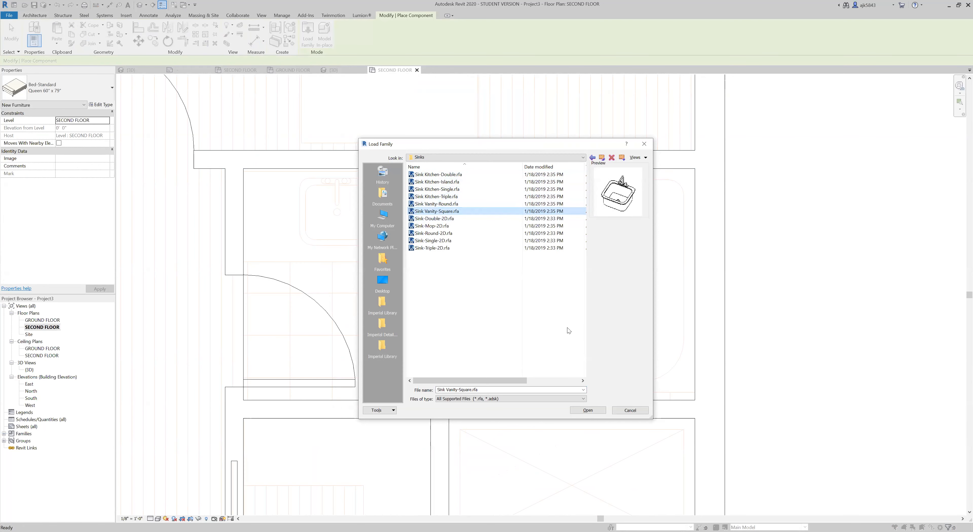
click(585, 411)
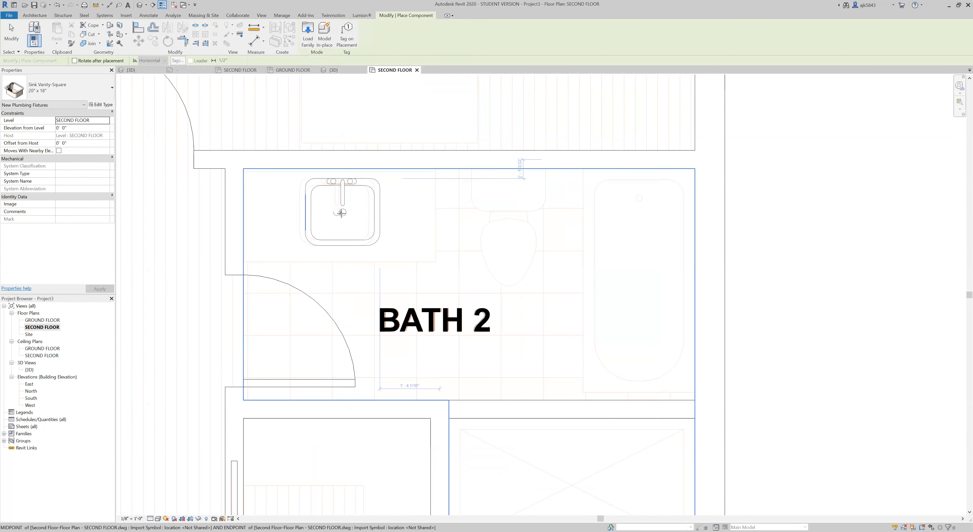
Step: Place the 20" x 18" square vanity sink over the underlay's sink in Bath 2 and finish placing
click(337, 212)
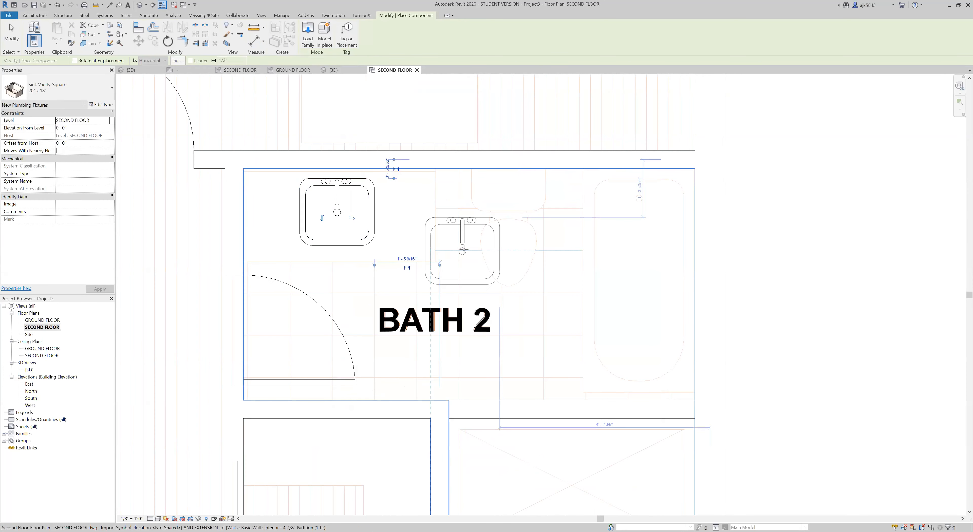
key(Escape)
key(Escape)
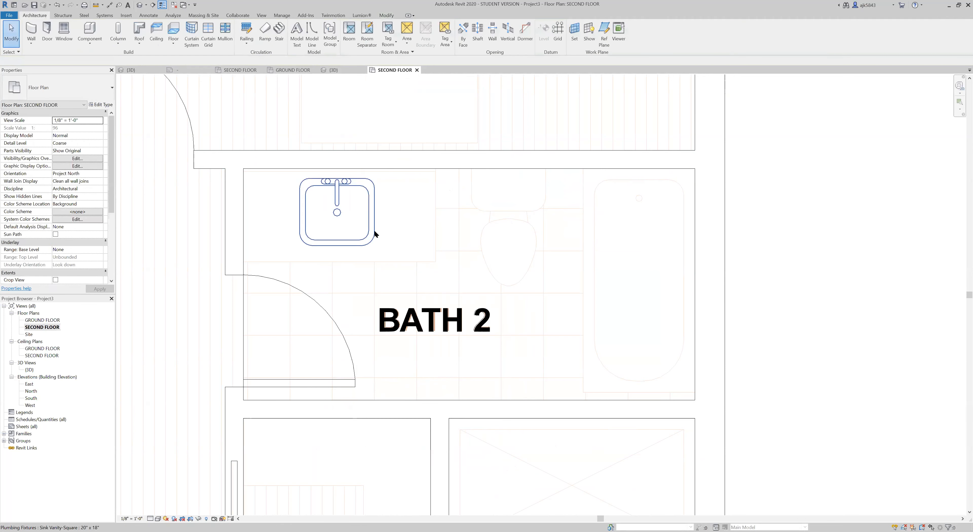
click(373, 232)
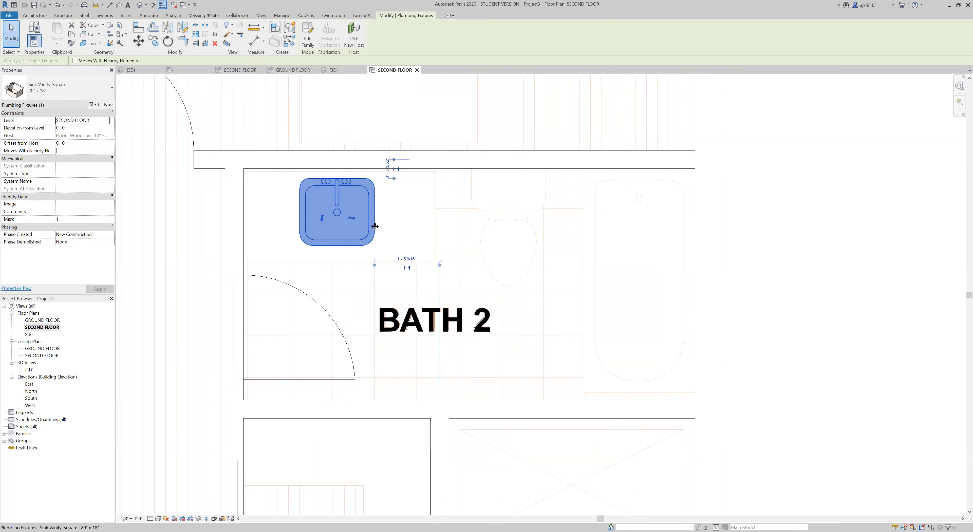
key(Escape)
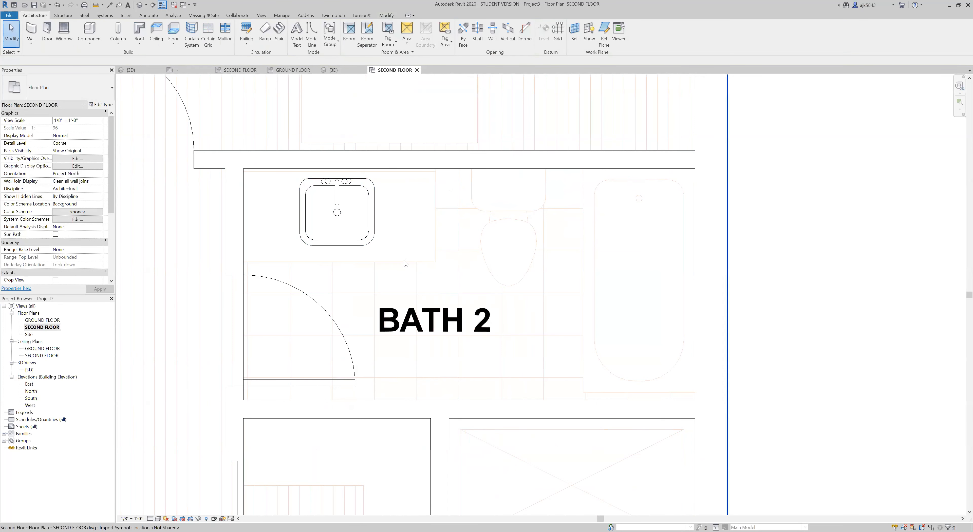
Step: Load Toilet-Domestic-3D.rfa from the Water Closets folder and place it over the underlay's toilet in Bath 2, tank against the wall
click(89, 40)
click(97, 57)
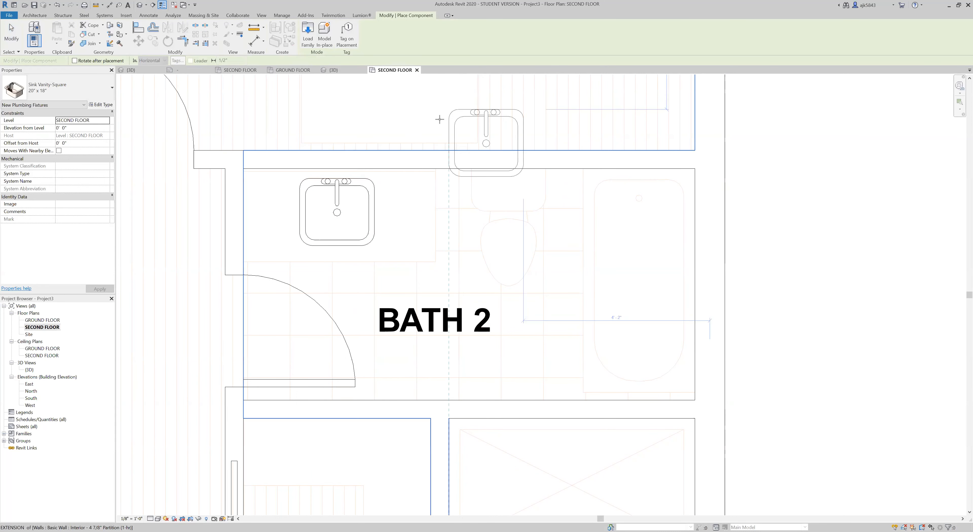
click(307, 40)
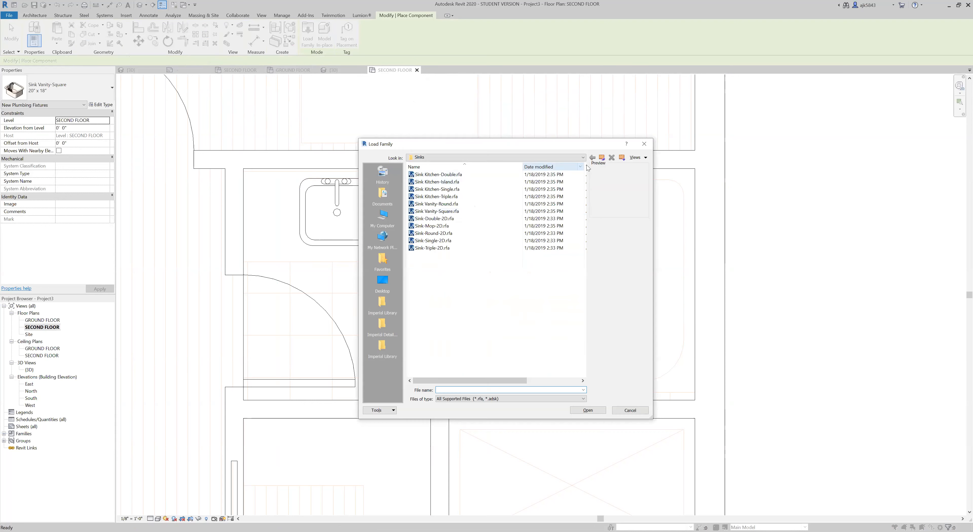
click(602, 158)
double_click(431, 219)
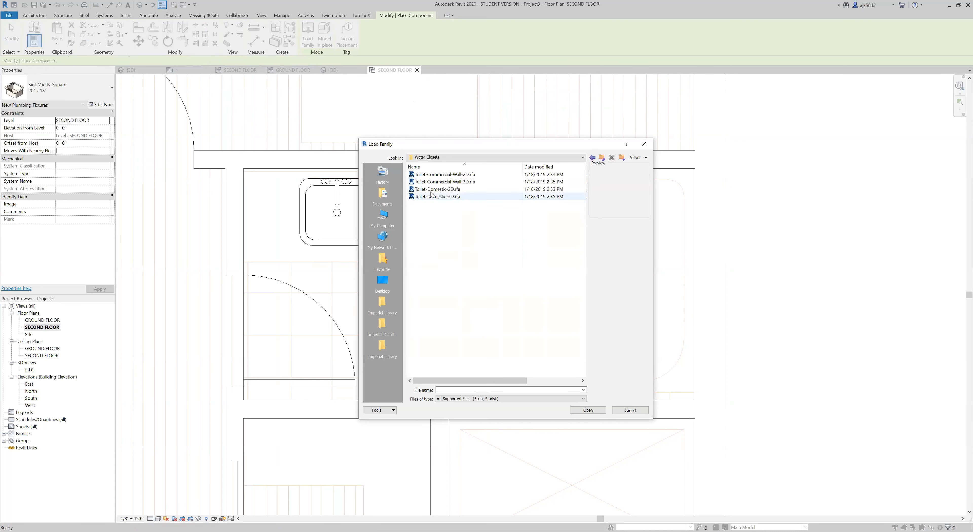
click(444, 197)
click(598, 412)
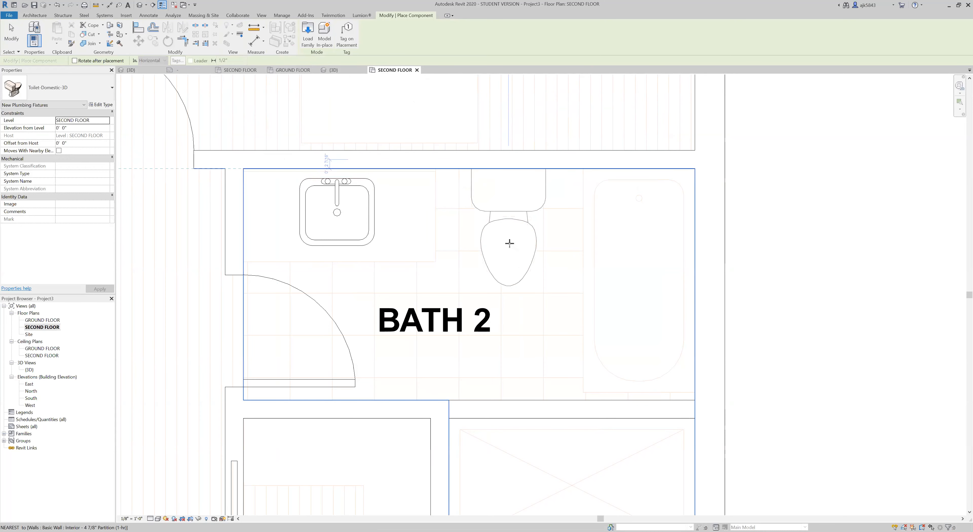
click(509, 244)
key(Escape)
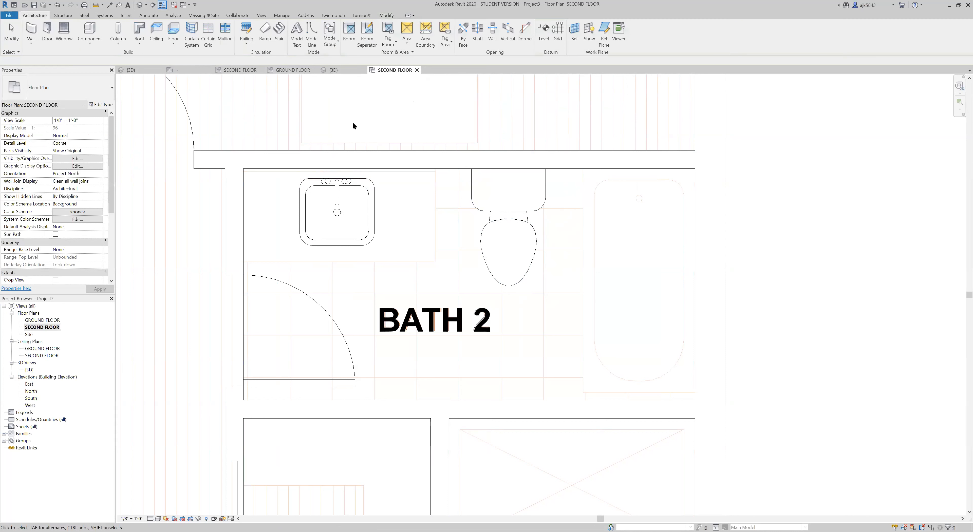
Step: Load the Tub-Rectangular-3D.rfa family from the Bathtubs folder of the plumbing fixtures
click(89, 42)
click(100, 57)
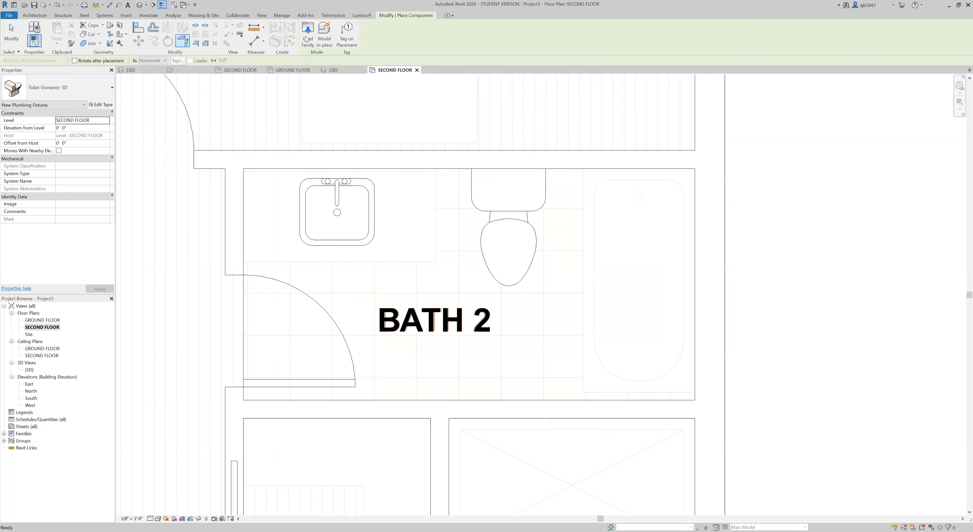
click(307, 36)
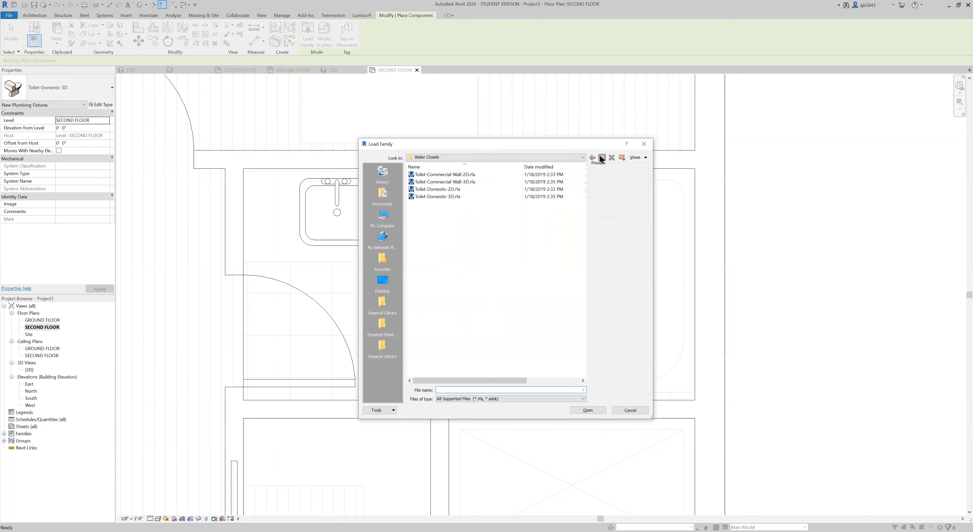
click(601, 158)
double_click(431, 189)
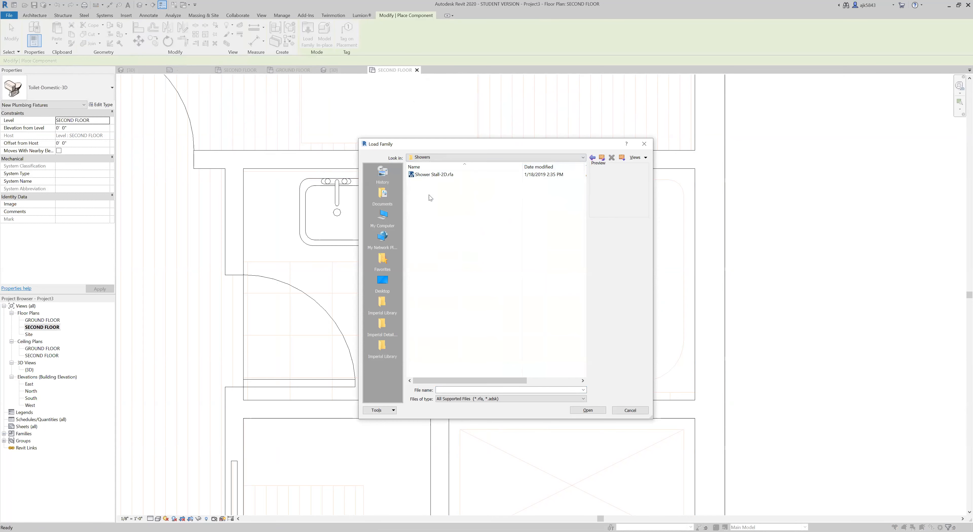
click(432, 174)
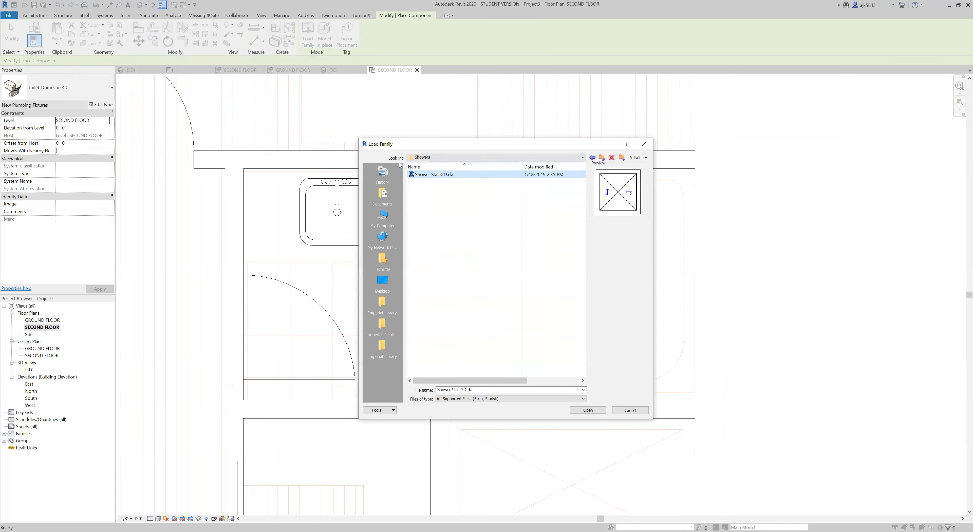
click(601, 158)
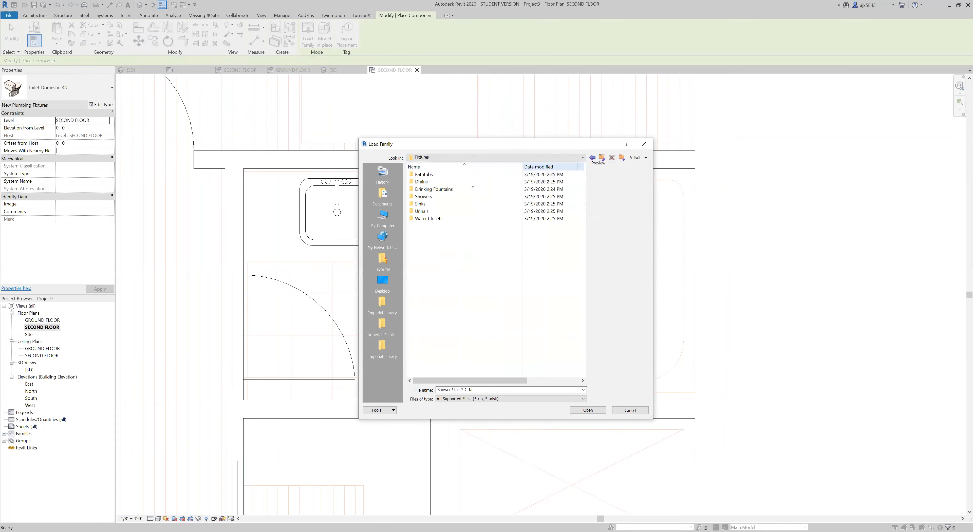
double_click(425, 175)
click(445, 196)
click(446, 189)
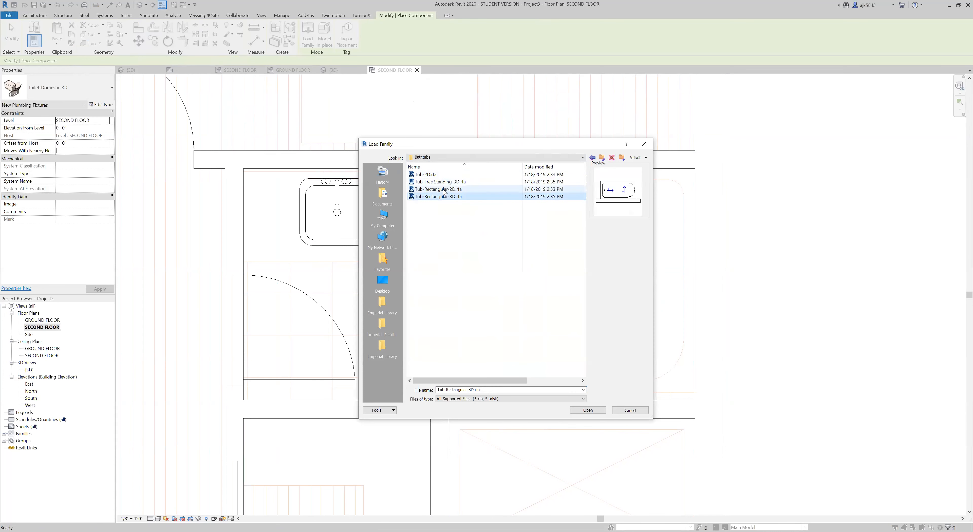
click(446, 196)
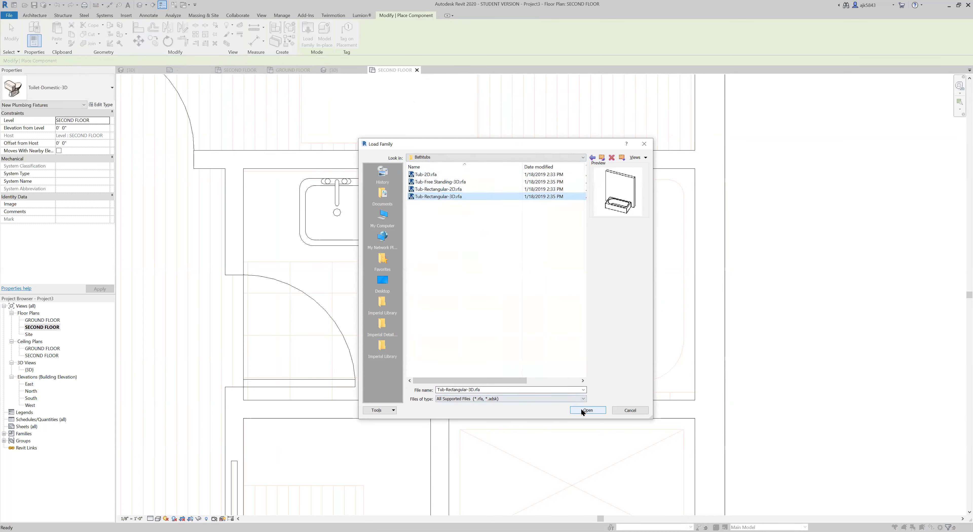
click(588, 411)
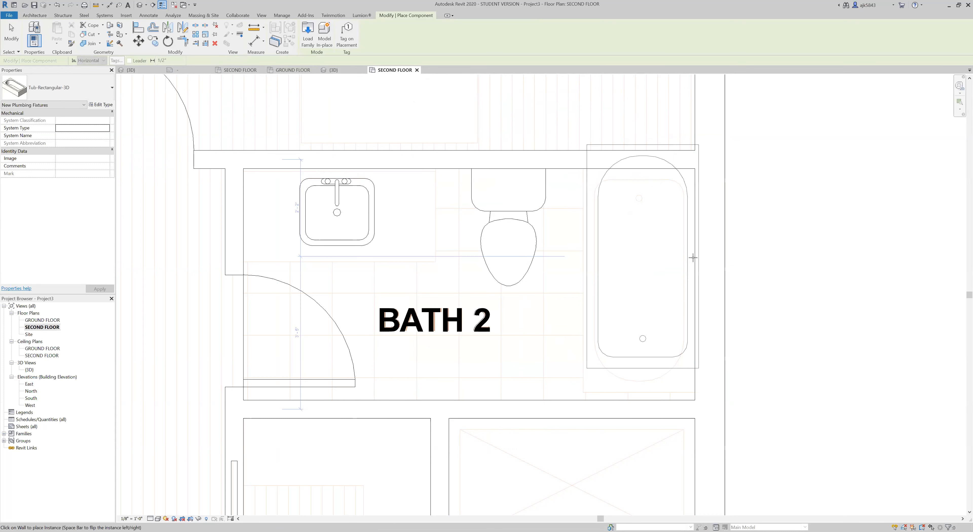
Step: Place the rectangular tub along Bath 2's outer wall over the underlay's tub, with its drain at the underlay's drain end
click(694, 279)
key(Escape)
key(Escape)
scroll(647, 177, up, 4)
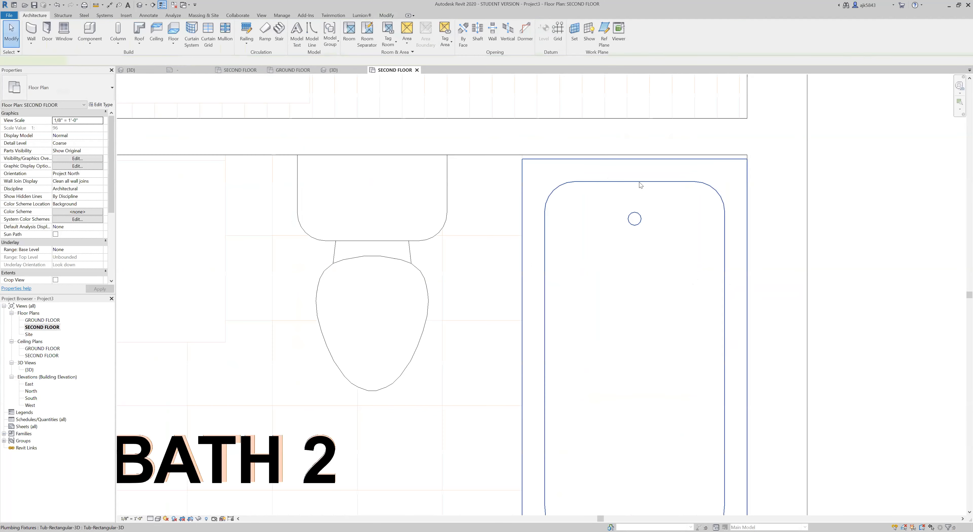
Step: Align the tub's drain end flush with the face of Bath 2's adjacent interior wall
click(640, 185)
click(136, 25)
click(565, 155)
click(555, 159)
key(Escape)
key(Escape)
scroll(557, 140, down, 2)
scroll(614, 172, down, 2)
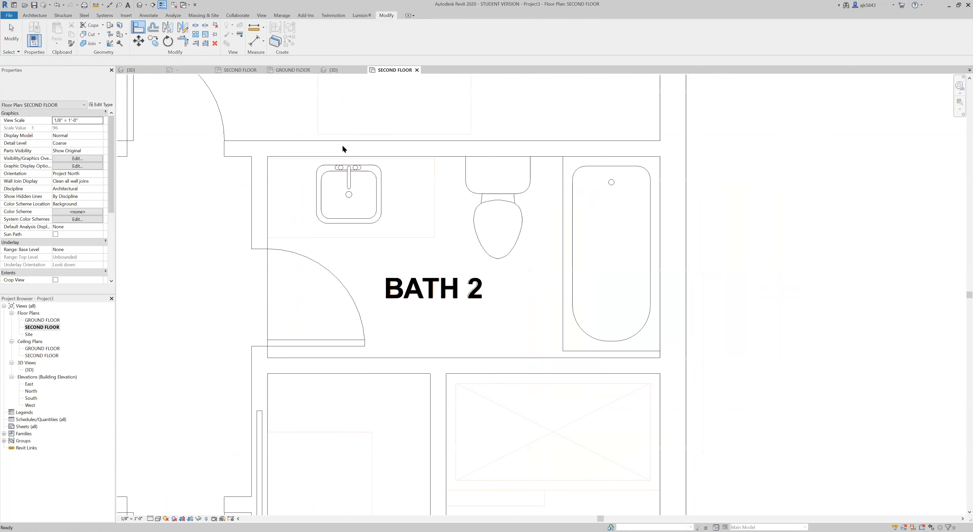
key(Escape)
scroll(280, 137, up, 1)
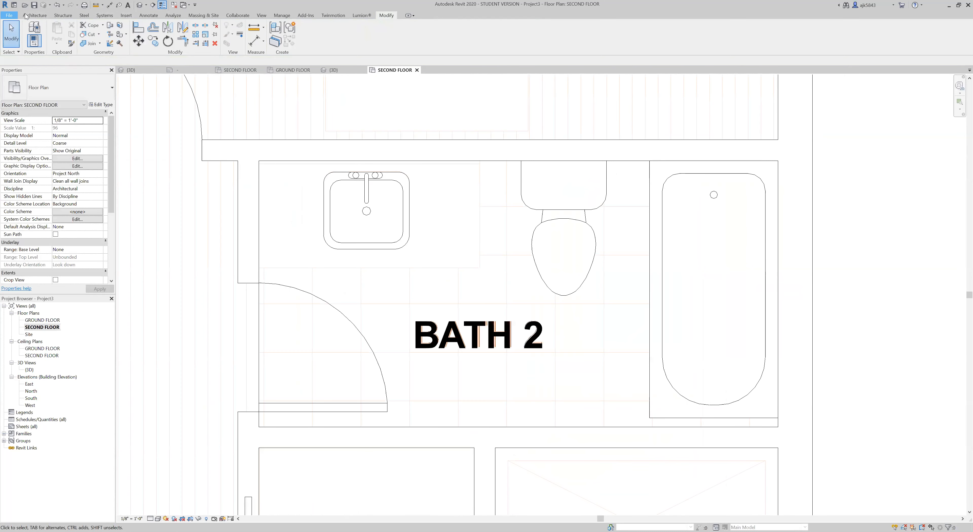
Step: Start loading a component family and browse to the Base Cabinets folder under Casework in the US Imperial library
click(26, 15)
click(92, 47)
click(113, 57)
click(307, 38)
click(602, 157)
click(602, 157)
click(602, 158)
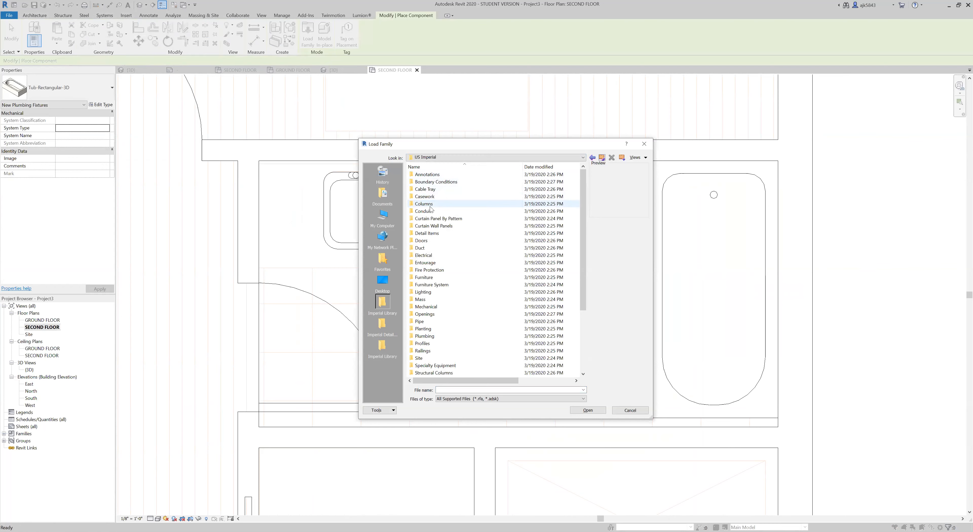
double_click(432, 196)
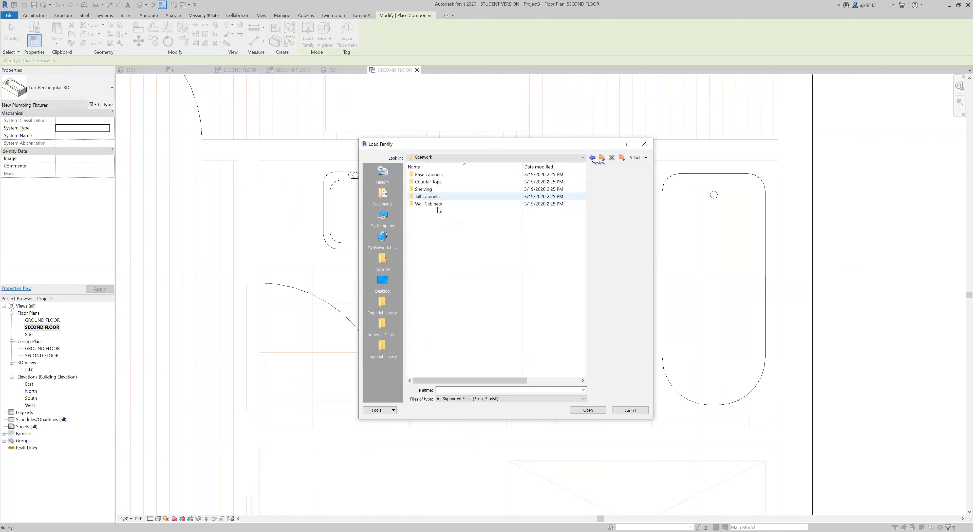
double_click(440, 177)
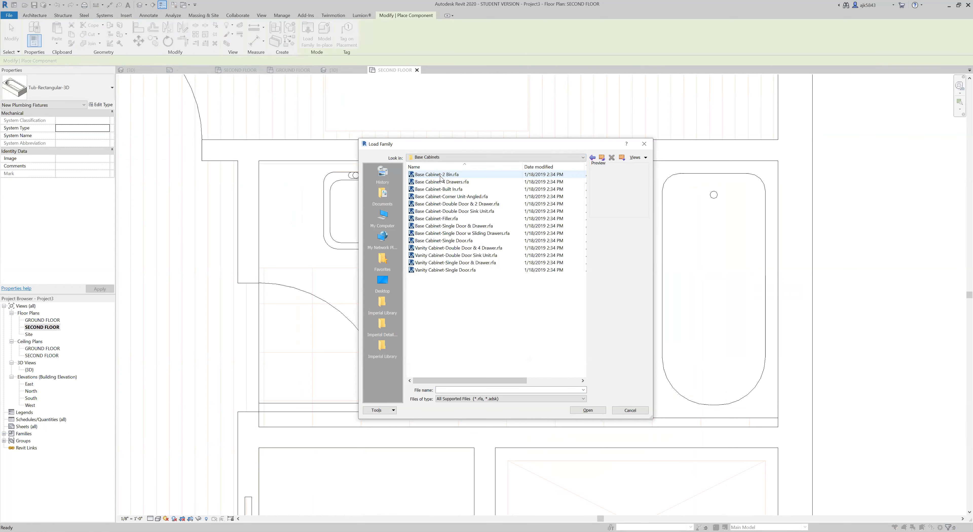
Step: Preview several base cabinet families and load Base Cabinet-Double Door Sink Unit.rfa
click(461, 181)
click(458, 190)
click(457, 197)
click(454, 203)
click(452, 212)
click(453, 206)
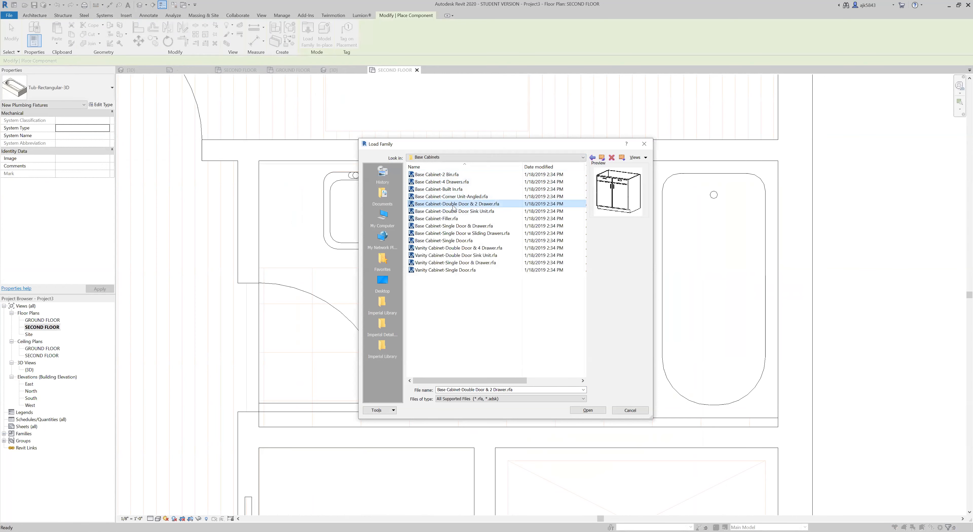
click(455, 212)
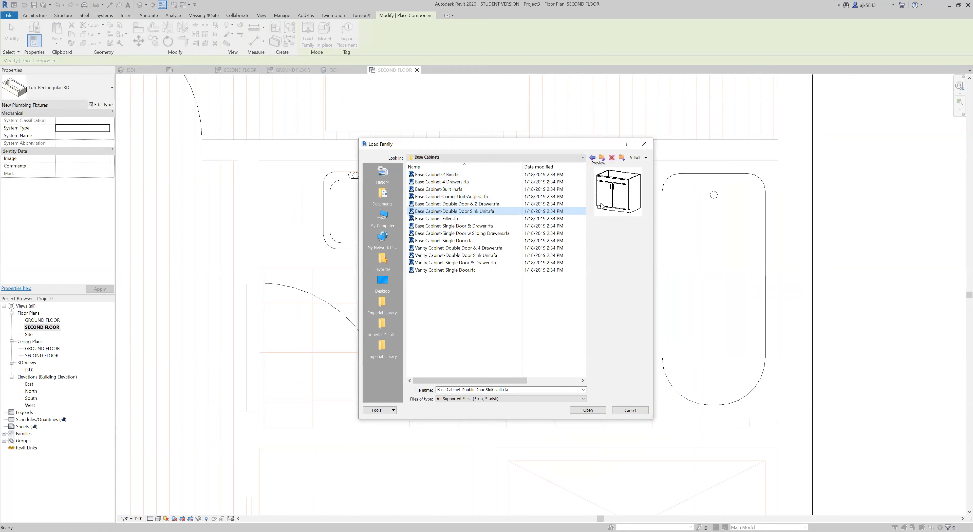
click(588, 410)
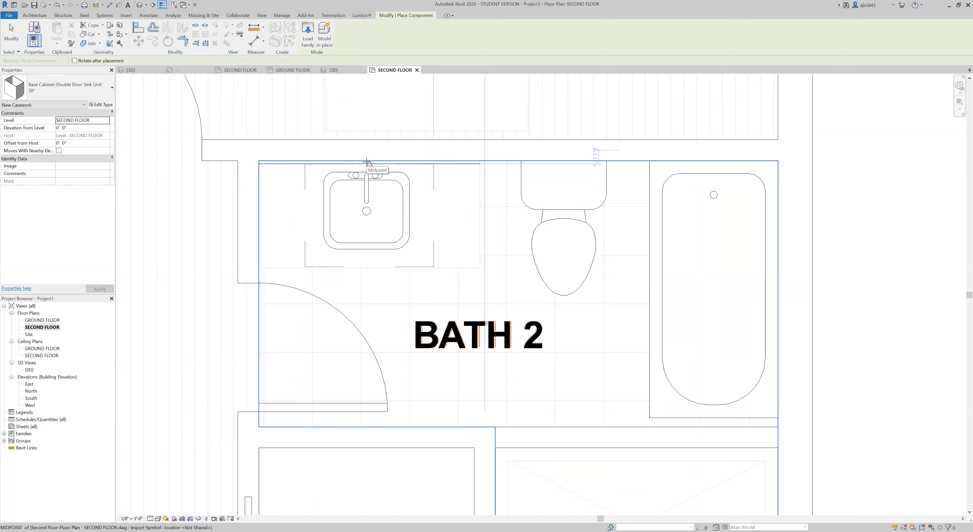
Step: Place the sink base cabinet against the wall beneath Bath 2's sink and change its type to 48"
click(366, 162)
key(Escape)
key(Escape)
click(433, 182)
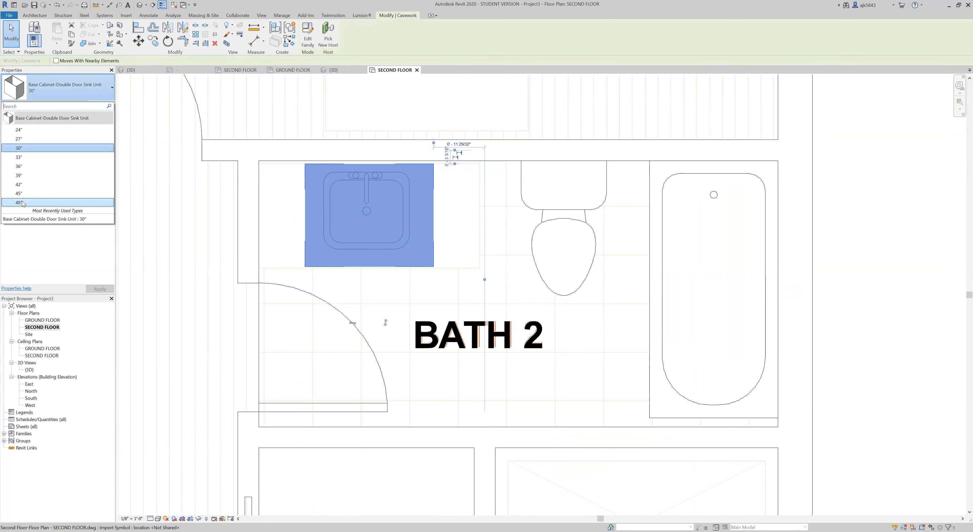
click(19, 202)
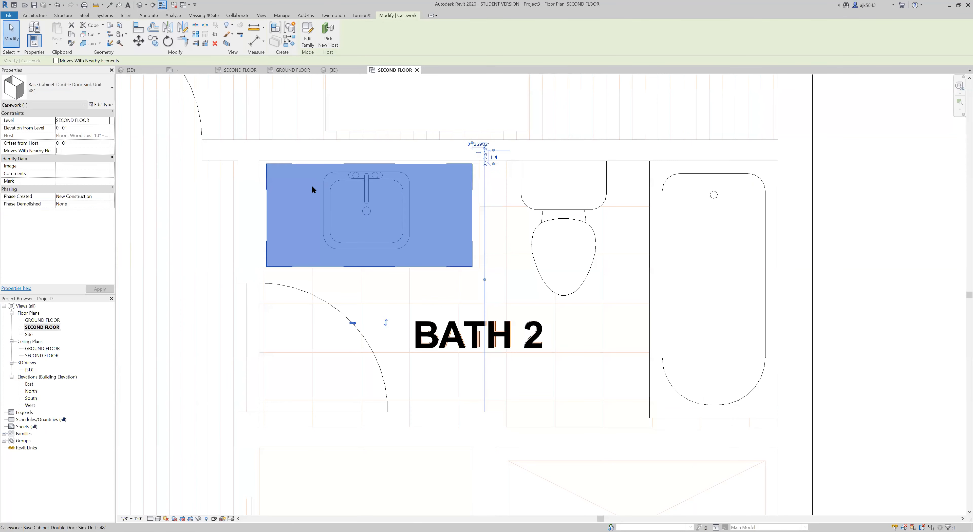
scroll(300, 167, up, 3)
click(401, 255)
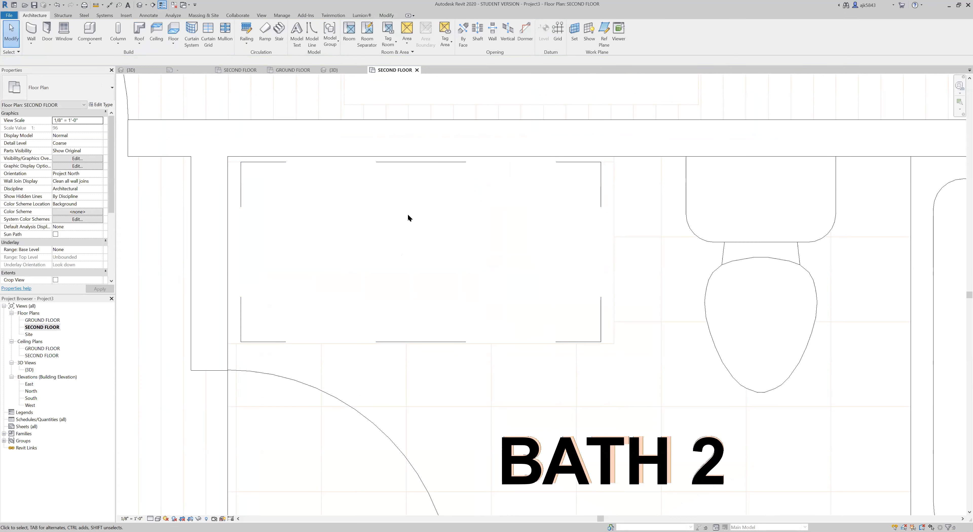
click(416, 201)
key(Escape)
scroll(391, 227, down, 4)
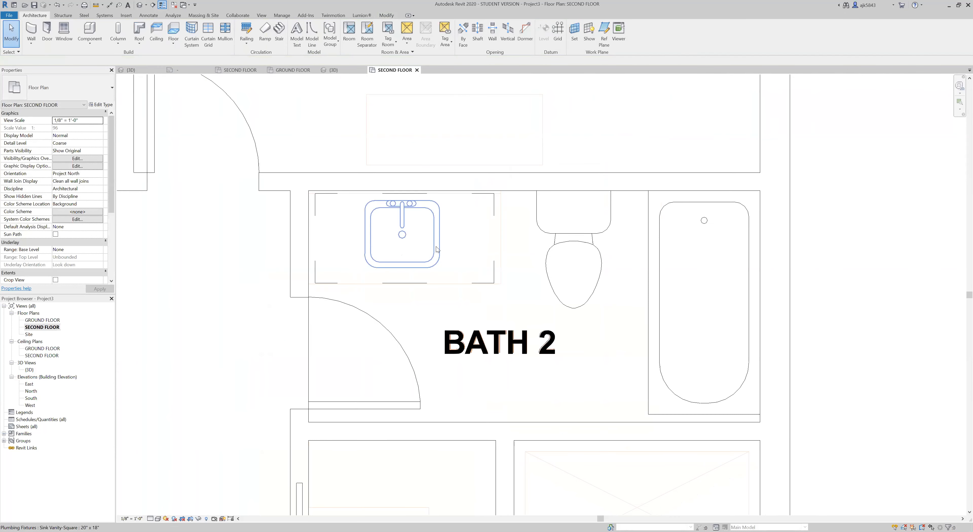
Step: Open the 3D view and resize the section box to cut through the side of the house at Bath 2
double_click(29, 370)
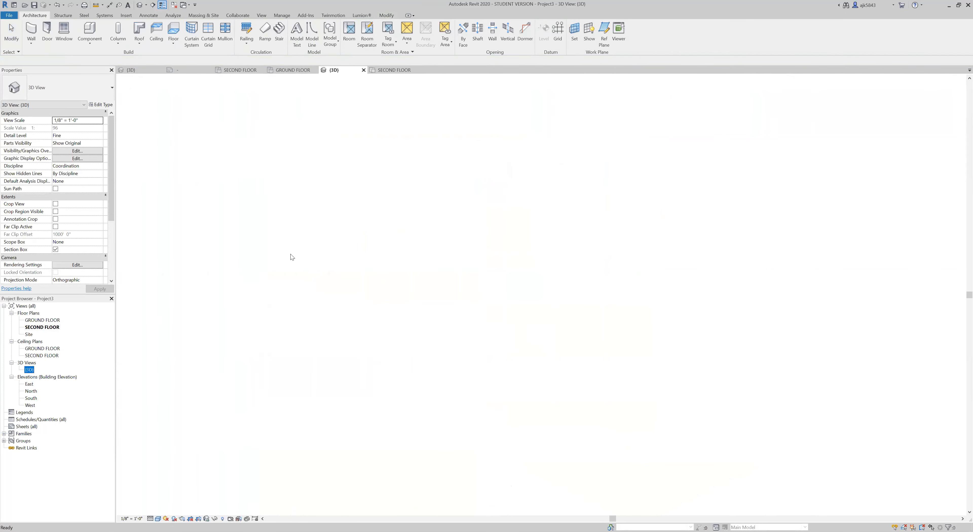
scroll(284, 224, down, 5)
shift+middle_drag(398, 347, 244, 347)
click(213, 257)
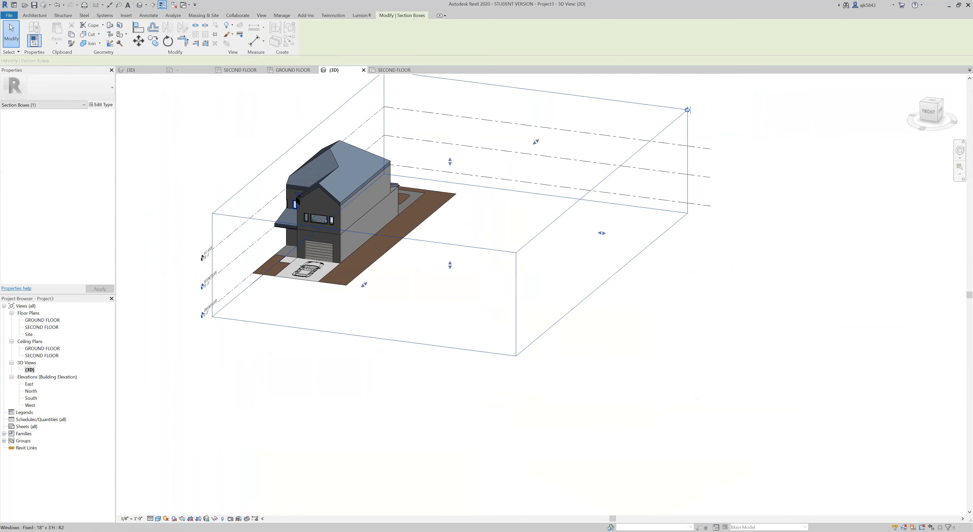
drag(260, 189, 251, 187)
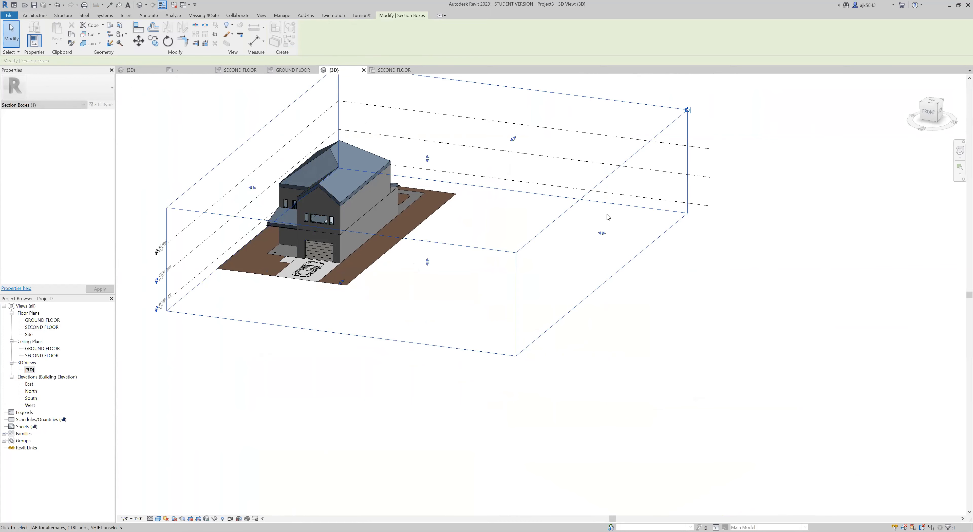
drag(601, 233, 364, 202)
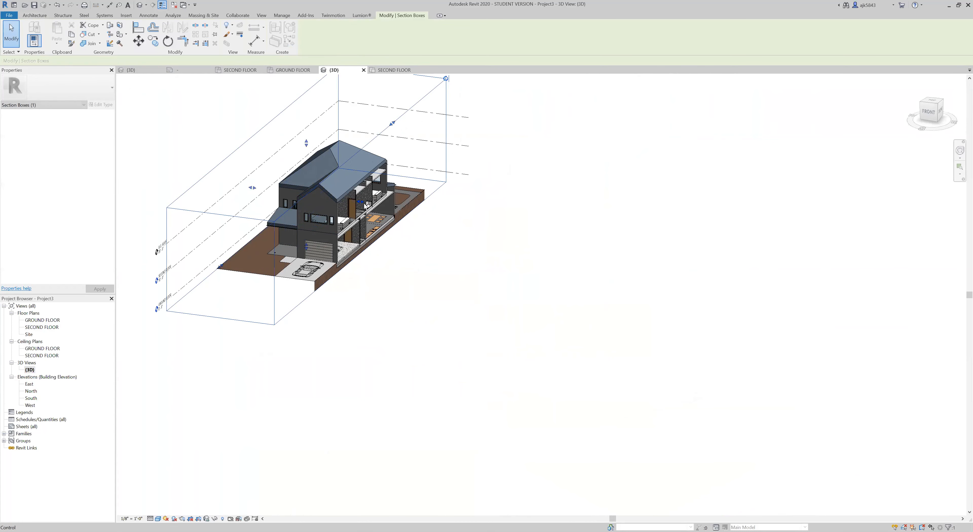
shift+middle_drag(386, 245, 340, 273)
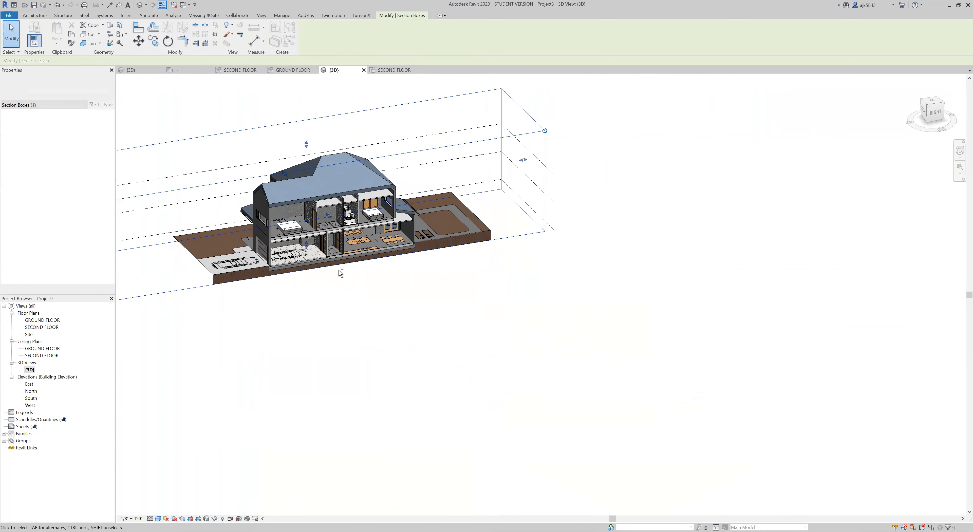
Step: Examine Bath 2's fixtures in 3D and check the sink base cabinet's type dimensions
scroll(344, 234, up, 10)
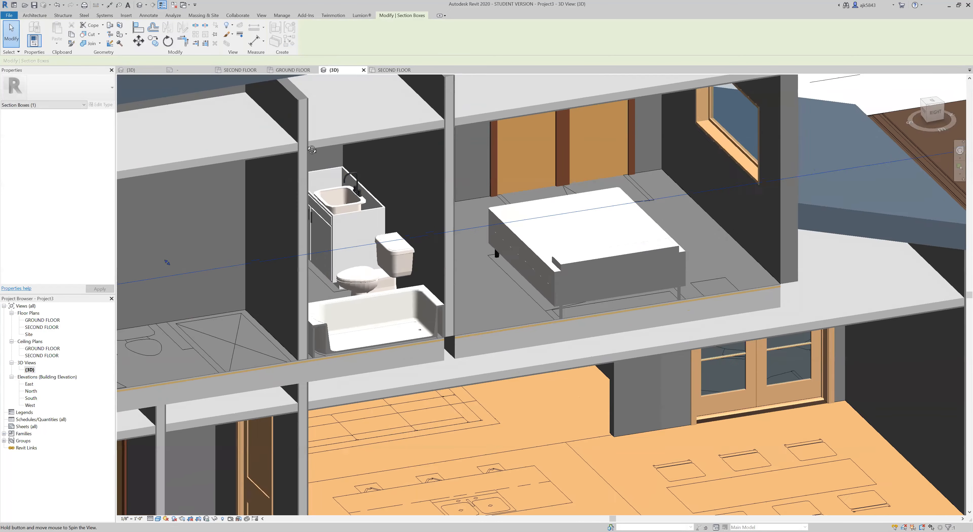
shift+middle_drag(311, 150, 290, 139)
scroll(245, 266, up, 2)
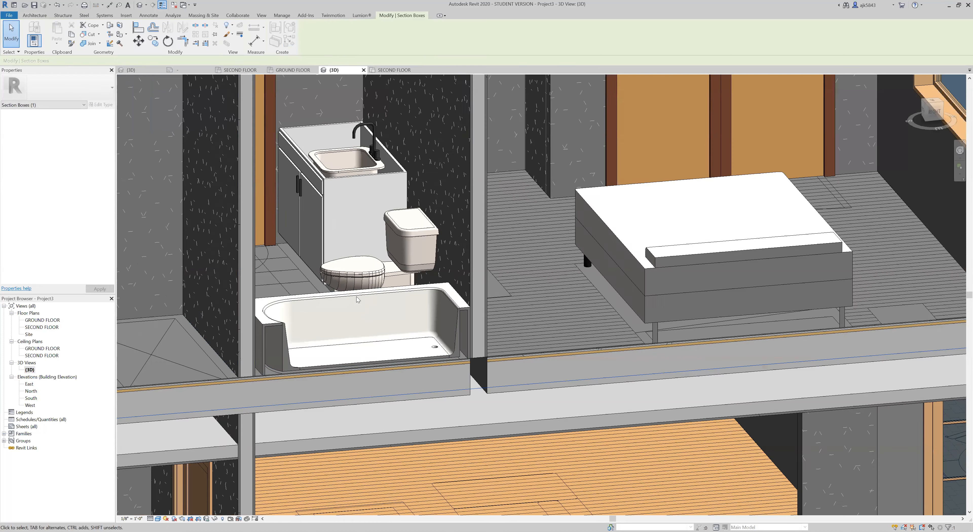
scroll(358, 299, up, 3)
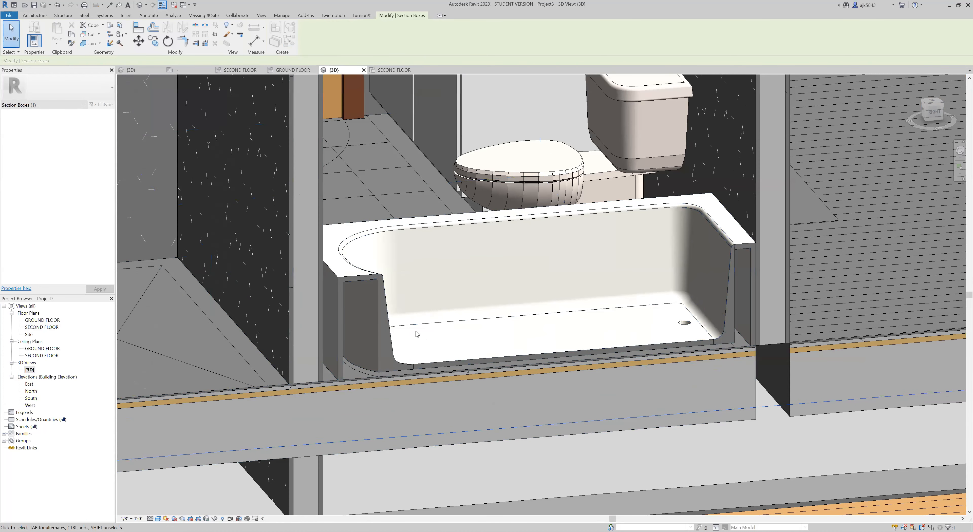
scroll(417, 333, down, 1)
shift+middle_drag(481, 302, 462, 221)
click(459, 219)
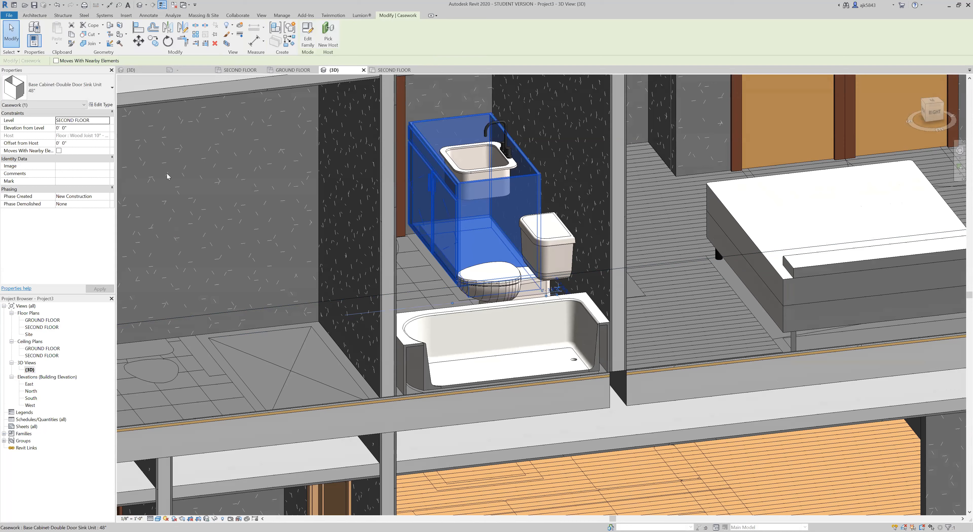
click(106, 108)
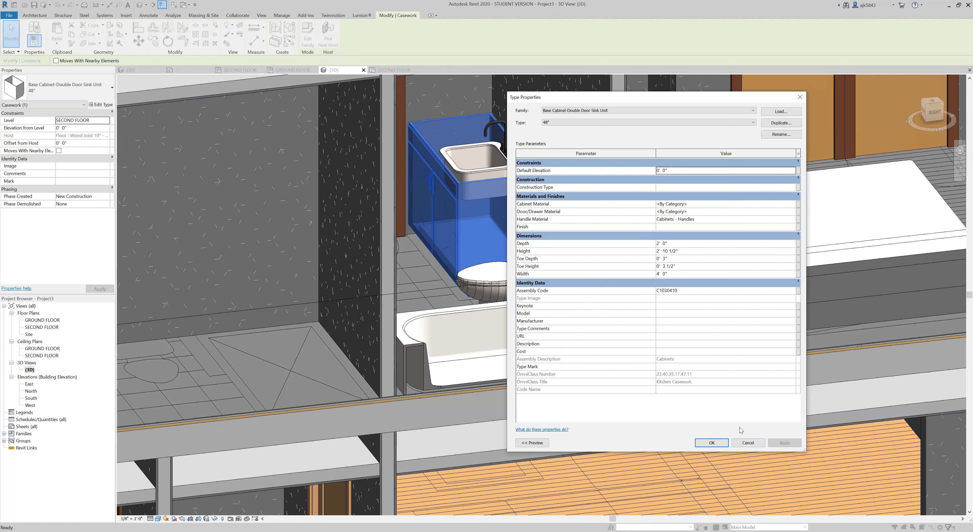
key(Escape)
key(Escape)
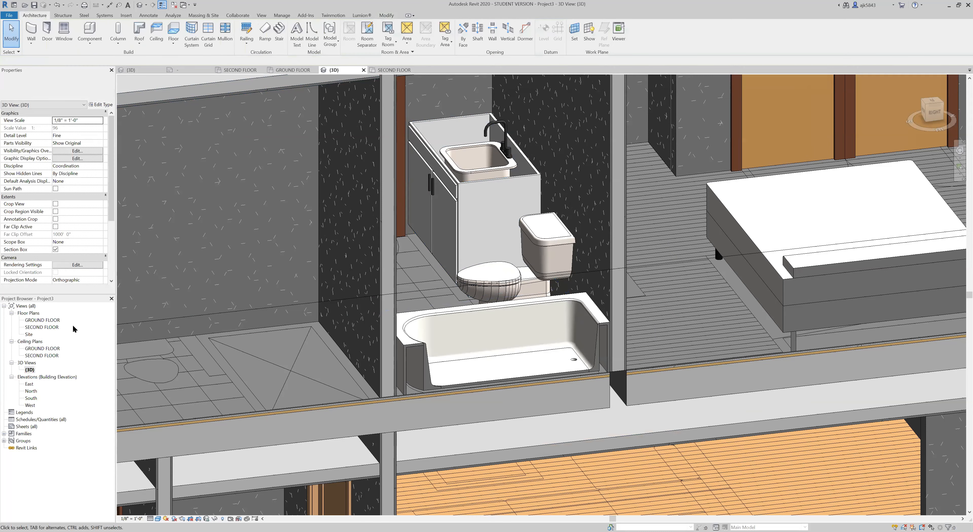
Step: Return to the SECOND FLOOR plan and browse to the Casework Counter Tops folder for loading a family
double_click(43, 327)
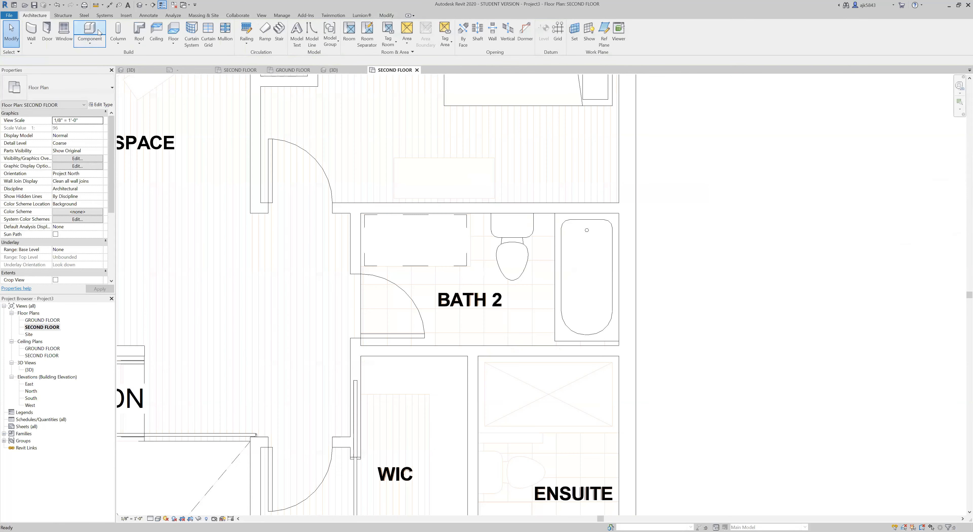
click(94, 45)
click(99, 56)
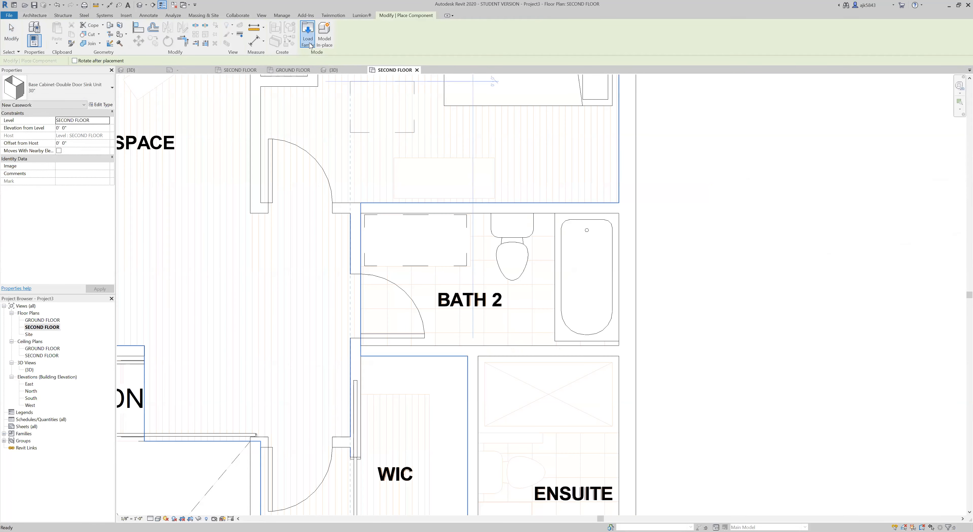
click(307, 39)
click(601, 157)
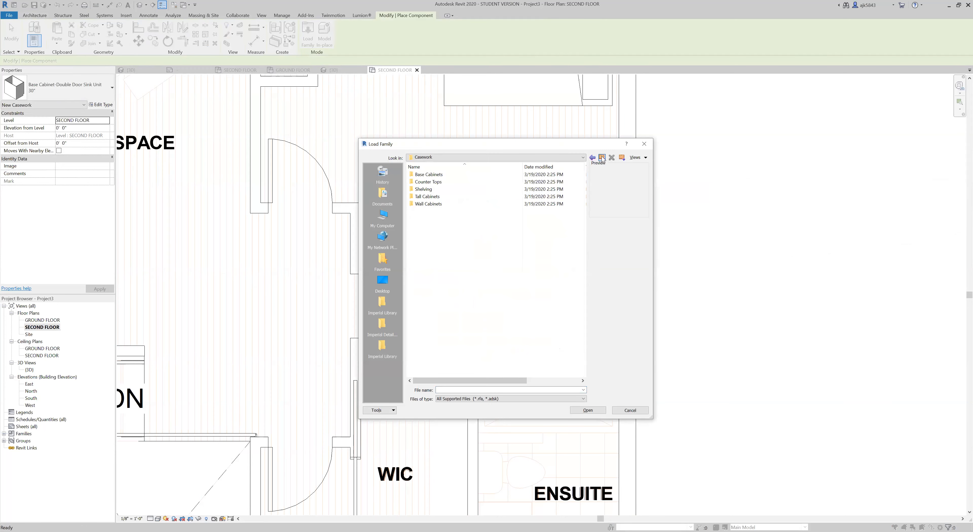
click(601, 157)
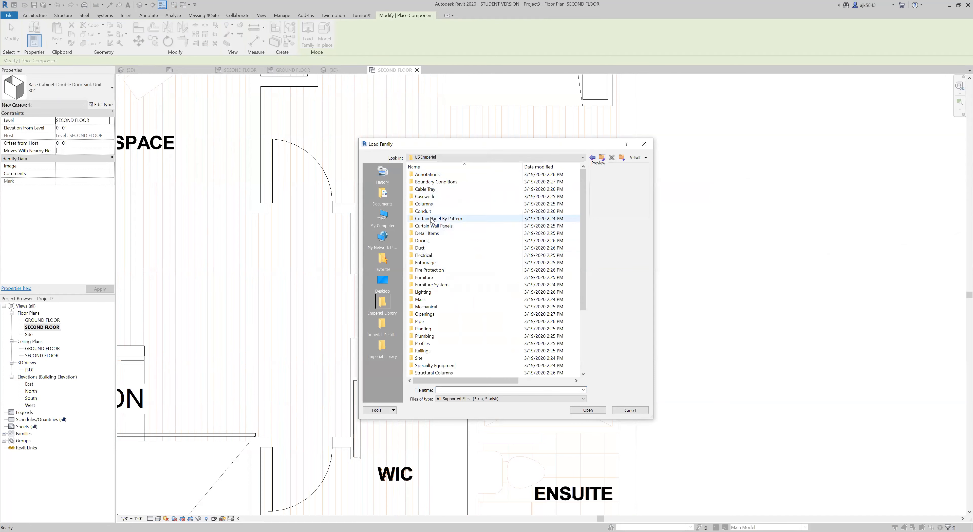
double_click(428, 196)
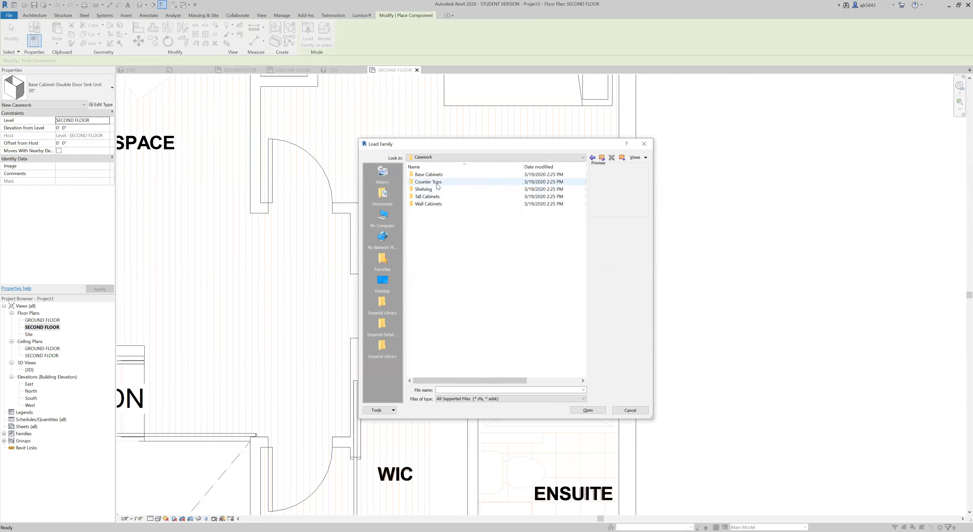
double_click(437, 185)
Step: Preview the counter top families and load Vanity Counter Top w Square Sink Hole.rfa
click(457, 182)
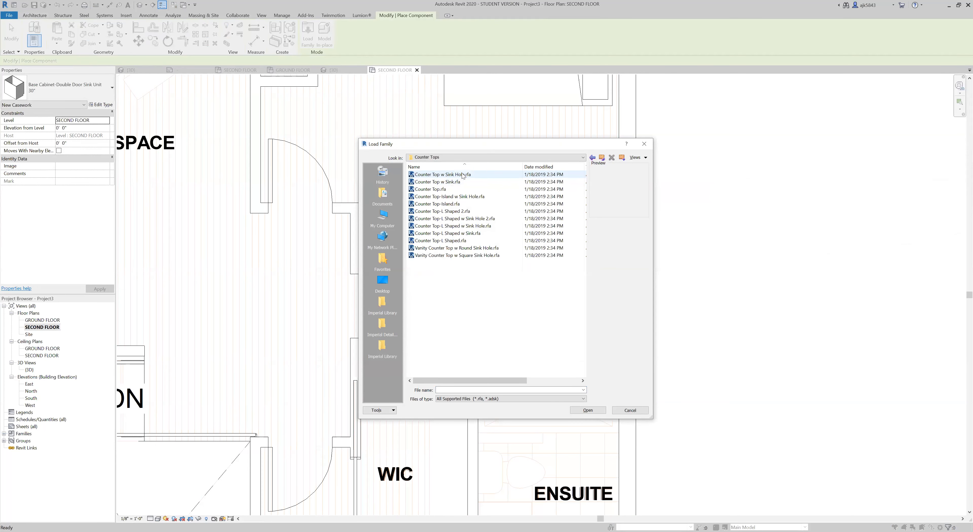
click(452, 189)
click(450, 196)
click(446, 211)
click(446, 218)
click(446, 225)
click(446, 240)
click(445, 248)
click(446, 255)
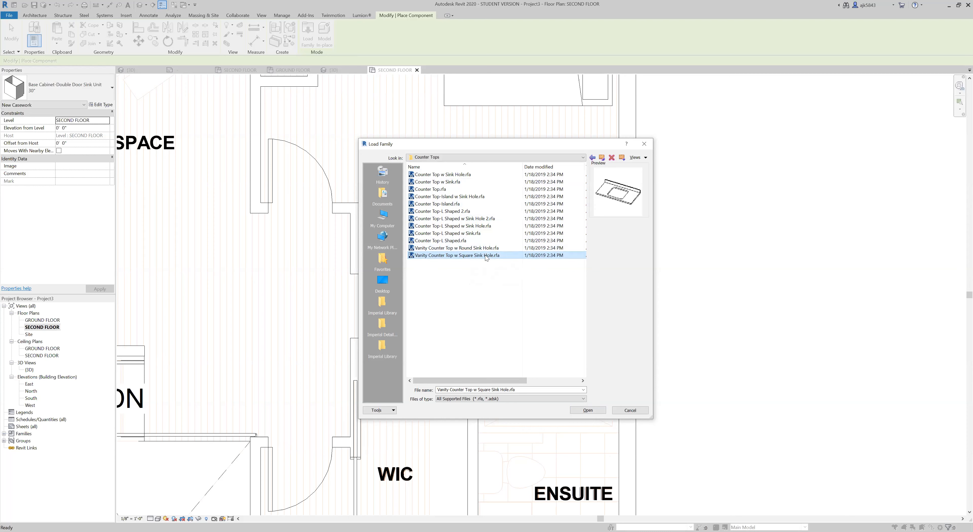
click(600, 413)
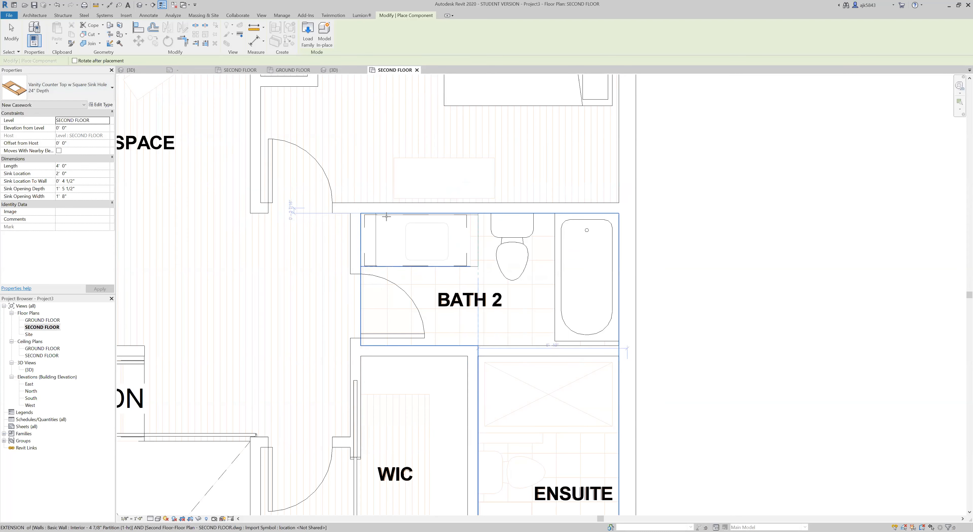
Step: Place the 24" deep vanity counter top over Bath 2's base cabinet against the wall and finish placing
scroll(386, 216, up, 3)
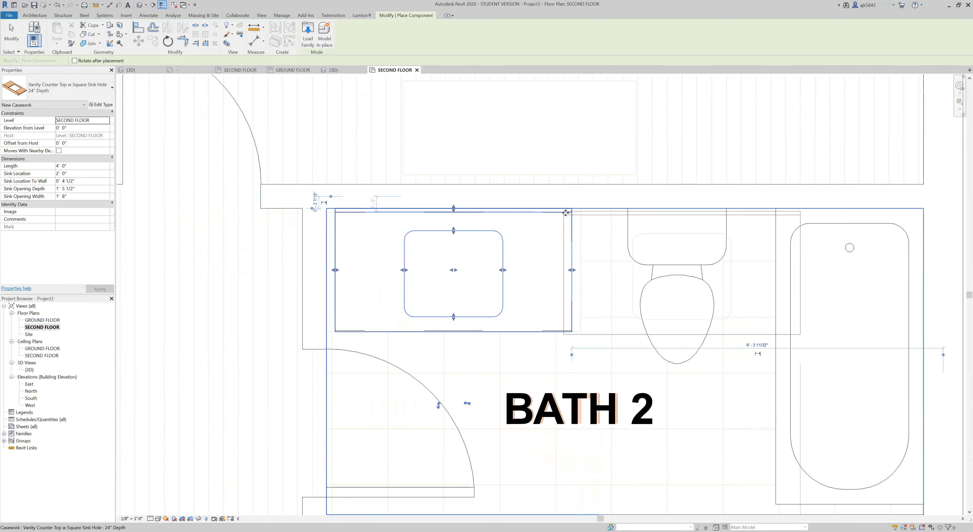
key(Escape)
key(Escape)
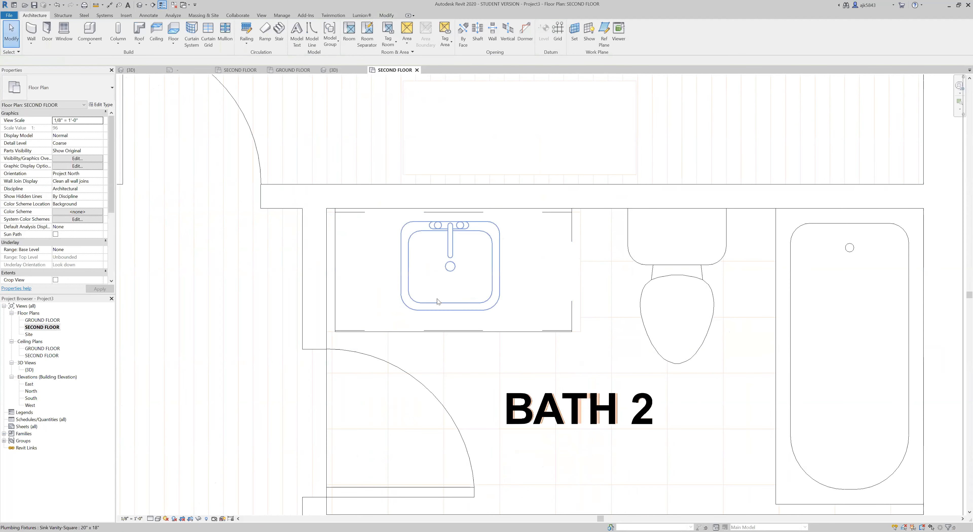
Step: Open the 3D view and set the vanity counter top type's height to 3' 0"
click(437, 305)
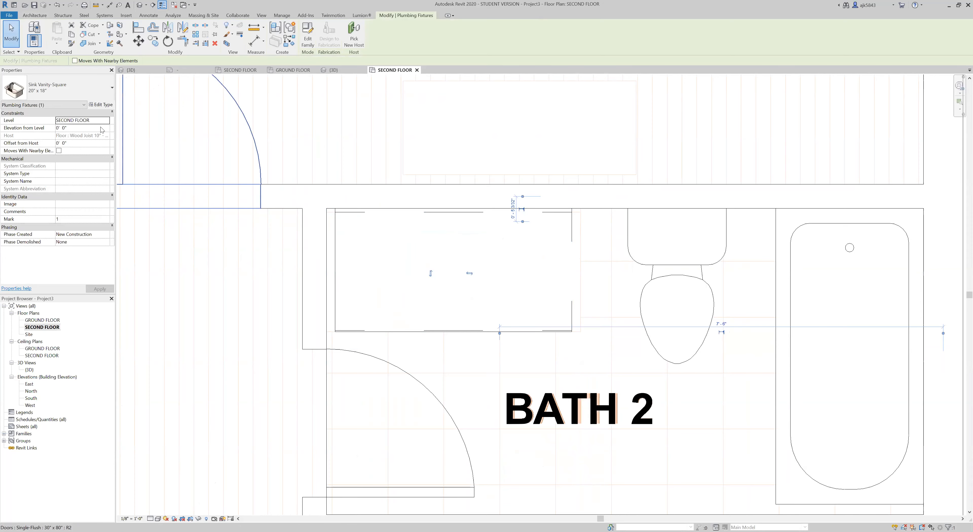
double_click(29, 370)
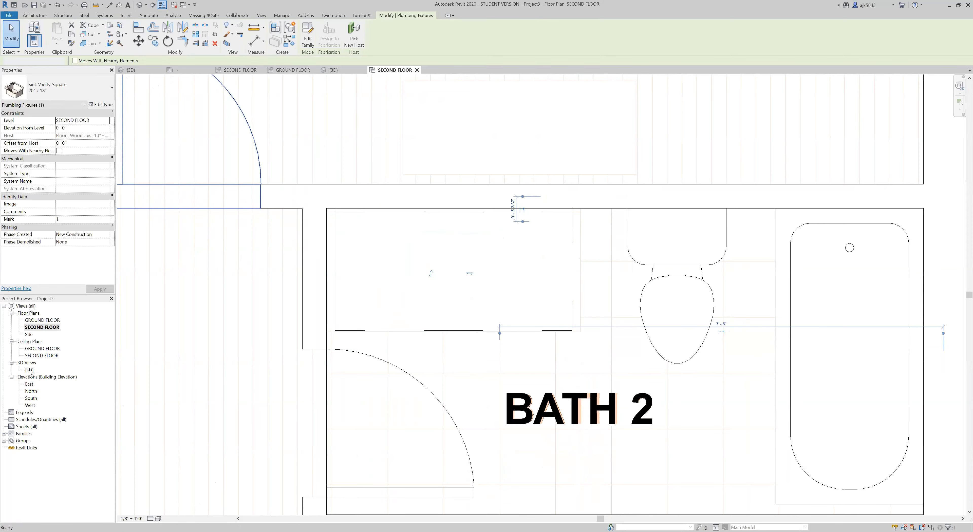
key(b)
key(x)
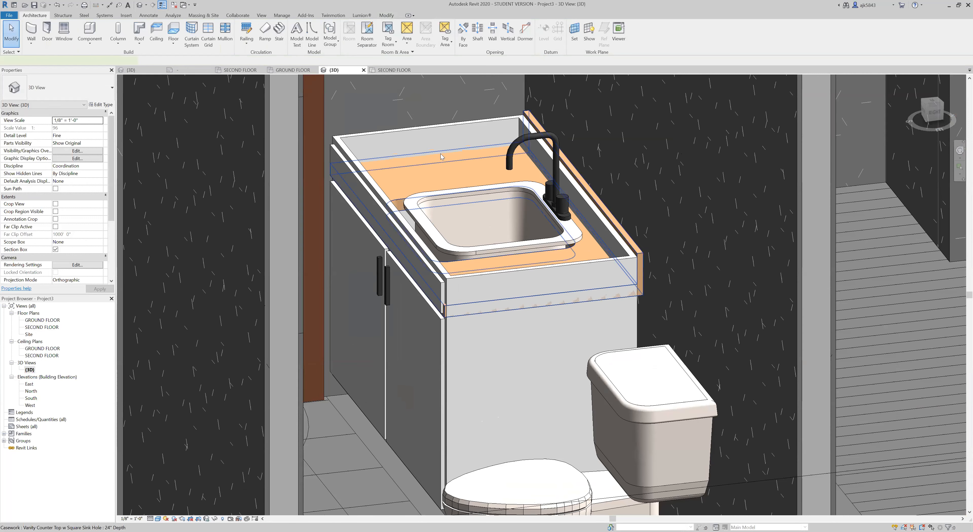
click(441, 154)
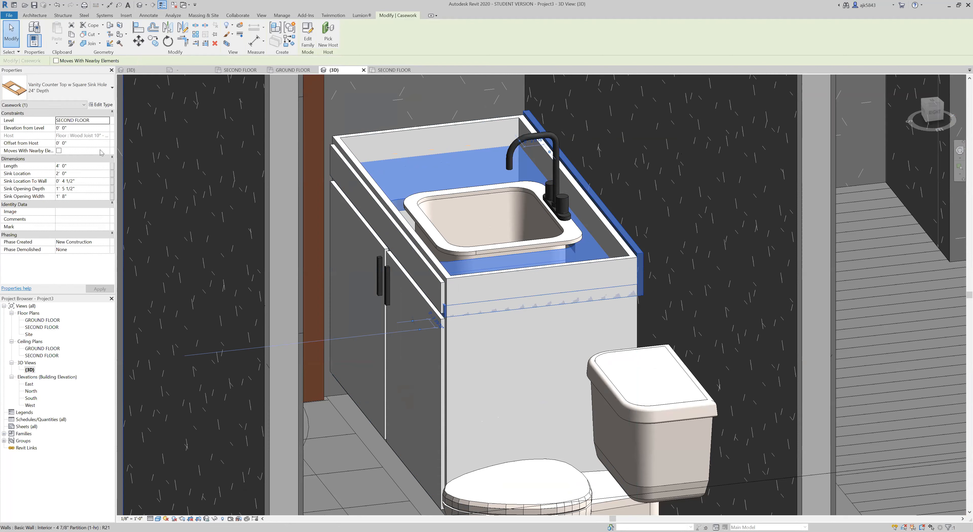
click(102, 105)
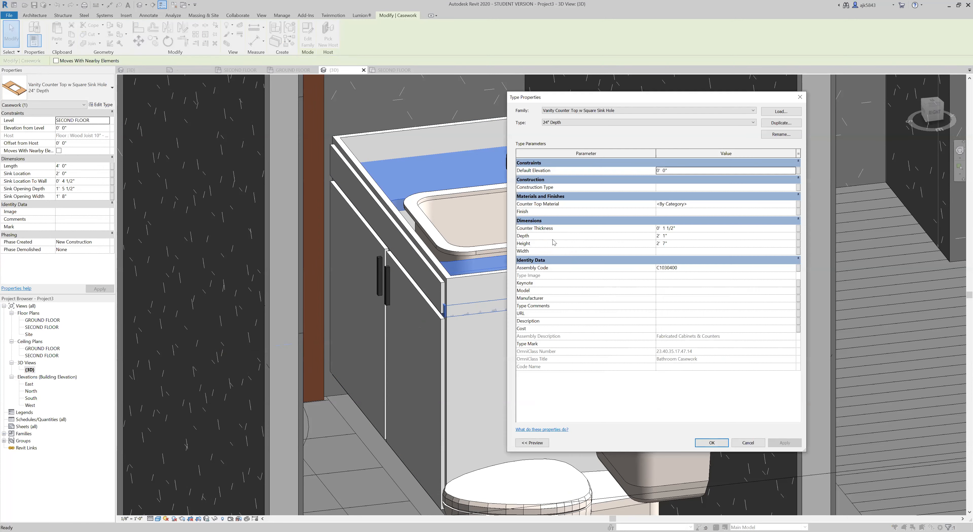
click(676, 243)
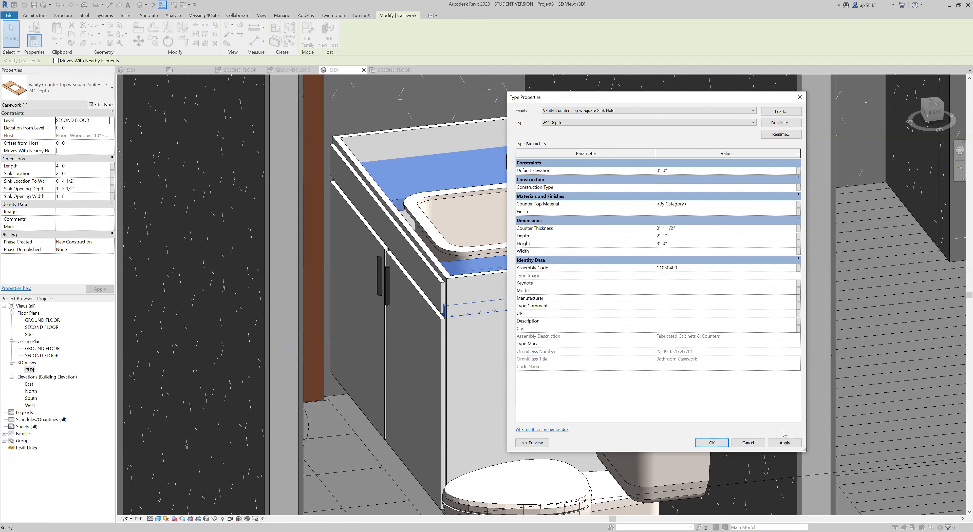
click(787, 444)
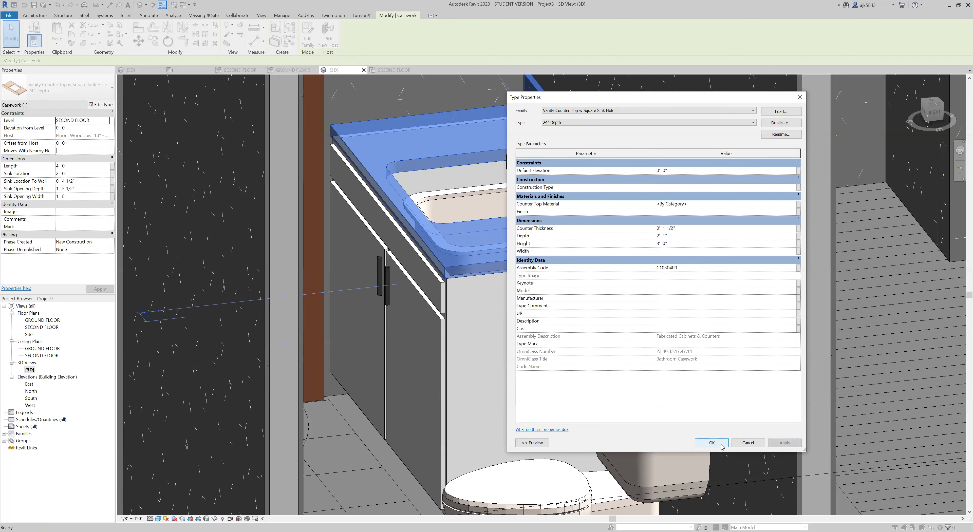
click(711, 443)
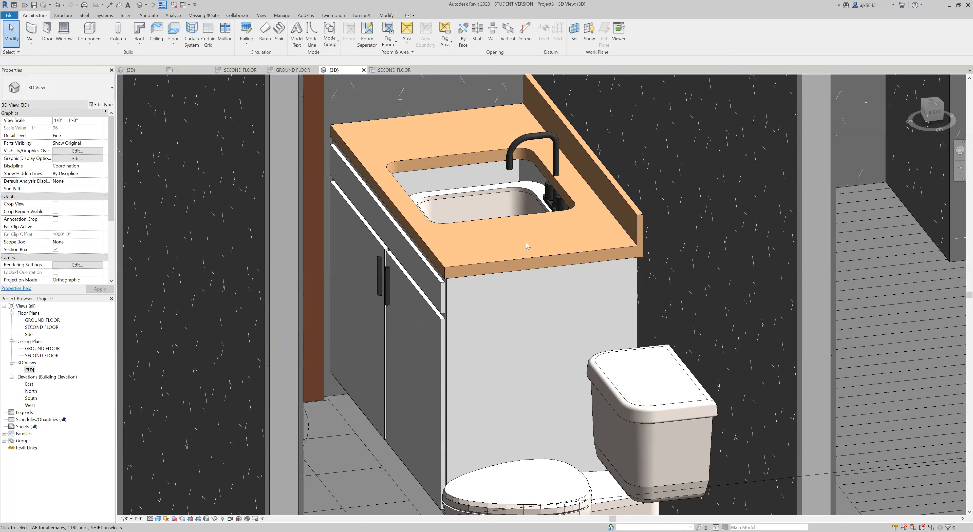
Step: Set the counter height of the Sink Vanity-Square 20" x 18" type to 3' 0"
click(491, 189)
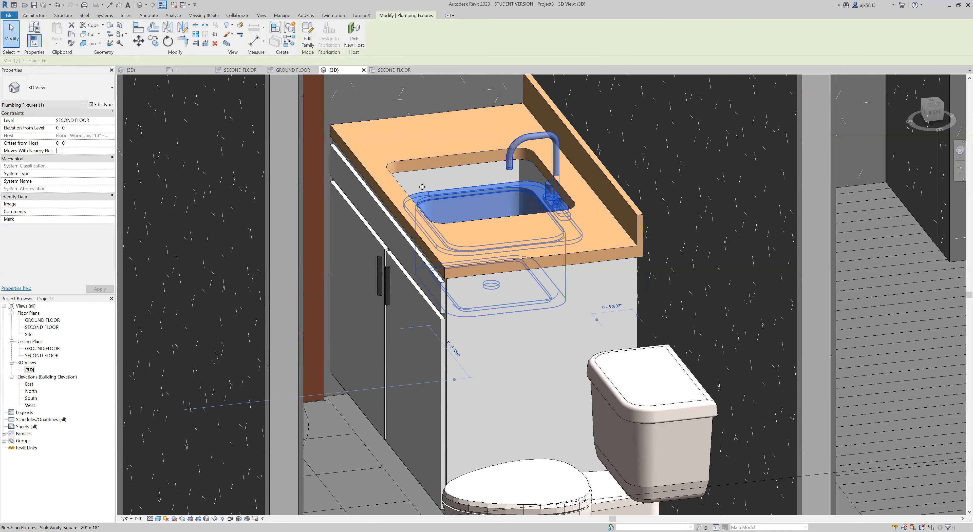
click(99, 105)
click(674, 211)
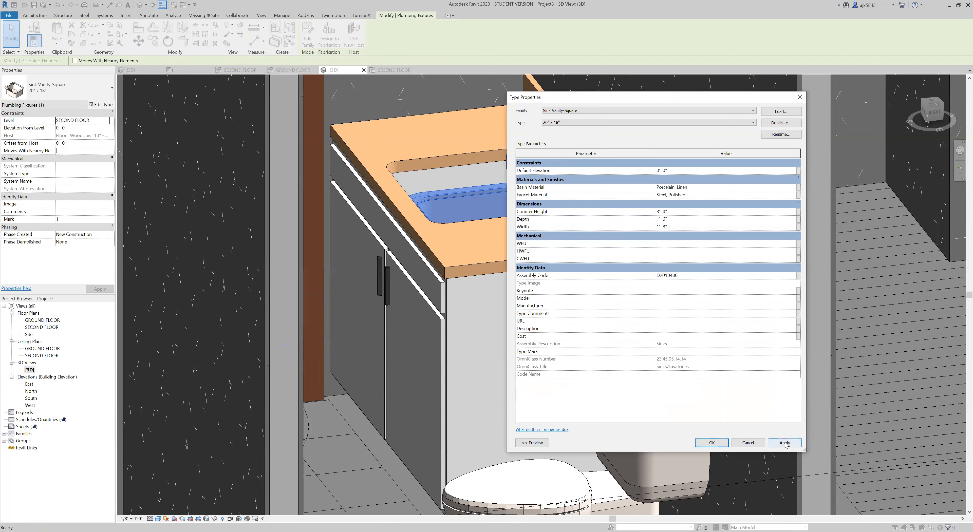
click(785, 443)
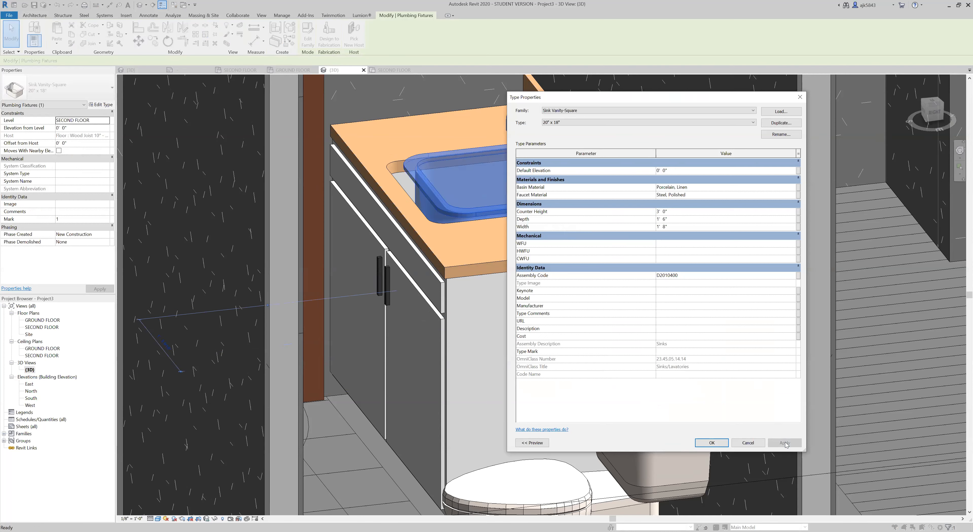
click(711, 442)
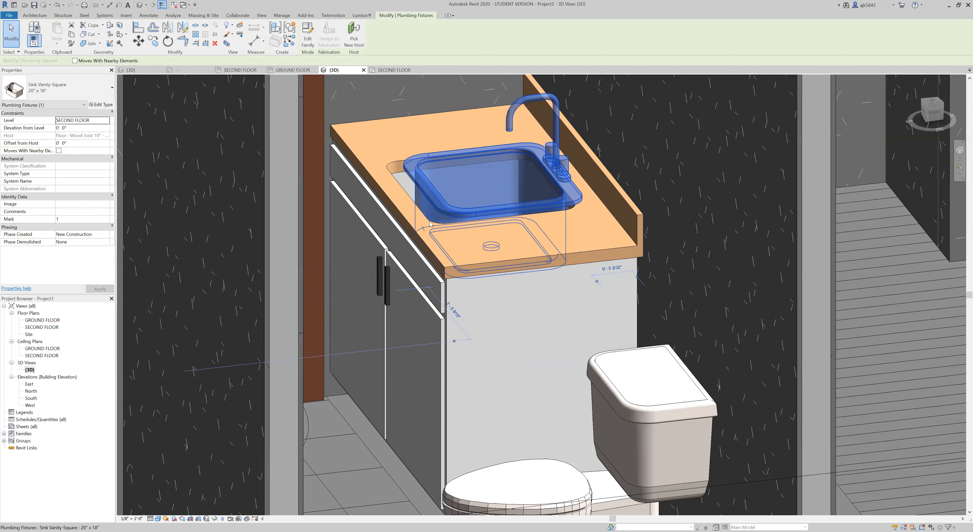
Step: In the SECOND FLOOR plan, move the sink so its front edge meets the front edge of the counter top's sink opening
double_click(41, 327)
scroll(438, 280, up, 5)
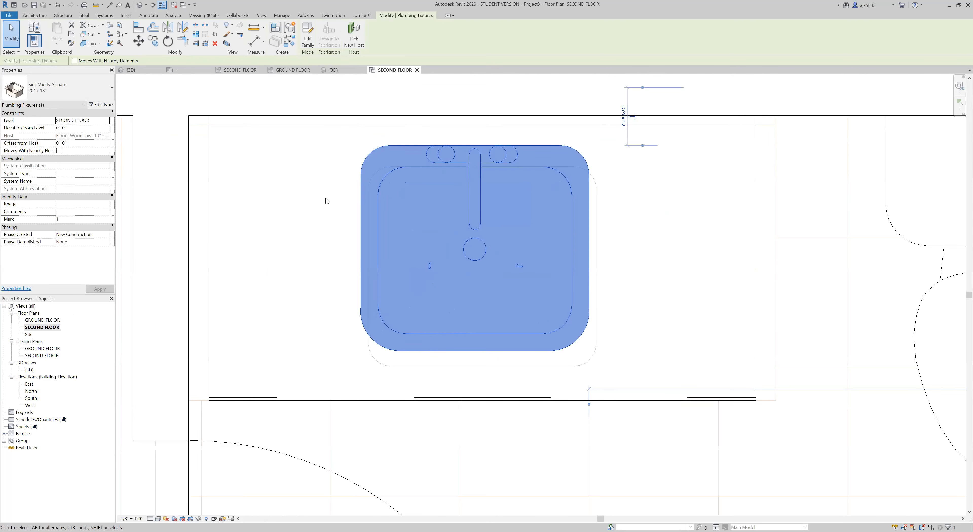
click(138, 41)
scroll(468, 351, up, 1)
click(474, 351)
click(478, 369)
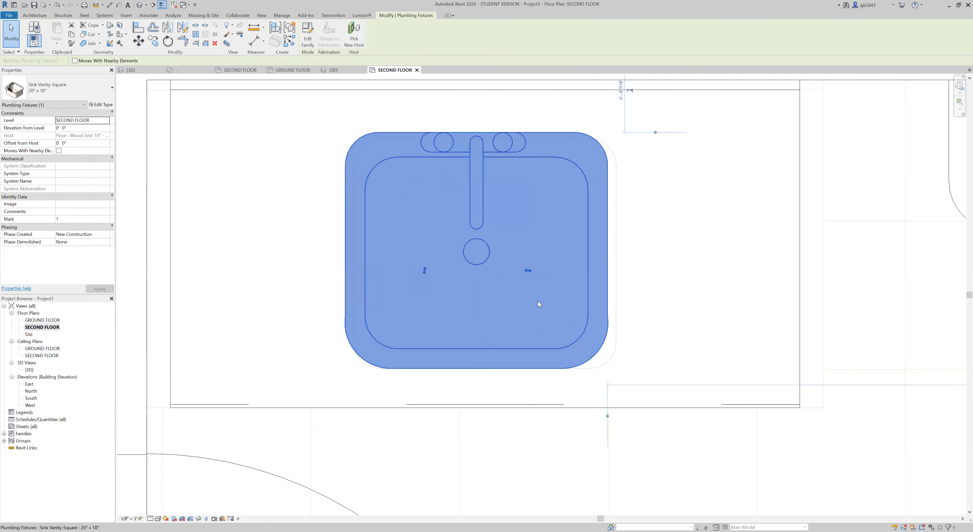
Step: Align the sink's side edge nearest the toilet with the matching edge of the counter top's sink opening
click(139, 28)
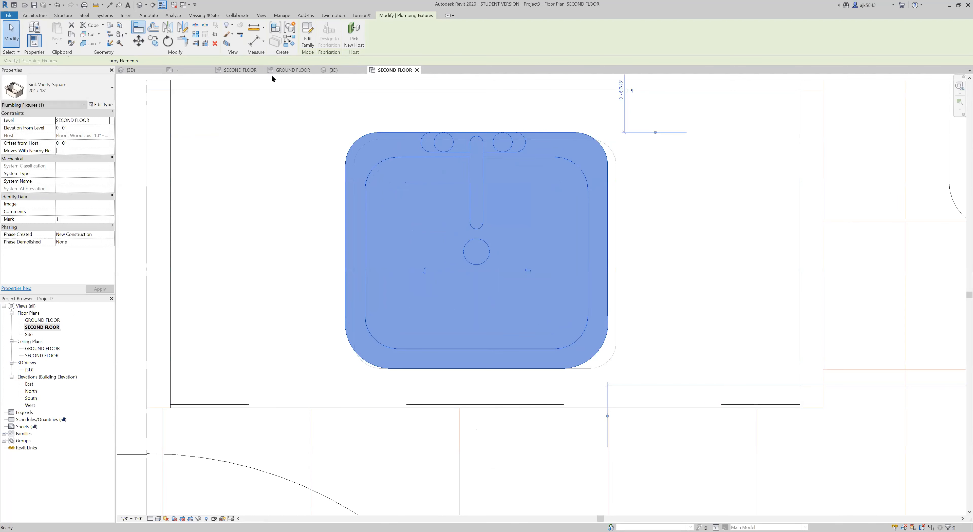
click(618, 219)
click(608, 221)
key(Escape)
key(Escape)
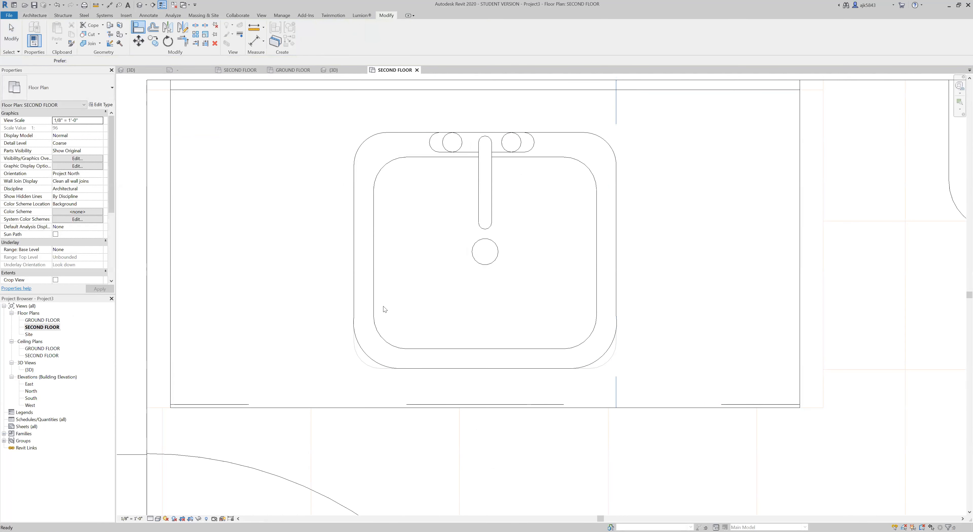
Step: Shorten the counter top's sink opening depth to 1' 4 103/256" from the front edge and check the fit in 3D
scroll(400, 290, down, 1)
scroll(399, 290, down, 1)
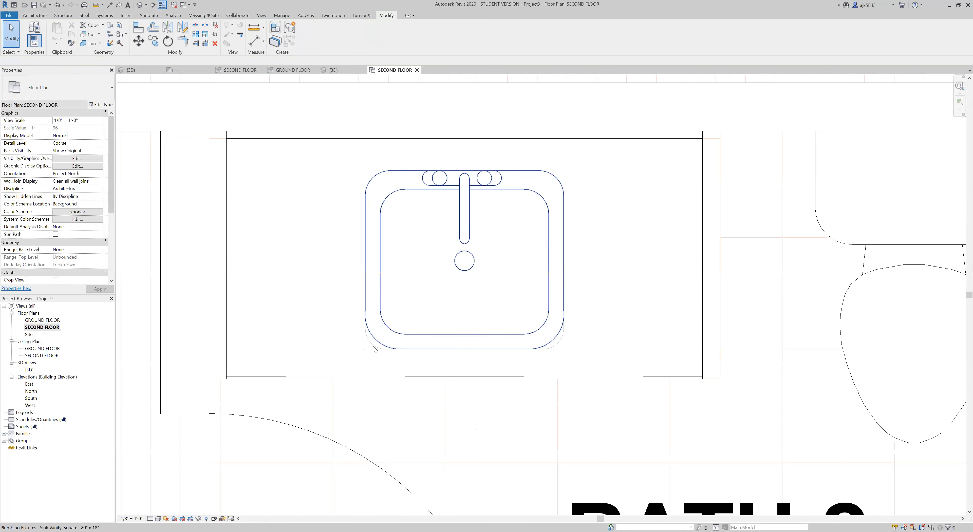
click(374, 348)
key(Escape)
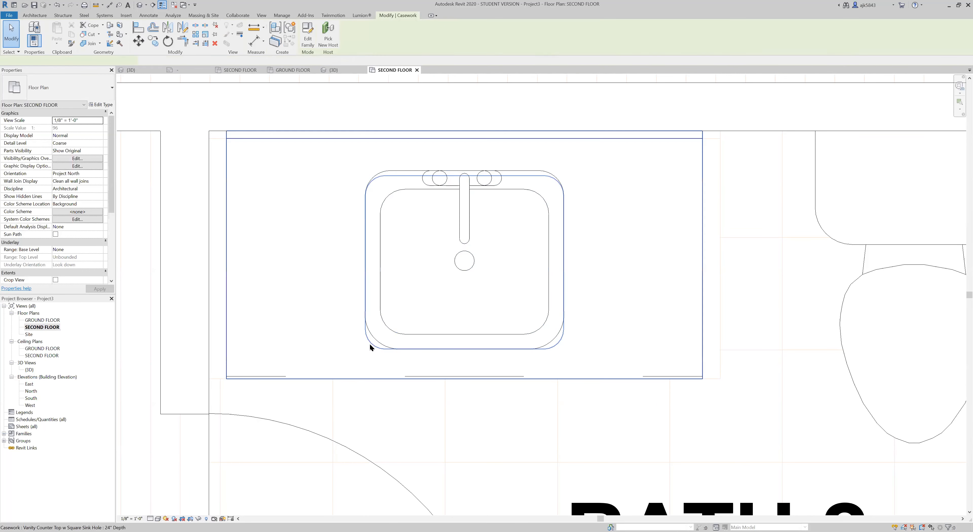
click(372, 346)
drag(466, 354, 466, 339)
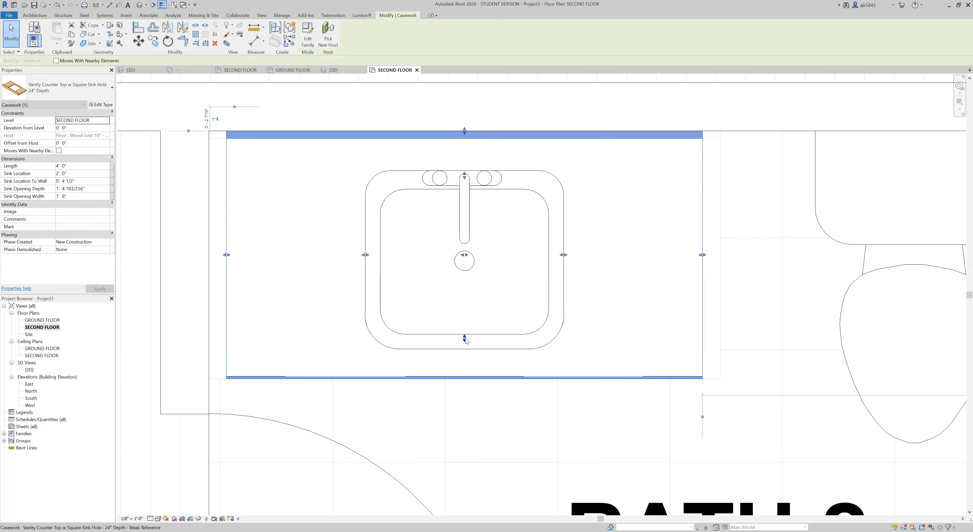
key(Escape)
double_click(30, 370)
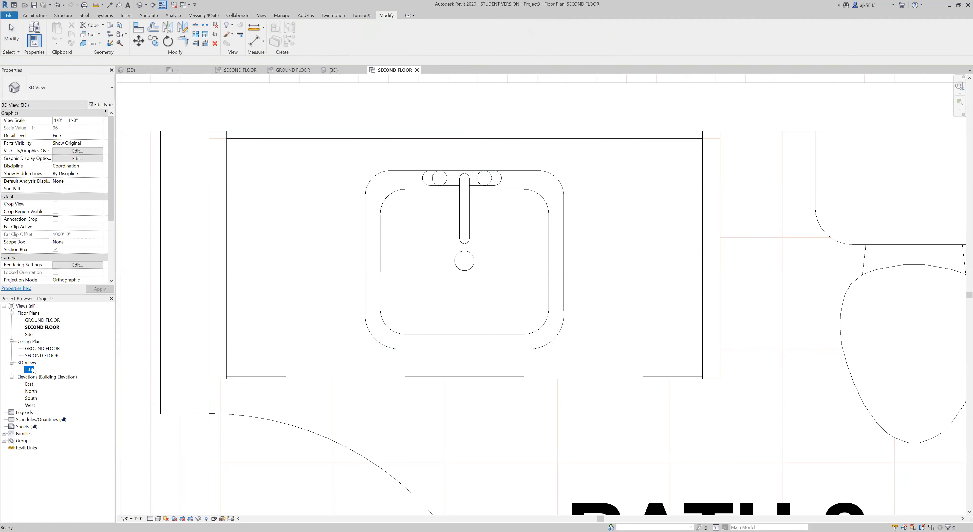
scroll(502, 171, up, 3)
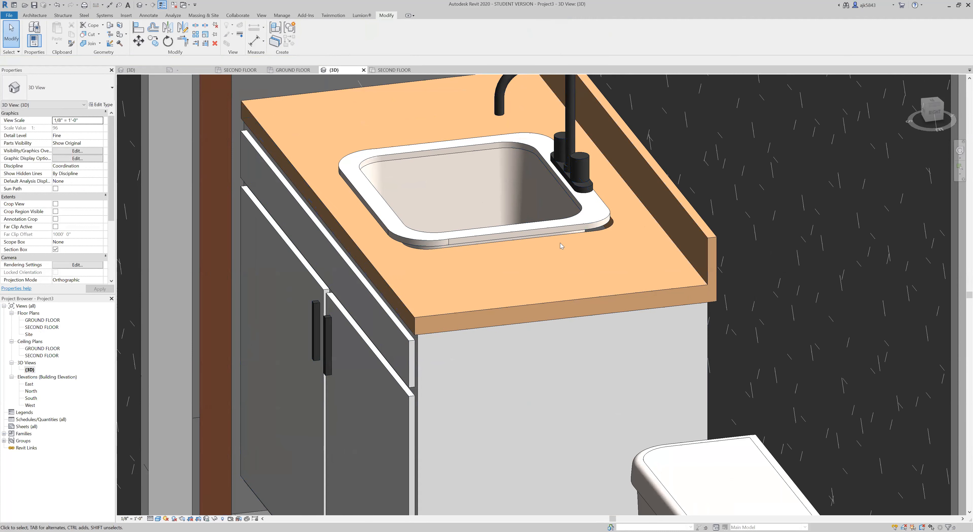
scroll(492, 291, down, 5)
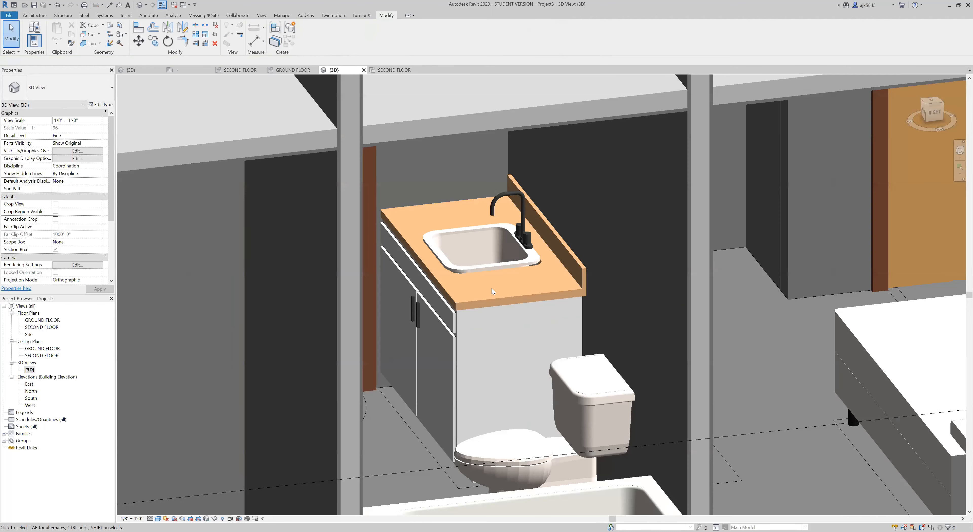
scroll(479, 227, down, 2)
scroll(487, 246, up, 2)
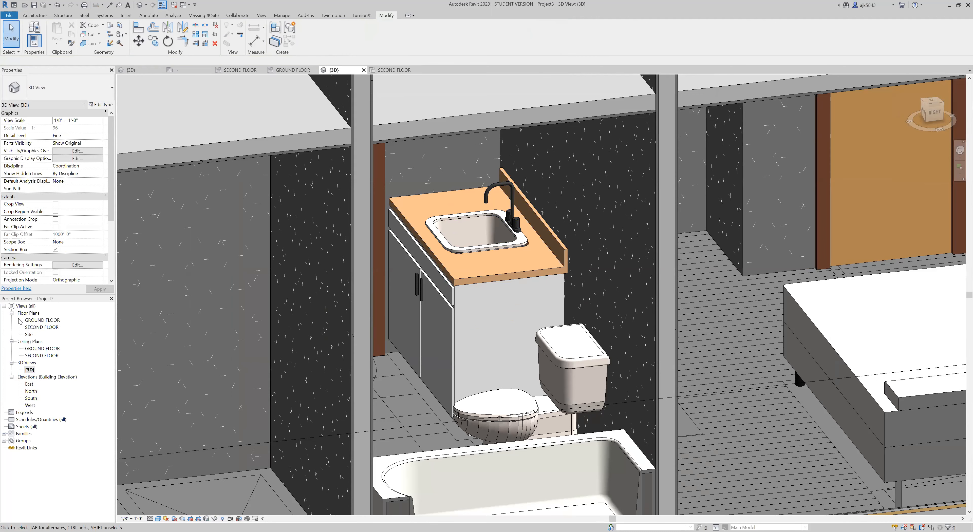
Step: Narrow the counter top's sink opening width to 1' 6 7/32" in the SECOND FLOOR plan and check the sink in 3D
double_click(40, 328)
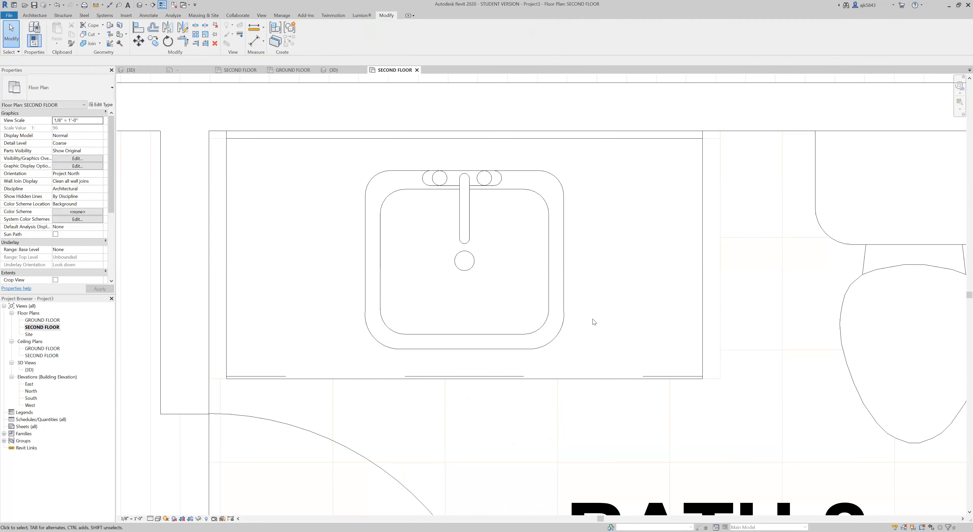
click(581, 380)
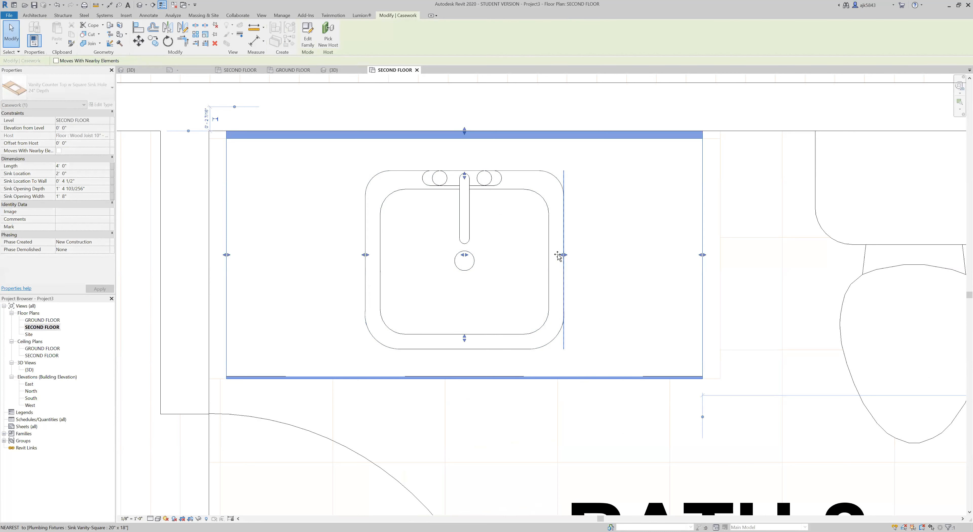
drag(554, 254, 555, 254)
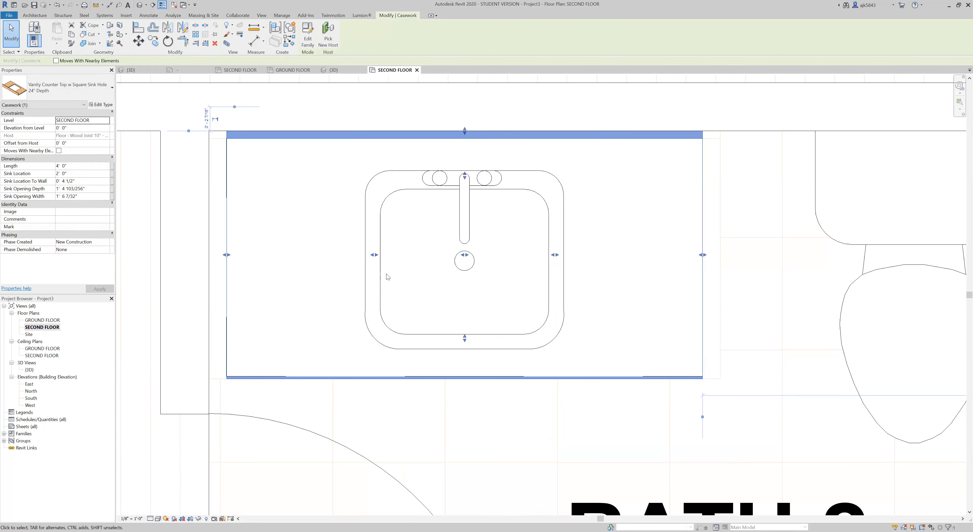
key(Escape)
double_click(29, 370)
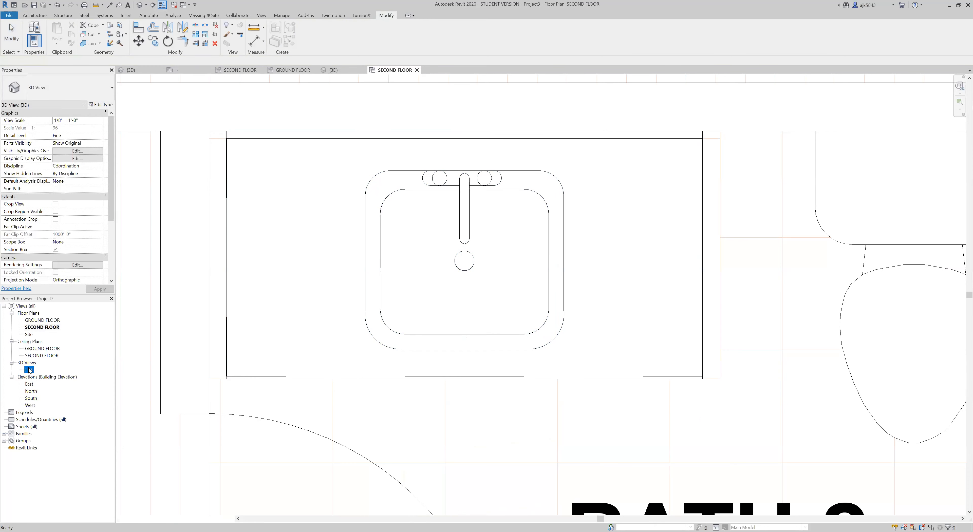
scroll(471, 220, up, 5)
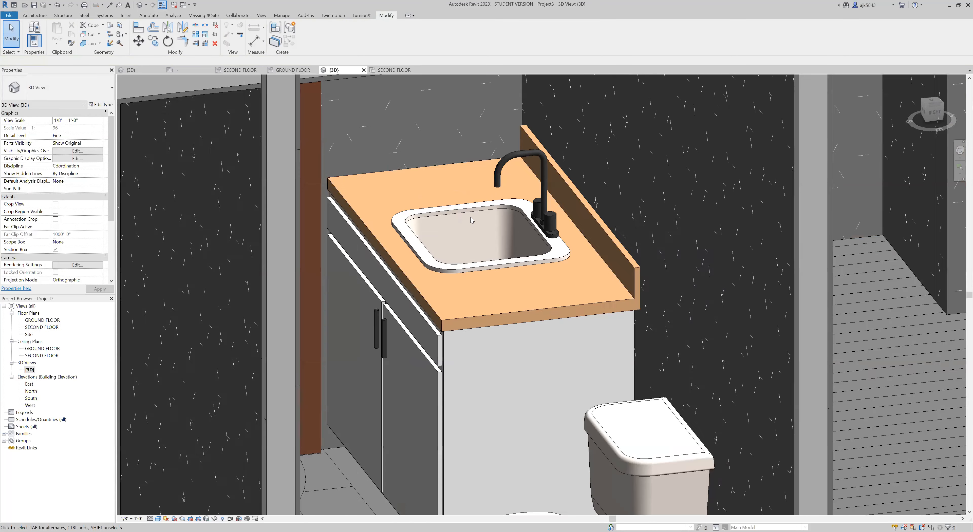
Step: Extend the 3D section box outward past the cut side of the house so it encloses the whole building
scroll(472, 227, down, 6)
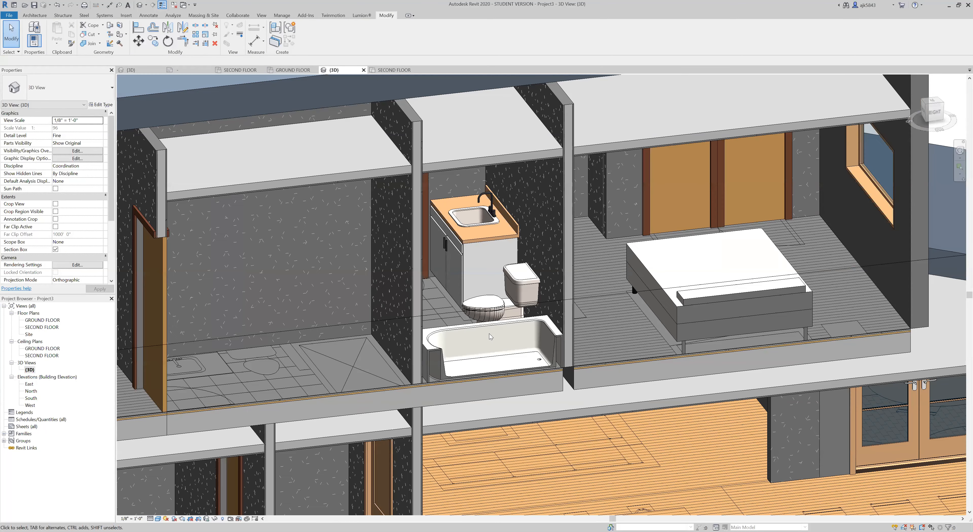
scroll(488, 333, down, 3)
scroll(294, 302, down, 3)
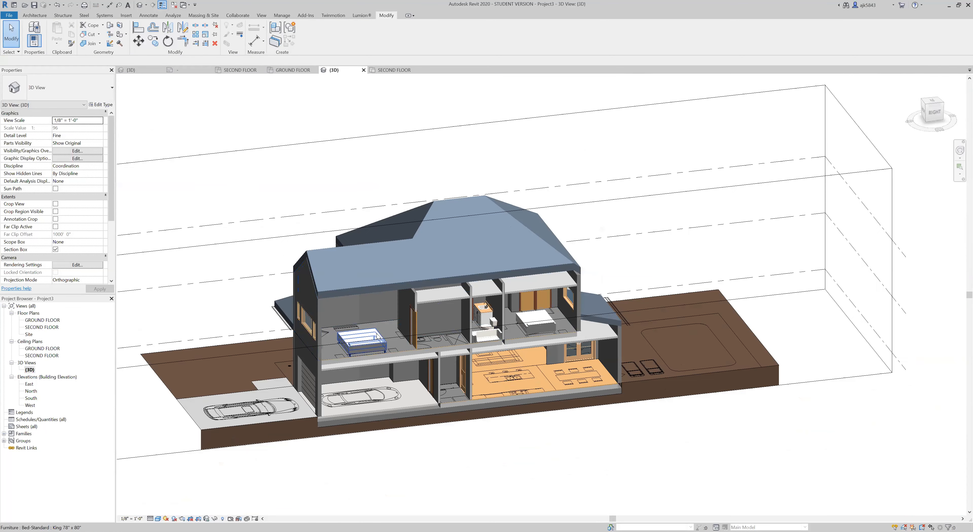
shift+middle_drag(294, 303, 390, 394)
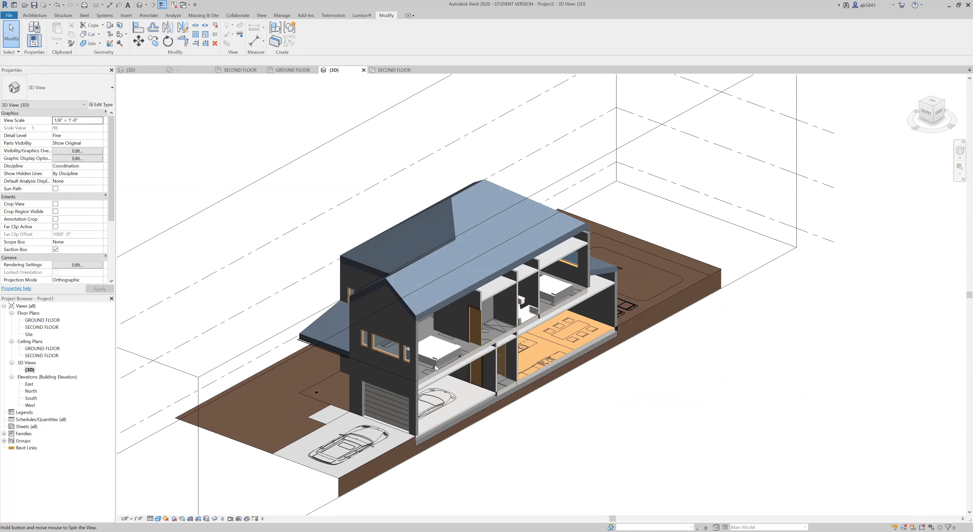
shift+middle_drag(591, 306, 546, 193)
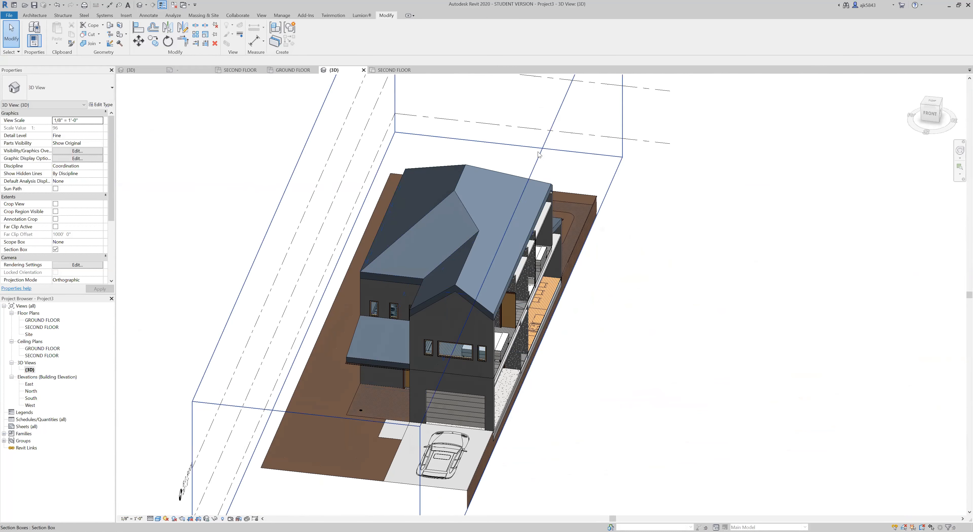
click(545, 193)
drag(587, 303, 662, 349)
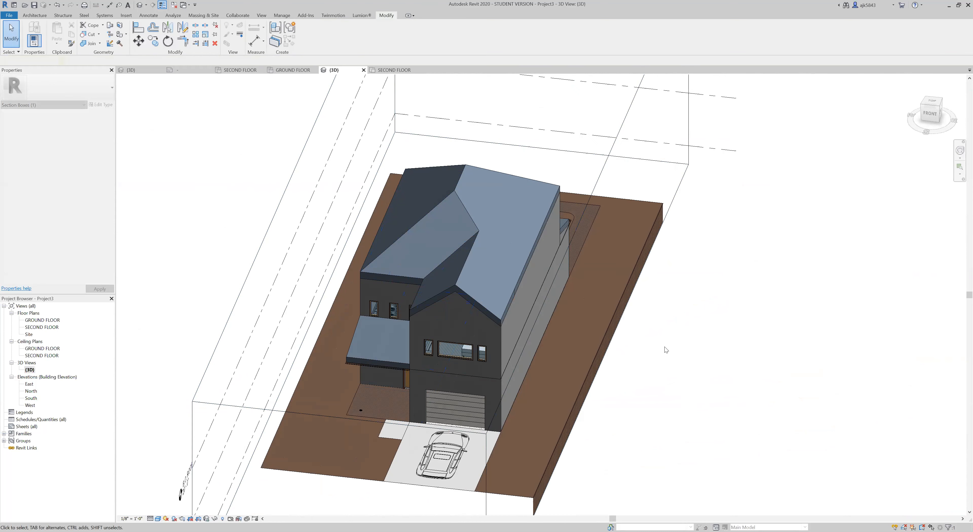
Step: Open the GROUND FLOOR plan to see the kitchen and dining layout
click(43, 320)
double_click(46, 321)
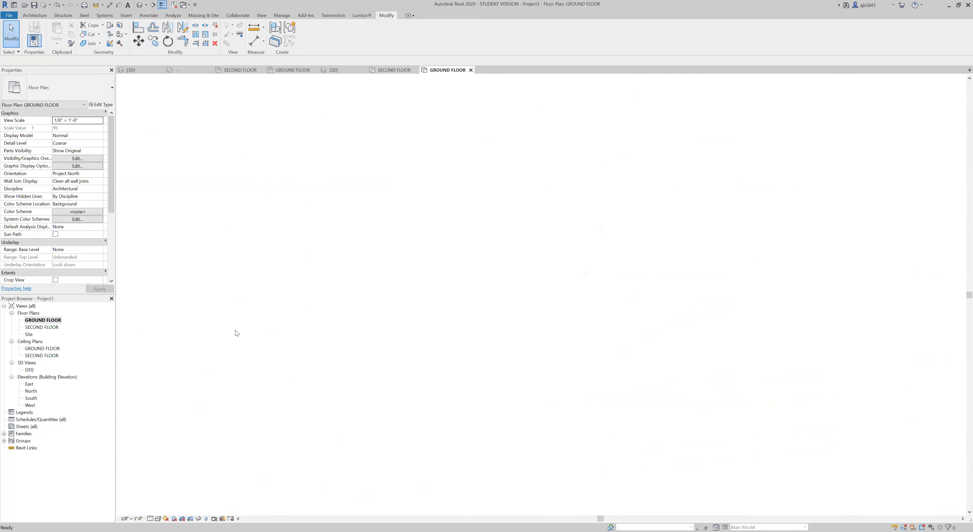
scroll(546, 235, up, 4)
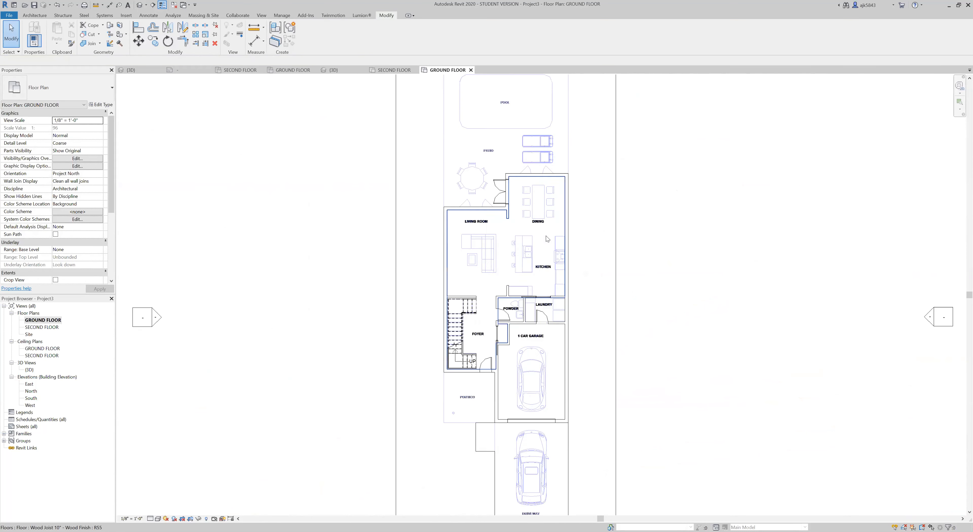
Step: Place Fixed 6' x 3'H windows in the patio-facing walls of the dining room and the living room
scroll(521, 281, down, 1)
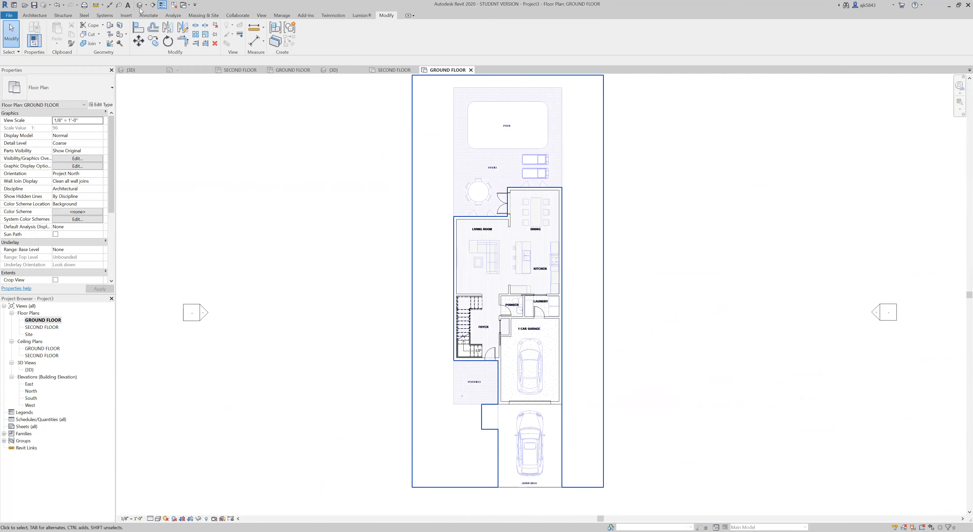
click(34, 15)
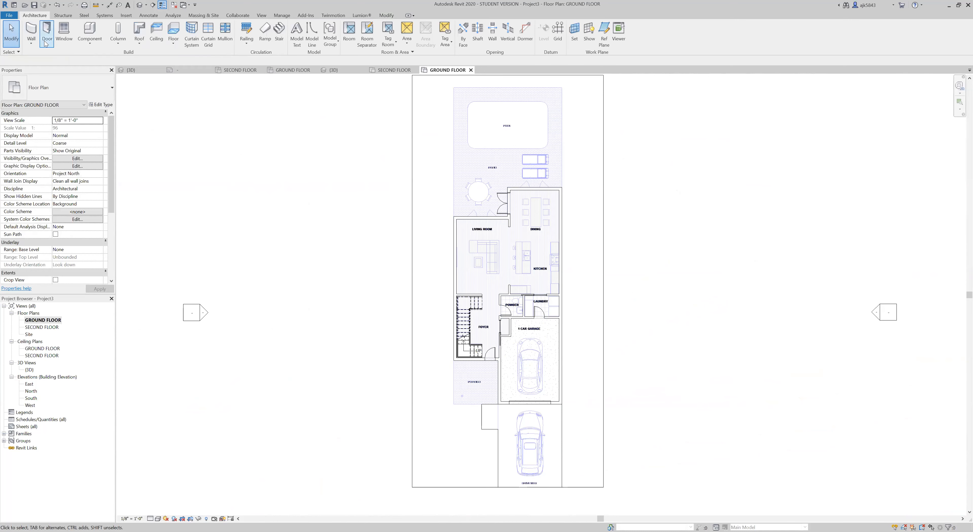
click(63, 46)
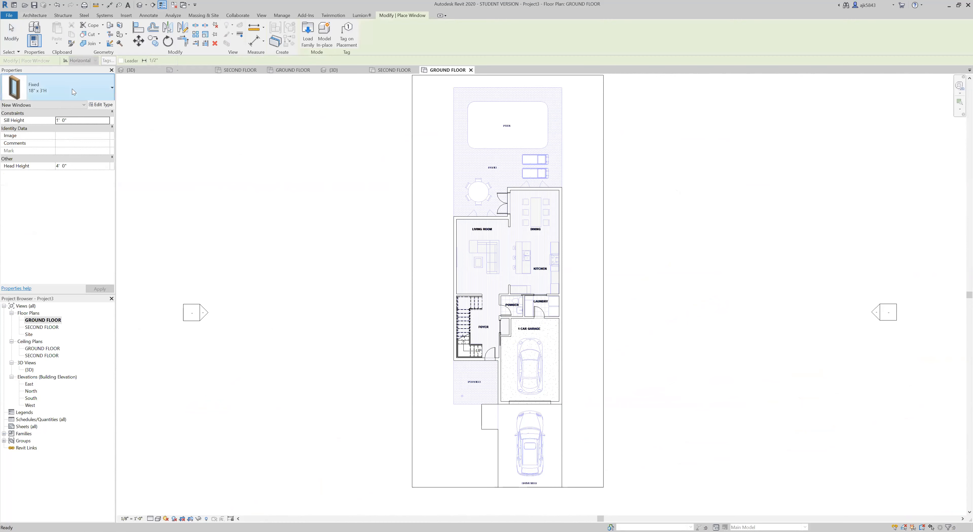
click(71, 88)
click(52, 130)
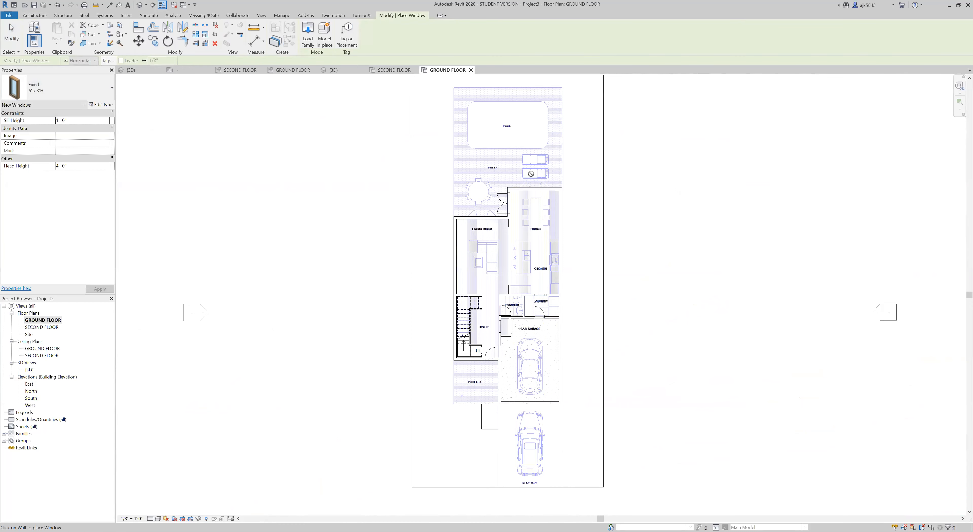
scroll(503, 166, up, 5)
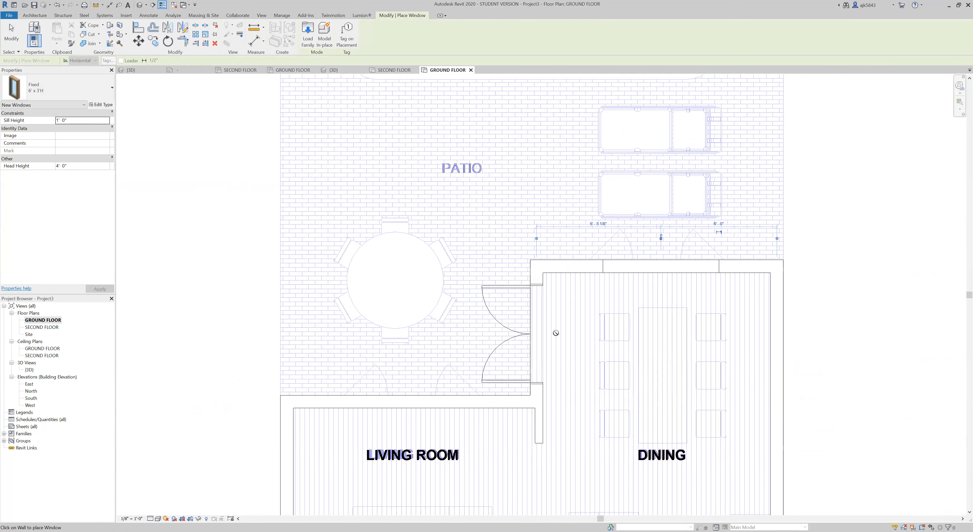
click(411, 395)
key(Escape)
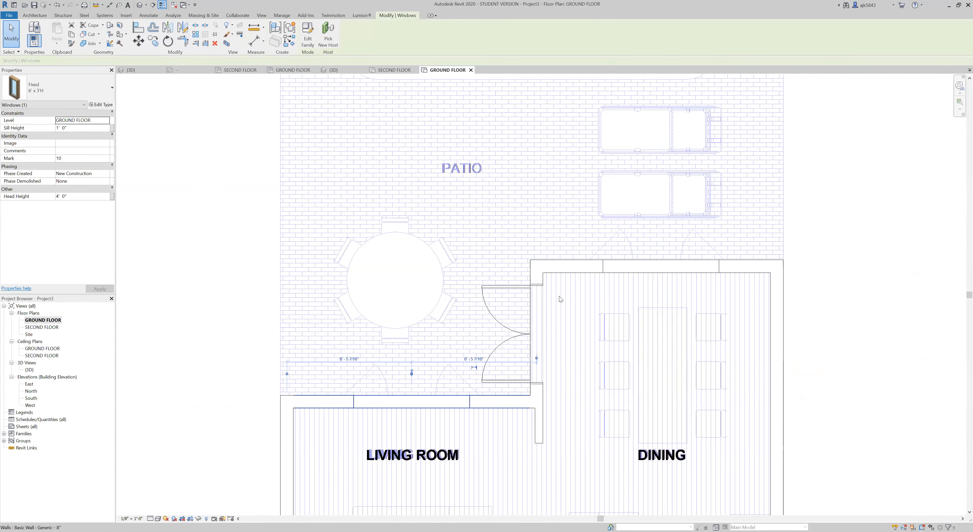
Step: Set the sill height of both patio-facing windows to 3' 0"
ctrl+click(668, 258)
click(78, 126)
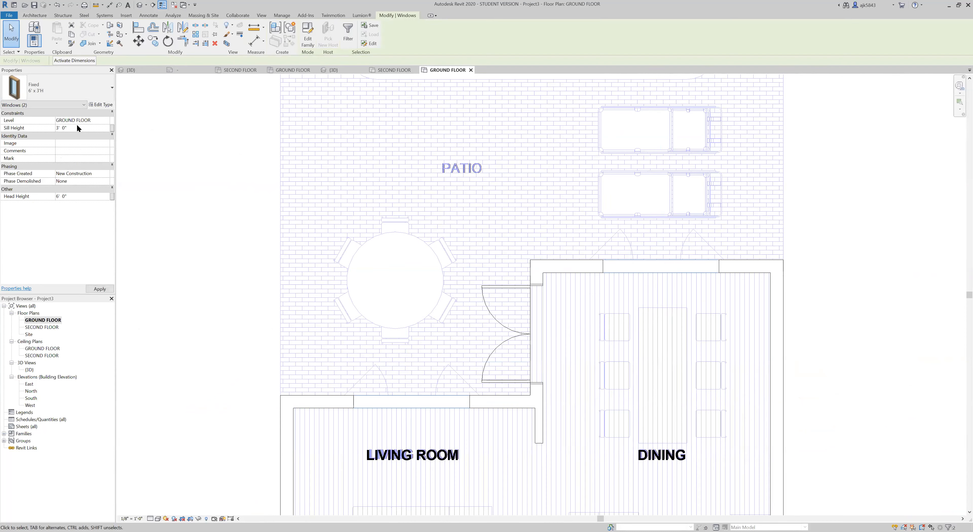
key(Escape)
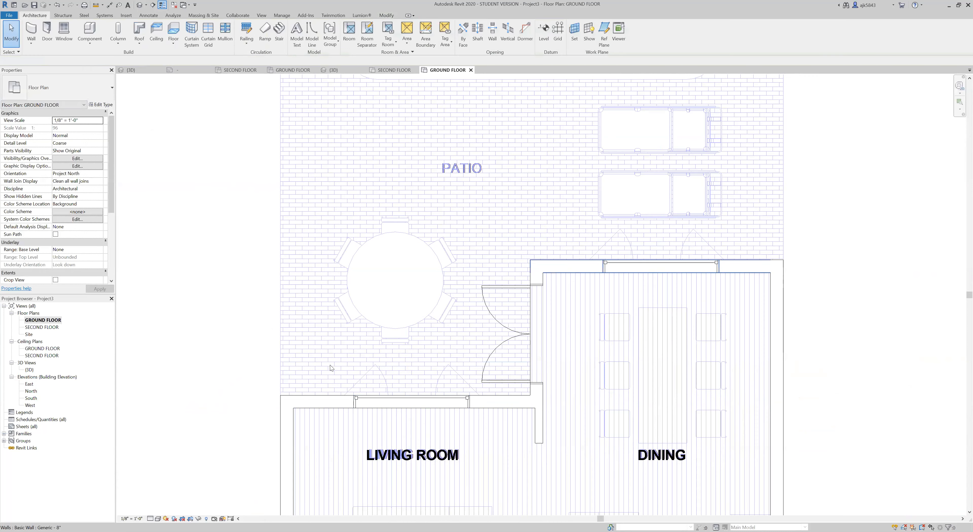
Step: Examine the new ground-floor windows on the patio side of the house in the 3D view
double_click(29, 370)
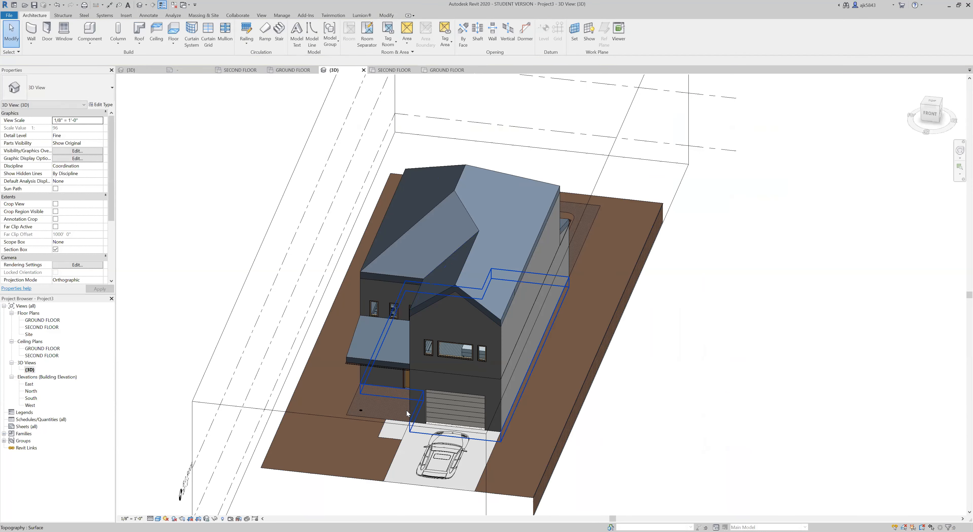
shift+middle_drag(406, 410, 336, 343)
scroll(335, 343, up, 4)
shift+middle_drag(310, 311, 260, 297)
scroll(487, 330, down, 3)
shift+middle_drag(393, 359, 298, 382)
scroll(304, 375, up, 2)
Step: Return to the kitchen in the GROUND FLOOR plan and start loading a new component family
double_click(42, 320)
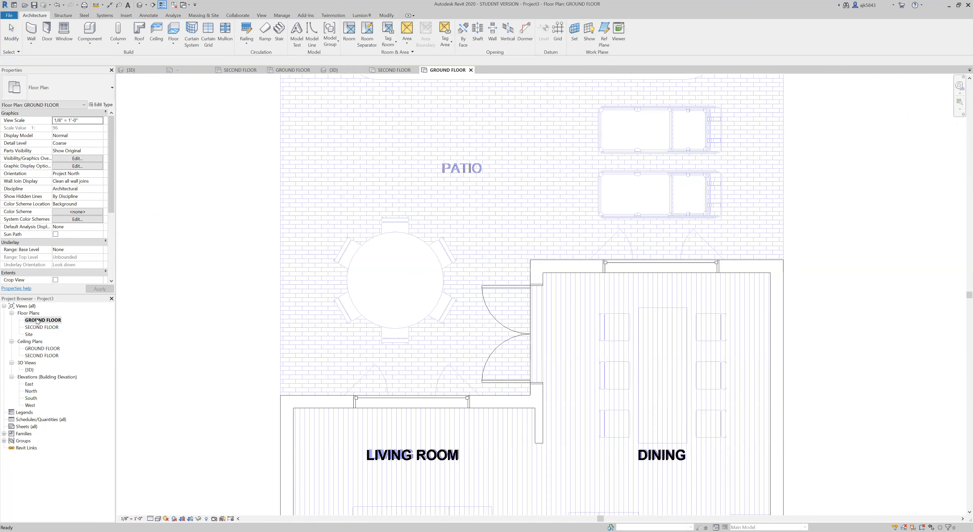
scroll(432, 193, down, 3)
scroll(487, 184, down, 1)
scroll(558, 374, up, 2)
scroll(519, 434, up, 2)
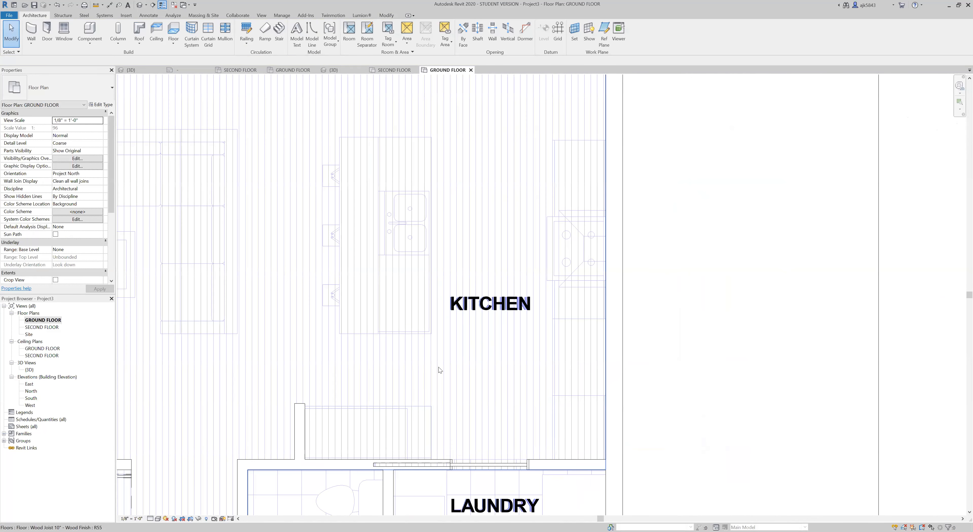
scroll(445, 365, down, 1)
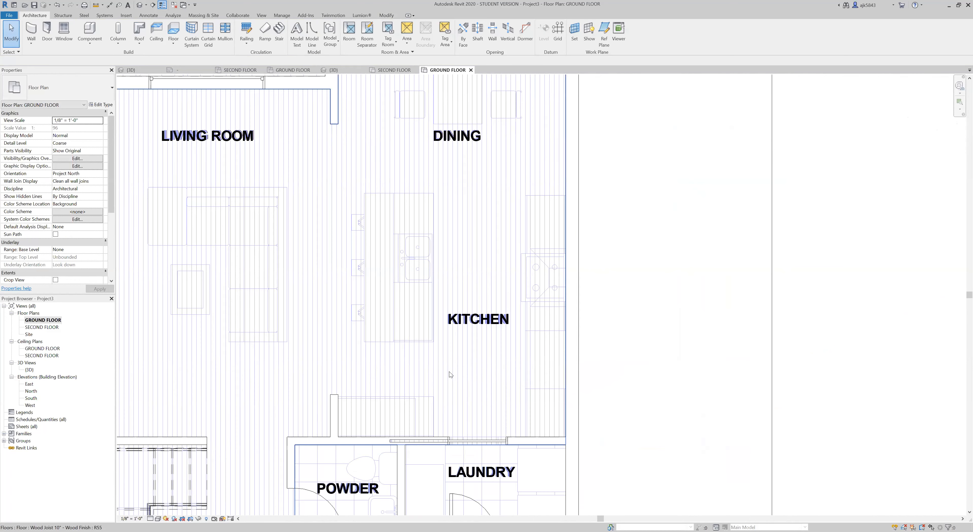
click(85, 43)
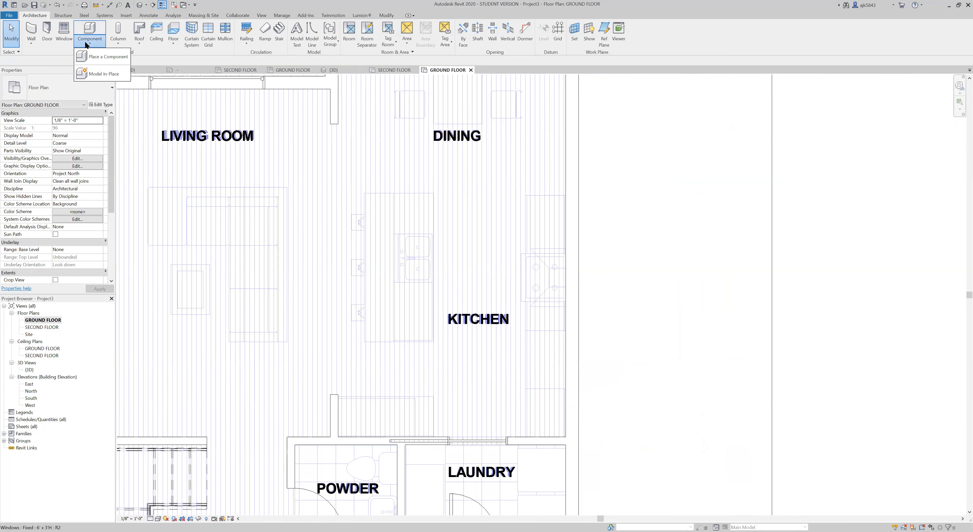
click(104, 62)
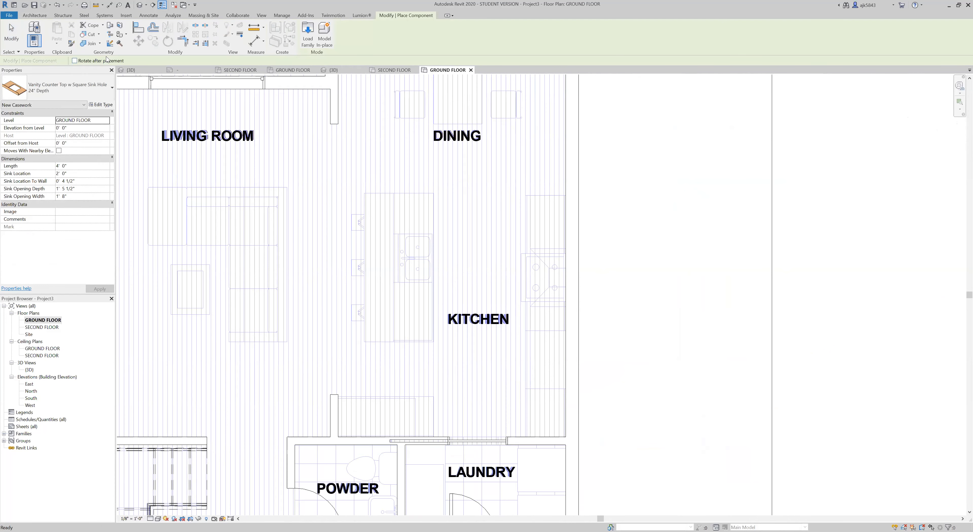
click(308, 36)
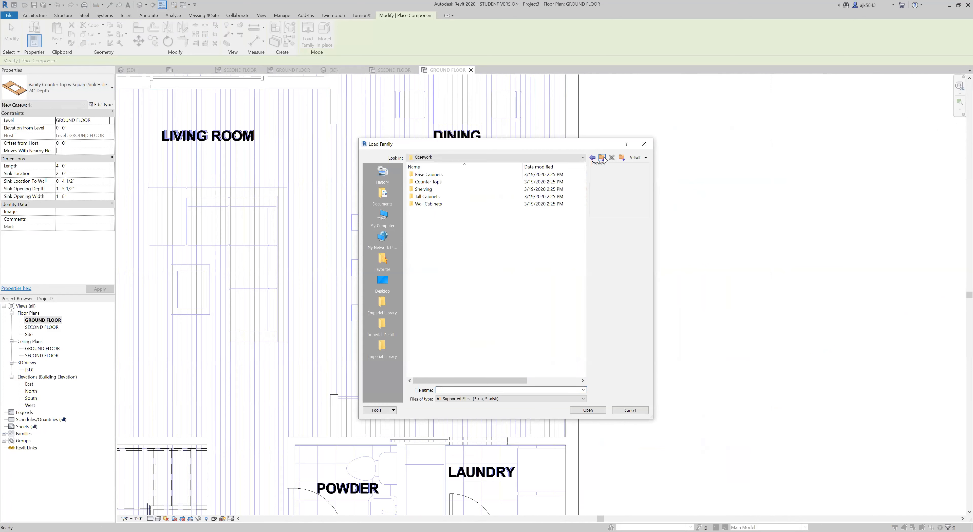
Step: Browse the US Imperial library to the High-End folder of Domestic specialty equipment
click(602, 158)
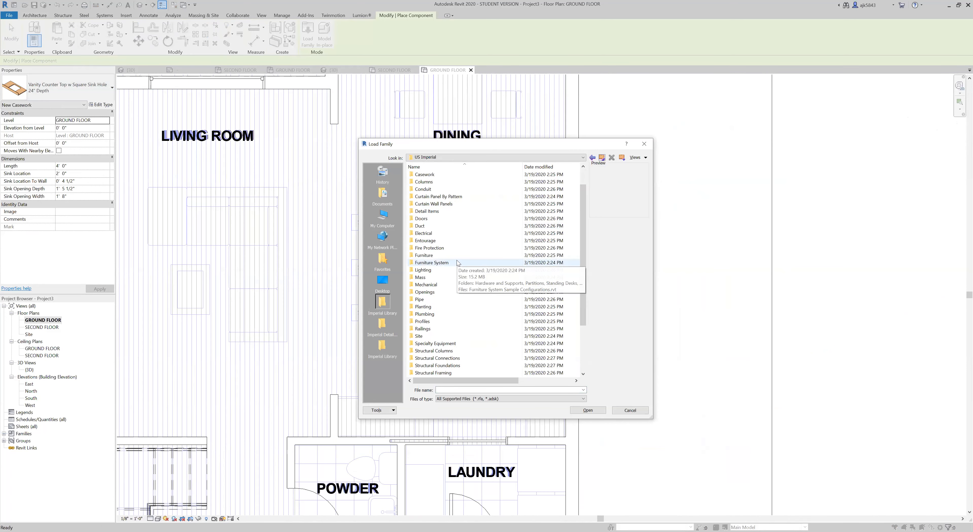
scroll(471, 265, up, 1)
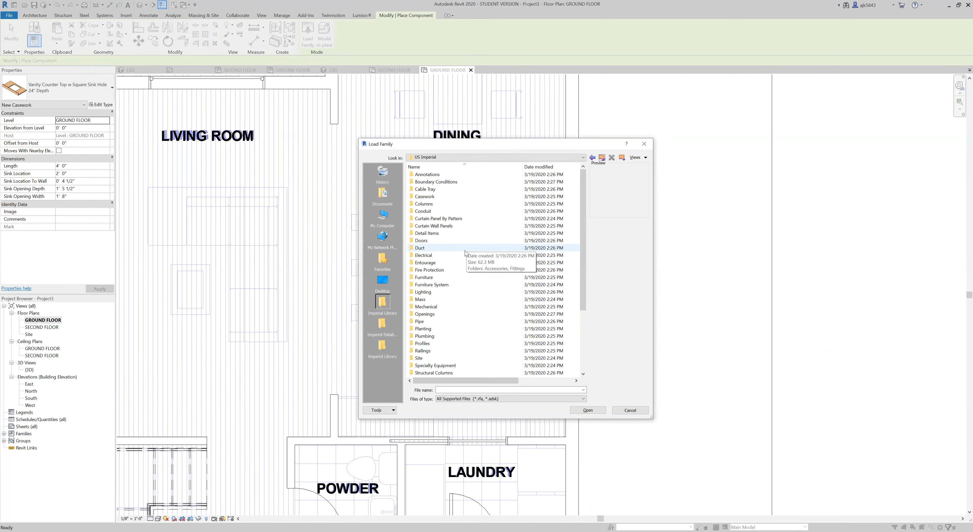
double_click(448, 288)
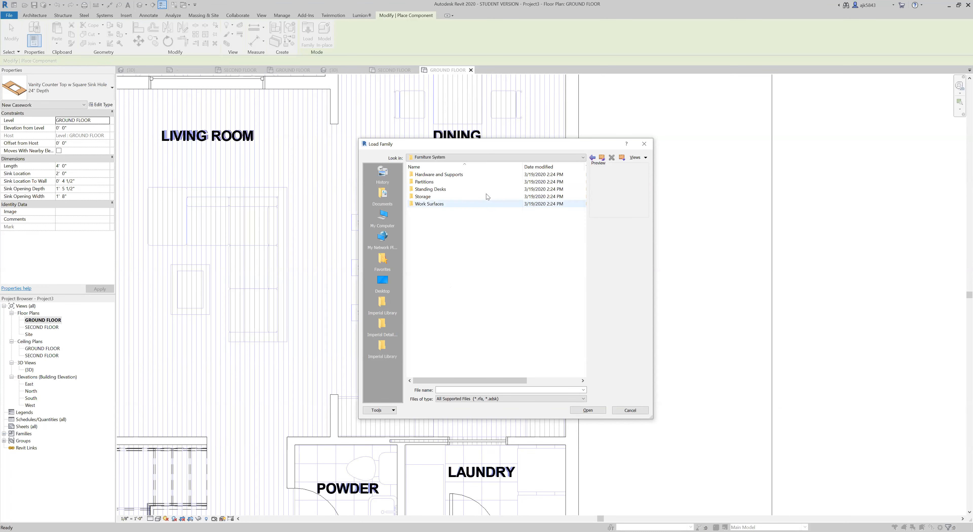
scroll(474, 293, down, 5)
double_click(448, 278)
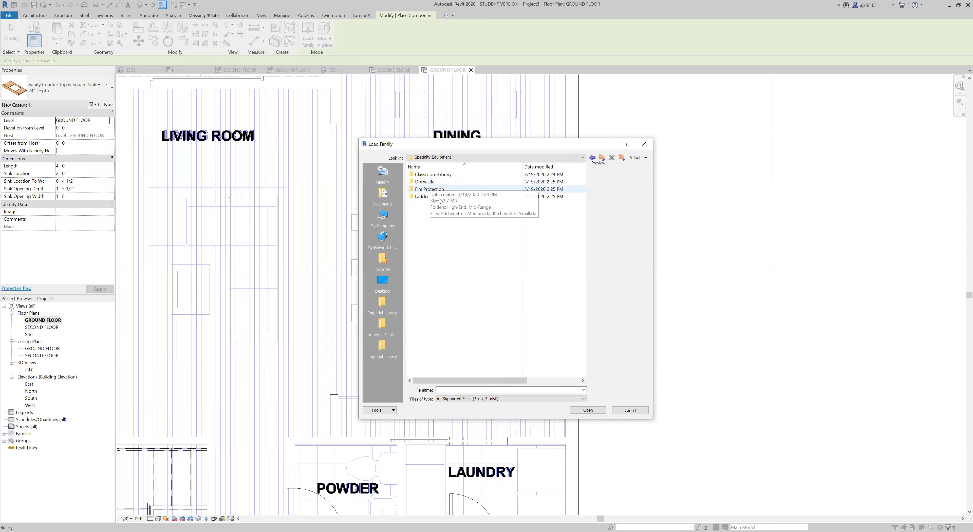
double_click(426, 181)
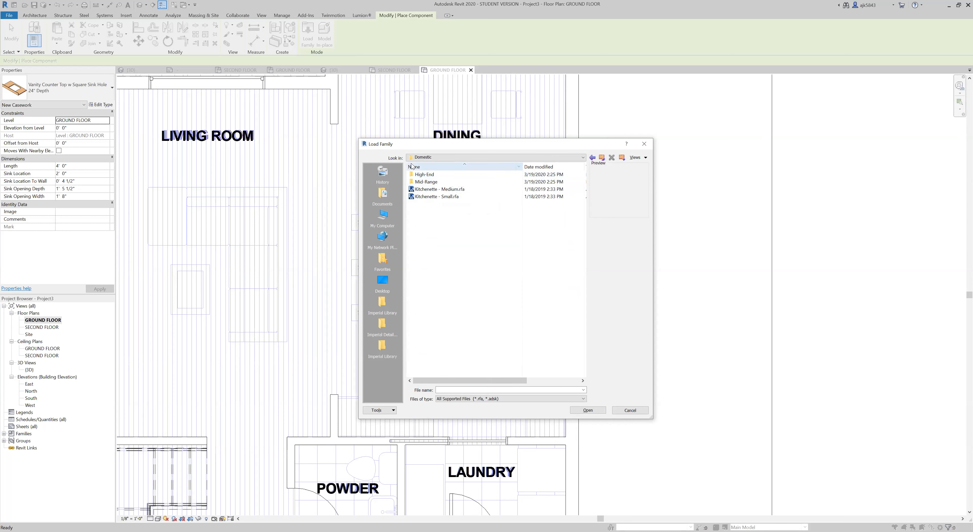
double_click(430, 175)
Step: Preview the cooktop and refrigerator families and load Refrigerator-French_Door.rfa
click(435, 182)
click(438, 189)
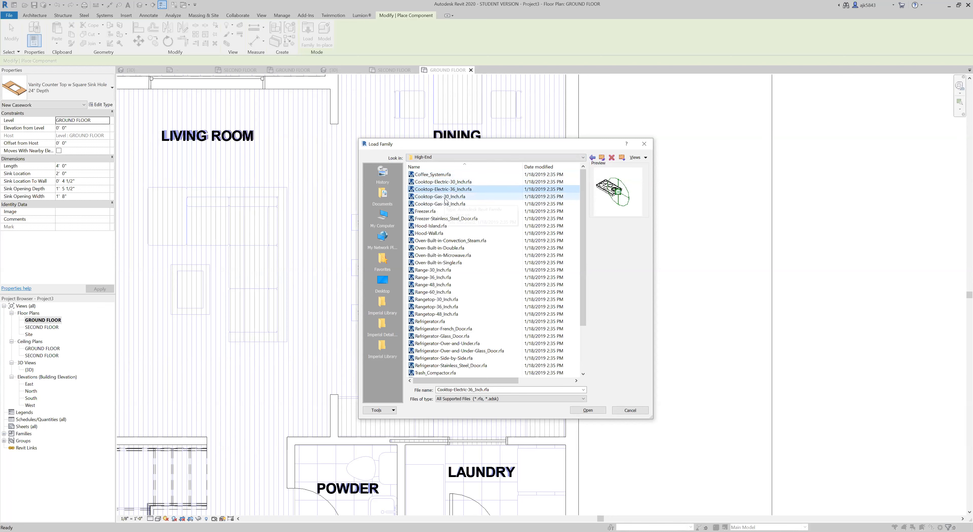
click(443, 203)
click(444, 196)
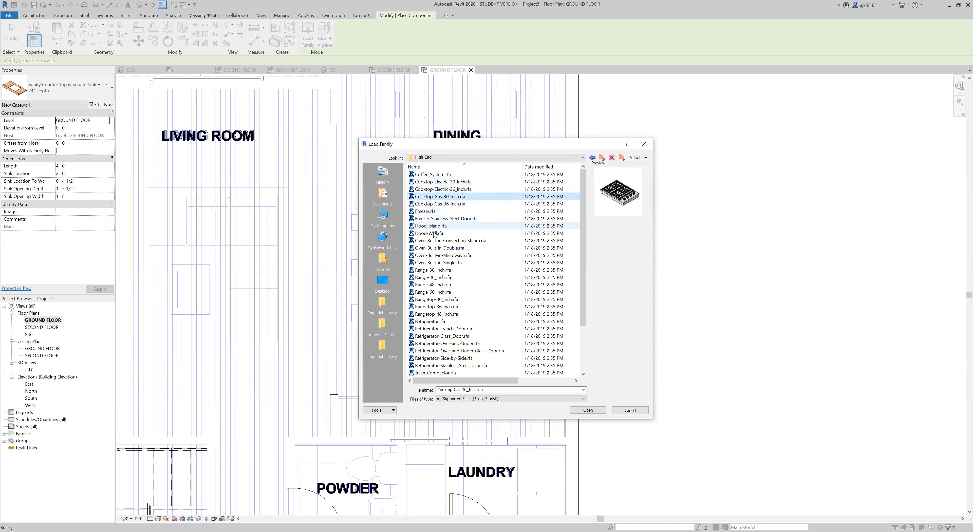
click(434, 321)
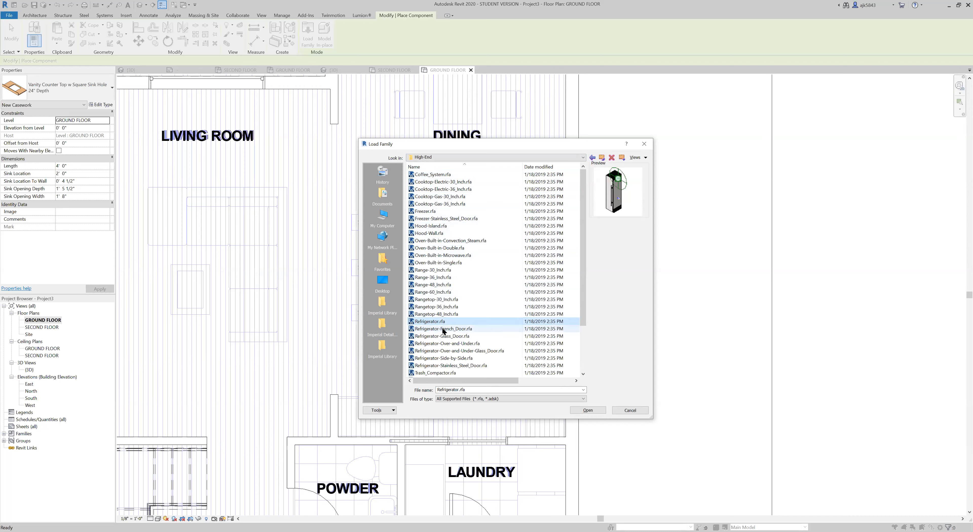
click(440, 329)
click(595, 414)
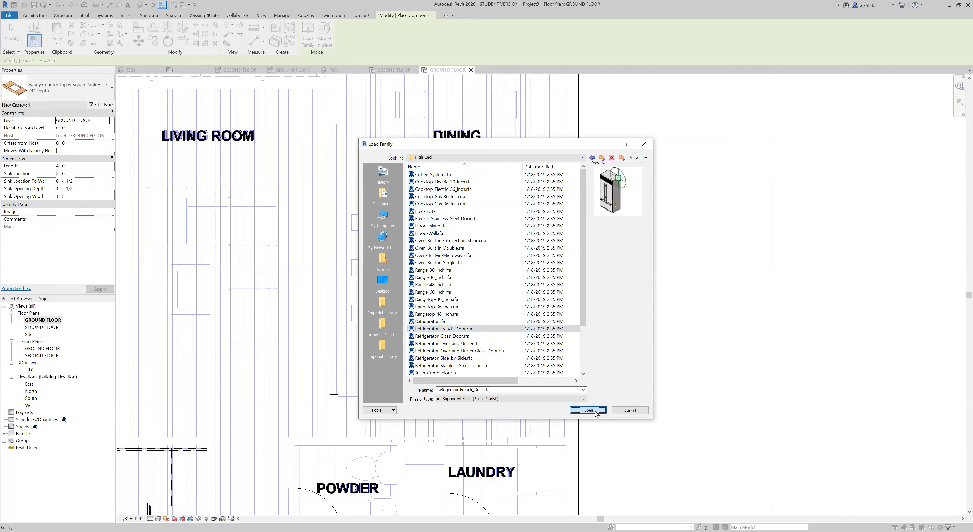
Step: Place the 36" French-door refrigerator, rotated with its back against the kitchen's exterior wall, between the underlay's range and the laundry wall
scroll(567, 391, down, 3)
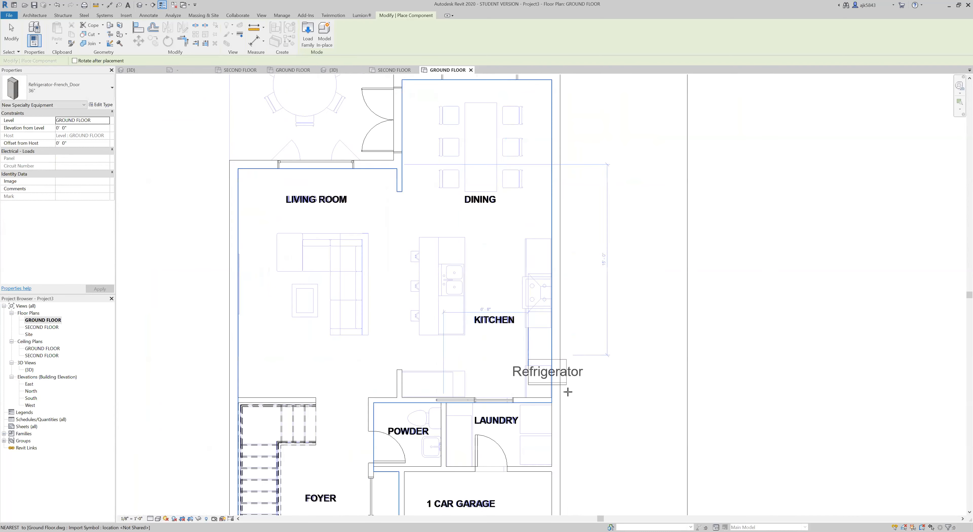
scroll(524, 362, up, 4)
key(space)
scroll(510, 276, up, 2)
key(space)
key(space)
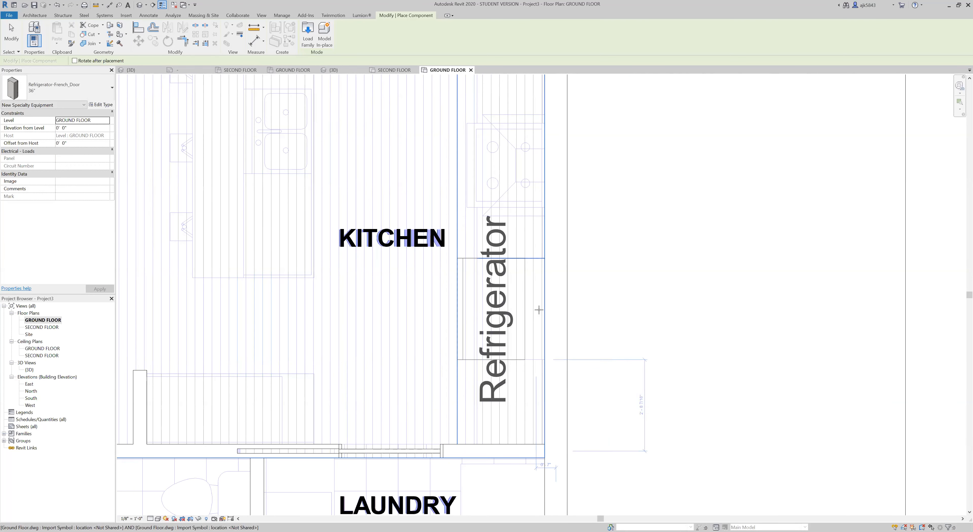
click(553, 309)
key(Escape)
Step: Turn off Show Label in the French-door refrigerator's type properties
click(484, 310)
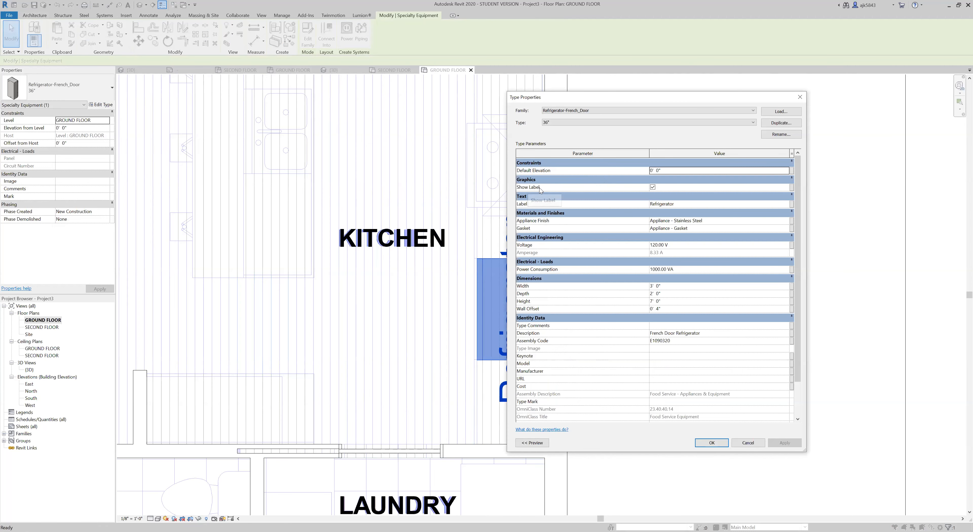
click(652, 188)
click(778, 443)
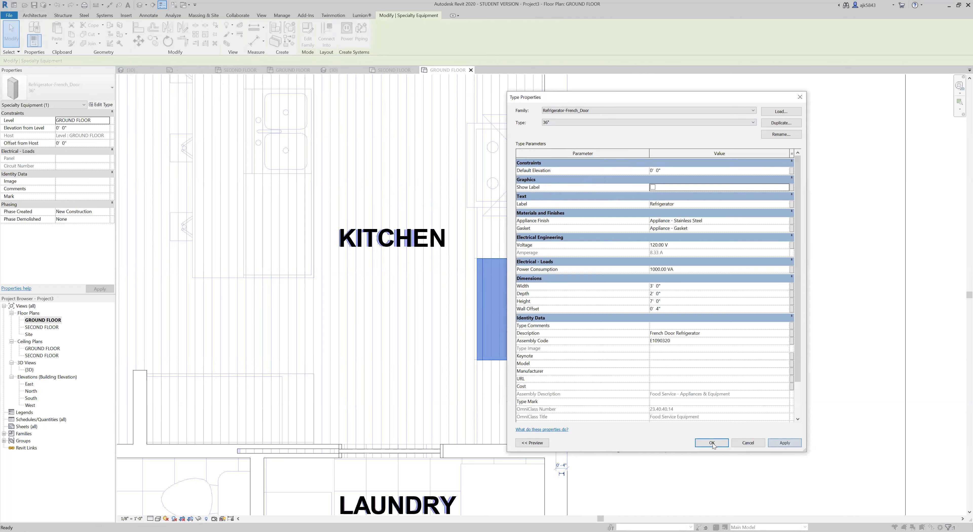
key(Escape)
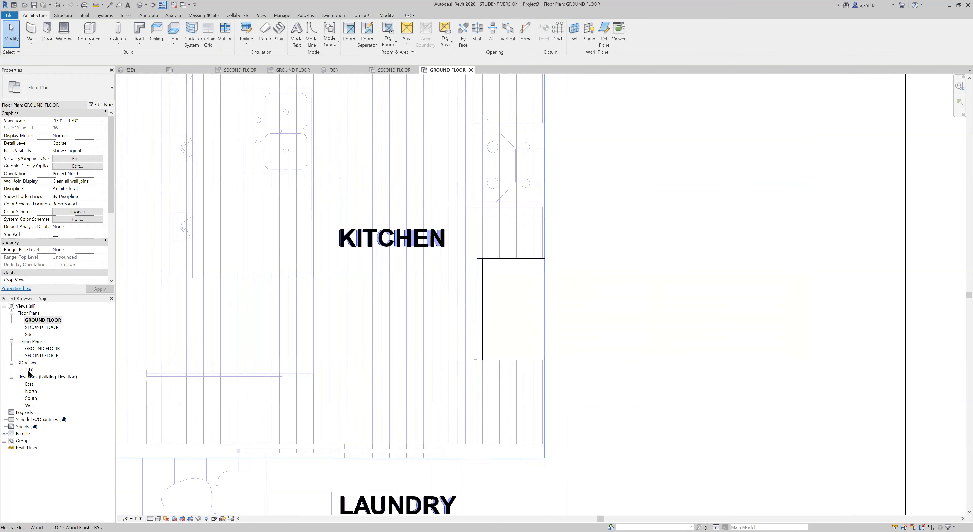
Step: Inspect the refrigerator's placement against the kitchen underlay in the GROUND FLOOR plan
scroll(526, 342, down, 4)
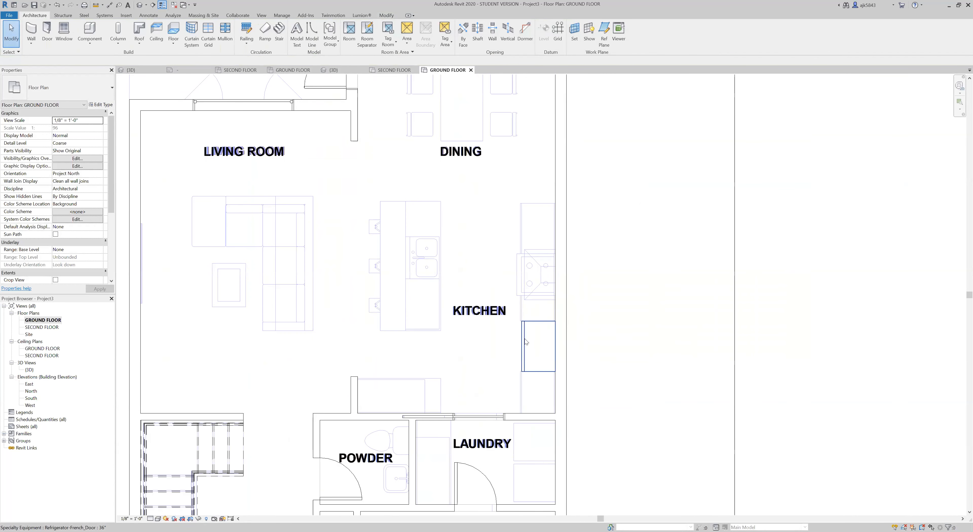
click(526, 342)
scroll(547, 350, up, 4)
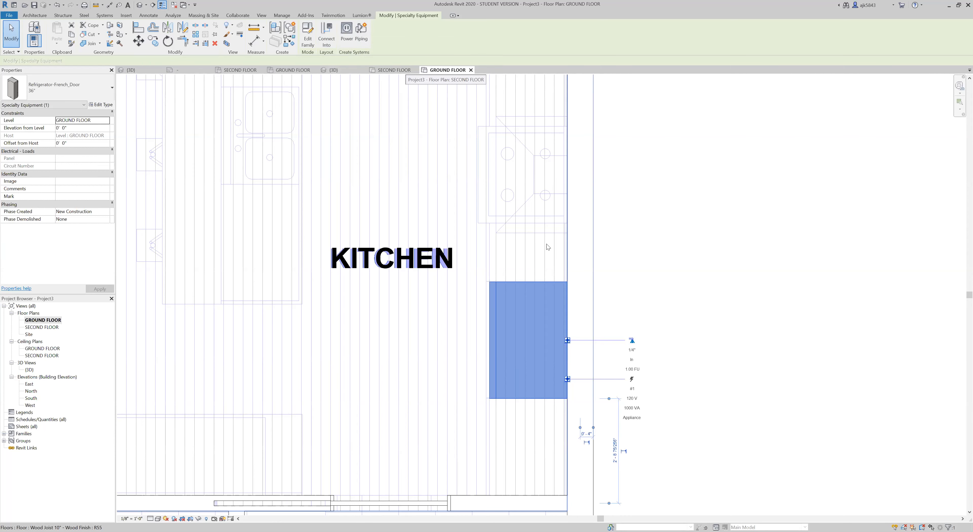
key(Escape)
scroll(530, 310, down, 3)
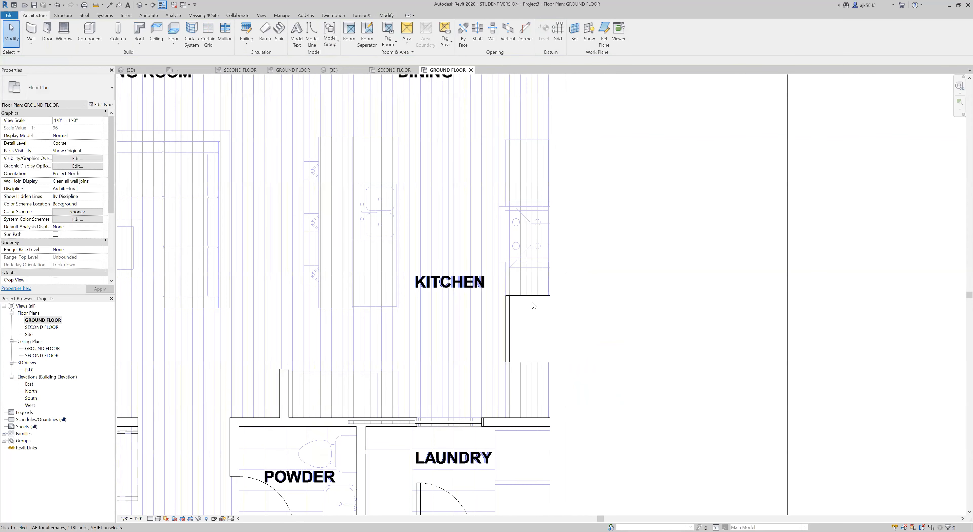
scroll(590, 405, down, 2)
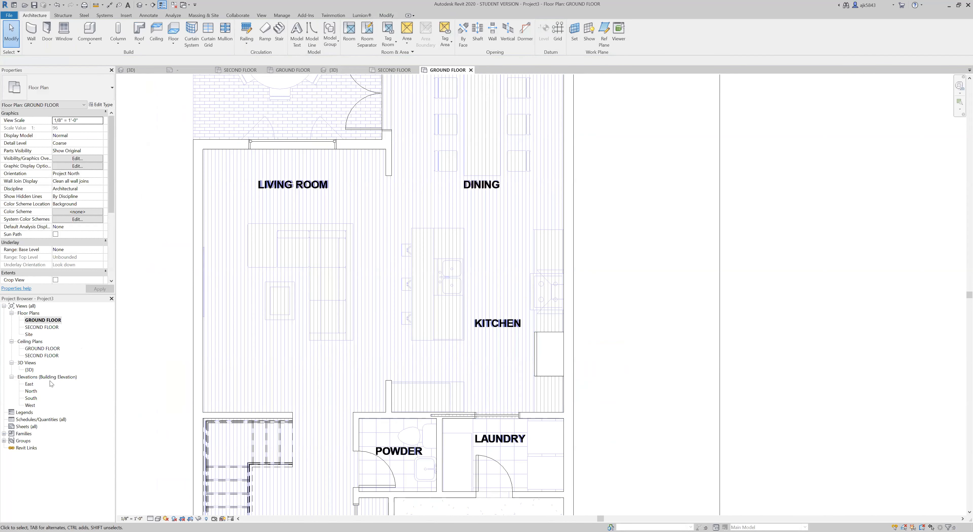
Step: In the {3D} view, pull the section box's side face inward through the house to expose the kitchen and refrigerator
double_click(29, 370)
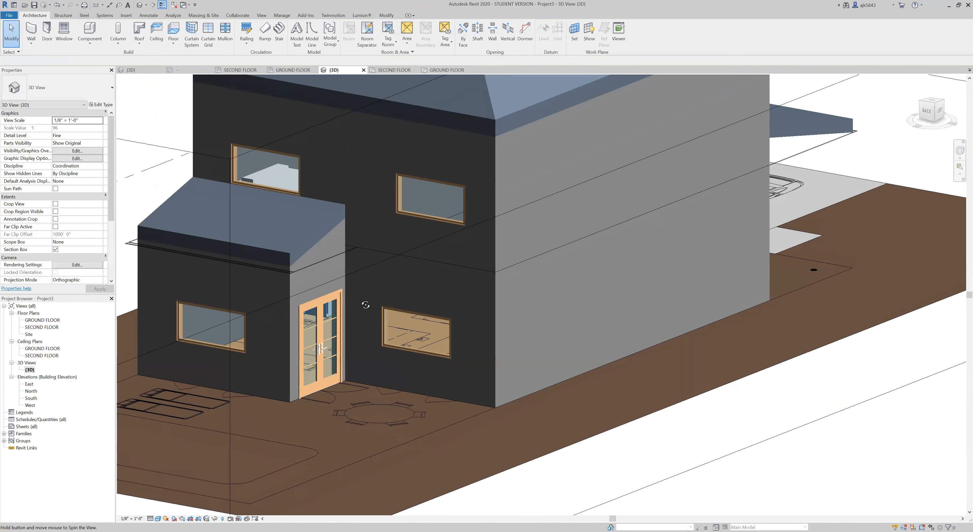
scroll(404, 368, down, 3)
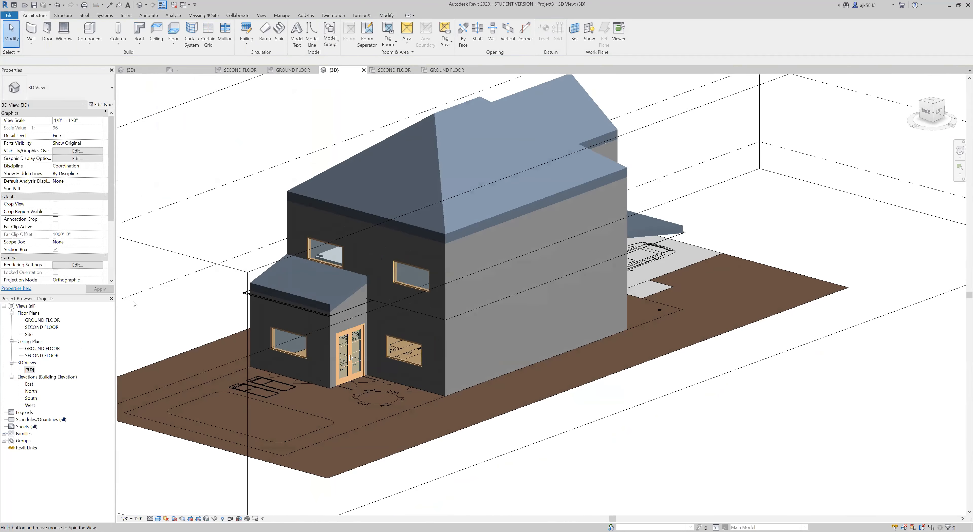
click(709, 382)
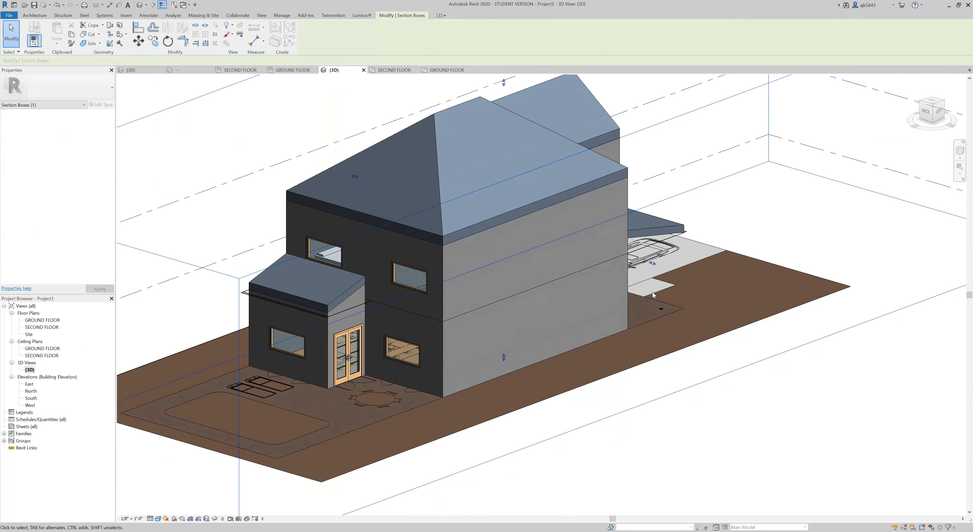
drag(551, 230, 450, 201)
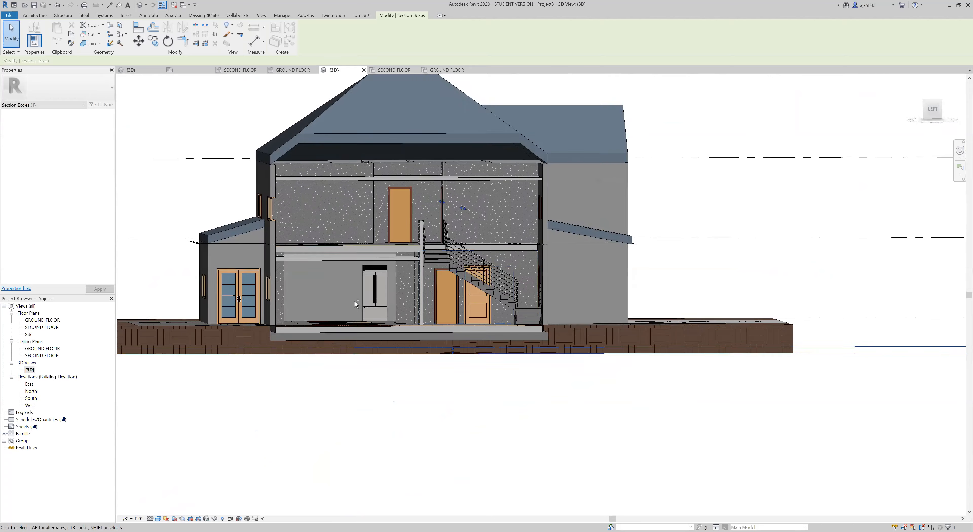
scroll(354, 301, up, 6)
shift+middle_drag(388, 392, 278, 357)
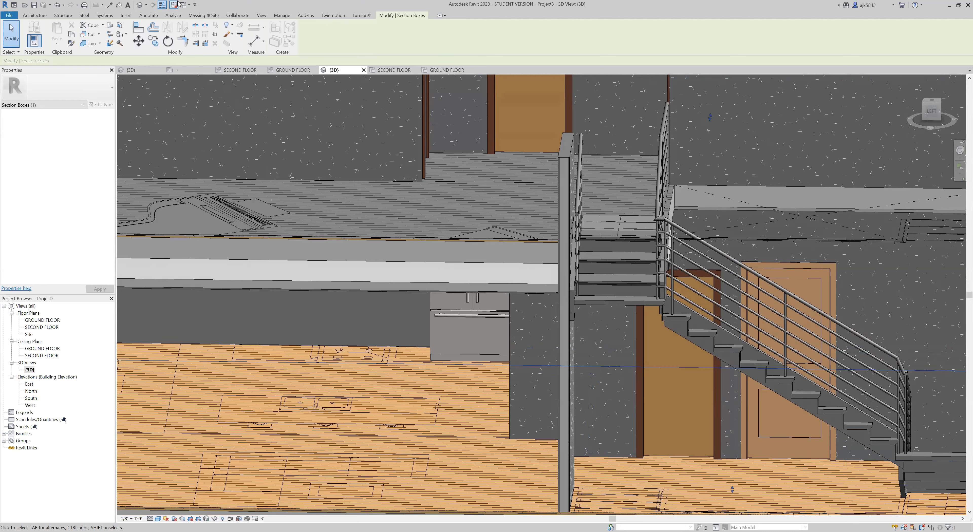
Step: Switch to the First Years In Class Assignment 1.rvt project, dismiss the save reminder, and view the reference house's rear
click(185, 5)
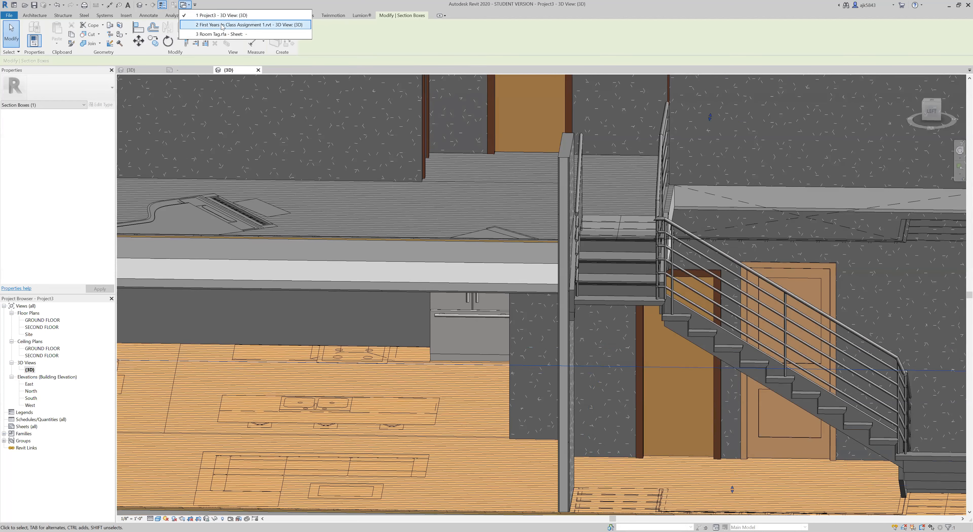
click(222, 25)
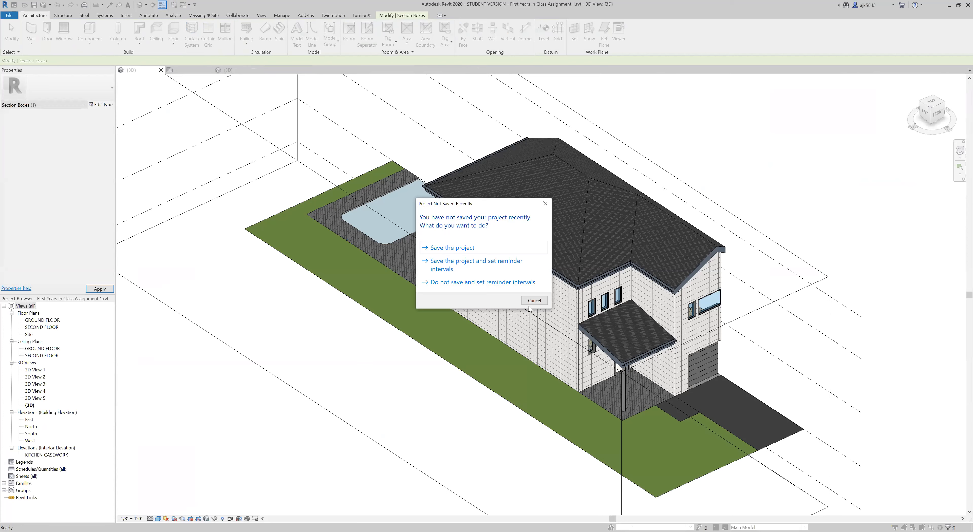
key(Escape)
shift+middle_drag(464, 380, 74, 451)
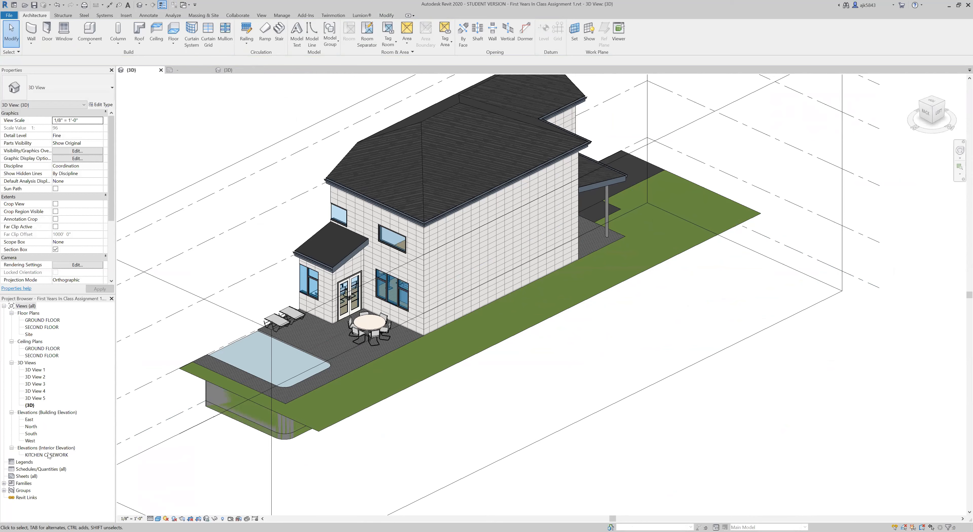
click(262, 16)
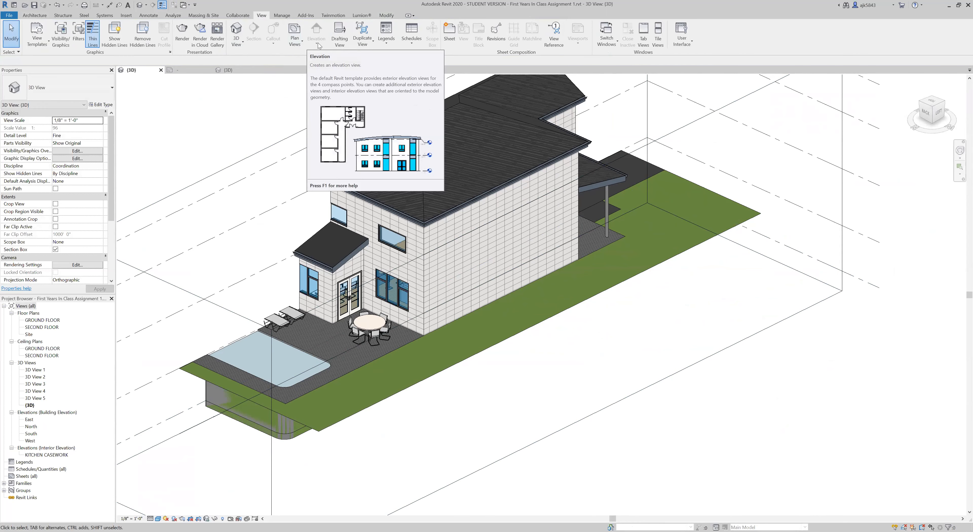
double_click(42, 320)
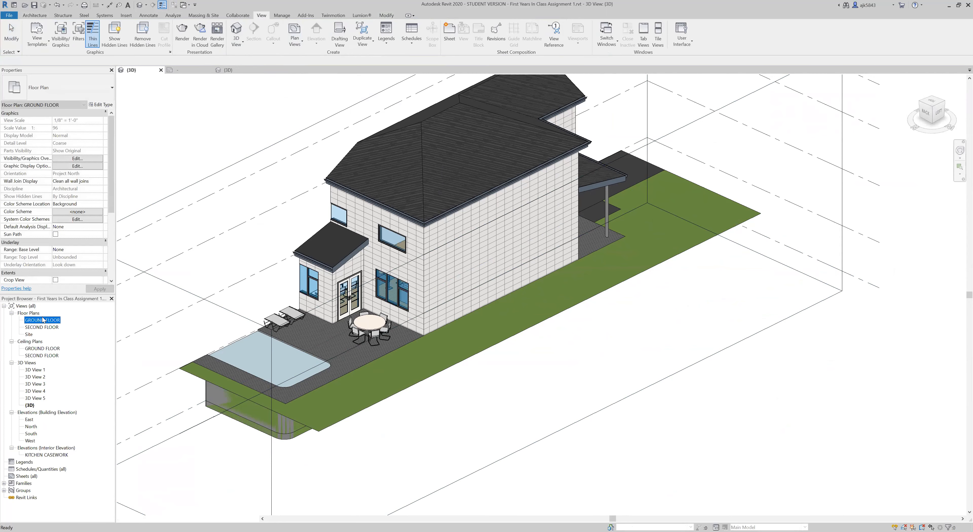
click(316, 42)
click(331, 58)
click(89, 85)
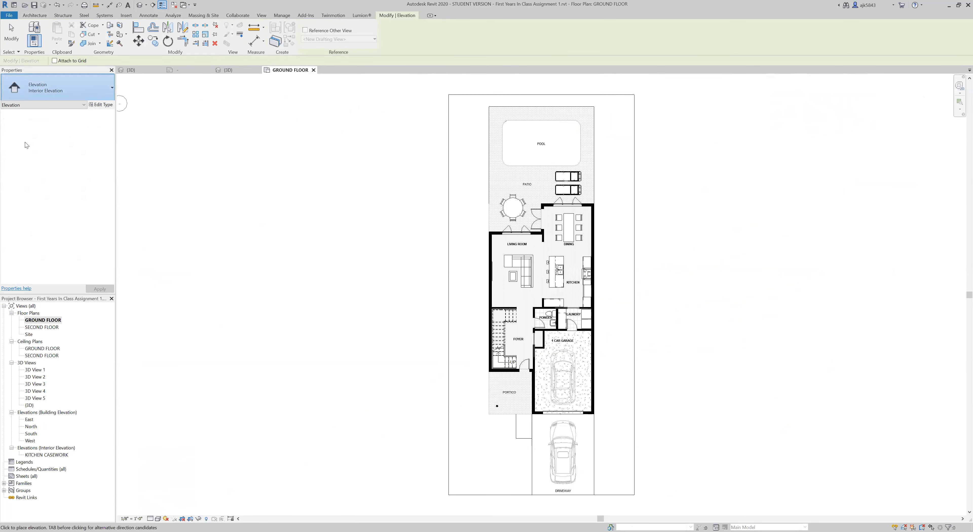
click(27, 143)
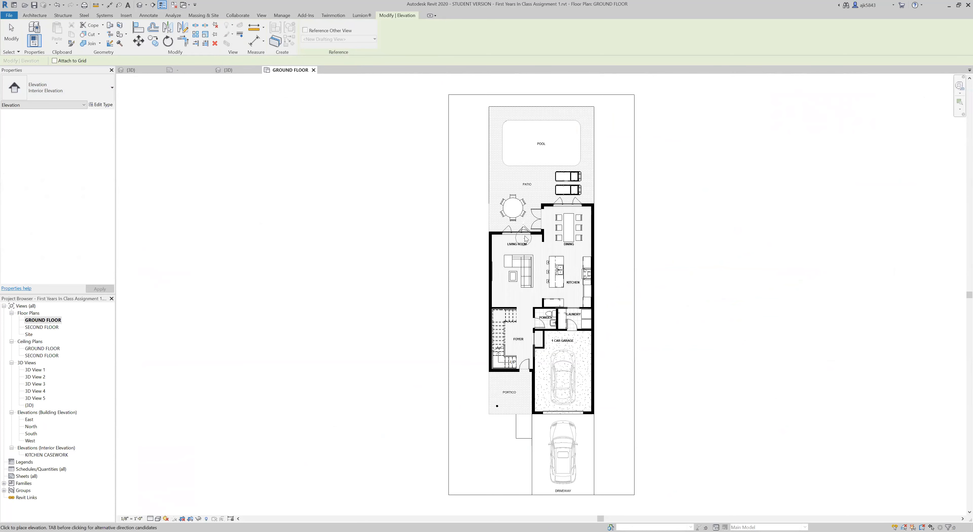
scroll(524, 236, up, 3)
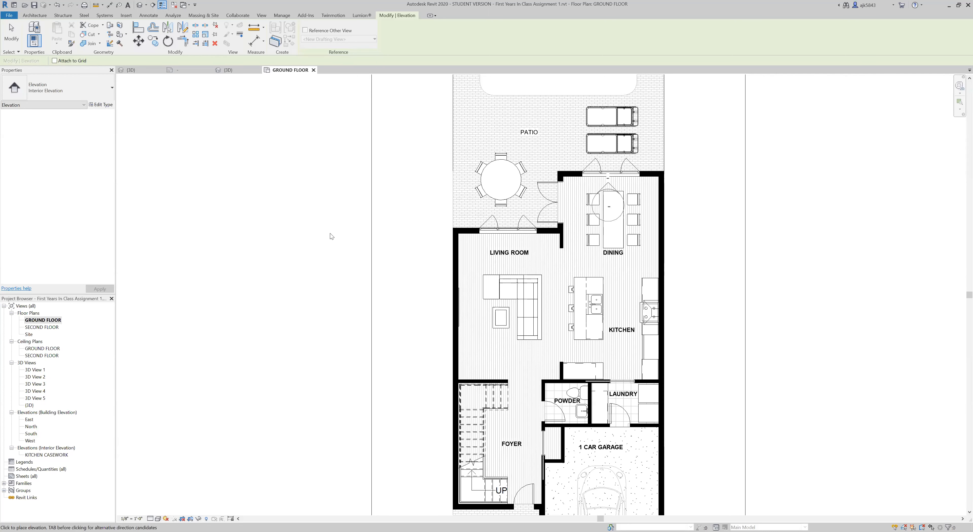
key(Escape)
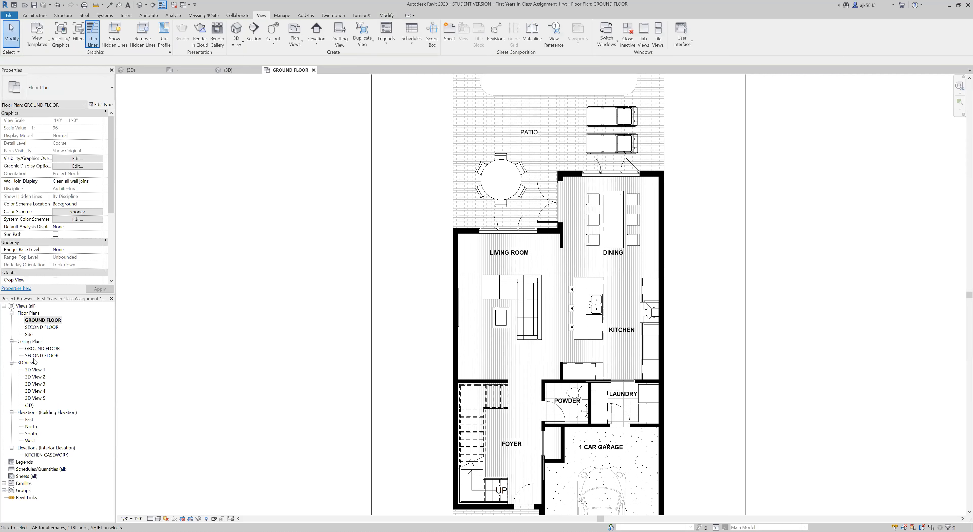
Step: Open the KITCHEN CASEWORK elevation and examine the arrangement of base cabinets, range, hood and refrigerator
double_click(46, 455)
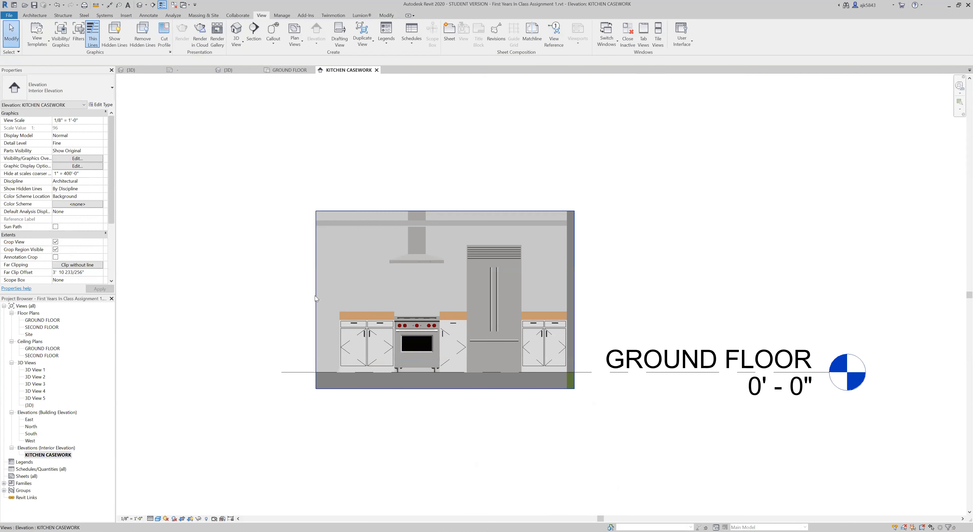
scroll(417, 337, up, 3)
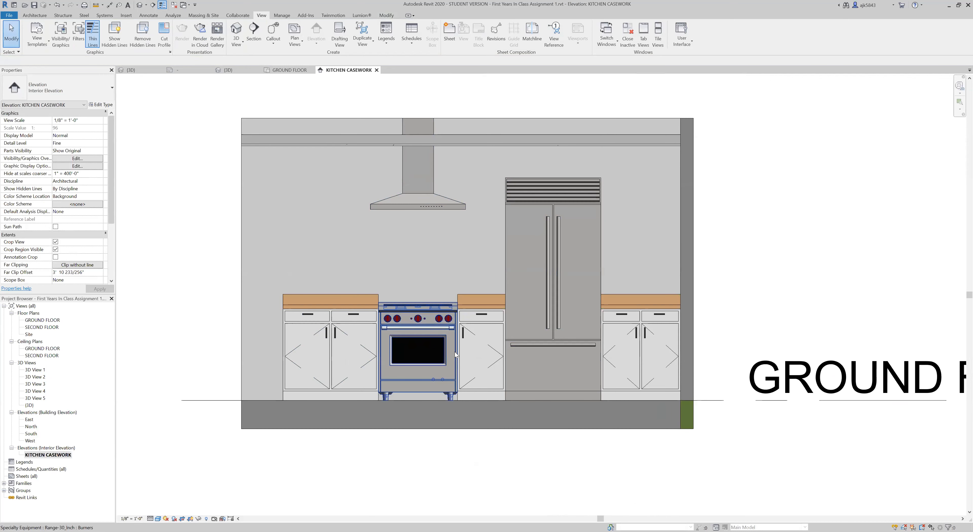
scroll(455, 354, up, 3)
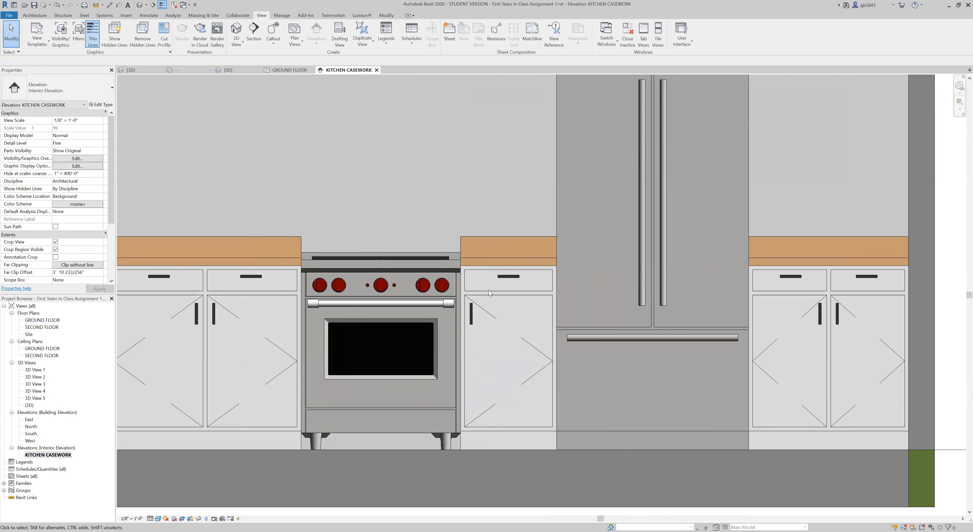
scroll(606, 366, down, 2)
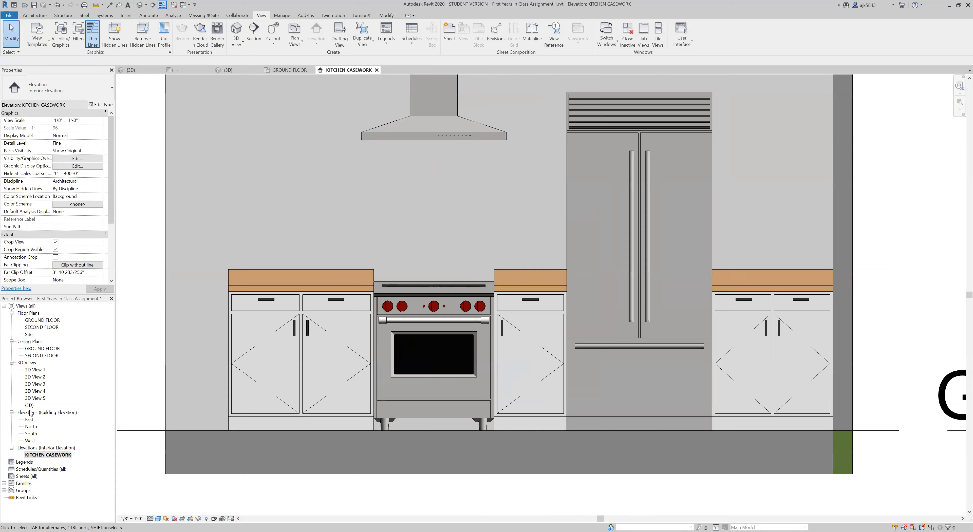
Step: Open 3D View 5 and examine the finished kitchen's island, stools, counters and appliances in perspective
double_click(36, 399)
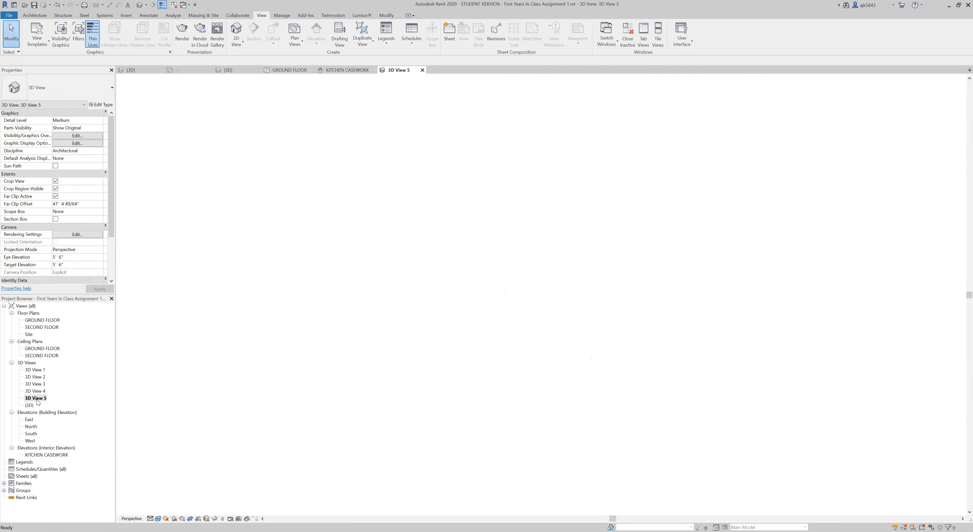
scroll(500, 200, up, 3)
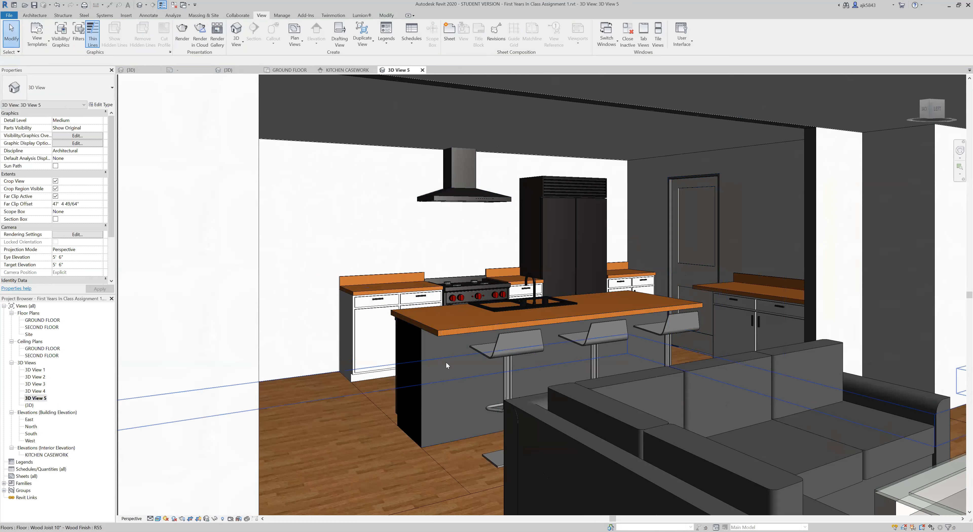
scroll(491, 323, down, 3)
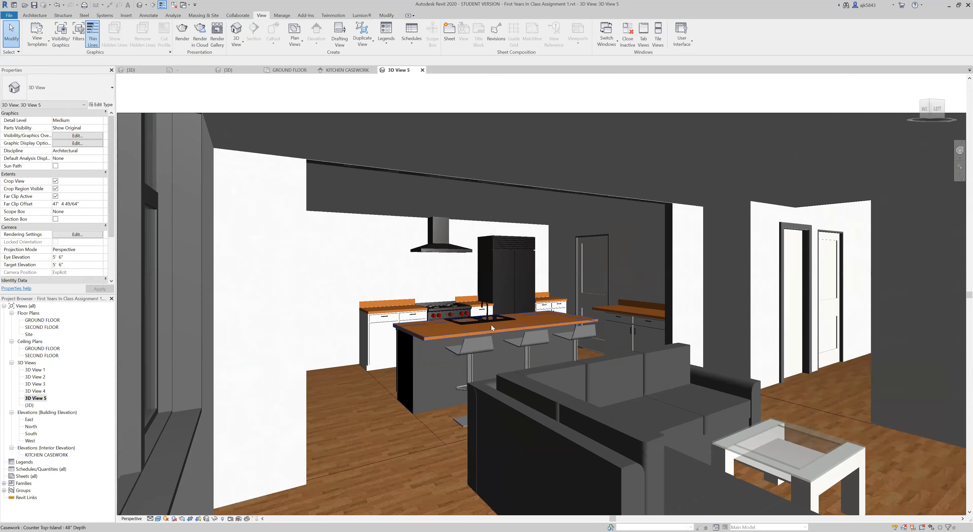
scroll(466, 328, down, 2)
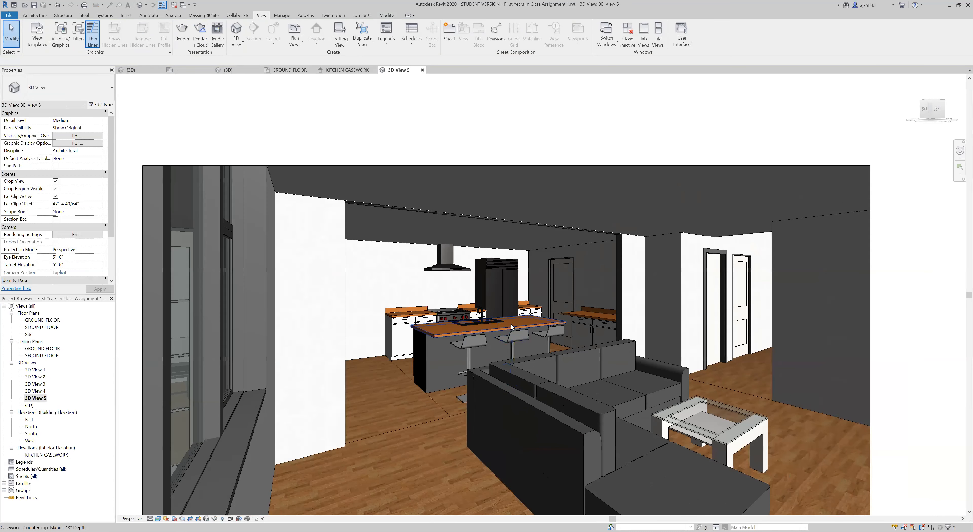
scroll(511, 323, down, 2)
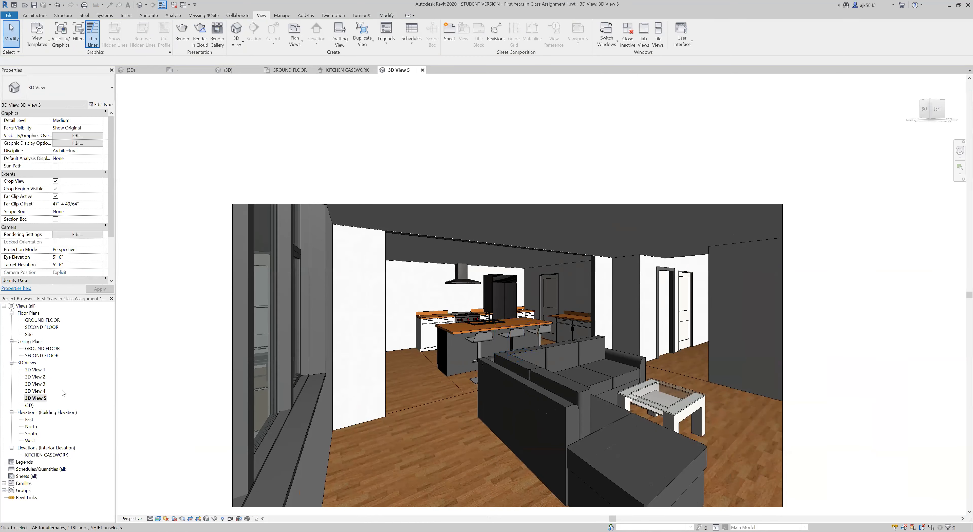
Step: Open the reference project's {3D} view and orbit to inspect the furnished interior through its section cut
double_click(30, 405)
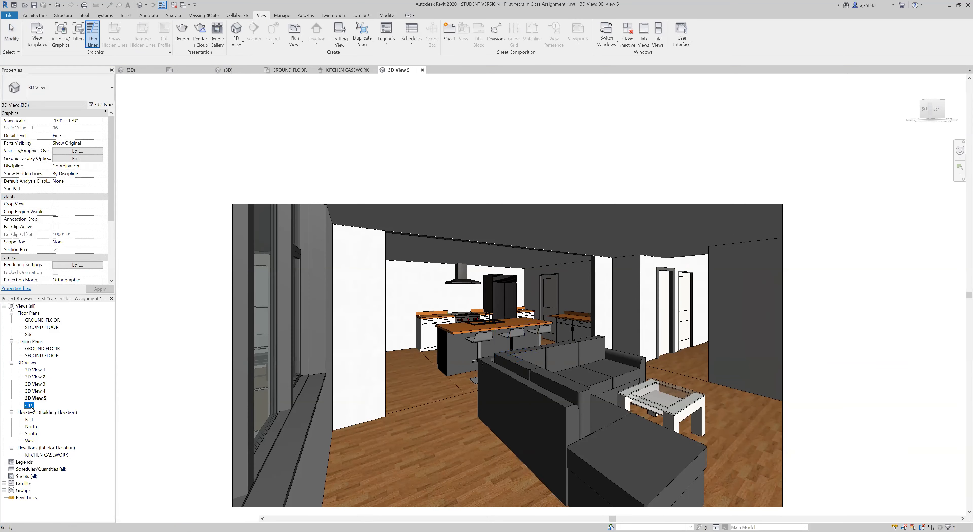
shift+middle_drag(517, 365, 514, 281)
scroll(365, 290, up, 4)
scroll(340, 302, down, 3)
shift+middle_drag(340, 303, 385, 341)
scroll(400, 346, down, 3)
shift+middle_drag(437, 404, 430, 392)
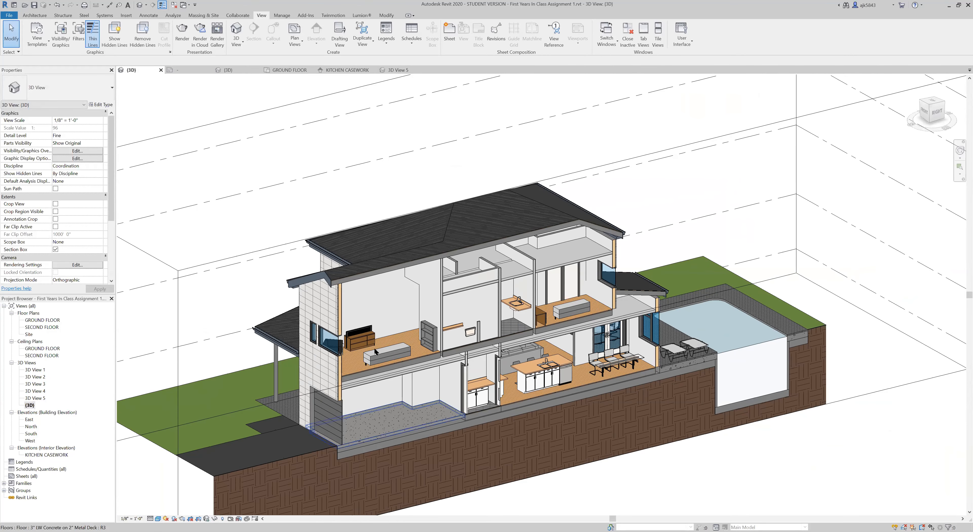
Step: Set the elevation from level of the 50" flat-screen TV at the second-floor bedroom dresser to 3' 0"
scroll(347, 321, up, 4)
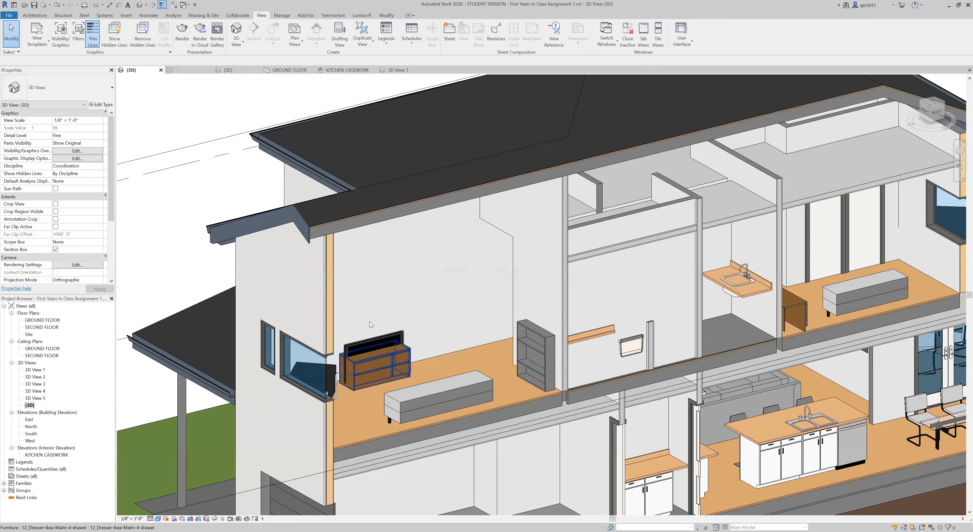
scroll(366, 311, up, 4)
click(365, 314)
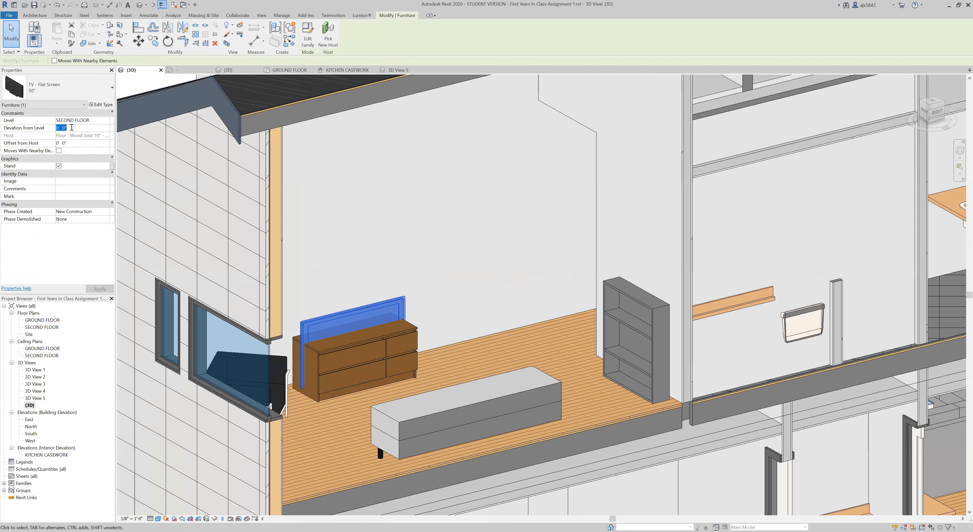
text(3)
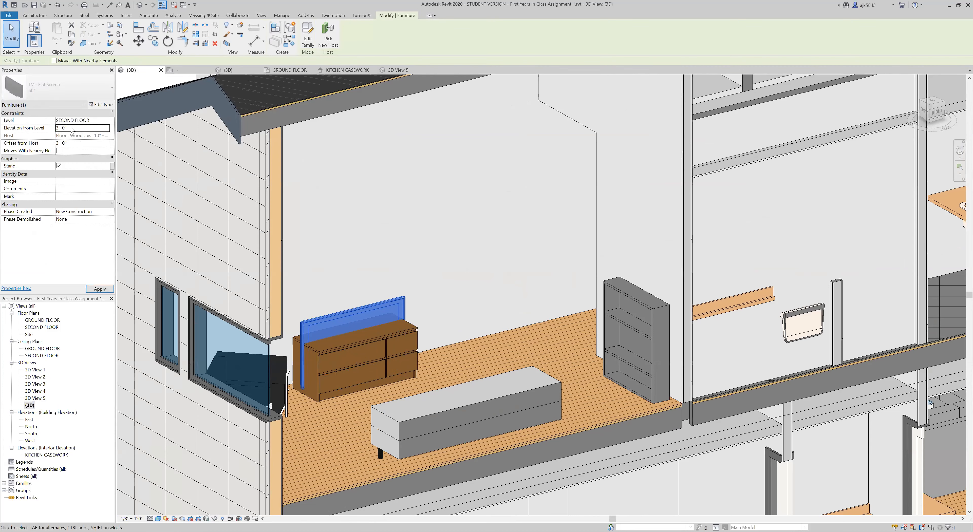
scroll(349, 305, up, 1)
middle_drag(349, 305, 377, 320)
Step: Set the TV's elevation from SECOND FLOOR to 2' 0" to seat it on the dresser
click(396, 325)
click(387, 312)
click(370, 365)
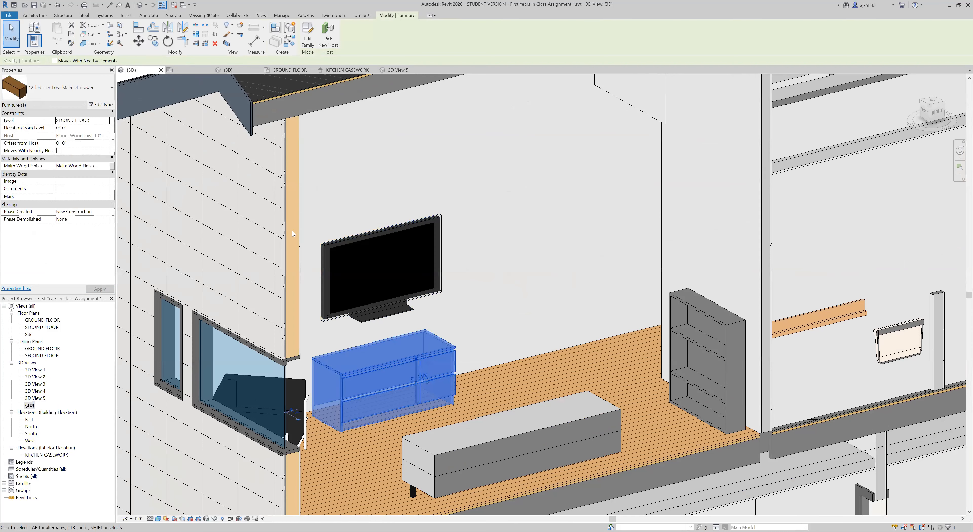
click(379, 319)
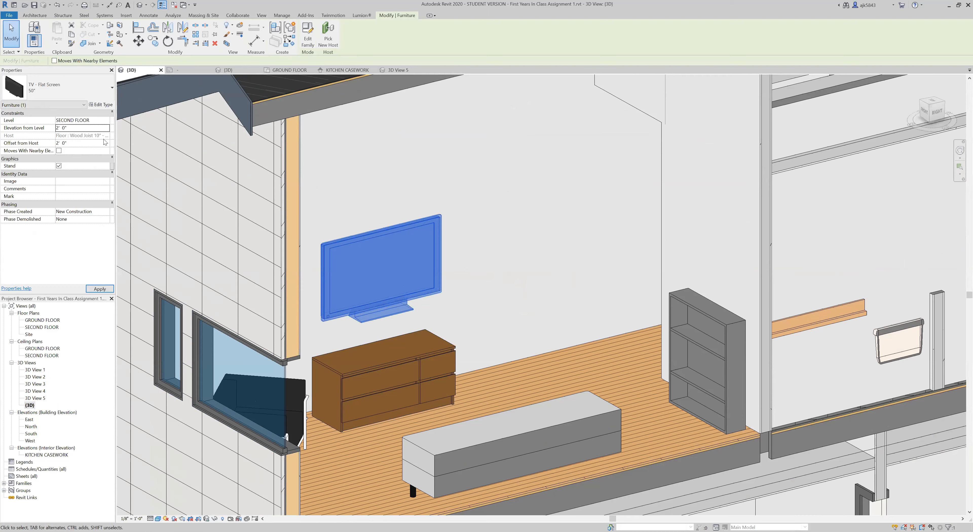
key(Escape)
scroll(343, 332, down, 4)
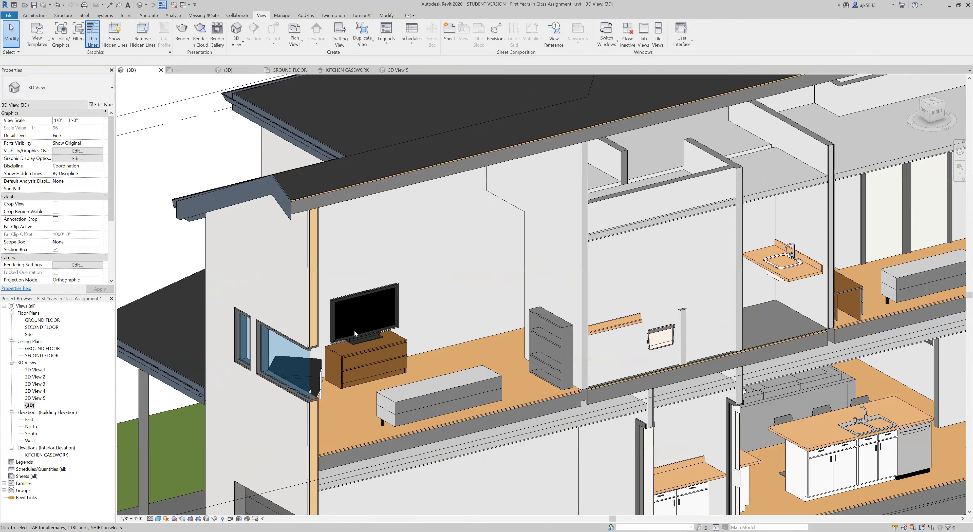
Step: Review the reference house's front and side exterior, and reopen its GROUND FLOOR plan to view the whole layout
scroll(355, 333, down, 5)
scroll(406, 303, down, 4)
shift+middle_drag(407, 303, 493, 319)
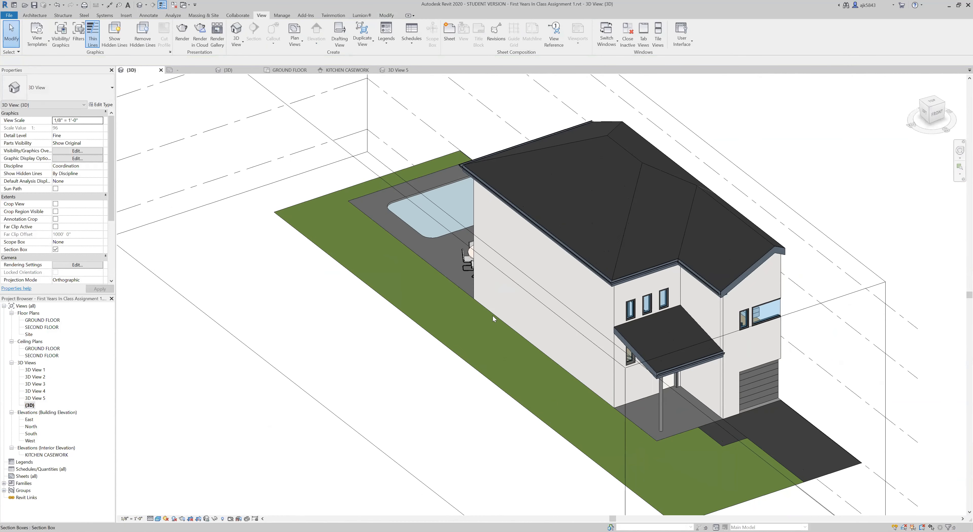
click(42, 321)
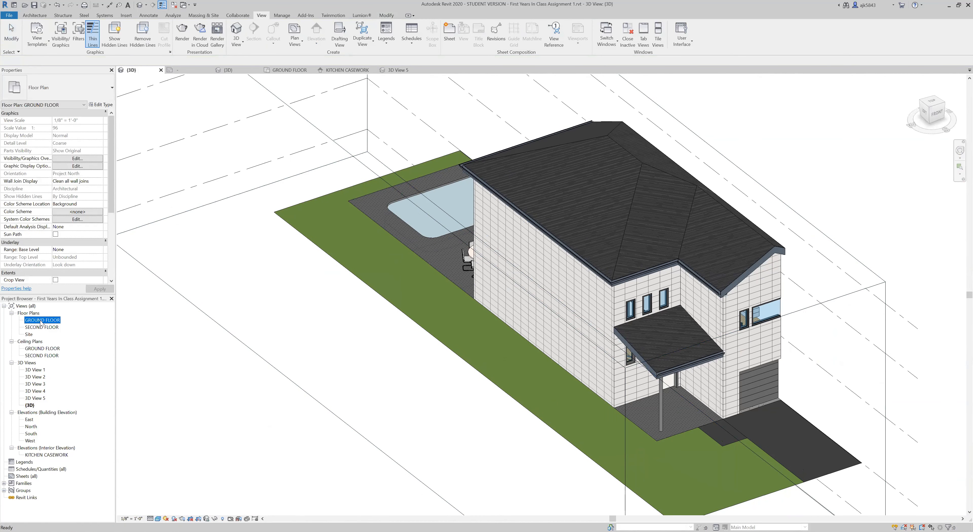
double_click(42, 320)
scroll(470, 245, down, 3)
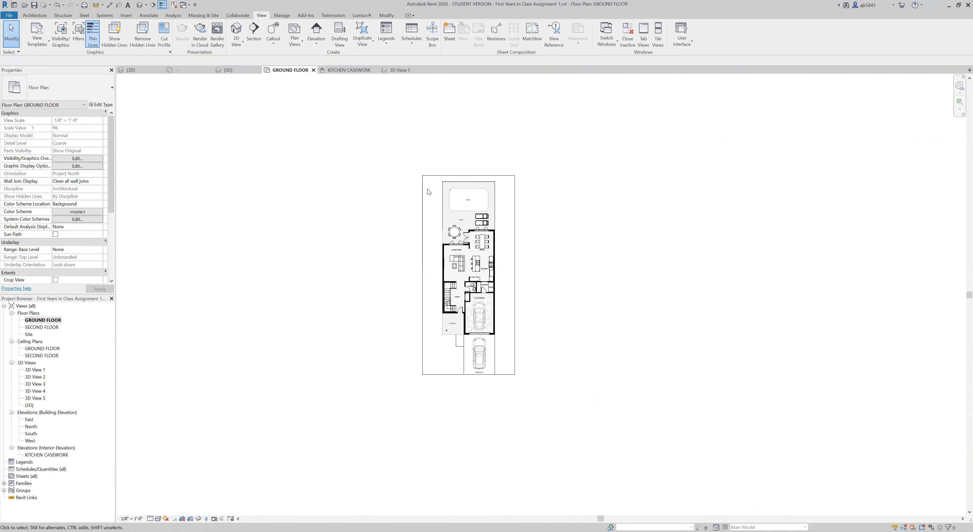
scroll(474, 226, up, 2)
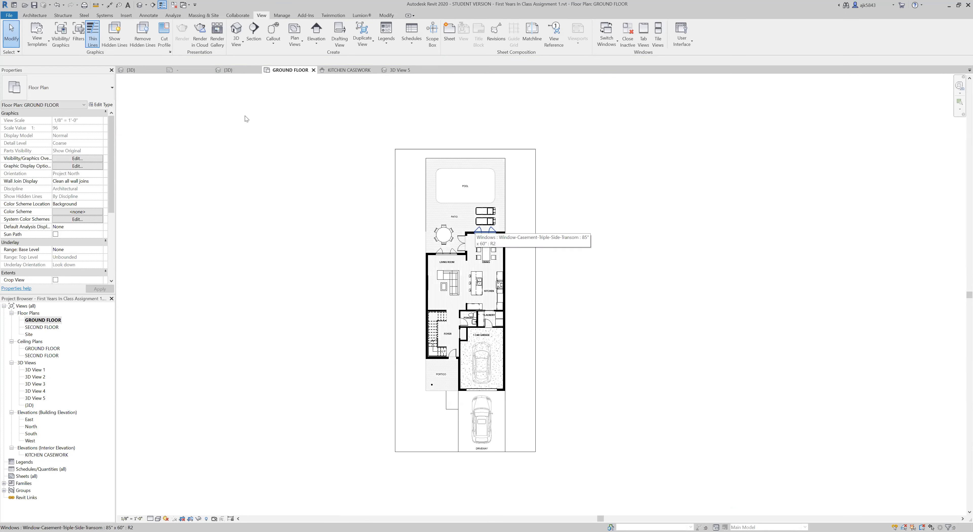
Step: Place a perspective camera off the front-left corner of the lot, aimed diagonally across the house toward the rear right
click(238, 41)
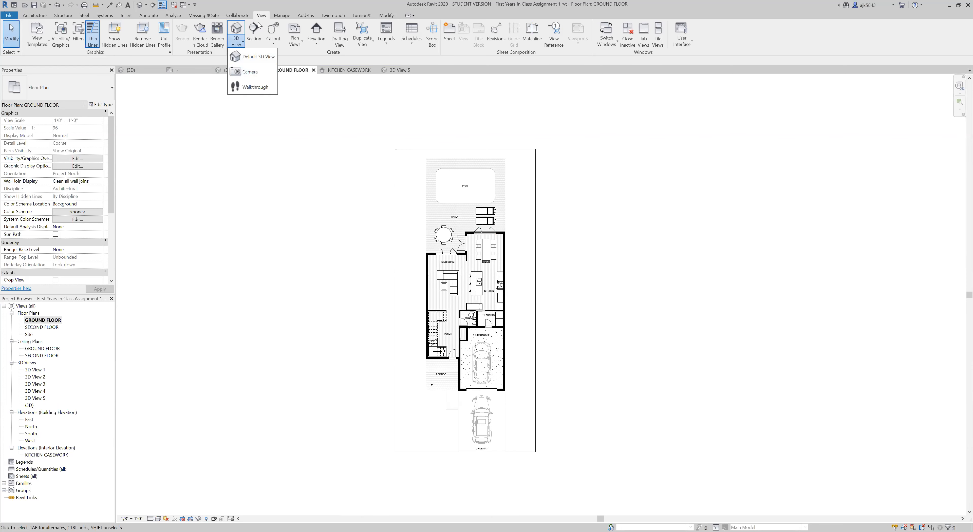
click(249, 72)
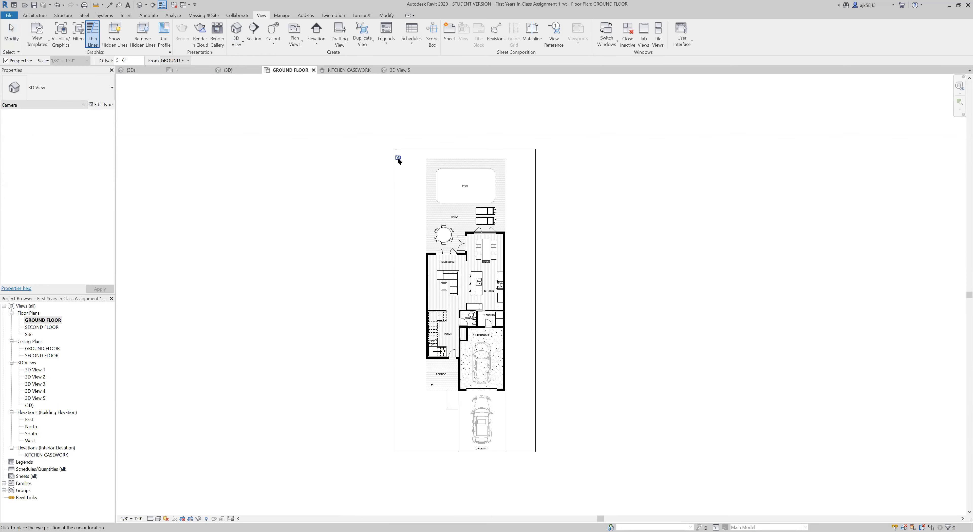
scroll(398, 157, down, 2)
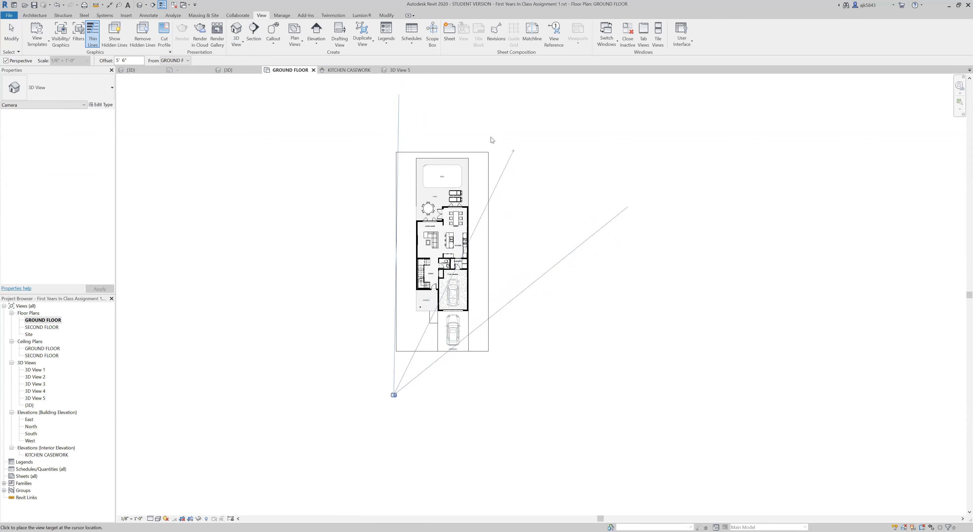
click(522, 153)
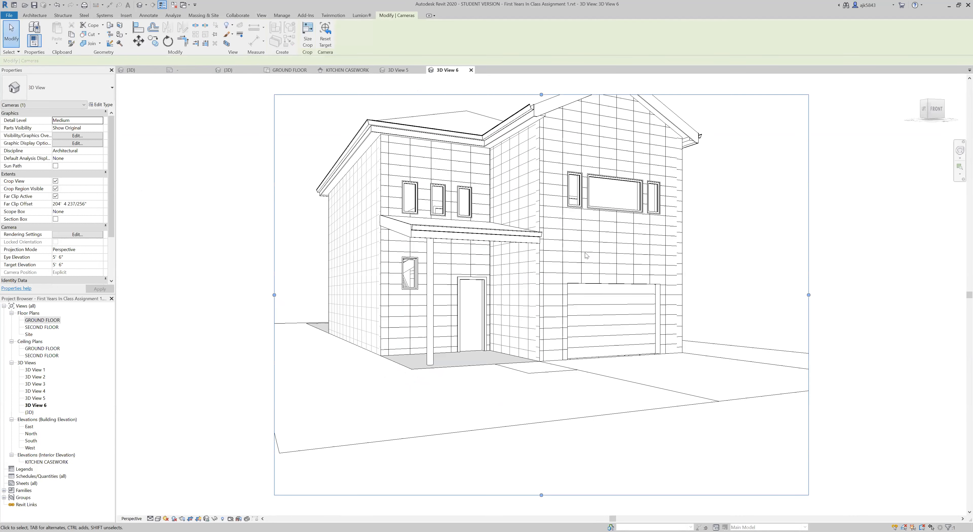
Step: Adjust the exterior view's upper and lower crop edges to show the full roof and less foreground, and set its visual style to Shaded
scroll(533, 291, down, 1)
drag(538, 143, 535, 121)
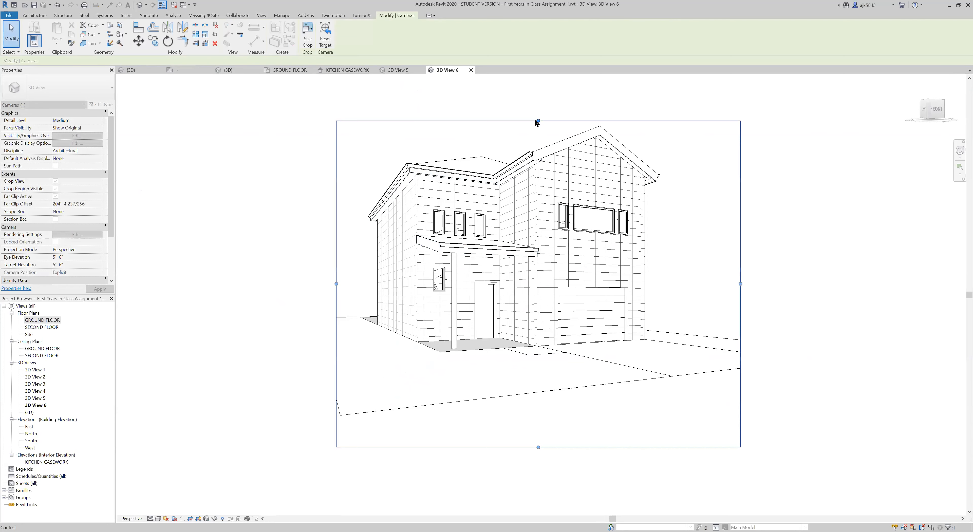
scroll(532, 146, up, 1)
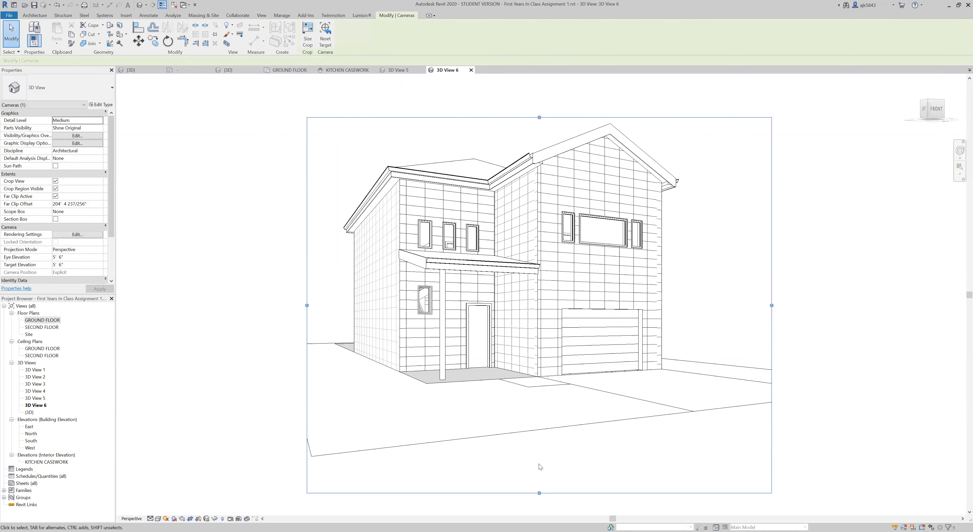
drag(540, 492, 539, 469)
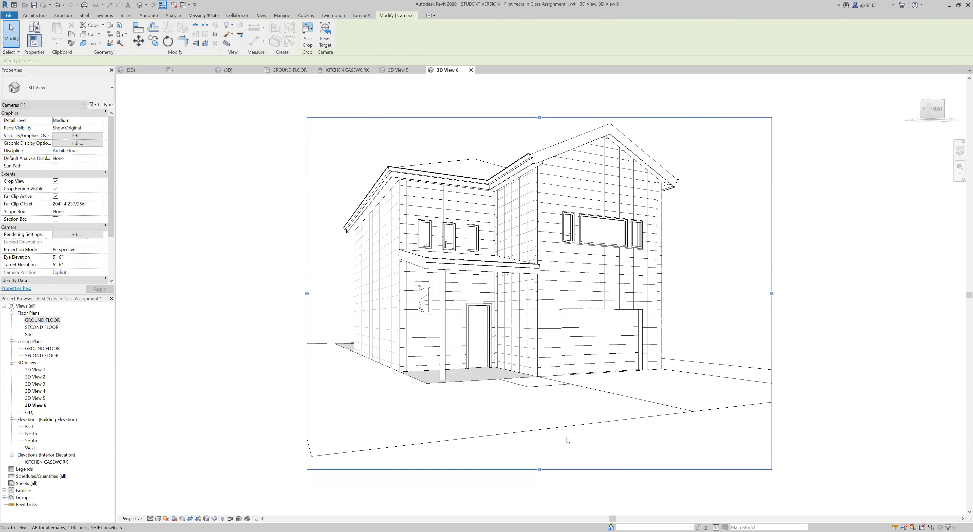
click(839, 329)
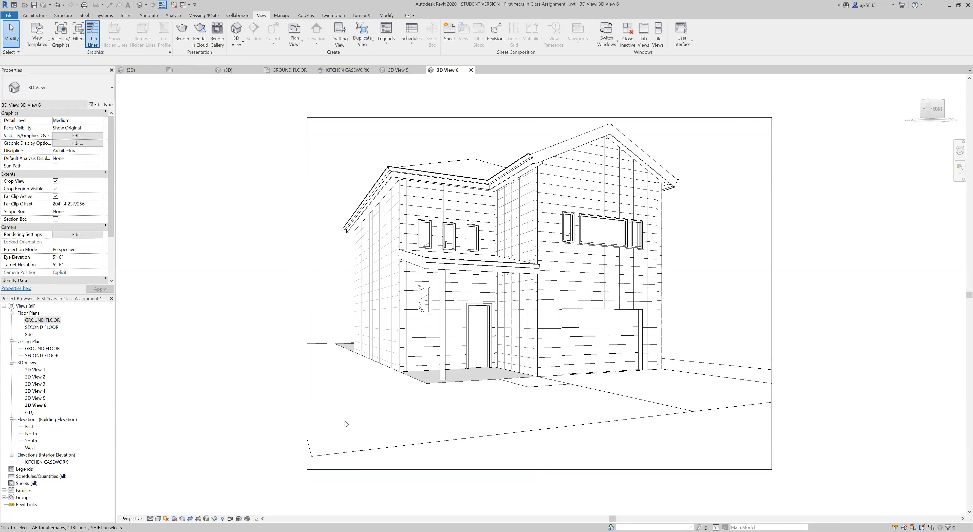
click(159, 519)
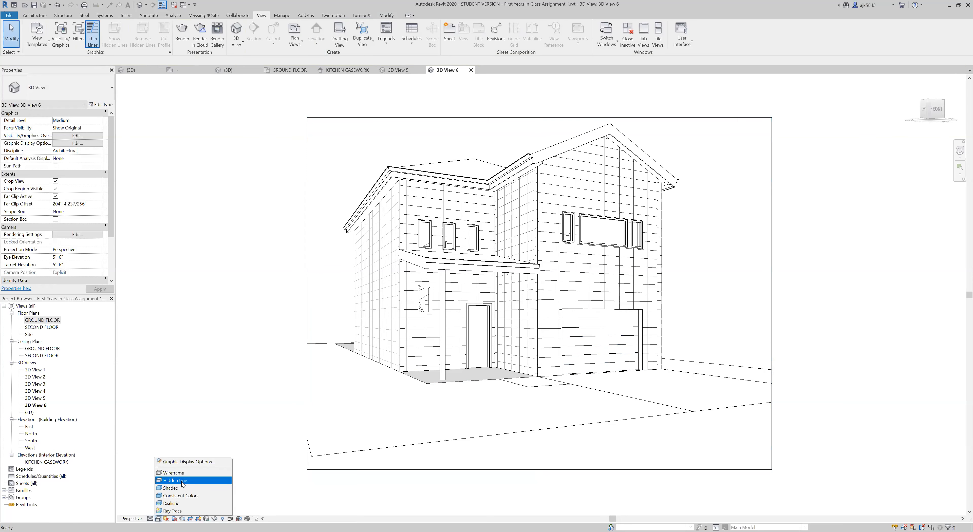
click(175, 488)
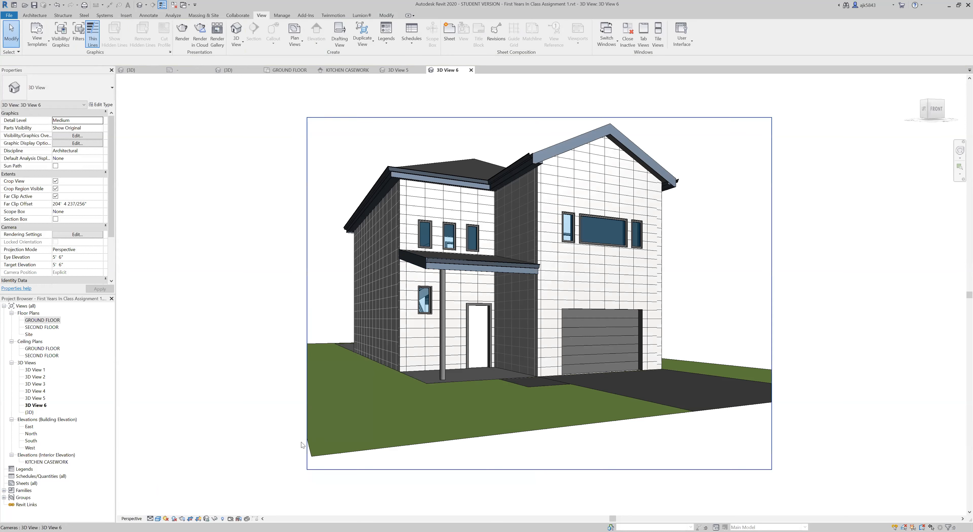
Step: Widen the exterior view's crop region on both sides, trimming the excess empty space beside the left lawn
click(308, 289)
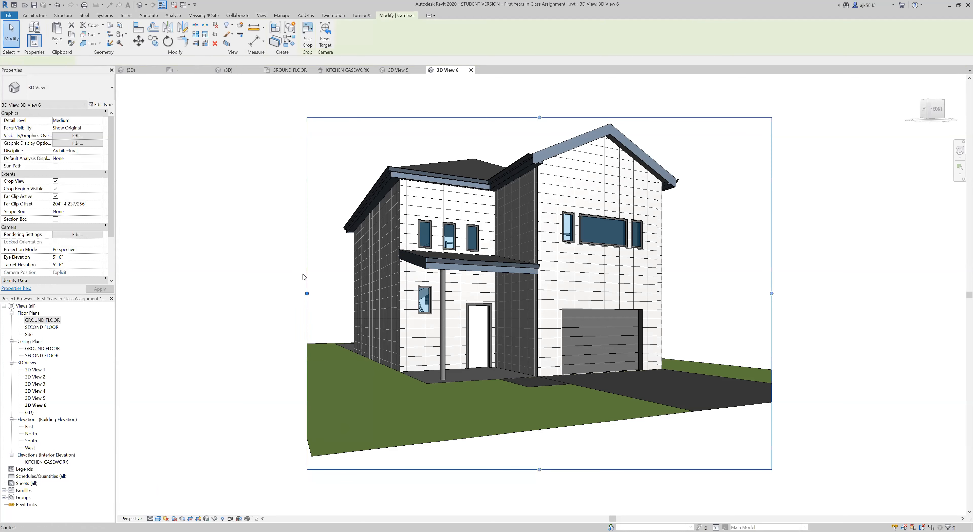
scroll(516, 319, down, 2)
drag(350, 298, 208, 298)
drag(703, 299, 822, 299)
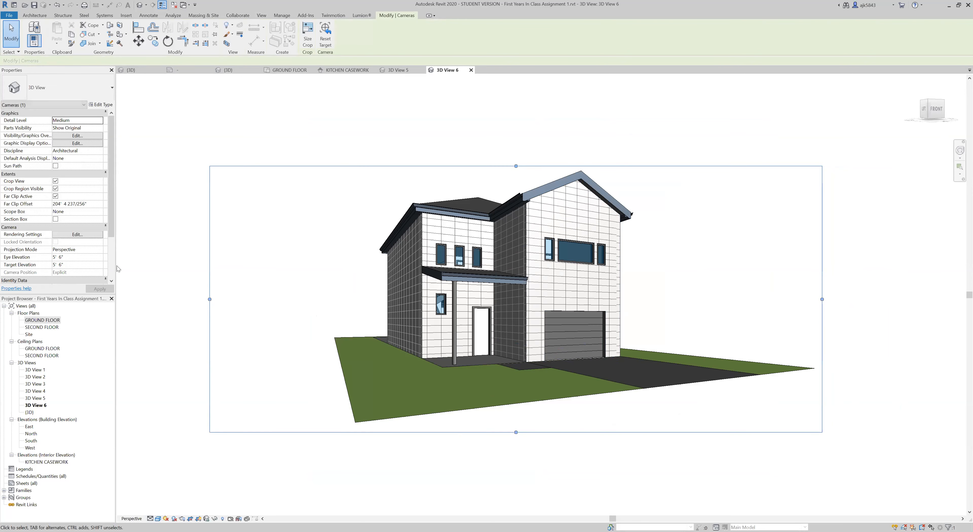
drag(208, 301, 326, 299)
Step: In the GROUND FLOOR plan, place a camera in the living room's upper-left corner, aimed diagonally past the kitchen toward the laundry
double_click(45, 321)
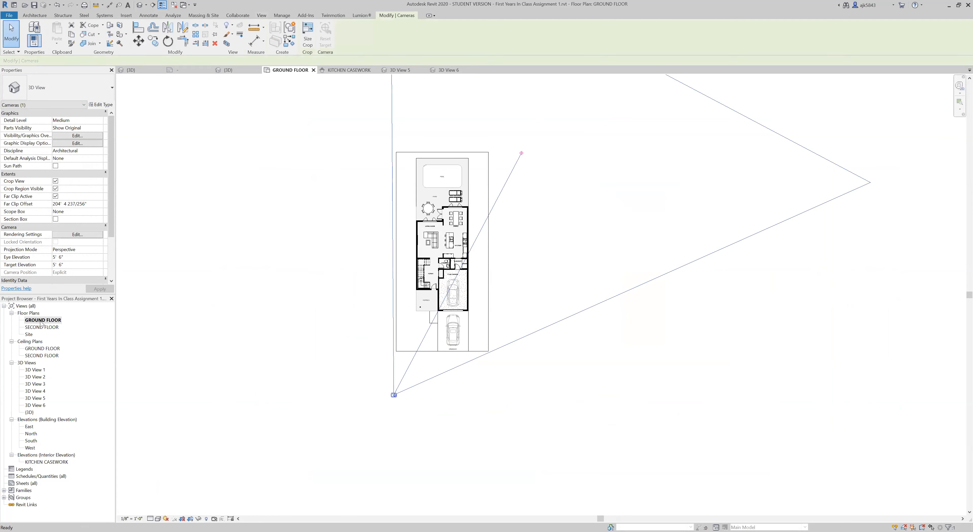
scroll(483, 407, down, 1)
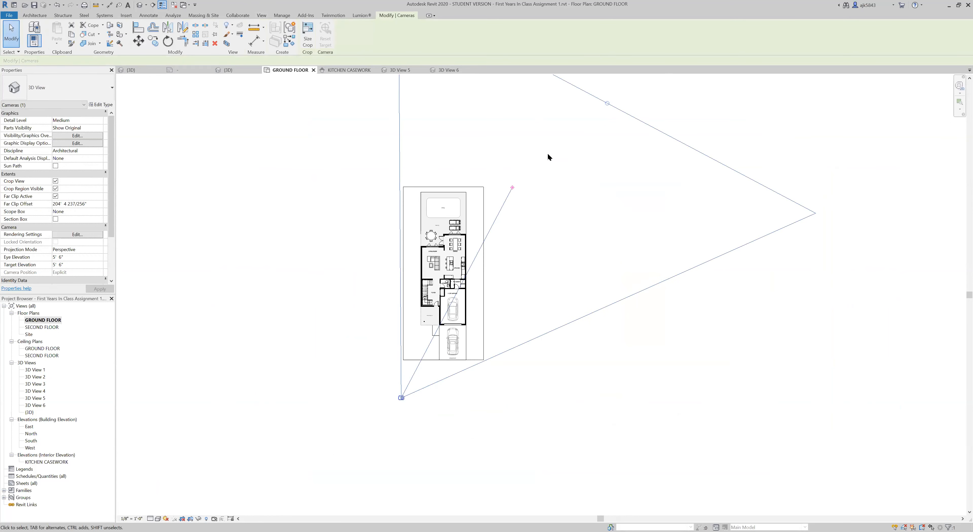
click(371, 133)
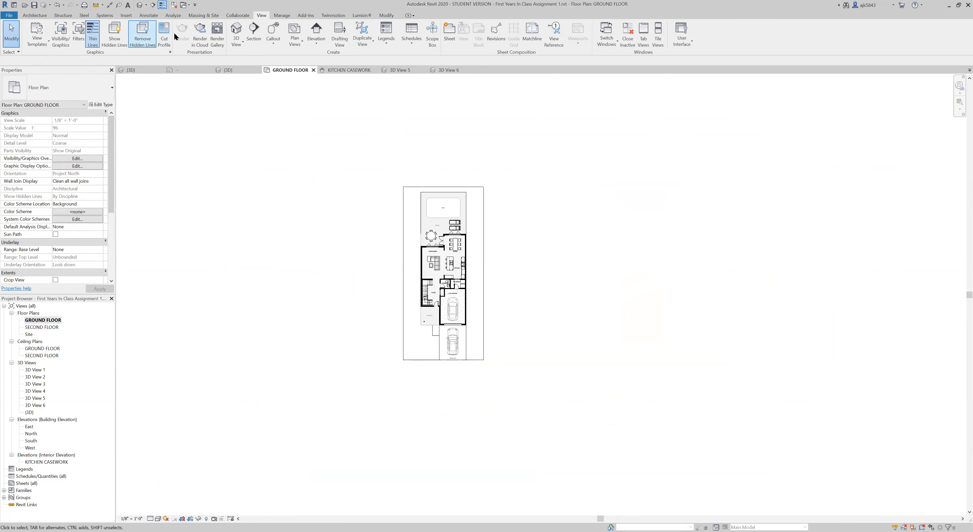
click(243, 36)
click(247, 71)
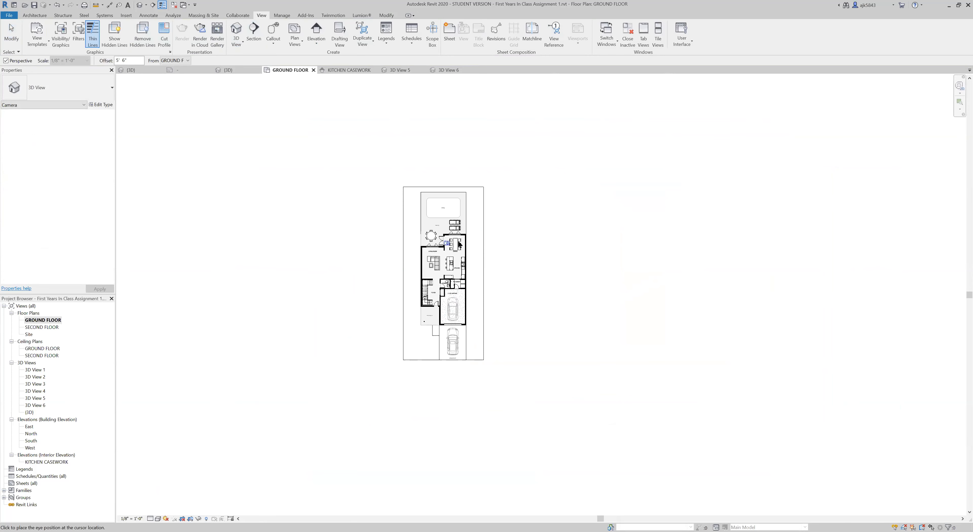
scroll(457, 239, up, 4)
scroll(468, 239, down, 1)
scroll(422, 267, up, 3)
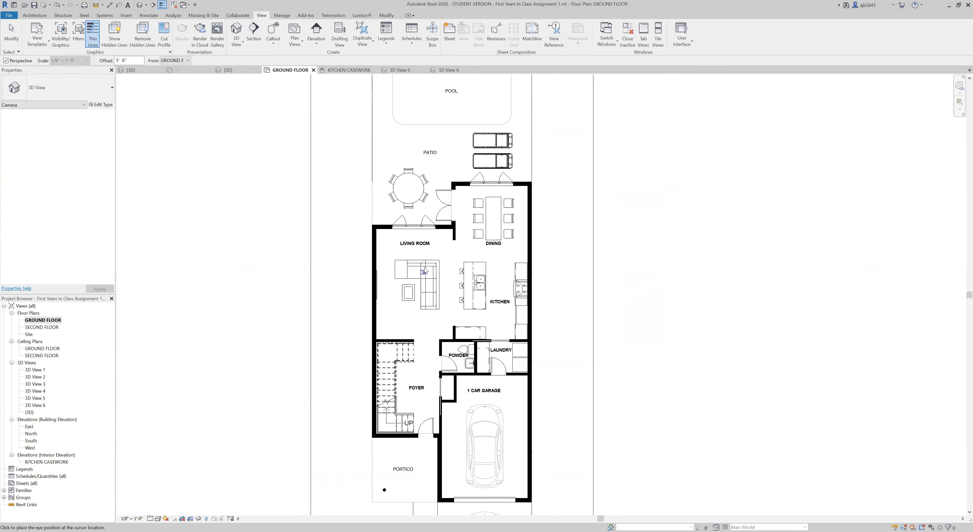
scroll(424, 264, up, 1)
click(359, 221)
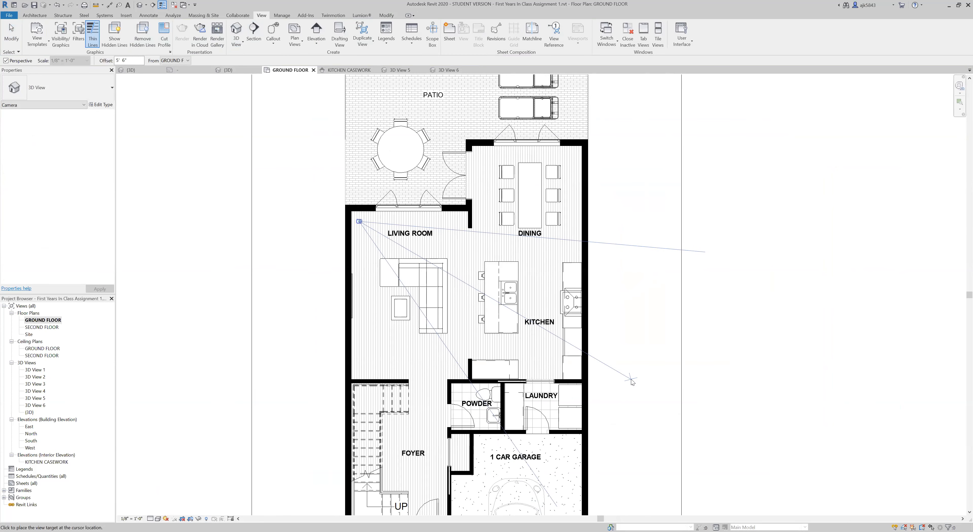
scroll(603, 347, down, 2)
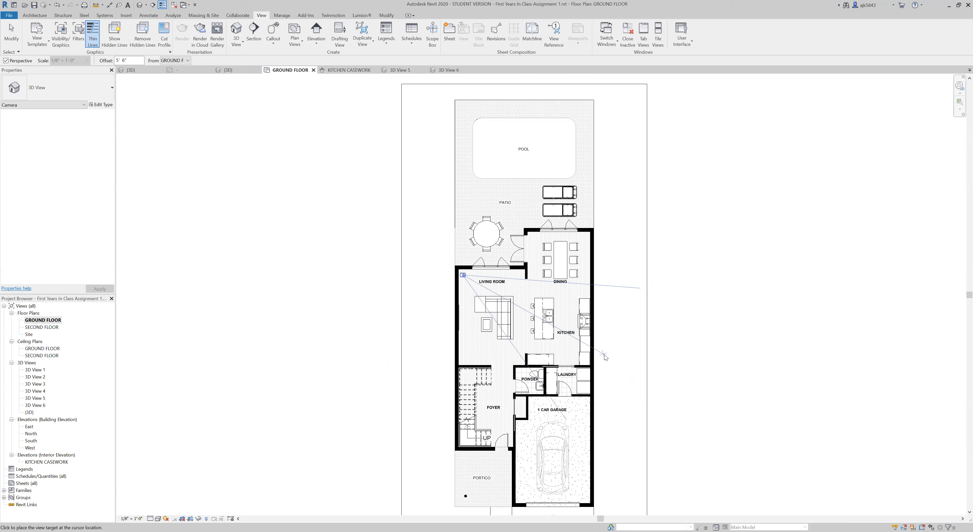
click(604, 362)
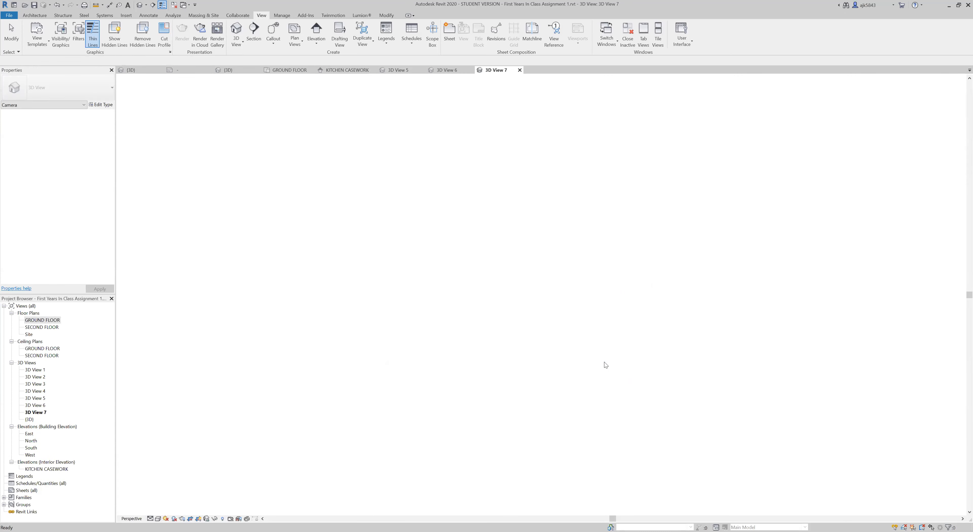
Step: Resize the interior view's crop region to frame the kitchen, whole sofa, coffee table and hallway doors, leaving out the near window
scroll(525, 329, down, 3)
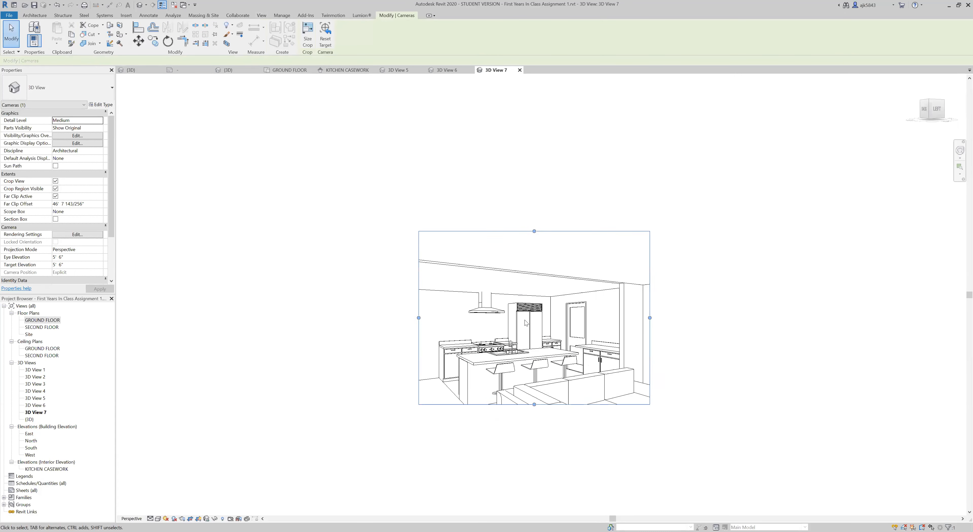
scroll(532, 410, up, 2)
drag(535, 389, 536, 482)
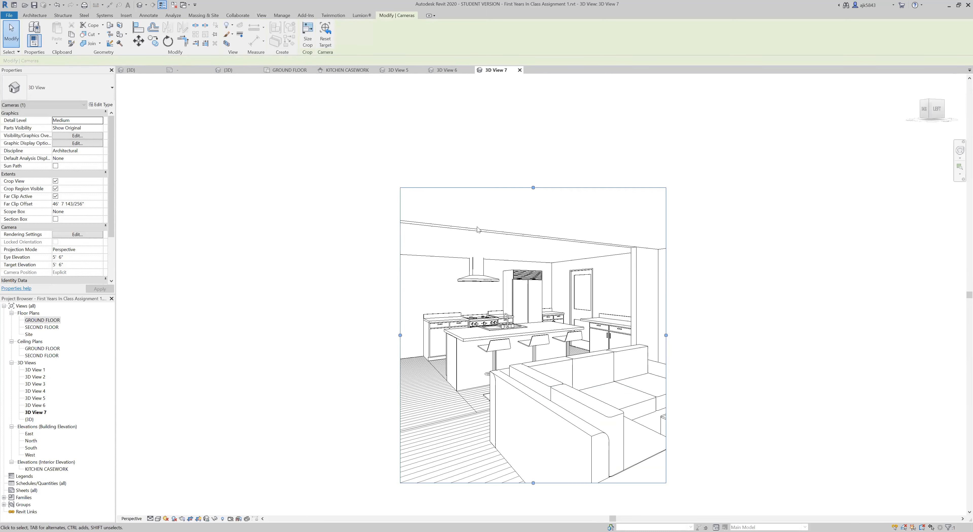
drag(665, 335, 887, 335)
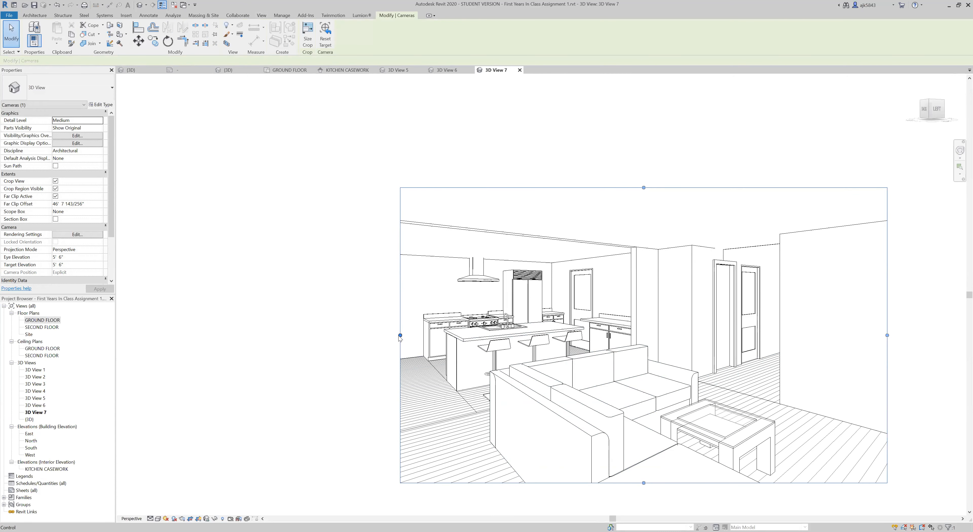
drag(400, 335, 216, 324)
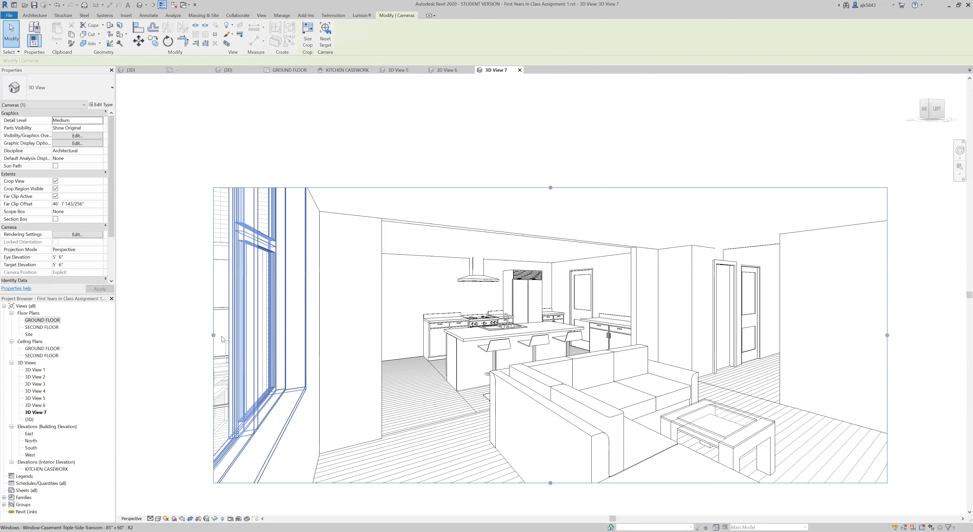
drag(253, 333, 327, 335)
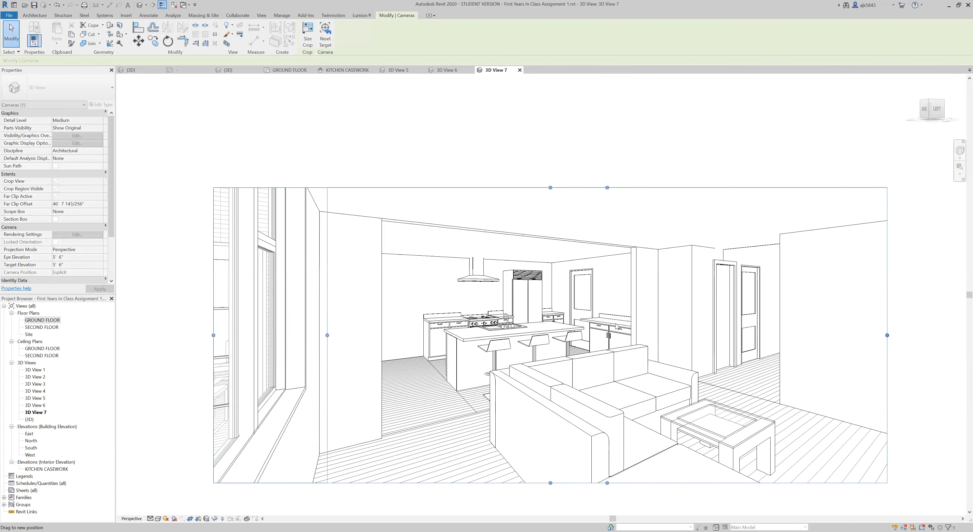
drag(887, 335, 805, 335)
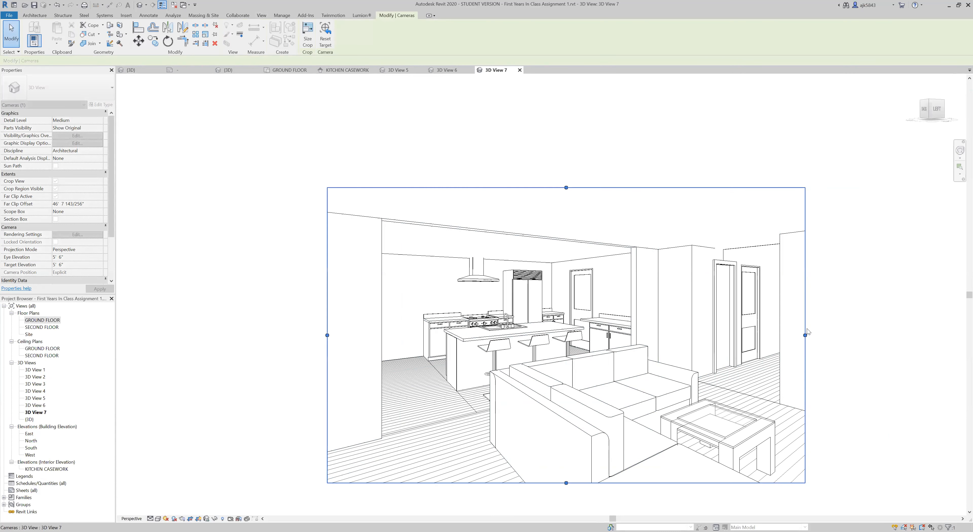
click(708, 495)
Step: Set the interior camera view's detail level to Fine
scroll(709, 495, up, 1)
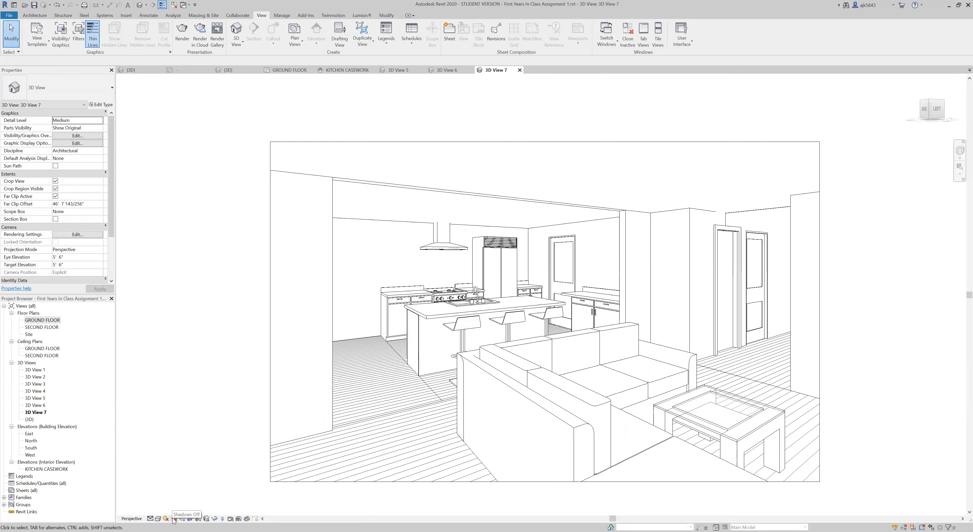
click(150, 518)
click(158, 510)
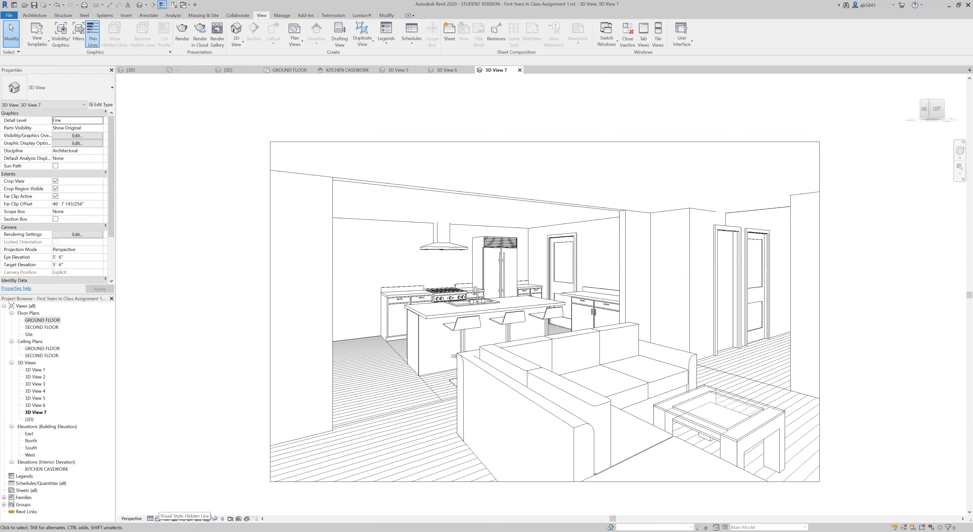
Step: Hide the two room separation lines on the floor beside the kitchen island and sofa in the interior view
scroll(232, 266, down, 2)
scroll(294, 303, up, 2)
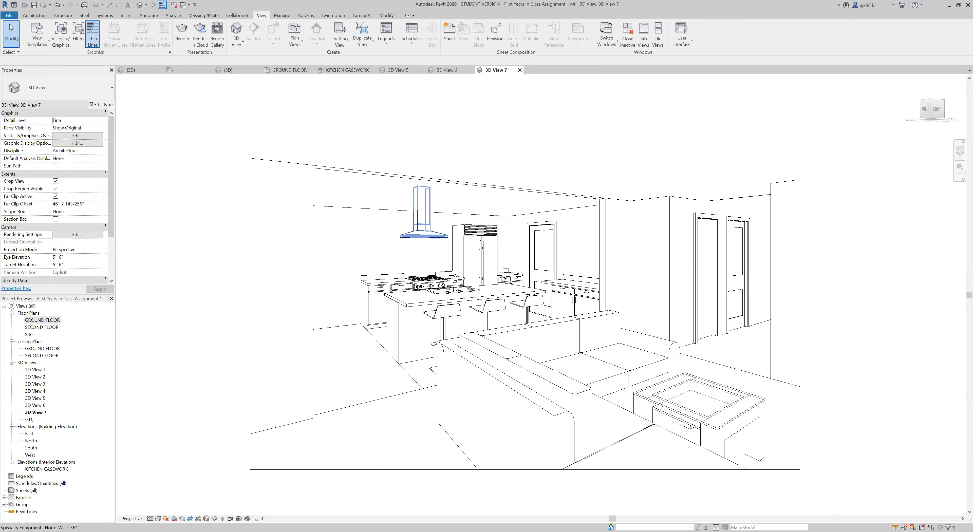
scroll(498, 275, up, 1)
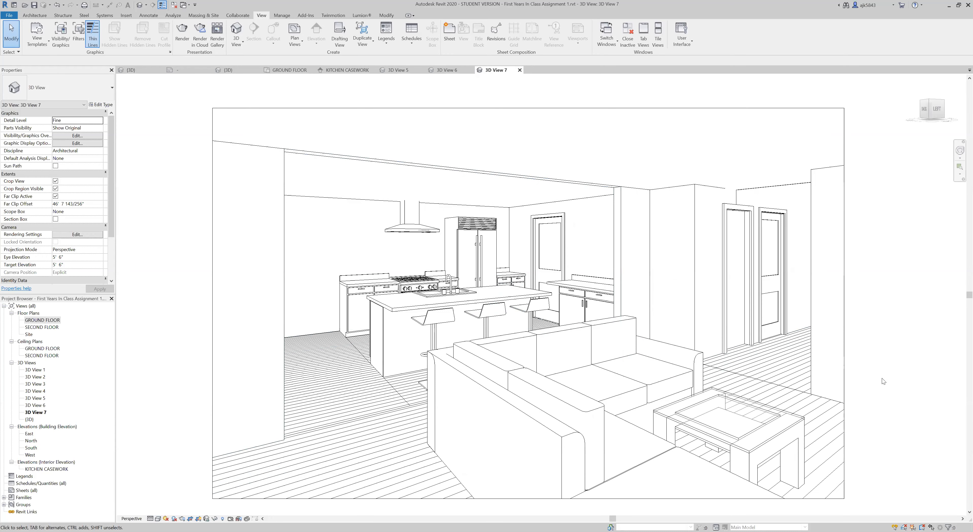
scroll(411, 408, up, 3)
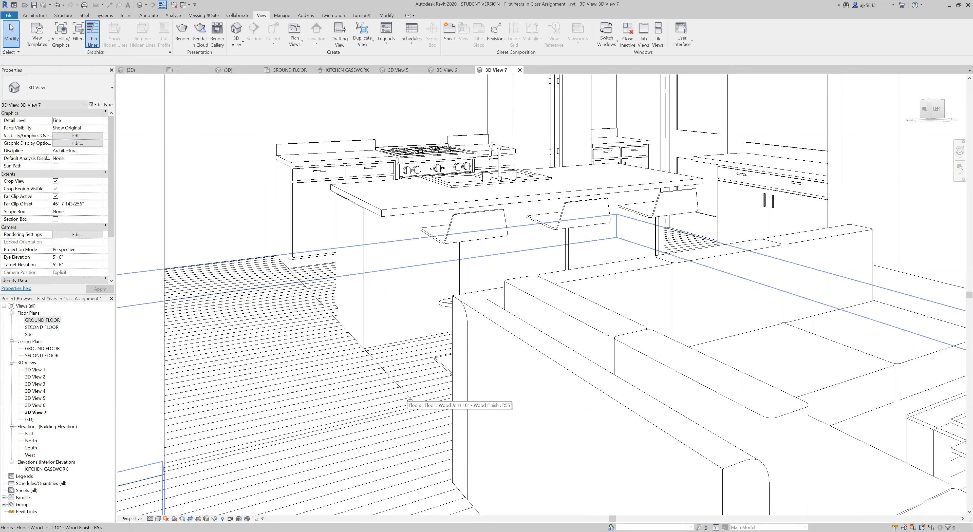
click(407, 398)
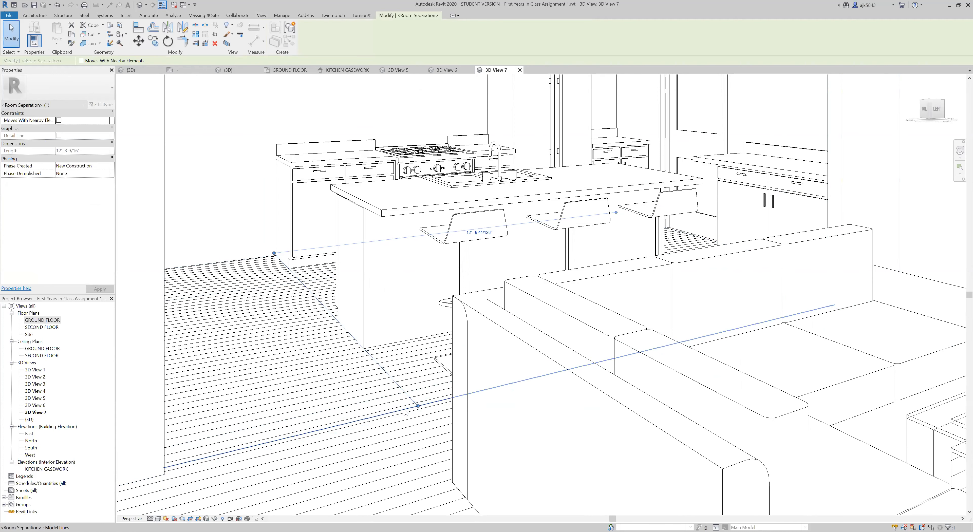
ctrl+click(405, 412)
right_click(404, 410)
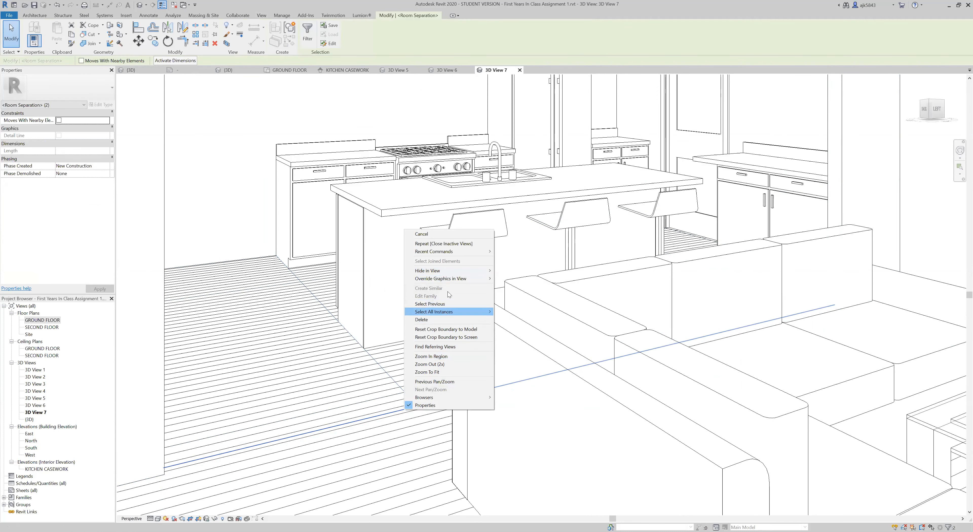
mouse_move(472, 271)
click(513, 270)
Step: Hide the room separation line on the floor behind the coffee table, near the hallway opening
scroll(632, 331, down, 5)
click(854, 360)
right_click(854, 360)
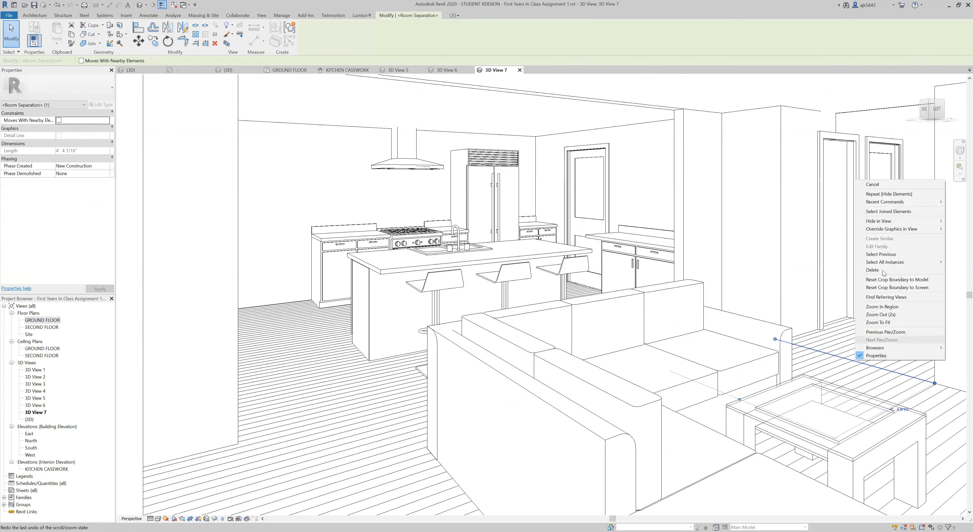
mouse_move(938, 223)
mouse_move(876, 221)
click(829, 220)
scroll(701, 198, down, 3)
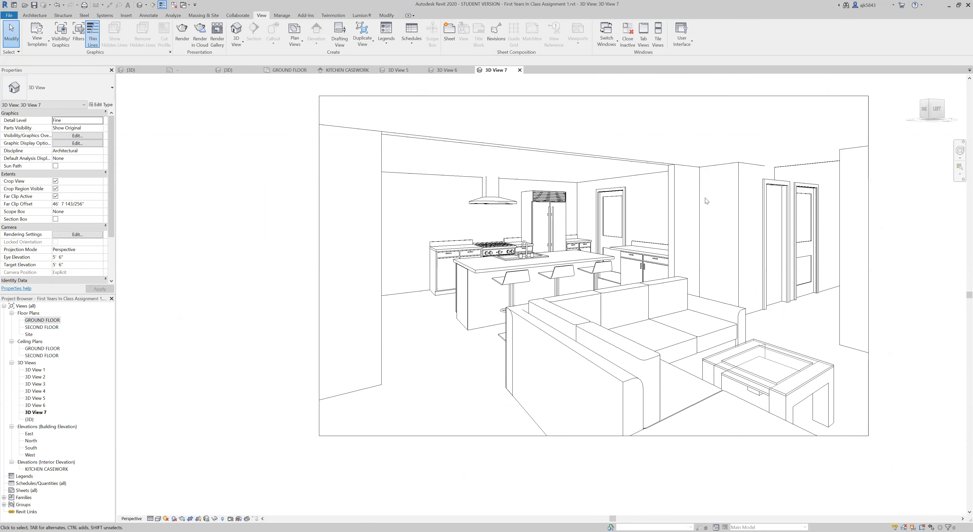
Step: Turn on ambient shadows in the interior camera view's graphic display options, comparing the view with and without them
scroll(702, 199, up, 1)
click(157, 518)
click(182, 463)
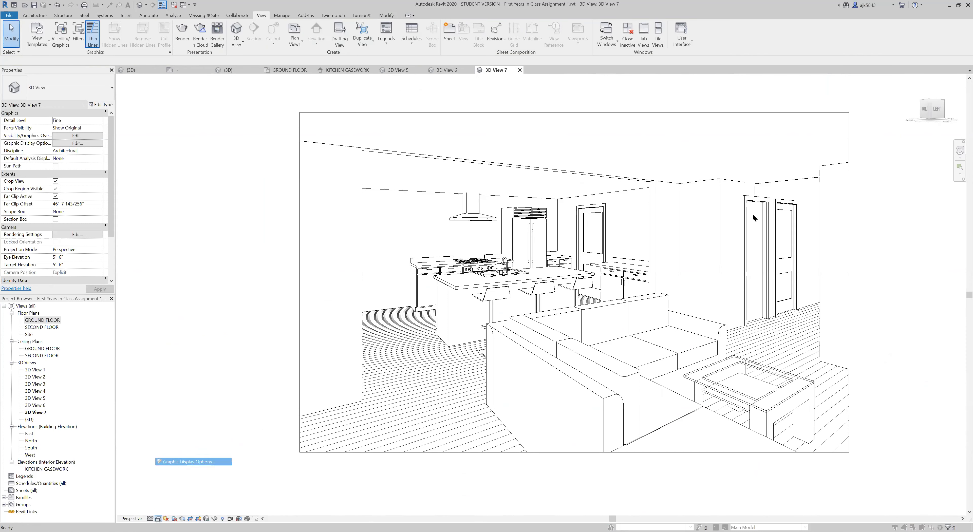
click(730, 222)
click(767, 236)
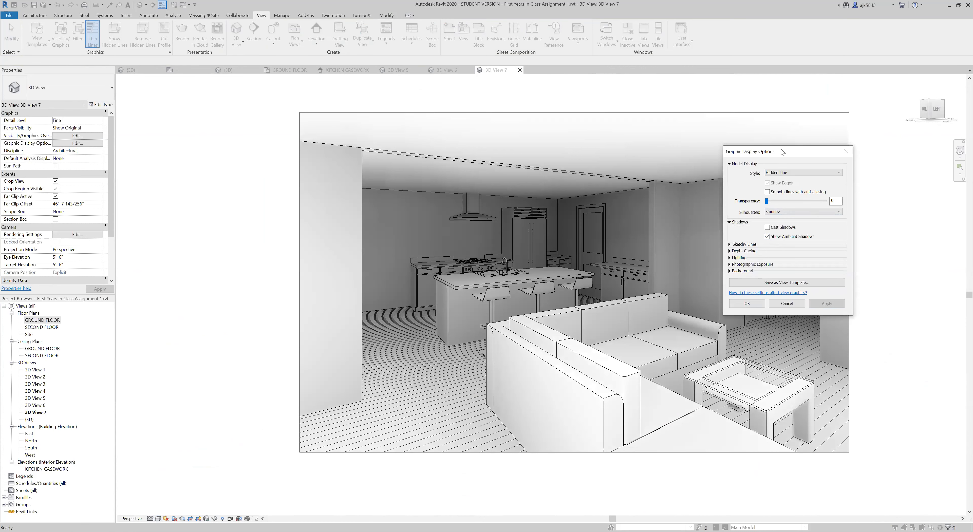
drag(763, 151, 886, 209)
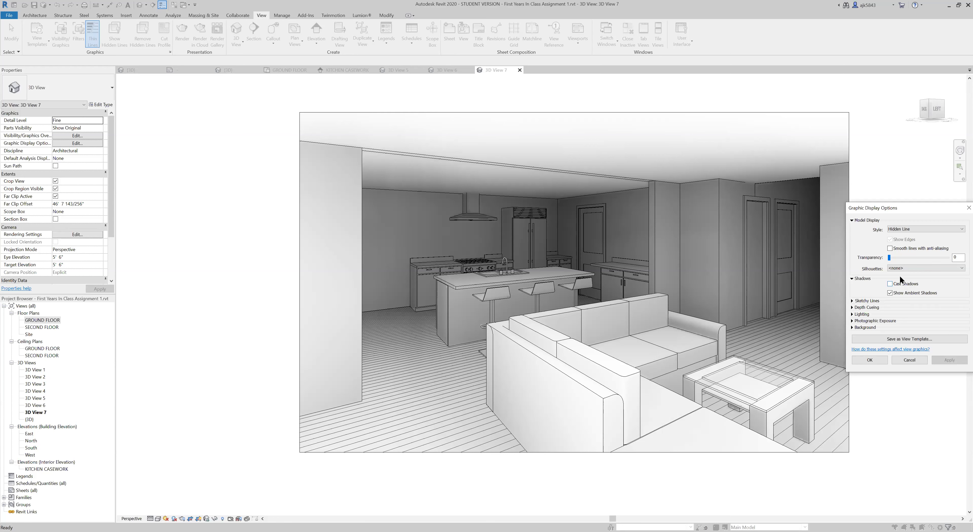
click(889, 293)
click(890, 294)
click(890, 293)
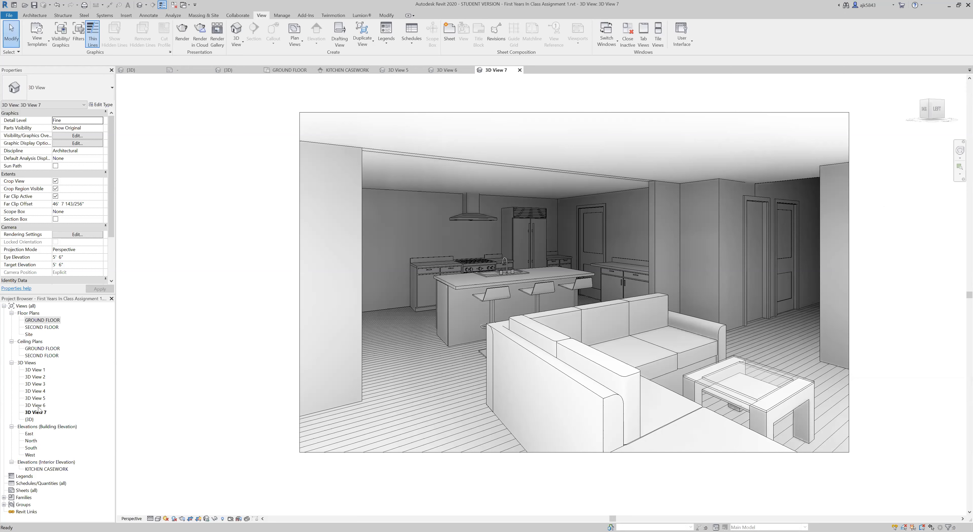
Step: Open the exterior camera view, 3D View 6, and turn on both ambient shadows and cast shadows
double_click(36, 405)
click(158, 518)
click(177, 479)
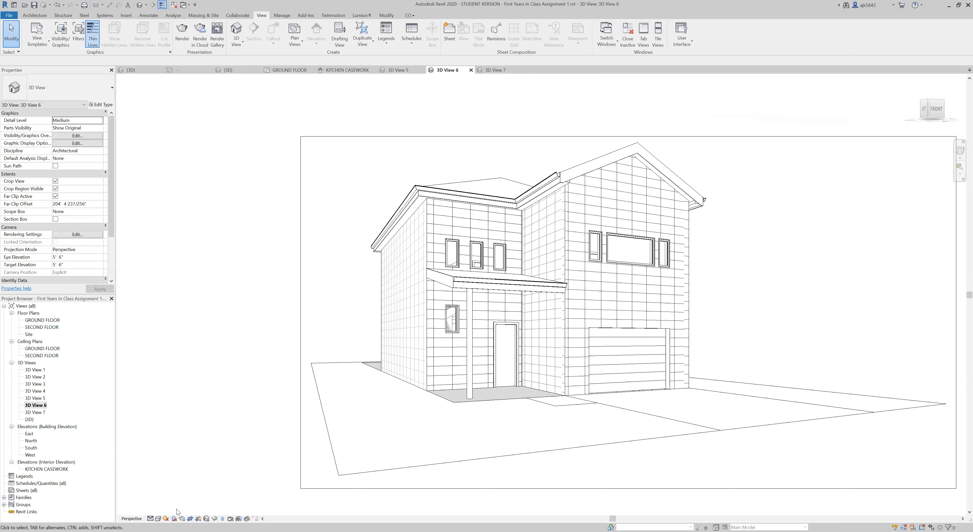
click(158, 518)
click(177, 462)
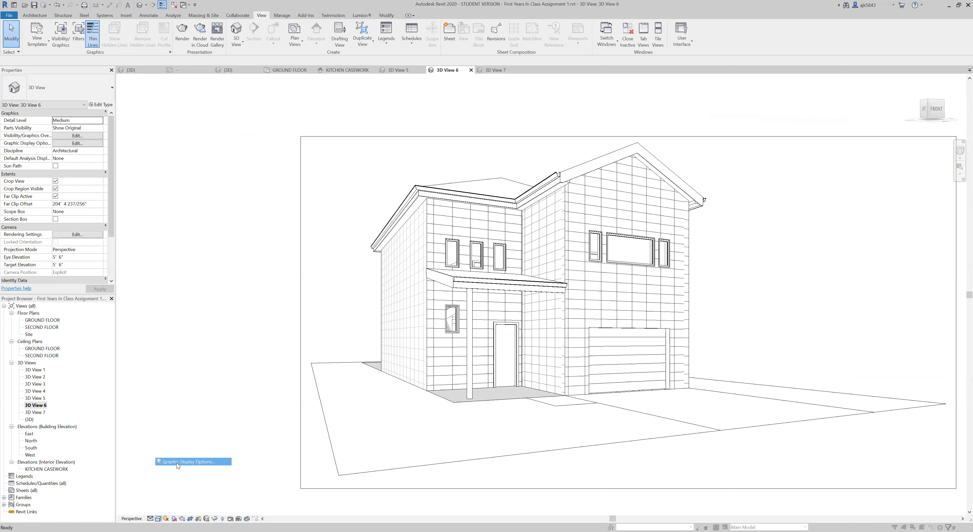
drag(897, 208, 205, 195)
click(155, 266)
click(193, 281)
click(244, 348)
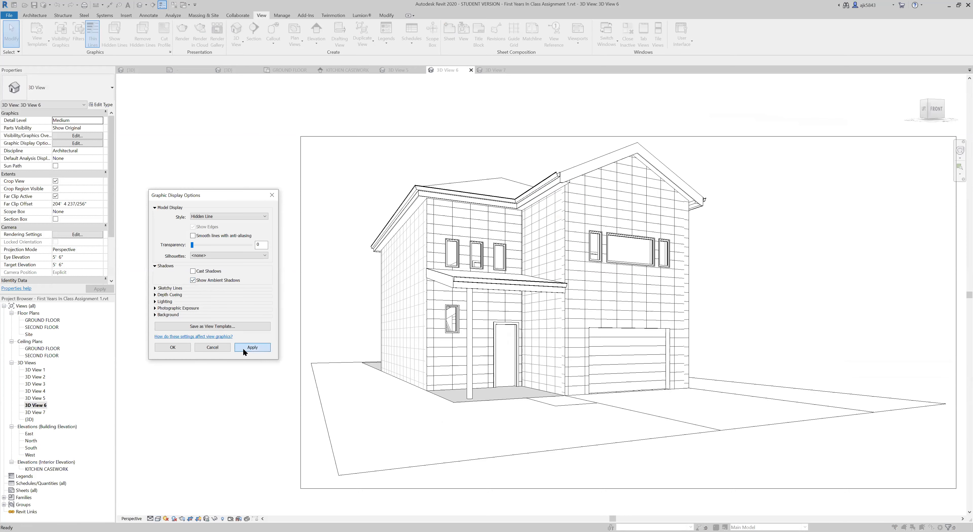
click(193, 271)
click(258, 349)
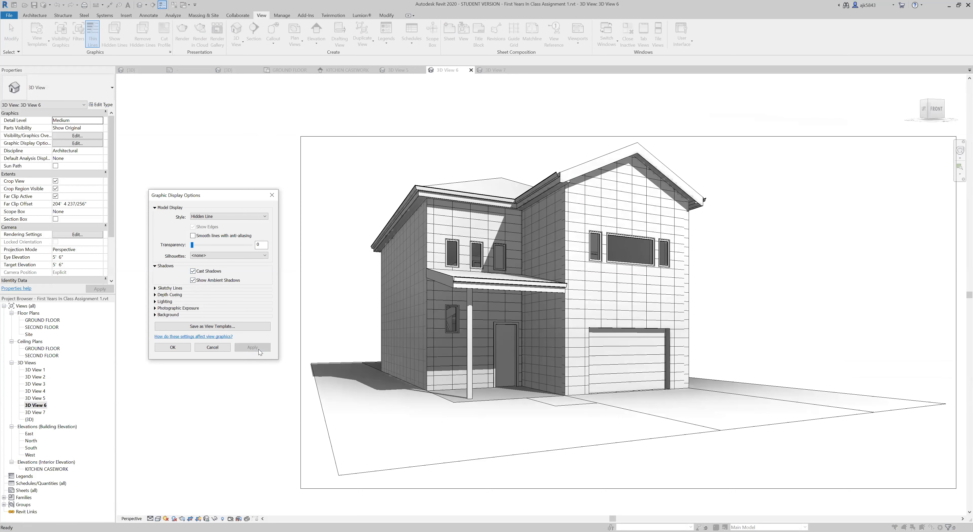
Step: Set the exterior view's lighting to sun 24, ambient light 20 and shadows 12
click(154, 302)
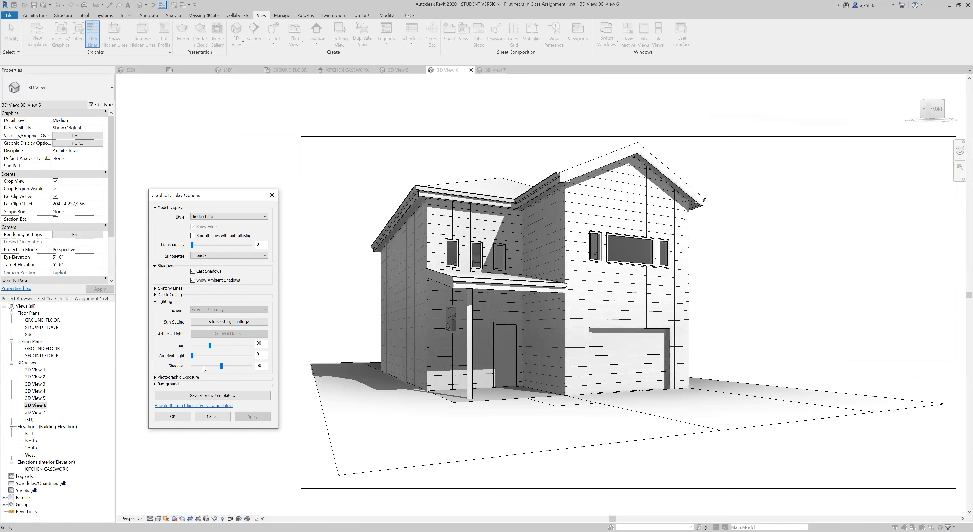
mouse_move(208, 345)
mouse_down()
mouse_move(235, 347)
mouse_move(206, 345)
mouse_up()
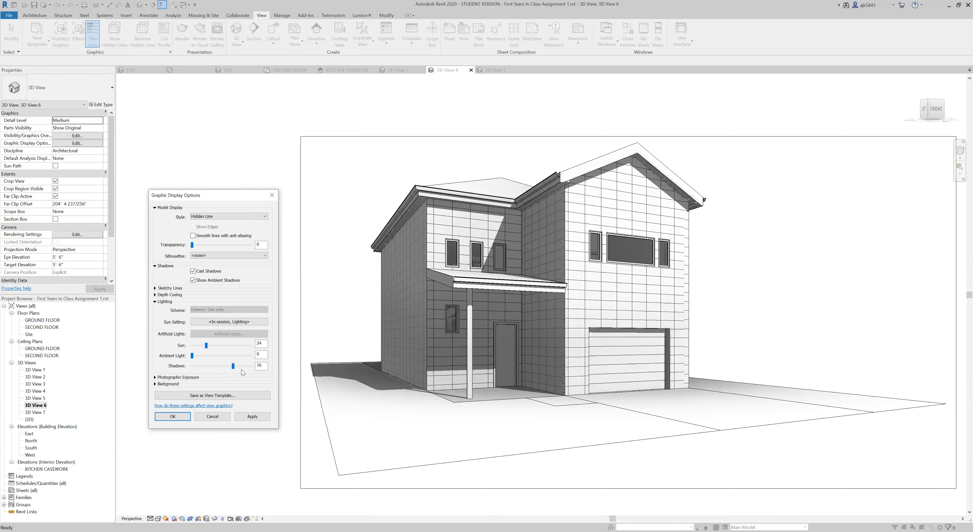
click(251, 416)
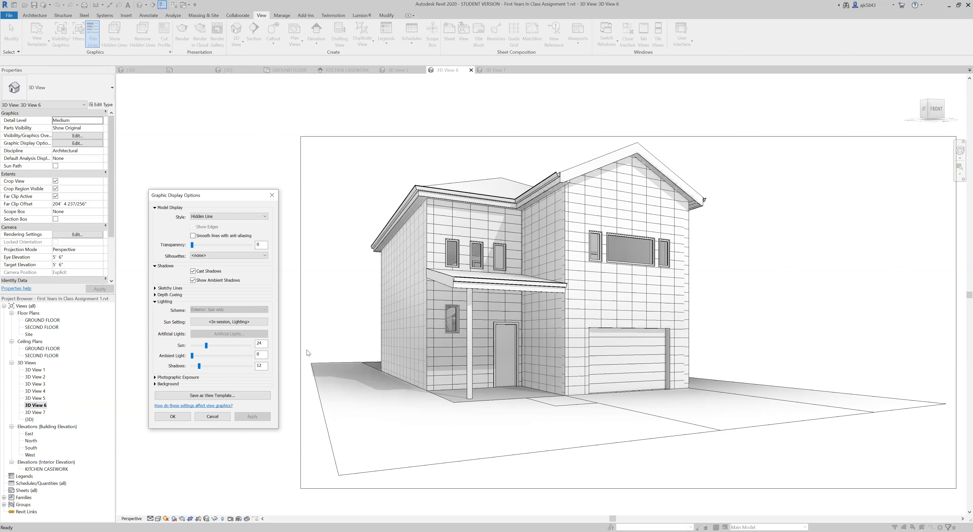
drag(190, 356, 209, 356)
click(247, 417)
Step: Turn off ambient shadows and cast shadows in the exterior camera view
click(193, 280)
click(193, 271)
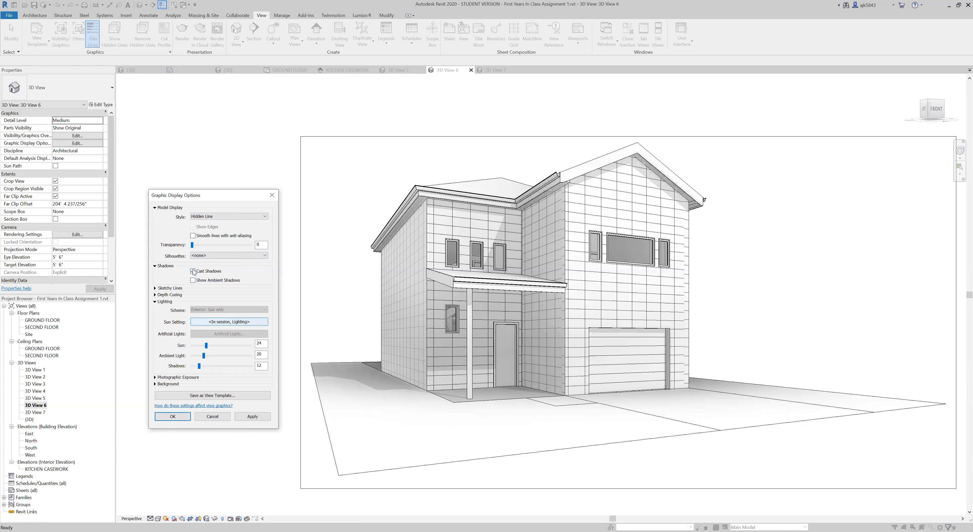
scroll(429, 390, down, 2)
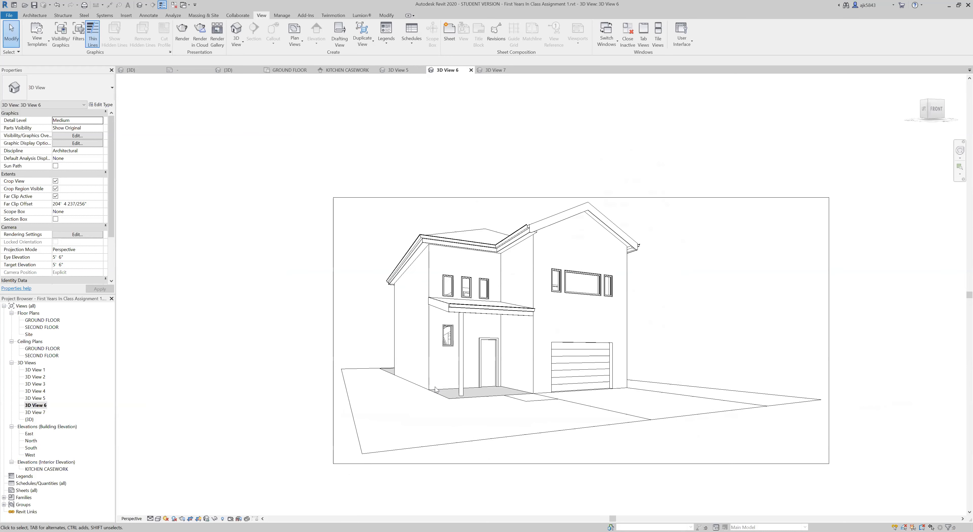
Step: Examine the garage and driveway cars on the ground floor plan, then the house in the East elevation
double_click(41, 320)
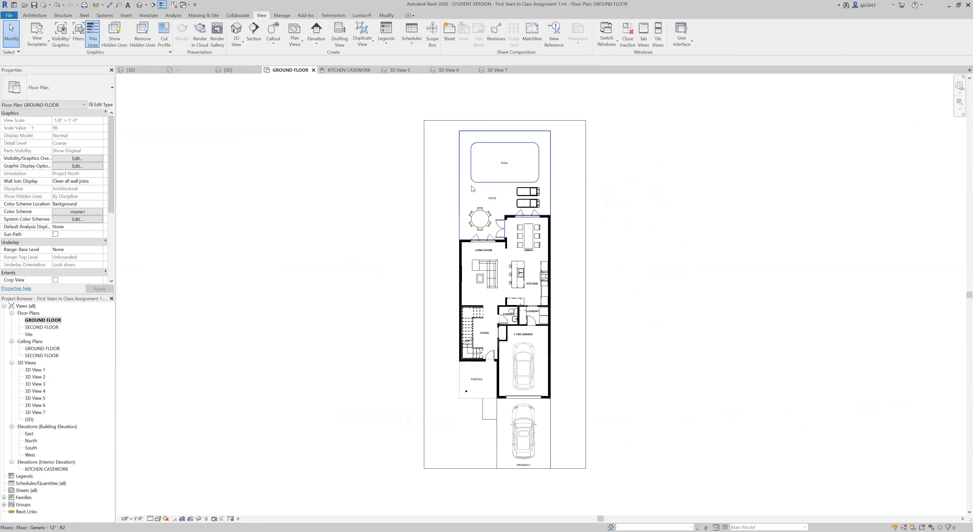
scroll(523, 373, up, 5)
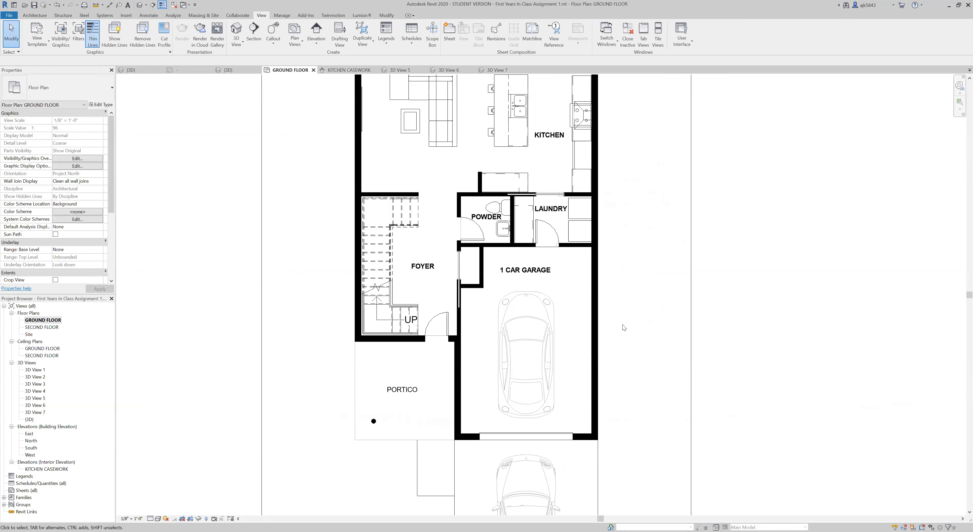
scroll(558, 402, up, 2)
click(533, 339)
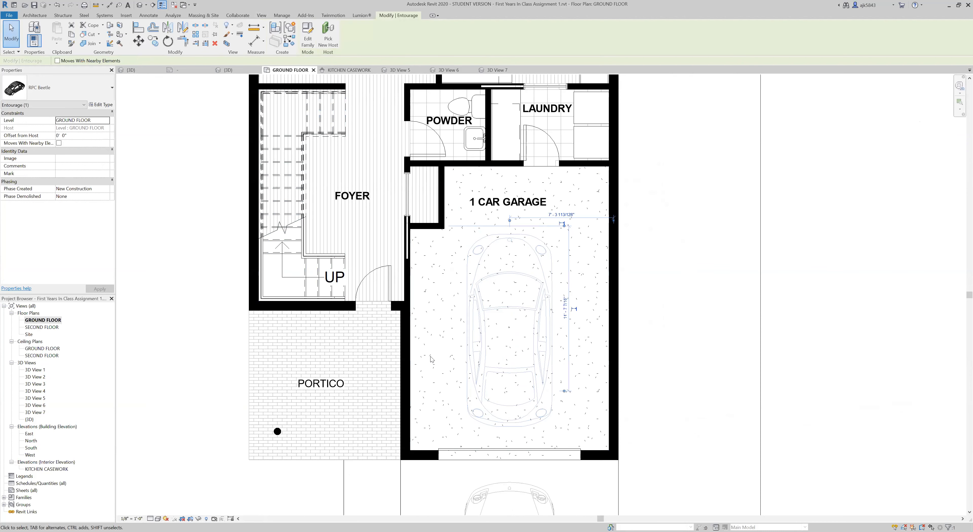
scroll(495, 329, down, 1)
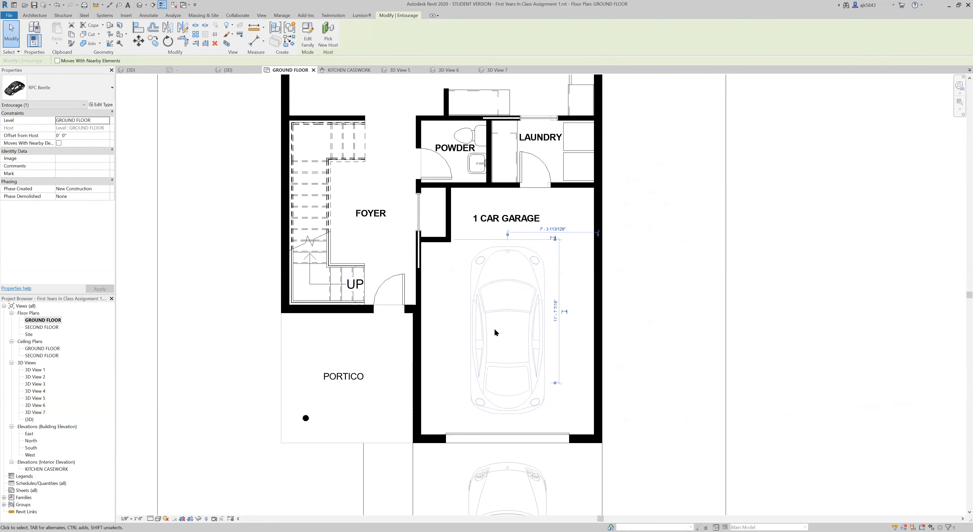
scroll(495, 332, down, 1)
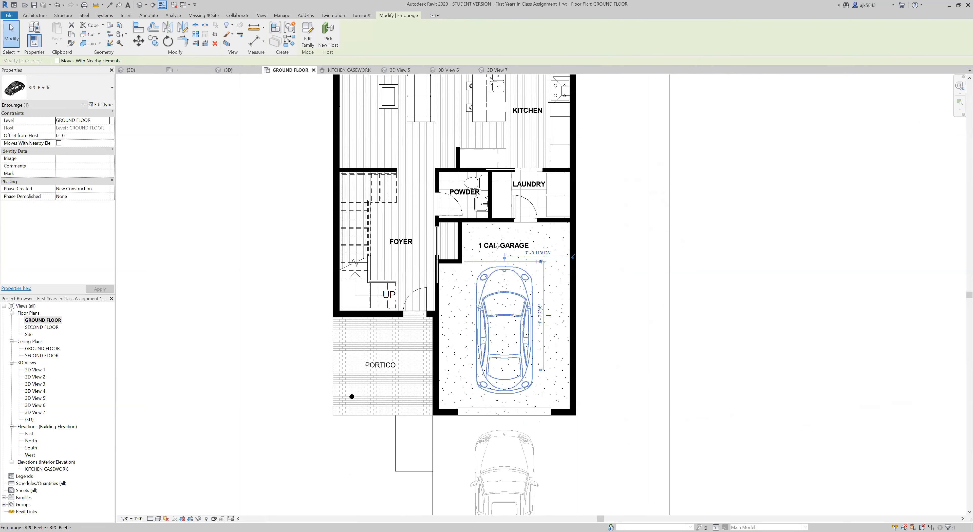
scroll(506, 249, down, 2)
scroll(512, 481, up, 3)
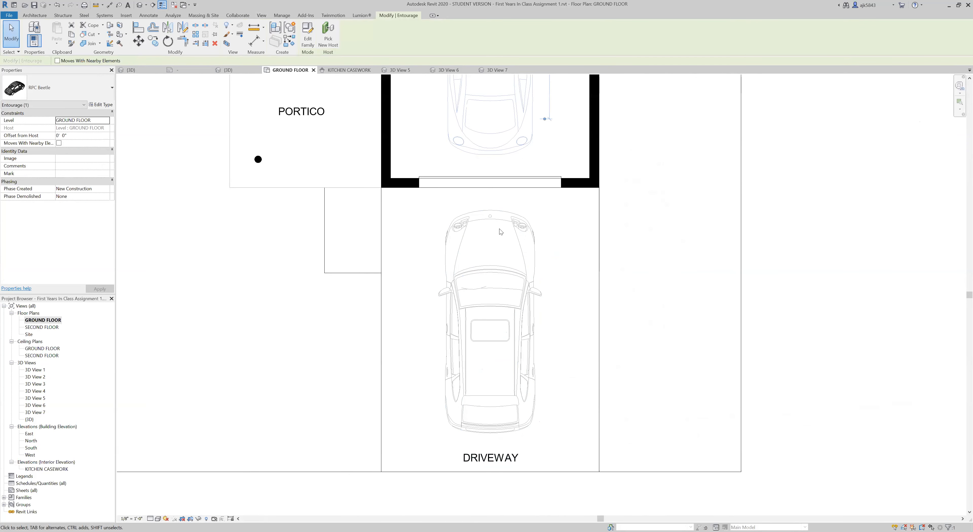
scroll(567, 399, up, 1)
click(506, 304)
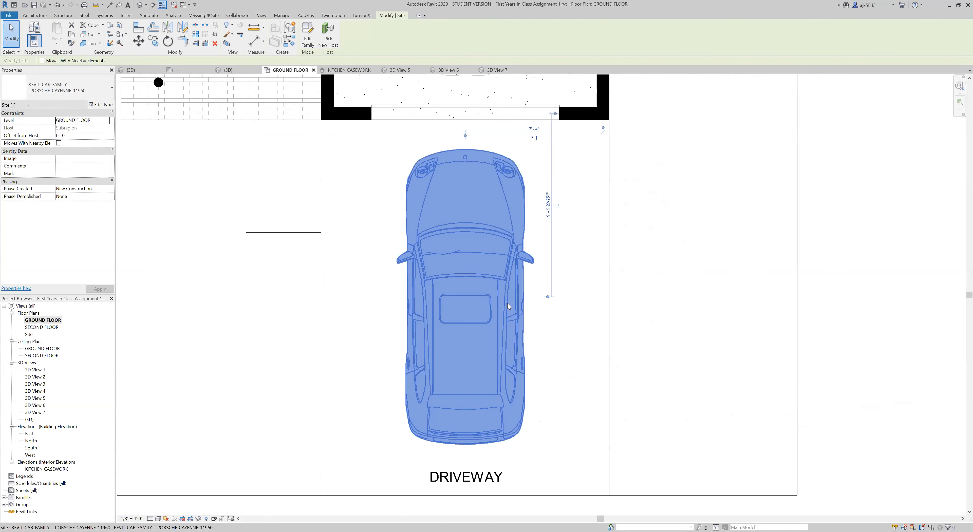
key(Escape)
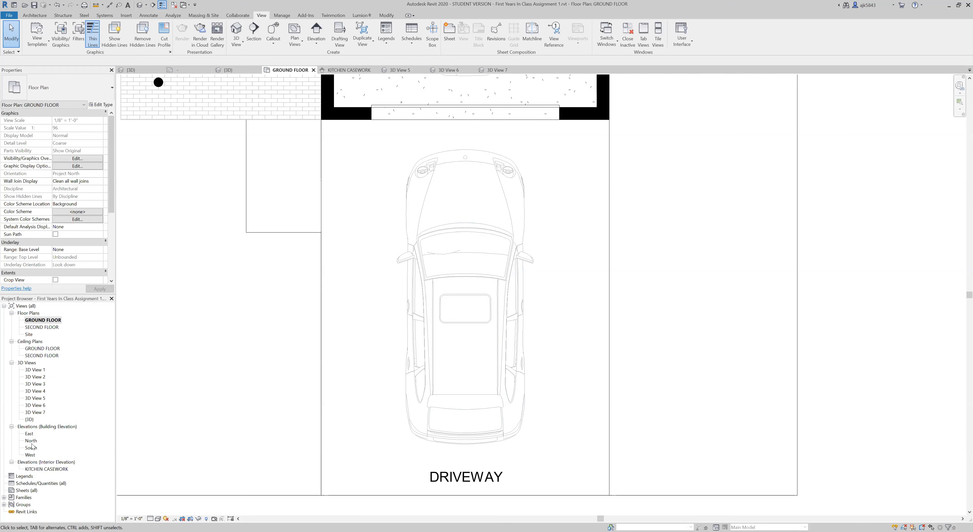
double_click(29, 434)
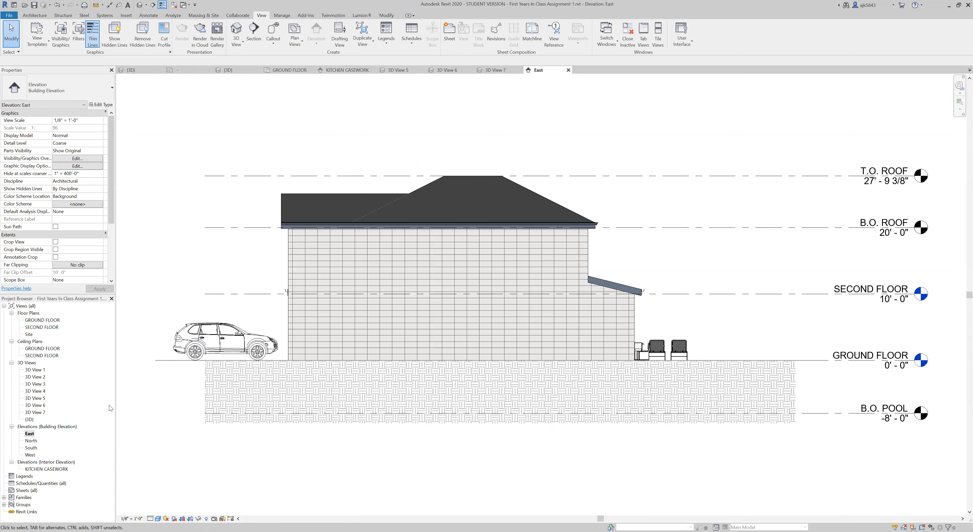
Step: Switch to Project3's 3D view and extend its section box until the cut side of the house is fully enclosed
click(173, 6)
click(186, 5)
click(217, 26)
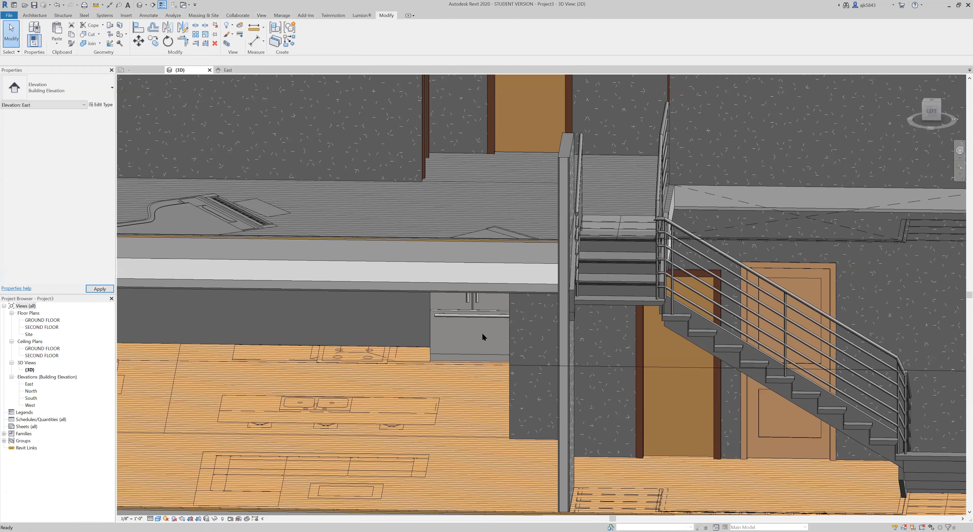
shift+middle_drag(487, 449, 536, 443)
scroll(486, 443, down, 6)
shift+middle_drag(836, 244, 715, 261)
click(720, 239)
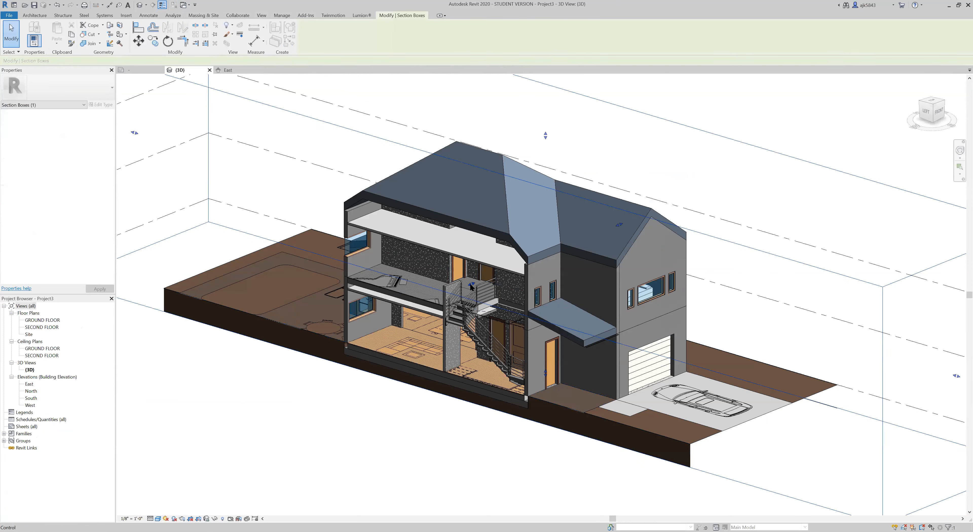
drag(383, 339, 378, 342)
click(667, 159)
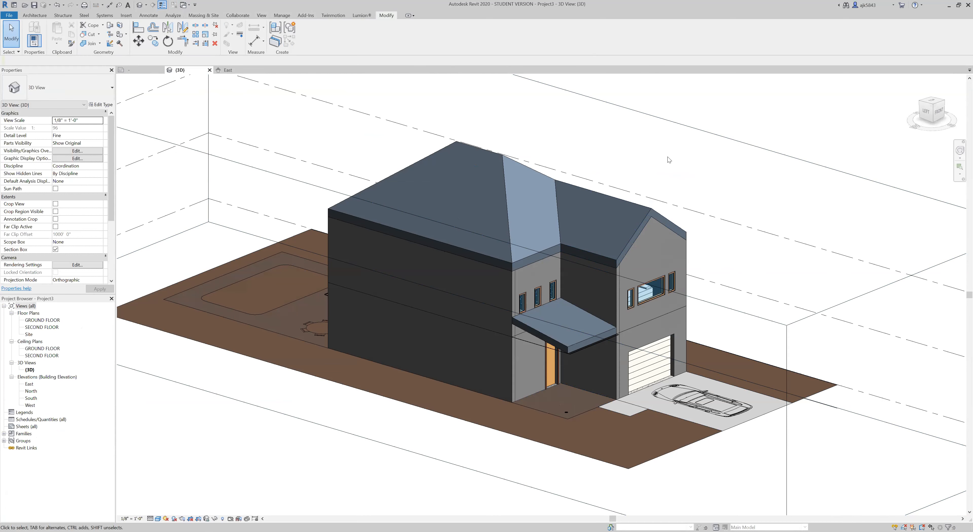
Step: Hide the imported second floor and ground floor CAD plans in Project3's 3D view
shift+middle_drag(671, 263, 521, 358)
click(526, 349)
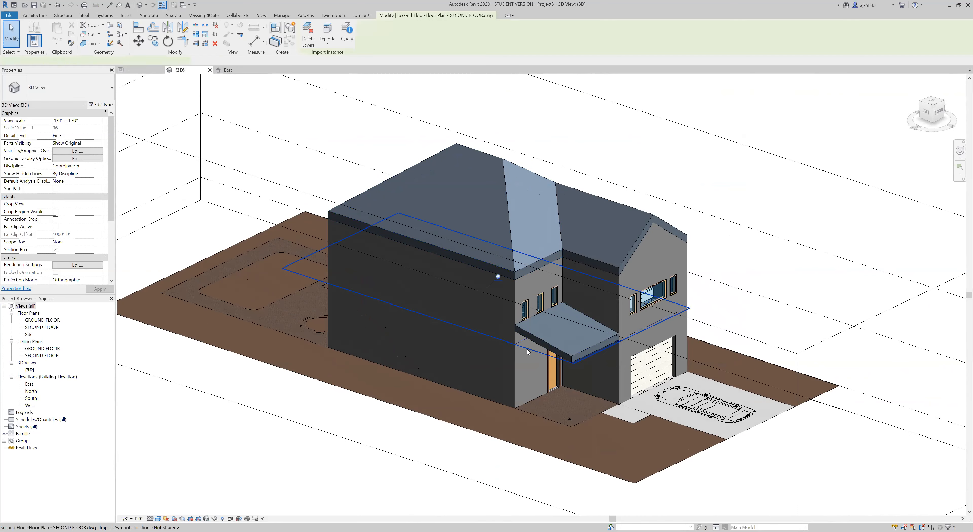
right_click(527, 351)
mouse_move(553, 210)
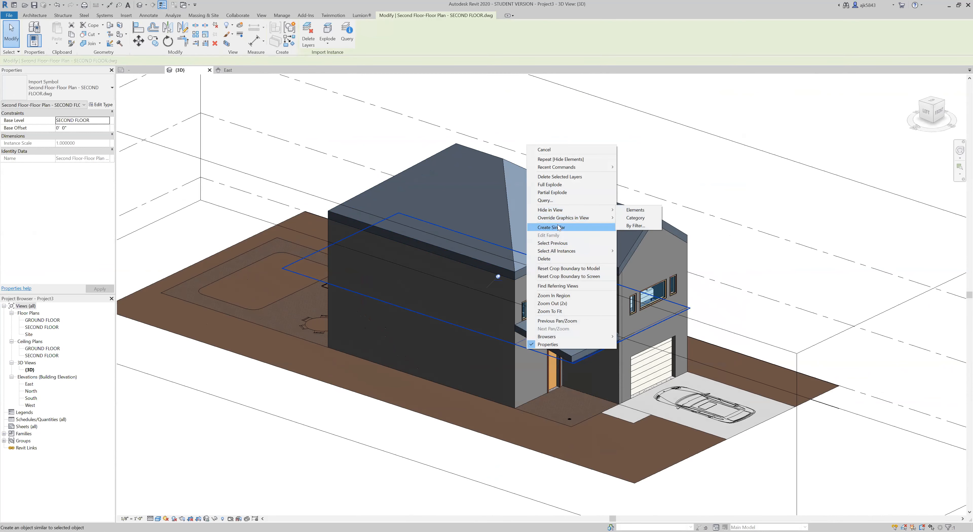
click(644, 212)
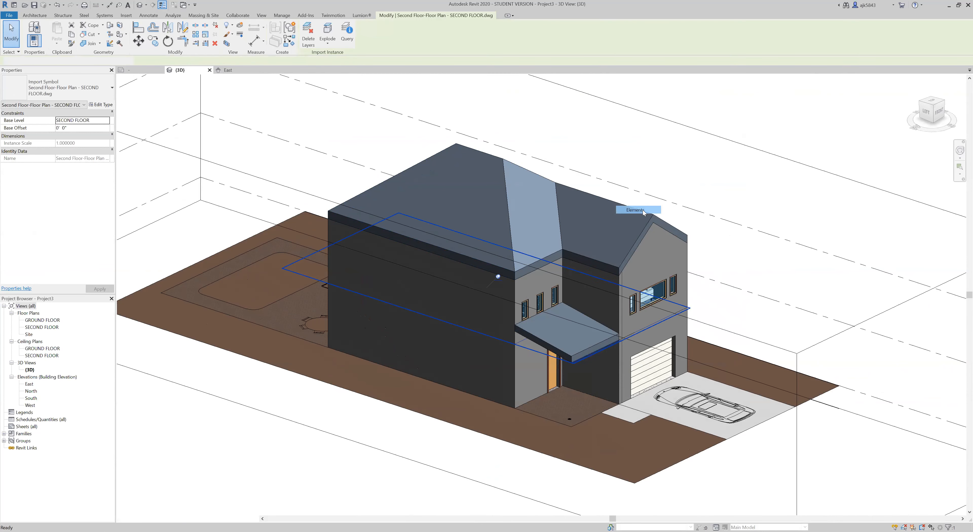
click(292, 337)
right_click(291, 337)
mouse_move(340, 194)
click(396, 193)
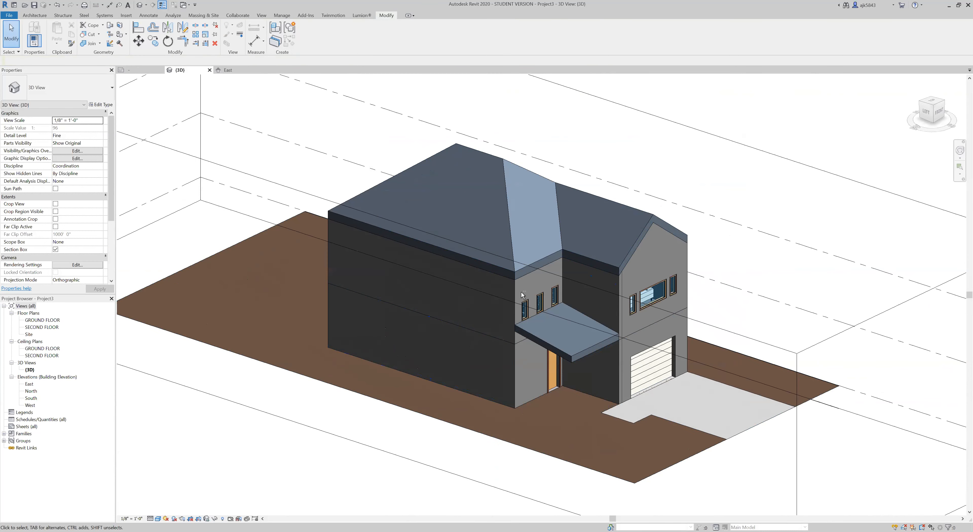
Step: Join the lower and upper front walls above the garage door so the floor line between them is removed
scroll(397, 380, down, 5)
shift+middle_drag(397, 380, 398, 267)
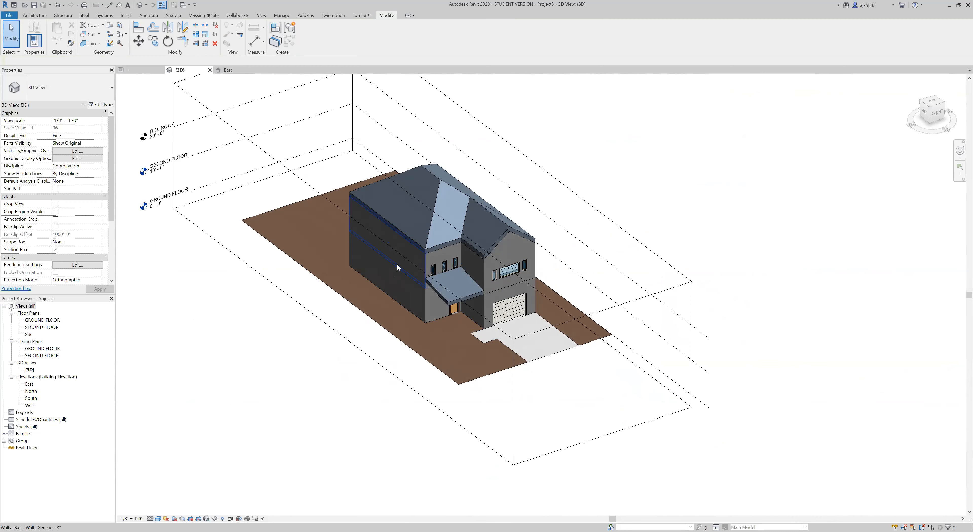
scroll(390, 255, up, 3)
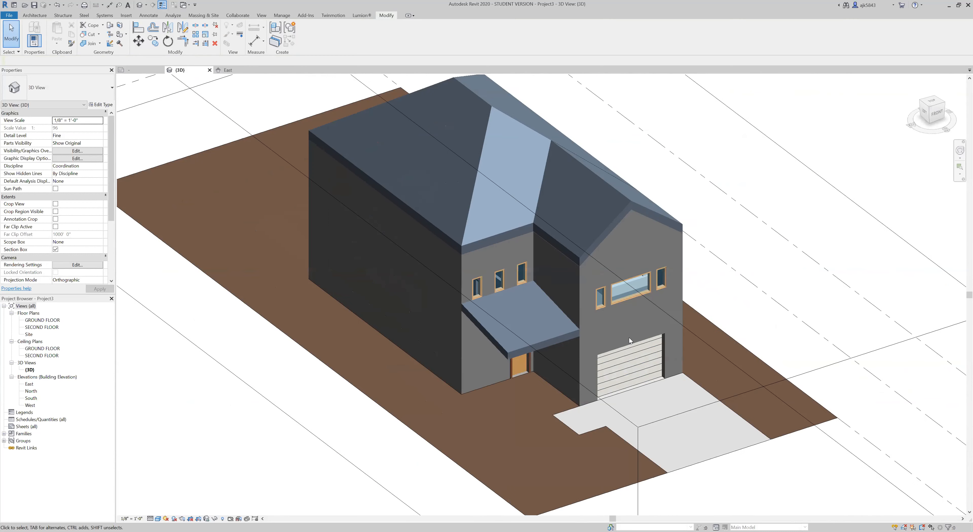
scroll(661, 277, up, 3)
scroll(661, 276, up, 1)
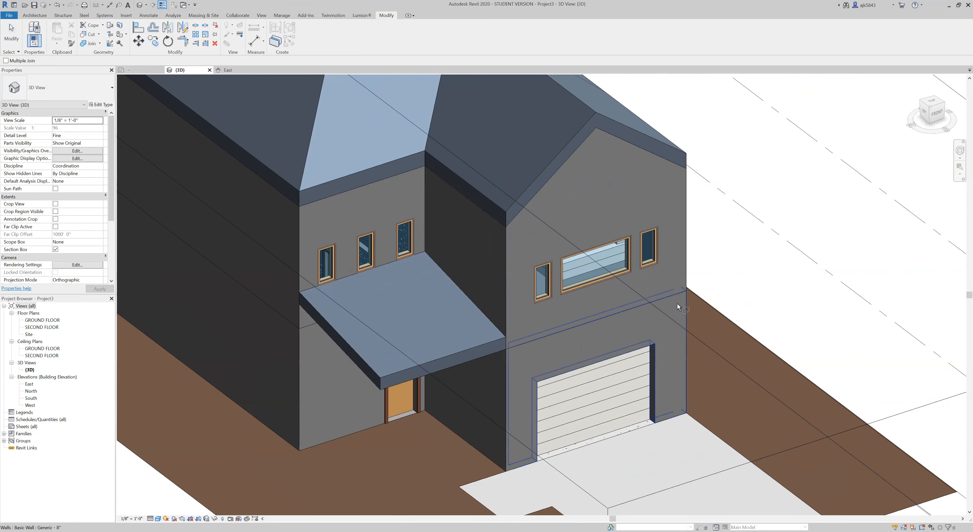
click(684, 306)
click(684, 266)
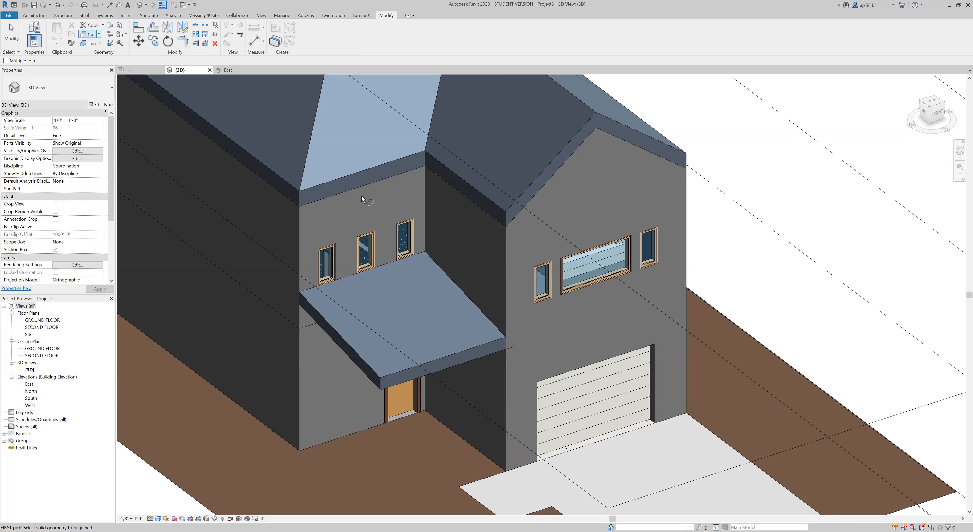
key(Escape)
scroll(513, 291, down, 5)
shift+middle_drag(514, 291, 572, 354)
scroll(578, 345, up, 5)
scroll(481, 269, down, 5)
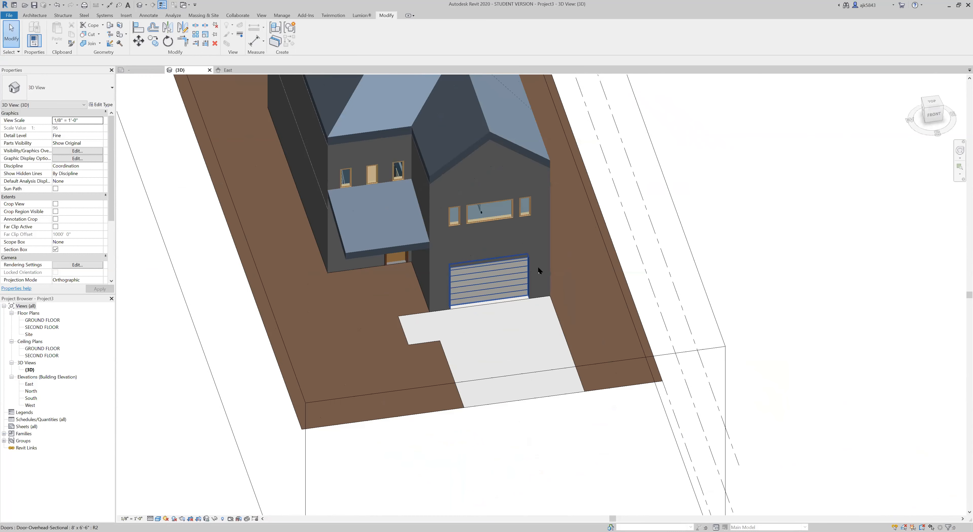
shift+middle_drag(540, 300, 486, 341)
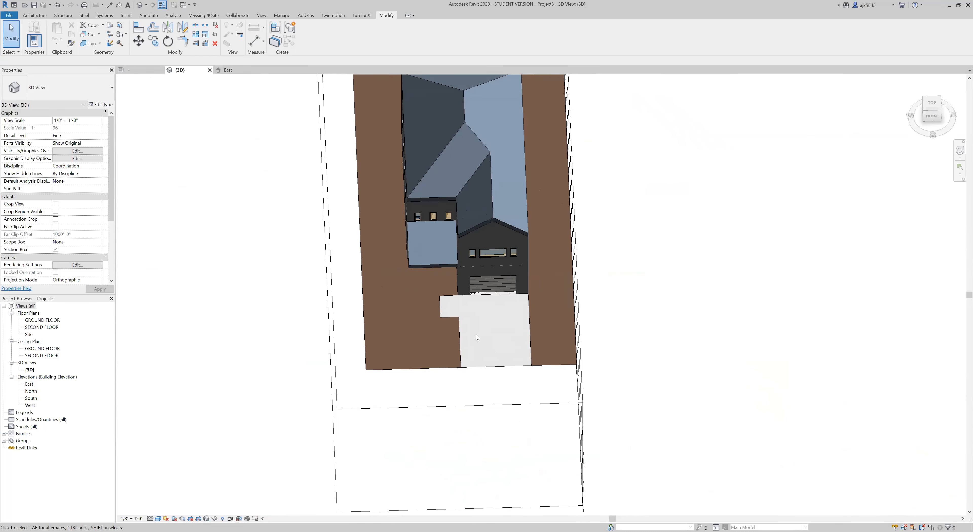
Step: Open the material assignment of the driveway subregion in front of the garage for editing
scroll(473, 332, up, 4)
shift+middle_drag(460, 300, 461, 355)
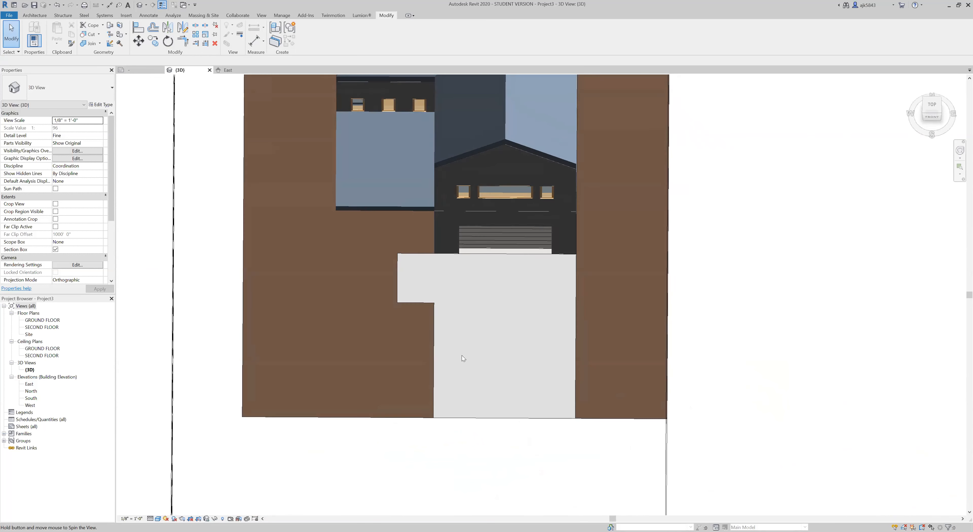
click(573, 344)
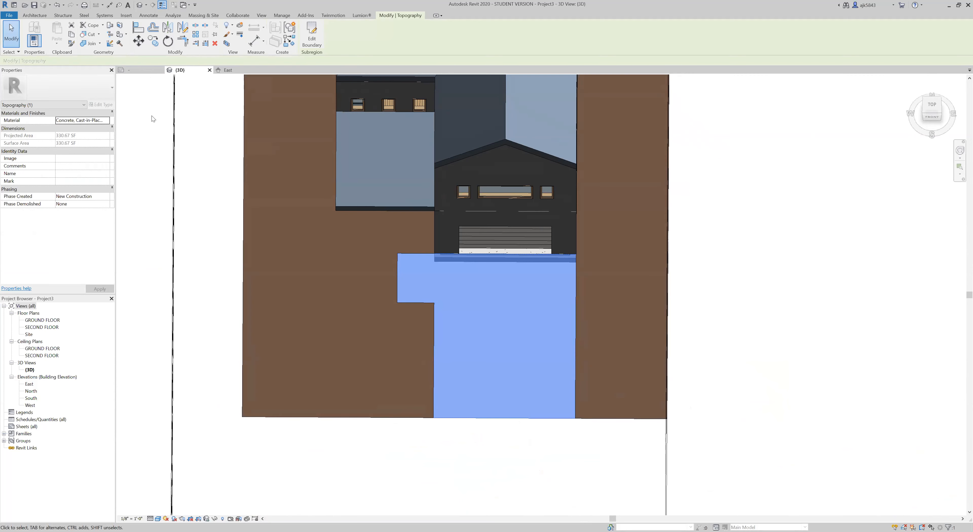
click(106, 122)
click(107, 120)
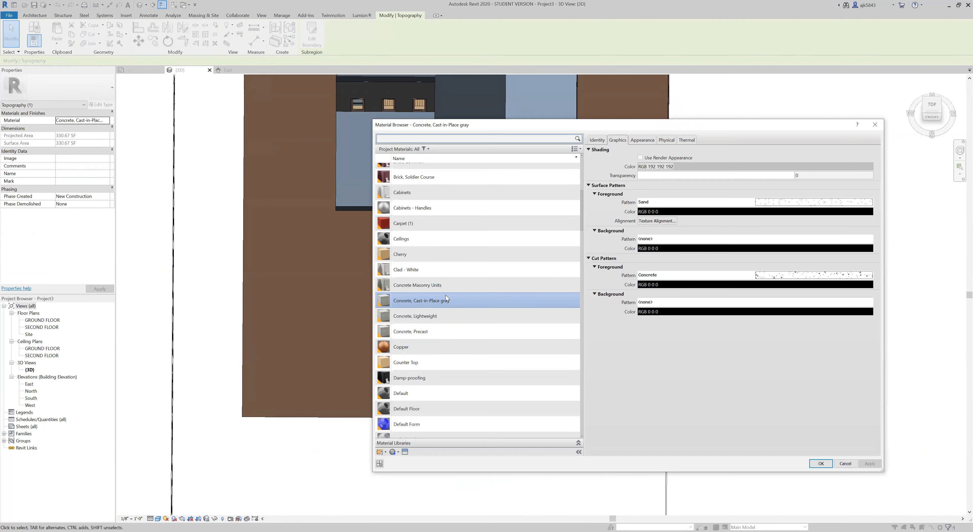
Step: Duplicate the Asphalt Shingle material in the project materials
scroll(447, 298, up, 5)
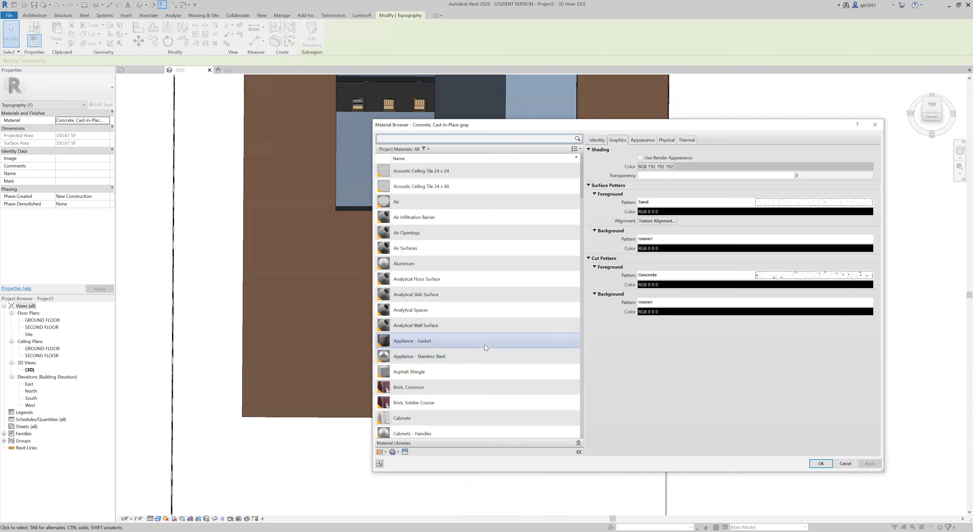
scroll(481, 348, down, 1)
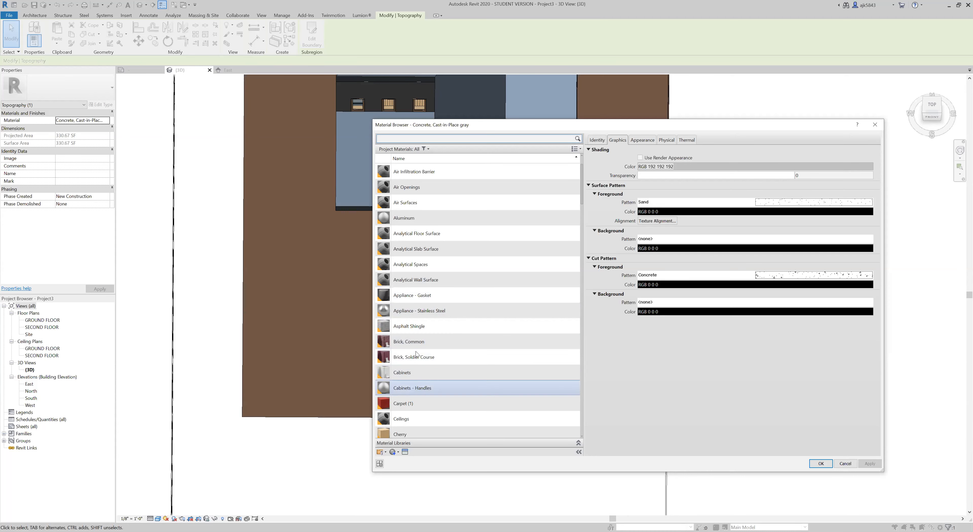
click(410, 328)
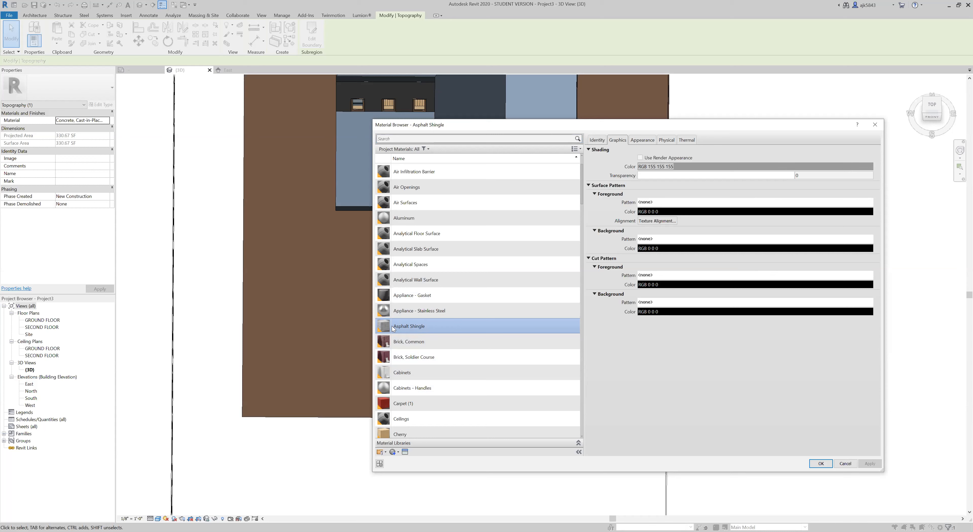
click(398, 452)
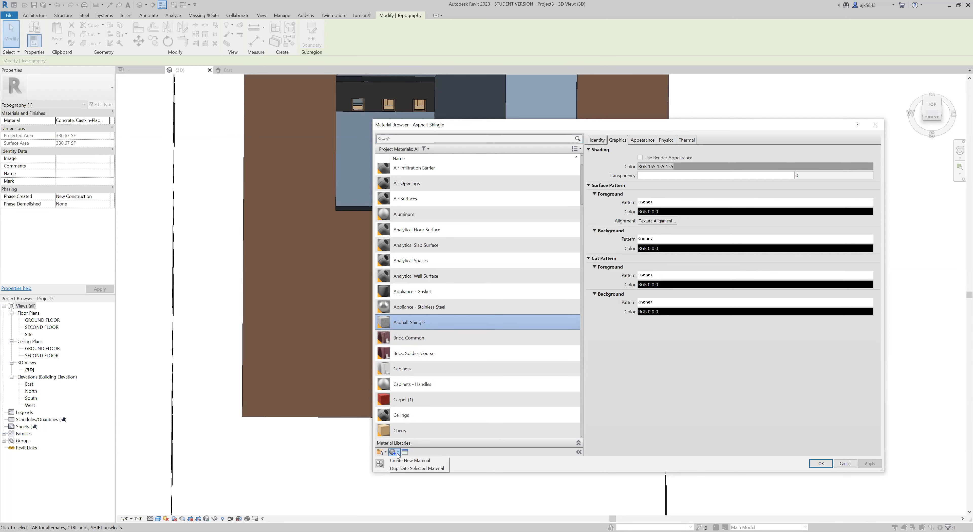
click(399, 468)
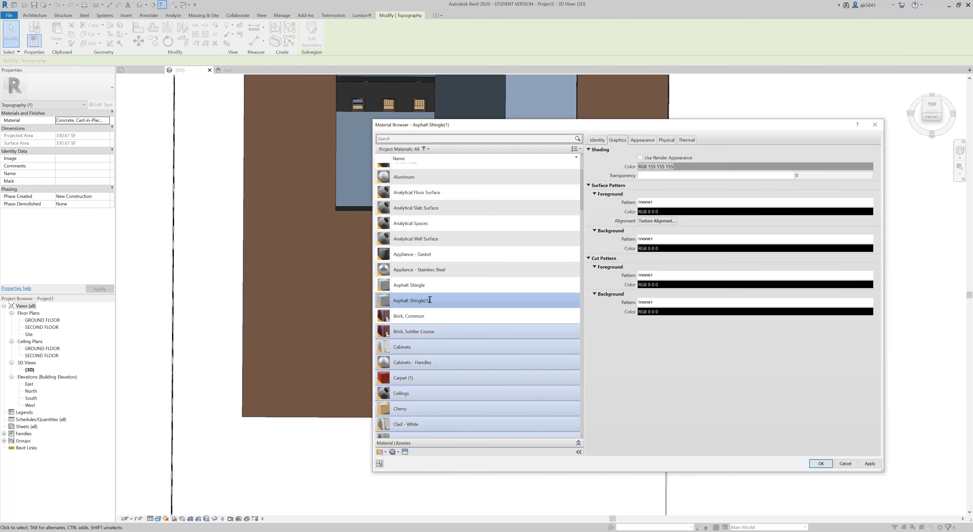
Step: Rename the duplicated asphalt material as Asphalt Driveway
key(BackSpace)
key(BackSpace)
key(BackSpace)
key(BackSpace)
key(BackSpace)
key(BackSpace)
key(BackSpace)
key(BackSpace)
key(Return)
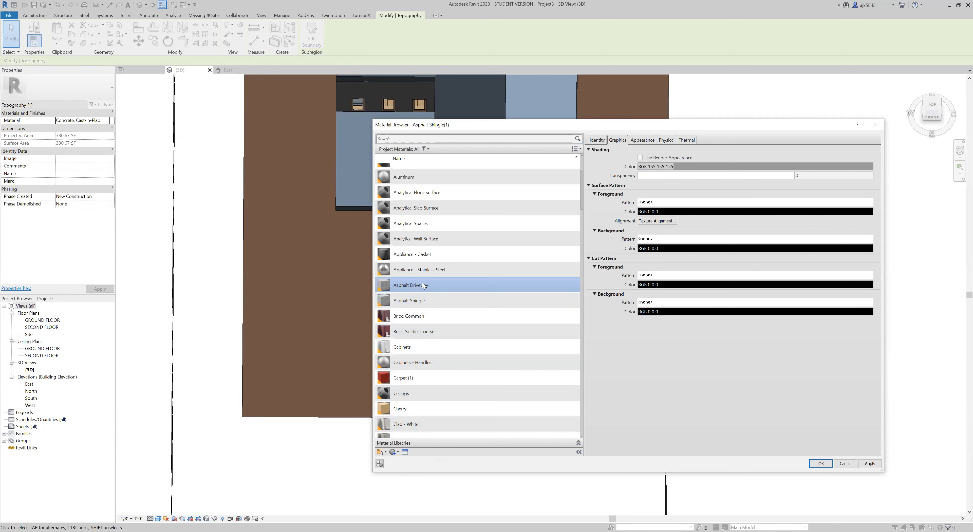
Step: Open the asset library for the Asphalt Driveway material and search it for "asphalt"
scroll(416, 412, down, 1)
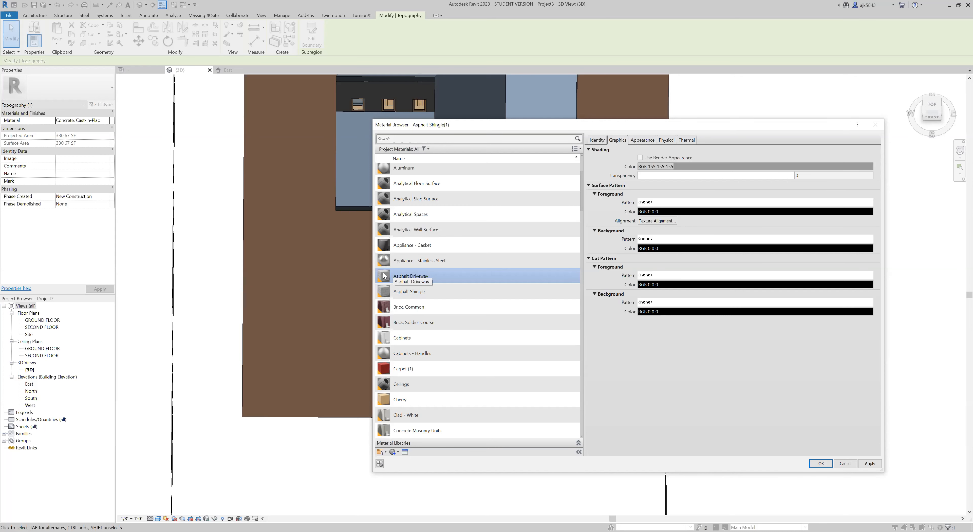
click(405, 452)
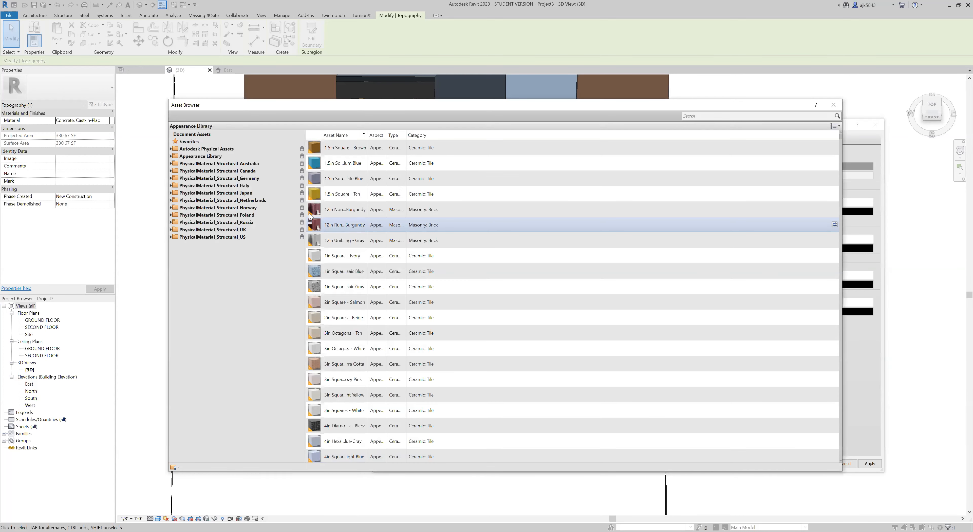
click(691, 115)
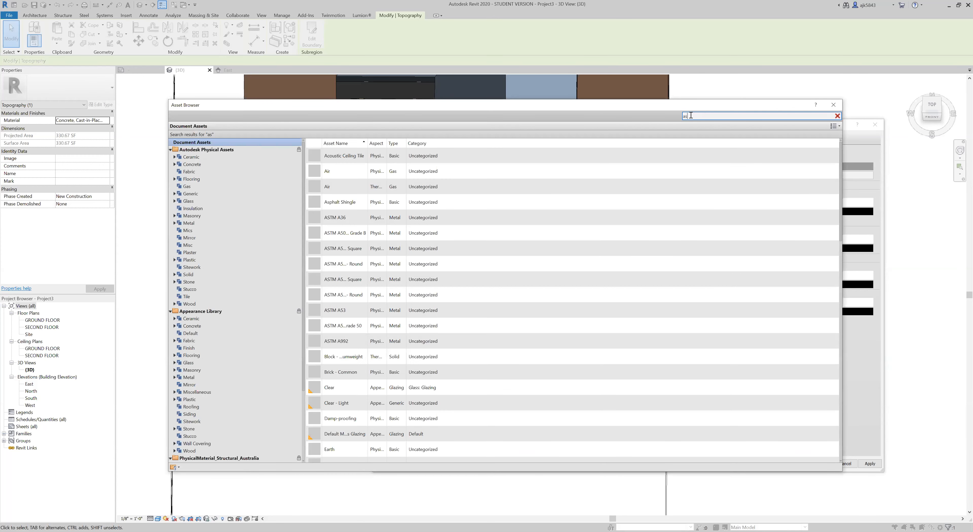
text(asphalt)
double_click(690, 115)
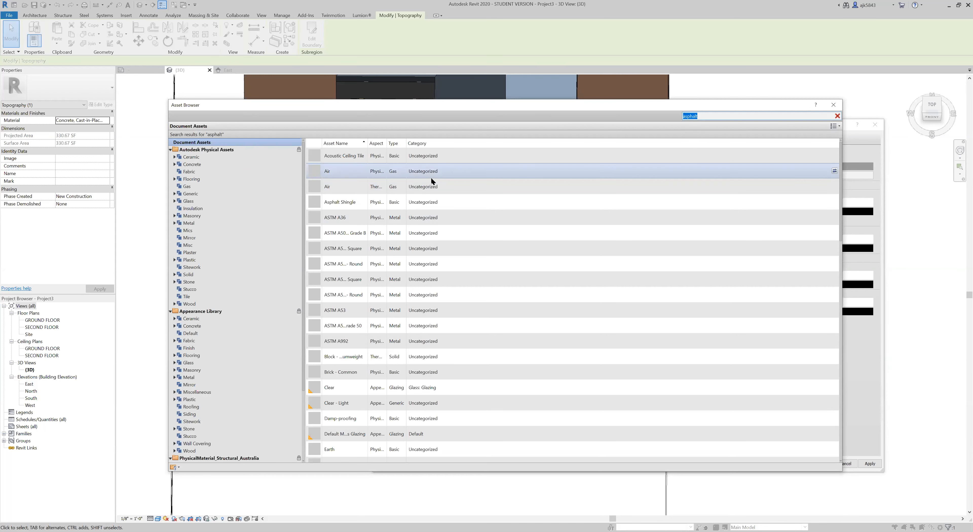
click(705, 116)
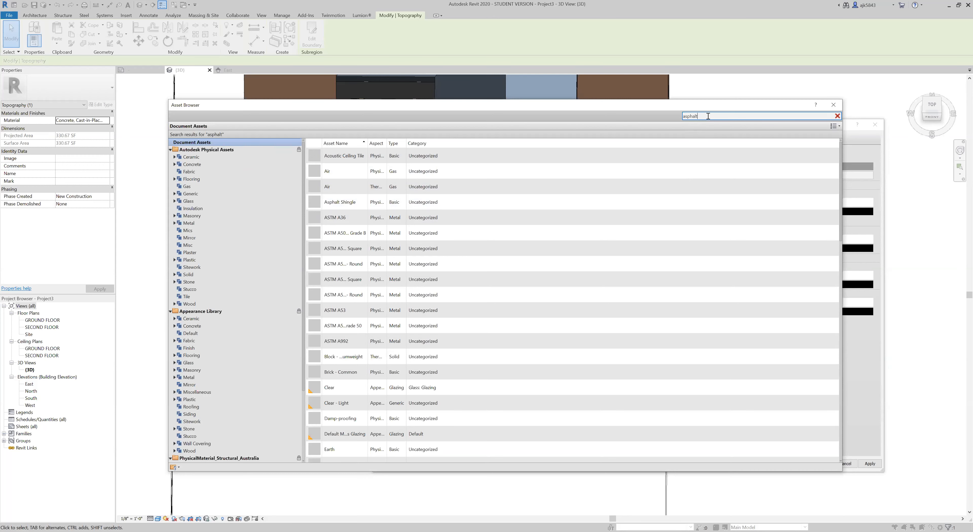
Step: Replace the Asphalt Driveway material's appearance with the Asphalt - Dark Grey asset from the Appearance Library's Sitework category
scroll(455, 262, down, 5)
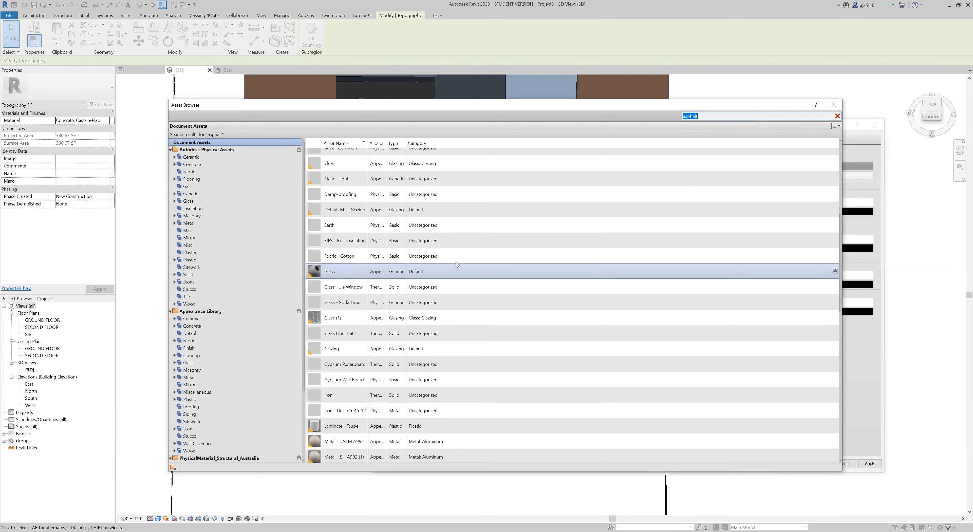
scroll(457, 261, up, 5)
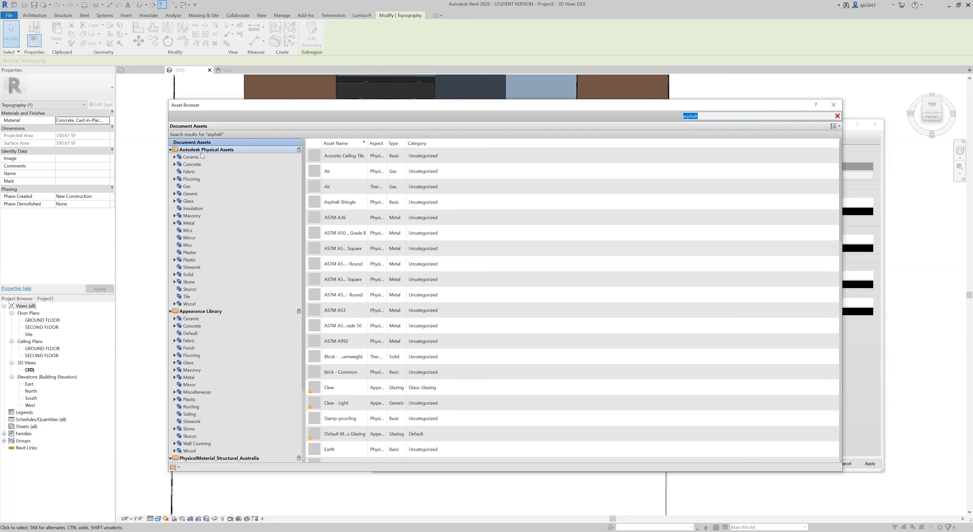
scroll(230, 262, down, 4)
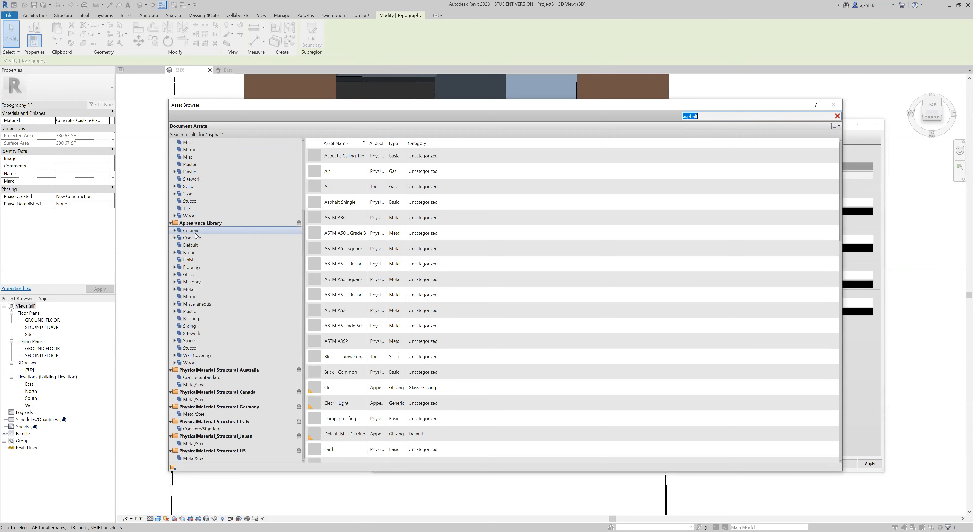
click(199, 333)
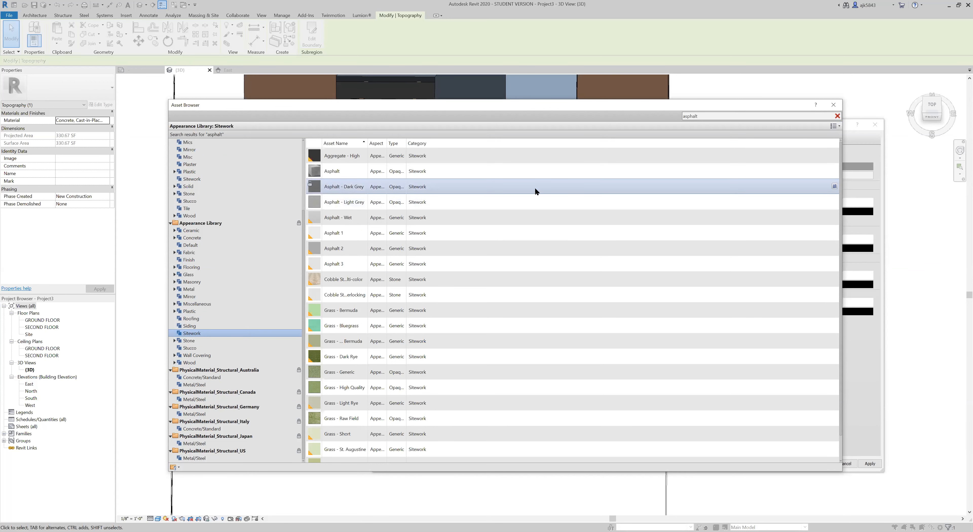
click(834, 187)
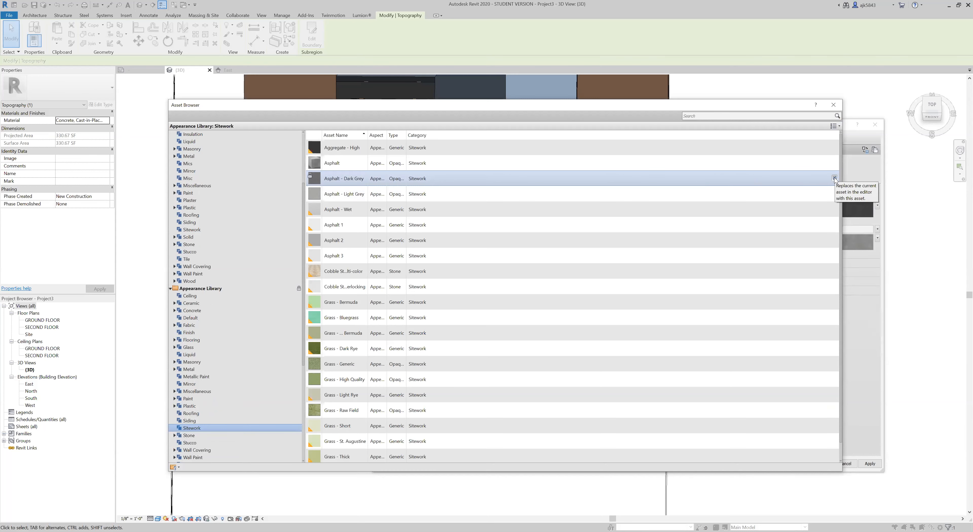
click(833, 106)
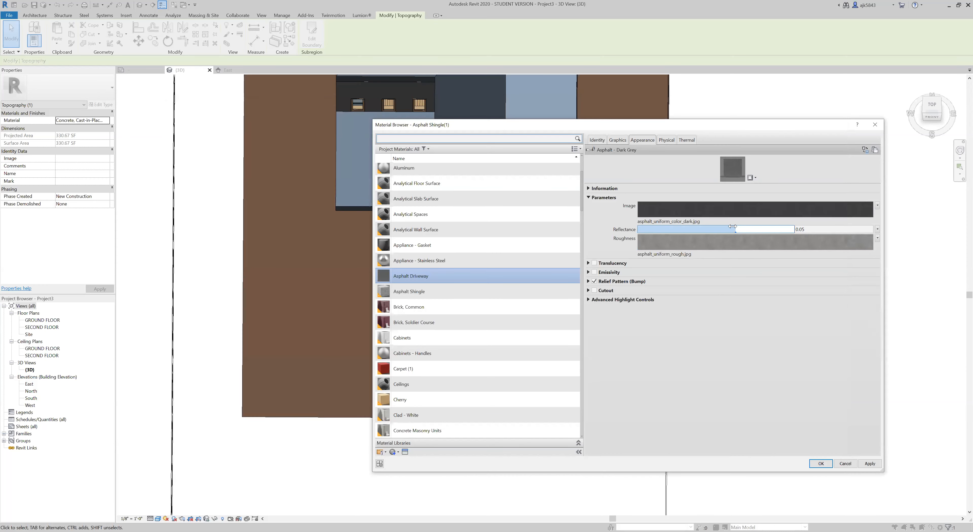